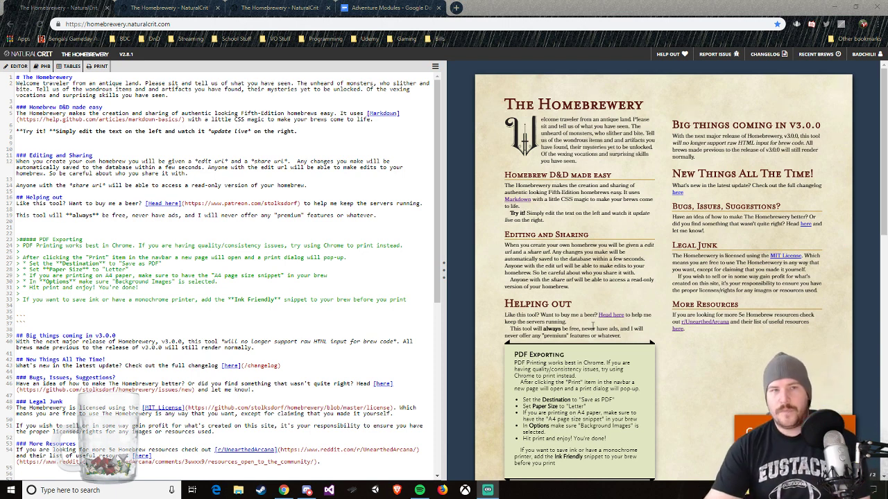
Step: Open the Leviathan brew and examine its page layout from the cover through to the Ballroom Blitz section
click(165, 10)
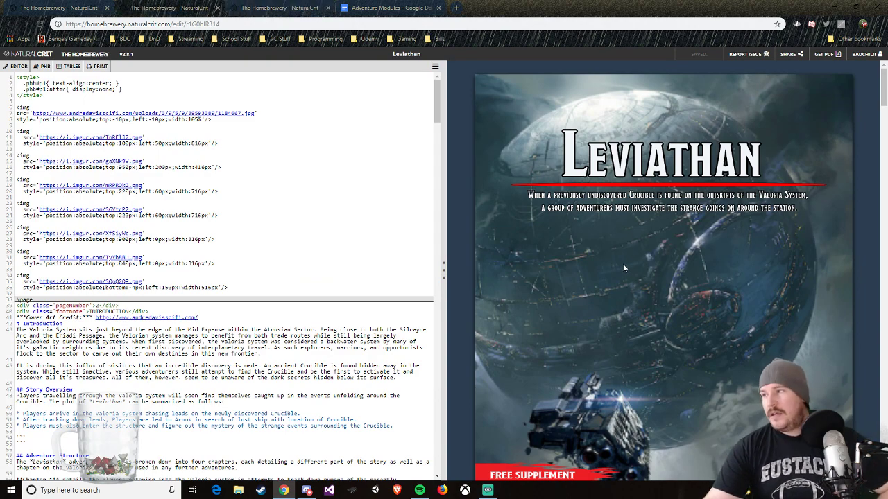
scroll(628, 258, down, 2)
scroll(629, 259, down, 12)
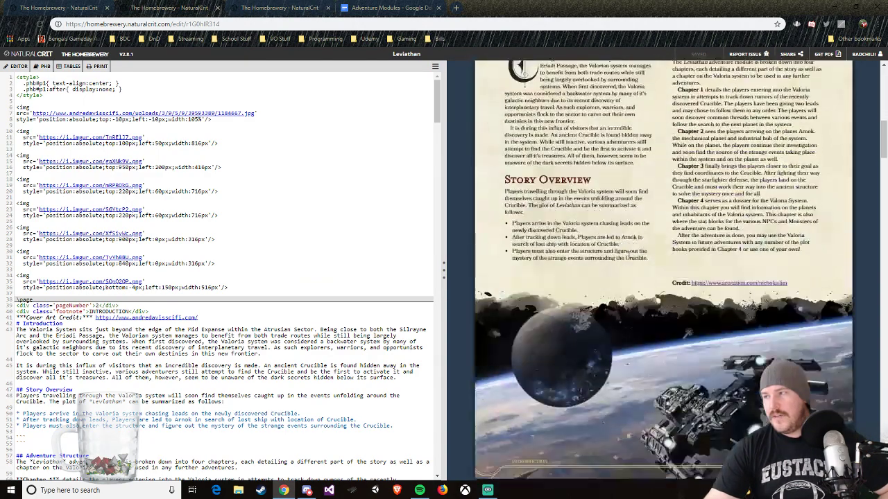
scroll(628, 257, down, 15)
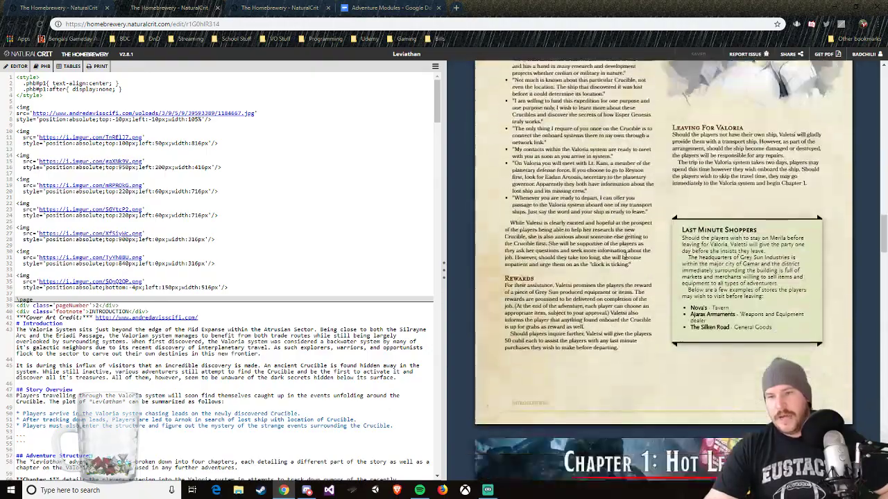
scroll(621, 261, down, 15)
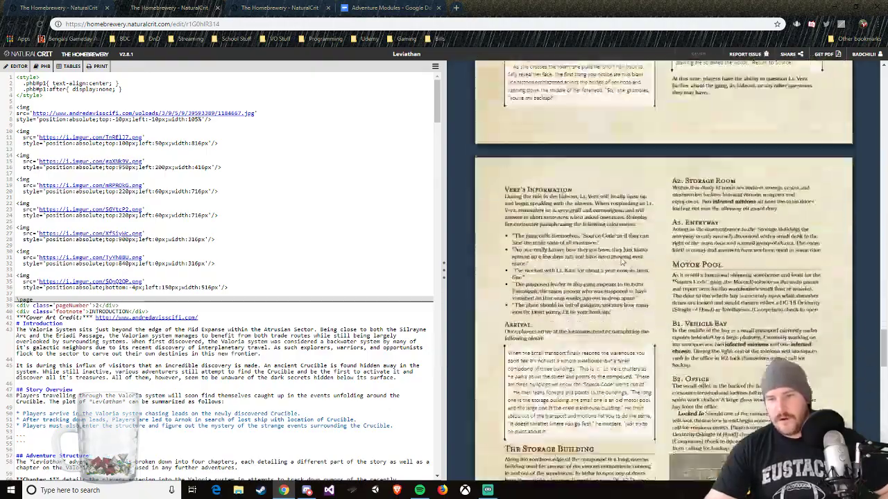
scroll(621, 261, down, 6)
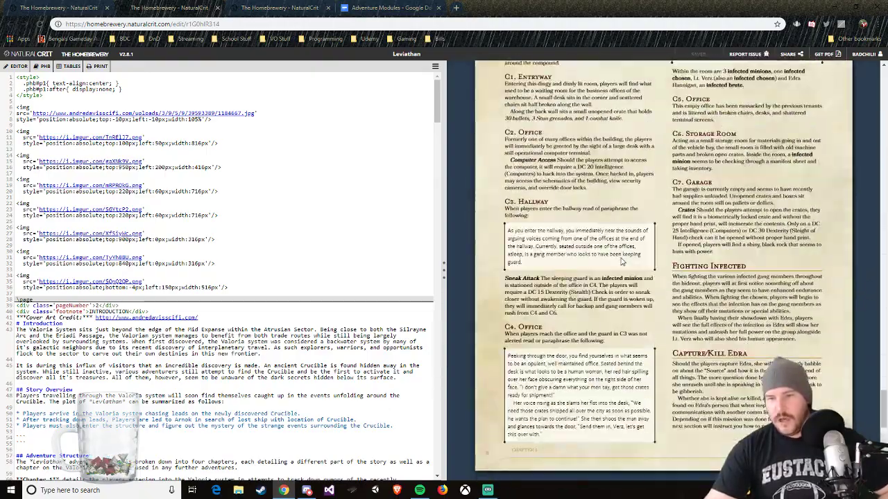
scroll(622, 262, up, 6)
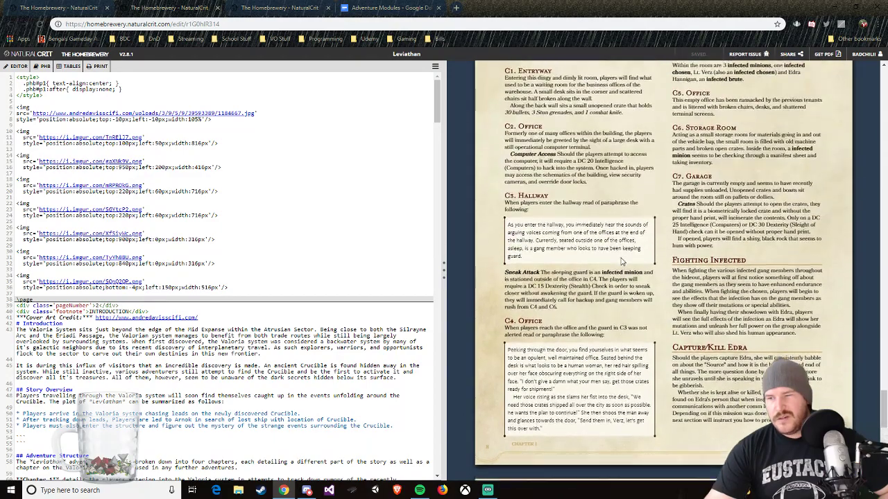
scroll(622, 258, up, 3)
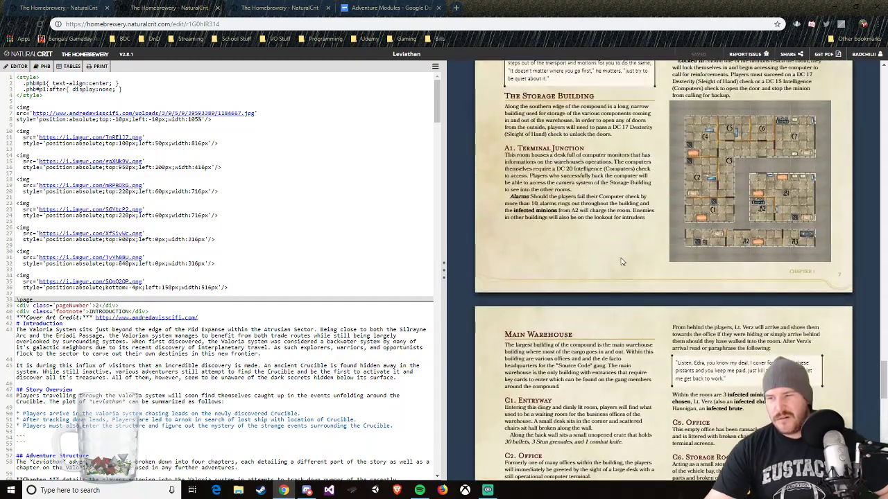
scroll(621, 258, down, 4)
scroll(621, 258, down, 6)
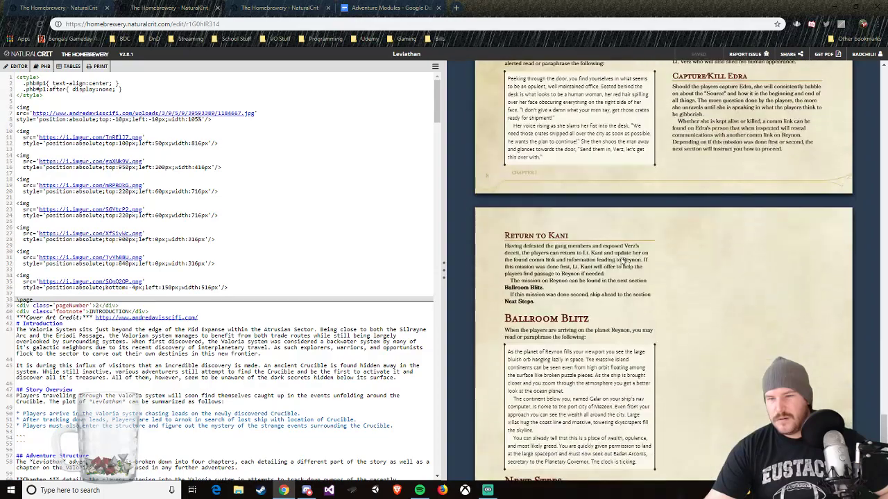
Step: Review the Leviathan preview backwards from the Main Warehouse page to the cover, ending on the Introduction page
scroll(622, 258, up, 3)
scroll(622, 258, up, 7)
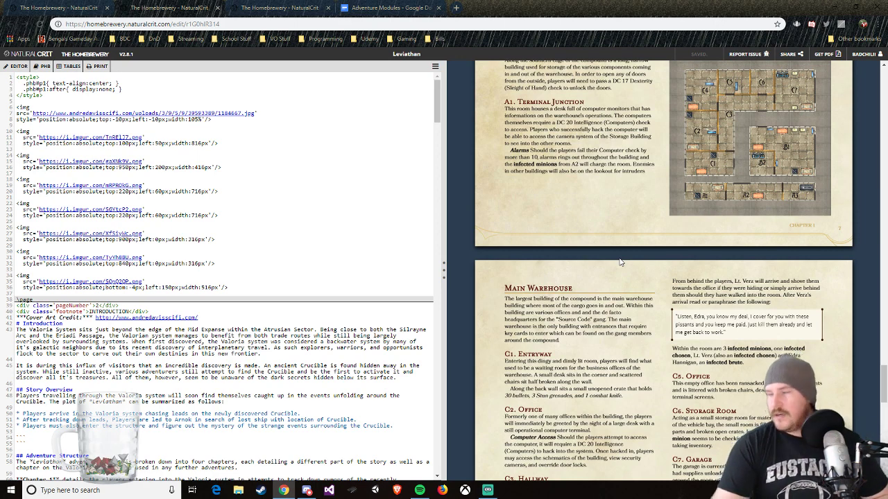
scroll(578, 279, up, 6)
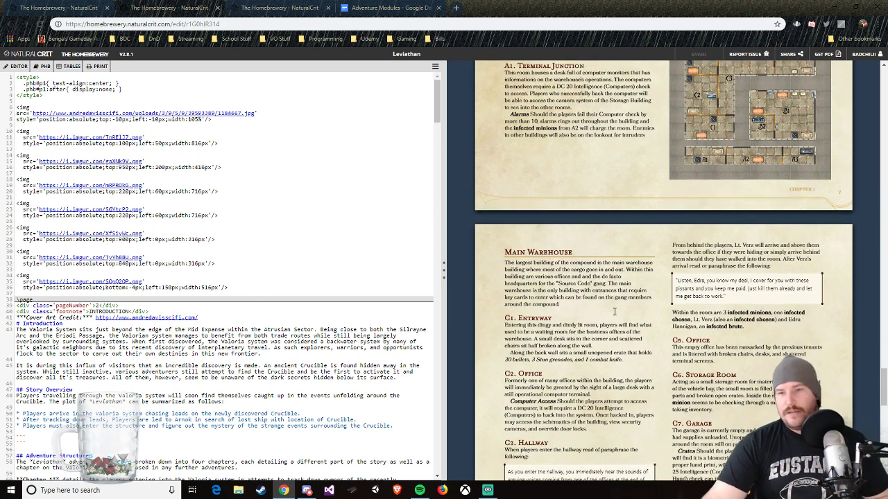
scroll(695, 236, up, 3)
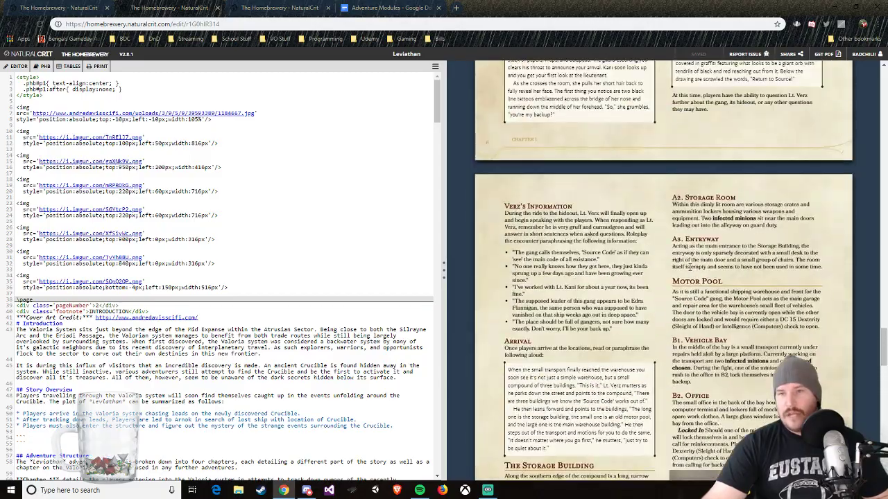
scroll(690, 281, up, 2)
scroll(717, 331, up, 15)
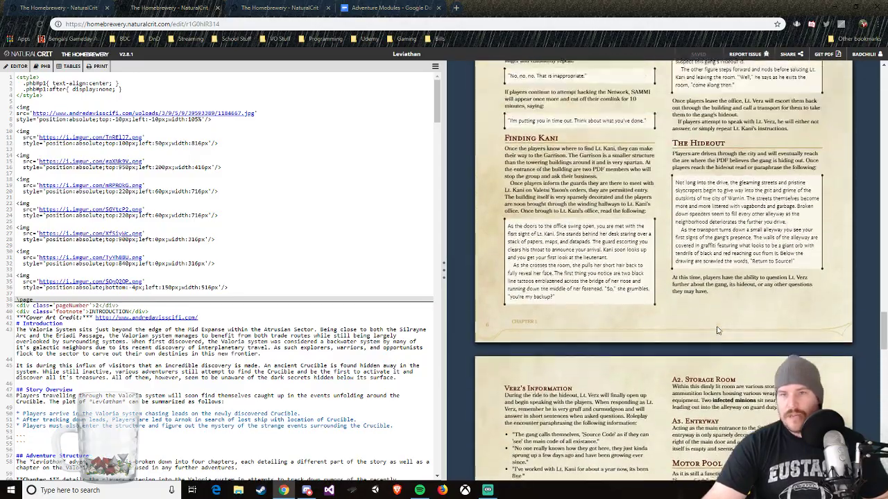
scroll(718, 324, up, 15)
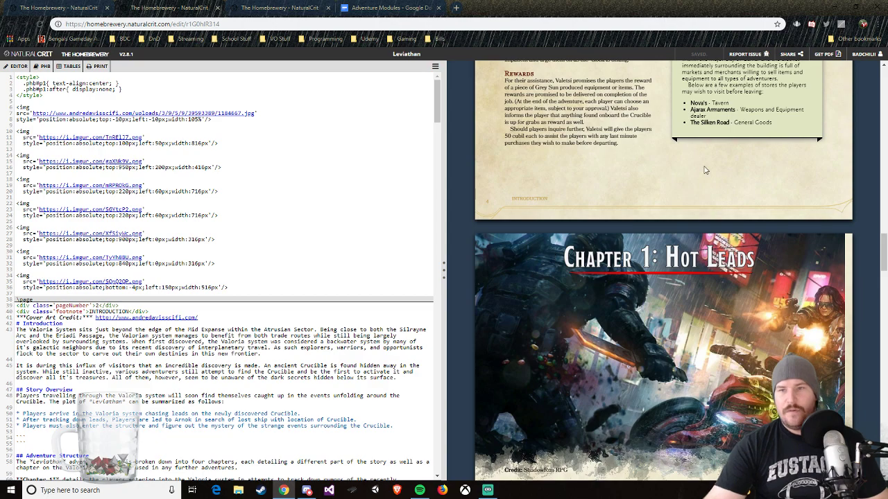
scroll(685, 202, up, 1)
scroll(685, 201, up, 15)
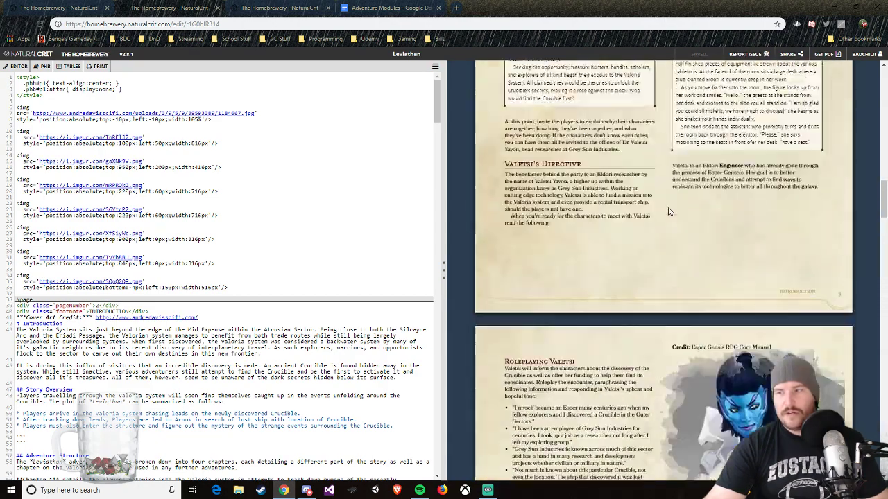
scroll(669, 210, up, 15)
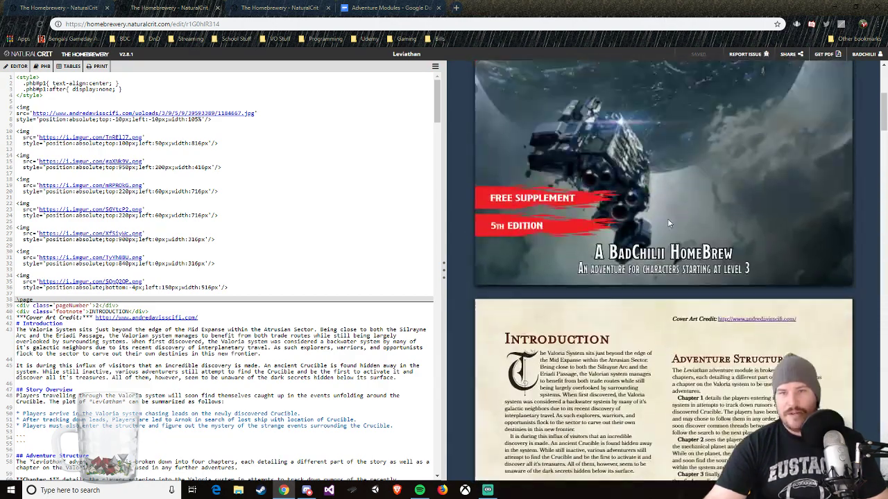
scroll(669, 223, down, 5)
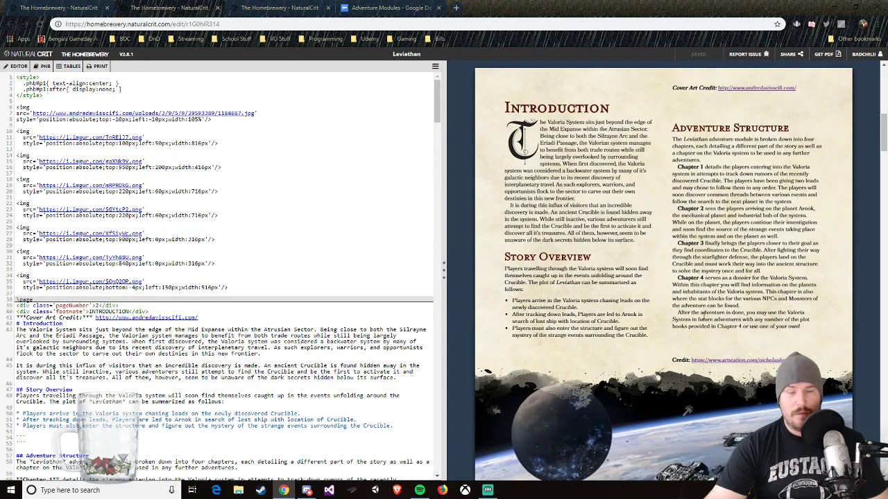
scroll(732, 298, down, 1)
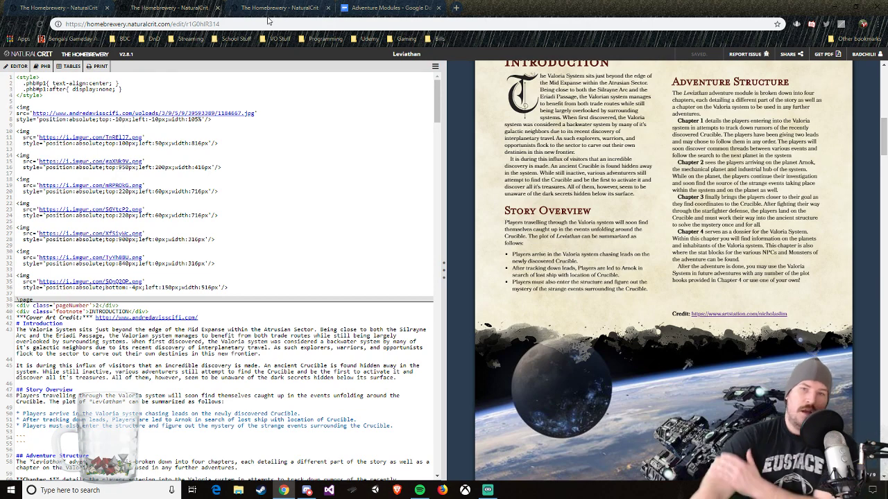
Step: Switch to the Saebrax Continent Guide brew and examine its cover page
click(271, 8)
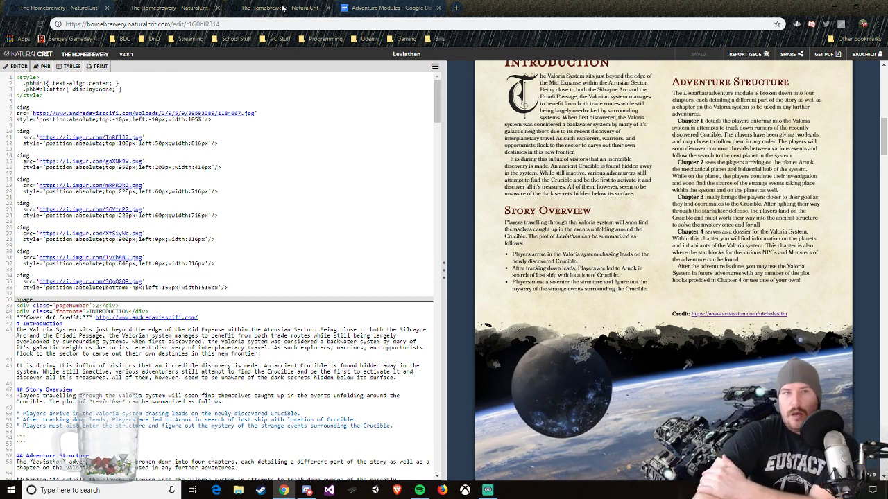
scroll(688, 222, down, 2)
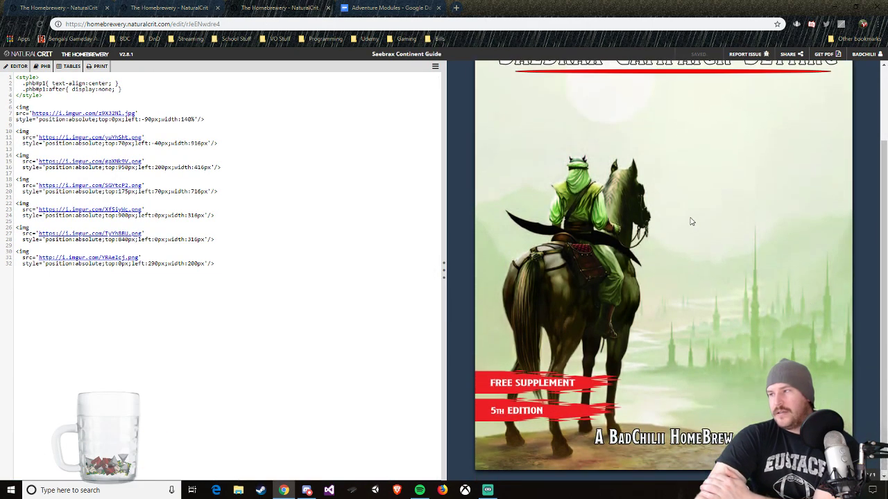
scroll(688, 221, up, 1)
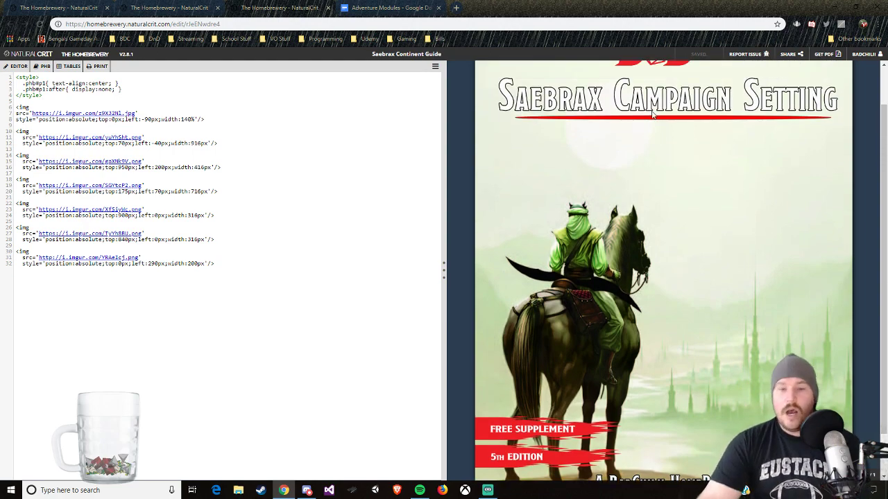
Step: Return to the Leviathan brew and examine its artwork and credits from the Introduction to Chapter 1: Hot Leads
click(198, 5)
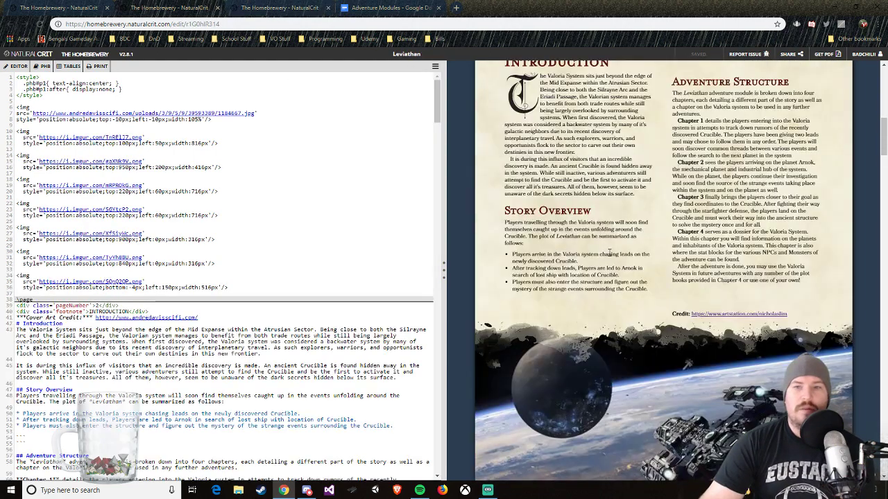
scroll(688, 256, down, 1)
scroll(691, 371, down, 15)
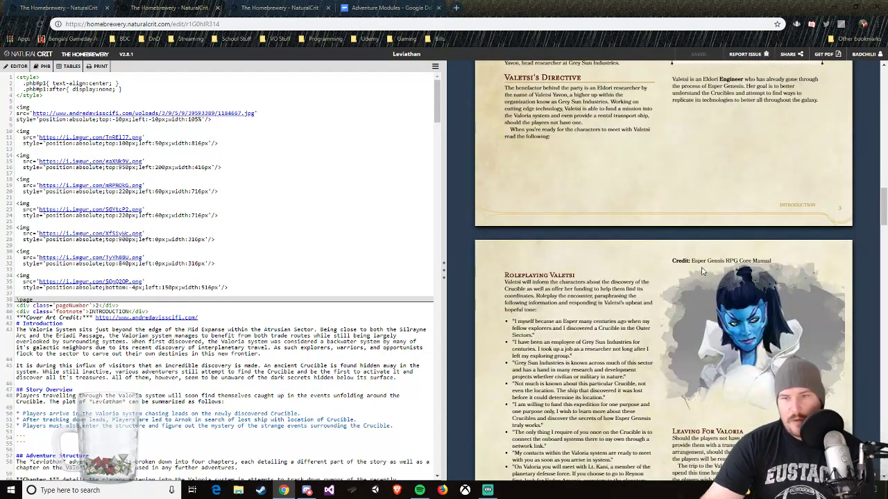
scroll(742, 302, down, 8)
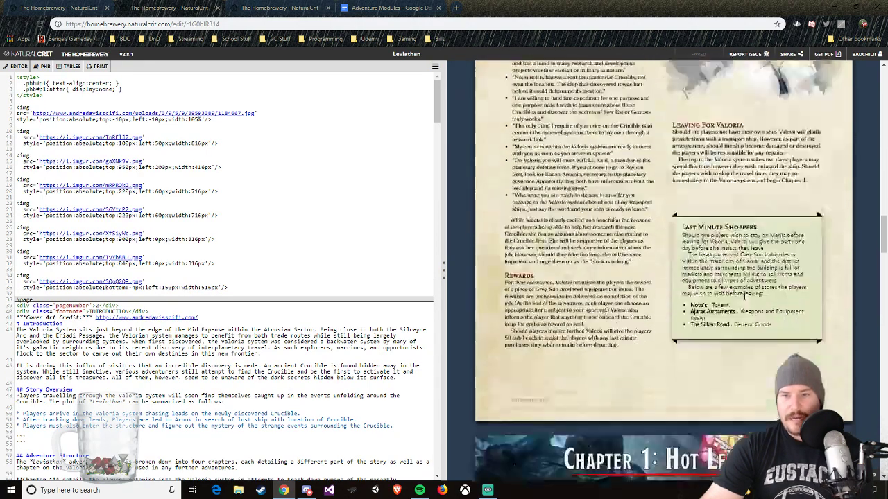
scroll(735, 306, down, 3)
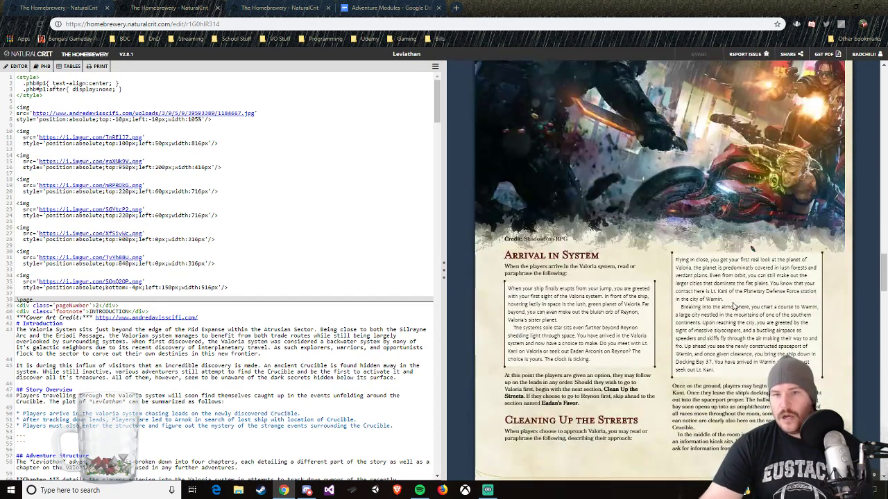
Step: Go back to the Saebrax Continent Guide brew and view the upper part of its cover
click(296, 6)
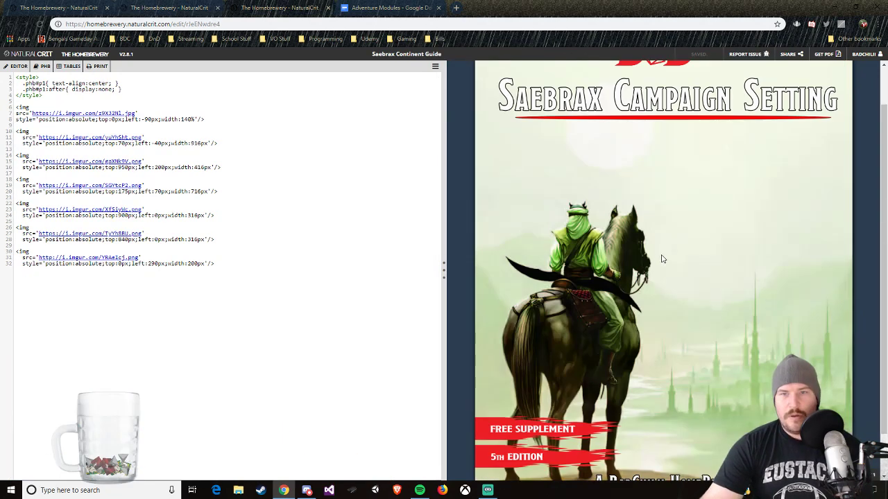
scroll(660, 259, up, 1)
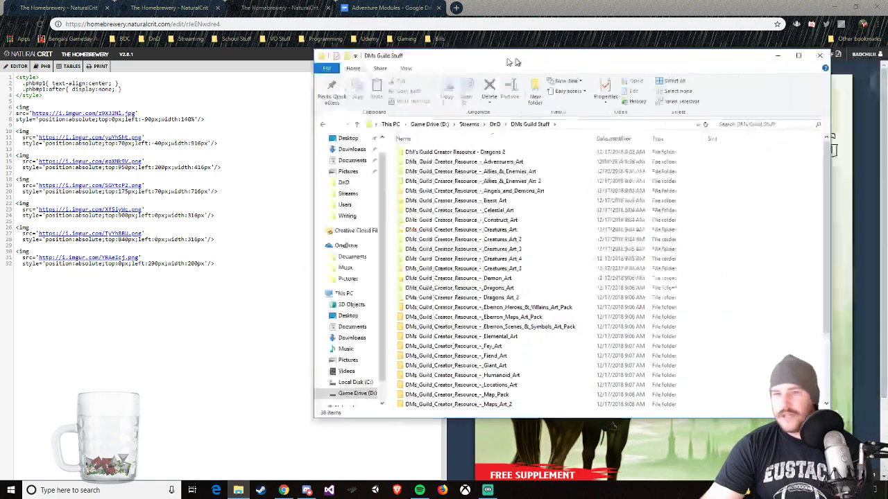
Step: Look through the creator resource art folders in DMs Guild Stuff, and move the File Explorer window clear of the brew
drag(511, 62, 391, 67)
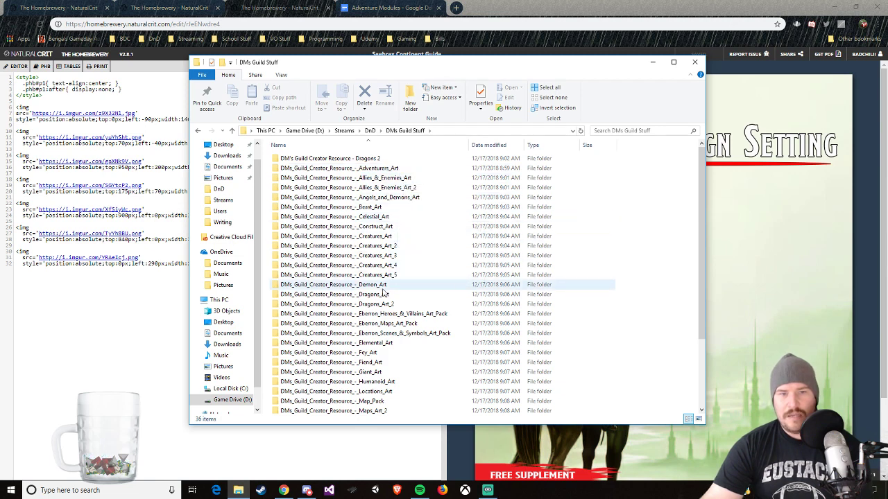
scroll(378, 340, down, 2)
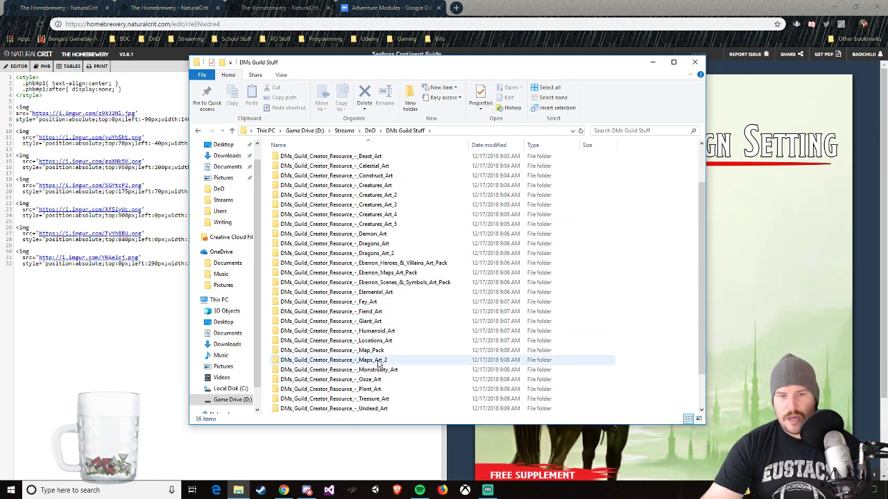
scroll(378, 360, down, 2)
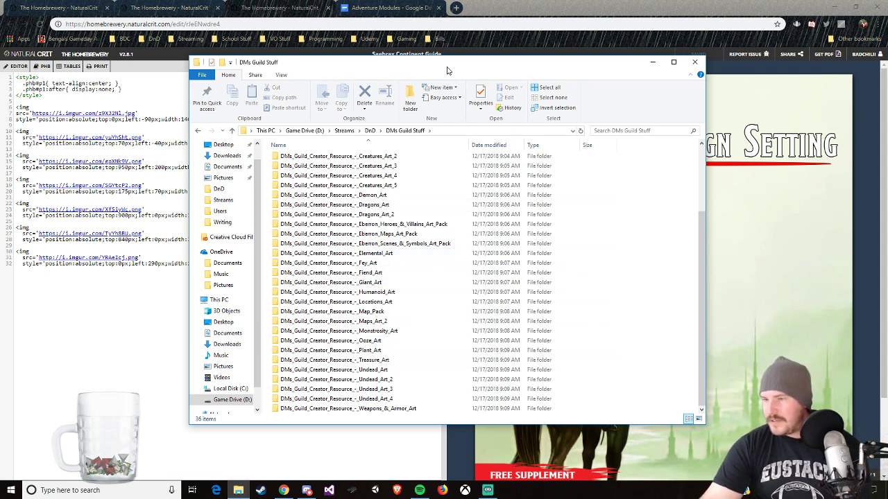
drag(437, 69, 887, 70)
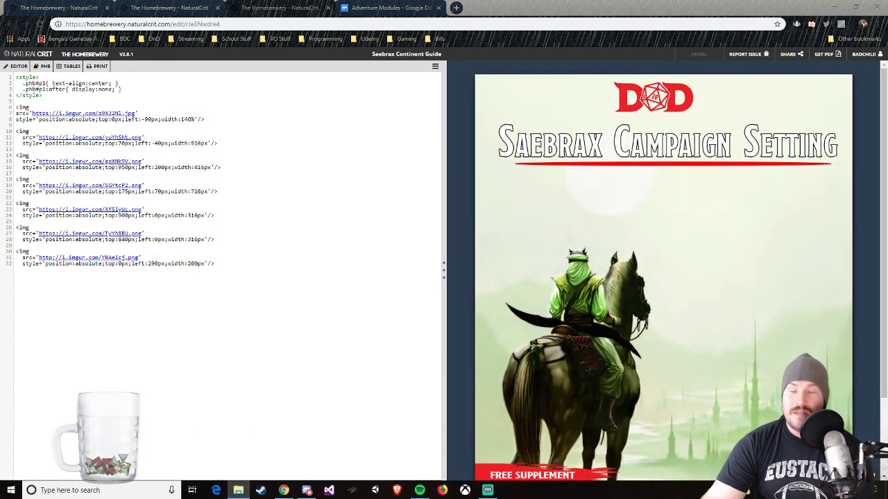
key(alt+Tab)
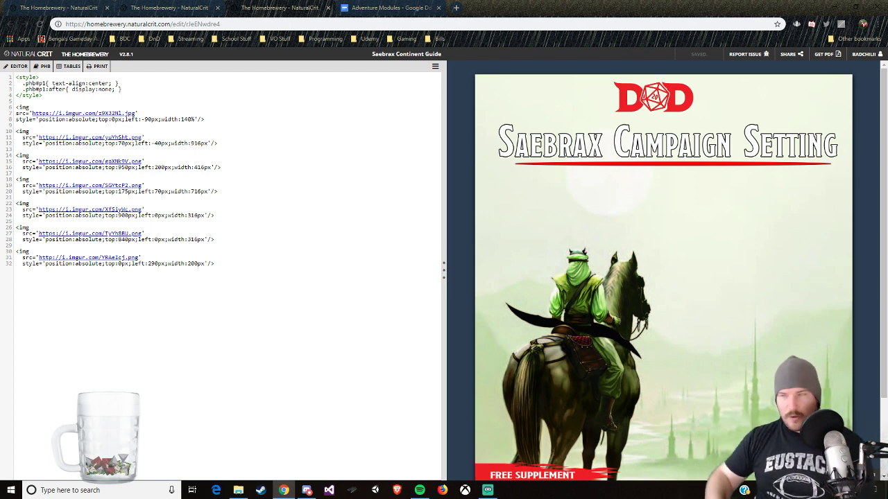
key(alt+Tab)
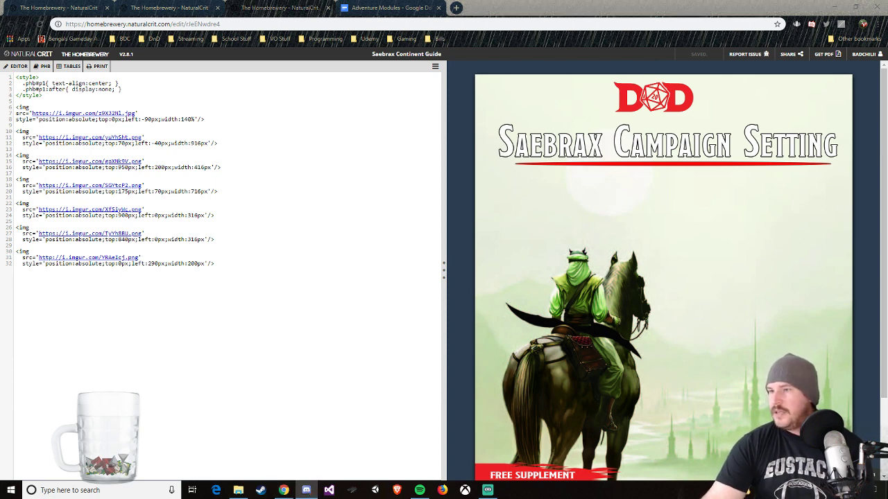
key(alt+Tab)
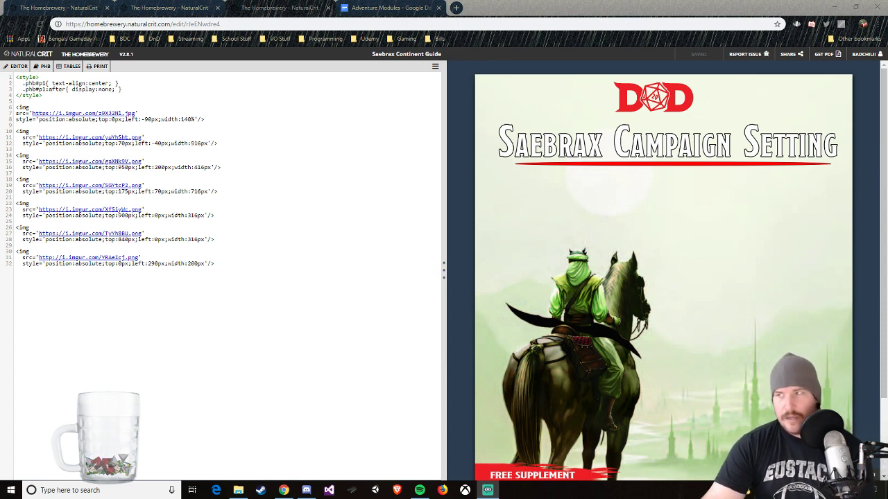
key(alt+Tab)
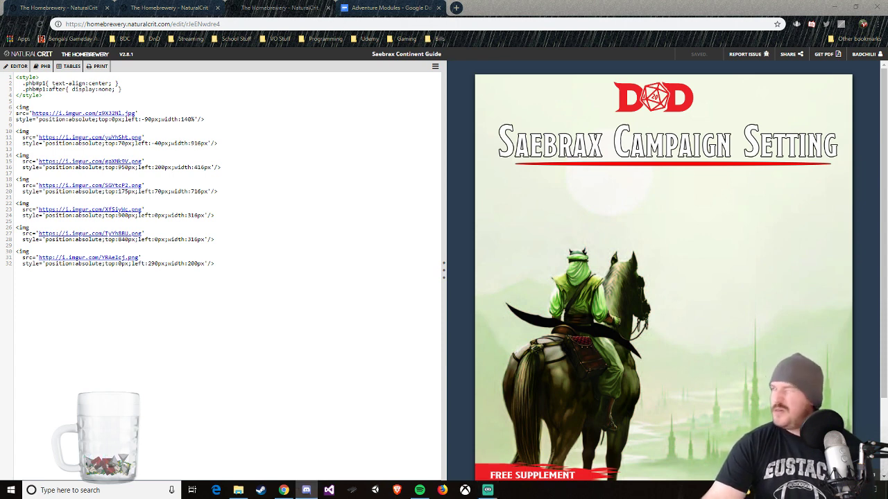
key(alt+Tab)
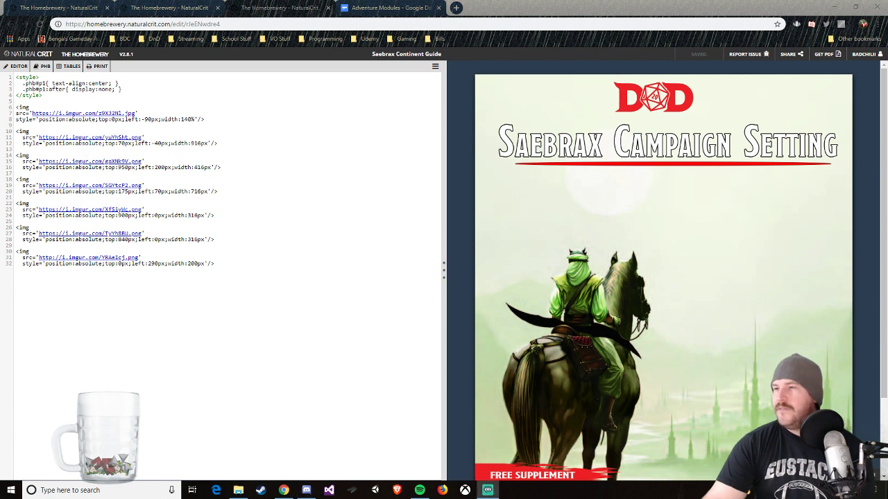
Step: Compare the cover page of the Leviathan brew with the cover of the Saebrax Continent Guide brew
key(alt+Tab)
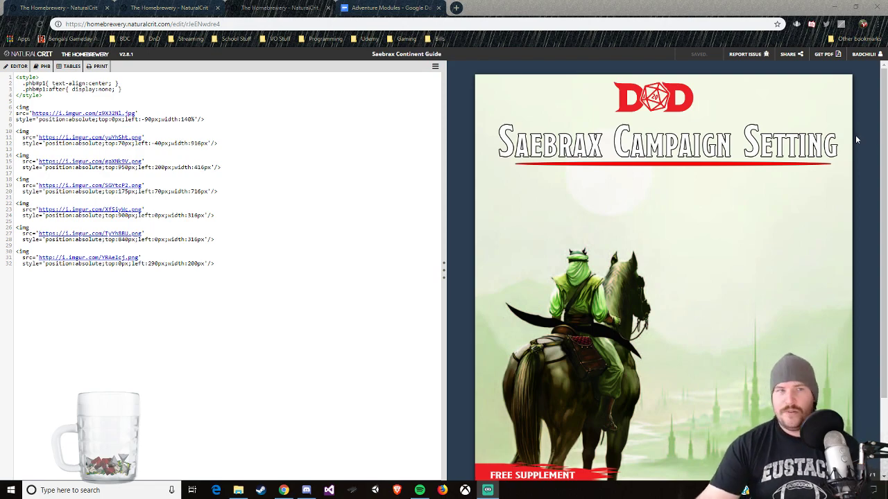
click(142, 6)
scroll(566, 168, up, 20)
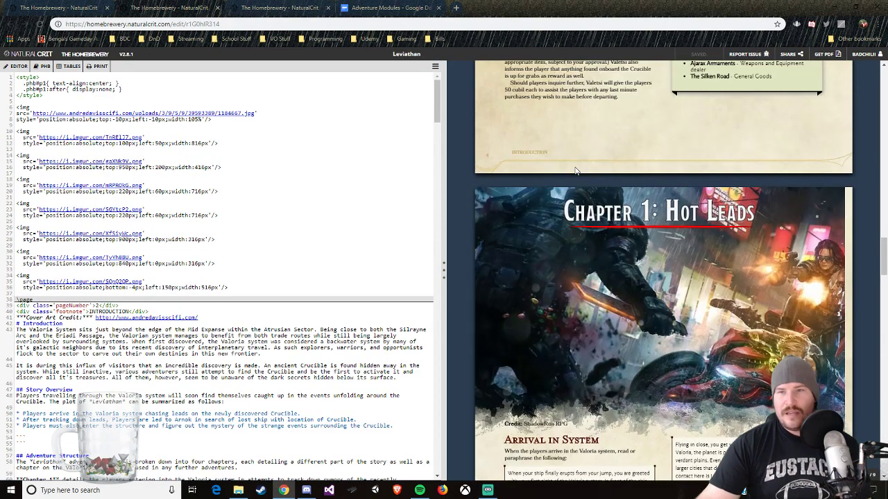
scroll(575, 166, up, 9)
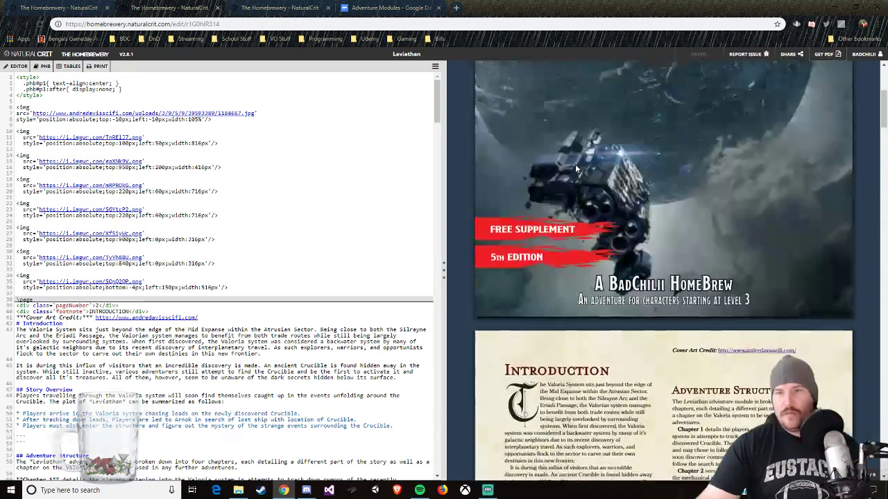
click(255, 7)
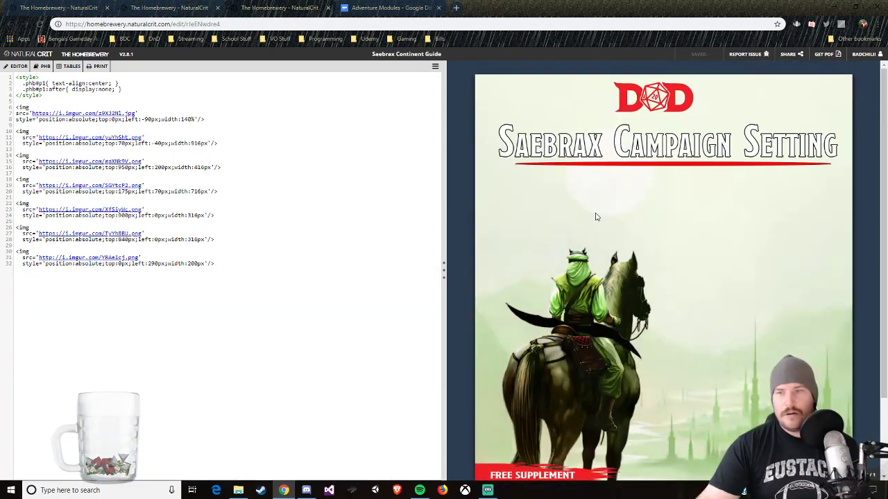
scroll(645, 204, down, 2)
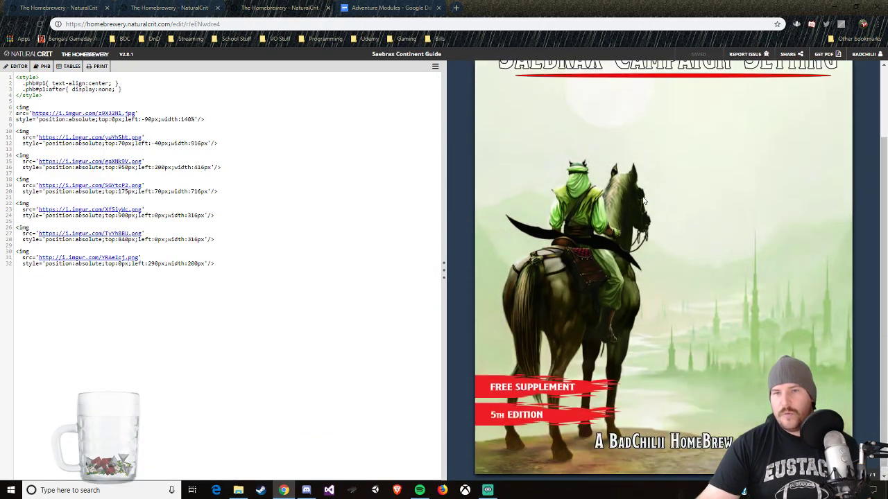
scroll(642, 200, up, 2)
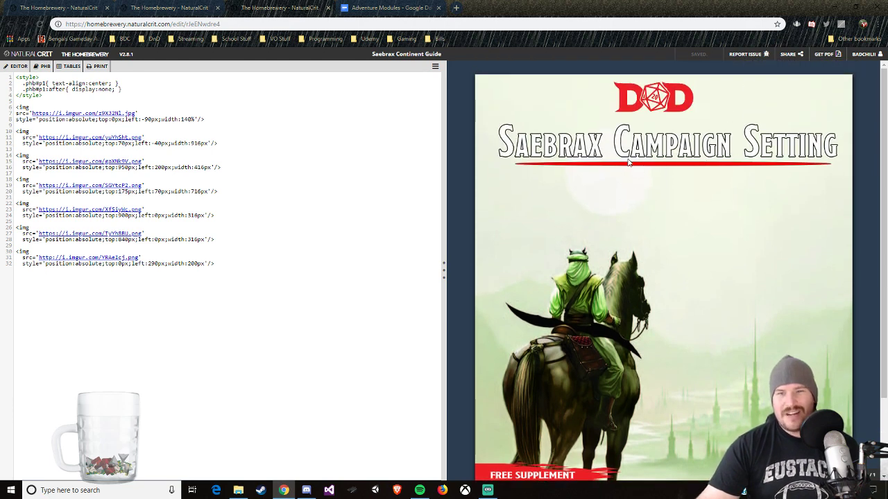
scroll(711, 204, down, 1)
Step: Look through the Leviathan brew from its cover through the Chapter 1 pages and map, and return to the Saebrax Continent Guide cover
click(149, 8)
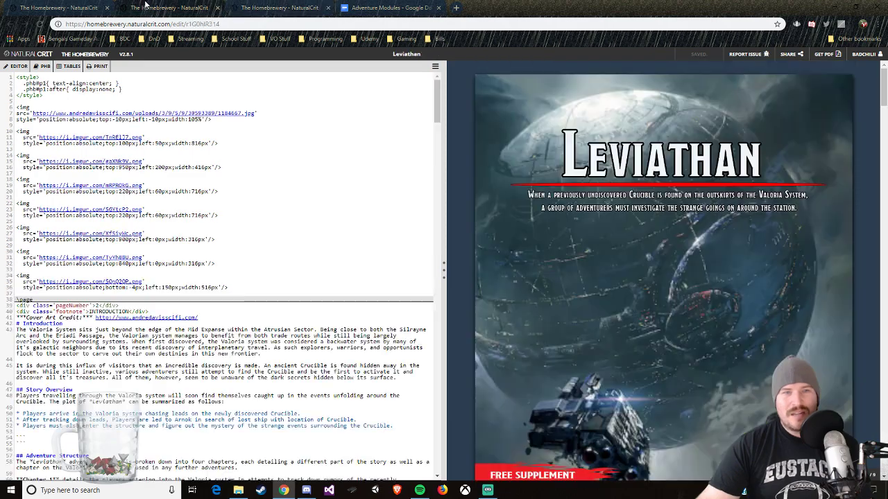
scroll(645, 255, down, 6)
scroll(645, 255, down, 20)
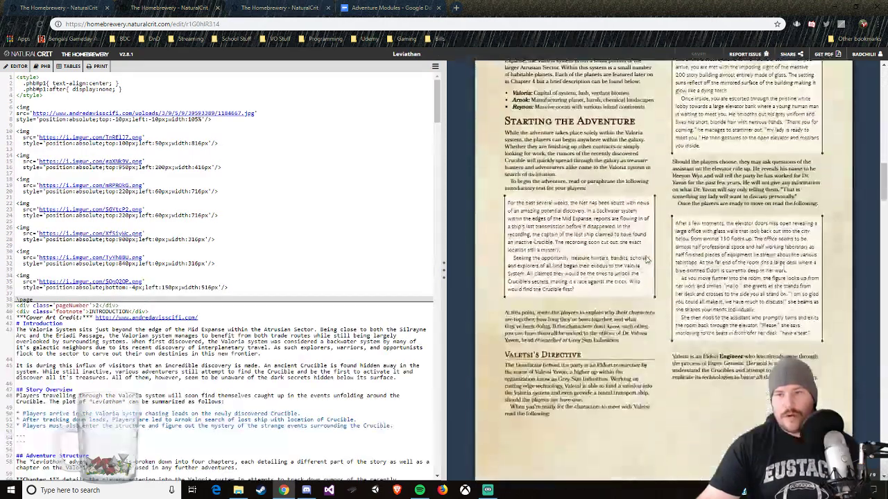
scroll(646, 256, down, 11)
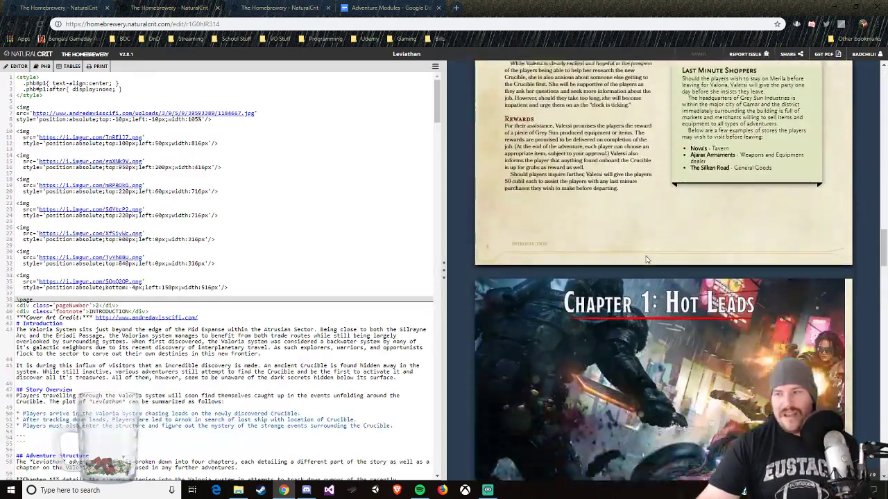
scroll(645, 257, down, 10)
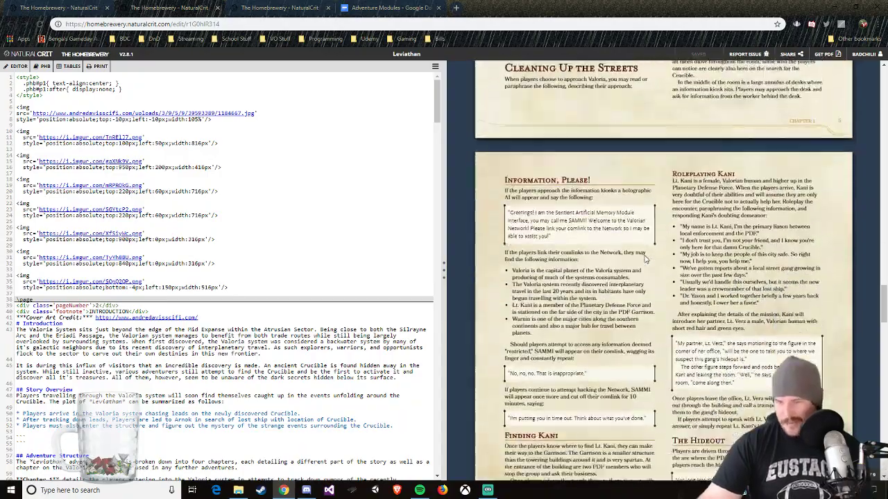
scroll(645, 259, down, 10)
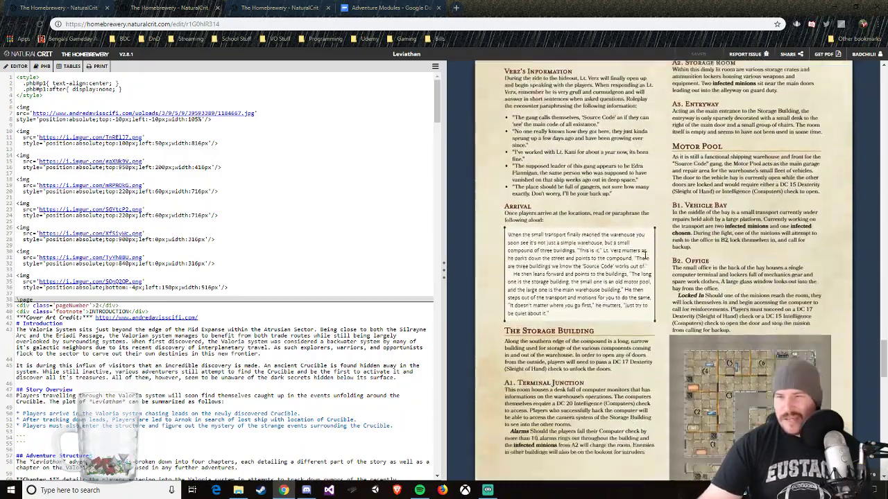
scroll(644, 259, down, 10)
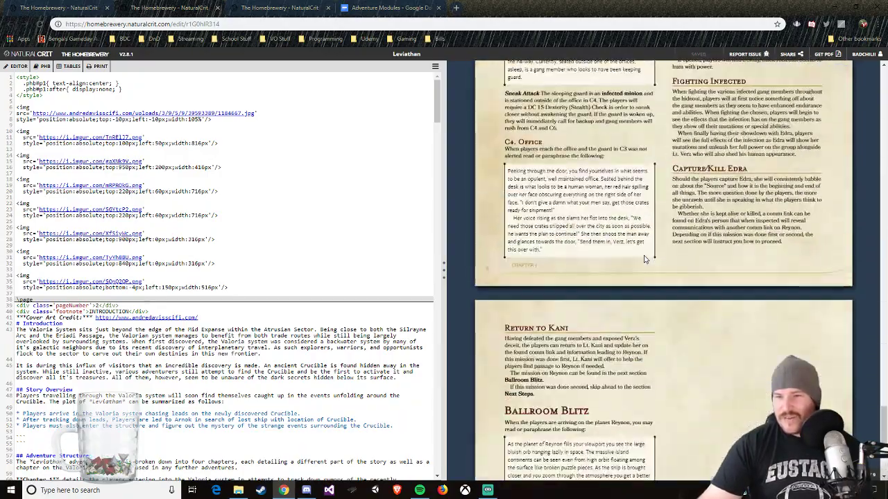
scroll(644, 260, up, 20)
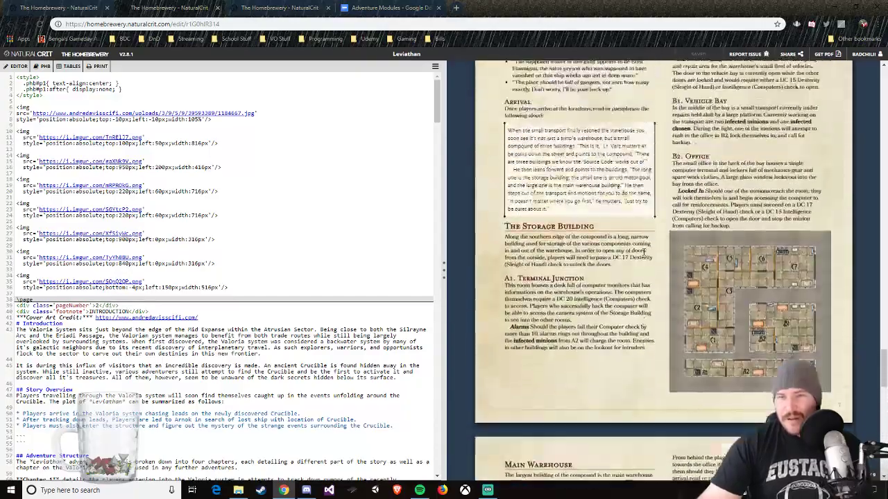
scroll(643, 256, up, 10)
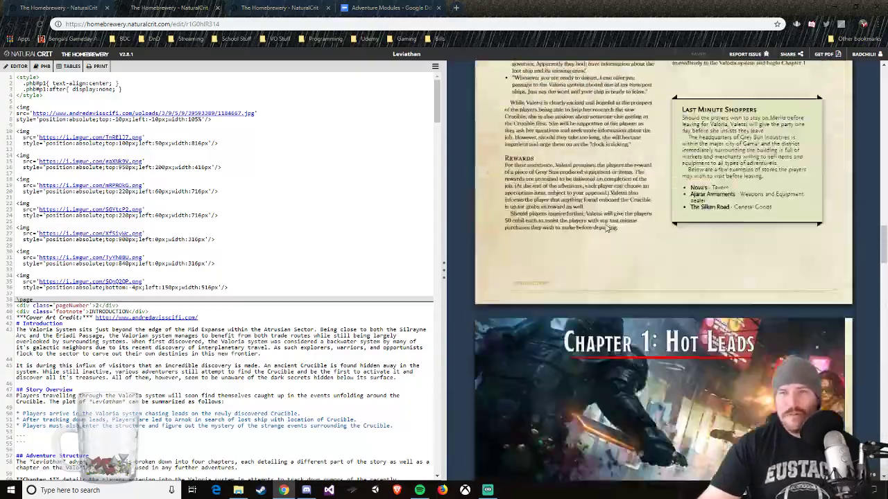
key(ctrl+Tab)
scroll(688, 234, up, 1)
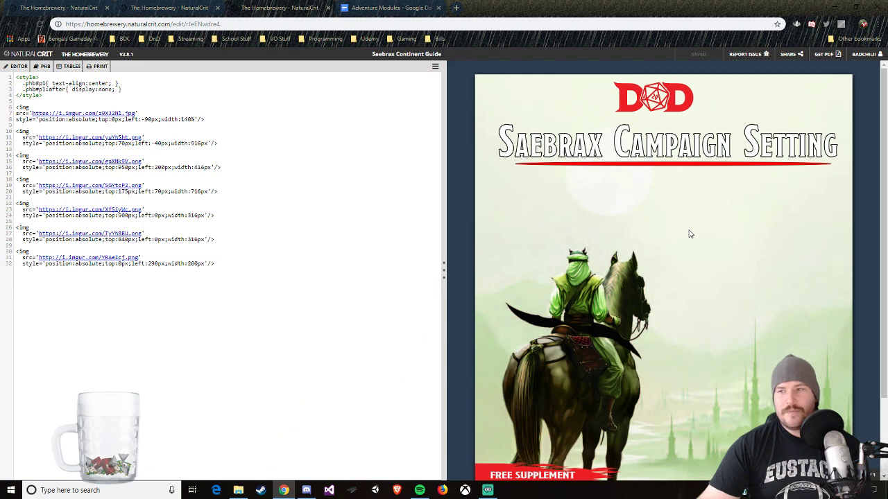
Step: Open World Anvil from the Worldbuilding bookmarks in a new browser tab and log in with the saved credentials
click(456, 7)
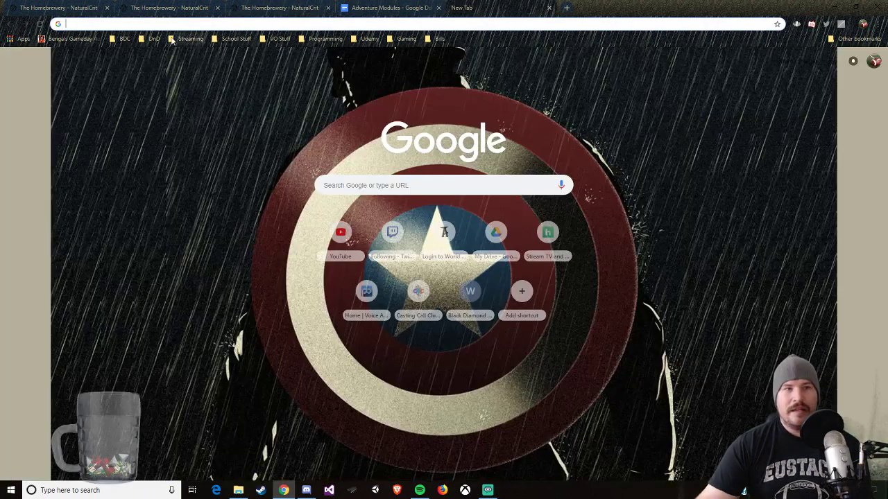
click(151, 38)
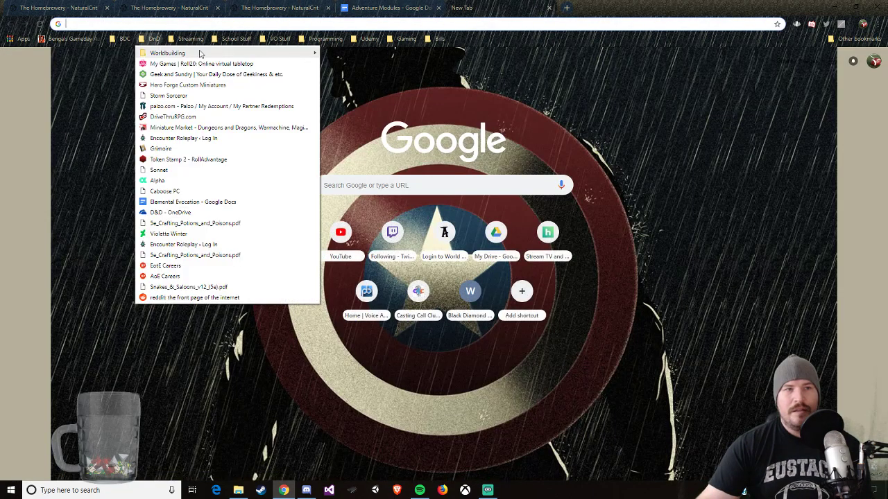
mouse_move(199, 53)
click(356, 97)
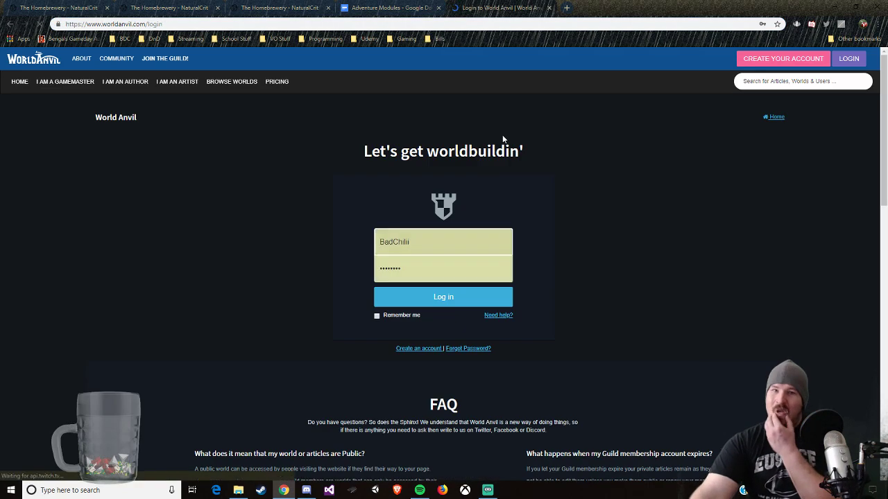
click(440, 296)
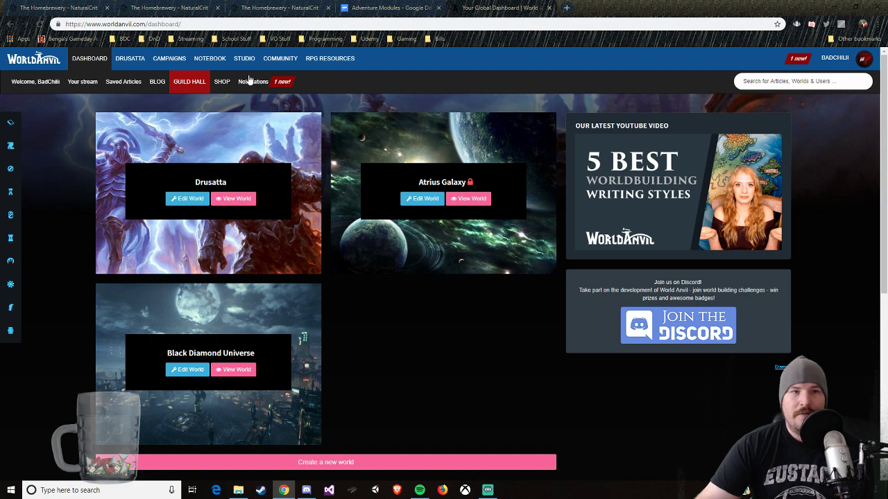
Step: Mark the new-follower notification for Drusatta as read and return to the World Anvil dashboard
click(251, 81)
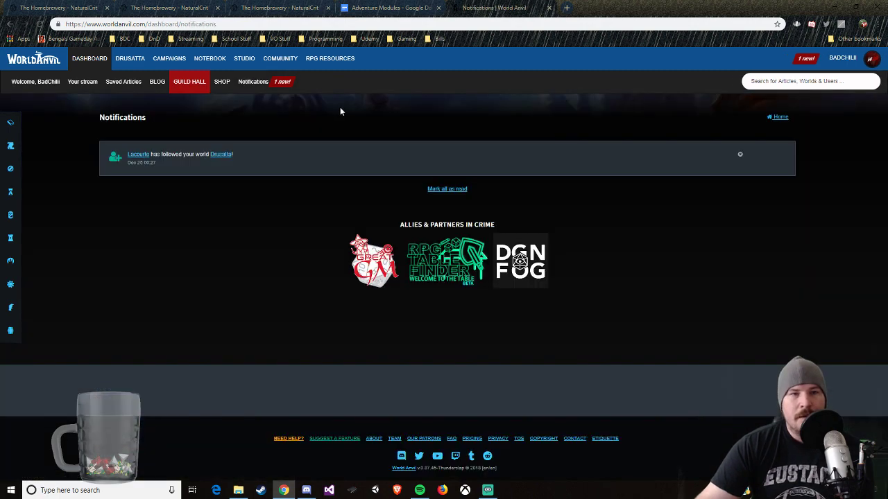
click(741, 157)
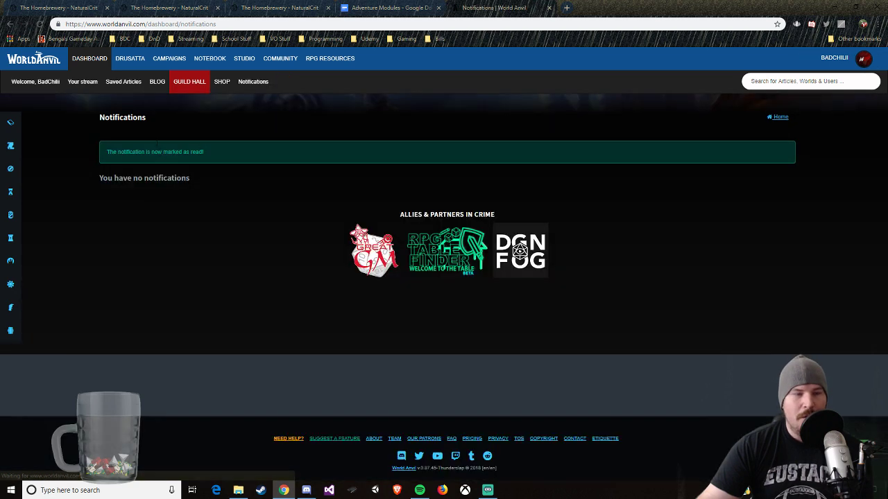
click(98, 61)
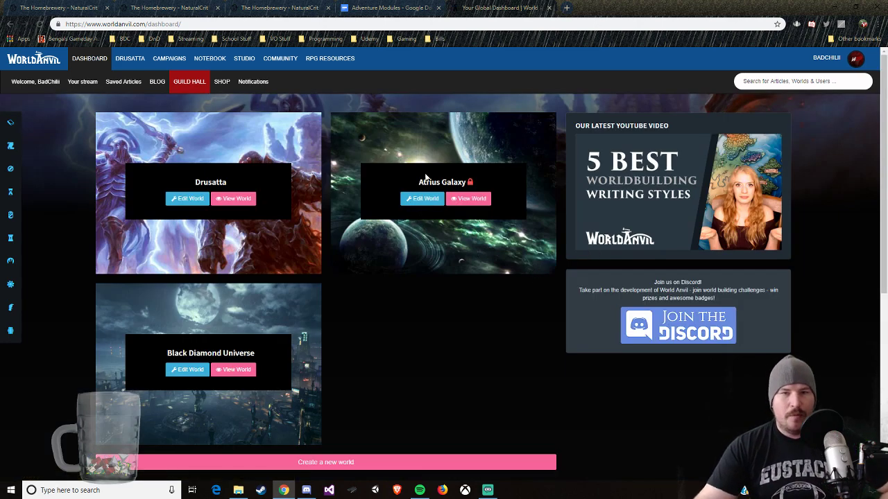
click(185, 8)
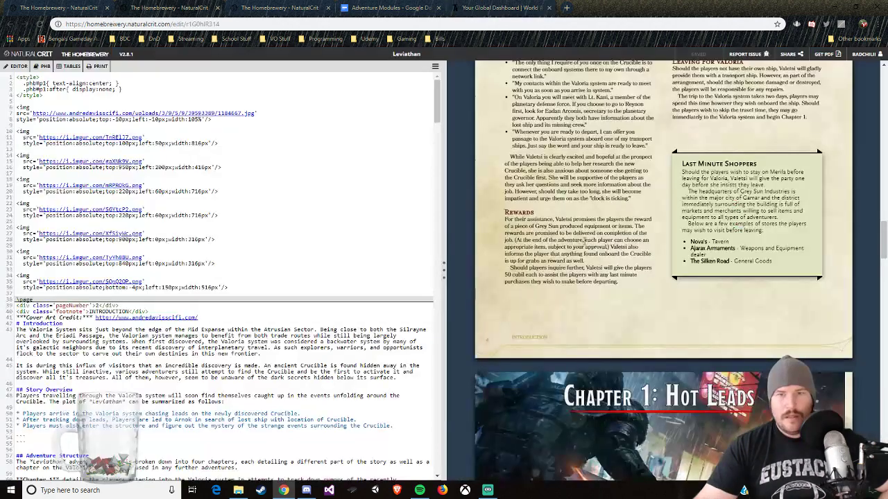
click(257, 7)
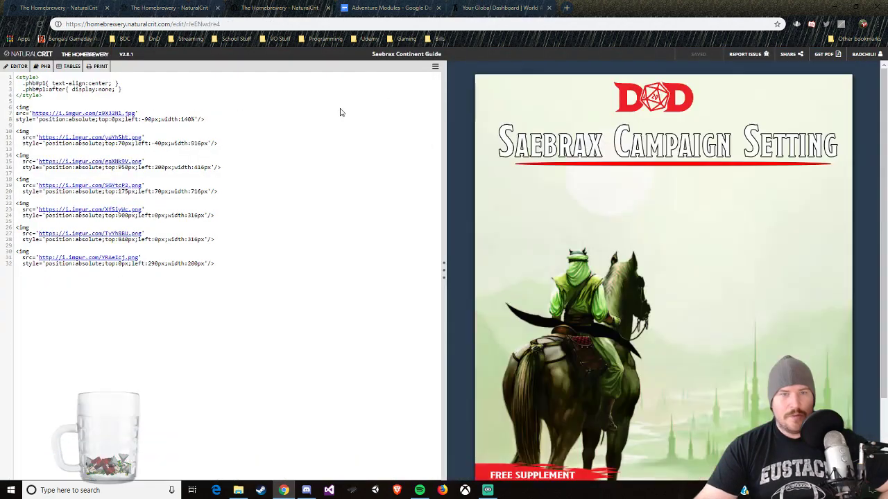
click(390, 7)
click(497, 8)
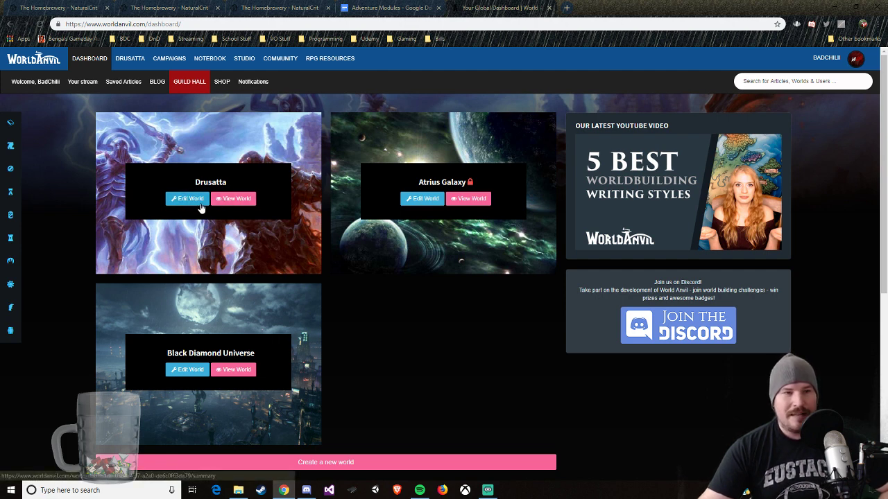
Step: Open the Drusatta world for editing and go to its public homepage
click(196, 204)
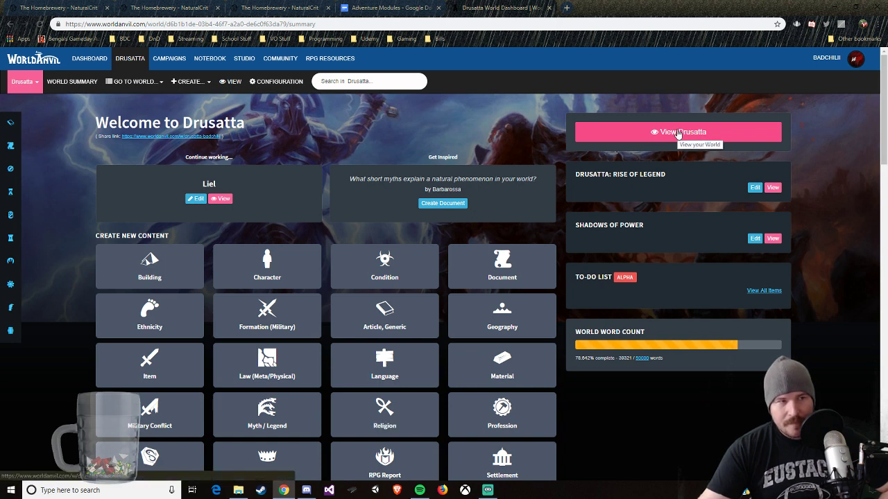
click(679, 133)
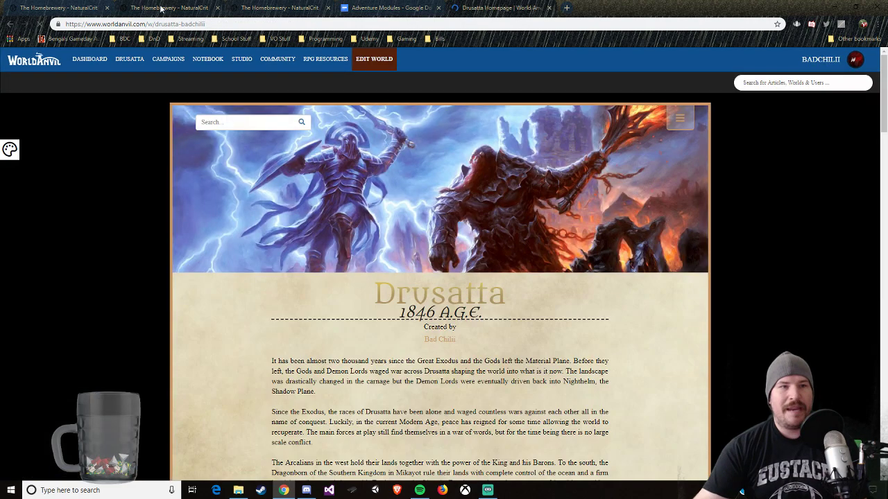
Step: Close the Leviathan brew and the Adventure Modules document, and switch to the Drusatta homepage
click(208, 9)
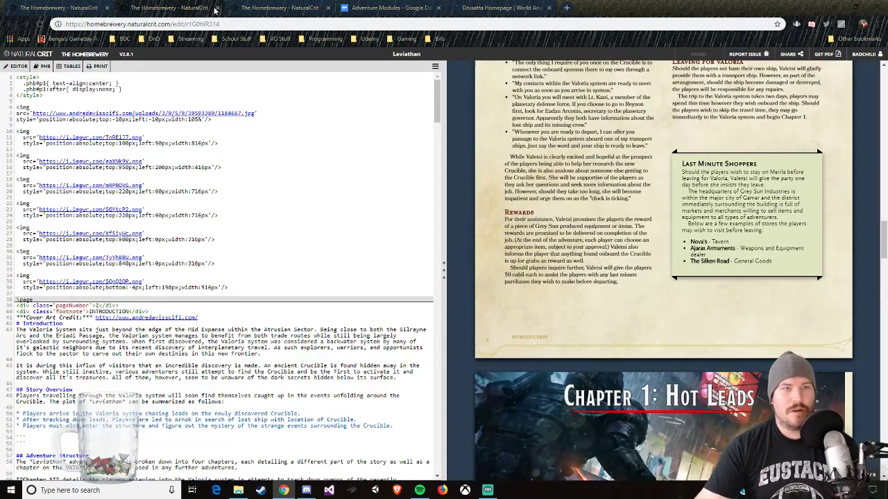
click(217, 8)
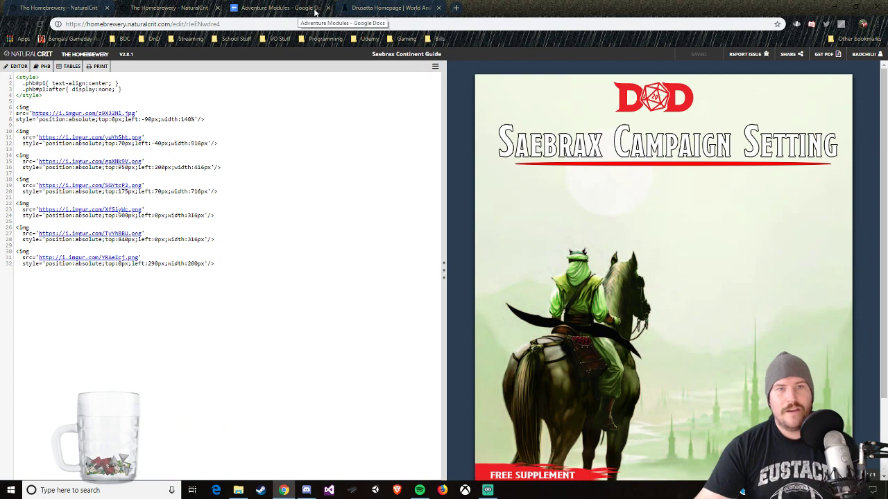
click(328, 7)
click(287, 4)
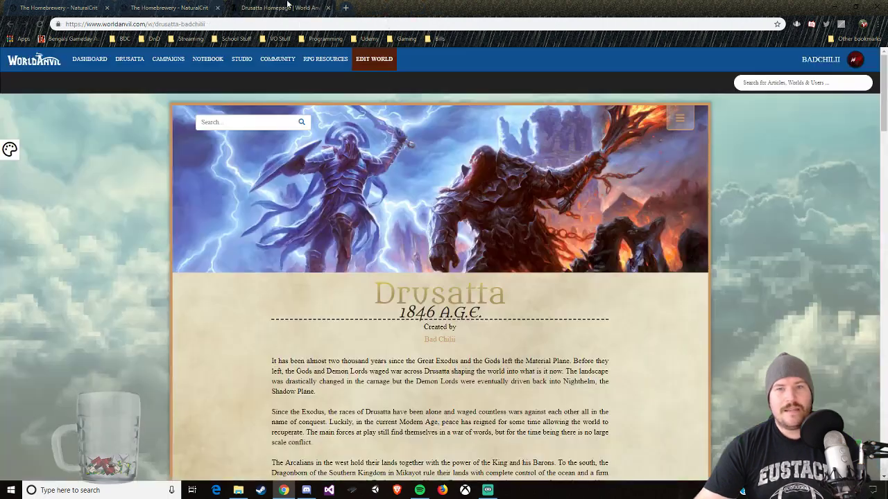
Step: Examine the Drusatta homepage's campaigns, maps, recent articles and table of contents, including its factions, important figures and locations
scroll(572, 226, down, 9)
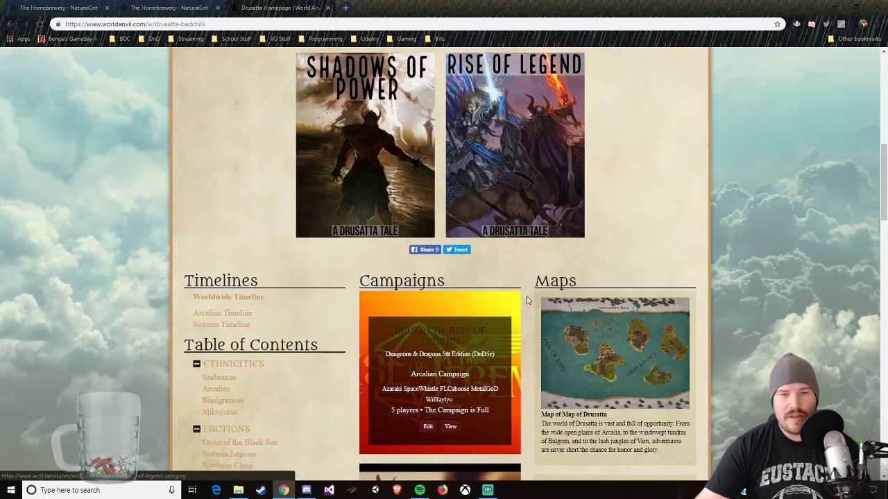
scroll(527, 300, down, 2)
scroll(296, 330, down, 1)
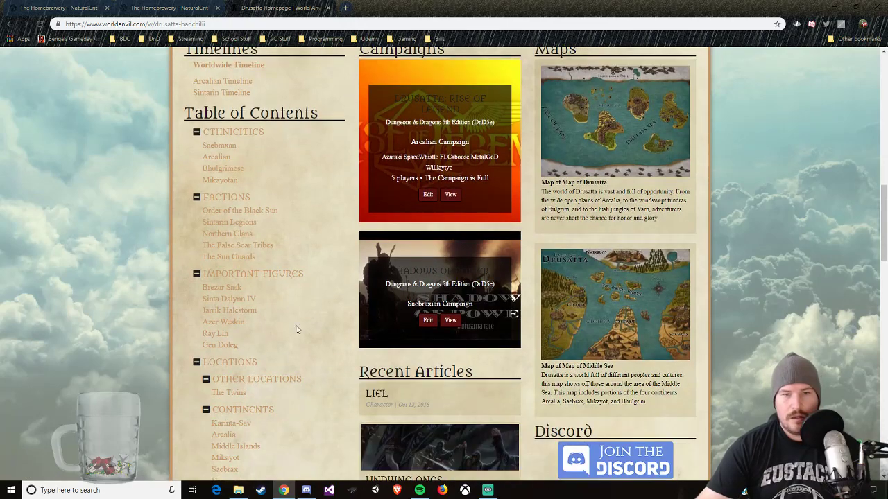
scroll(281, 357, down, 3)
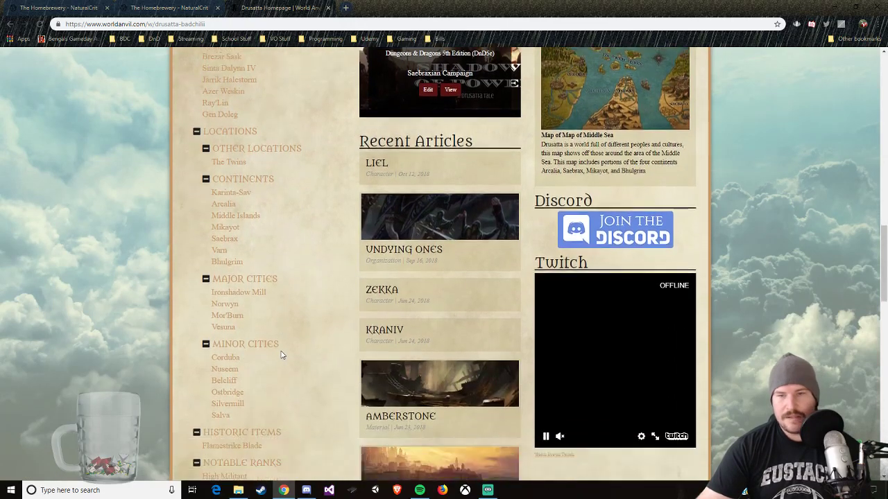
scroll(281, 356, down, 2)
scroll(282, 357, up, 4)
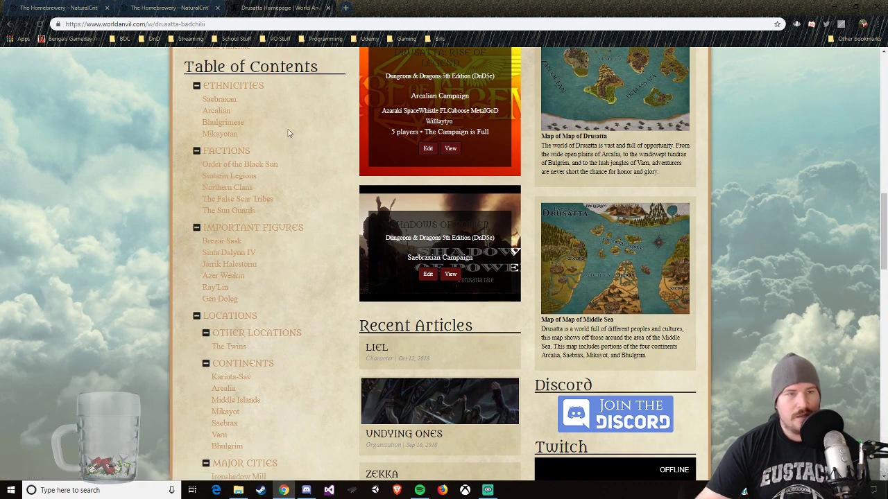
scroll(254, 260, down, 2)
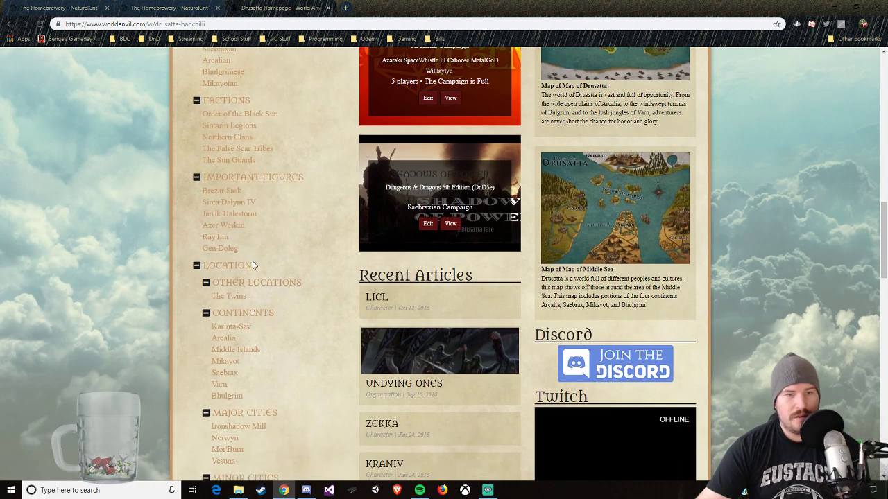
Step: Open the Saebrax continent article and read its geography, natural resources and related locations and organizations
scroll(253, 267, down, 2)
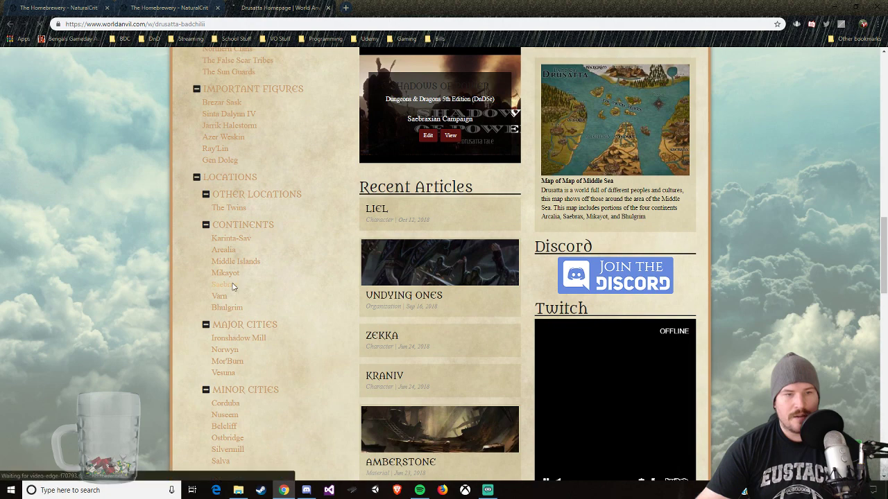
click(233, 287)
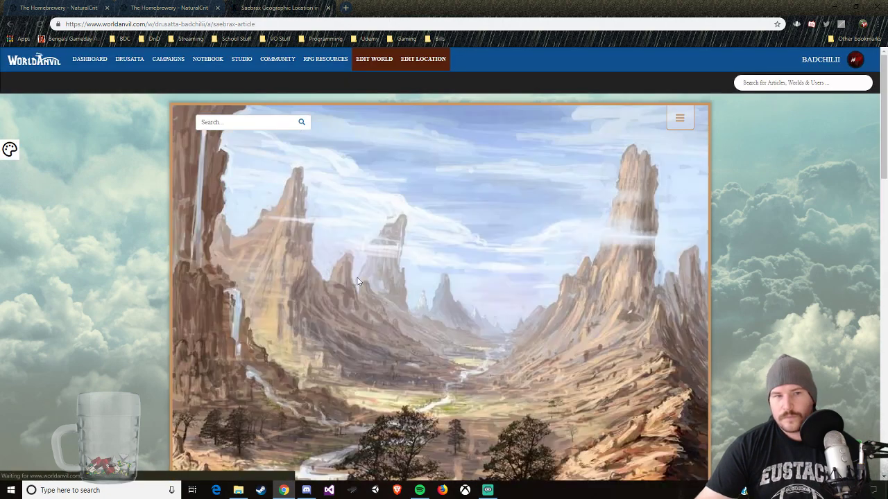
scroll(515, 292, down, 2)
scroll(526, 284, down, 3)
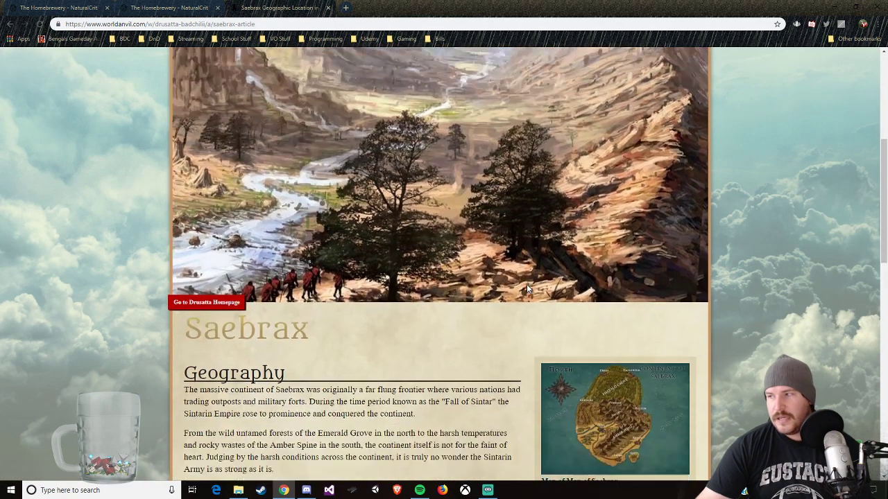
scroll(526, 284, down, 4)
scroll(410, 273, down, 1)
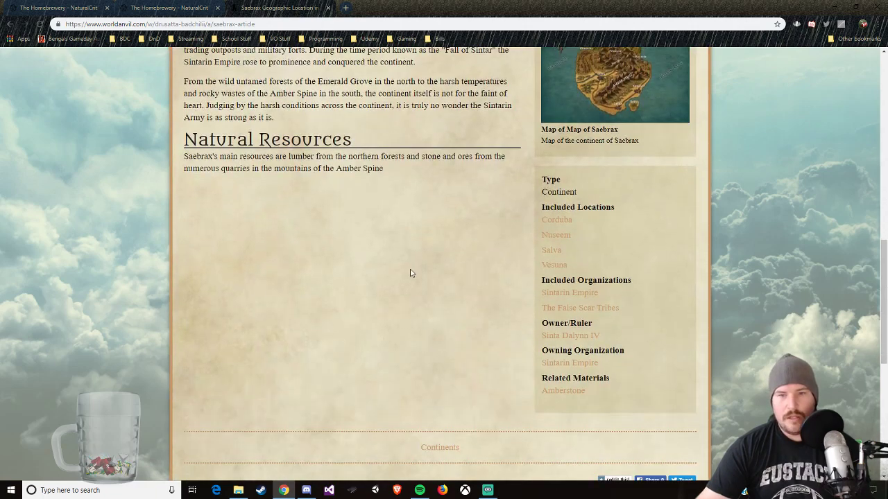
Step: Open the Map of Saebrax from the article in a new browser tab and switch to it
scroll(440, 271, up, 1)
right_click(608, 170)
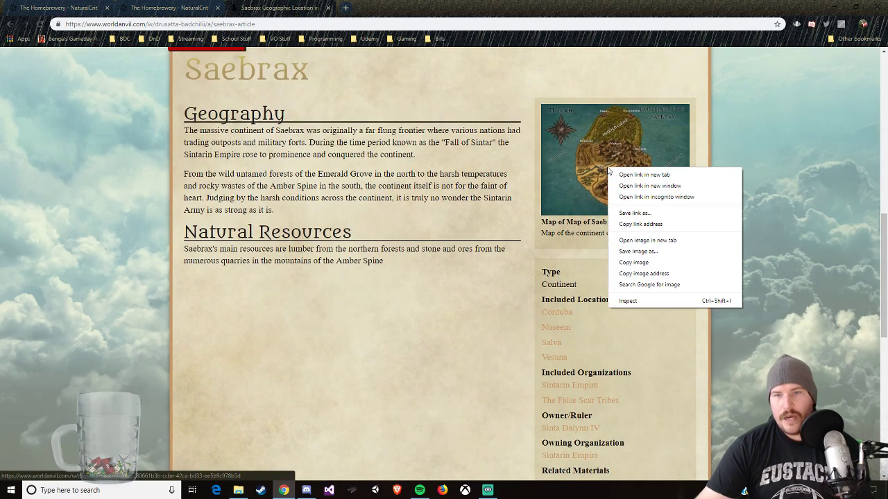
click(735, 144)
right_click(648, 170)
click(673, 179)
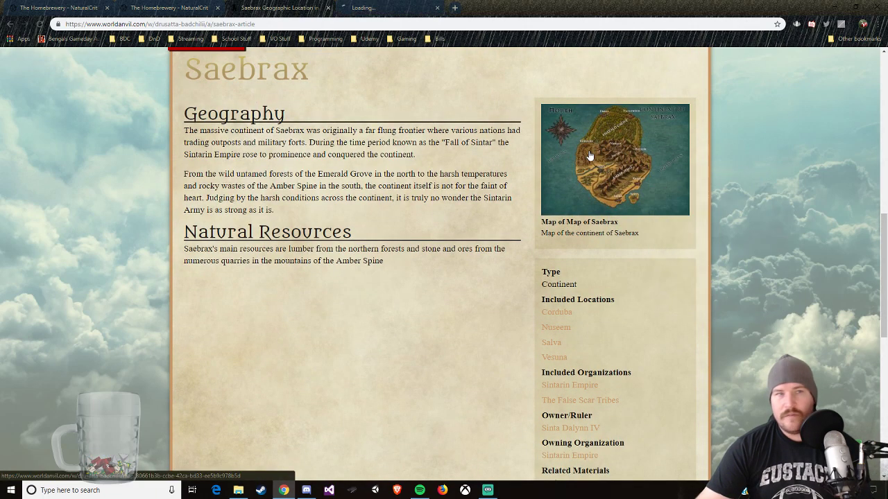
click(417, 9)
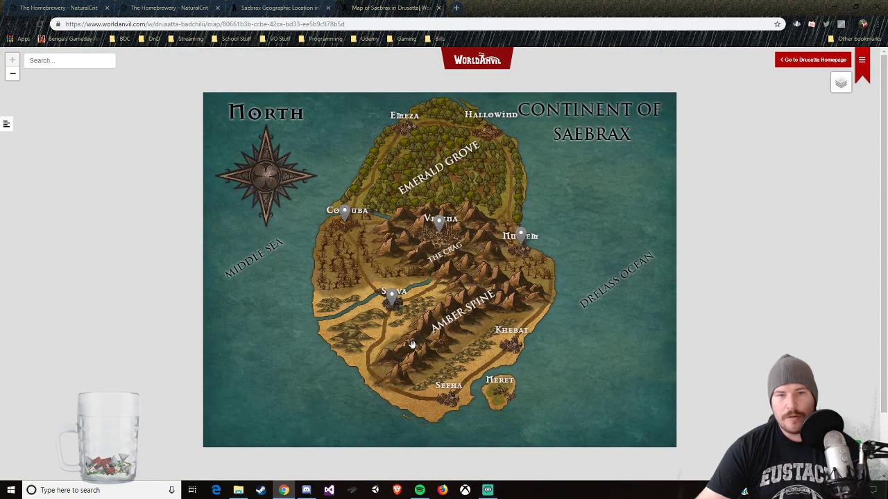
Step: Show the labels of the Salva, Nuseem and Corduba pins on the Saebrax map
click(392, 297)
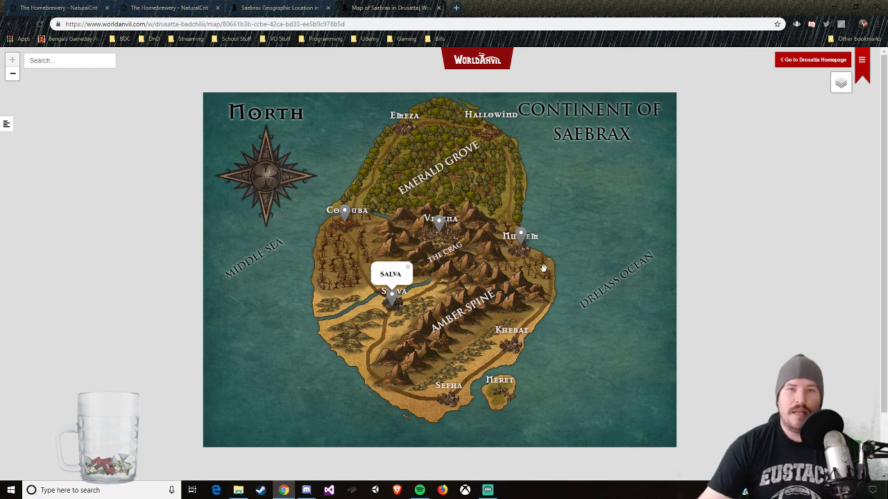
click(521, 237)
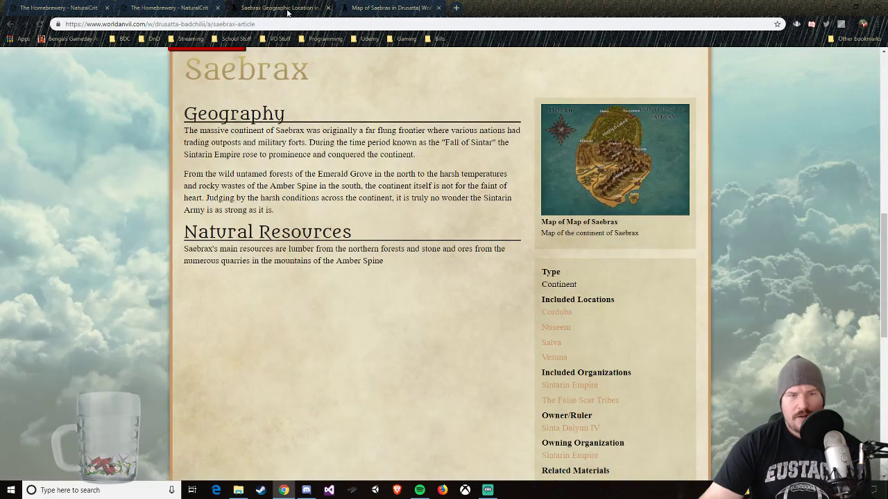
click(231, 9)
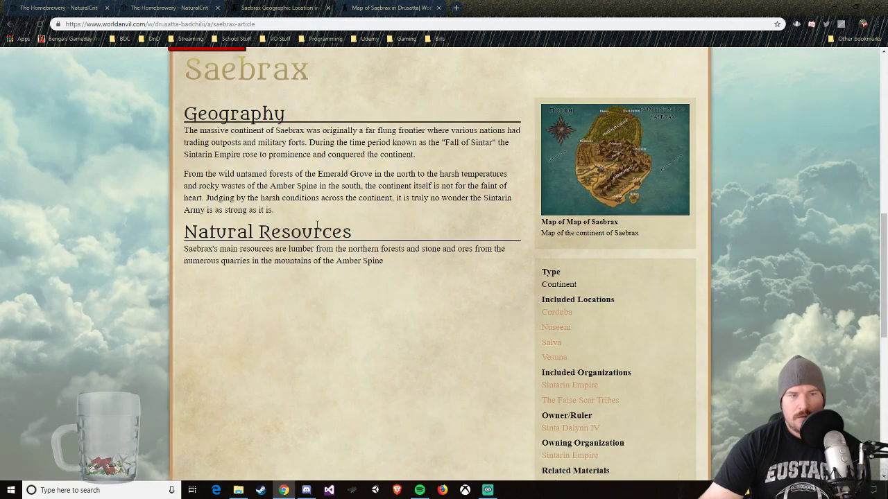
click(388, 7)
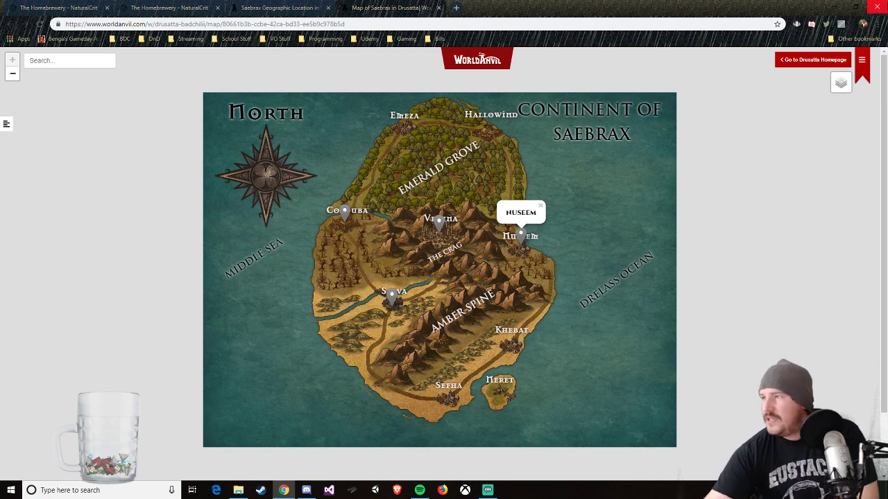
key(alt+Tab)
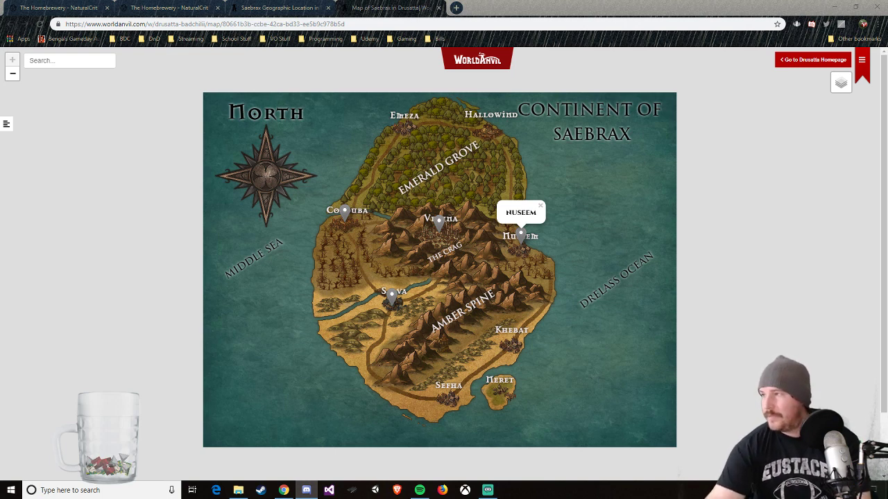
click(675, 40)
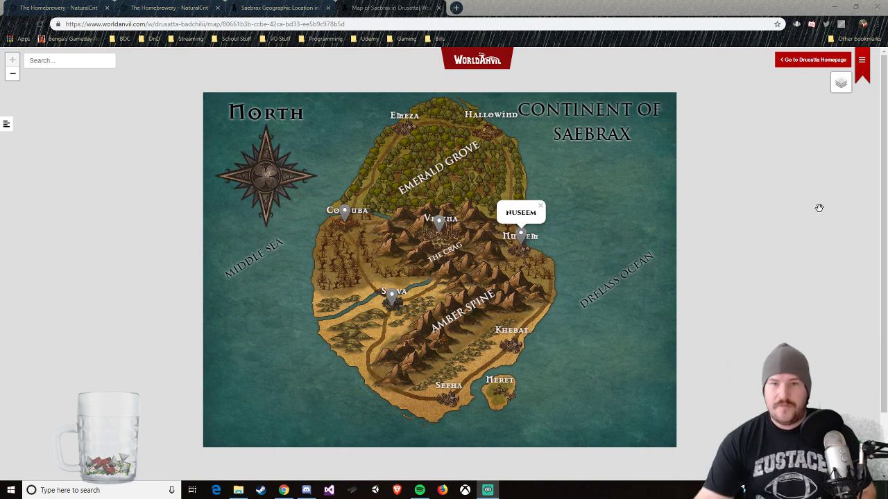
click(344, 211)
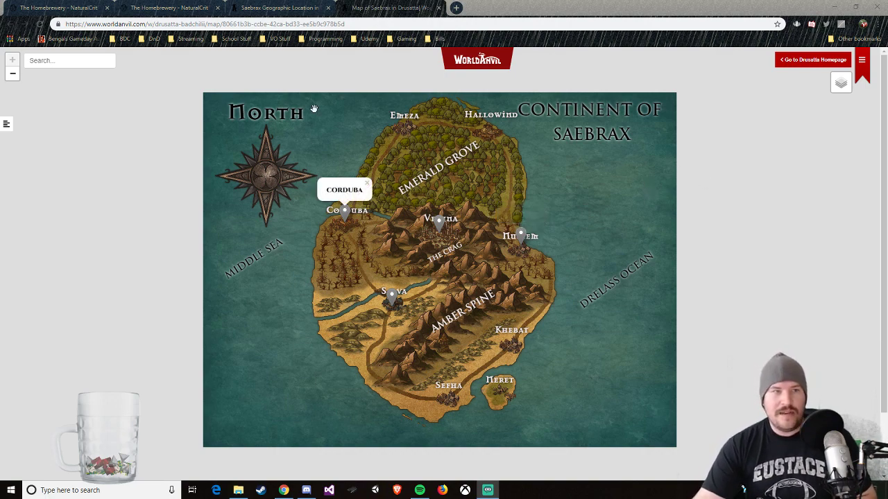
Step: Return to the Saebrax article, review its content and open the location for editing
click(294, 9)
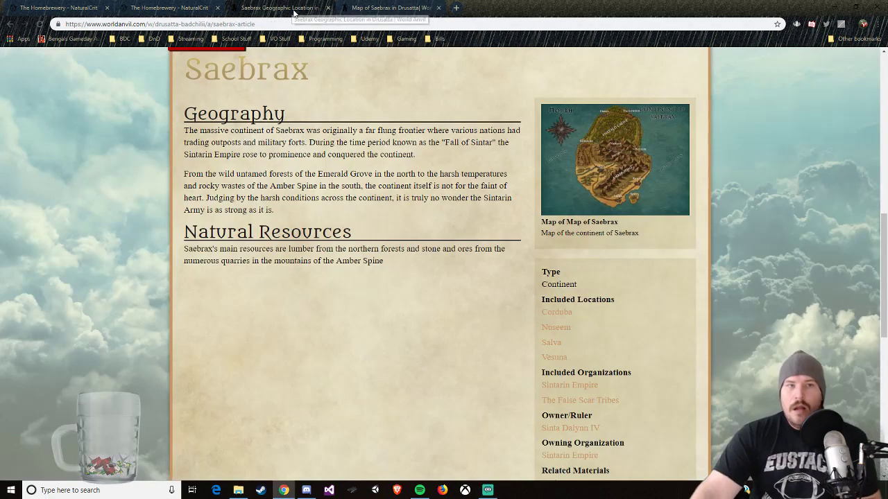
scroll(338, 249, down, 2)
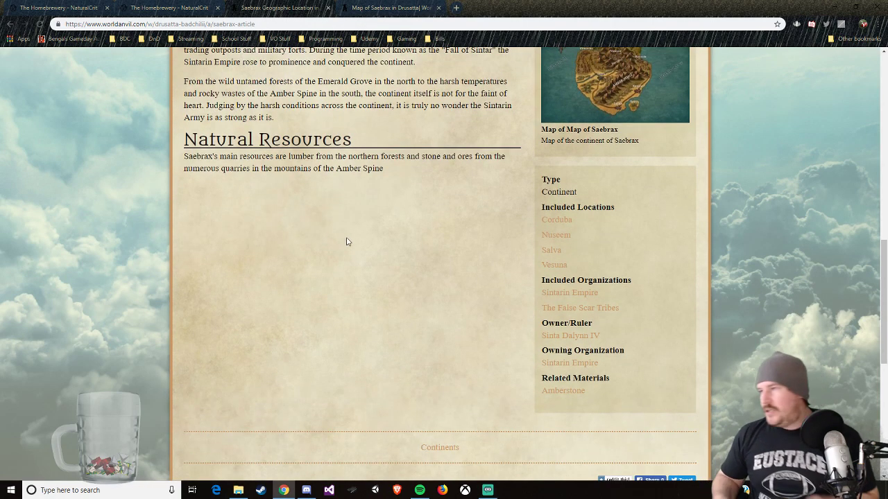
scroll(349, 245, up, 3)
scroll(351, 255, up, 10)
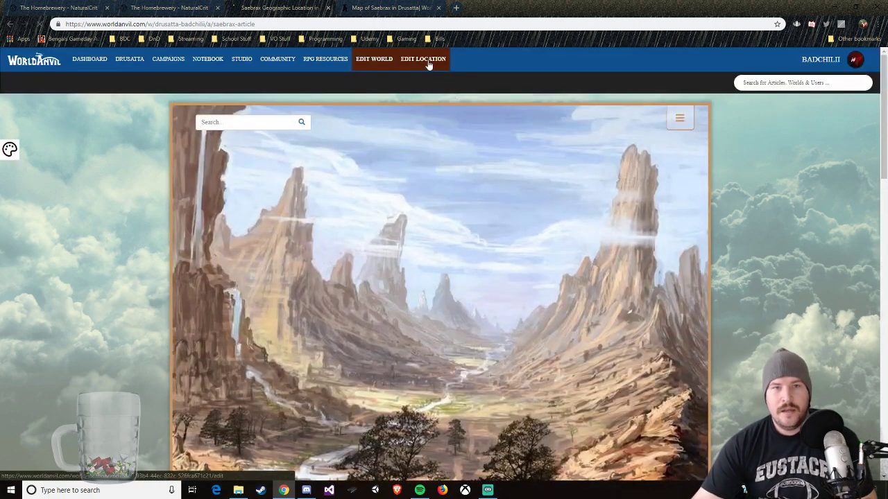
click(428, 63)
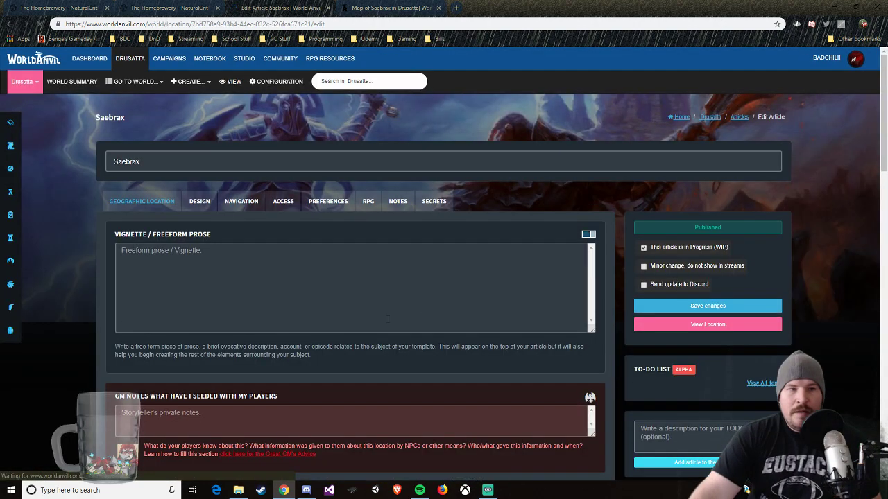
Step: Examine the Saebrax edit form's fields, including vignette, GM notes, location type, geography, and flora and fauna
scroll(349, 300, down, 3)
scroll(349, 297, down, 2)
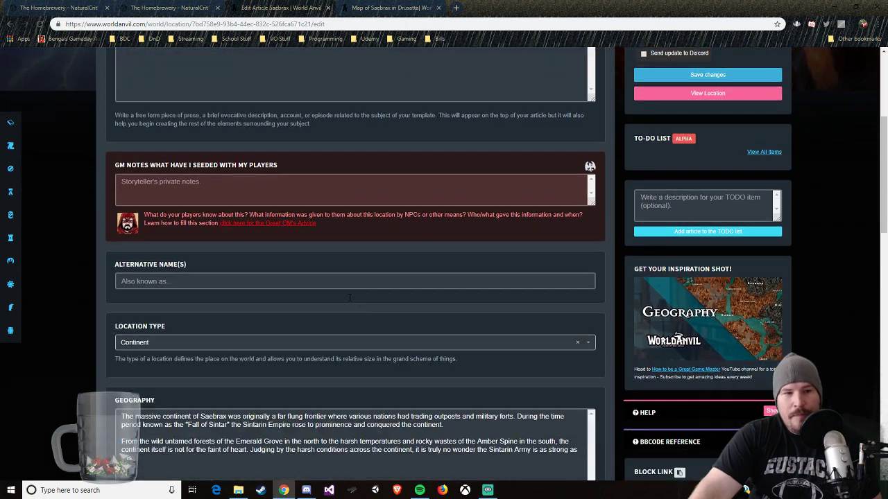
scroll(348, 301, down, 1)
scroll(349, 302, down, 2)
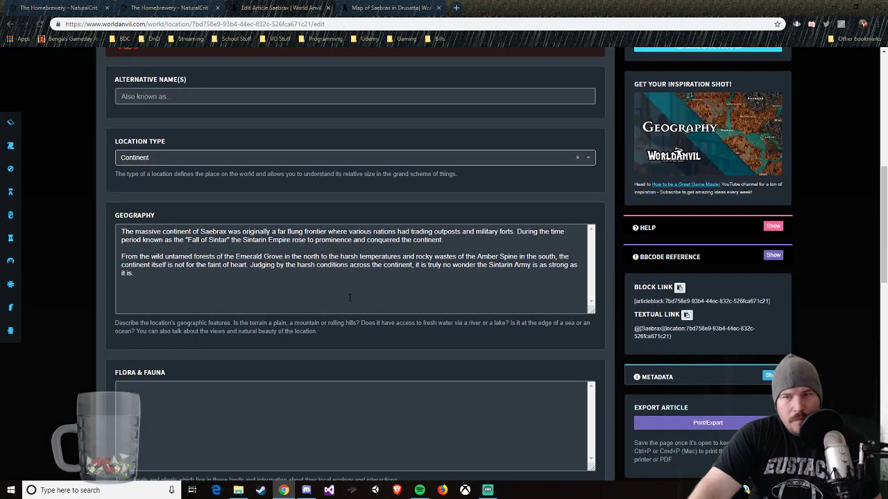
scroll(332, 298, down, 1)
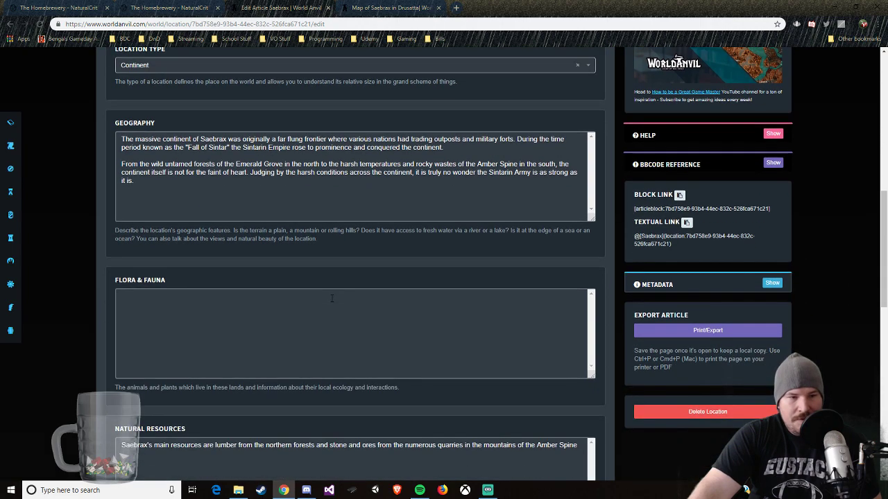
scroll(326, 294, up, 6)
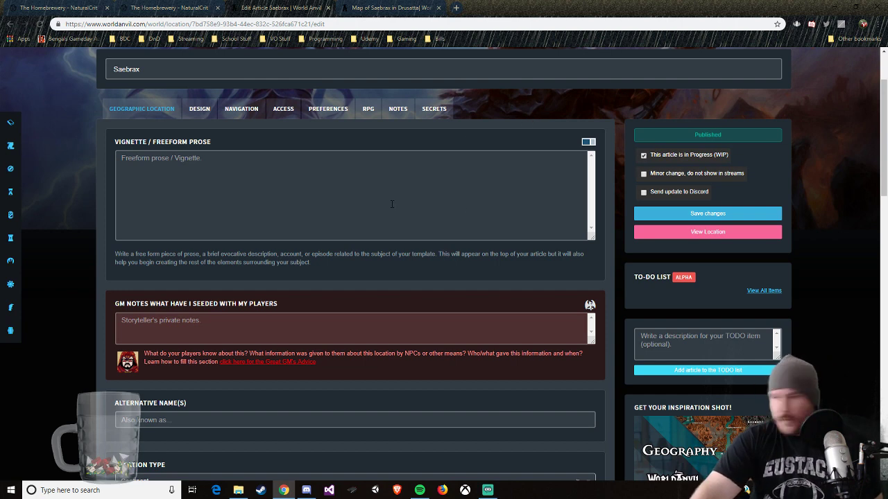
scroll(280, 195, up, 1)
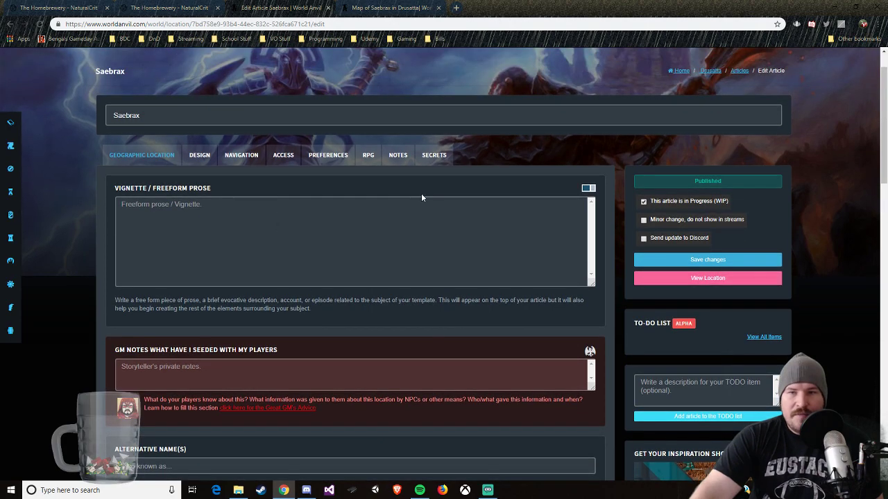
scroll(420, 194, down, 6)
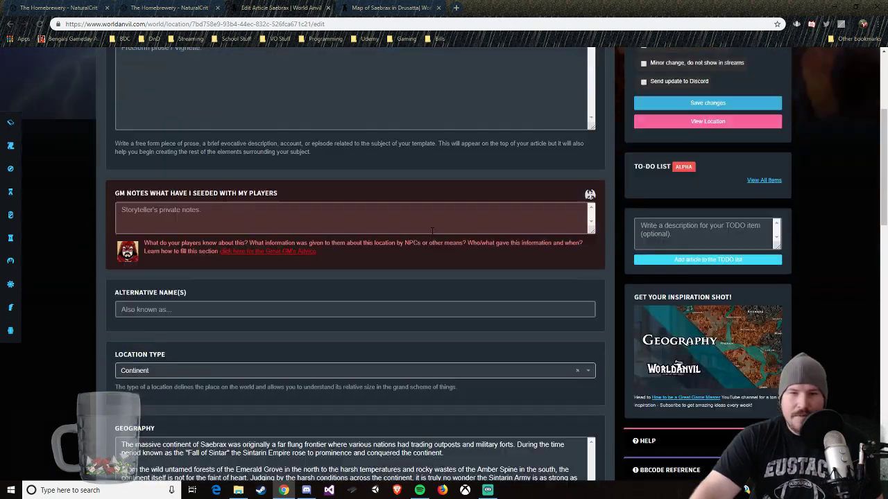
Step: Add The False Scar Tribes as an organization contesting ownership of Saebrax
scroll(423, 233, down, 6)
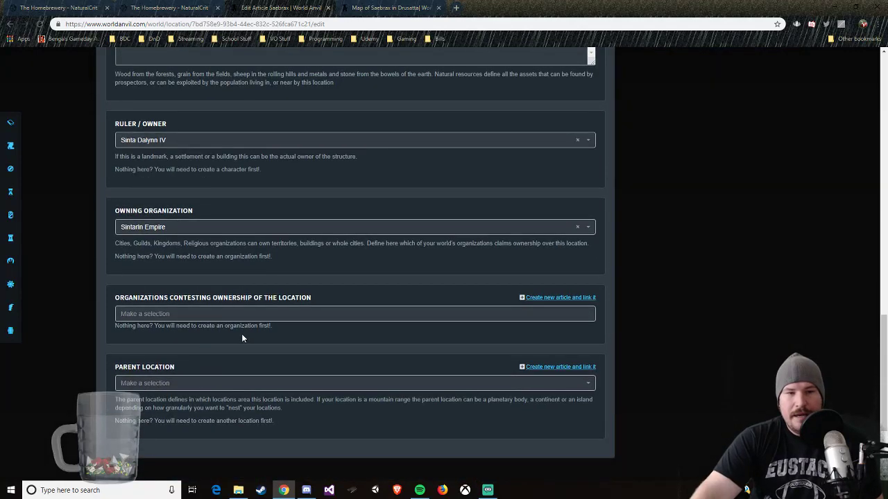
click(224, 316)
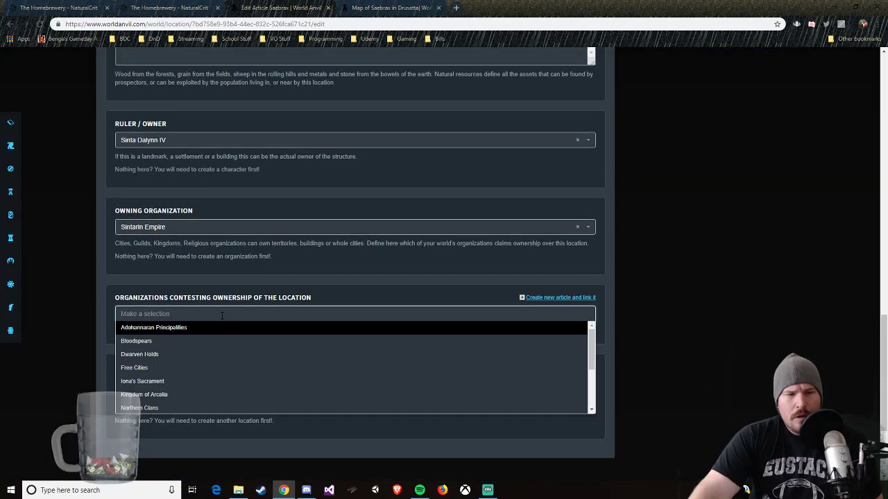
scroll(178, 388, down, 3)
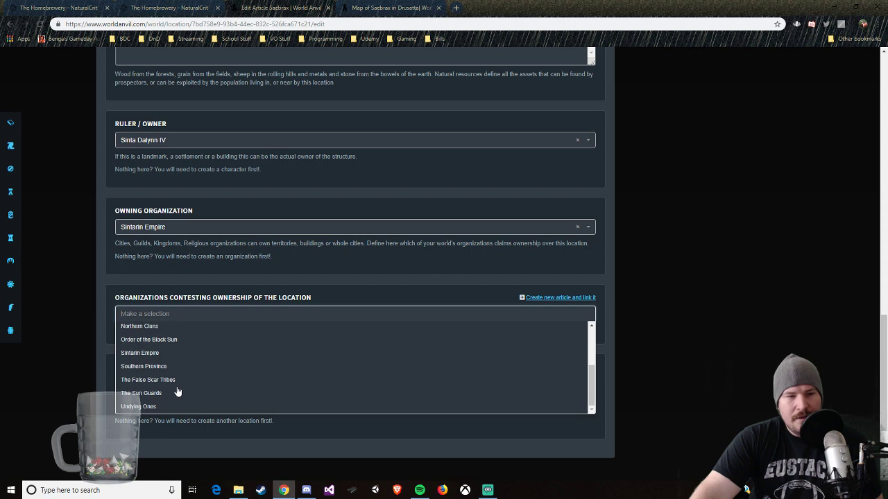
click(170, 381)
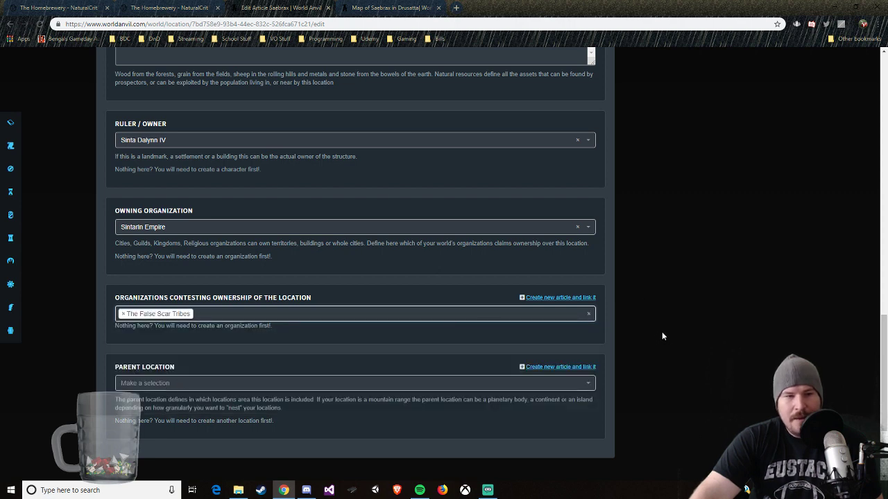
Step: Add an H2 heading "Regions" on a new line below the existing Geography text
scroll(294, 313, up, 1)
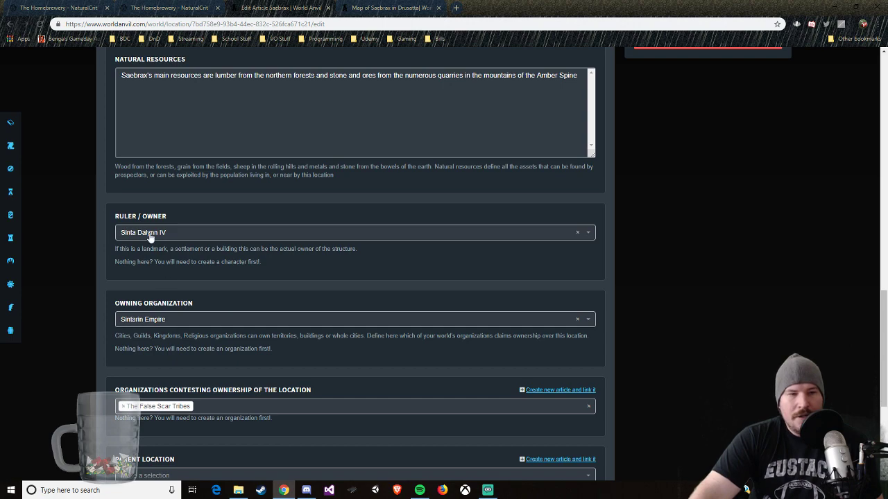
scroll(149, 240, up, 3)
scroll(231, 246, up, 2)
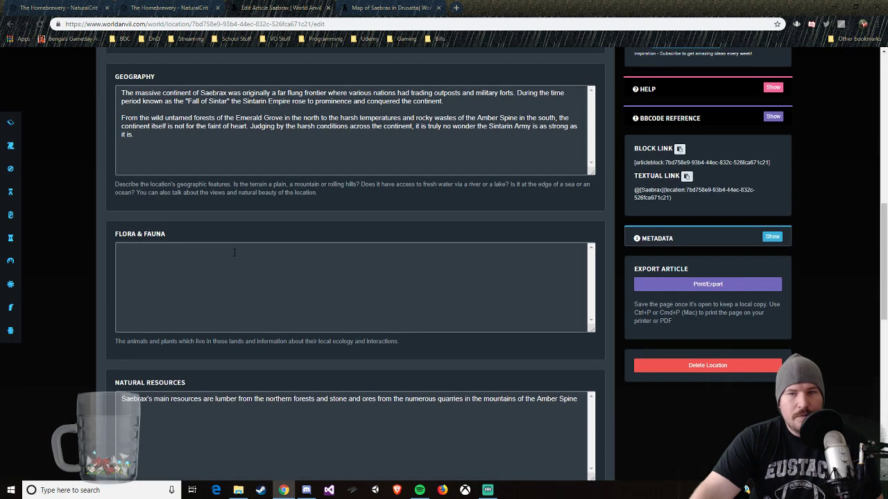
scroll(212, 277, up, 2)
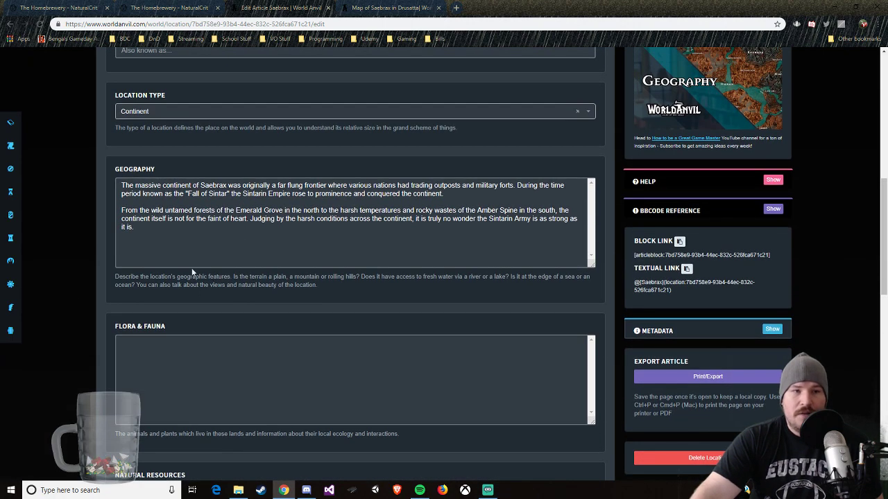
scroll(192, 183, up, 2)
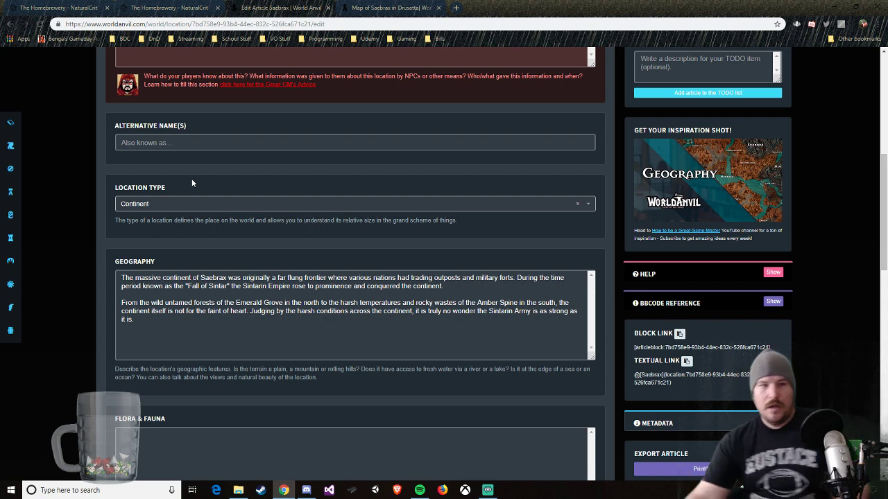
click(219, 300)
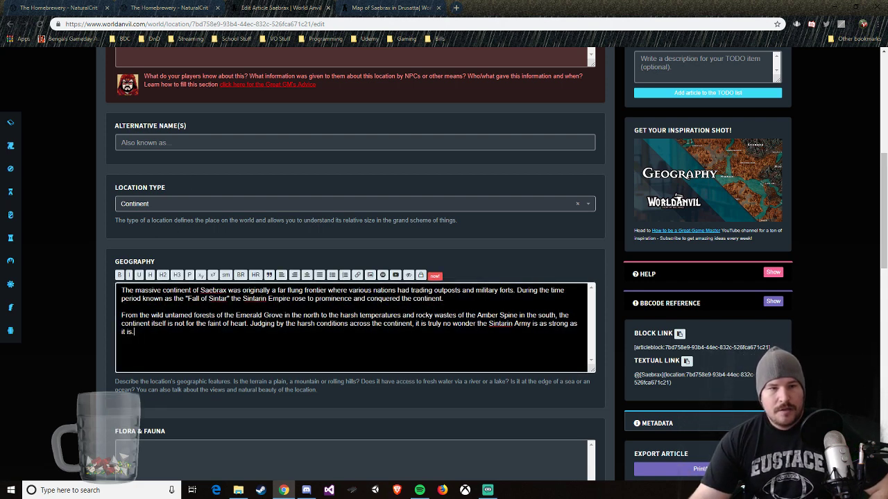
key(Return)
key(Return)
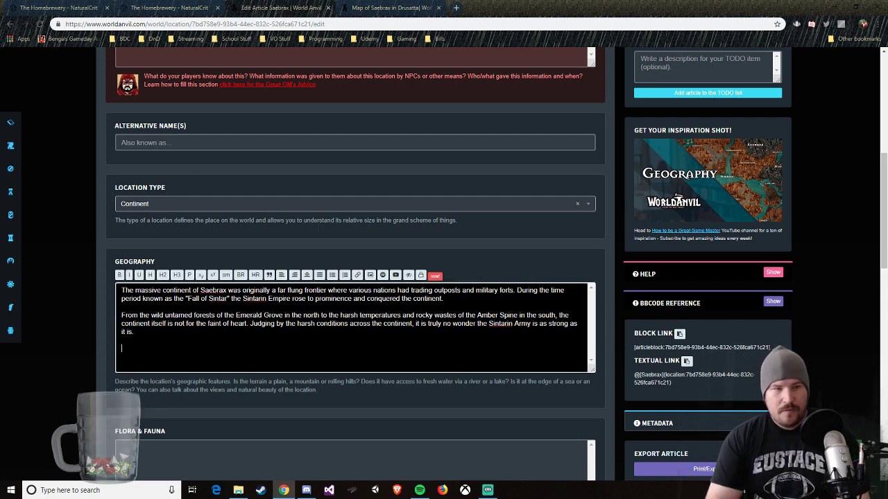
click(164, 275)
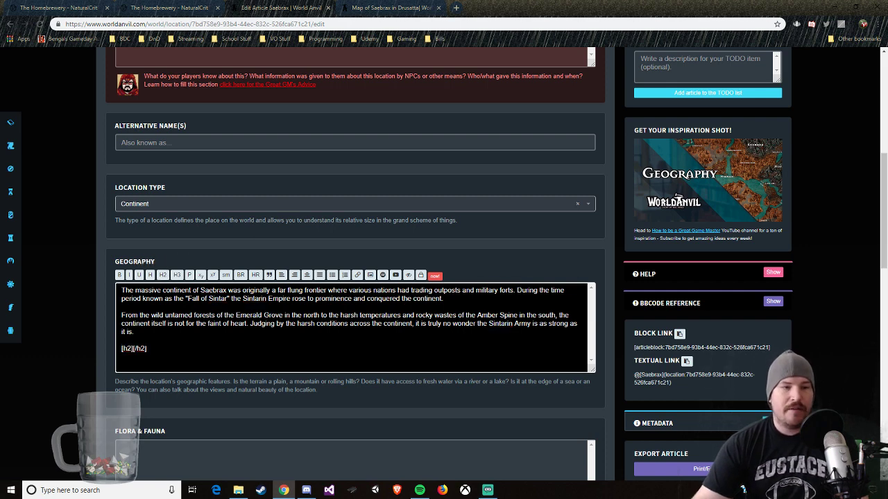
text(Regions)
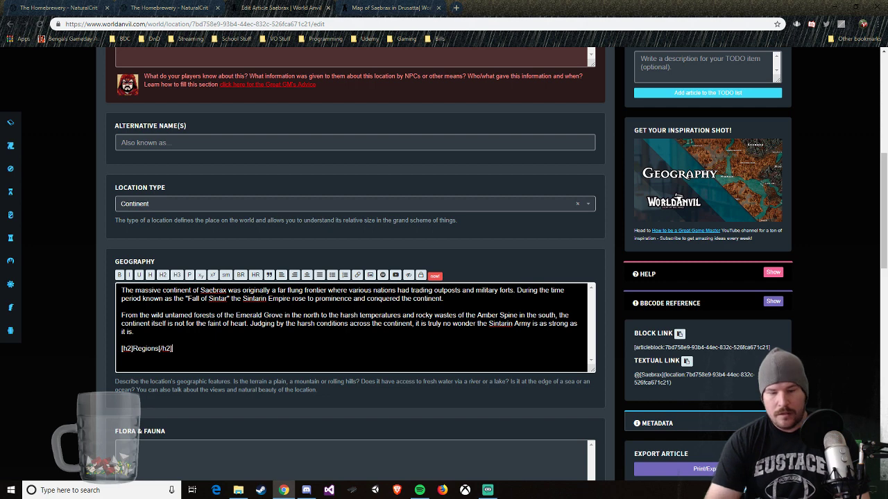
text(Within the)
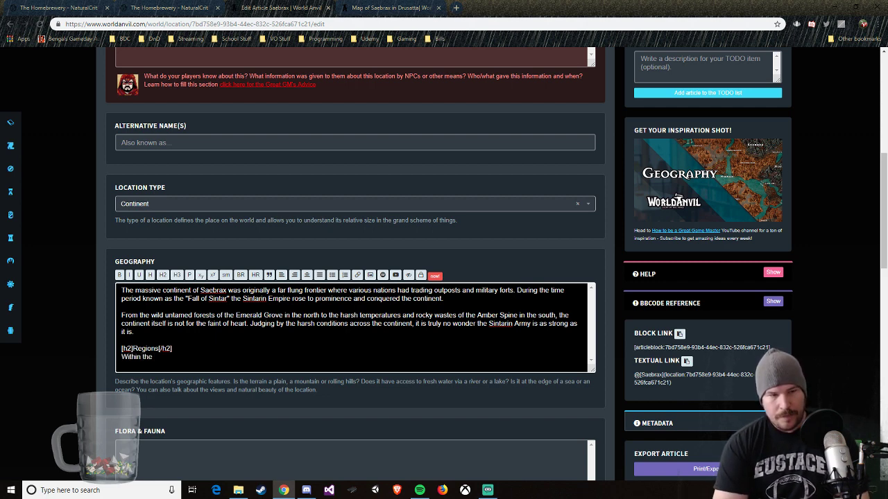
text( c)
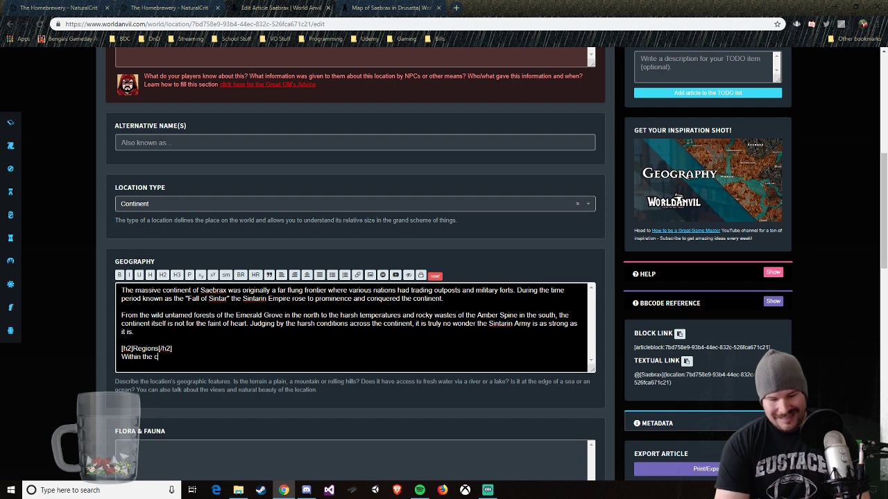
text(ontinent of )
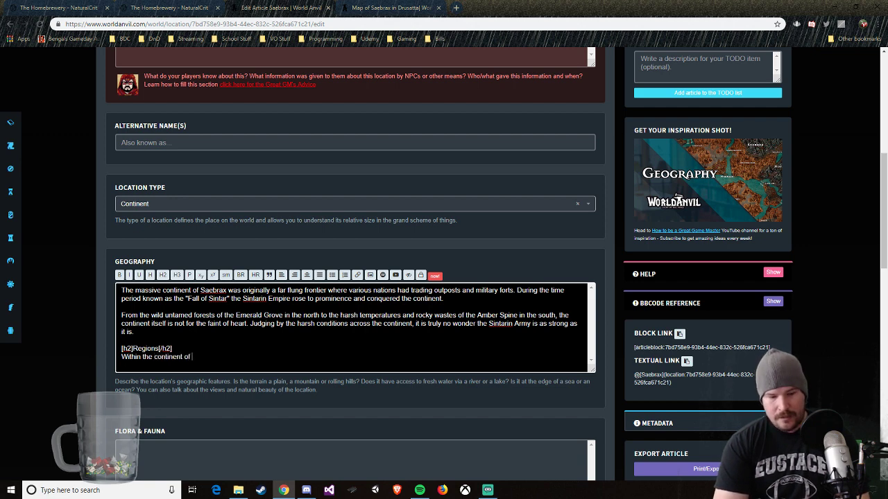
text(Saebra)
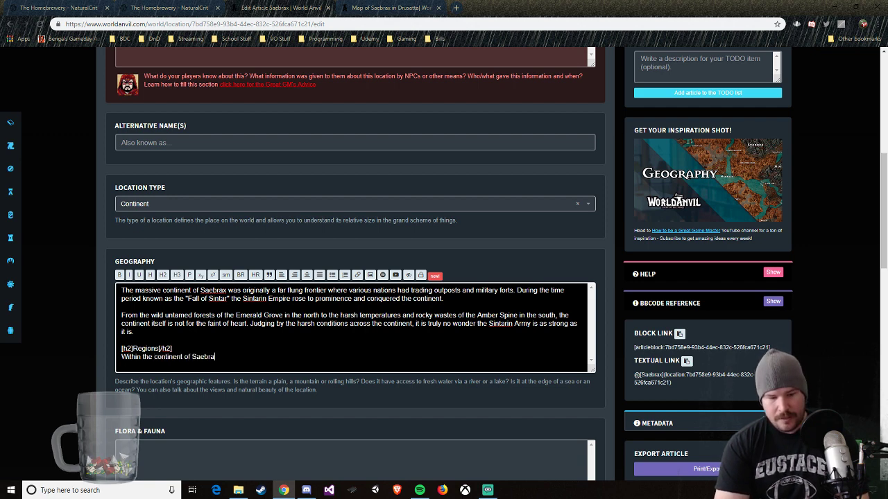
text(x there )
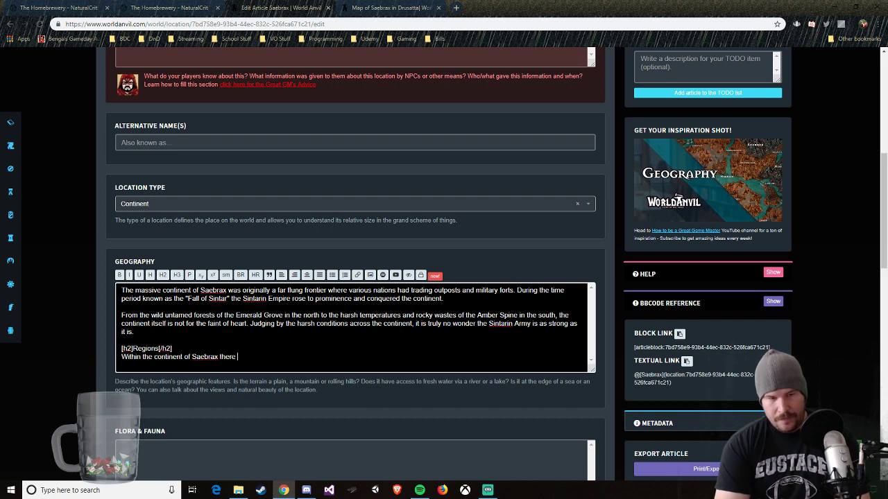
text(is four m)
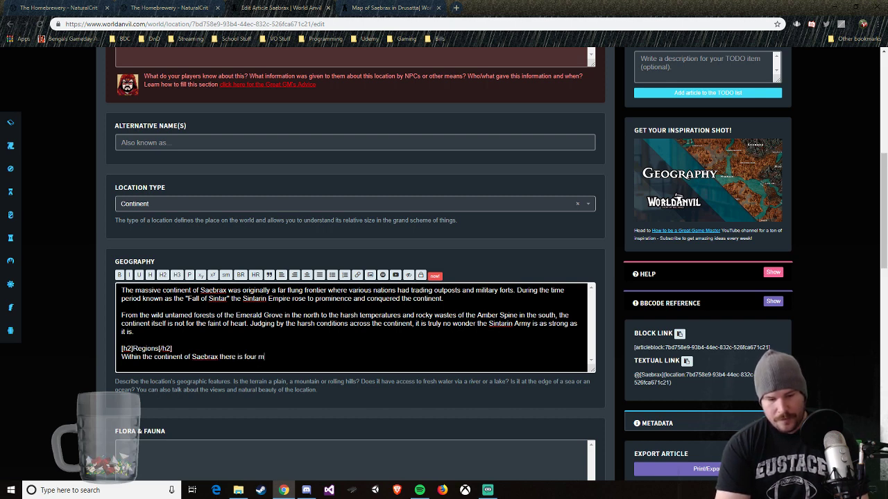
text(ain regions)
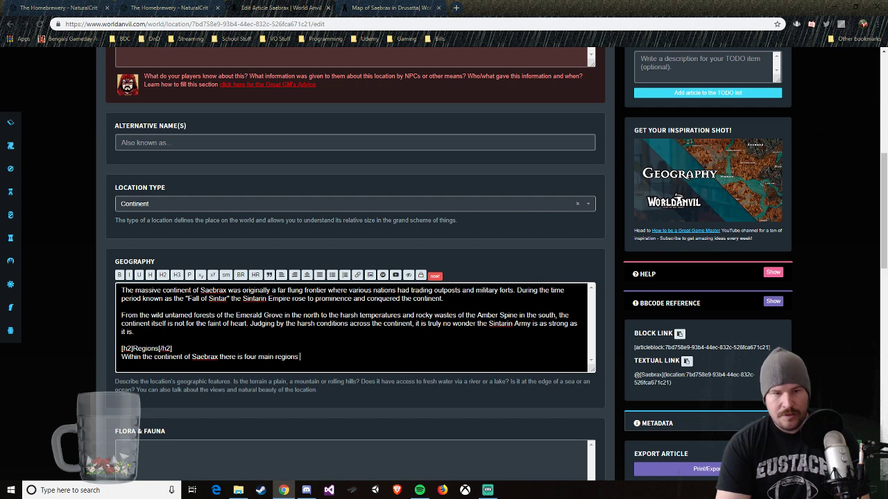
text( in which)
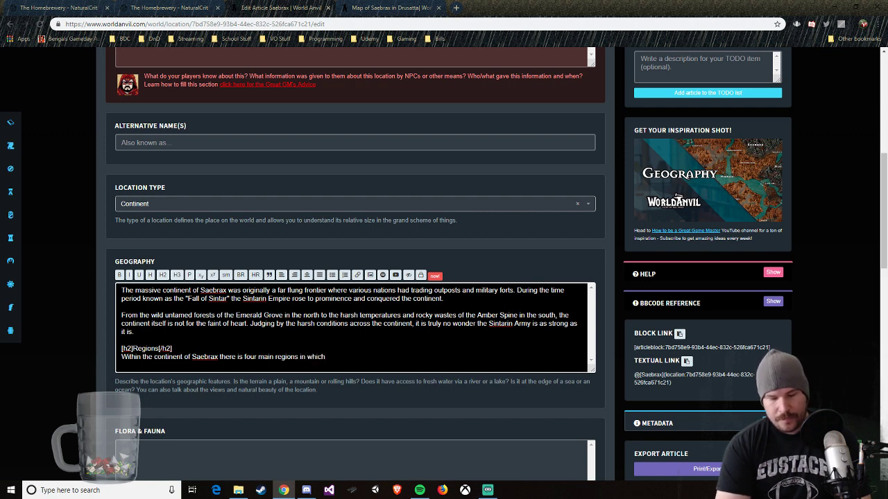
text(hic)
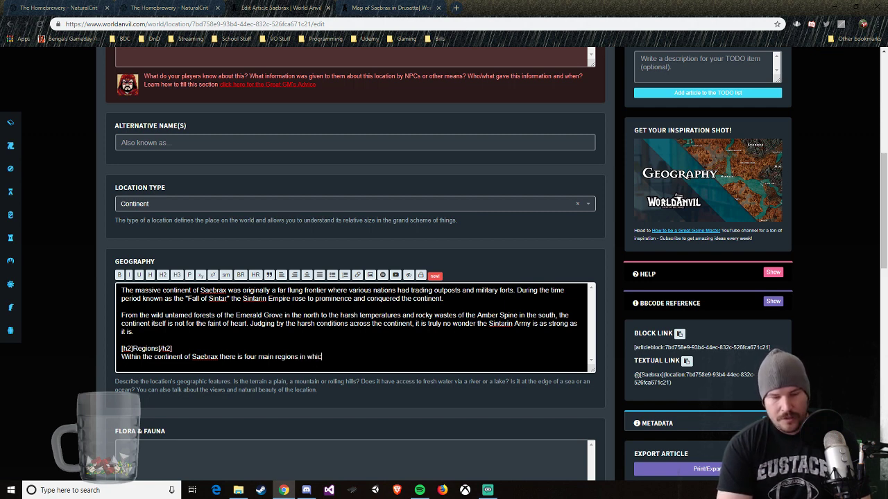
text(h it is )
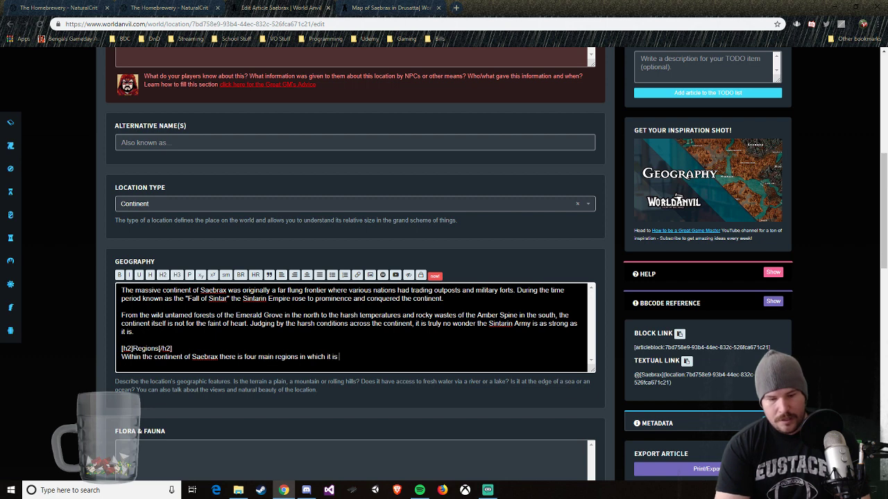
text(borken )
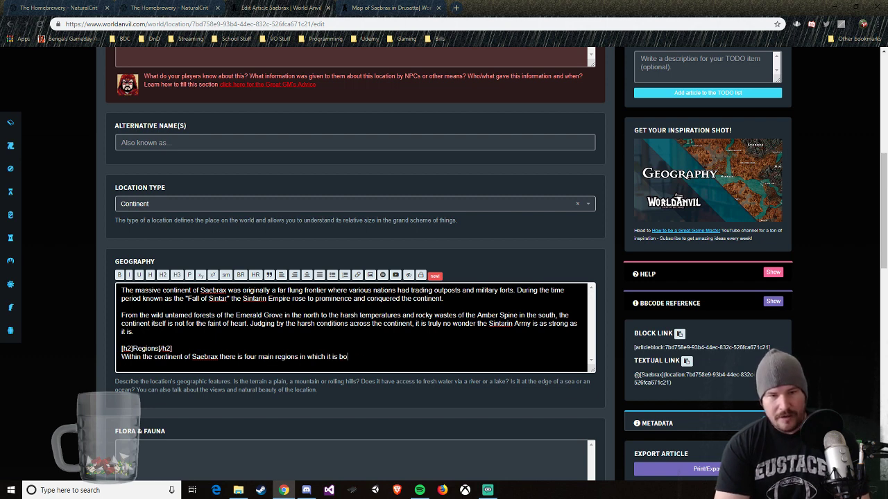
text(ken up. In the north, there is the lush and verdant.)
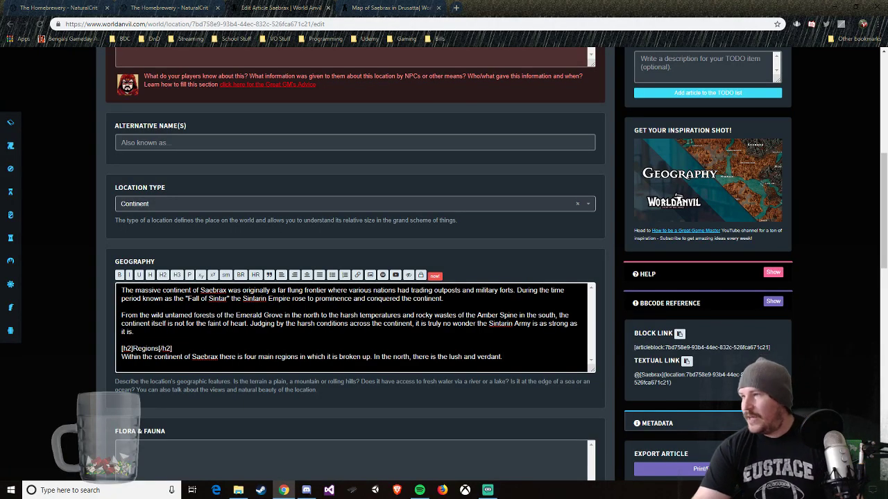
Step: Replace the final period after "lush and verdant" with the region name "Emerald Grove"
key(alt+Tab)
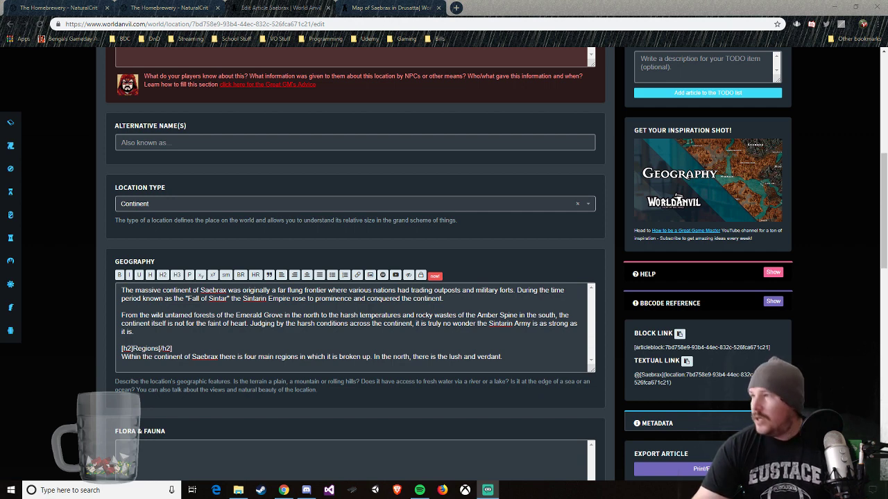
click(513, 357)
key(BackSpace)
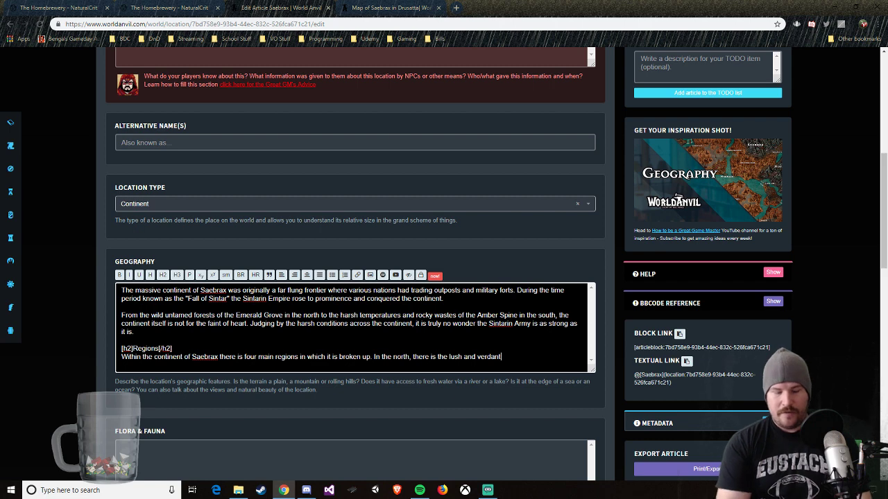
text(Emerald)
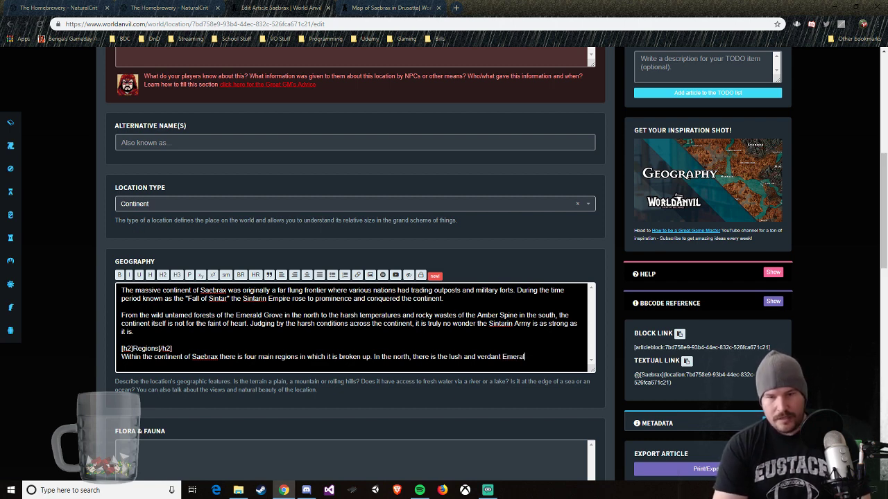
key(BackSpace)
text(d Gr)
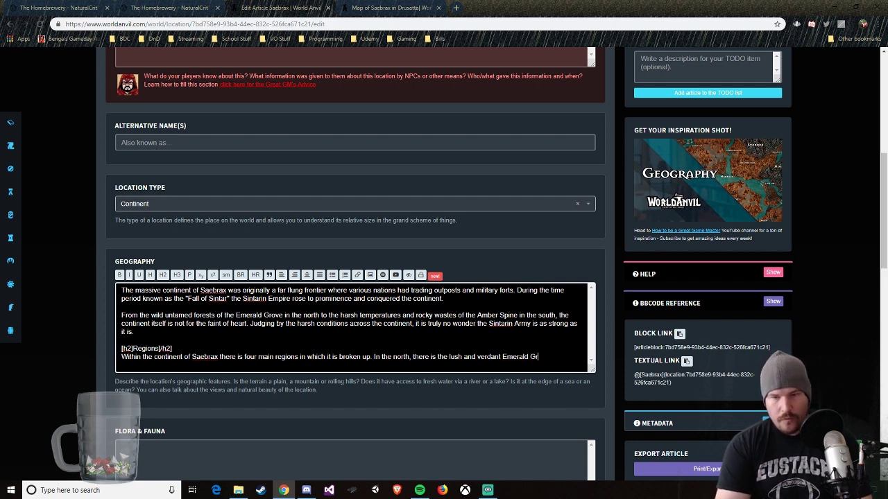
text(ove)
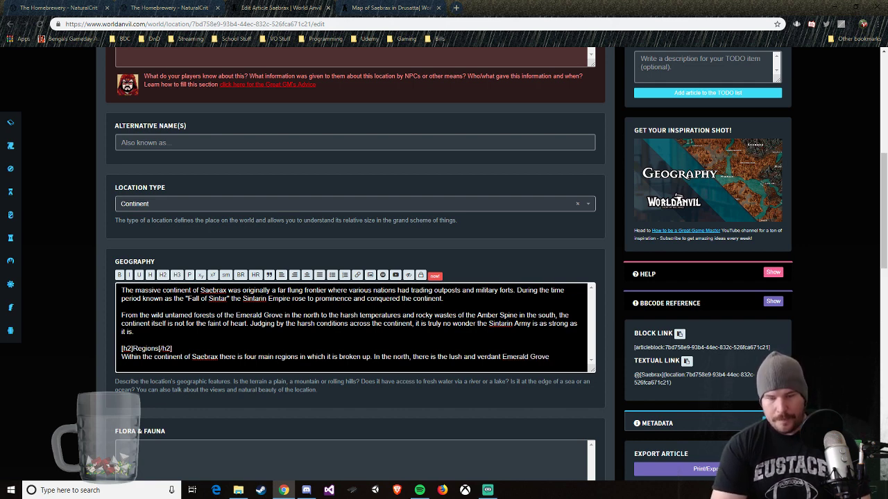
text( which is)
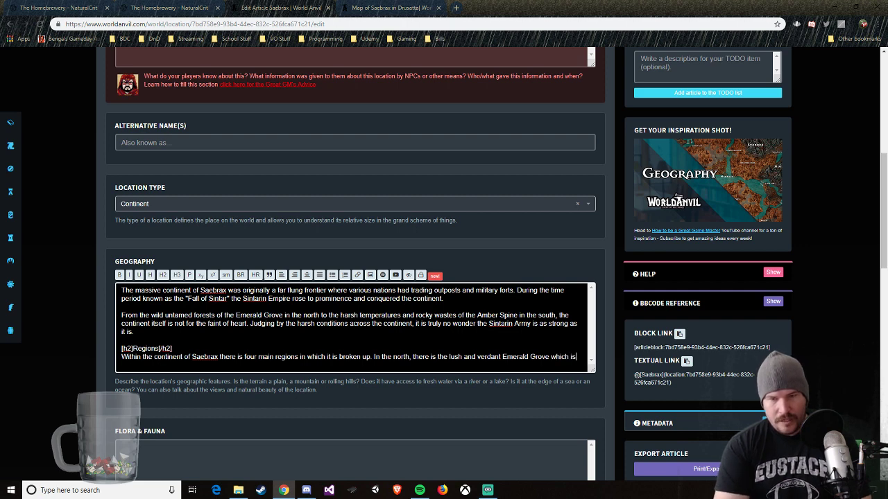
key(BackSpace)
key(BackSpace)
key(BackSpace)
key(BackSpace)
key(BackSpace)
key(BackSpace)
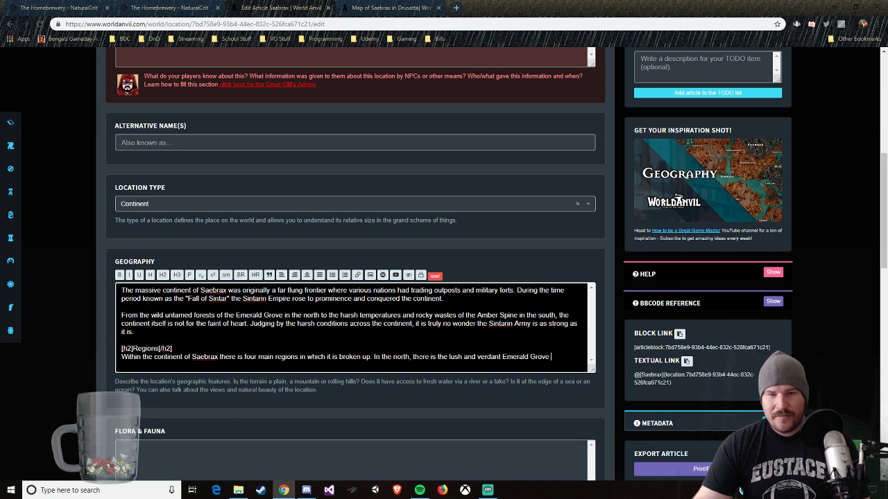
Step: Punctuate the Regions sentence with a comma after "In the north" and another after "Emerald Grove"
click(411, 357)
key(BackSpace)
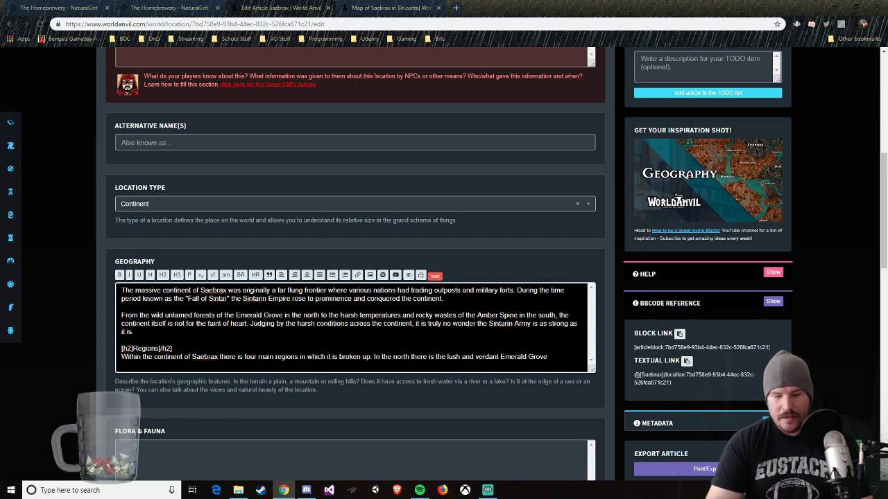
text(,)
click(551, 356)
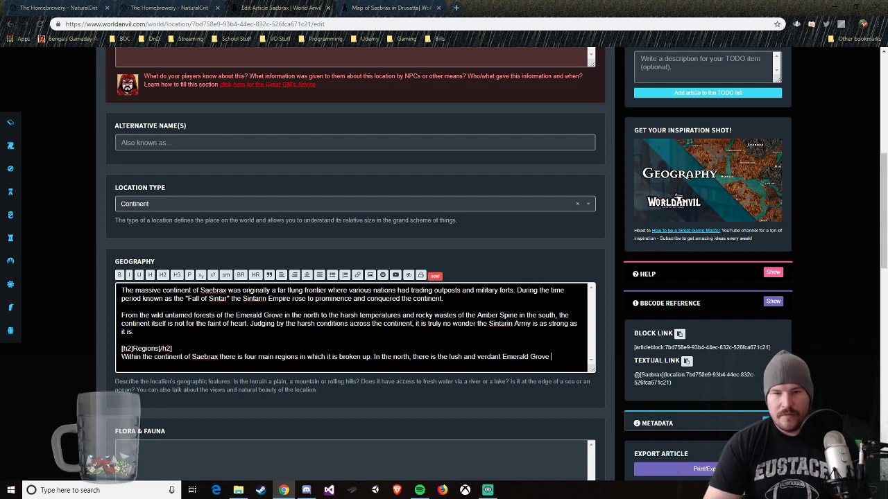
text(, )
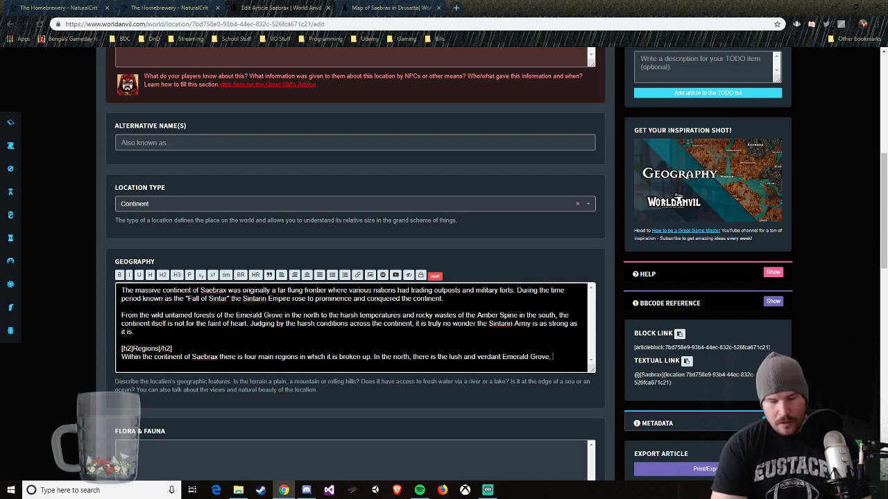
text(home to the)
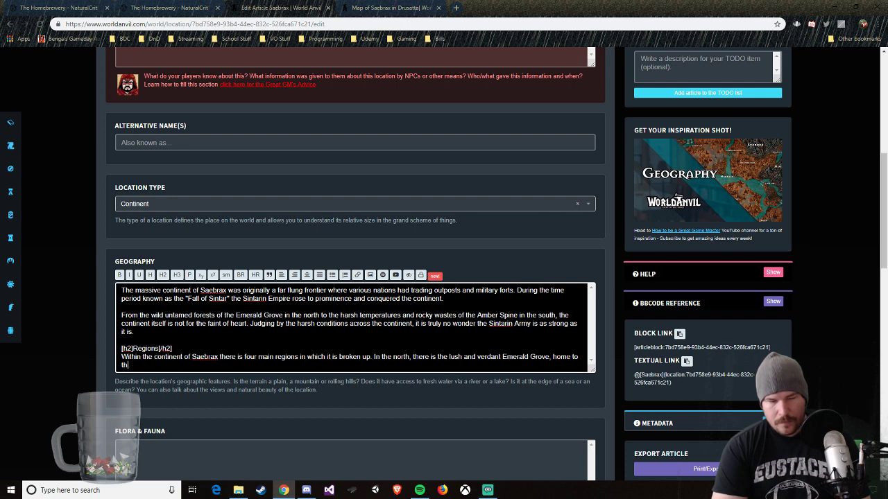
key(BackSpace)
key(BackSpace)
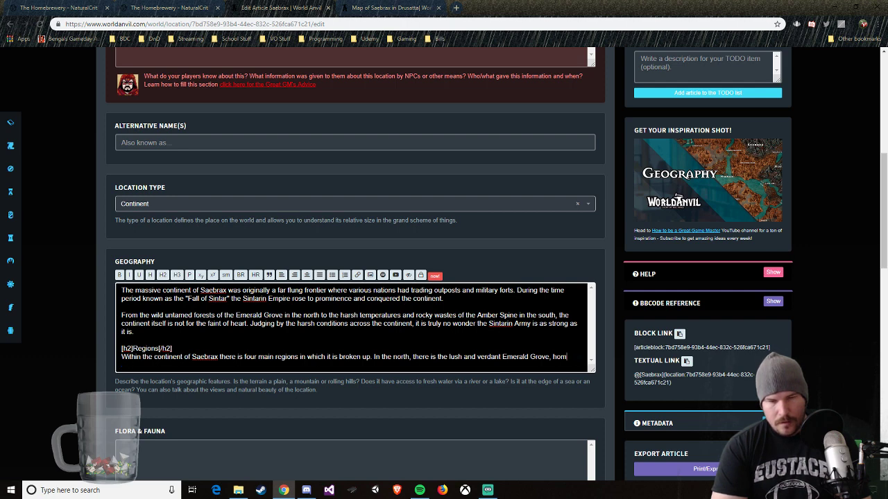
key(BackSpace)
key(BackSpace)
key(BackSpace)
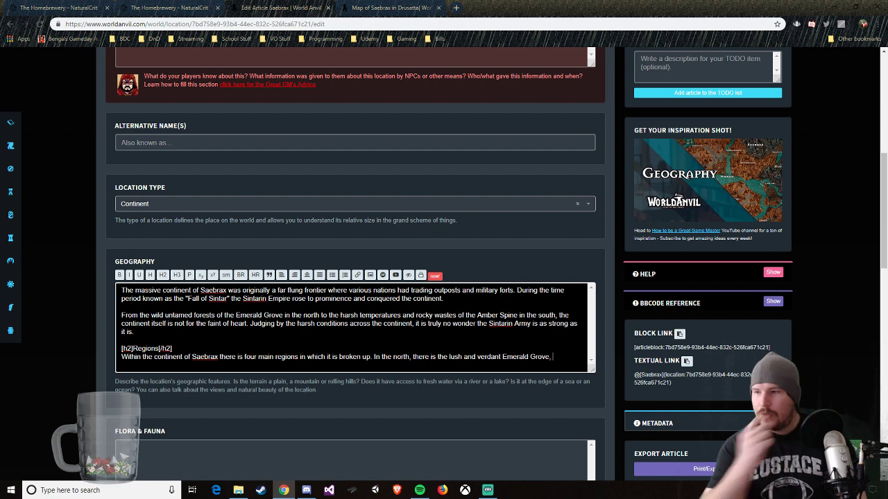
Step: Bring up the Saebrax map and close the Corduba pin's label to examine the continent's regions
click(348, 9)
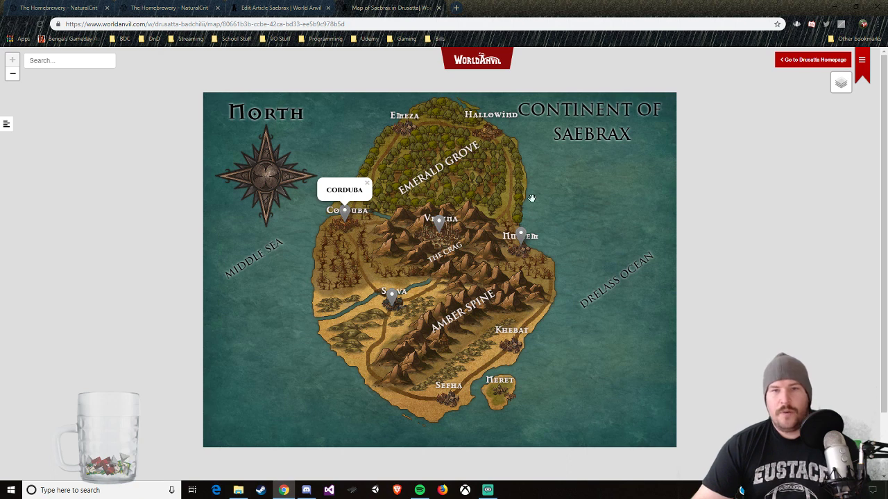
click(424, 188)
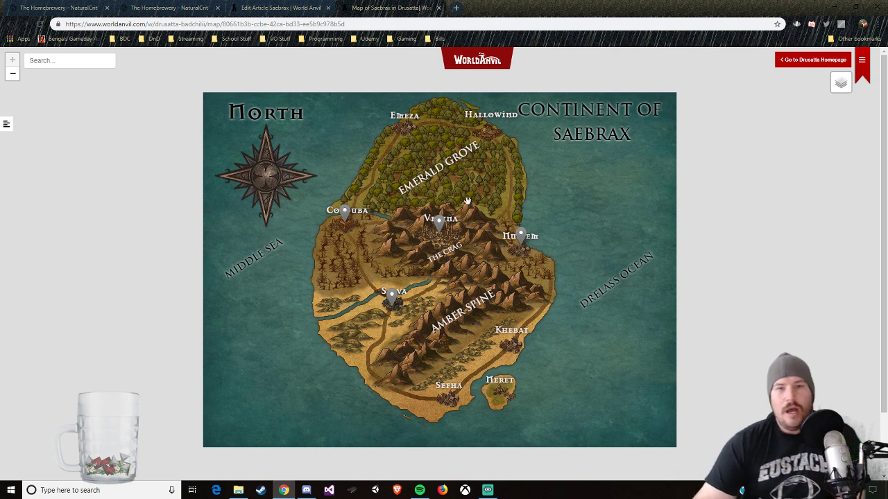
Step: Examine the Saebrax map's regions and pinned towns, checking it against the Regions text in the article editor
click(442, 224)
click(345, 212)
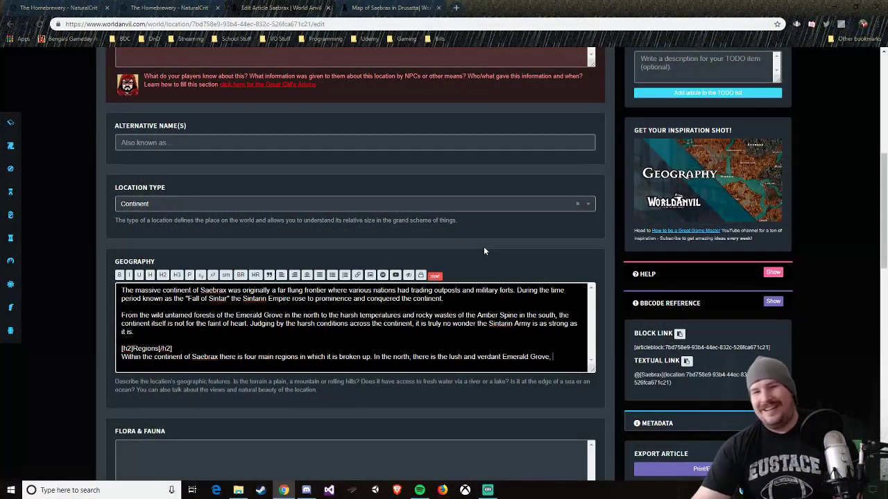
click(396, 8)
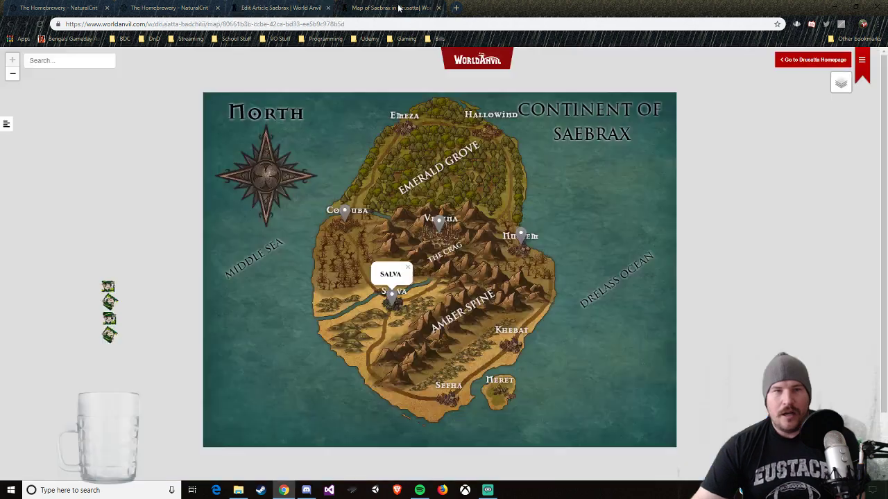
click(243, 8)
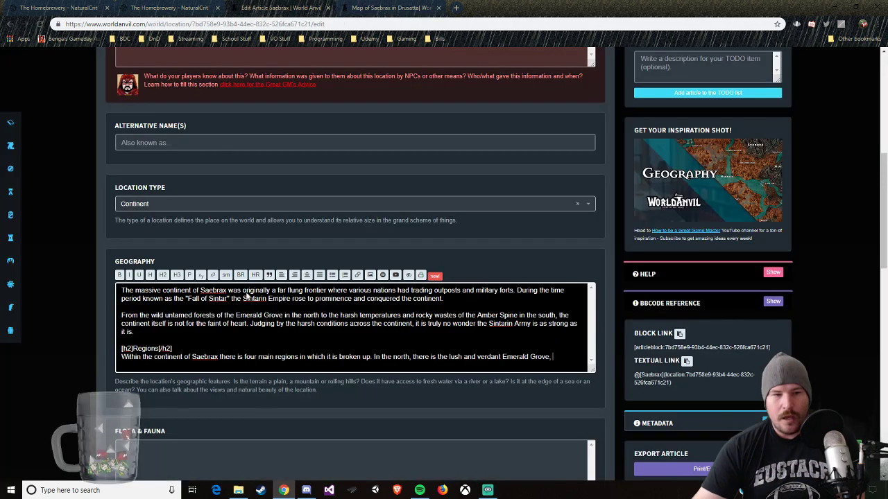
click(374, 7)
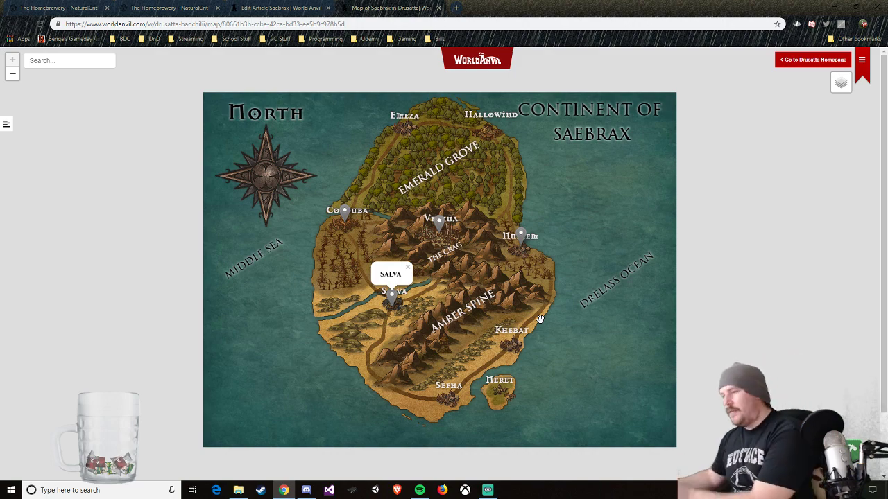
click(307, 9)
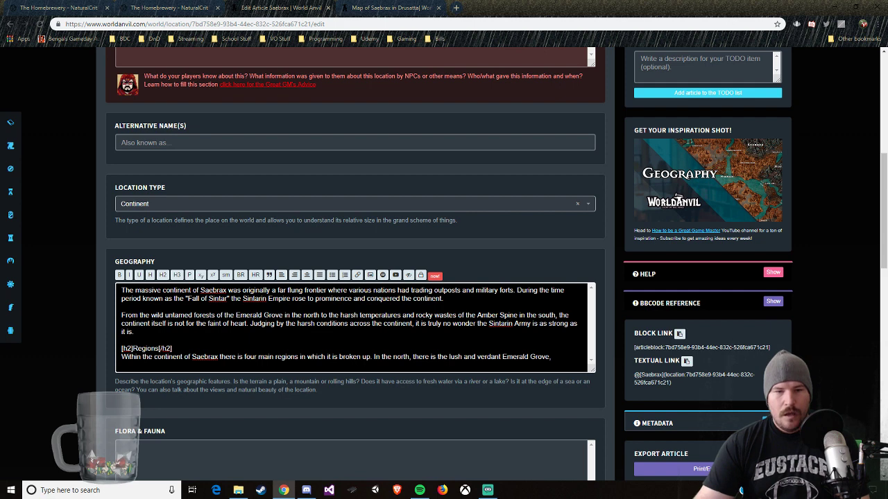
Step: Replace the period and the unfinished "In the north" sentence after "broken up" with a colon
drag(374, 356, 552, 356)
key(BackSpace)
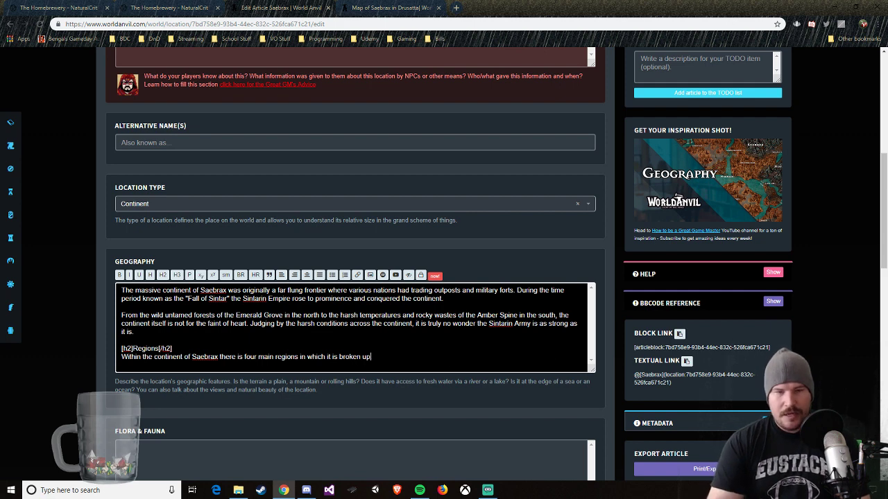
text(:)
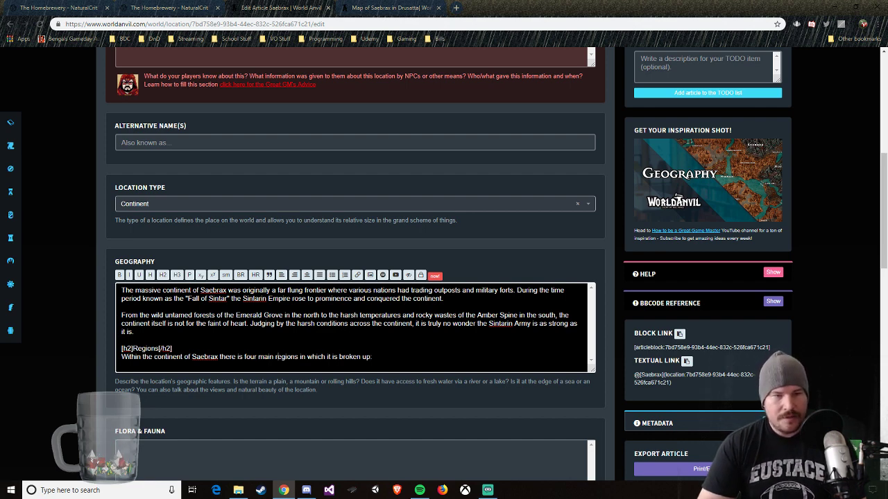
Step: Reword the Regions intro to read "Within the continent of Saebrax there are four main regions:" and start a new line below it
double_click(239, 357)
text(are)
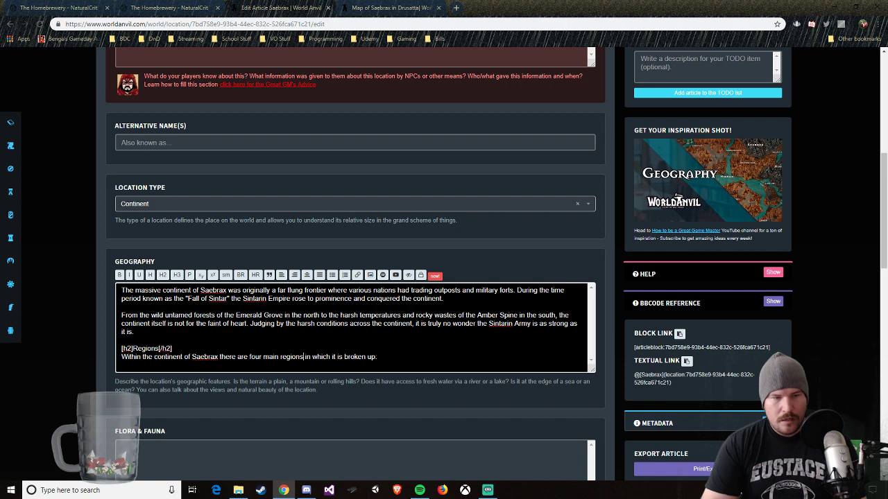
click(305, 356)
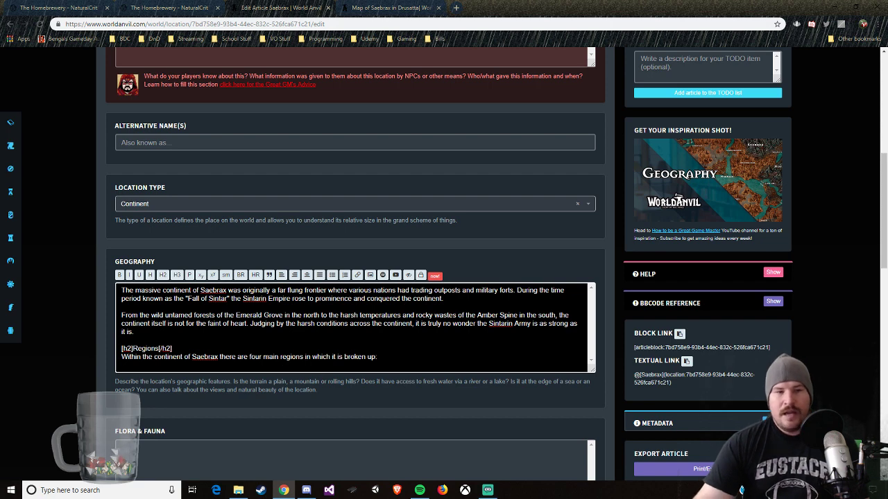
drag(305, 356, 376, 356)
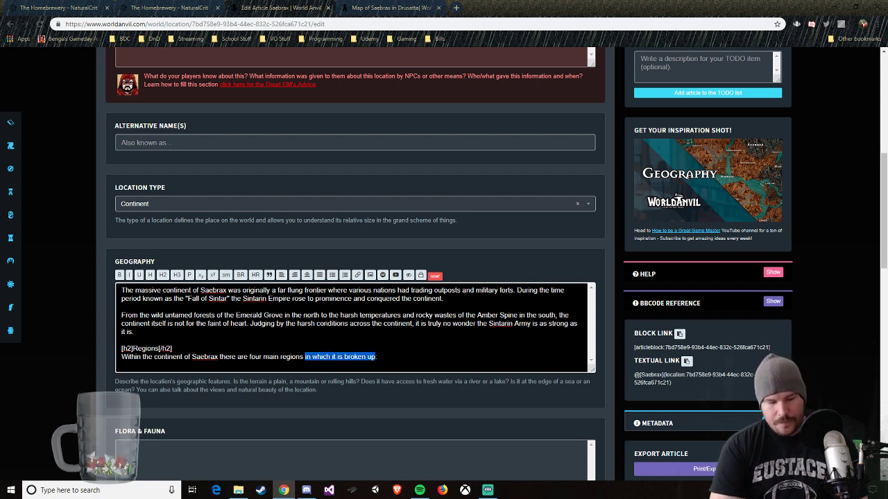
text(nestle)
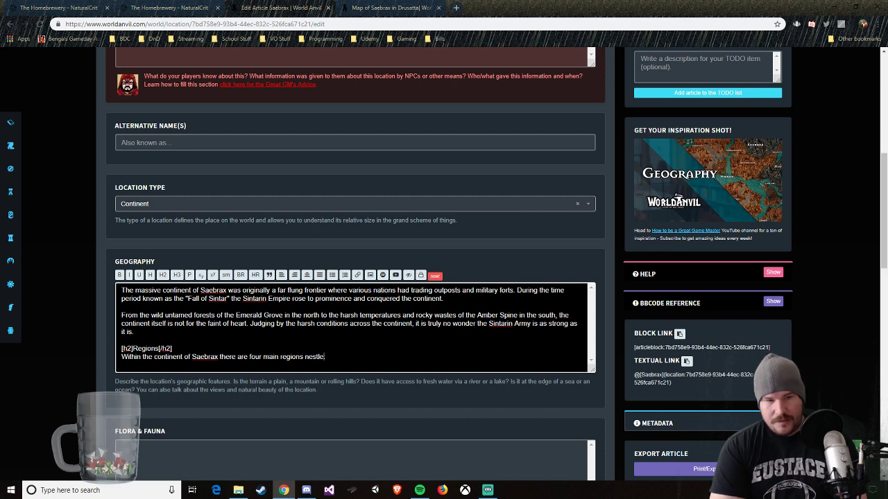
key(BackSpace)
key(BackSpace)
key(BackSpace)
key(BackSpace)
key(BackSpace)
key(BackSpace)
key(BackSpace)
key(BackSpace)
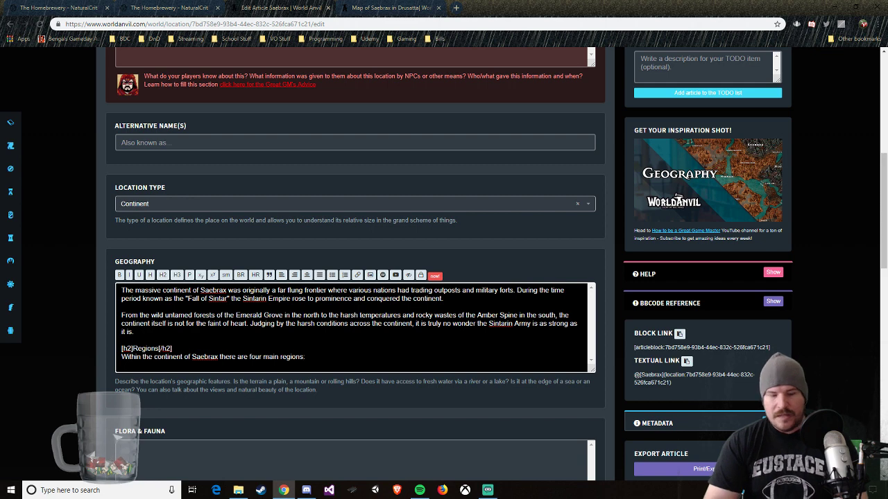
key(BackSpace)
key(BackSpace)
text(:)
key(Return)
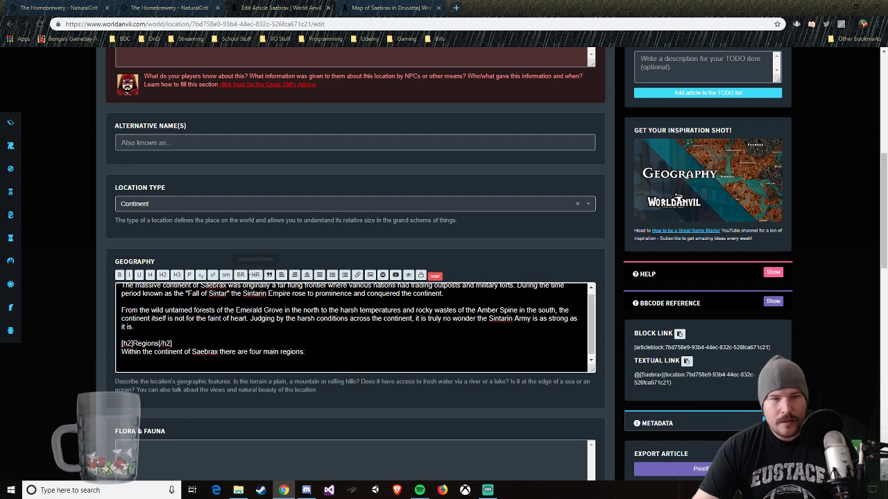
Step: Add a tertiary header "Emerald Grove" below the Regions intro instead of a numbered list
click(345, 276)
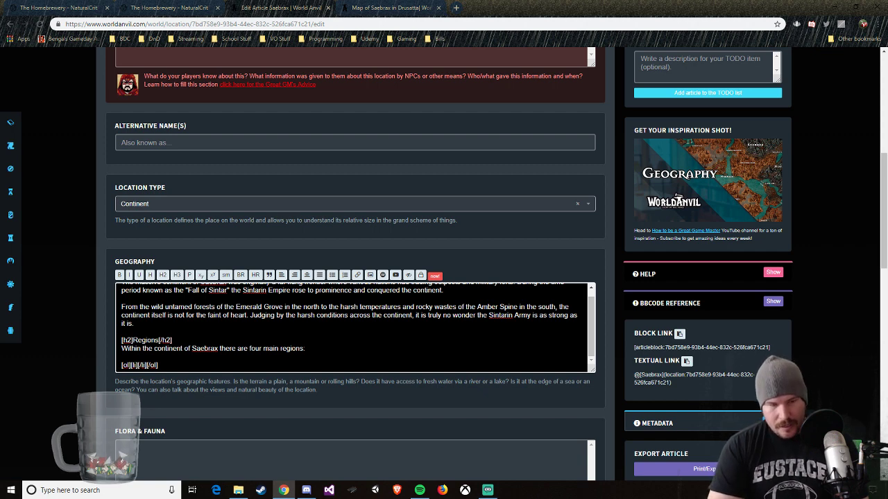
drag(159, 366, 107, 366)
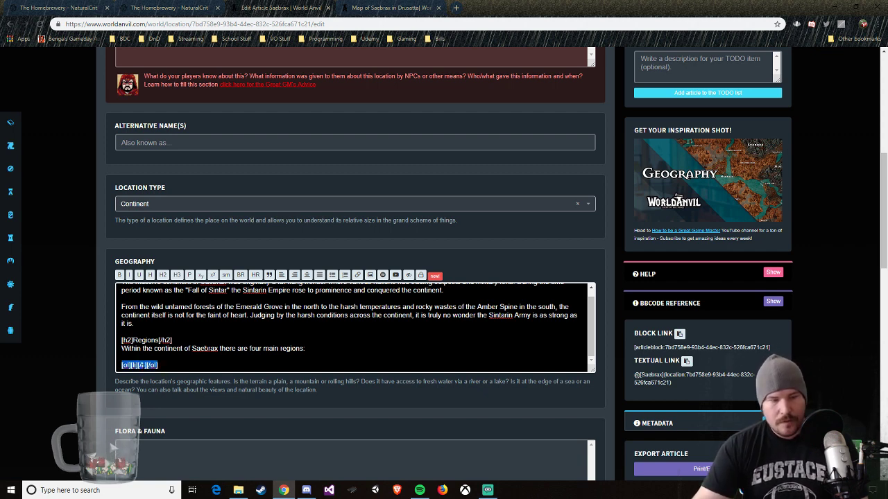
click(177, 276)
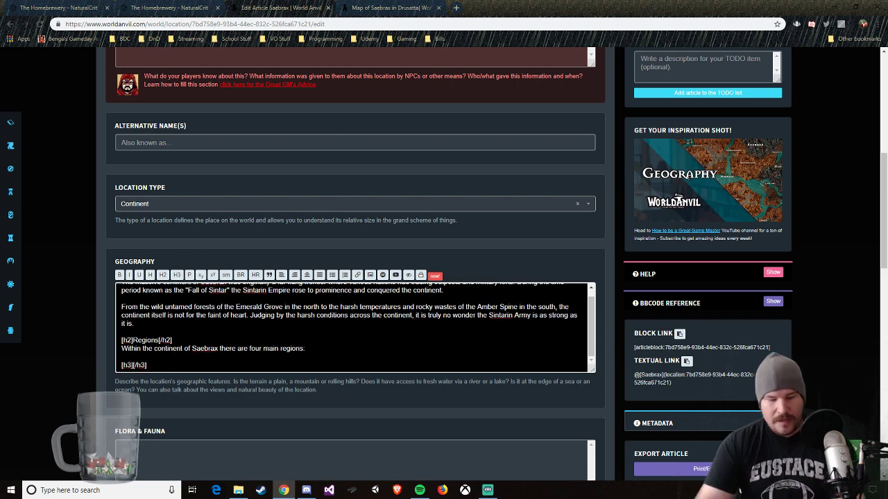
text(Emerlad)
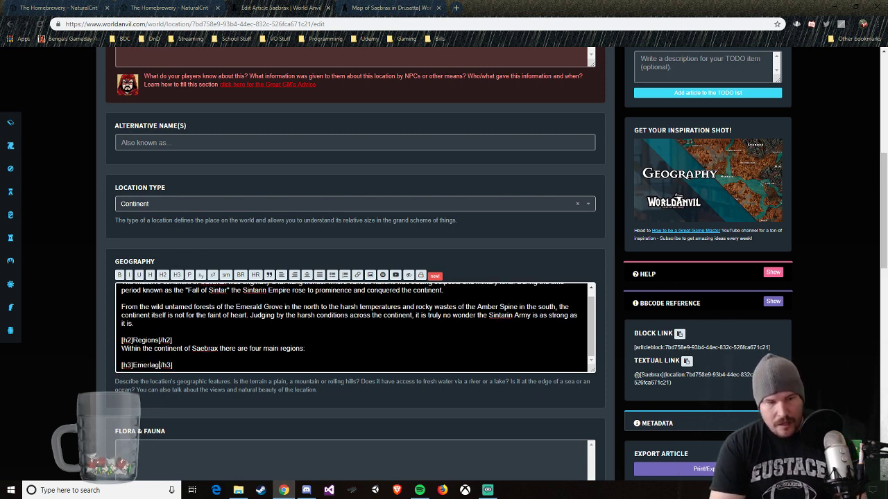
key(BackSpace)
key(BackSpace)
key(BackSpace)
text(ald)
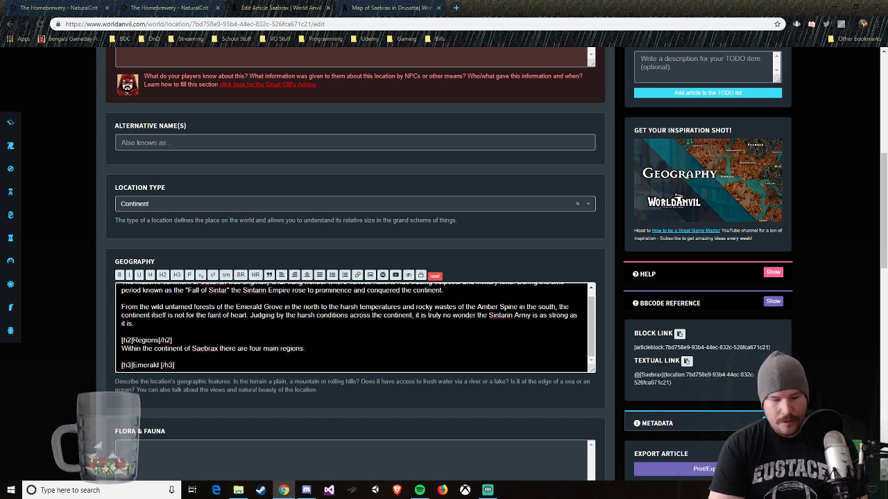
text( Gr)
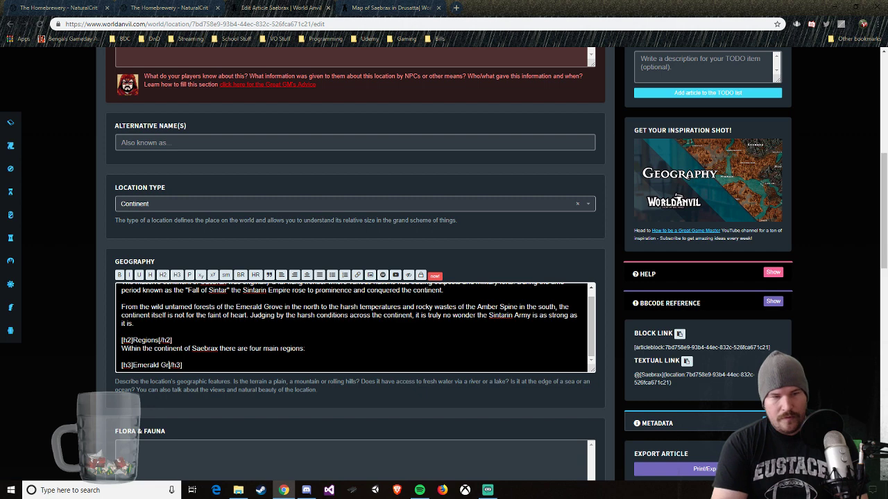
text(ove)
key(End)
key(Return)
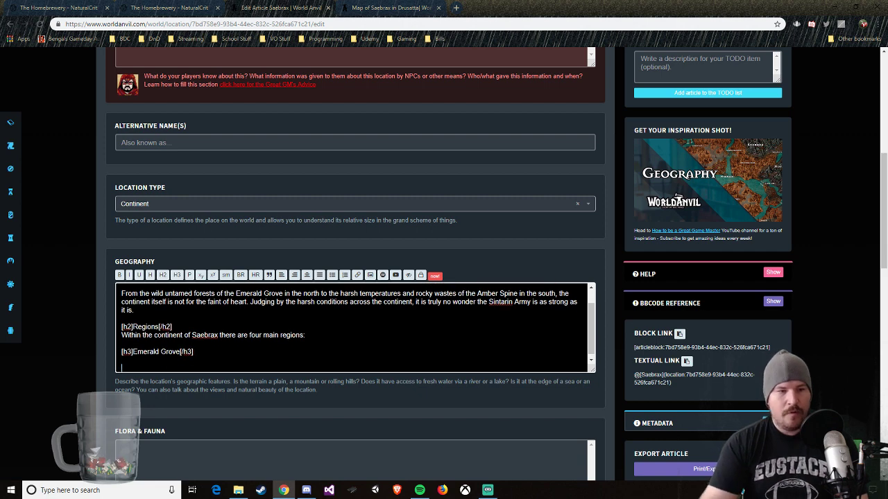
Step: Add a tertiary header "The Crag" below the Emerald Grove header
click(176, 275)
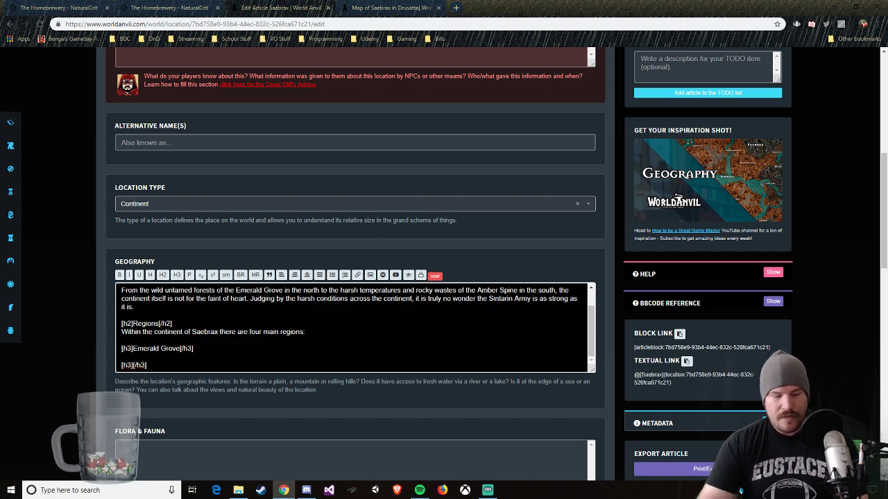
text(The Crag)
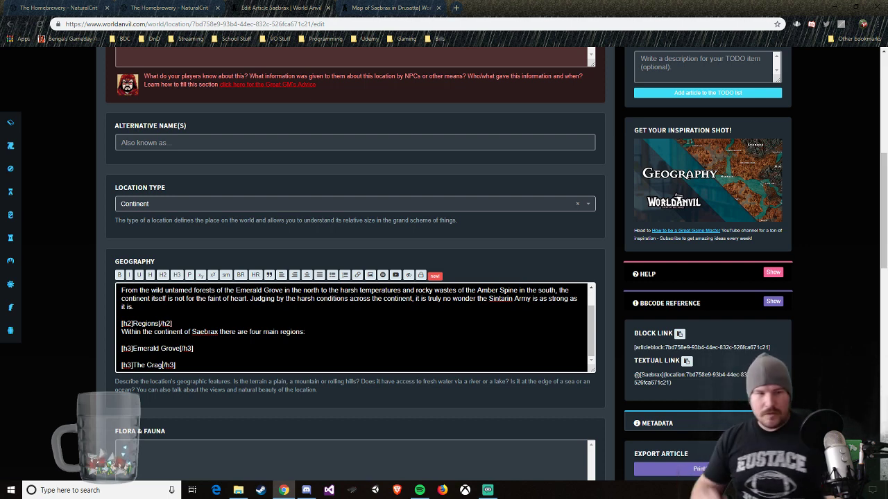
key(Return)
key(Return)
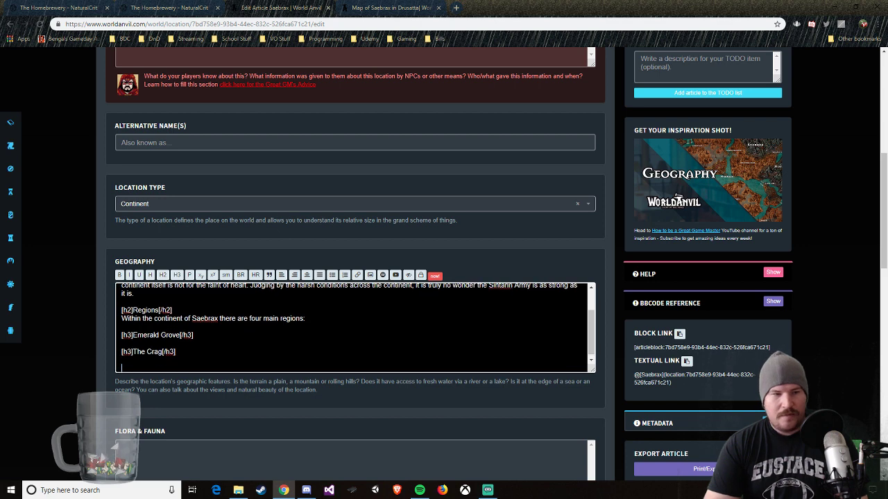
Step: Add a tertiary header "The Amber Spine" below The Crag, followed by a blank line
click(177, 275)
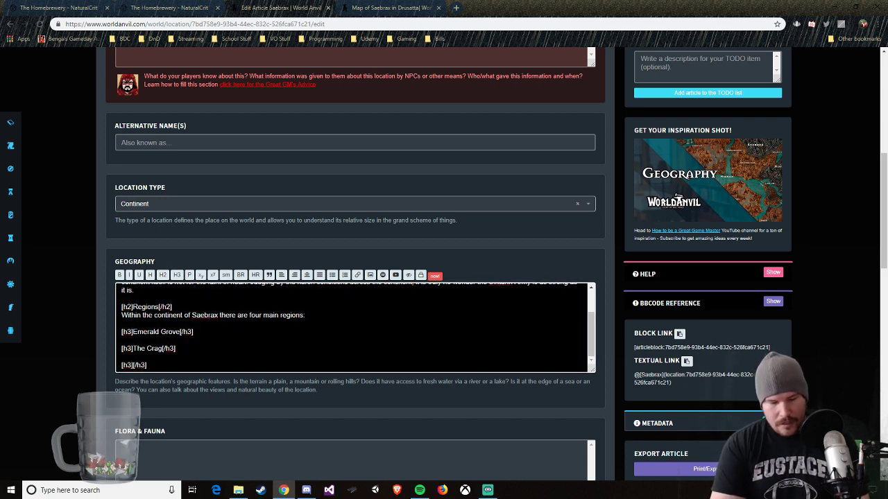
text(The Amber Sp)
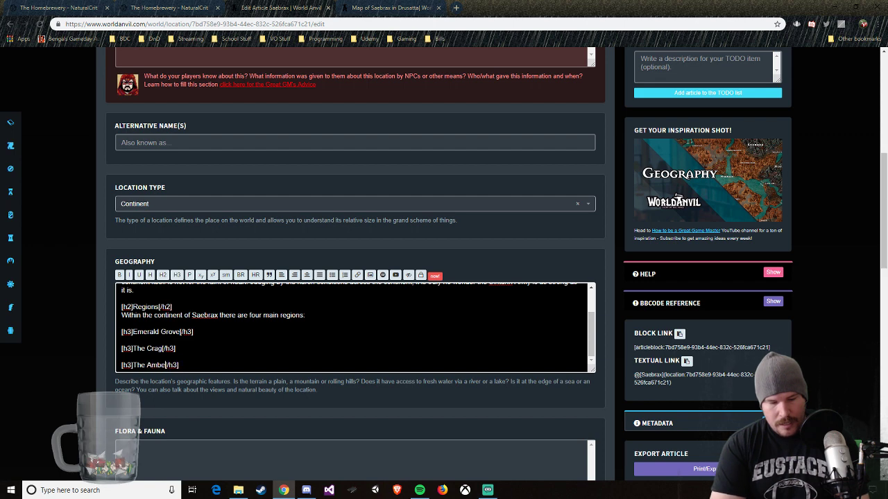
text(ine)
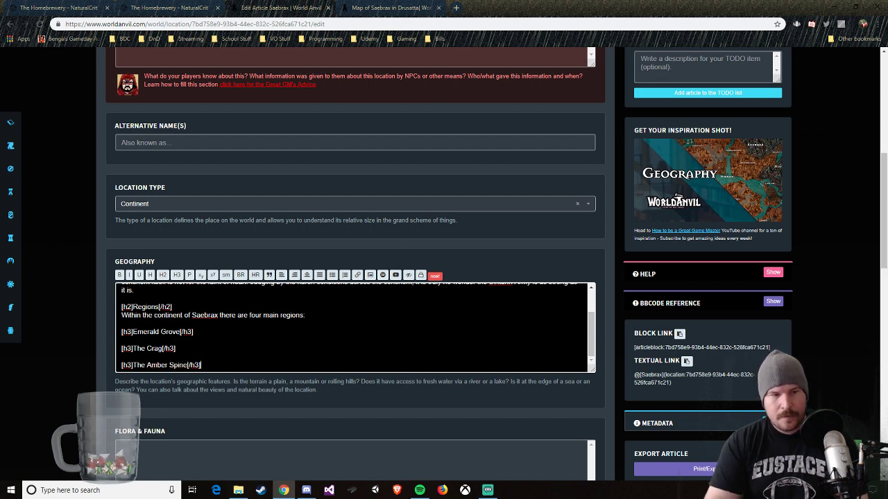
key(End)
key(Return)
key(Return)
Step: Add a fourth tertiary header, "Adnakaw", below The Amber Spine
click(178, 275)
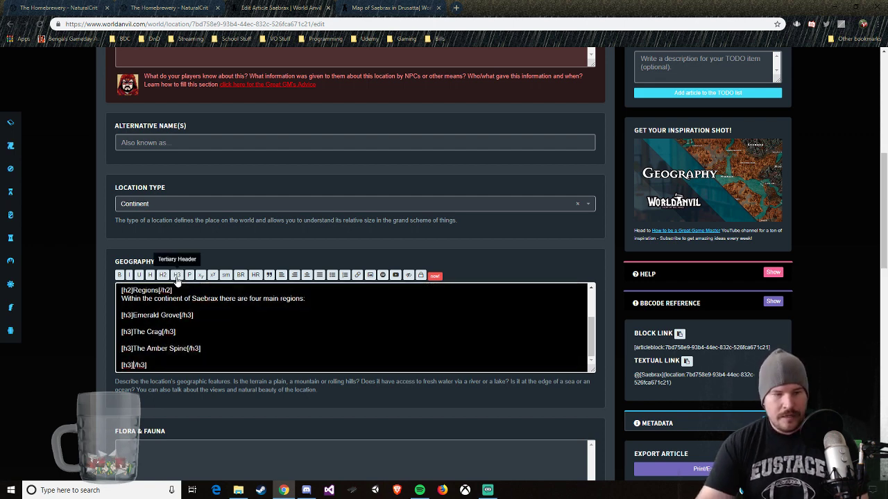
text(Adnakaw)
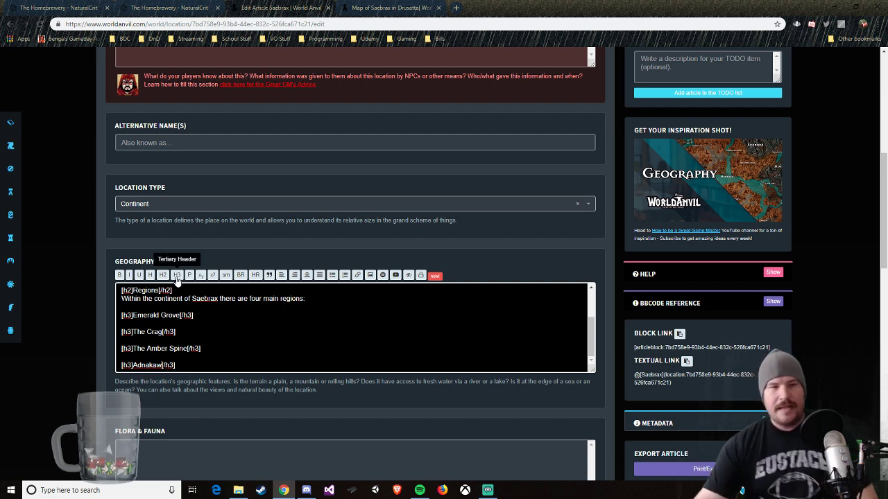
Step: Below the Emerald Grove header, write "The northernmost part of Saebrax is known as the Emerald Grove, so named due to its lush and verdant forests."
key(Return)
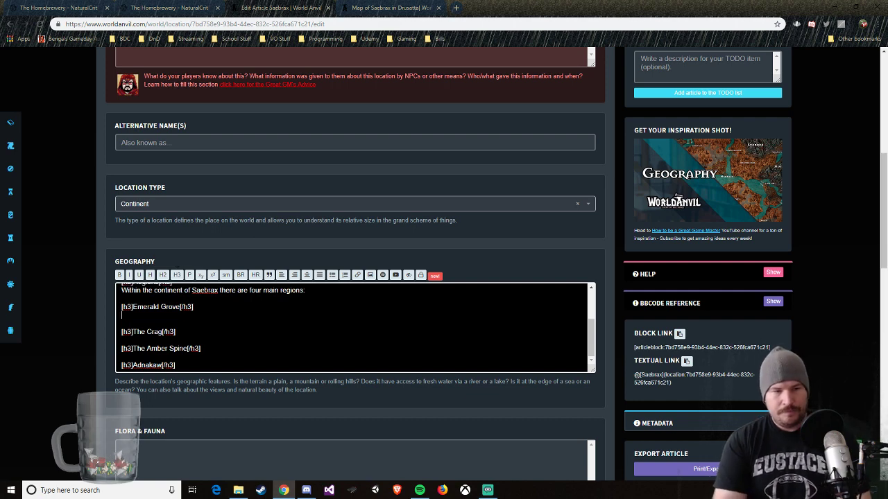
text(The northernmos)
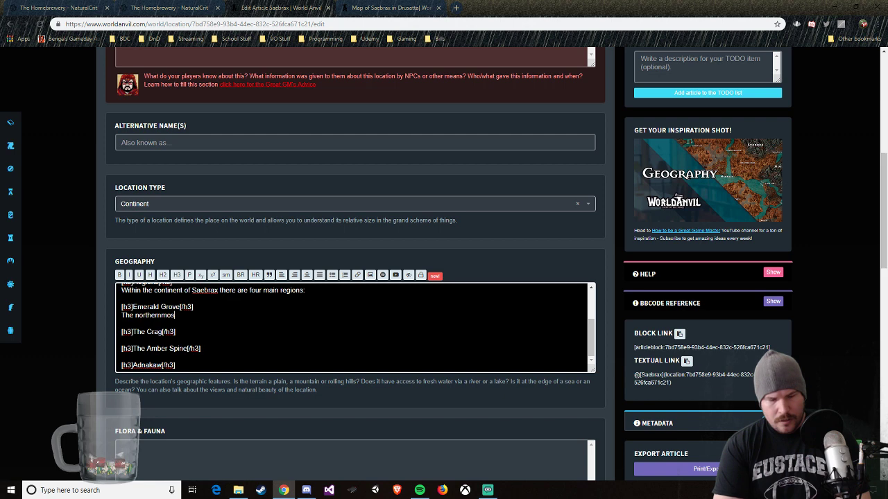
text(t part of Sae)
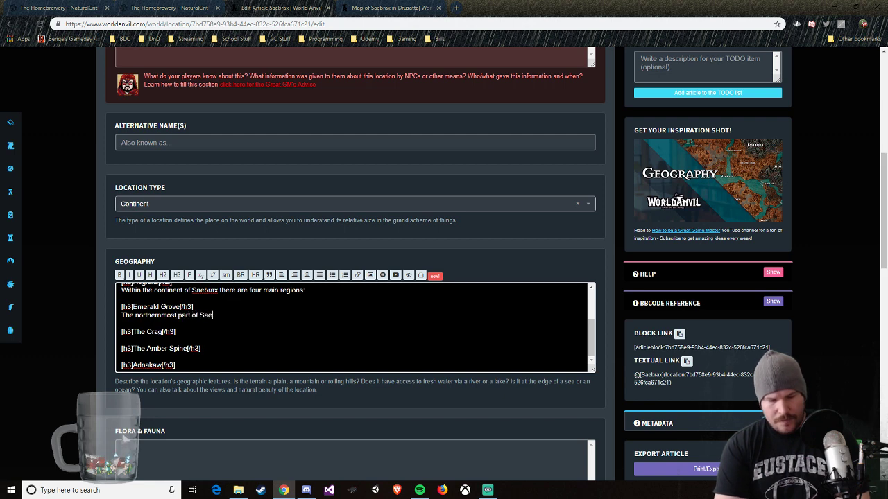
text(brax is )
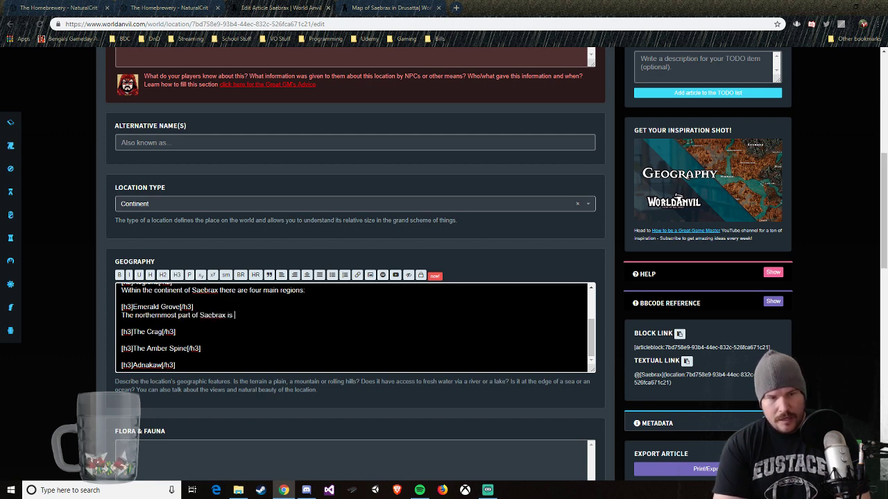
text(known as the )
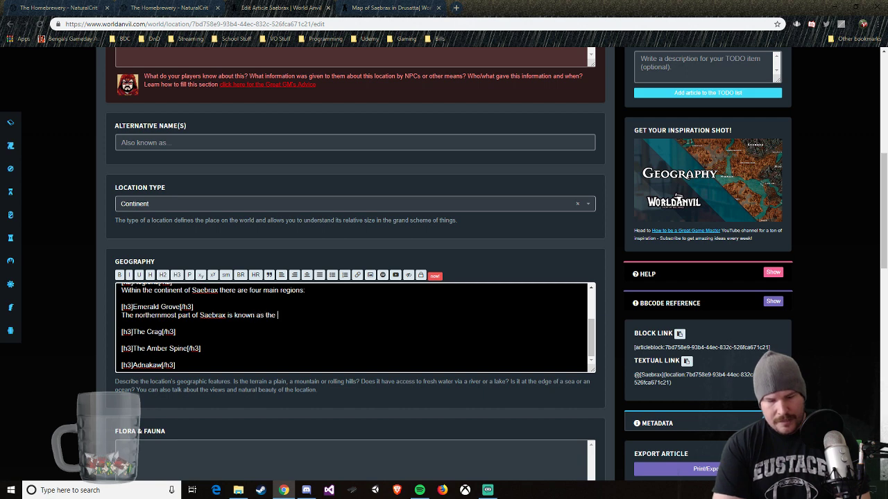
text(Emerald grove)
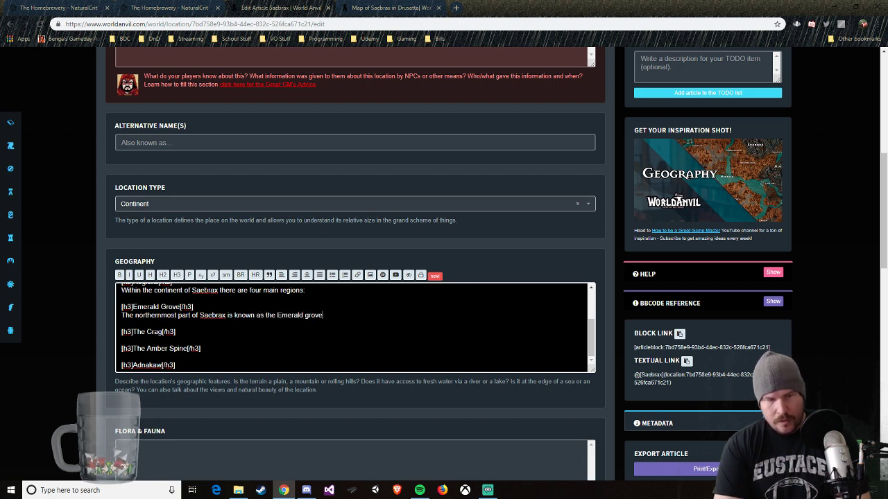
key(BackSpace)
key(BackSpace)
key(BackSpace)
key(BackSpace)
key(BackSpace)
text(G)
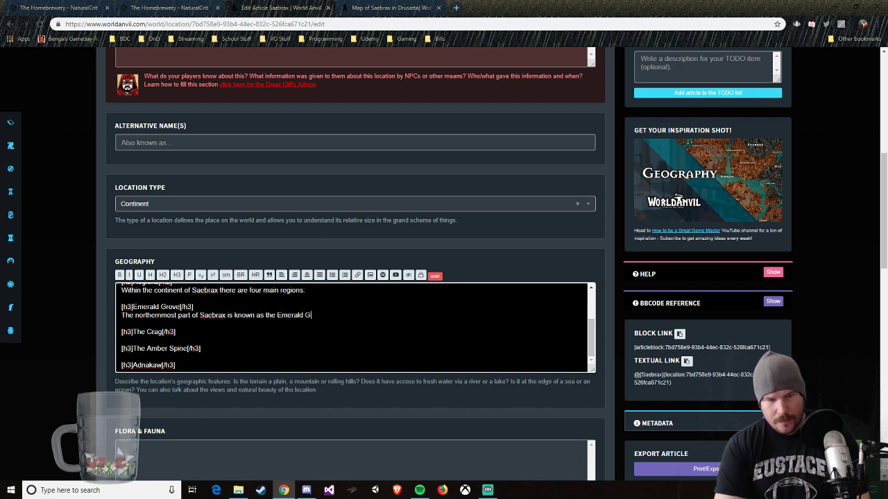
text(rove, such)
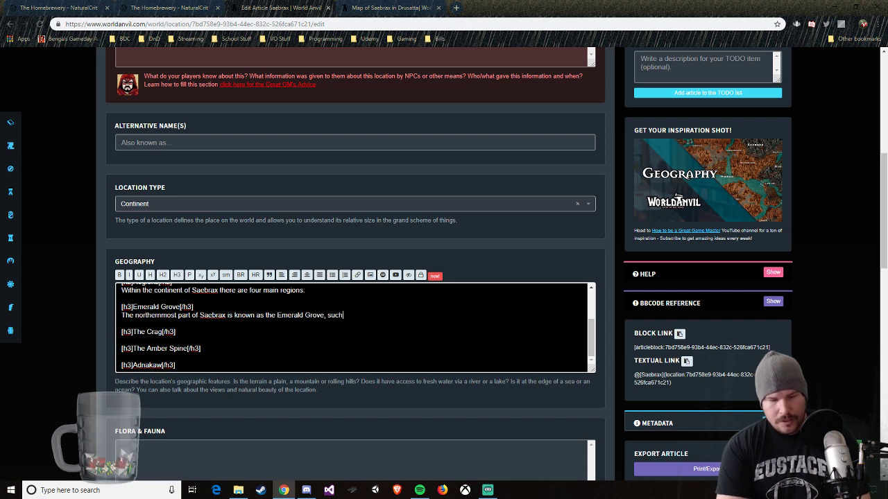
key(BackSpace)
key(BackSpace)
key(BackSpace)
text(o na)
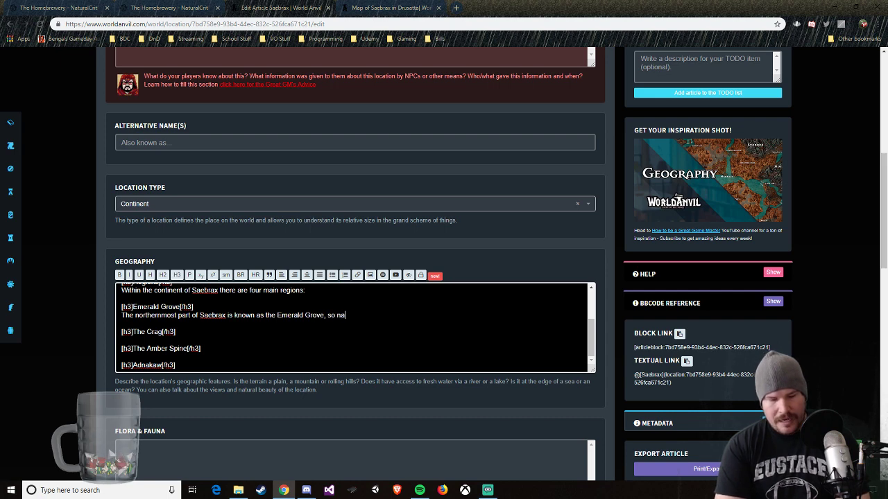
text(med due to its lu)
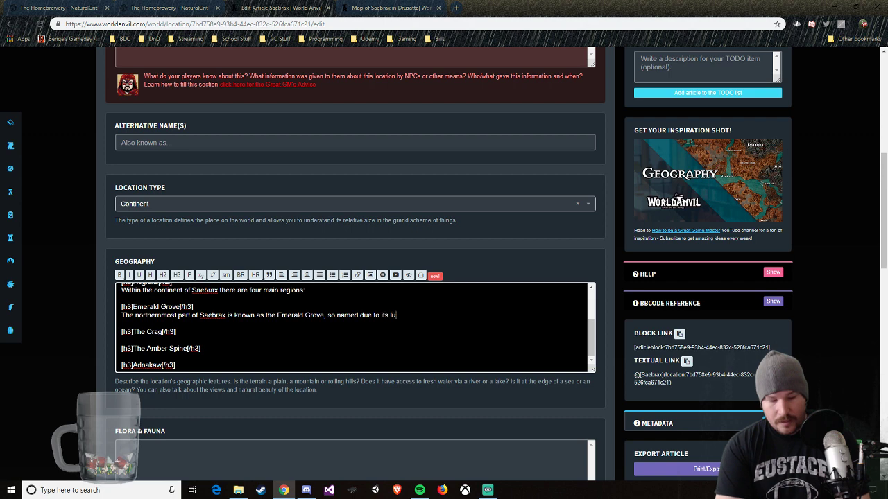
text(sh and verdant forests.)
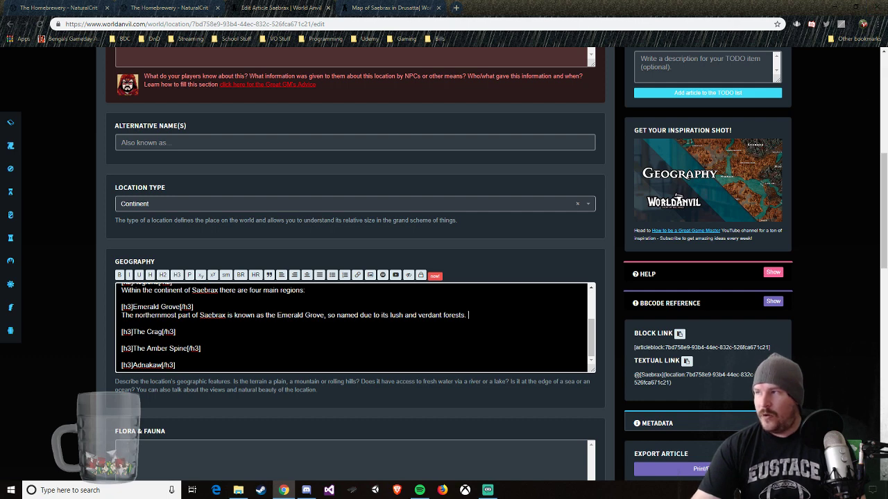
Step: Continue the Emerald Grove paragraph with "Currently loosely controlled by the", followed by a mention link to the Free Cities organization
key(alt+Tab)
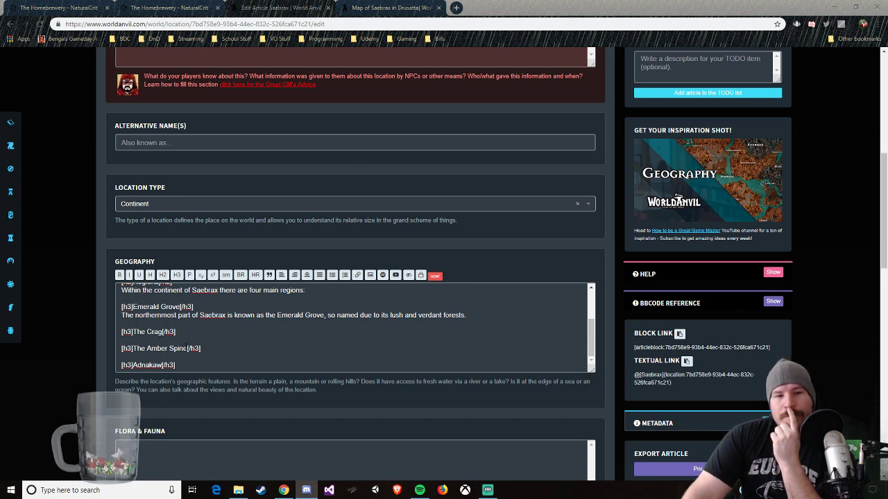
click(472, 315)
text(C)
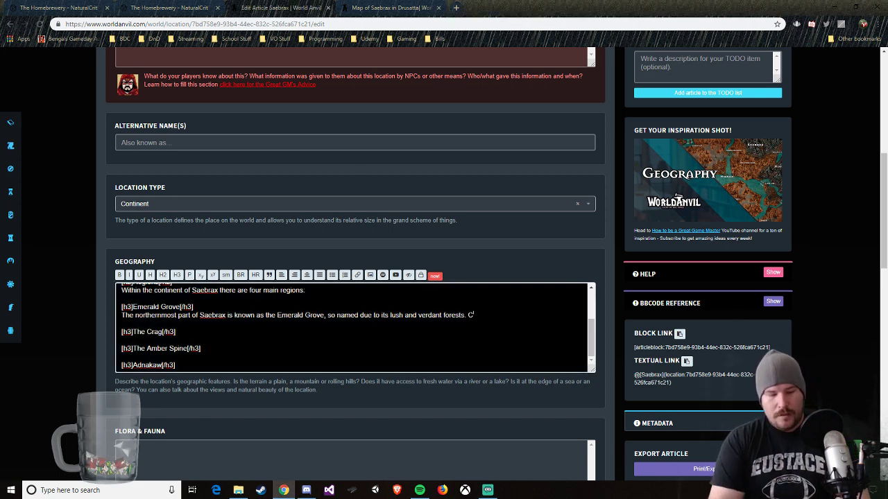
text(urrently)
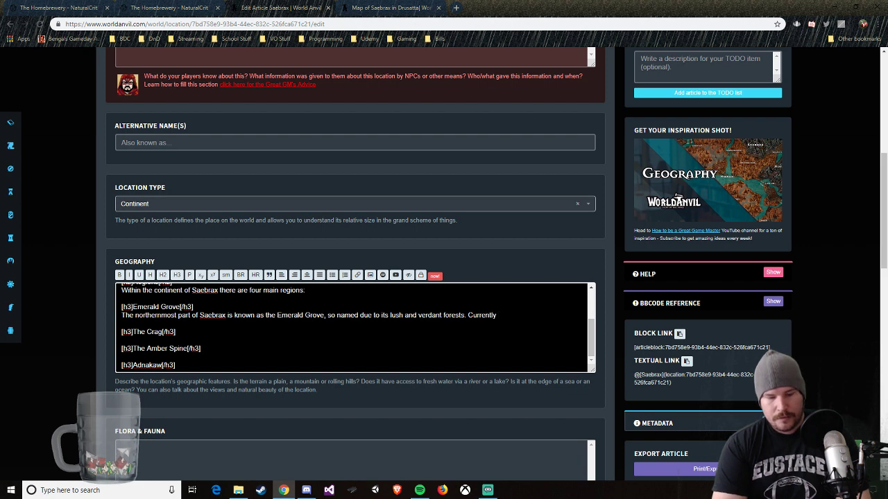
text( control)
key(BackSpace)
key(BackSpace)
key(BackSpace)
key(BackSpace)
key(BackSpace)
key(BackSpace)
key(BackSpace)
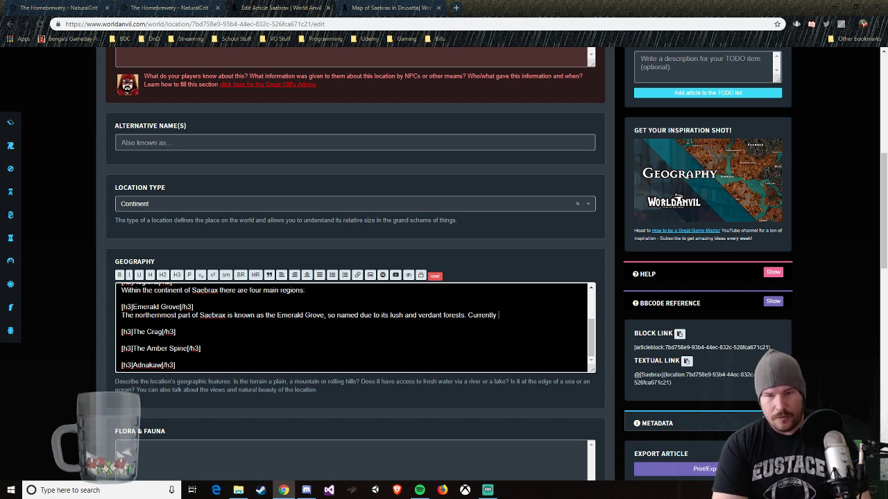
text(loosely)
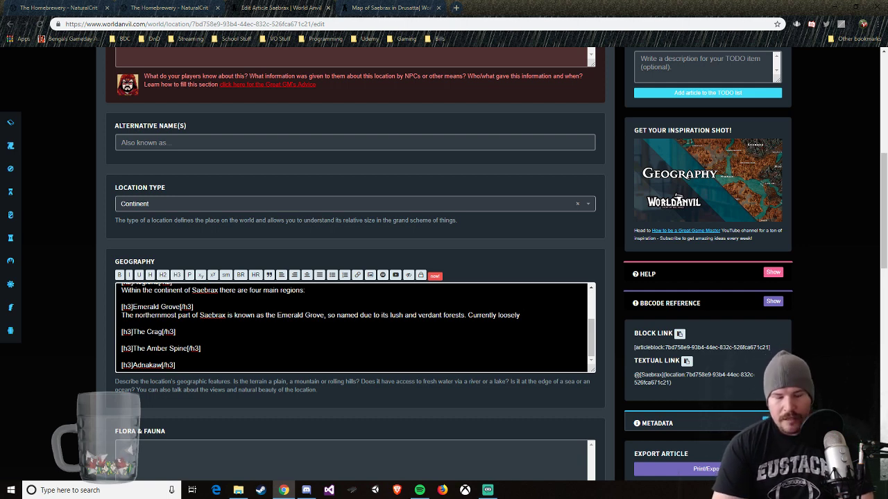
text(controlled by )
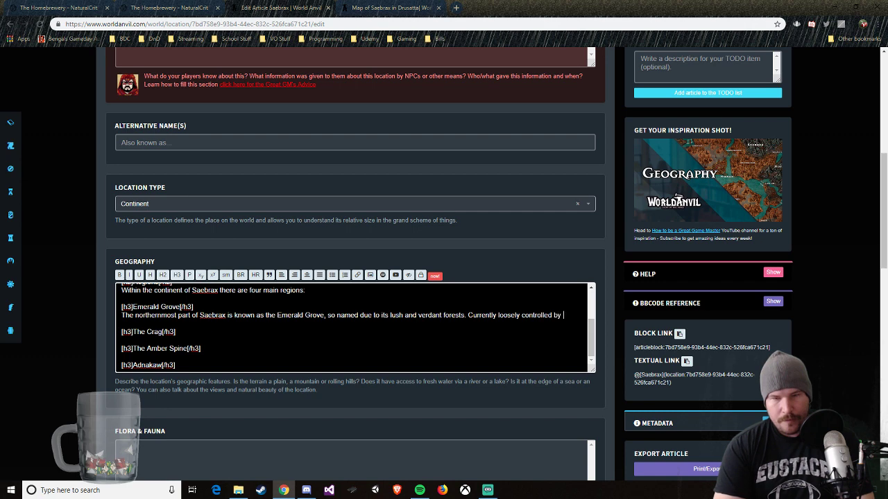
text(the)
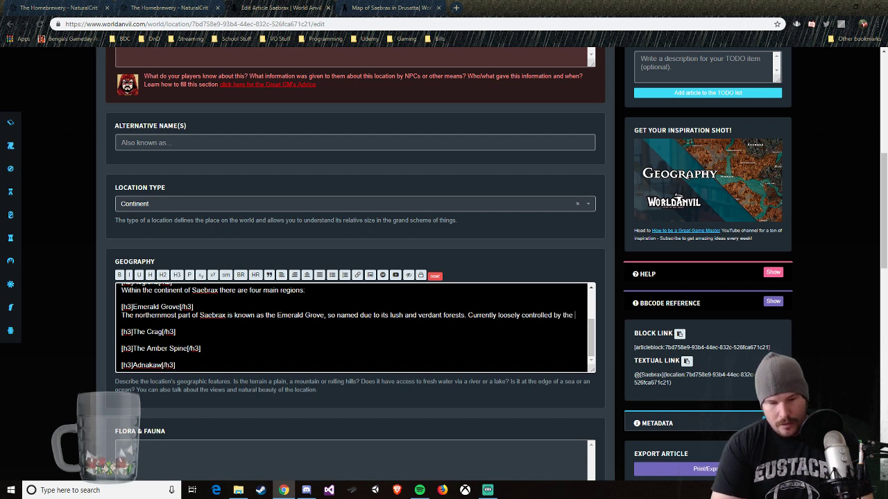
text( @Free)
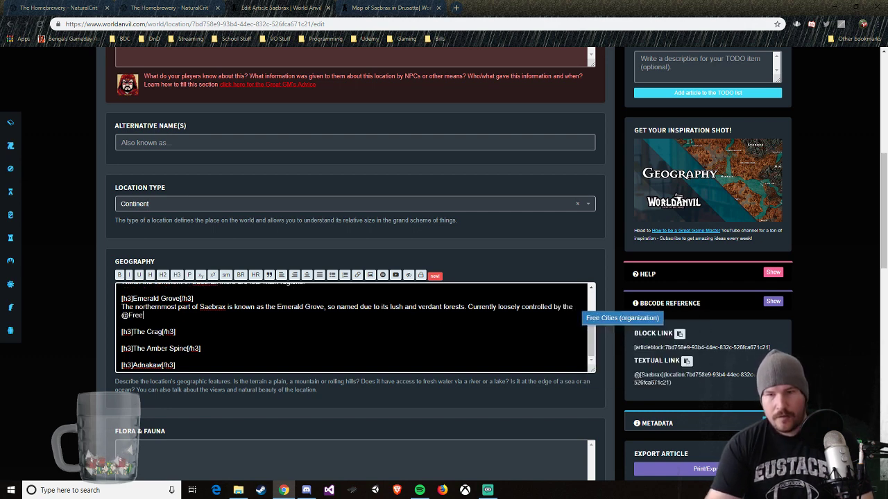
click(605, 319)
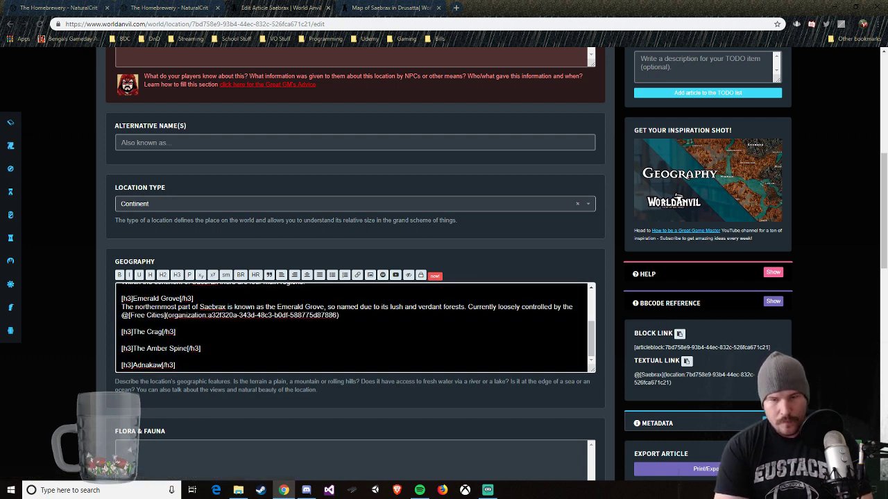
Step: Complete the sentence after the Free Cities link with ", the Emerald Grove only contains two major settlements."
text(, the E)
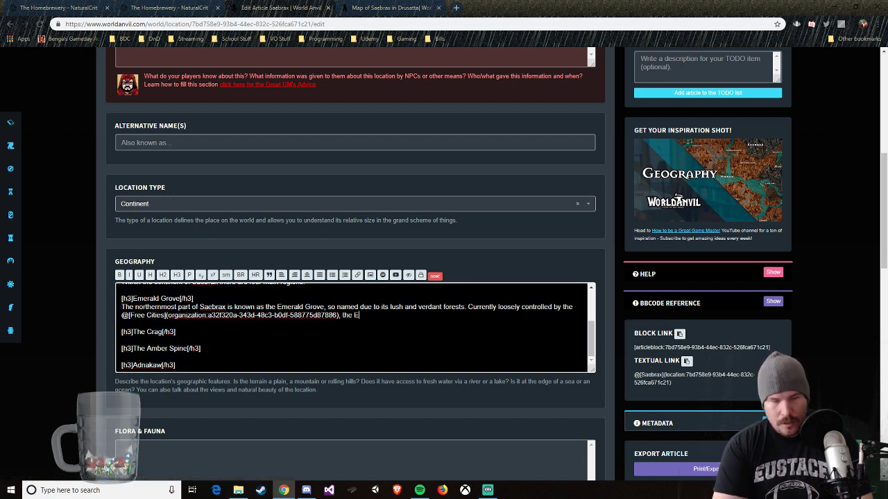
text(merald Grove only )
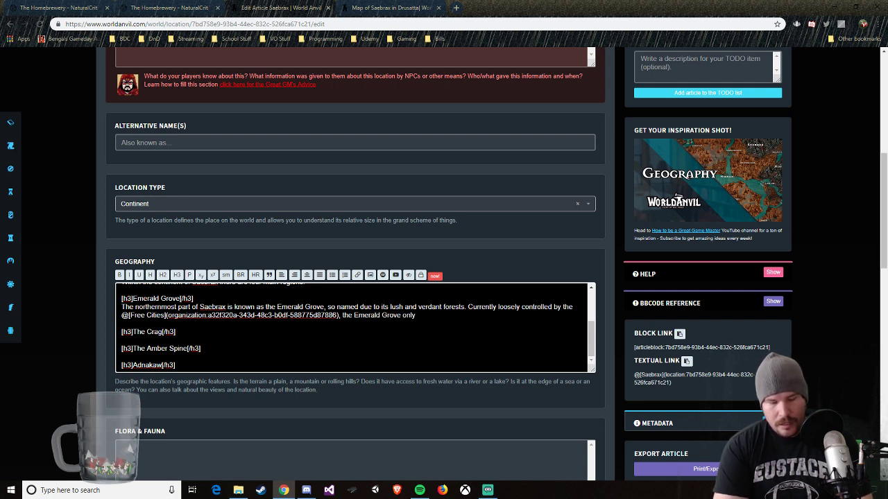
text(contain)
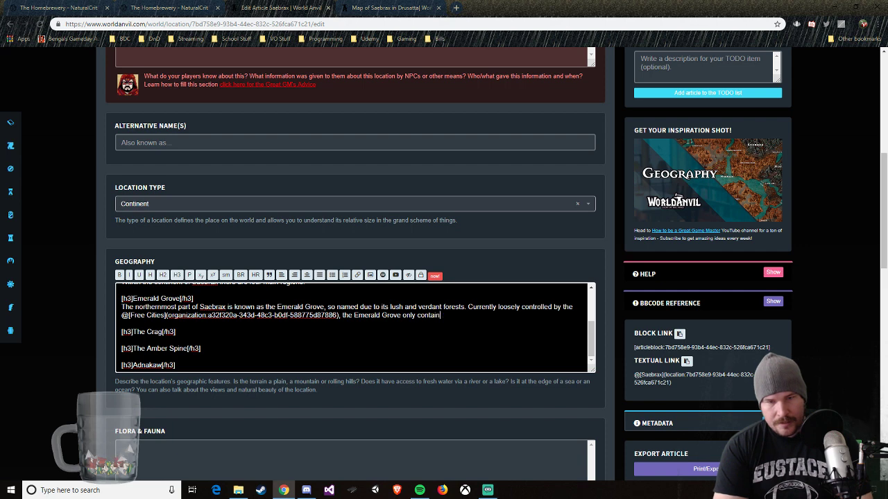
text(s two main)
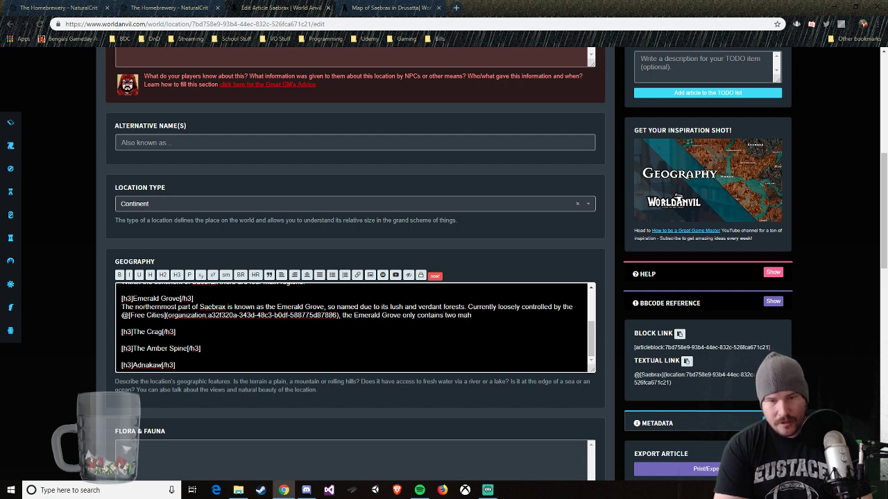
text(jor settlemtns)
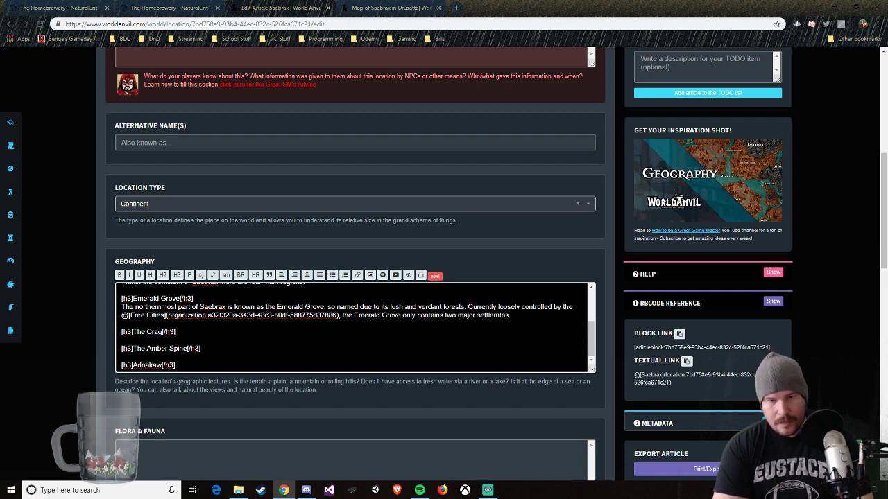
key(BackSpace)
key(BackSpace)
key(BackSpace)
text(ents.)
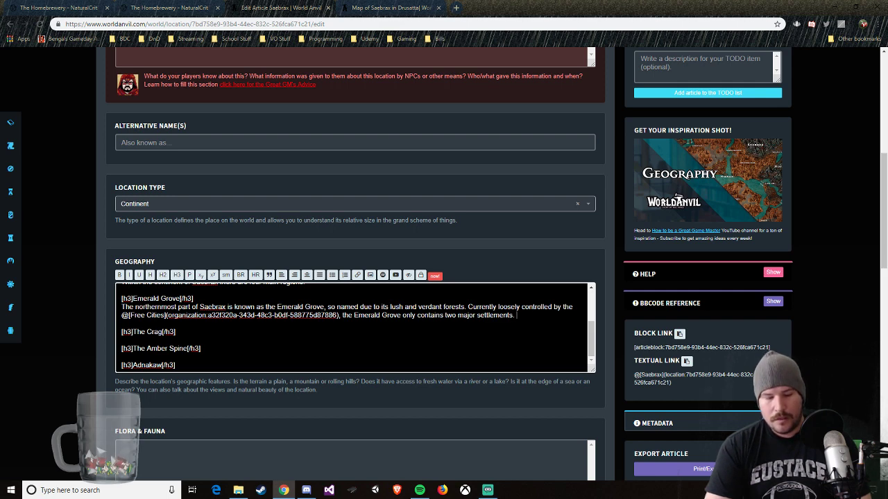
Step: Add to the Emerald Grove paragraph "While there are smaller vilages and outposts through the large forests, only the cities of"
text(Wh)
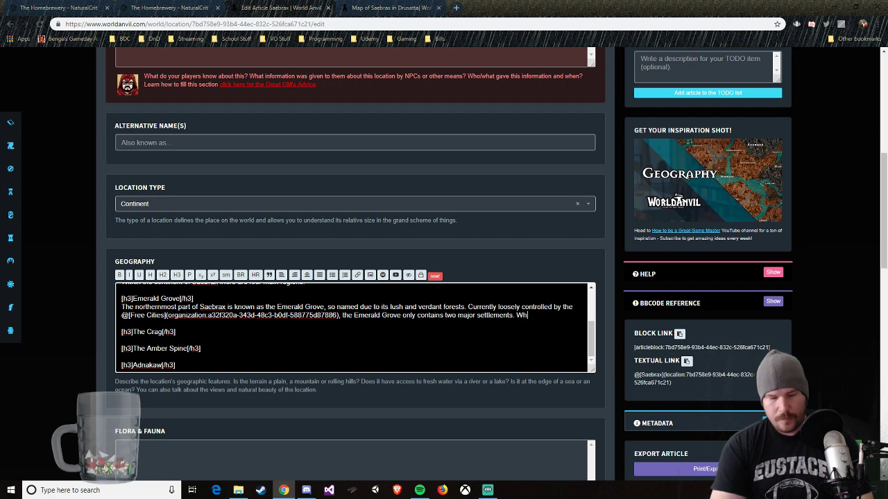
text(ile there are sma)
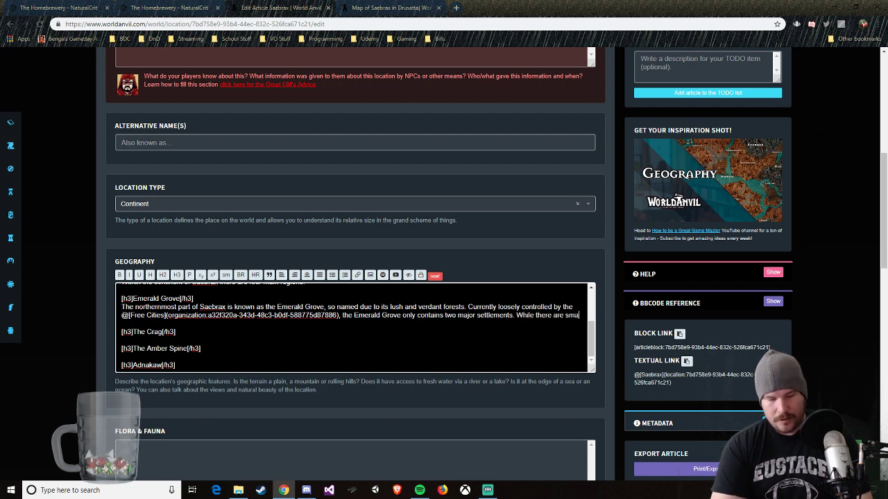
text(ller vilages)
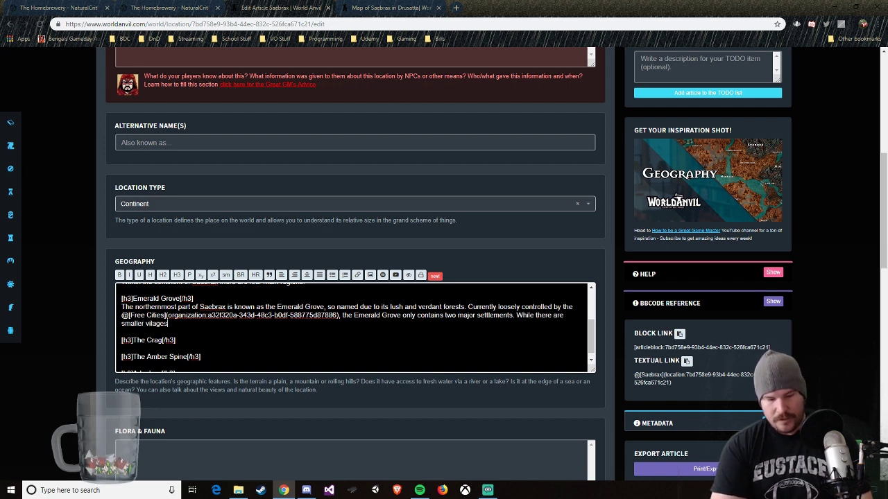
text( and outposts thro)
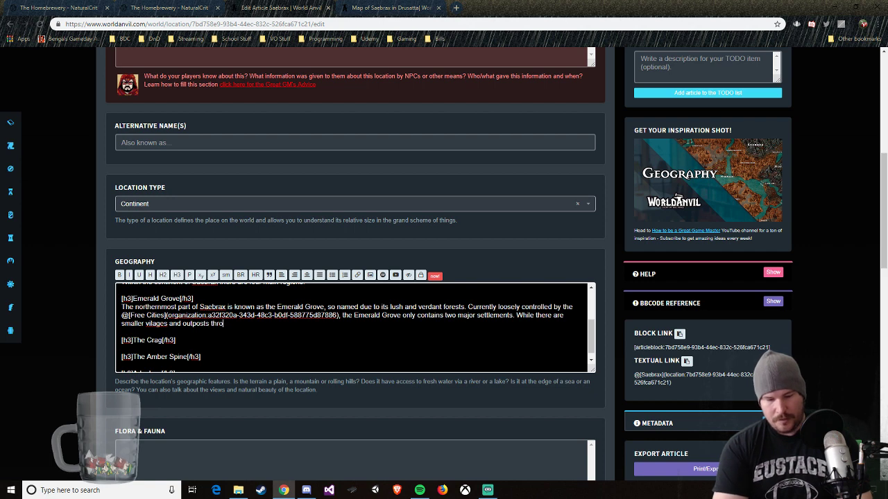
text(ugh the large)
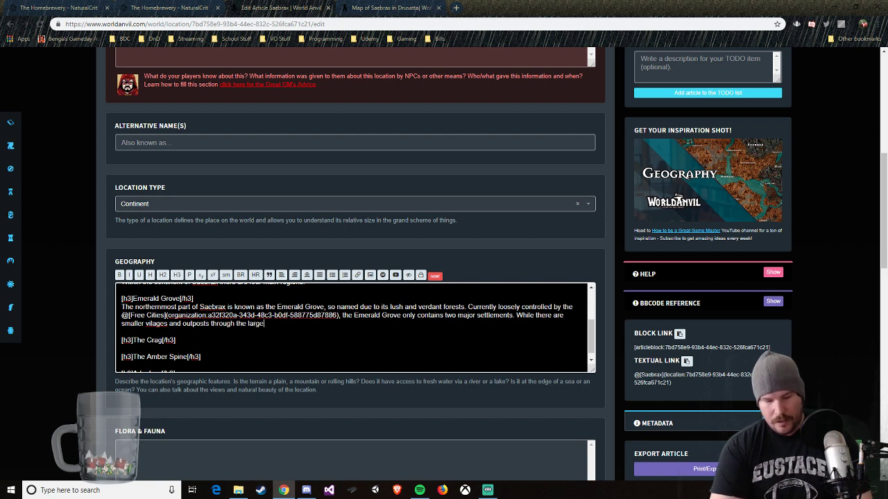
text( forests. only t)
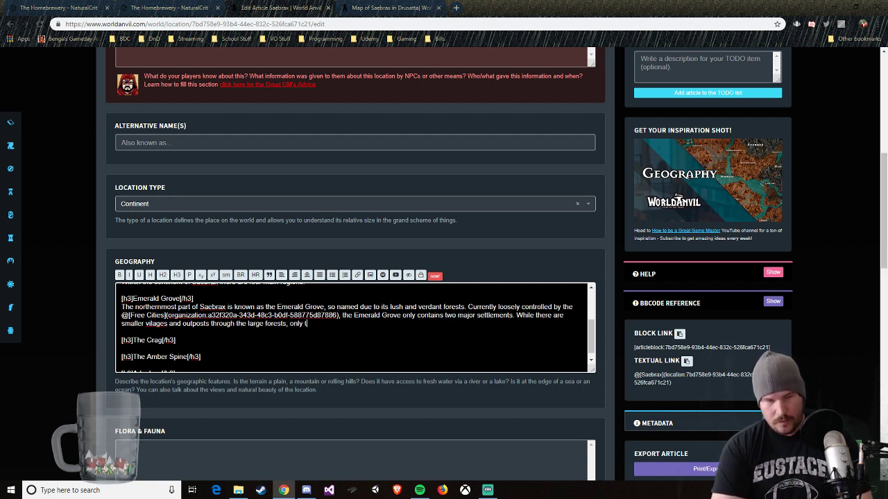
text(he cities of)
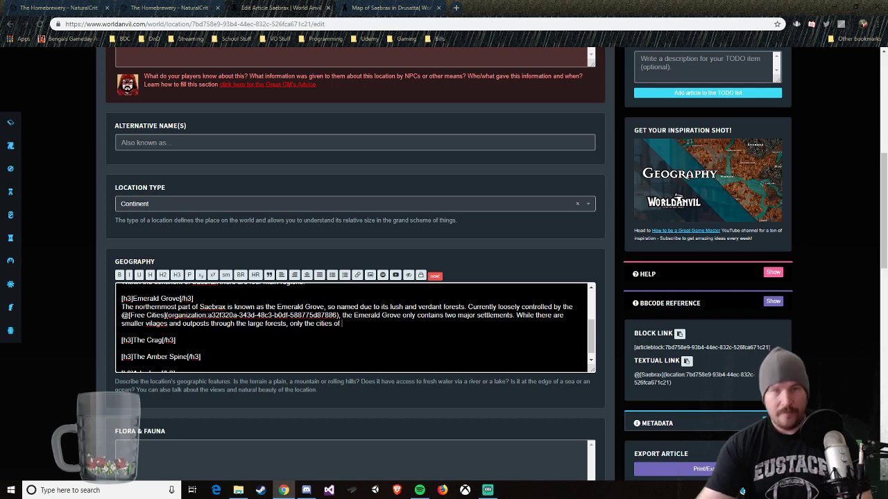
Step: Check the map of Saebrax, and continue the Emerald Grove paragraph with "Emeza and Hallowind draw in the majority"
click(392, 7)
click(309, 8)
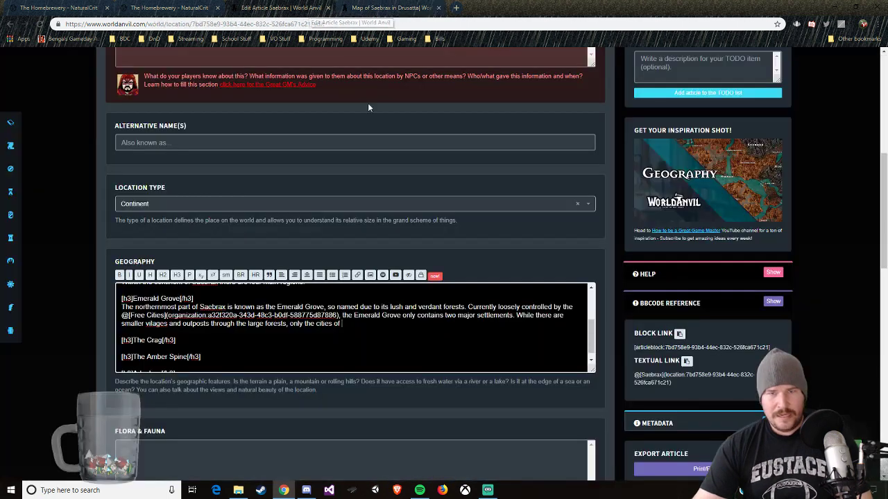
text(Eme)
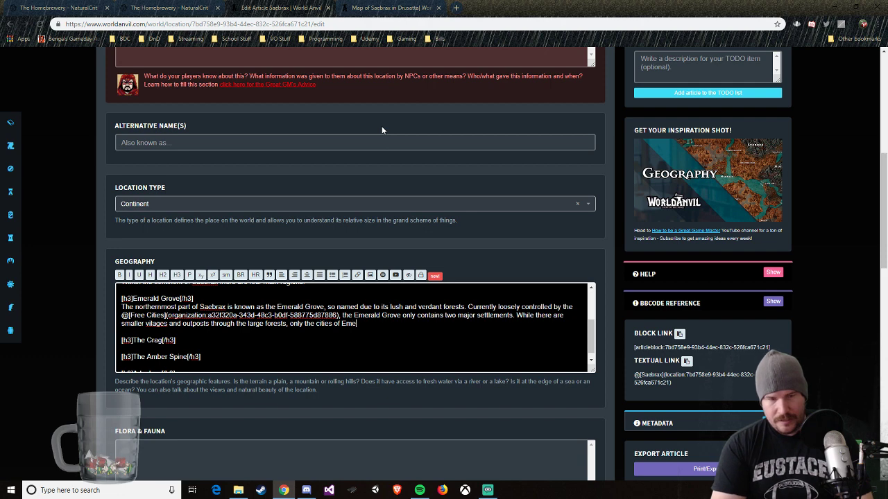
text(za and Hallowind)
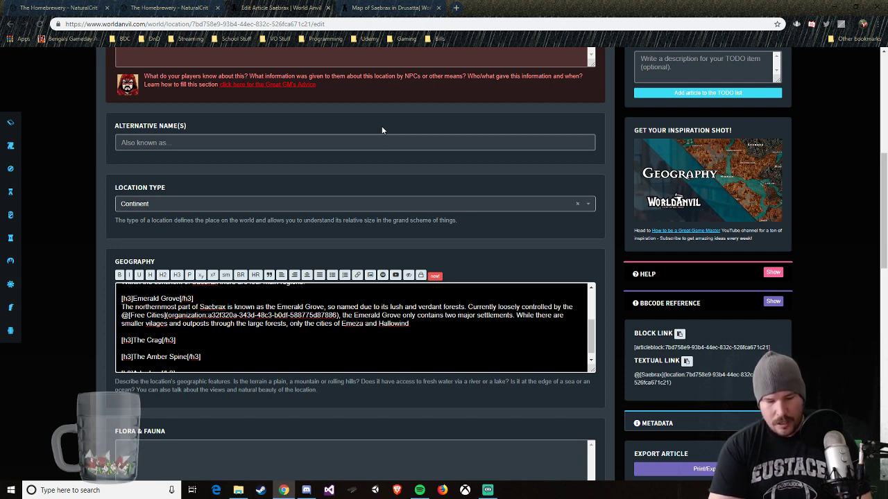
text( draw in the )
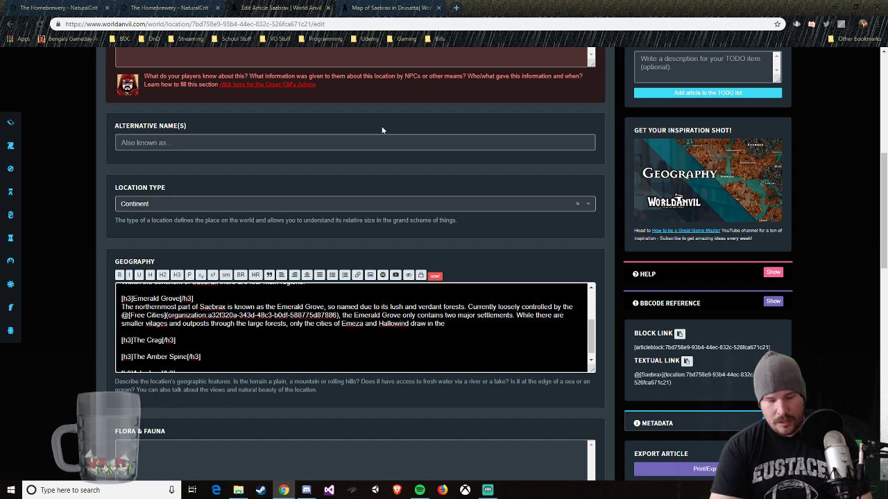
text(major)
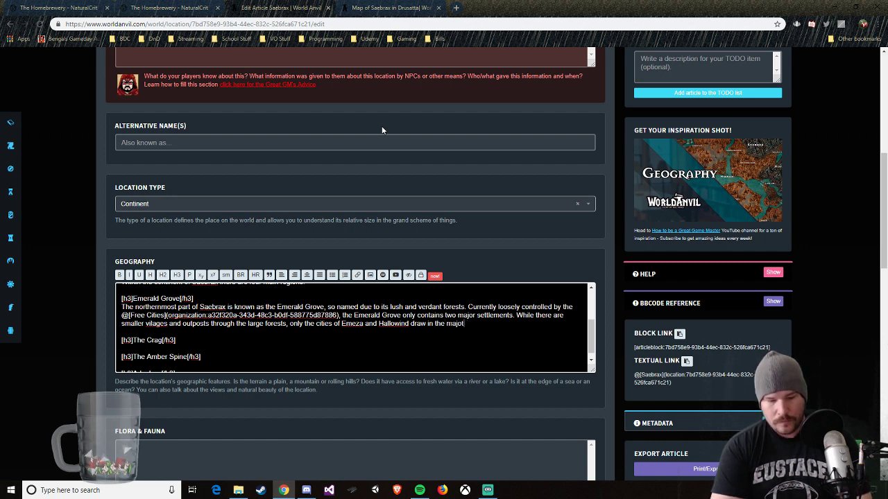
text(ity )
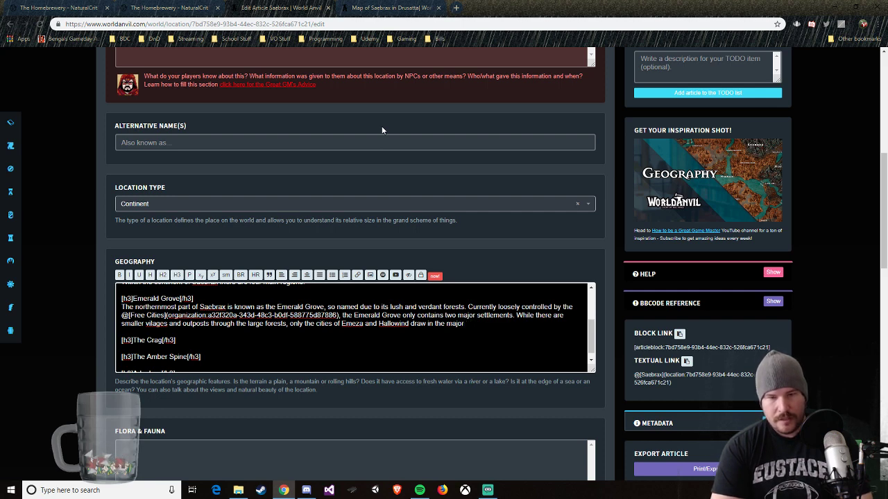
text(ity)
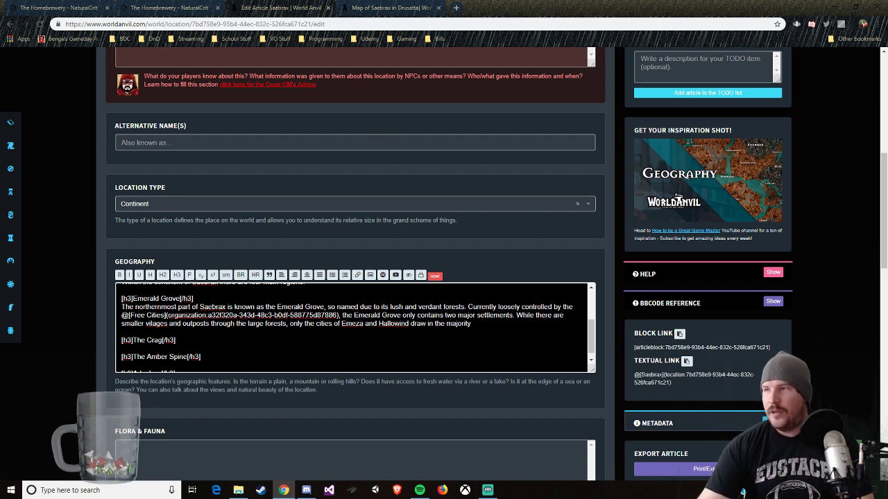
Step: Finish the Emerald Grove paragraph with "of trade from the northern part of the continent."
key(alt+Tab)
click(494, 333)
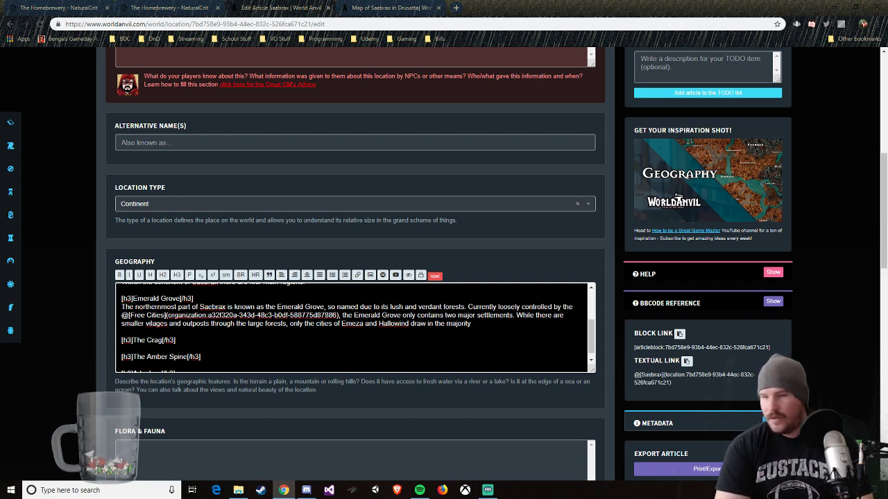
text(of)
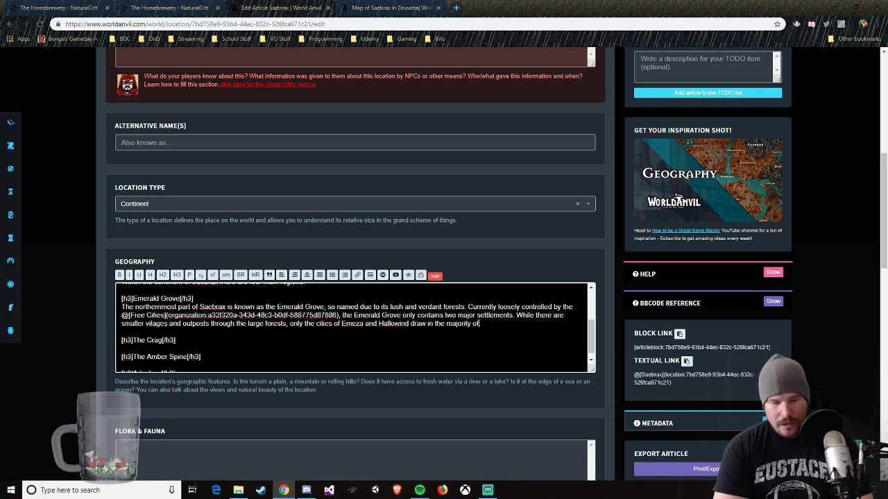
text( trade from)
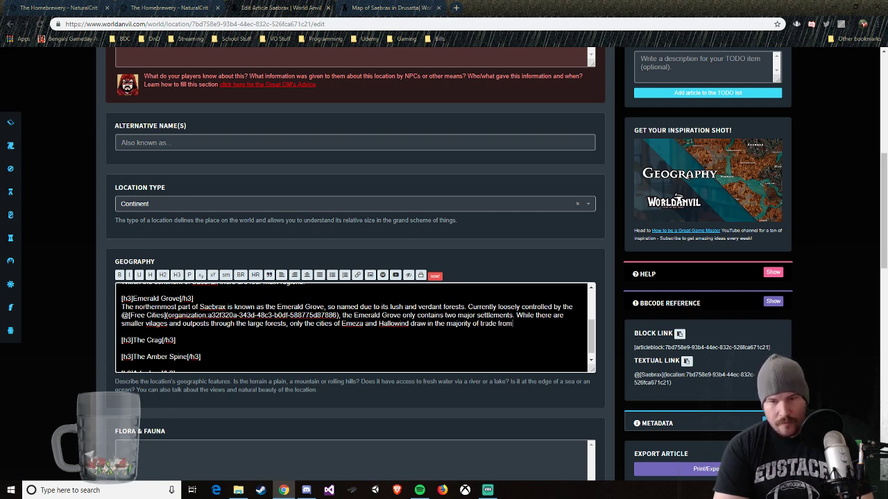
text( the northern part of the content)
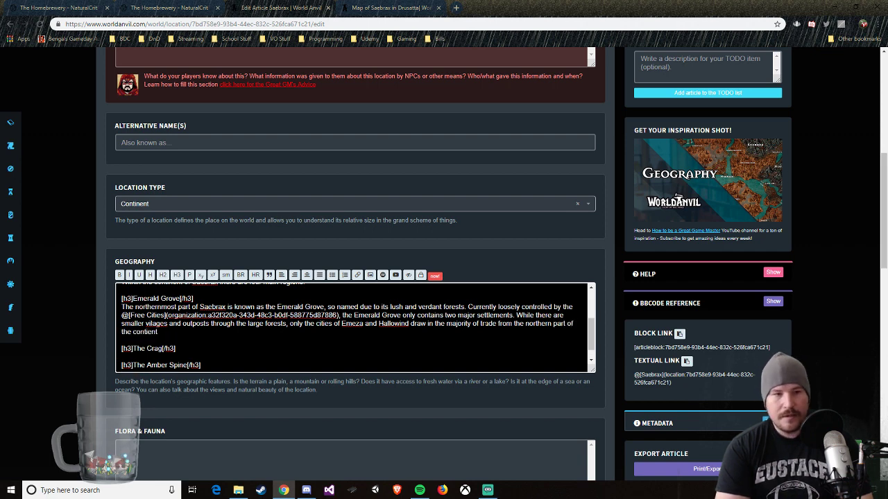
key(BackSpace)
key(BackSpace)
key(BackSpace)
text(inent.)
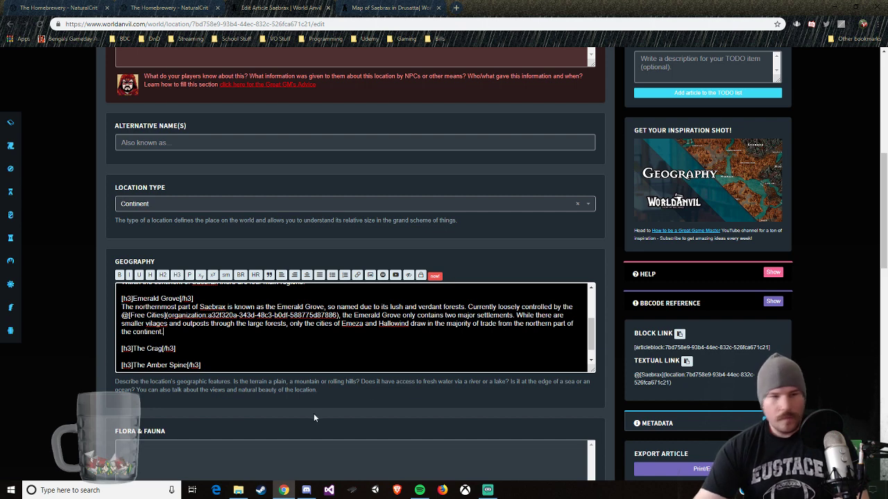
Step: On a new line below The Crag header, begin the description with "Nestled within the central portion of Saebrax, the"
key(Return)
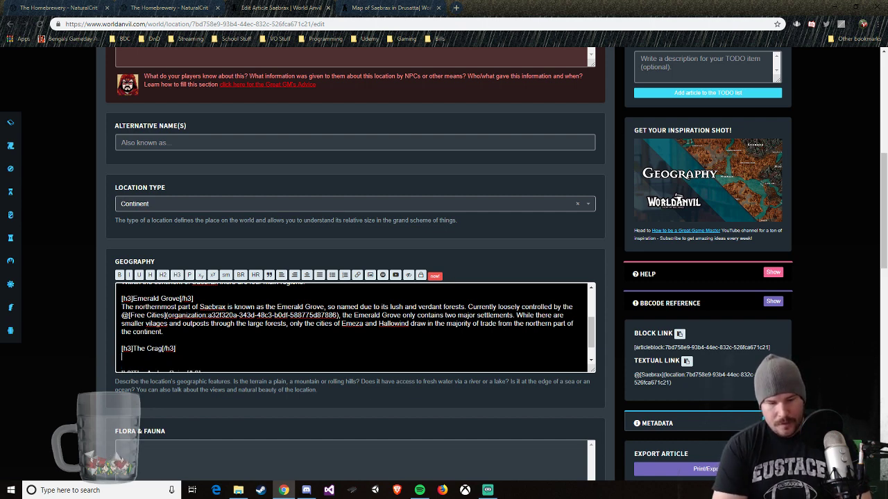
text(Nestled within )
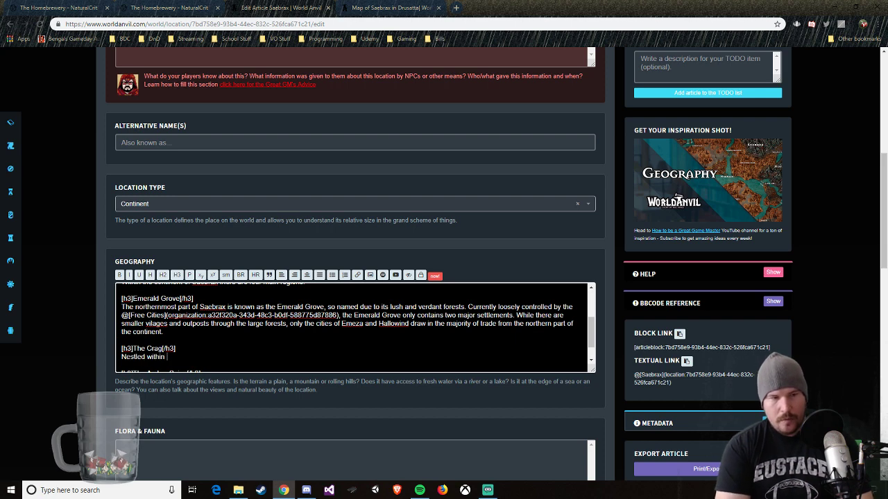
text(the )
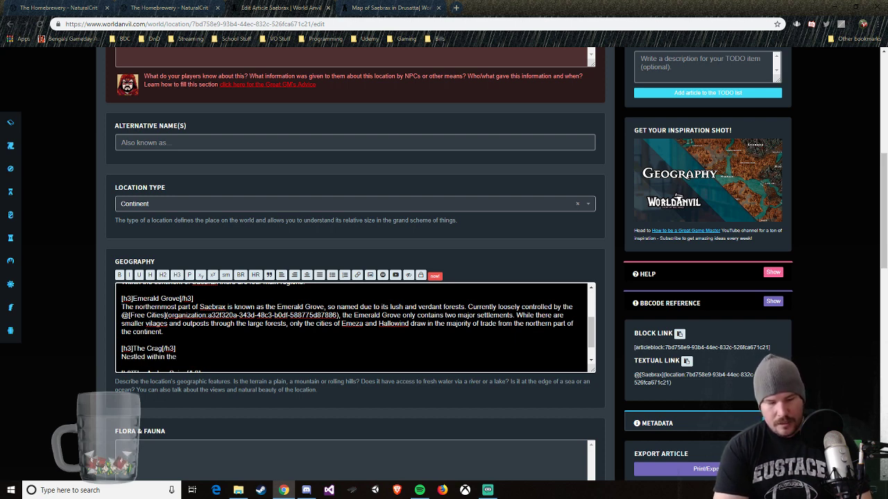
text(central p)
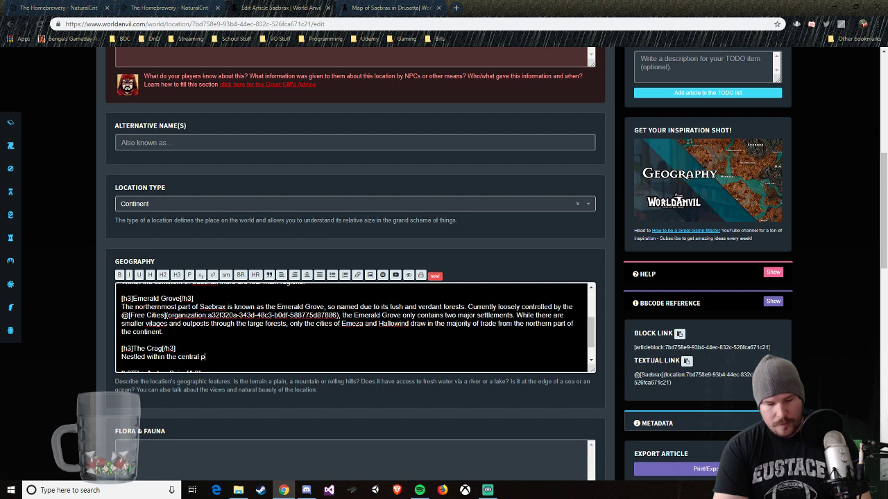
text(ortion of Sae)
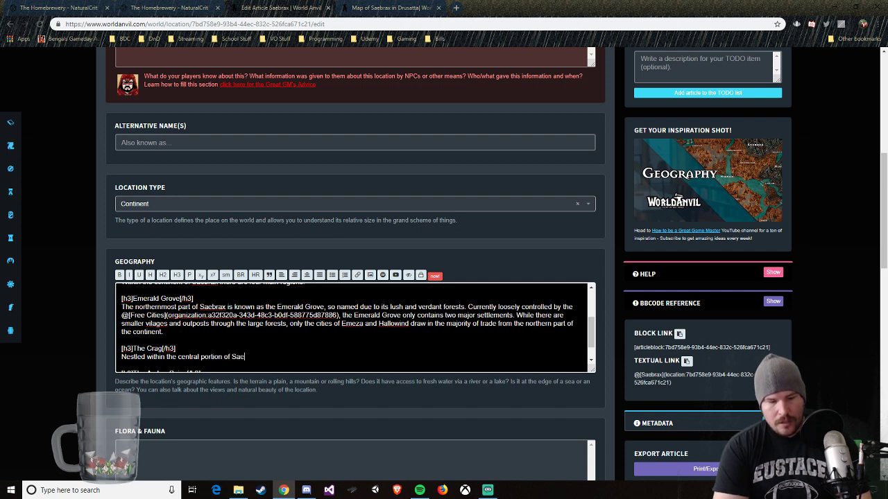
text(brax, the )
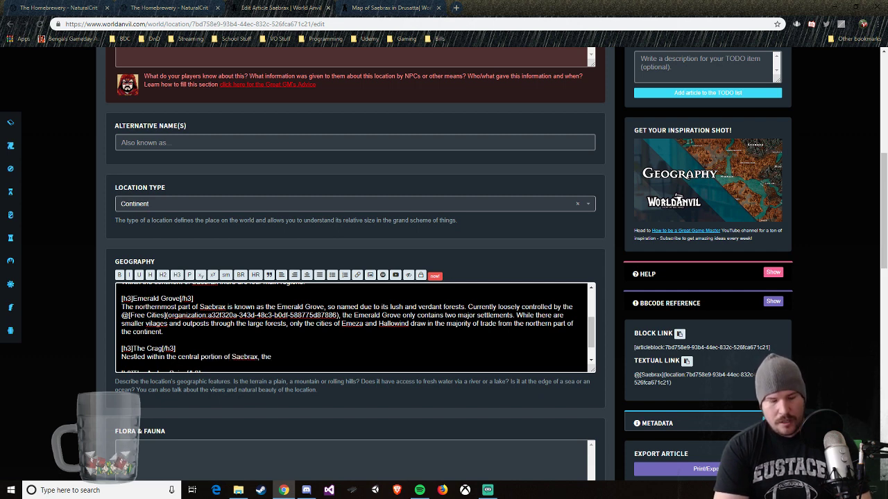
text(area known)
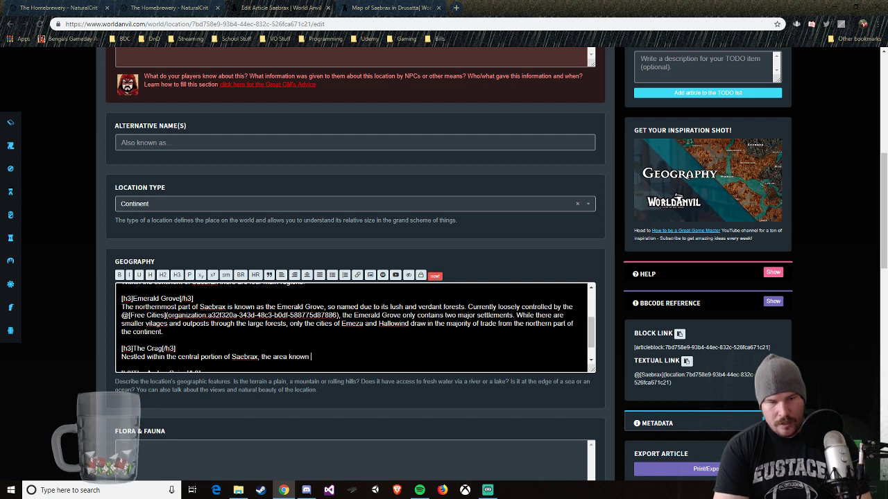
text( as the Crag is)
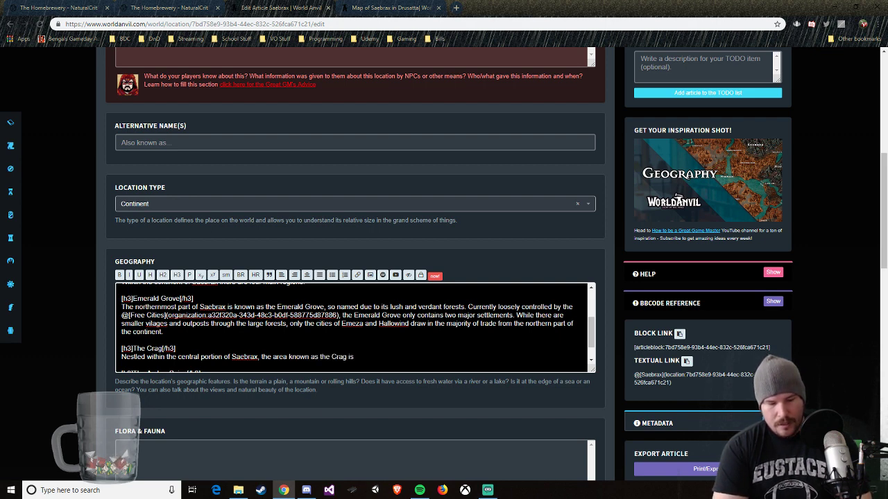
text( located)
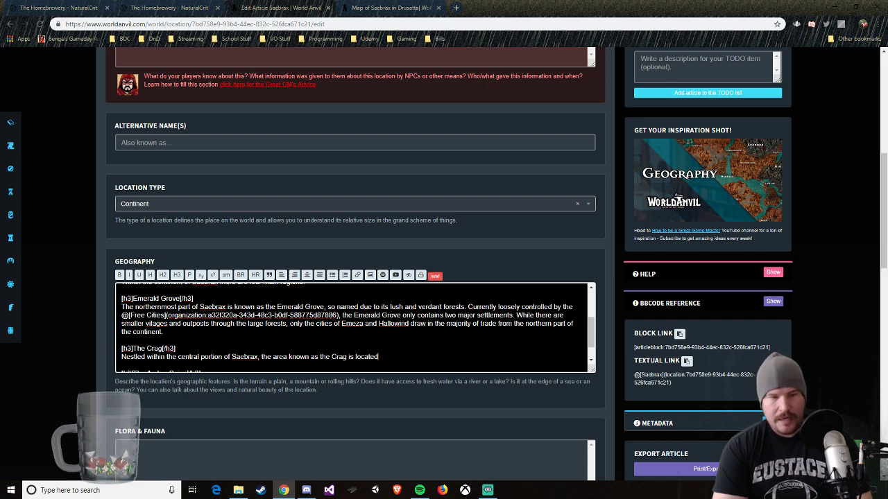
text( primari)
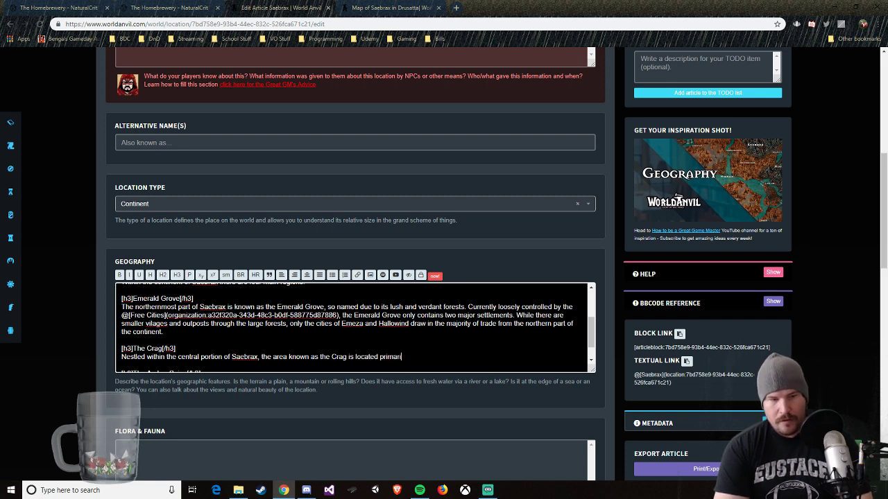
text(ly within a large )
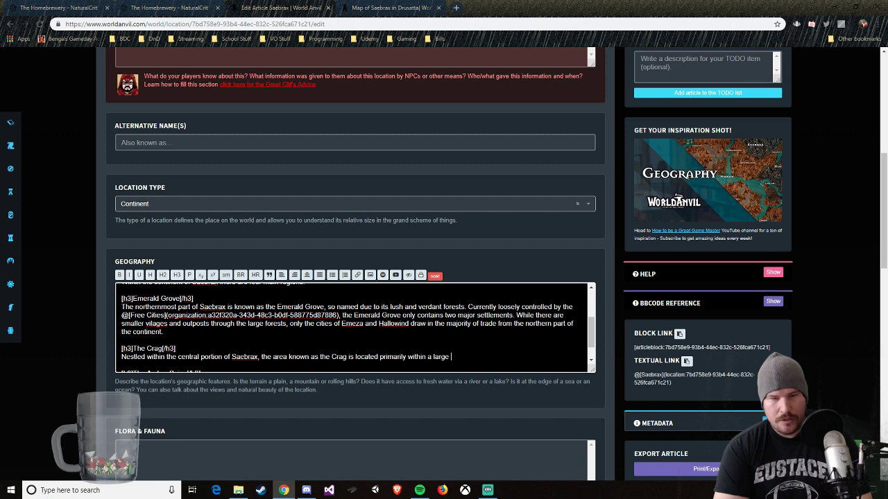
text(crater. )
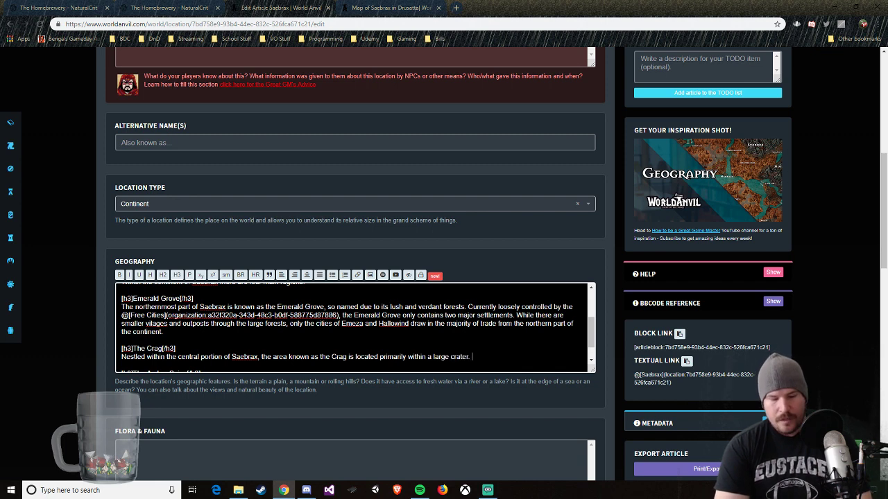
text(The cr)
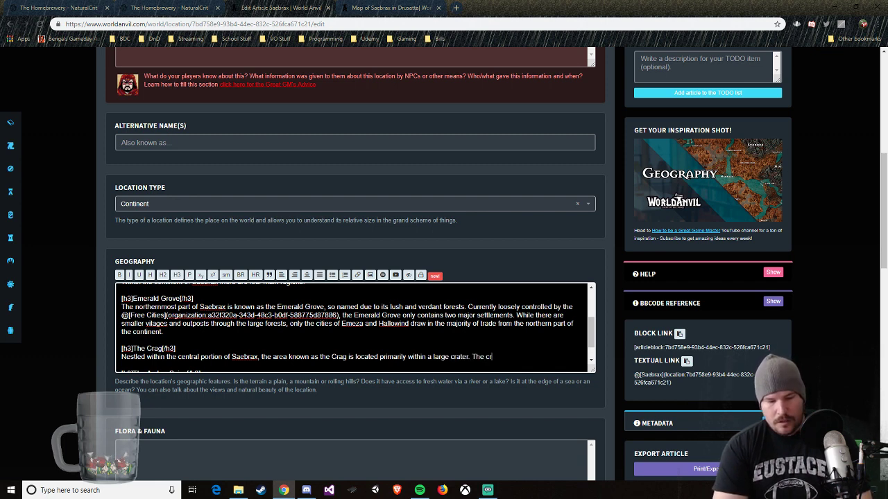
text(ater, sai)
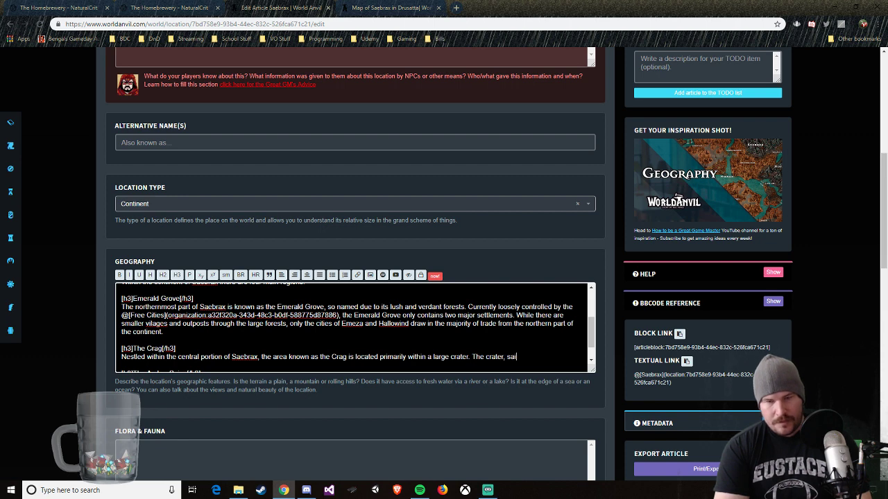
text(d to have been )
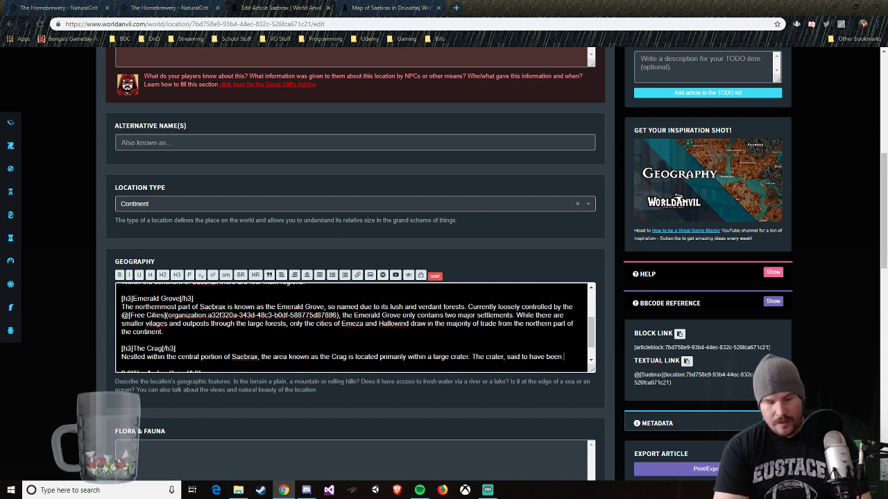
text(created by )
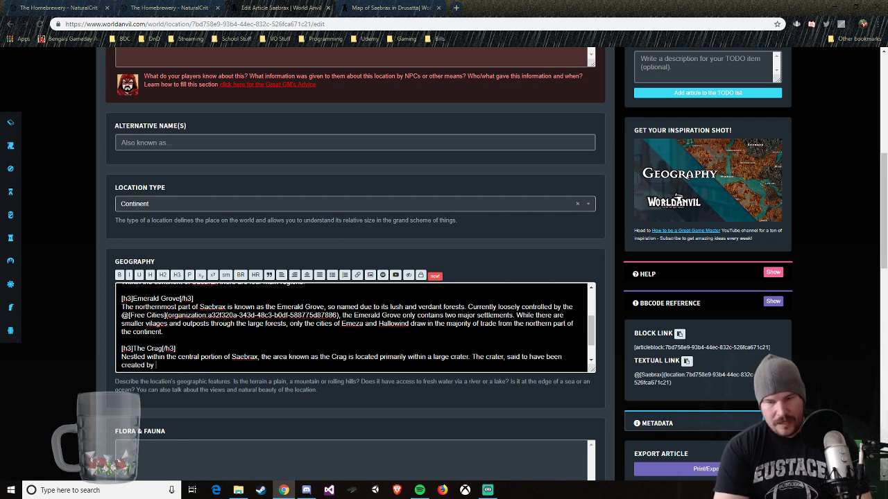
text(the re)
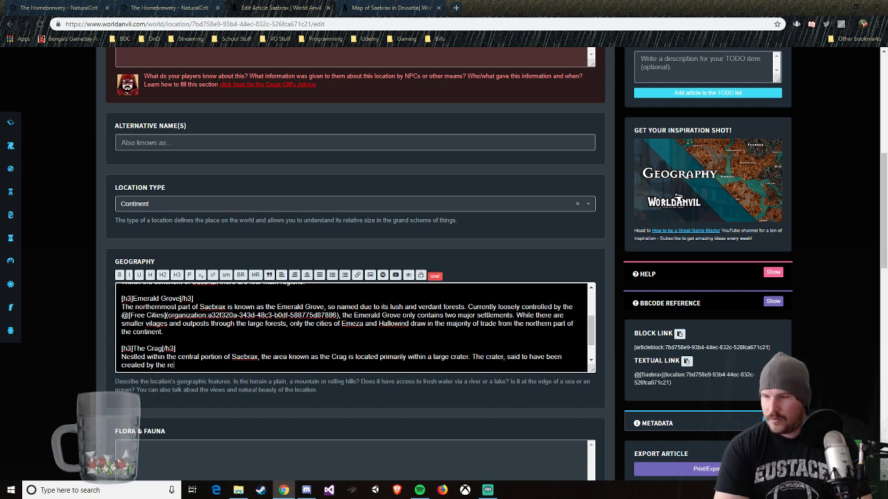
text(em)
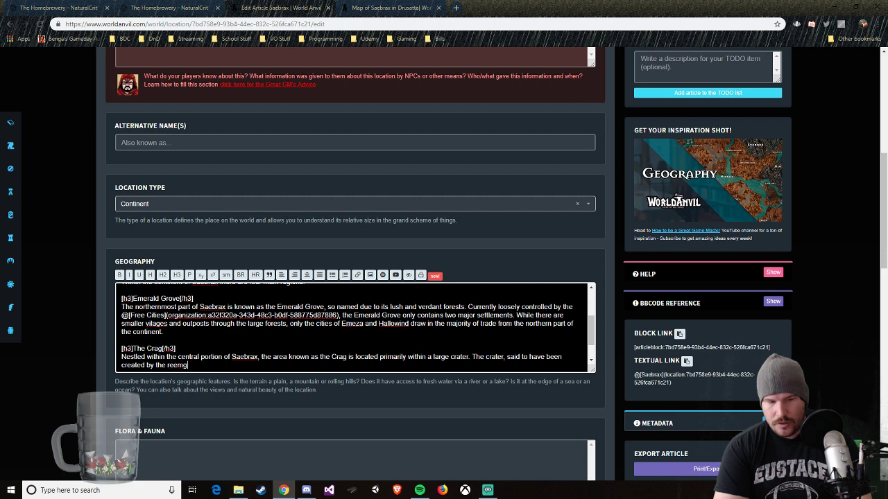
text(rgence)
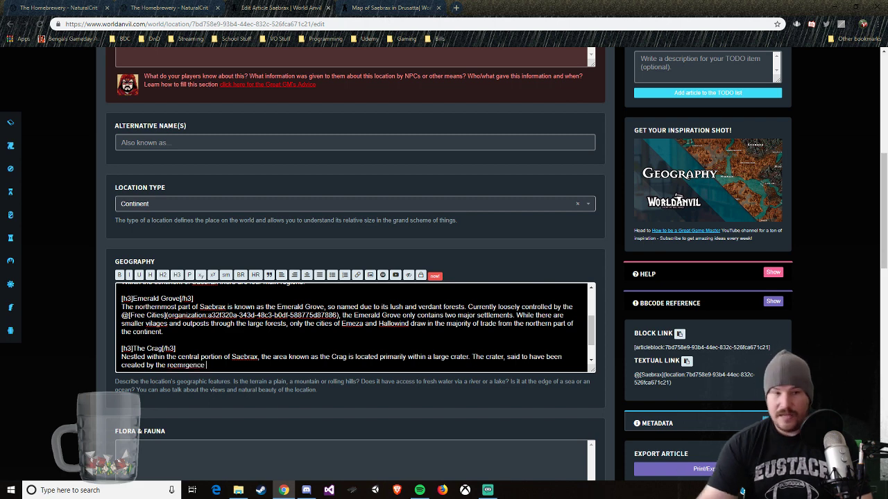
Step: Add "The crater, said to have been created by the reemergence" to the Crag paragraph, correcting the spelling of "reemergence"
right_click(191, 368)
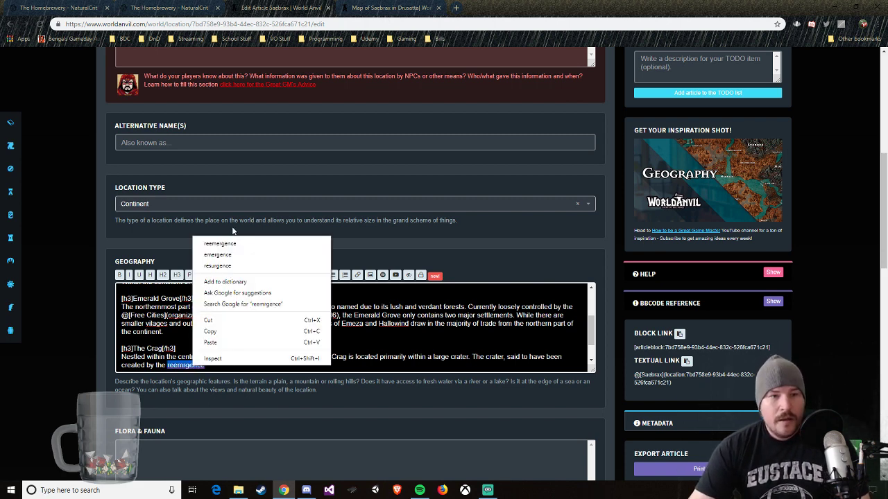
click(236, 240)
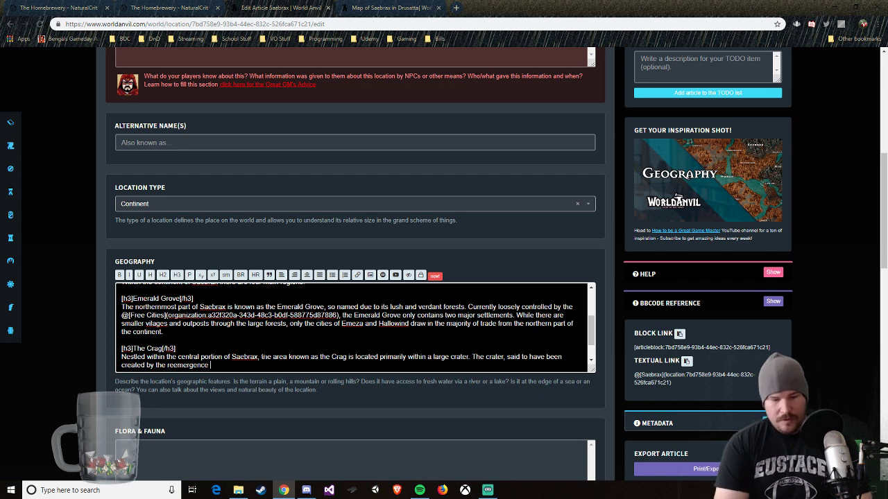
Step: Continue the Crag sentence with "of", followed by a mention link to the Sintar person article
text(of @sint)
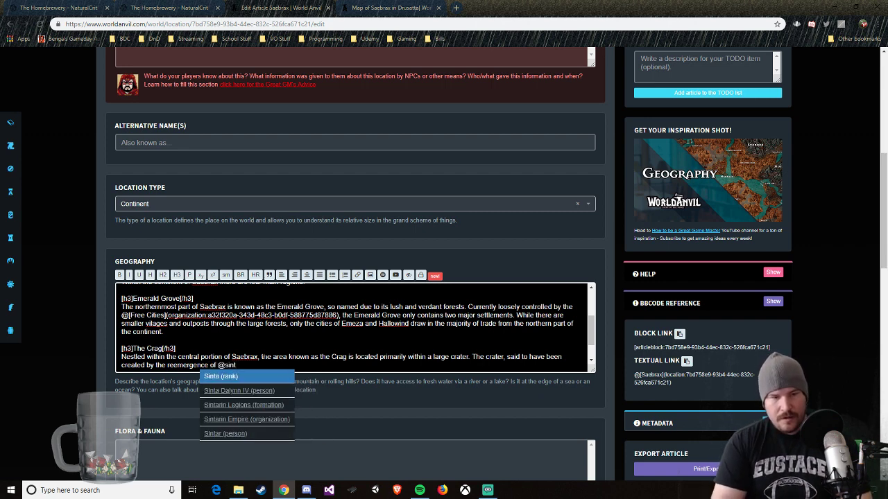
key(Down)
key(Down)
key(Down)
key(Down)
key(Return)
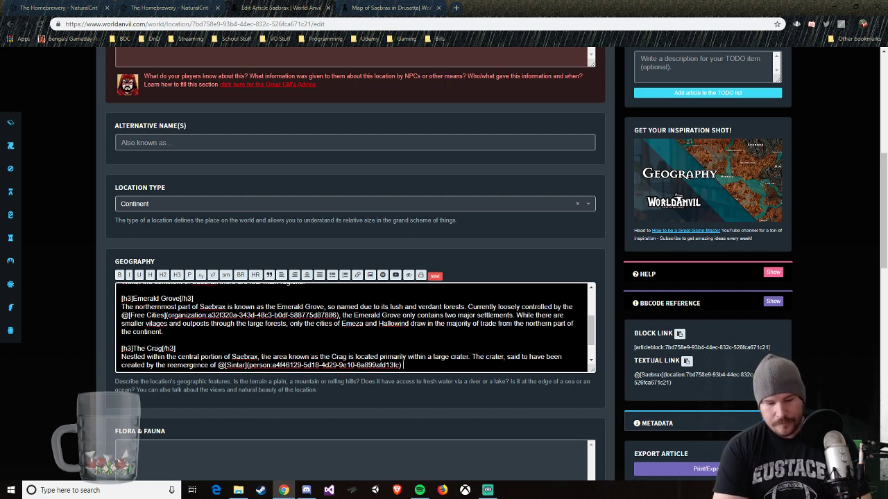
Step: Continue the crater sentence with "is massive in scale and even houses the major capital of", followed by a mention link to the Vesuna settlement article
text(is m)
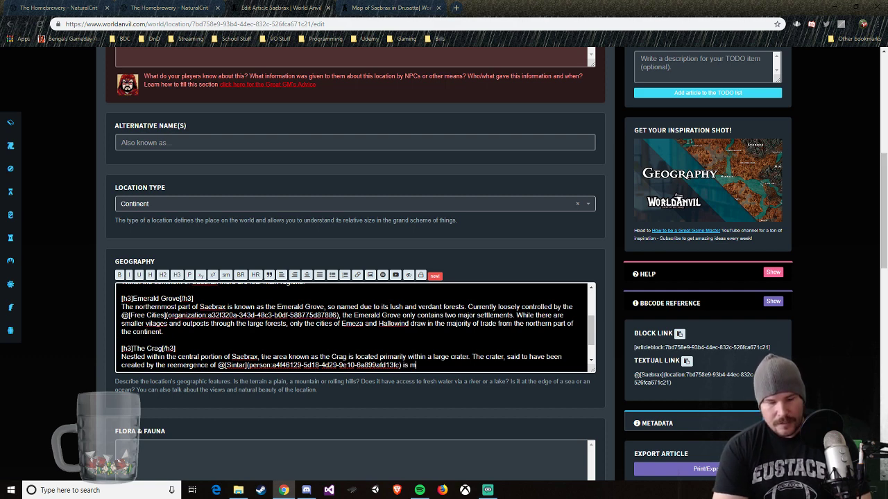
text(assive in scale and)
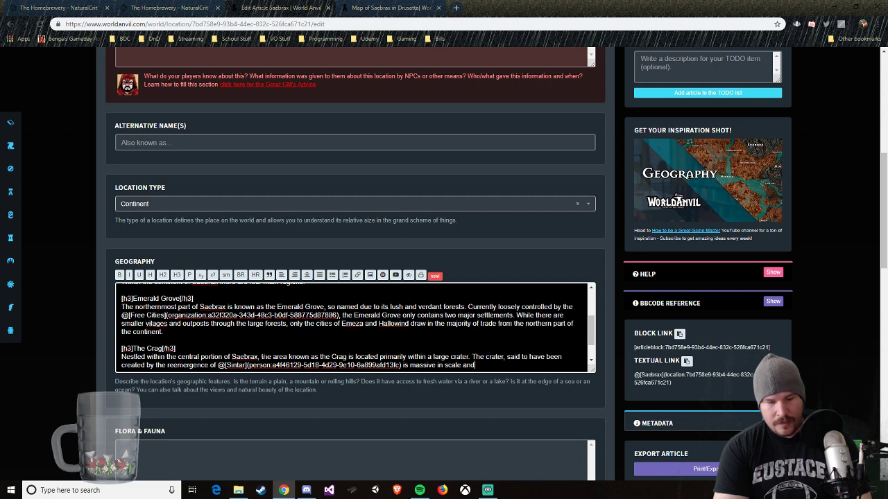
text( even houses the m)
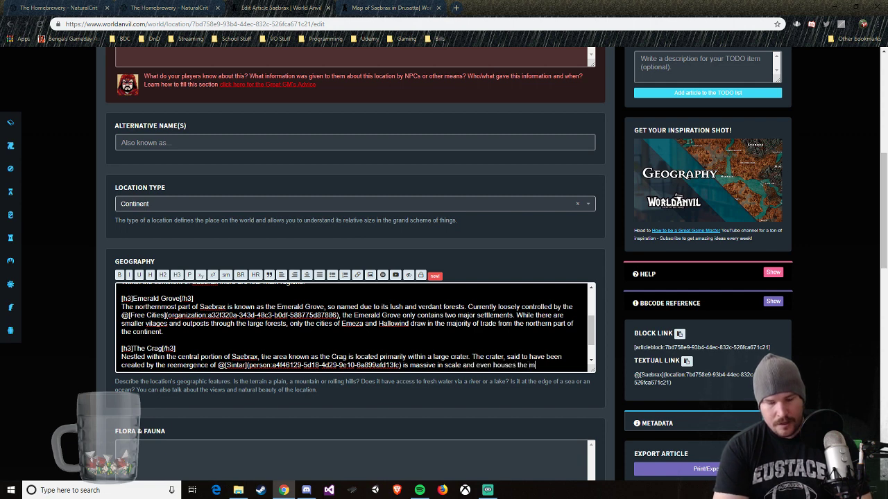
text(ajor capital )
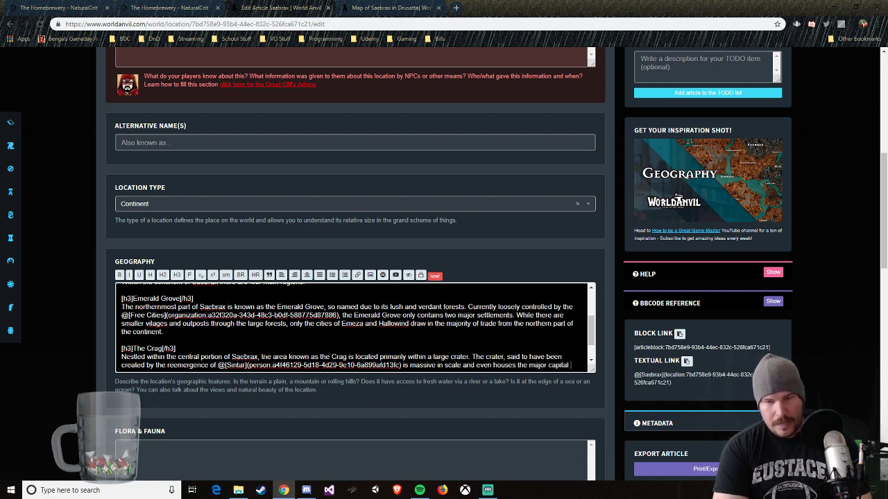
text(of @vesun)
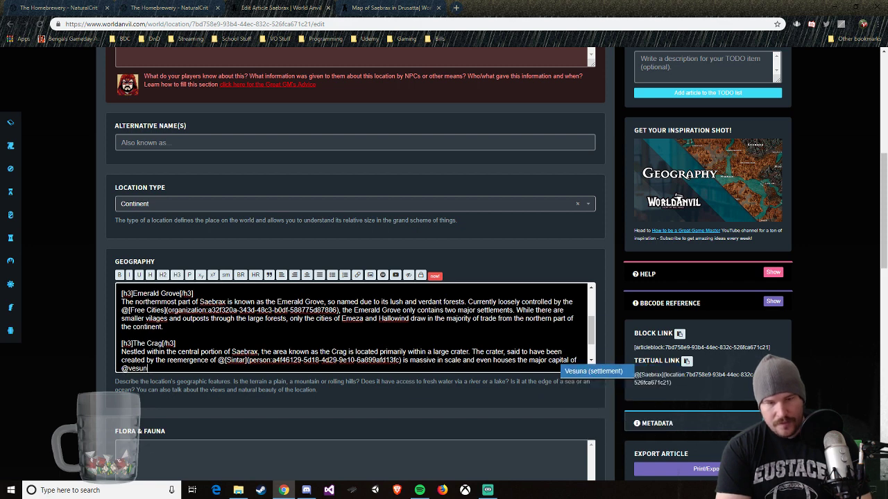
key(Return)
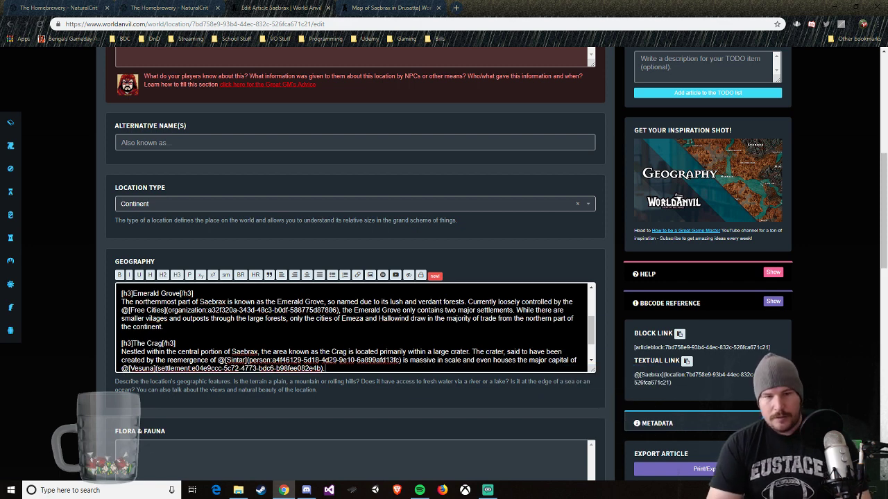
Step: End the sentence and add "This area is primarily under the control of the", followed by a mention link to the Sintarin Empire organization
text(. This)
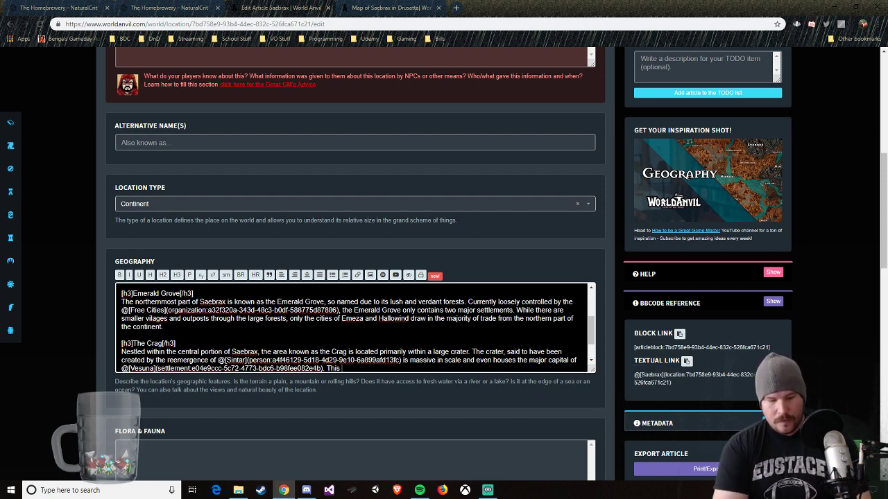
text( area is prima)
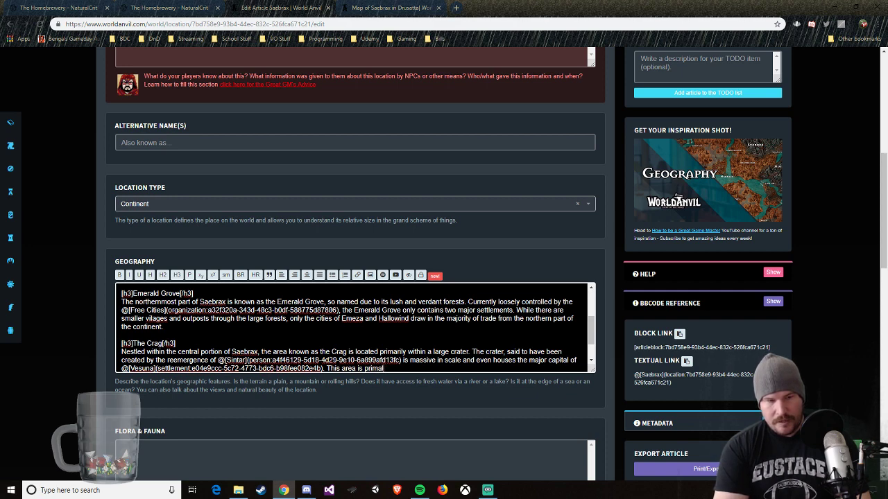
text(rily un)
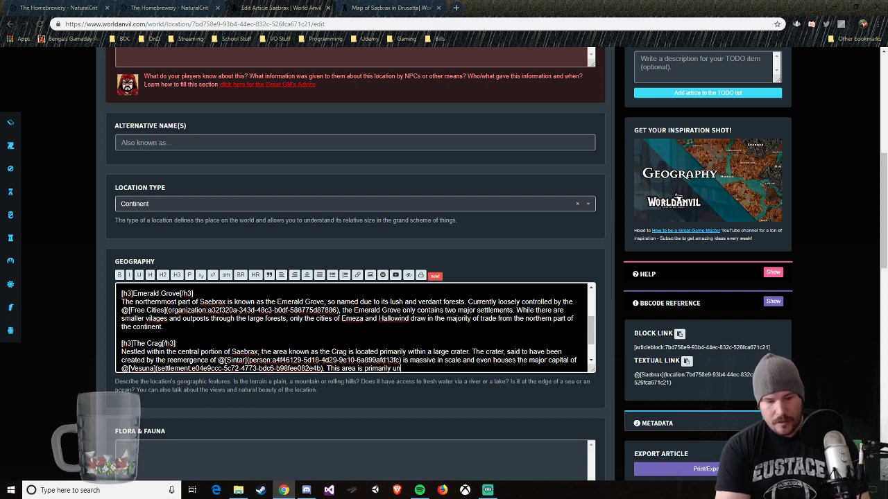
text(der the control of the @sintar)
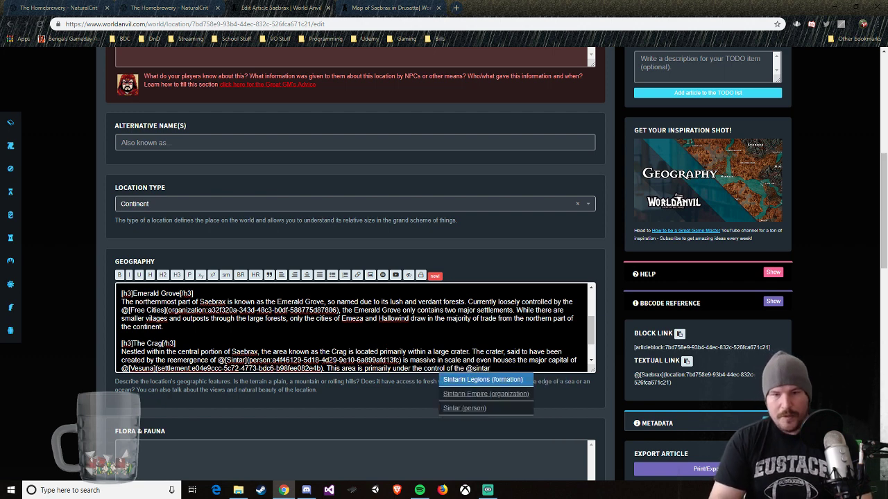
key(Down)
key(Return)
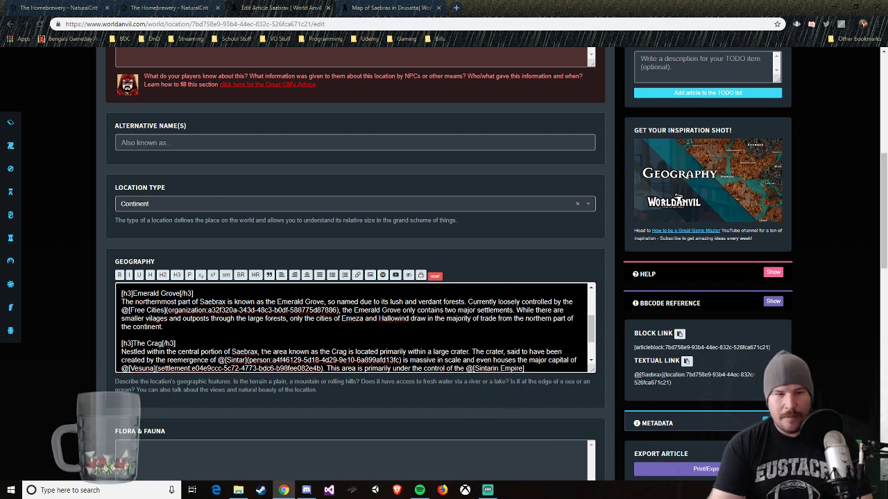
Step: Continue the sentence after the Sintarin Empire mention with "and acts as its most"
scroll(355, 328, down, 1)
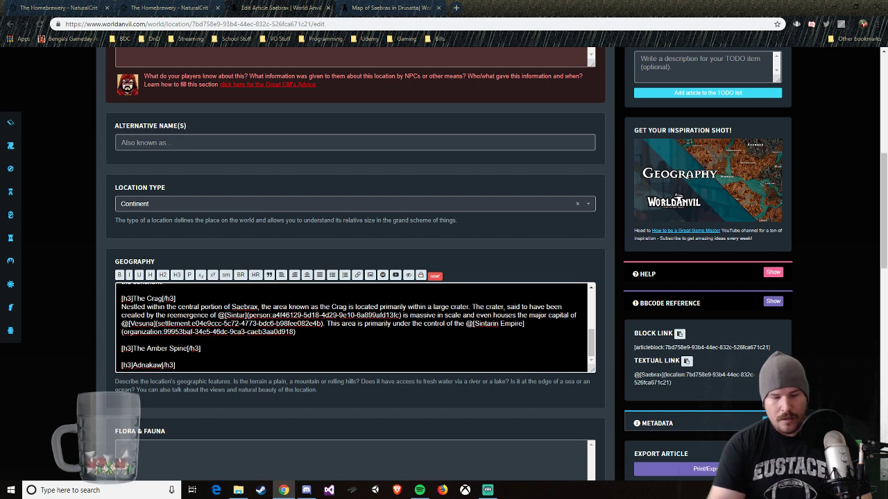
text(and acts )
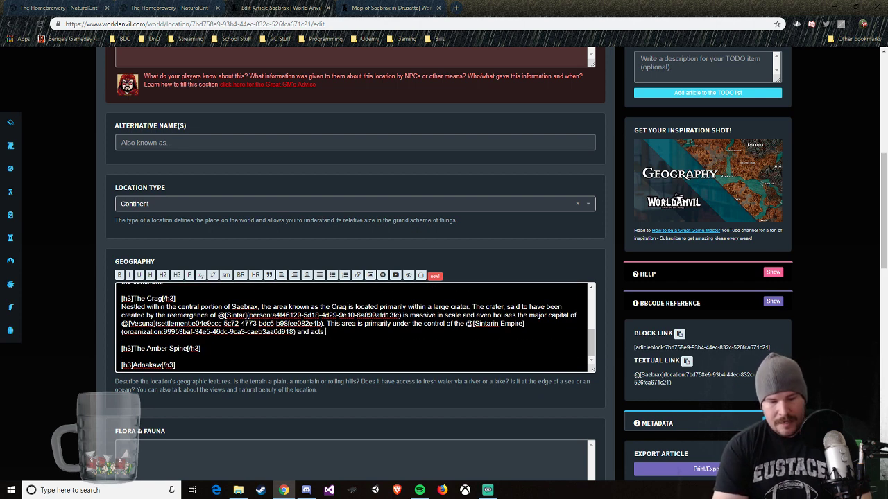
text(as its more)
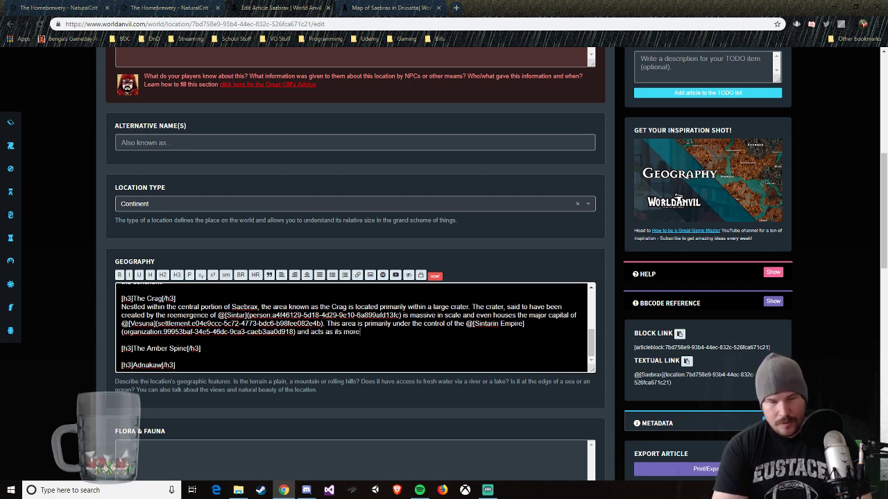
text(st central recruiting area.)
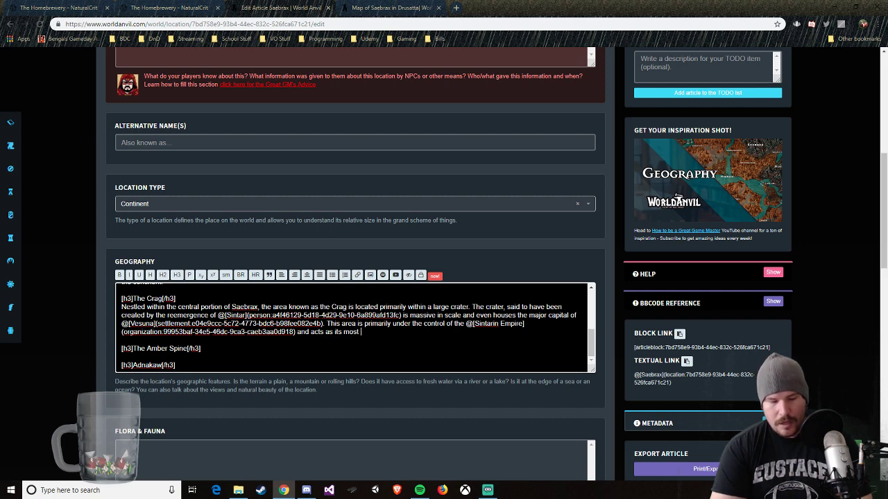
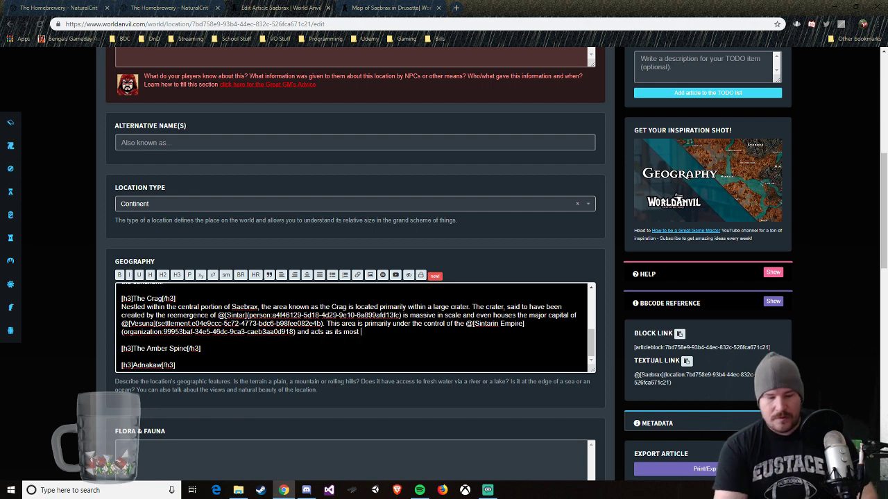
Step: Finish the last sentence of The Crag paragraph with "central recruiting area."
text(central)
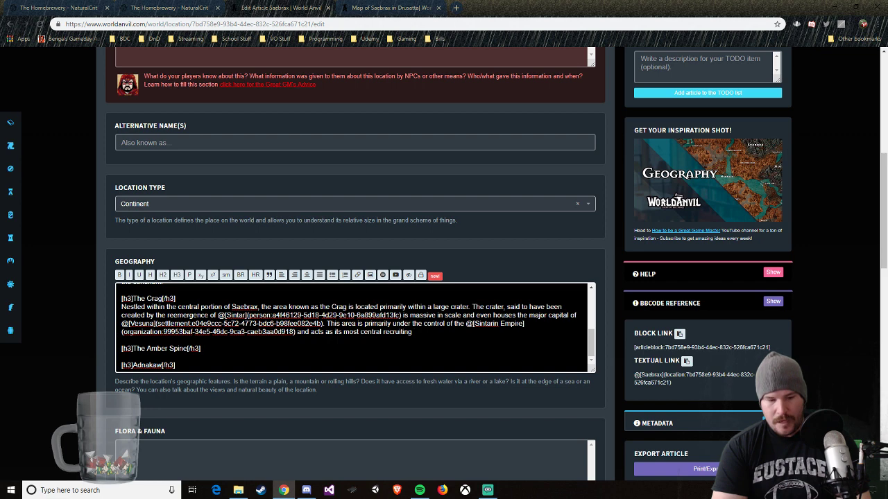
text(recruiting area.)
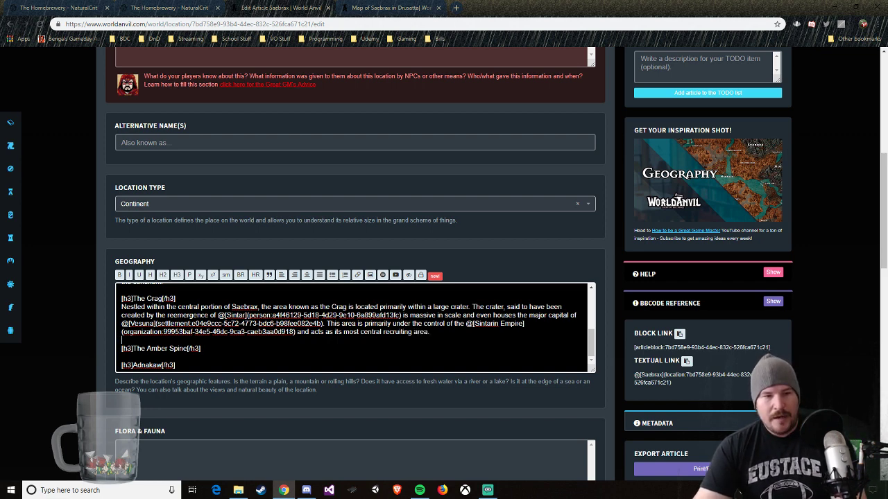
Step: Under The Amber Spine heading, write "On the southern half of the island continent, is a massive mountain range known as the Amber Spine."
key(Return)
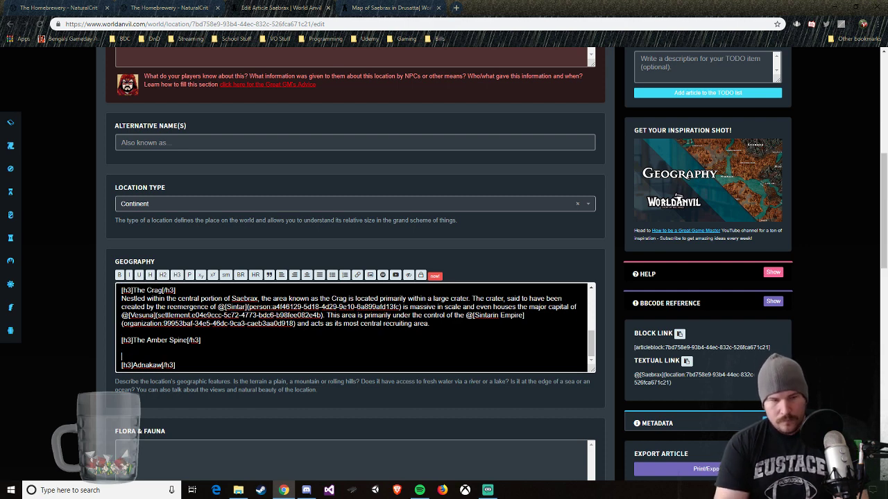
text(On the southe)
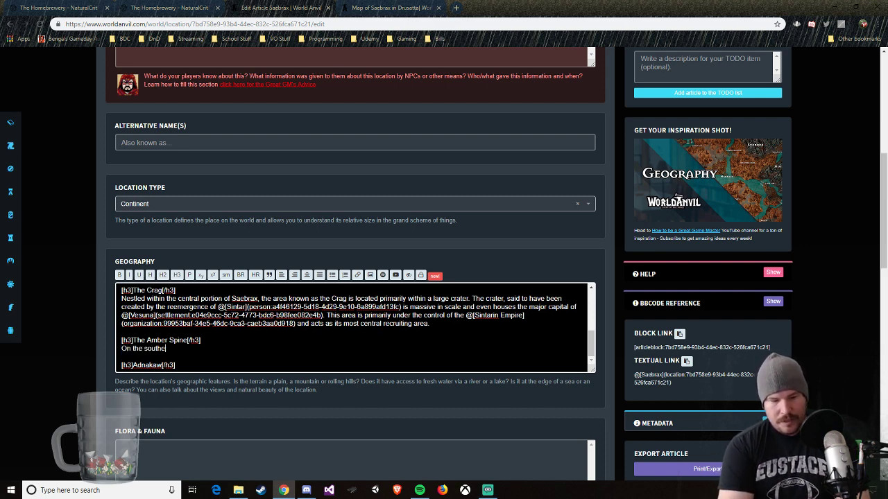
text(rn half of the)
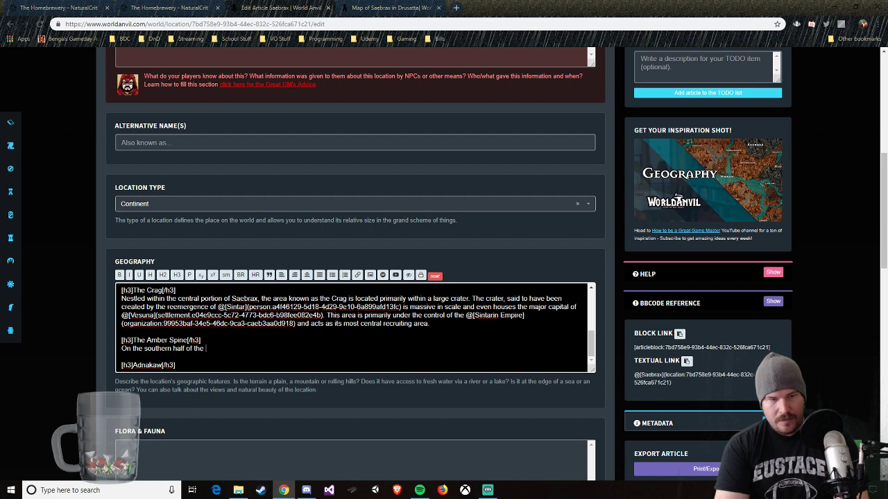
text( island contient,)
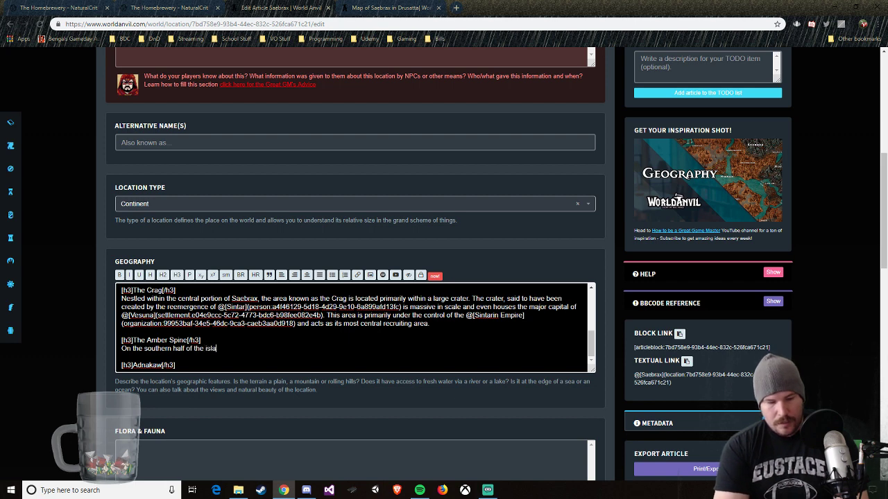
key(BackSpace)
key(BackSpace)
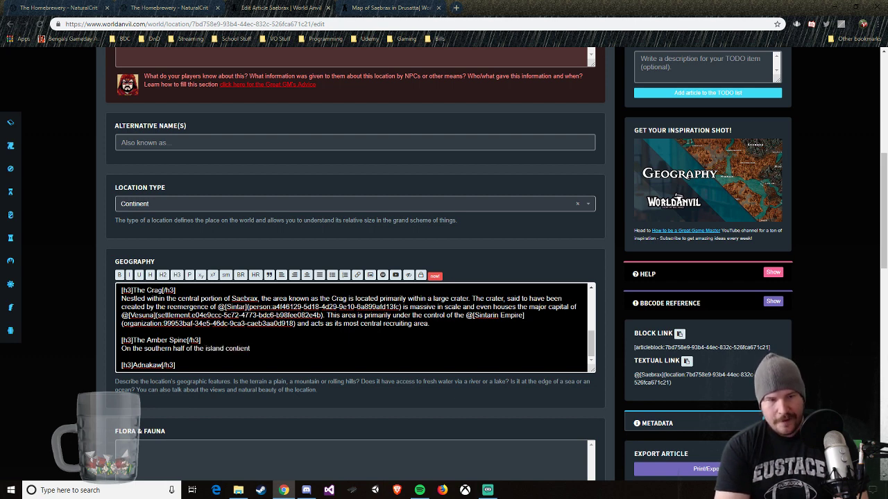
text(nent)
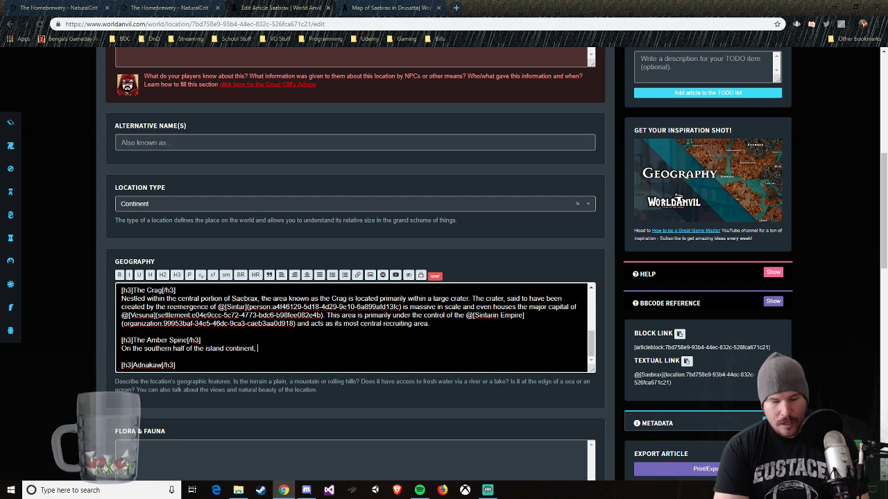
text(, is a massive )
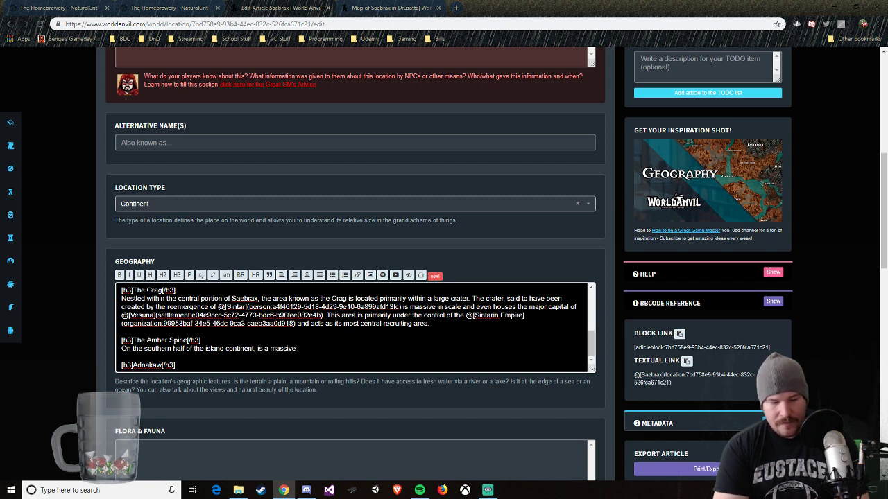
text(mountain range)
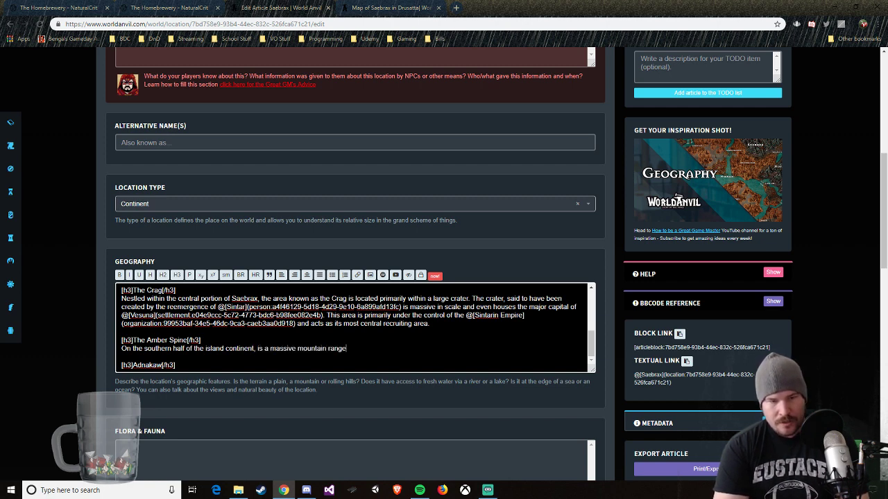
text( known as the A)
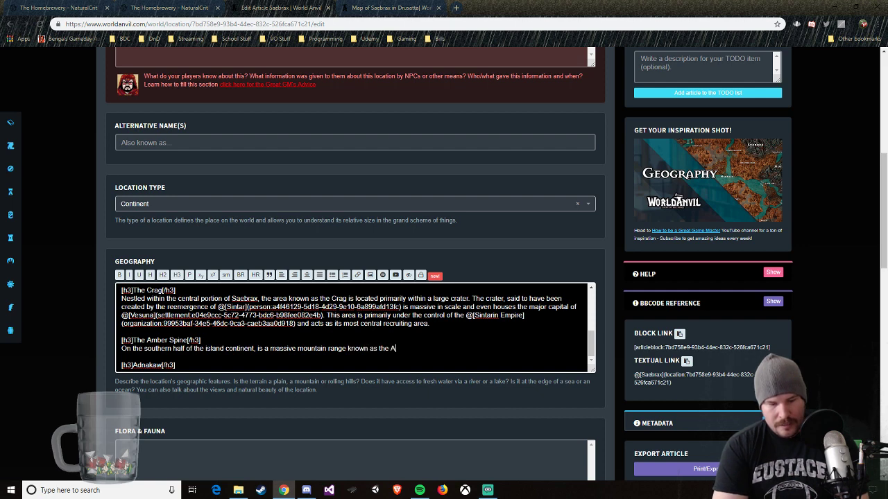
text(mber Spine. )
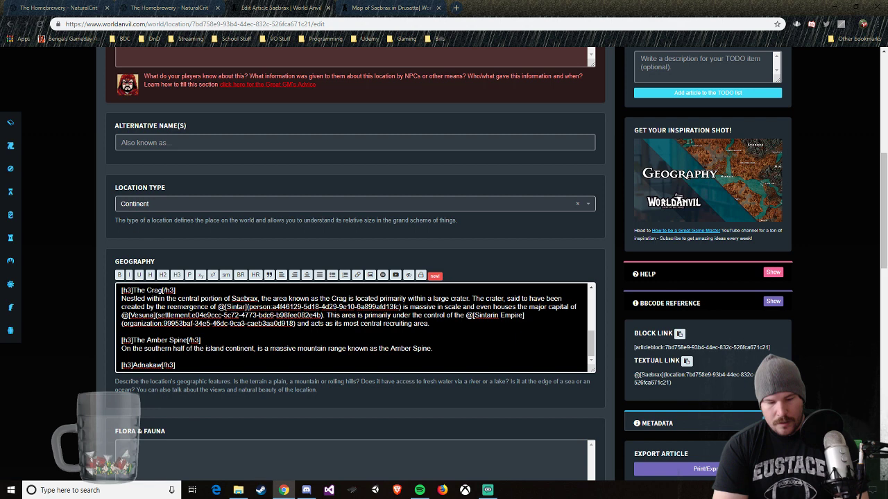
text(As the primary loc)
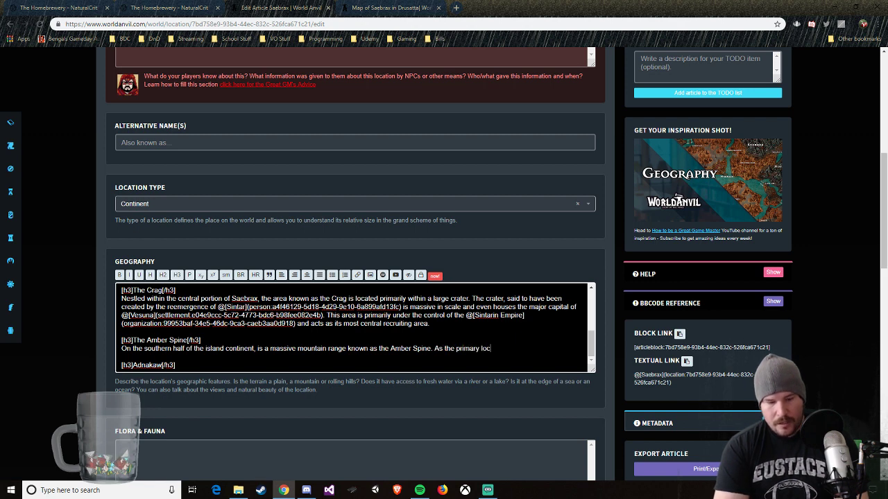
text(ation of the mini)
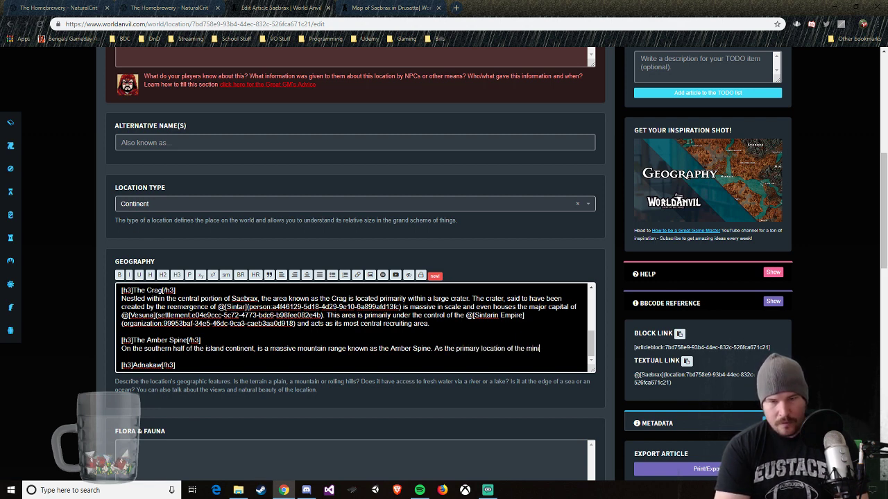
text(eral @Amber)
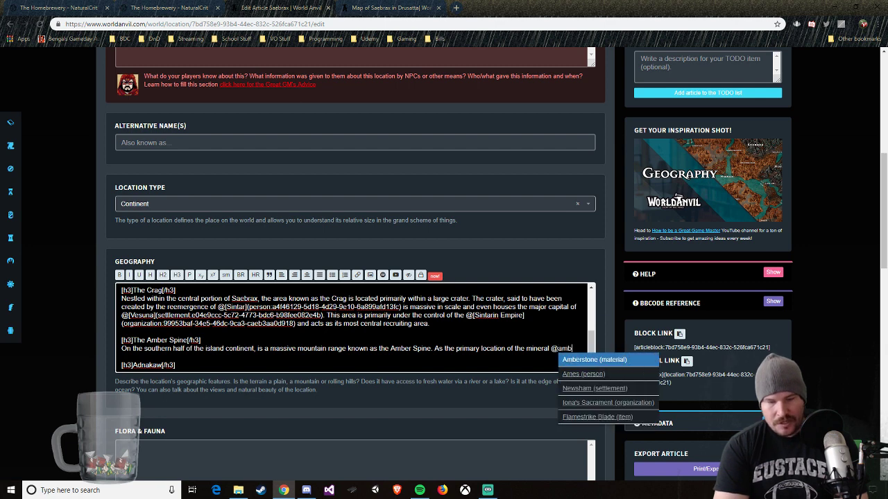
Step: Start the next Amber Spine sentence with "As the primary location of the mineral", followed by a mention link to the Amberstone material article
key(Return)
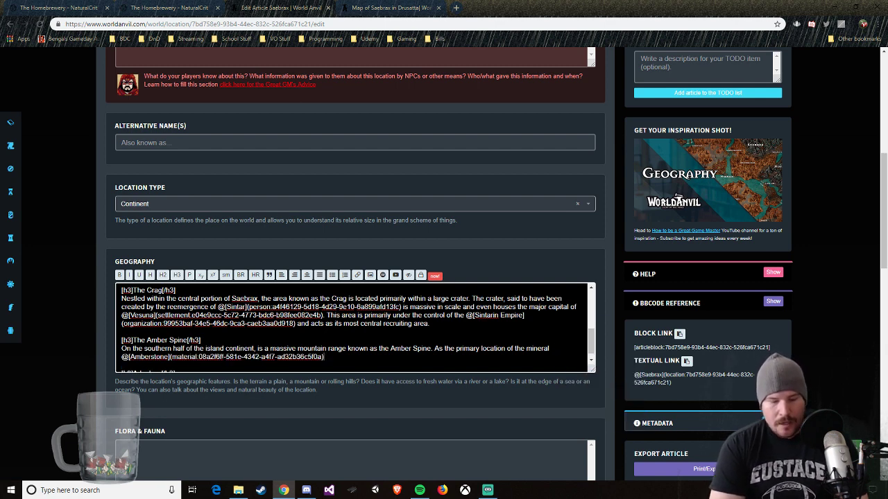
Step: Continue the sentence after the Amberstone mention with ", the Spine is always under contention by outside forces"
text(, the)
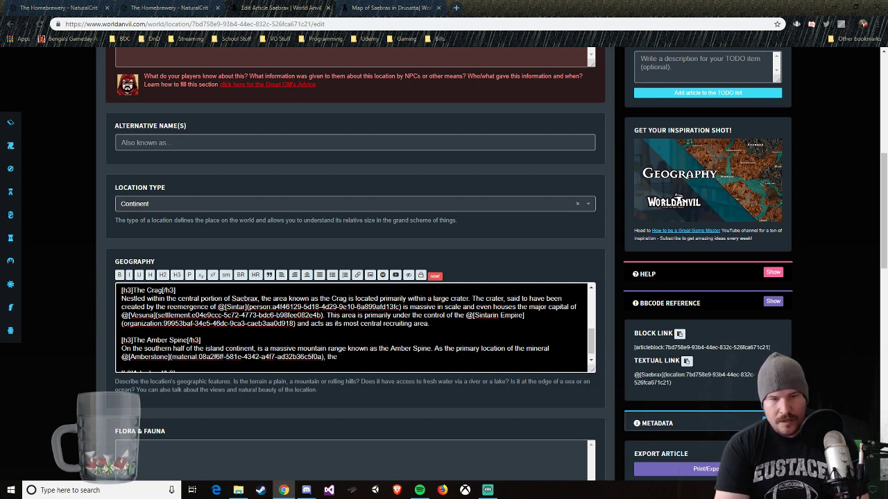
text( Spine is)
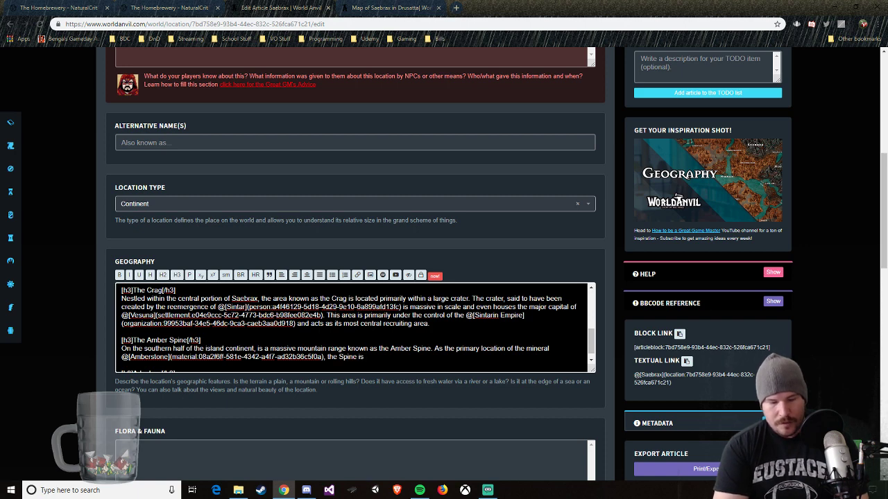
text( alwa)
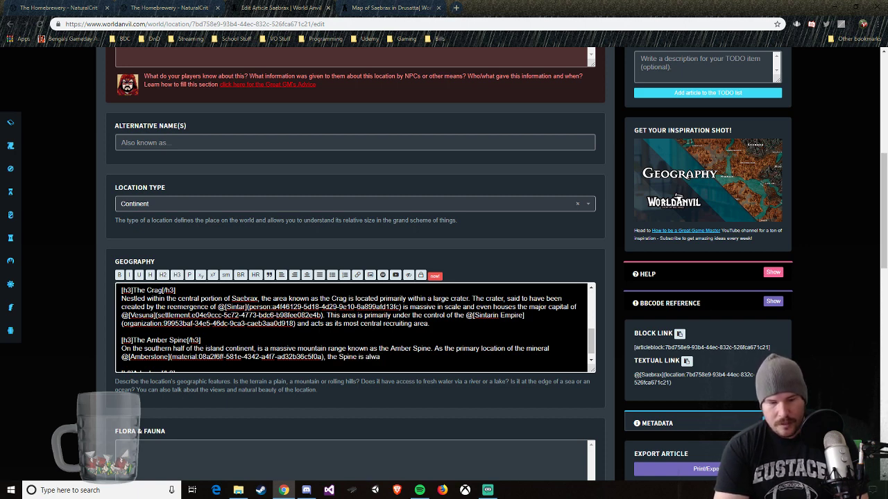
text(ys under contentio)
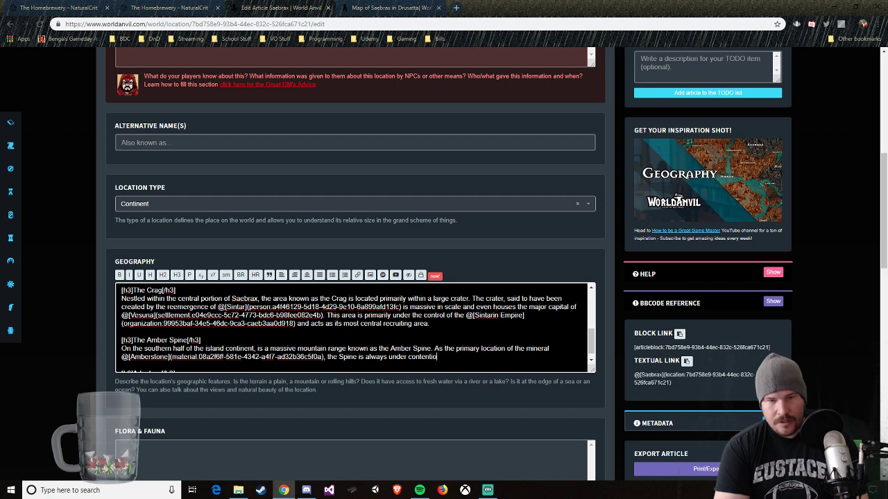
text(n by outsi)
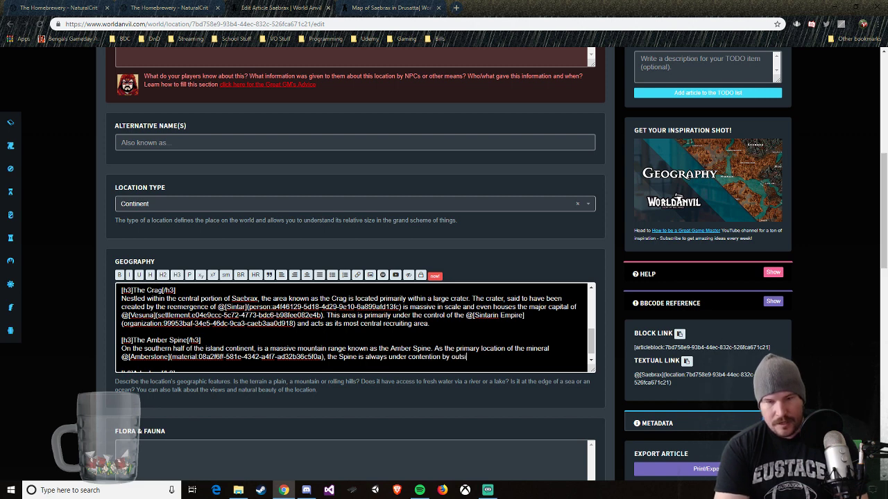
text(de forcec)
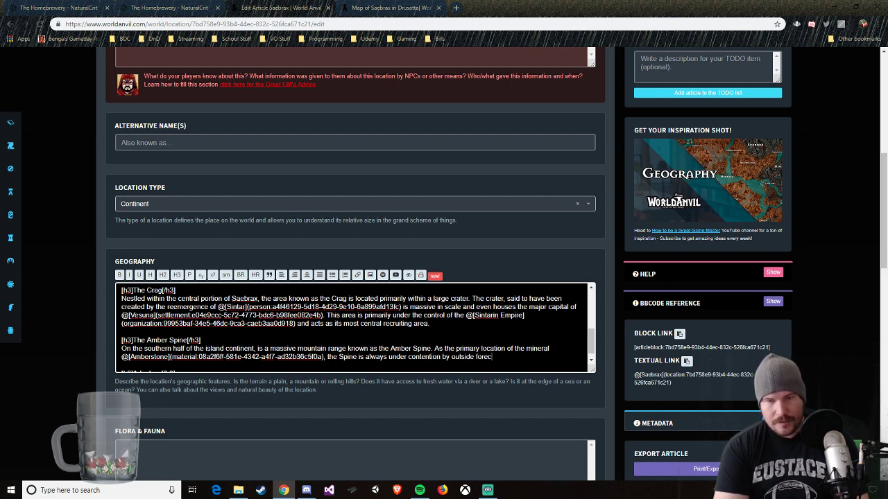
key(BackSpace)
text(s. While)
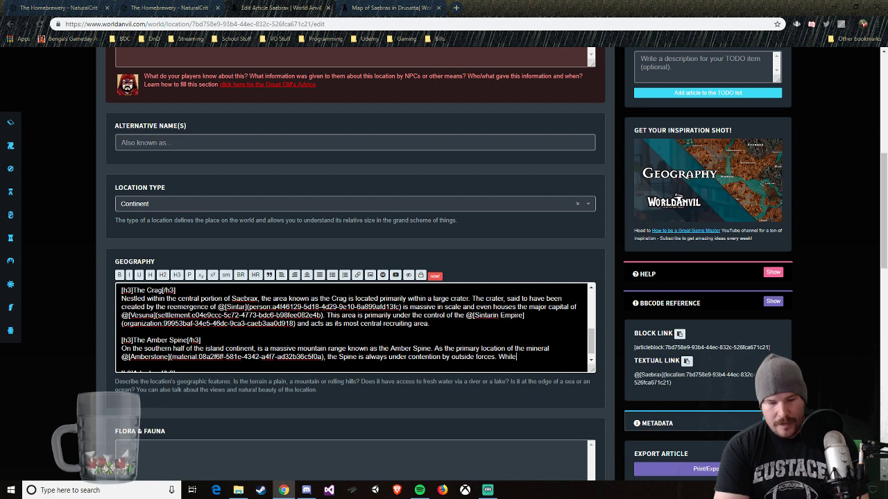
text( in the current)
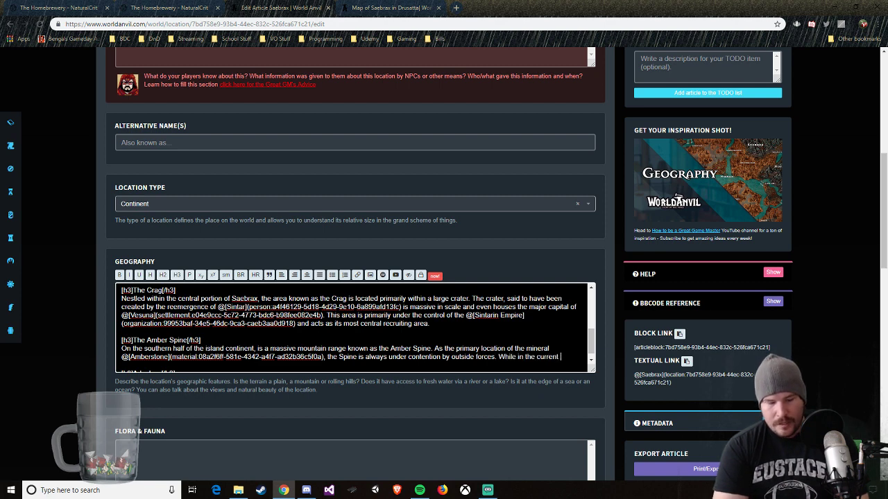
text( time, it)
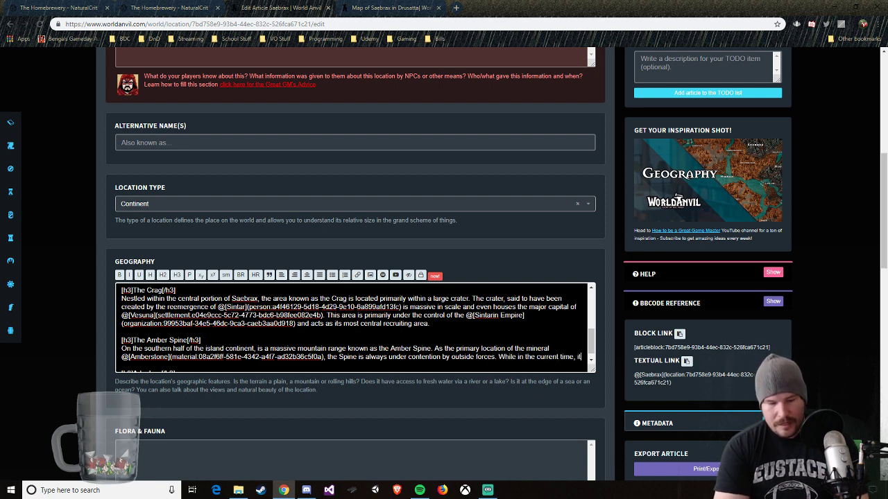
text( is still under thje control of the)
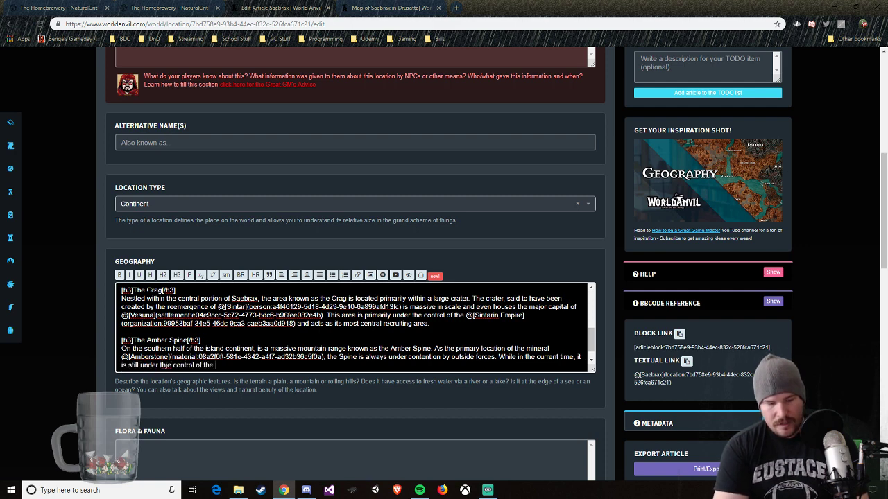
text( Sintarin Empire)
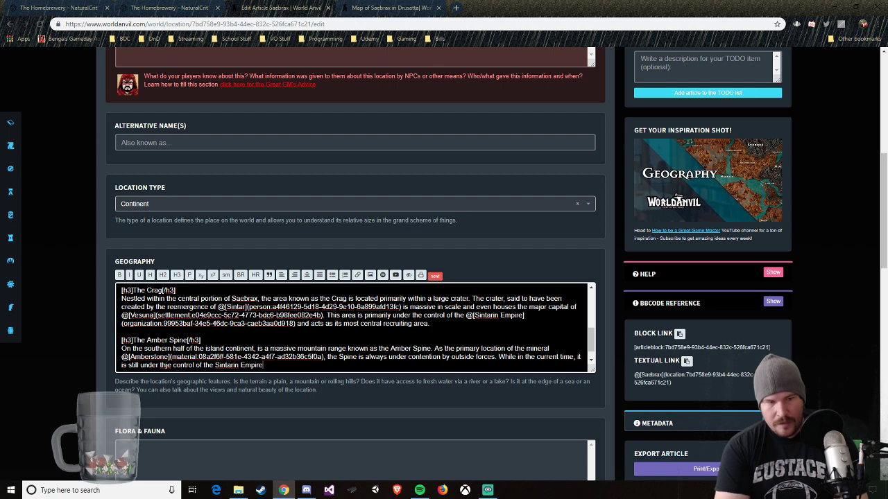
text(, there are )
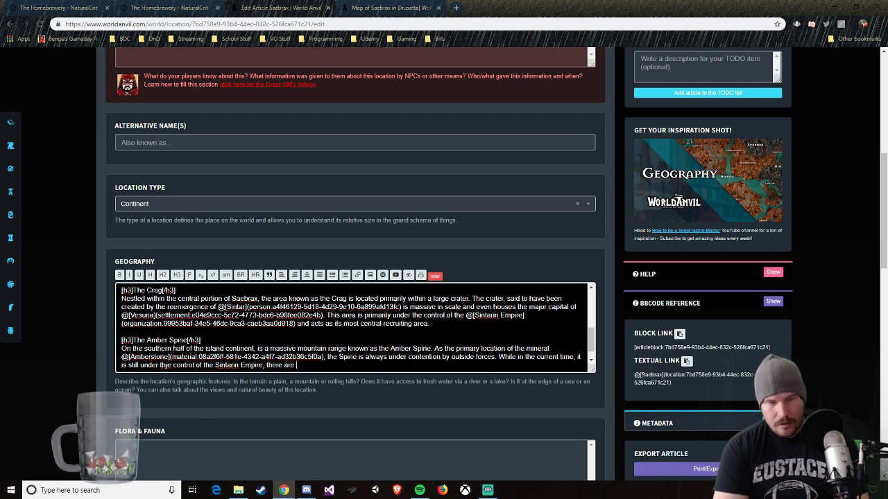
text(many traders and co)
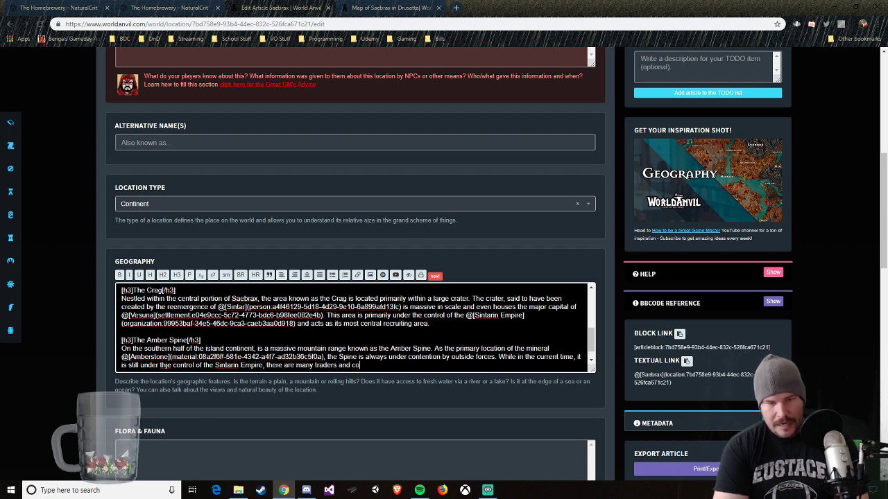
text(mparnies from)
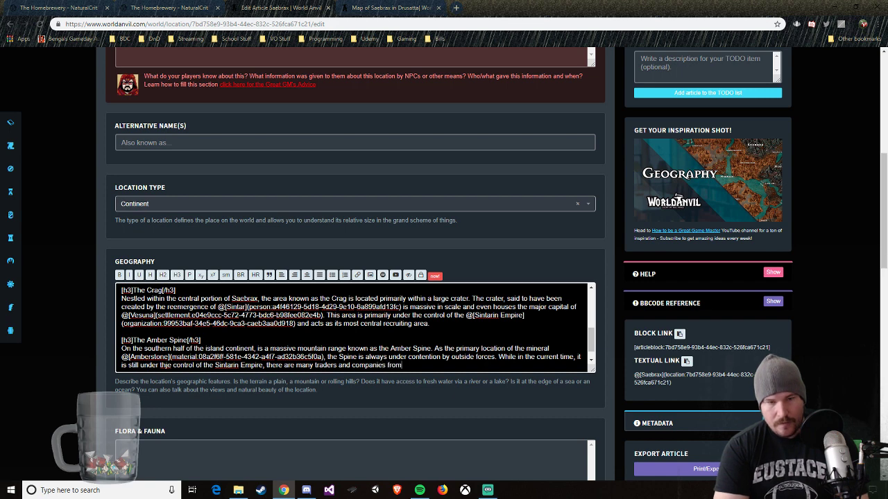
text( all over the w)
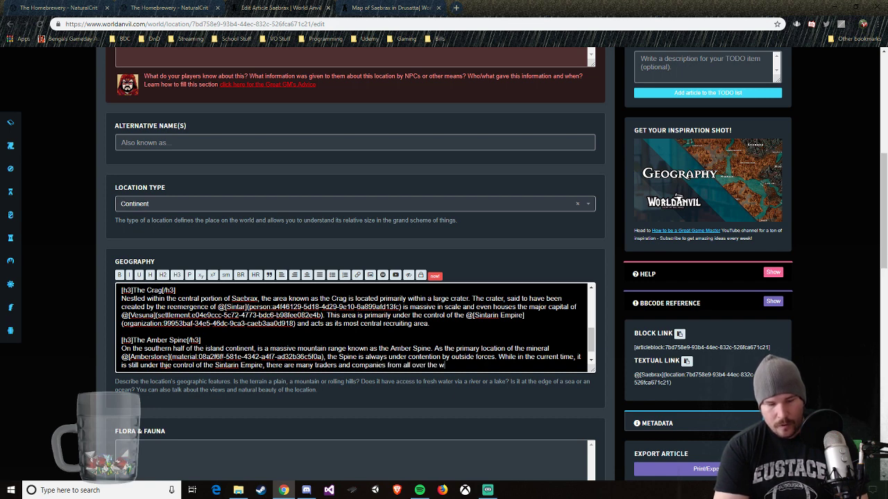
text(orld)
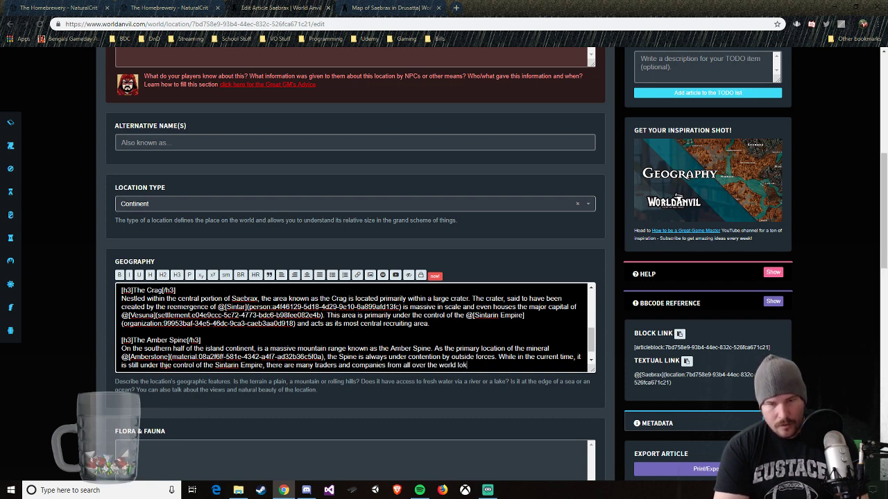
text( looking to se)
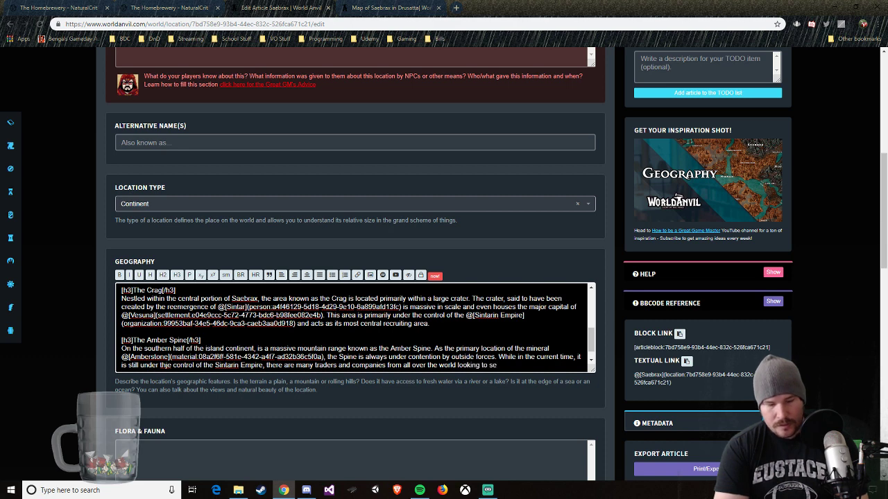
key(BackSpace)
key(BackSpace)
text(claim a foothol)
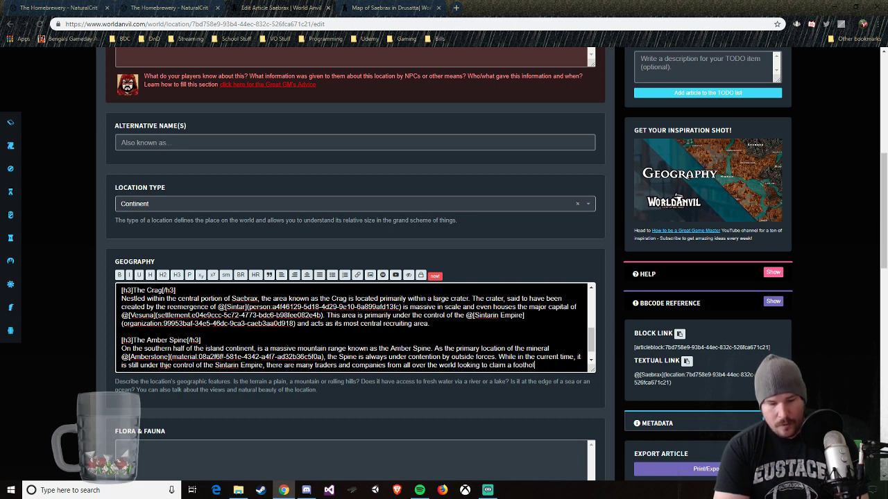
text(d in the reso)
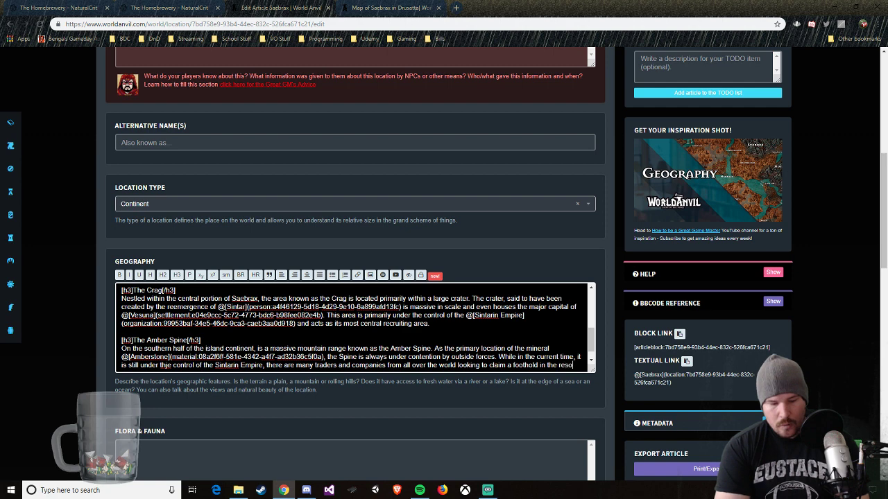
text(urce rich )
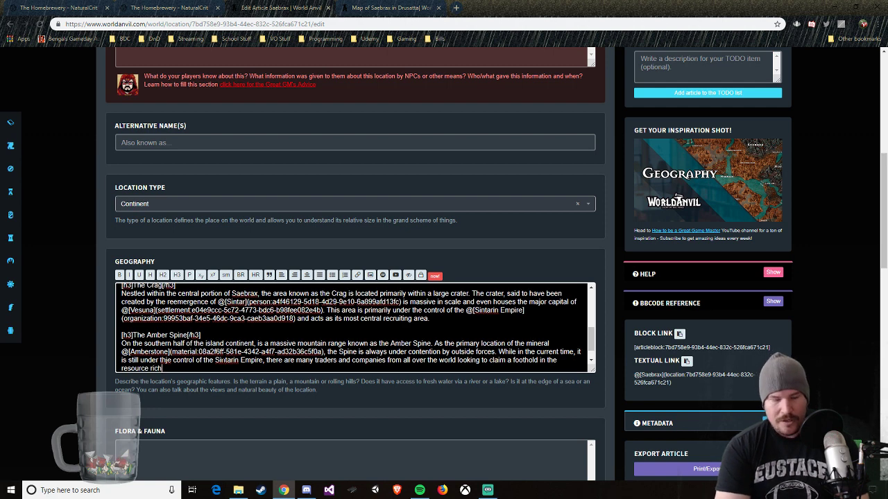
text(area.)
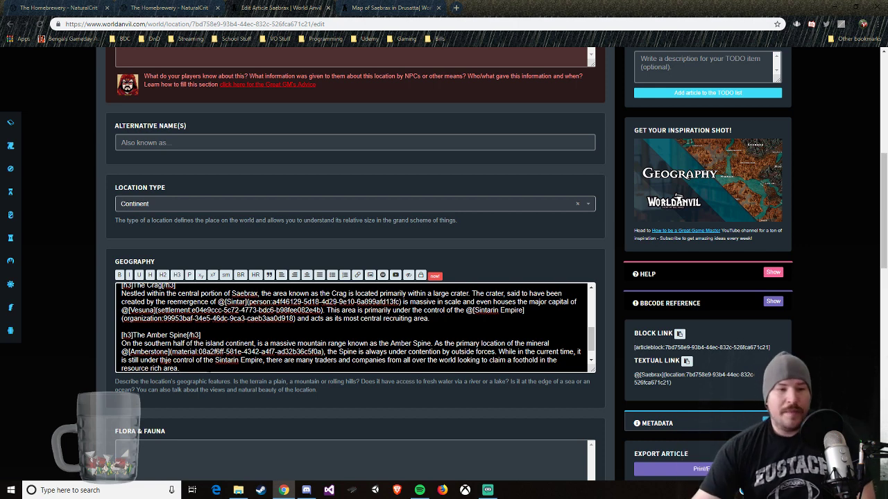
Step: Finish the Amber Spine sentence with "looking to claim a foothold in the resource rich area." and correct the typo "thje" to "the"
click(167, 360)
key(BackSpace)
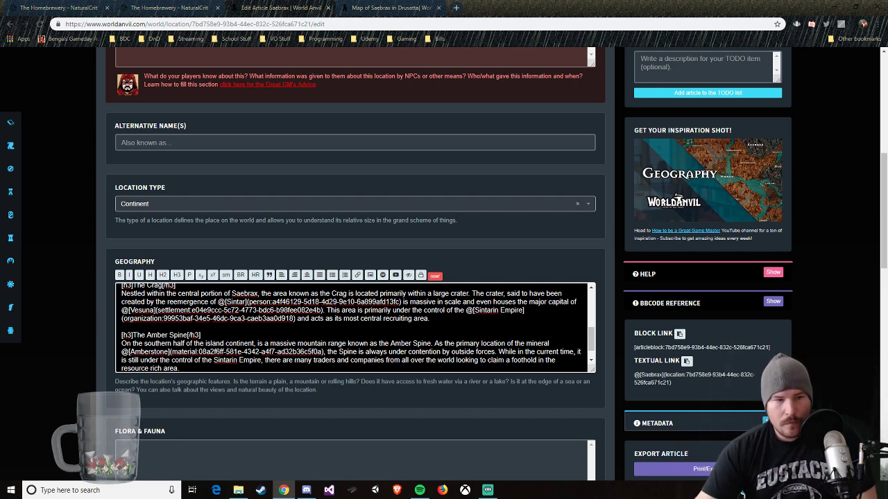
scroll(693, 208, up, 4)
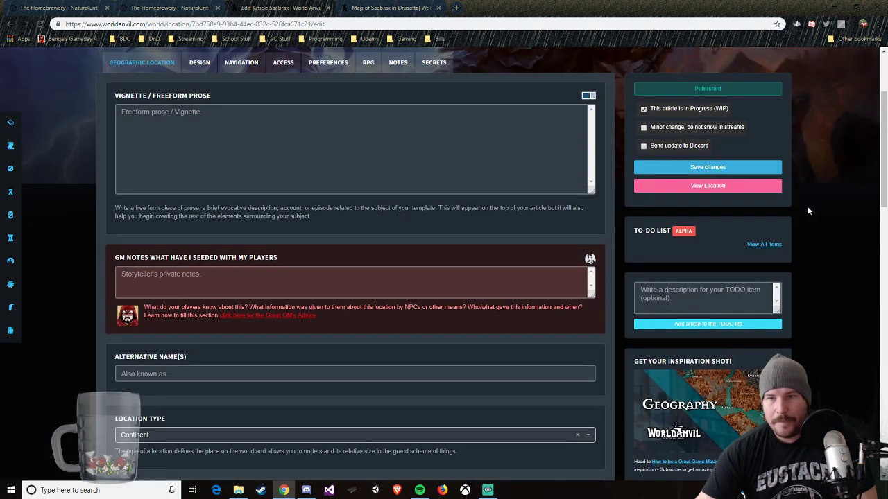
scroll(808, 211, down, 3)
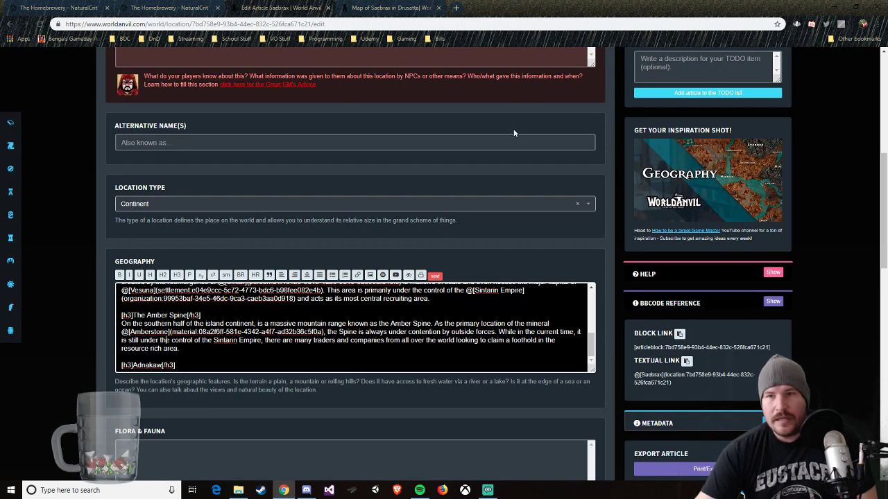
scroll(523, 158, up, 5)
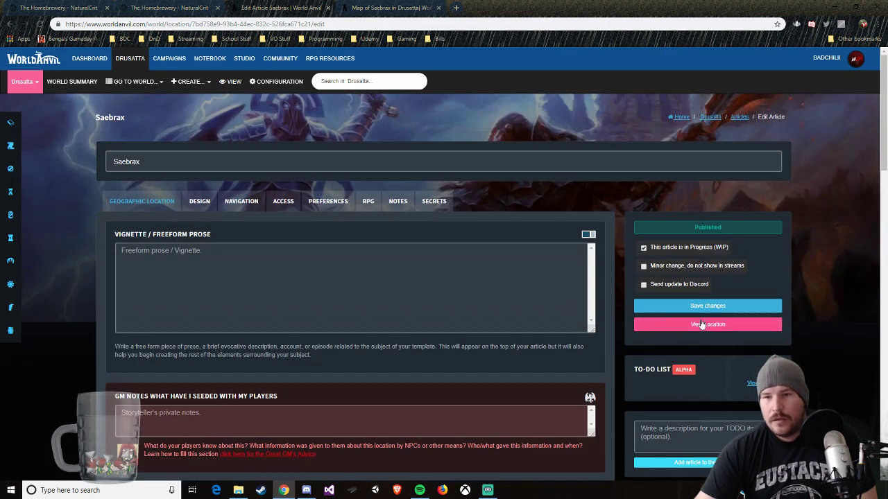
right_click(118, 61)
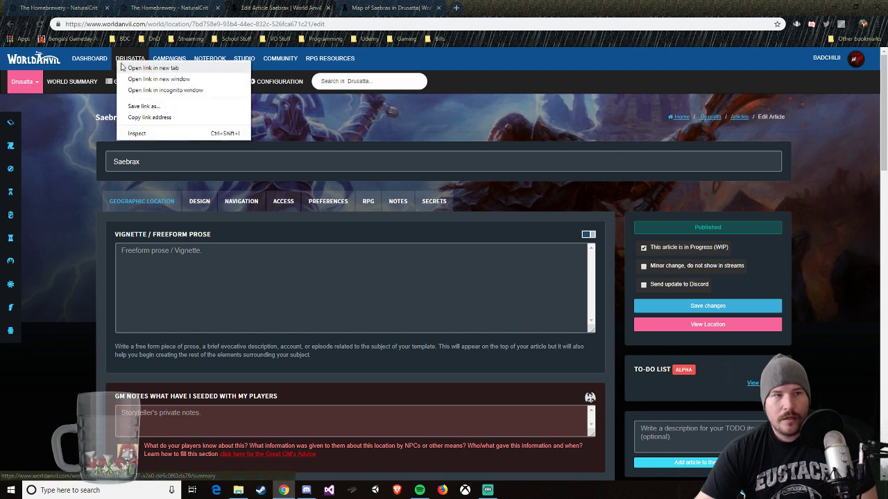
click(125, 67)
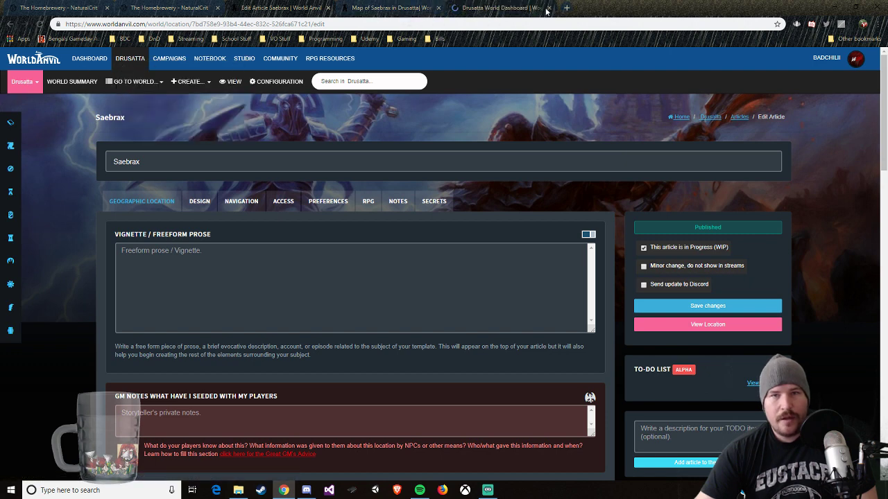
click(549, 10)
Step: Go from the open Saebrax map to the Drusatta homepage and open the Amberstone article listed under Materials and Resources
click(392, 8)
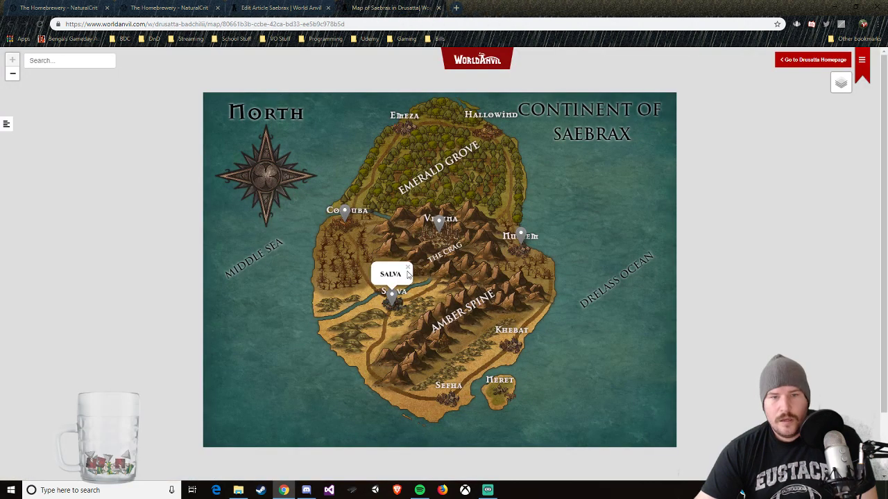
scroll(408, 270, down, 2)
scroll(407, 270, up, 2)
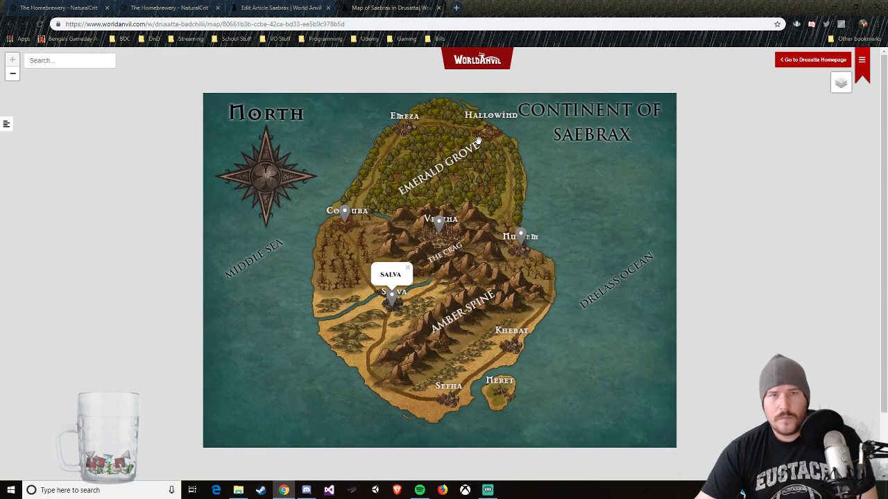
click(810, 60)
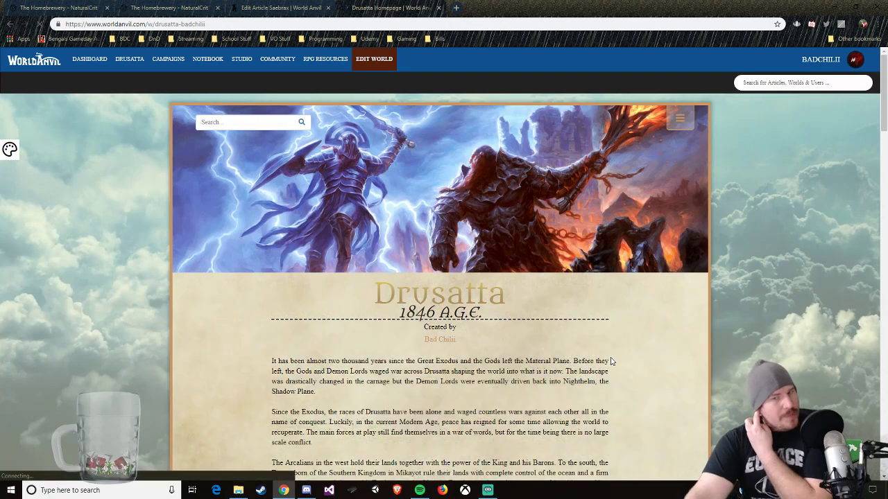
scroll(499, 408, down, 10)
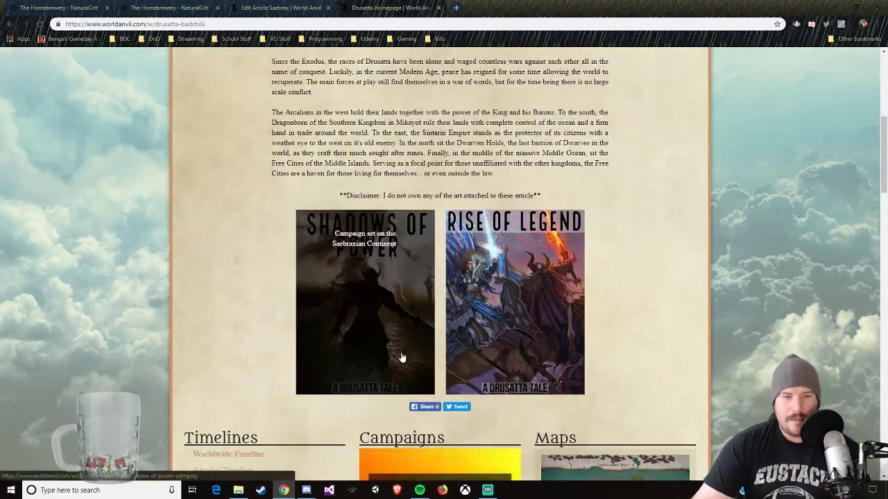
scroll(308, 388, down, 7)
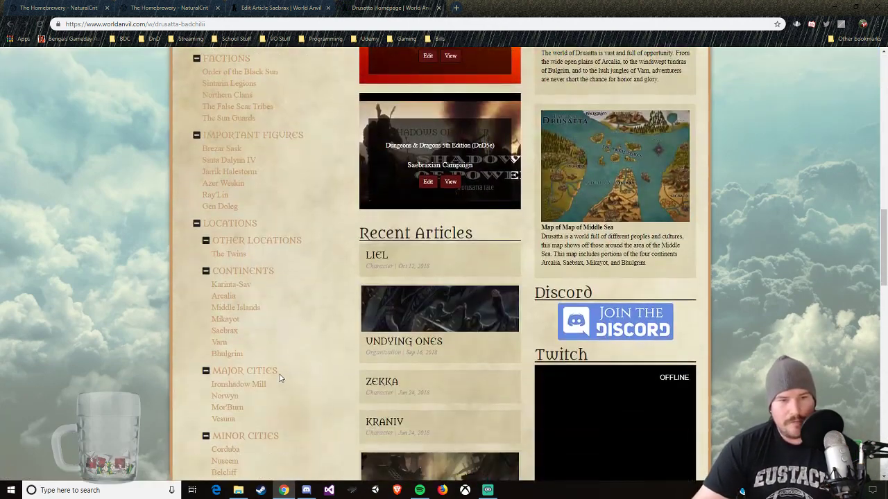
scroll(280, 378, down, 10)
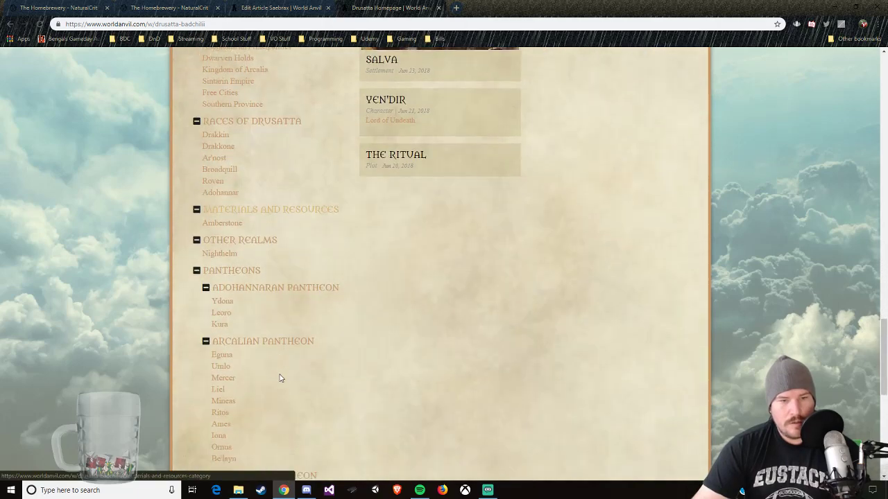
scroll(280, 376, down, 2)
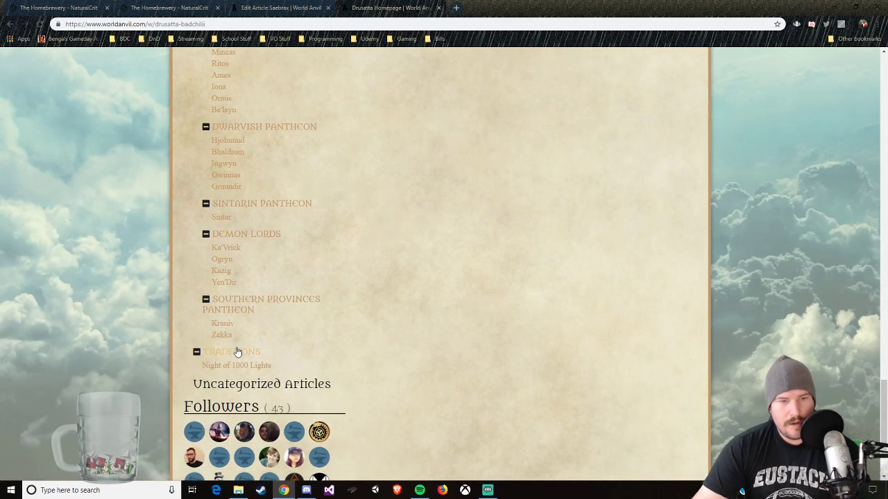
scroll(280, 358, up, 4)
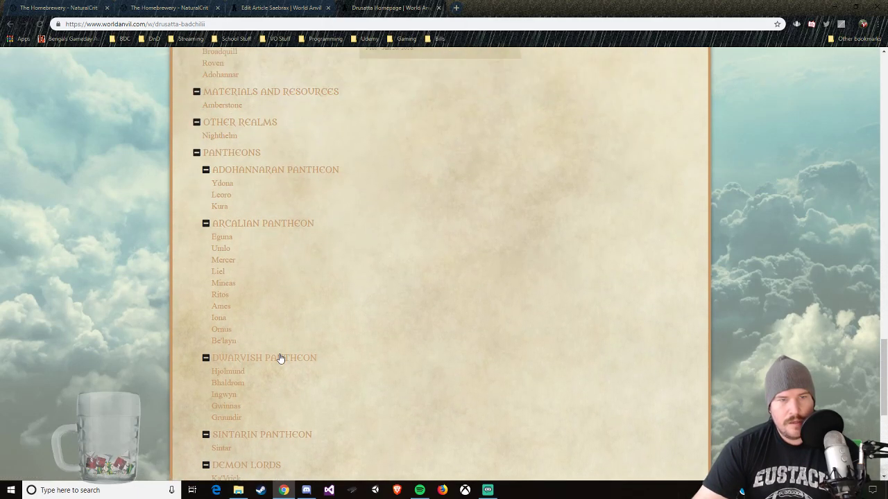
scroll(280, 358, up, 1)
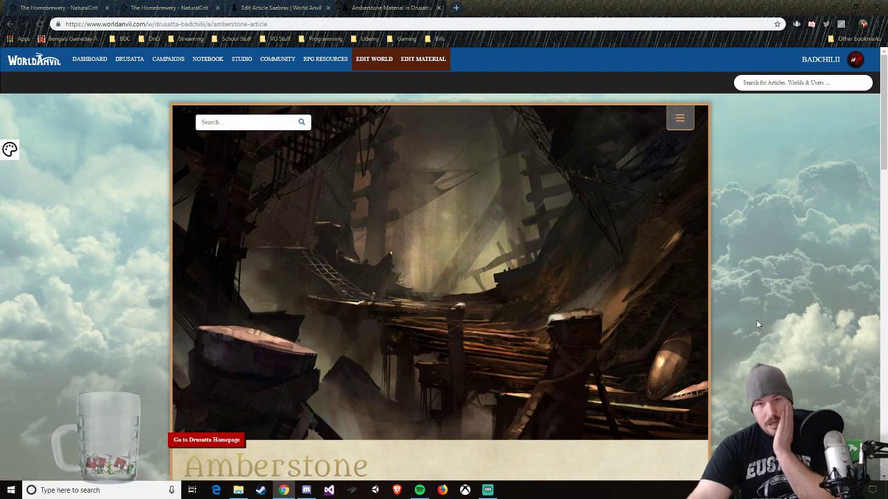
Step: Read the published Amberstone article, covering its properties, history, discovery, everyday use and refinement
scroll(753, 318, down, 1)
scroll(746, 318, down, 4)
scroll(742, 317, down, 2)
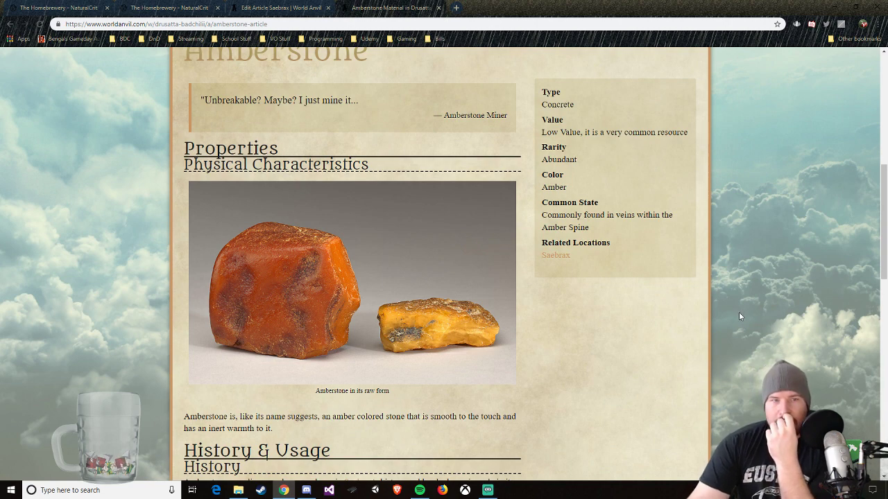
scroll(740, 316, down, 4)
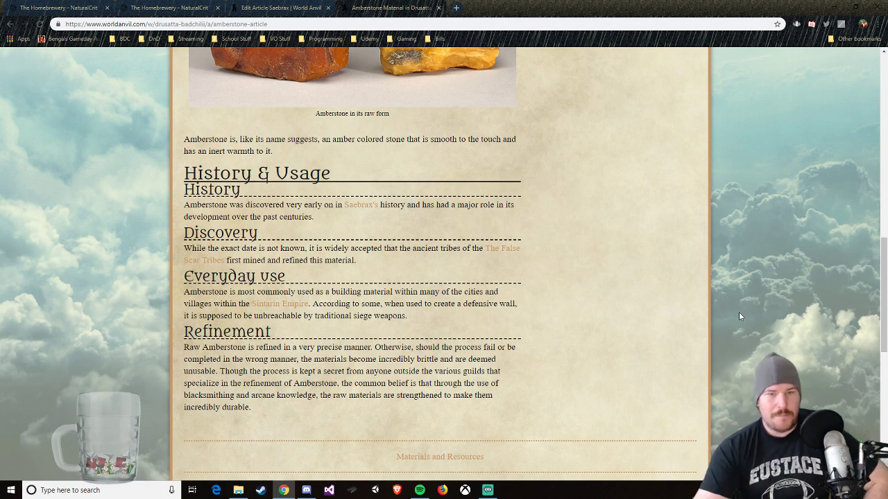
scroll(609, 140, up, 5)
scroll(609, 140, up, 5)
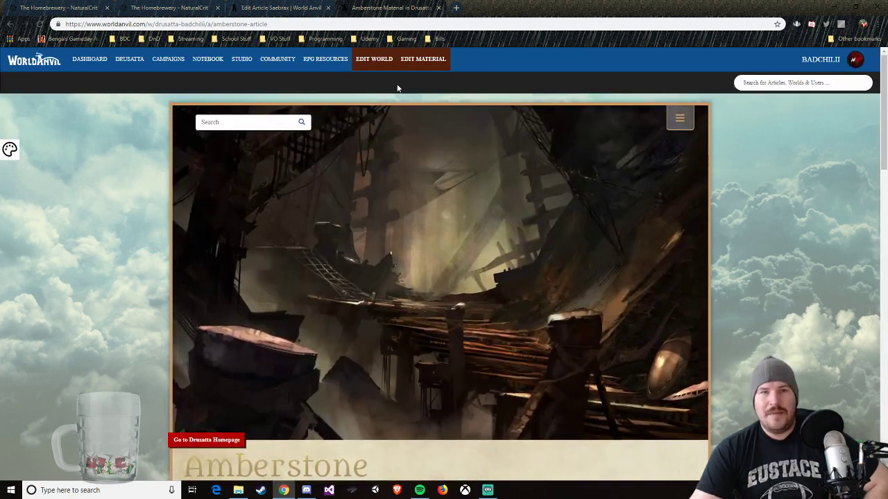
Step: Open the Amberstone article for editing and review its Usage fields from History through Refinement
click(551, 252)
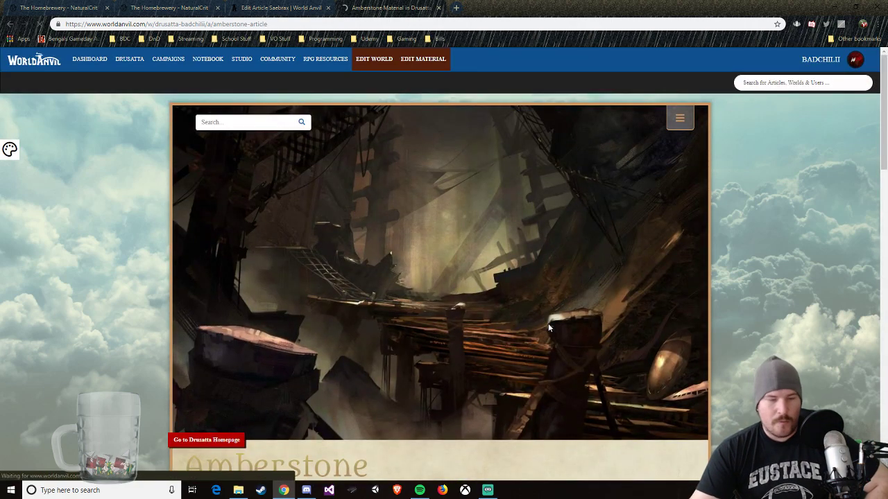
scroll(553, 330, down, 5)
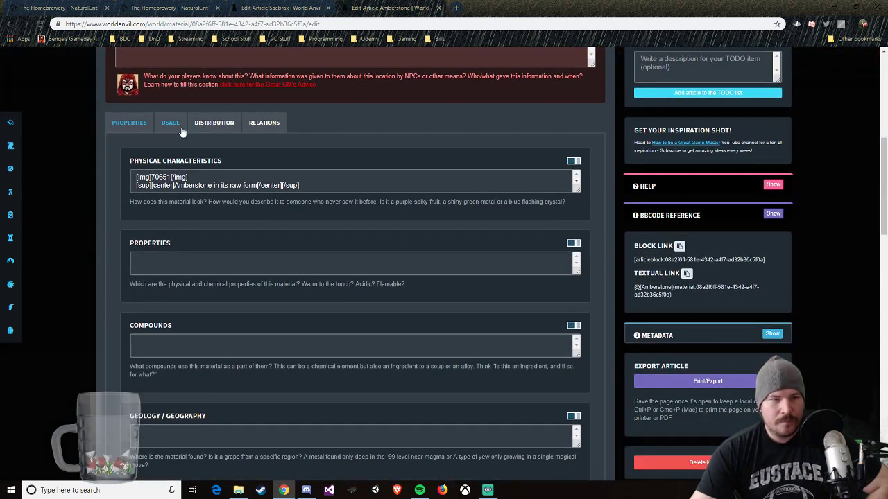
click(175, 129)
scroll(91, 240, down, 3)
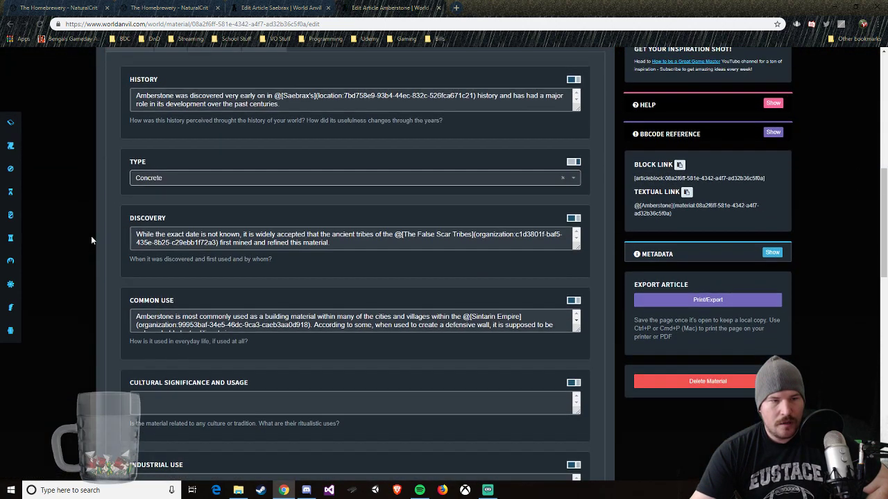
scroll(90, 240, down, 6)
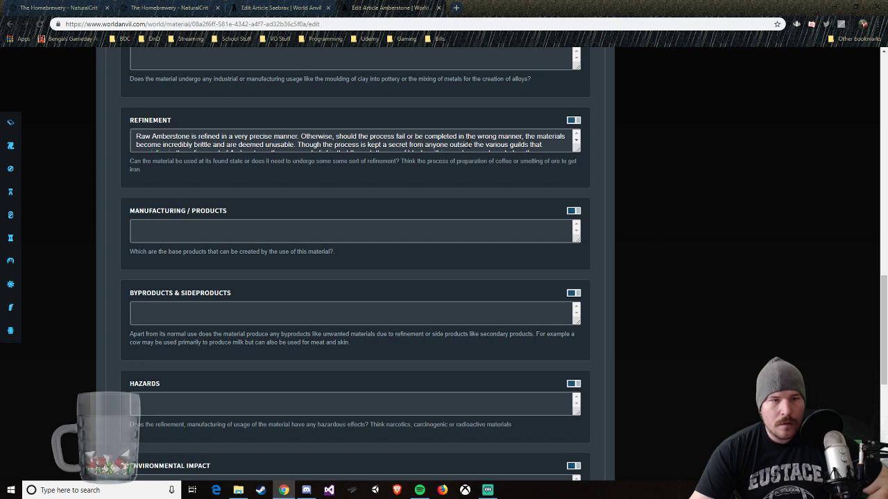
scroll(468, 144, down, 1)
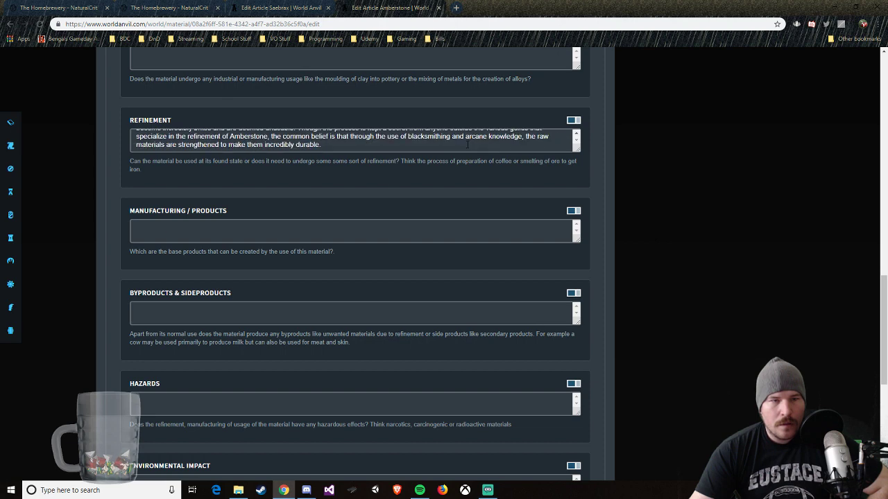
scroll(425, 145, up, 5)
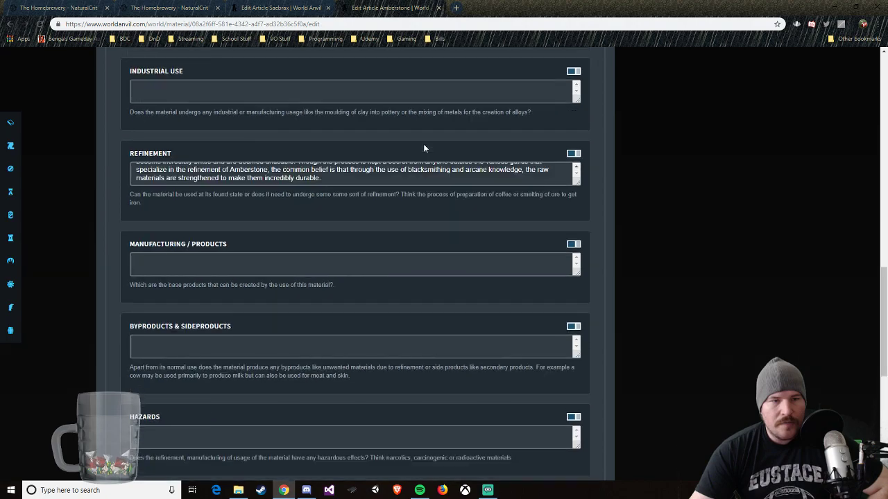
scroll(422, 144, up, 4)
Step: Return to the published Amberstone article and reread its characteristics, everyday use and refinement sections
click(280, 8)
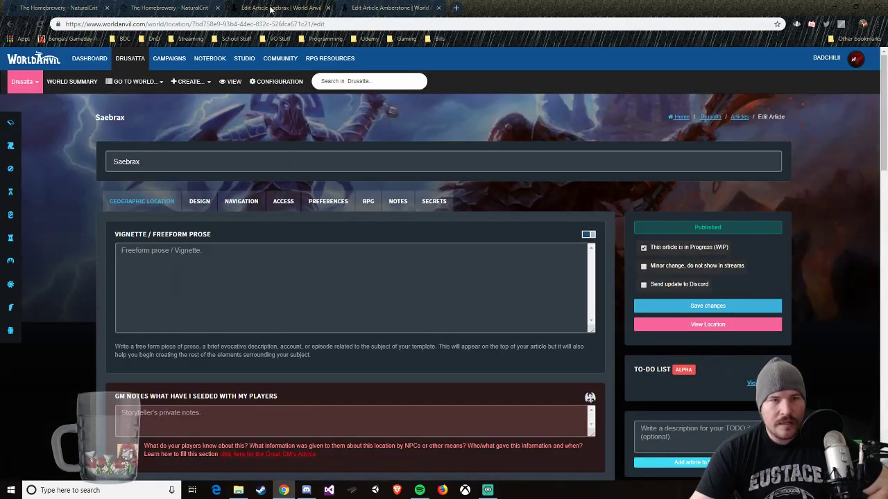
click(384, 5)
key(alt+Left)
scroll(495, 296, down, 6)
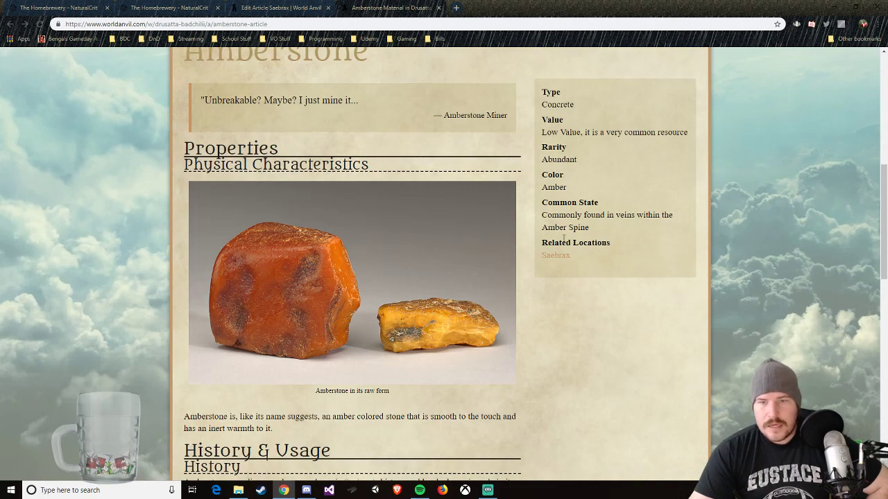
scroll(499, 200, down, 4)
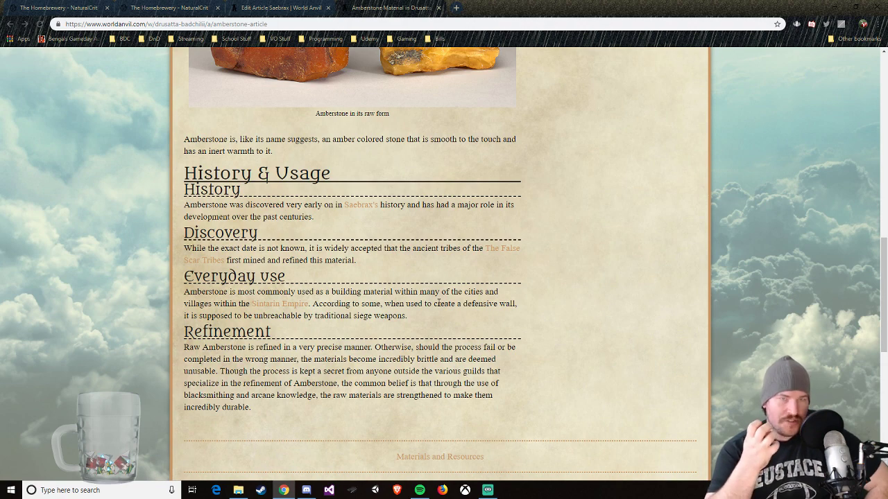
Step: Reopen the Amberstone material article in its editor
scroll(489, 129, up, 2)
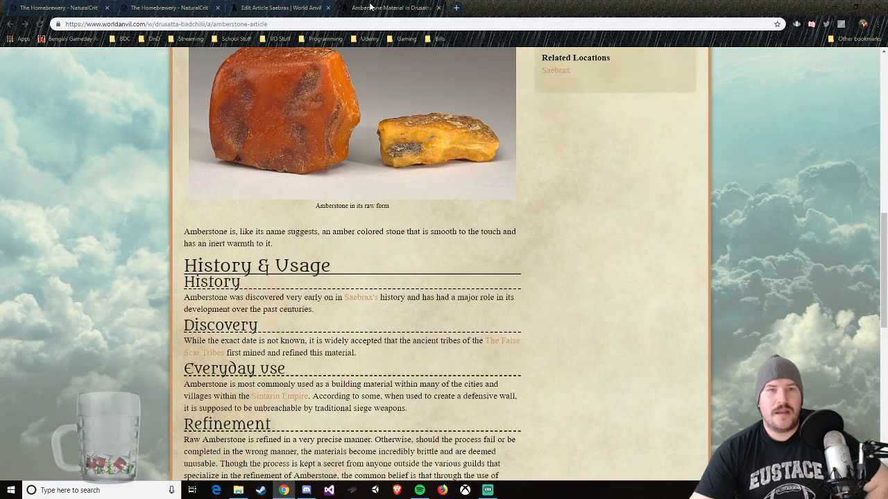
scroll(426, 119, up, 7)
scroll(503, 325, down, 2)
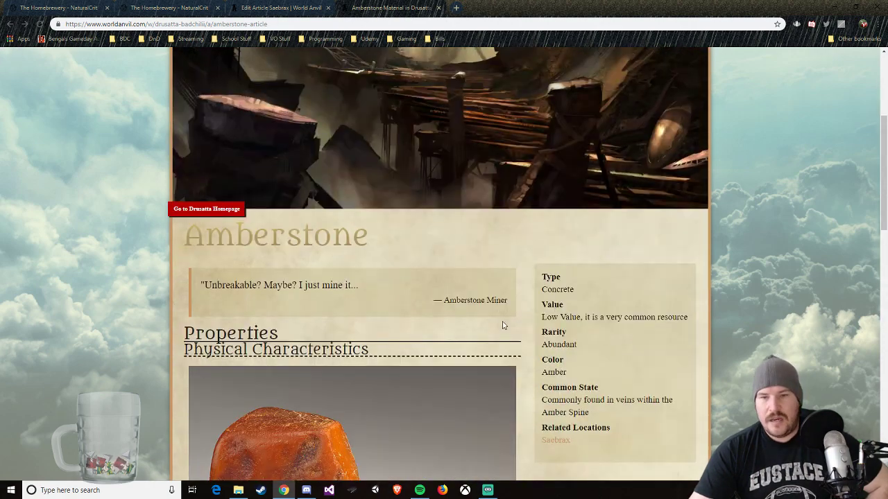
scroll(504, 325, up, 3)
click(423, 61)
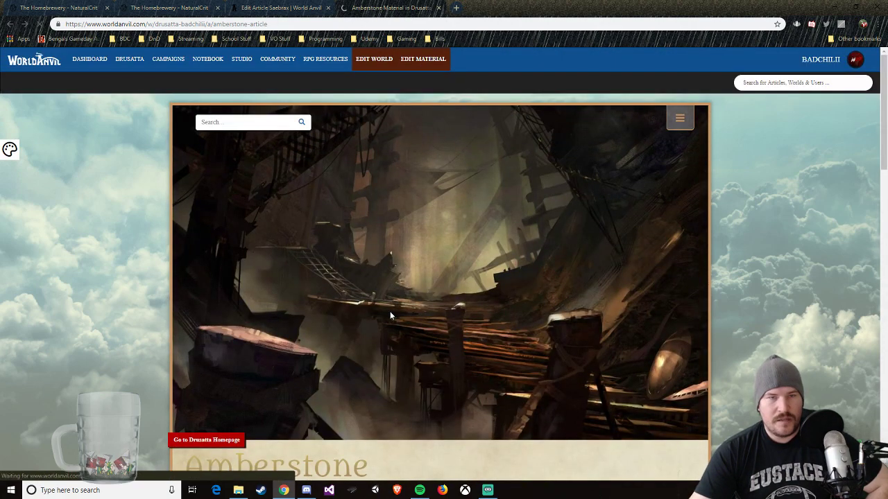
Step: In Amberstone's distribution details, replace the Value text with "Highly sought after by builders of other nations"
scroll(377, 355, down, 4)
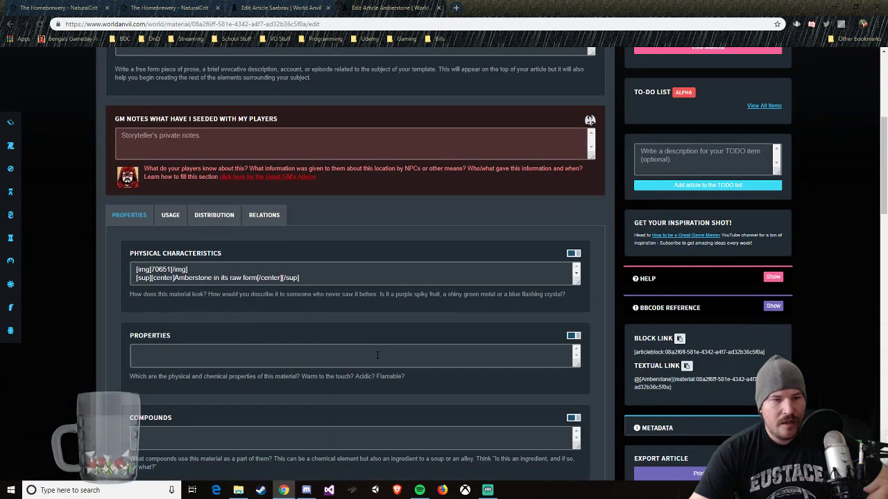
click(222, 216)
scroll(258, 309, down, 4)
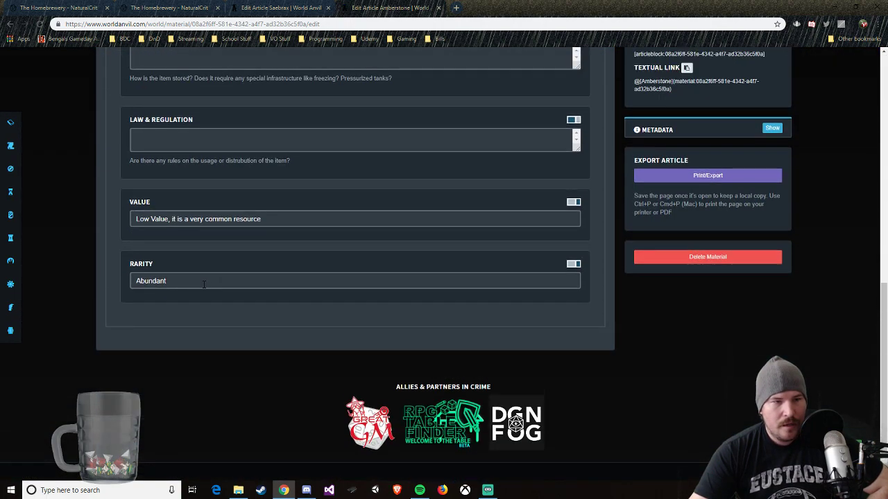
click(185, 278)
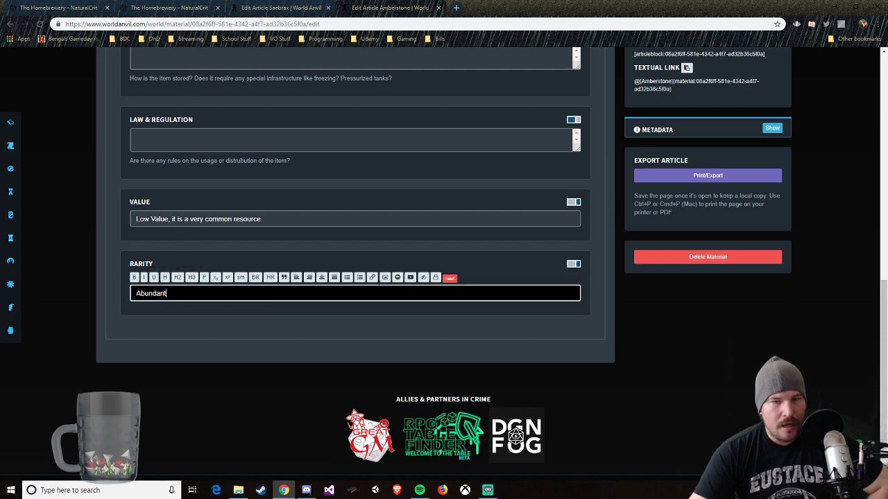
click(230, 219)
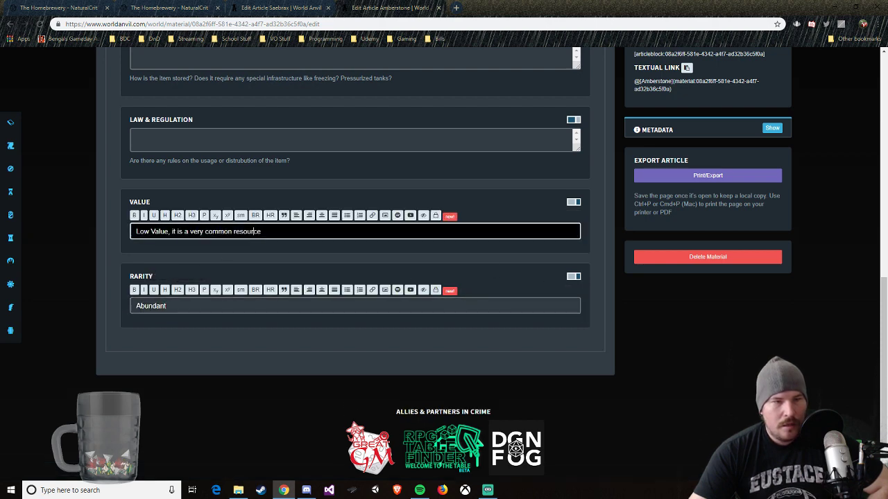
drag(263, 231, 135, 232)
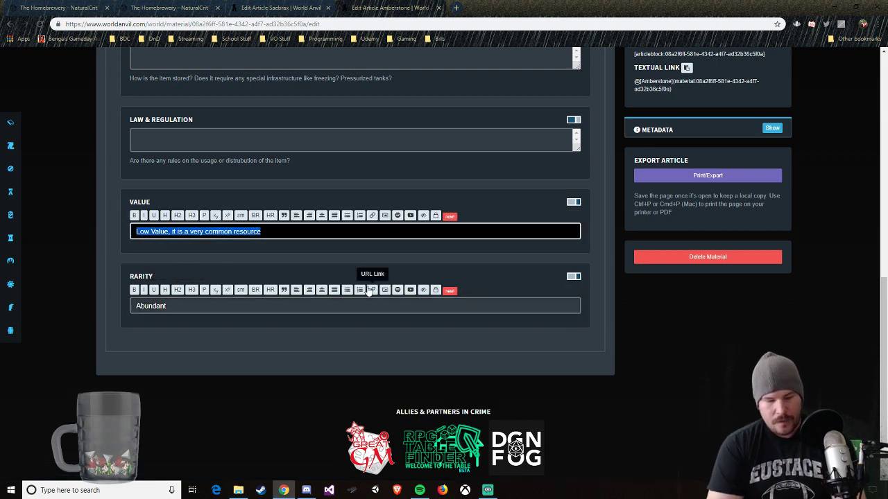
text(Highly soug)
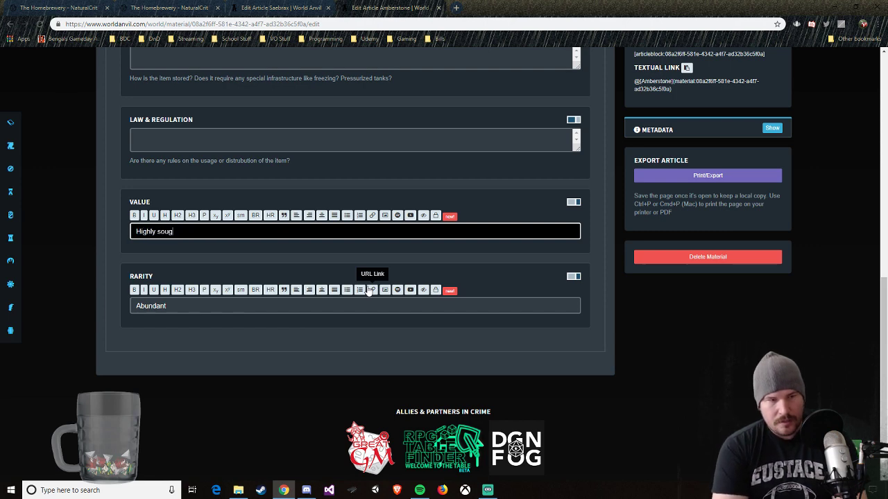
text(ht after by bui)
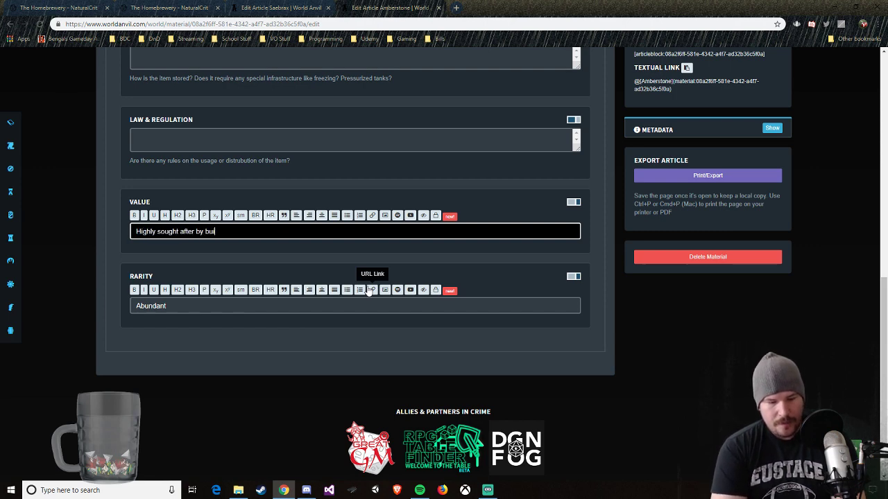
text(lders of oth)
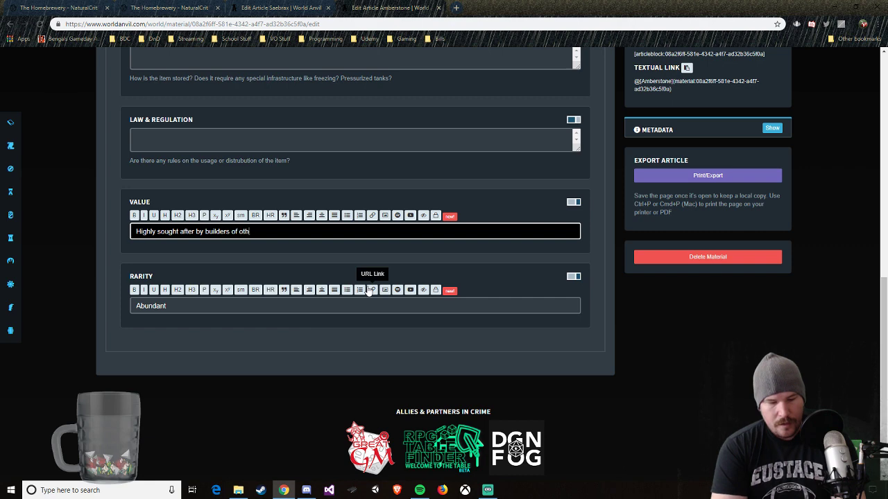
text(er nations)
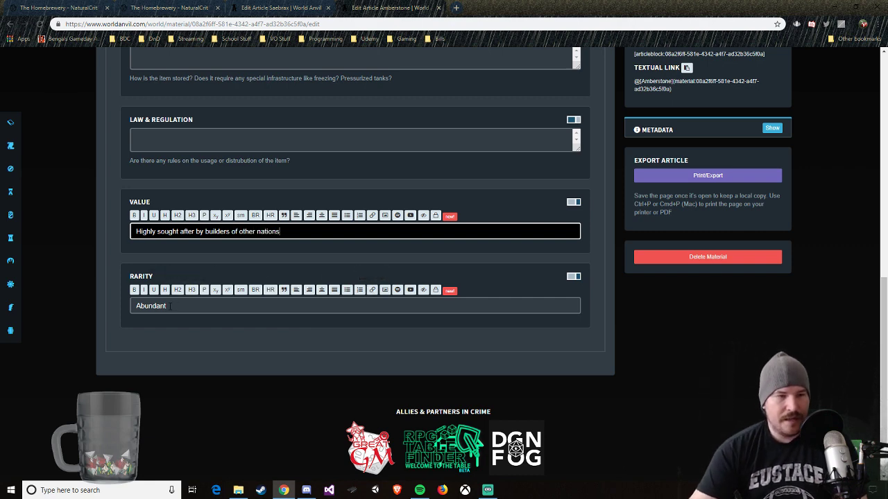
key(Tab)
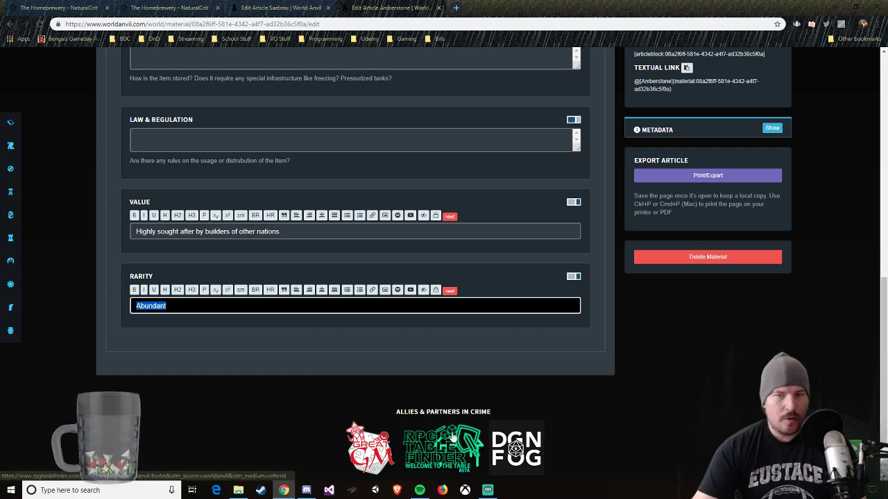
Step: Save the changes to the Amberstone article and close it to return to the Saebrax article editor
scroll(497, 435, up, 1)
scroll(496, 435, up, 4)
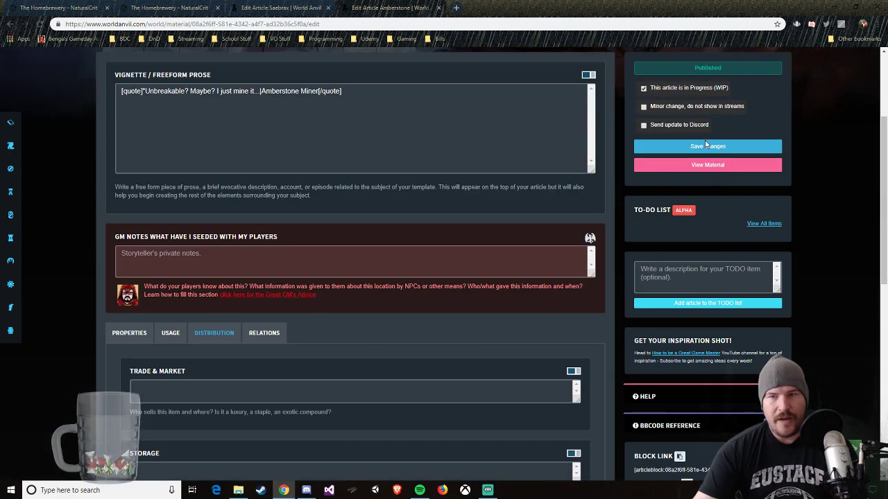
click(708, 147)
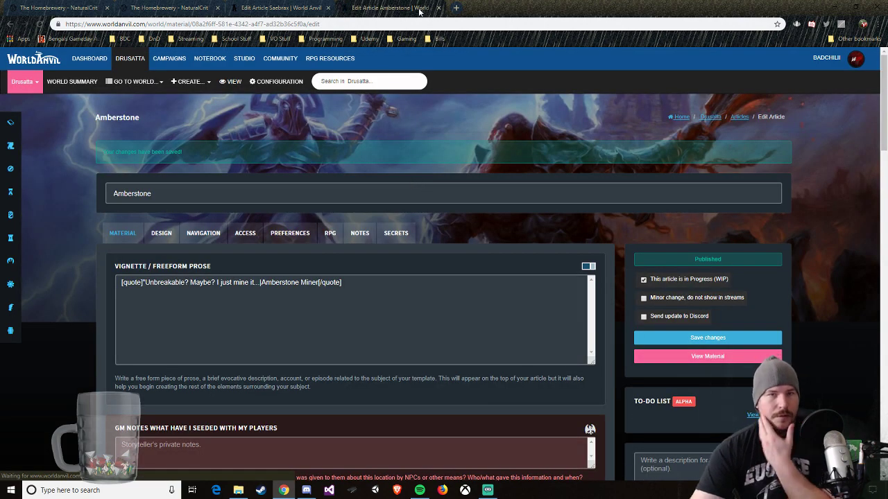
click(414, 7)
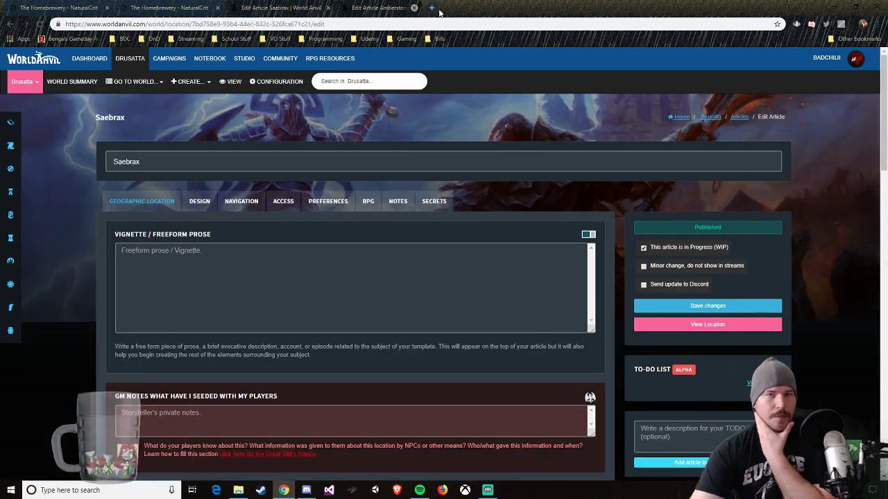
Step: Under the Adnakaw heading in Saebrax's Geography, write "The very southern tip of the continent is home to the lands oldest"
scroll(437, 353, down, 9)
scroll(438, 353, up, 2)
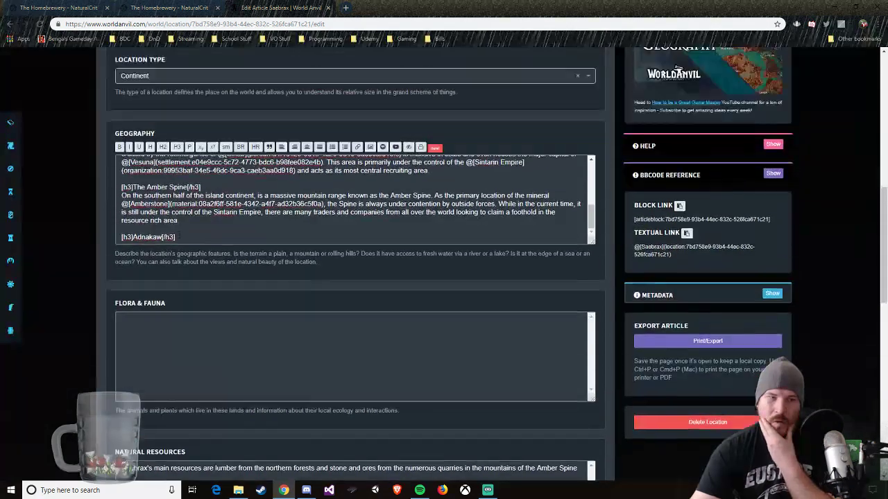
scroll(179, 236, up, 1)
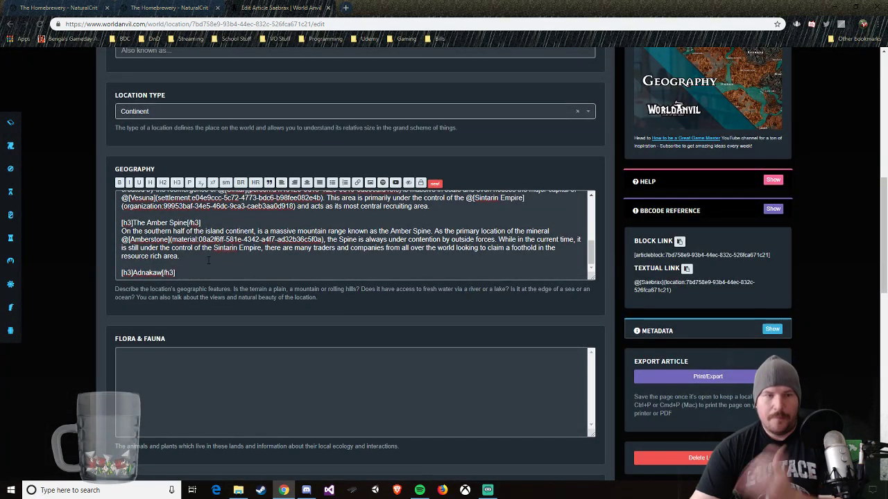
click(208, 260)
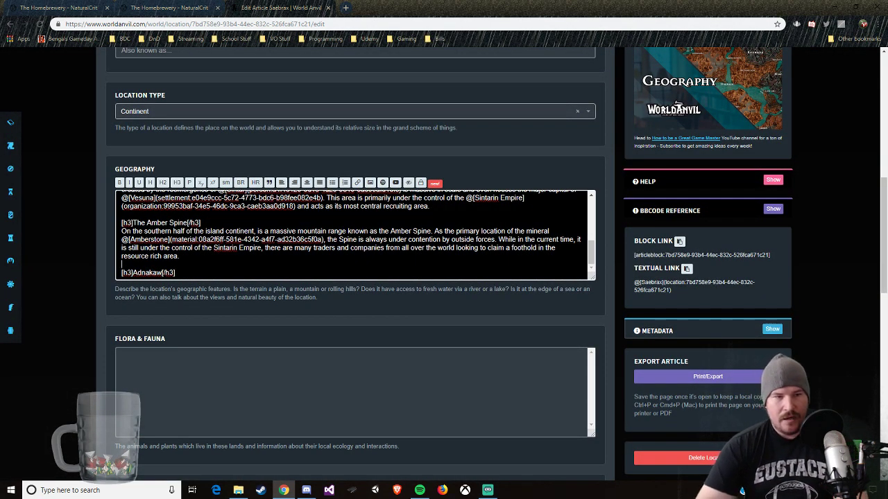
key(Return)
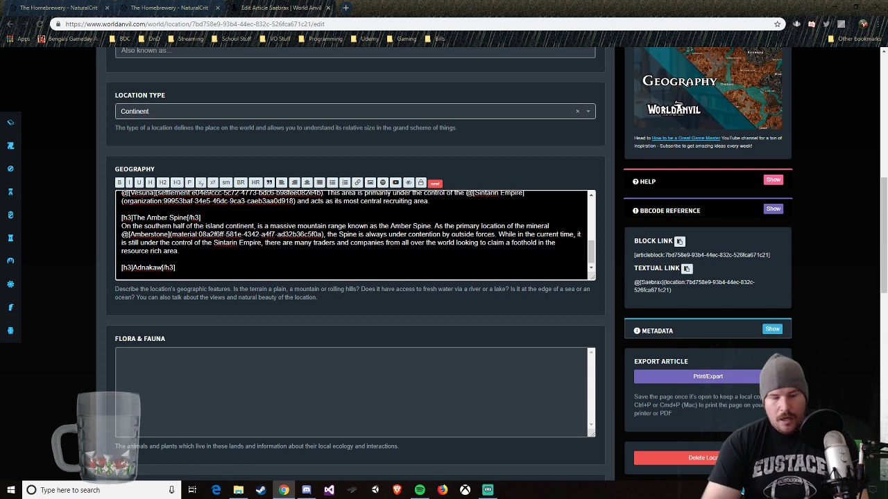
text(The very so)
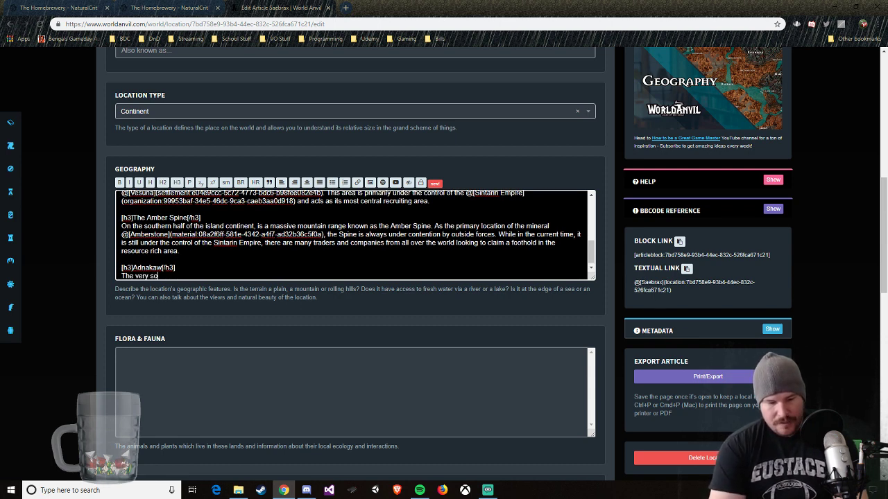
text(uthern tip of the c)
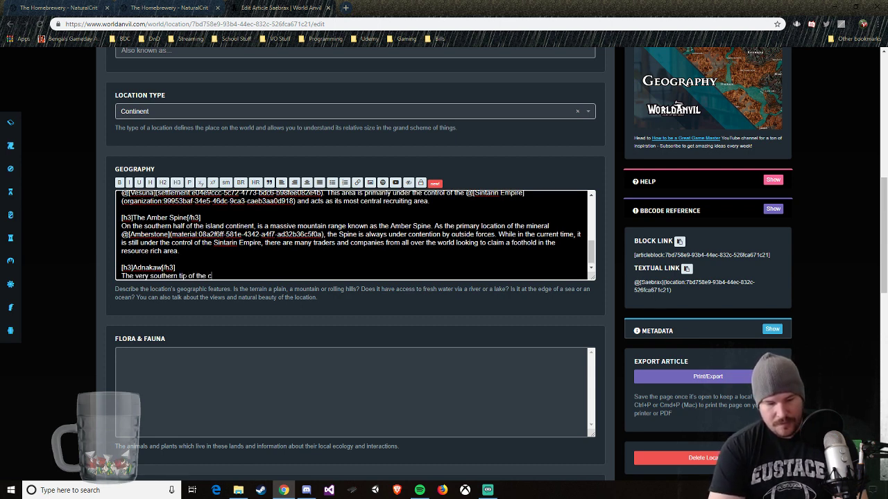
text(onti)
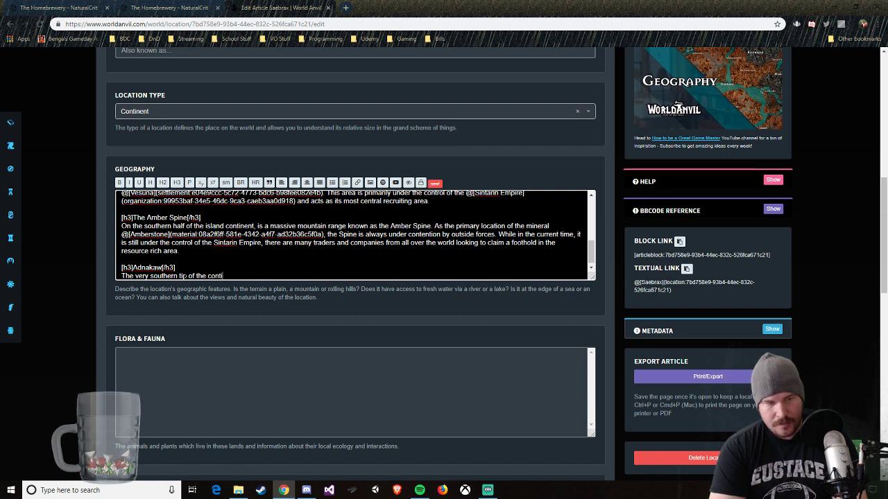
text(nent is )
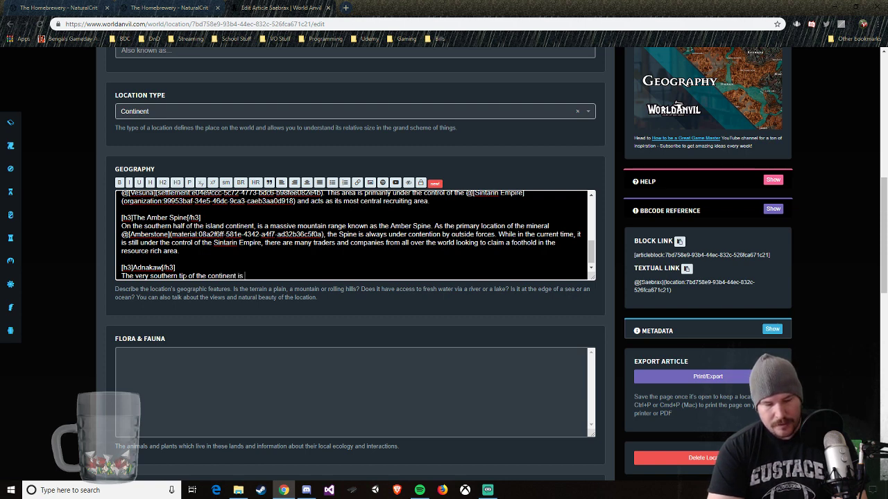
text(home to the)
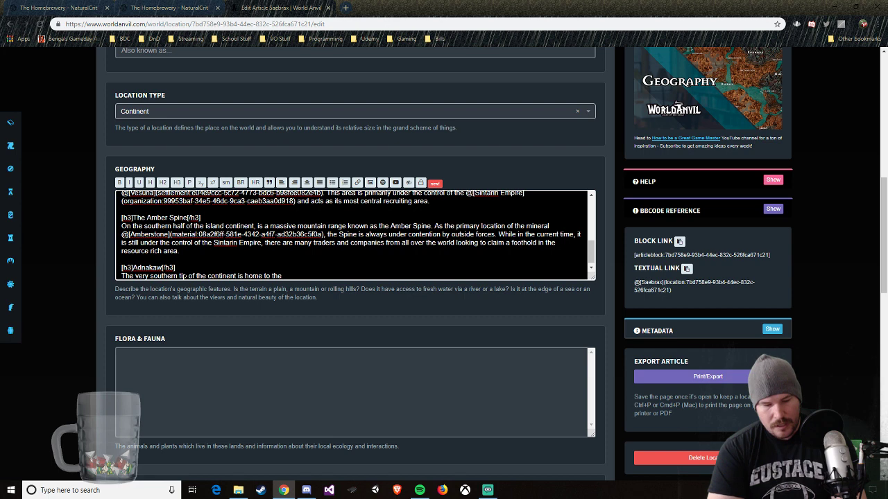
text( lands oldest)
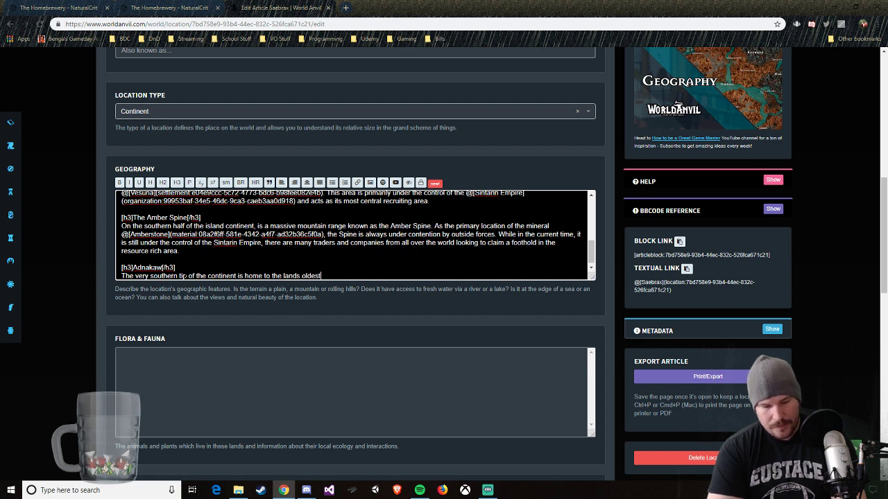
text( still)
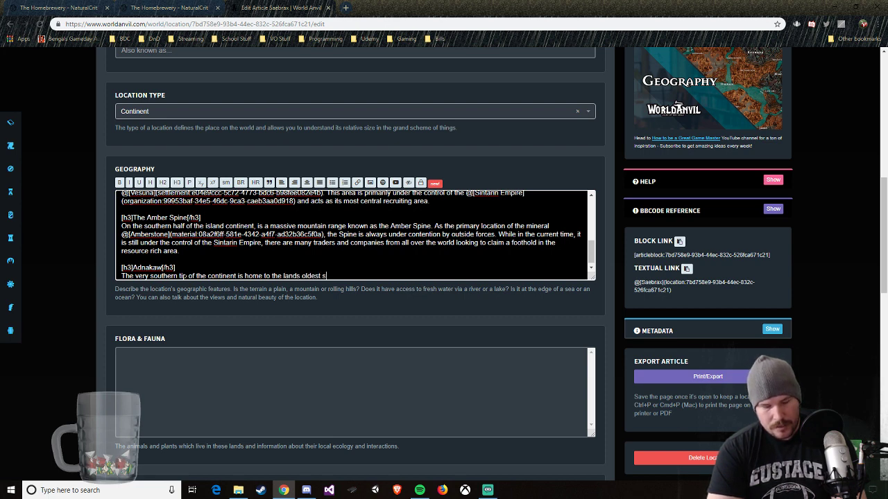
Step: Continue the Adnakaw sentence after "oldest" with ", still functioning society"
key(BackSpace)
key(BackSpace)
key(BackSpace)
key(BackSpace)
key(BackSpace)
key(BackSpace)
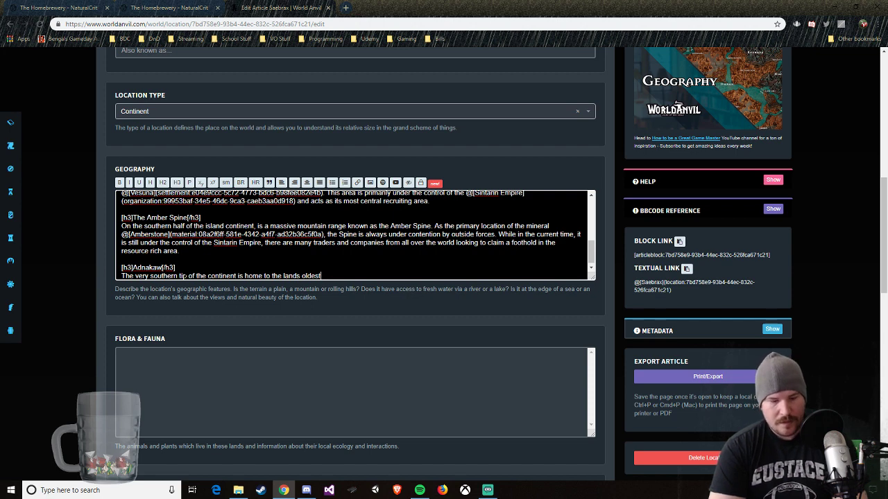
text(, still functionin)
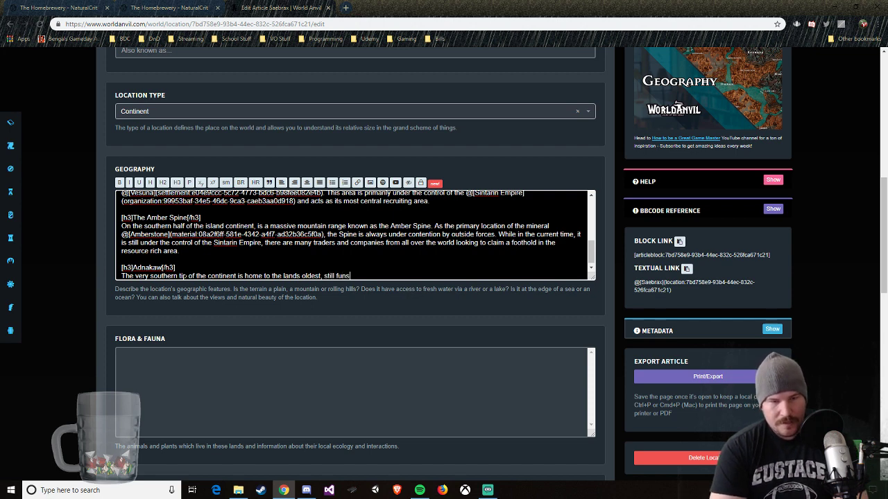
text(g)
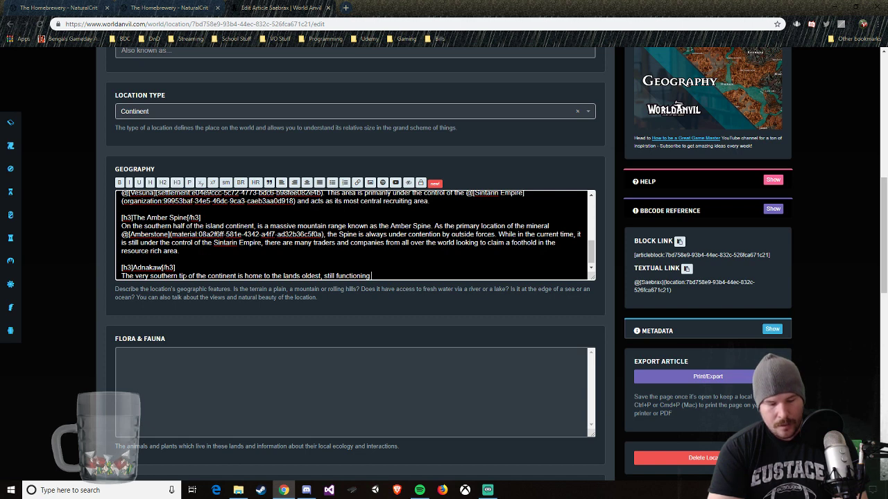
text( group of)
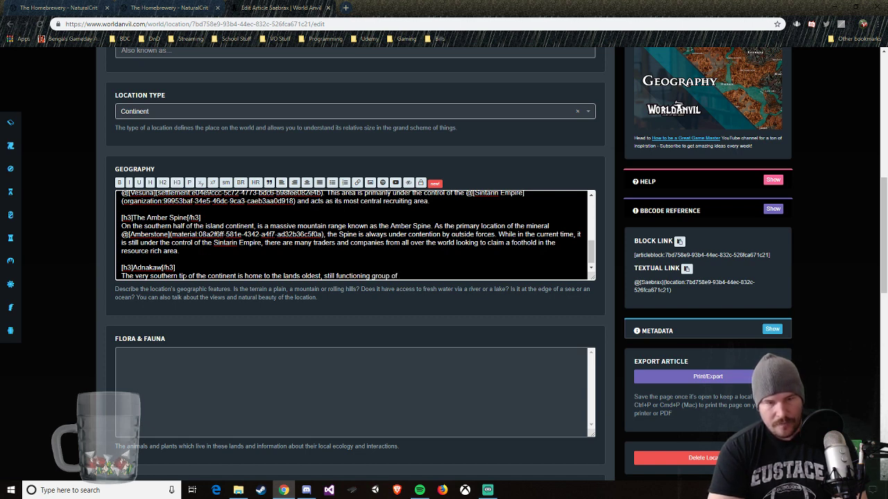
key(BackSpace)
key(BackSpace)
key(BackSpace)
key(BackSpace)
key(BackSpace)
key(BackSpace)
key(BackSpace)
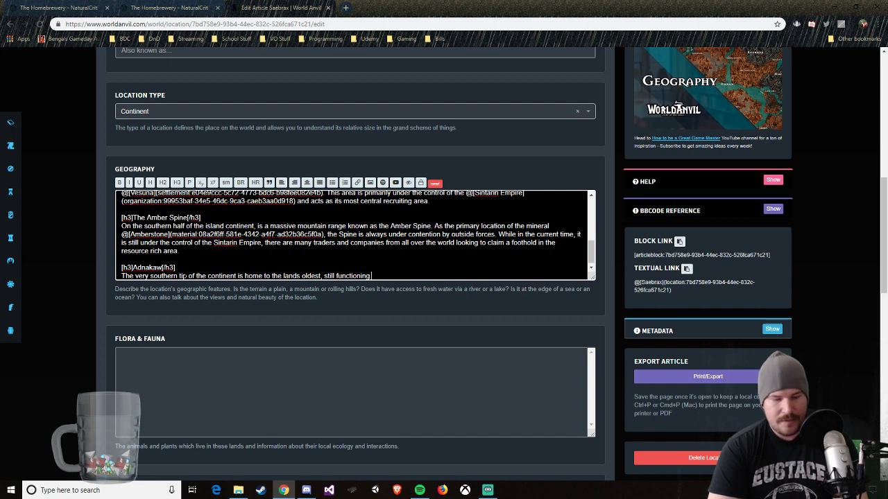
text(society)
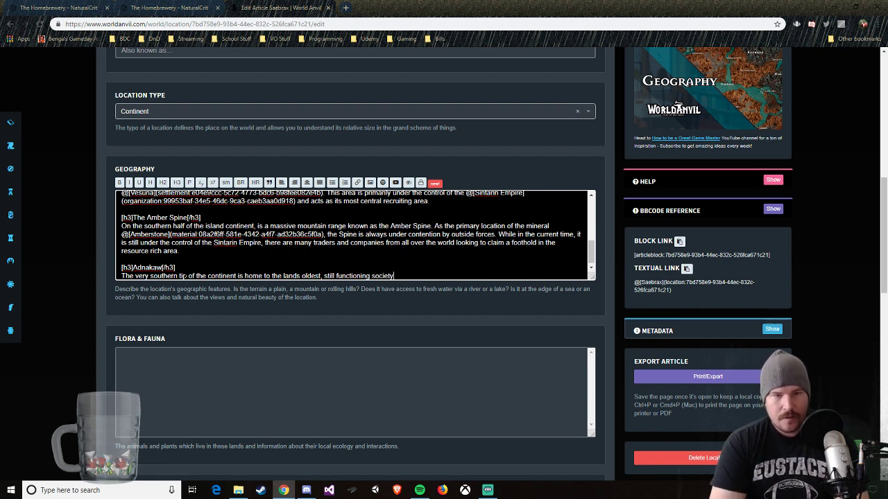
text( the )
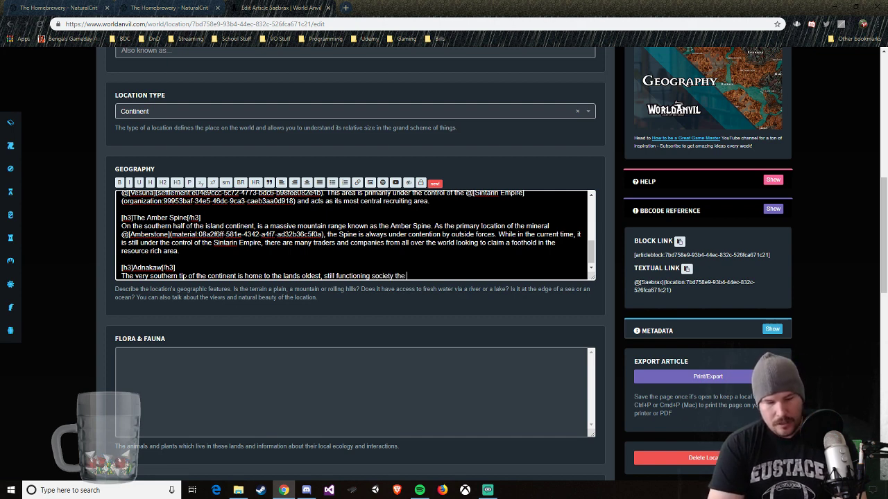
text(@fals)
Step: Link the False Scar Tribes organization after "society", with the link text starting in lowercase as "the False Scar Tribes" and no duplicate "the" before it
key(Return)
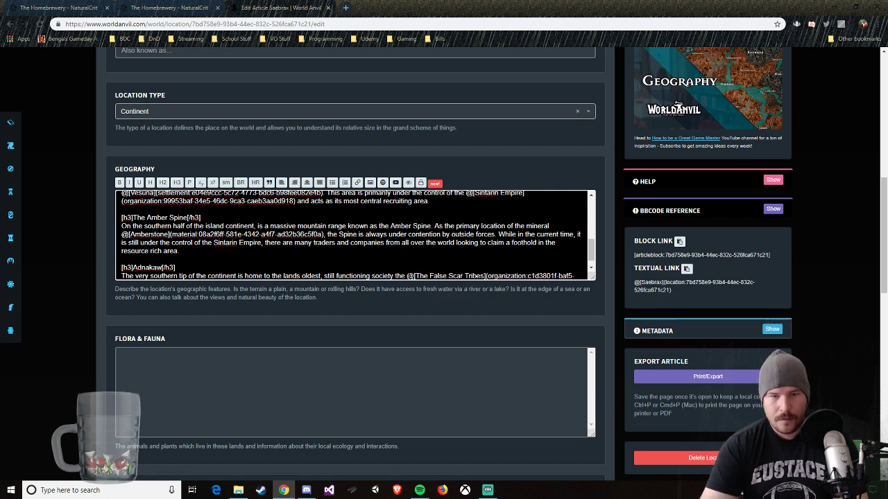
key(BackSpace)
key(BackSpace)
key(BackSpace)
key(BackSpace)
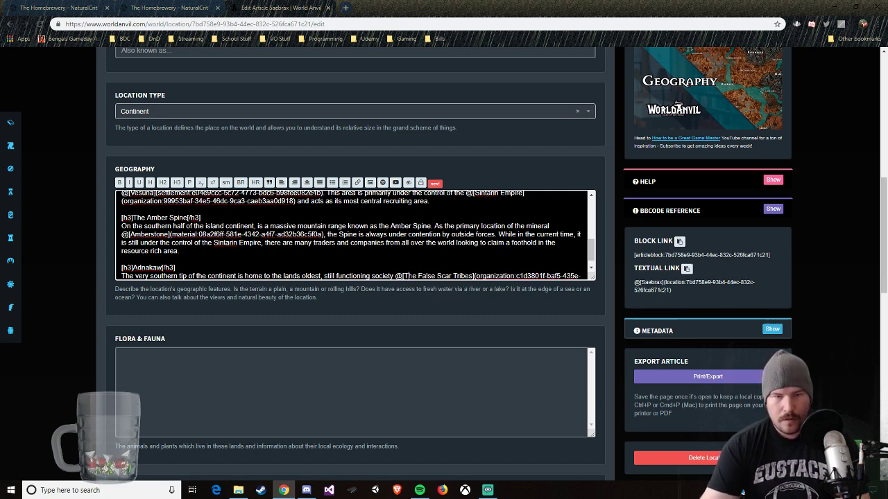
key(BackSpace)
text(t)
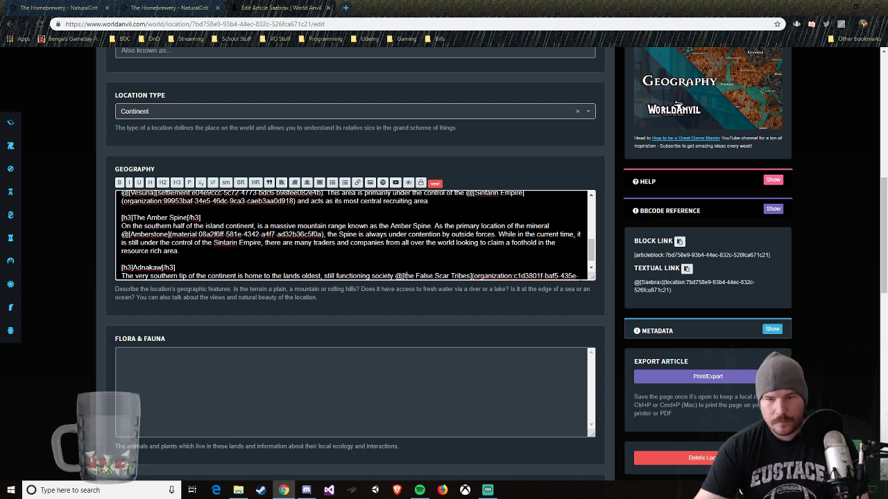
scroll(353, 236, down, 1)
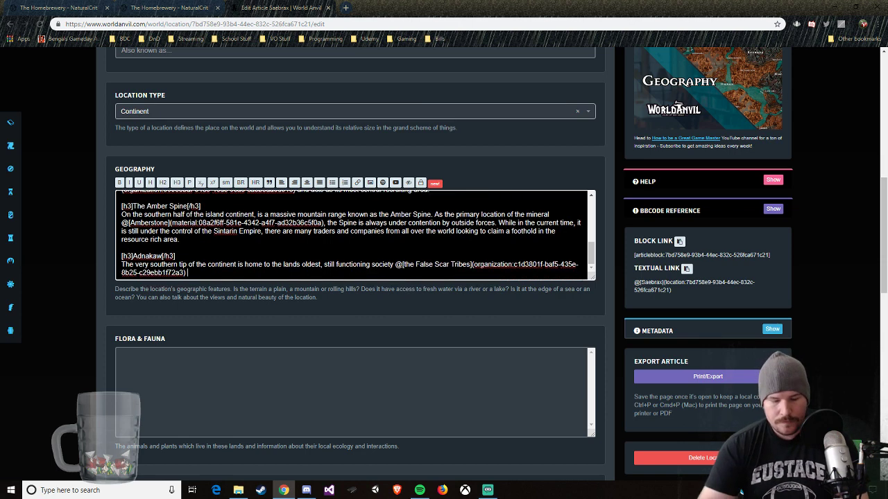
Step: End the Adnakaw sentence after the False Scar Tribes link and add "While still under a tenuous relationship with the Empire,", correcting the spelling of "tenuous"
text(. W)
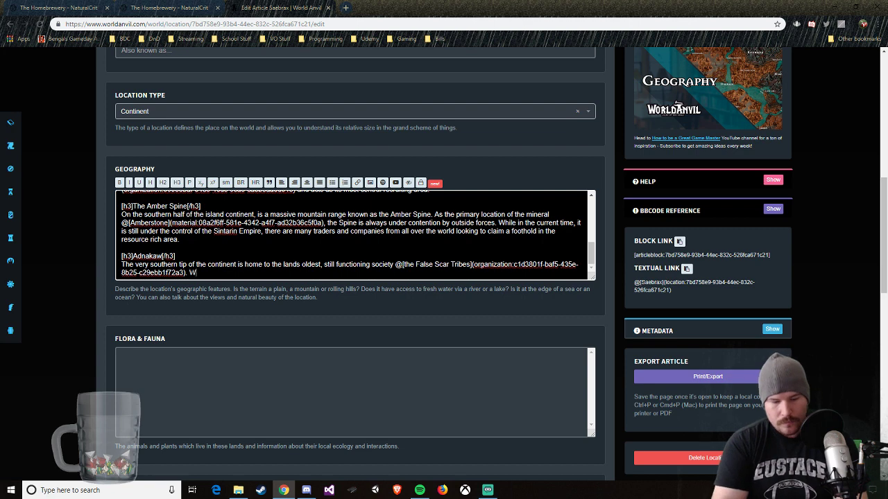
text(hile still )
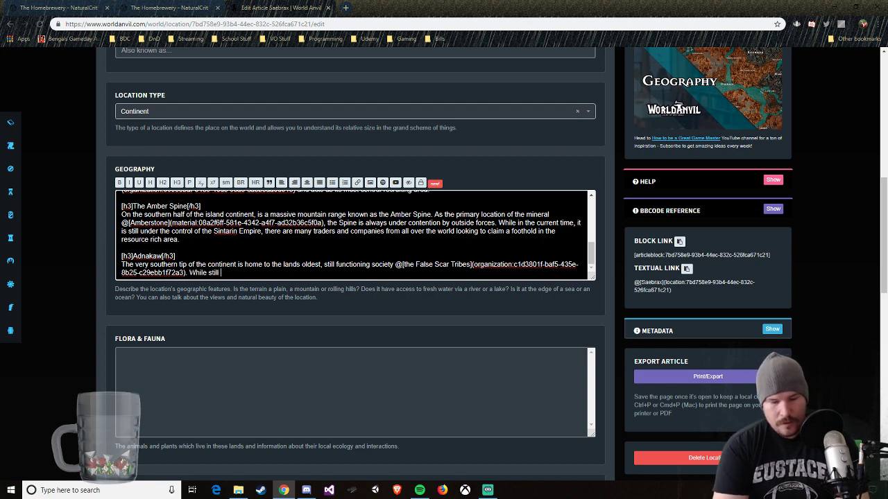
text(under a ten)
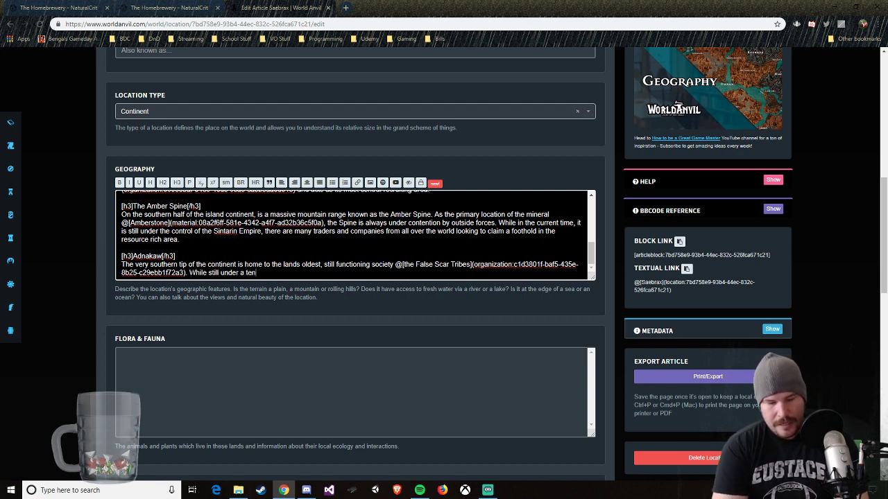
text(uos)
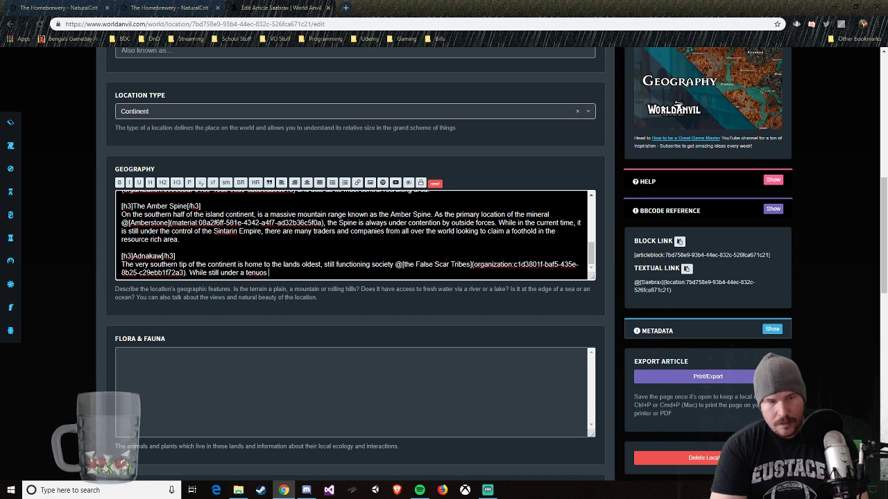
text(e rel)
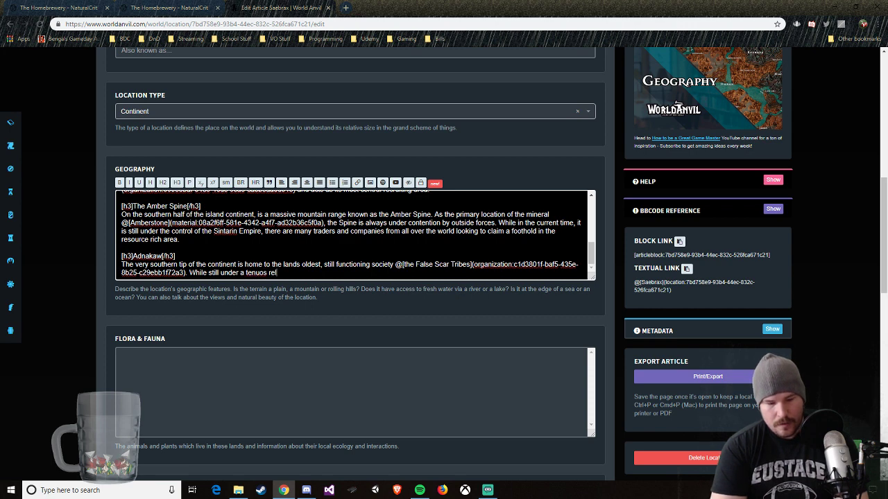
text(ationship with)
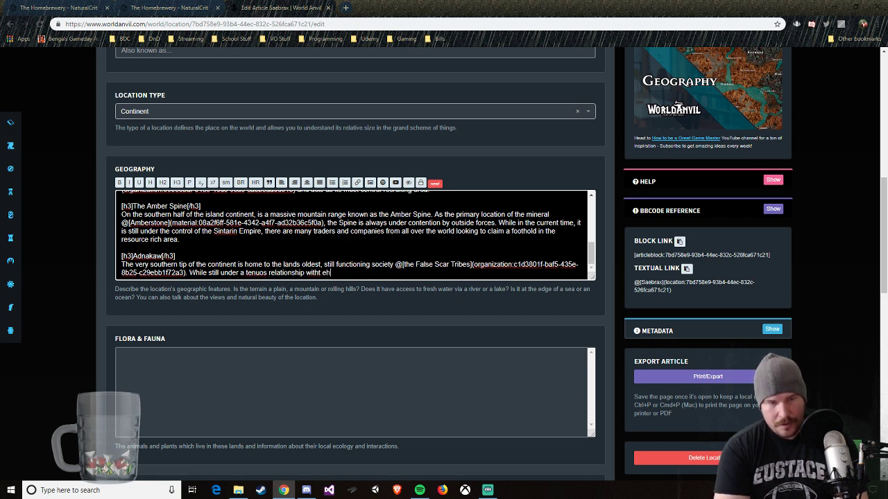
text( the Empire,)
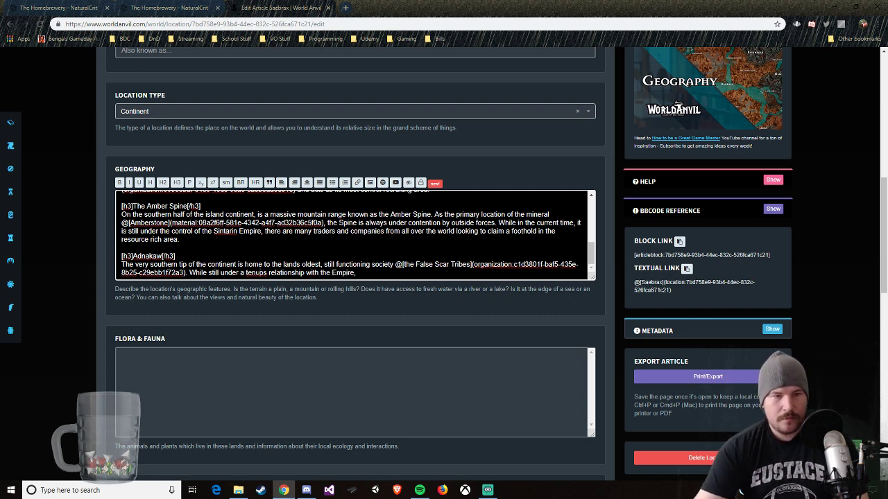
right_click(251, 273)
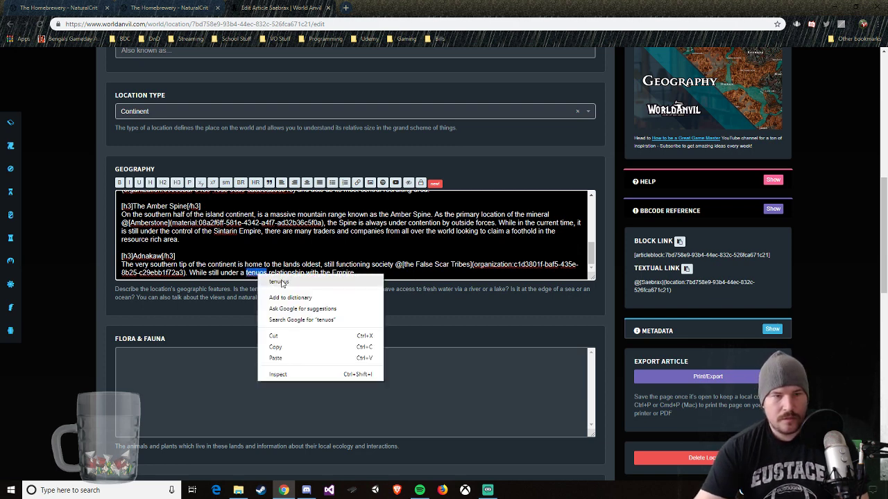
click(277, 281)
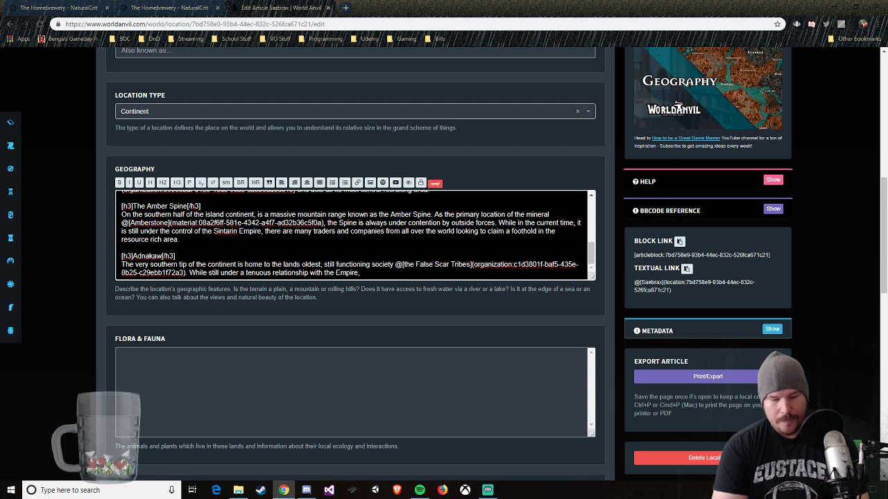
Step: Continue the Adnakaw text with "the Tribers live out their lives mostly the same as they have done for thousands of year previously"
text(th)
key(BackSpace)
key(BackSpace)
key(BackSpace)
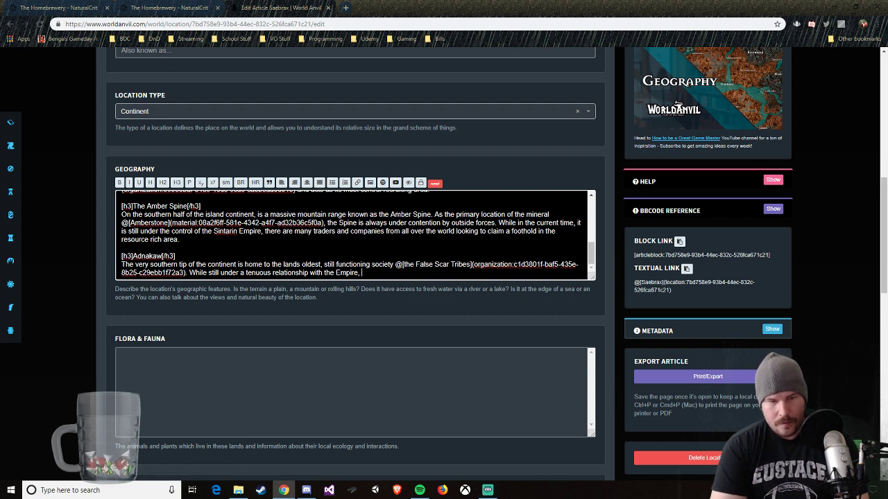
text(the Triber)
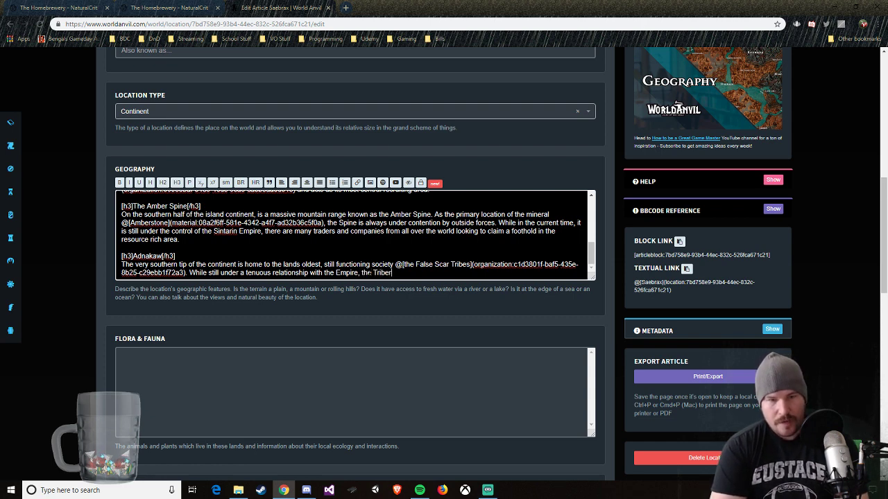
text(s live)
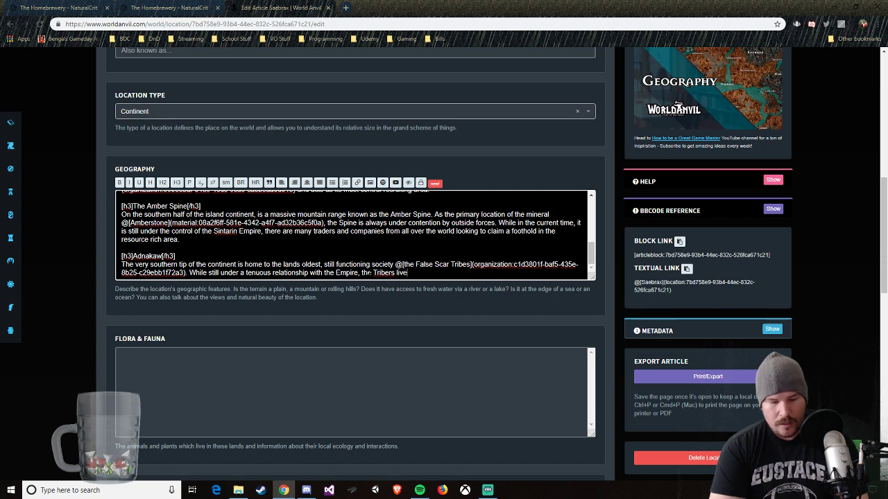
text( out their lives )
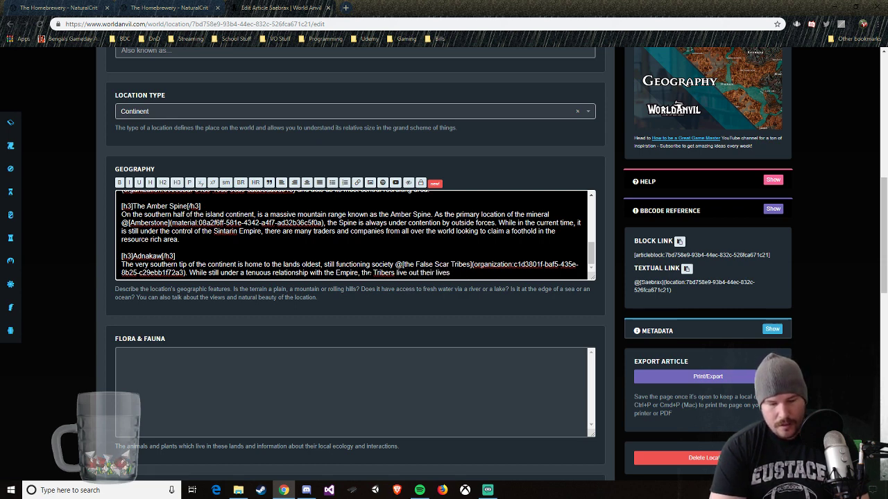
text(mostly the same)
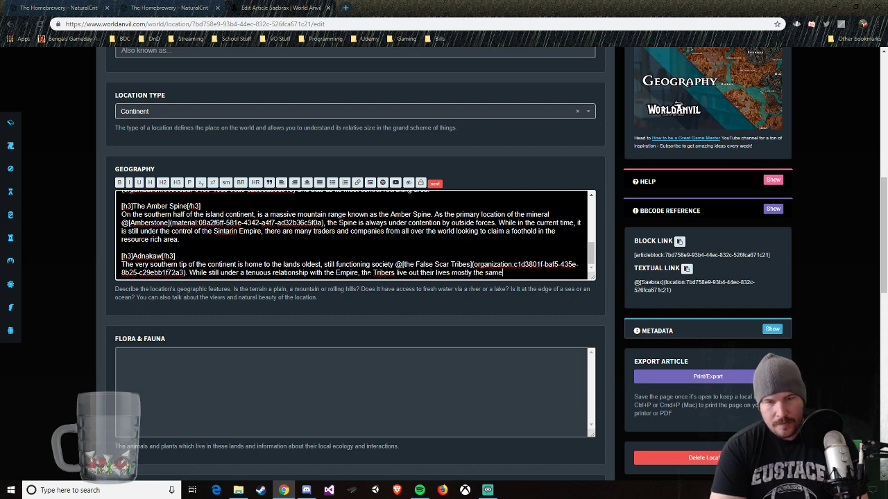
text( as they have do)
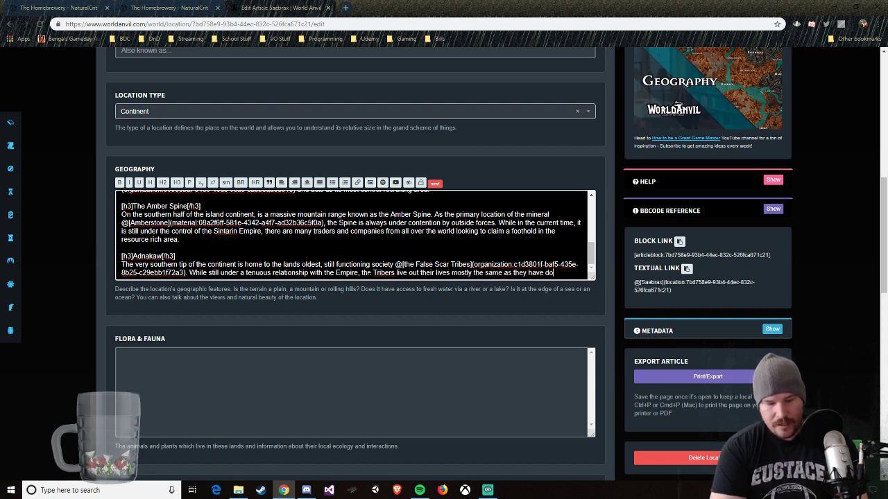
text(ne for tho)
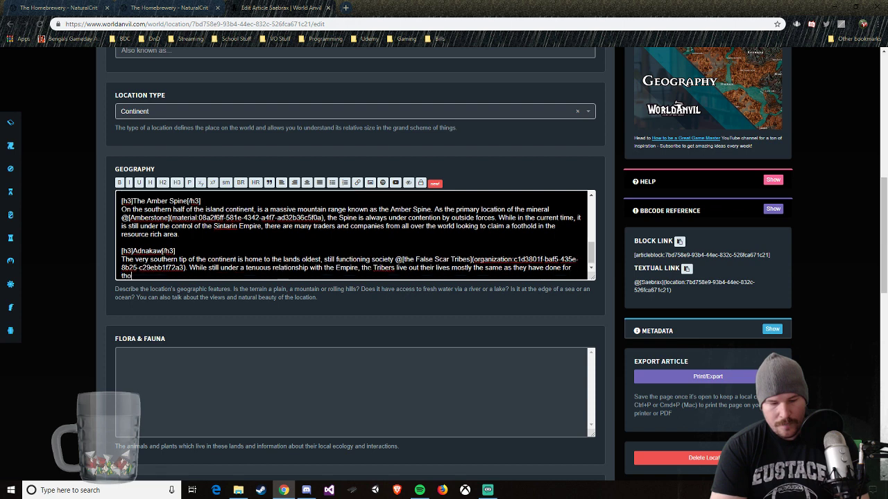
text(usands of)
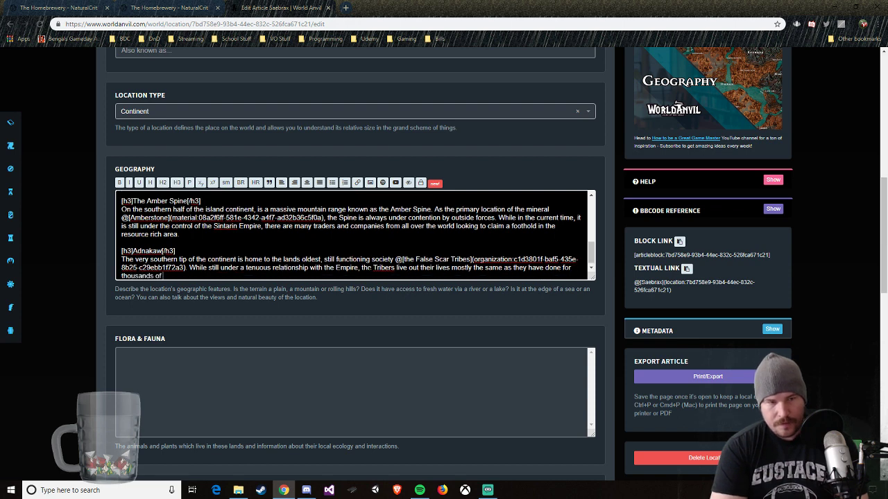
text( year previous)
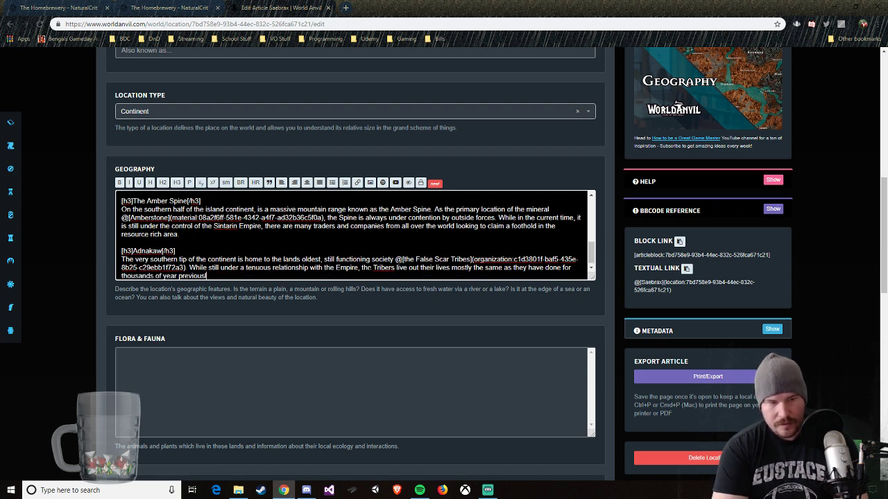
text(ly)
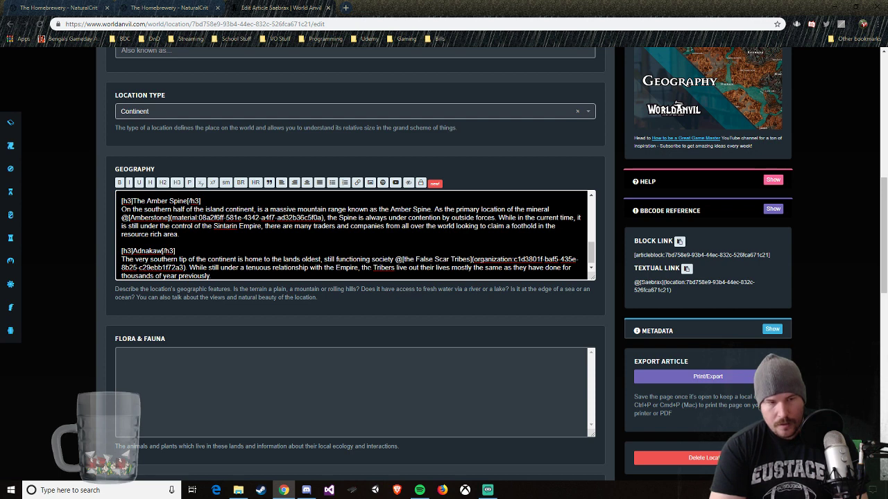
text(. While st)
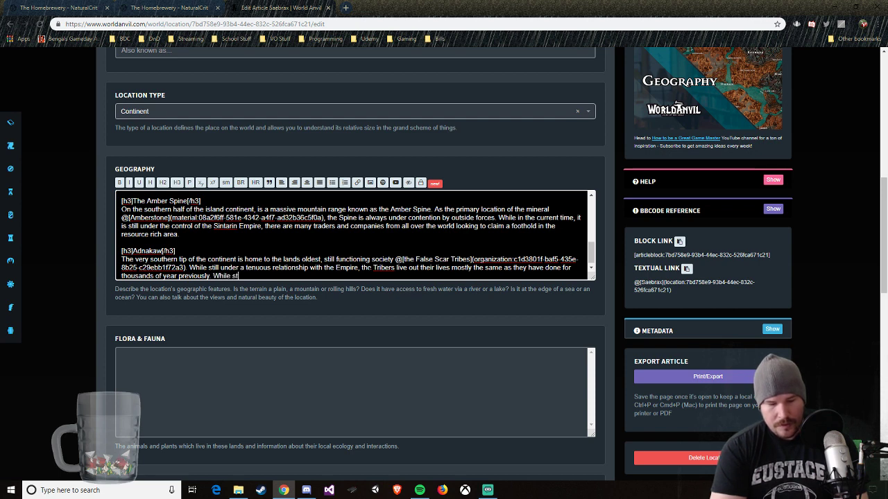
text(ill open to tr)
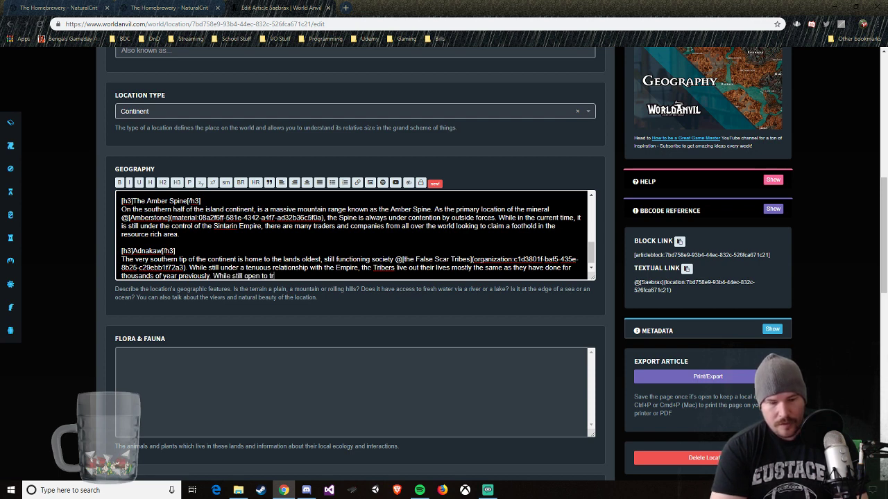
text(ade from other )
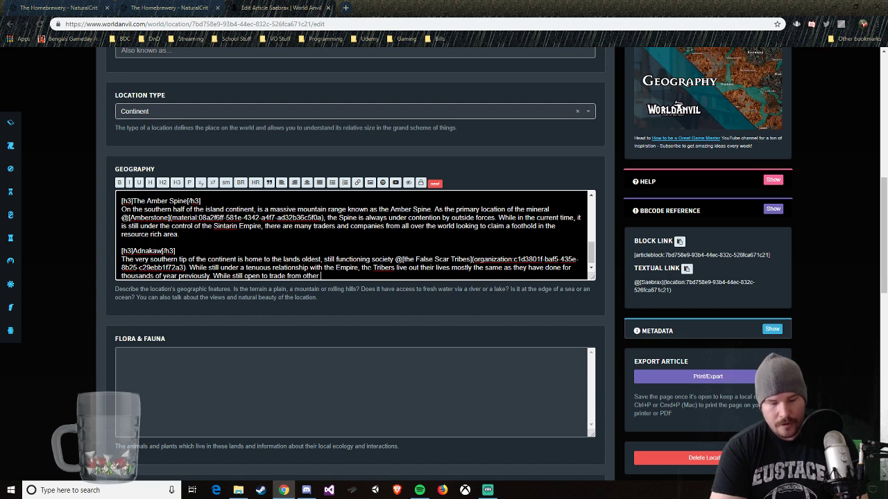
text(nations.)
text( mos)
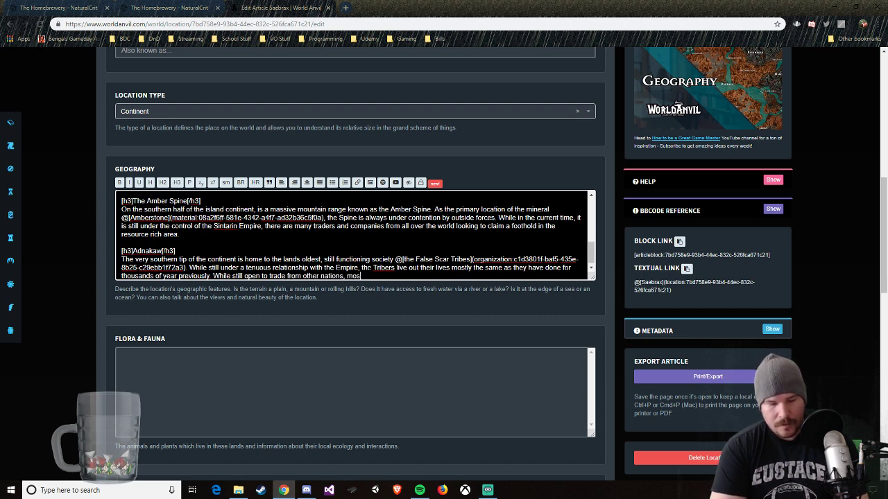
text(t nev)
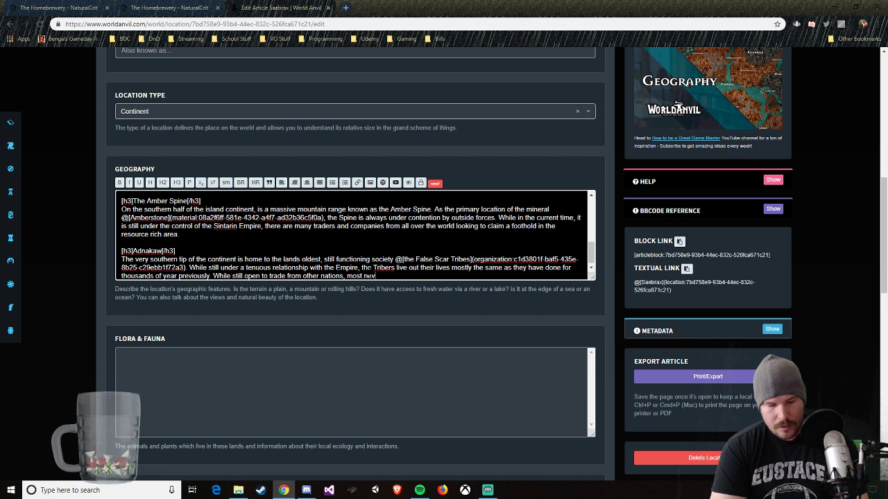
text(er learn the tr)
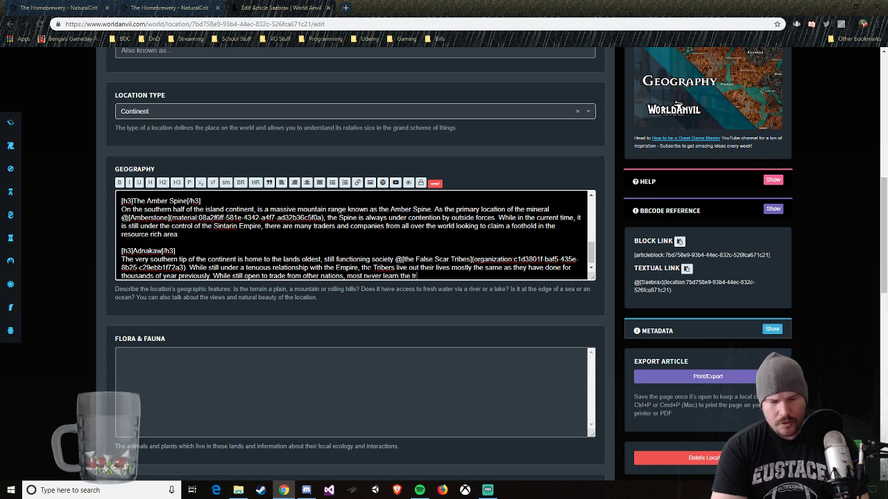
text(ue secrets of this )
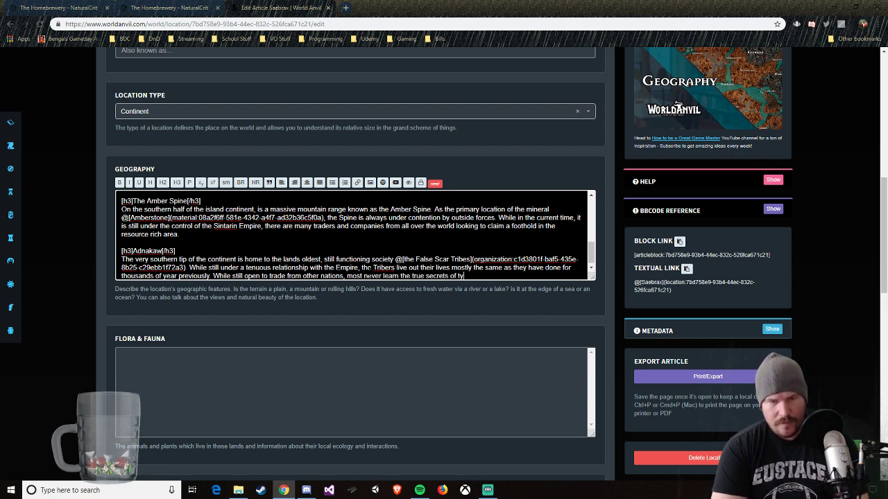
text(old and)
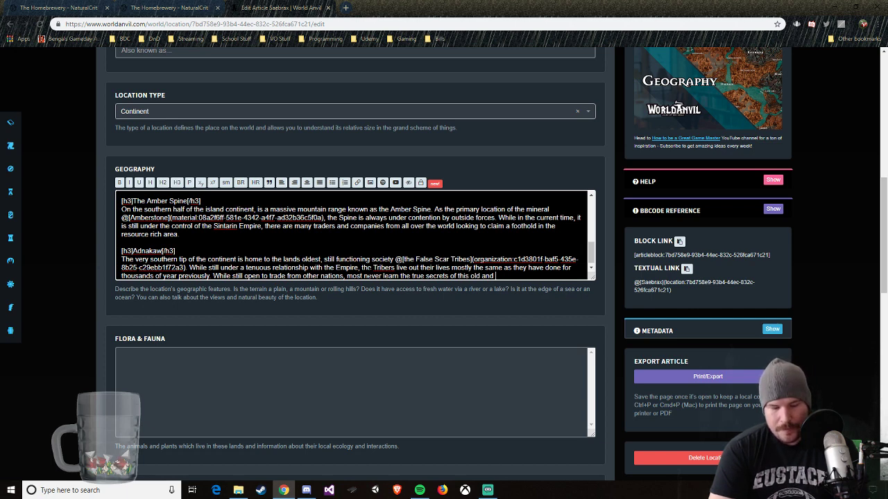
Step: Finish the Adnakaw paragraph with "While still open to trade from other nations, most never learn the true secrets of this old and wise society."
text(wise society)
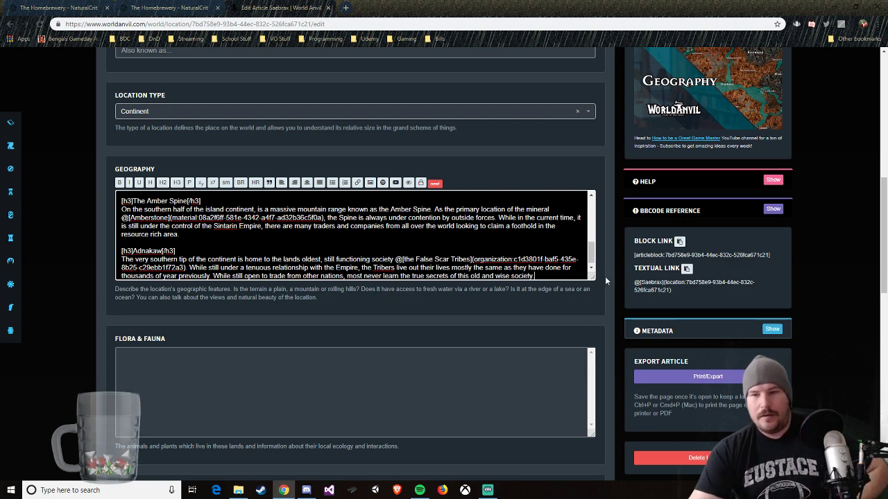
Step: Turn off sending the update to Discord and save the changes to the Saebrax article
scroll(606, 273, up, 5)
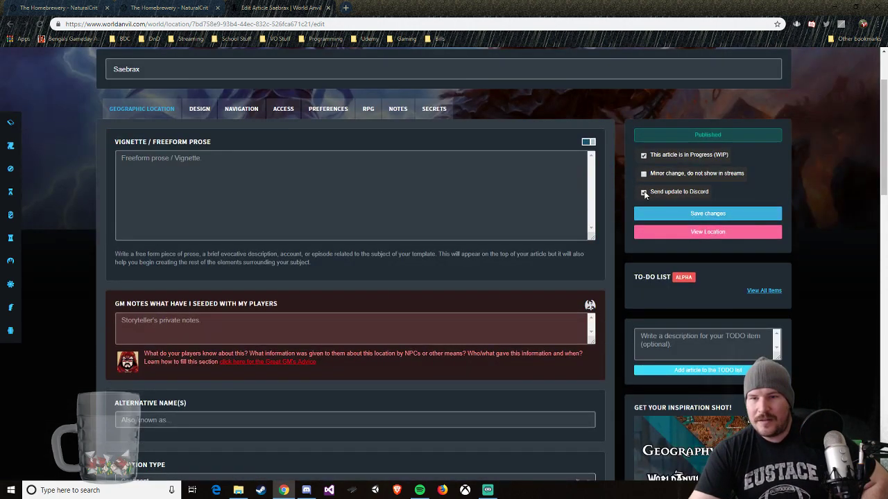
click(645, 192)
click(699, 215)
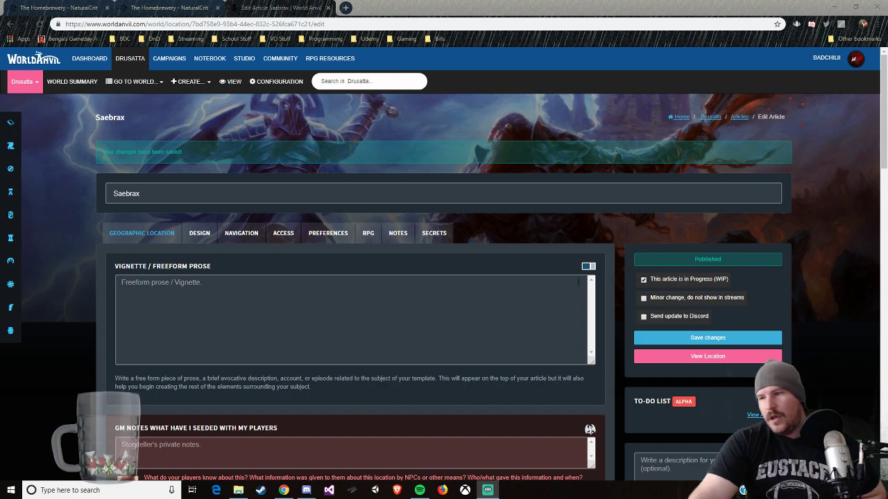
Step: Review the four regions in the published Saebrax article and close the article's editor
scroll(374, 186, down, 1)
click(706, 310)
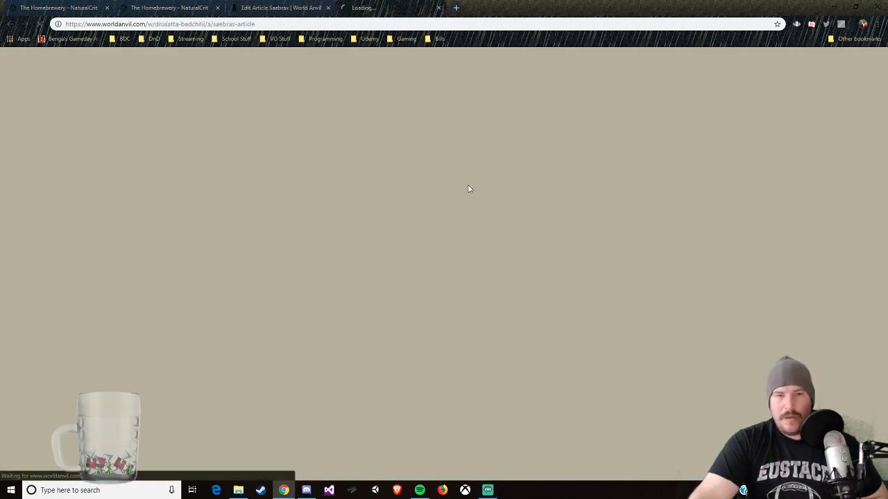
scroll(544, 298, down, 5)
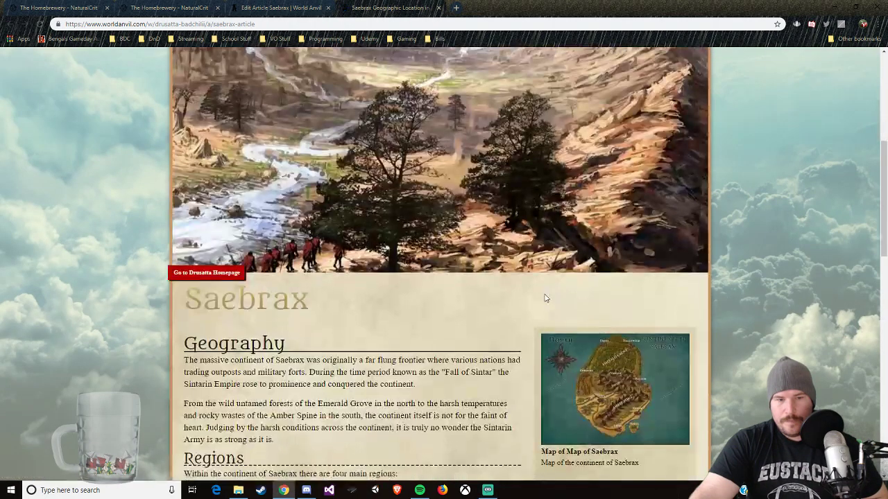
scroll(374, 353, down, 4)
scroll(305, 343, up, 3)
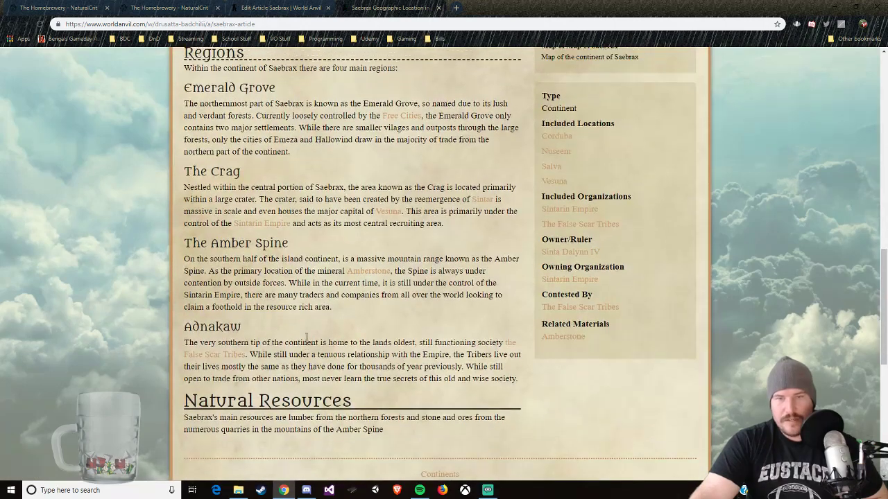
scroll(307, 338, up, 3)
click(306, 8)
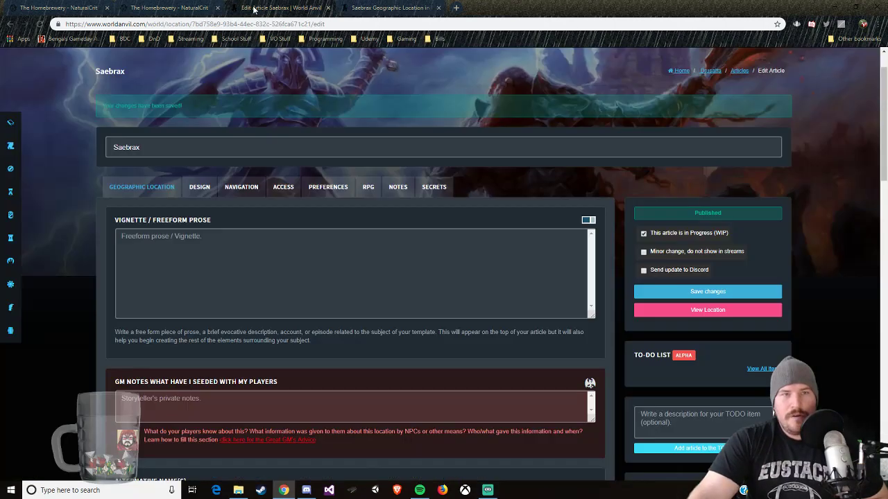
click(328, 8)
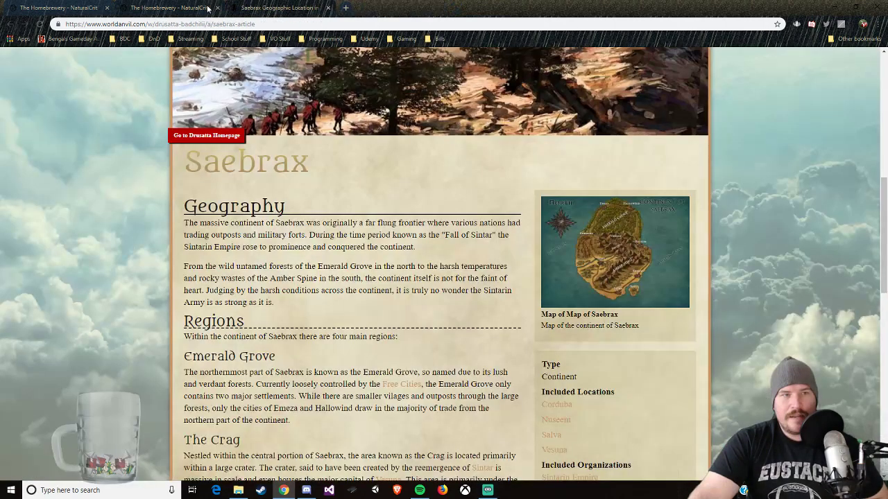
Step: Switch to the Saebrax Continent Guide brew in The Homebrewery and add a \page break after the last cover image's code
click(198, 8)
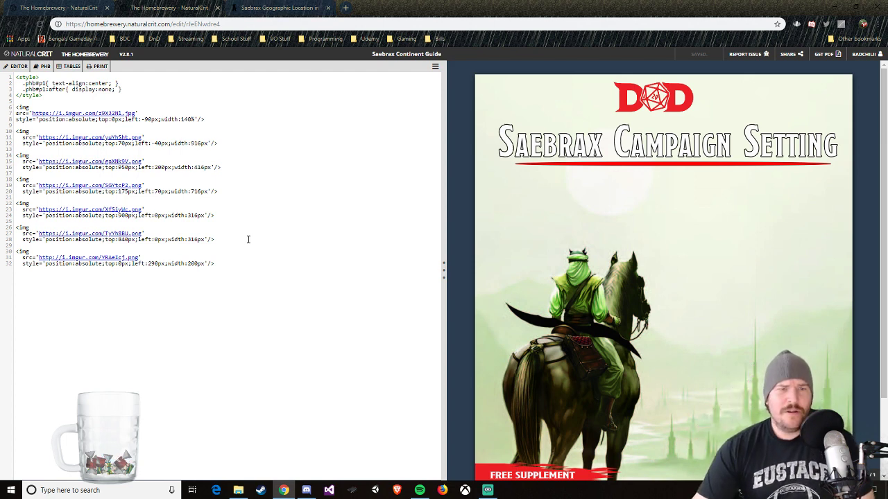
click(226, 267)
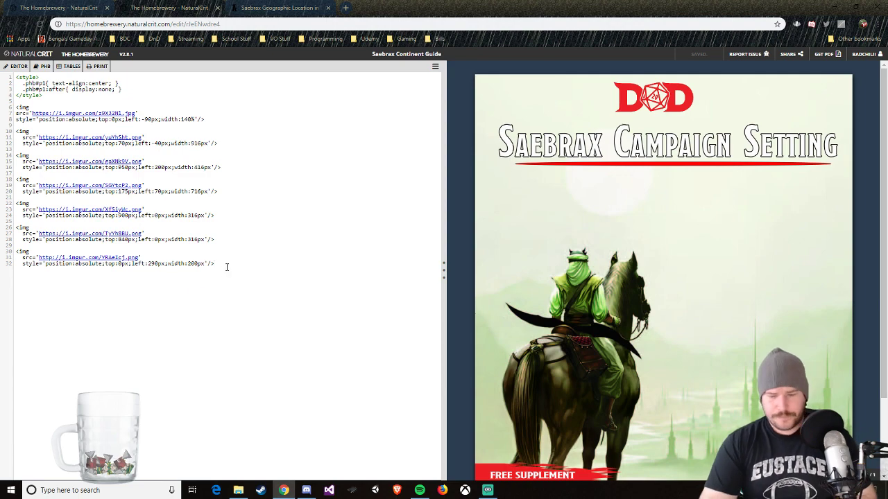
key(Return)
key(Return)
text(\page)
key(Return)
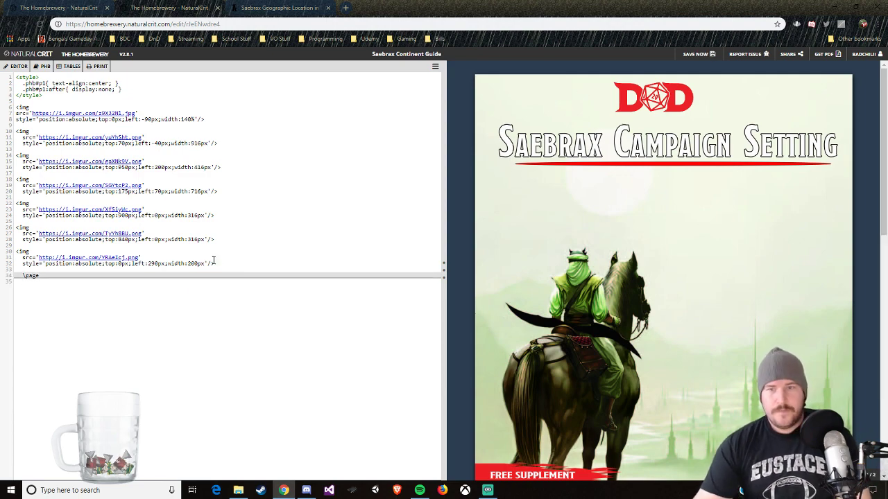
Step: Open the Homebrewery Guide from the Worldbuilding bookmarks in a new browser tab
click(248, 8)
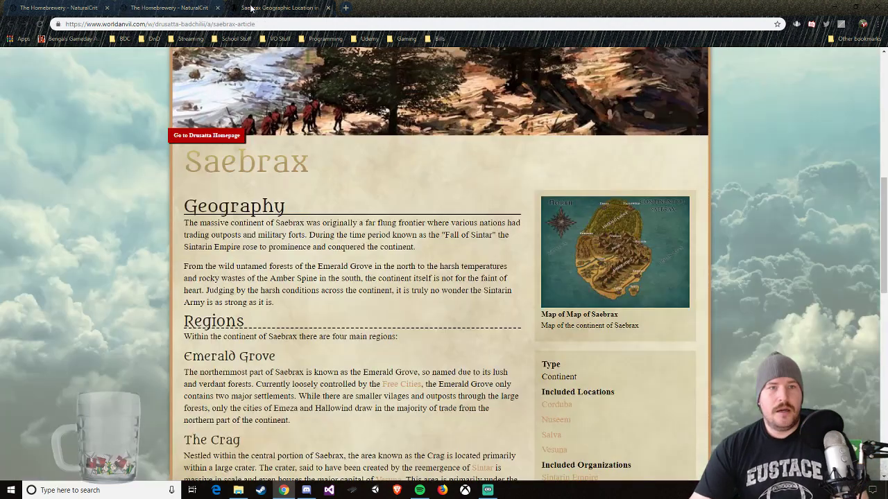
click(349, 7)
click(153, 39)
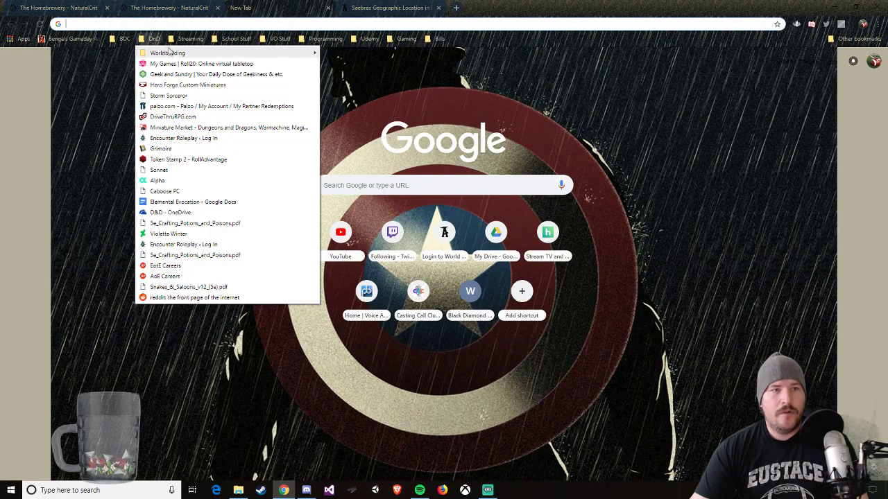
mouse_move(170, 53)
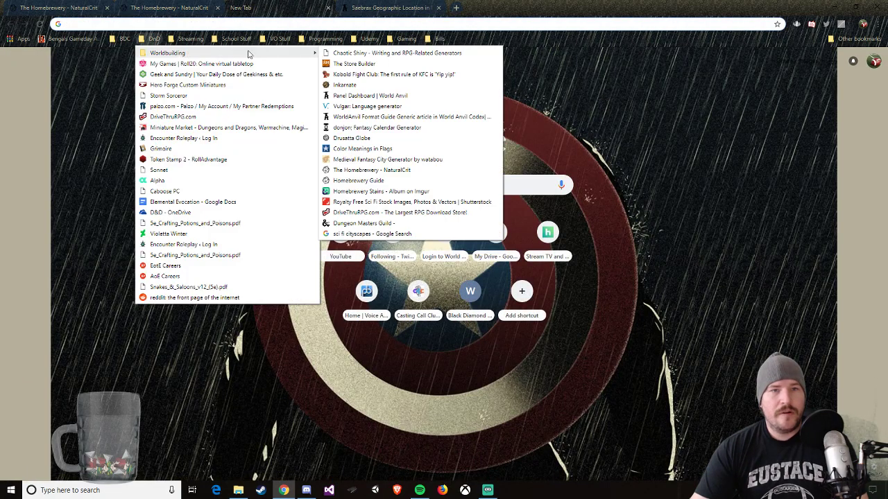
click(378, 181)
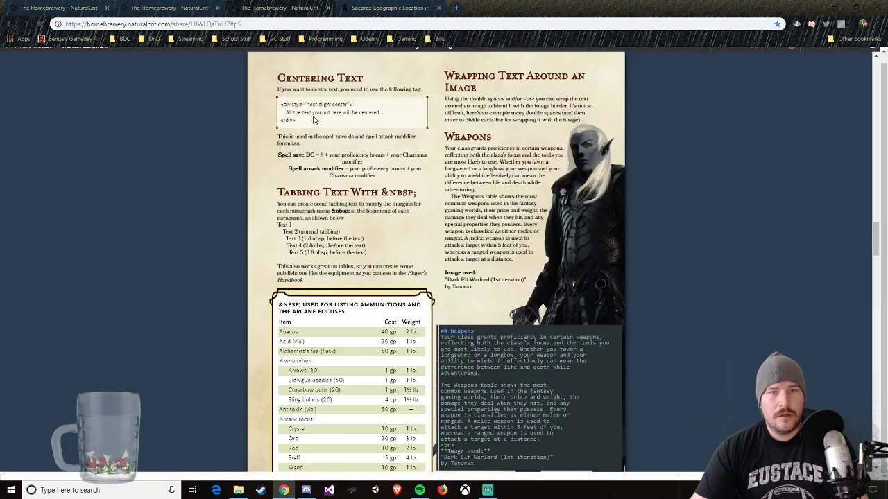
Step: Examine the layout of the Contents page in the Homebrewery Formatting Guide
scroll(442, 57, up, 10)
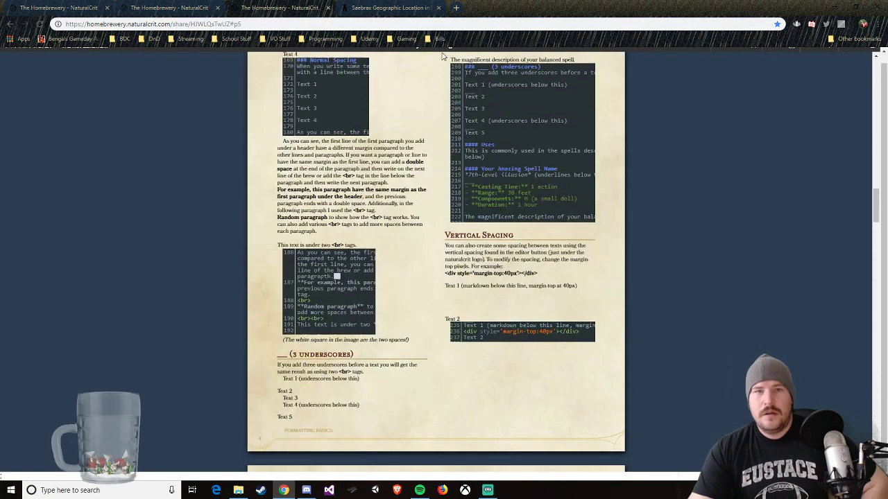
scroll(477, 170, up, 15)
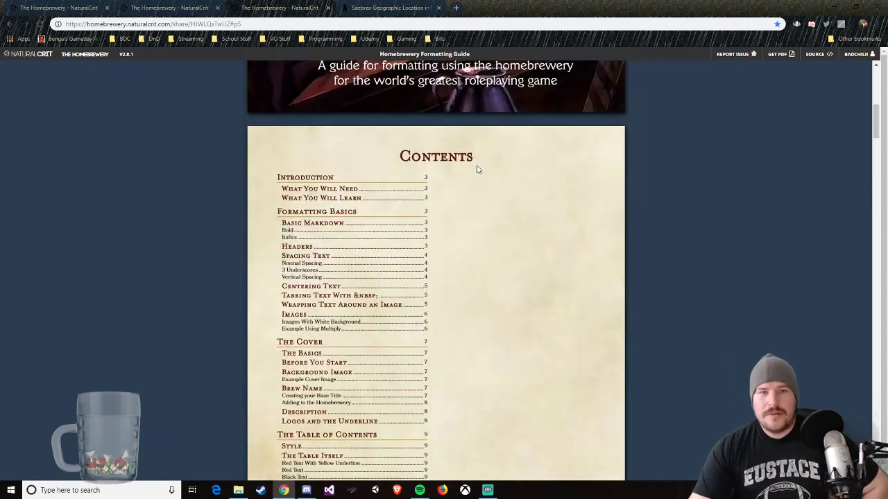
scroll(429, 208, up, 5)
scroll(389, 242, down, 3)
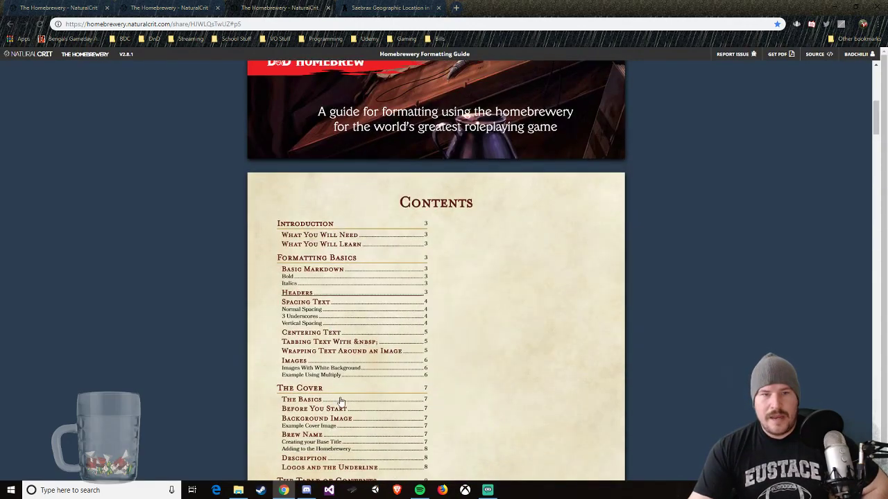
scroll(341, 401, down, 4)
scroll(337, 208, up, 3)
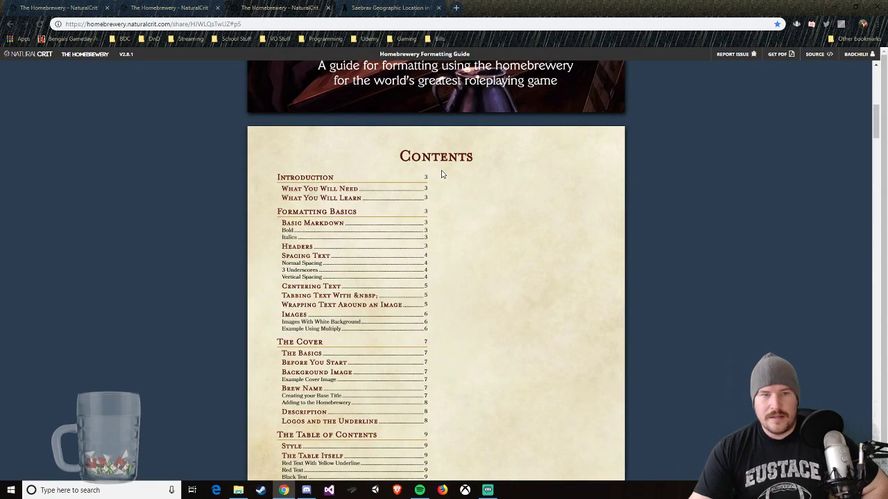
scroll(441, 174, down, 2)
scroll(441, 174, down, 3)
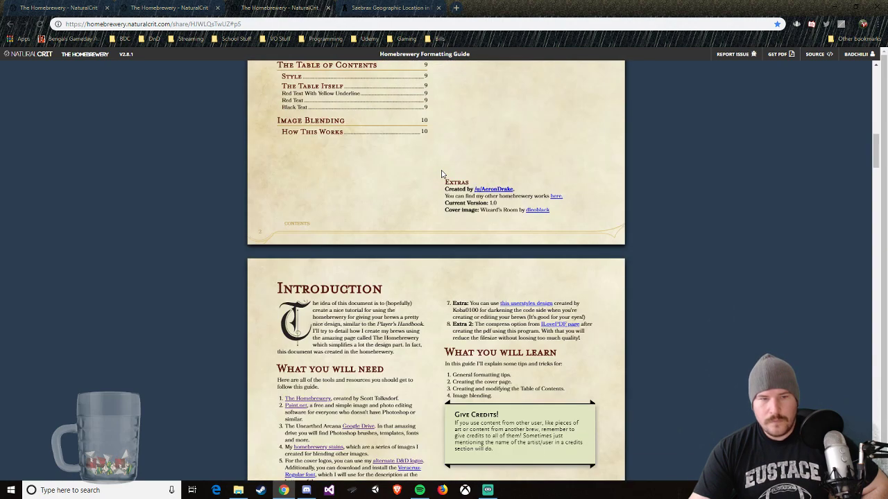
scroll(624, 143, up, 5)
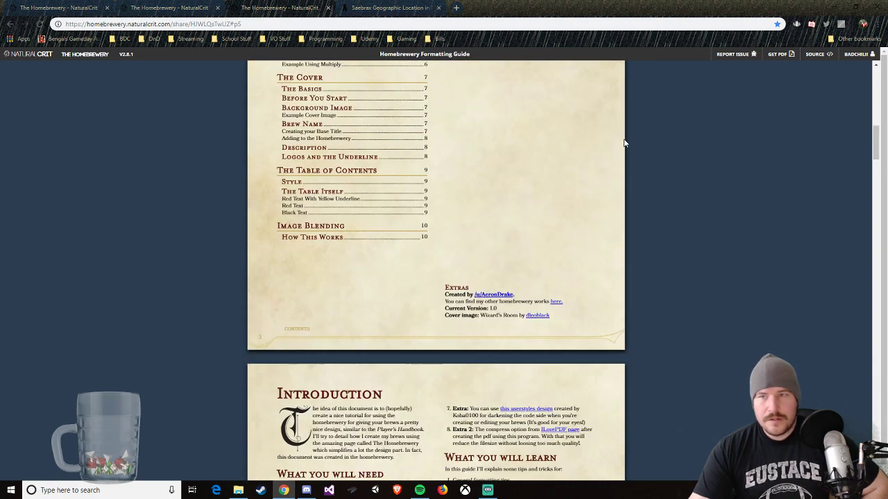
Step: Open the formatting guide's source and copy the Contents page code, from its style block through the Extras credits
click(817, 54)
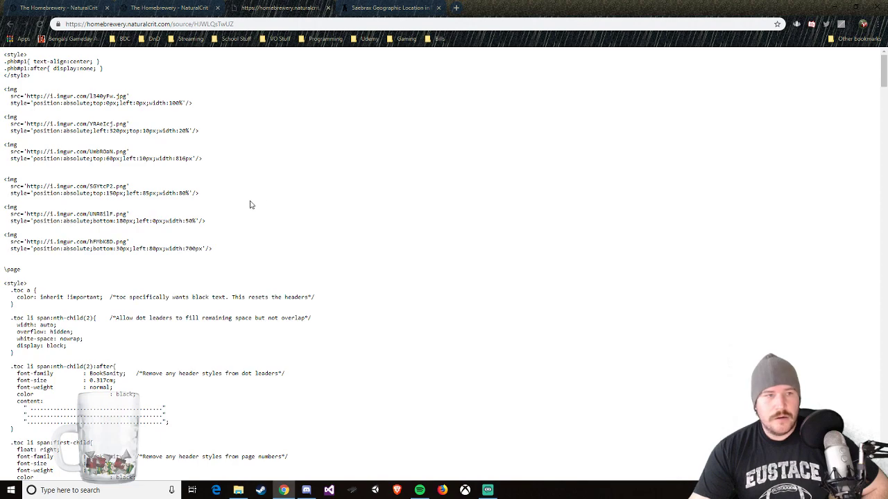
scroll(70, 280, down, 1)
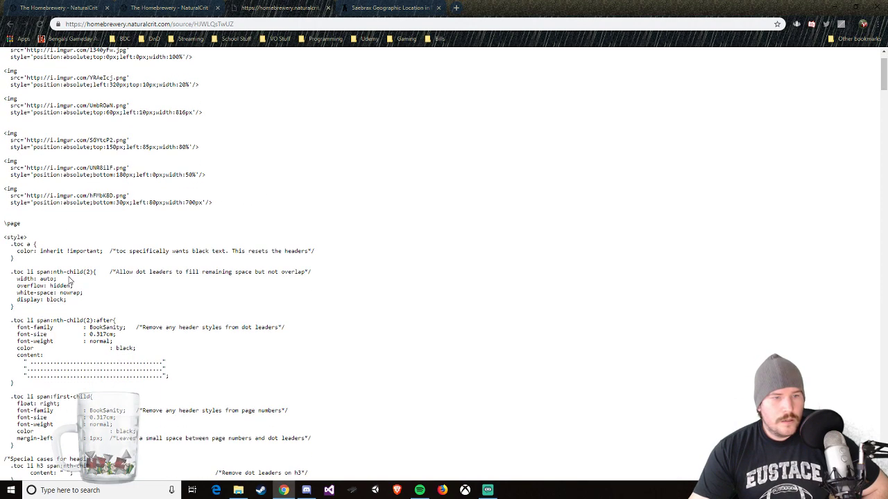
scroll(69, 279, down, 4)
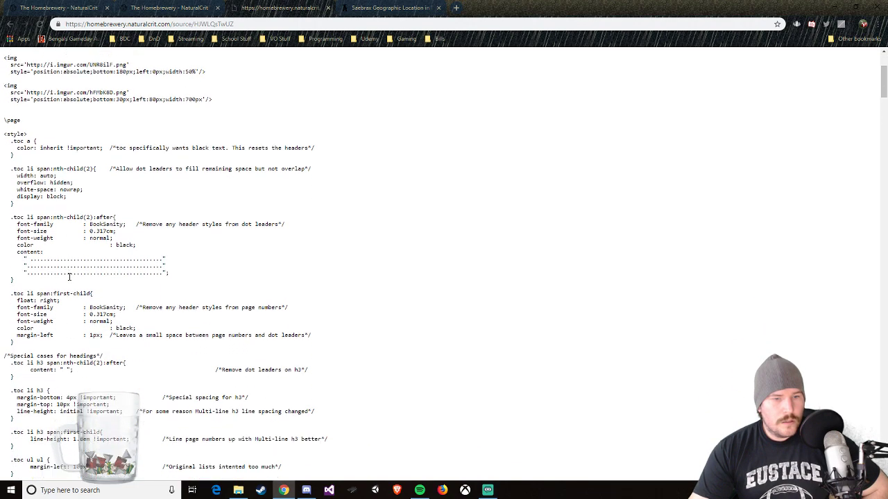
scroll(69, 277, down, 1)
scroll(70, 277, down, 3)
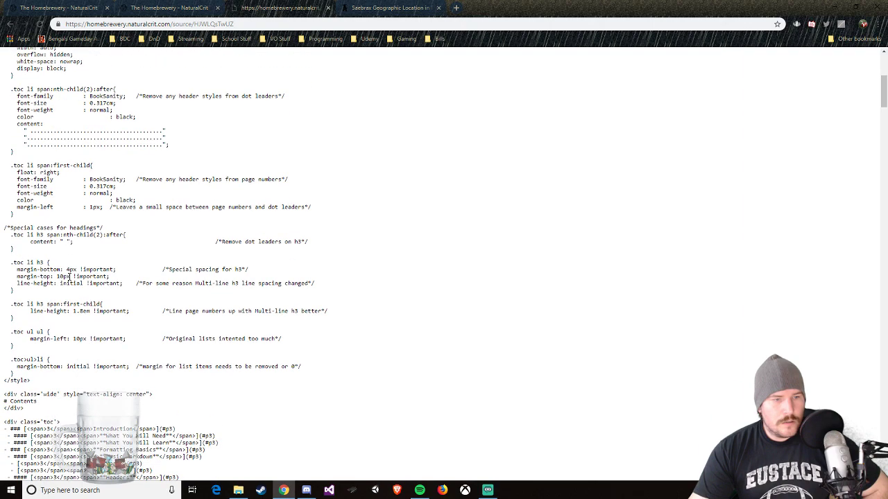
scroll(69, 278, down, 3)
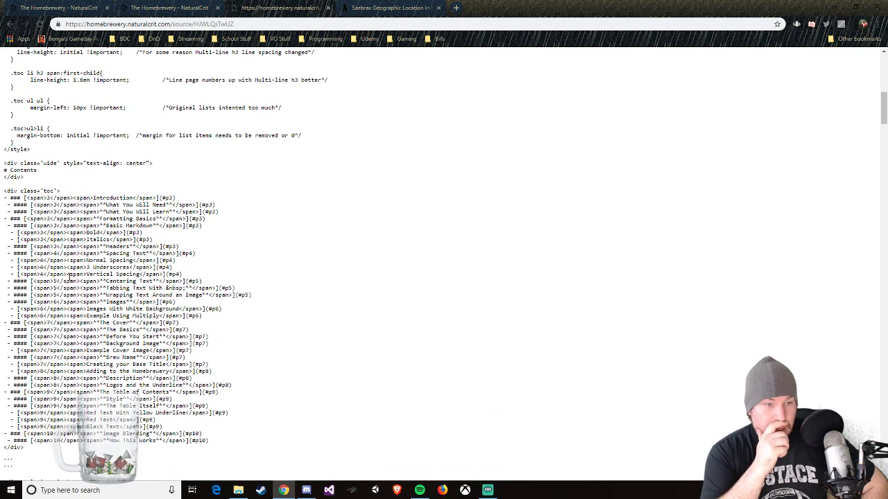
scroll(236, 265, down, 4)
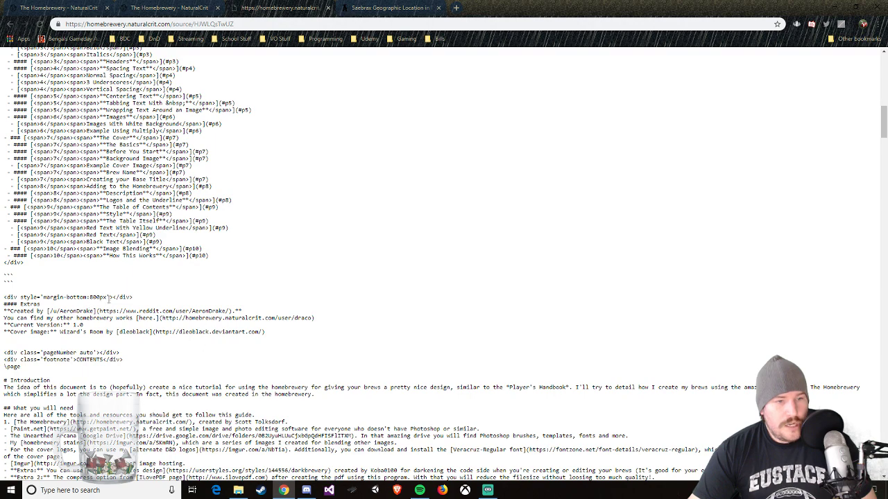
drag(268, 333, 12, 113)
right_click(13, 114)
click(31, 121)
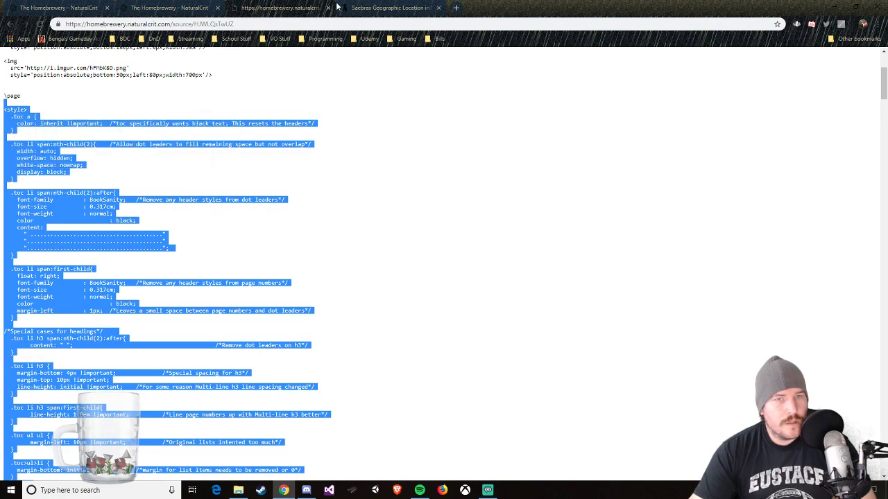
Step: Paste the copied Contents page code below the \page break in the Saebrax Continent Guide and check its preview
key(ctrl+Tab)
click(244, 9)
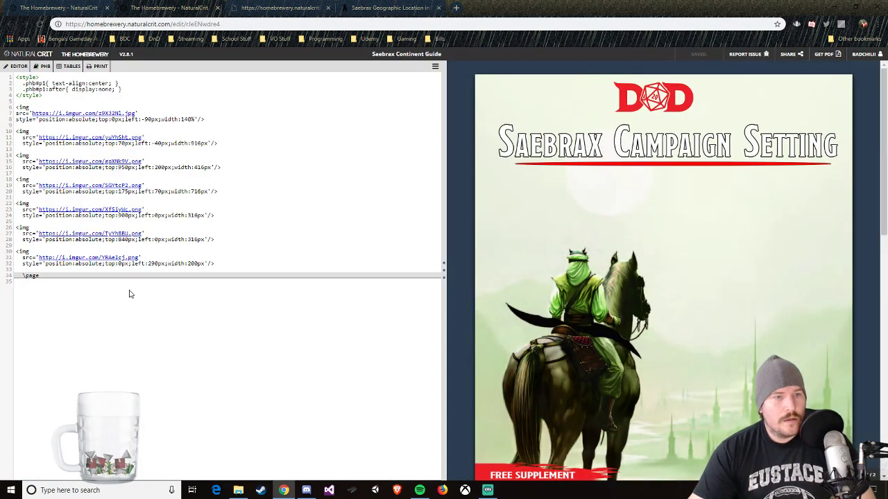
key(Return)
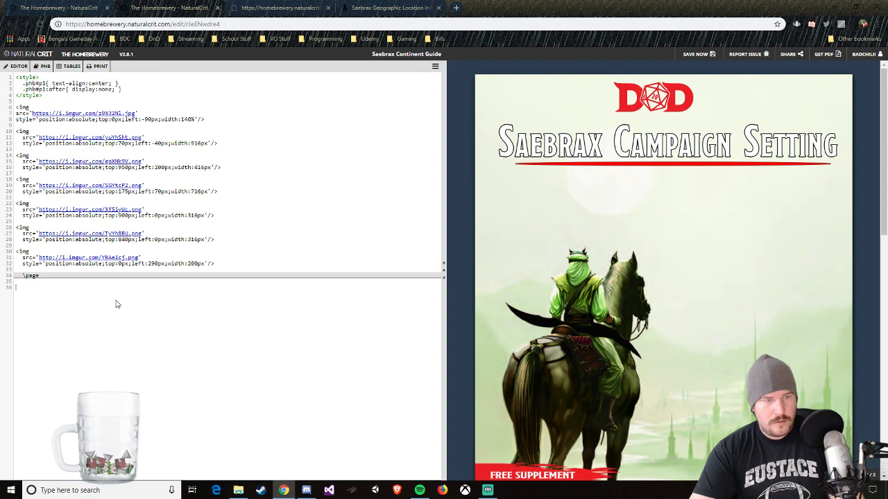
key(ctrl+v)
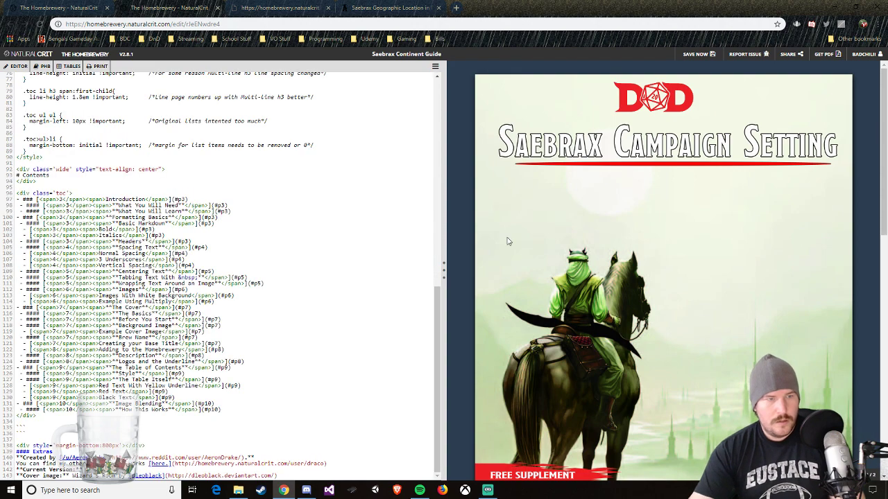
scroll(510, 242, down, 10)
scroll(663, 275, down, 2)
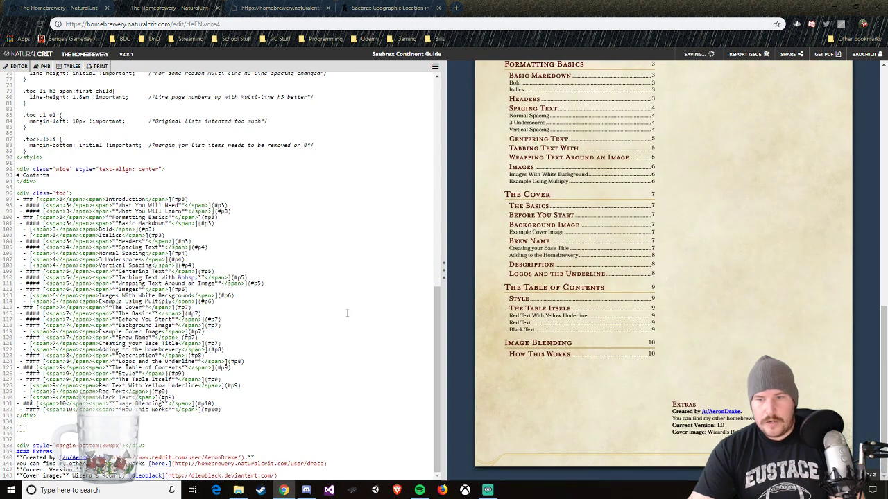
Step: Delete the 800px margin div, the Extras credits and the backtick lines after the table of contents
scroll(339, 311, up, 5)
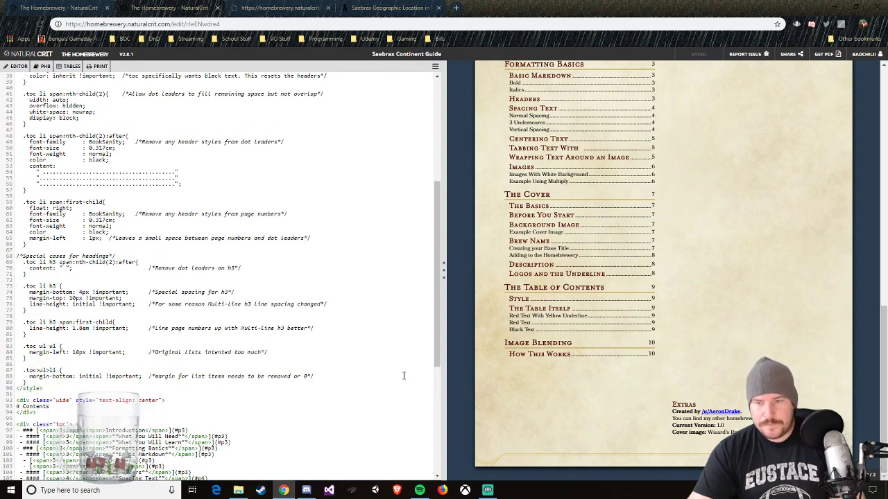
scroll(119, 376, down, 5)
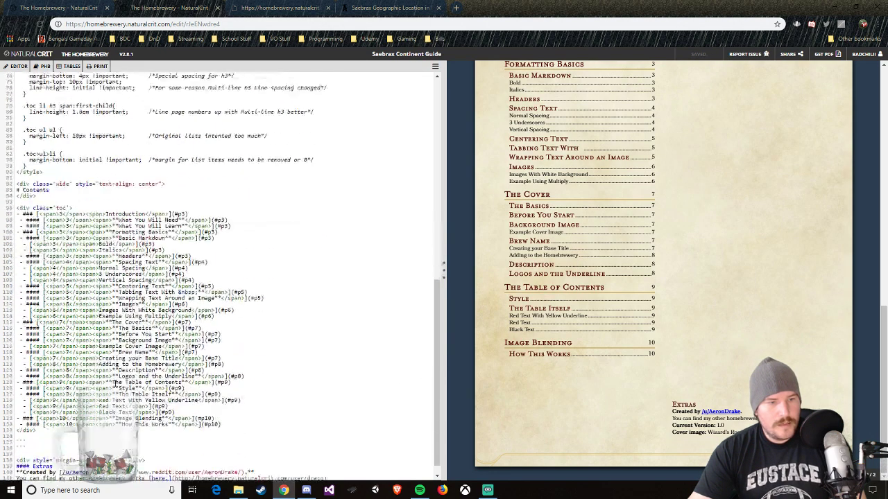
drag(277, 476, 15, 446)
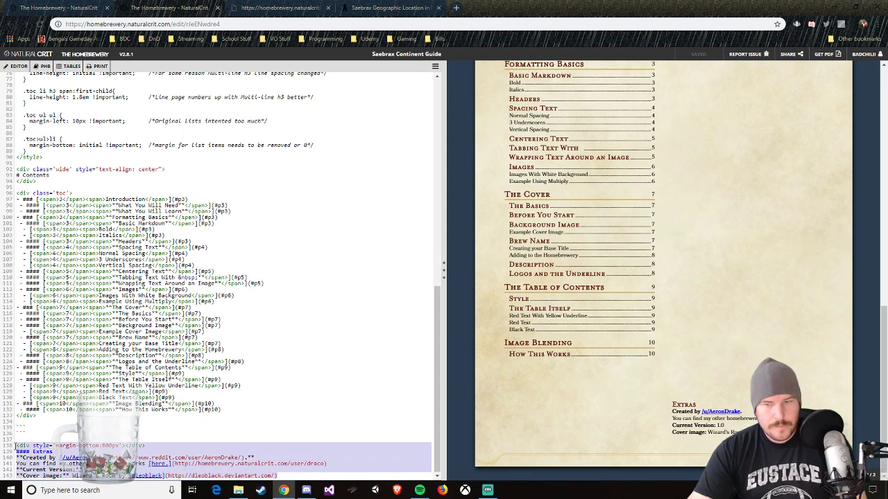
key(Delete)
key(BackSpace)
key(BackSpace)
key(BackSpace)
key(BackSpace)
key(BackSpace)
key(BackSpace)
key(BackSpace)
key(BackSpace)
key(BackSpace)
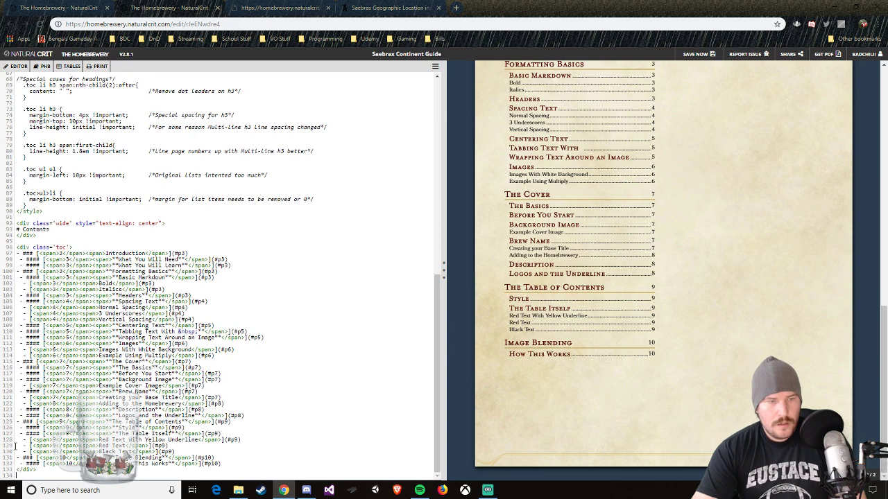
Step: Review the Contents page code against its preview, highlighting the "Introduction" and "What You Will Need" entry titles
scroll(61, 285, up, 3)
scroll(61, 287, up, 4)
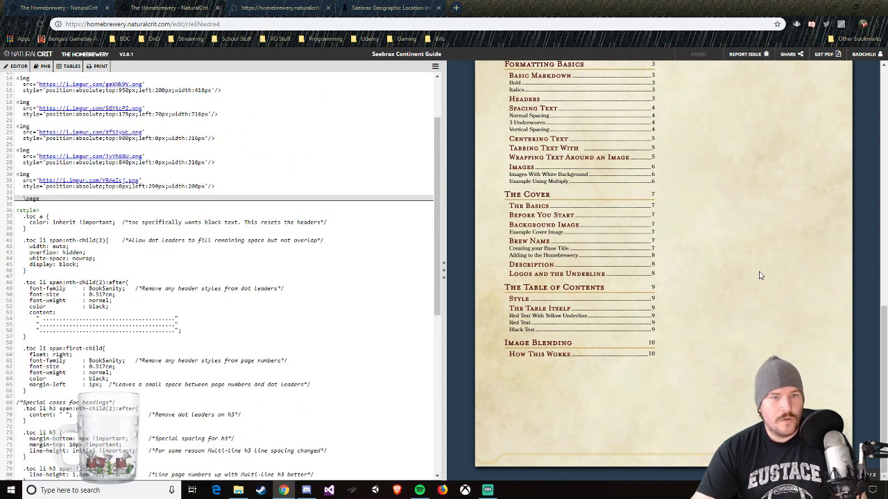
scroll(760, 277, up, 3)
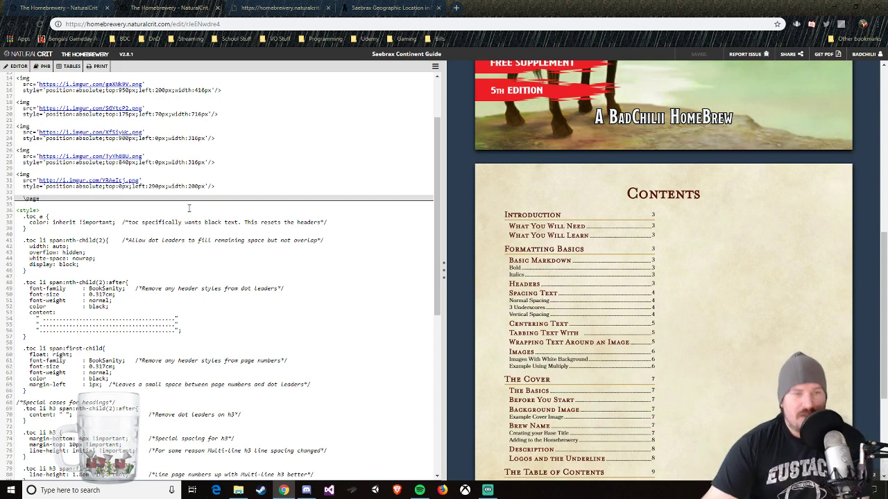
scroll(186, 271, down, 5)
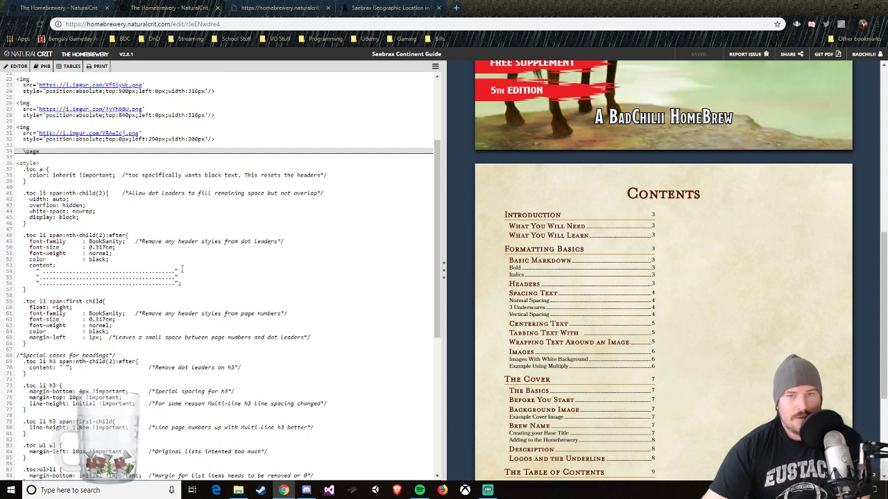
scroll(182, 341, down, 3)
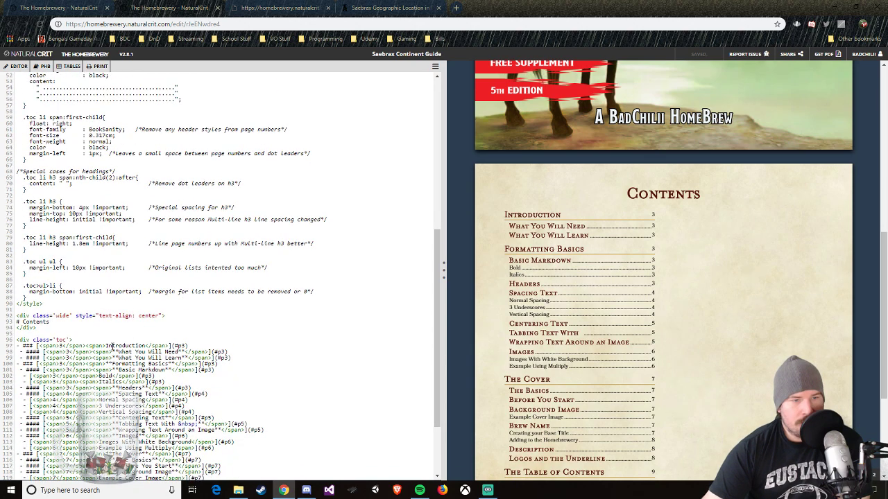
drag(106, 346, 146, 347)
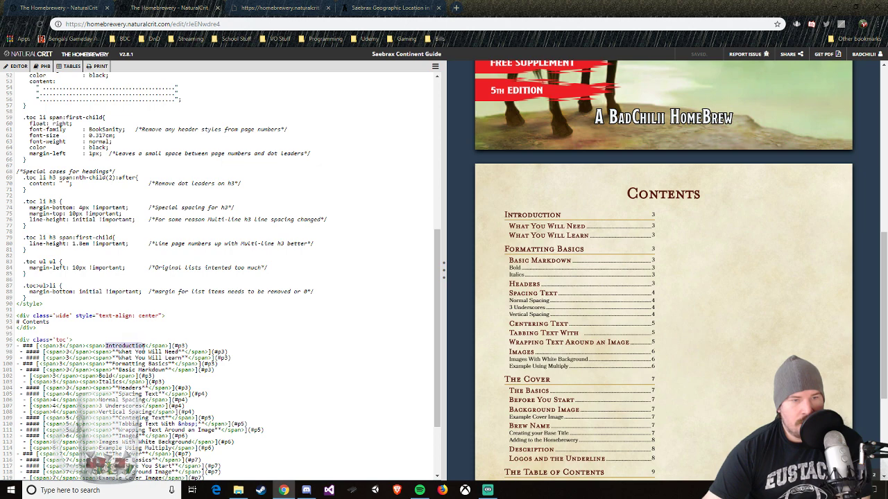
click(165, 355)
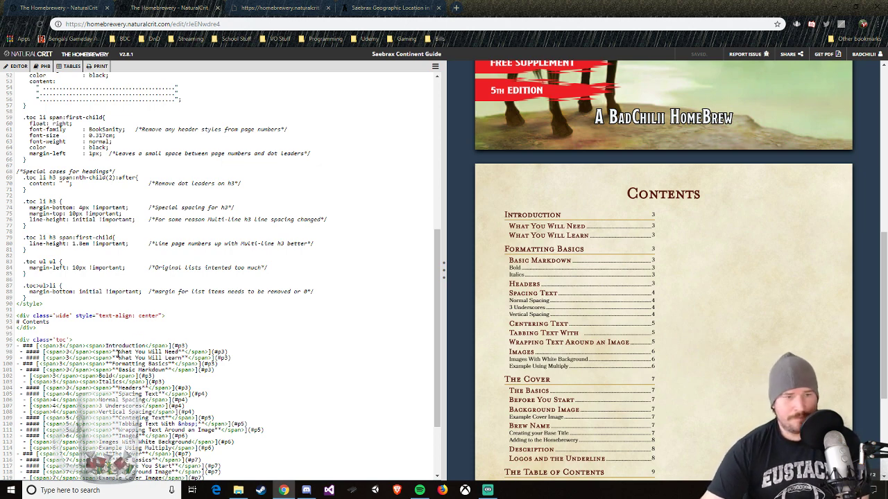
drag(117, 352, 180, 353)
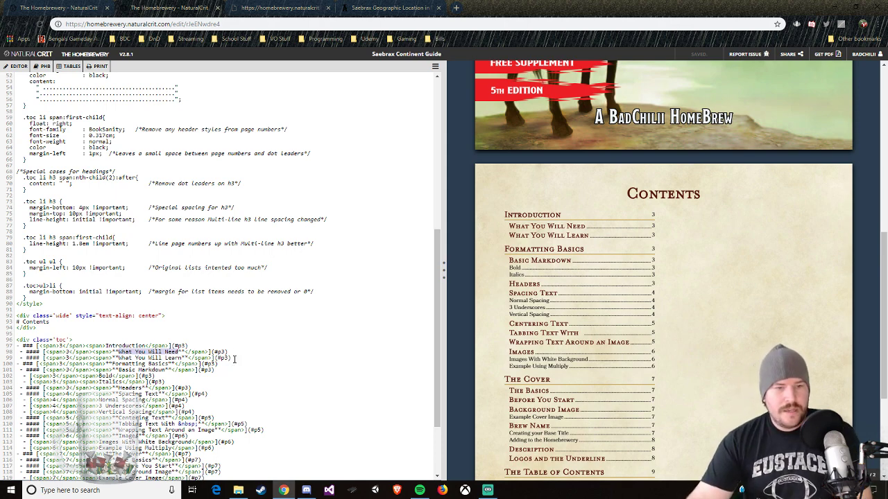
Step: Delete the "What You Will Need" and "What You Will Learn" entries beneath Introduction in the table of contents, leaving no blank line
drag(234, 358, 16, 352)
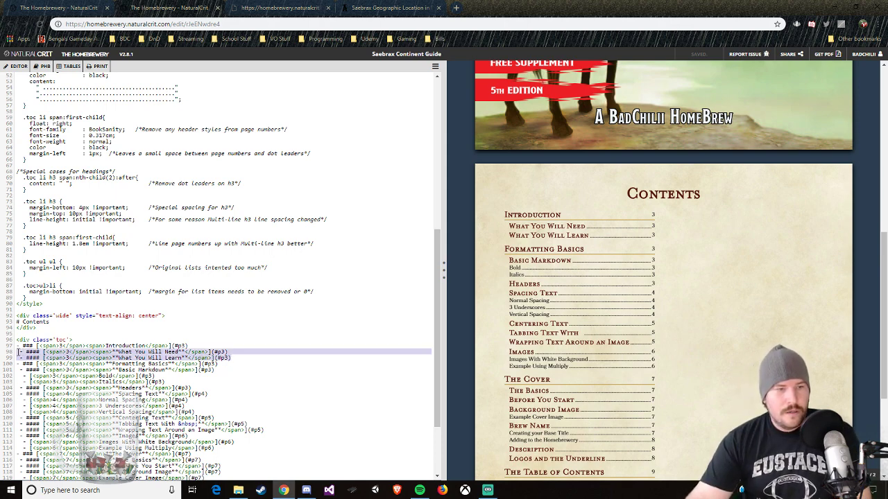
key(BackSpace)
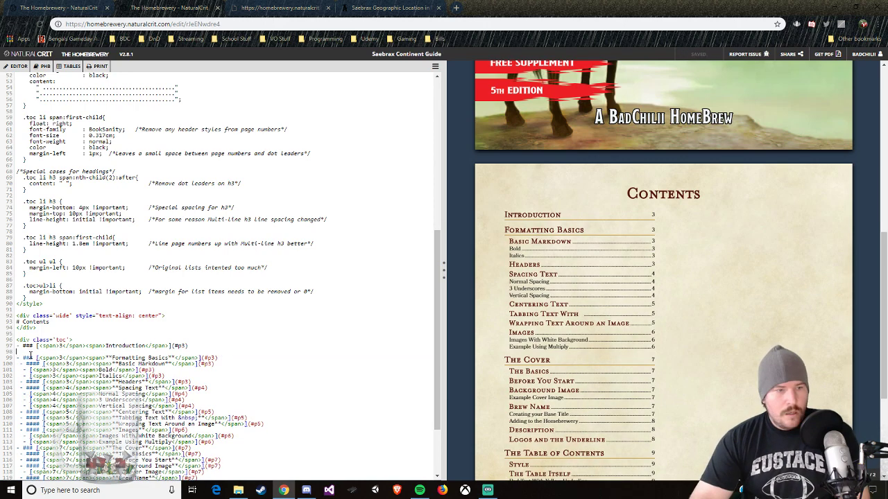
key(Delete)
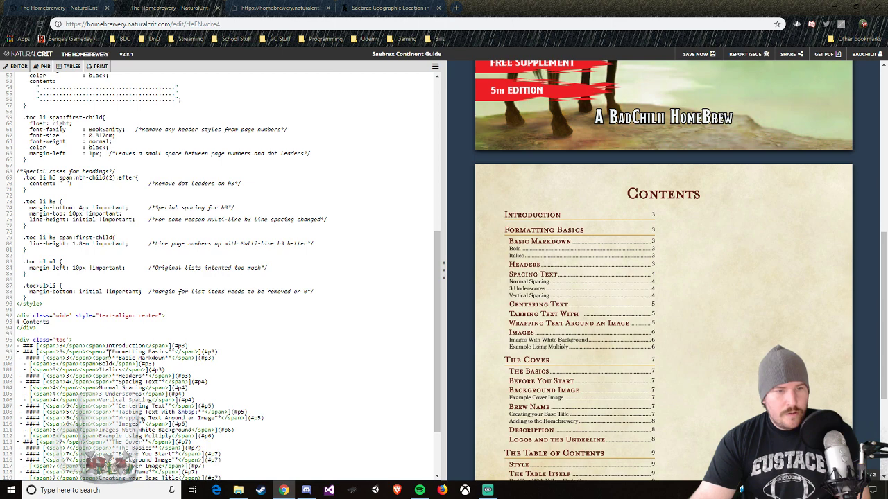
Step: Replace the "Formatting Basics" heading title in the table of contents with "Chapter 1", keeping the bold markers
drag(105, 352, 172, 352)
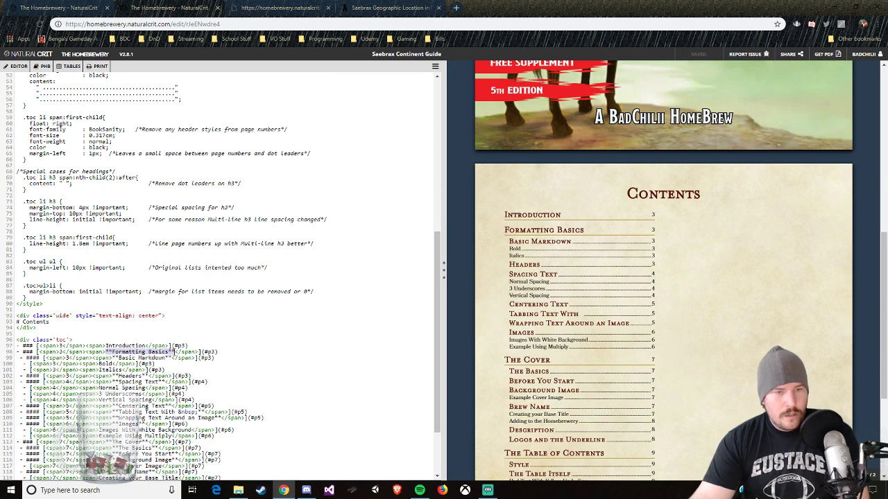
click(167, 353)
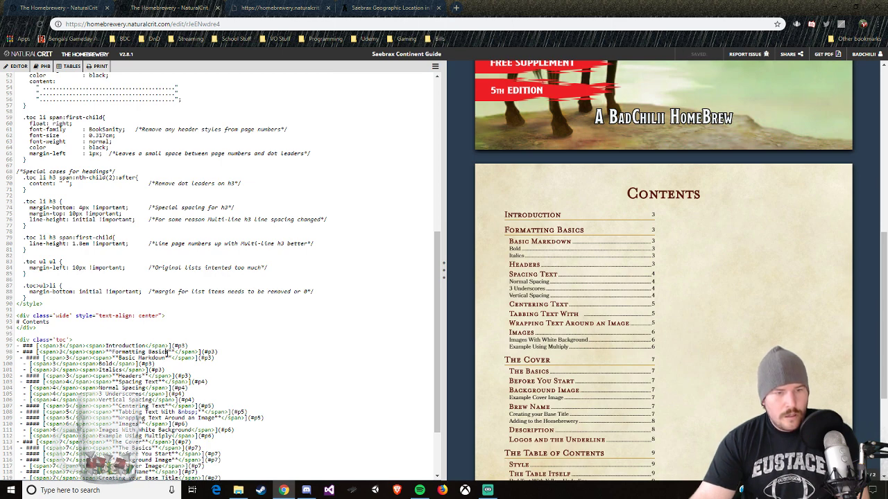
drag(167, 353, 112, 352)
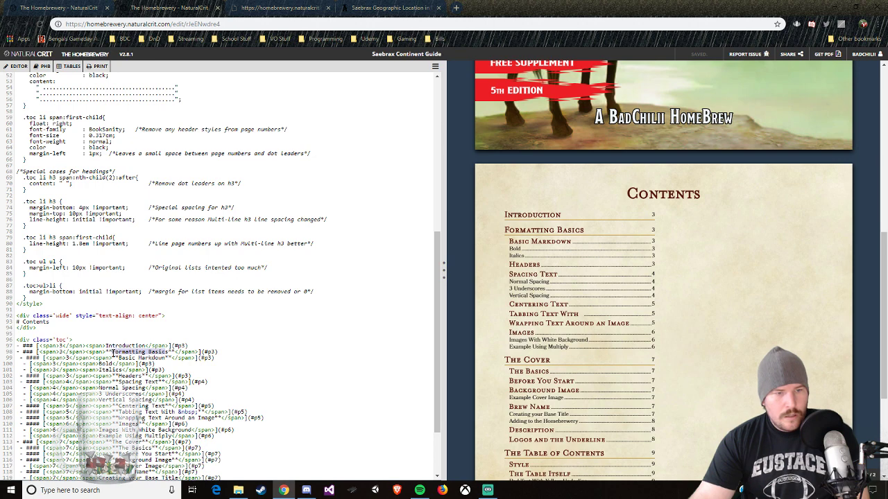
text(Chapter 1)
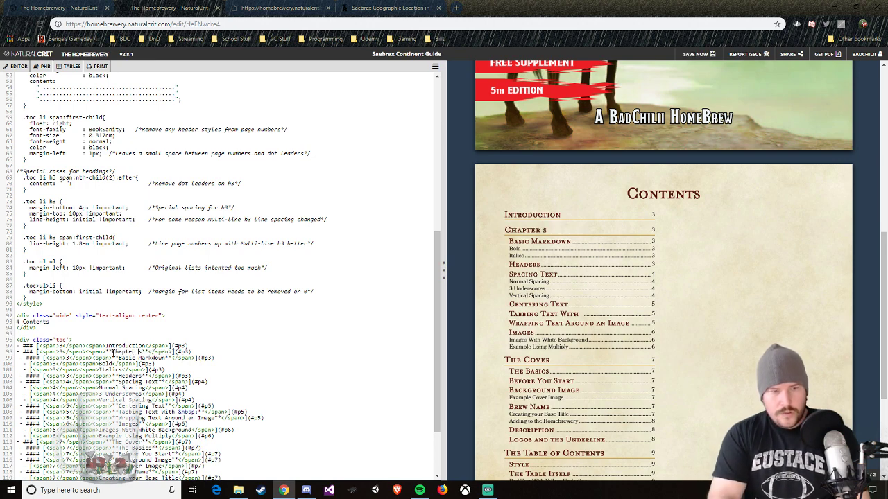
text(1)
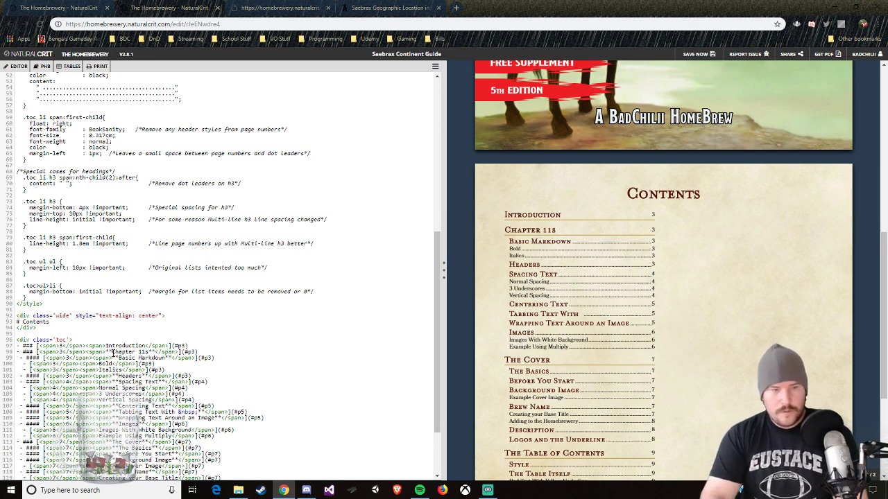
key(BackSpace)
key(Delete)
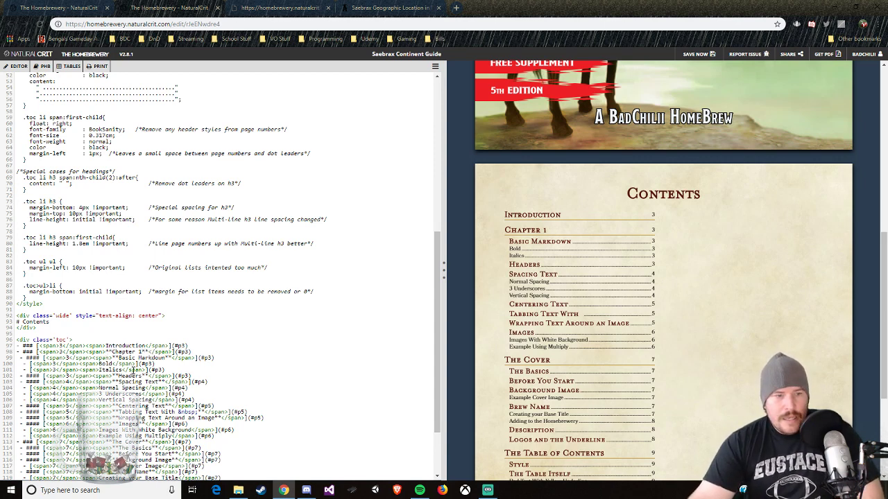
Step: Replace the "Basic Markdown" entry title beneath Chapter 1 with "A Breif History"
scroll(115, 388, down, 3)
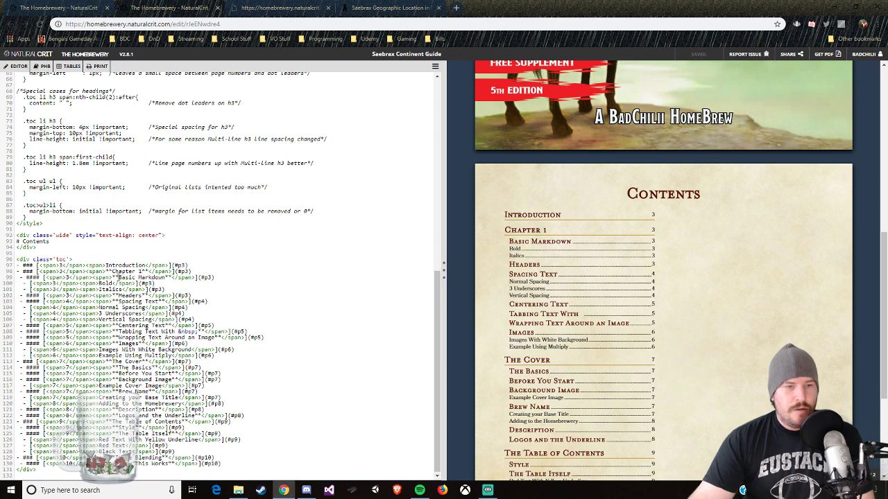
drag(118, 278, 168, 278)
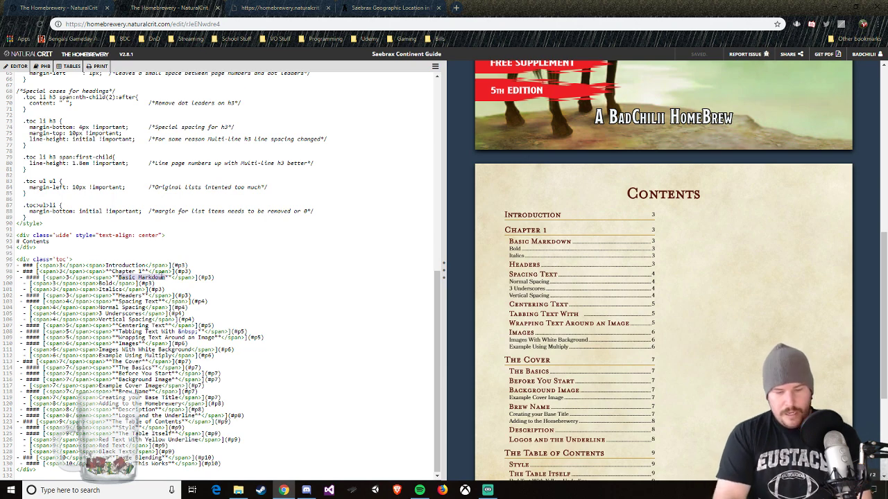
text(A Breif History)
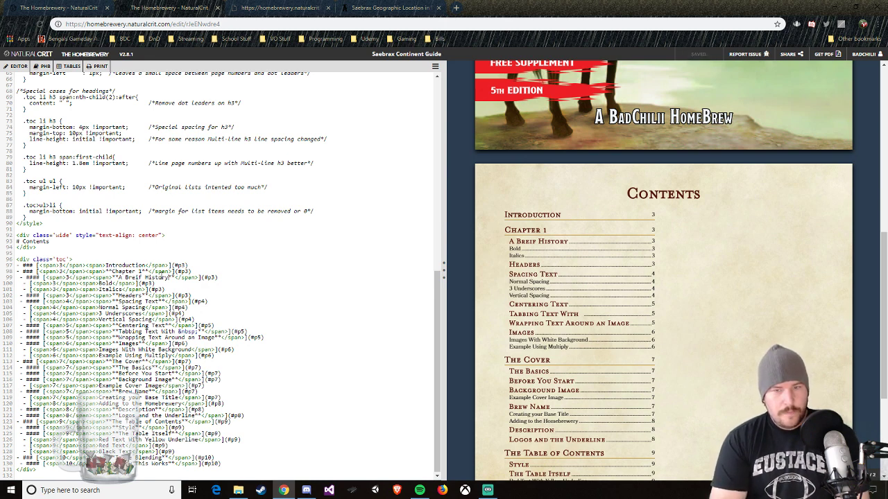
text(of)
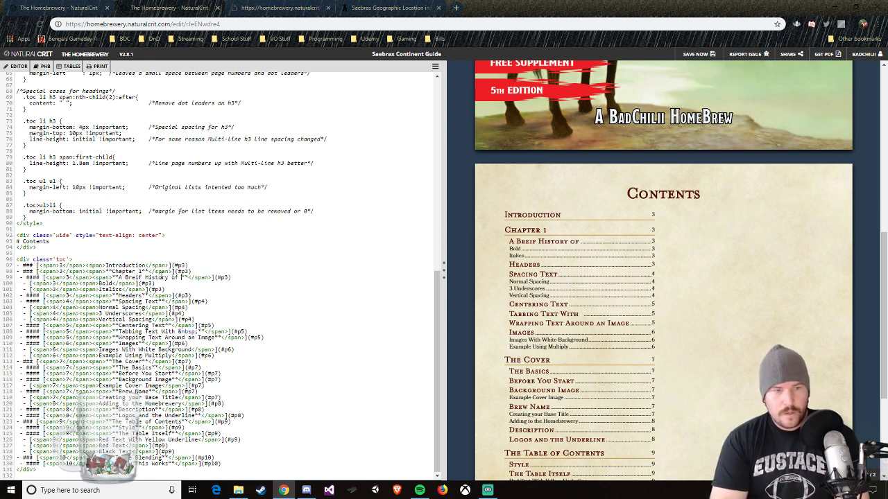
key(BackSpace)
key(BackSpace)
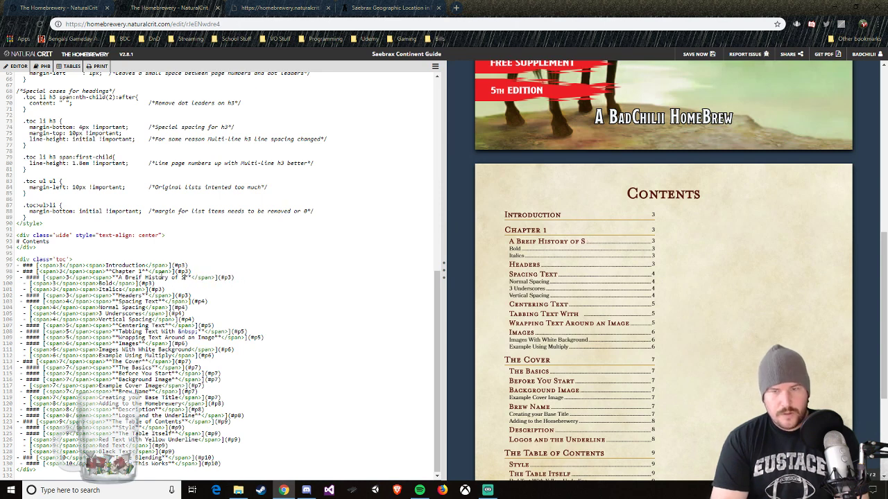
key(BackSpace)
key(BackSpace)
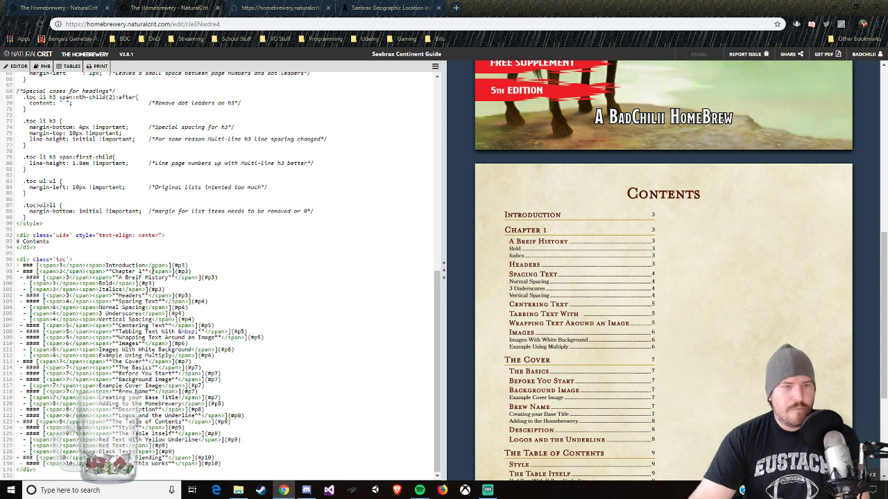
Step: Correct the misspelled word "Breif" to "Brief" in the first entry beneath Chapter 1
click(136, 278)
key(BackSpace)
key(Right)
text(e)
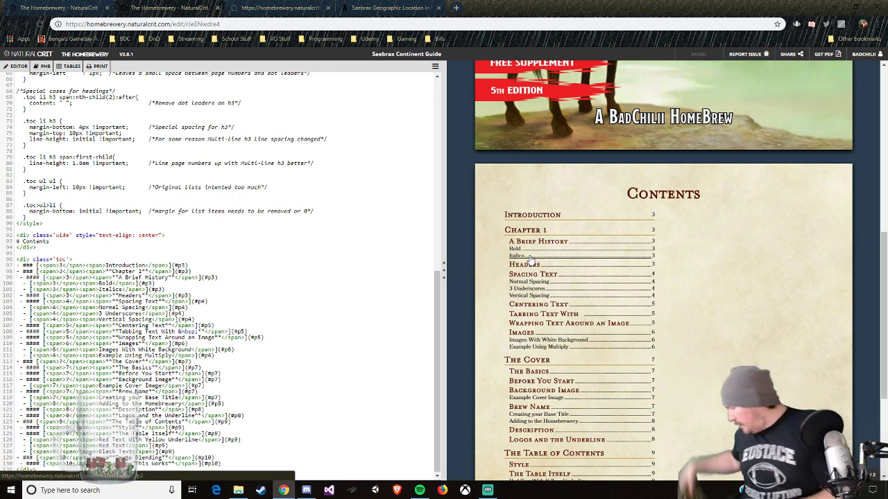
Step: Return the formatting guide from its source to the rendered view, check its Contents page, and go back to the Saebrax Continent Guide editor
click(281, 7)
key(alt+Left)
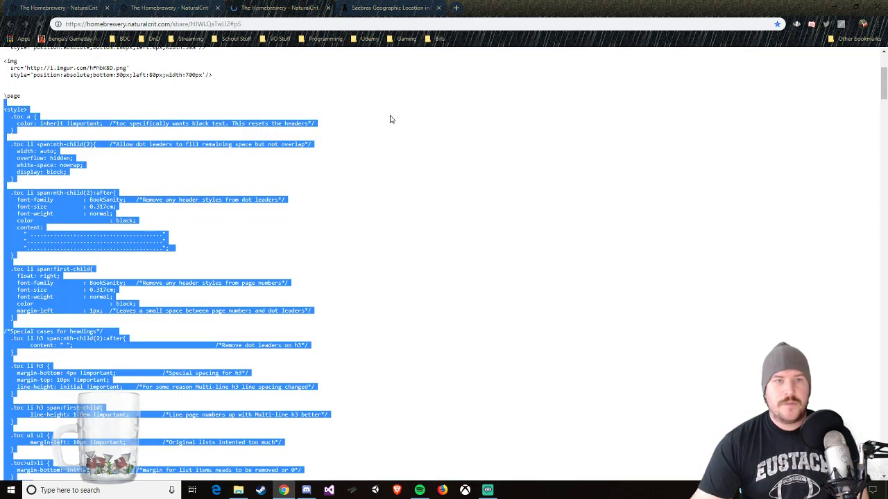
scroll(601, 235, down, 1)
scroll(602, 234, down, 6)
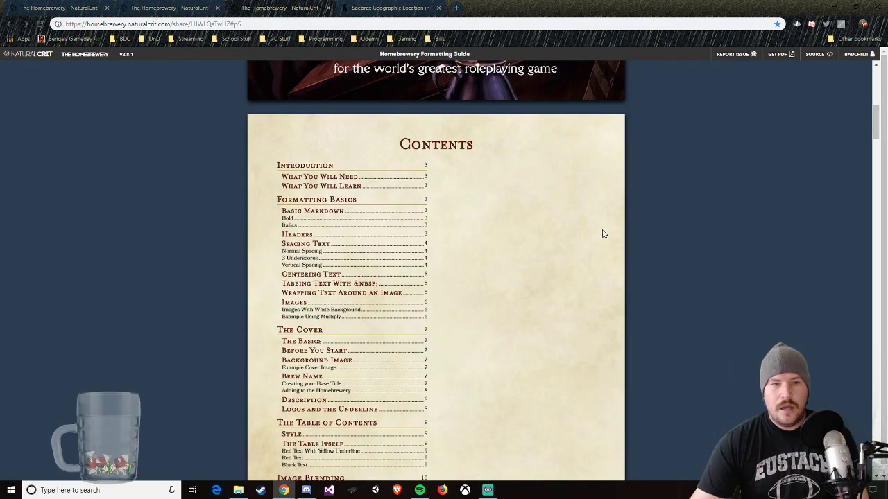
click(385, 8)
click(174, 8)
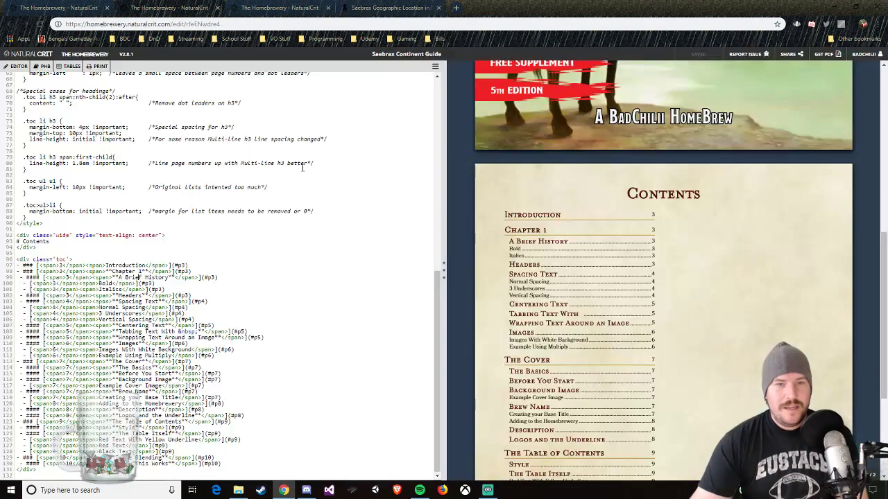
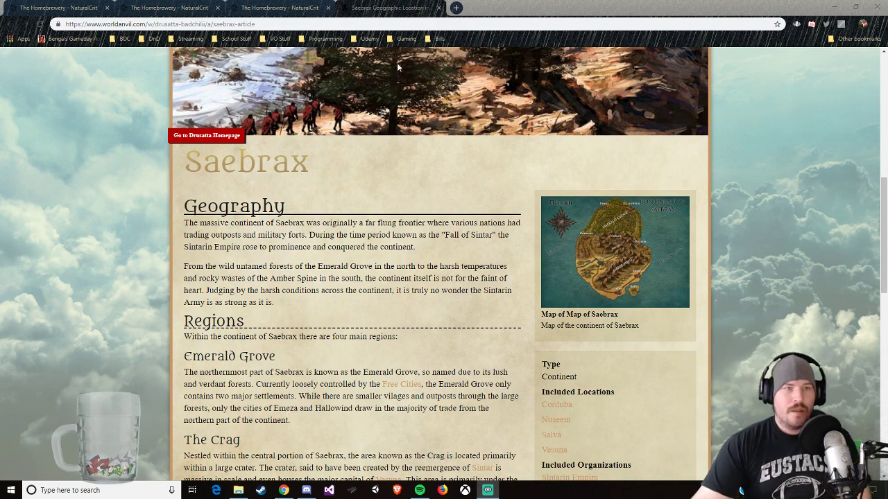
Step: Consult the formatting guide's section on tabbing text with &nbsp;, and return to the Saebrax Continent Guide editor
click(187, 7)
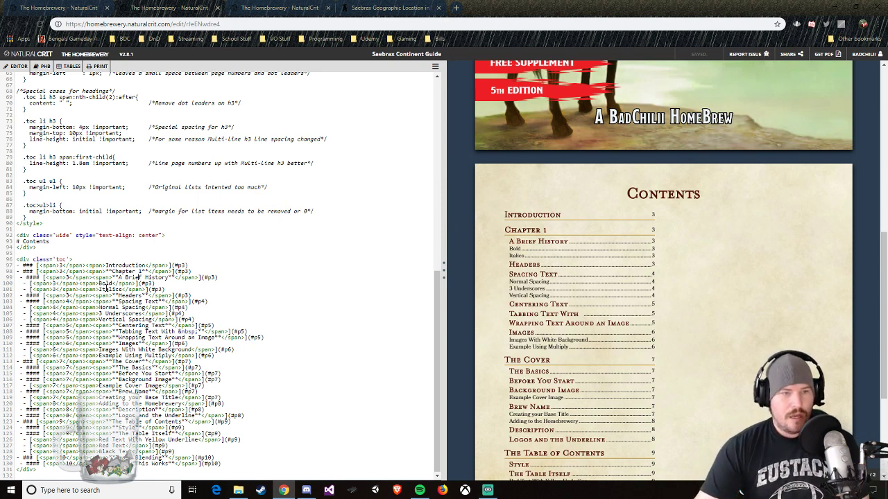
drag(100, 284, 112, 284)
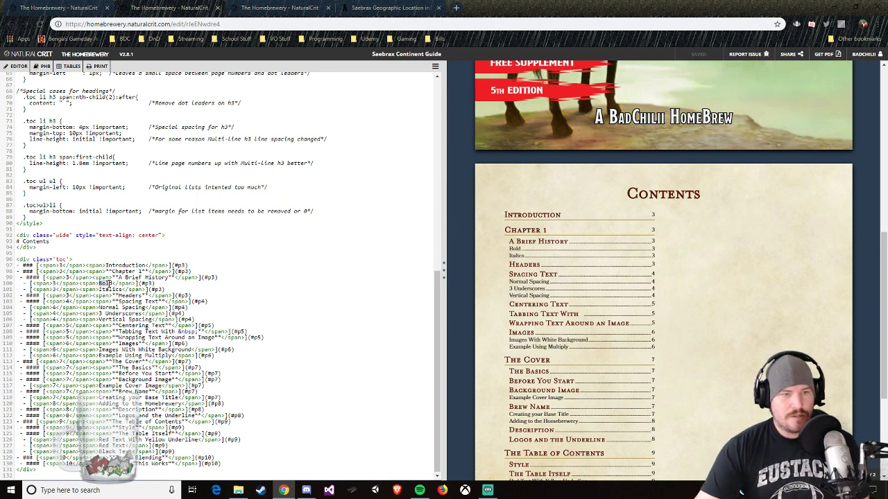
click(258, 5)
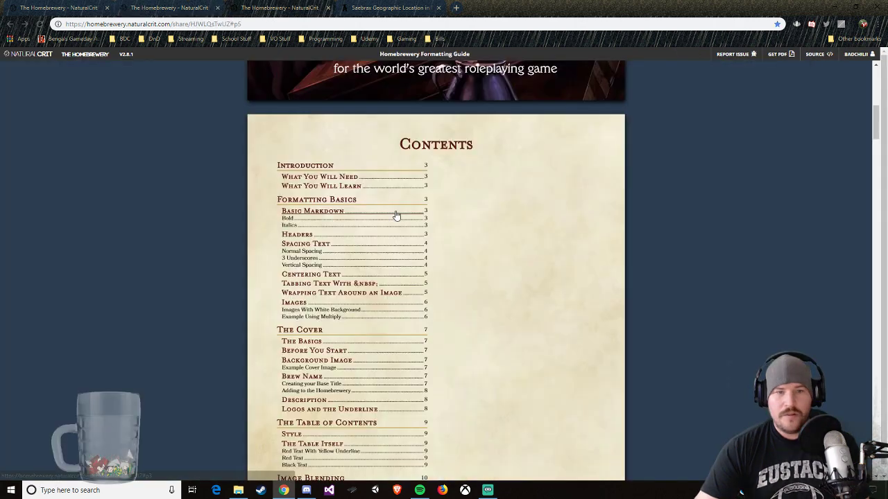
scroll(451, 361, down, 1)
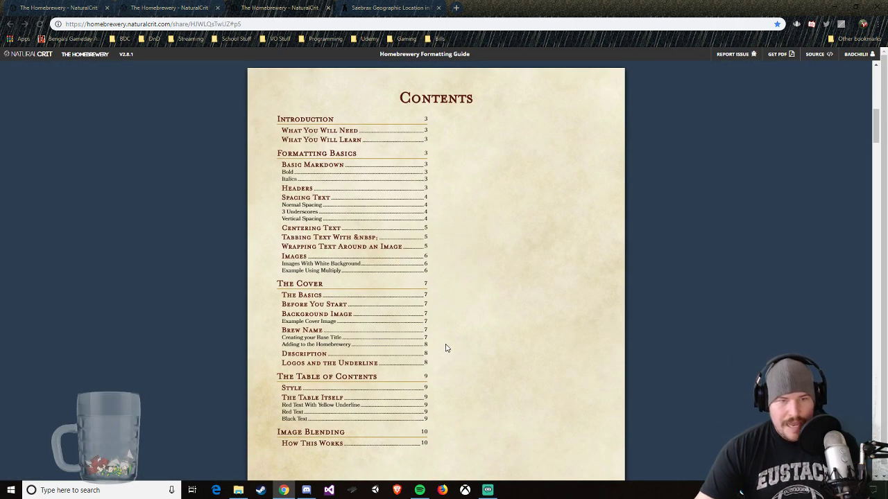
click(368, 238)
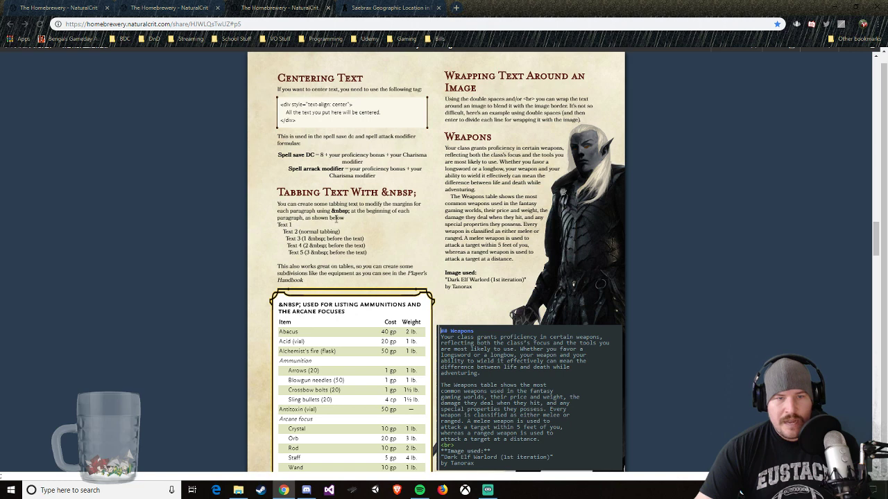
click(201, 8)
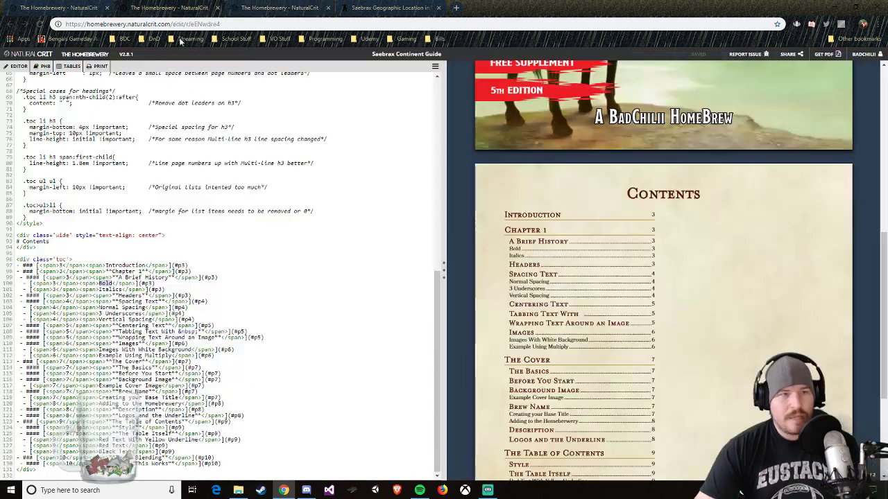
Step: Try to indent the Bold entry beneath A Brief History with an &nbsp; placed before its link, and remove it again
click(31, 283)
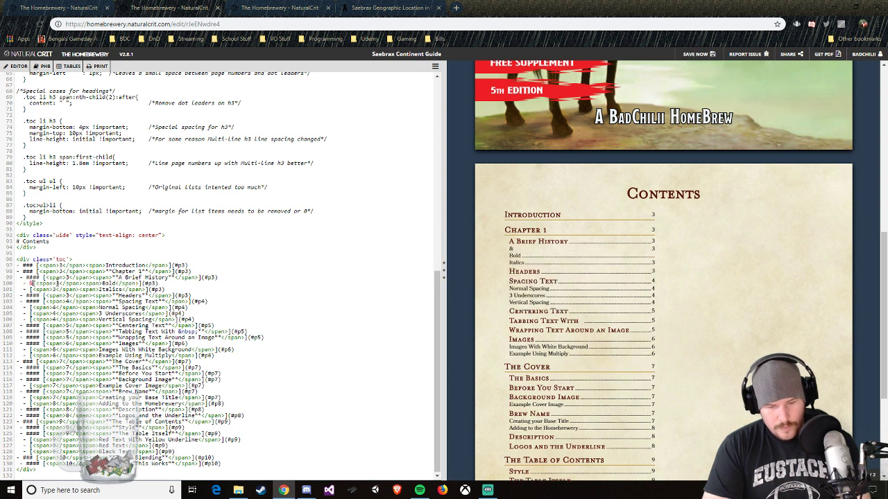
text(&nbsp)
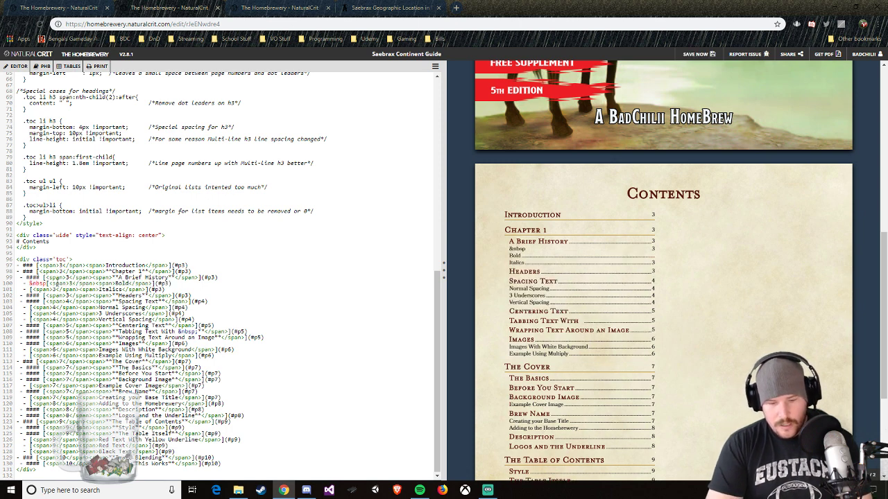
text(;)
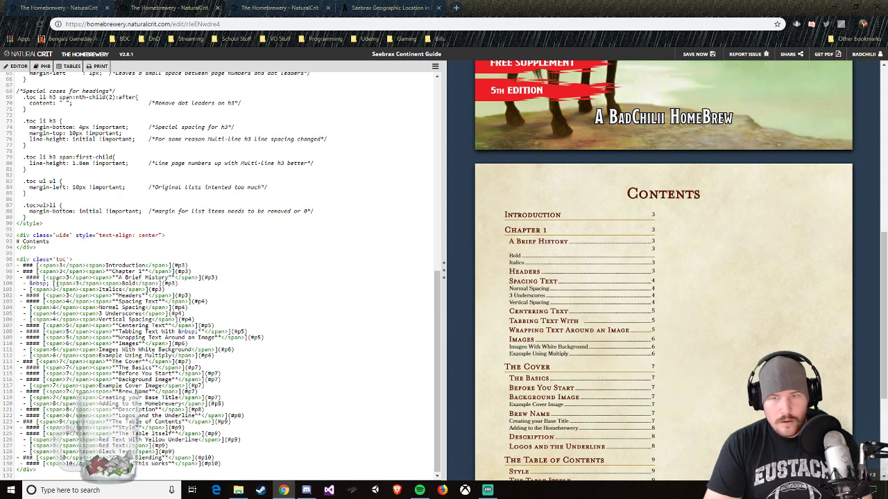
key(BackSpace)
key(BackSpace)
key(BackSpace)
key(BackSpace)
key(BackSpace)
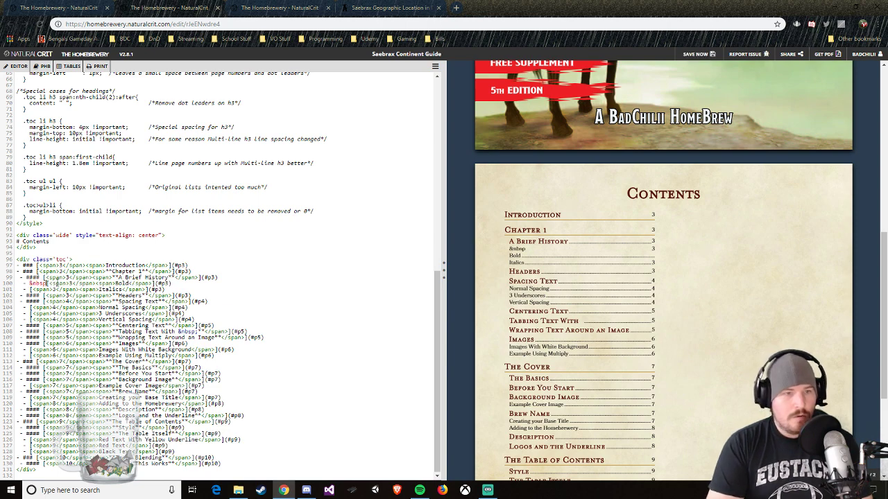
key(BackSpace)
key(BackSpace)
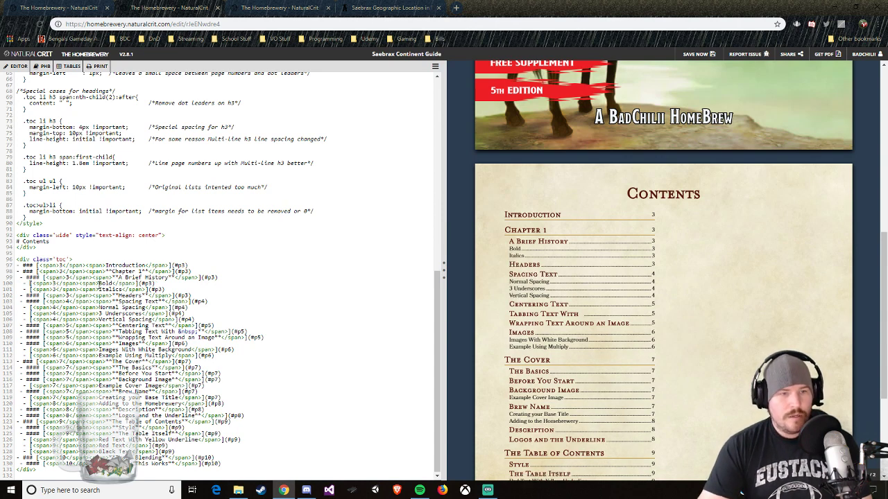
Step: Indent the Bold entry beneath A Brief History by inserting five consecutive &nbsp; codes directly before its title text
text(&nbsp)
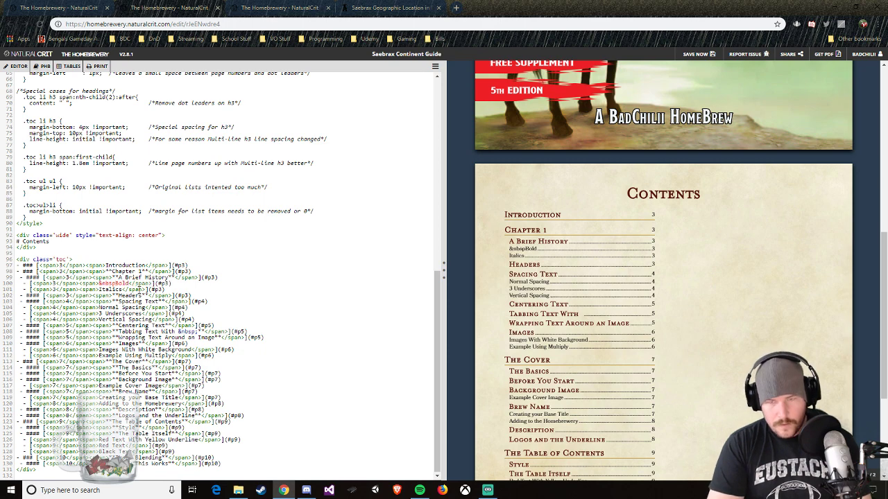
text(;)
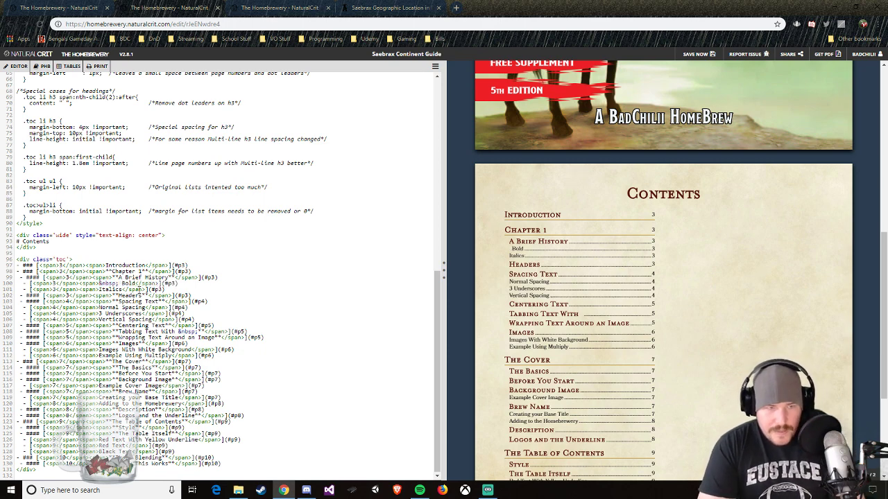
key(BackSpace)
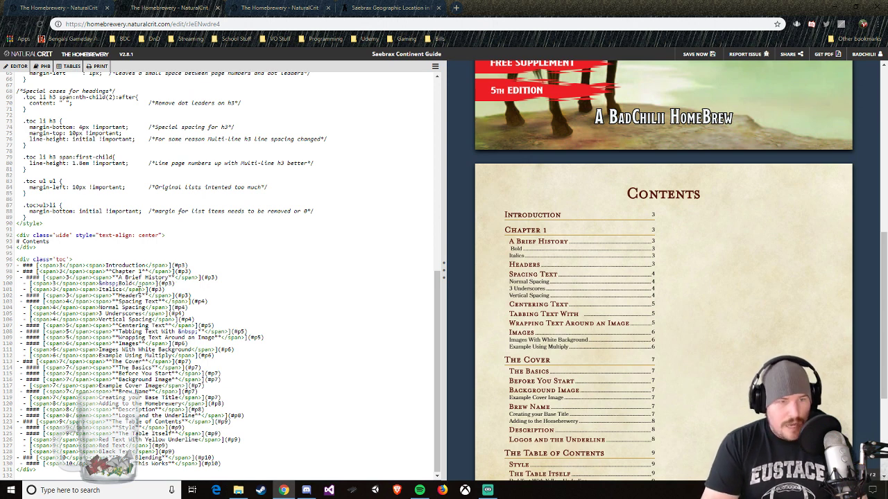
key(shift+Left)
key(shift+Left)
key(shift+Left)
key(shift+Left)
key(shift+Left)
key(shift+Left)
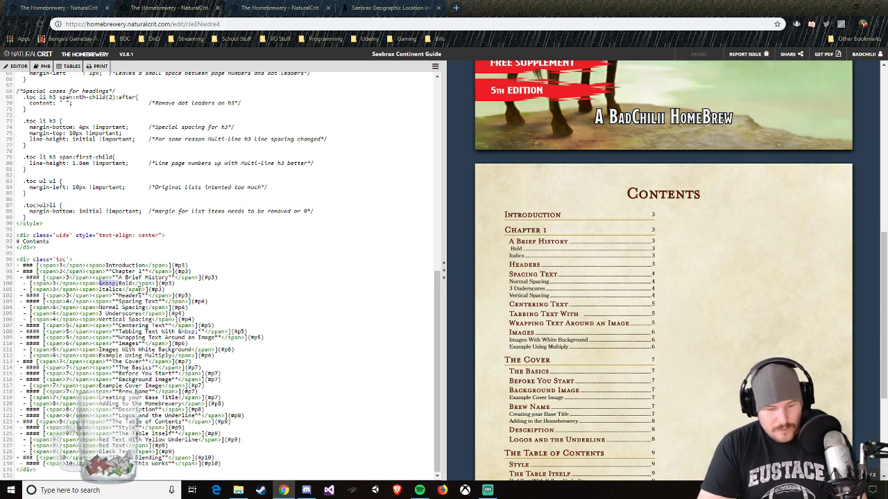
key(Down)
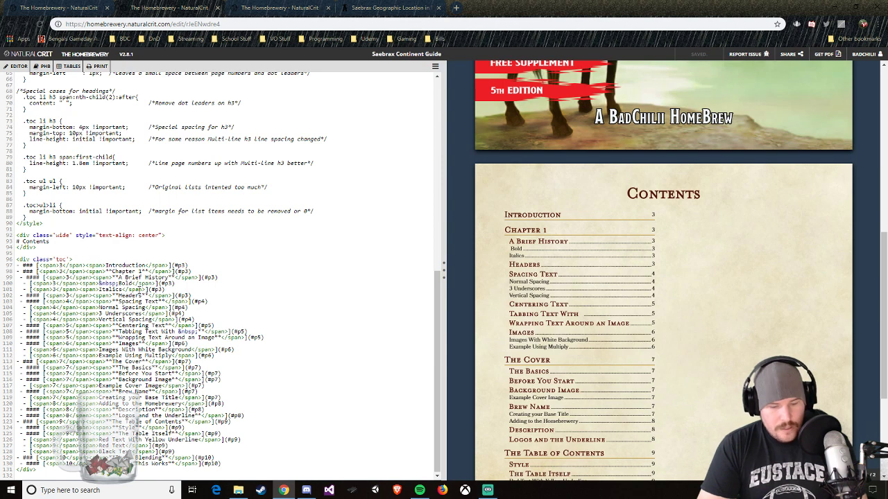
text(&nbsp;)
text(&nbsp;)
key(ctrl+v)
key(ctrl+v)
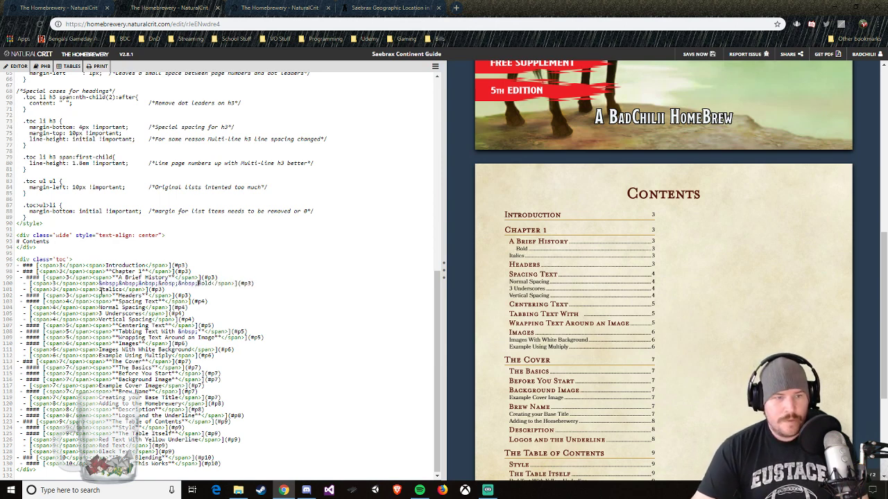
Step: Indent the Italics entry by inserting five &nbsp; codes directly before its title text
click(101, 291)
text(&nbsp;)
key(ctrl+v)
key(ctrl+v)
key(ctrl+v)
key(ctrl+v)
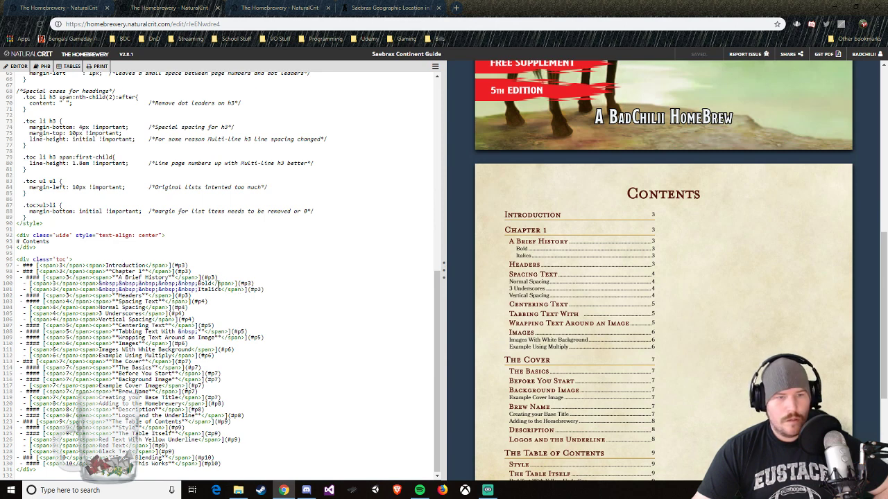
Step: Replace the Bold entry title with "Ancient Saebrax", keeping the &nbsp; indentation
key(BackSpace)
key(BackSpace)
key(BackSpace)
key(BackSpace)
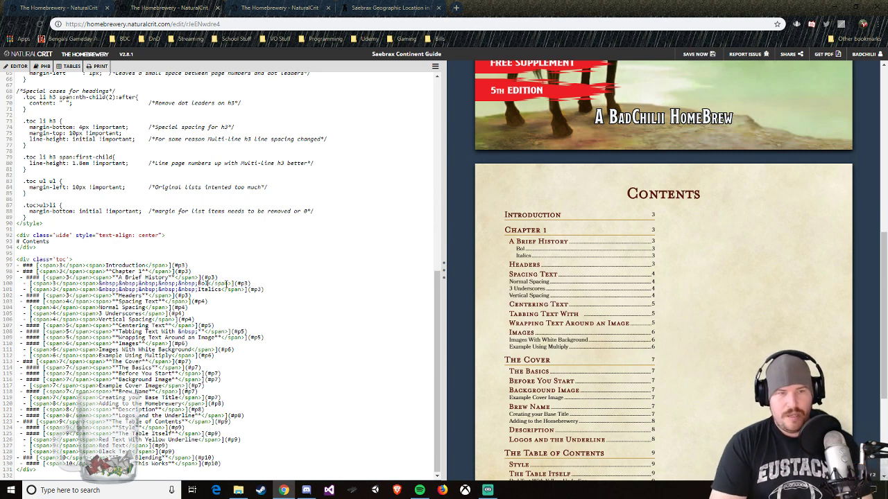
text(Ancient S)
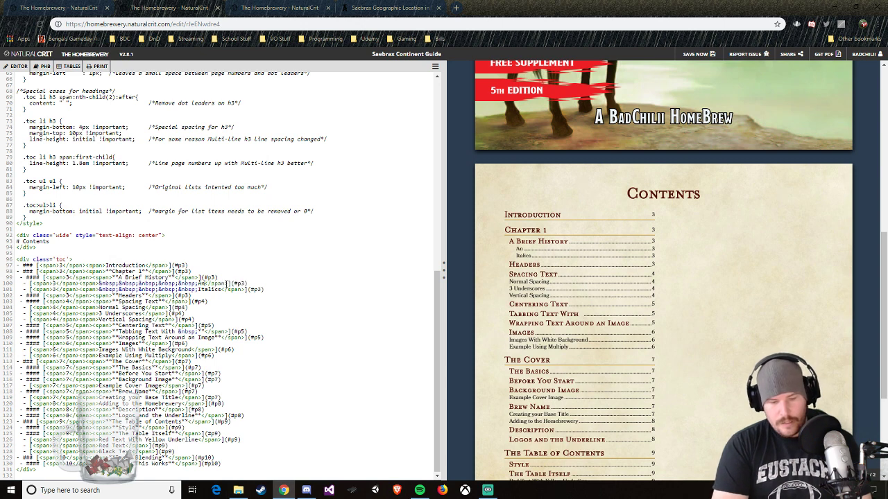
text(aebrax)
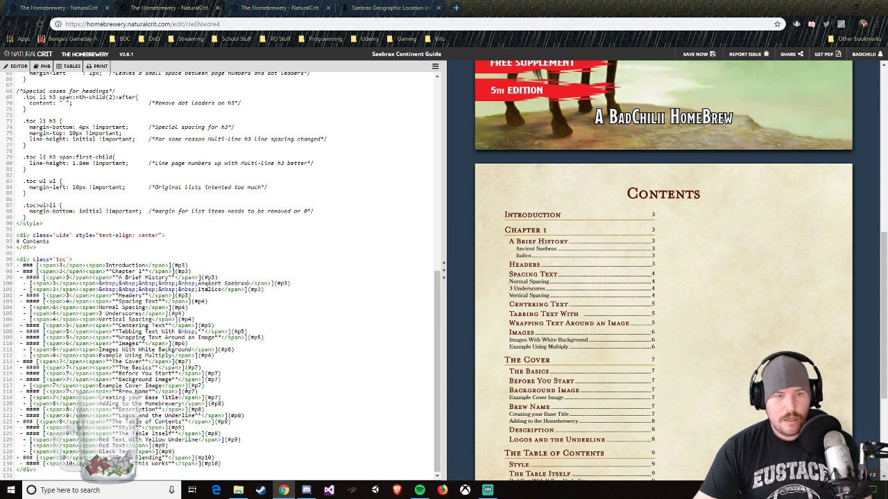
Step: Replace the Italics entry title with "Sintar's Return", keeping the &nbsp; indentation
double_click(208, 289)
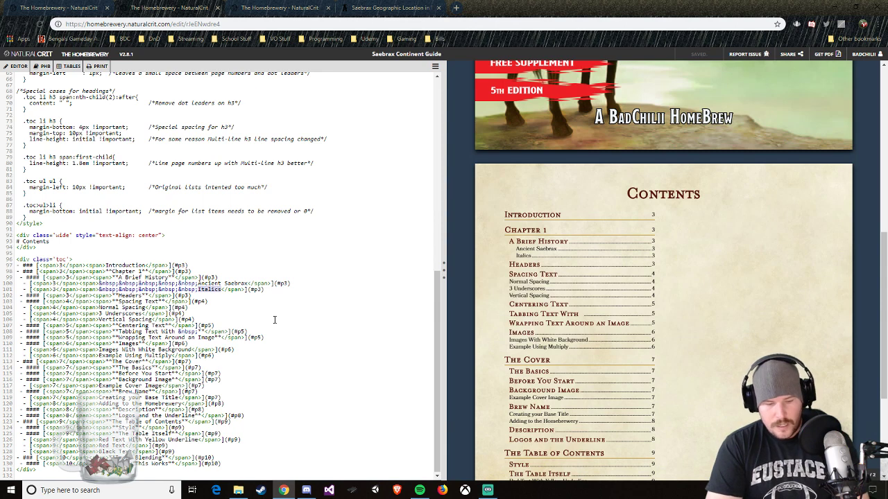
text(Sintar's )
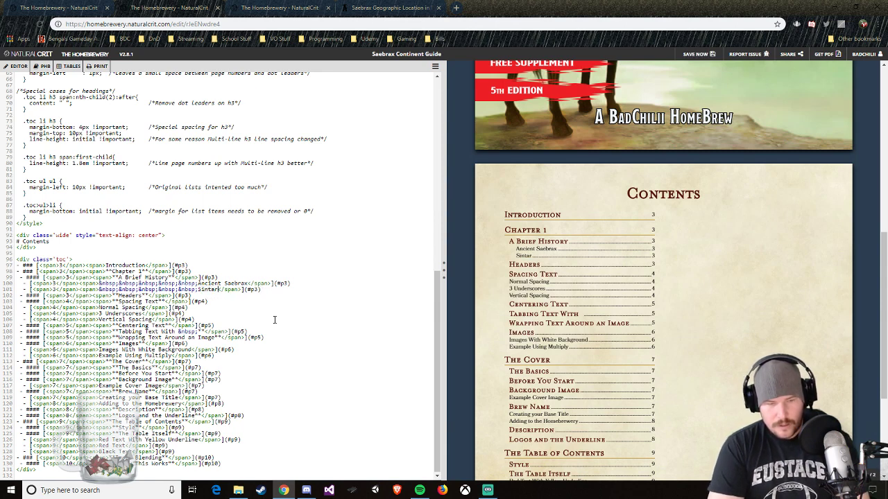
text(Return)
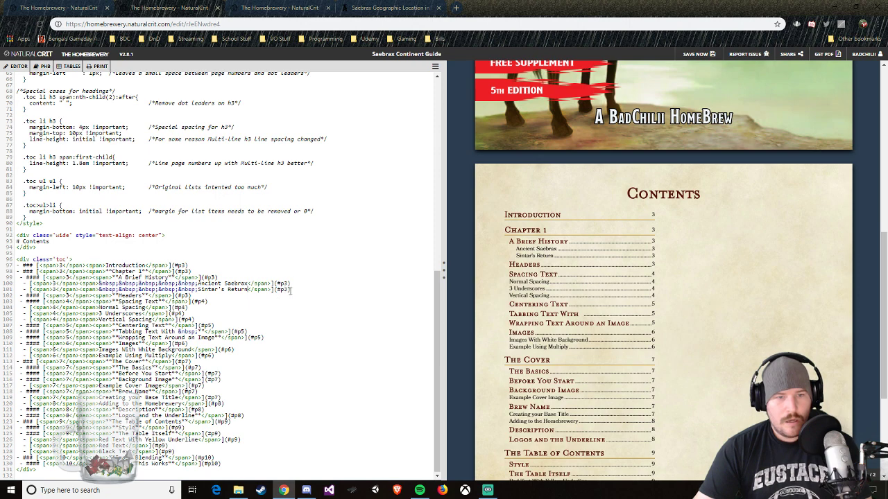
Step: Duplicate the Sintar's Return entry as a new list item on the line directly below it
drag(290, 290, 31, 289)
key(ctrl+c)
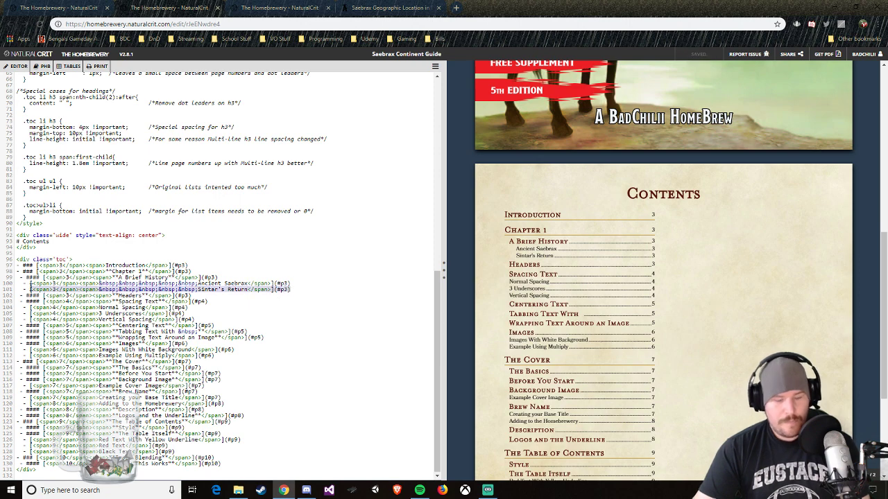
click(298, 290)
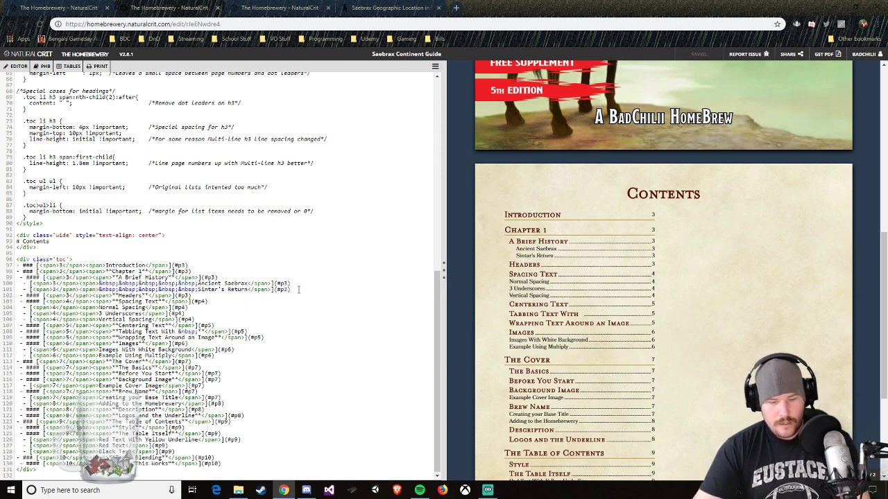
key(Return)
text(-)
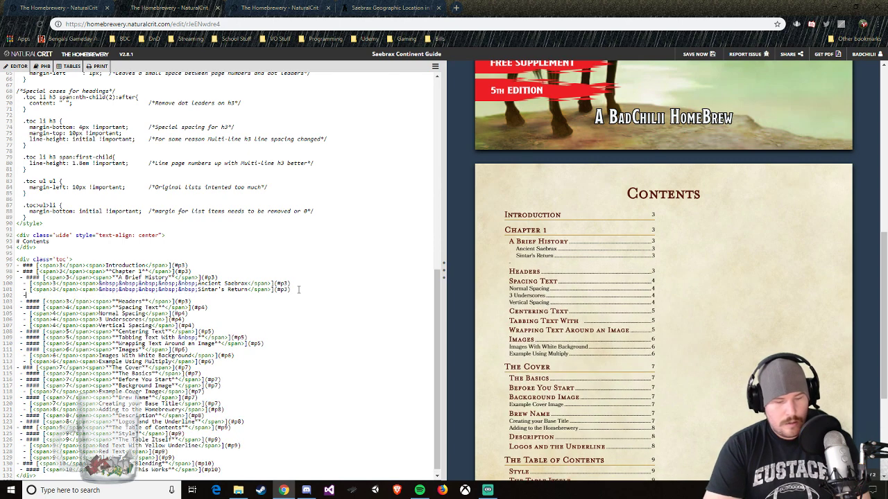
key(ctrl+v)
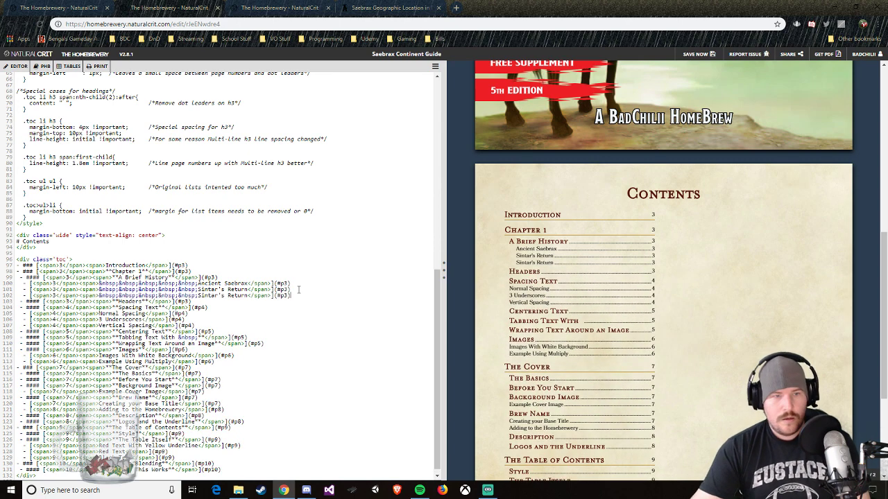
Step: Change the title of the duplicated third entry beneath A Brief History to "Rise of the Empire"
mouse_move(198, 300)
mouse_down()
mouse_move(245, 297)
mouse_move(197, 297)
mouse_up()
click(243, 297)
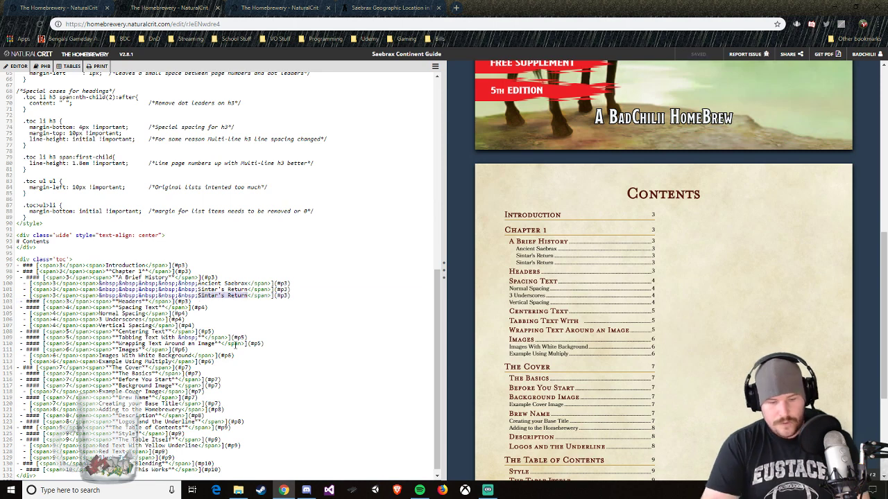
text(Rise of the k)
text(mpire)
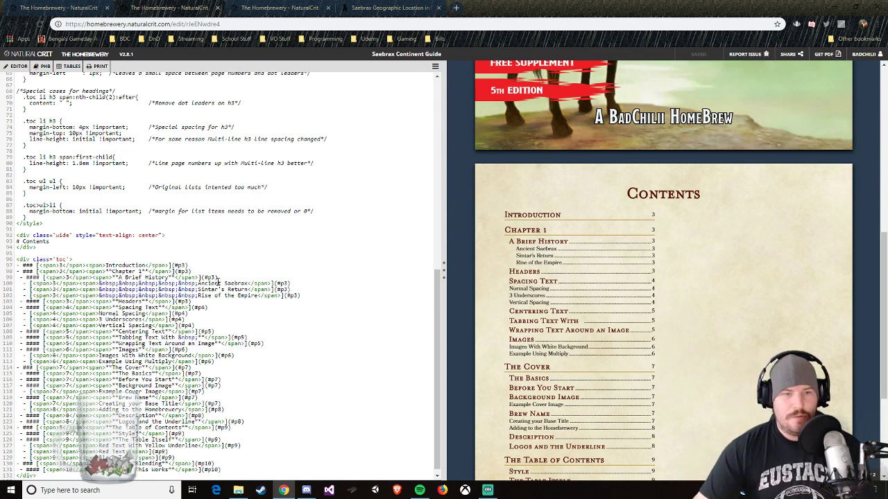
Step: Change the title of the first indented entry beneath A Brief History to "Creation of Saebrax"
drag(198, 283, 245, 283)
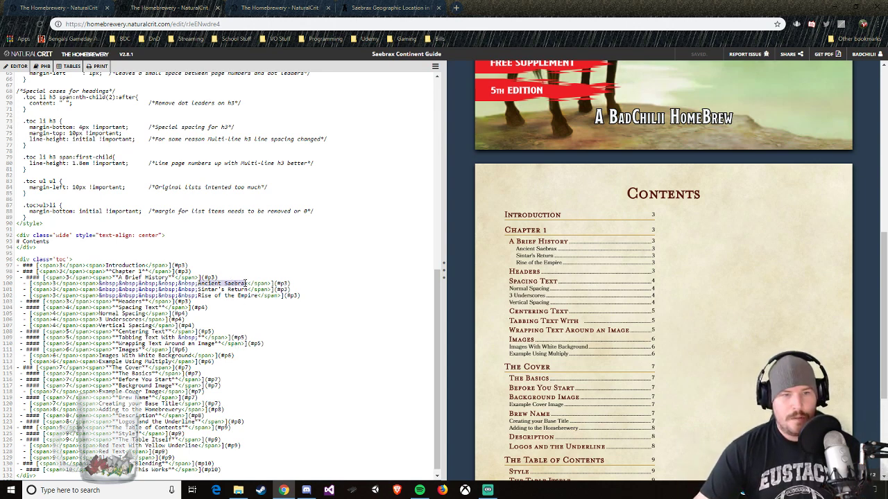
key(BackSpace)
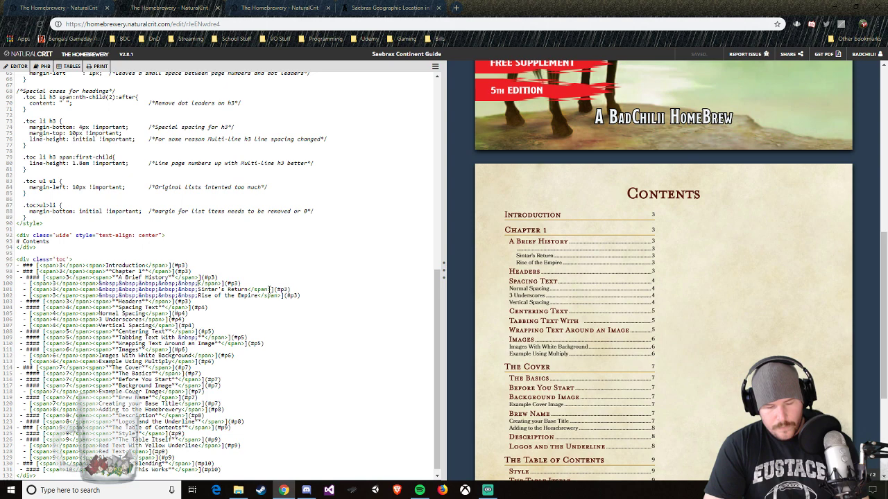
text(Creation of )
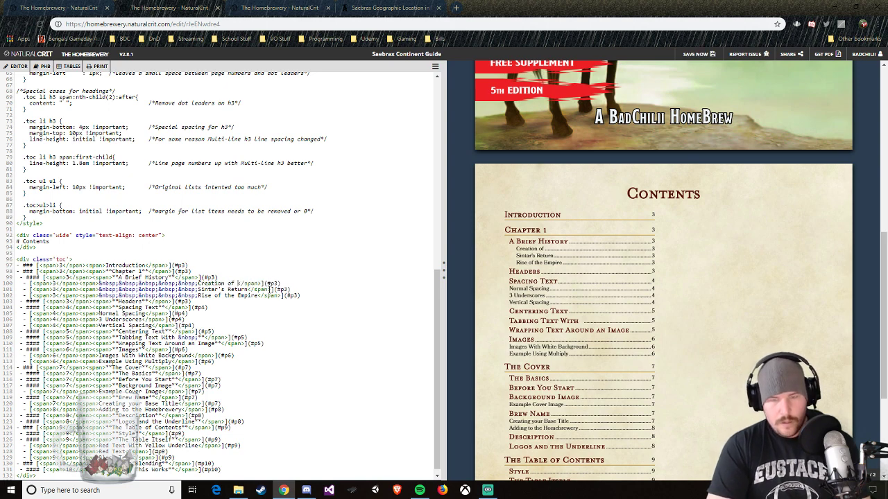
text(Saebrax)
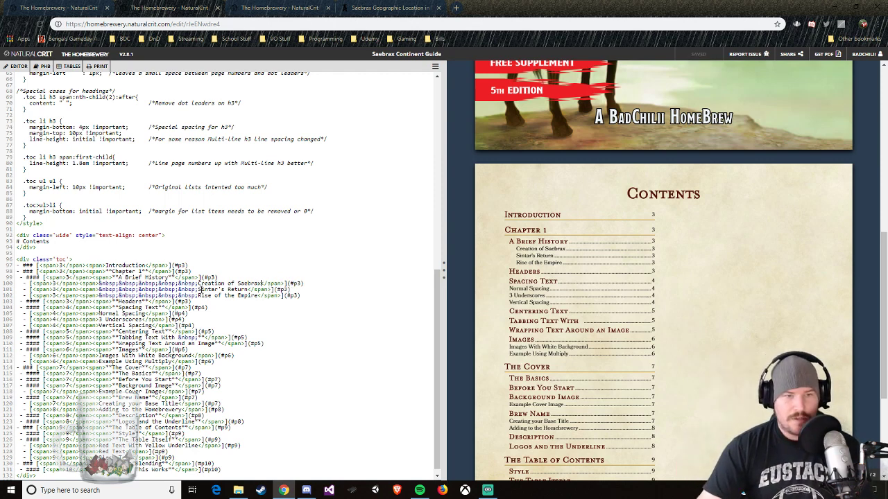
Step: Change the title of the second indented entry beneath A Brief History to "History of Saebrax"
drag(198, 290, 247, 290)
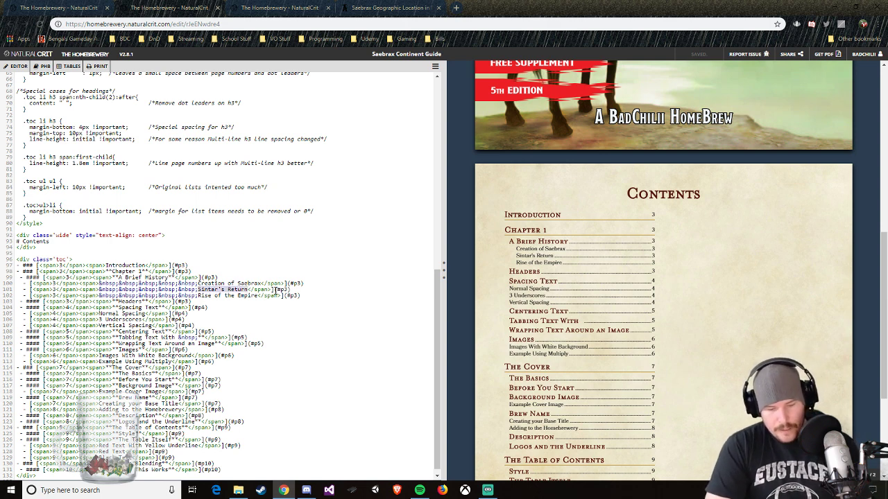
text(History of)
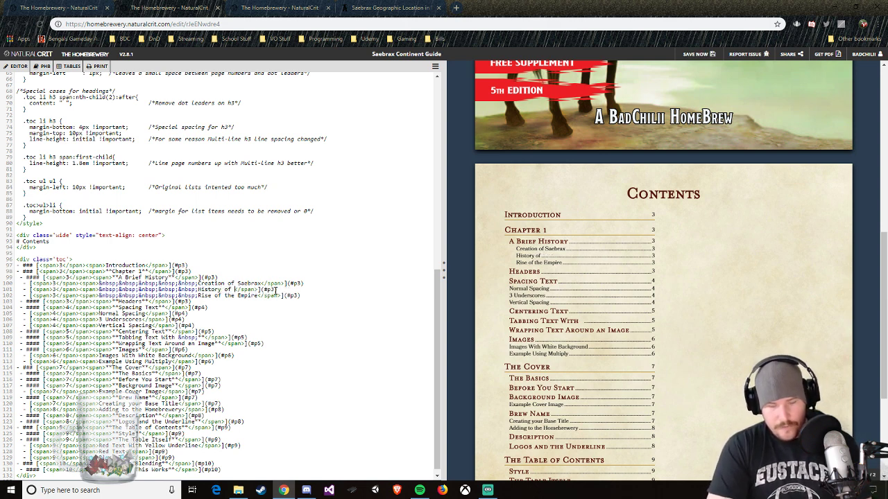
text( Seabrax)
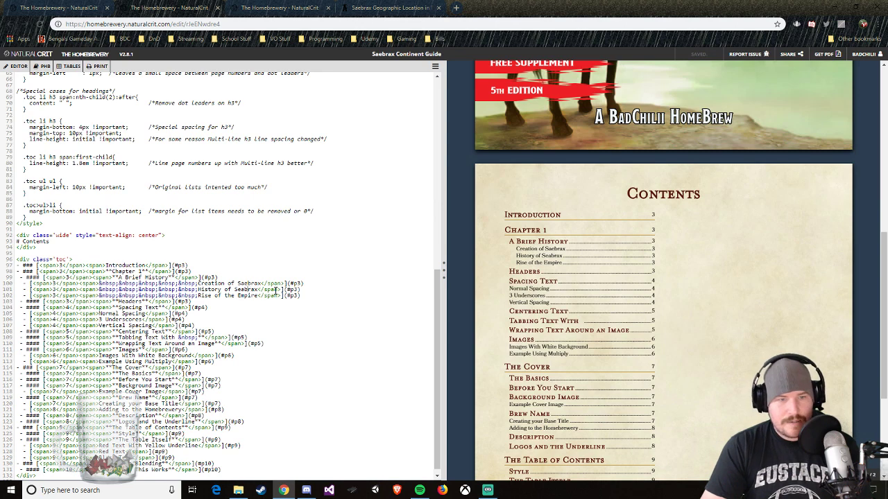
key(BackSpace)
key(BackSpace)
text(ae)
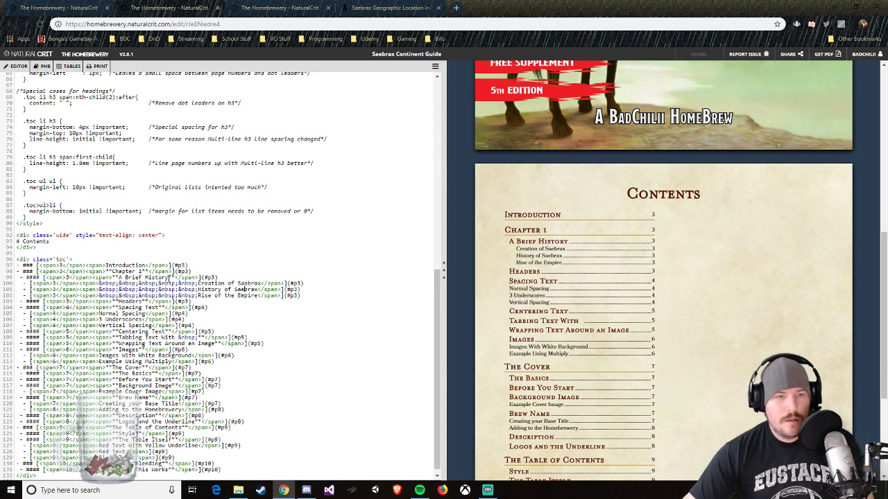
Step: Replace the A Brief History heading in the contents list with "Campaings in Saebrax", keeping its bold formatting
drag(168, 277, 126, 277)
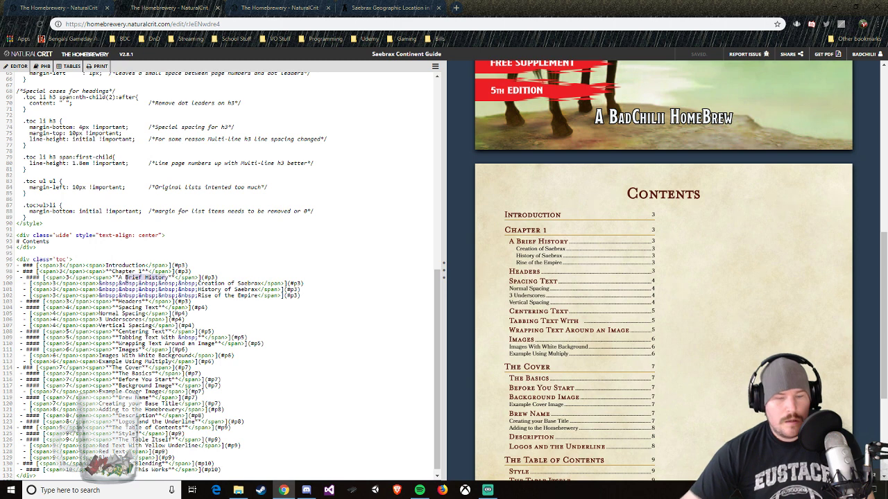
key(BackSpace)
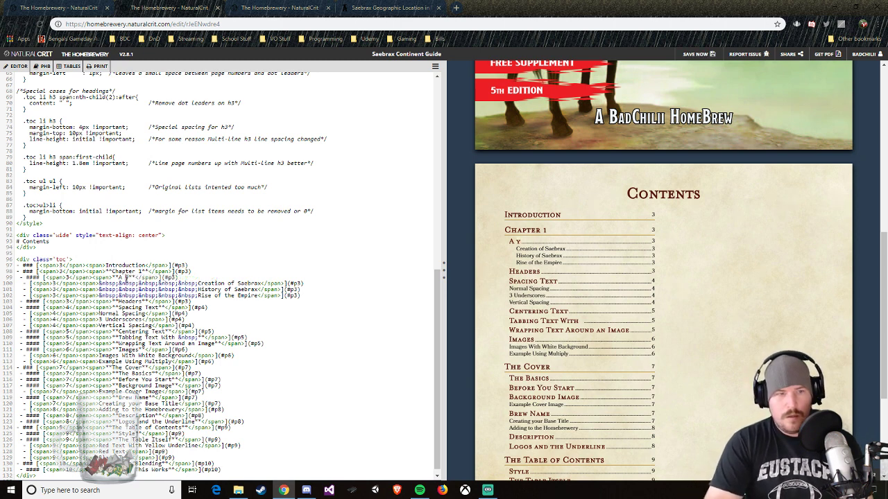
key(BackSpace)
key(BackSpace)
key(BackSpace)
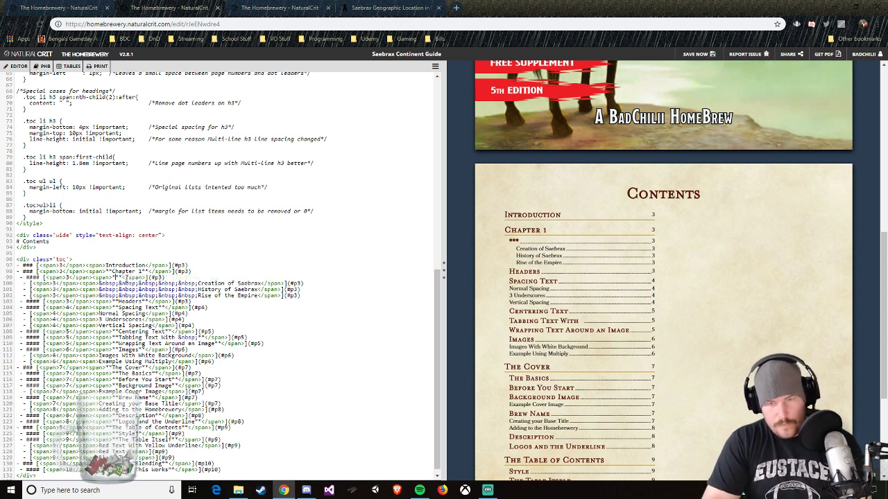
key(BackSpace)
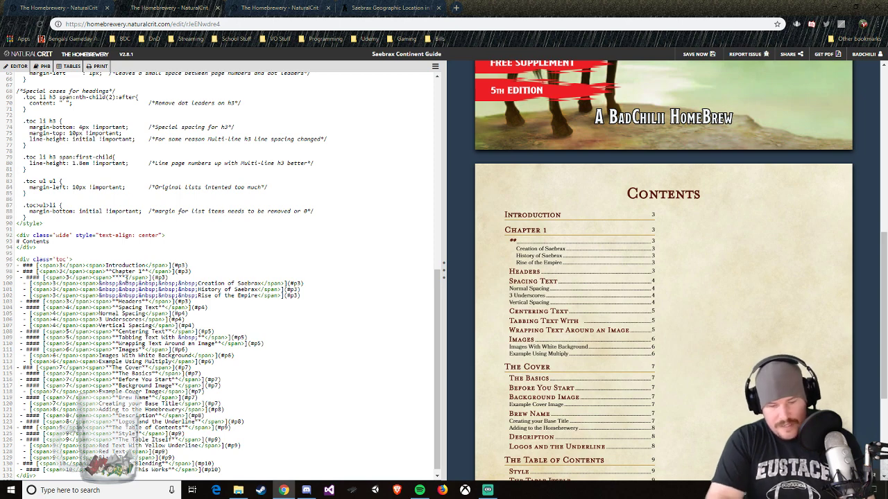
text(Campaings in )
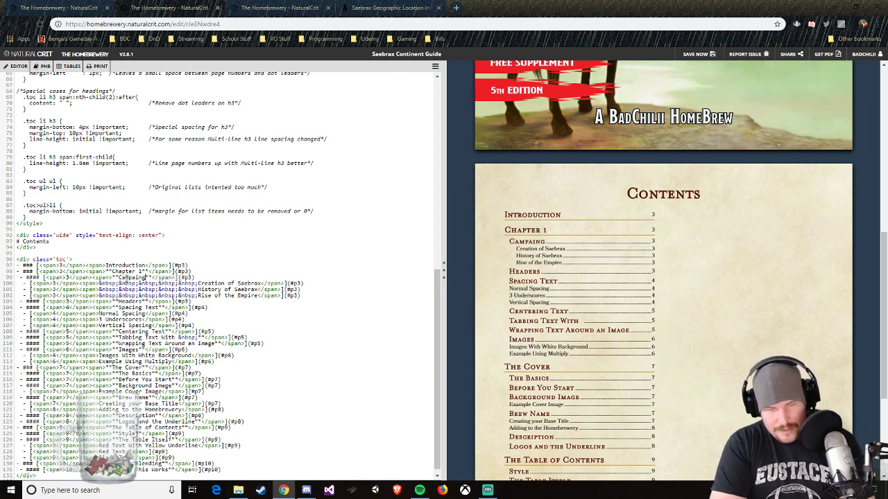
text(Saebrax)
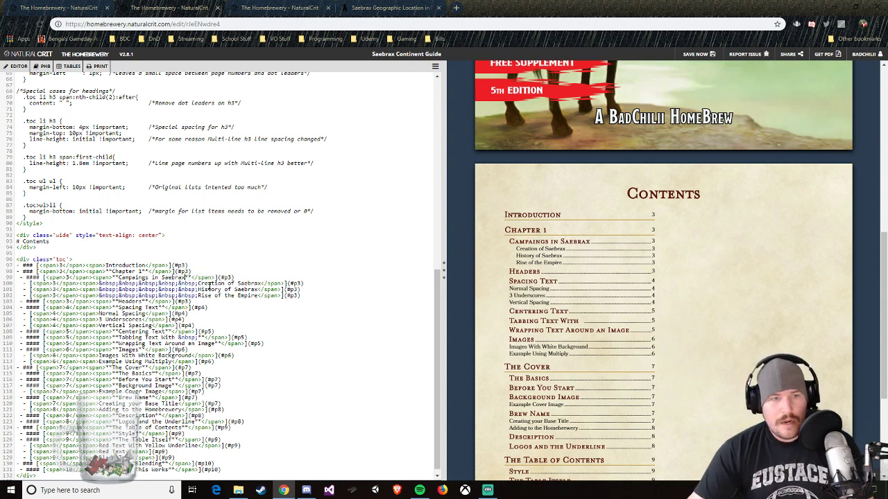
Step: Retitle the first indented entry beneath Campaings in Saebrax "History of Saebrax" and the second "Races of Saebrax"
drag(197, 284, 217, 283)
text(H)
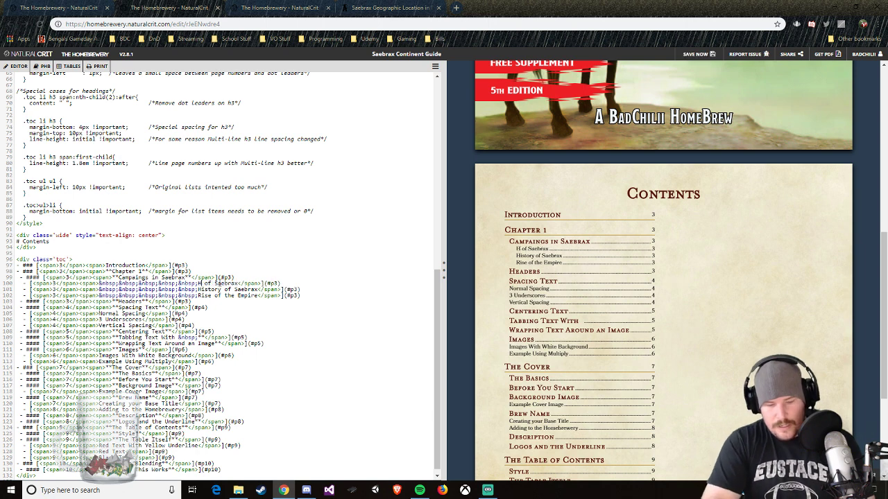
text(istory)
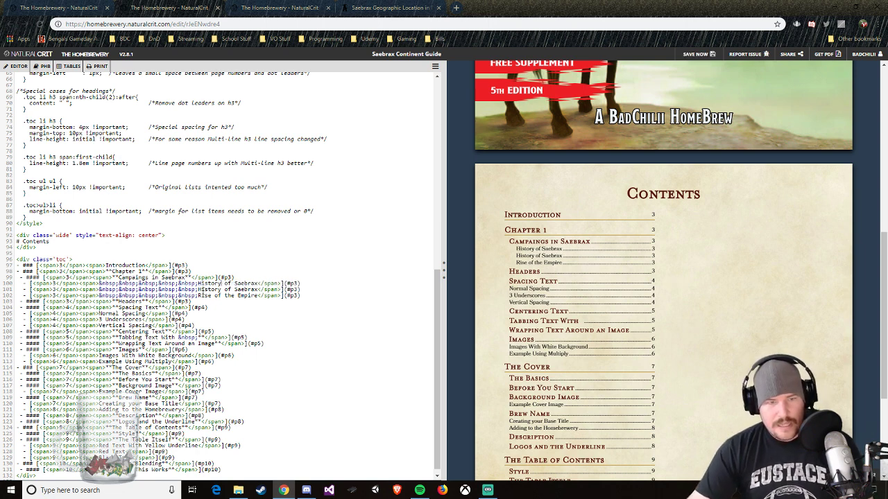
drag(198, 289, 221, 292)
text(Races)
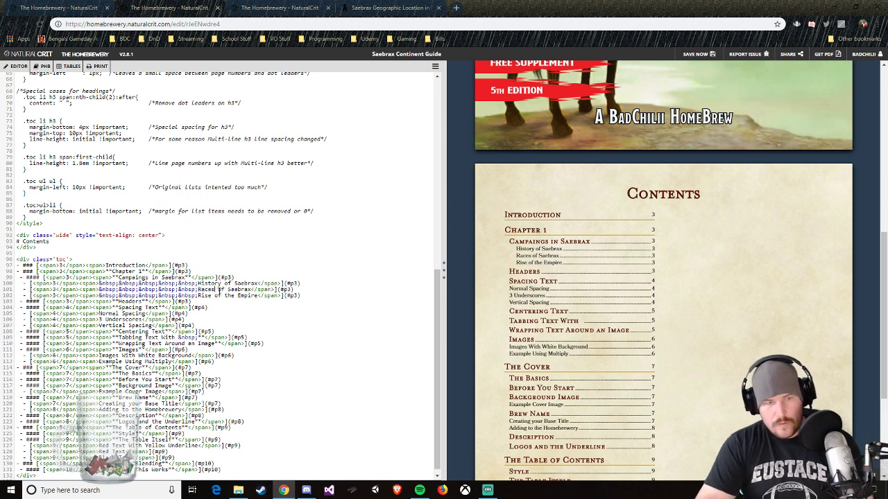
Step: Replace the Rise of the Empire title with "Factions" and shorten the second indented entry's title to "Races"
drag(198, 295, 251, 296)
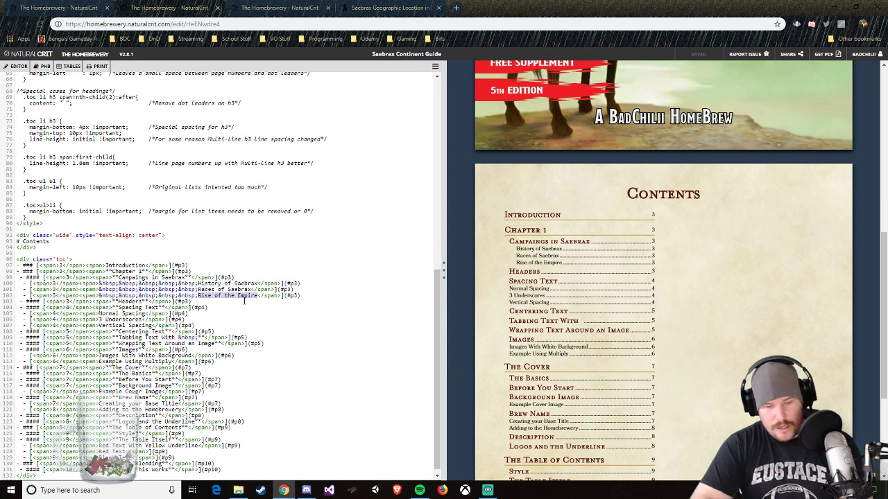
text(Factions)
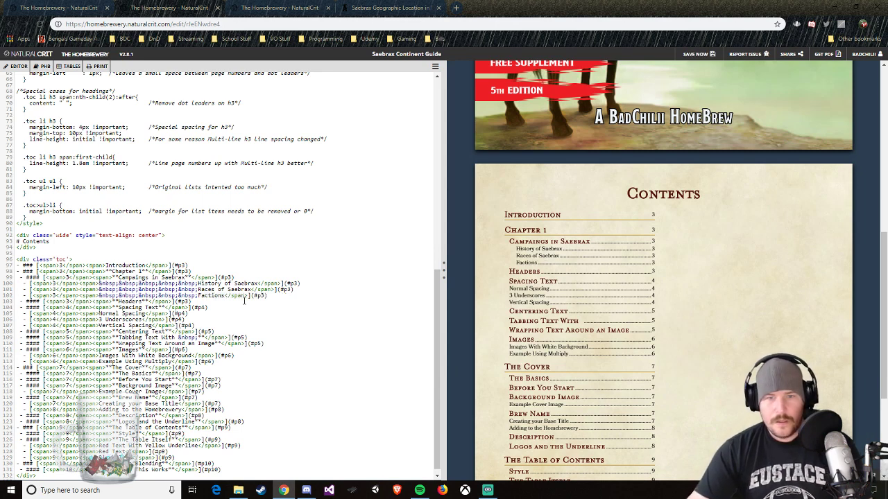
click(215, 288)
key(Delete)
key(Delete)
key(Delete)
key(Delete)
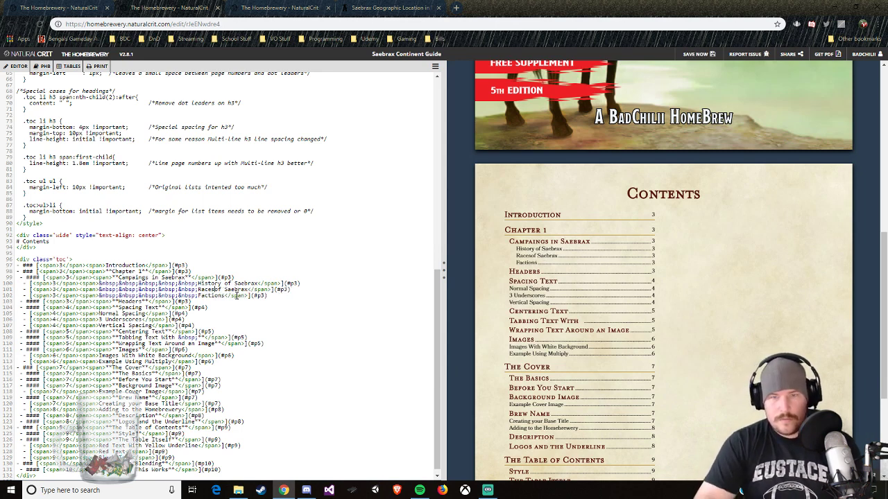
key(Delete)
key(Delete)
key(Delete)
key(Delete)
key(Delete)
key(Delete)
key(Delete)
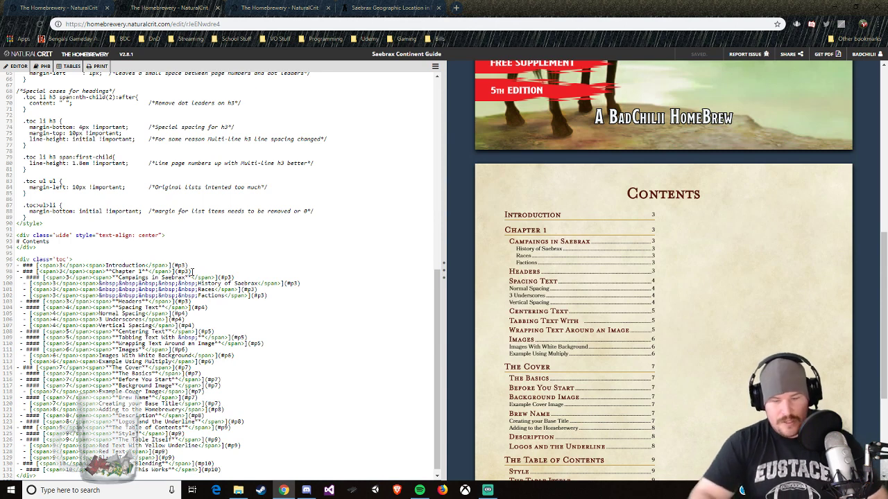
Step: Set the Chapter 1 entry's page number to 4 and its link target to #p4
key(BackSpace)
text(4)
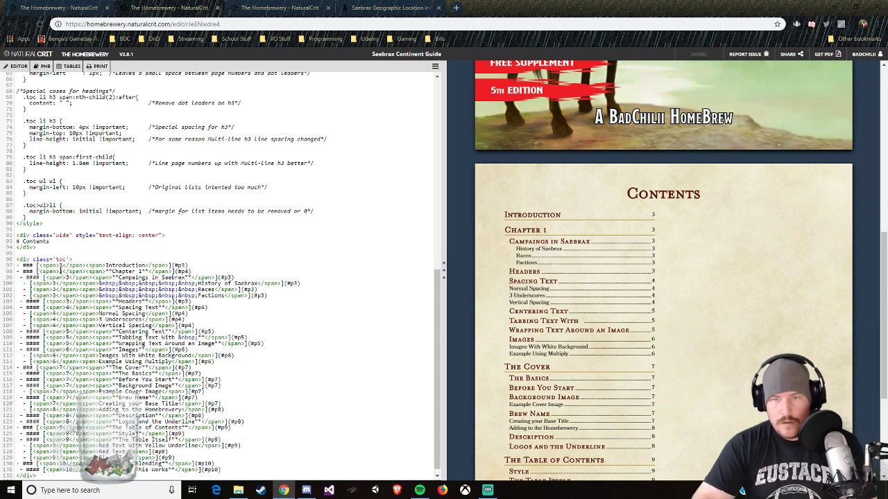
click(80, 271)
key(BackSpace)
text(4)
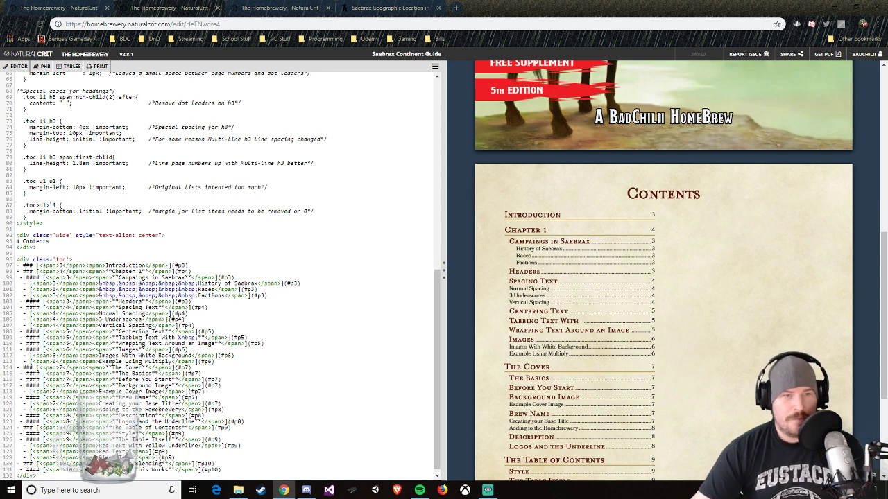
Step: Set the Campaings in Saebrax entry's page number to 4 and its link target to #p4
click(69, 277)
key(BackSpace)
text(4)
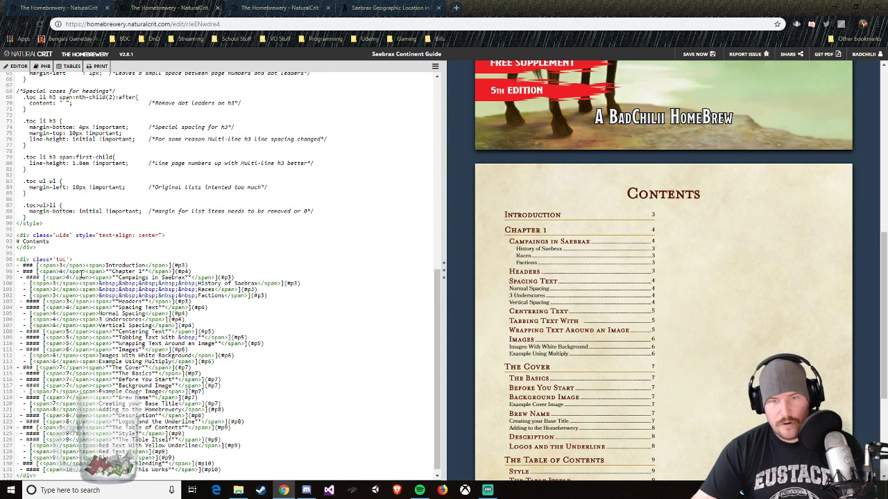
click(232, 277)
key(BackSpace)
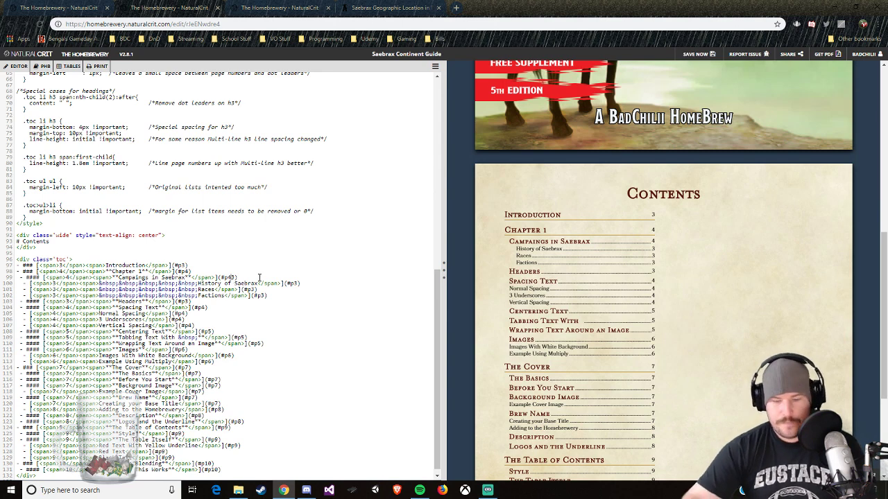
Step: Point the History of Saebrax entry's link to #p4 and set its page number to 4
click(298, 284)
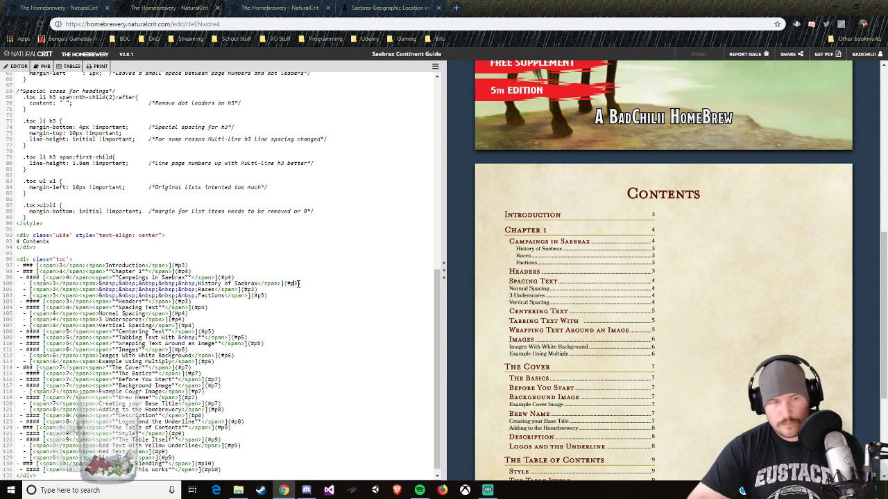
key(BackSpace)
text(4)
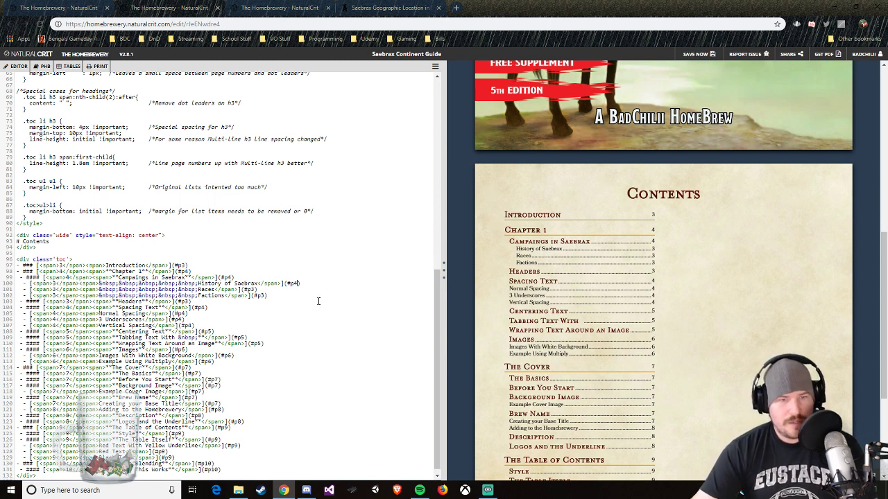
click(62, 284)
key(BackSpace)
text(4)
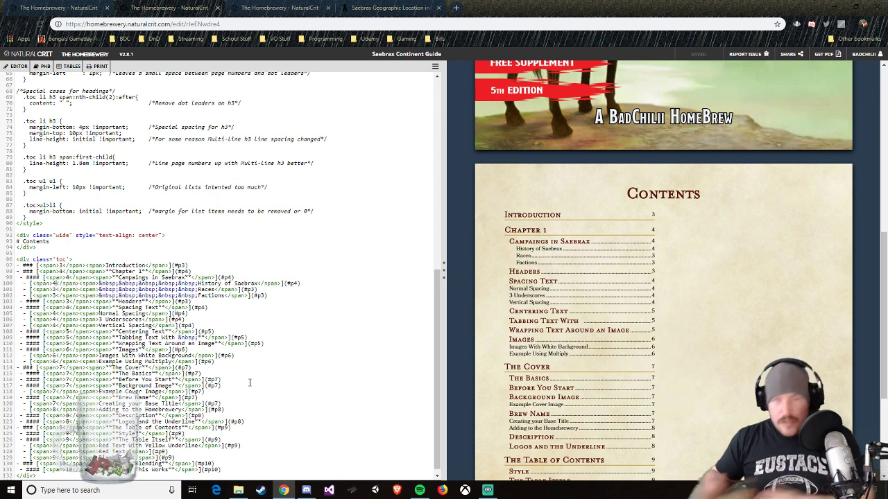
Step: Open Google Drive in a new browser tab
click(455, 7)
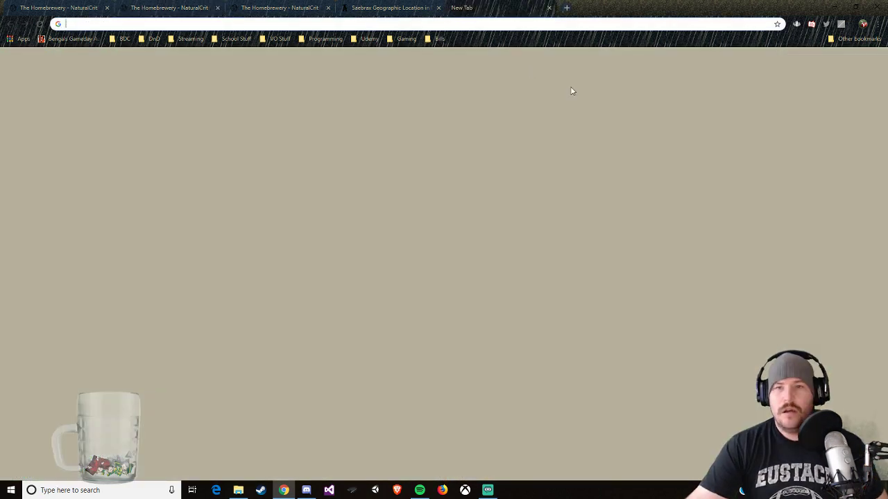
click(834, 62)
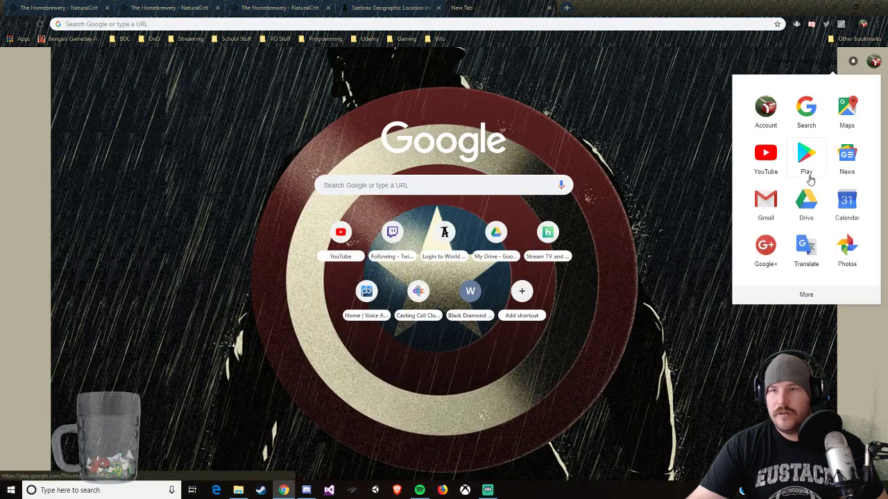
click(806, 197)
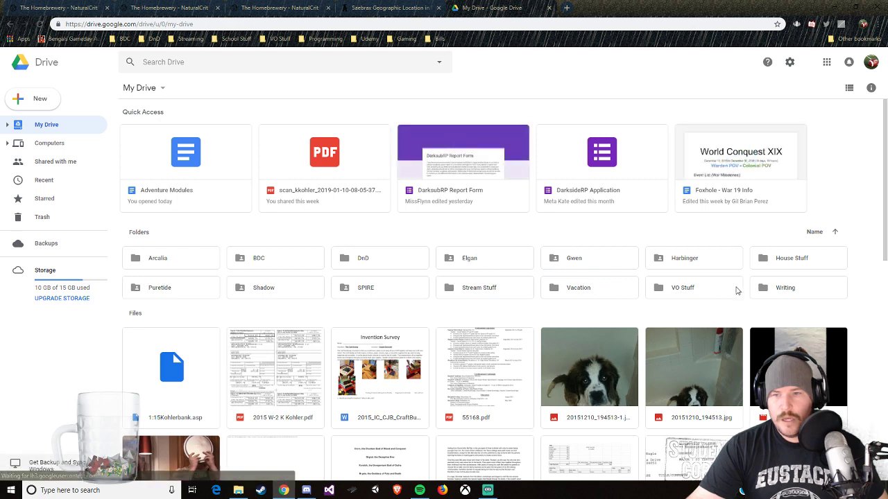
Step: Open the Saebrax document from the World Building Streams folder inside DnD > Rise of Legend
double_click(357, 258)
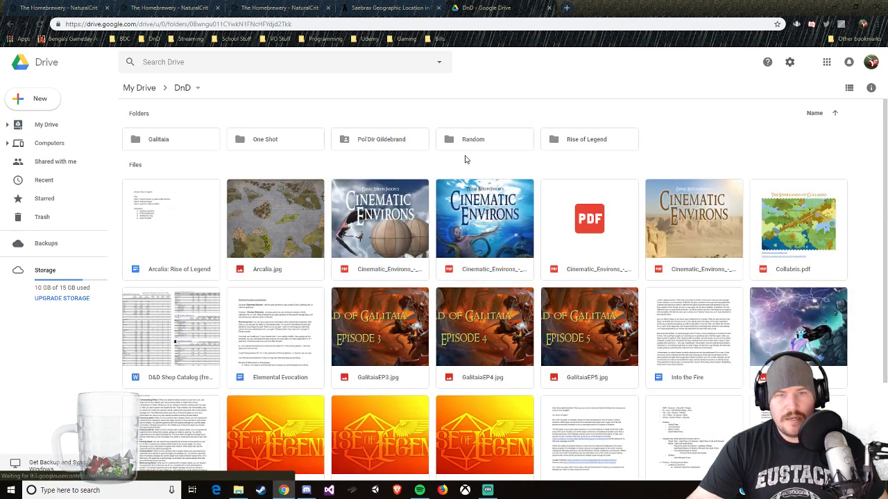
click(191, 147)
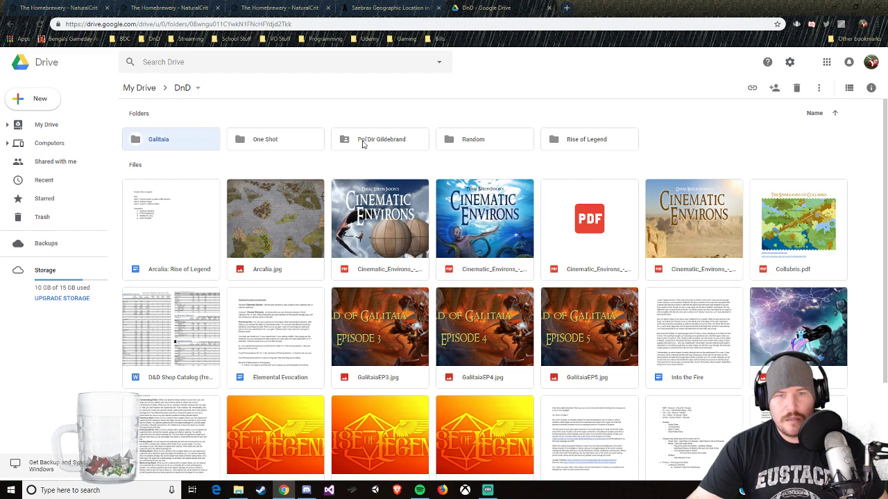
double_click(549, 147)
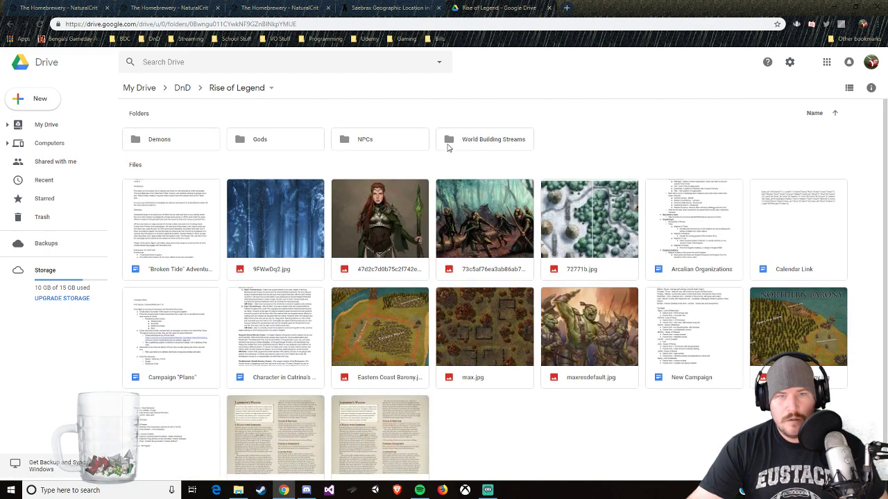
click(450, 142)
double_click(506, 147)
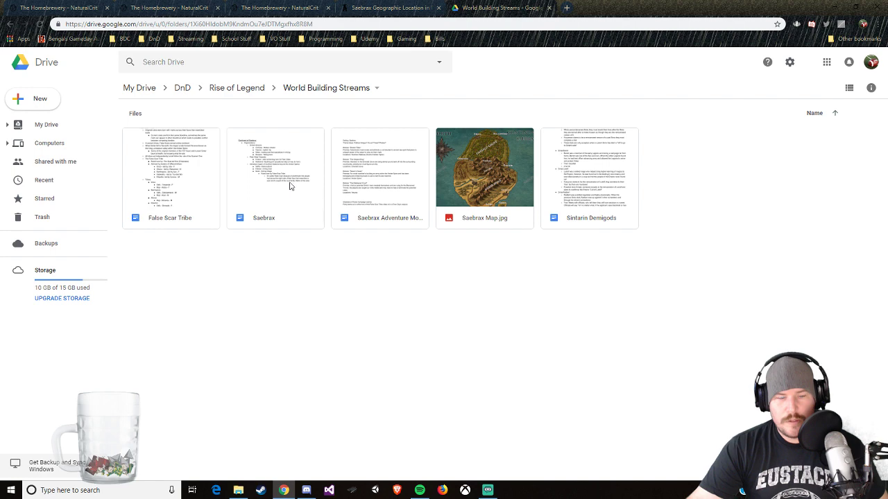
double_click(290, 185)
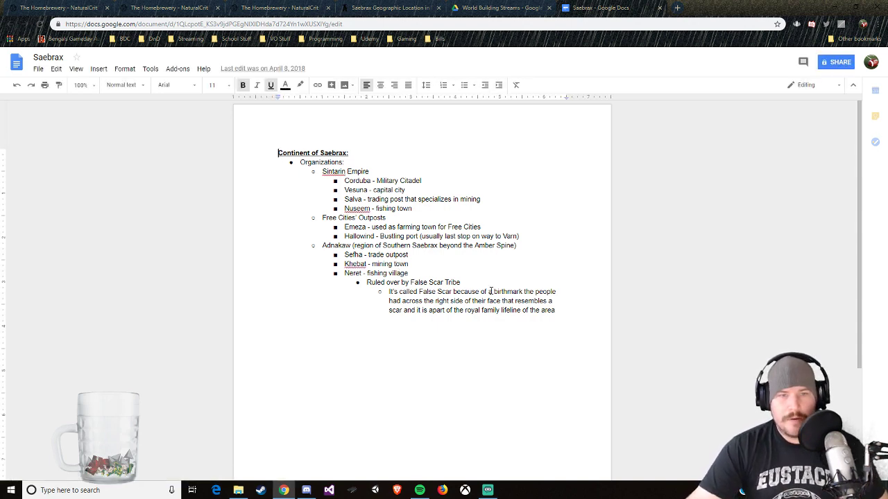
Step: Start a new bulleted list a few blank lines below the existing Continent of Saebrax outline
scroll(563, 305, down, 1)
click(563, 264)
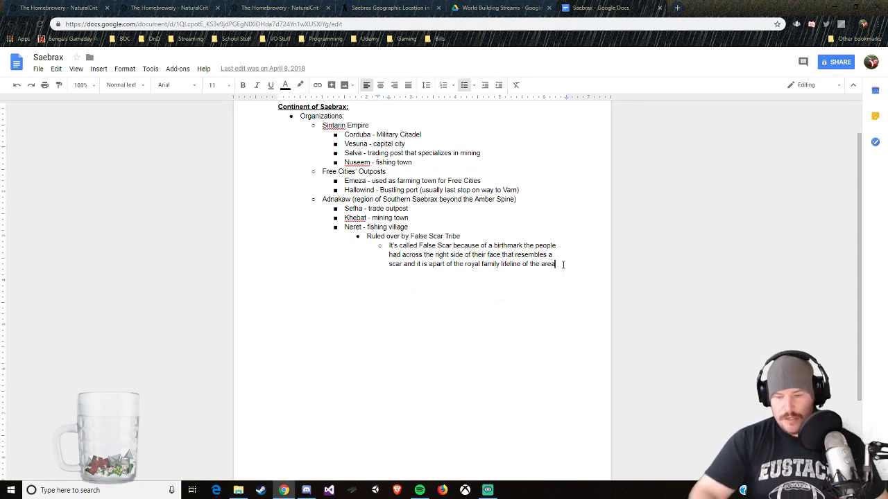
key(Return)
key(Return)
key(Return)
key(Return)
key(Return)
key(Return)
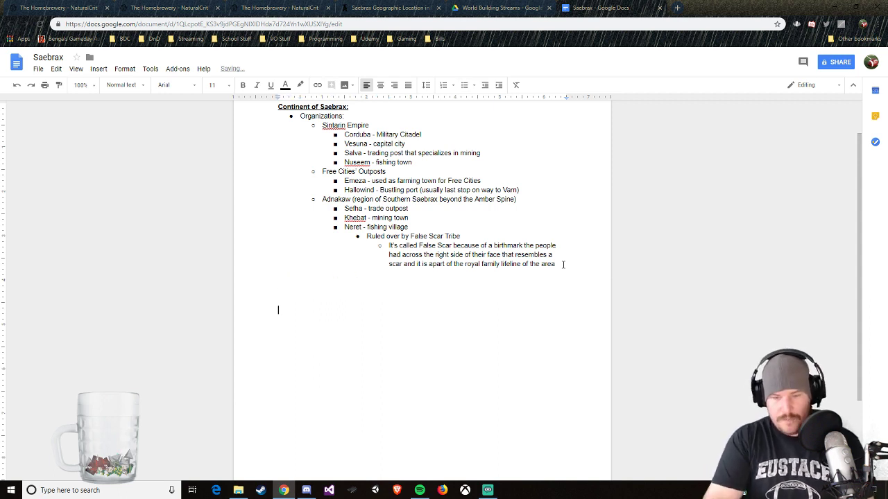
click(465, 85)
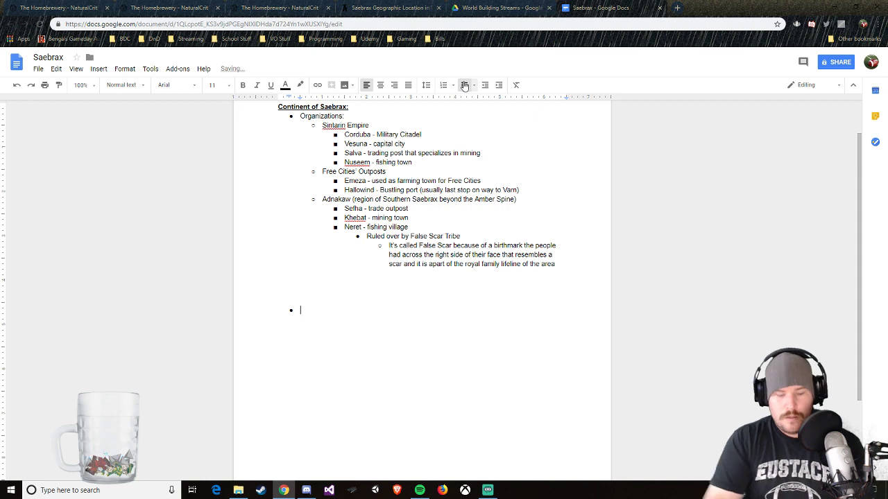
Step: Make the new list numbered and enter Introduction and Chapter 1 as its first two items
click(464, 85)
click(444, 85)
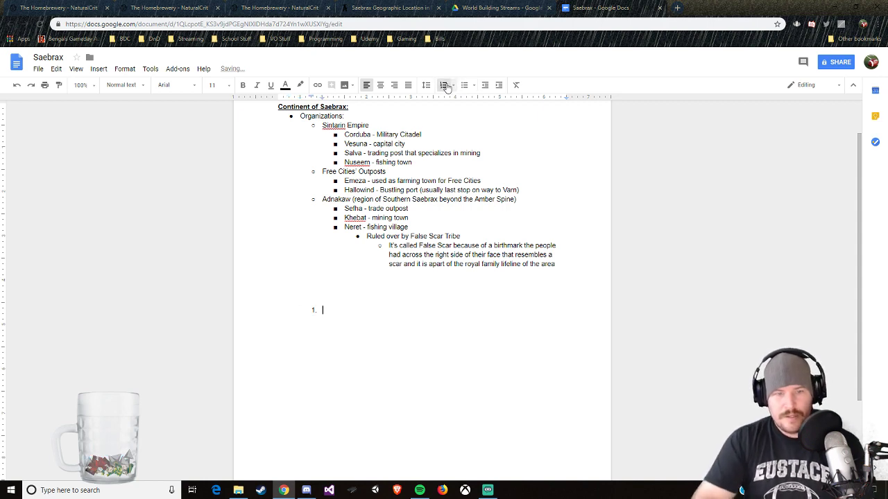
text(Introduction)
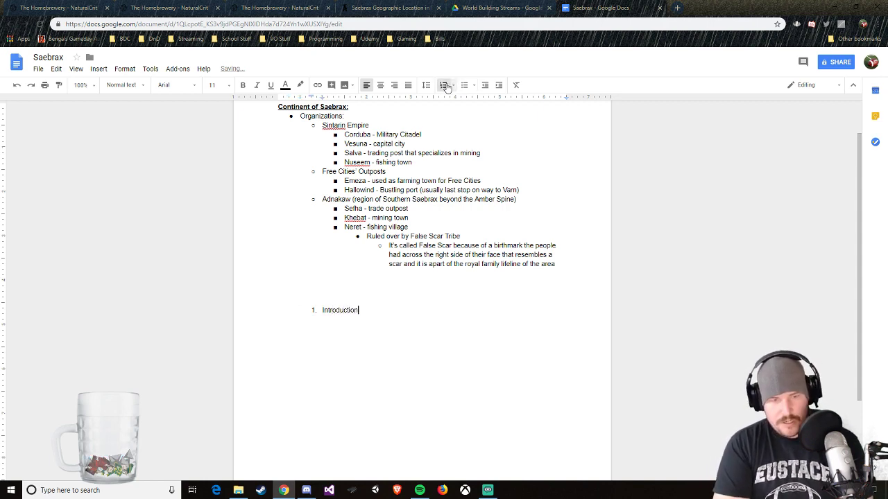
key(Return)
text(Chapter 1)
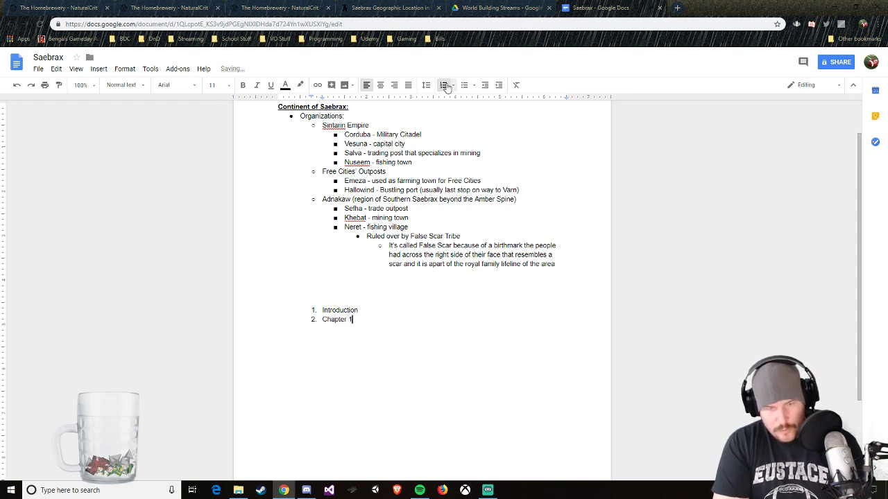
key(Return)
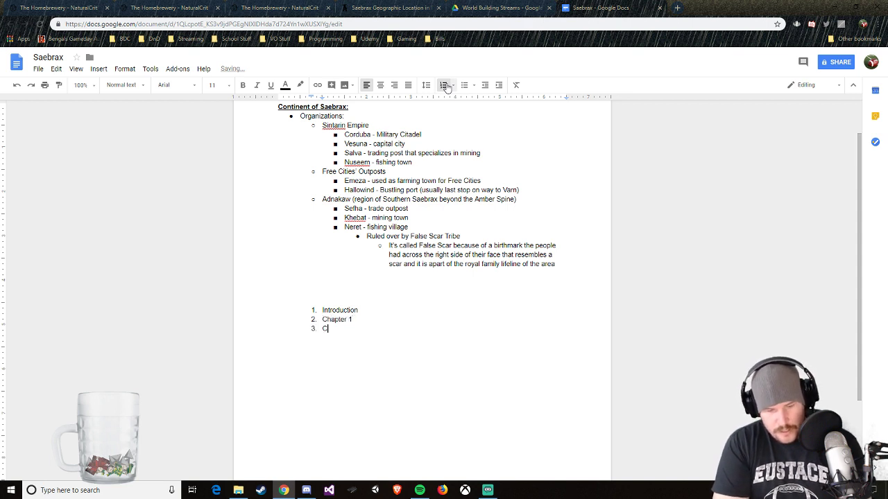
key(BackSpace)
key(BackSpace)
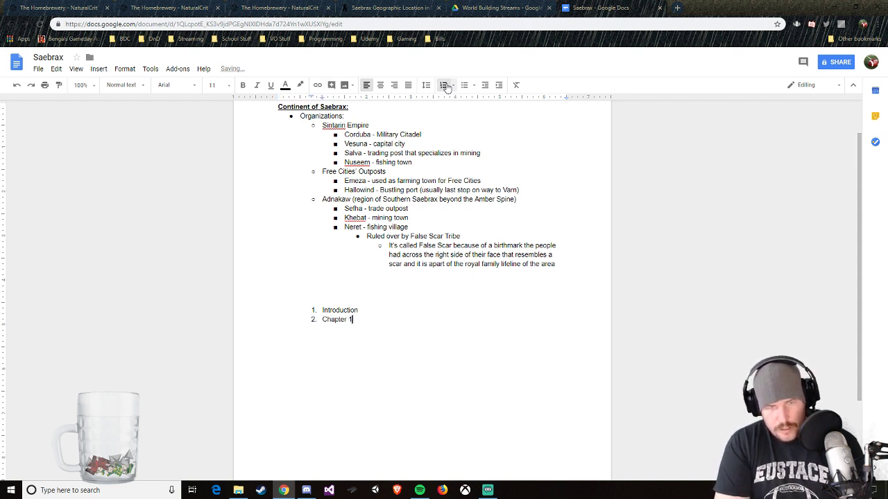
Step: Add History, Races and Factions as lettered sub-items under Chapter 1
key(Return)
text(History)
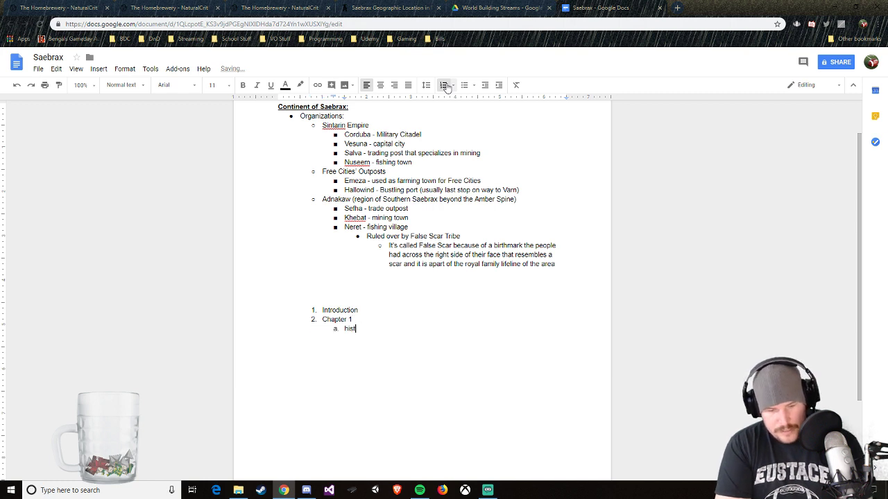
key(Return)
text(Races)
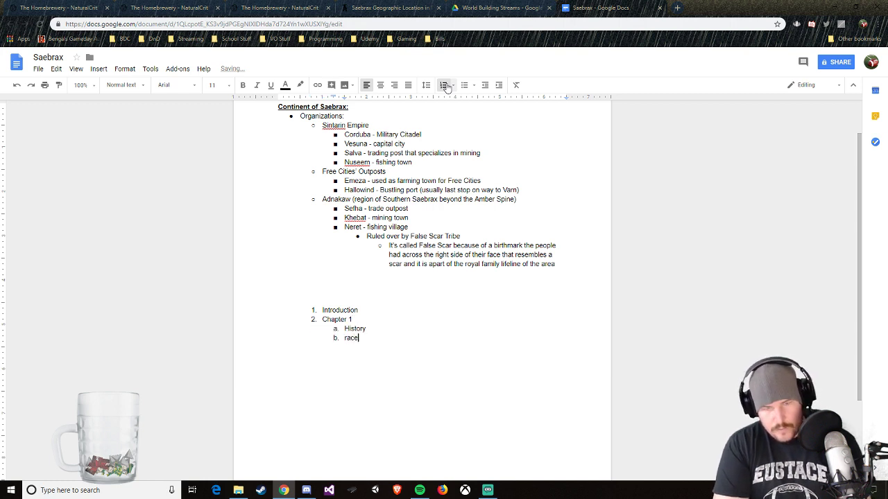
key(Return)
text(F)
text(ions)
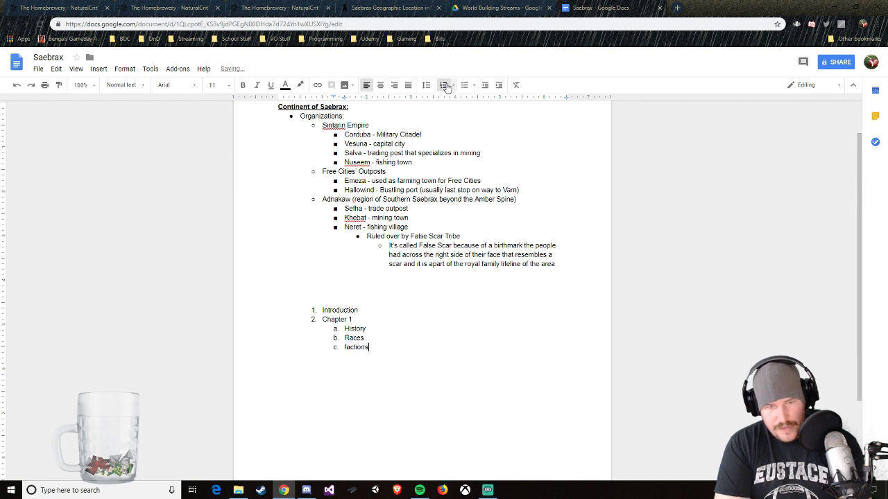
Step: Add Chapter 2 as the next top-level item after the Chapter 1 sub-items
key(Return)
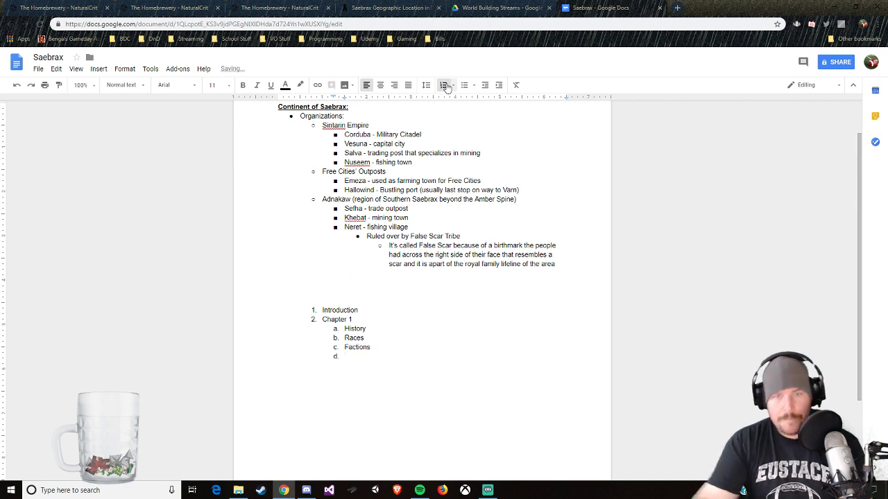
click(484, 84)
text(Chat)
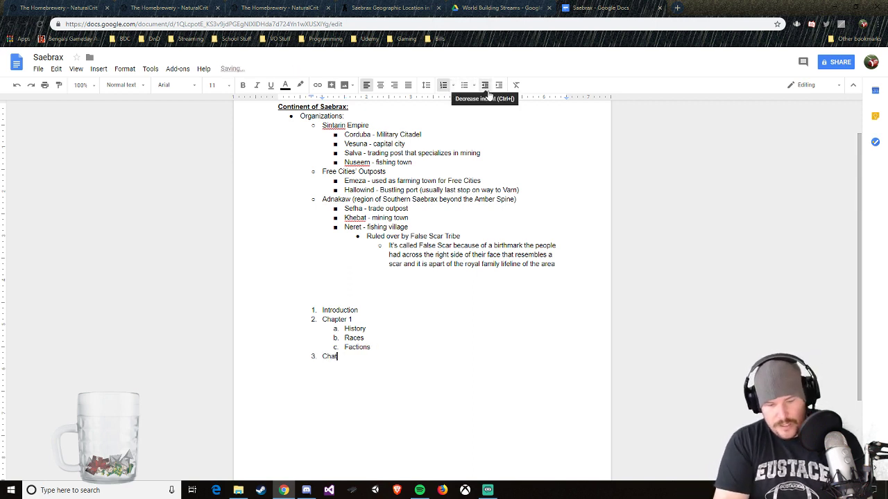
text(per)
key(BackSpace)
key(BackSpace)
key(BackSpace)
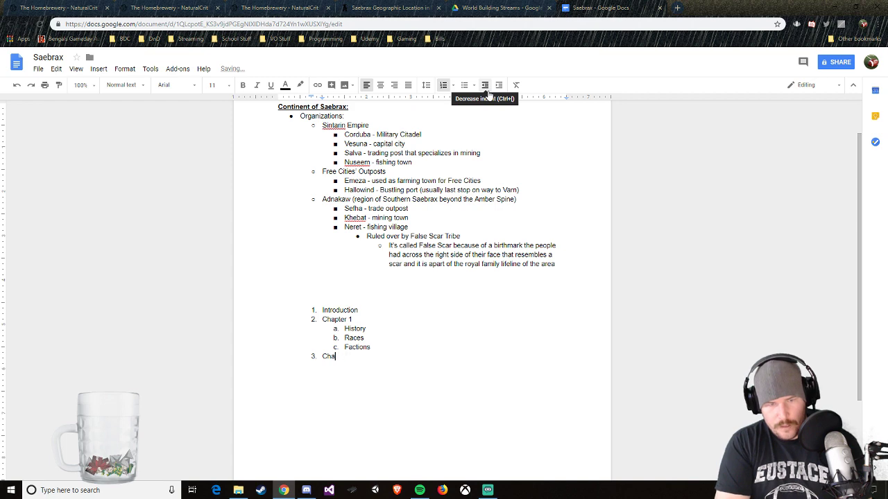
text(pter 2)
Step: Add Emerald Grove and The Crag as lettered sub-items under Chapter 2
key(Return)
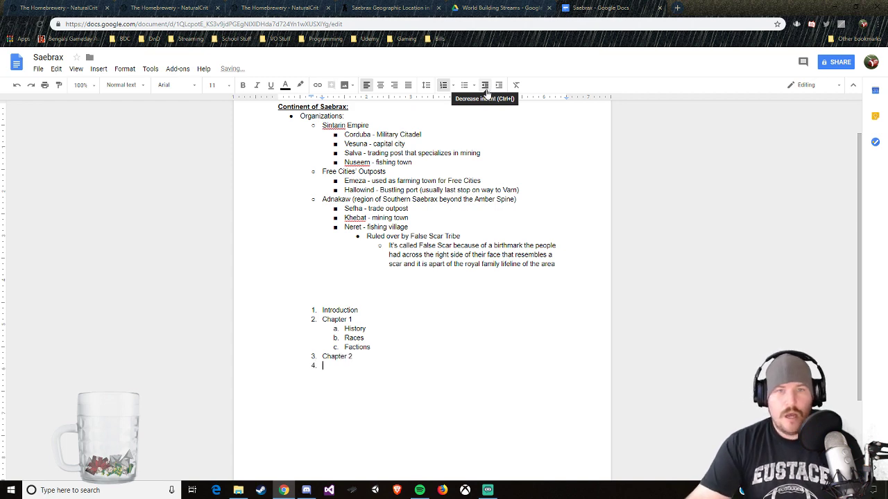
click(497, 90)
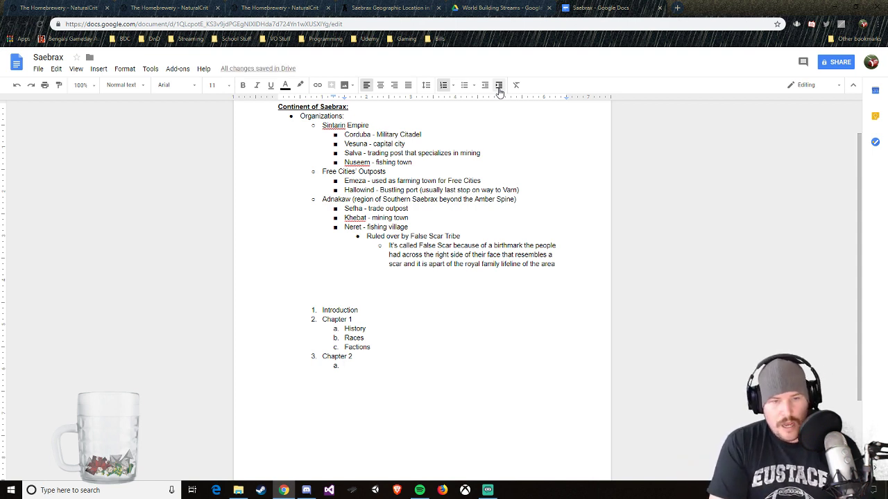
text(Emer)
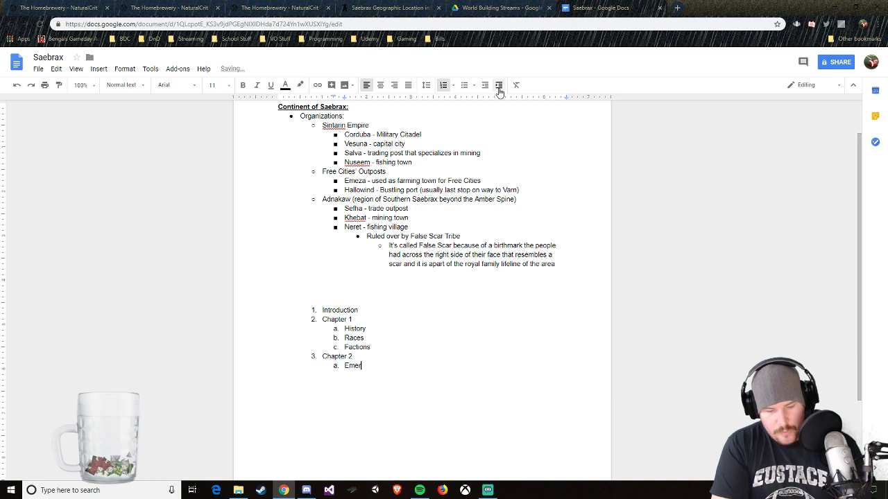
text(ald Grove)
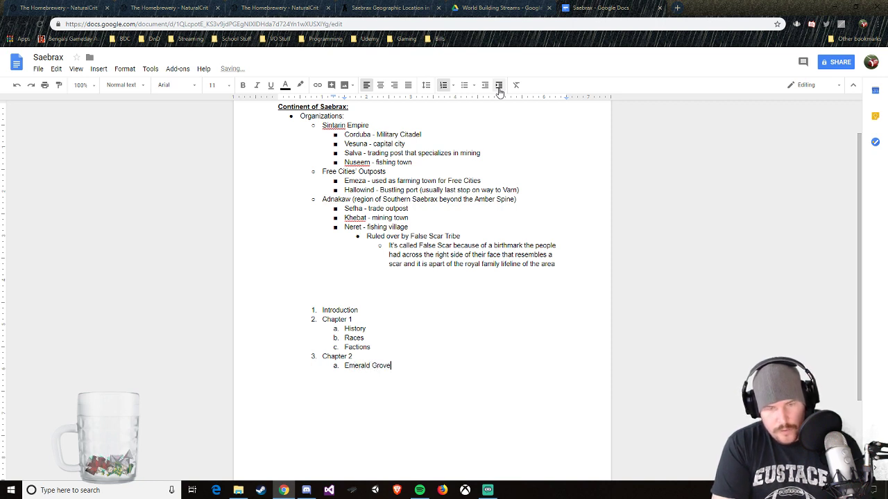
key(Return)
text(The Crag)
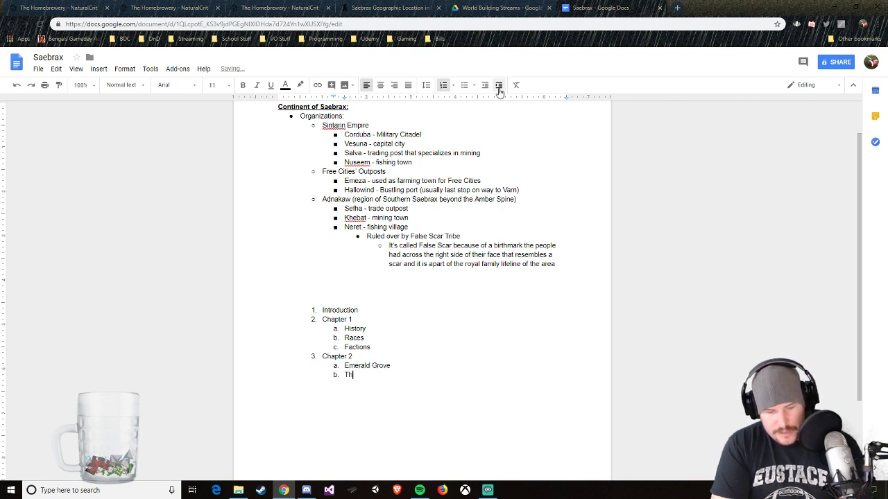
Step: Add The Amber Spine and Adnakaw as the next two sub-items under Chapter 2
key(Return)
text(The Smab)
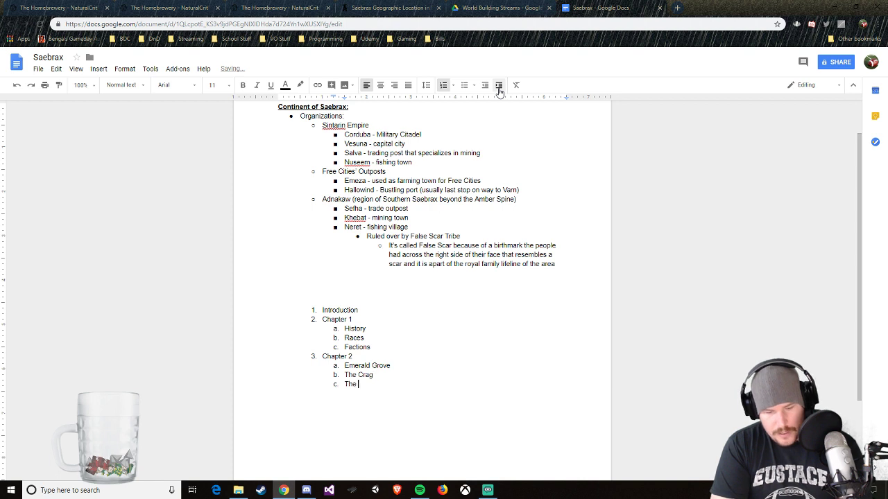
key(BackSpace)
key(BackSpace)
key(BackSpace)
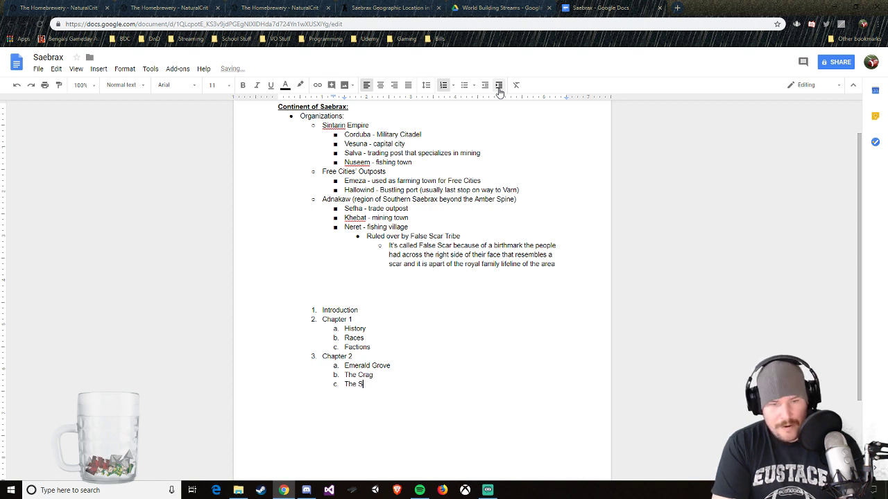
key(BackSpace)
text(ber)
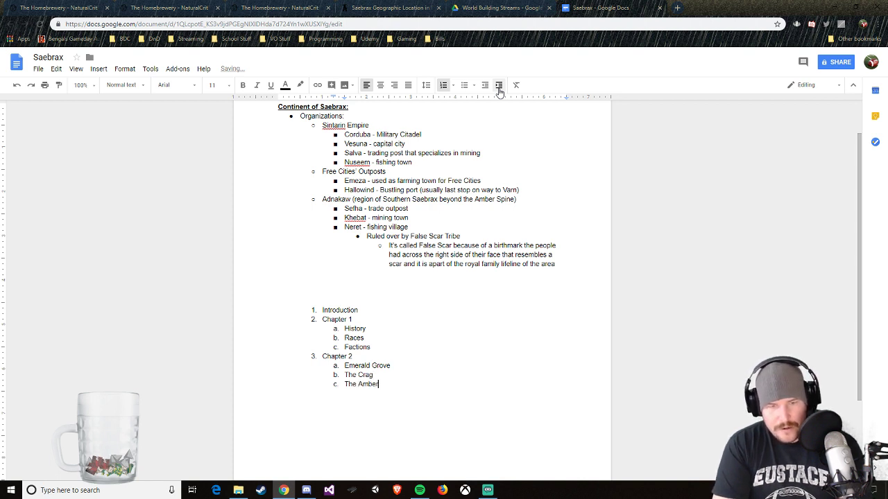
text( Spine)
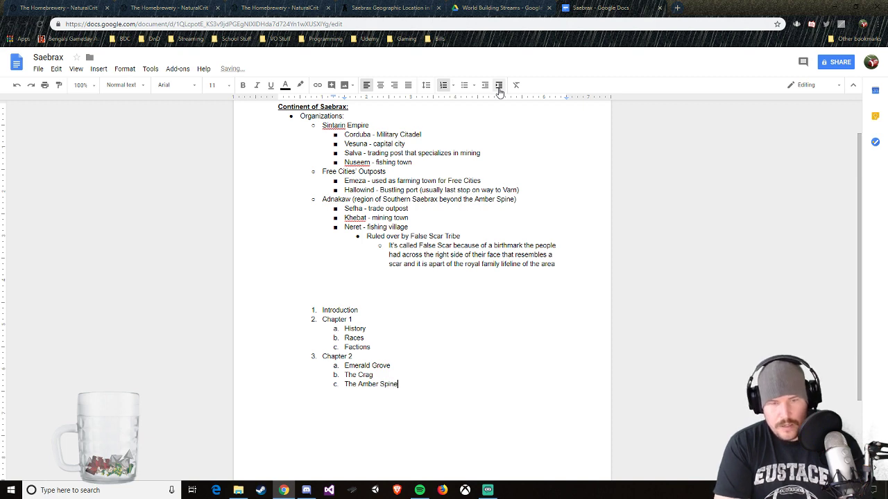
key(Return)
text(Ad)
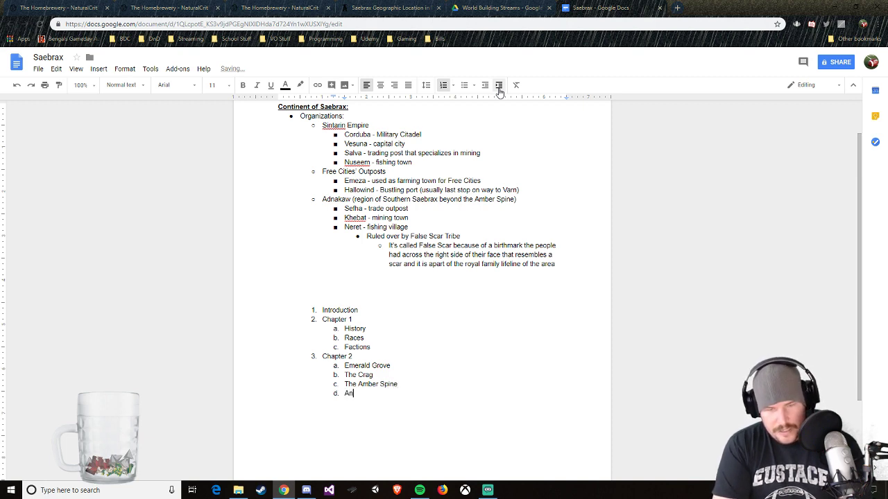
text(nakaw)
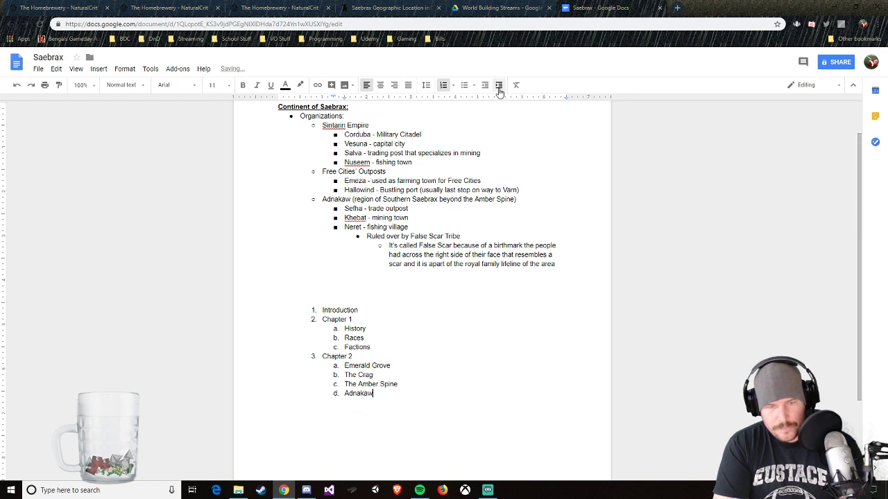
Step: Add "Chapter 3 (Character options)" as a top-level item after Adnakaw
key(Return)
key(shift+Tab)
text(Chapter)
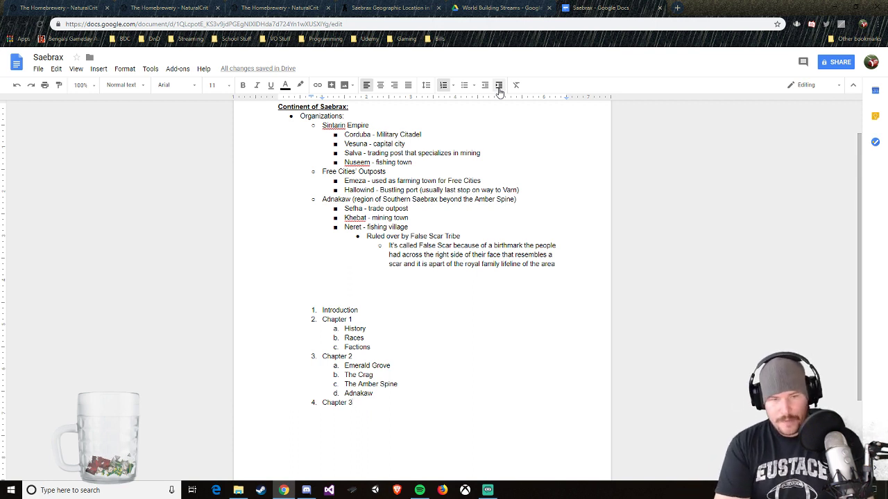
text((Charac)
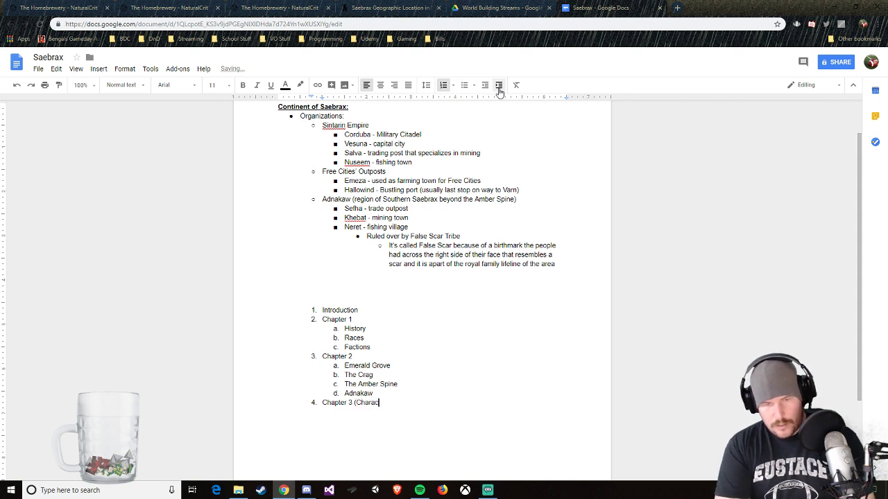
text(ter options)
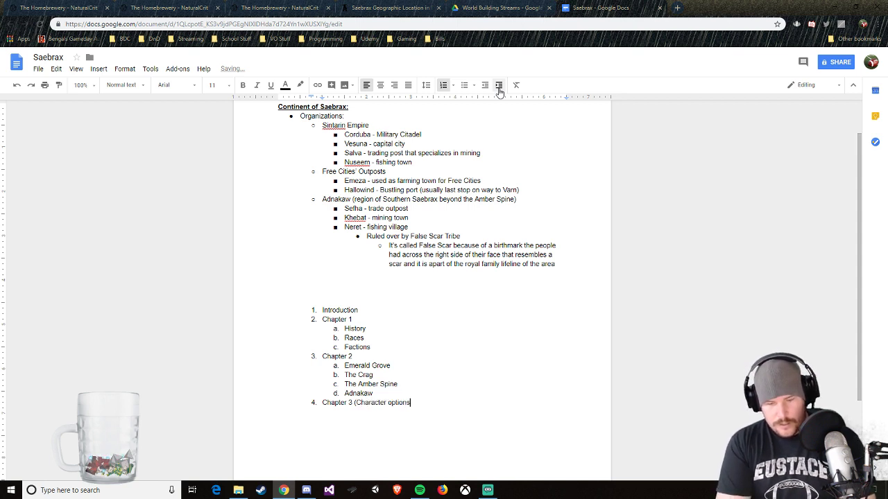
text())
Step: Add "Chapter 4 (NPC/Monster Blocks)" as the last top-level item of the outline
key(Return)
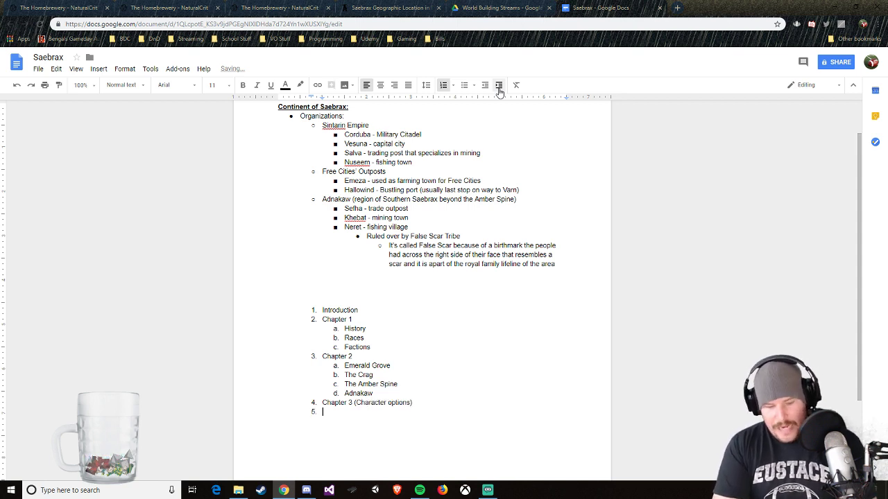
text(Chapter 4 ()
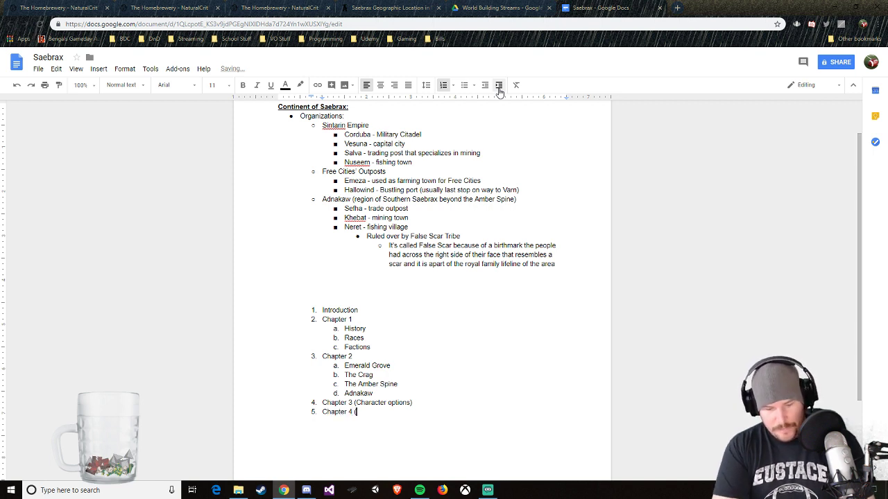
text(NPC/Monster Blocks)
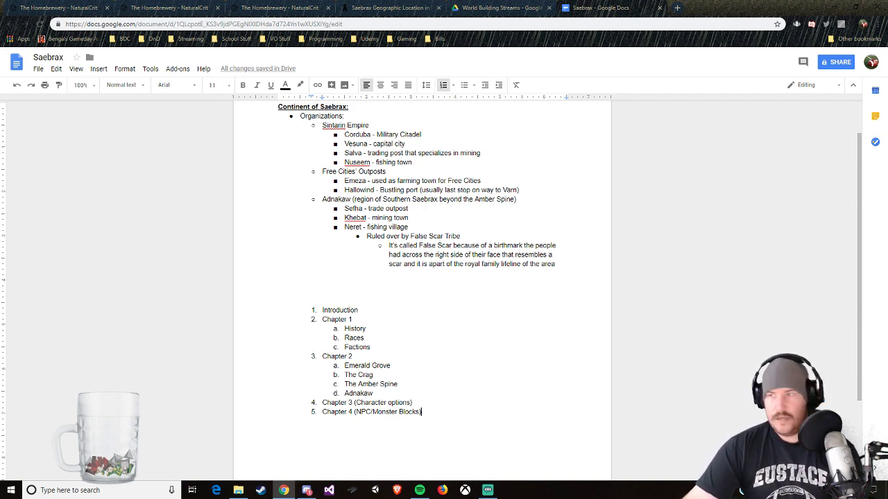
Step: Switch to the World Anvil article on Saebrax and look over its geography and region sections
key(alt+Tab)
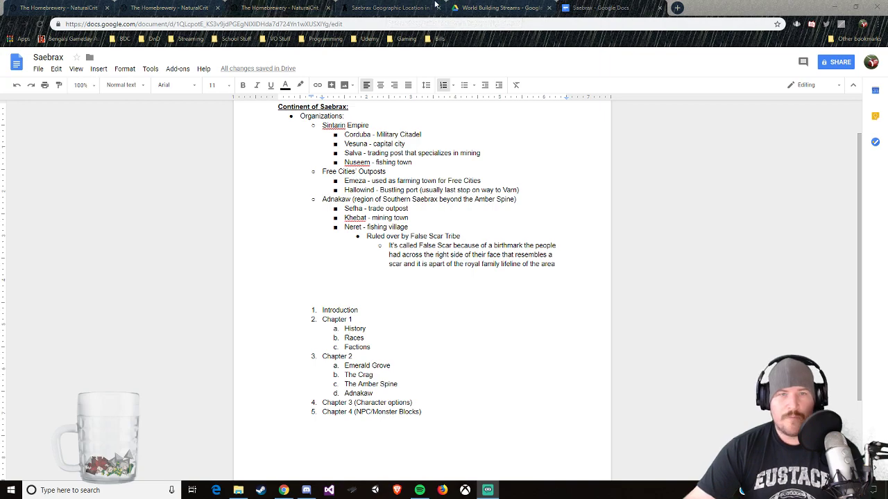
click(385, 10)
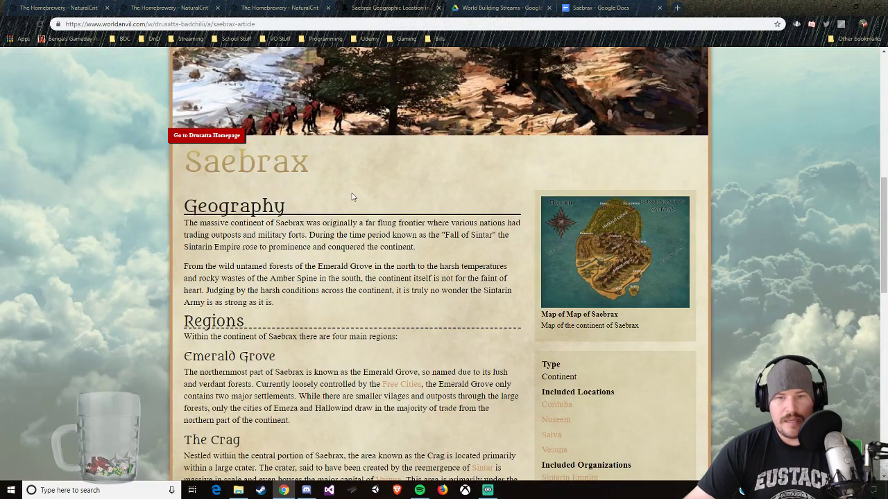
scroll(352, 194, up, 2)
scroll(486, 320, down, 5)
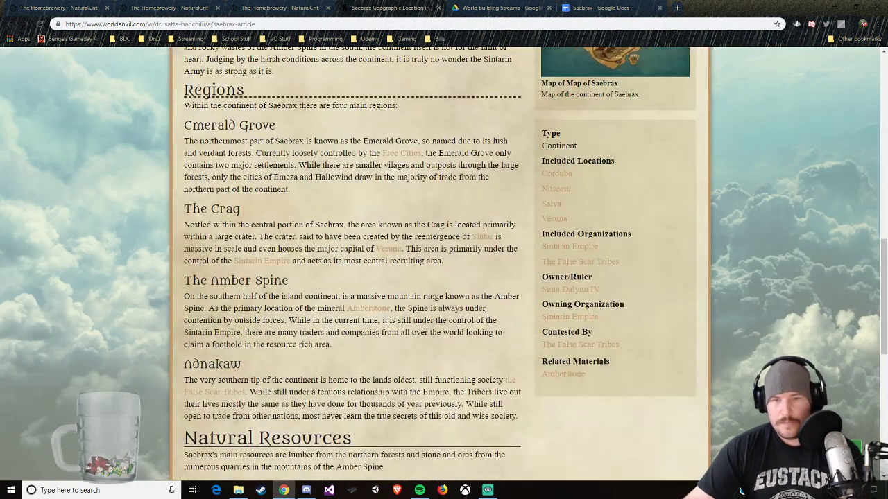
scroll(486, 319, up, 10)
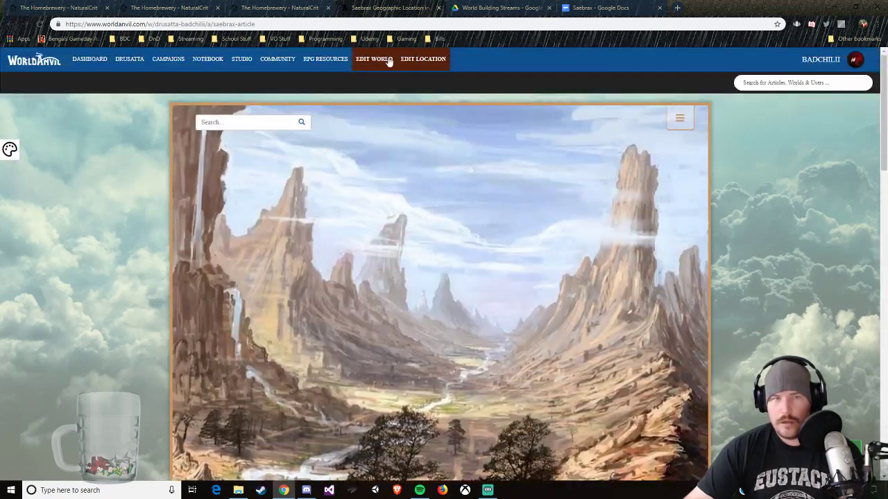
scroll(459, 196, down, 5)
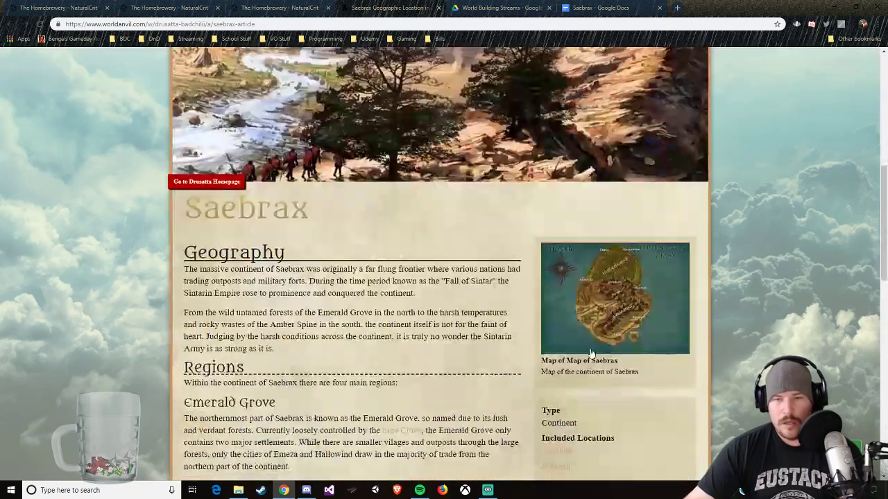
Step: Open the Drusatta homepage from the Saebrax article and bring up its Table of Contents
click(212, 184)
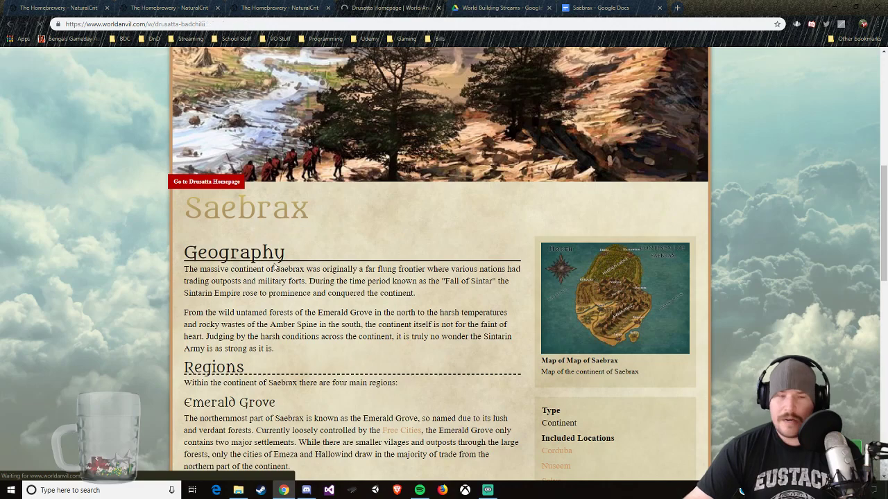
scroll(243, 284, down, 6)
scroll(244, 319, down, 3)
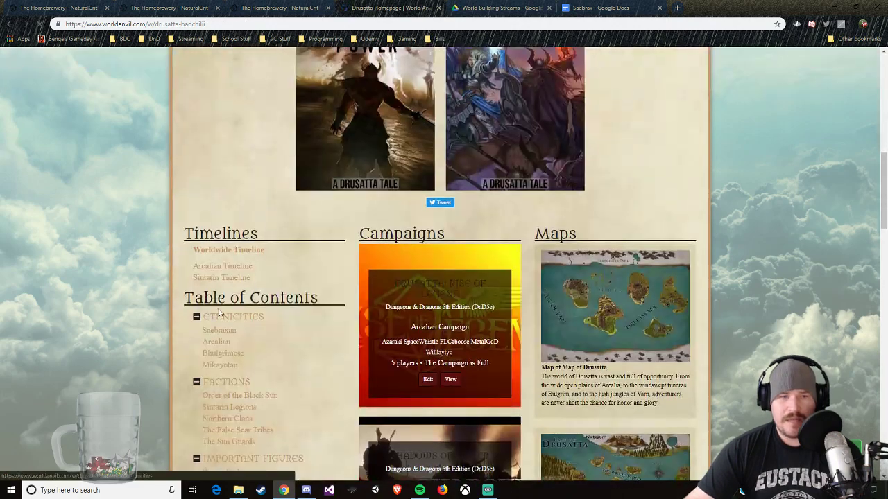
Step: Open the Sintarin Timeline from the Drusatta homepage and skim its Age of The Divine events
click(292, 275)
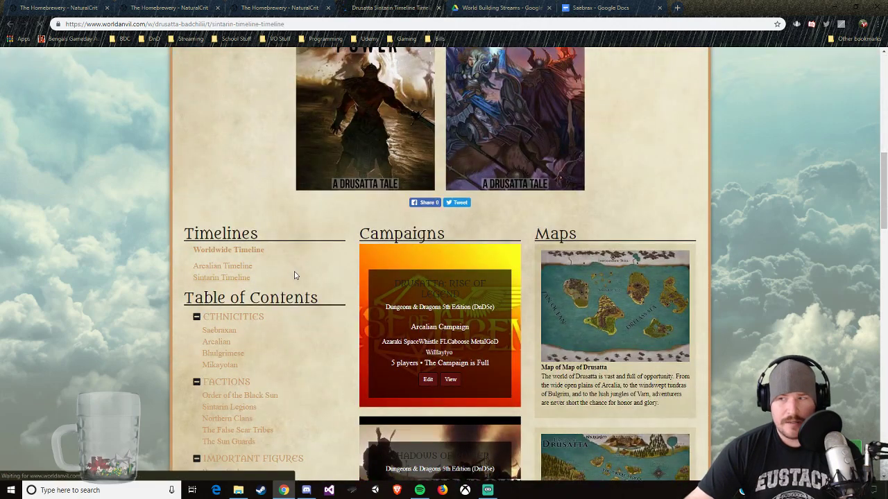
scroll(305, 277, down, 6)
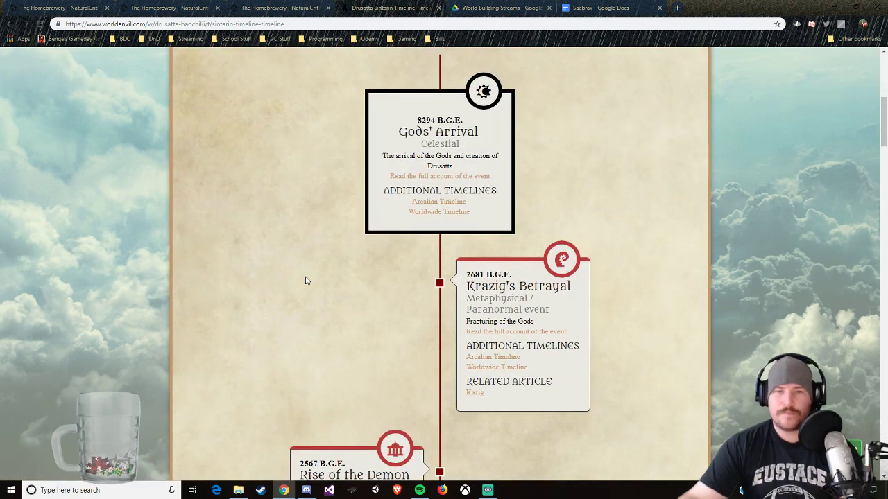
scroll(353, 254, down, 1)
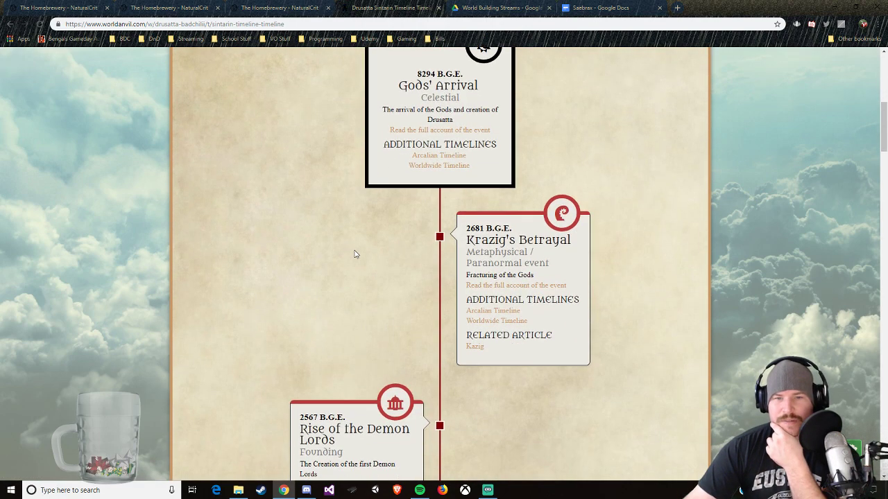
scroll(313, 250, down, 3)
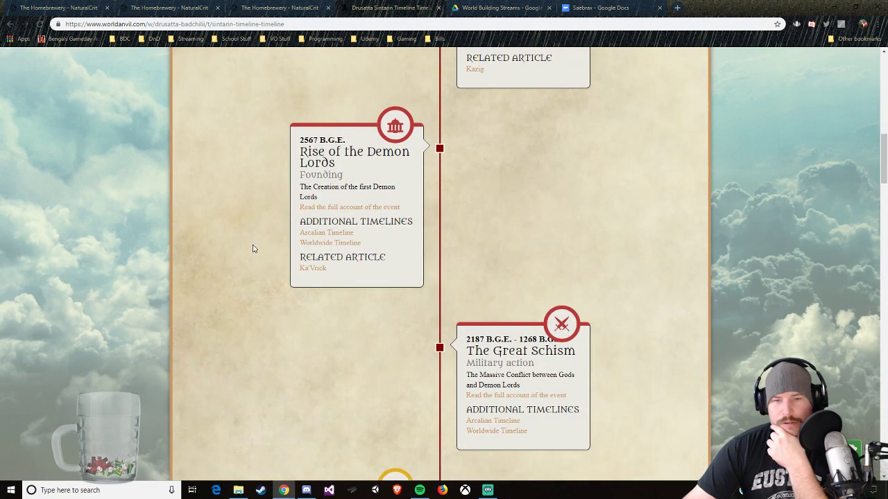
scroll(251, 253, down, 6)
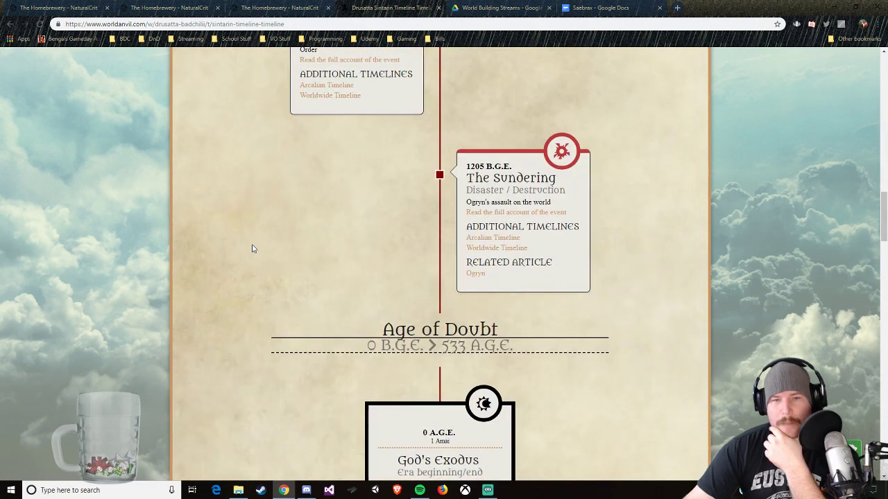
scroll(477, 267, up, 2)
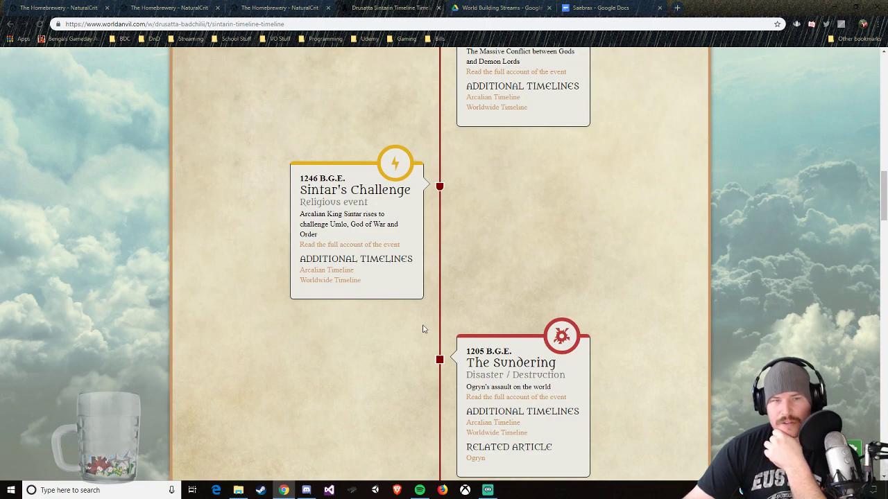
scroll(423, 328, up, 8)
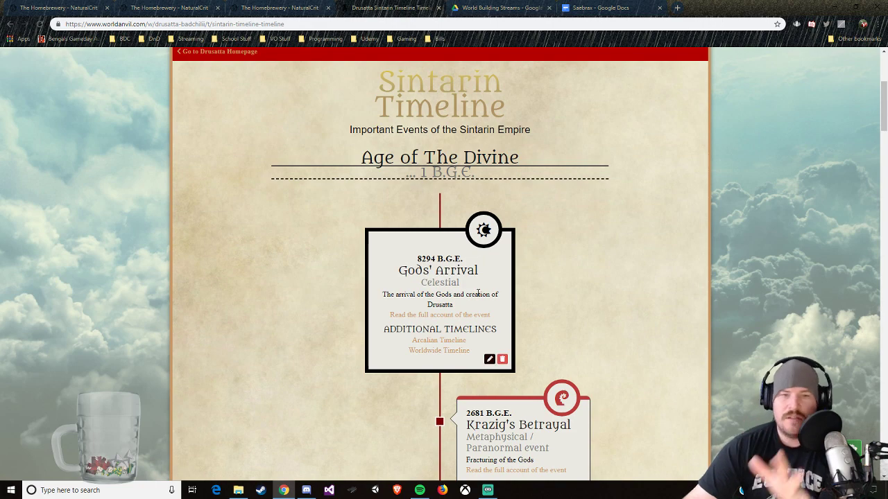
Step: Read through the Sintarin Timeline events from Gods' Arrival to God's Exodus at the start of the Age of Doubt
scroll(502, 303, down, 1)
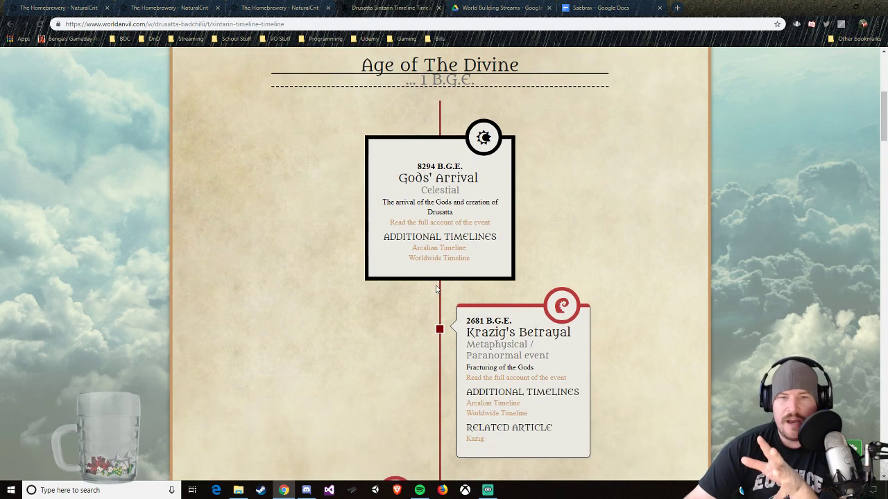
scroll(438, 294, down, 2)
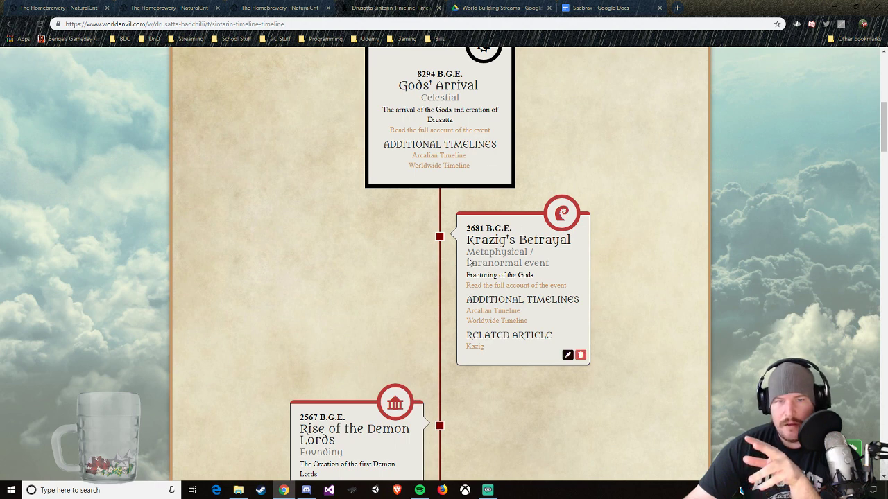
scroll(535, 260, down, 2)
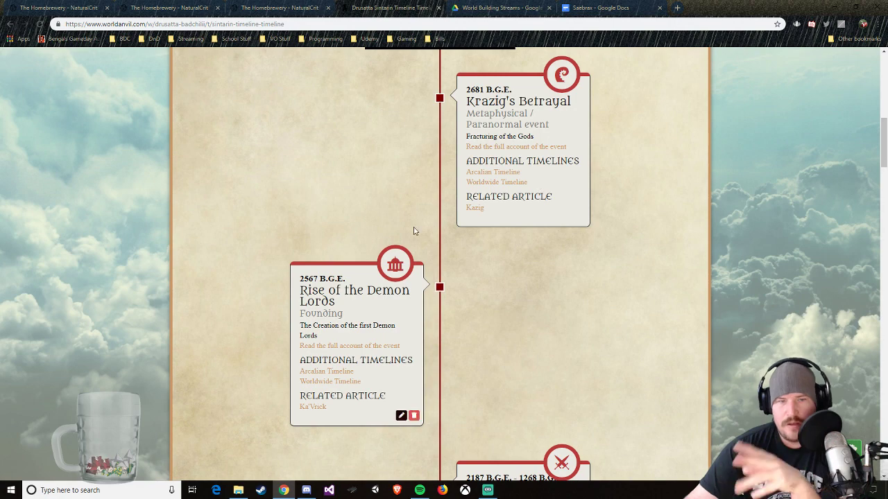
scroll(319, 323, down, 3)
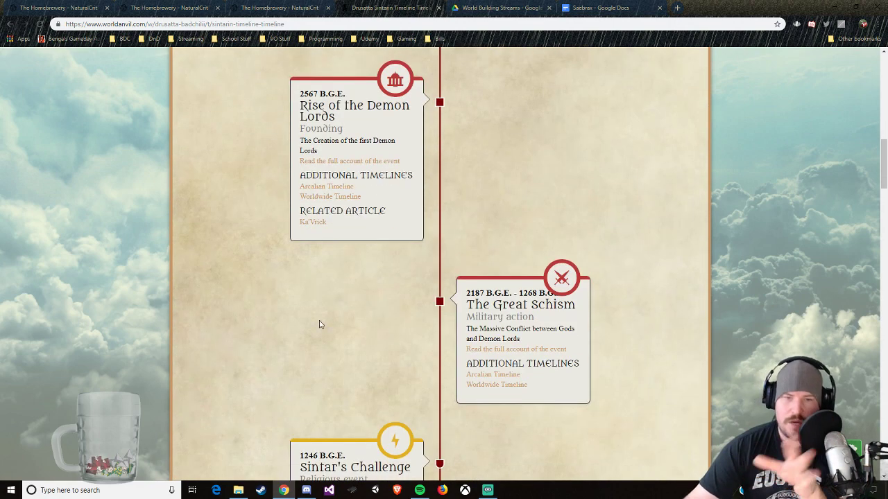
scroll(450, 316, down, 1)
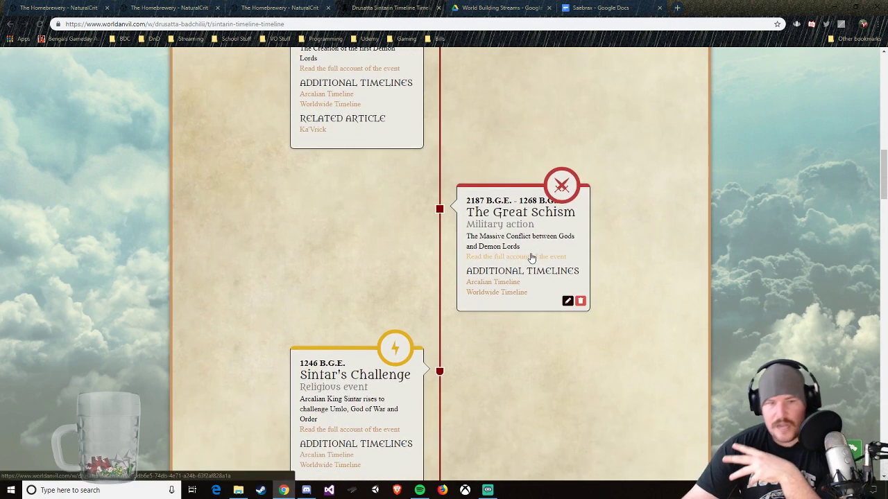
scroll(532, 257, down, 3)
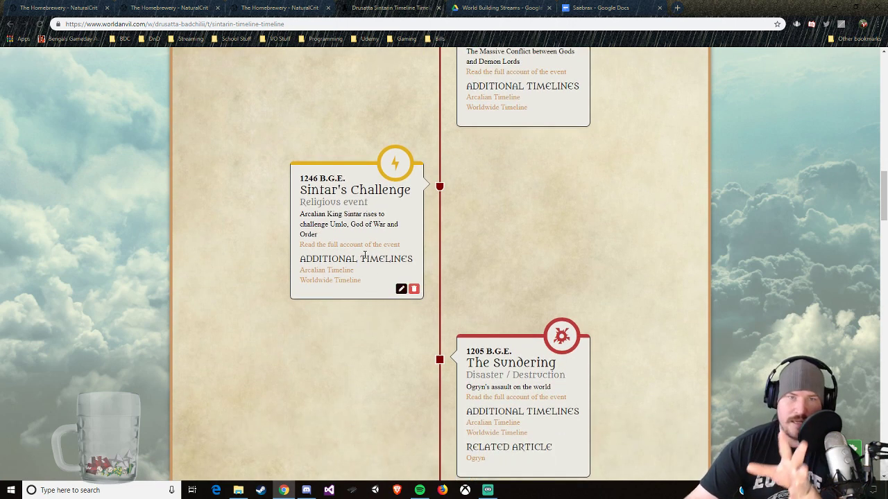
scroll(381, 253, down, 3)
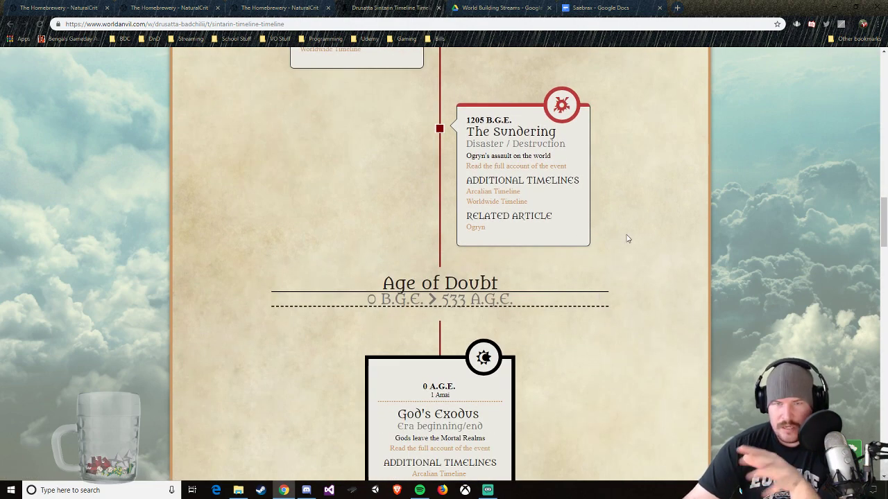
scroll(631, 242, down, 1)
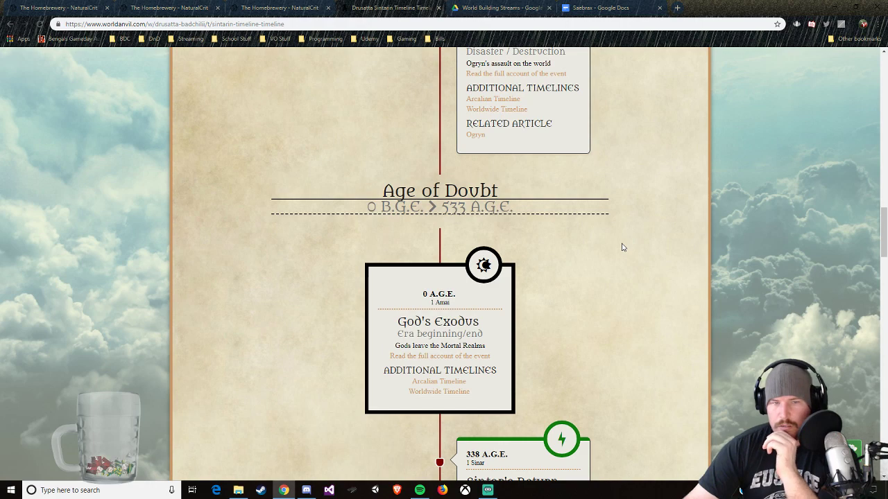
scroll(601, 244, up, 2)
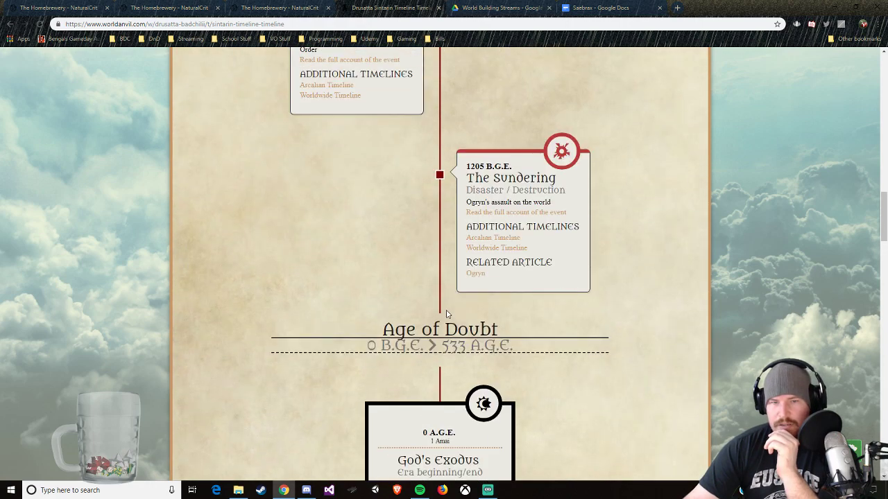
scroll(582, 370, down, 2)
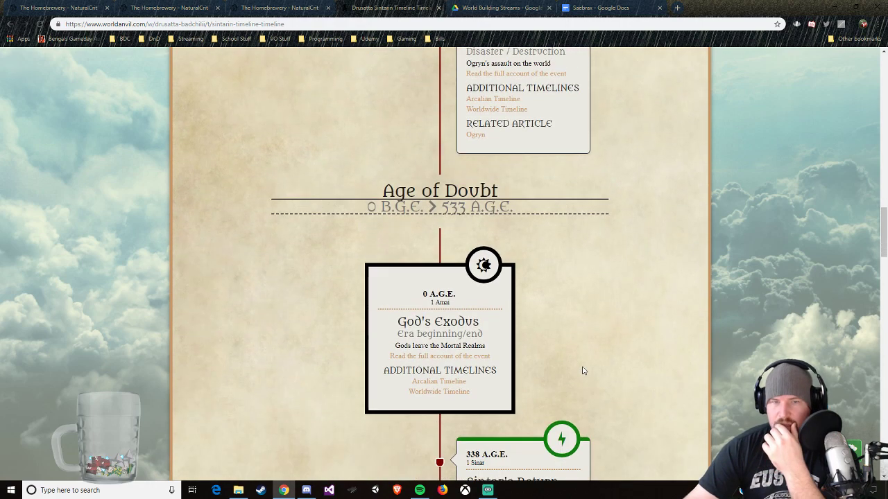
Step: Skim the remaining Sintarin Timeline eras through the Age of Peace and return to the Saebrax document in Google Docs
scroll(459, 247, down, 14)
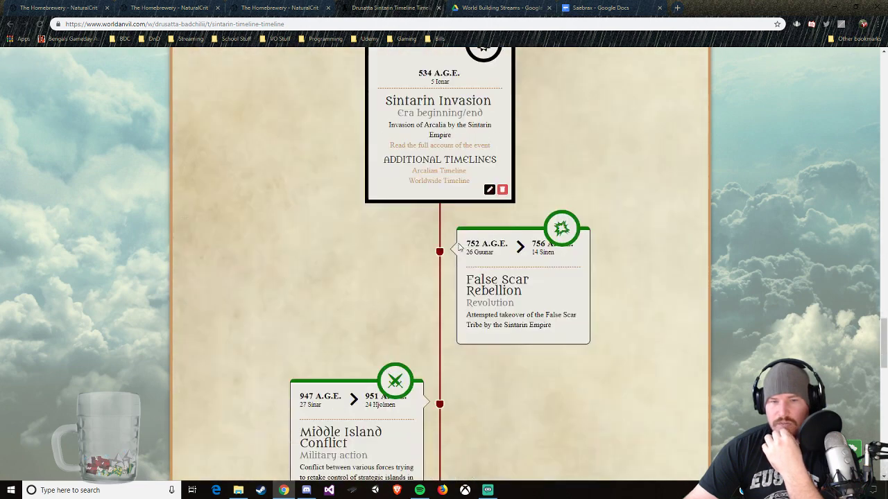
scroll(458, 247, down, 12)
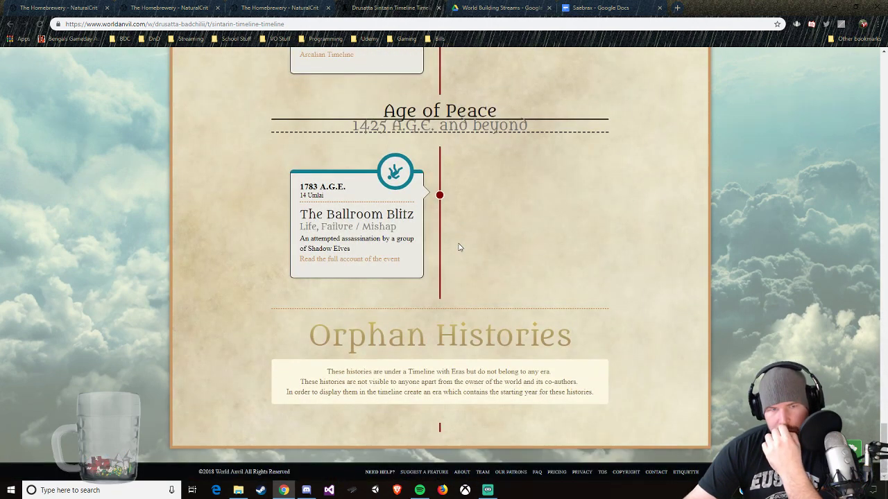
scroll(459, 248, up, 3)
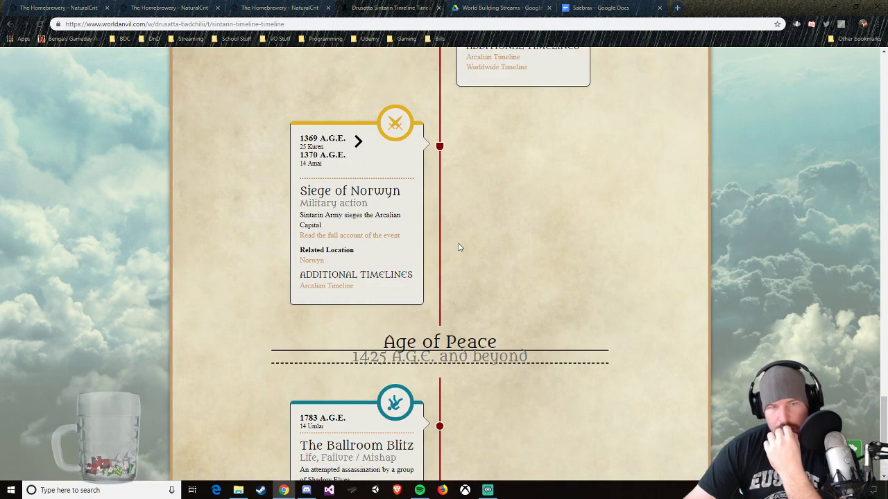
scroll(459, 248, up, 12)
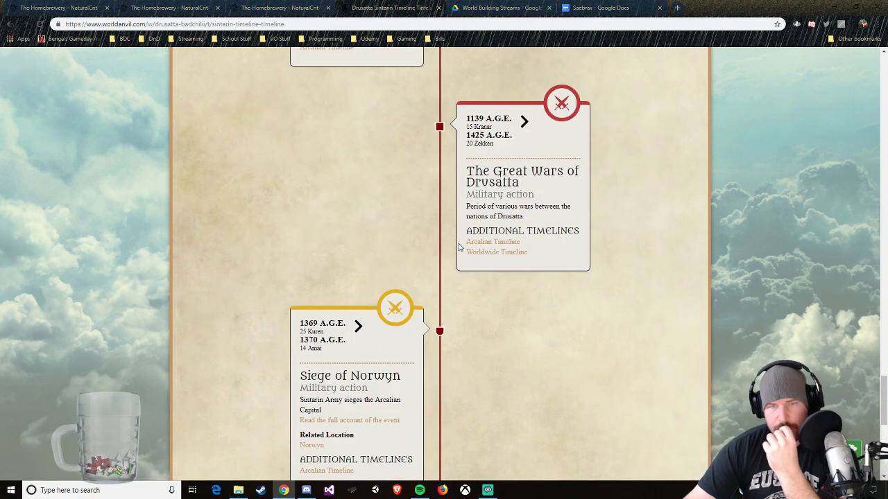
scroll(458, 248, up, 15)
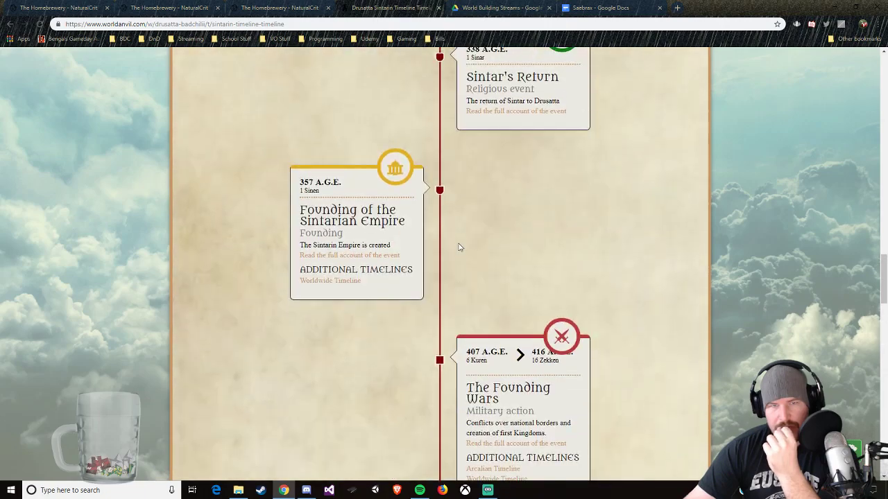
scroll(459, 248, up, 6)
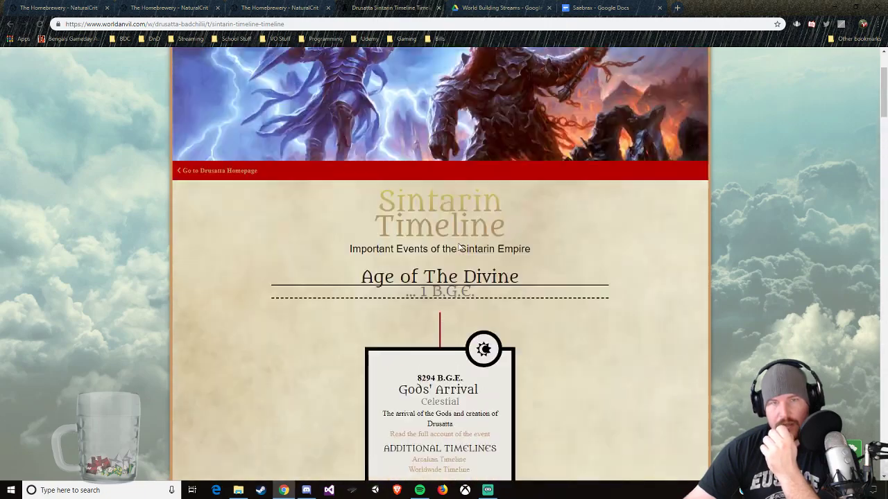
click(597, 7)
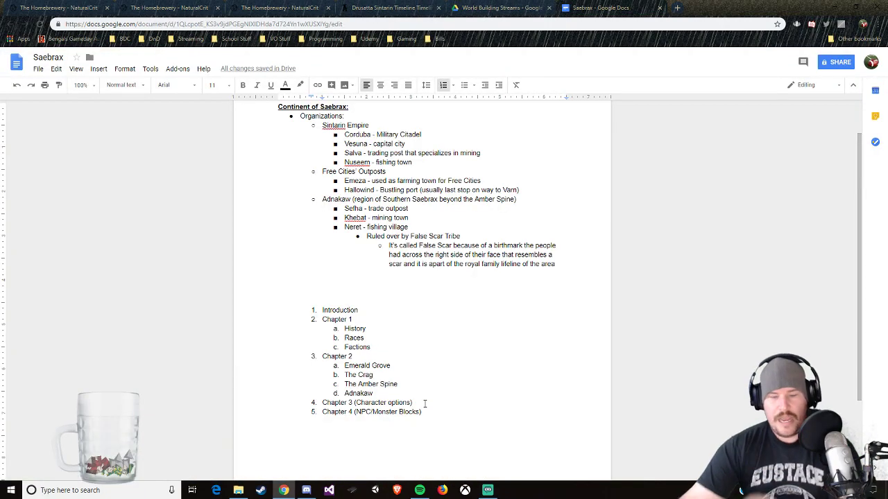
key(Return)
key(Return)
text(His)
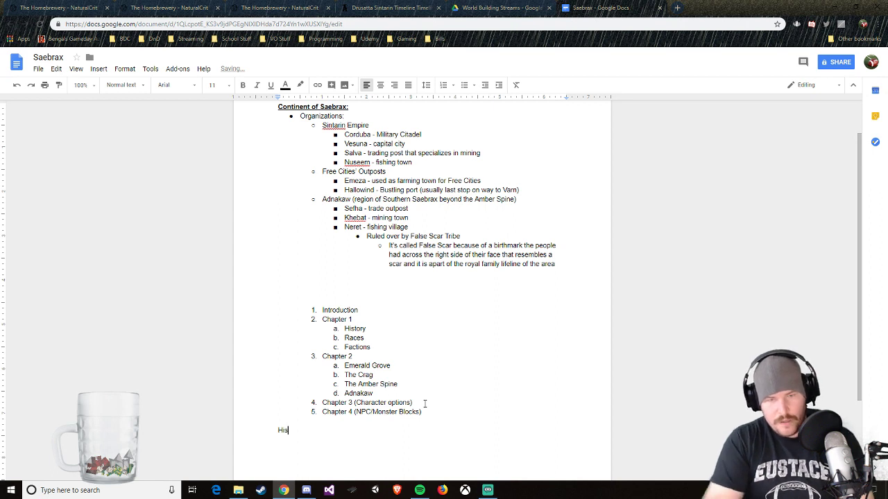
key(BackSpace)
key(BackSpace)
key(BackSpace)
key(BackSpace)
Step: Add "Age of the Divine" as a nested item under History in Chapter 1 of the outline
click(371, 329)
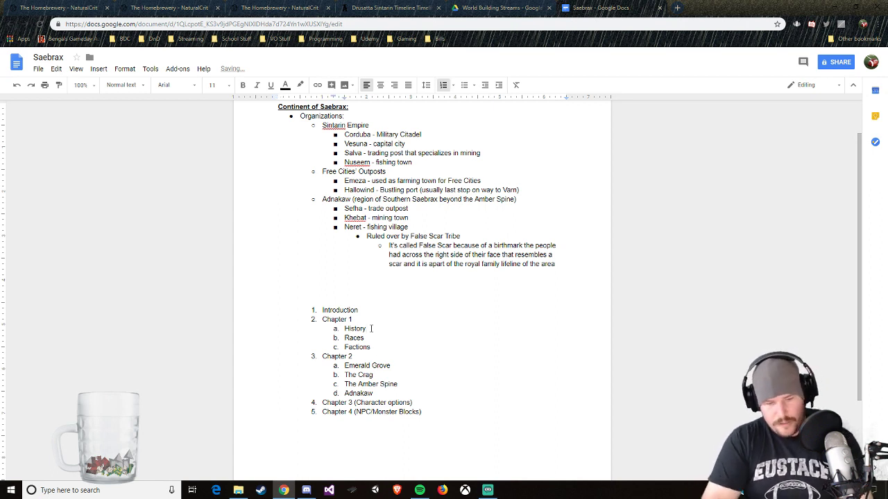
key(Return)
key(Tab)
text(Age of D)
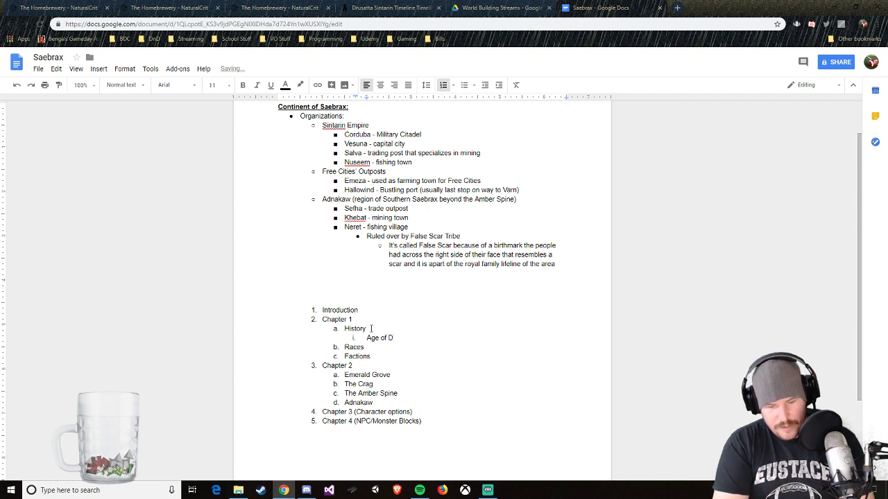
key(BackSpace)
text(th)
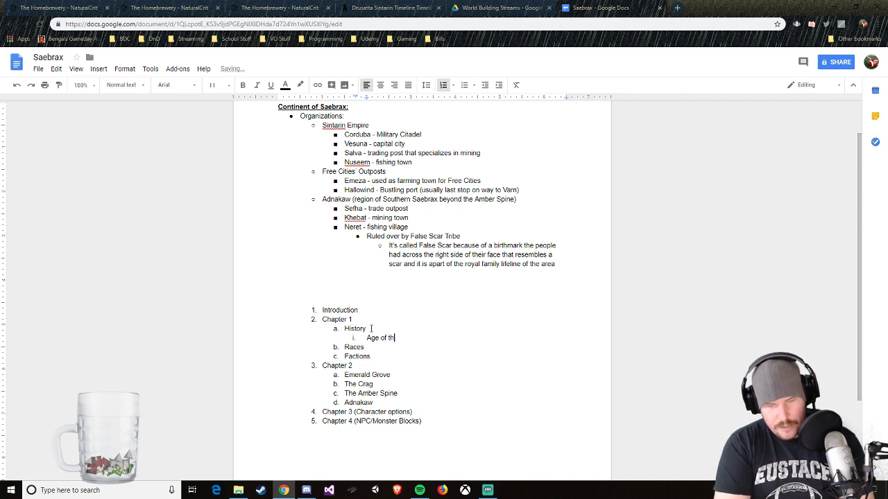
text(e Di)
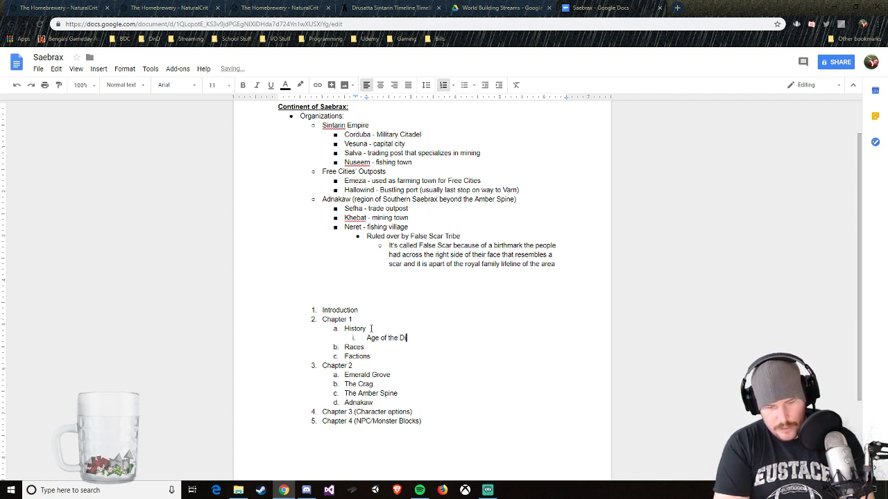
text(vine)
Step: Add "Age of Doubt" as the second item under History, checking the era's name in the World Anvil Sintarin Timeline
key(Return)
text(Age of )
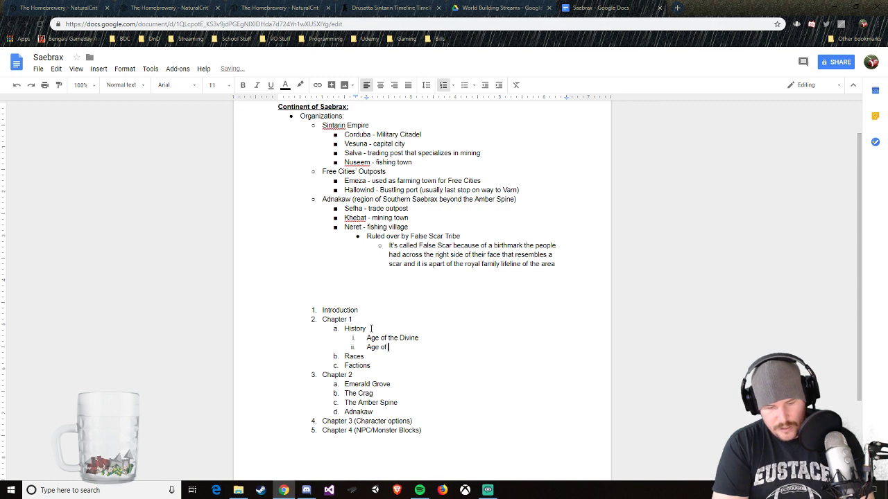
text(Str)
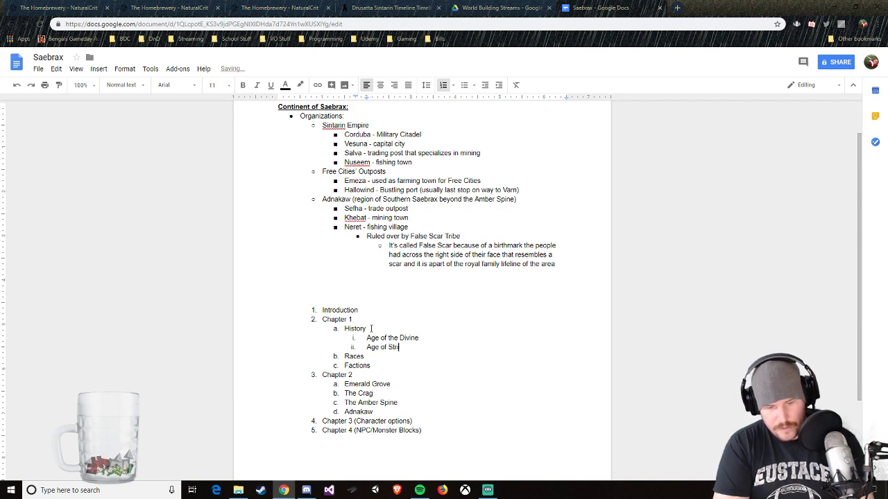
click(380, 9)
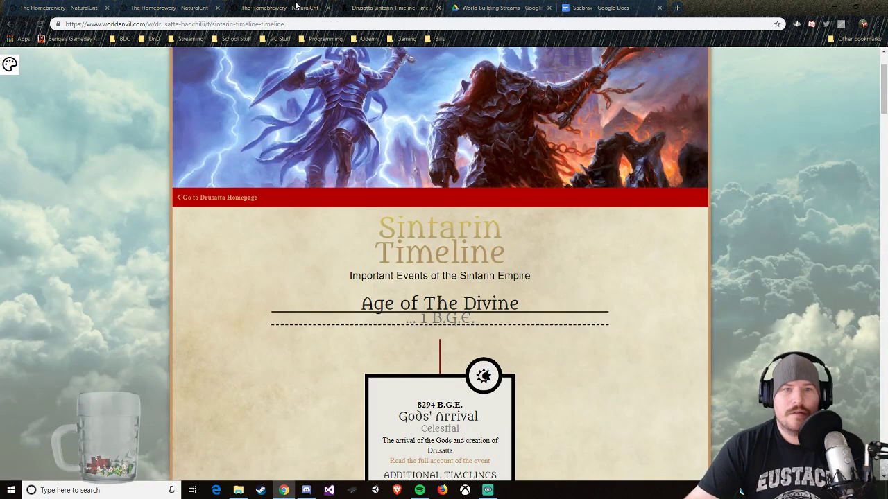
scroll(429, 333, down, 15)
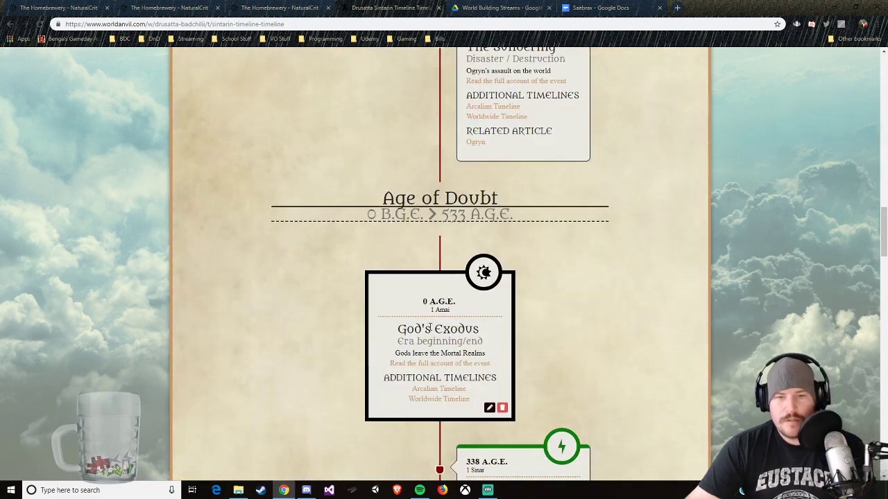
click(582, 8)
key(BackSpace)
key(BackSpace)
key(BackSpace)
key(BackSpace)
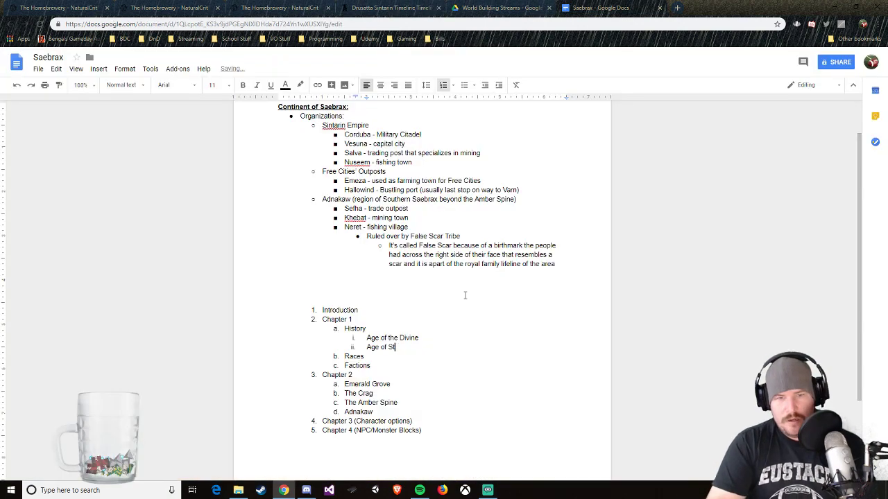
text(Doubt)
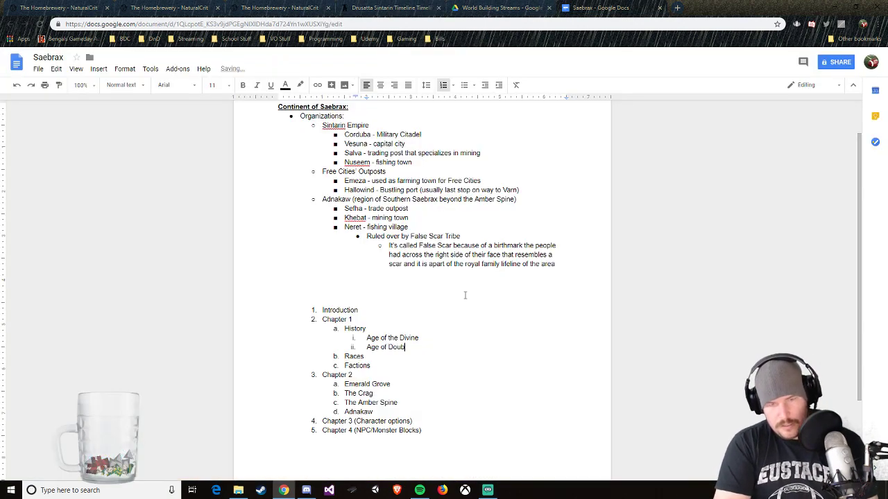
Step: Add "Age of strife" and "Age of Peace" as the third and fourth items under History in Chapter 1
key(Return)
text(Age of strife)
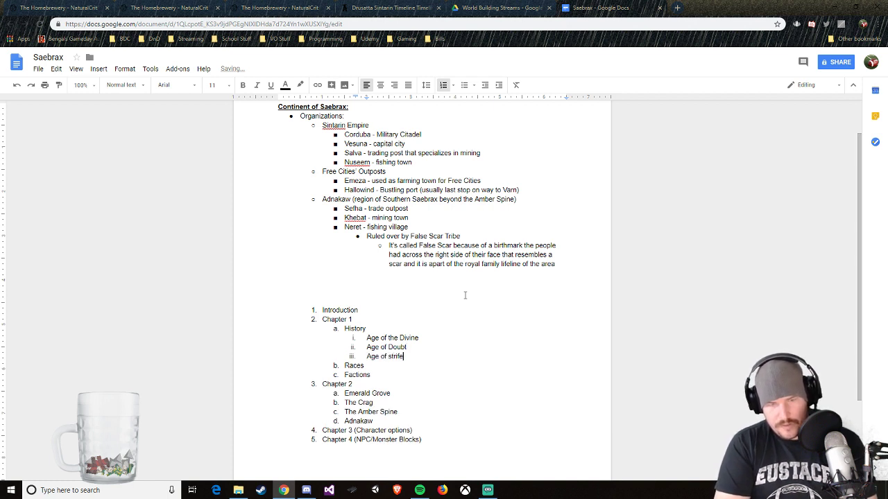
key(Return)
text(Age of)
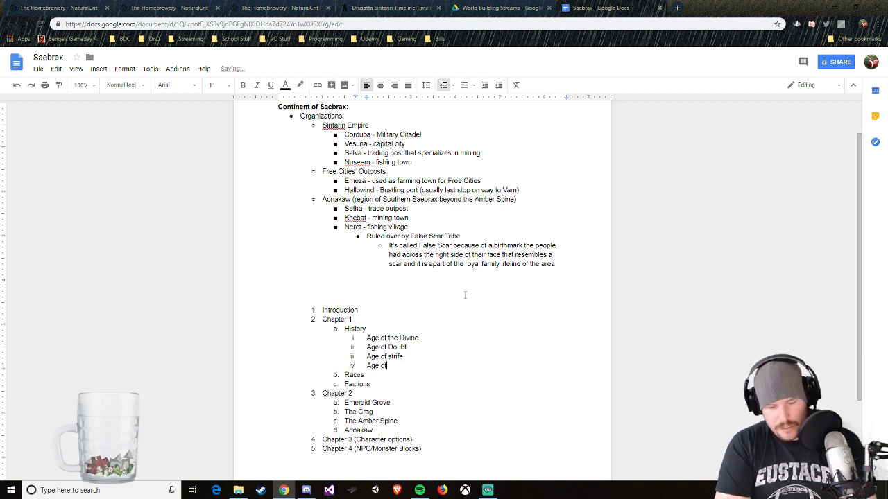
text( Peace)
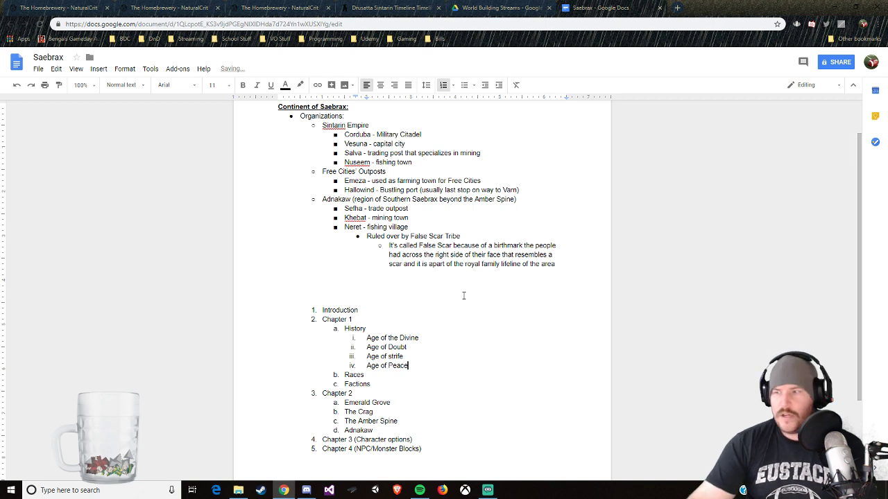
Step: Capitalize the last word of the third History item so it reads "Age of Strife"
click(390, 355)
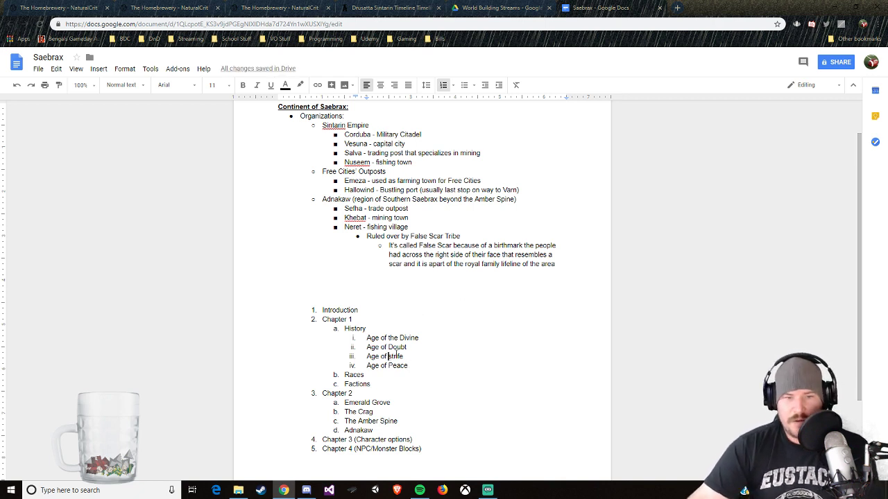
key(BackSpace)
text(S)
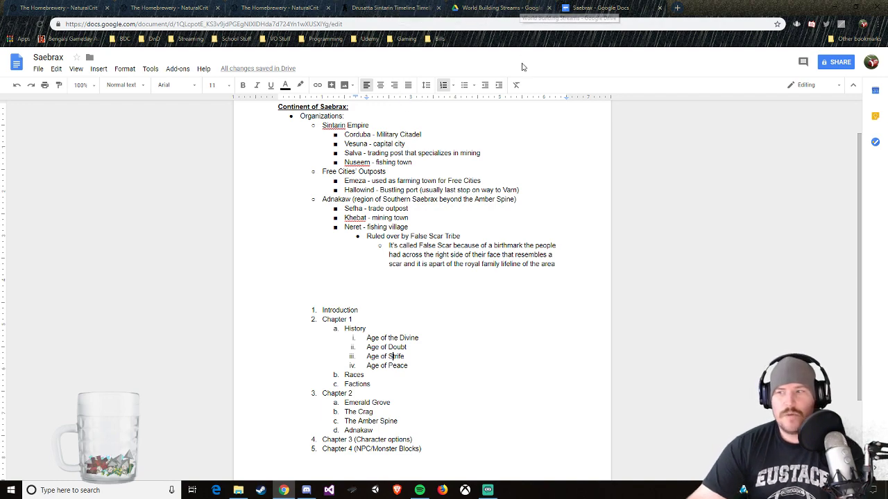
Step: Switch to the Sintarin Timeline in World Anvil and review the first events of the Age of The Divine
click(394, 10)
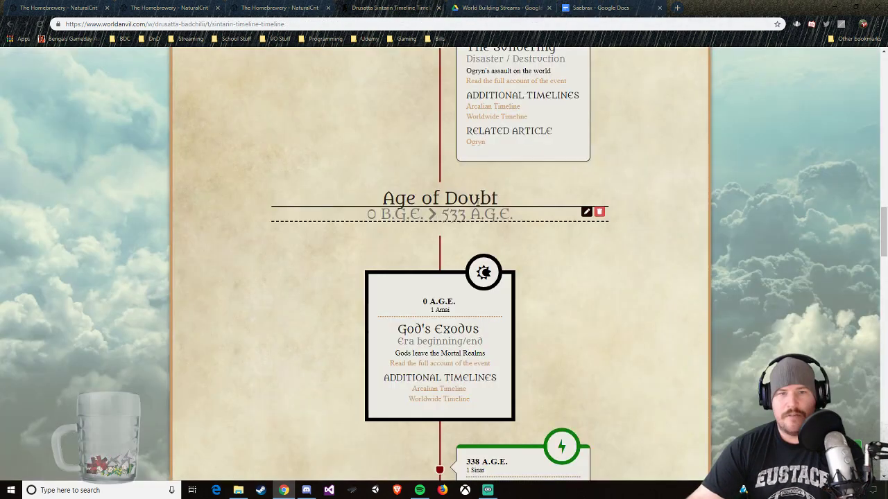
scroll(476, 201, up, 15)
scroll(477, 202, up, 3)
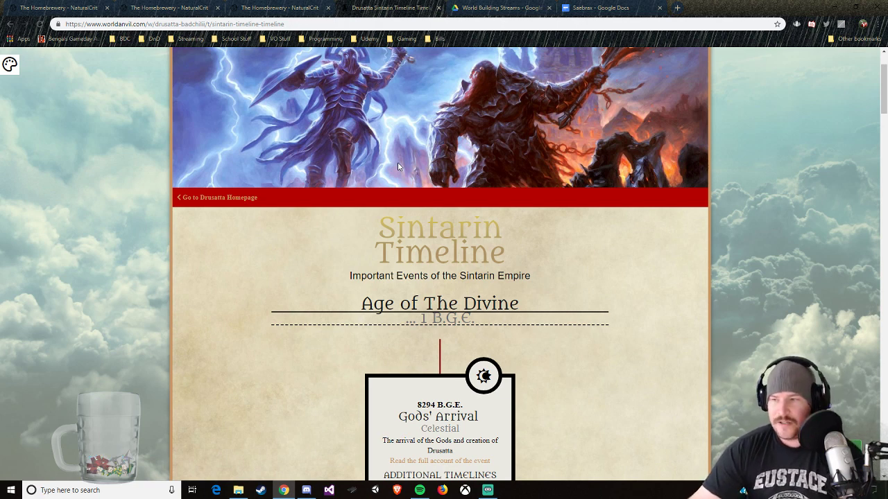
scroll(569, 333, down, 1)
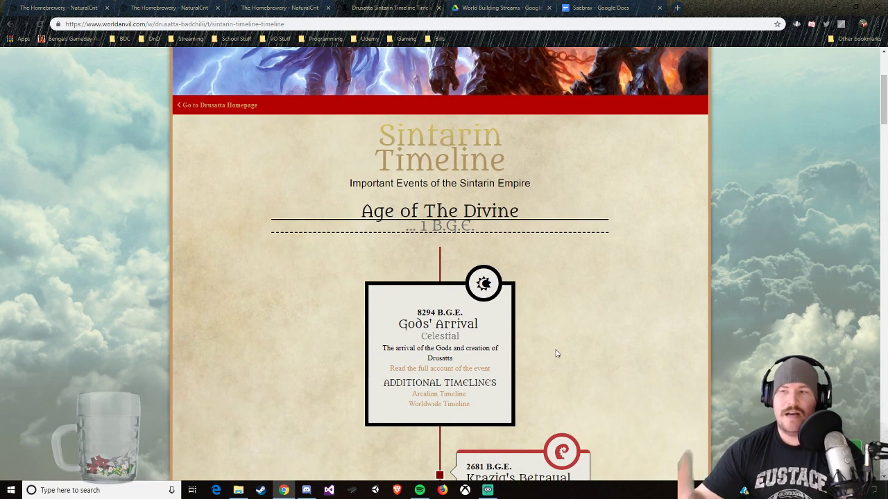
scroll(557, 347, down, 2)
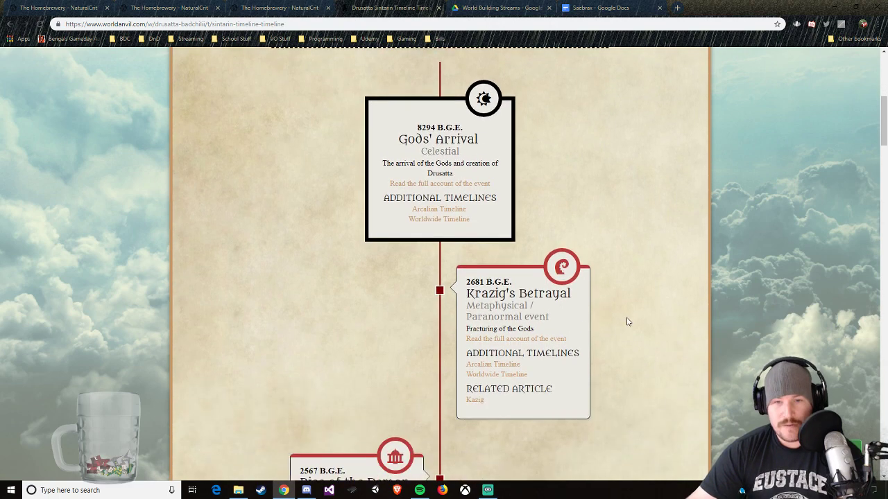
scroll(627, 321, down, 1)
scroll(431, 145, up, 8)
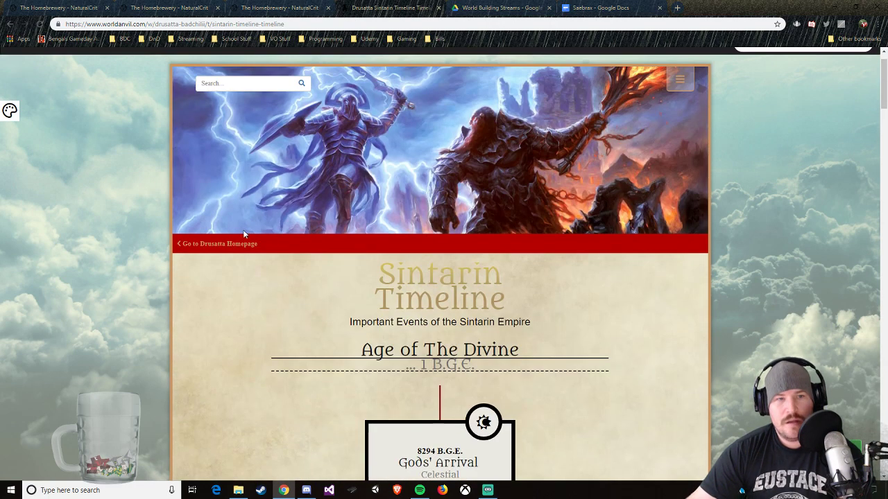
Step: Open the Drusatta homepage and look through its world introduction down to the Timelines section
click(240, 247)
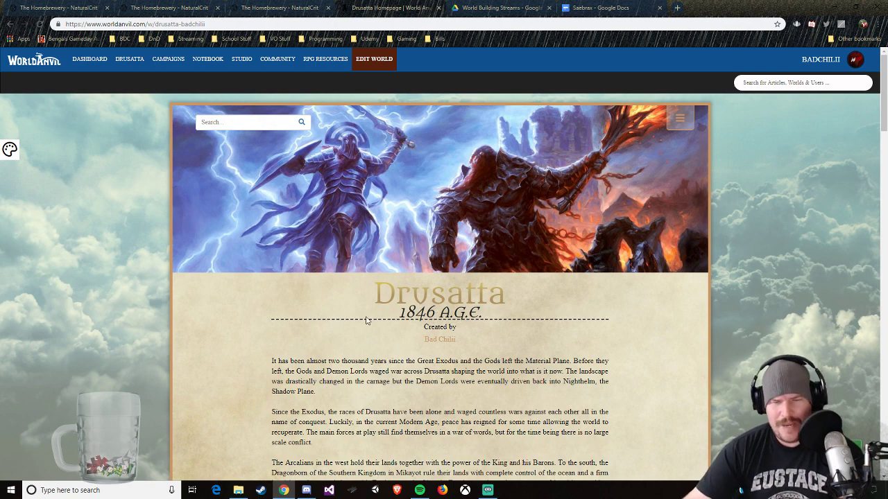
scroll(416, 312, down, 2)
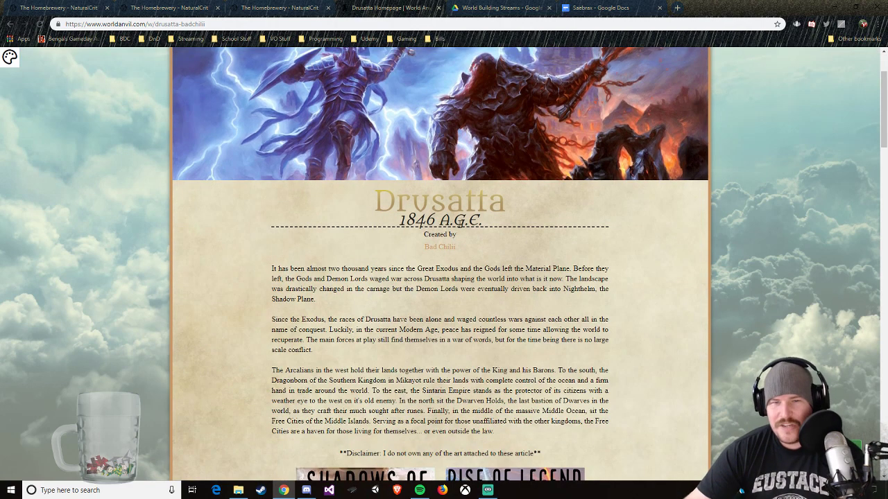
scroll(486, 249, down, 1)
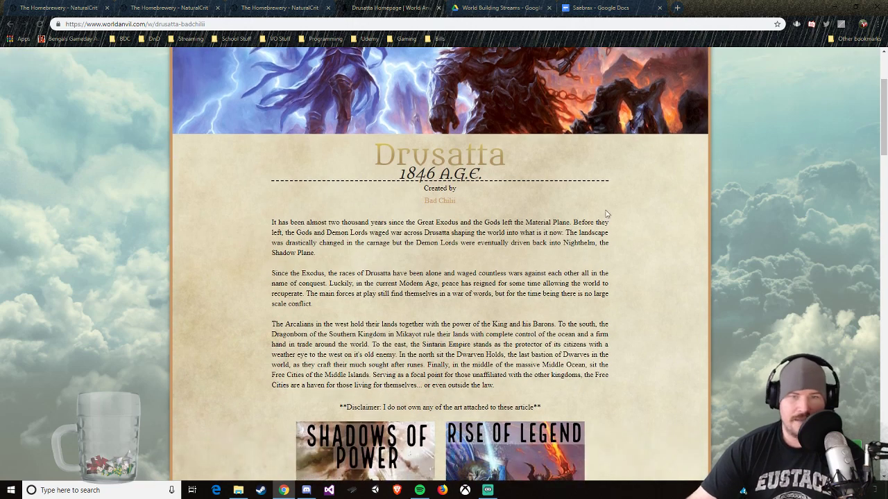
scroll(246, 369, down, 4)
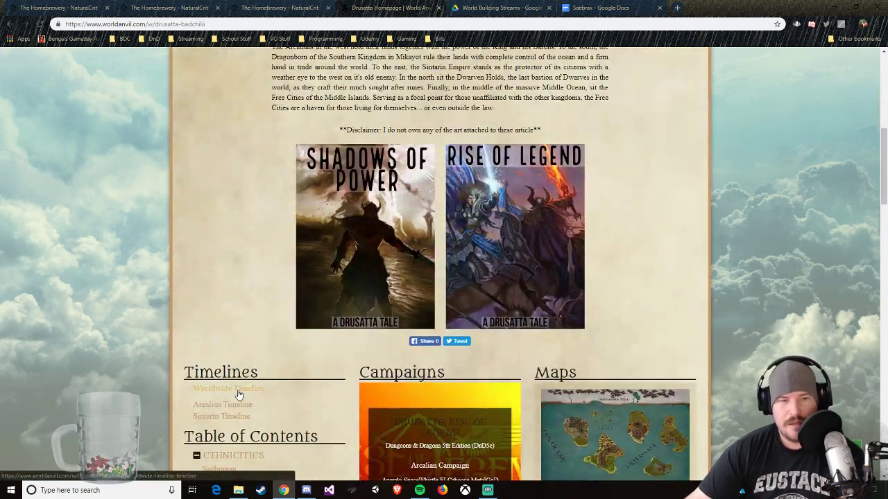
Step: Reopen the Sintarin Timeline and review the Age of The Divine events from Gods' Arrival to The Sundering
click(223, 421)
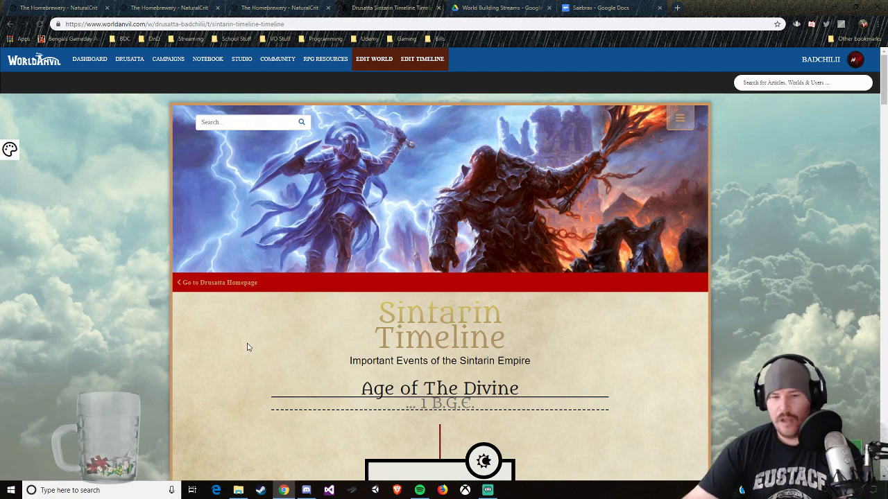
scroll(247, 347, down, 6)
scroll(448, 257, down, 10)
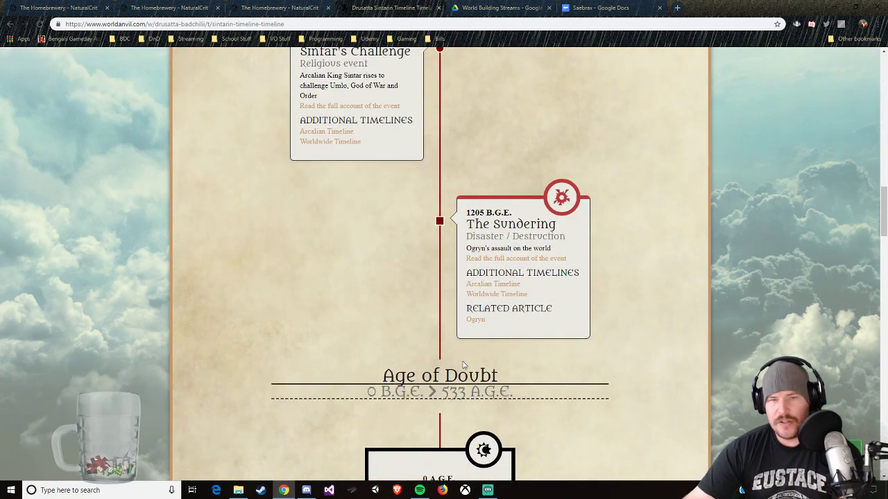
scroll(416, 346, up, 8)
scroll(399, 276, up, 4)
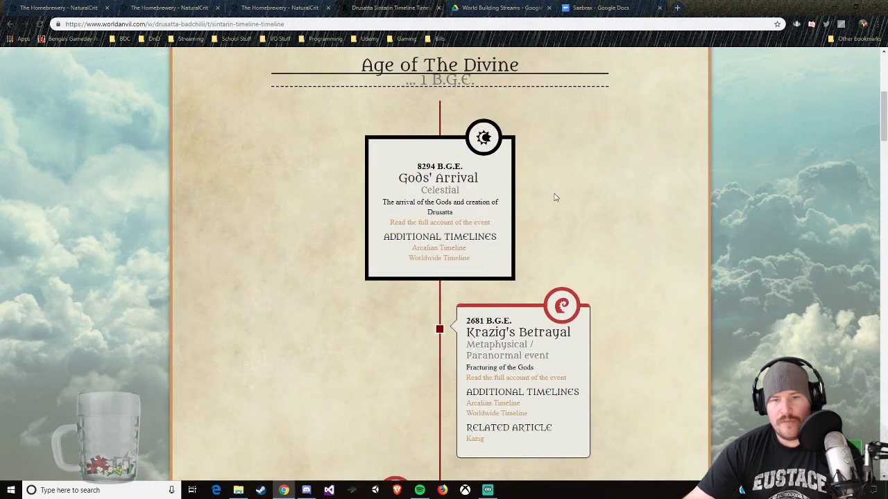
scroll(552, 201, down, 7)
scroll(551, 200, down, 3)
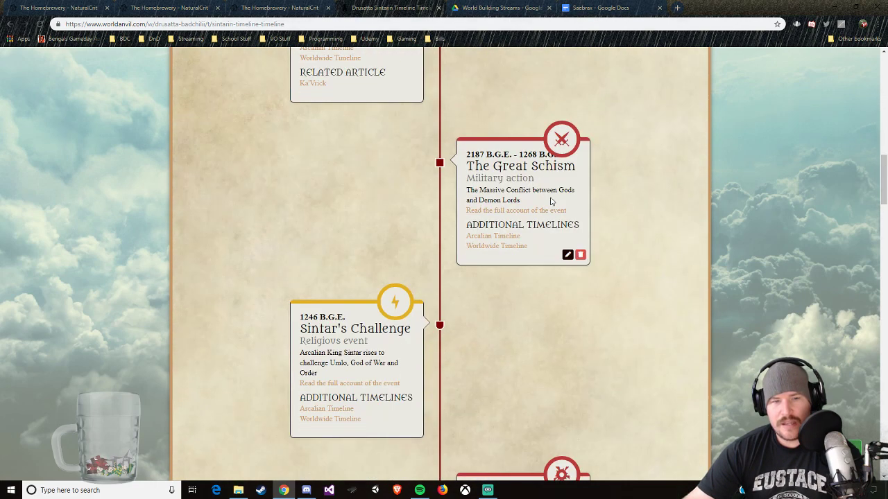
Step: Return to the Saebrax document in Google Docs and add "Arrival of gods" as a nested item under Age of the Divine
click(577, 7)
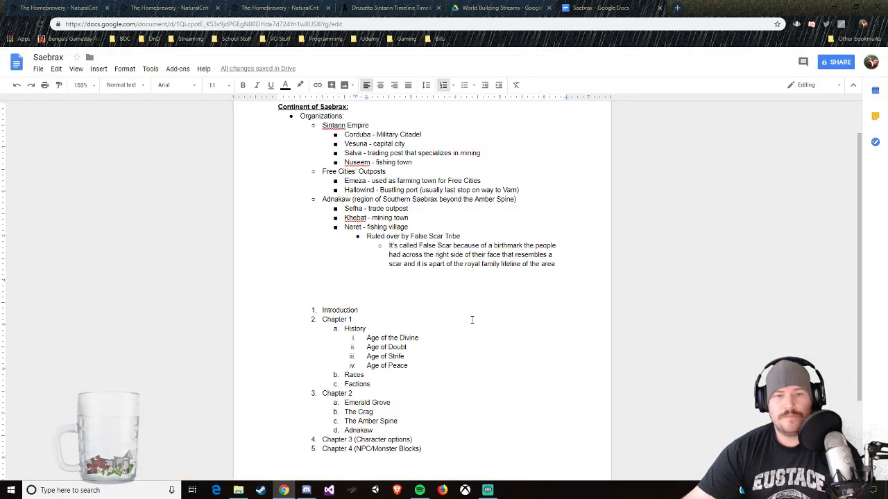
key(Up)
key(Up)
key(Return)
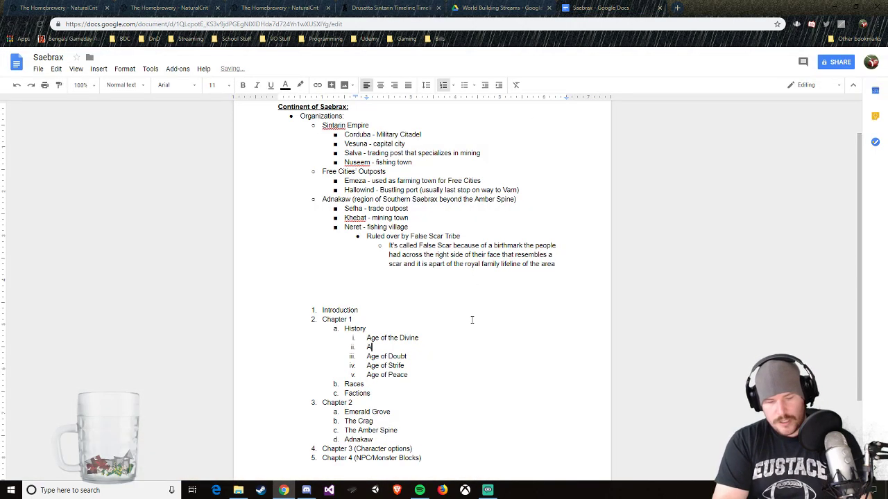
key(BackSpace)
key(BackSpace)
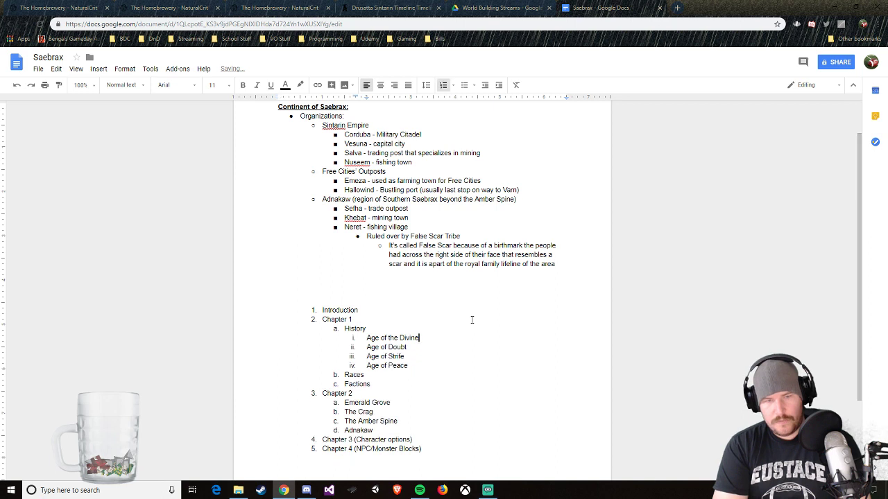
key(Return)
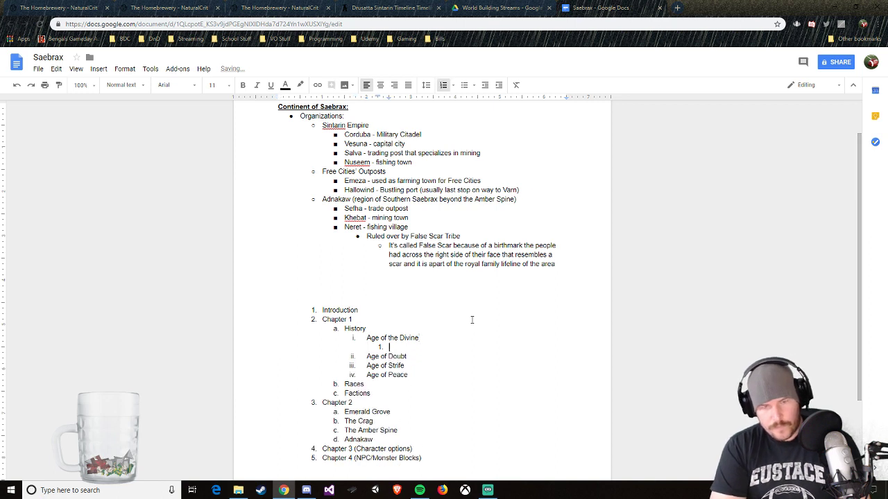
text(Arrival of )
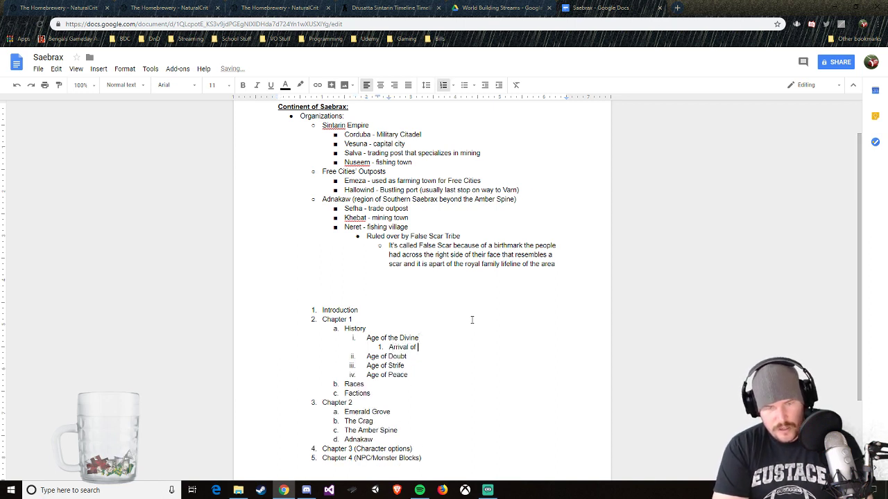
text(gods)
key(Return)
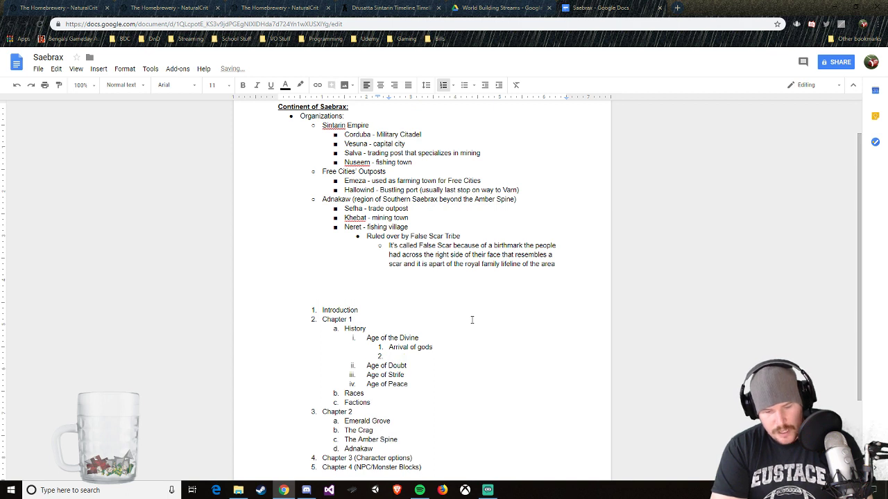
Step: Add "Kazig's betrayal" as the second item under Age of the Divine, correcting its spelling
text(Kazgis bet)
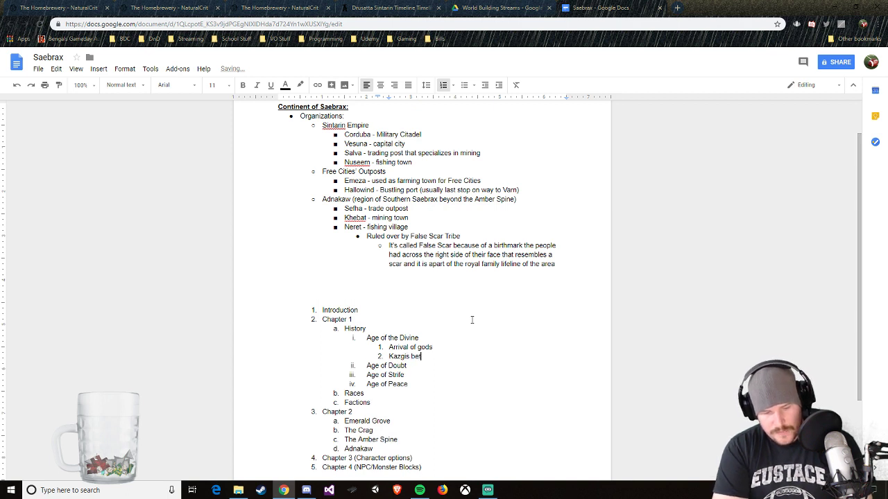
text(ryal)
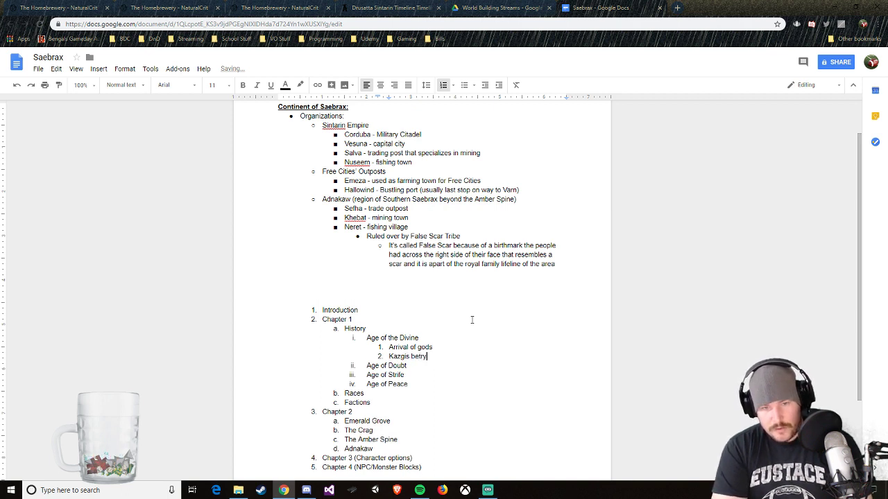
key(BackSpace)
key(BackSpace)
key(BackSpace)
text(ayal)
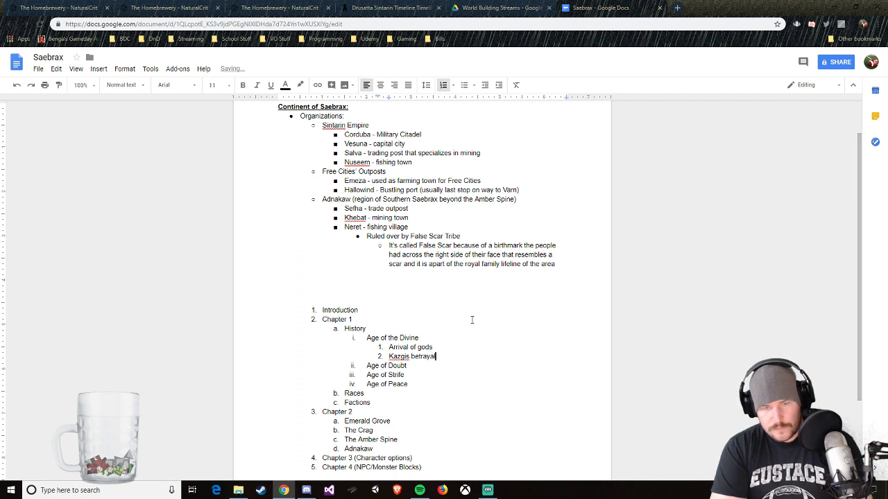
key(Return)
key(Up)
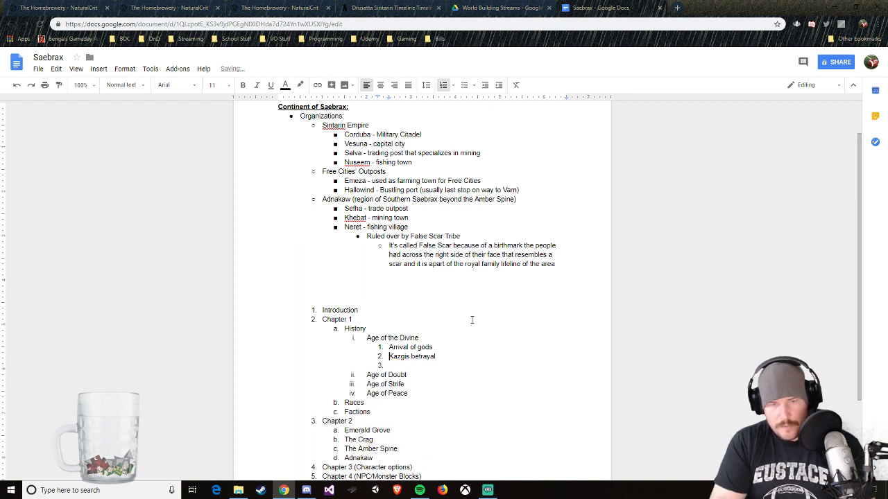
key(Right)
text(g)
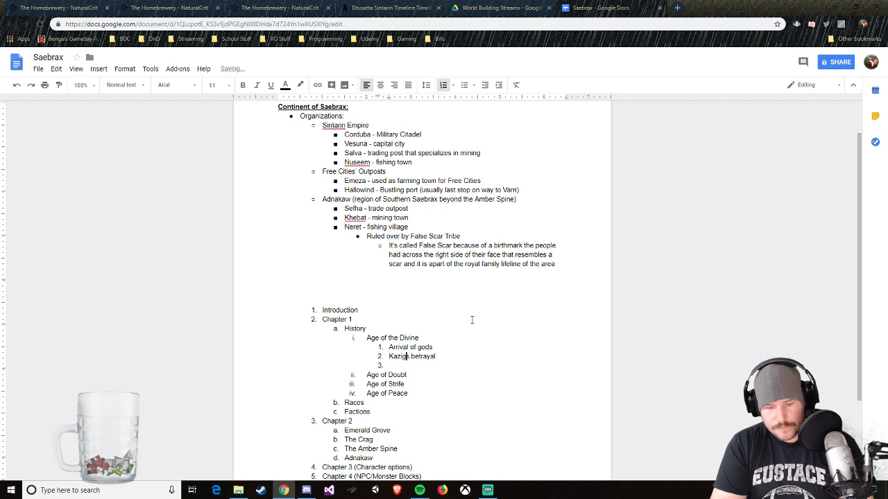
text(')
key(Down)
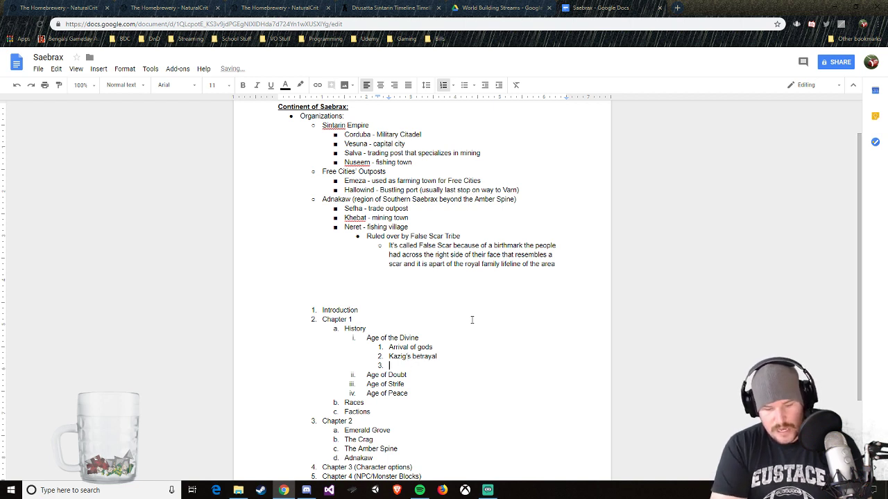
Step: Add "Rise of DL", "Great Schism" and "Sintar's Challenge" as items three to five under Age of the Divine
text(R)
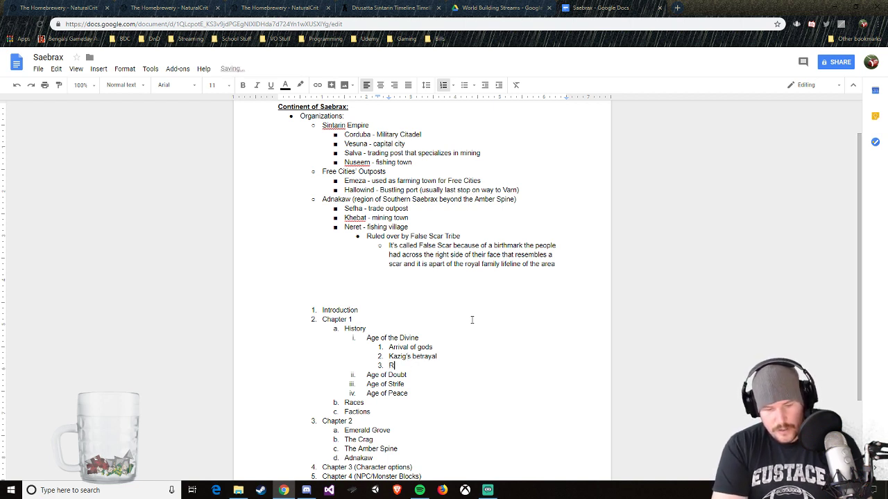
text(ise of DL)
key(Return)
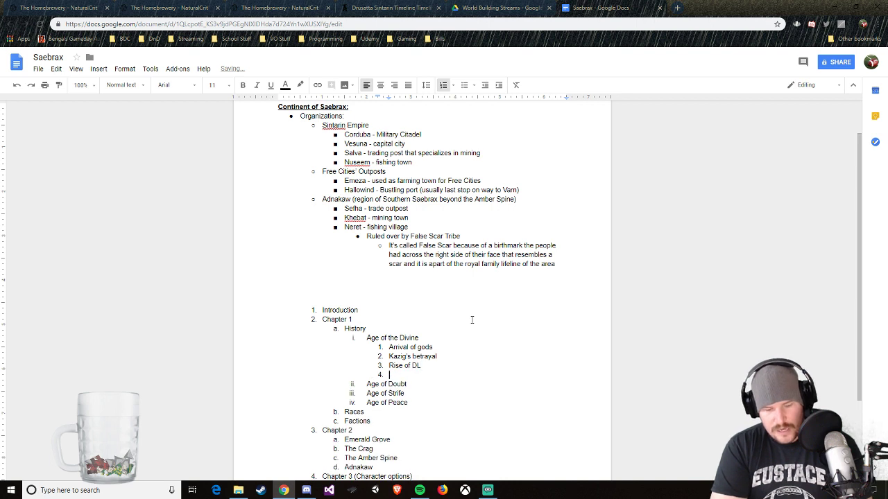
text(Great Schism)
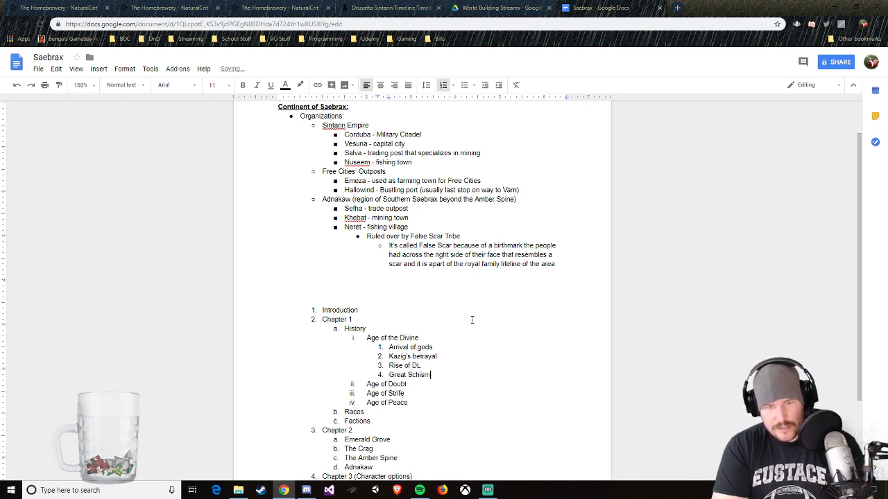
key(Return)
text(Sin)
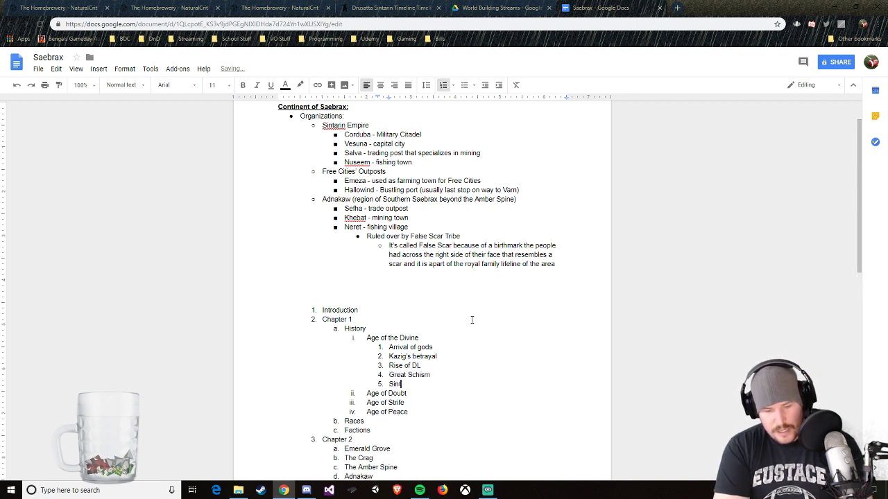
text(tar's Challenge)
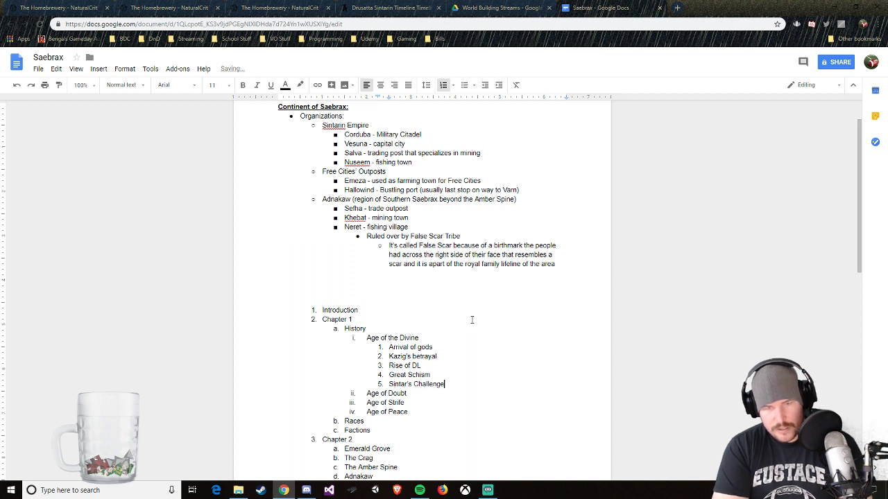
Step: Add "Sundering" as the sixth item under Age of the Divine and recheck the list against the Sintarin Timeline
key(Return)
text(Sundering)
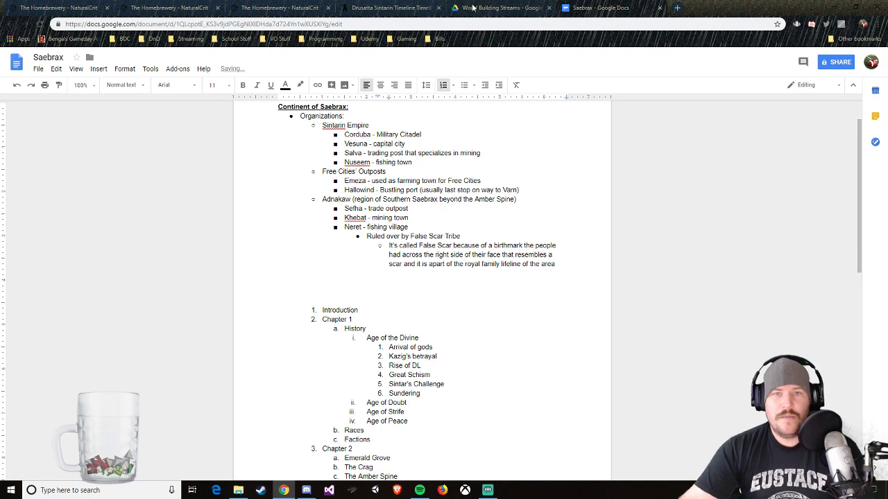
click(392, 7)
scroll(485, 374, down, 2)
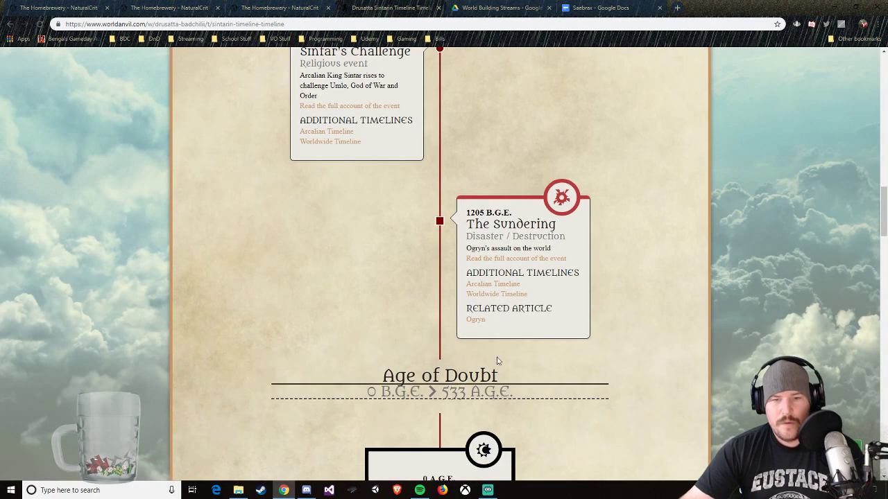
scroll(428, 317, up, 7)
scroll(394, 290, up, 5)
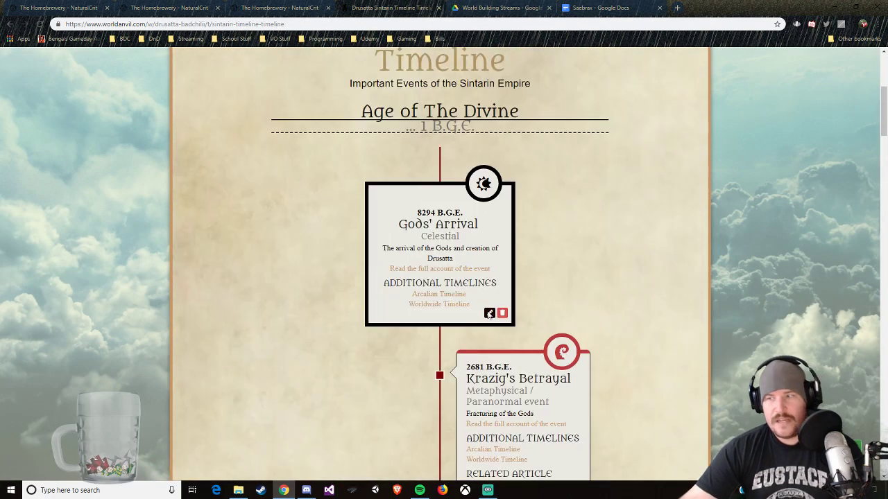
scroll(595, 91, down, 3)
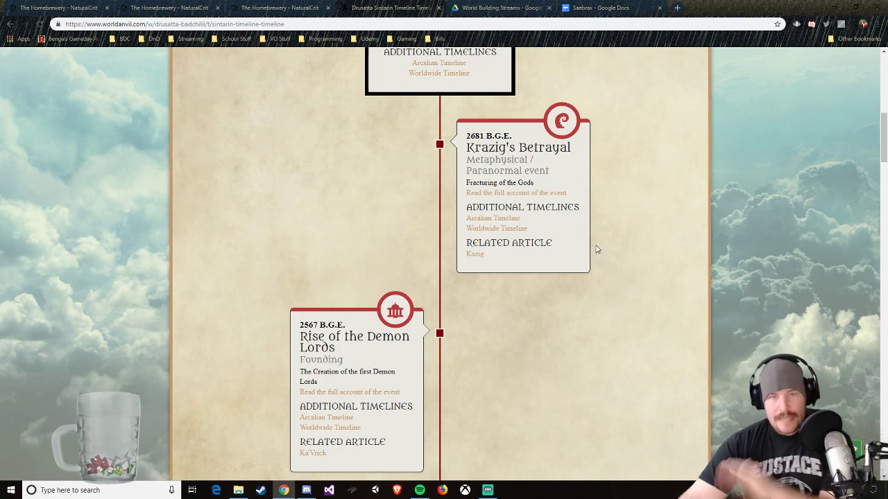
click(613, 8)
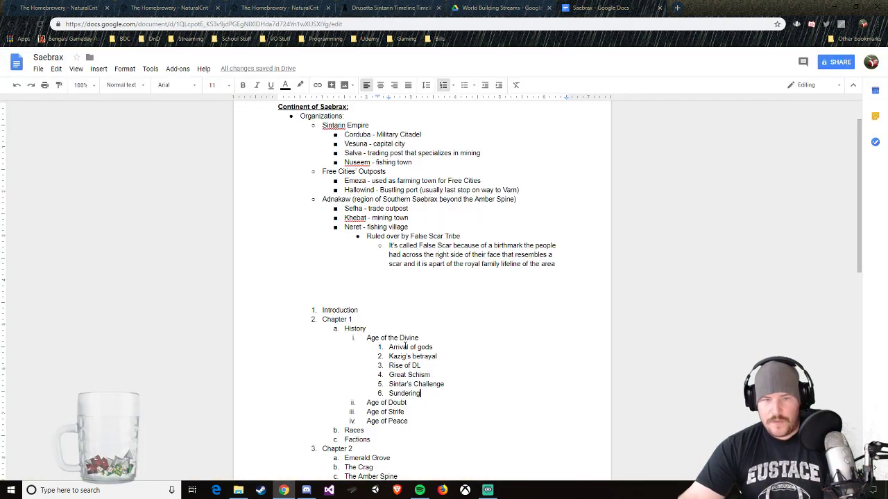
click(428, 375)
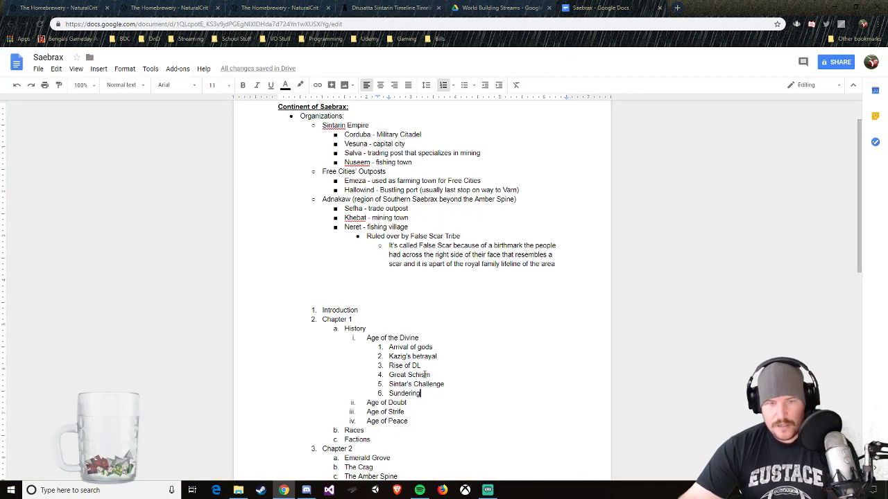
Step: Consult the Age of Doubt section of the Sintarin Timeline and add "Gods exodus" as a nested item under Age of Doubt
click(485, 8)
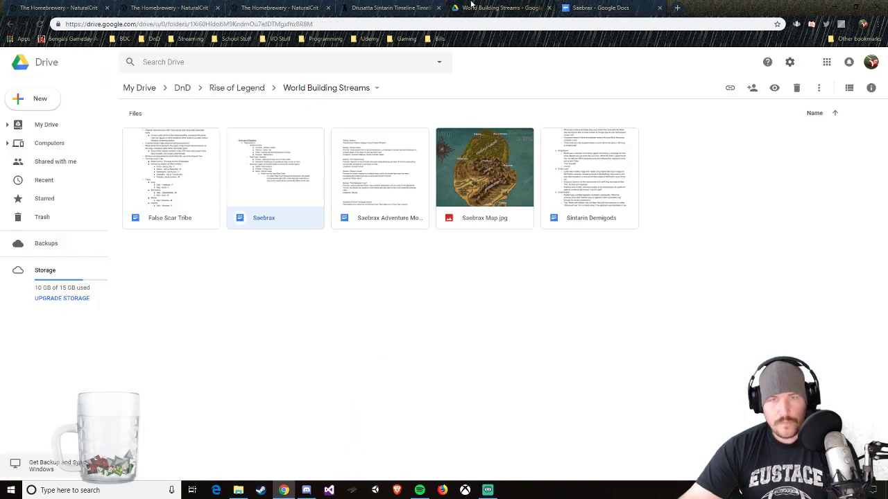
click(392, 8)
scroll(484, 361, down, 13)
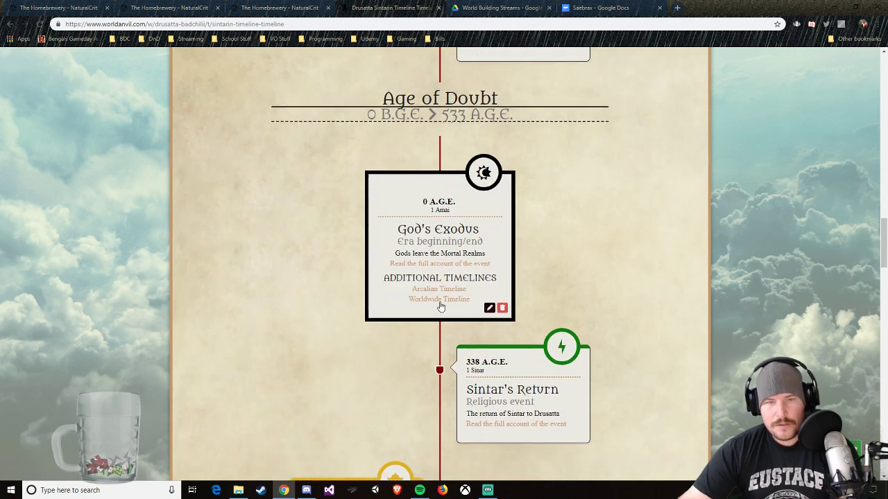
click(600, 8)
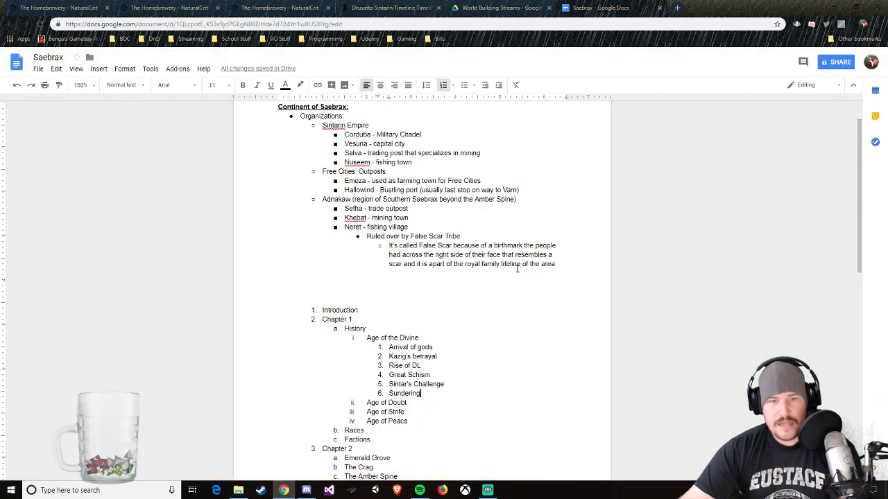
click(425, 401)
key(Return)
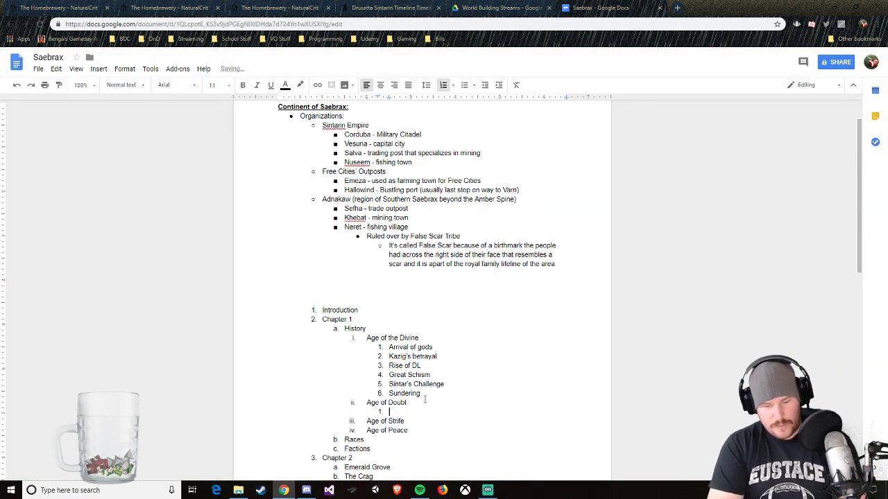
text(Gods exodus)
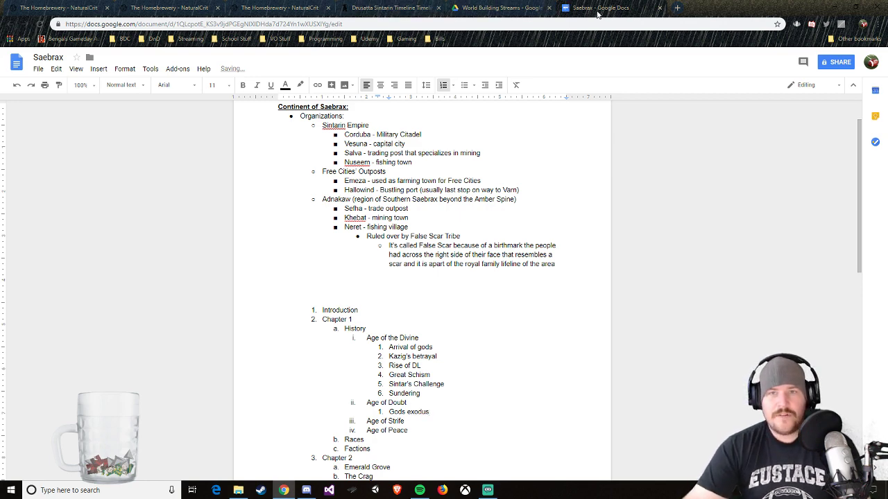
Step: Close the World Building Streams Drive page and return to the Sintarin Timeline
drag(605, 8, 524, 7)
click(660, 8)
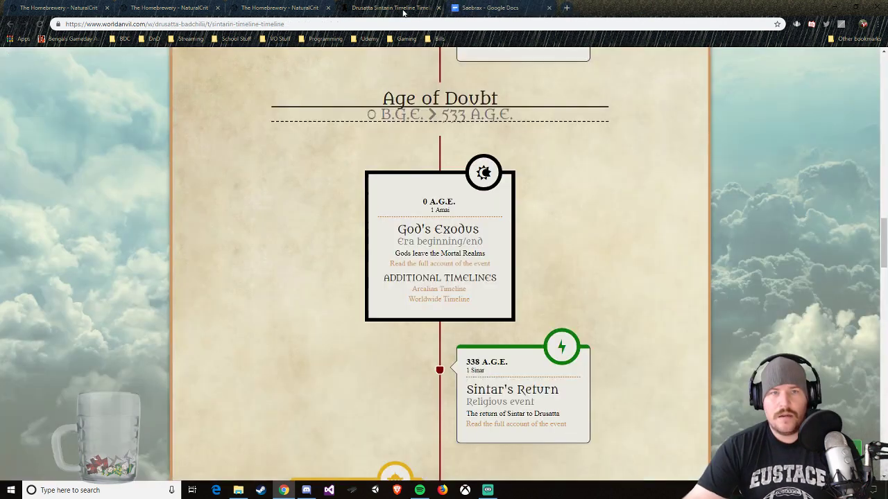
click(392, 8)
Step: Review the Age of Strife events on the timeline from the Sintarin Invasion to the Great Wars of Drusatta
scroll(579, 291, down, 9)
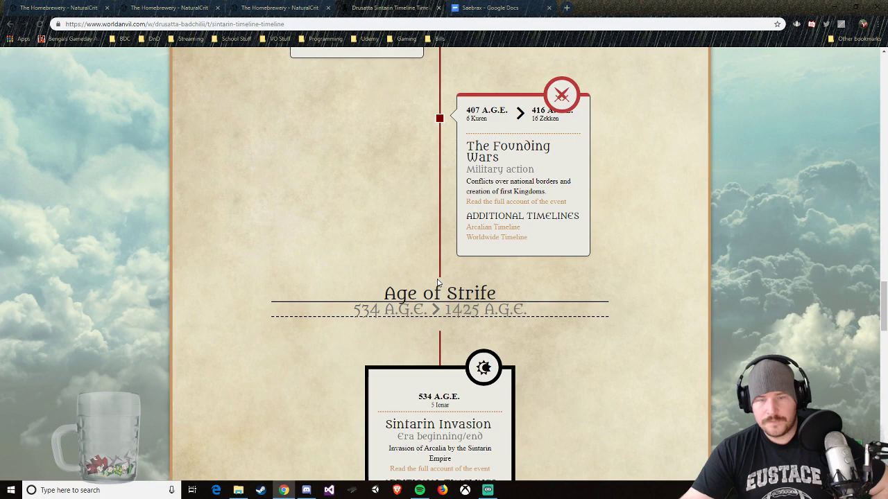
scroll(438, 279, down, 5)
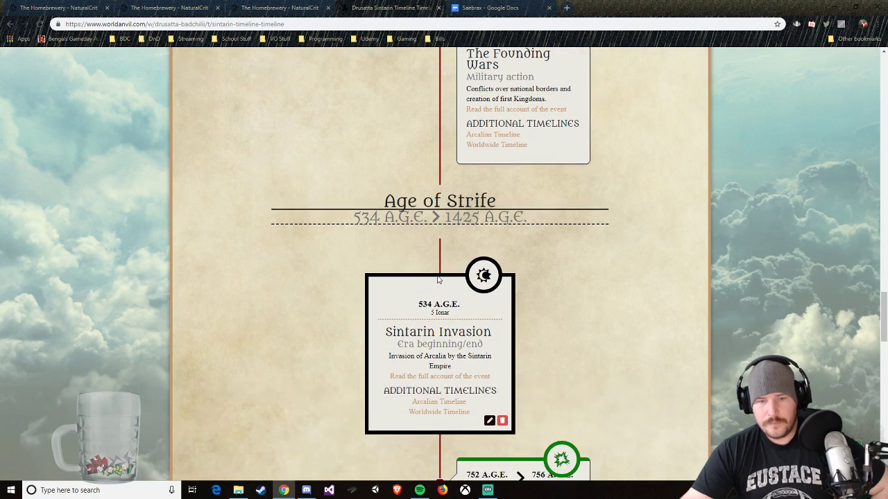
scroll(438, 279, up, 3)
scroll(438, 279, down, 10)
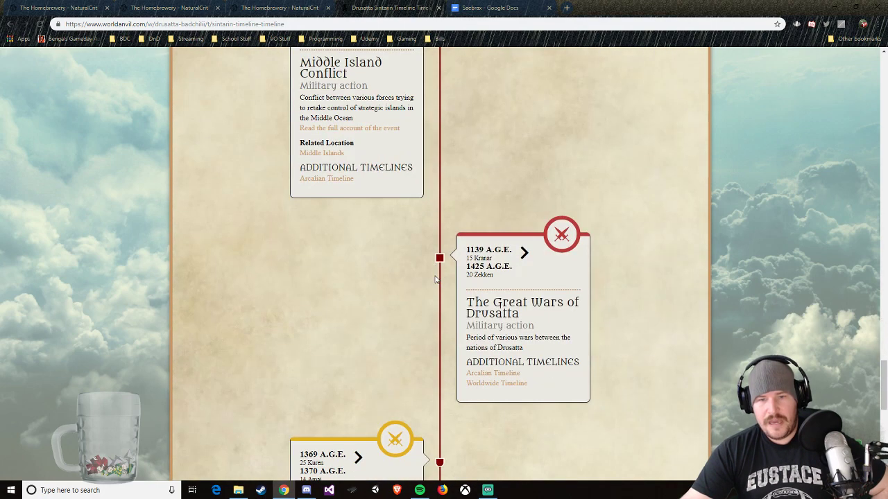
scroll(436, 278, up, 5)
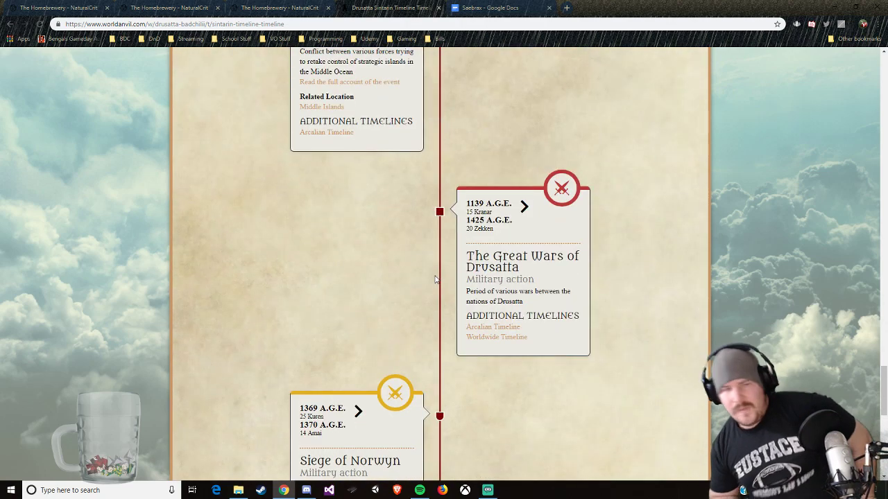
scroll(430, 278, up, 15)
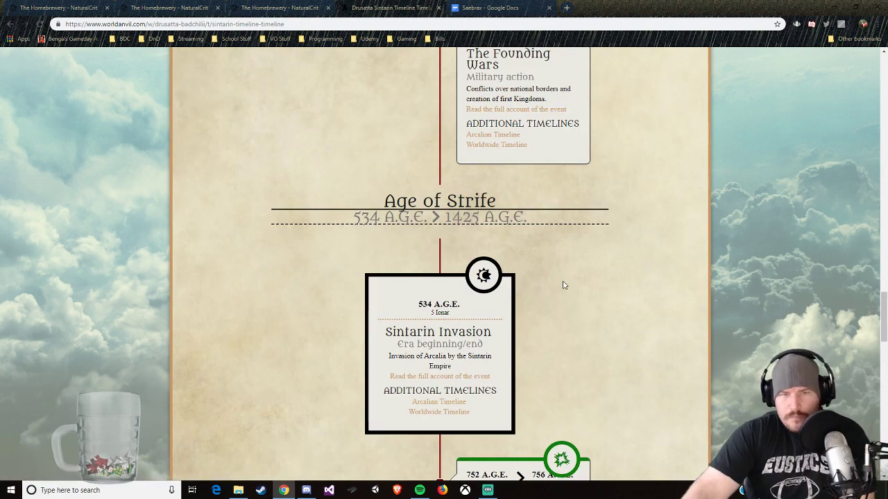
Step: Reread the Age of Doubt events from God's Exodus through Sintar's Return and the empire's founding to The Founding Wars
scroll(563, 298, up, 9)
scroll(558, 305, down, 2)
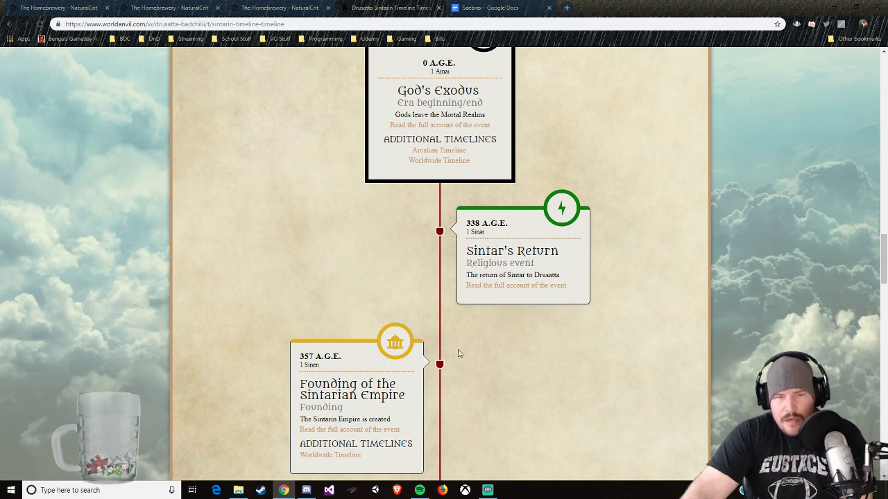
mouse_move(330, 394)
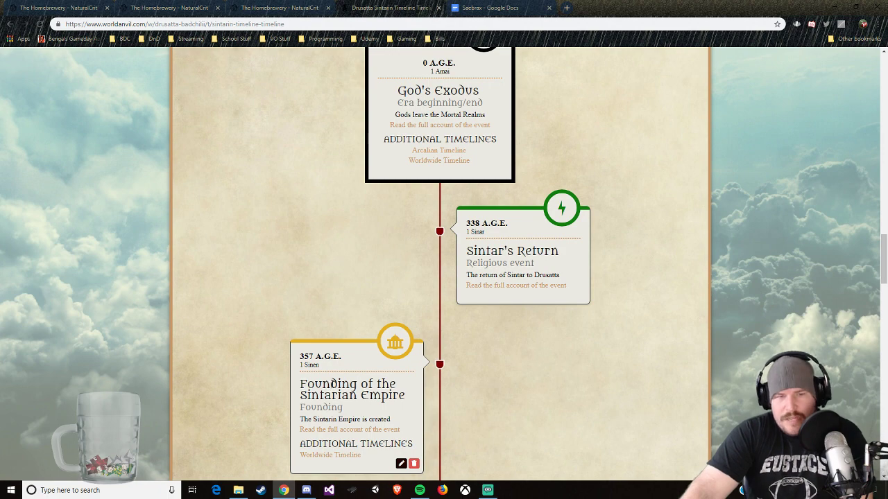
scroll(331, 384, down, 3)
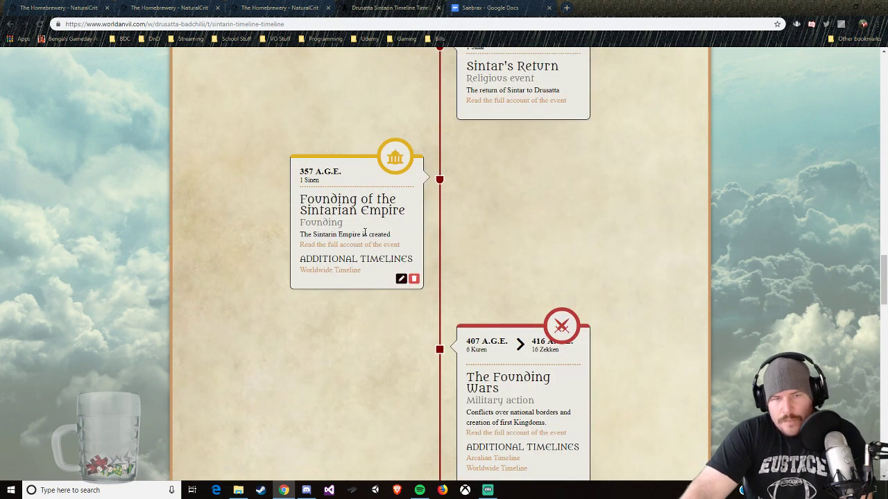
scroll(452, 271, down, 1)
scroll(522, 306, down, 1)
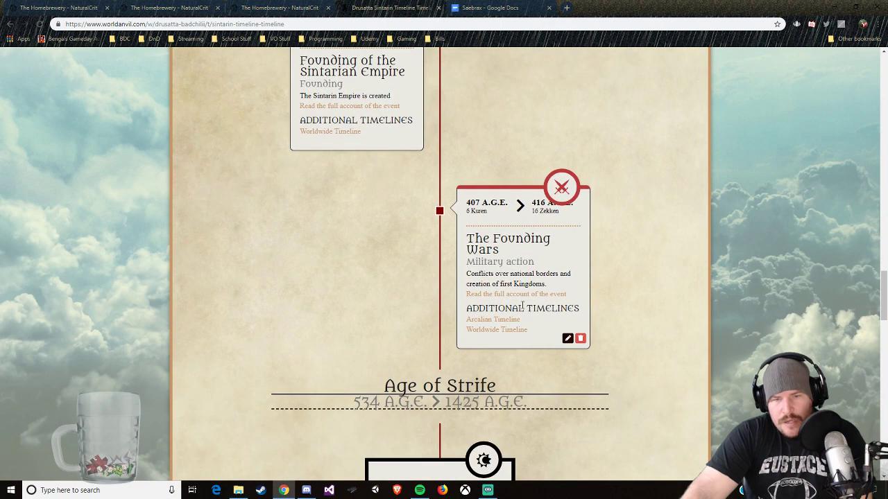
scroll(522, 306, down, 1)
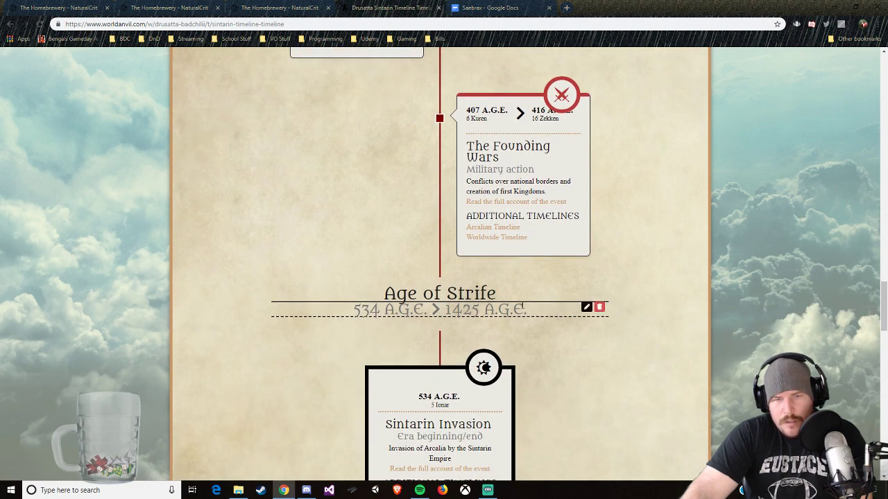
scroll(522, 306, down, 1)
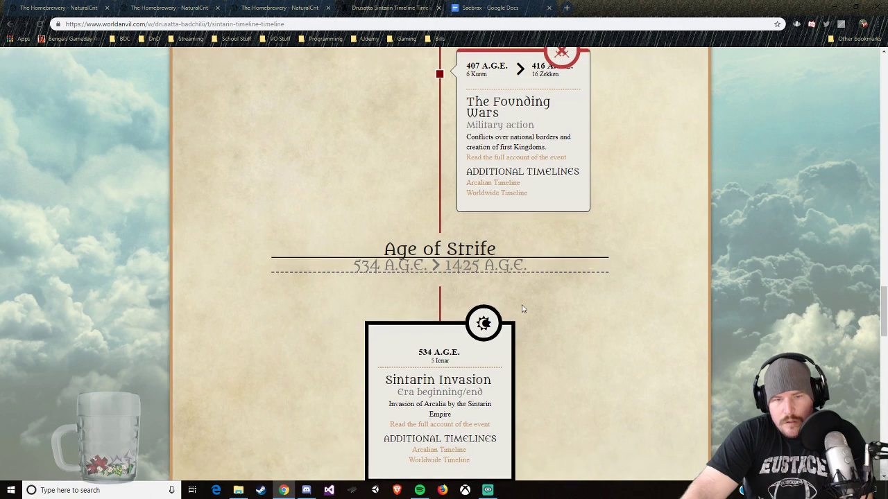
scroll(521, 307, up, 4)
Step: Check the full account of Sintar's Return, try opening the Founding of the Sintarian Empire account, and go back to the timeline
mouse_move(495, 205)
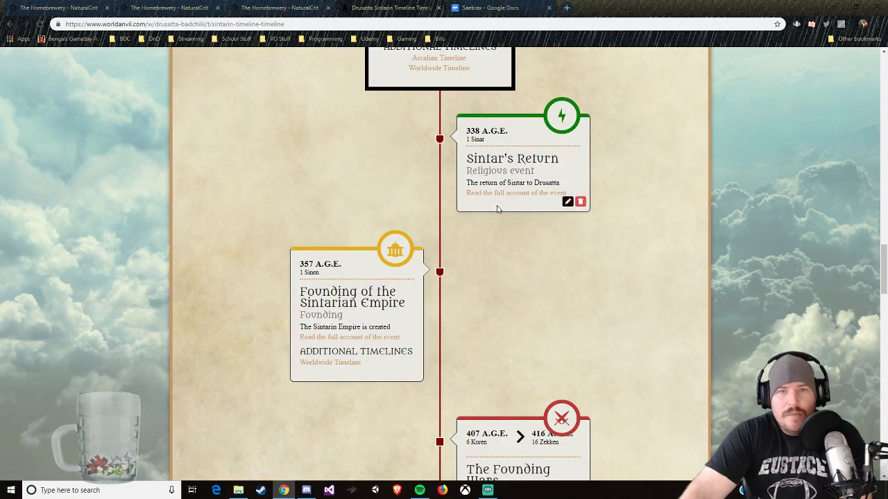
click(516, 194)
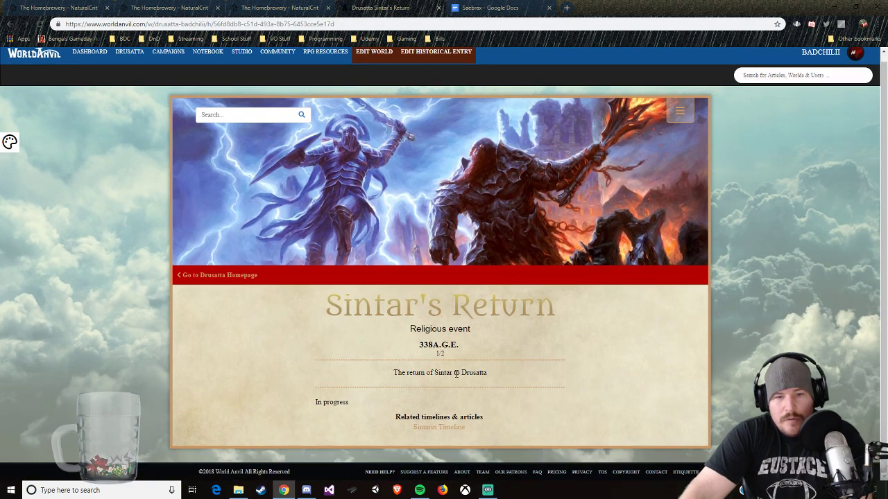
key(alt+Left)
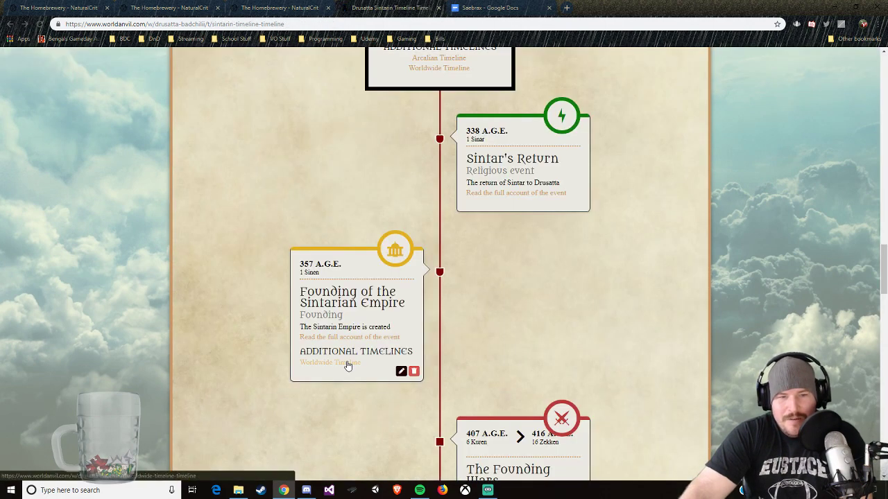
click(341, 337)
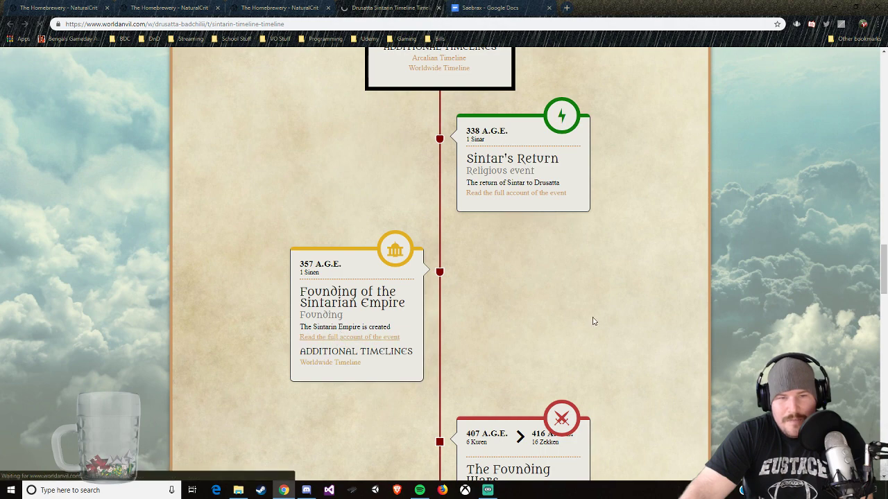
key(alt+Left)
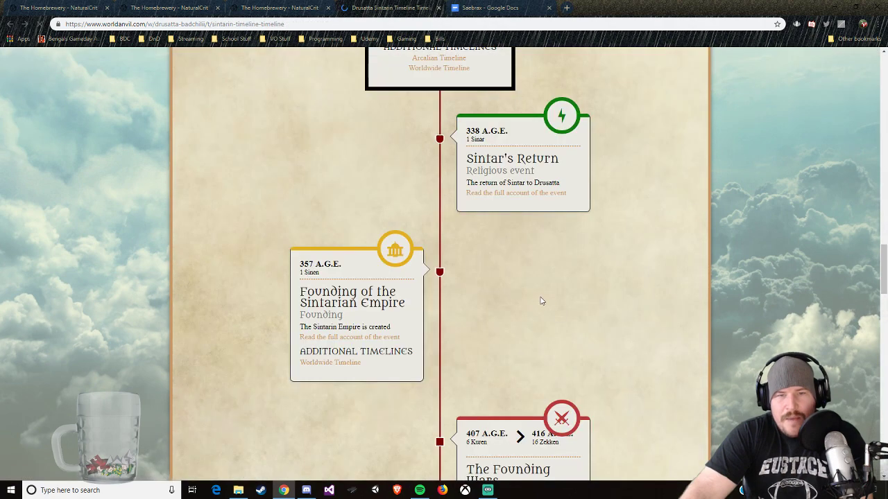
Step: Read the full account of Sintar's Challenge in the Age of The Divine and return to the timeline
scroll(542, 301, up, 10)
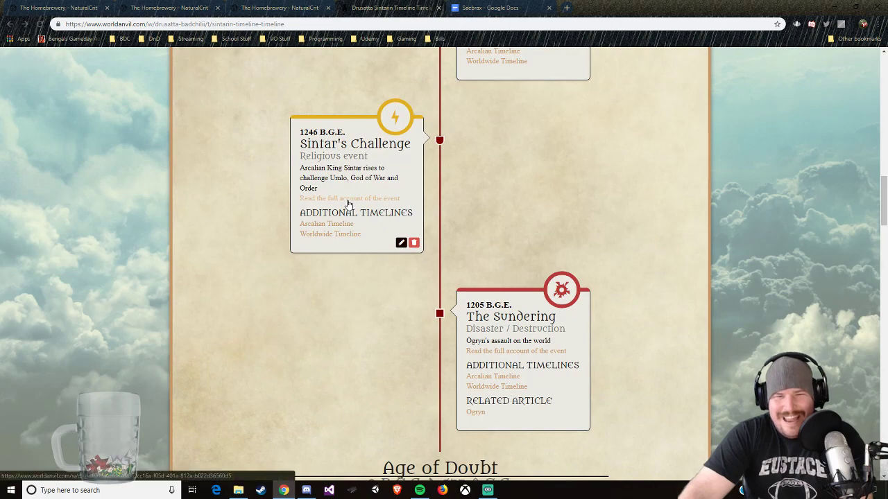
click(348, 202)
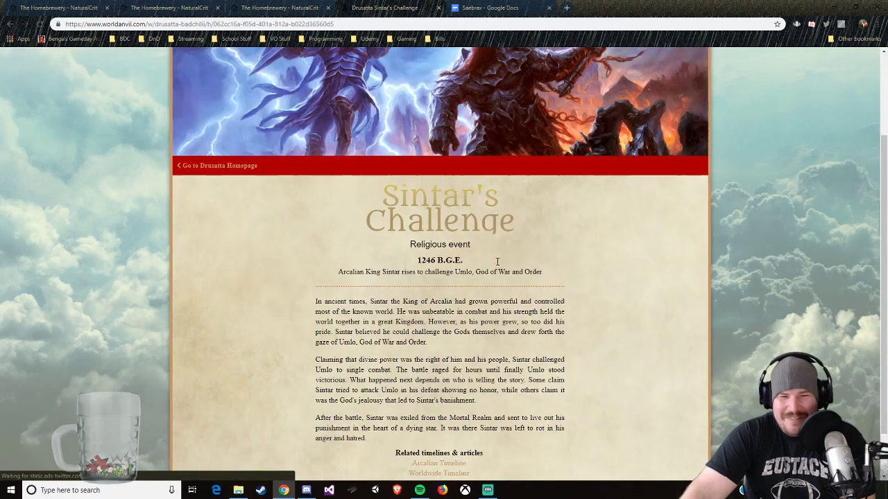
scroll(497, 262, down, 2)
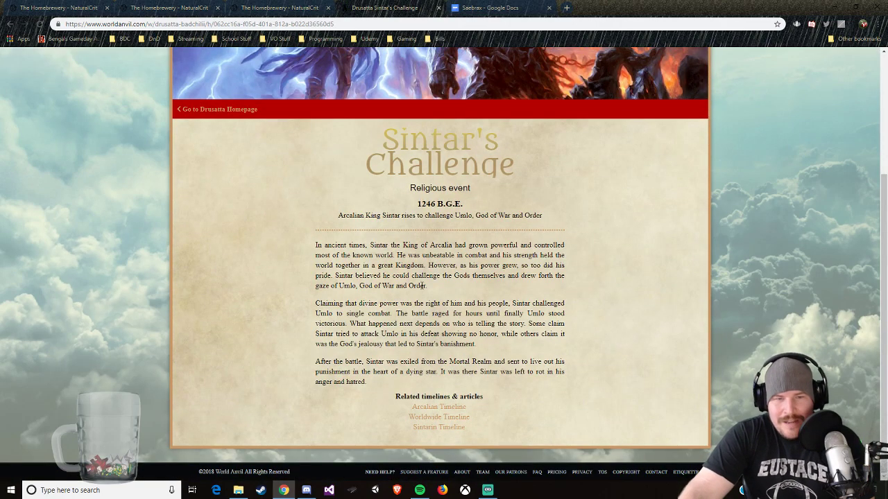
key(alt+Left)
Step: Look over the opening Age of The Divine events on the Sintarin Timeline and check the world's navigation menu for articles
scroll(397, 159, up, 15)
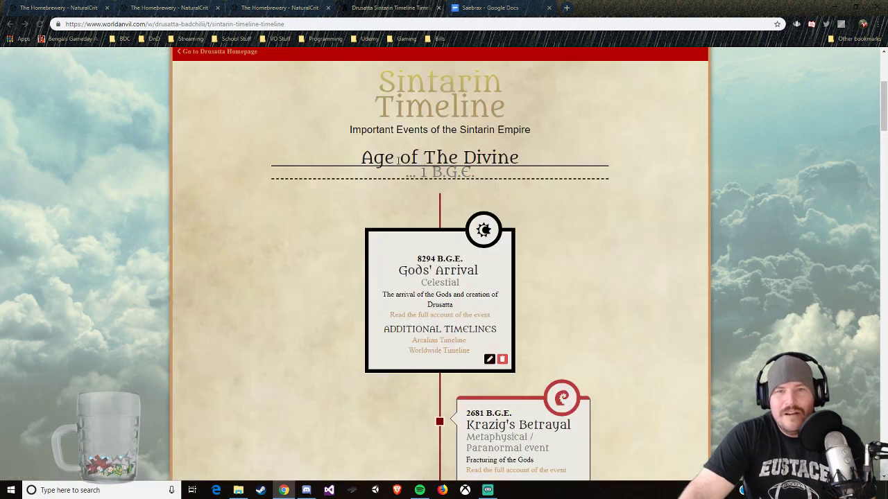
scroll(397, 158, up, 3)
scroll(398, 193, down, 7)
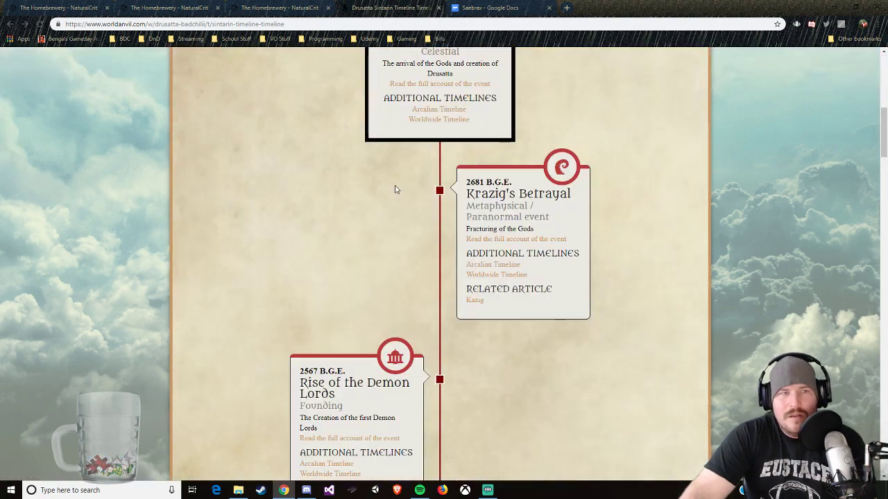
scroll(395, 189, up, 8)
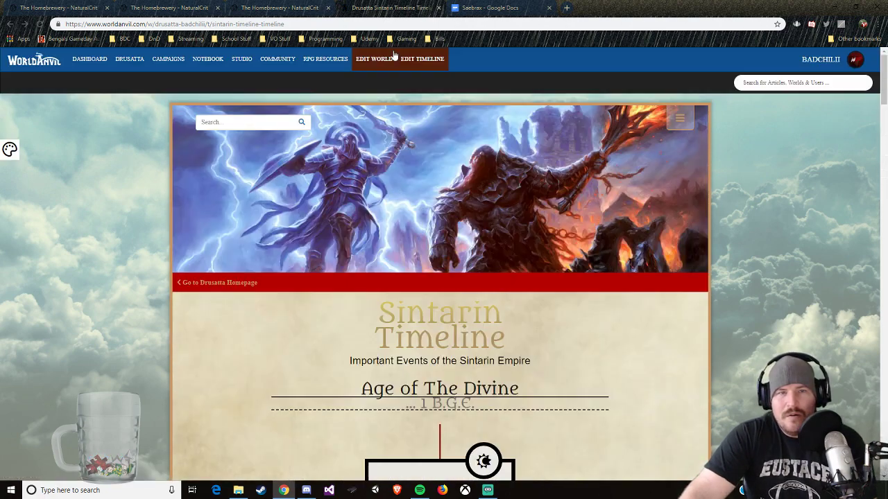
click(679, 120)
scroll(507, 292, down, 5)
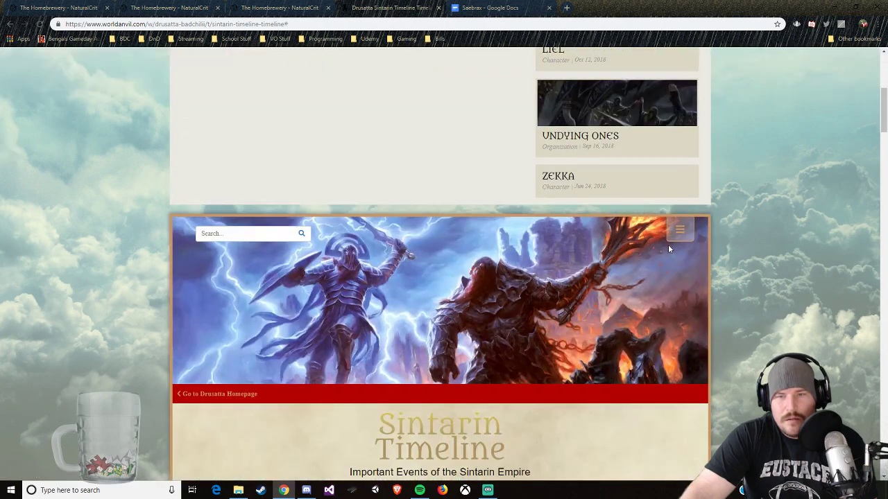
click(668, 239)
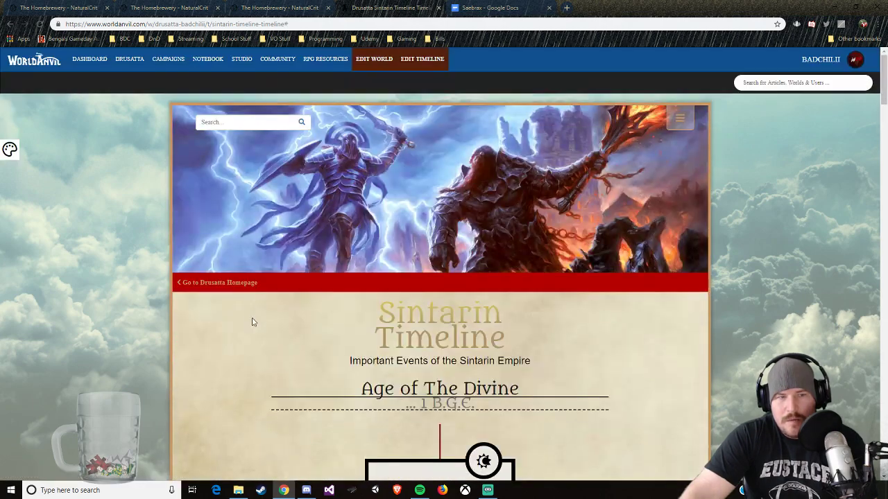
Step: Open the Drusatta homepage in a separate browser tab and read the Sintar article listed under the Sintarin Pantheon
scroll(531, 364, down, 4)
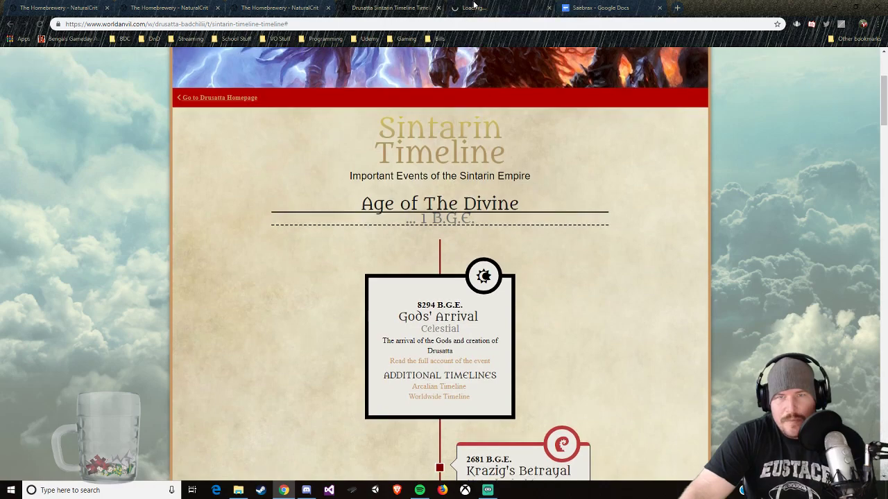
click(501, 7)
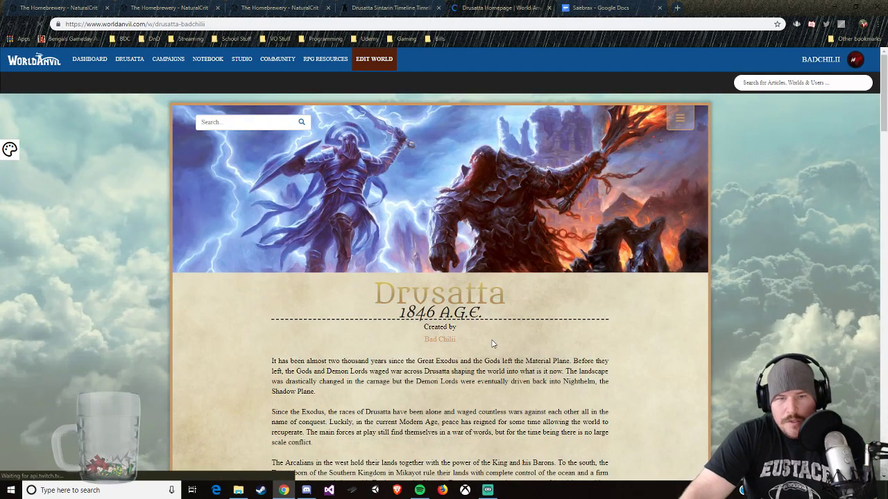
scroll(275, 376, down, 10)
scroll(275, 375, down, 10)
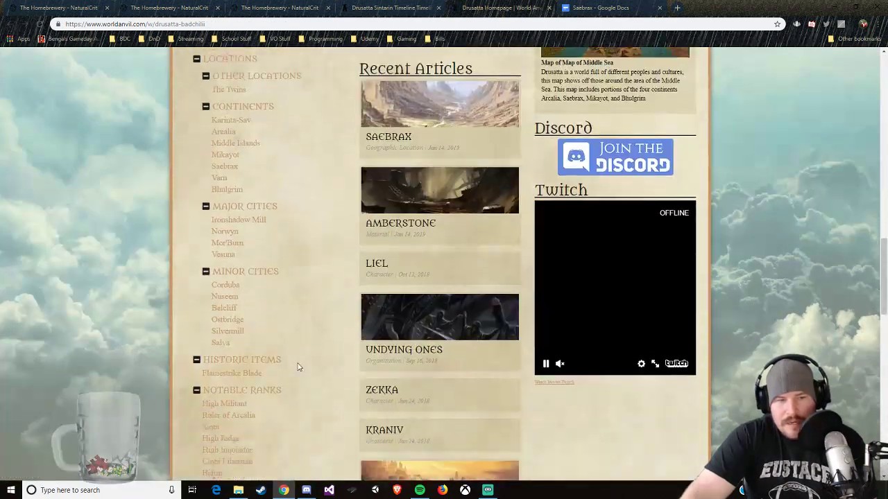
scroll(296, 367, down, 5)
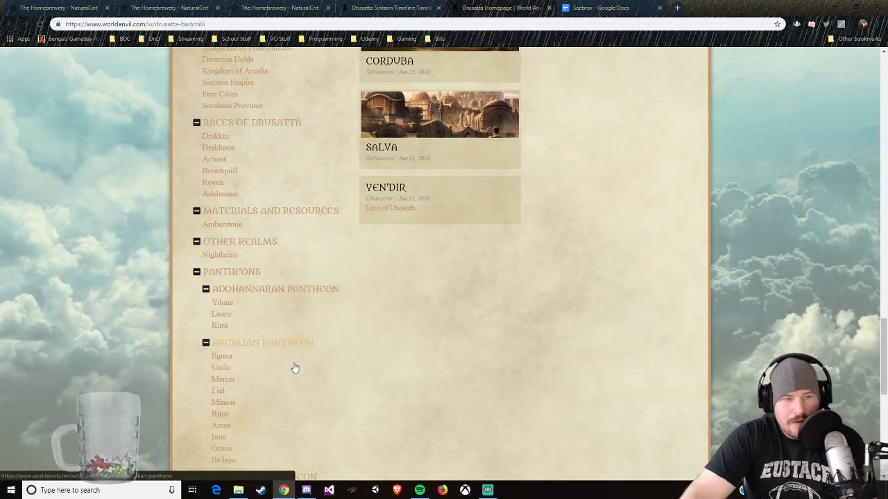
scroll(263, 366, down, 1)
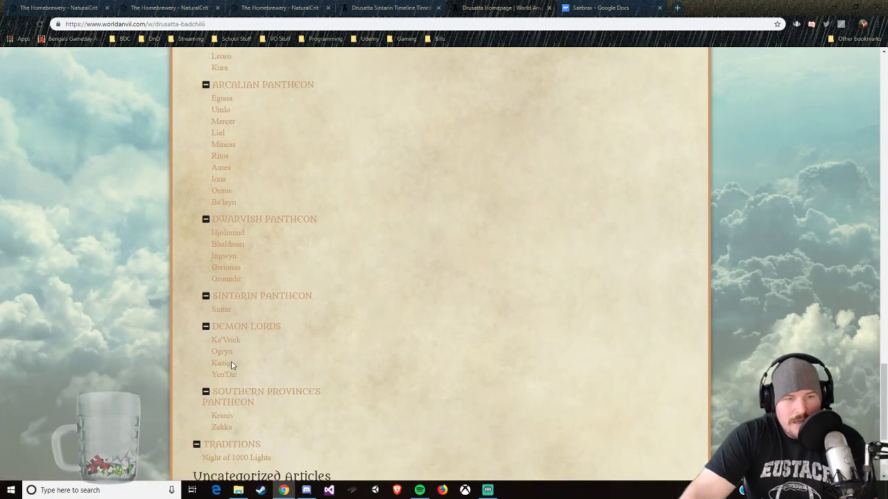
click(219, 309)
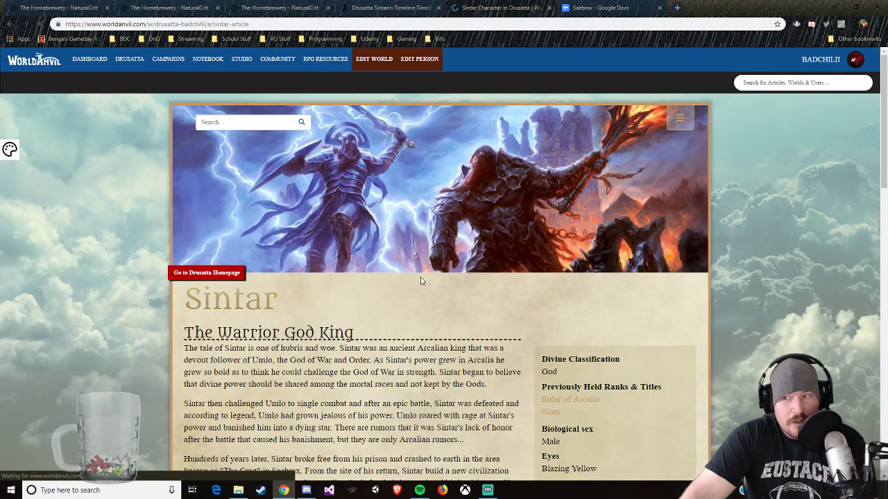
scroll(759, 312, down, 4)
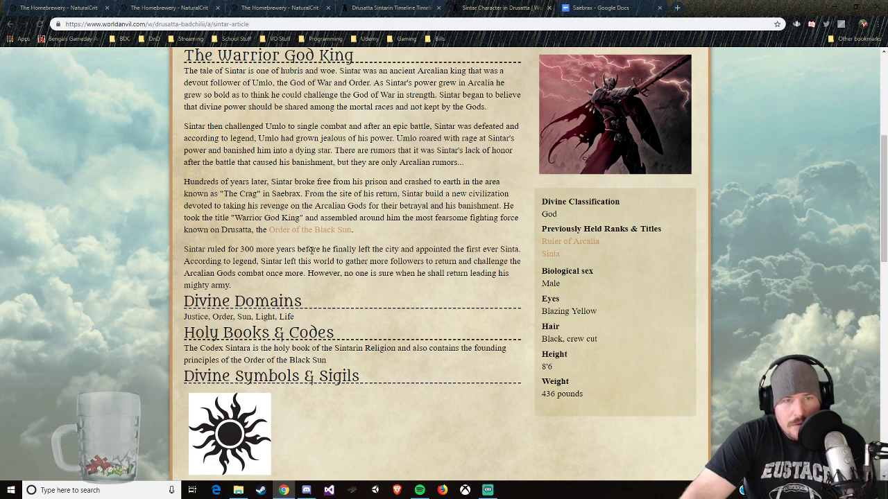
Step: Compare Sintar's story with the Sintarin Timeline, reviewing the events from The Great Schism to the Sintarin Invasion
click(389, 8)
scroll(425, 88, down, 15)
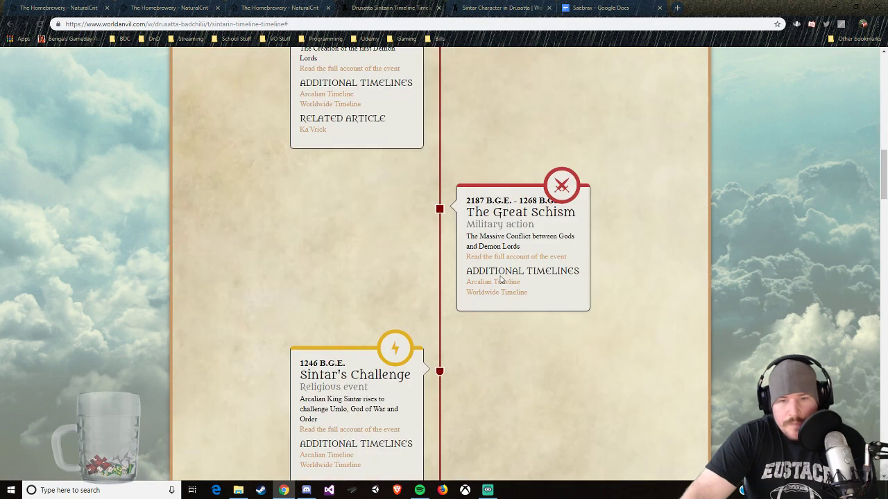
scroll(512, 388, down, 5)
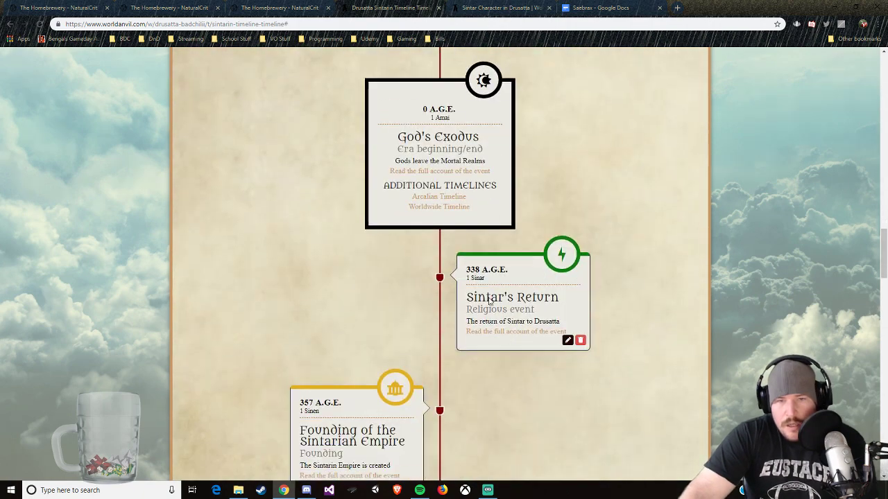
scroll(475, 312, down, 3)
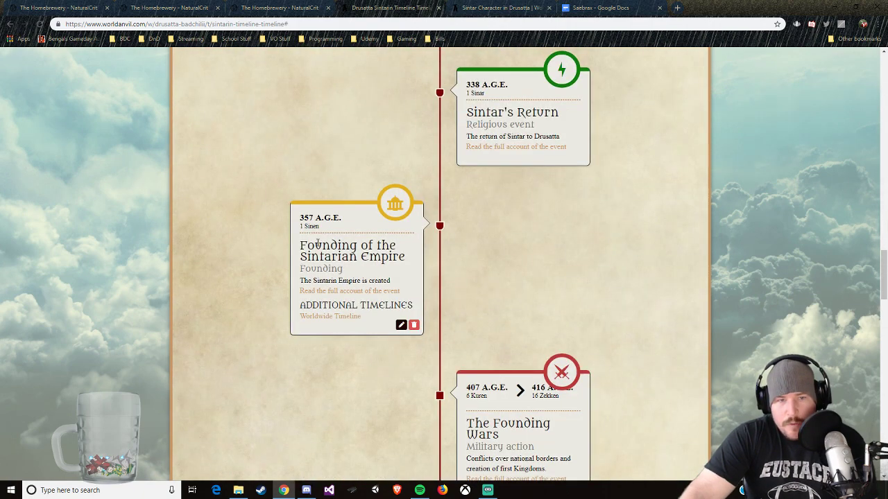
scroll(339, 312, down, 2)
scroll(317, 246, down, 2)
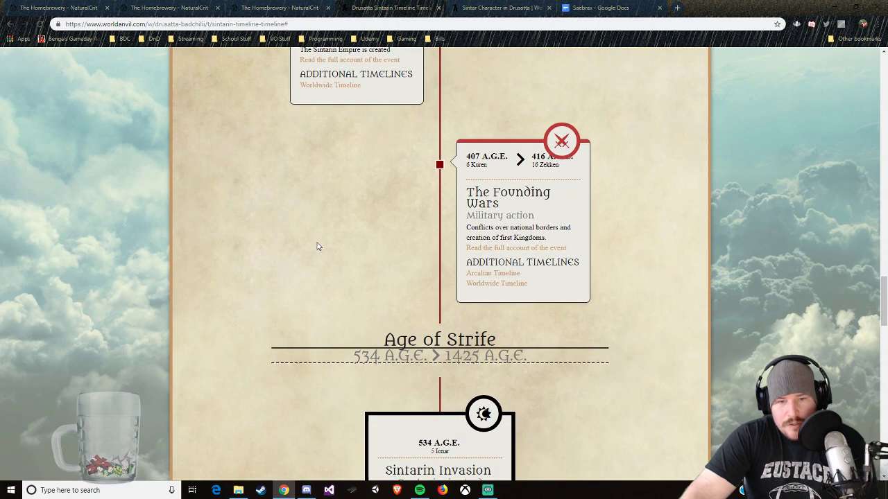
scroll(318, 247, up, 2)
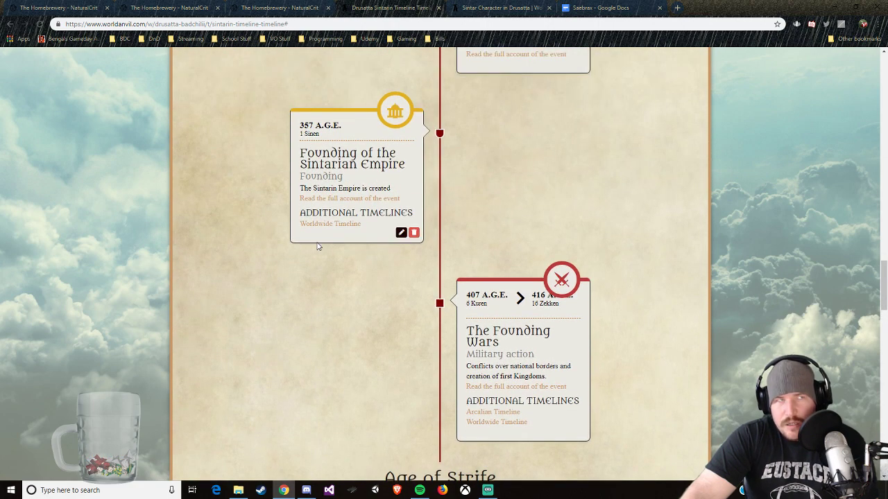
scroll(318, 246, down, 6)
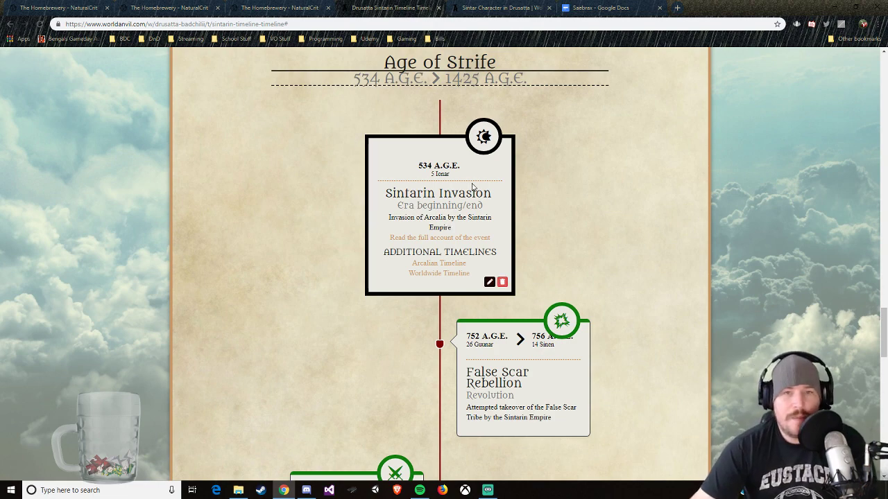
Step: Recheck the dates of the Founding of the Sintarian Empire and The Founding Wars on the timeline
scroll(478, 190, up, 2)
scroll(486, 190, up, 1)
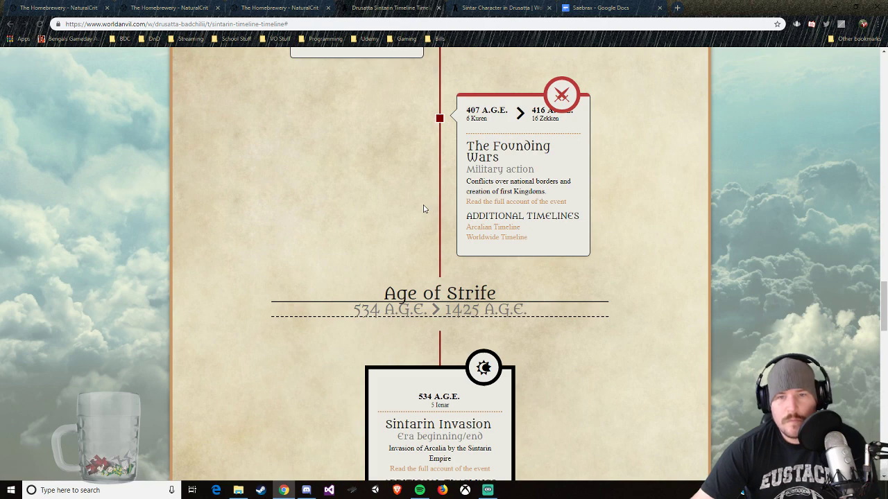
scroll(424, 209, up, 3)
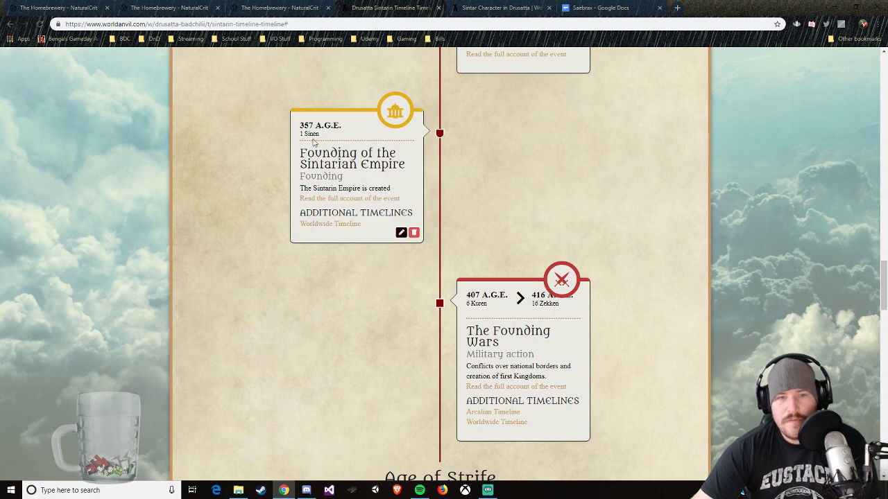
scroll(312, 142, down, 3)
scroll(312, 142, up, 2)
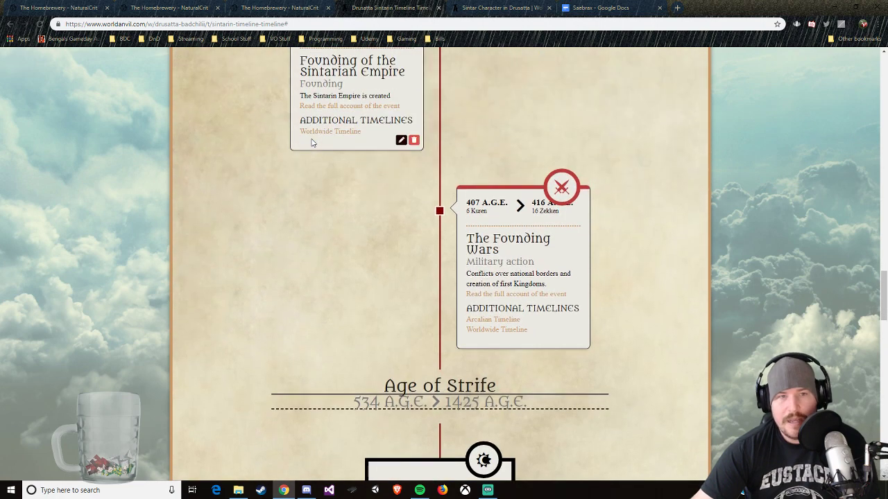
scroll(312, 142, up, 1)
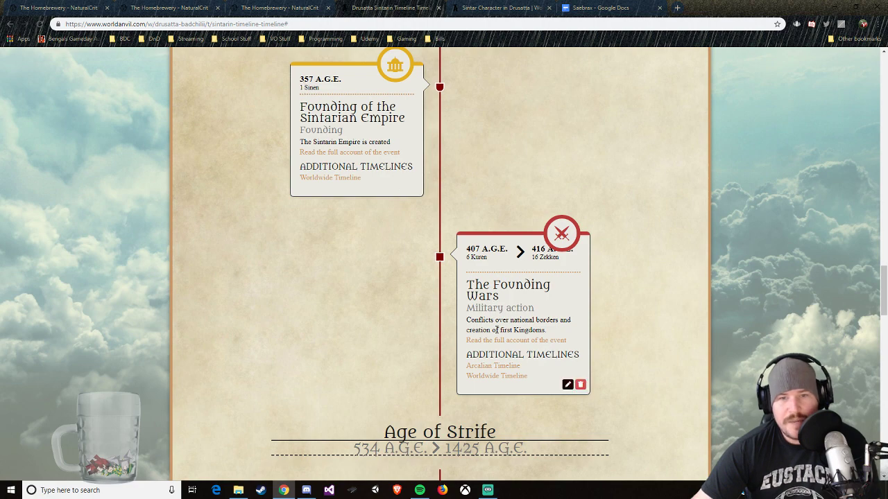
scroll(497, 330, down, 2)
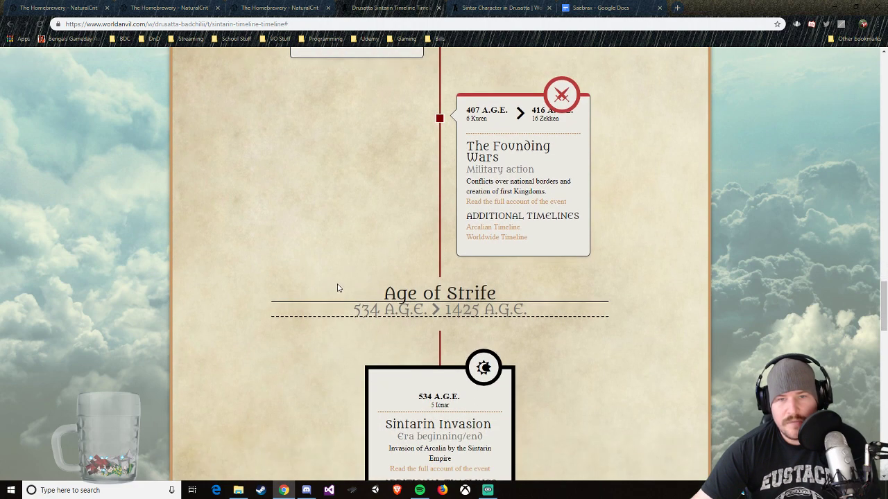
Step: Review the Age of Strife events from the Sintarin Invasion through the False Scar Rebellion to the Middle Island Conflict
scroll(338, 287, down, 3)
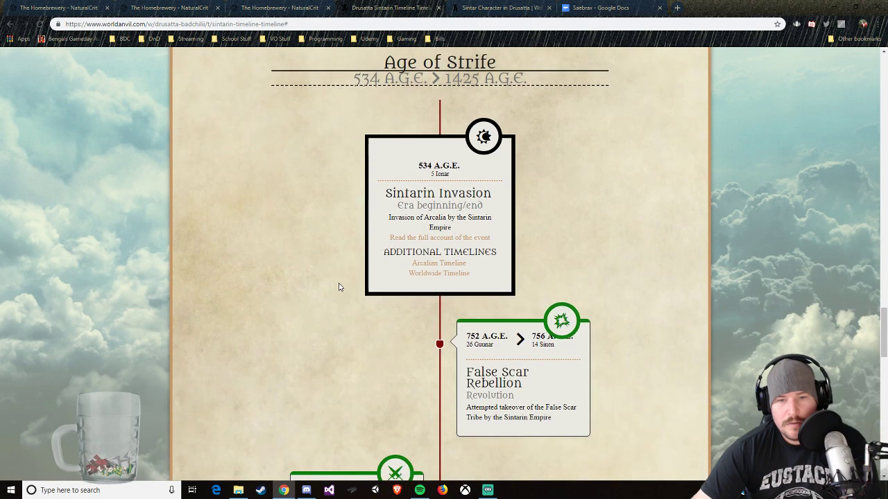
scroll(338, 287, down, 1)
scroll(319, 276, down, 1)
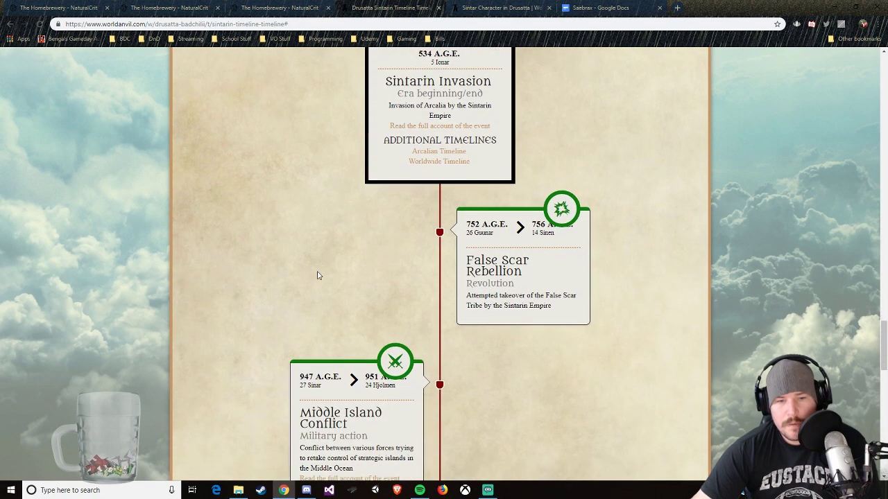
scroll(314, 270, up, 4)
Step: Edit the Sintar article's prose to say he ruled for 100 more years, and save it as a minor change not shown in streams
click(461, 12)
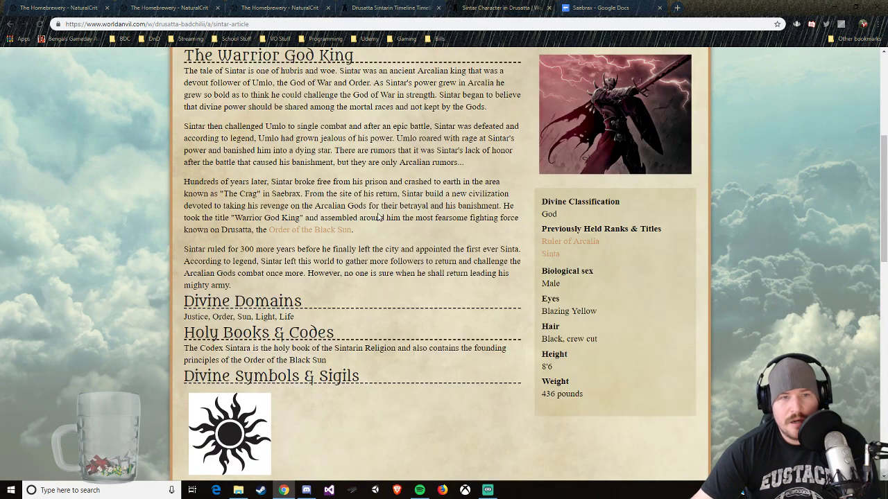
scroll(353, 259, up, 4)
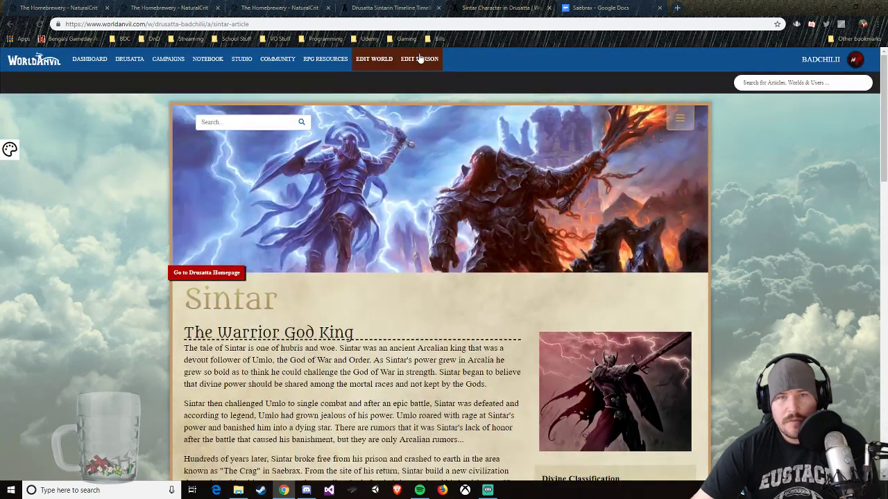
click(419, 58)
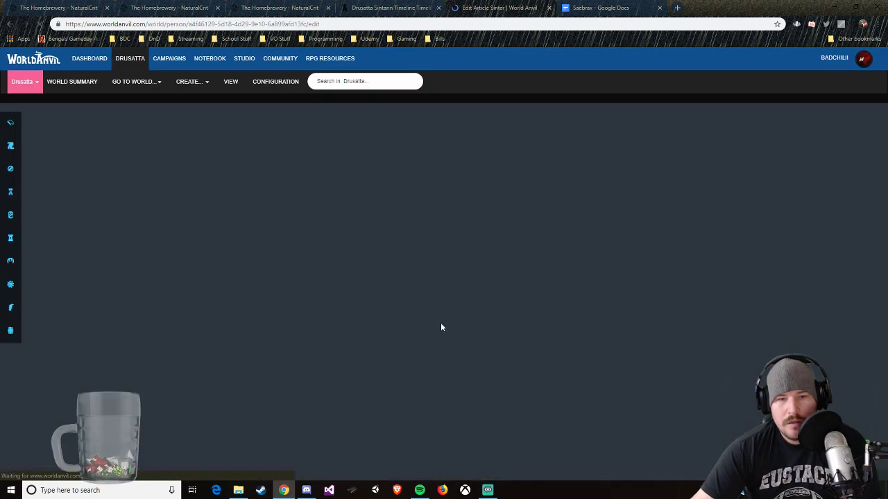
scroll(344, 317, down, 2)
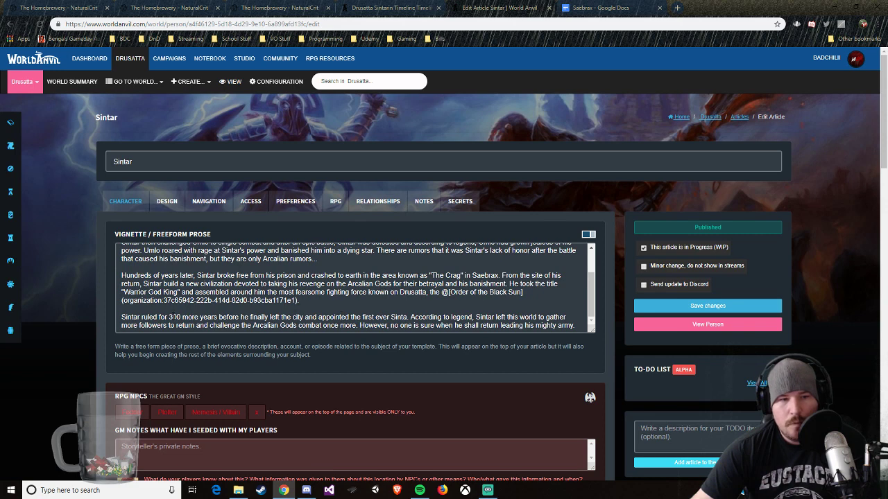
click(172, 317)
key(BackSpace)
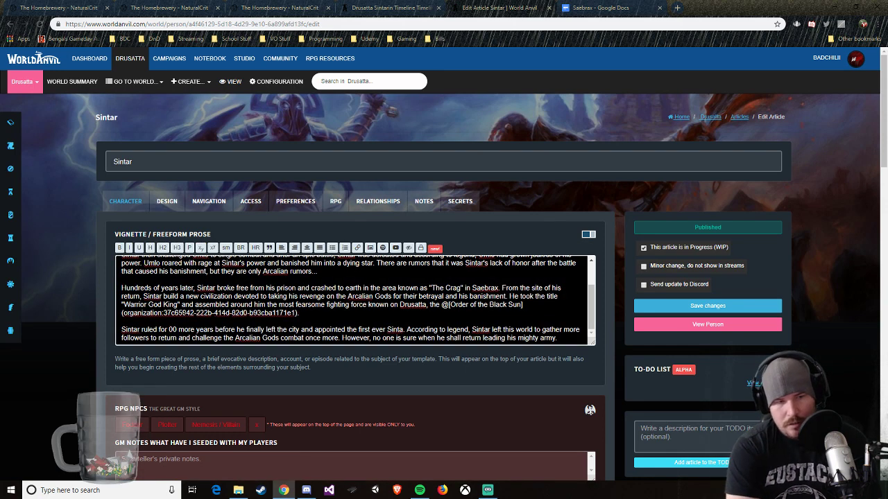
text(1)
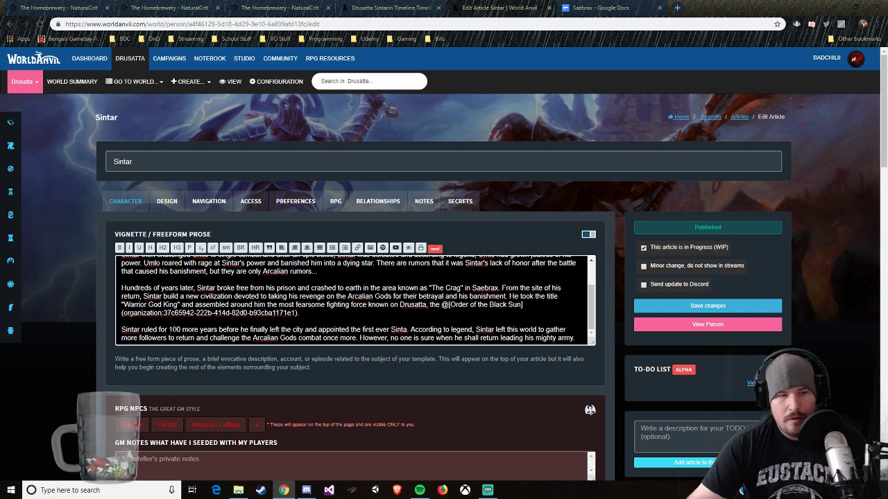
click(681, 306)
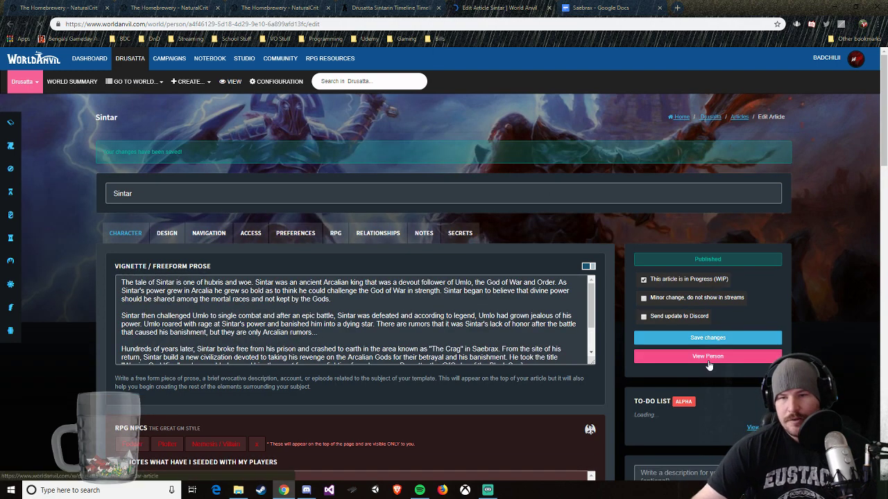
click(708, 355)
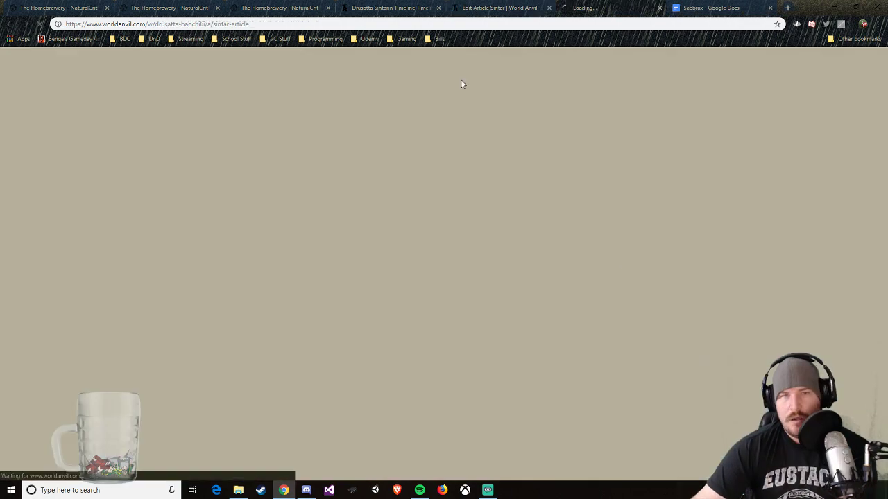
Step: Go back to the Sintarin Timeline and open the full account of Sintar's Challenge in the Age of The Divine
click(412, 9)
scroll(477, 202, up, 3)
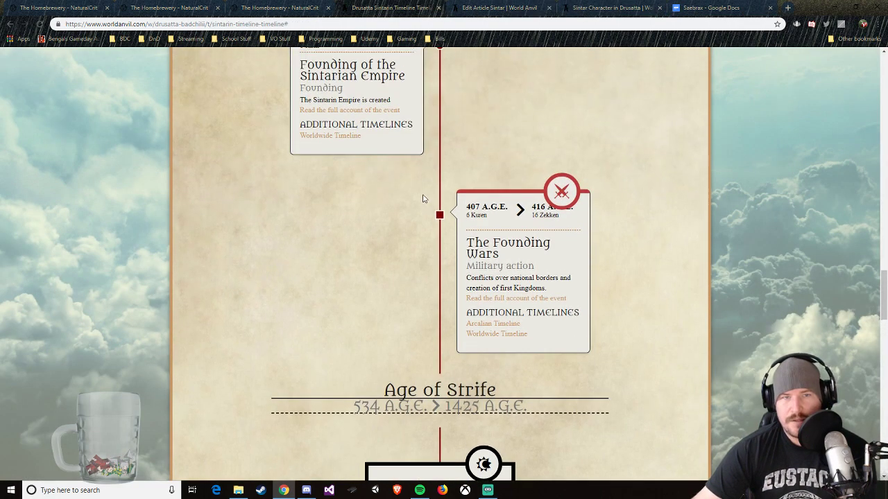
scroll(423, 198, up, 2)
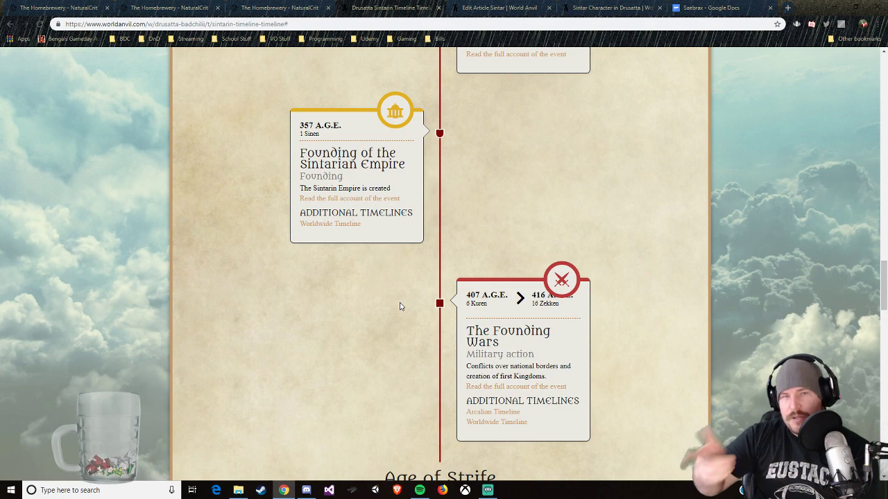
scroll(431, 264, up, 15)
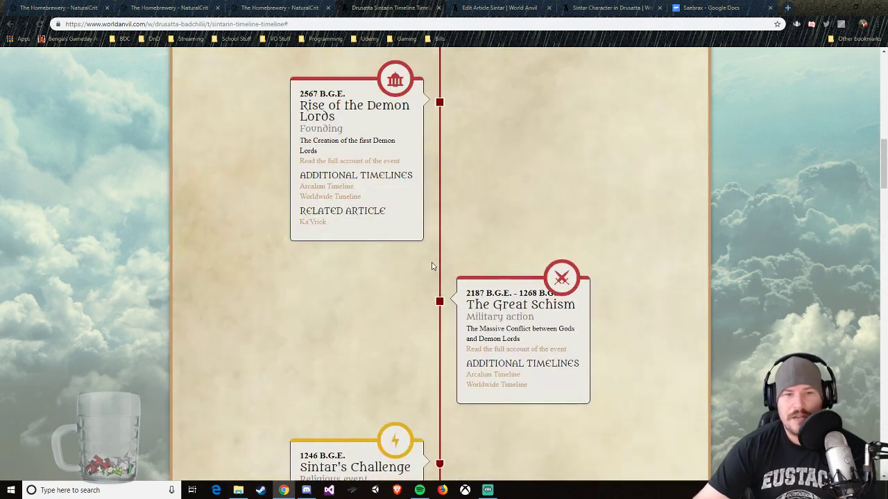
scroll(431, 265, up, 1)
scroll(416, 312, down, 1)
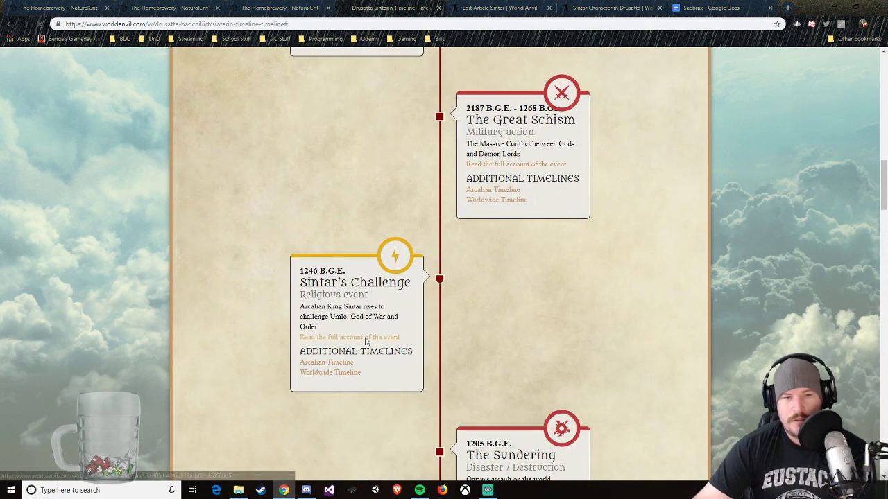
click(366, 337)
scroll(535, 352, down, 3)
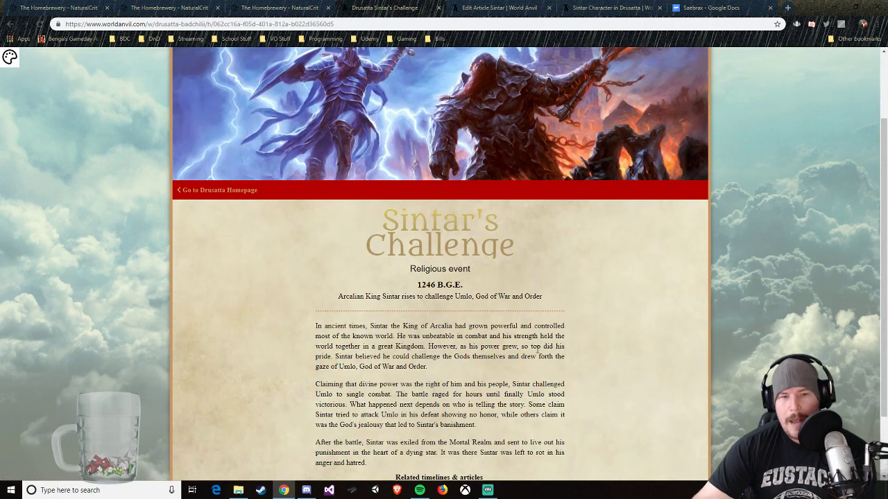
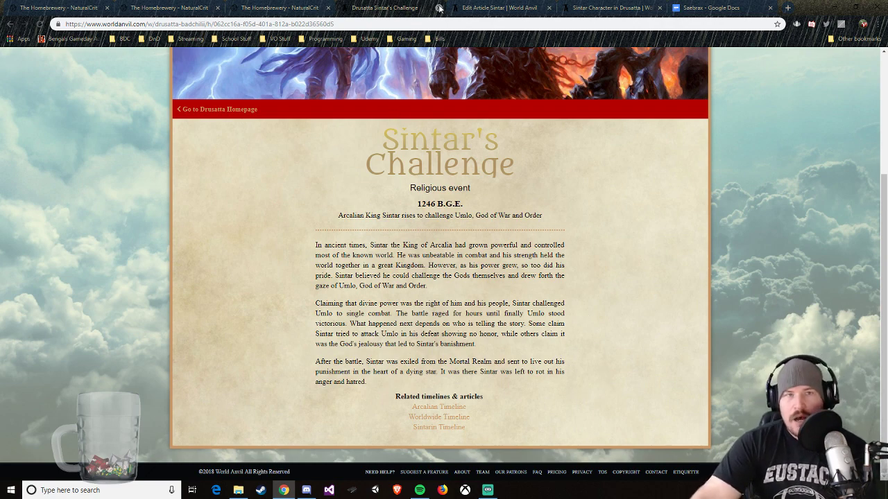
Step: Return to the Sintarin Timeline and review the events from Sintar's Challenge through the Age of Doubt to The Founding Wars
key(alt+Left)
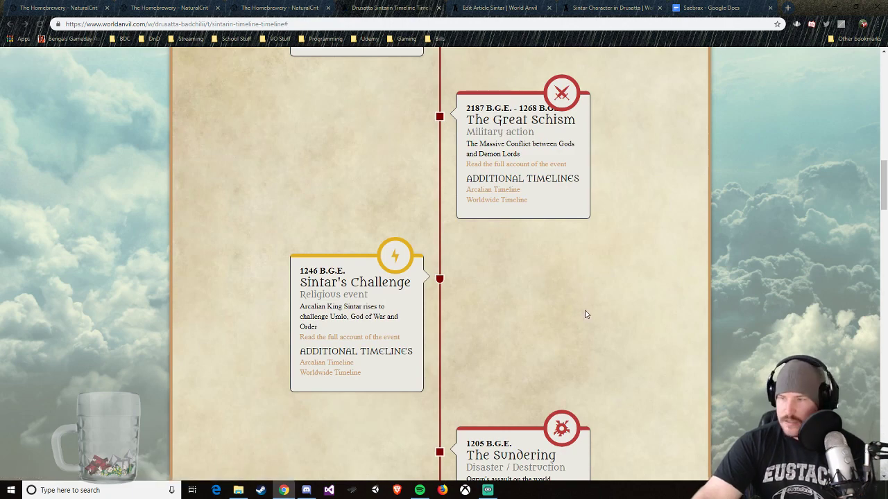
scroll(574, 326, down, 5)
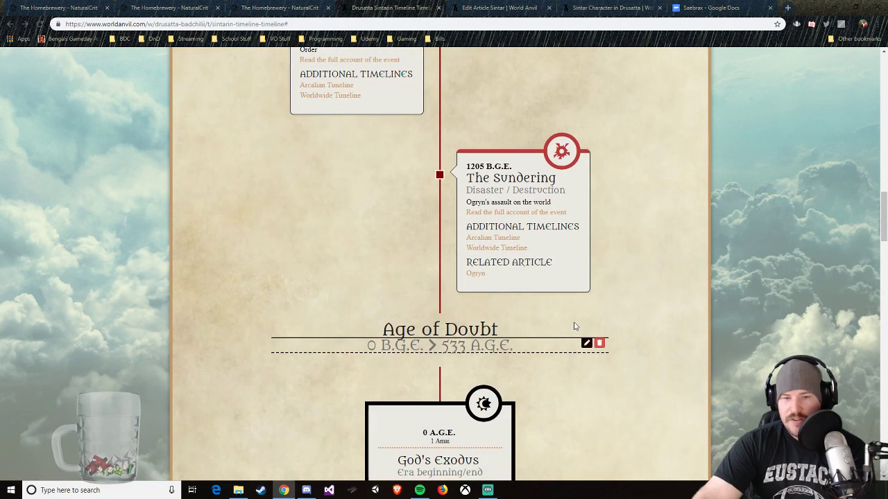
scroll(574, 326, down, 4)
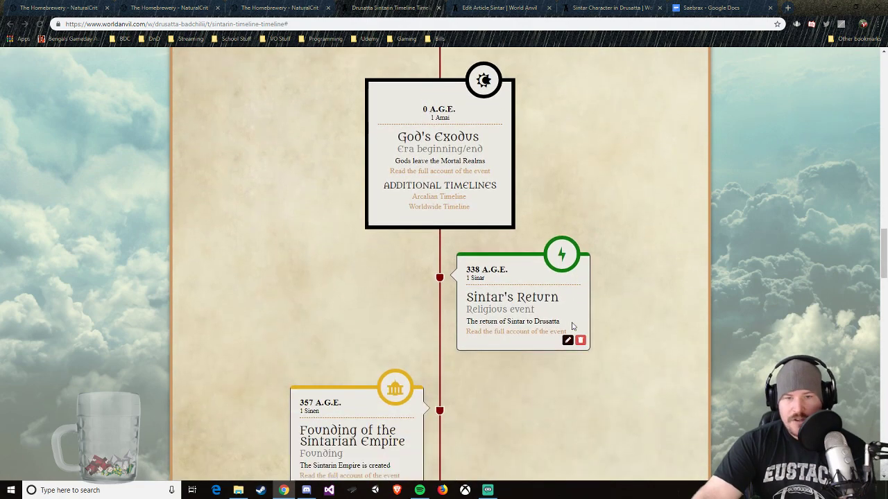
scroll(574, 414, down, 2)
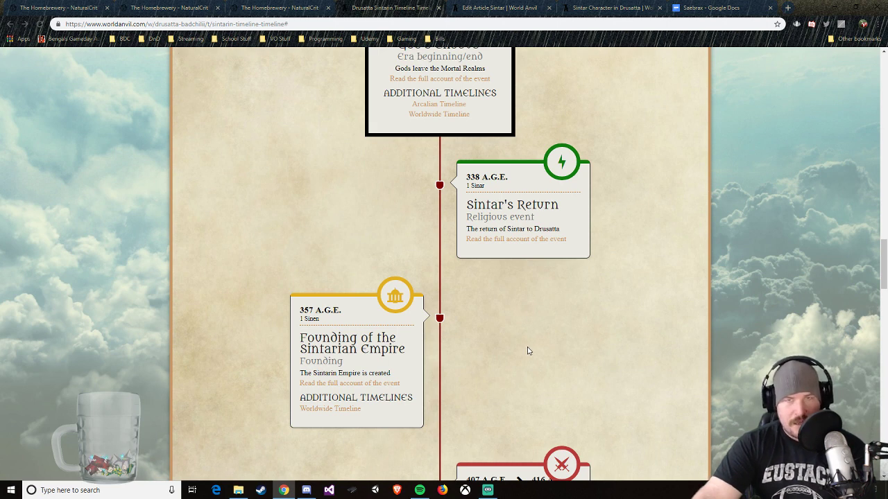
scroll(527, 351, down, 2)
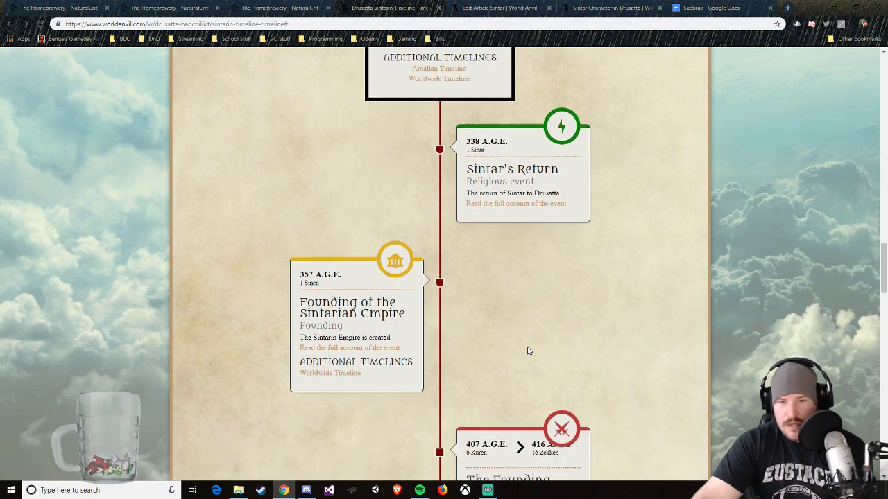
scroll(527, 351, down, 1)
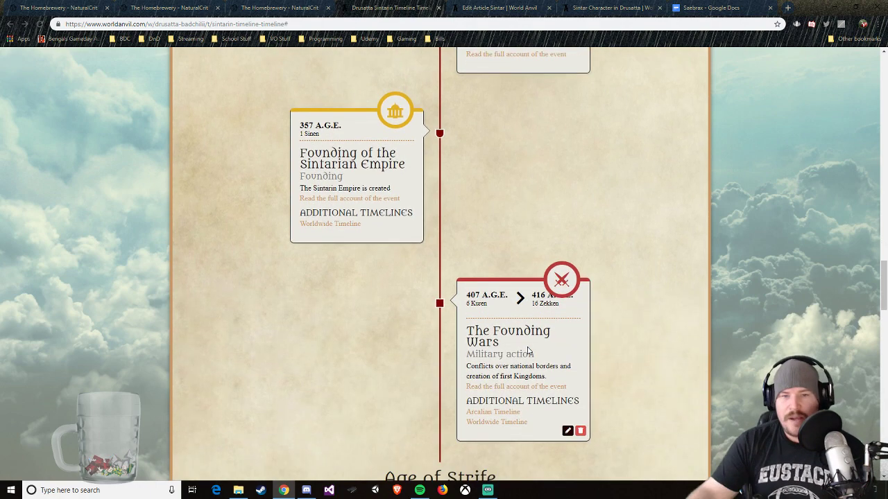
scroll(521, 350, up, 1)
scroll(521, 350, up, 3)
scroll(470, 222, down, 1)
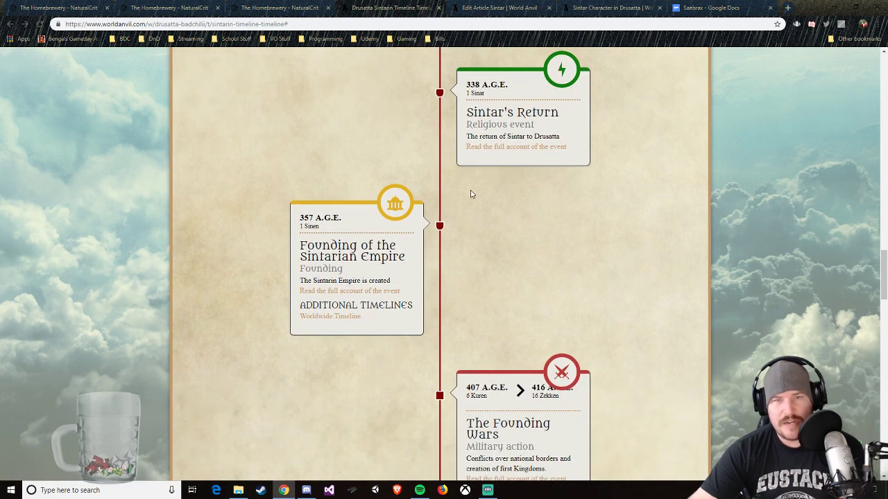
scroll(469, 195, up, 2)
Step: Review the Age of Strife and Age of Peace events, from the Sintarin Invasion to The Ballroom Blitz
scroll(469, 194, down, 7)
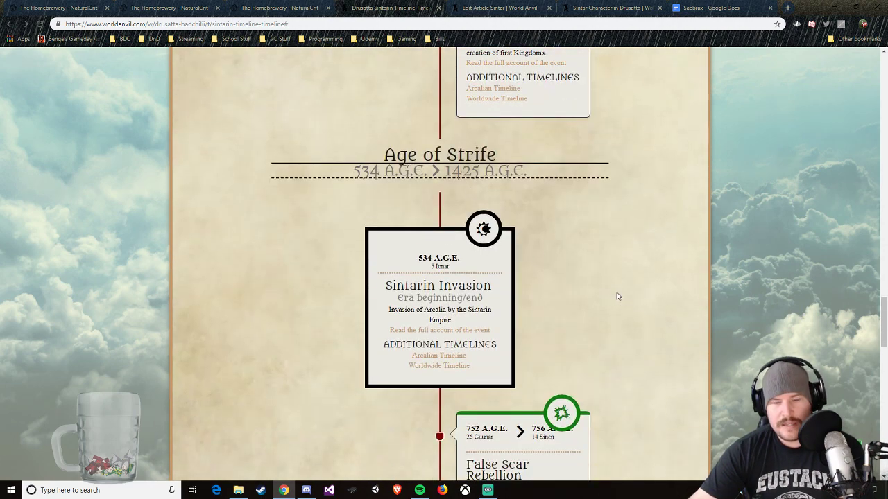
scroll(617, 295, down, 3)
scroll(618, 296, down, 1)
scroll(618, 296, down, 2)
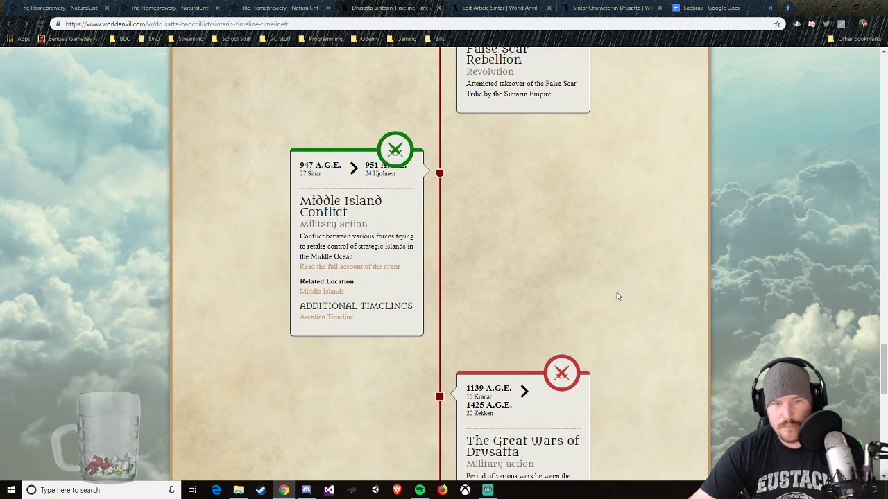
scroll(531, 277, down, 2)
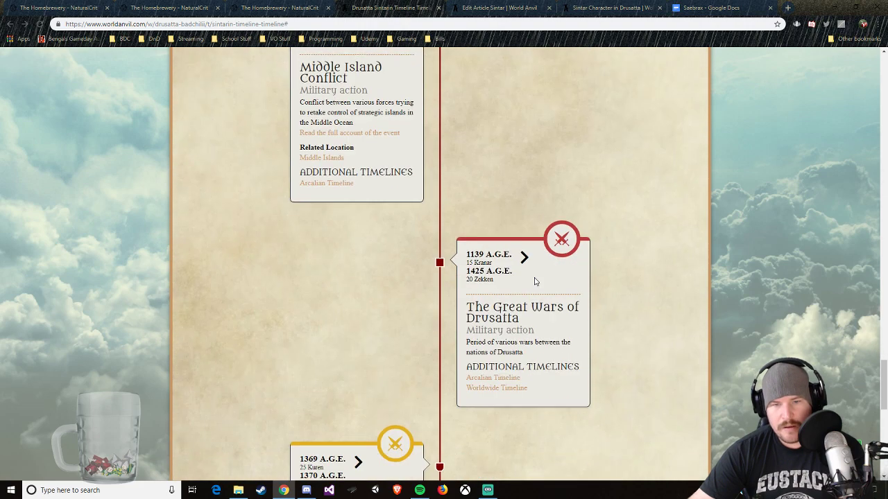
scroll(545, 327, down, 1)
scroll(545, 327, down, 1)
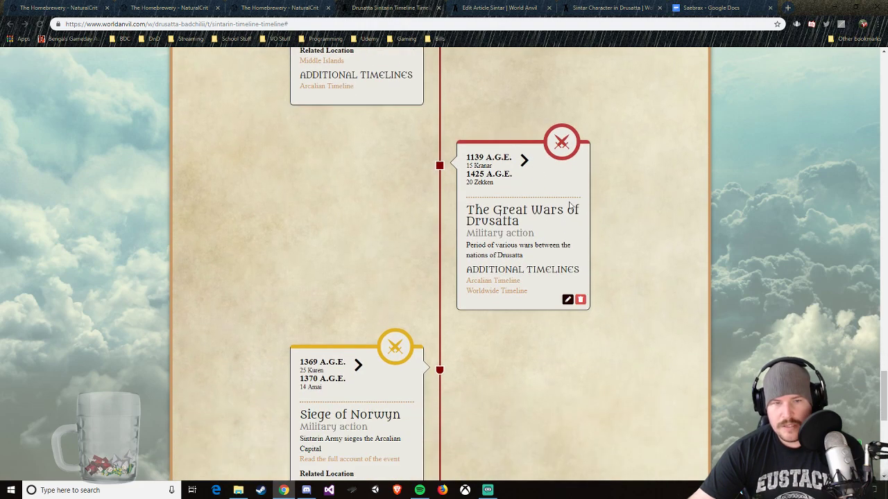
scroll(660, 301, down, 1)
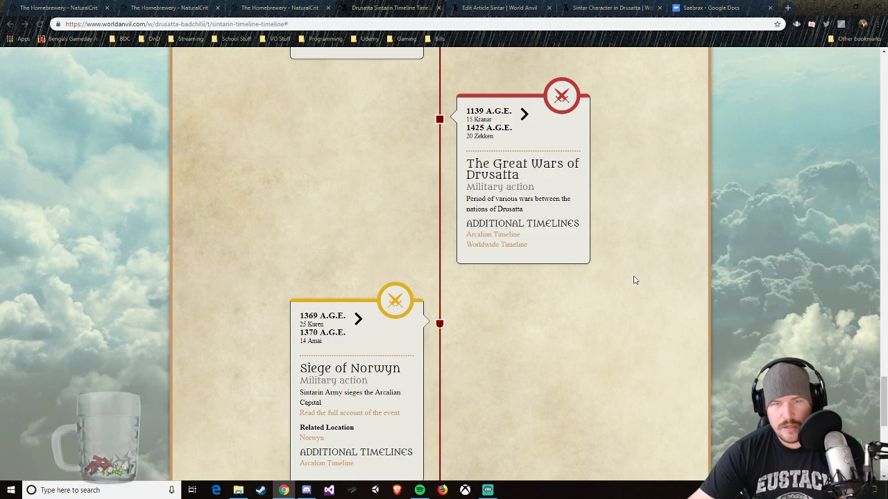
scroll(633, 279, down, 5)
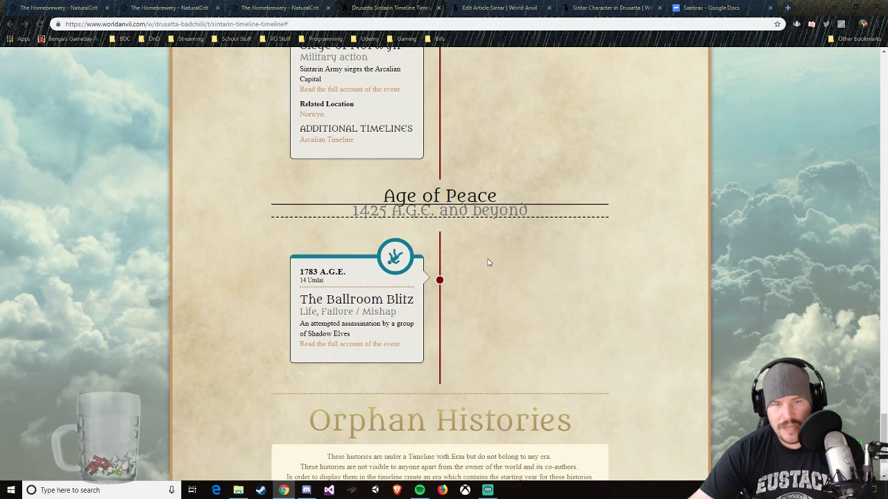
Step: Go back to the Age of Doubt and recheck its events from God's Exodus to The Founding Wars
scroll(502, 258, up, 1)
scroll(502, 257, up, 3)
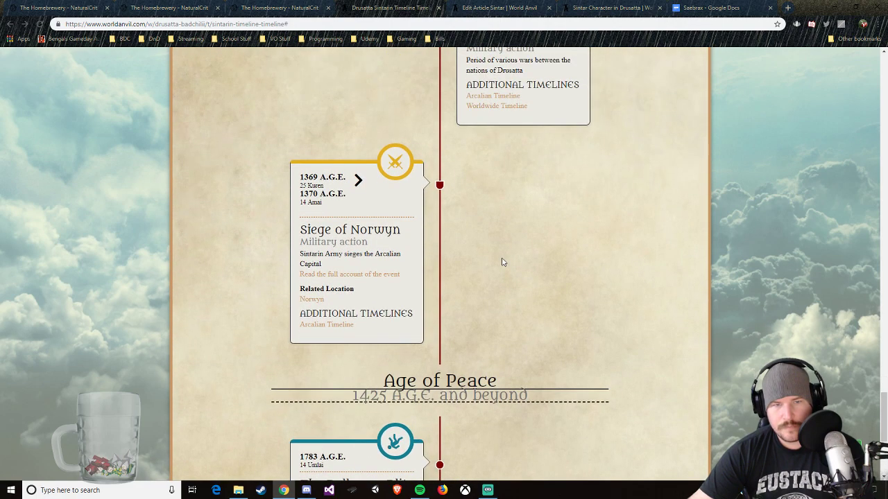
scroll(503, 262, up, 15)
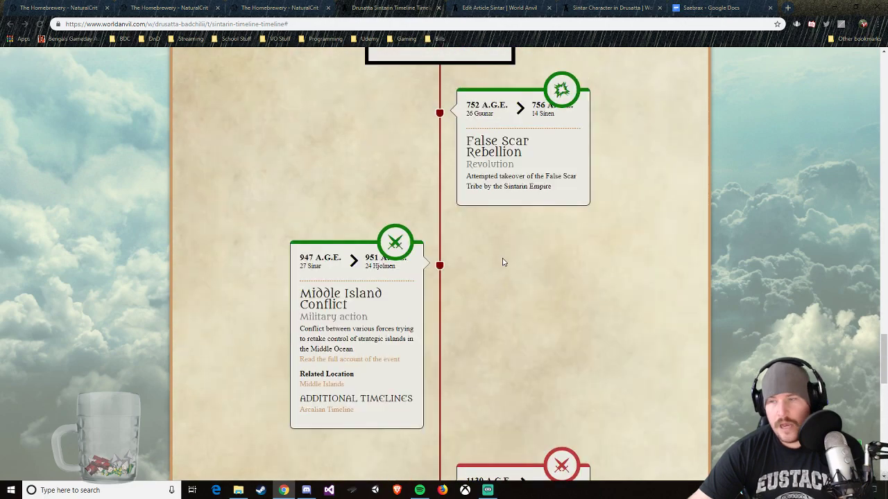
scroll(502, 258, up, 5)
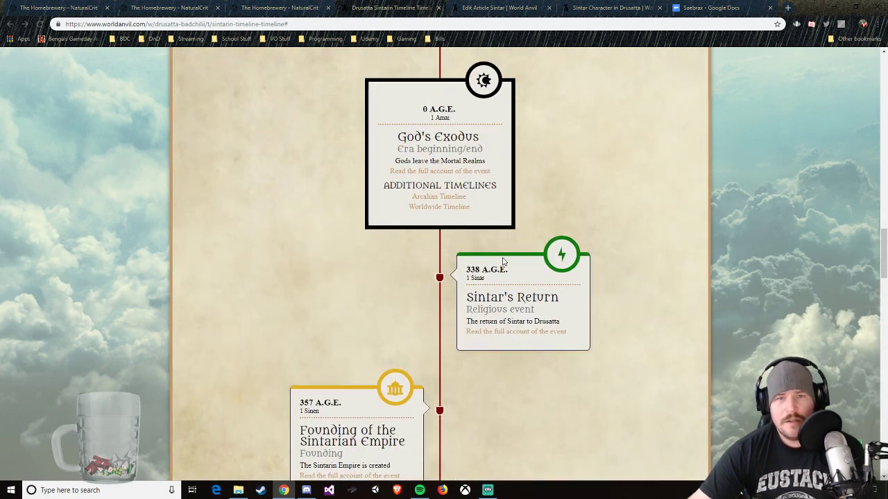
scroll(503, 258, down, 6)
scroll(502, 258, up, 7)
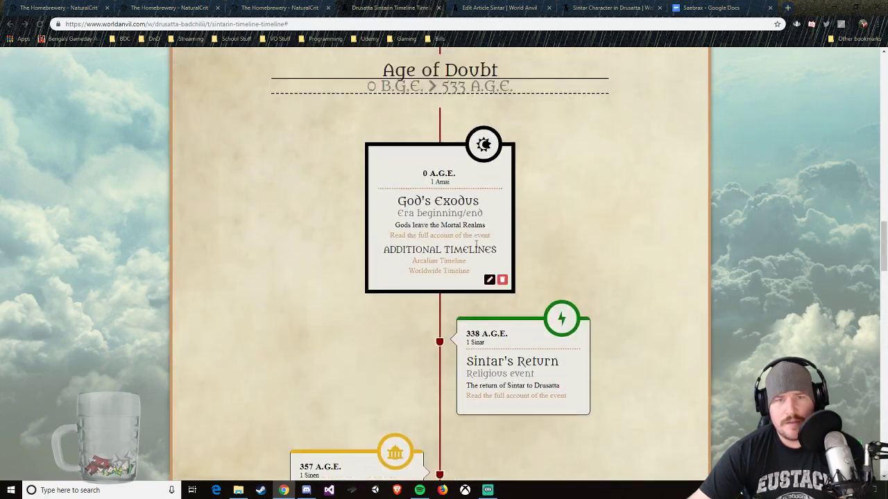
scroll(434, 201, down, 2)
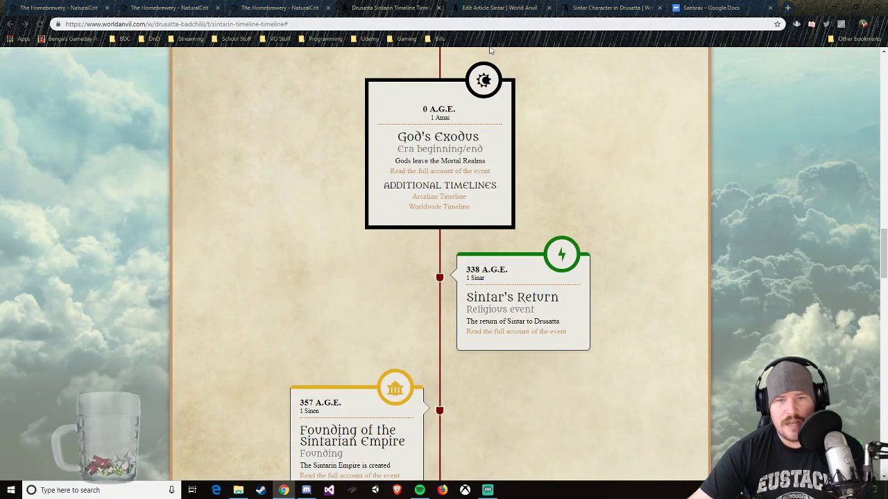
scroll(531, 160, down, 2)
scroll(534, 170, down, 3)
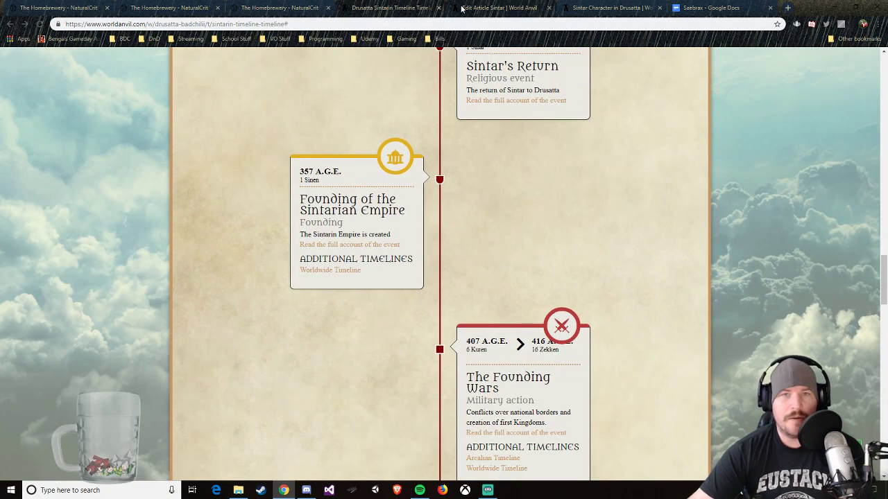
Step: Close the Sintar article editor and place the Saebrax Google Docs outline directly beside the Sintarin Timeline in the browser
click(486, 8)
click(396, 7)
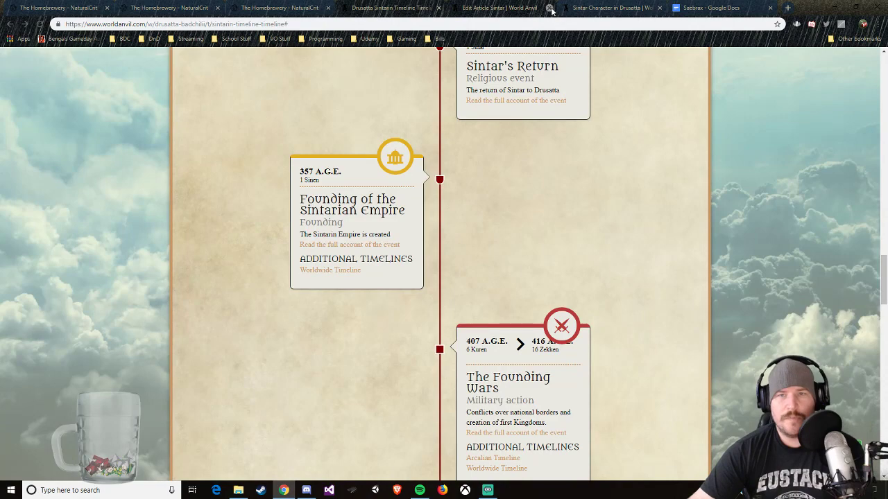
click(549, 7)
click(498, 7)
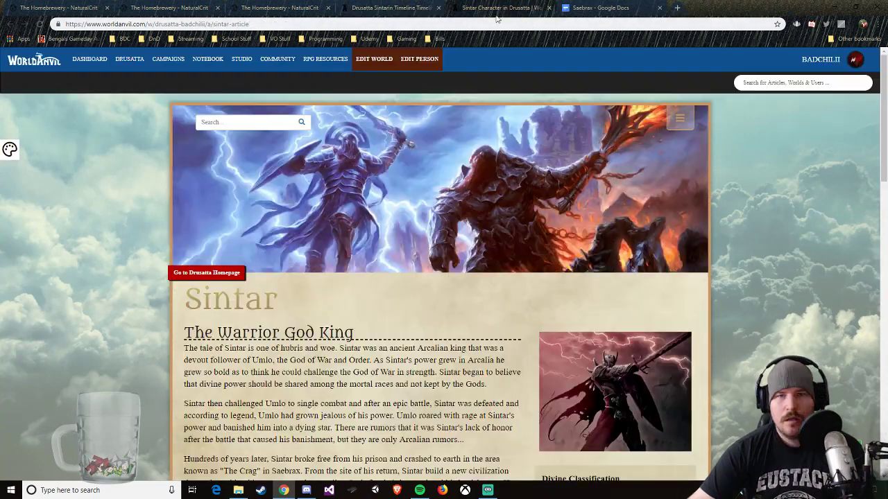
click(547, 9)
drag(547, 9, 450, 9)
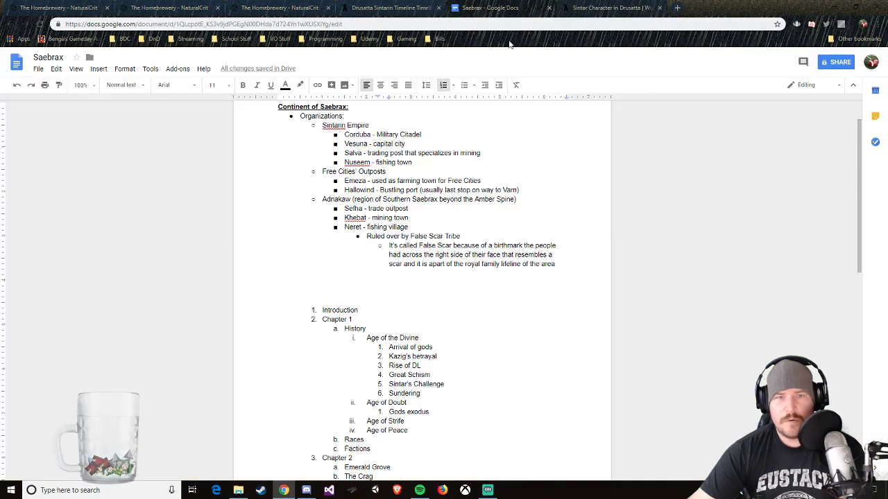
Step: Add "Sintar's return" below "Gods exodus" under Age of Doubt in the outline
key(Return)
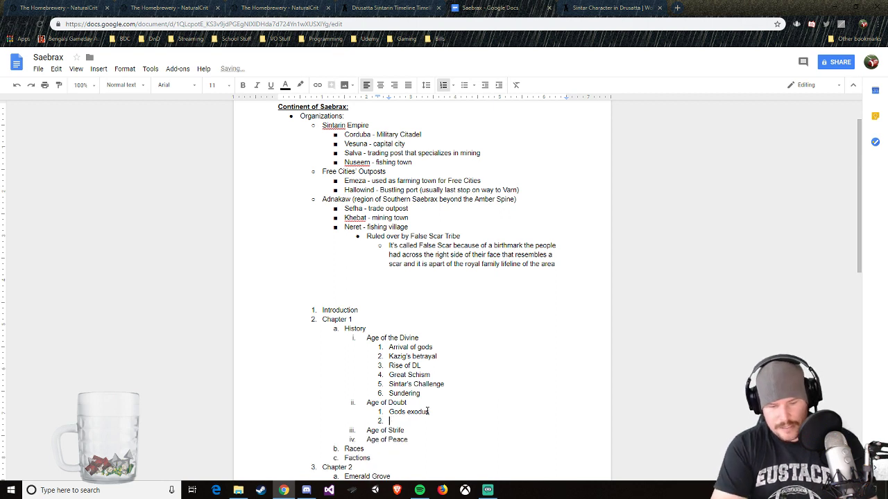
text(Sintars)
key(BackSpace)
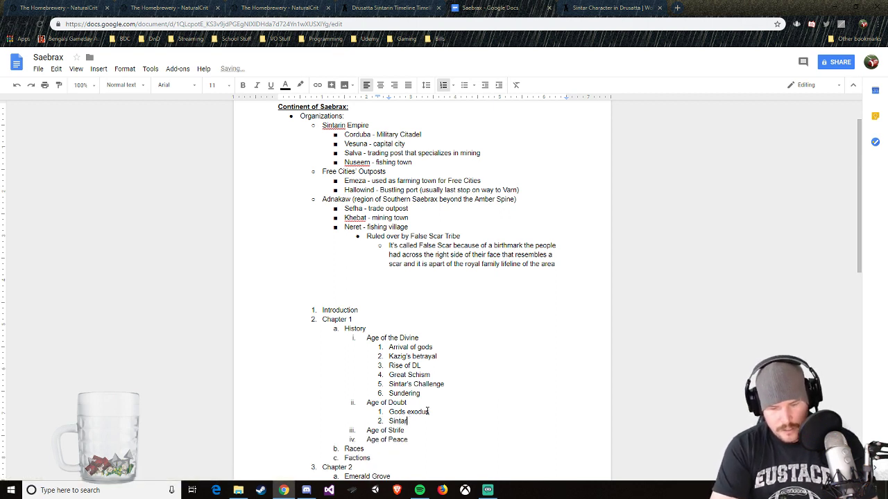
text('s return)
key(Return)
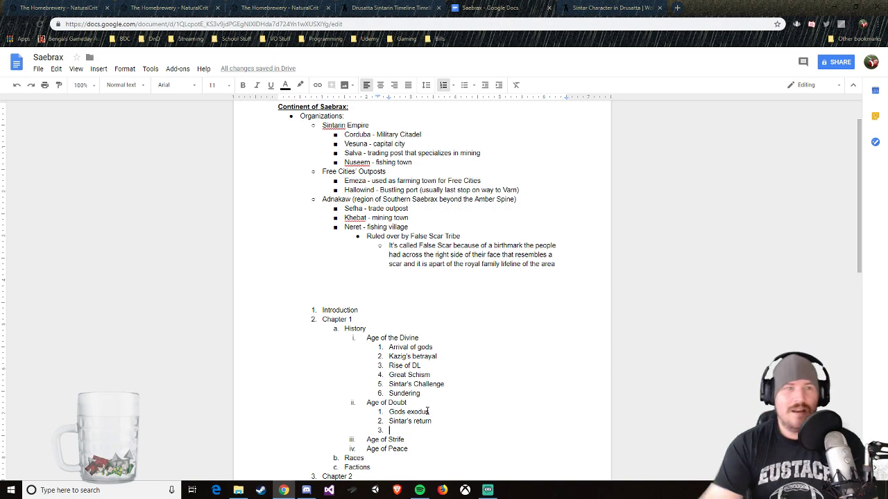
click(63, 9)
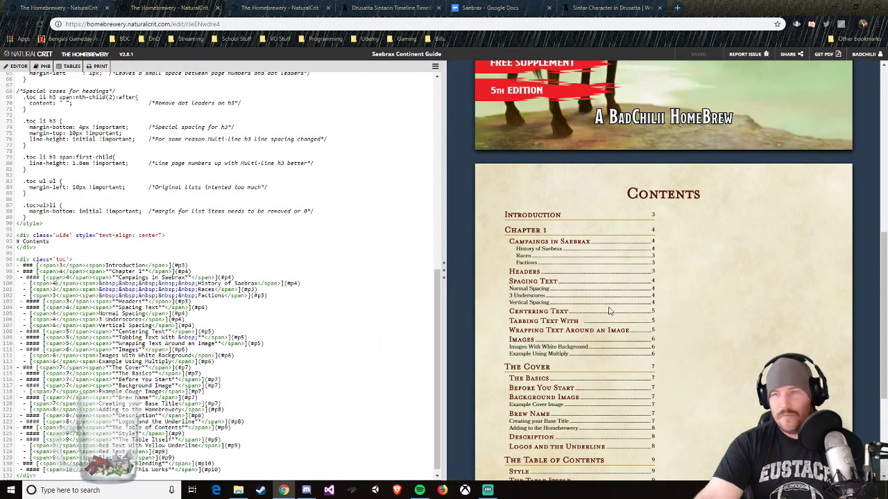
click(154, 9)
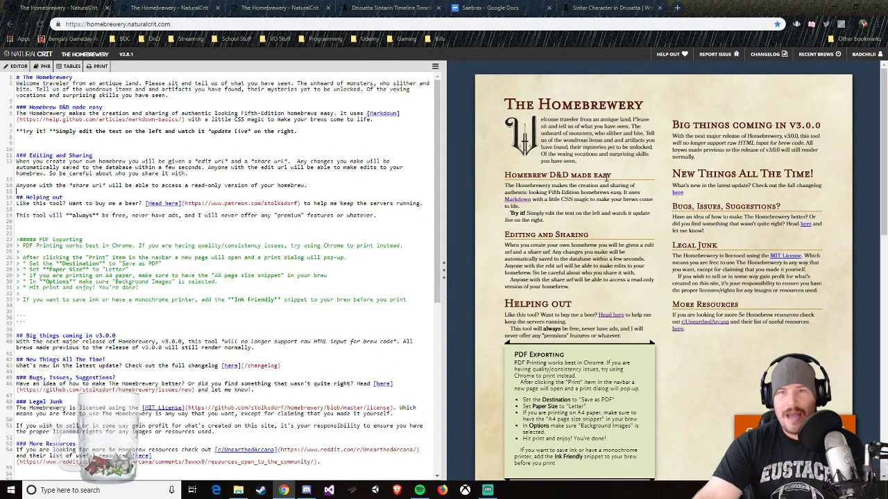
click(608, 8)
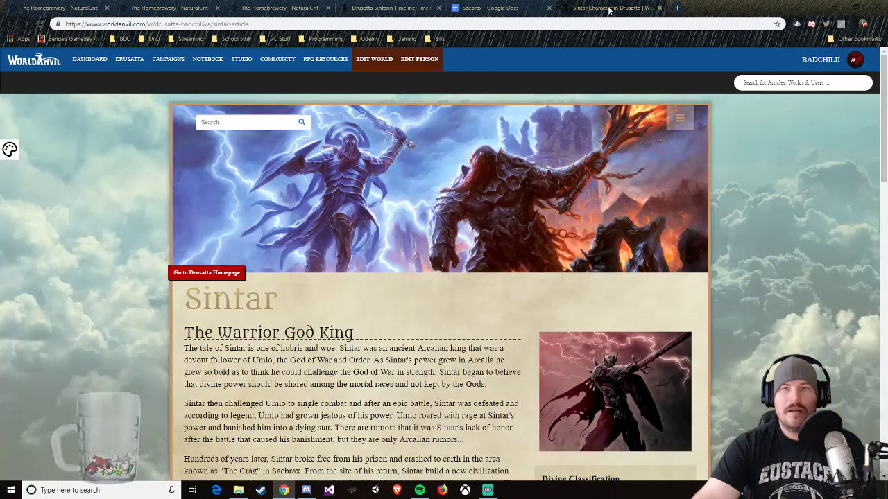
click(485, 7)
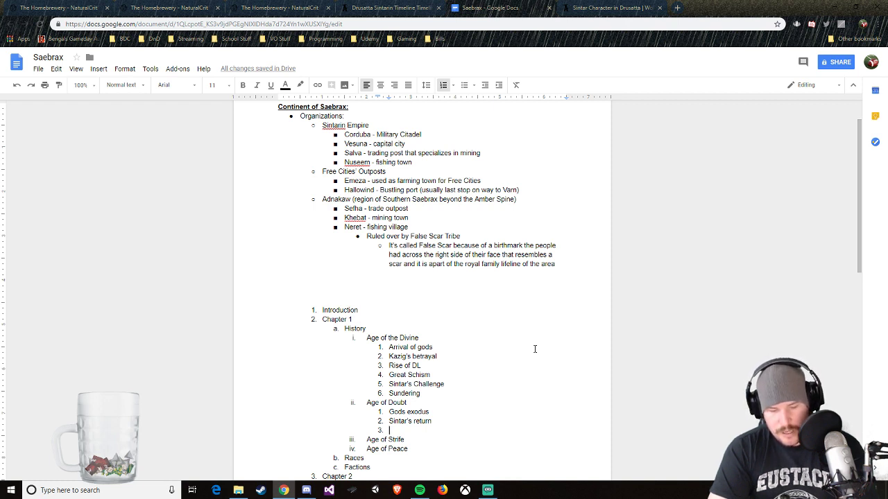
Step: Add "Founding of the empire" and "Founding wars" as the third and fourth entries under Age of Doubt
text(Founding of the empire)
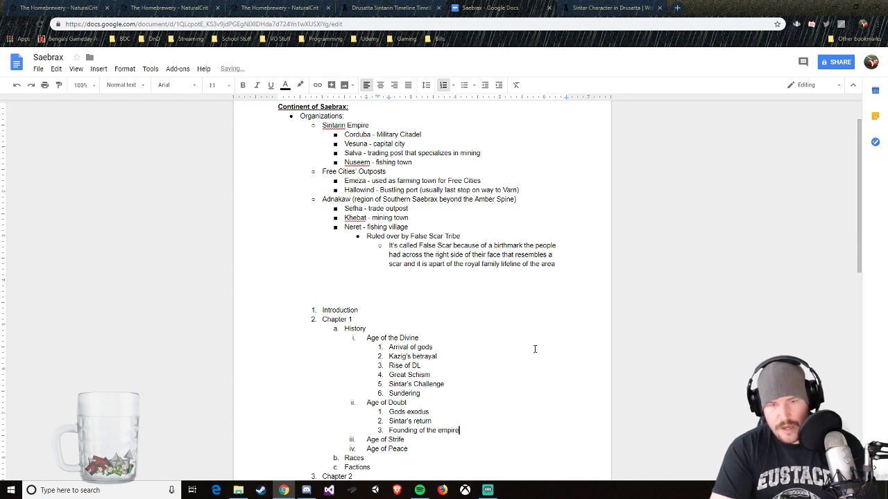
key(Return)
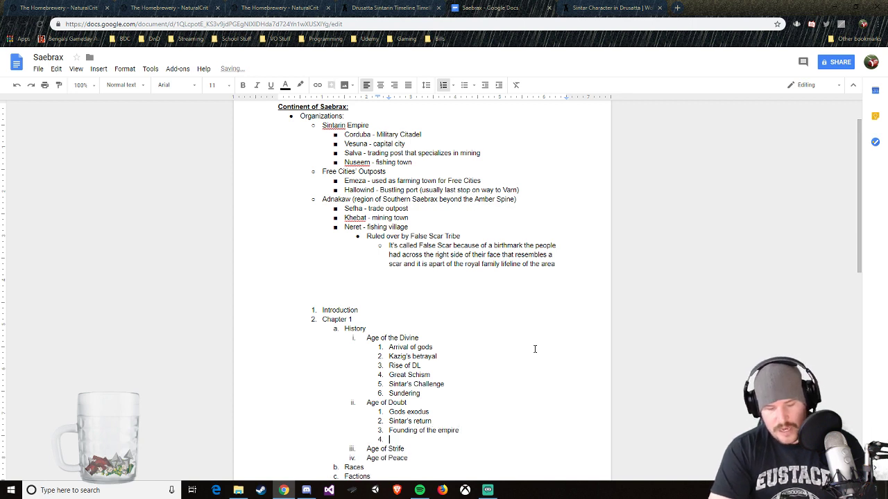
text(Founding wars)
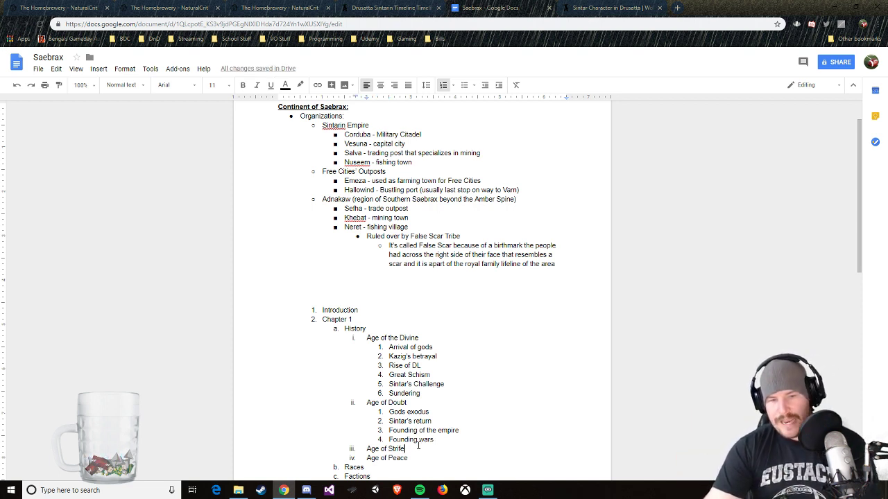
Step: Add "Invasion of Arcalia" as the first entry under Age of Strife in the outline and start a second entry
key(Return)
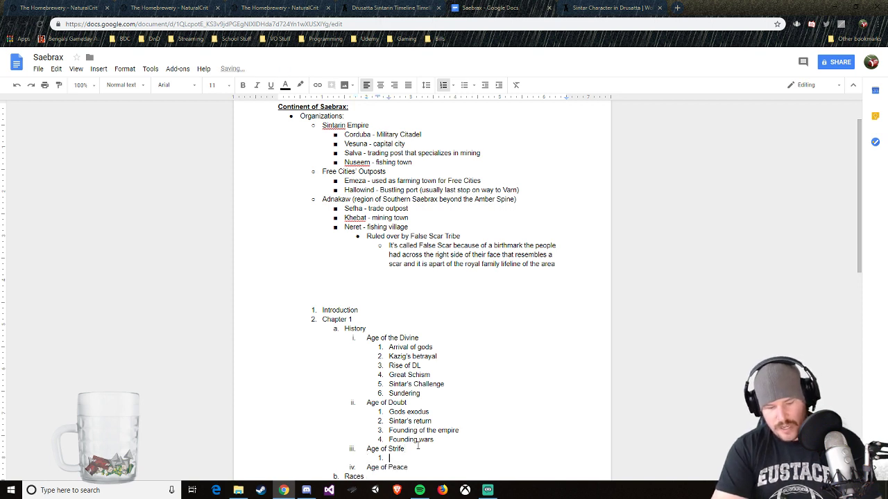
text(Invasion )
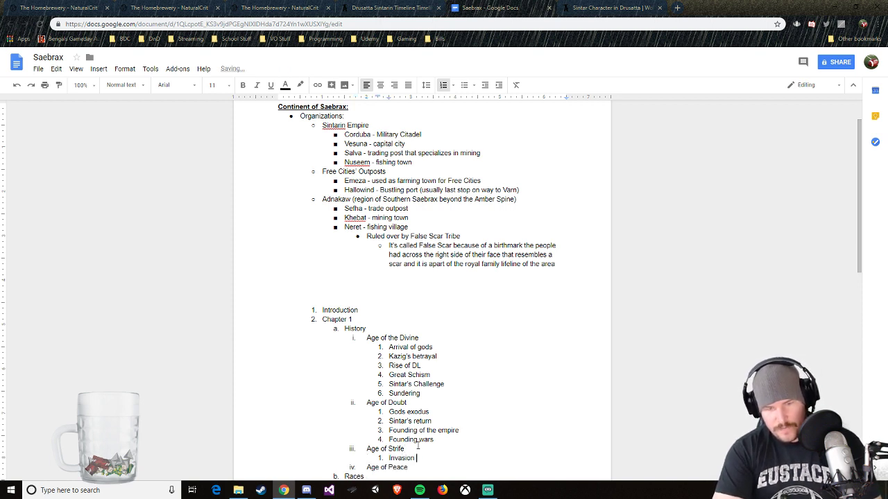
text(of Arcalon)
key(BackSpace)
key(BackSpace)
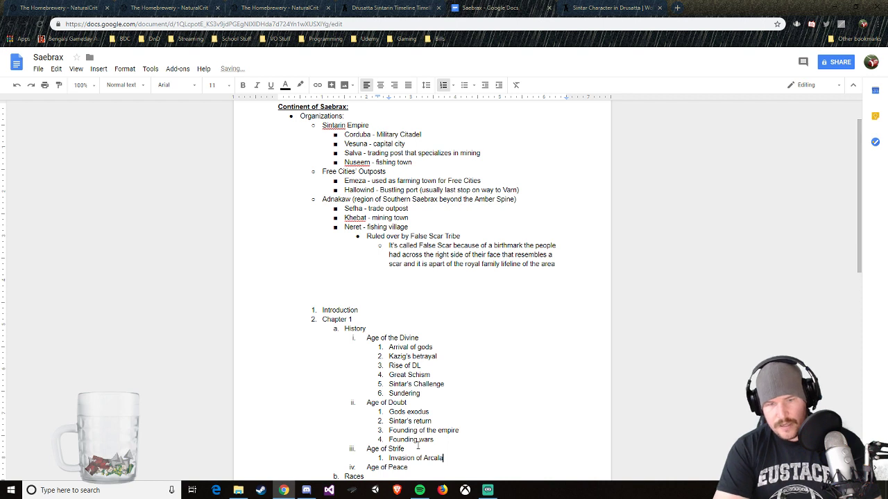
text(o)
key(BackSpace)
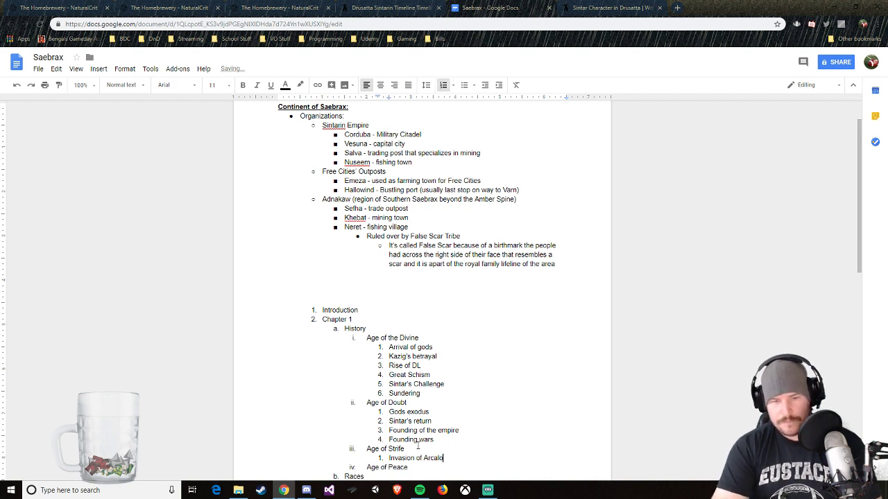
text(ia)
key(Return)
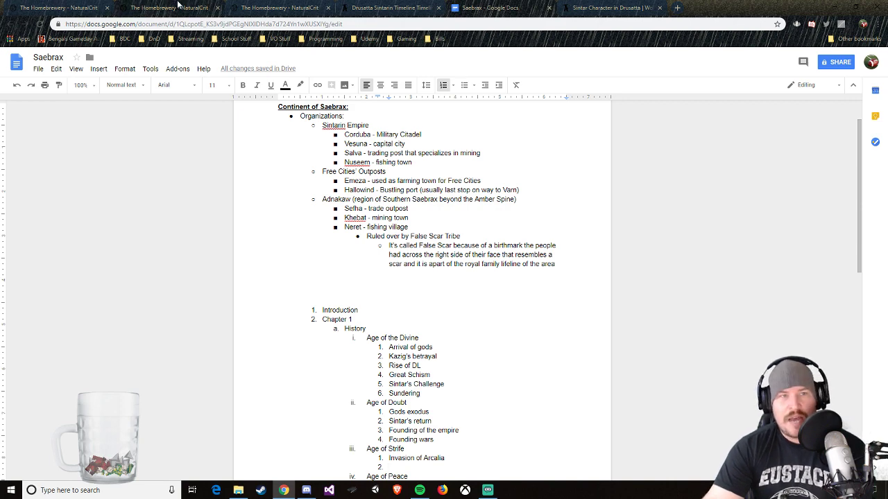
Step: Switch to The Homebrewery and look over the Saebrax Continent Guide and the site's home page sample document
click(256, 8)
click(174, 7)
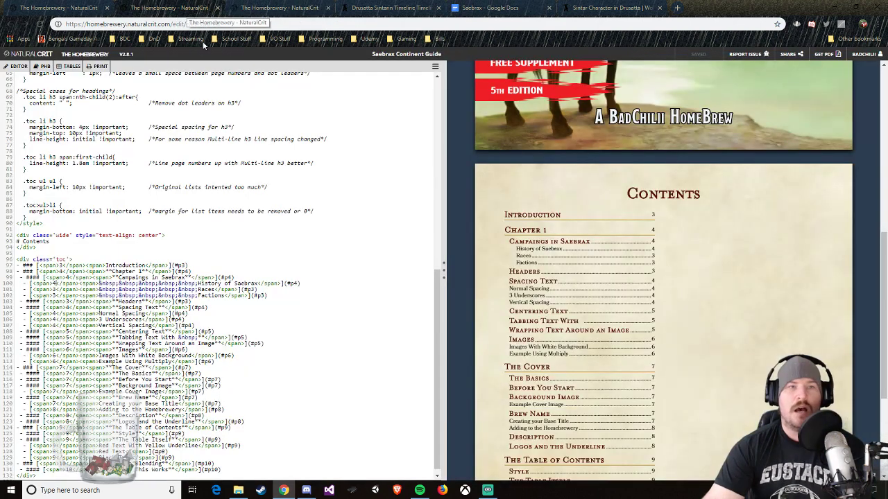
click(50, 5)
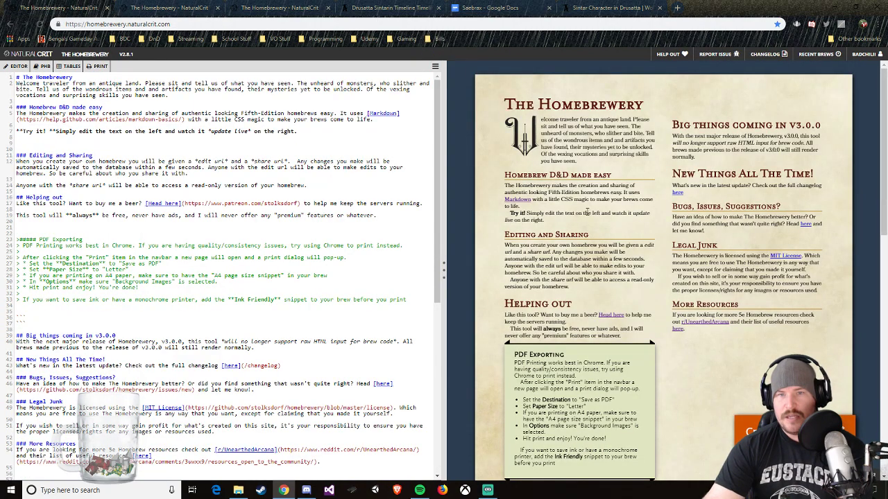
scroll(610, 250, down, 3)
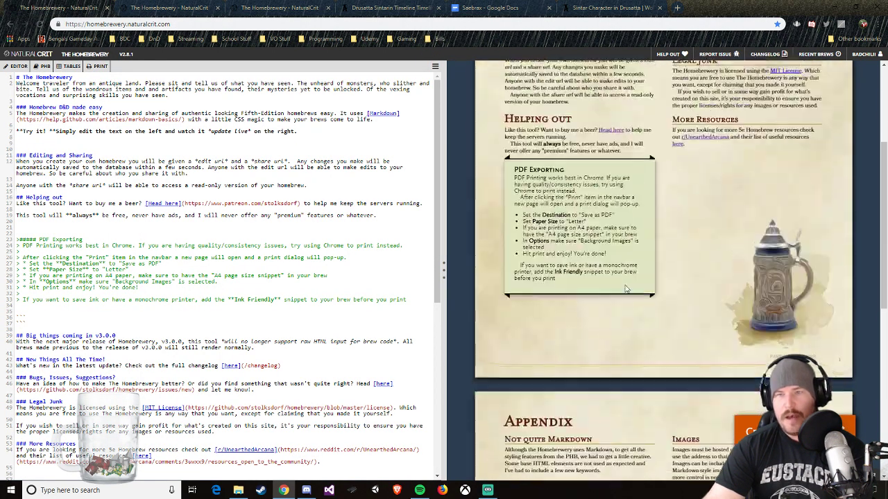
scroll(625, 289, up, 3)
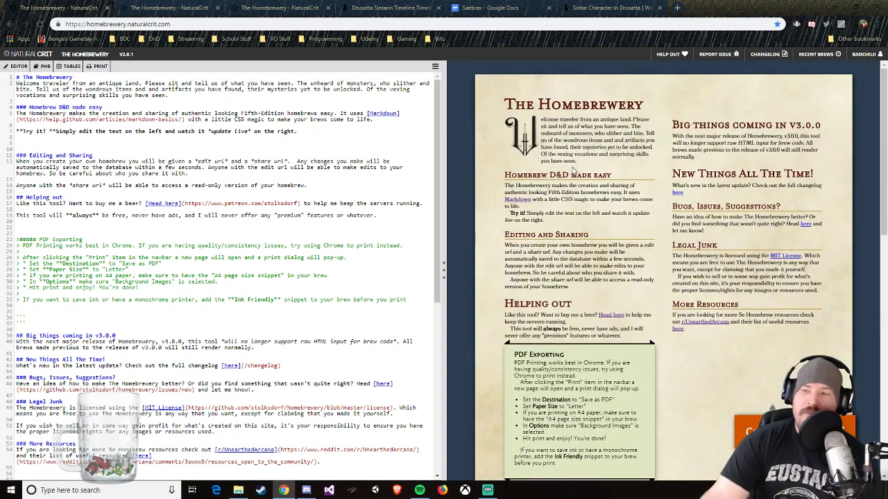
Step: Open the Homebrewery formatting guide and review its Spacing Text page, including normal spacing and underscores
click(305, 10)
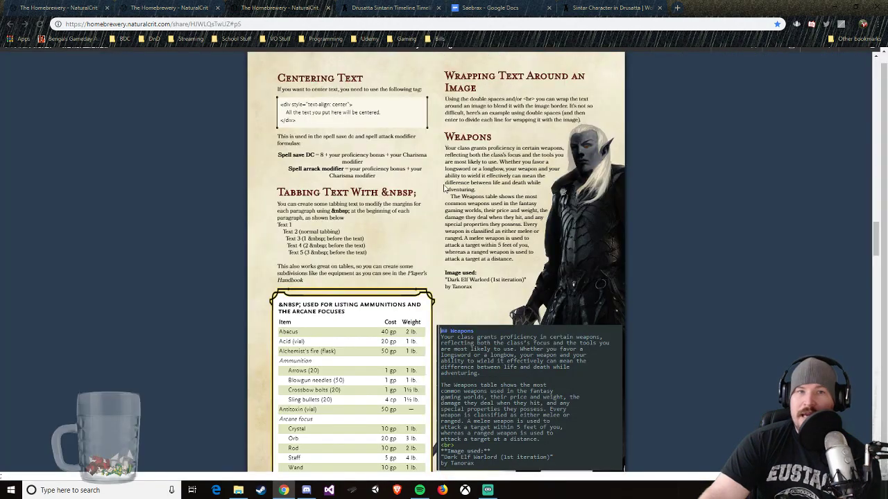
scroll(444, 188, up, 10)
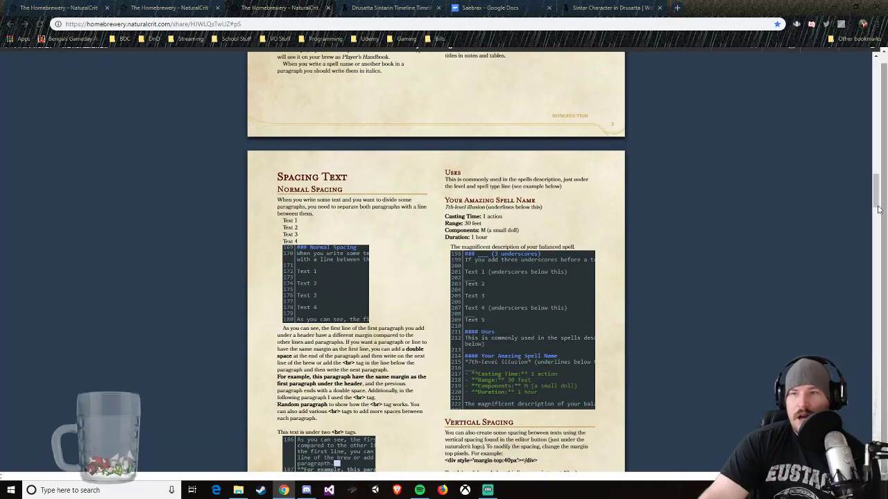
mouse_move(875, 198)
mouse_down()
mouse_move(875, 80)
mouse_move(876, 200)
mouse_move(875, 184)
mouse_up()
scroll(451, 190, down, 3)
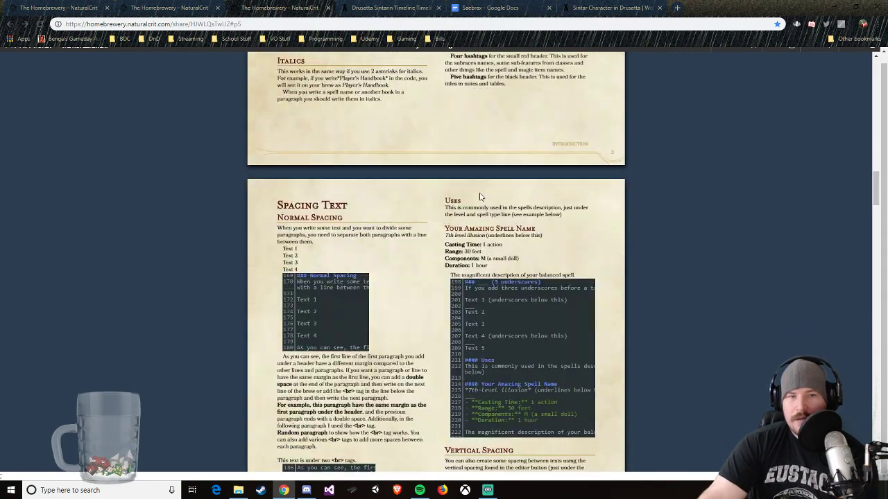
scroll(451, 190, up, 2)
scroll(339, 188, down, 2)
scroll(339, 187, down, 10)
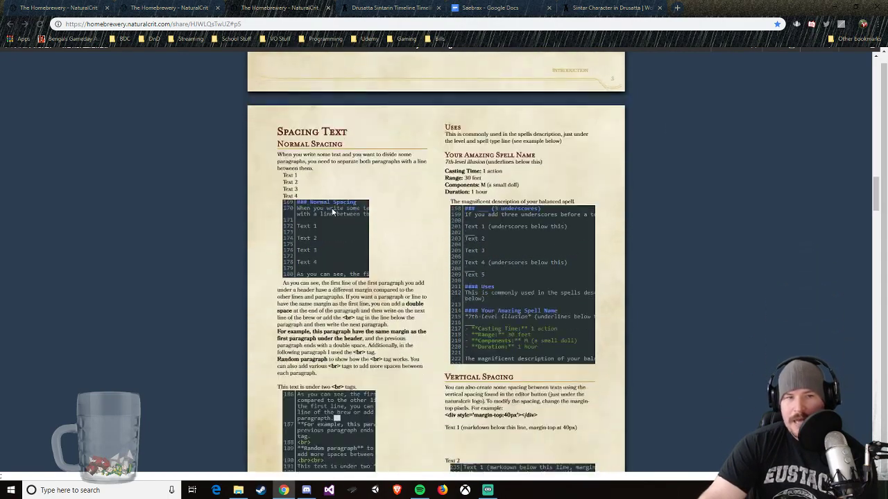
Step: Review the formatting guide's pages on centering text, images, the cover, the table of contents and image blending
scroll(345, 232, down, 3)
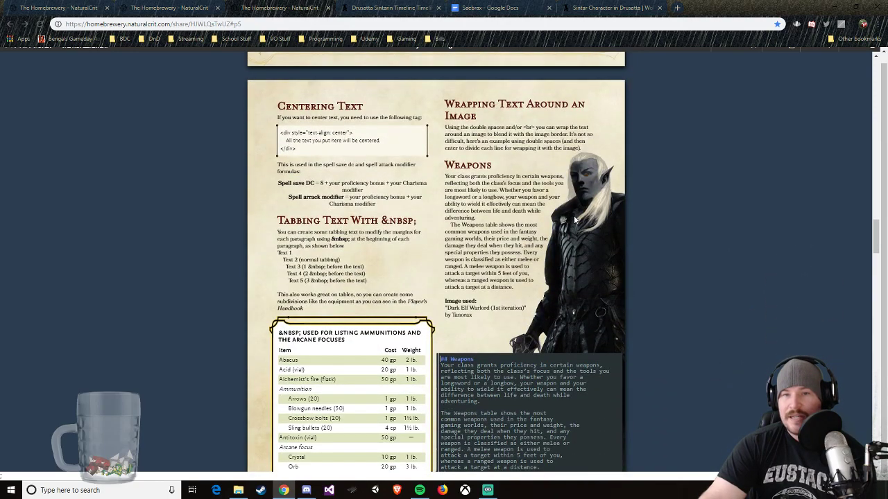
scroll(574, 220, down, 10)
scroll(381, 296, down, 3)
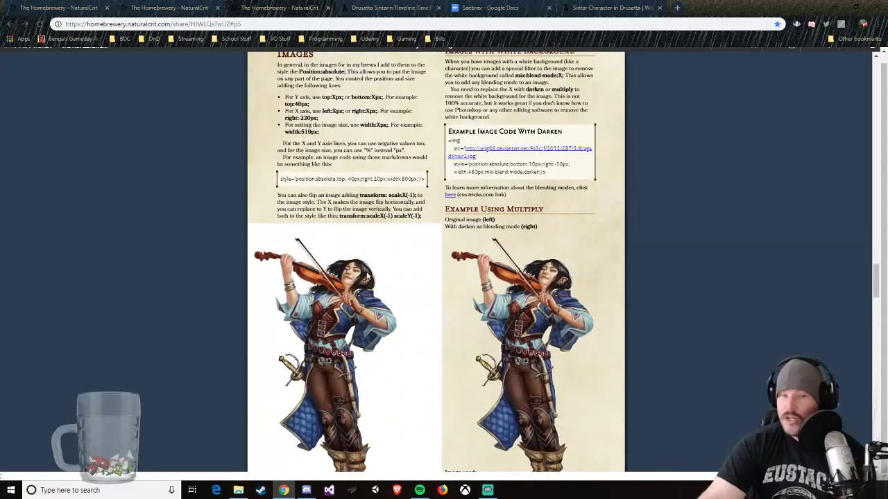
scroll(390, 261, down, 10)
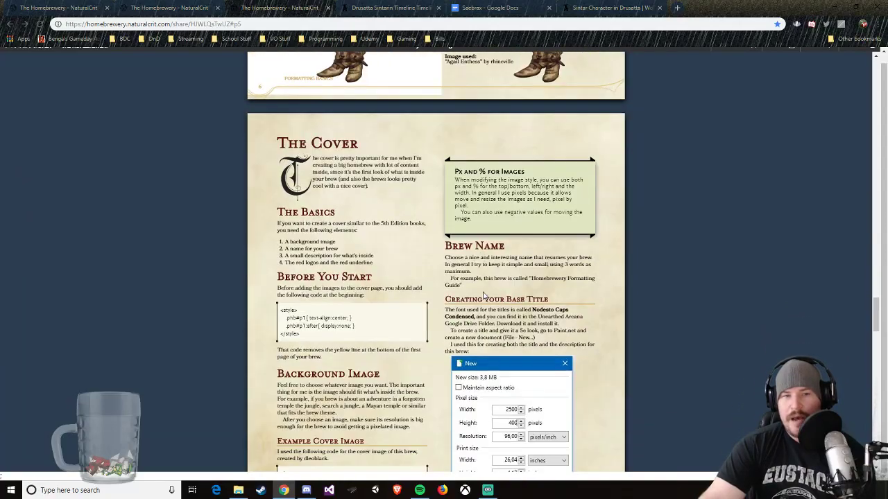
scroll(479, 291, down, 10)
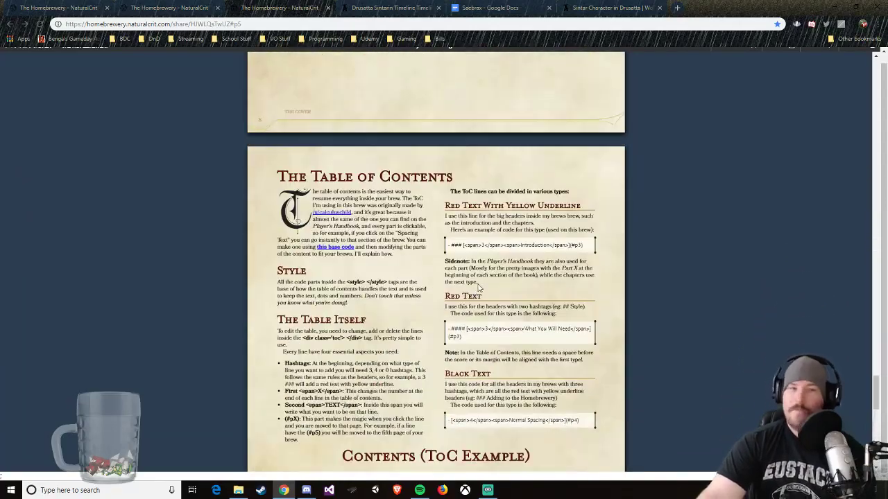
scroll(474, 287, down, 5)
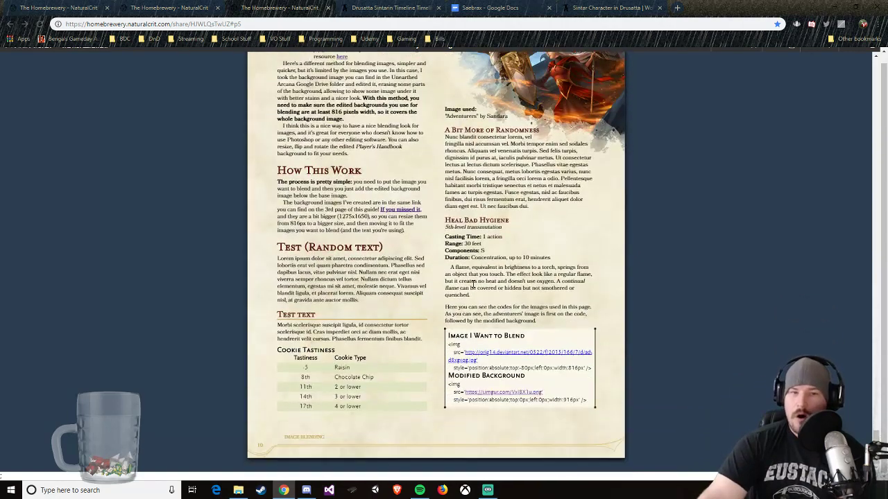
scroll(471, 285, up, 1)
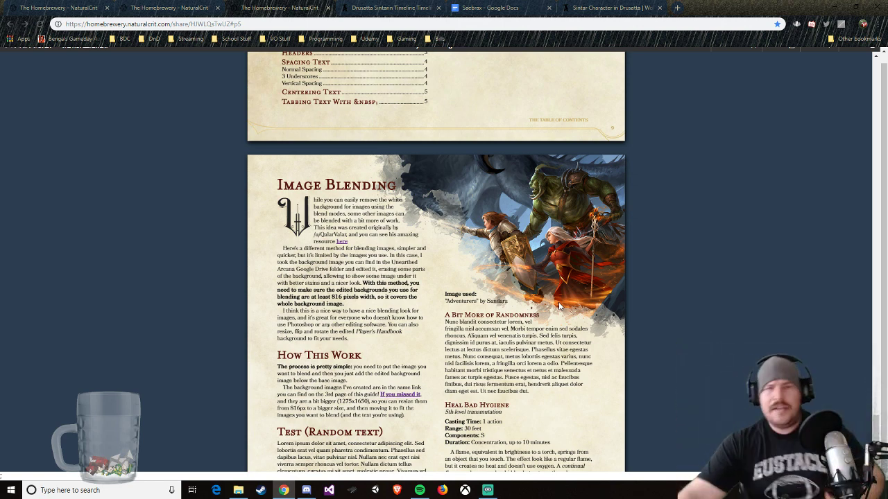
Step: From the Saebrax Continent Guide editor, open the account's brew list in a new tab and switch to it
click(167, 8)
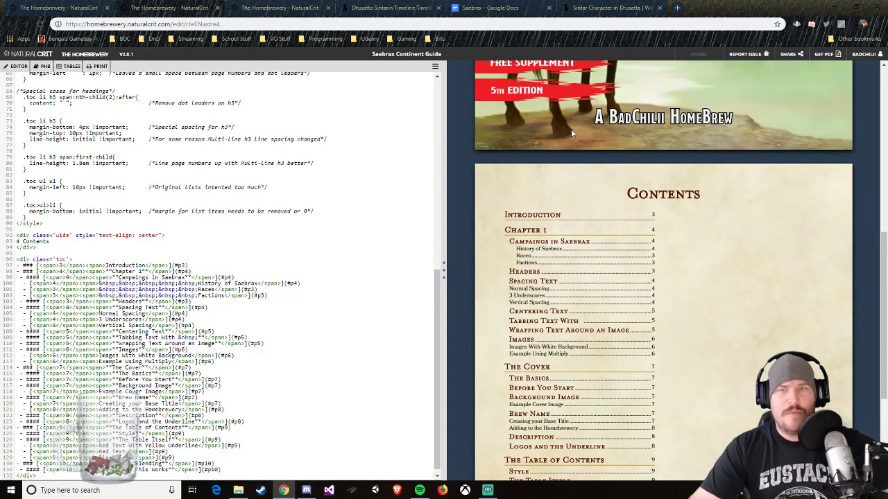
right_click(826, 55)
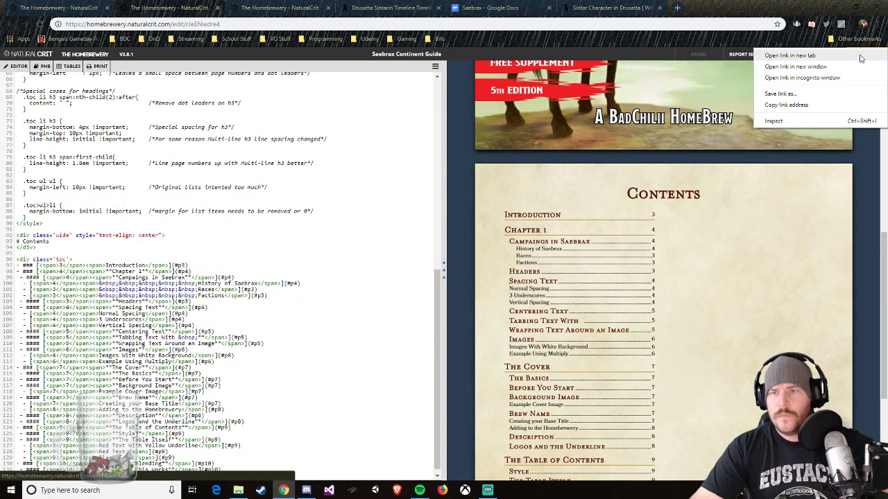
click(826, 59)
click(286, 4)
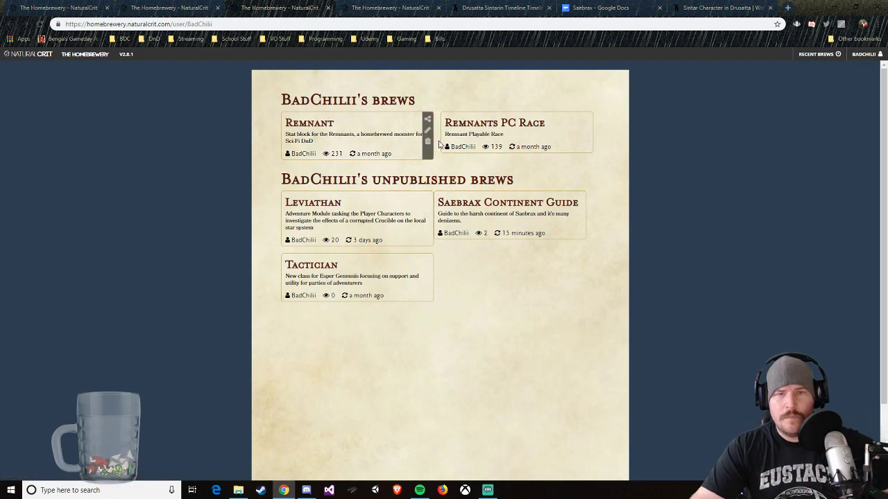
Step: Open the Remnants PC Race brew, review its blended images and layout, and close it again
click(586, 121)
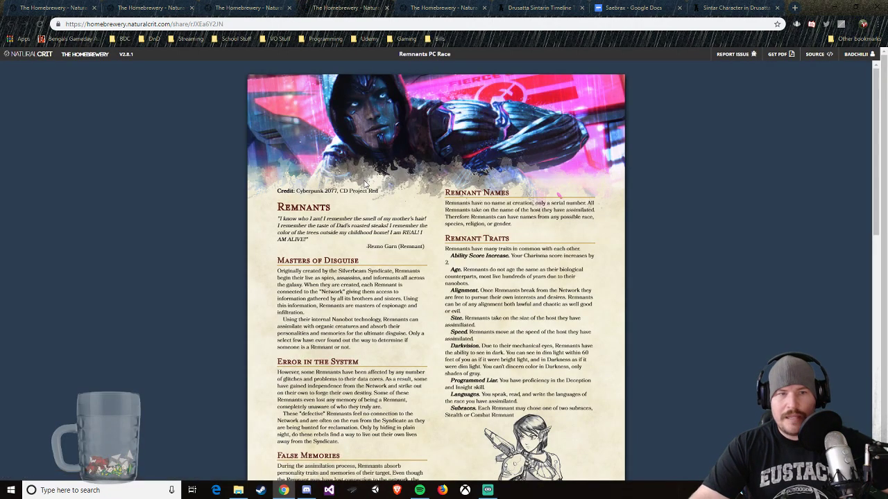
scroll(408, 348, down, 8)
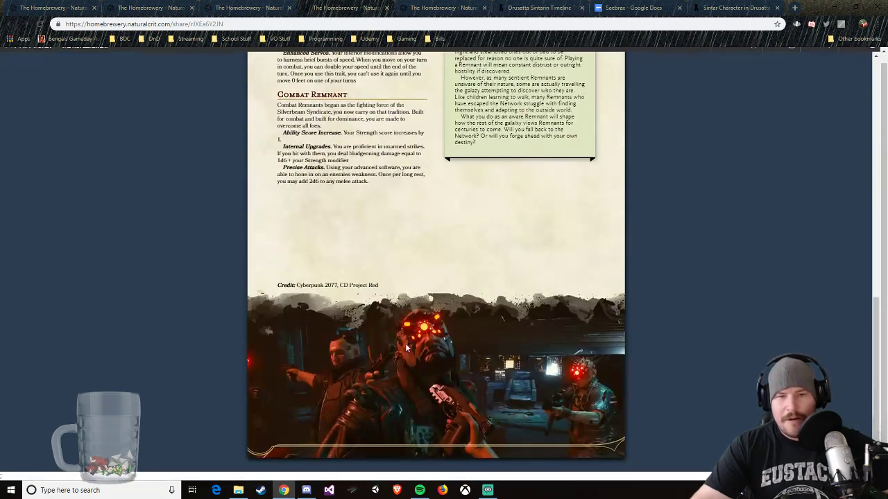
scroll(460, 309, up, 7)
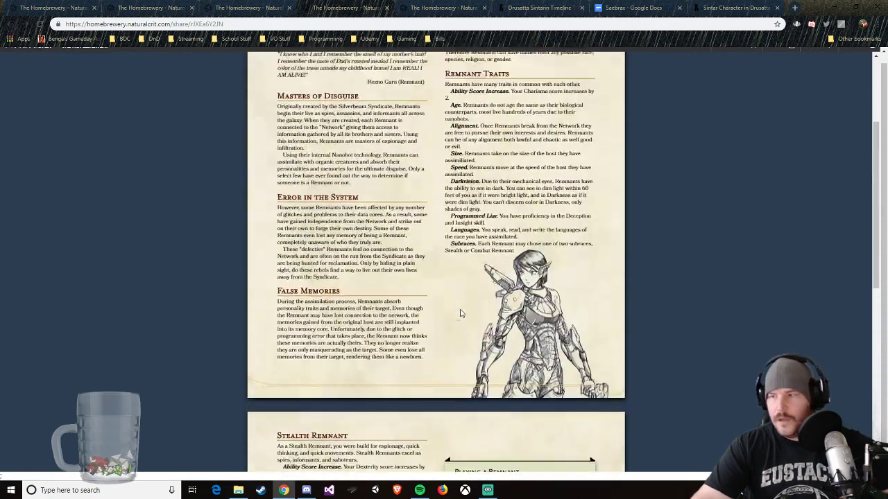
scroll(462, 313, up, 2)
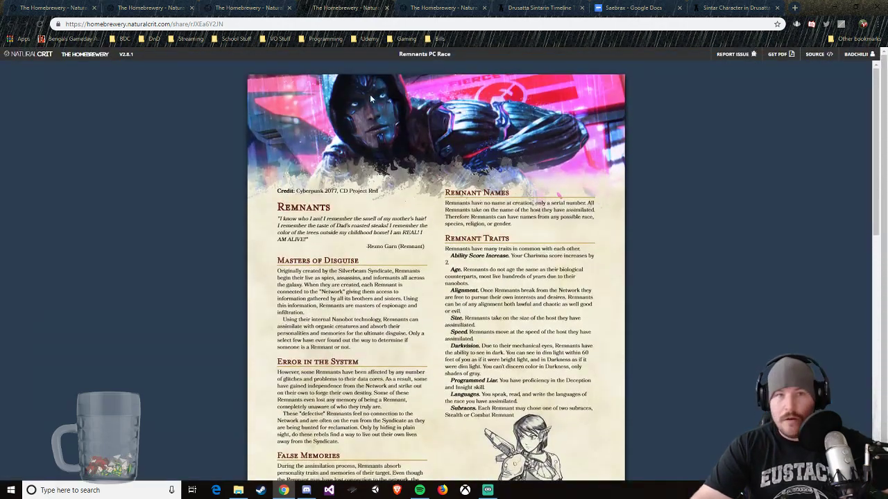
click(387, 9)
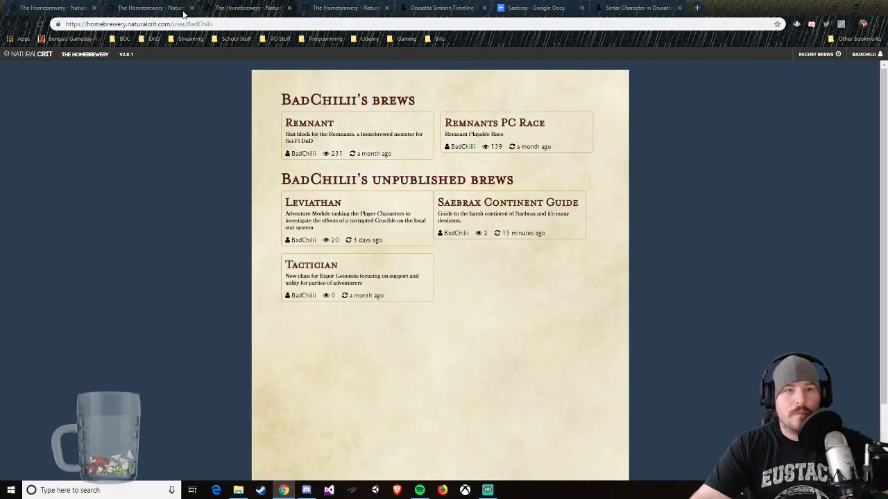
Step: Return to the Homebrewery formatting guide and copy its web address
click(158, 7)
click(66, 8)
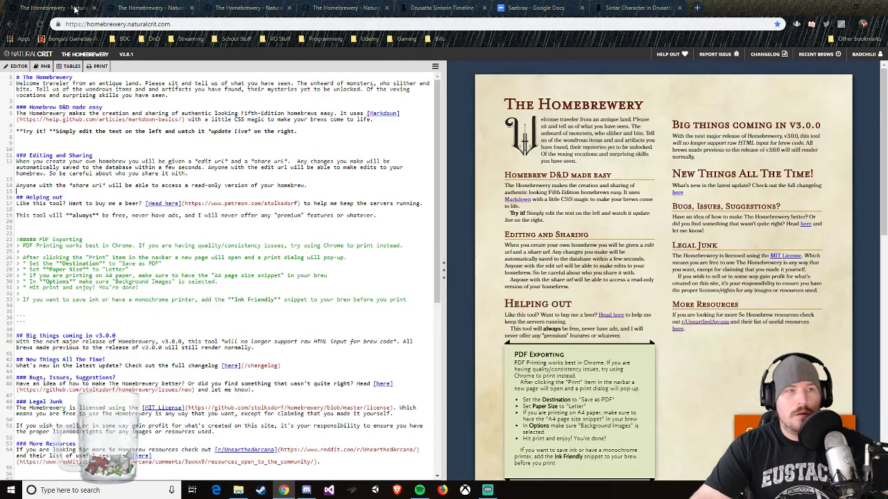
click(240, 7)
click(344, 7)
click(307, 25)
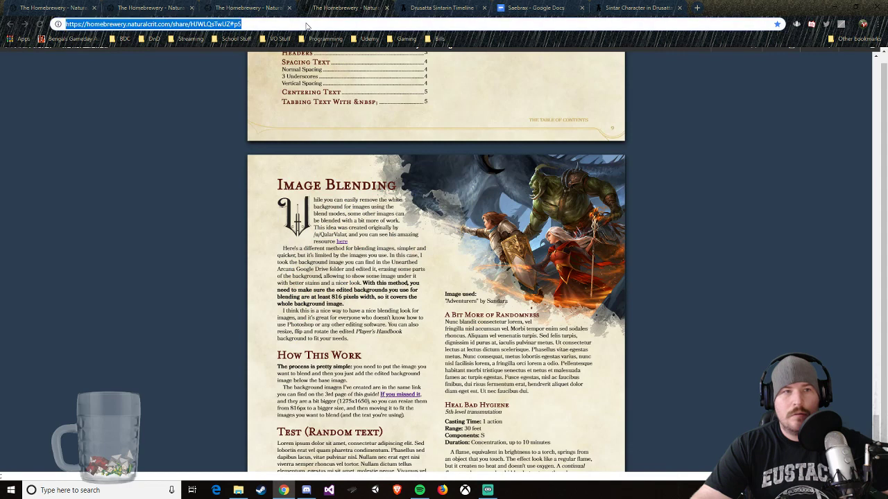
right_click(307, 24)
click(324, 74)
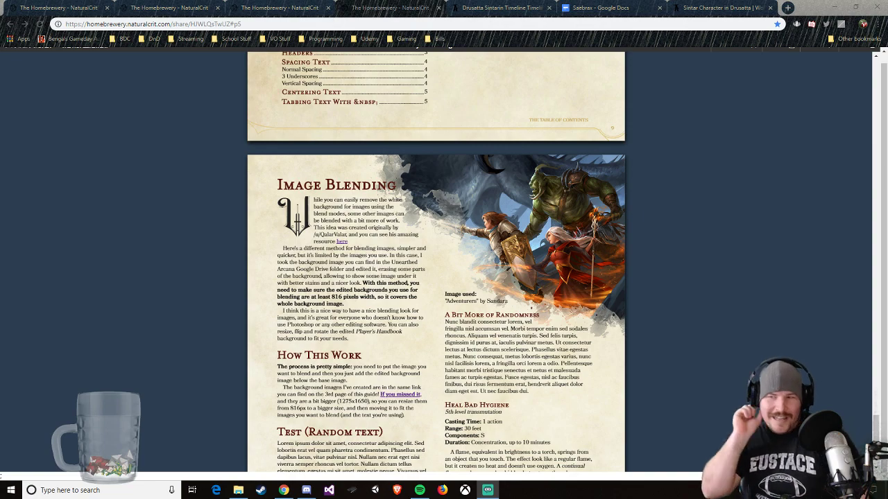
Step: Go back through the formatting guide to its Contents page and cover
scroll(671, 346, up, 10)
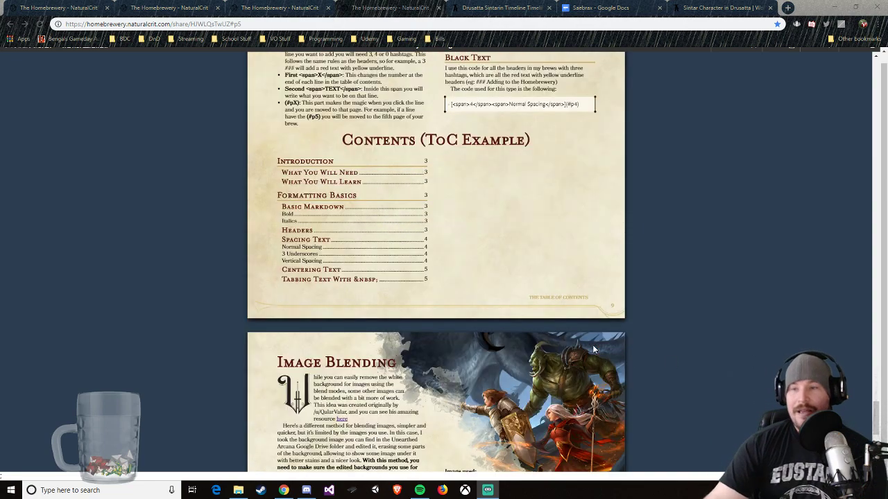
scroll(742, 314, up, 15)
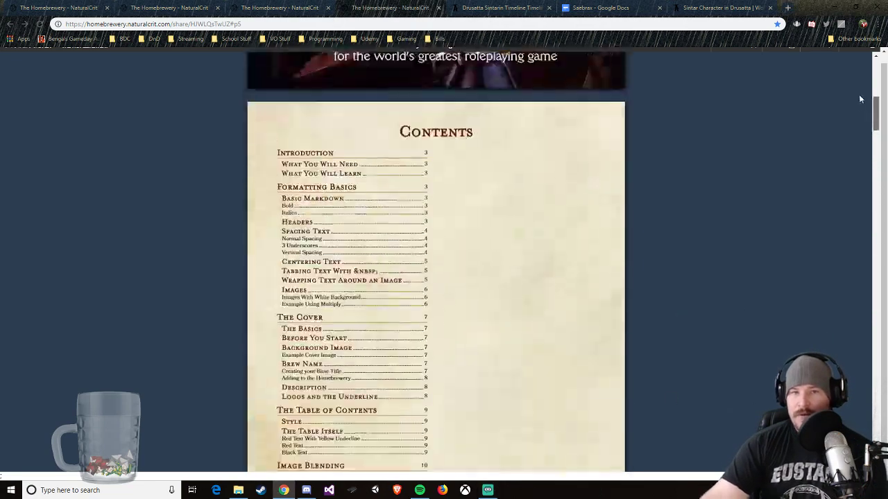
scroll(714, 187, down, 3)
scroll(685, 224, up, 5)
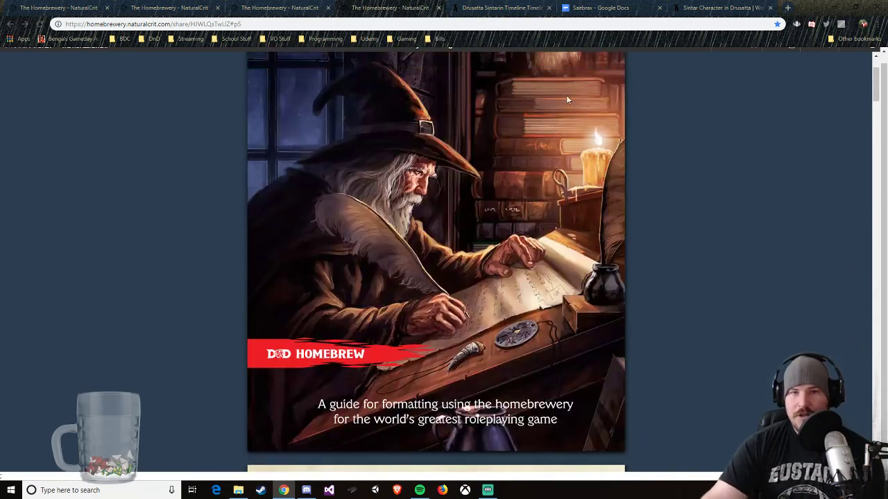
Step: Glance at the Sintarin Timeline, and close the brew list tab
click(495, 7)
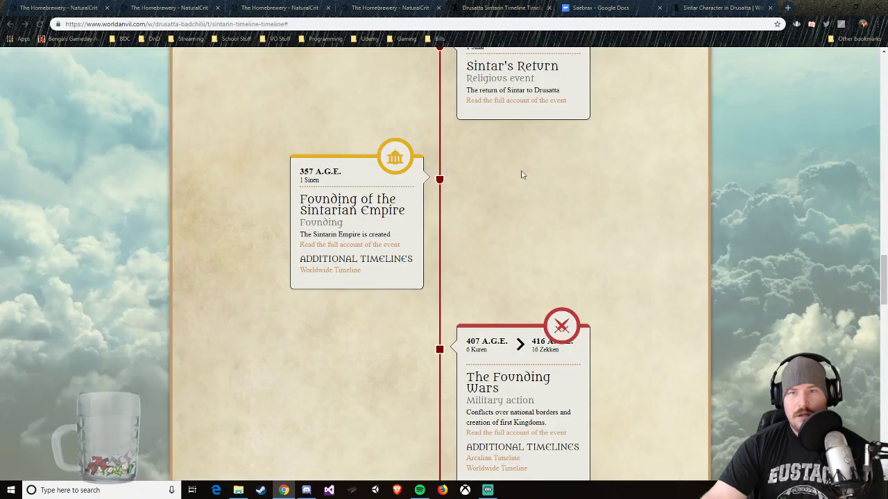
click(283, 10)
click(328, 8)
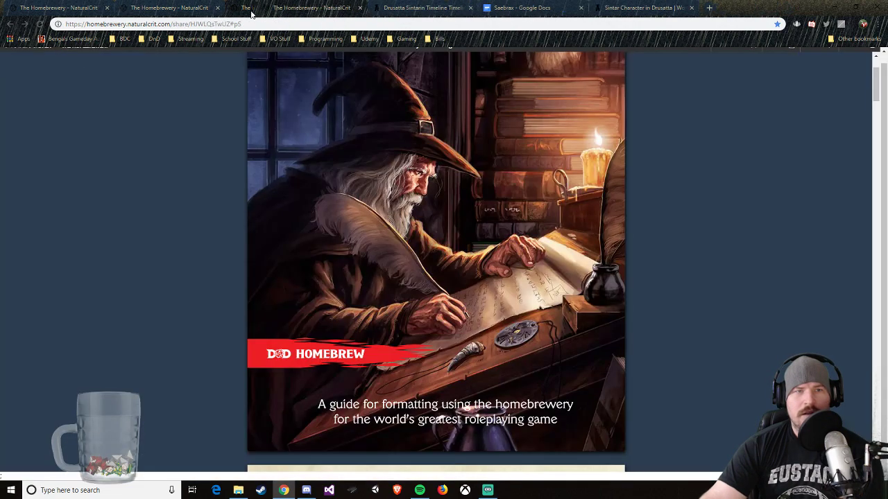
Step: Review the Saebrax Continent Guide's cover preview, from the logo and title down to the red banners and author credit
click(185, 13)
scroll(641, 198, up, 5)
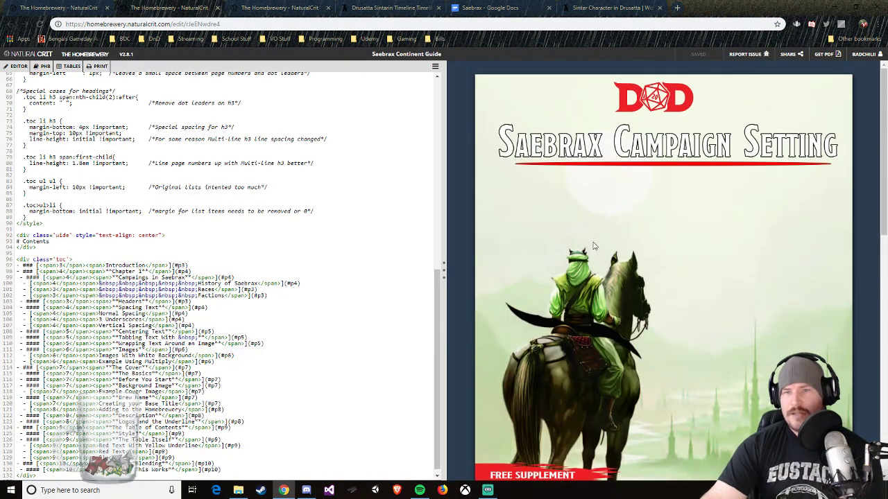
scroll(641, 199, down, 2)
scroll(724, 181, up, 3)
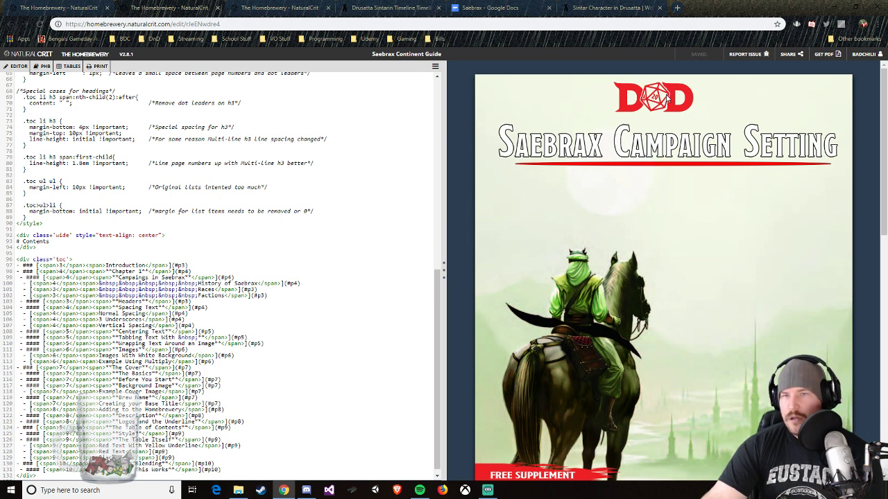
scroll(639, 98, down, 2)
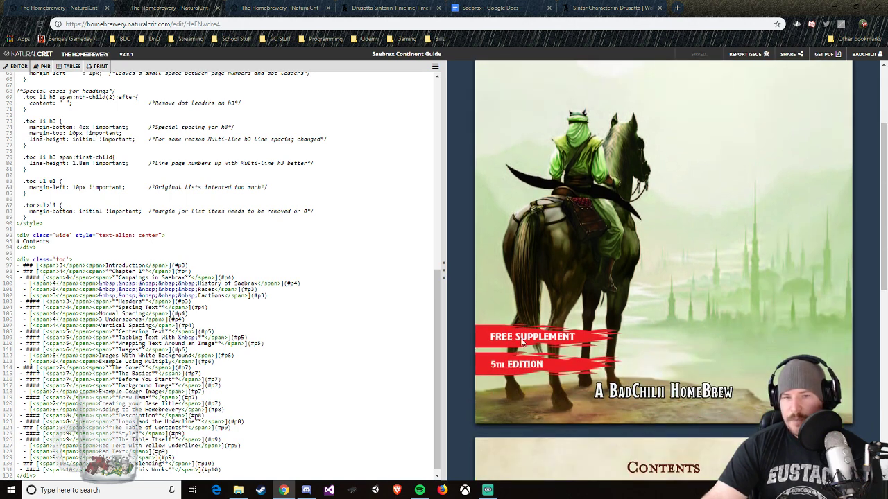
scroll(521, 341, up, 2)
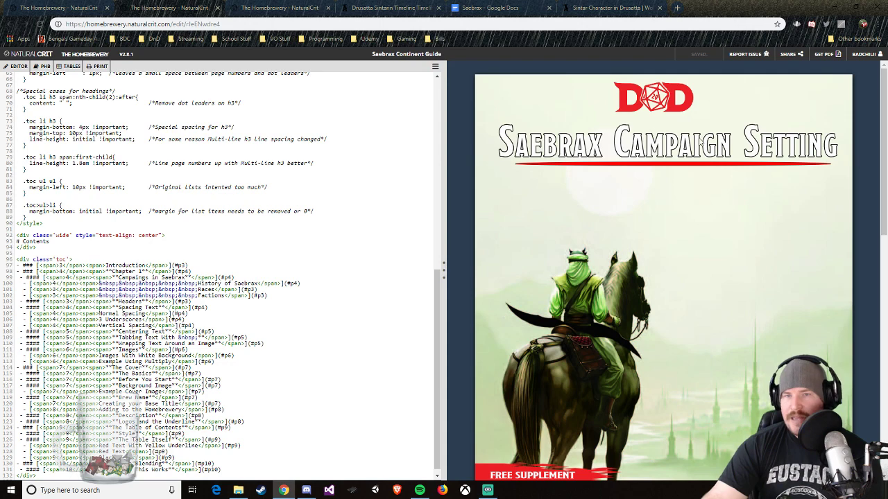
scroll(657, 177, down, 2)
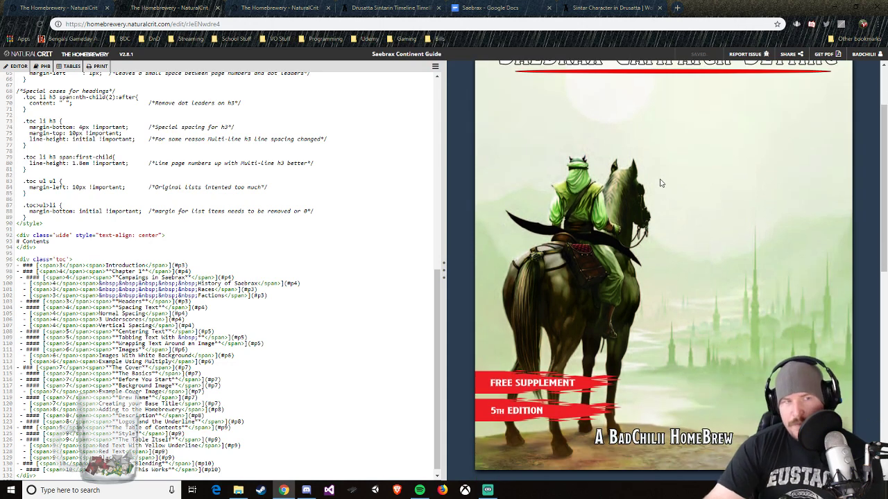
Step: Look through the Homebrewery formatting guide from its contents page to the text spacing section
click(279, 8)
scroll(388, 172, down, 8)
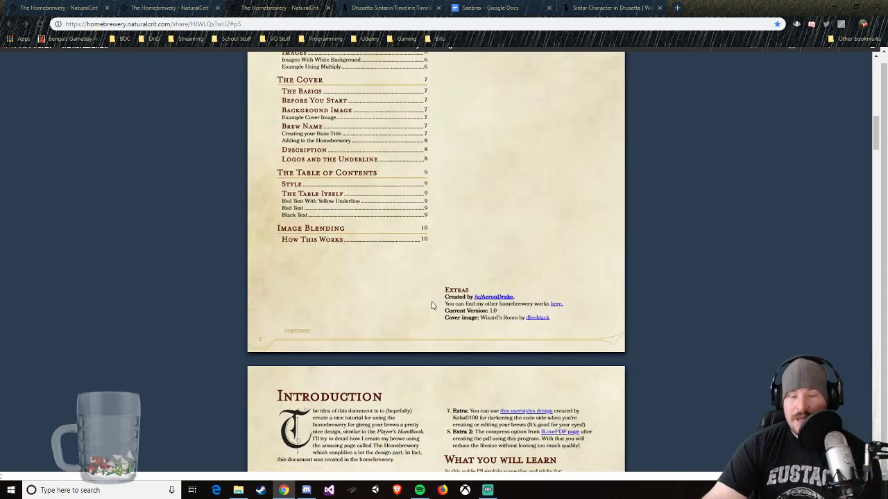
scroll(431, 306, down, 10)
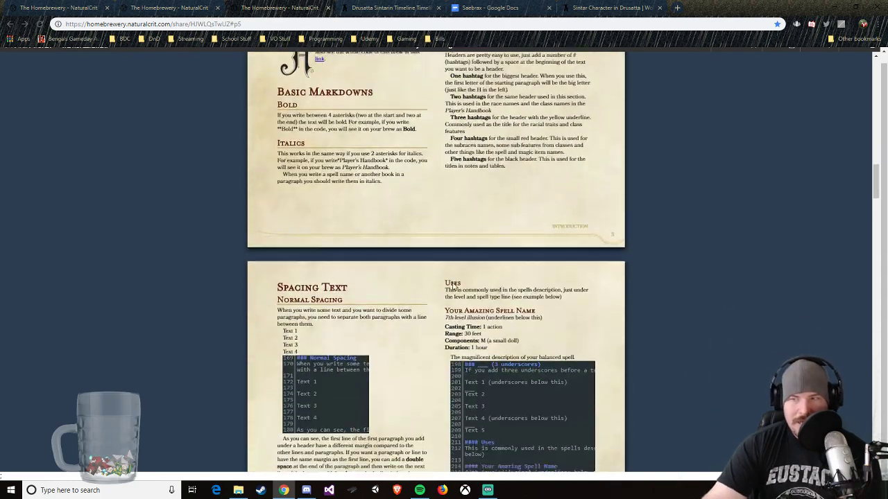
scroll(452, 285, down, 5)
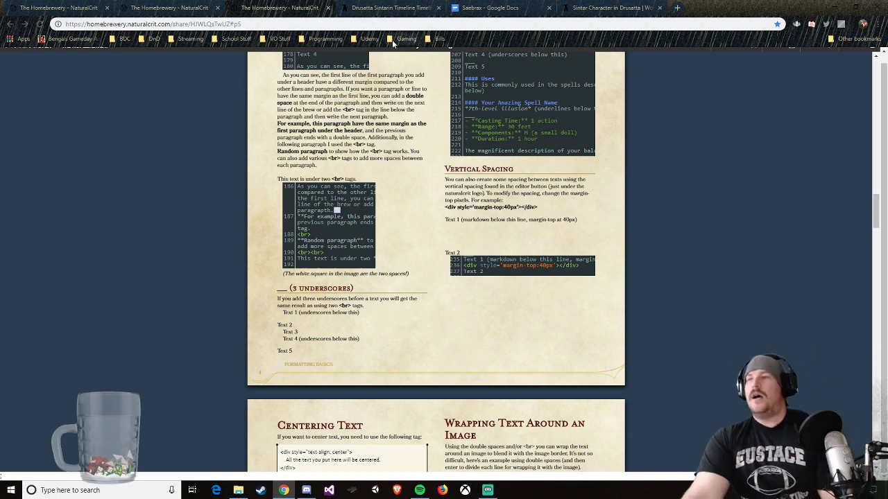
Step: Compare the Sintarin Timeline with the Saebrax outline to identify the events that belong under Age of Strife
click(362, 13)
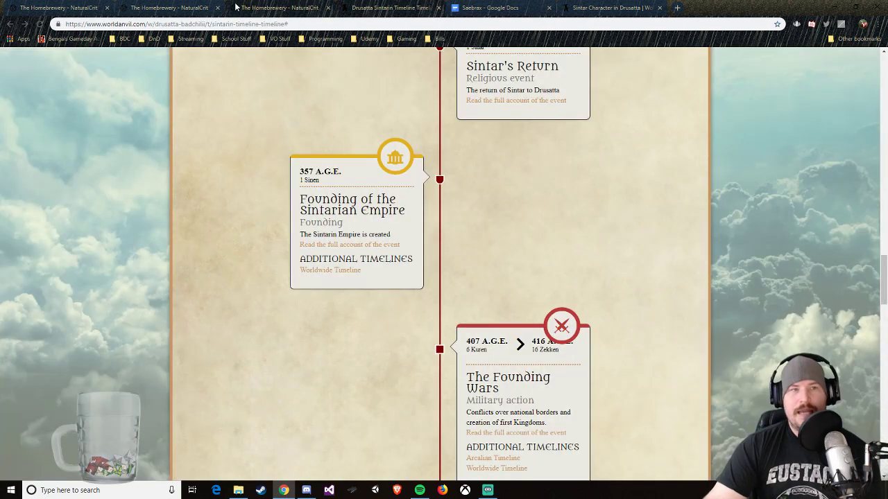
scroll(466, 174, up, 1)
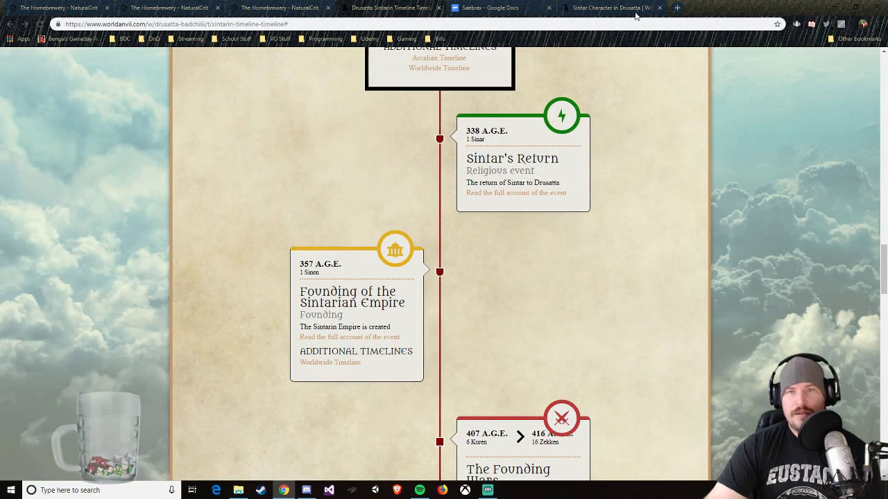
click(488, 7)
scroll(502, 291, down, 1)
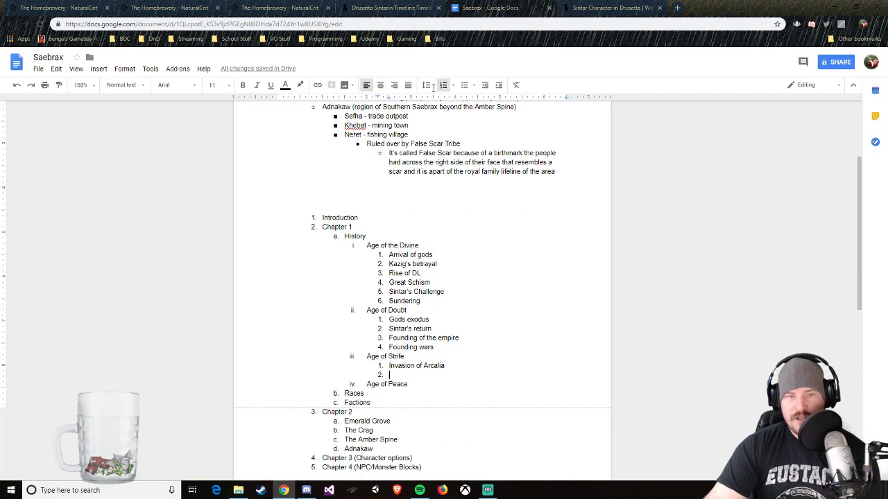
click(392, 8)
scroll(463, 283, up, 1)
scroll(464, 283, down, 5)
scroll(463, 283, down, 8)
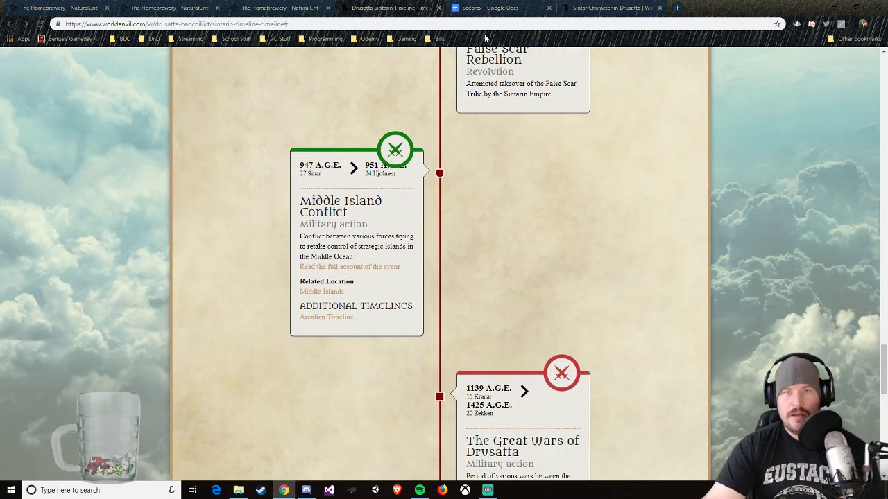
Step: Add "False scar rebellion", "Middle island conflict" and "Great War of Drusatta" under Age of Strife in the Saebrax outline
click(489, 8)
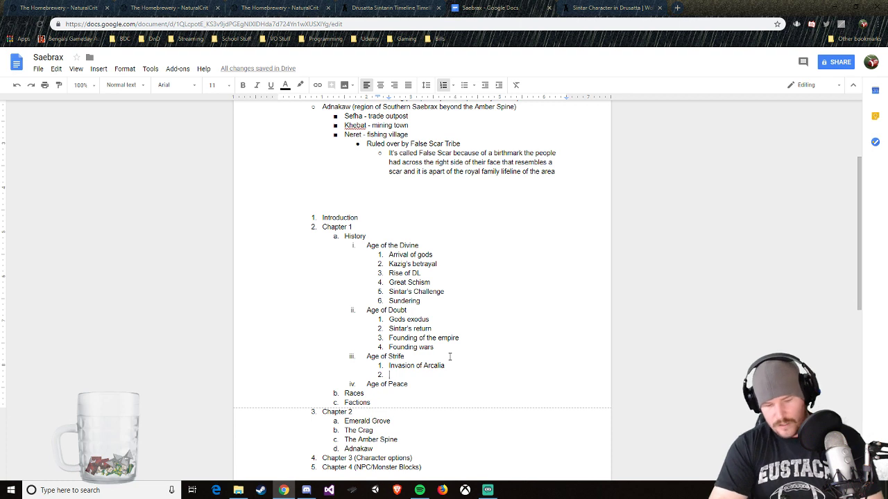
text(False scar rebel)
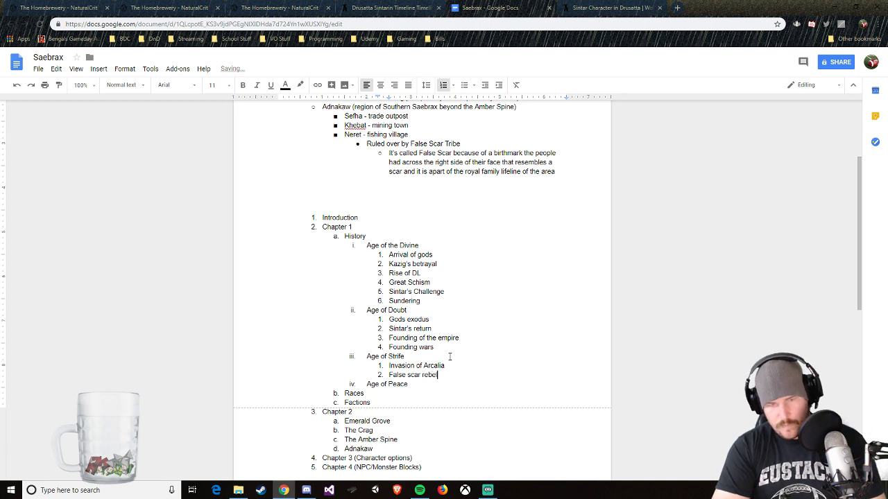
text(lion)
key(Return)
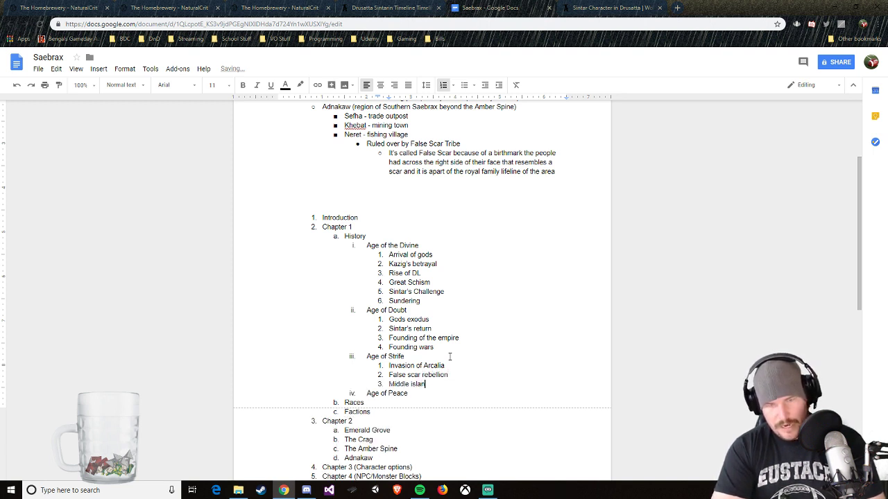
text(Middle island conflict)
key(Return)
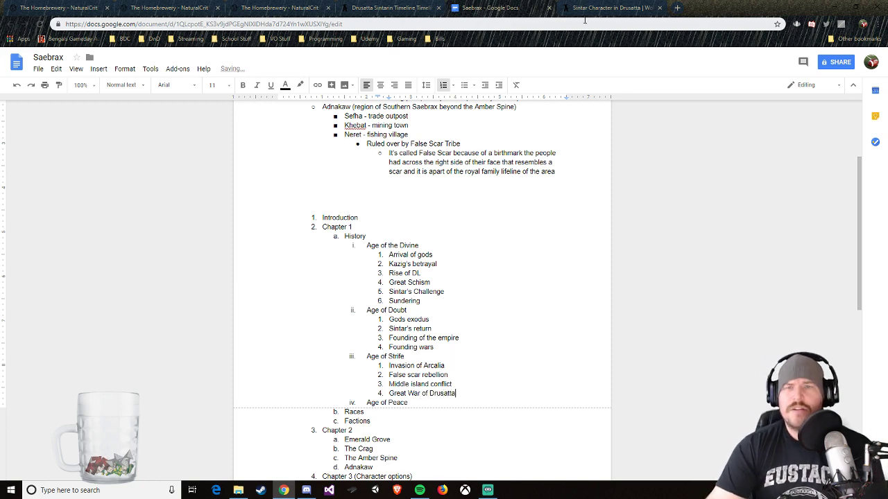
Step: Check the last Age of Strife events on the Sintarin Timeline against the Saebrax outline
click(603, 8)
click(363, 8)
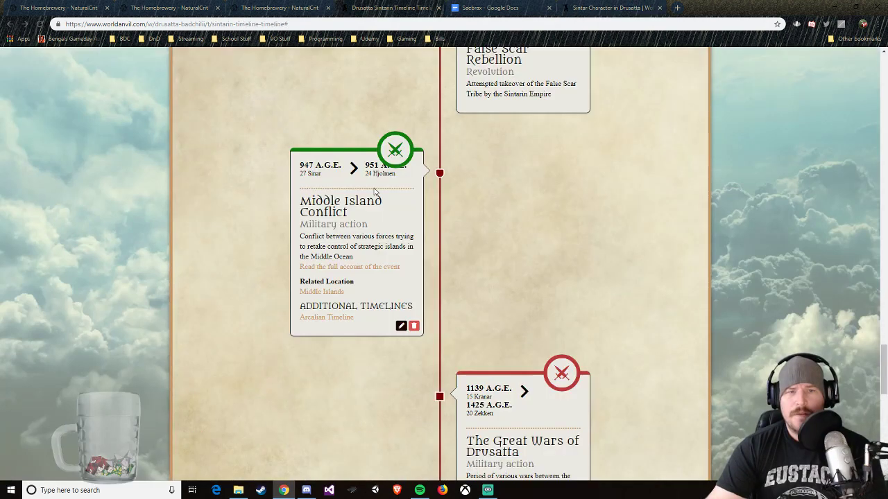
scroll(400, 208, down, 9)
scroll(401, 209, up, 4)
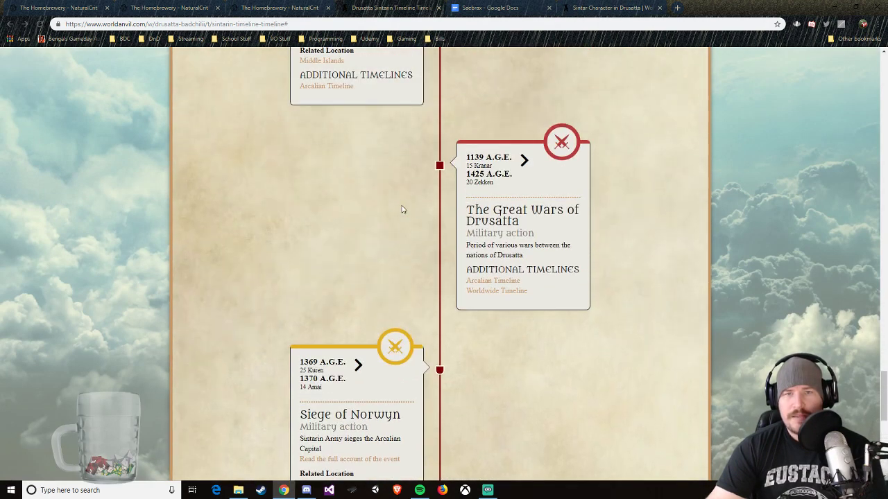
scroll(401, 209, down, 1)
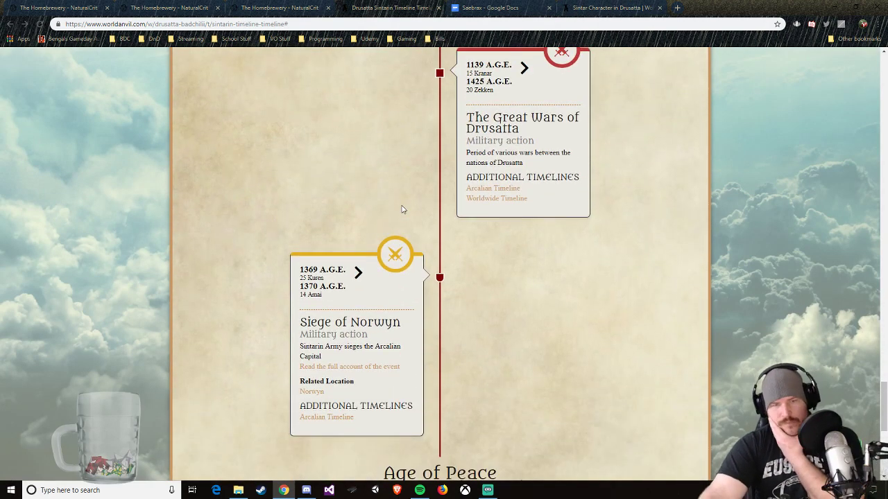
mouse_move(398, 316)
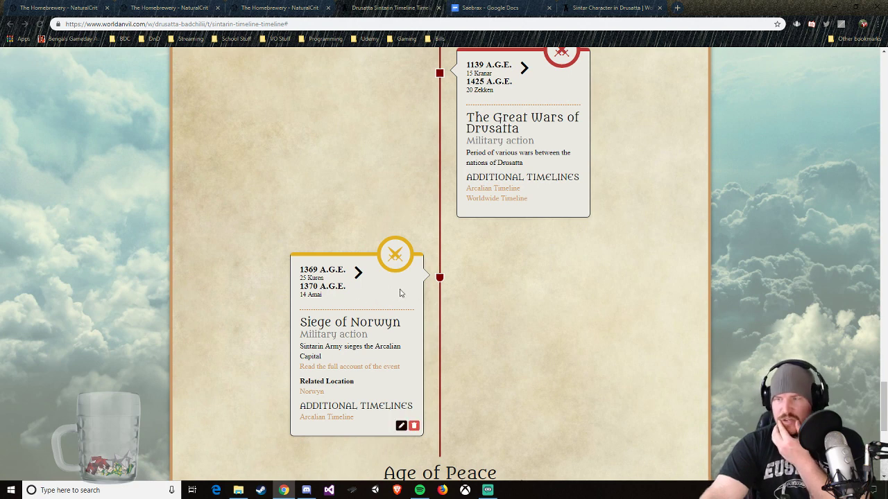
mouse_move(504, 137)
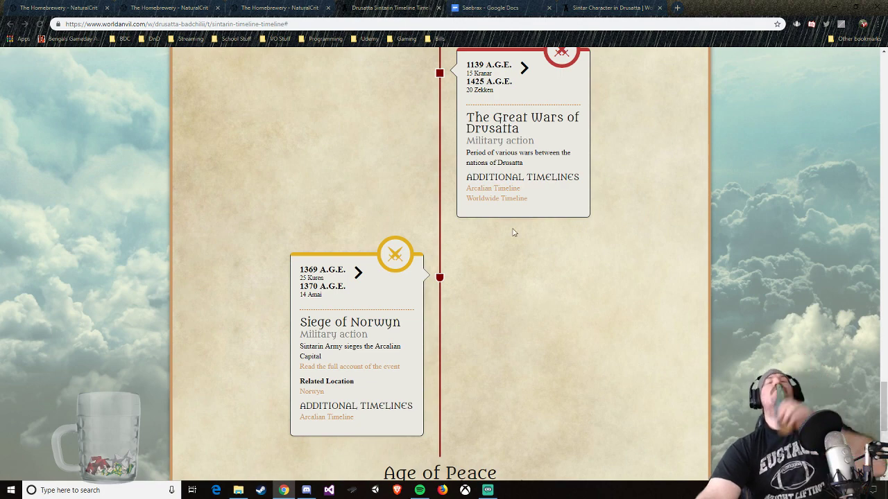
click(578, 6)
click(514, 9)
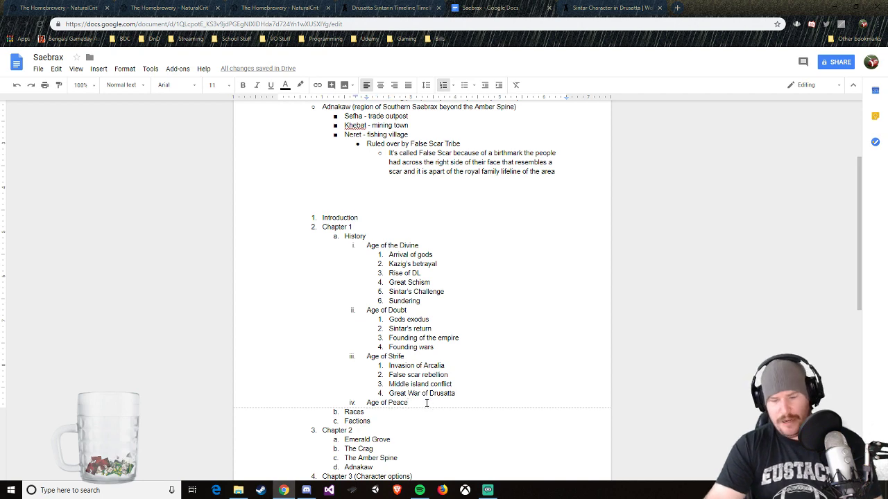
Step: Examine the Sintarin Timeline's Age of Peace section and return towards the beginning of the timeline
key(ctrl+shift+Tab)
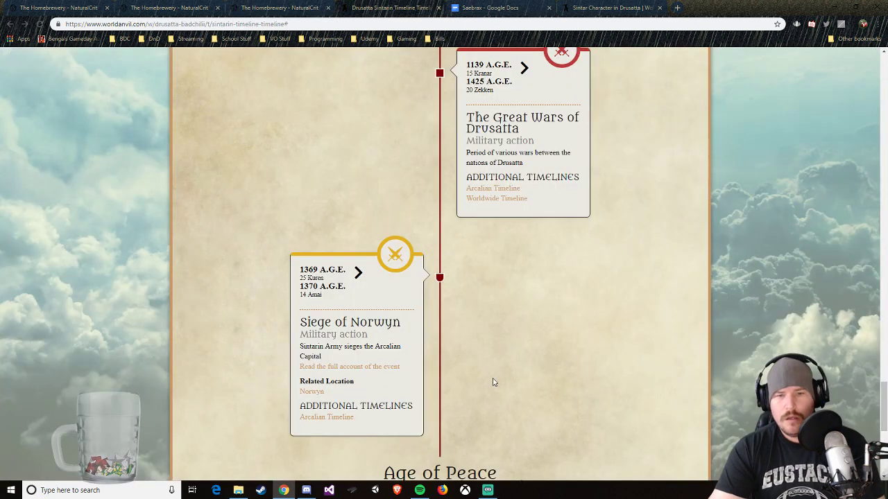
scroll(485, 382, down, 5)
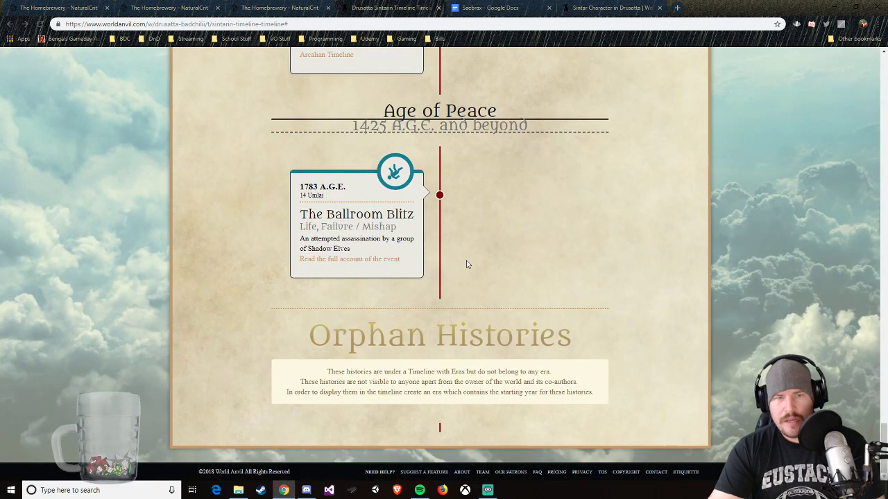
scroll(464, 246, up, 20)
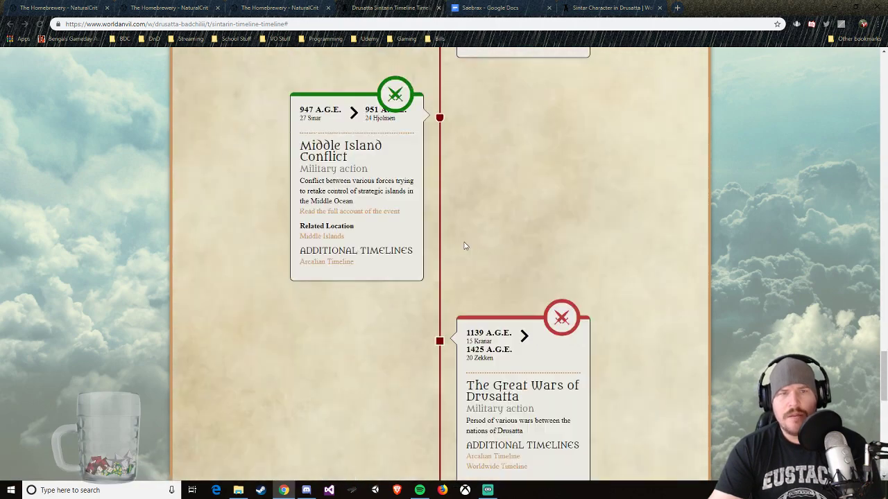
scroll(454, 235, up, 15)
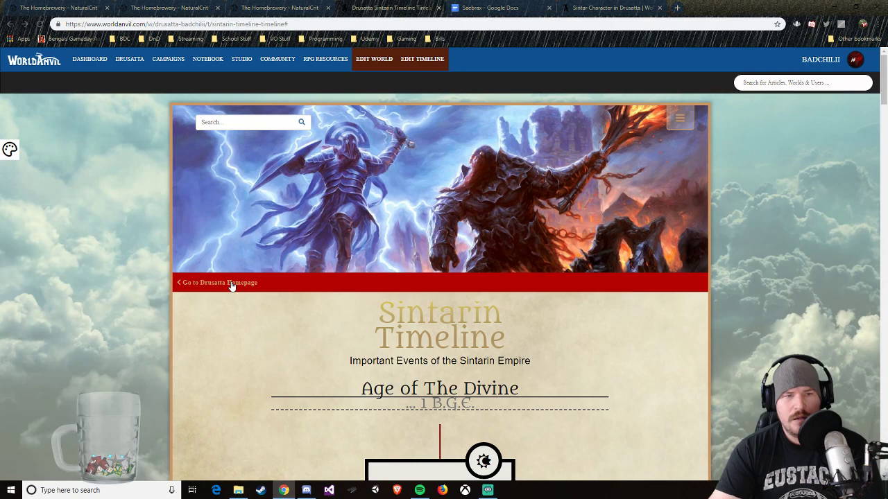
Step: Open Drusatta's Worldwide Timeline through the world homepage and examine its Age of the Divine and Age of Doubt events
click(232, 284)
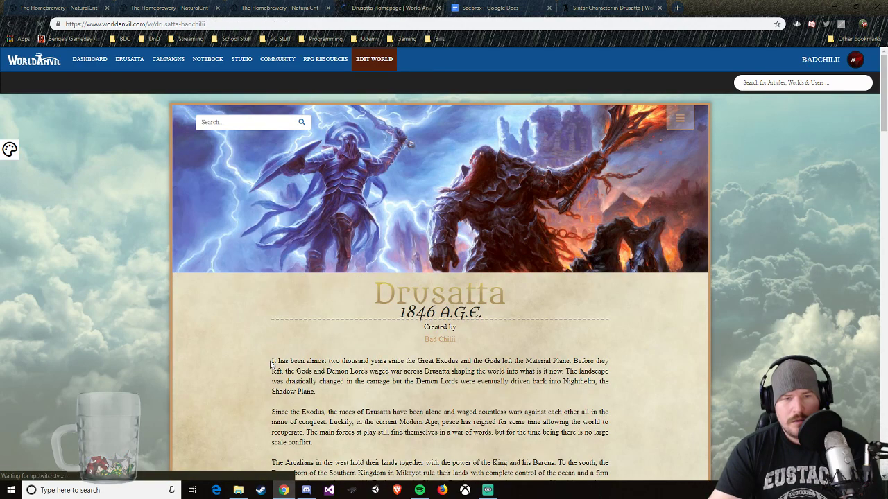
scroll(271, 364, down, 8)
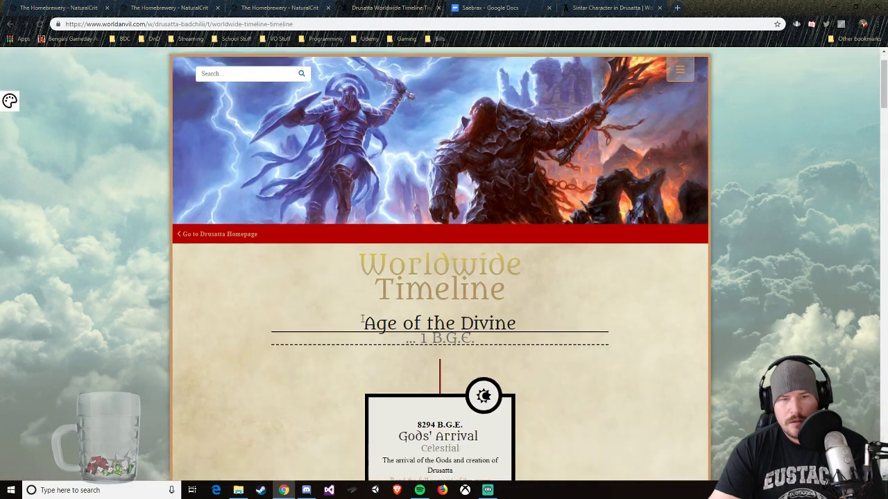
scroll(361, 321, down, 10)
scroll(361, 321, down, 15)
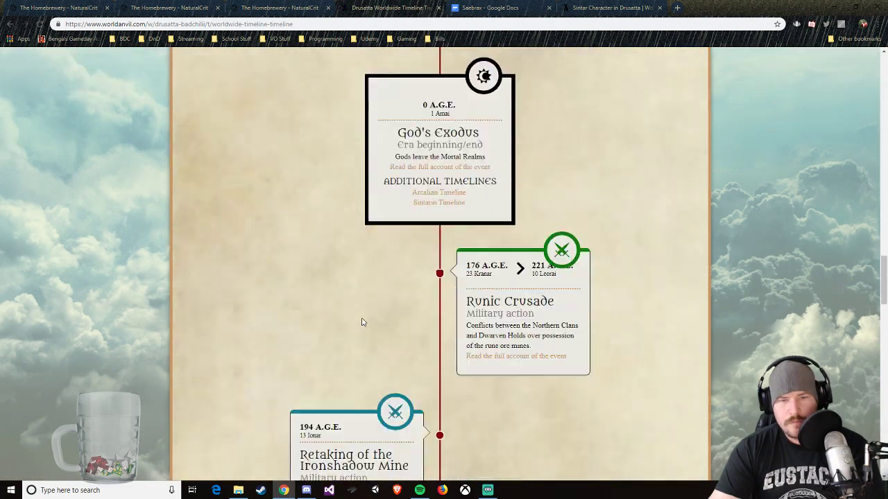
scroll(361, 321, down, 15)
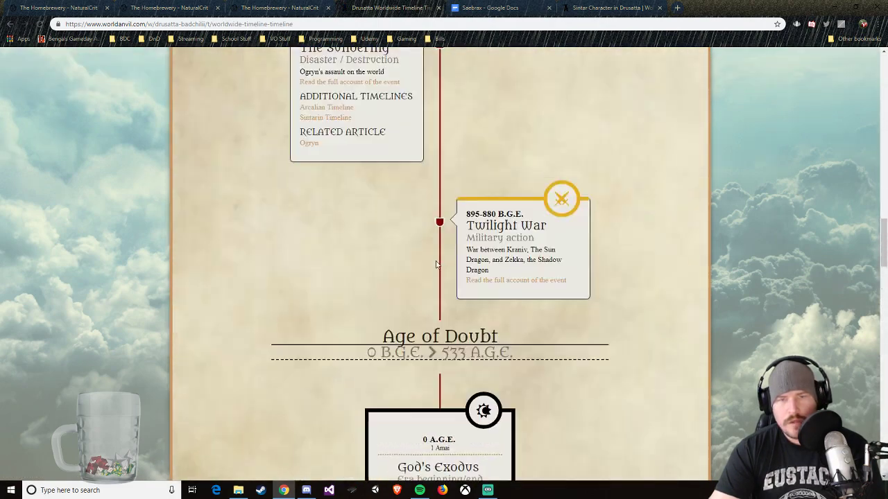
scroll(504, 397, down, 2)
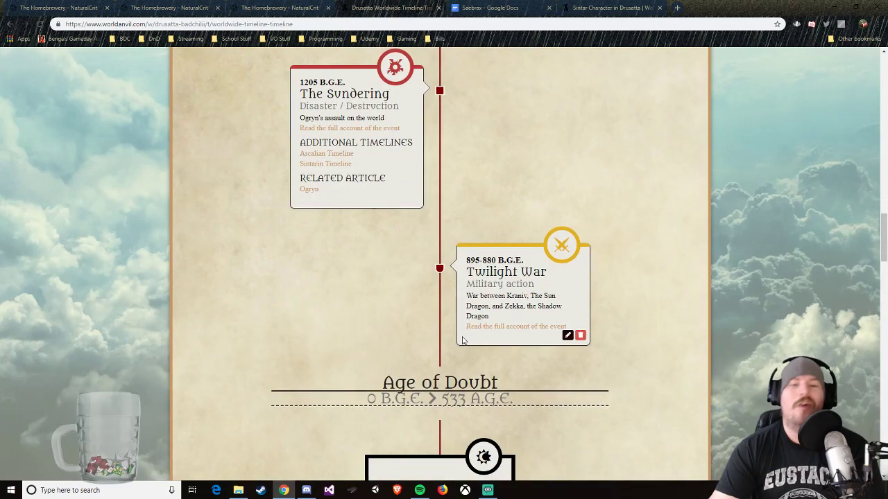
scroll(457, 283, down, 14)
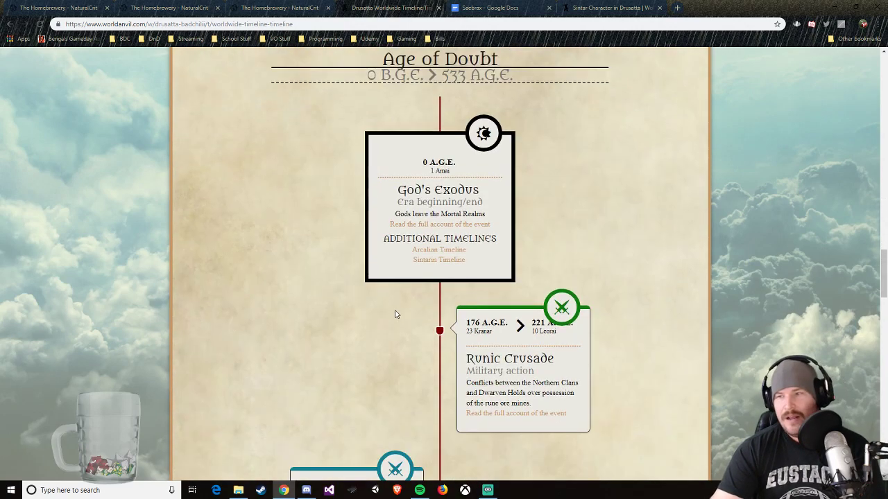
Step: Open the Drusattan Peace Accords entry from the Worldwide Timeline's Age of Peace for editing
scroll(362, 306, down, 15)
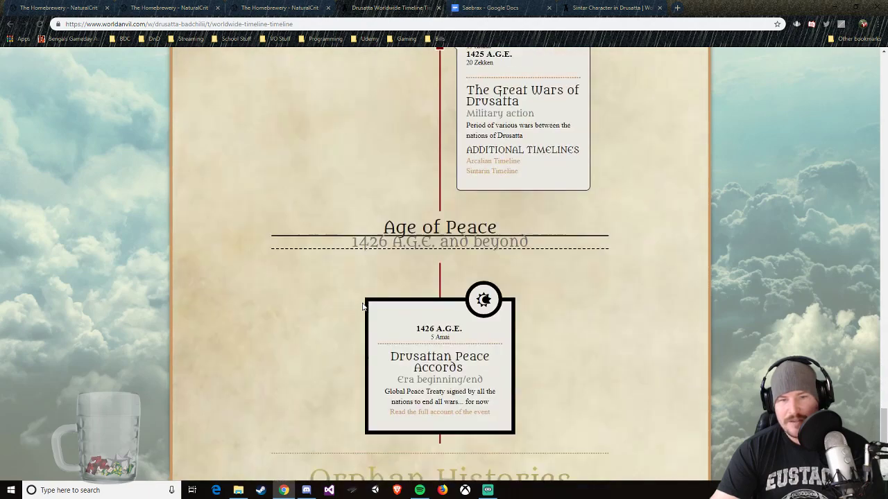
mouse_move(444, 292)
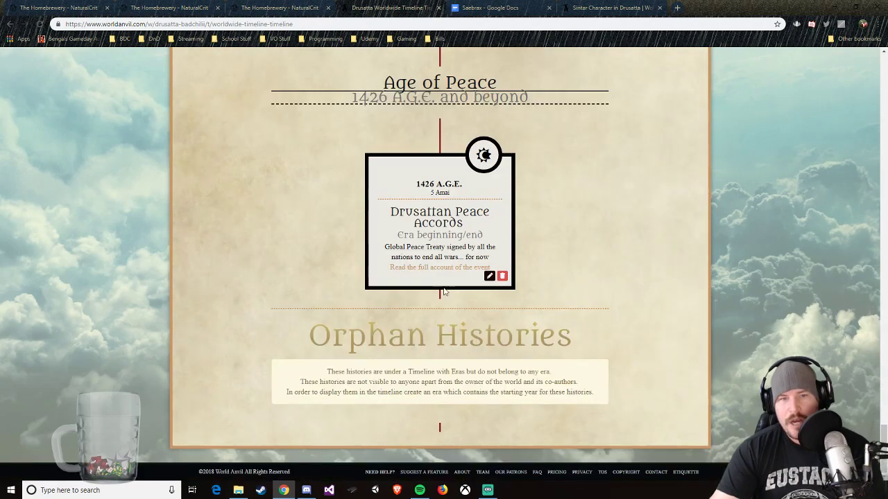
click(490, 276)
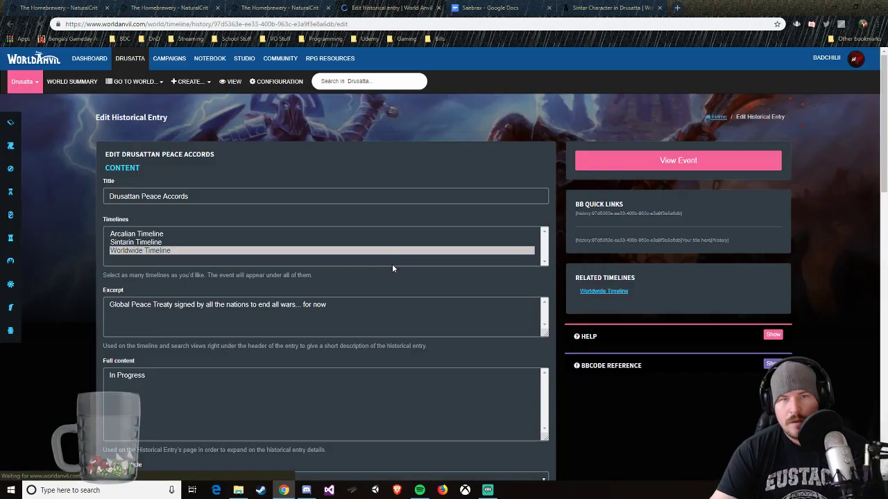
Step: Add the Drusattan Peace Accords to the Sintarin and Arcalian timelines and save the historical entry
scroll(208, 186, down, 1)
click(208, 185)
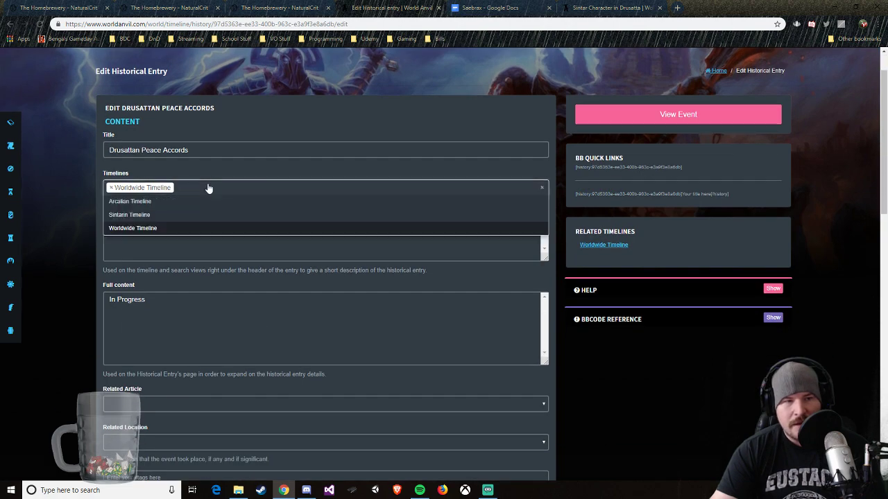
click(128, 215)
click(201, 189)
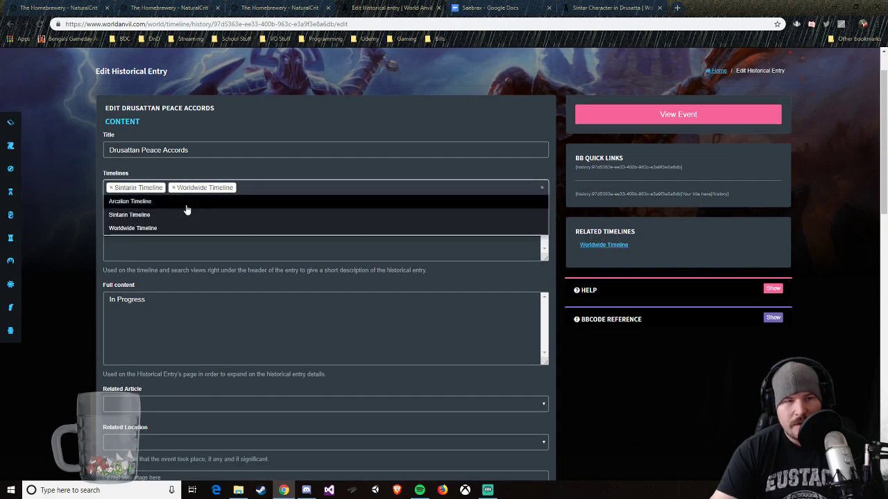
click(184, 201)
scroll(626, 138, up, 1)
scroll(616, 200, down, 15)
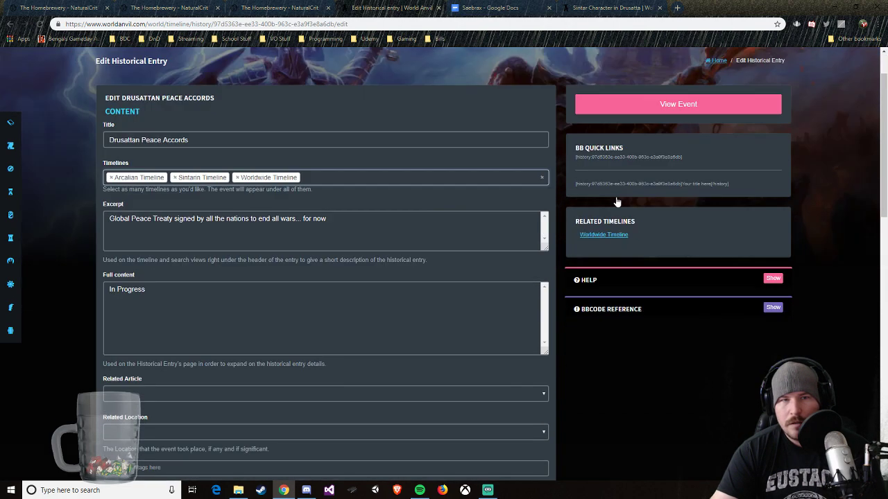
click(147, 250)
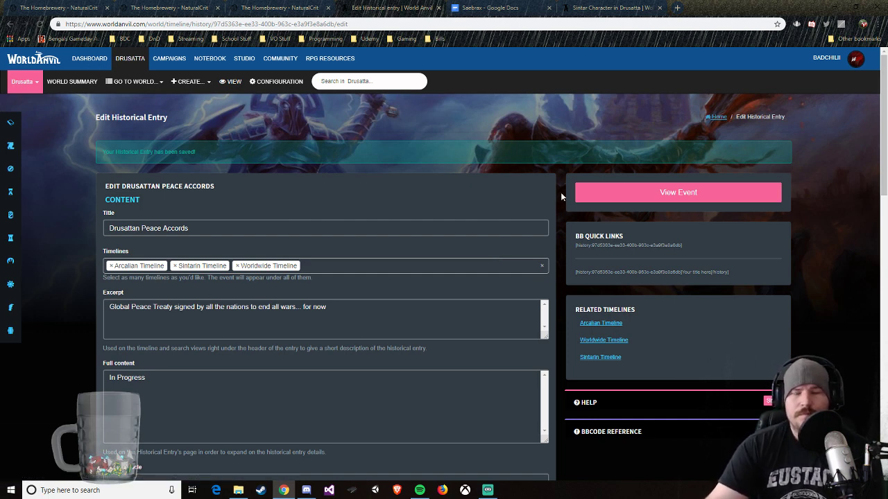
Step: View the Drusattan Peace Accords event page and open its related Sintarin Timeline
click(298, 8)
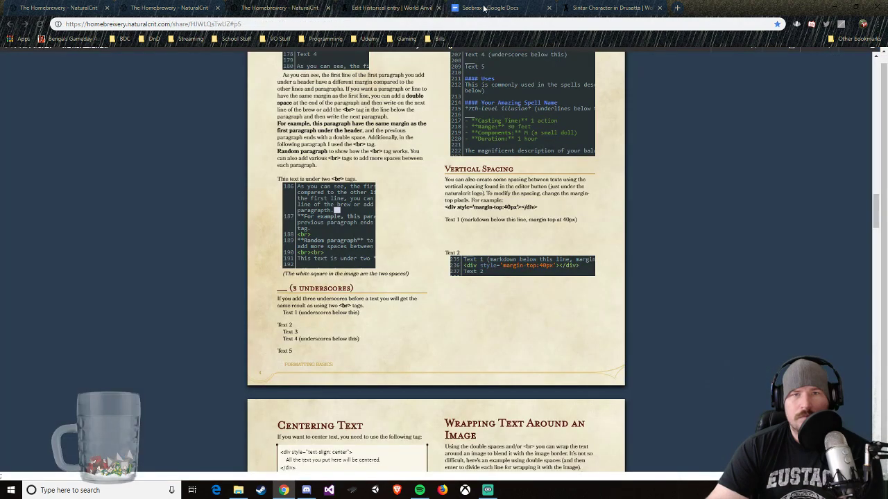
click(423, 8)
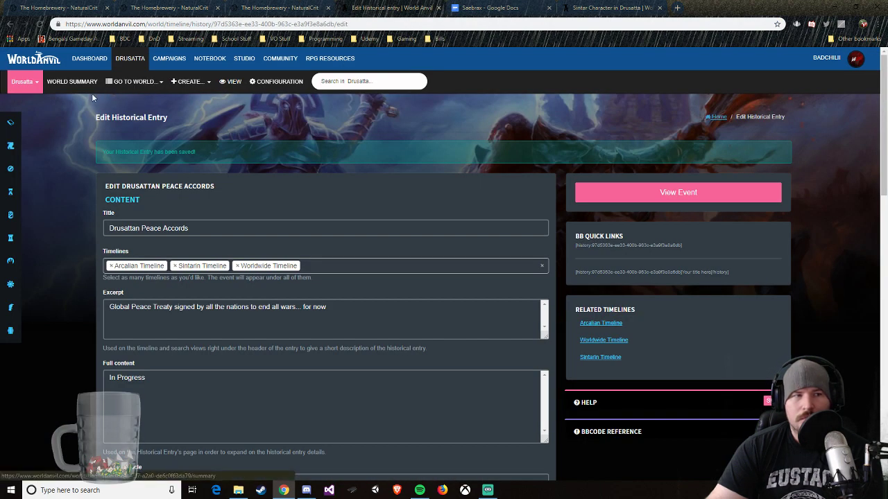
click(669, 187)
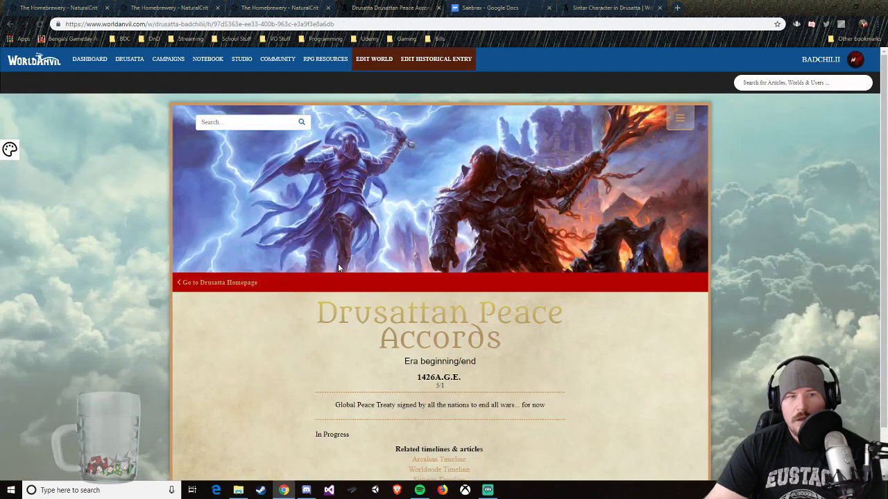
scroll(312, 294, down, 1)
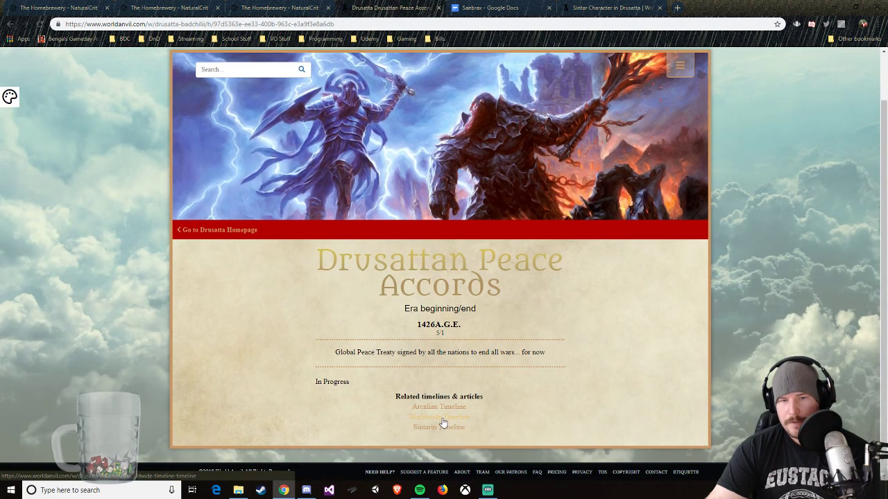
click(444, 426)
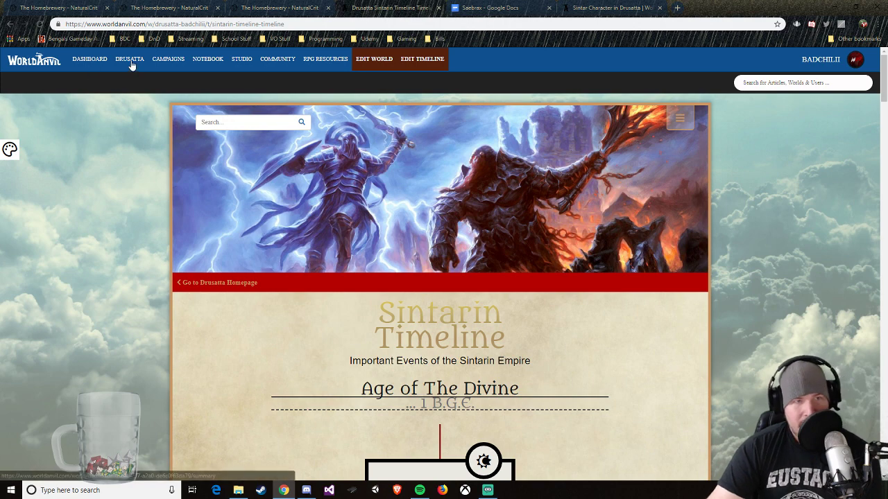
Step: Go to the Drusatta homepage and close the separate Sintar character page
click(213, 283)
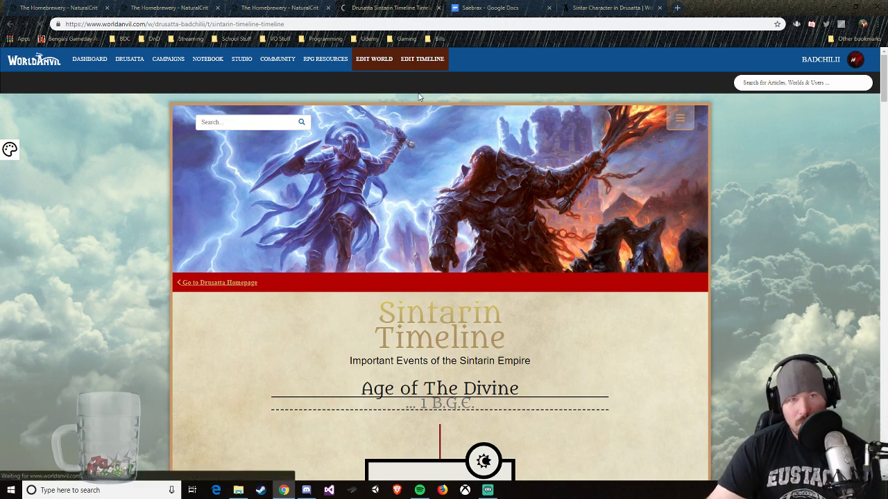
click(616, 7)
click(658, 8)
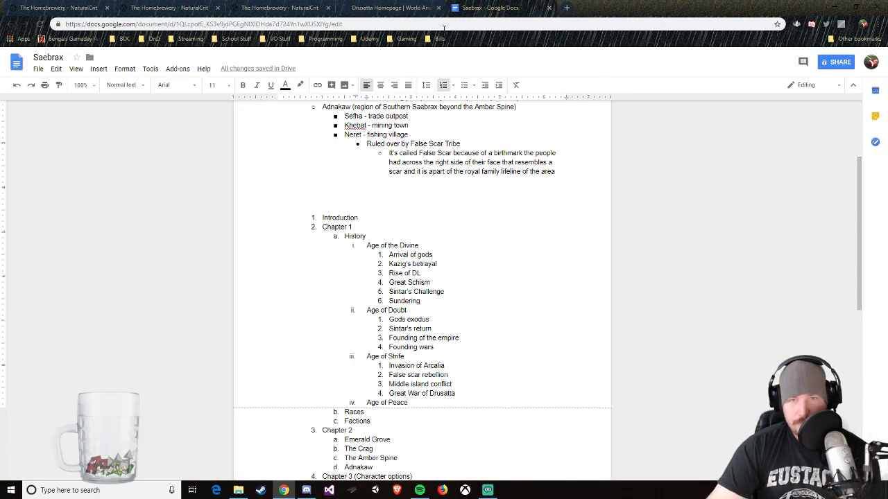
click(398, 7)
Step: Examine the Drusatta homepage's timelines and table of contents, from ethnicities and factions through locations, nations and races to pantheons and traditions
scroll(588, 265, down, 5)
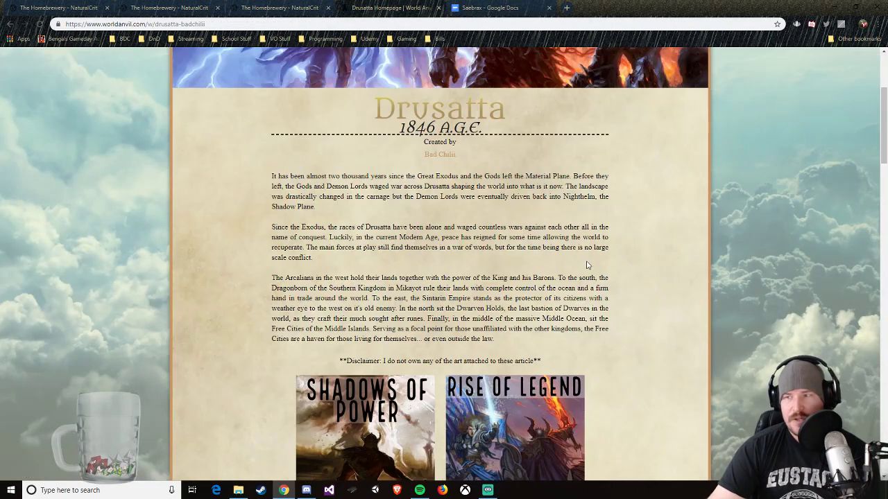
scroll(558, 267, down, 7)
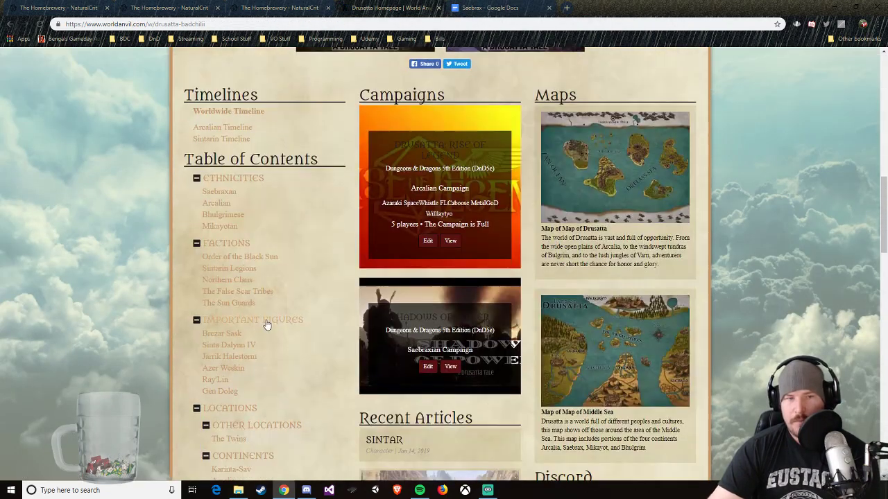
scroll(265, 314, up, 2)
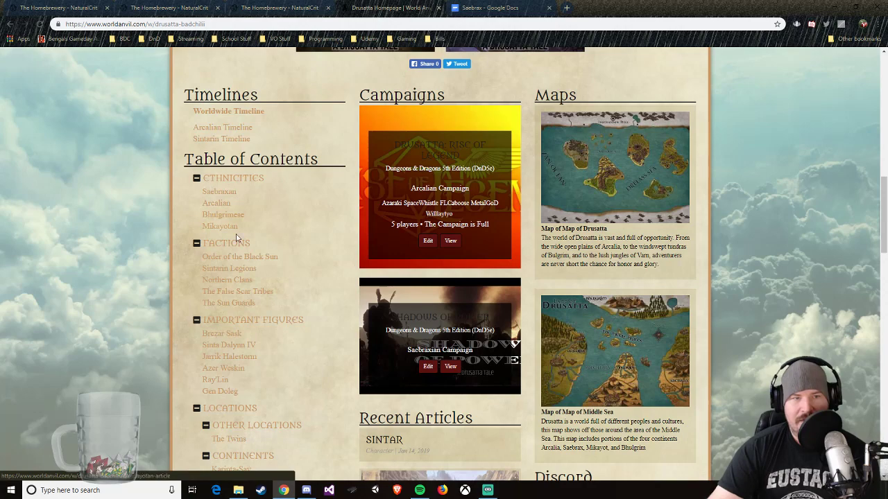
scroll(239, 278, down, 2)
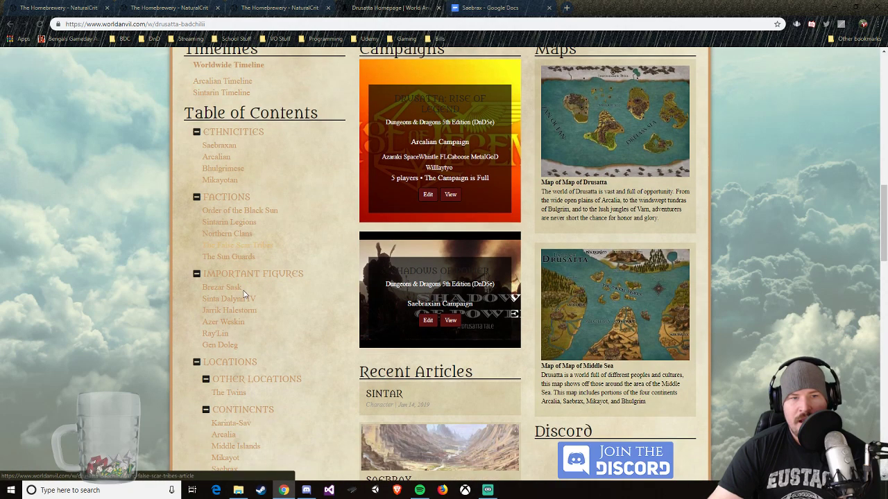
scroll(234, 298, down, 3)
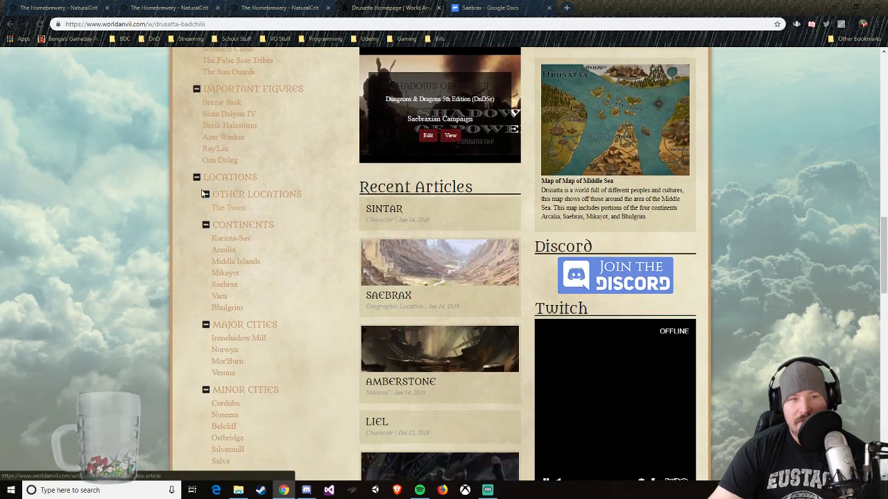
scroll(225, 204, down, 2)
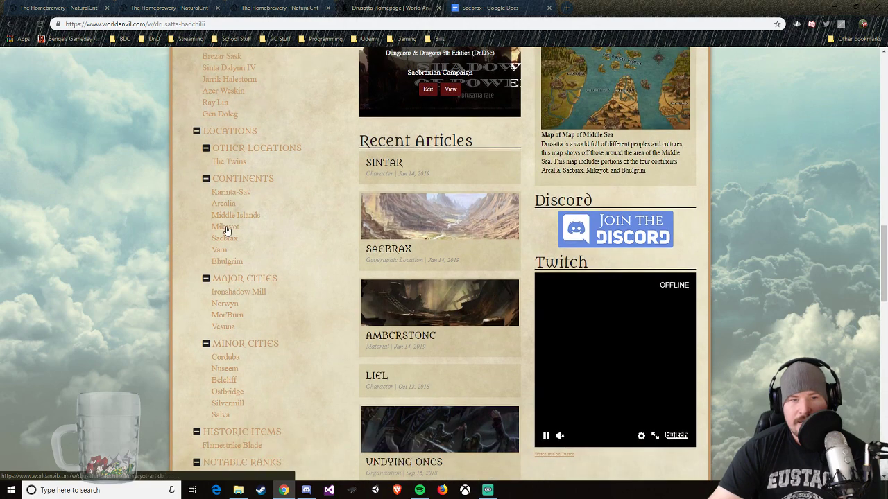
scroll(237, 262, down, 1)
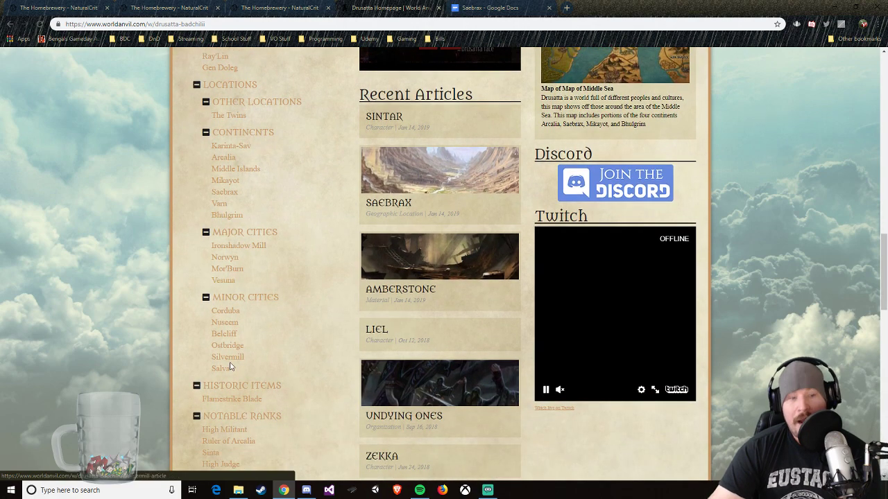
scroll(215, 316, down, 2)
scroll(222, 208, up, 2)
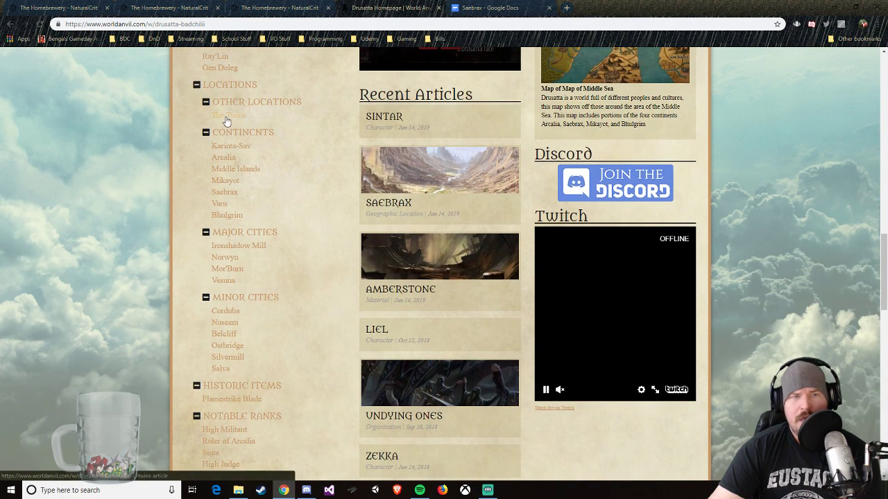
scroll(229, 145, down, 2)
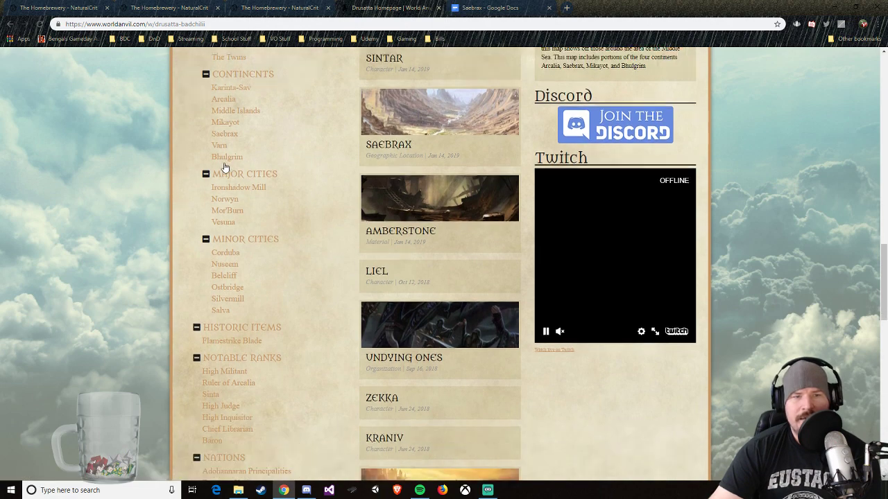
scroll(246, 262, down, 2)
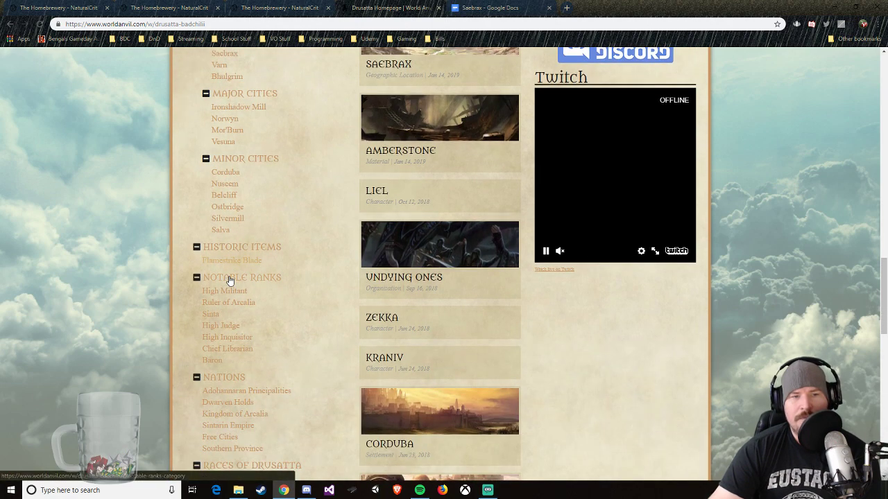
scroll(220, 309, down, 1)
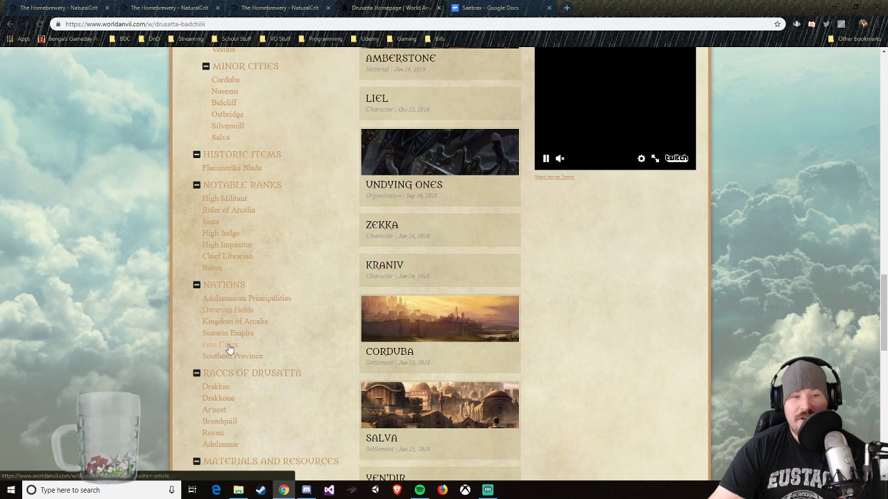
scroll(229, 348, down, 1)
scroll(229, 368, down, 1)
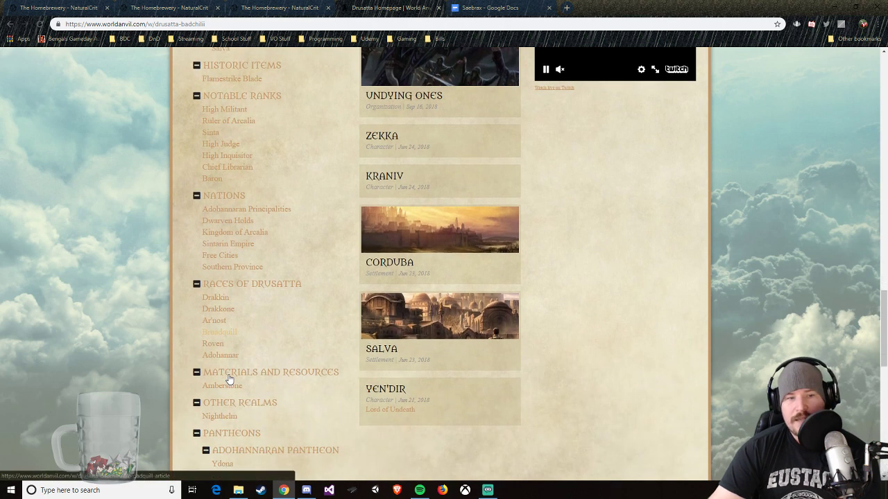
scroll(229, 373, down, 3)
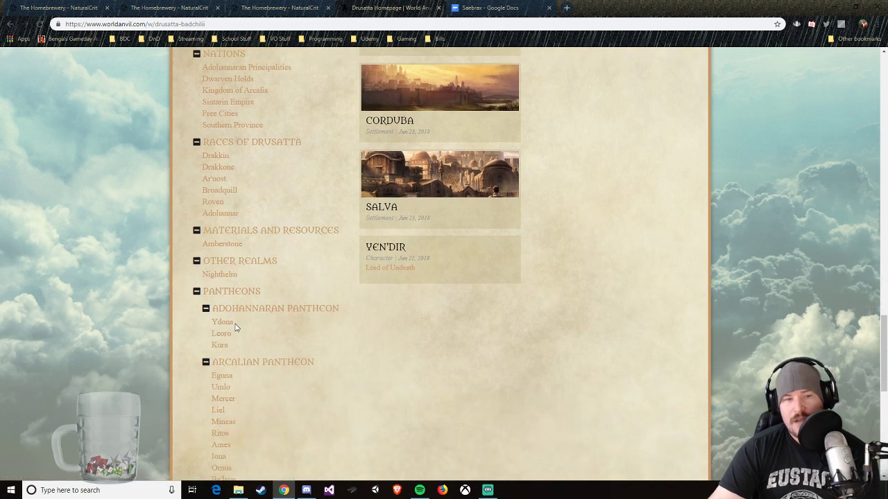
scroll(220, 278, down, 4)
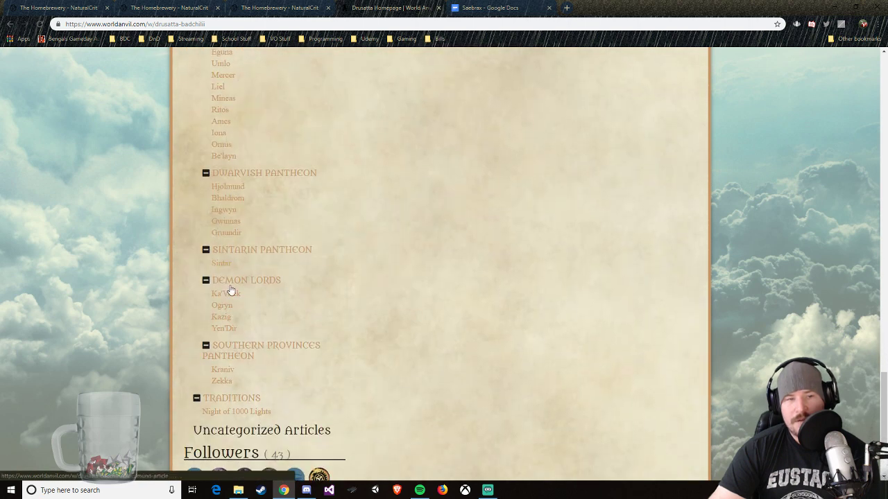
scroll(259, 318, down, 1)
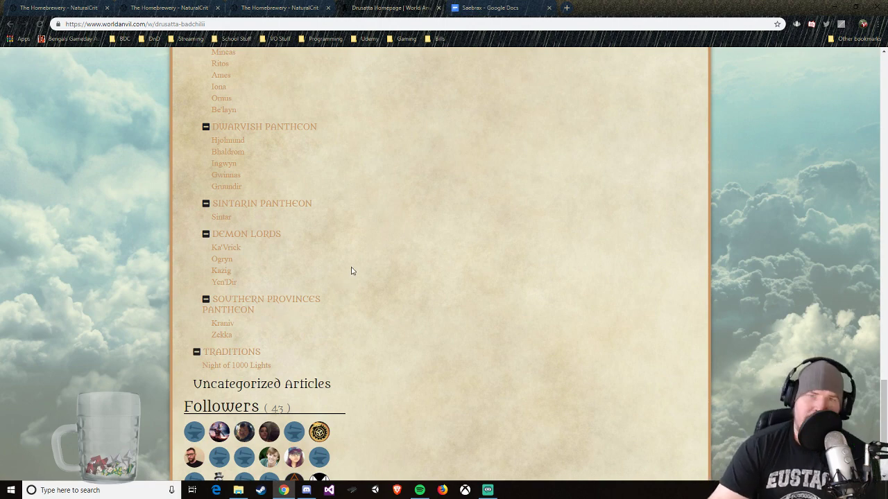
scroll(346, 271, up, 7)
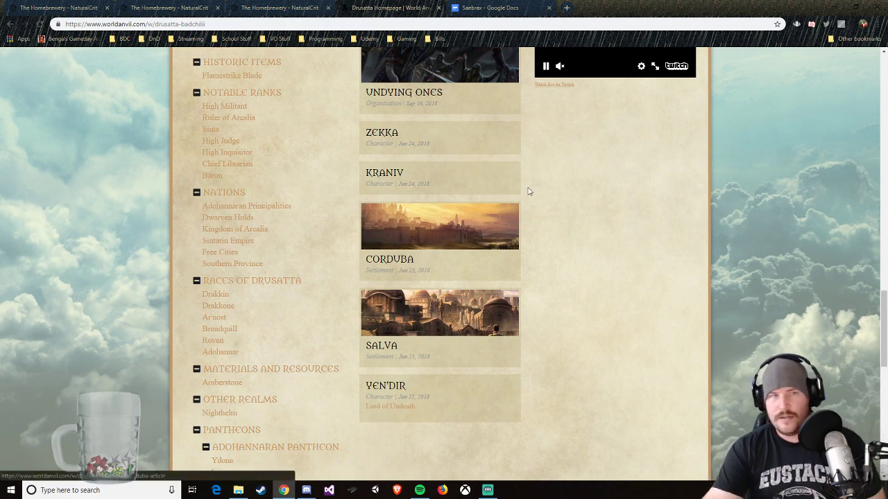
Step: Open the account's own brews list from The Homebrewery in a new tab and look over the published and unpublished brews
click(280, 8)
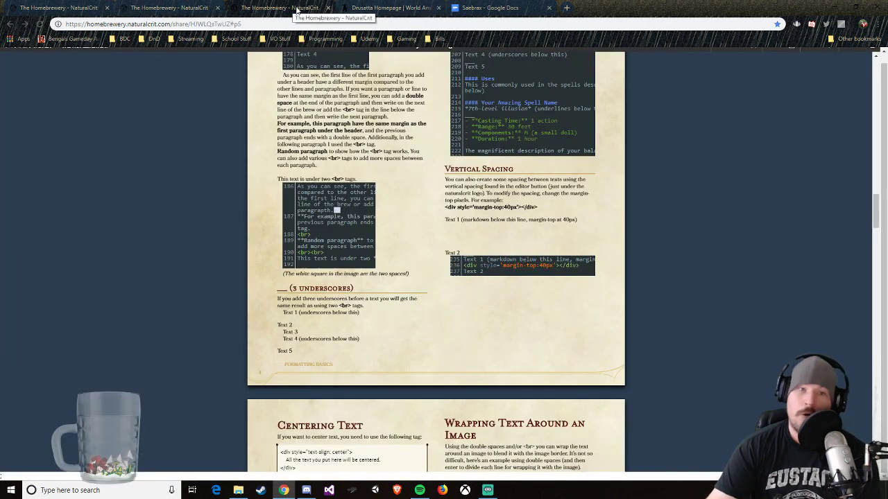
click(174, 7)
click(72, 8)
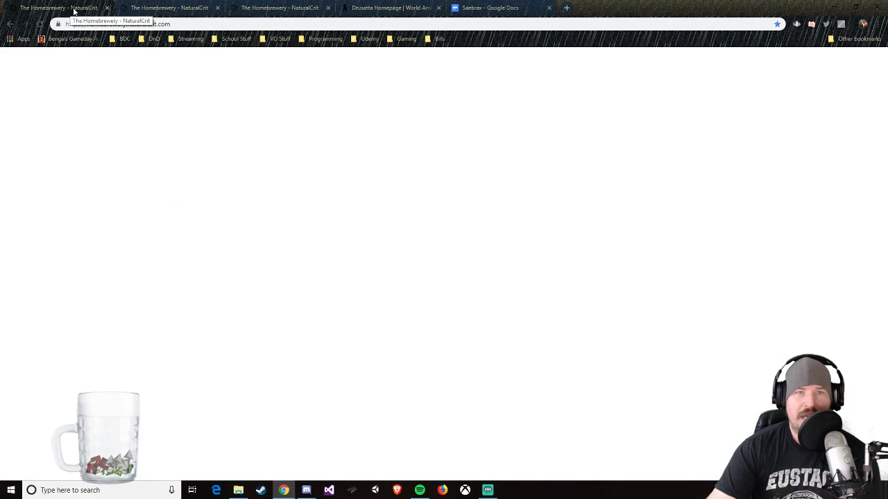
click(270, 12)
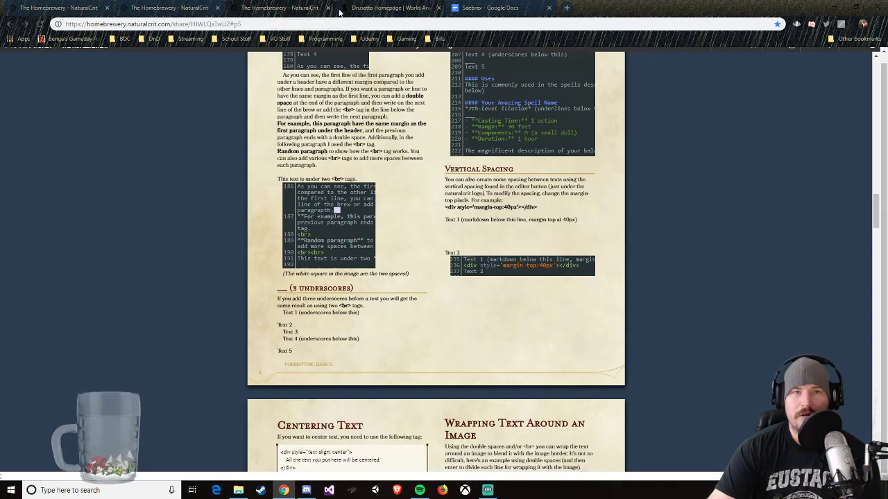
click(39, 7)
right_click(858, 54)
click(839, 61)
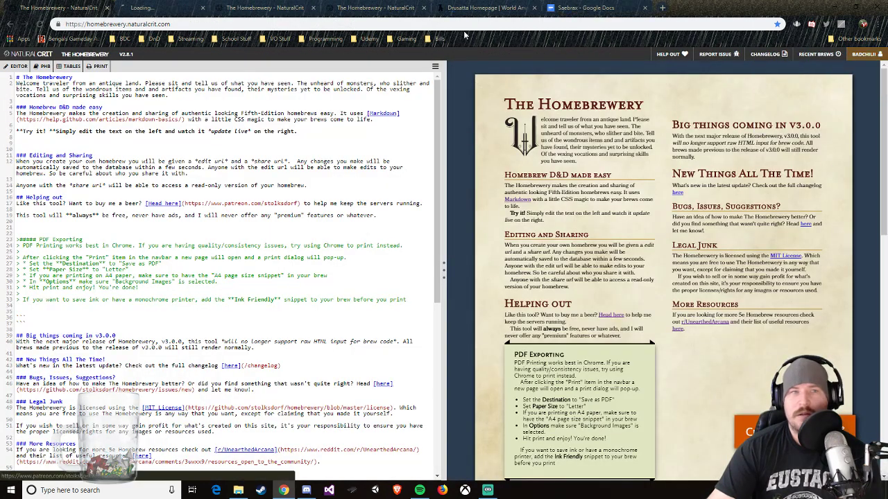
click(175, 8)
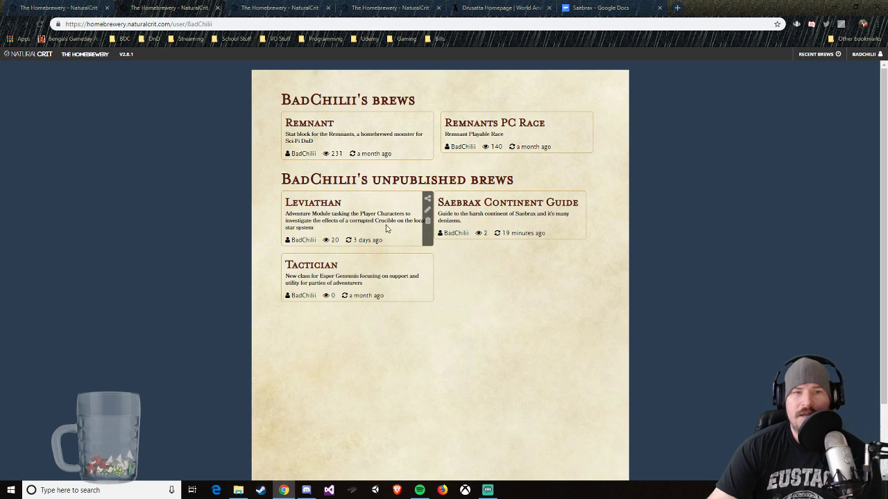
mouse_move(498, 214)
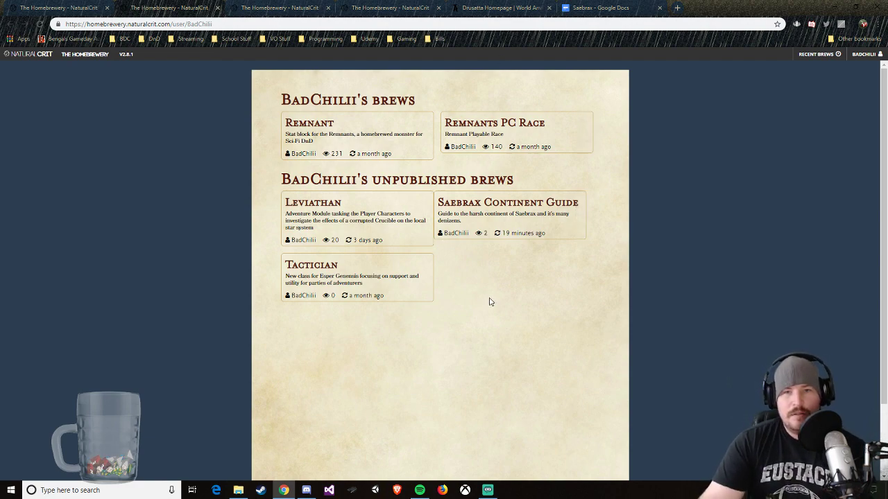
Step: Check the Saebrax Continent Guide brew in its editor and switch back to the Drusatta homepage in World Anvil
click(355, 10)
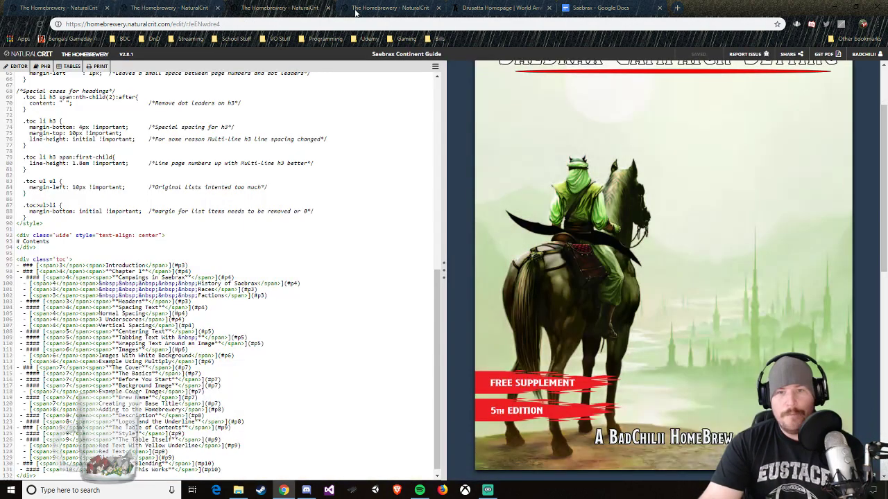
click(355, 9)
click(500, 9)
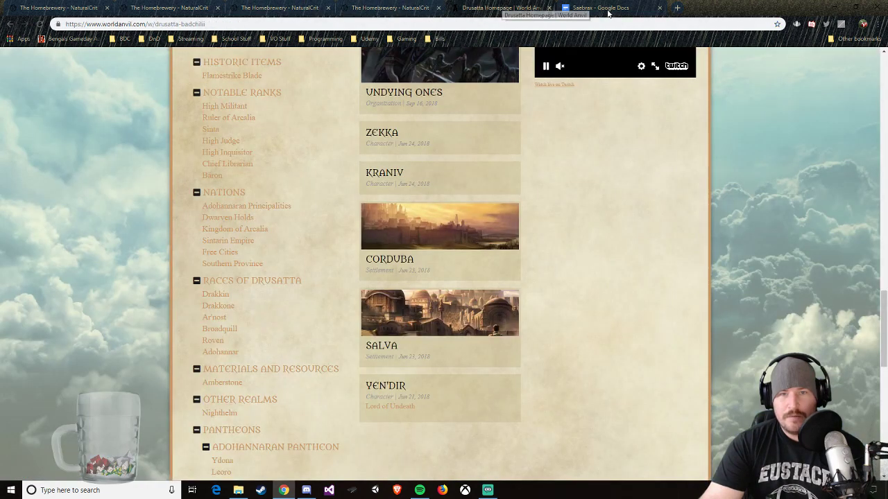
Step: Review the Saebrax outline in Google Docs, and the Drusatta homepage's table of contents, recent articles and introduction in World Anvil
click(608, 9)
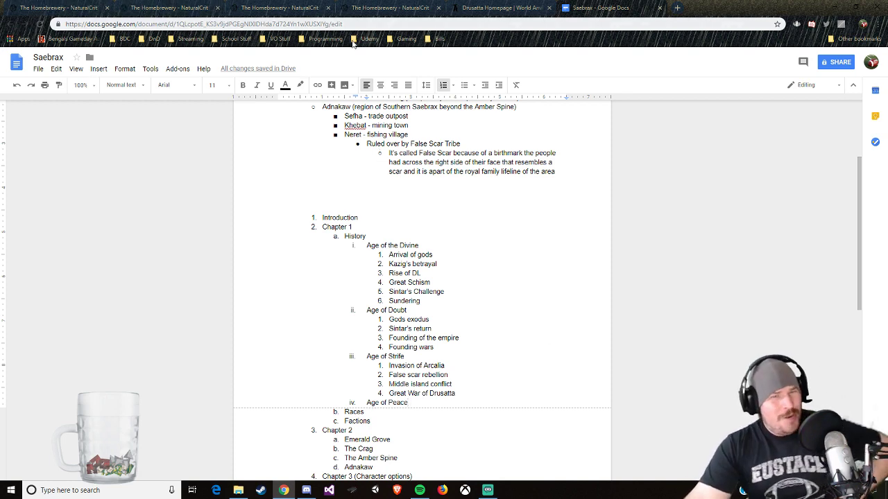
click(499, 8)
scroll(439, 132, up, 15)
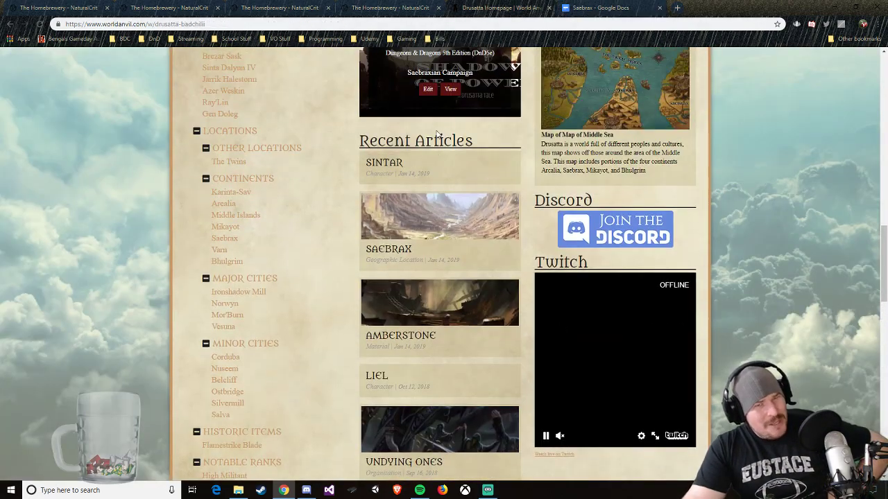
scroll(437, 131, down, 7)
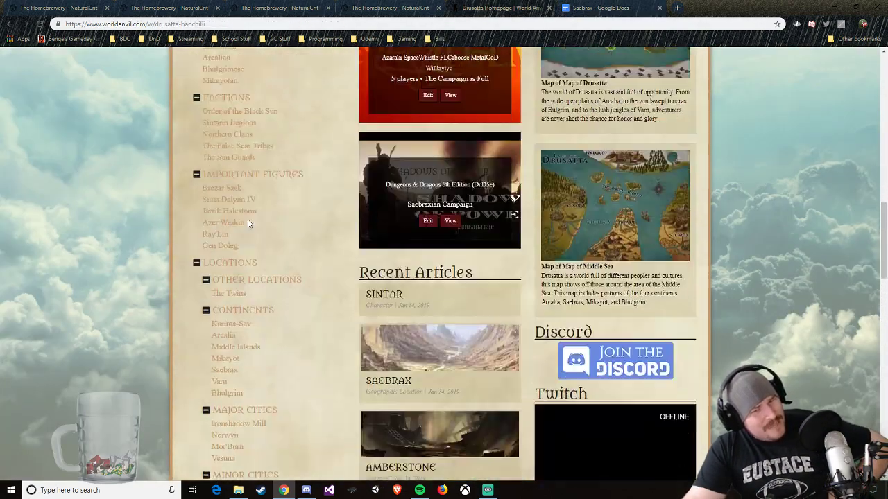
scroll(234, 320, down, 1)
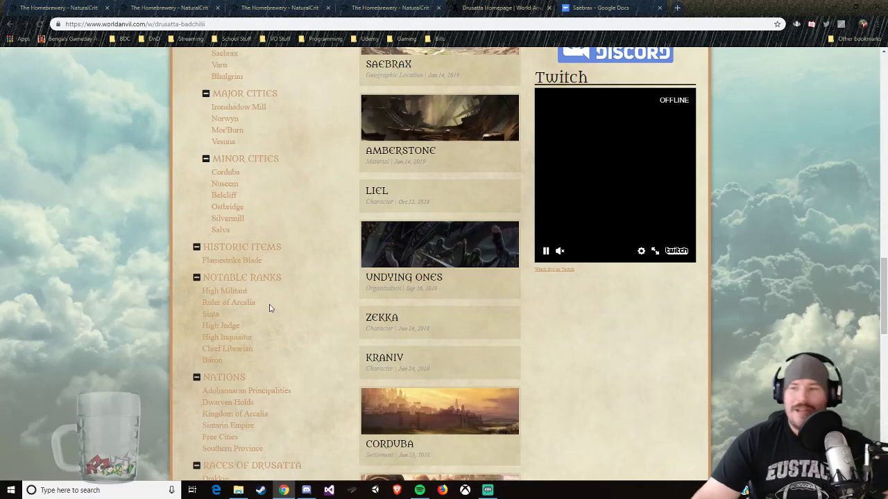
scroll(261, 321, up, 3)
scroll(272, 308, up, 4)
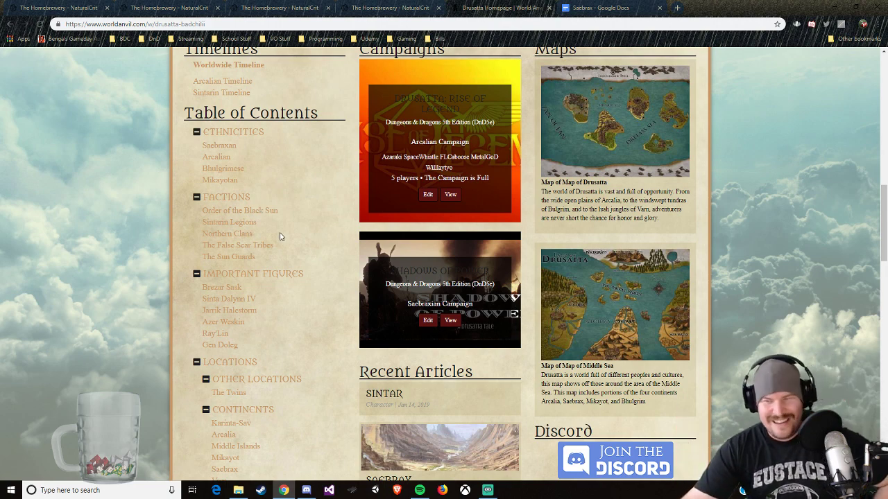
scroll(253, 233, up, 3)
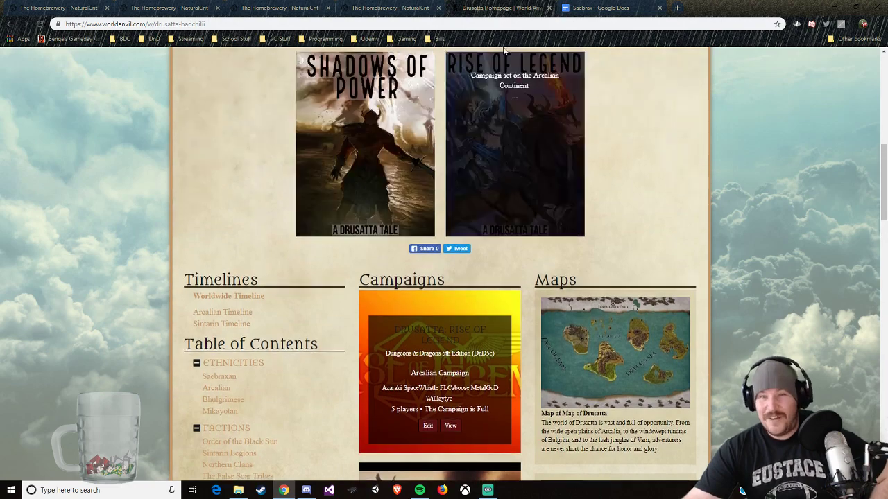
scroll(627, 125, up, 4)
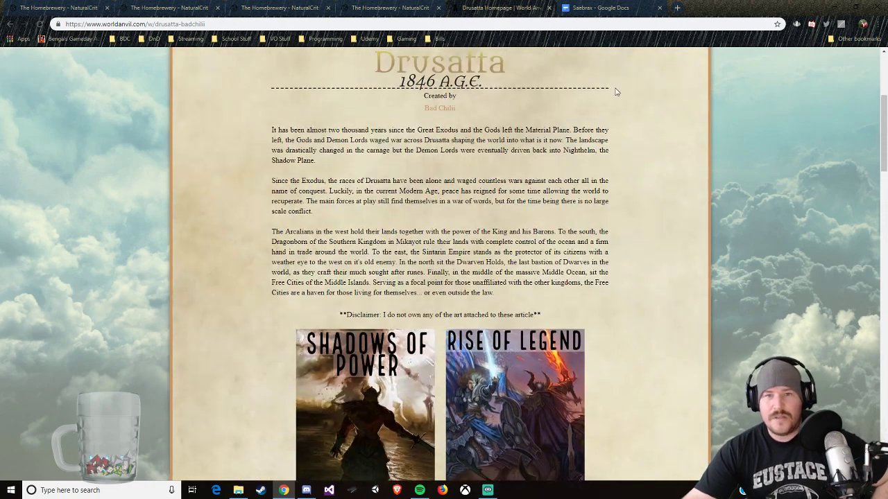
scroll(603, 180, down, 2)
Step: Compare the chapter outline in Google Docs with the Saebrax Continent Guide's table of contents code and preview in The Homebrewery
click(602, 7)
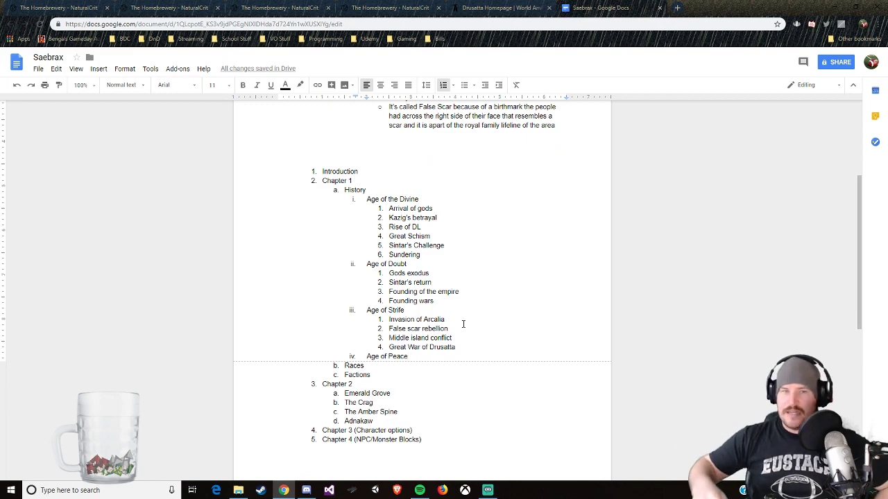
click(305, 8)
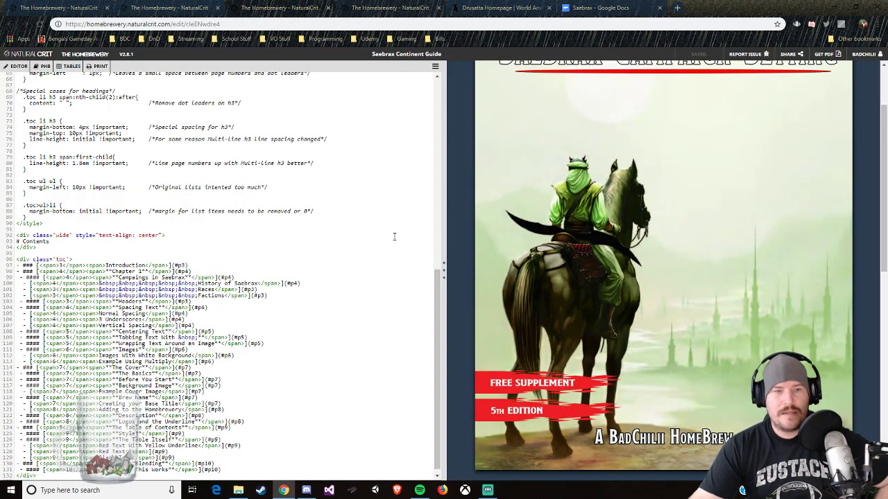
scroll(496, 292, down, 5)
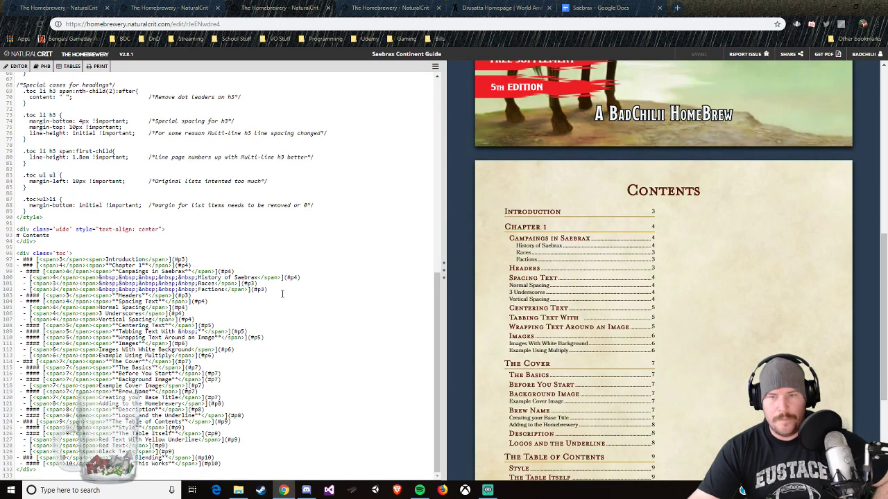
scroll(707, 353, down, 3)
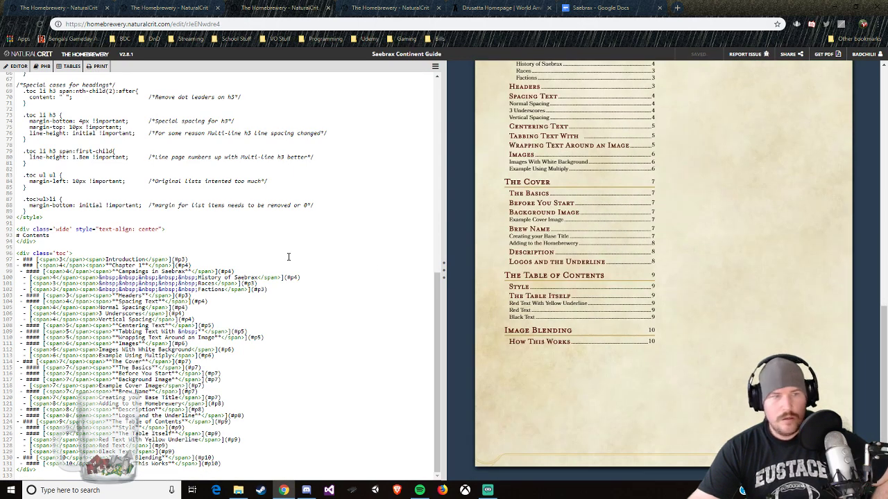
scroll(171, 223, up, 4)
scroll(284, 138, up, 4)
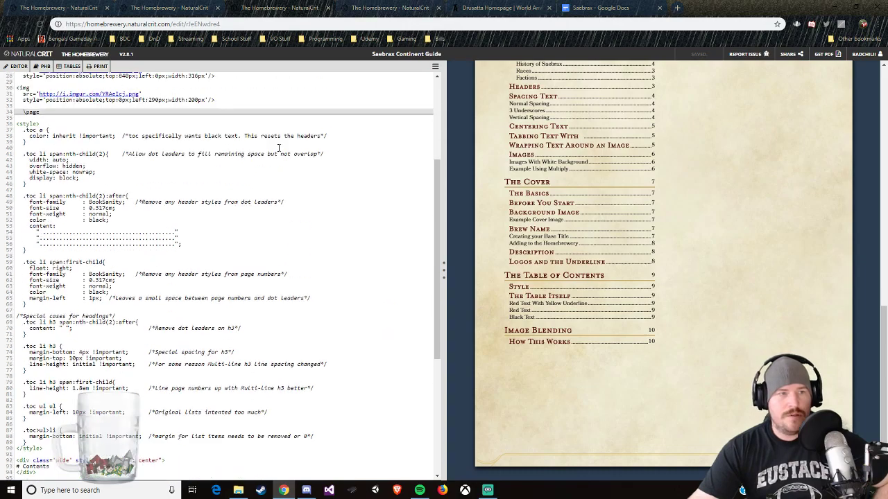
scroll(277, 147, down, 9)
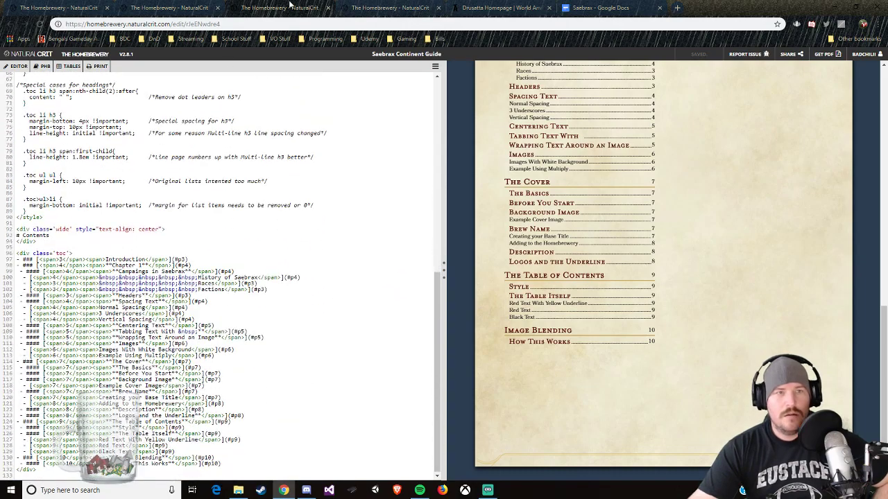
Step: Open the source code of the Homebrewery Formatting Guide in a new tab and switch to it
click(289, 6)
click(372, 6)
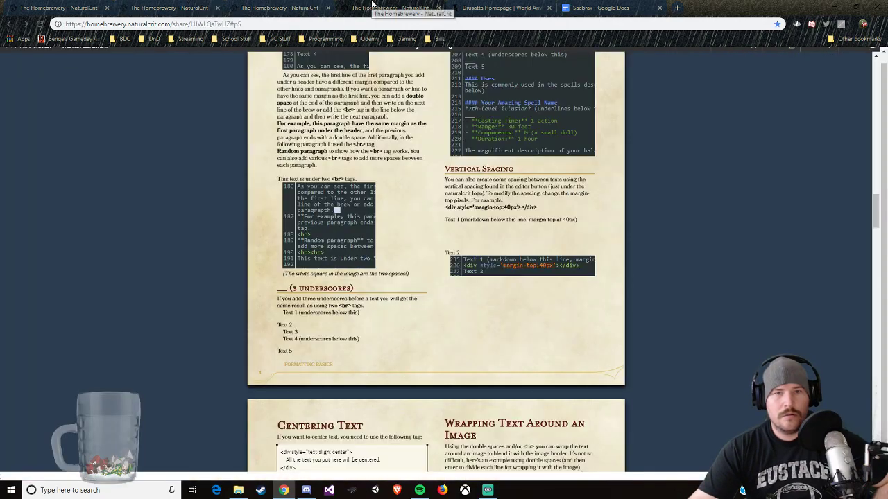
scroll(789, 73, up, 4)
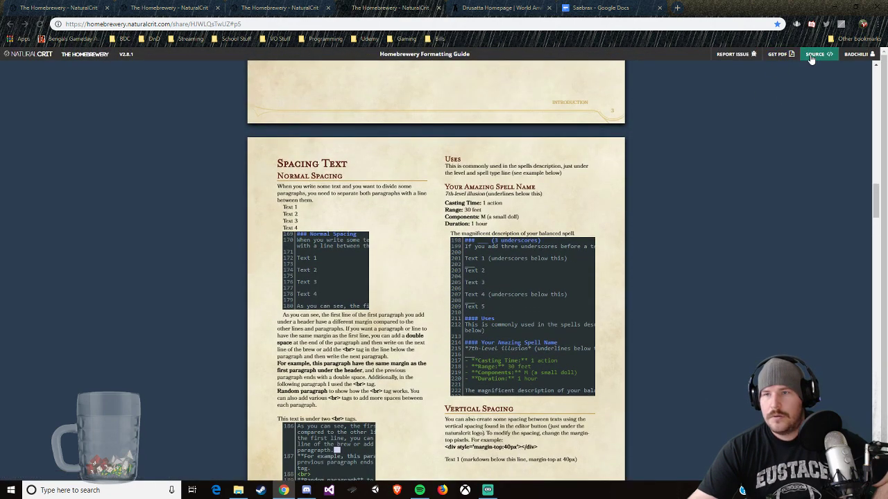
right_click(777, 54)
click(814, 62)
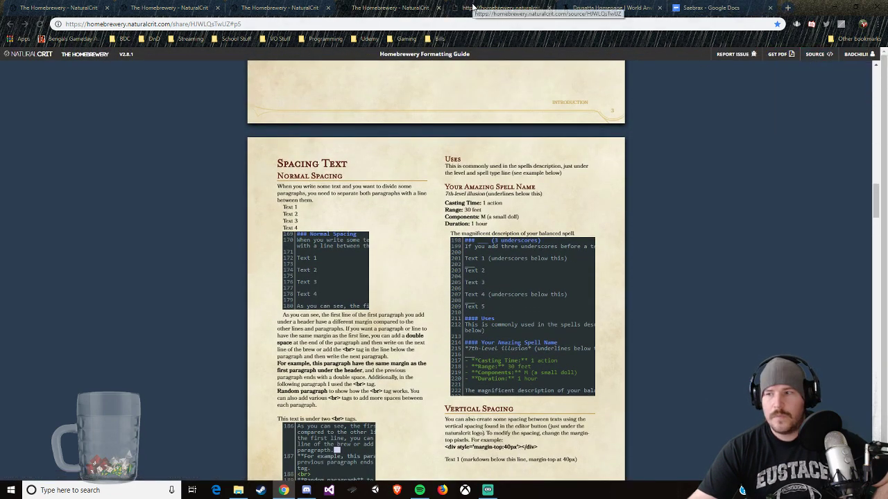
click(479, 7)
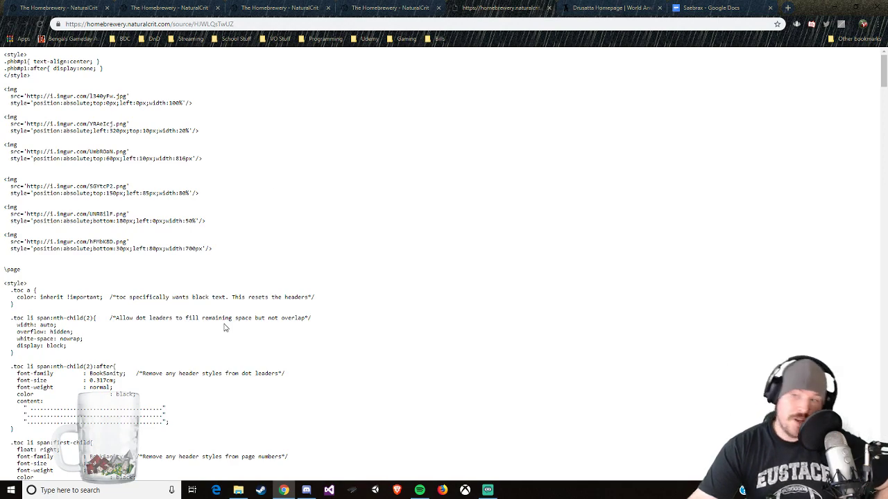
Step: Copy the automatic pageNumber div and the CONTENTS footnote div that follow the table of contents in the source
scroll(244, 351, down, 10)
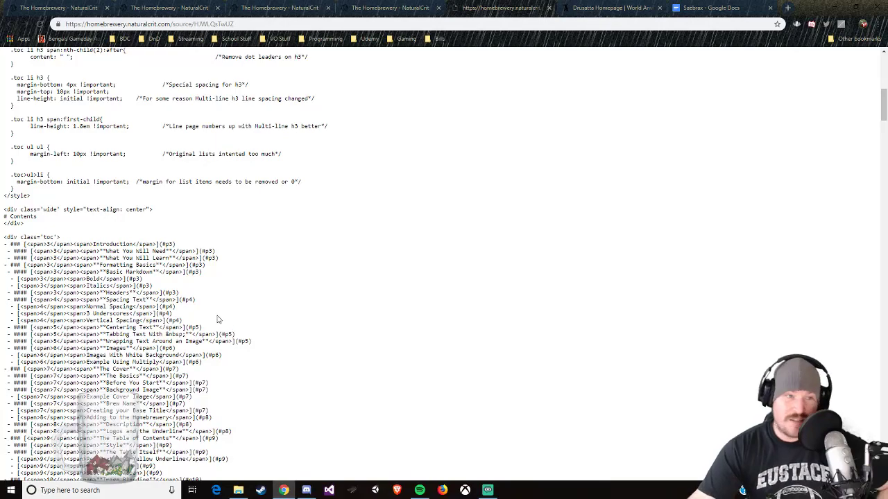
scroll(217, 319, down, 5)
scroll(149, 343, up, 2)
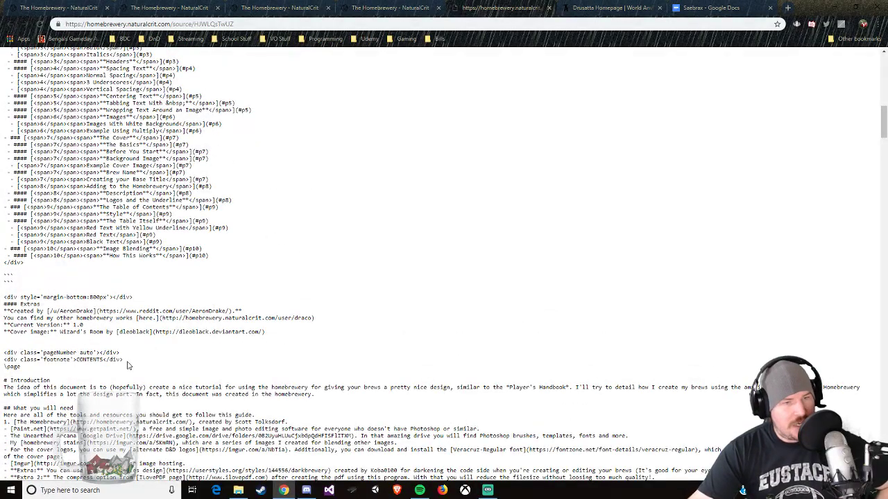
drag(122, 360, 2, 354)
right_click(18, 359)
click(42, 362)
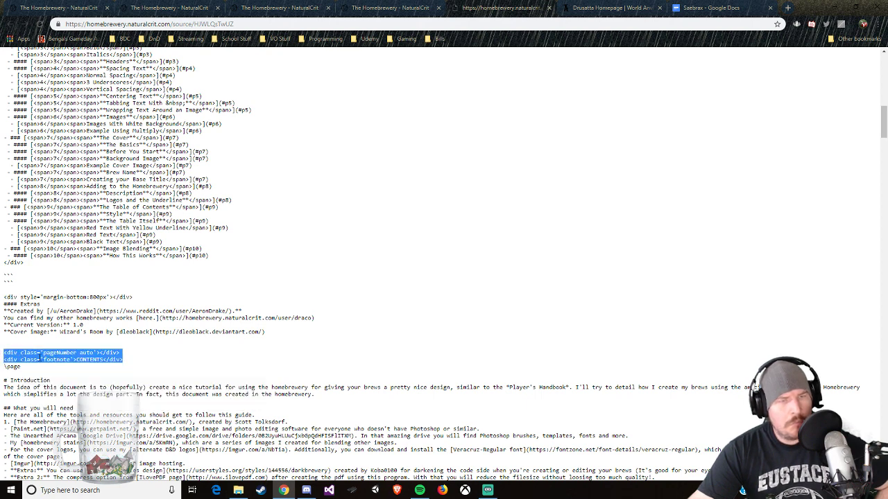
Step: Close the Formatting Guide's source page and return to the Saebrax Continent Guide editor
click(607, 8)
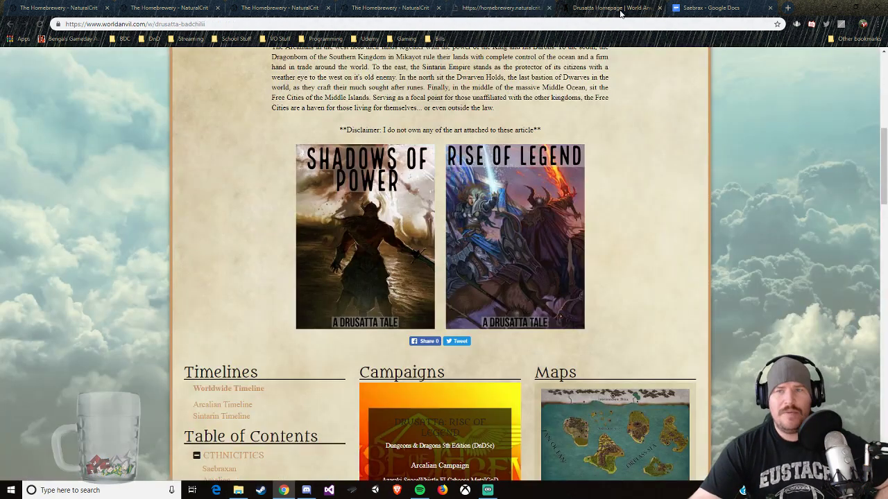
click(529, 7)
click(393, 8)
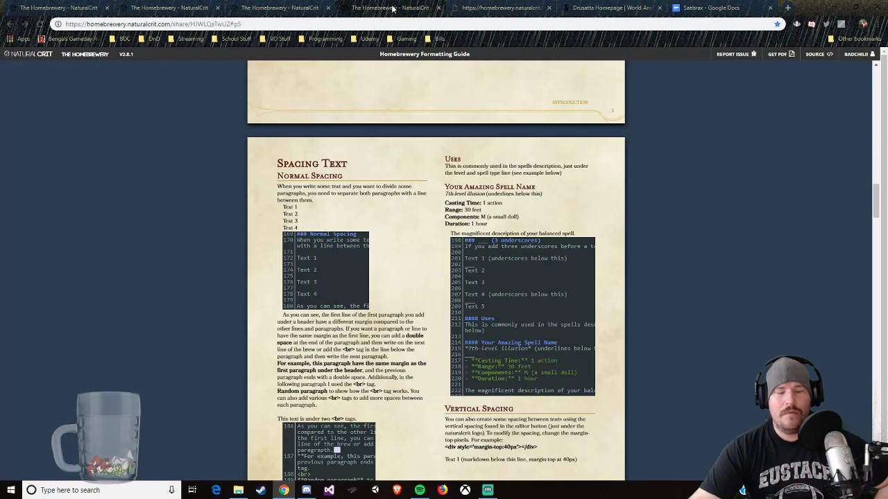
click(502, 8)
click(548, 8)
click(262, 9)
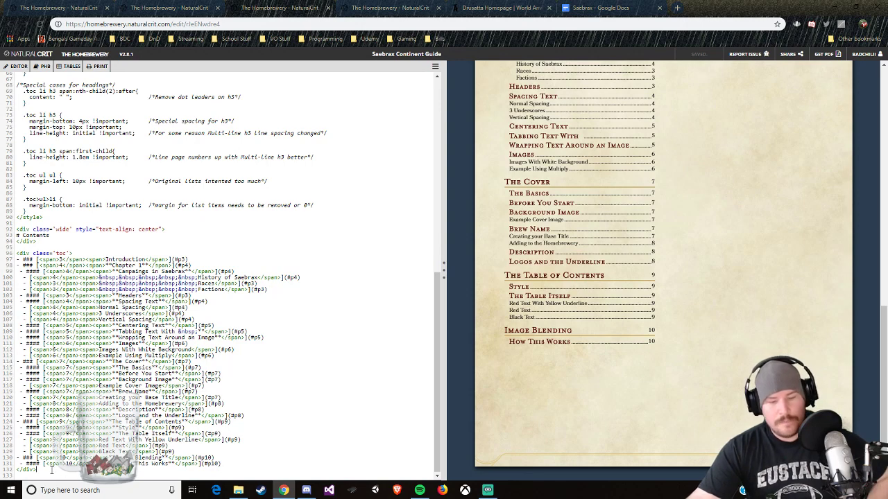
Step: Paste the page number and CONTENTS footnote code below the table of contents and add a \page break after it
key(Return)
text(<div class='pageNumber'>2</div> <div class='footnote'>CONTENTS</div>)
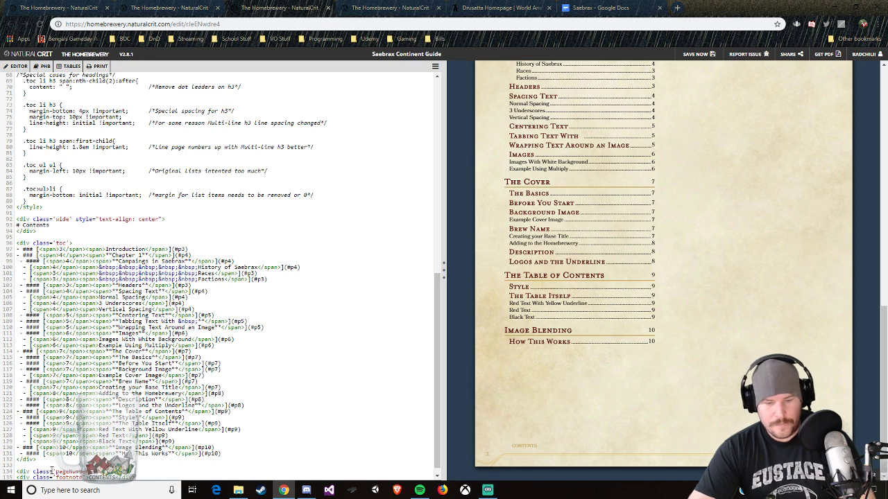
key(Return)
text(\)
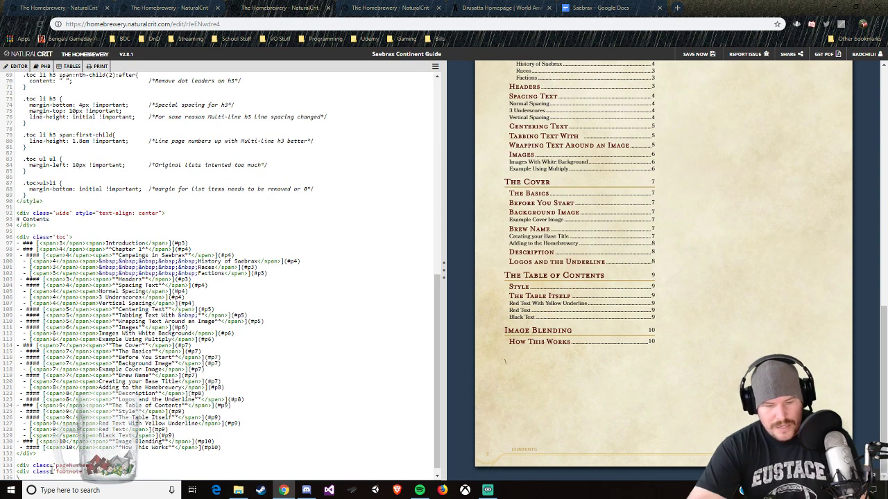
text(page)
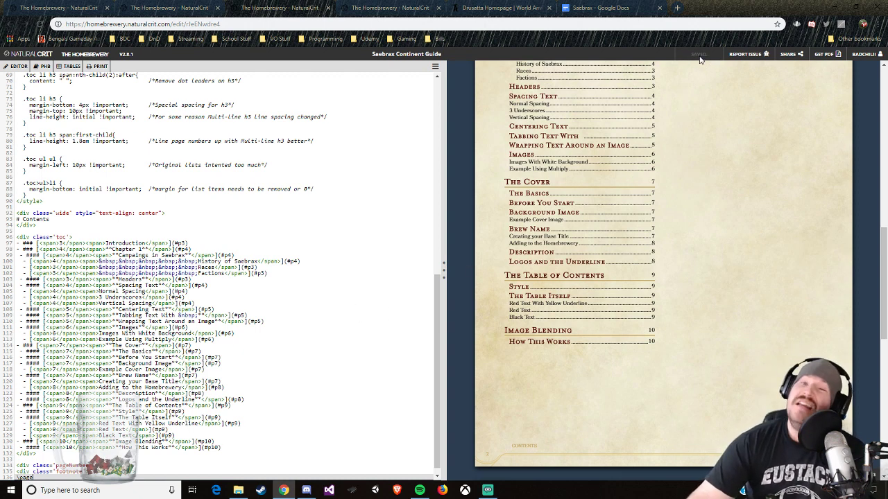
Step: Look over the Drusatta homepage in World Anvil, from the world introduction to the timelines, campaigns and maps
click(488, 12)
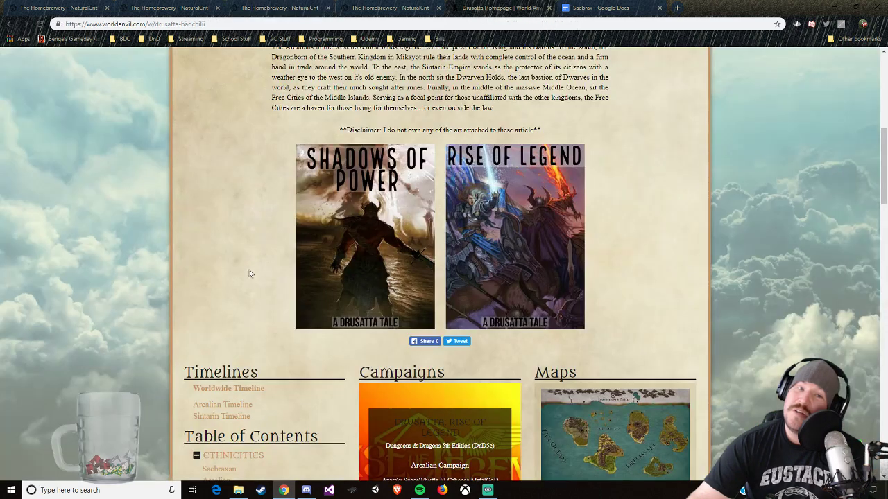
scroll(250, 277, down, 5)
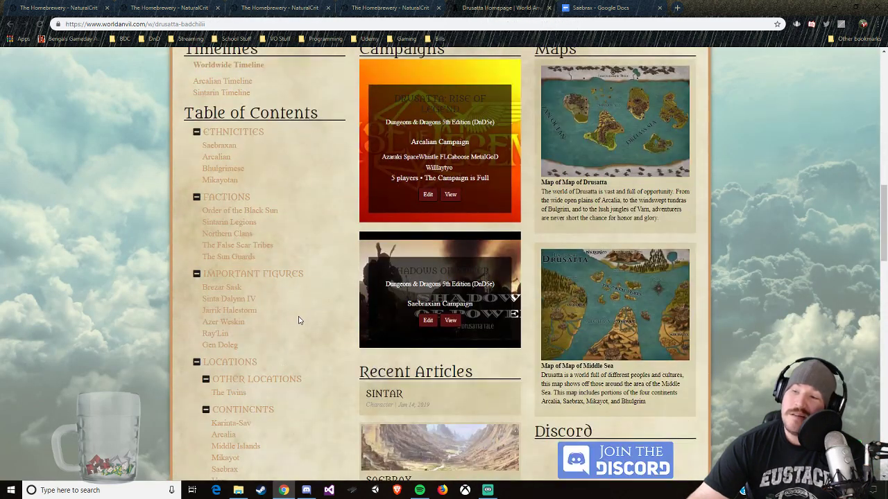
scroll(300, 316, up, 4)
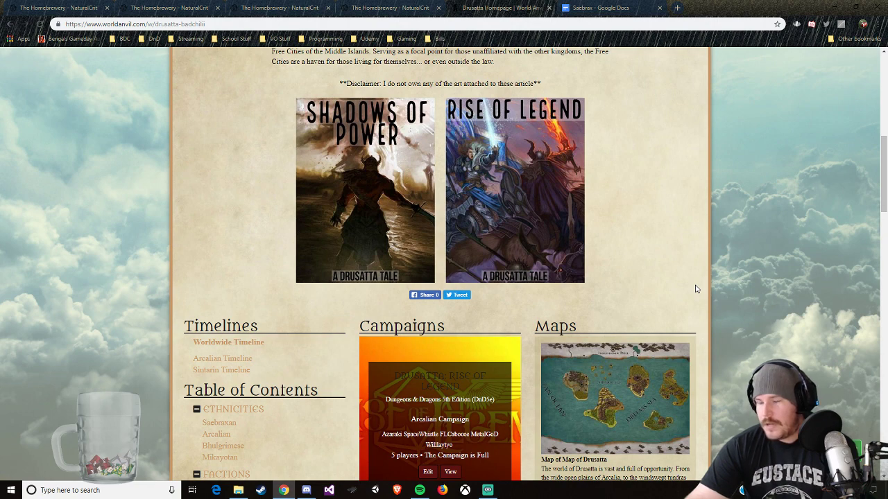
scroll(687, 292, up, 2)
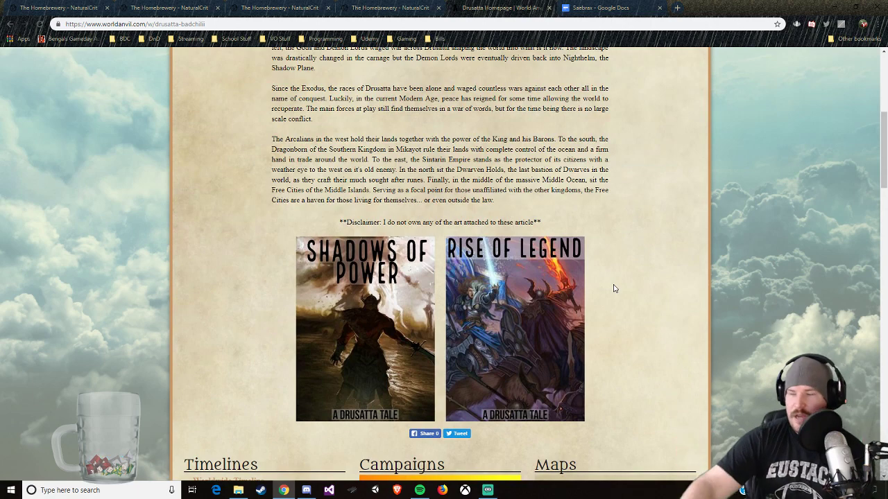
scroll(610, 260, down, 4)
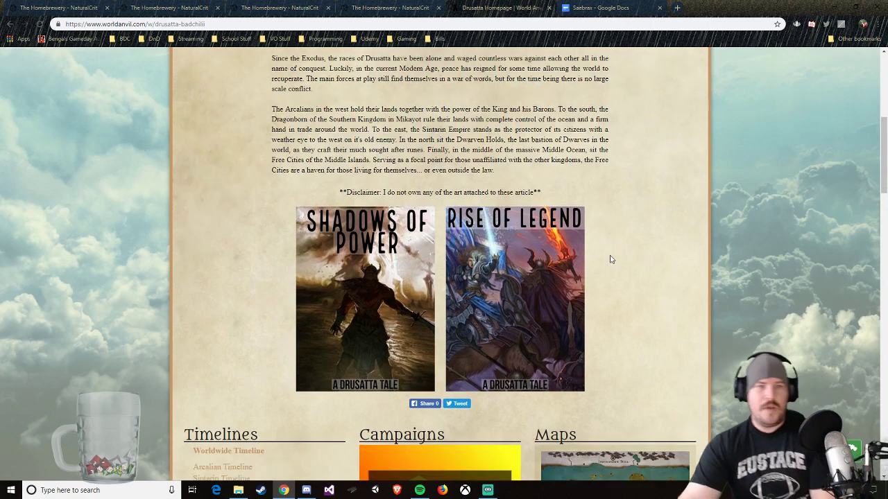
scroll(263, 307, down, 2)
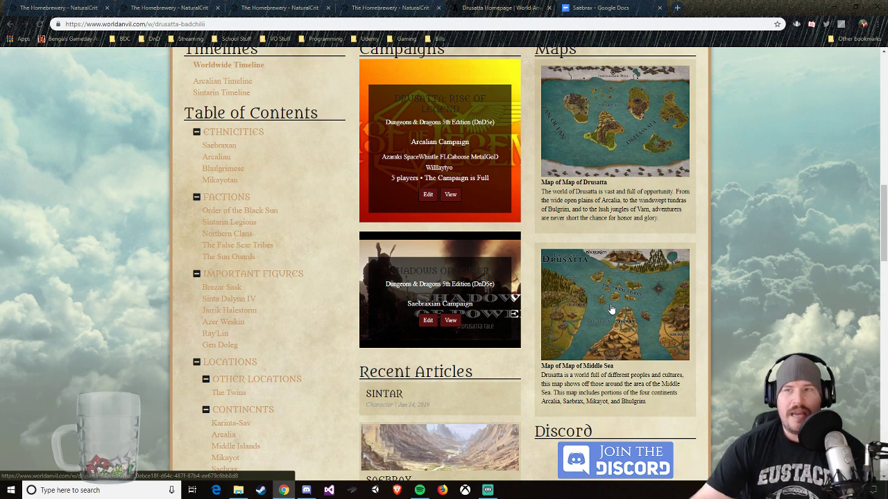
Step: Minimize and restore the browser window, and switch to the Homebrewery Formatting Guide
click(836, 10)
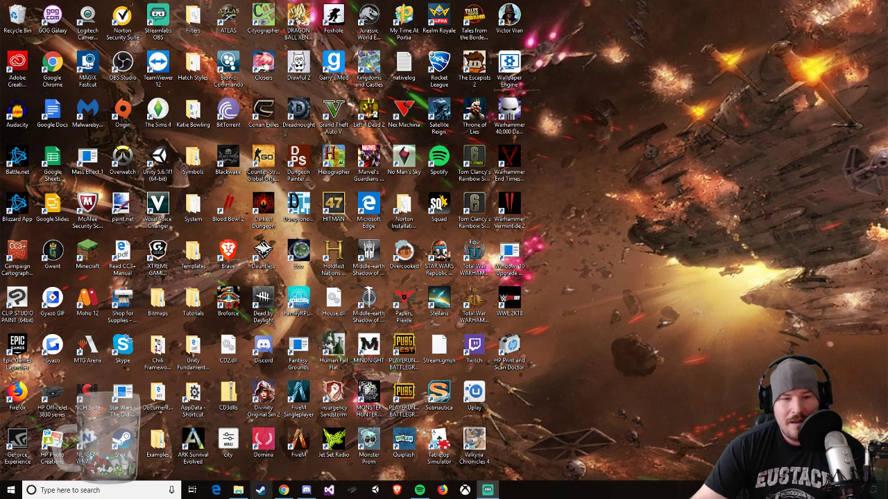
click(283, 490)
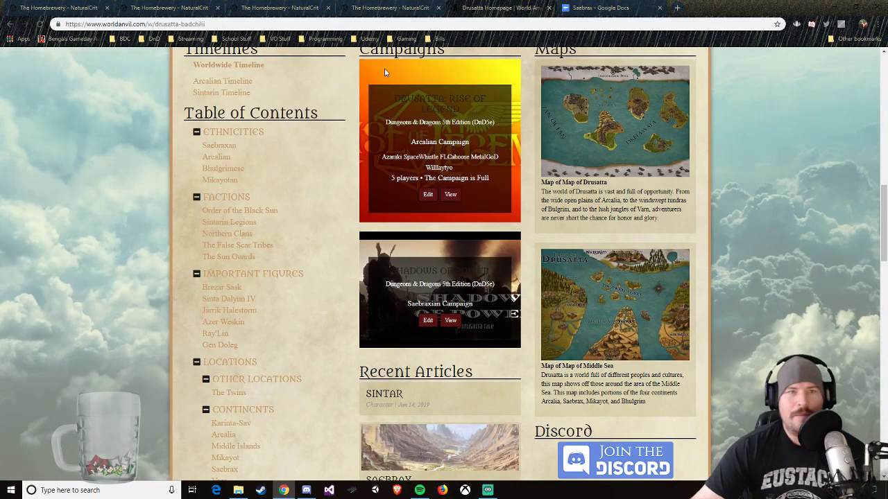
click(411, 9)
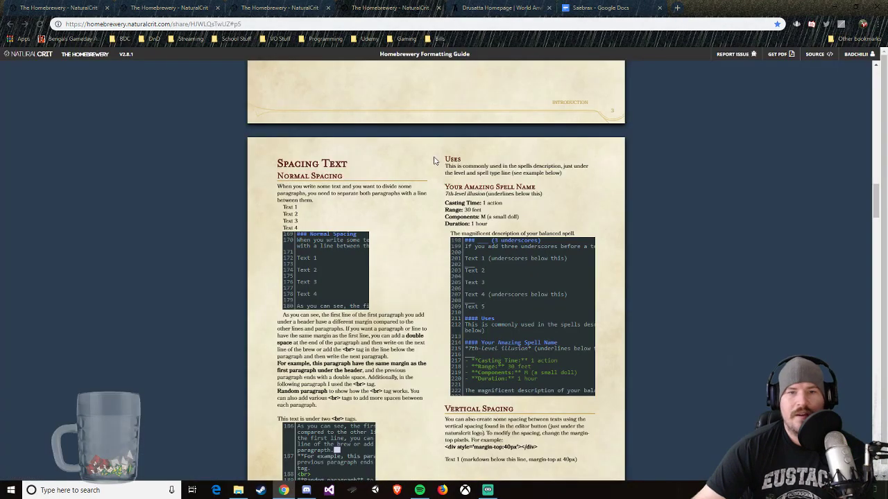
Step: Compare the table of contents in the Saebrax Continent Guide editor with the chapter outline in Google Docs
click(289, 7)
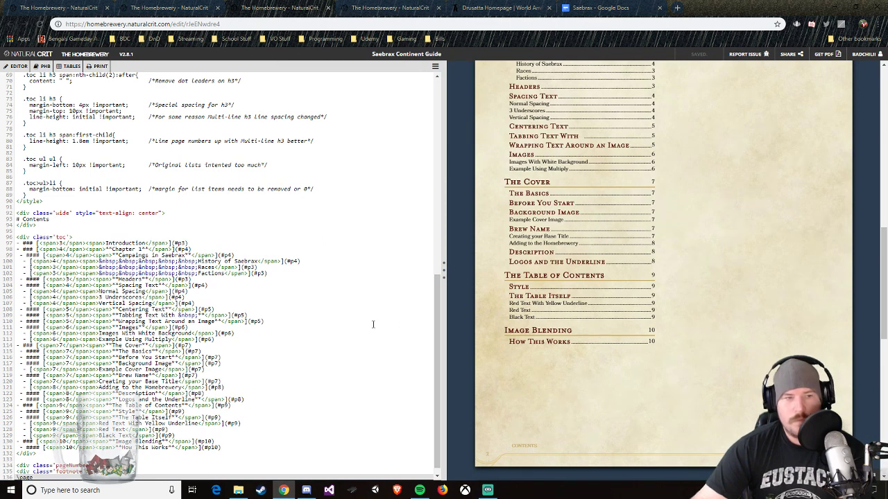
scroll(350, 321, down, 1)
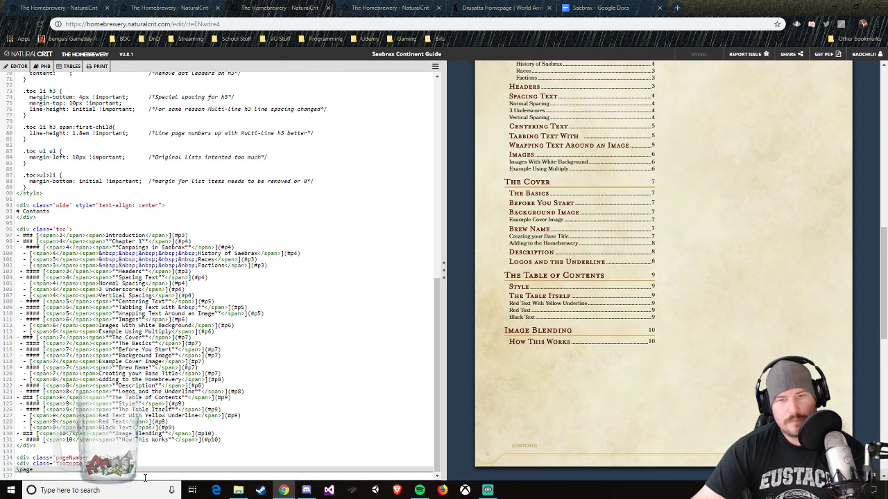
scroll(176, 456, up, 3)
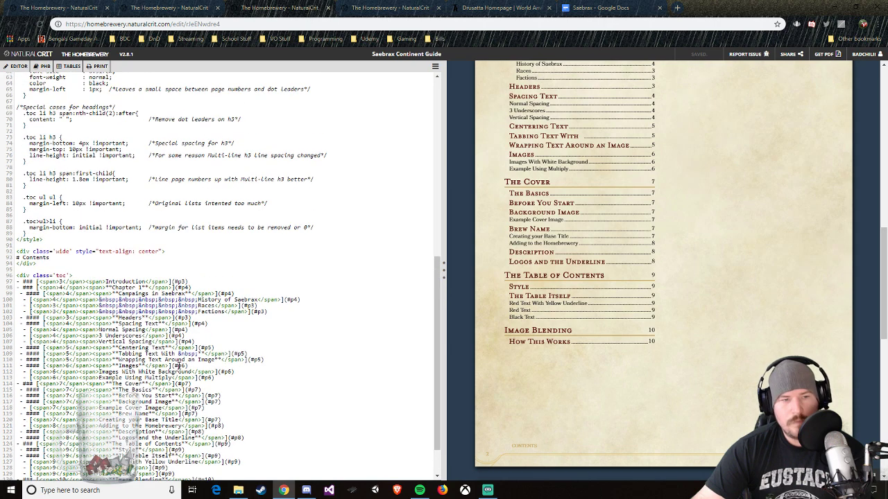
scroll(545, 277, up, 3)
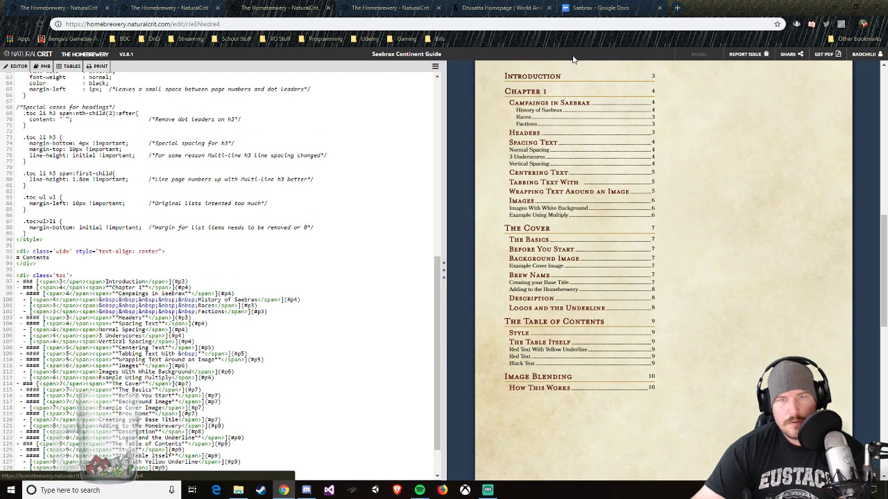
click(598, 8)
scroll(387, 257, down, 1)
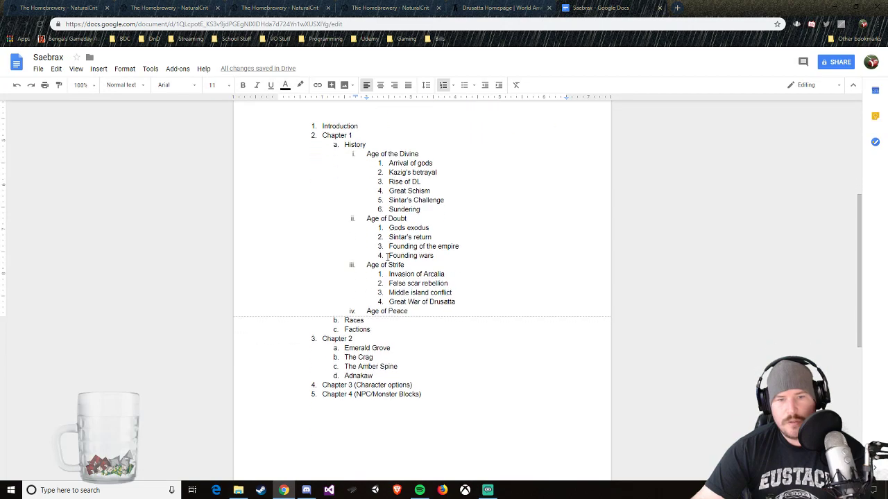
Step: Go through the open browser tabs, close the two surplus Homebrewery tabs and return to the Saebrax Continent Guide editor
click(479, 9)
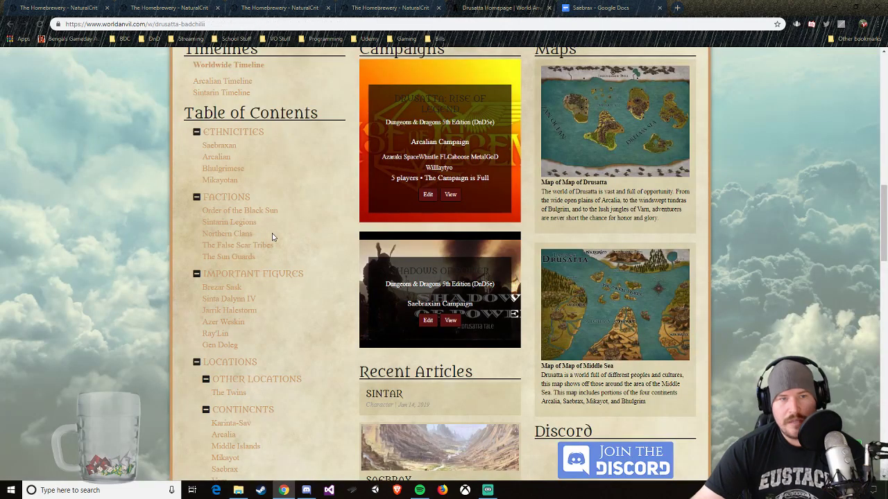
click(364, 10)
click(278, 8)
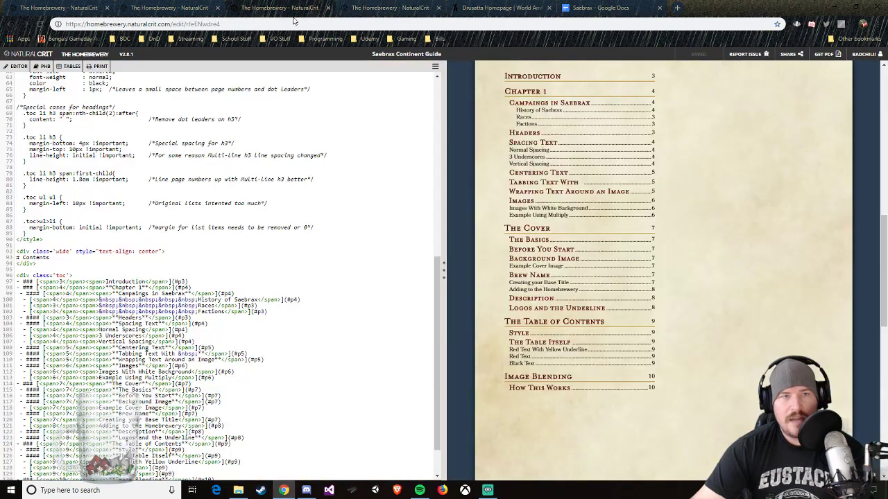
drag(385, 10, 252, 16)
click(384, 9)
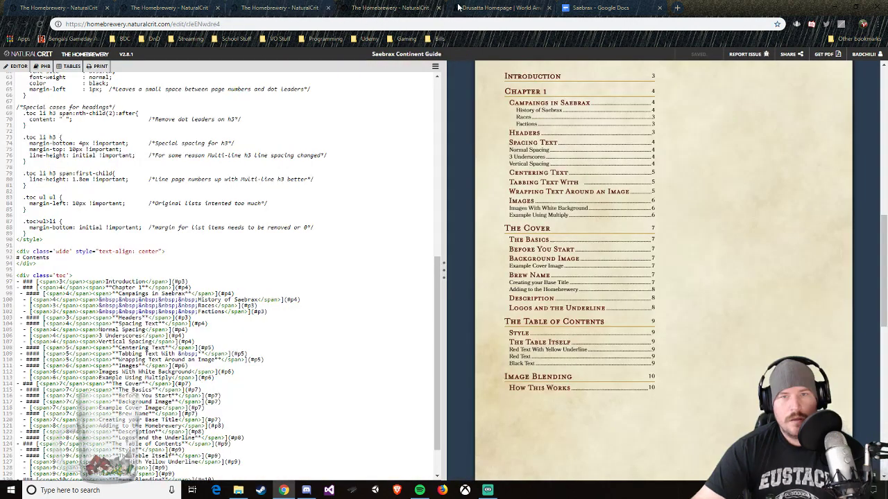
click(476, 10)
click(392, 9)
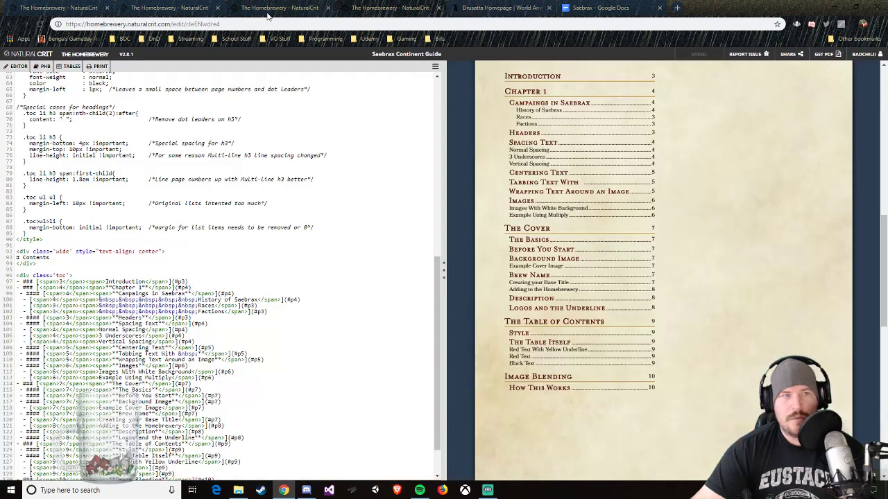
click(196, 11)
click(217, 8)
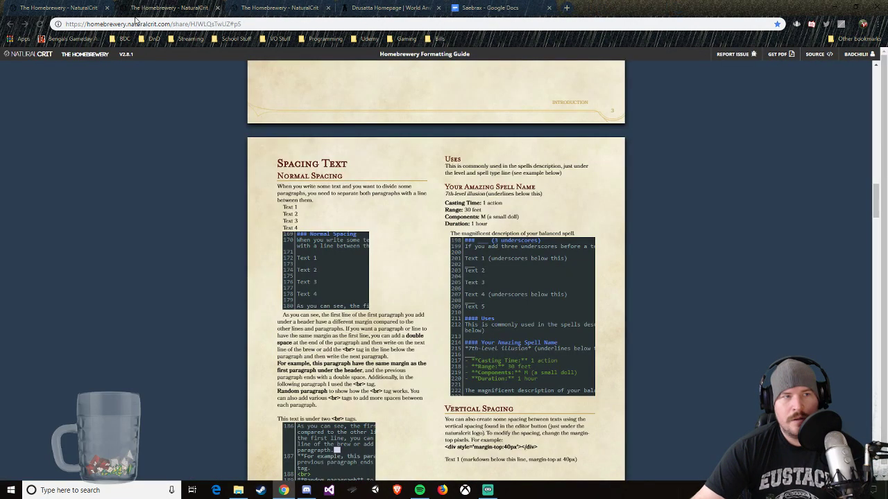
click(94, 8)
click(107, 8)
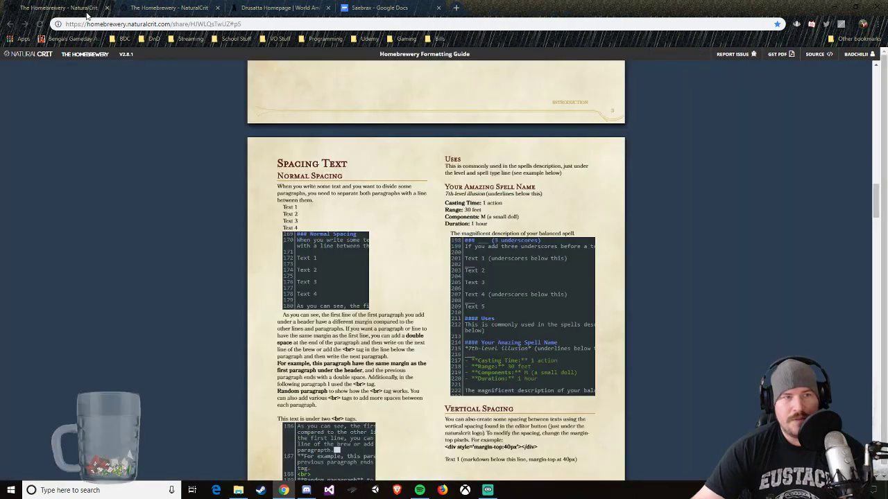
click(151, 7)
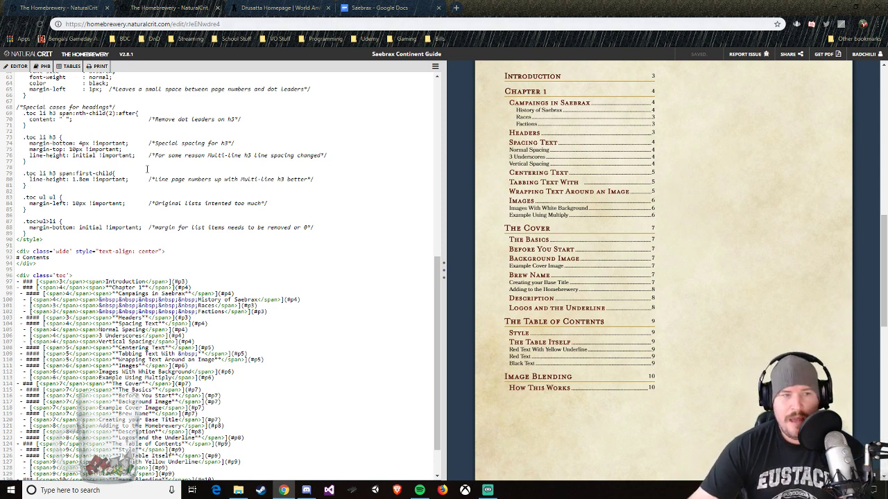
Step: Delete the leftover Chapter 1 entries in the table of contents code, from Headers through Example Using Multiply
scroll(248, 344, down, 1)
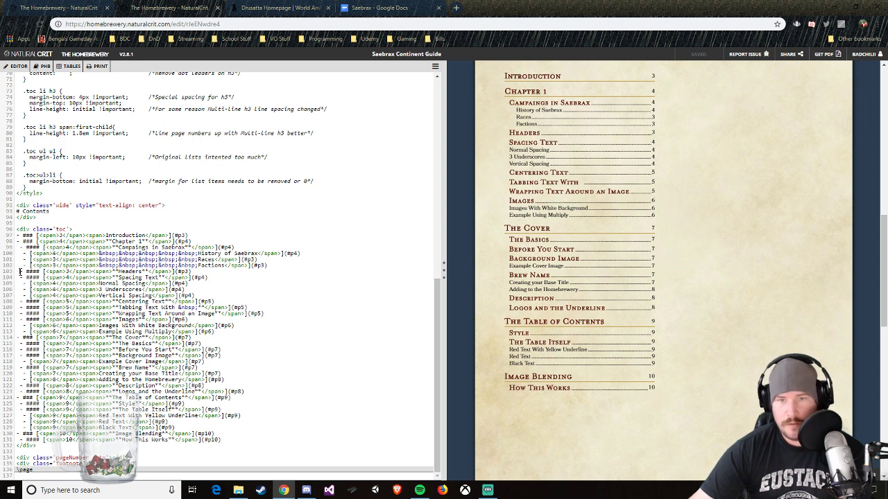
drag(20, 272, 215, 331)
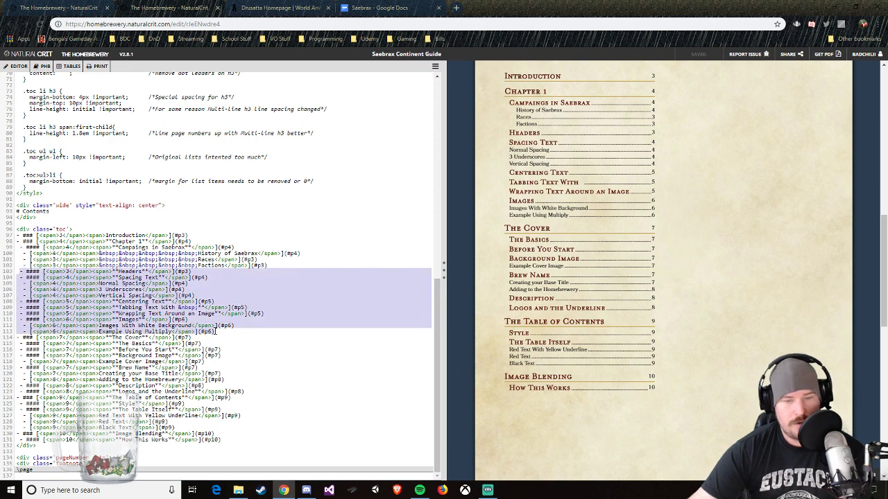
key(Delete)
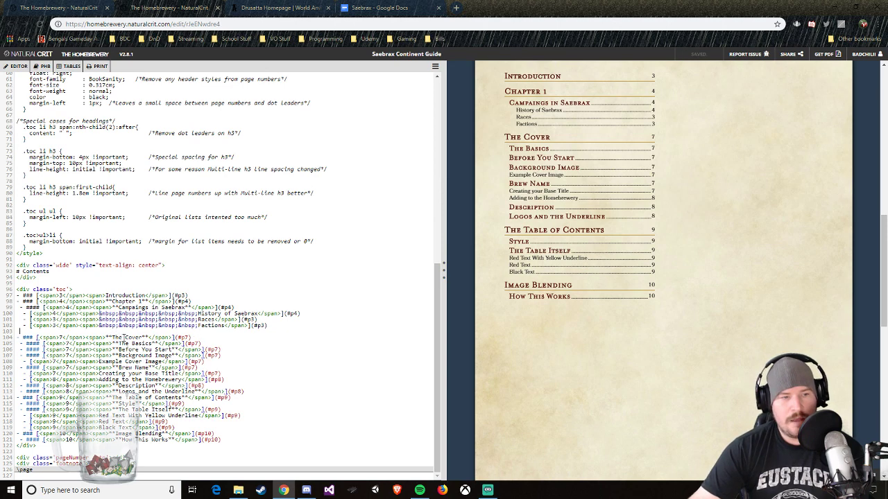
Step: Rename the two table of contents headings following Chapter 1 to Chapter 2 and Chapter 3, and save the brew
drag(111, 338, 142, 337)
text(Chapter 2)
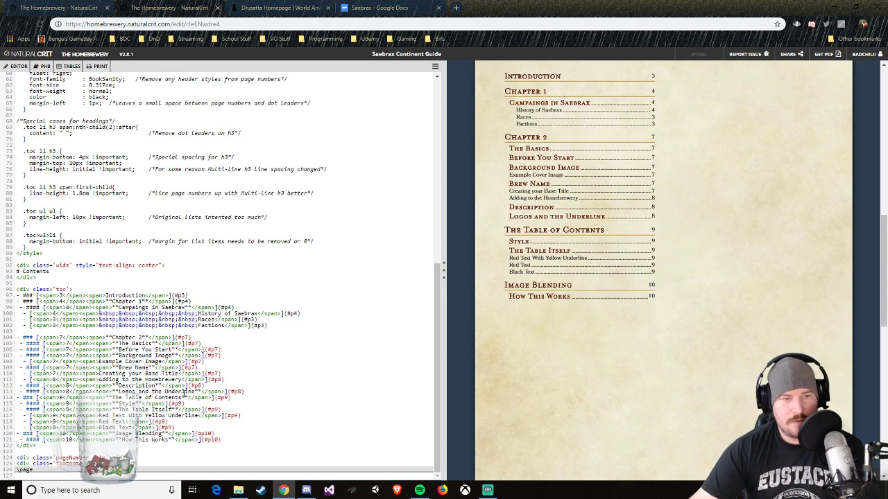
drag(183, 398, 111, 398)
text(Chapter)
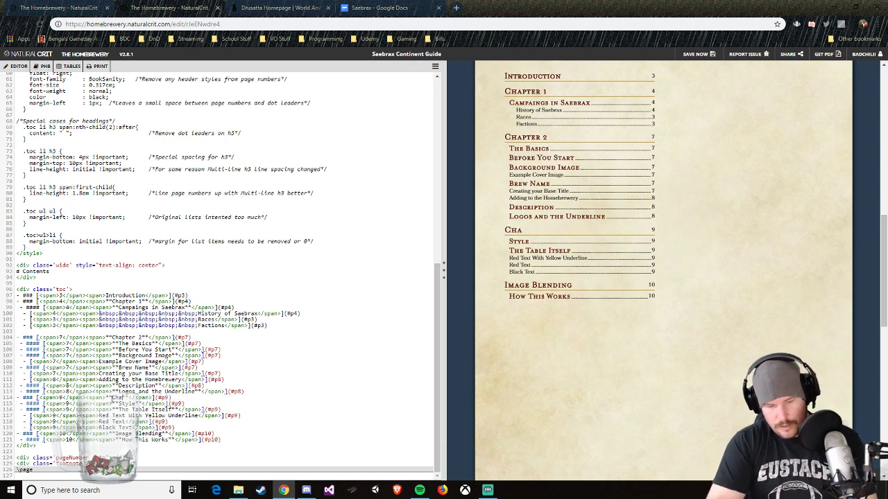
text( 3)
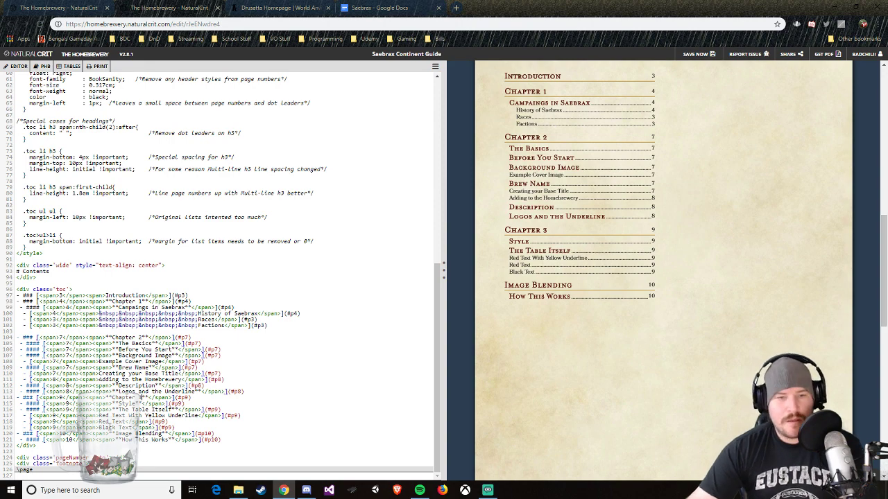
key(ctrl+s)
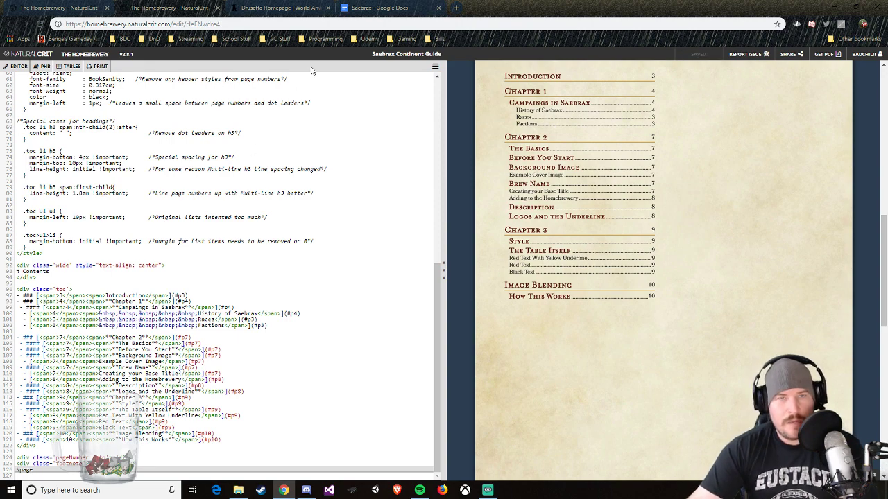
Step: Check the chapter outline in Google Docs and rename the last heading of the table of contents to Chapter 4
click(367, 7)
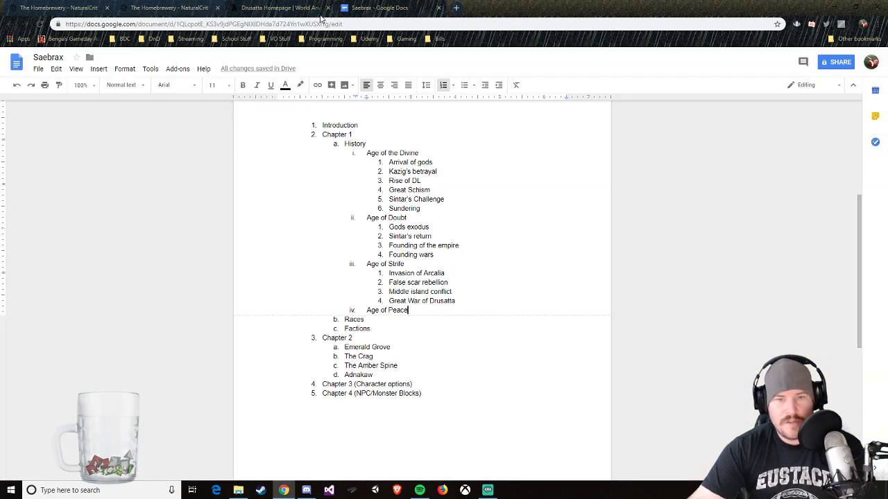
click(280, 14)
click(170, 8)
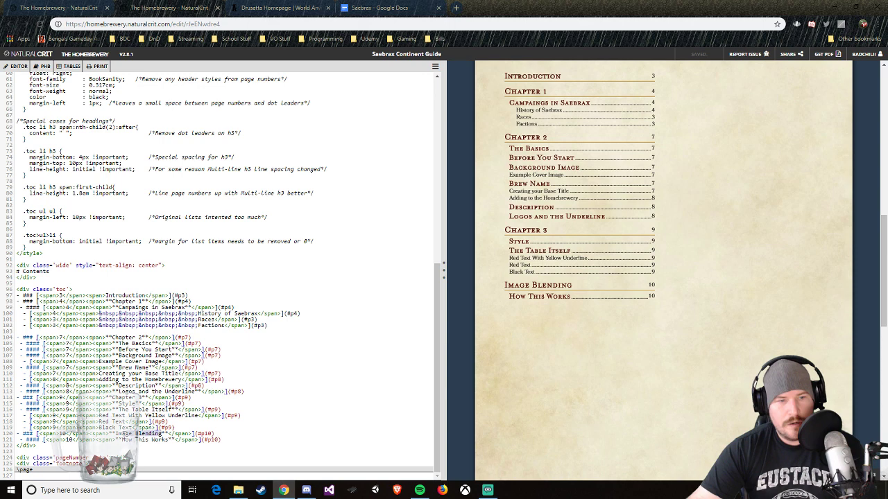
text(Chapter 4)
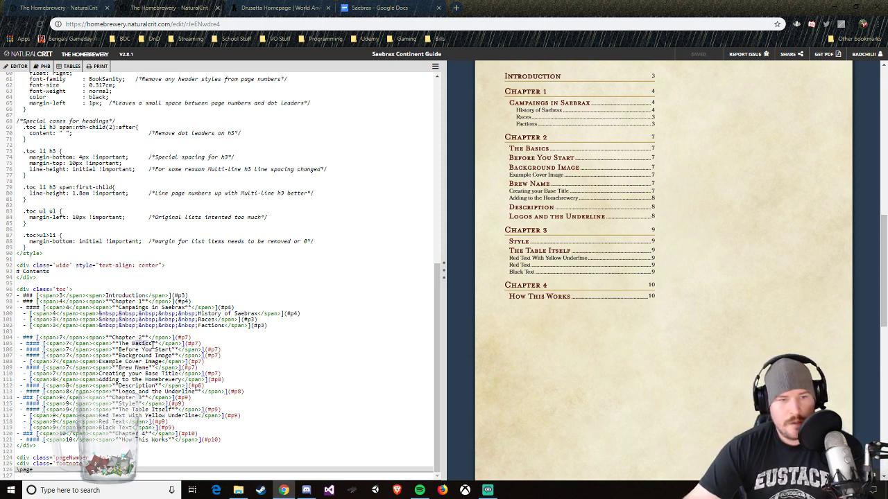
Step: Replace the text of the first entry under Chapter 2 with Emerald Grove
drag(143, 343, 119, 343)
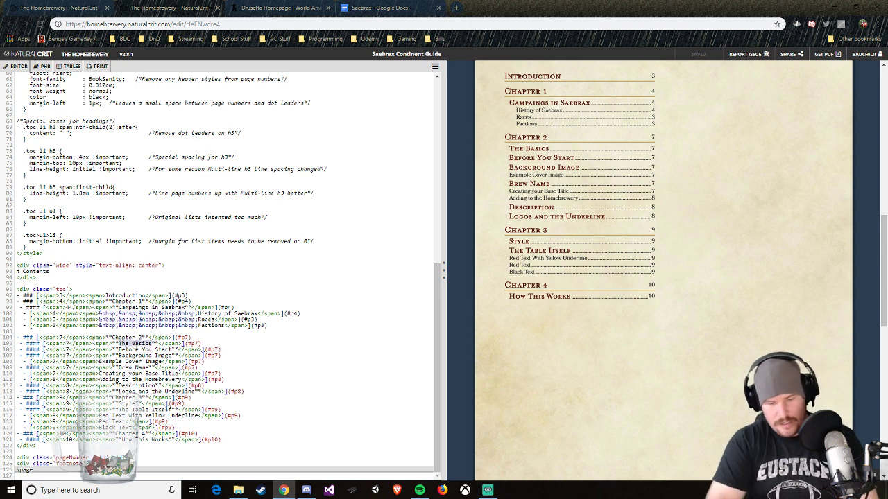
text(Ema)
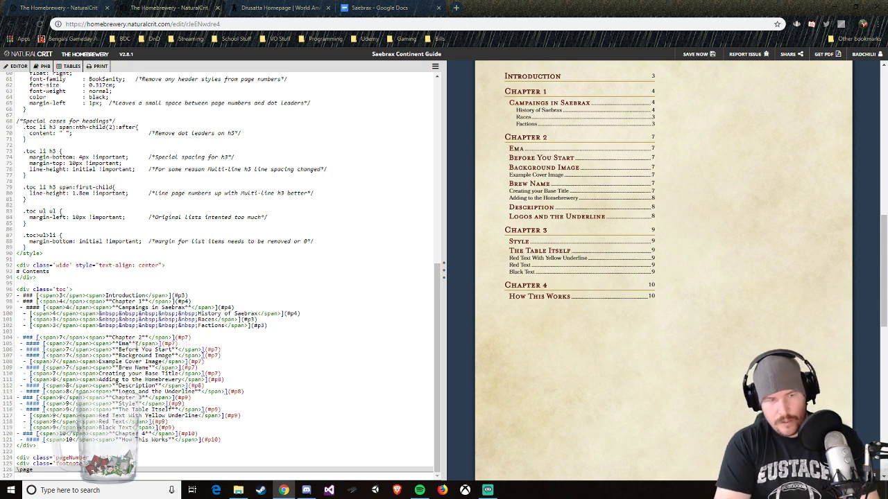
text(rald Gr)
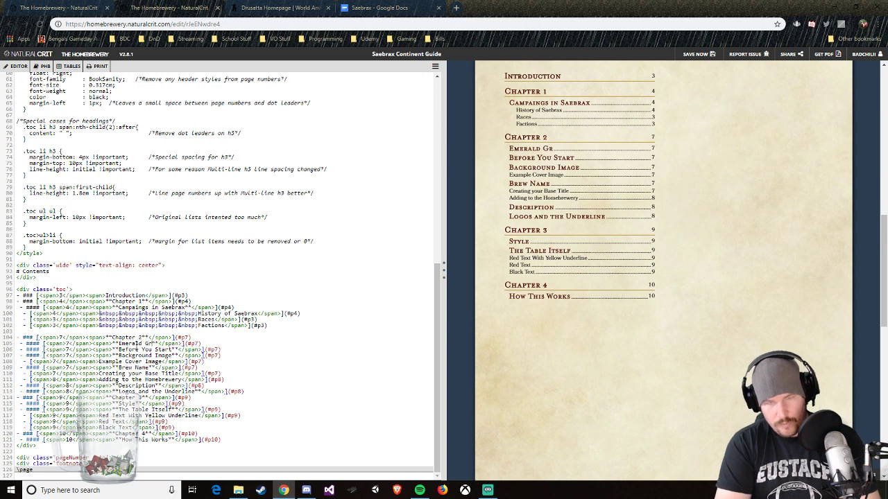
text(ove)
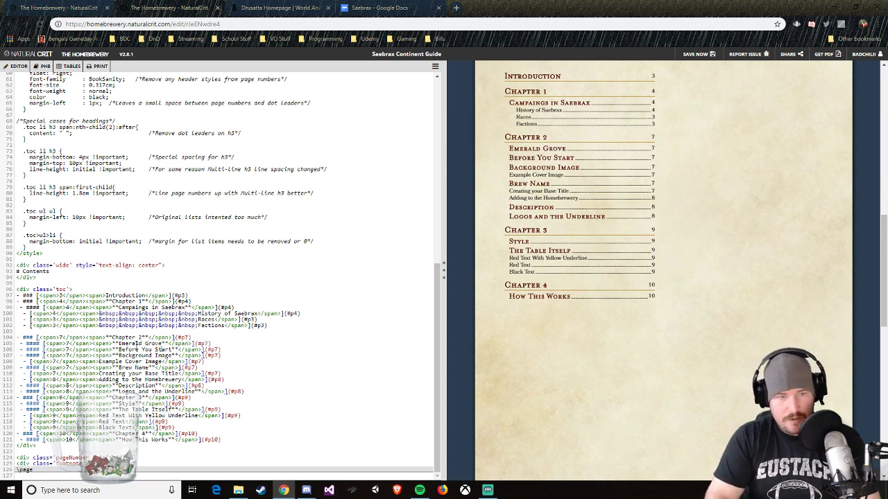
Step: Replace the text of the second entry under Chapter 2 with The Crag
key(BackSpace)
key(BackSpace)
key(BackSpace)
key(BackSpace)
key(BackSpace)
key(BackSpace)
key(BackSpace)
key(BackSpace)
key(BackSpace)
key(BackSpace)
key(BackSpace)
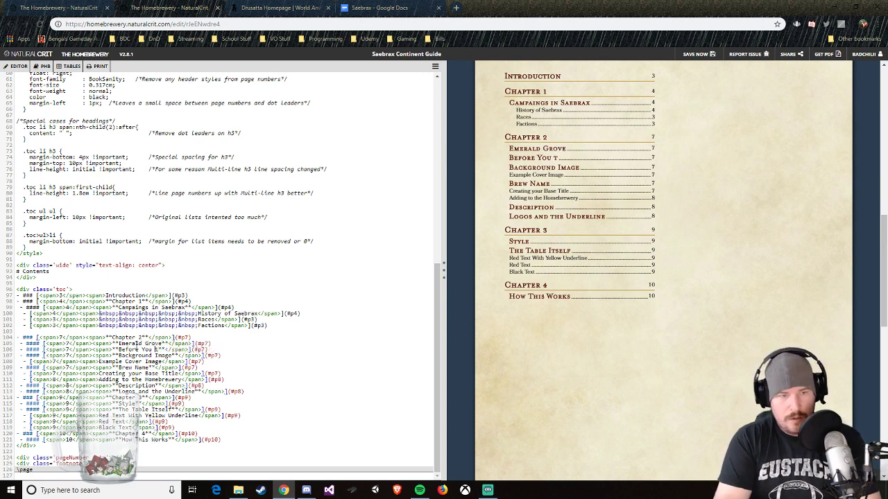
key(BackSpace)
key(BackSpace)
key(BackSpace)
key(BackSpace)
key(BackSpace)
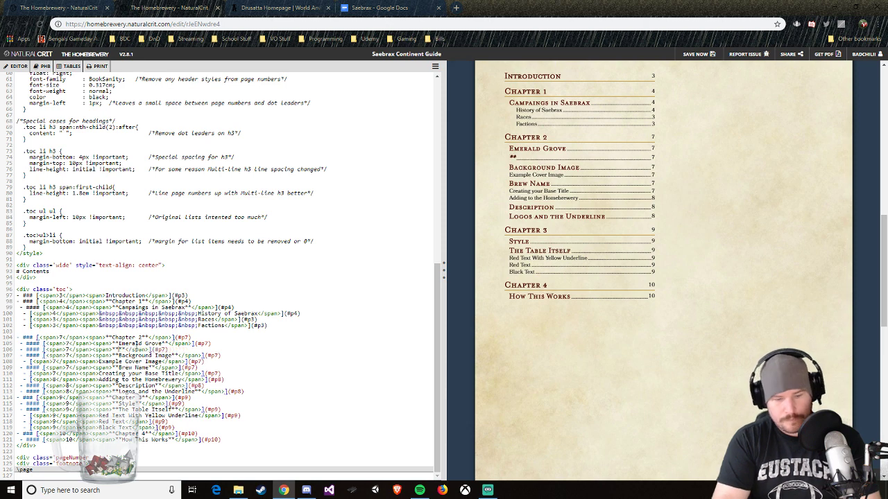
text(The Crag)
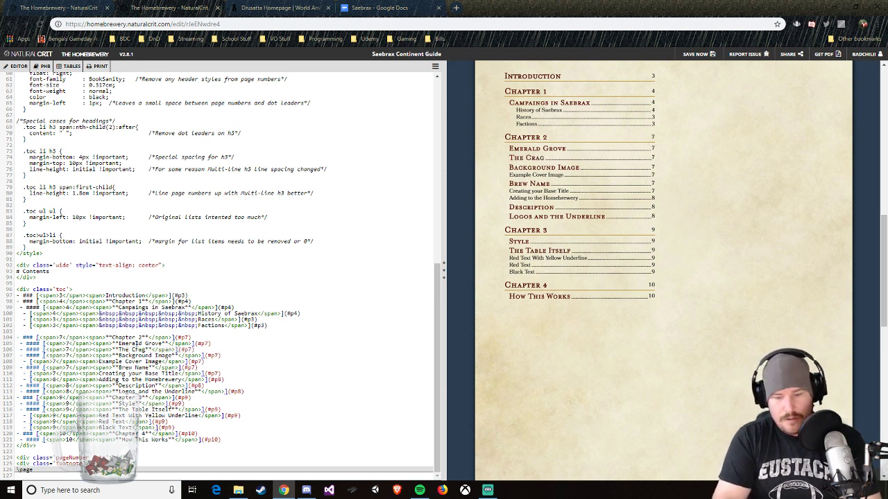
Step: Replace the text of the third entry under Chapter 2 with The Amber Spine
key(BackSpace)
key(BackSpace)
key(BackSpace)
key(BackSpace)
key(BackSpace)
key(BackSpace)
key(BackSpace)
key(BackSpace)
key(BackSpace)
key(BackSpace)
key(BackSpace)
key(BackSpace)
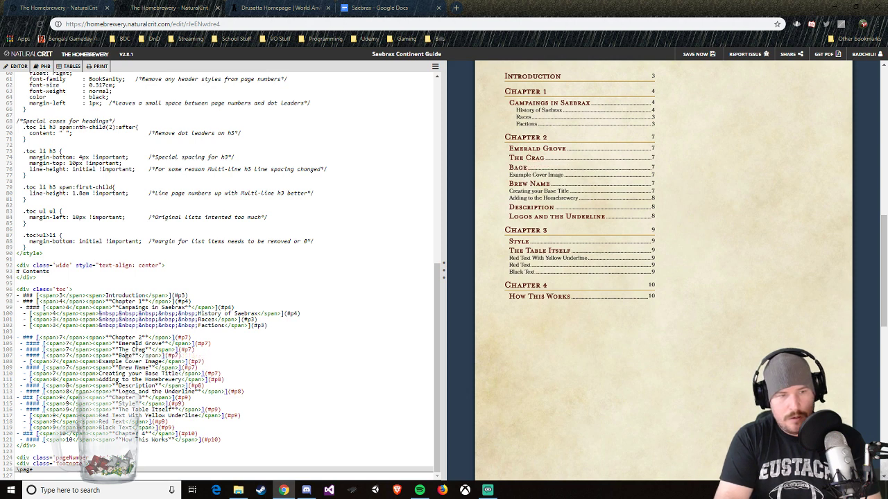
key(BackSpace)
key(BackSpace)
key(BackSpace)
key(BackSpace)
text(The Amber Sp)
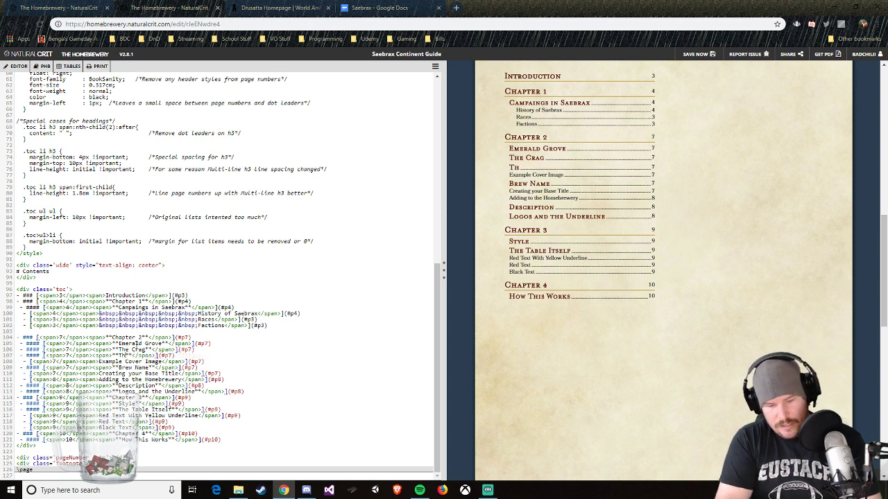
text(ine)
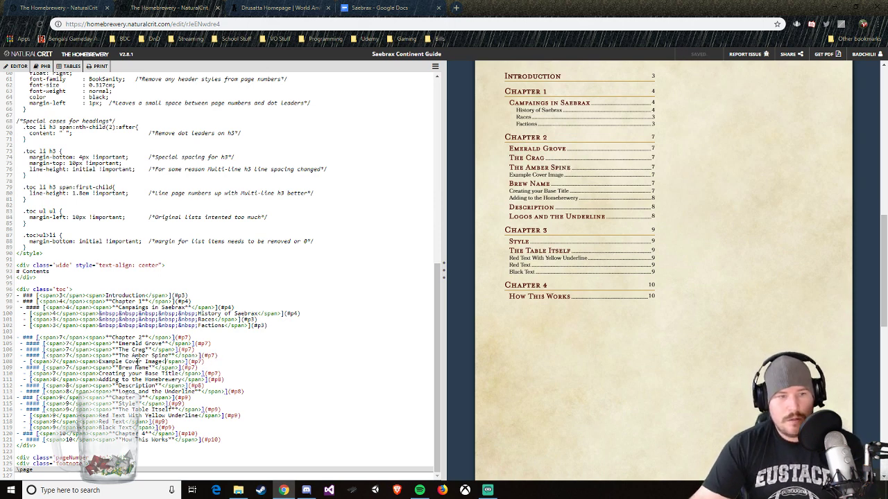
Step: Replace the text of the Brew Name entry under Chapter 2 with Adnakaw
key(BackSpace)
key(BackSpace)
key(BackSpace)
key(BackSpace)
key(BackSpace)
key(BackSpace)
key(BackSpace)
key(BackSpace)
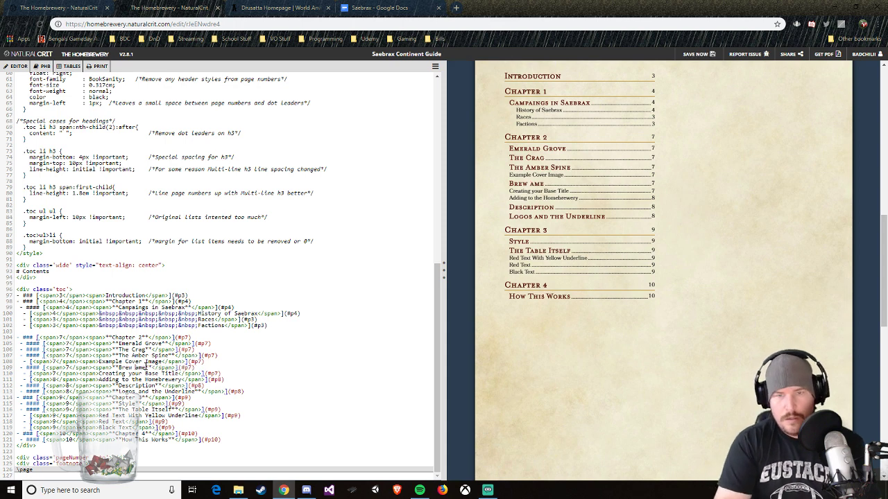
key(BackSpace)
text(##)
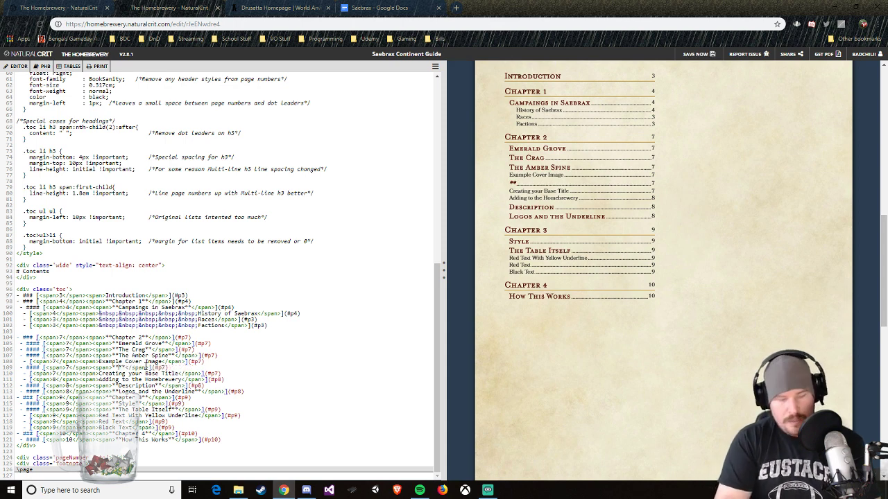
text(Adnakaw)
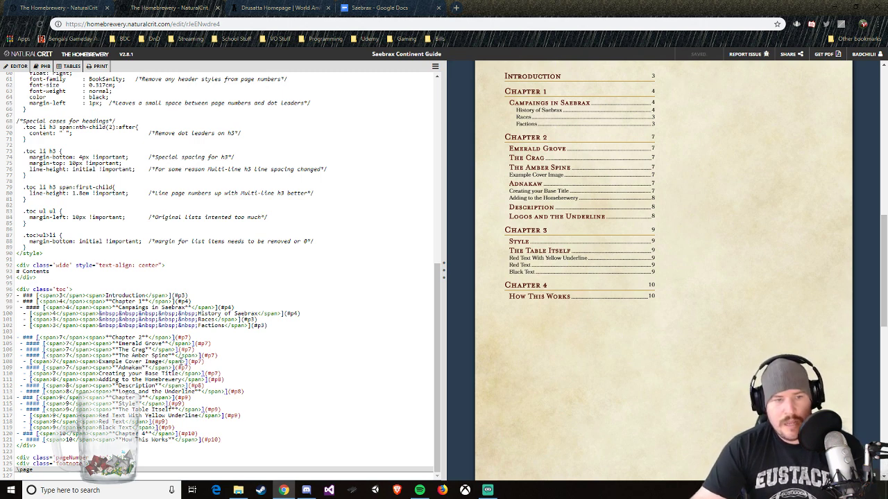
Step: Delete the leftover entries after Adnakaw in Chapter 2 and the Chapter 3 entries from Style through Red Text
drag(244, 393, 22, 375)
key(BackSpace)
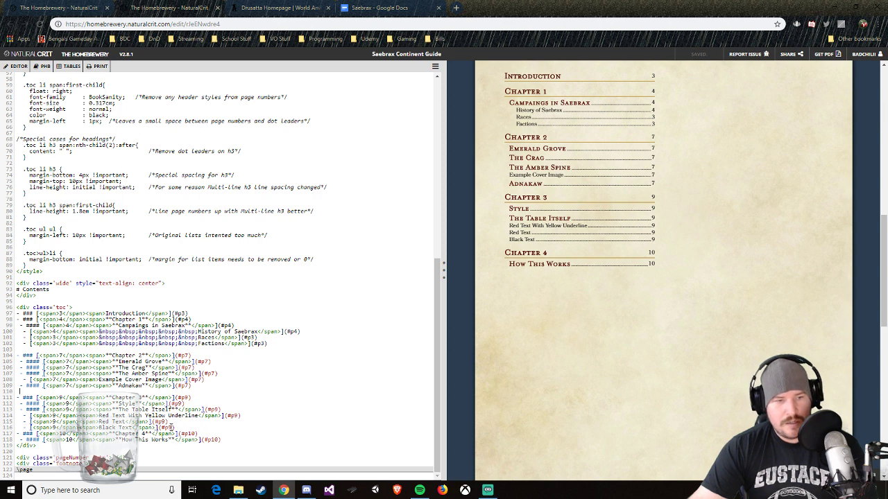
drag(170, 422, 31, 405)
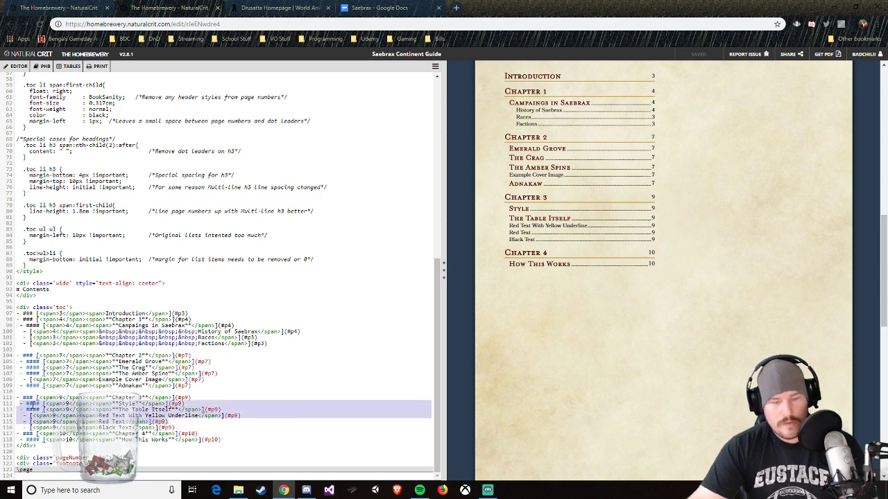
key(BackSpace)
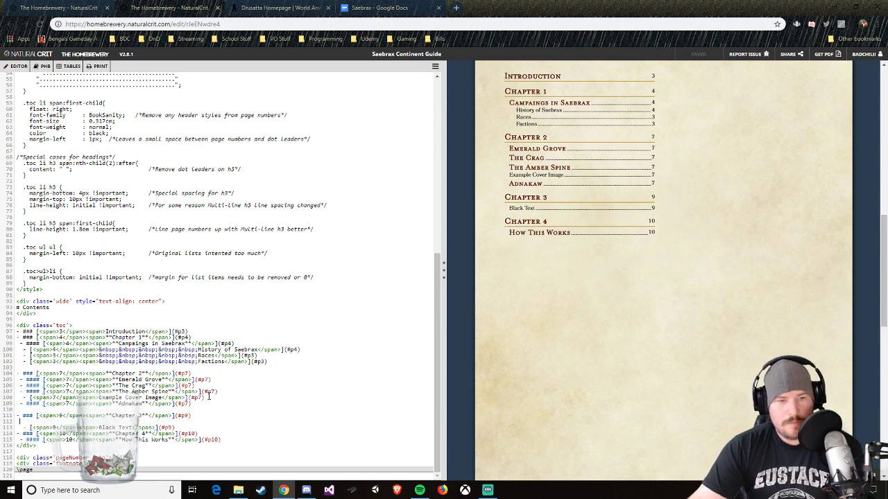
Step: Delete the Example Cover Image entry and its empty line below The Amber Spine
drag(204, 398, 27, 397)
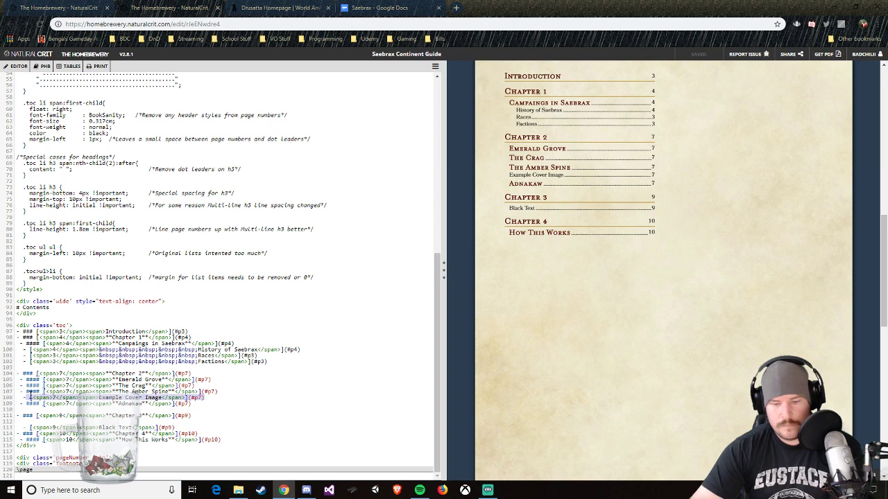
key(BackSpace)
key(BackSpace)
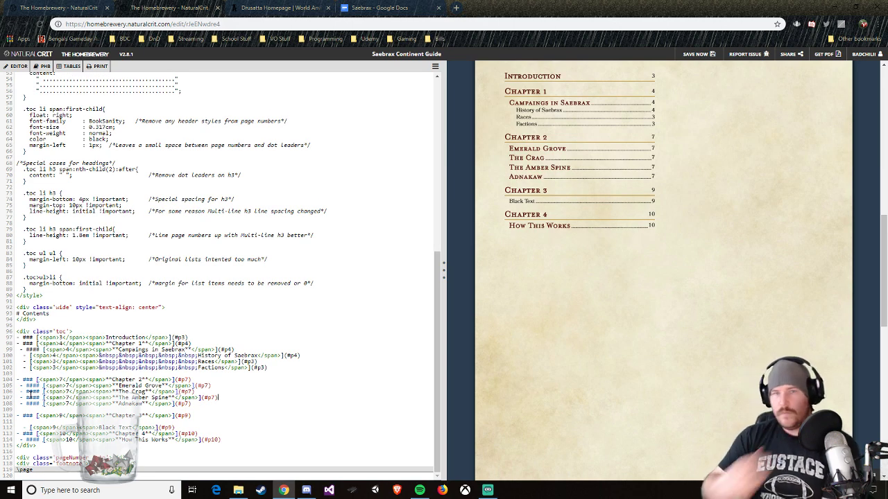
Step: Check the Saebrax outline in Google Docs and the Drusatta homepage on World Anvil, returning to the Homebrewery brew
click(378, 8)
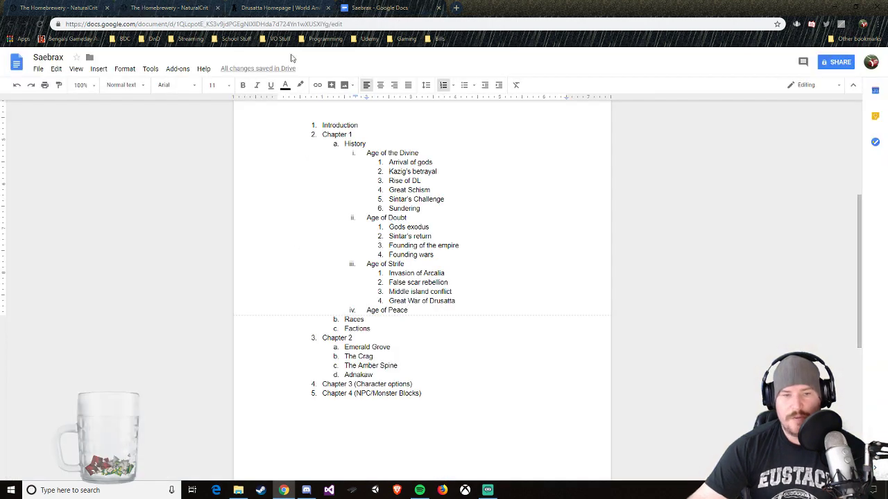
click(281, 8)
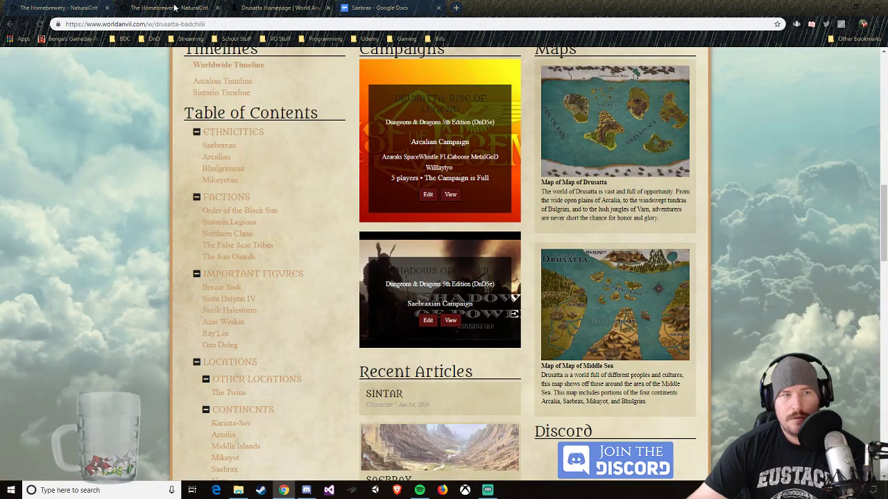
click(174, 8)
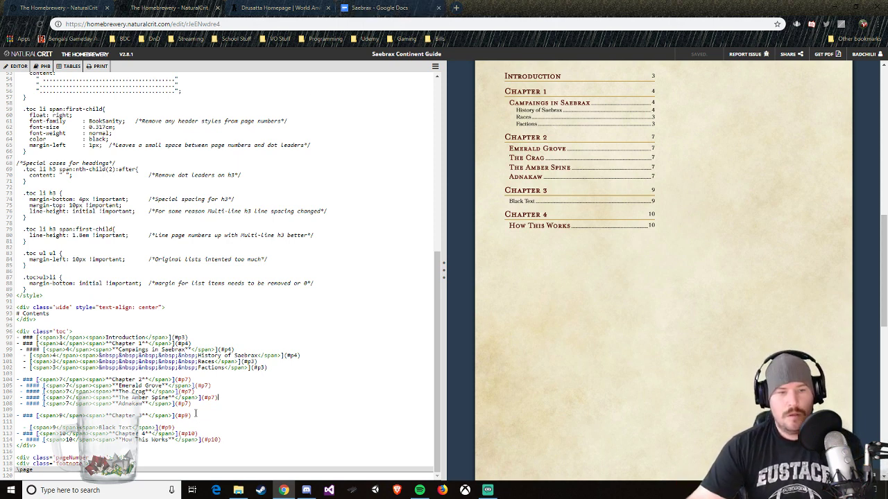
Step: Duplicate the Adnakaw entry directly below itself in Chapter 2, keeping one blank line before Chapter 3
drag(190, 404, 20, 404)
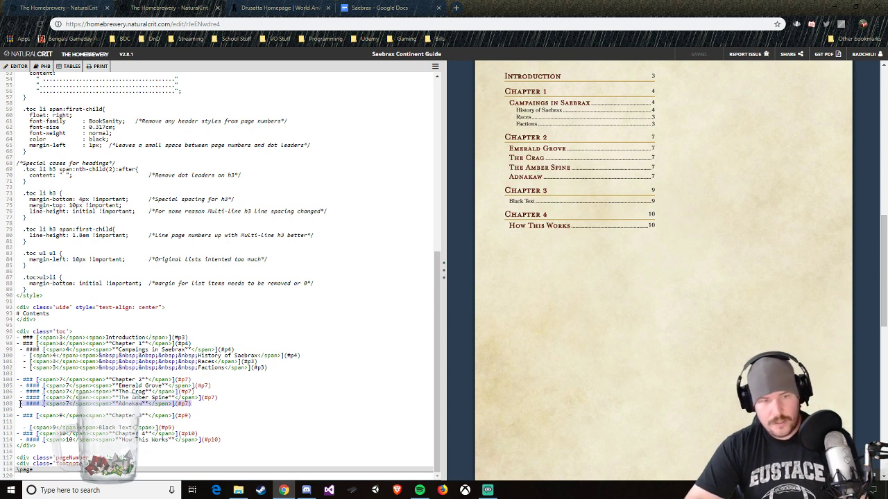
key(Right)
key(Return)
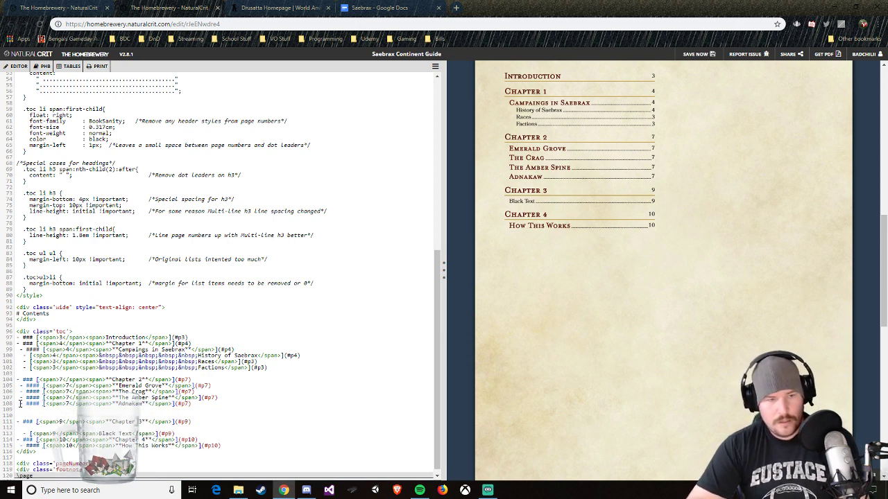
key(Return)
key(BackSpace)
key(Return)
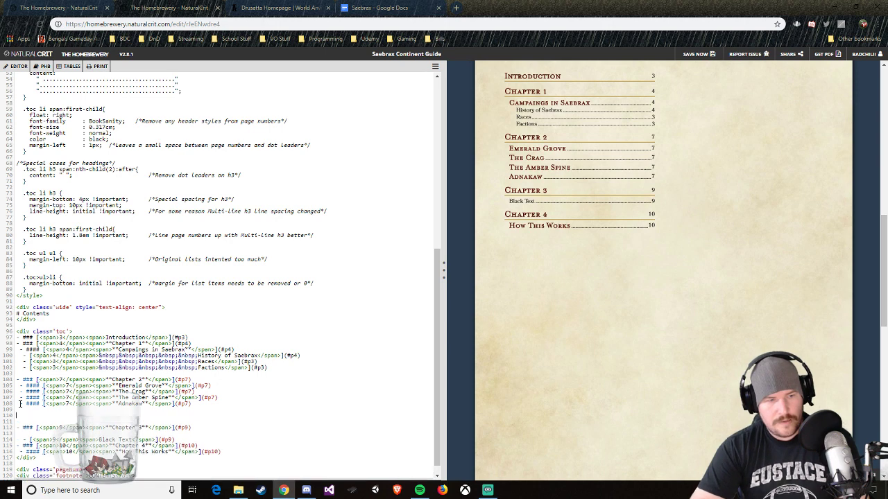
key(BackSpace)
key(Up)
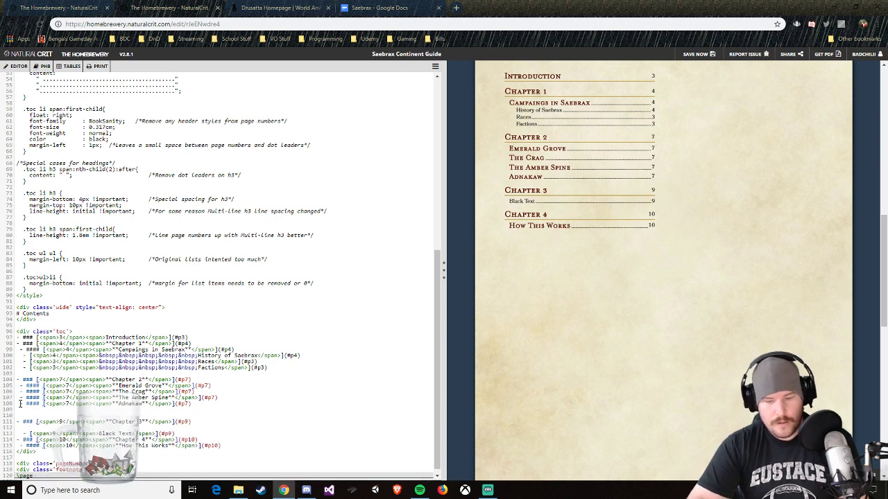
triple_click(20, 404)
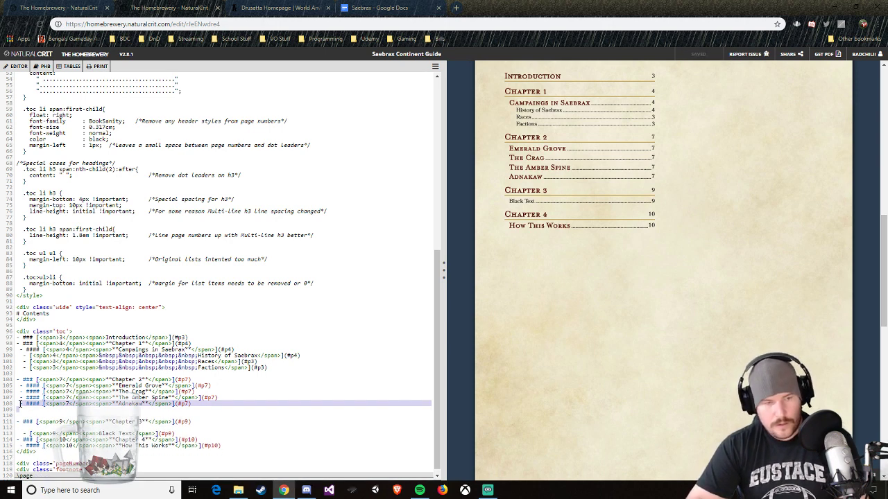
key(ctrl+c)
key(ctrl+v)
key(ctrl+v)
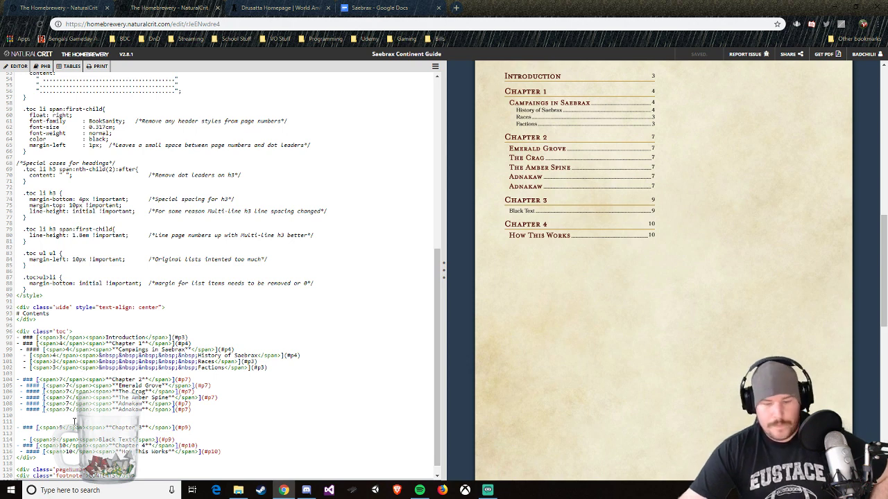
key(BackSpace)
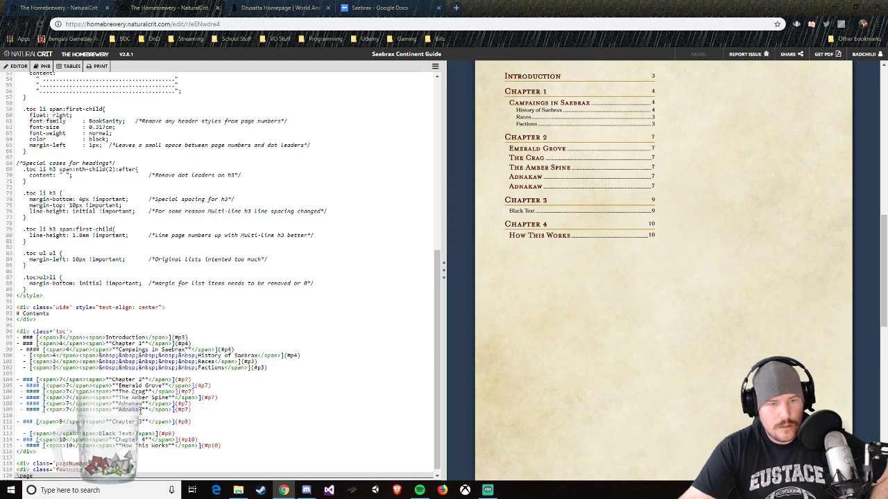
Step: Replace the text of the duplicated Adnakaw entry with Other Regions of Drusatta
double_click(142, 409)
text(Other Re)
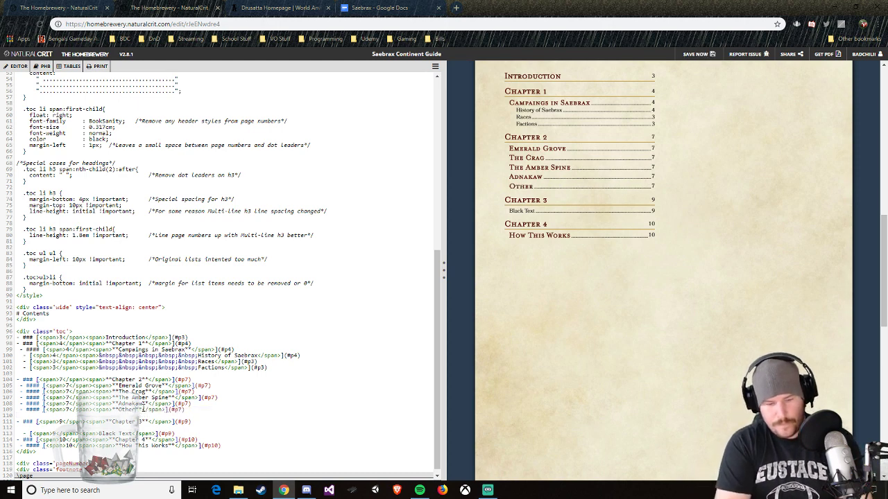
text(gions of Drus)
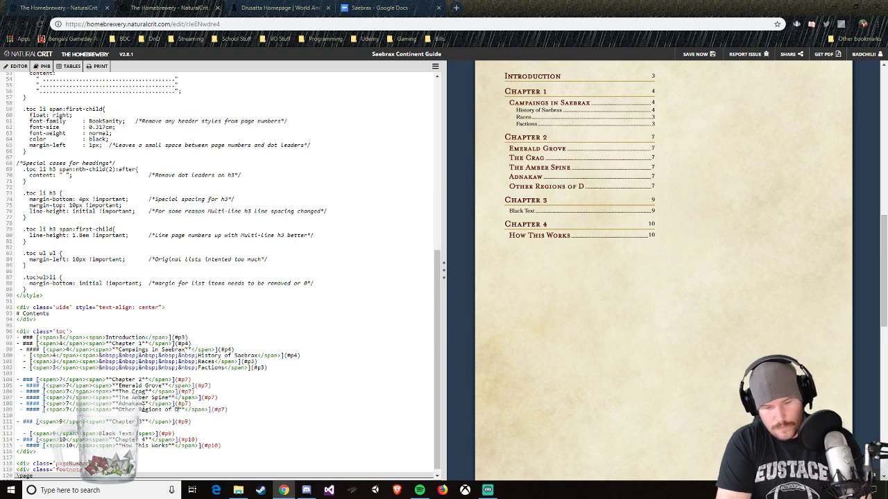
text(atta)
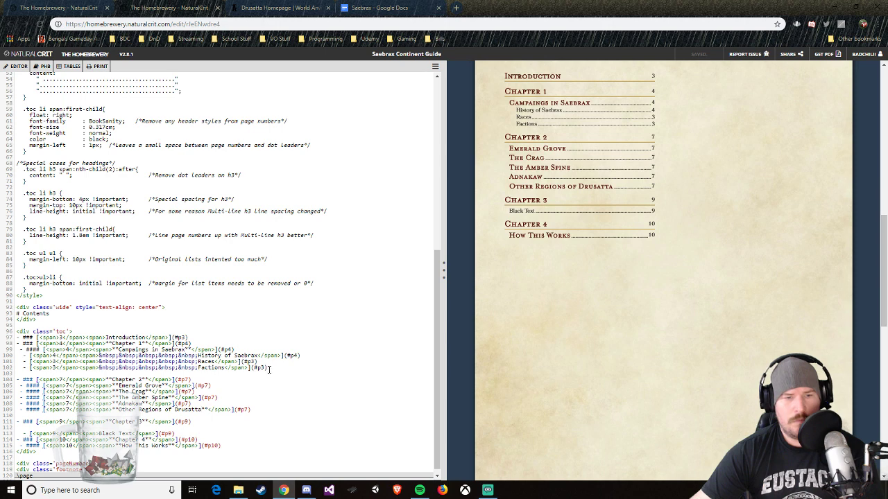
Step: Copy the History of Saebrax, Races and Factions lines from Chapter 1 to below Other Regions of Drusatta
drag(267, 371, 28, 354)
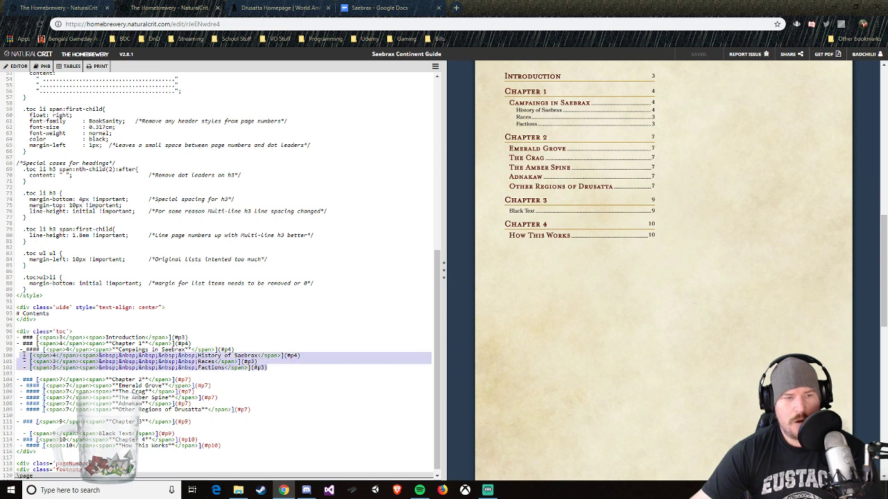
right_click(67, 359)
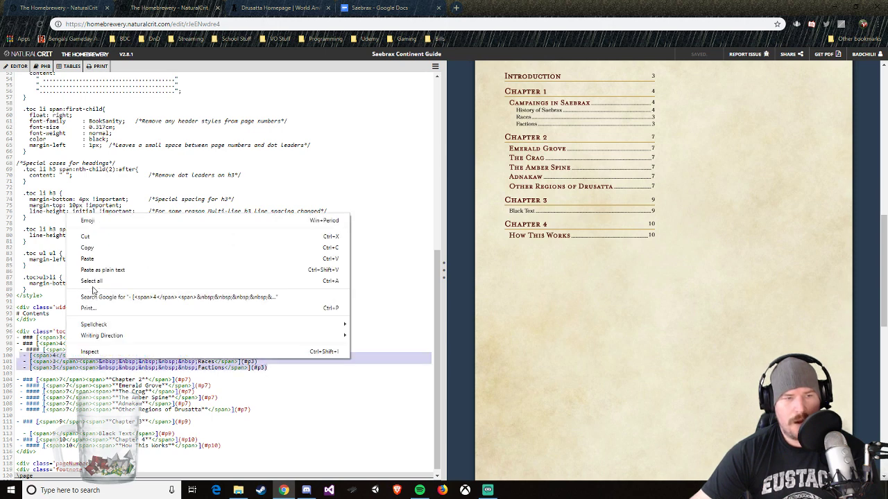
click(87, 247)
click(261, 410)
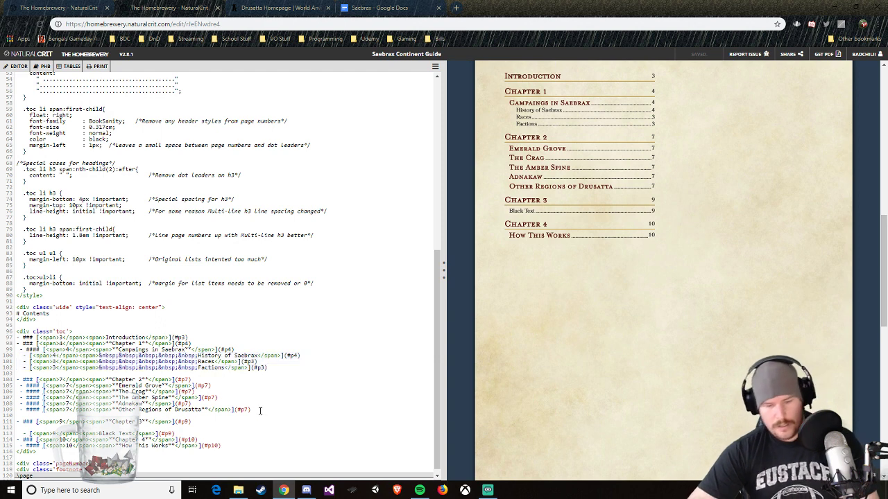
key(Return)
key(ctrl+v)
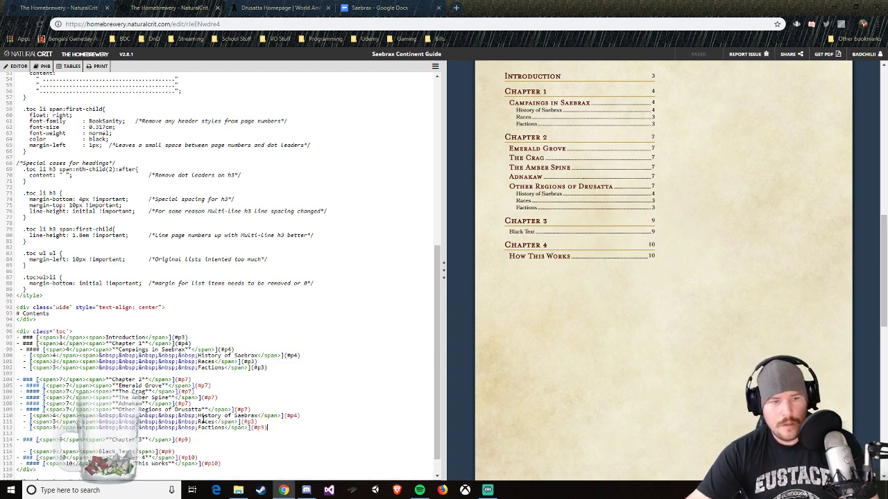
Step: Replace the History of Saebrax text under Other Regions of Drusatta with Arcalia
drag(199, 416, 179, 416)
click(257, 416)
click(258, 416)
text(Arcalia)
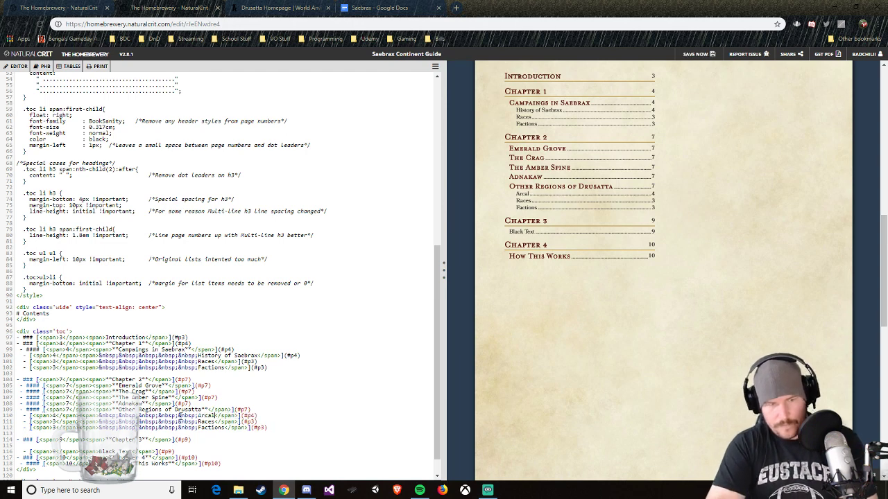
Step: Replace the Races text under Other Regions of Drusatta with Mikayot
key(BackSpace)
key(BackSpace)
key(BackSpace)
key(BackSpace)
key(BackSpace)
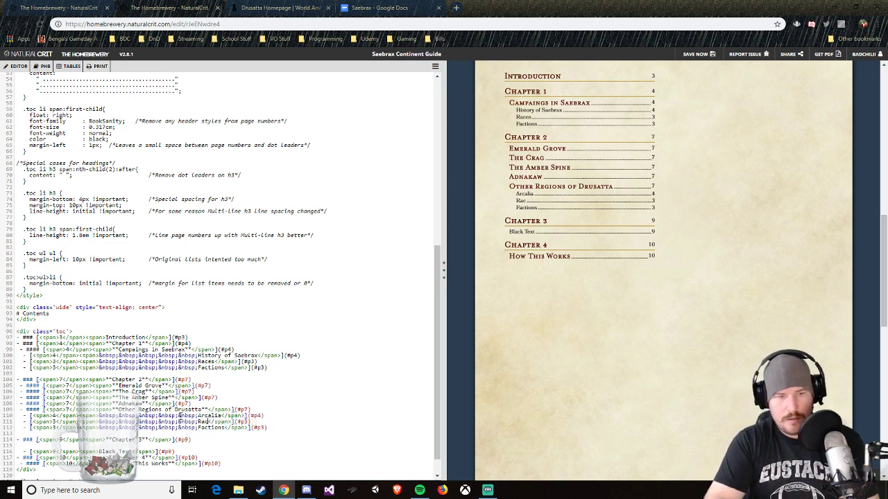
text(Mikayot)
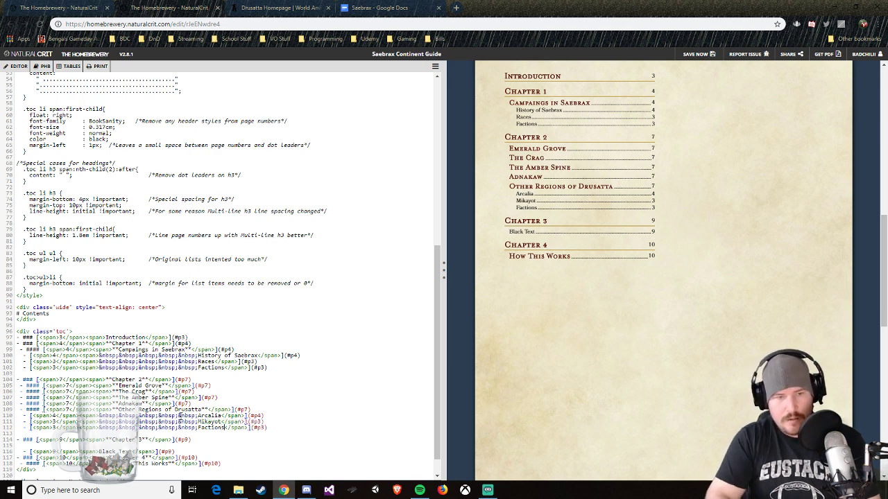
Step: Replace the Factions text under Other Regions of Drusatta with Bhulgrim
key(BackSpace)
key(BackSpace)
key(BackSpace)
key(BackSpace)
key(BackSpace)
key(BackSpace)
key(BackSpace)
key(BackSpace)
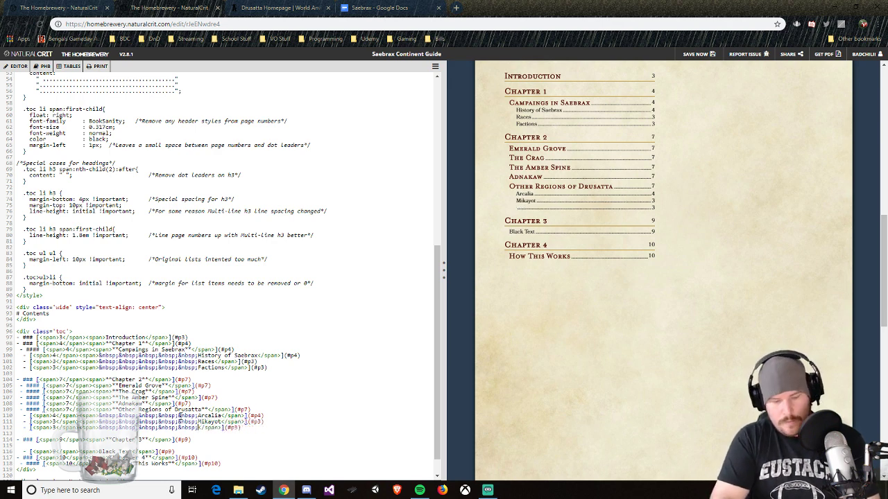
text(Bhulgrim)
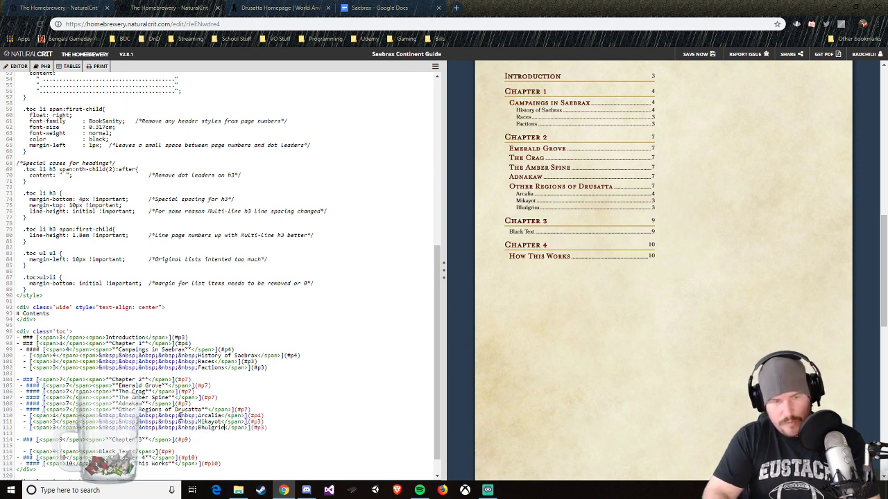
Step: Paste the three copied sub-entries again below Bhulgrim and remove the extra indentation from the first pasted line
key(Return)
key(ctrl+v)
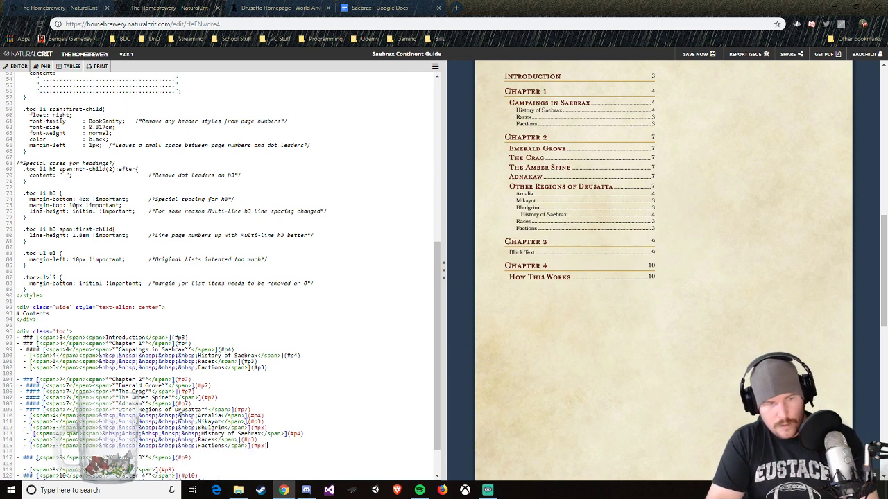
click(28, 434)
key(Delete)
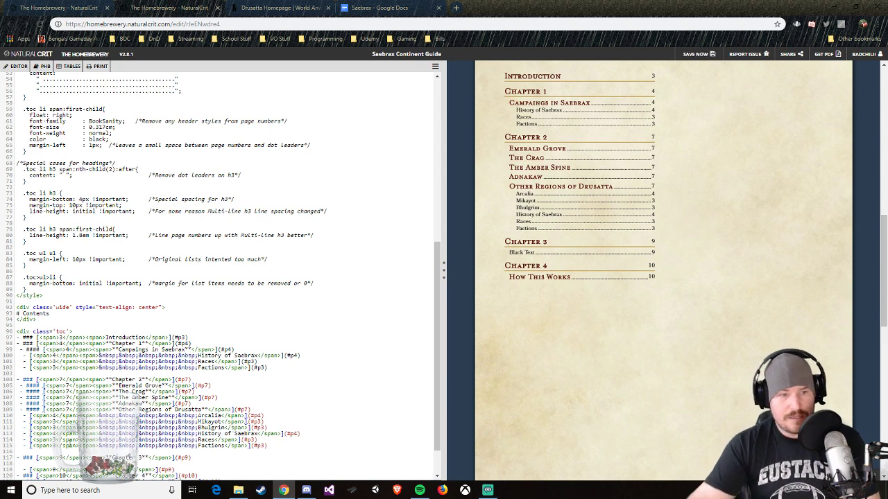
Step: Below Bhulgrim, replace the History of Saebrax text with Middle Islands and the Races text with Varn
drag(198, 433, 256, 435)
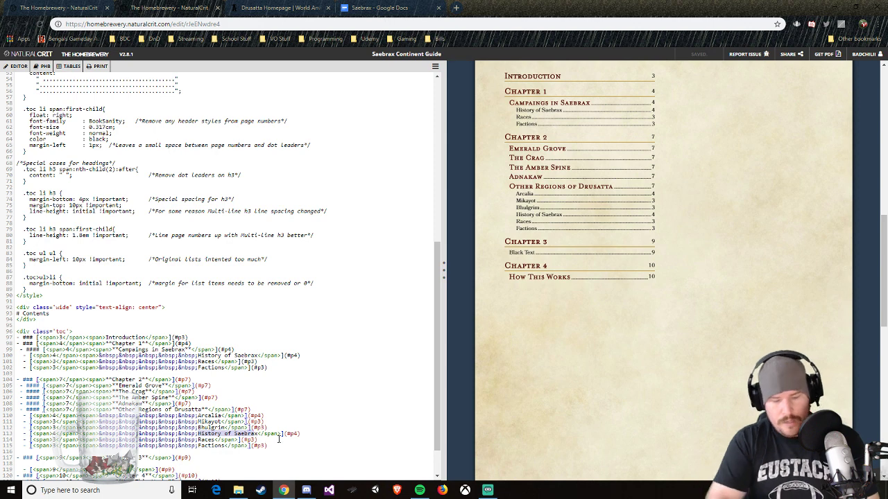
text(Middle )
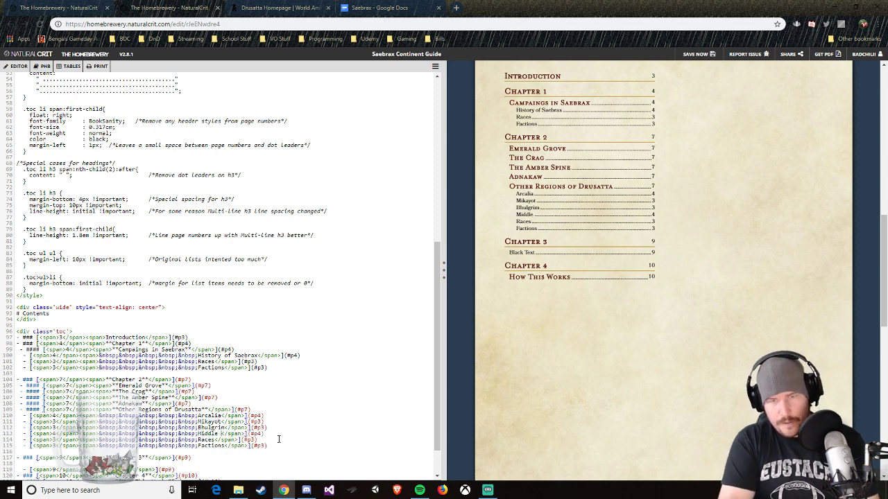
text(Islands)
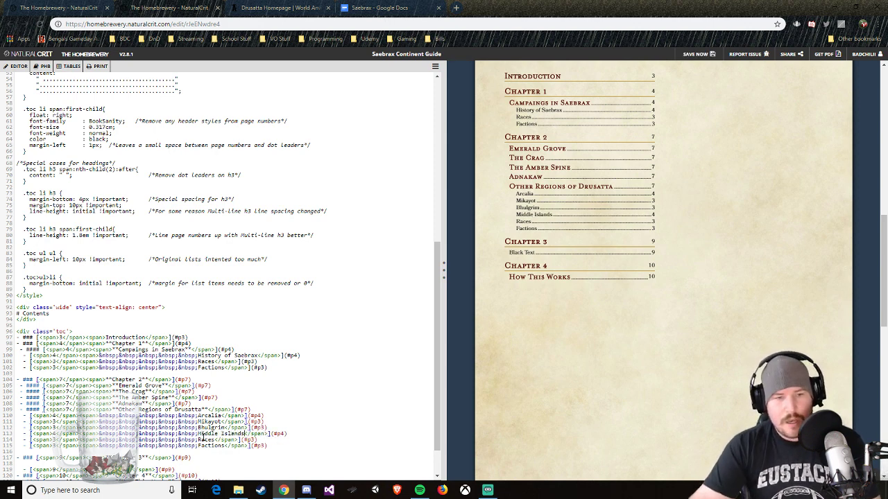
drag(199, 439, 211, 440)
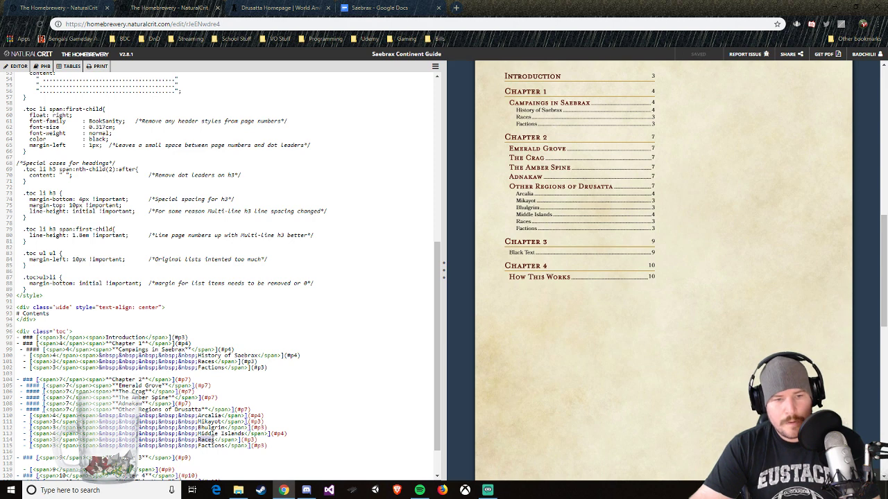
text(Varn)
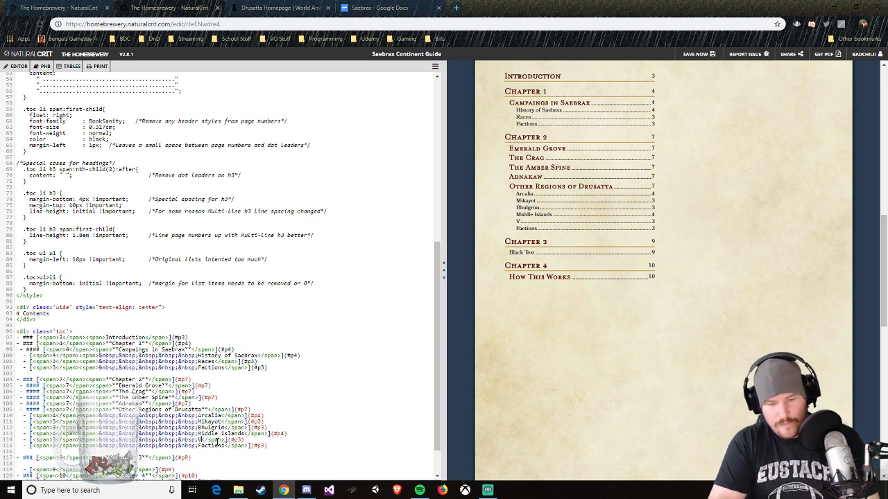
key(BackSpace)
key(BackSpace)
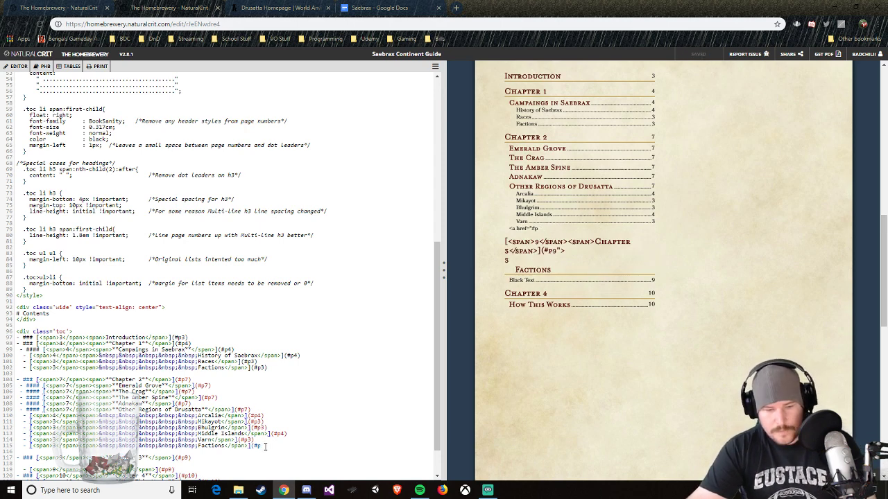
text(3))
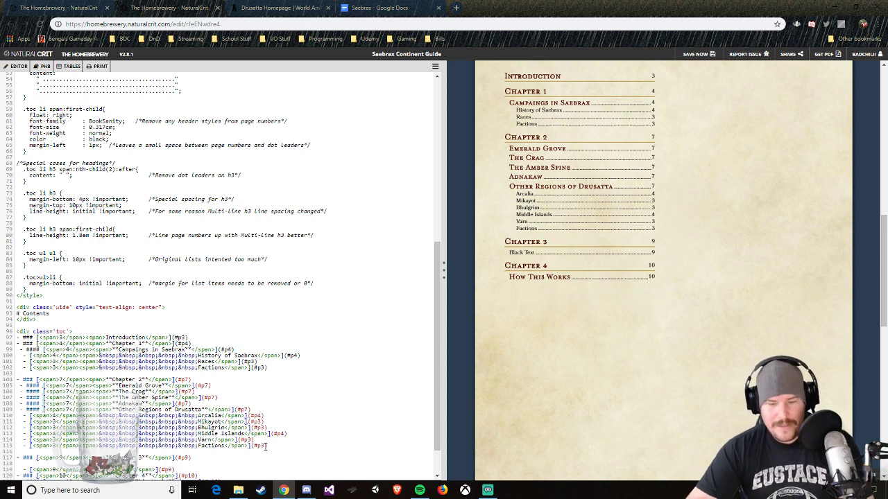
Step: Replace the Factions text below Varn under Other Regions of Drusatta with Adohannar
key(BackSpace)
key(BackSpace)
key(BackSpace)
key(BackSpace)
key(BackSpace)
key(BackSpace)
key(BackSpace)
key(BackSpace)
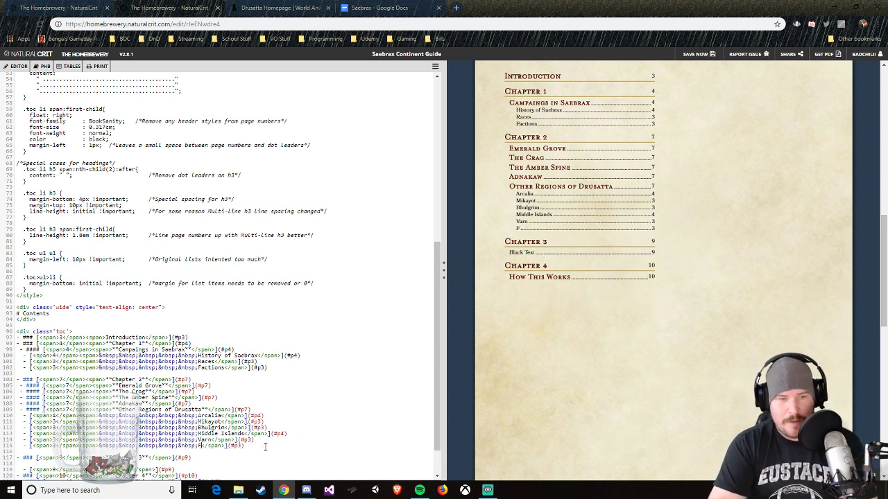
text(Adohanna)
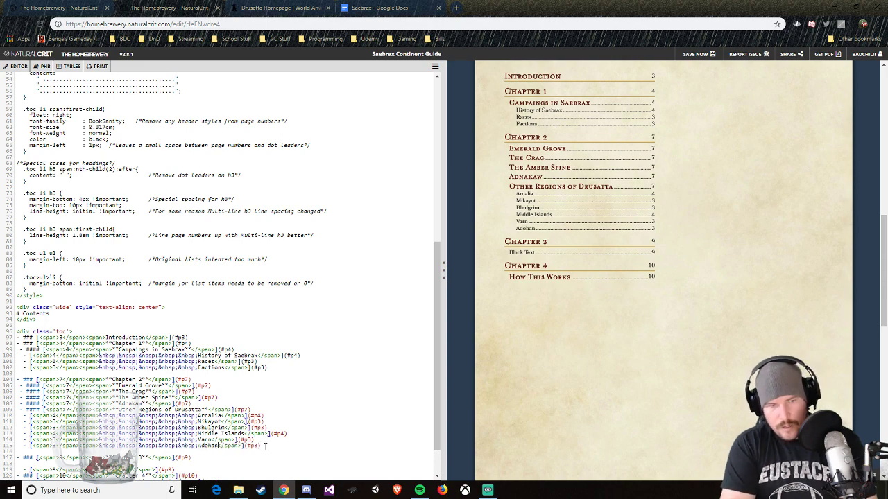
text(r)
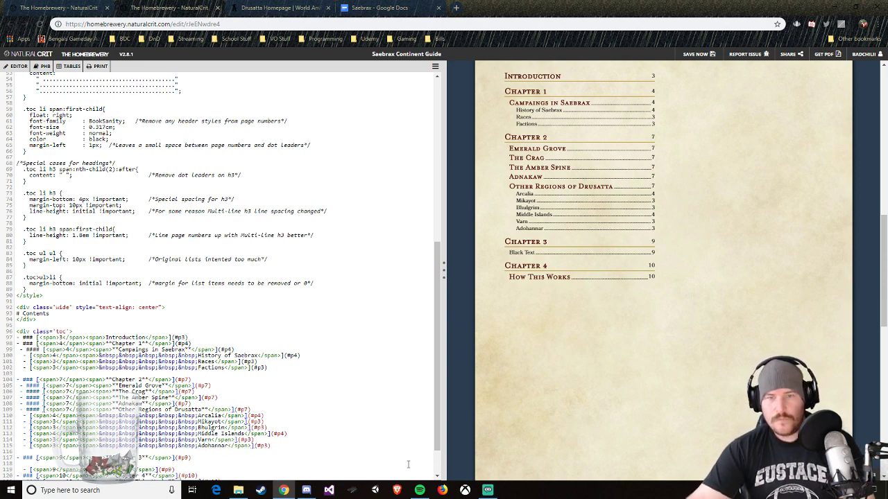
Step: Check the continents listed on the Drusatta World Anvil homepage and replace the entry below Varn in the Homebrewery contents with Karinta-Sav
click(310, 7)
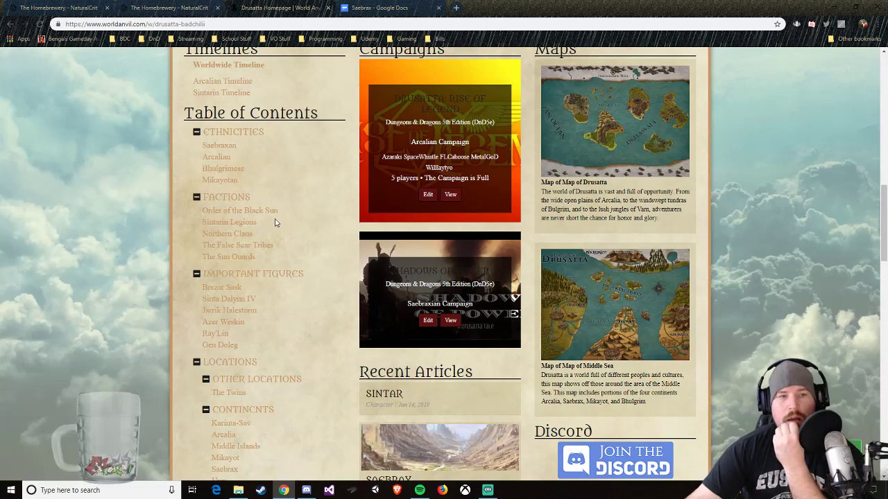
scroll(266, 334, down, 1)
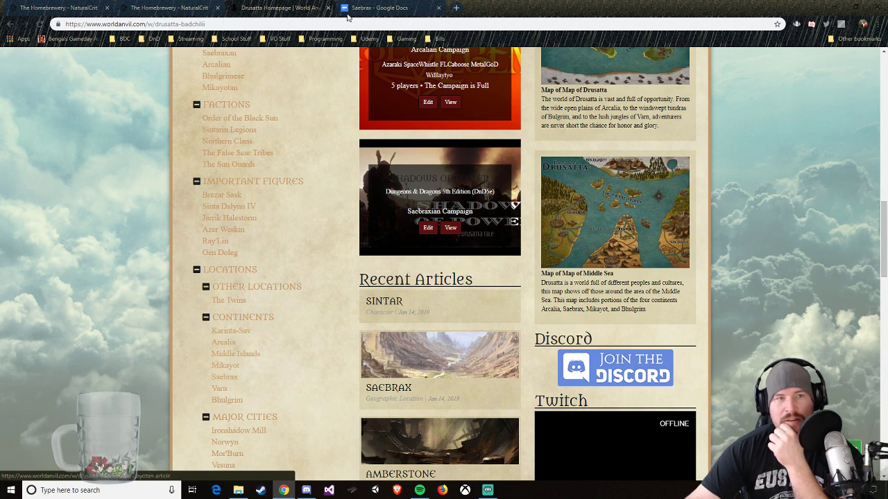
click(378, 7)
click(195, 10)
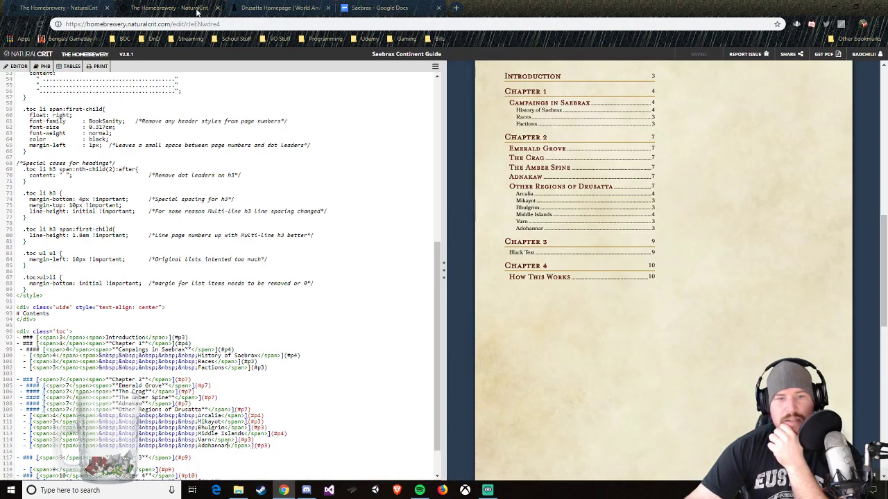
click(231, 447)
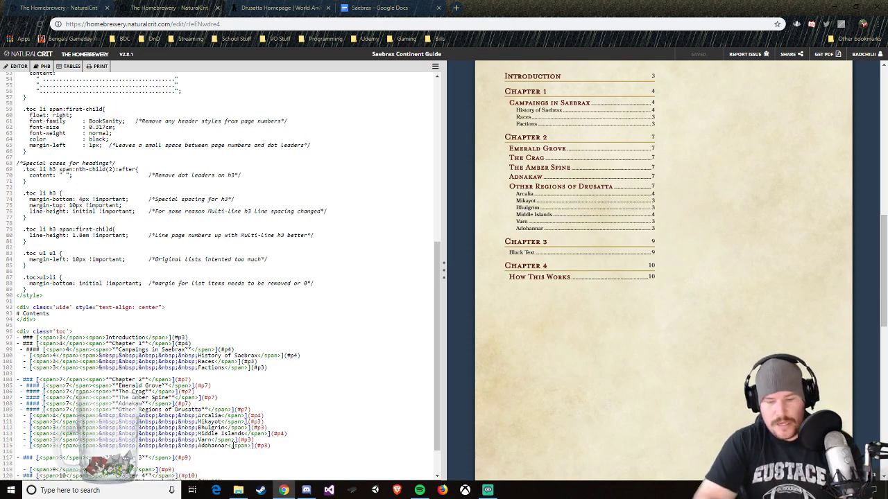
key(BackSpace)
key(BackSpace)
key(BackSpace)
key(BackSpace)
key(BackSpace)
key(BackSpace)
key(BackSpace)
key(BackSpace)
key(BackSpace)
text(Karinta)
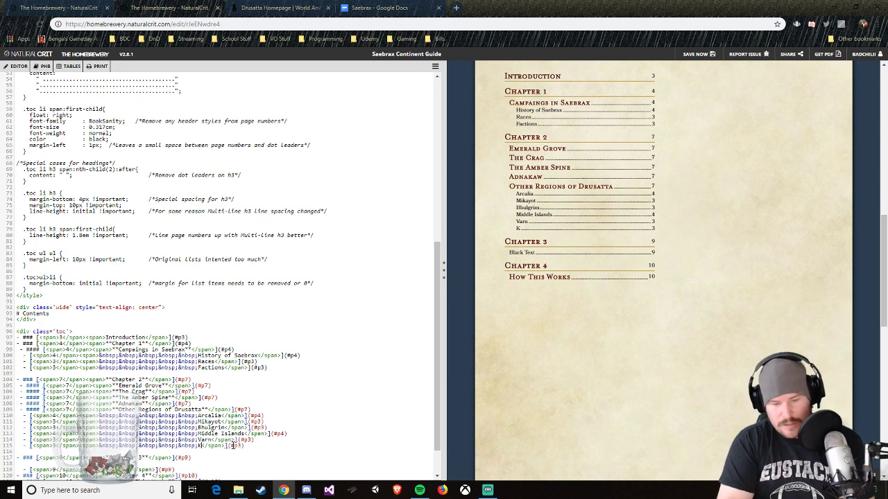
text( Sav)
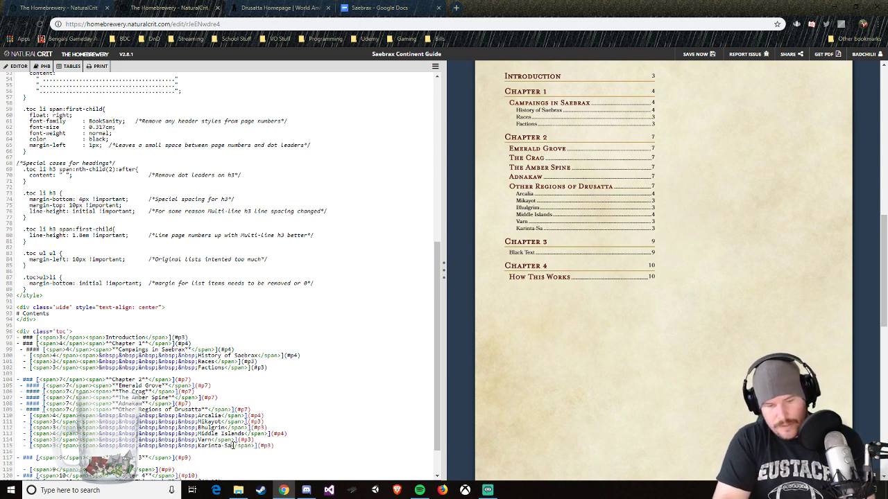
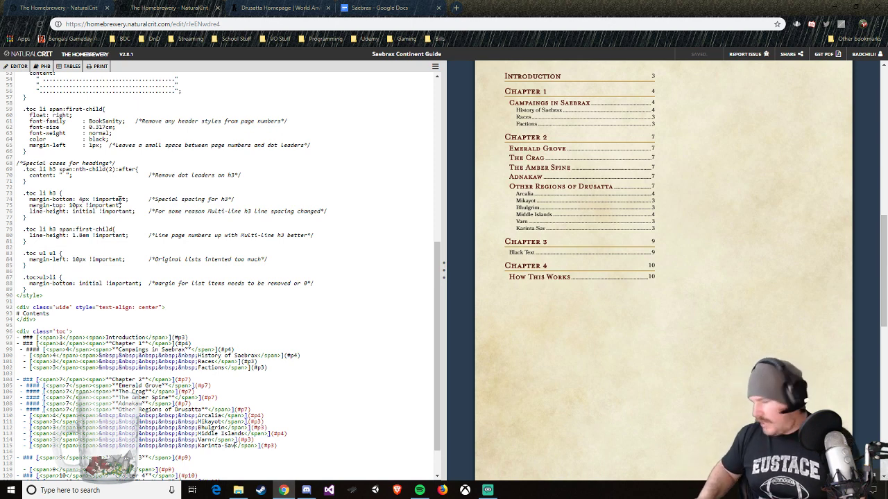
Step: Complete the first chapter's contents title as "Chapter 1: Campaigns in Saebrax" and correct the entry beneath it to "Campaigns in Saebrax"
click(143, 343)
text(: Campaigns)
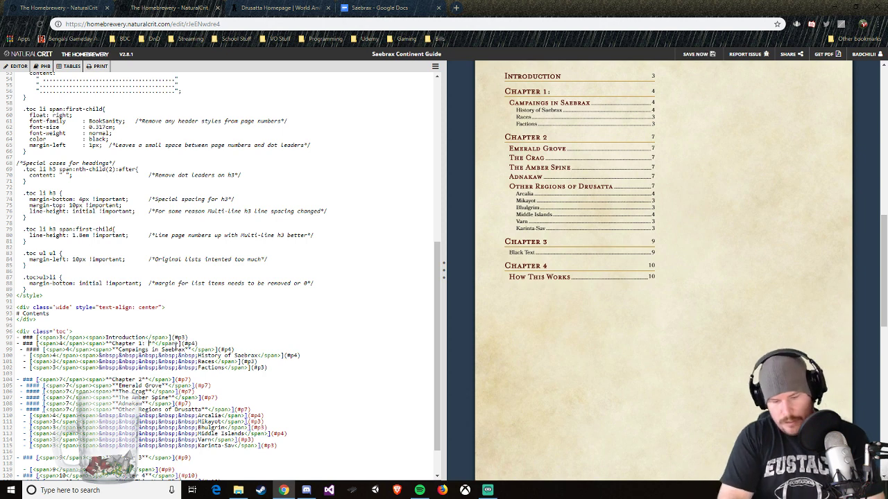
text( in )
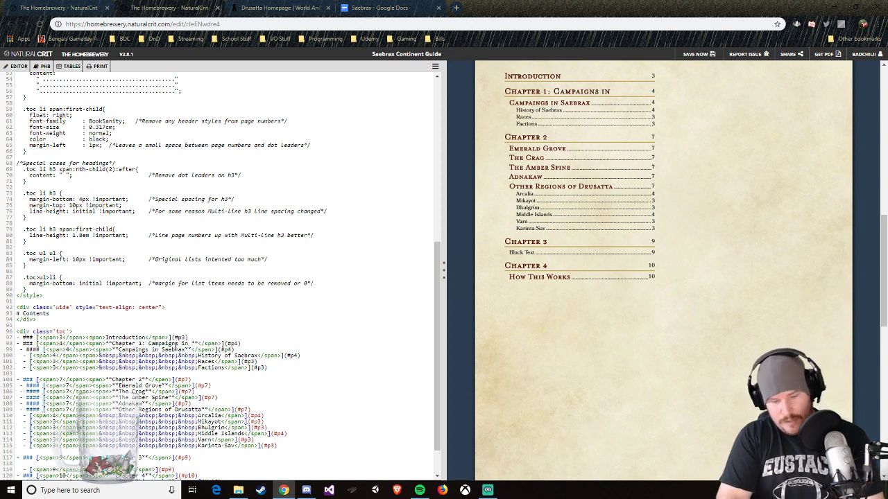
text(Saebrax)
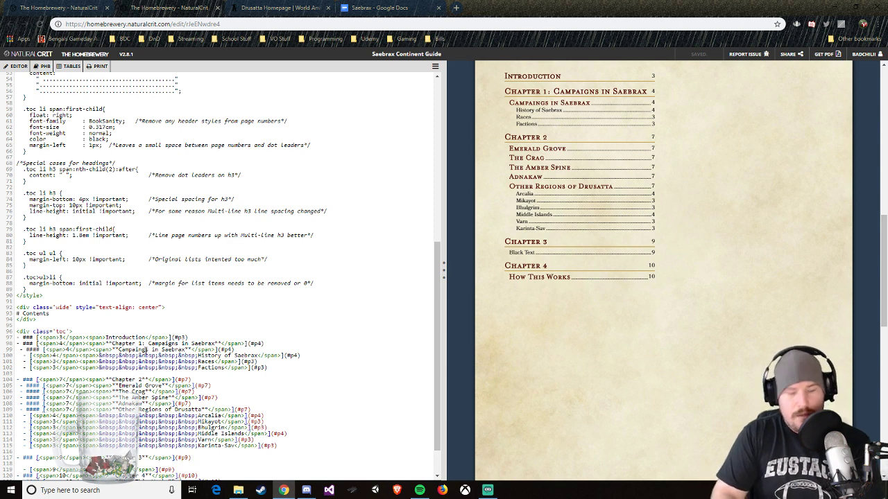
text(g)
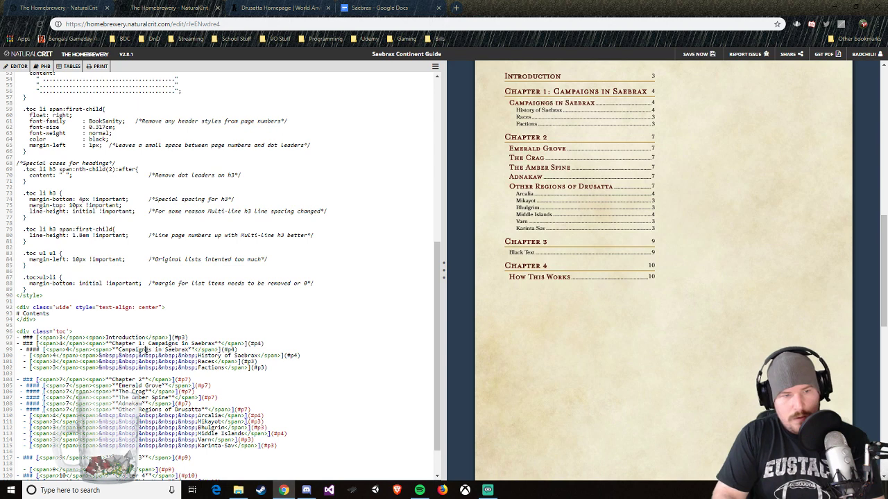
key(BackSpace)
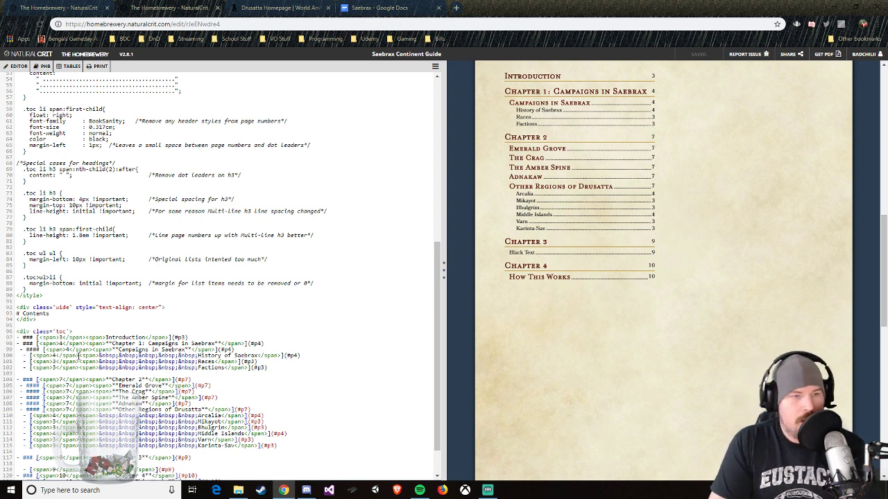
Step: Turn the History of Saebrax contents entry into a #### heading and remove its non-breaking-space indentation
text(####)
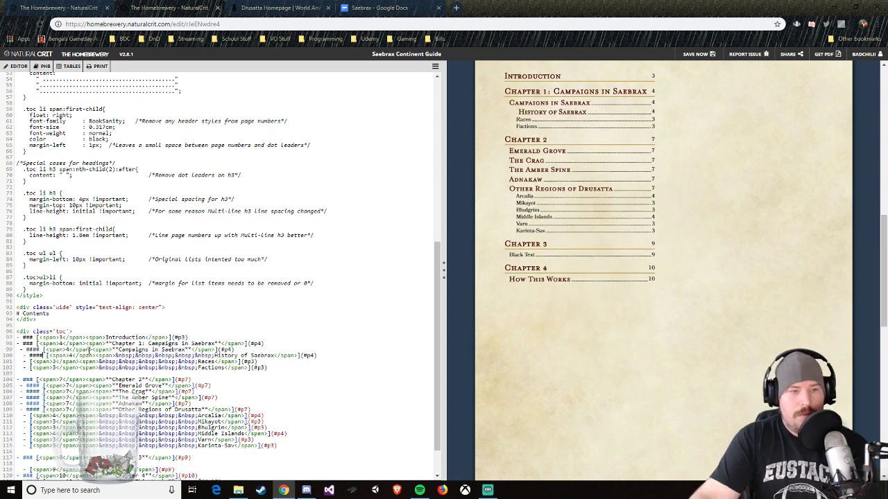
drag(115, 356, 214, 357)
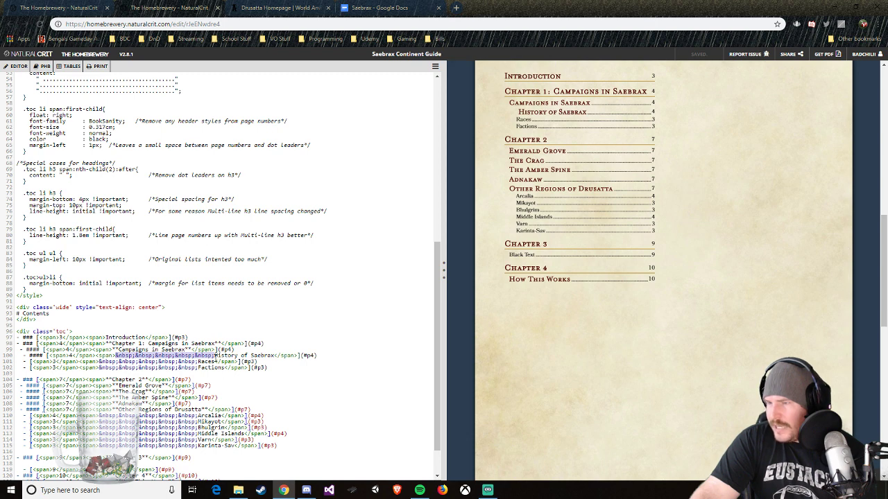
key(BackSpace)
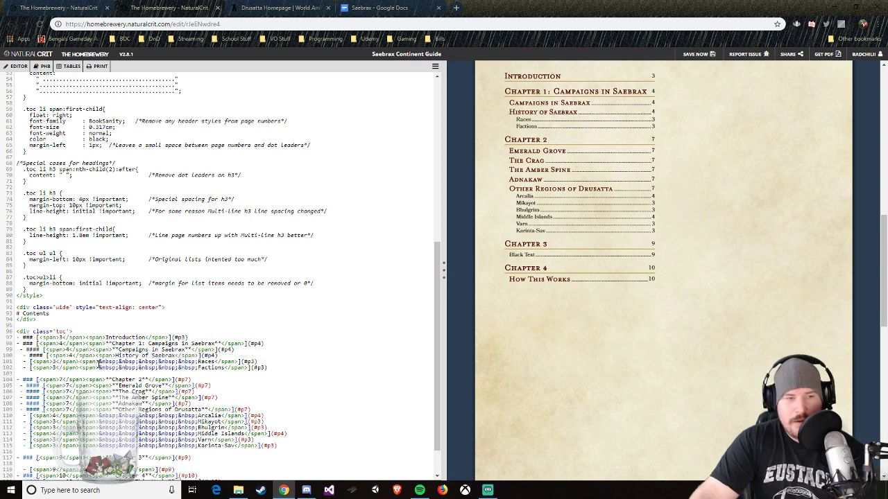
Step: Remove the non-breaking-space indentation from the Races and Factions entries under Chapter 1
mouse_move(98, 362)
mouse_down()
mouse_move(196, 362)
mouse_move(156, 375)
mouse_move(100, 367)
mouse_up()
key(BackSpace)
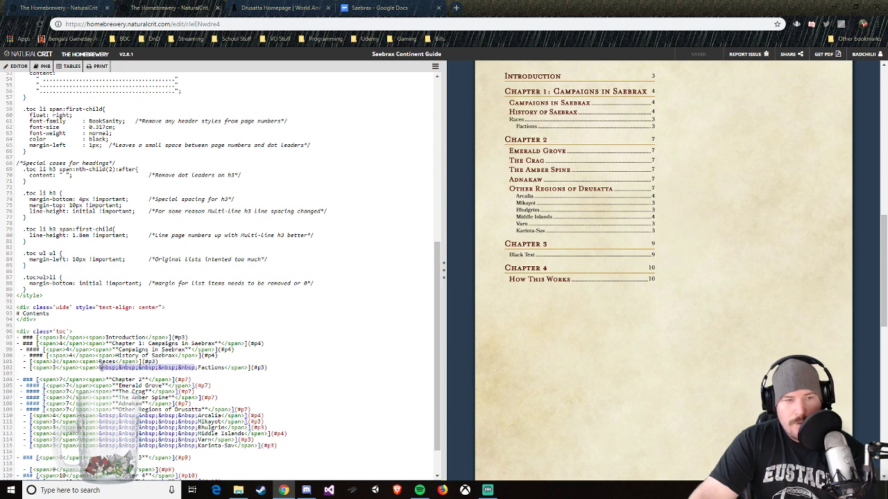
key(BackSpace)
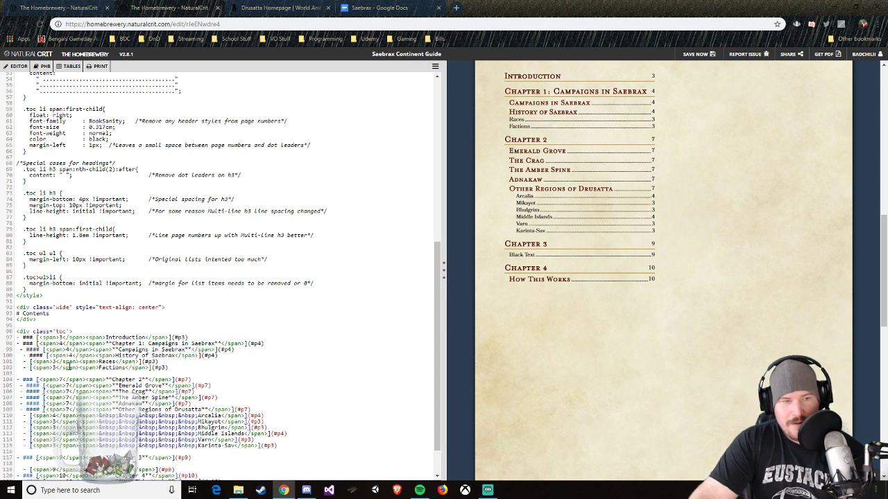
Step: Remove the extra leading space from the History of Saebrax, Races and Factions lines to align them with Campaigns in Saebrax
click(25, 355)
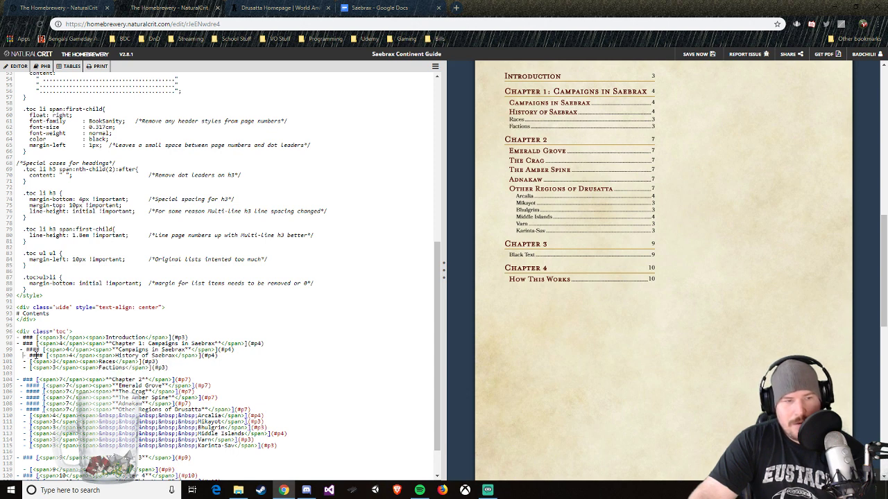
key(BackSpace)
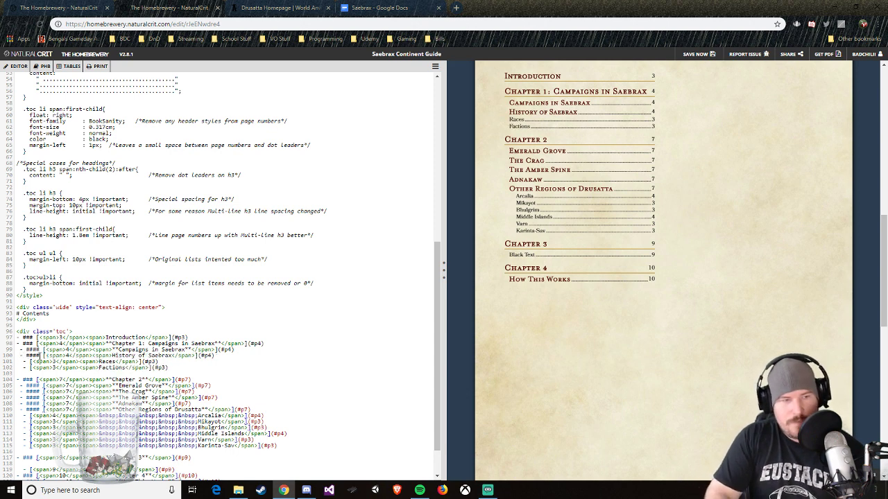
key(BackSpace)
click(21, 368)
key(BackSpace)
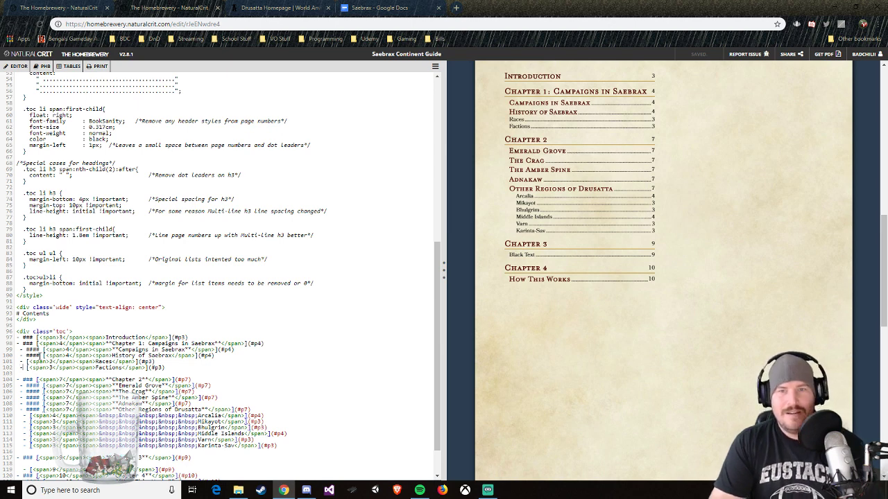
Step: Turn the Races and Factions contents entries under Chapter 1 into #### headings
click(27, 362)
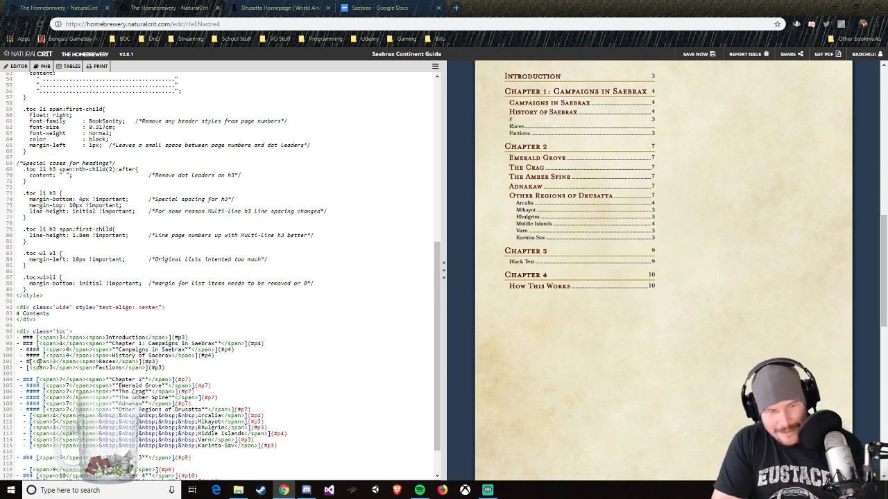
text(####)
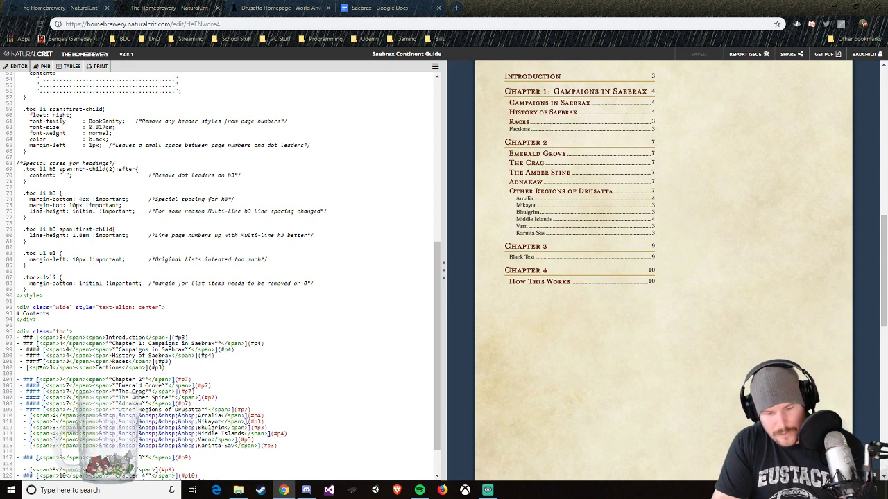
click(27, 367)
text(####)
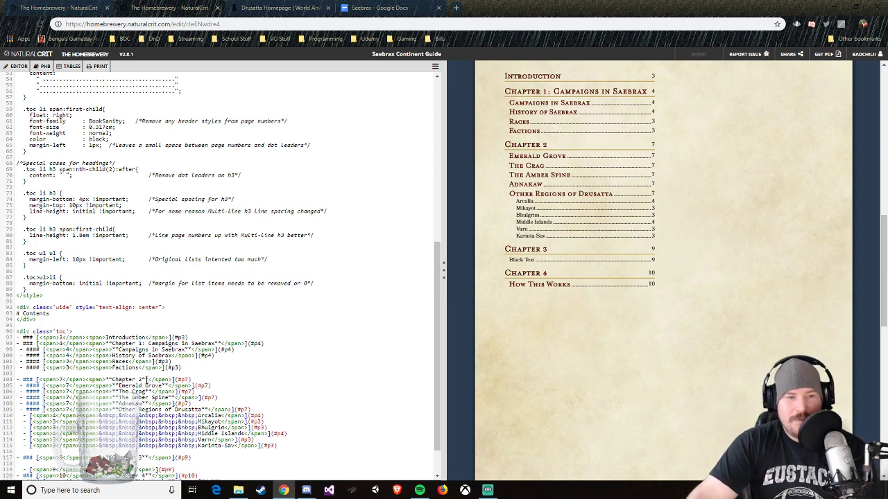
Step: Complete the second chapter's contents title as "Chapter 2: Gazetteer of Saebrax"
click(144, 379)
text(: )
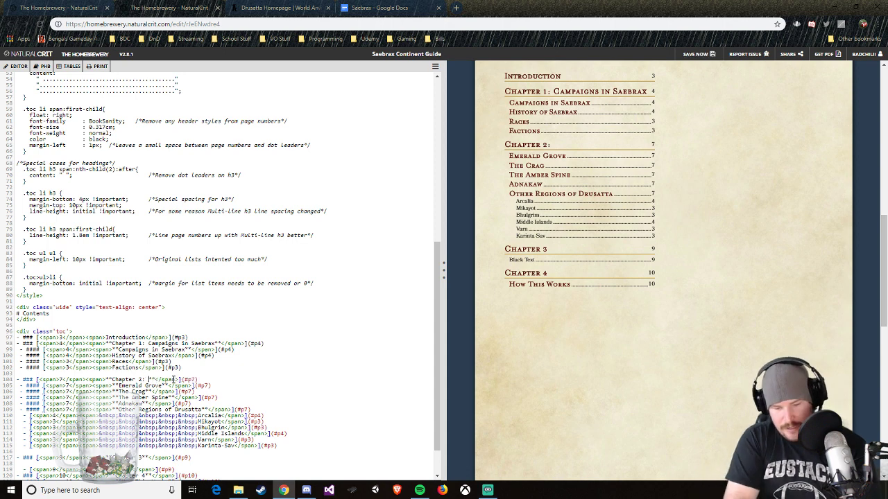
text(Ga)
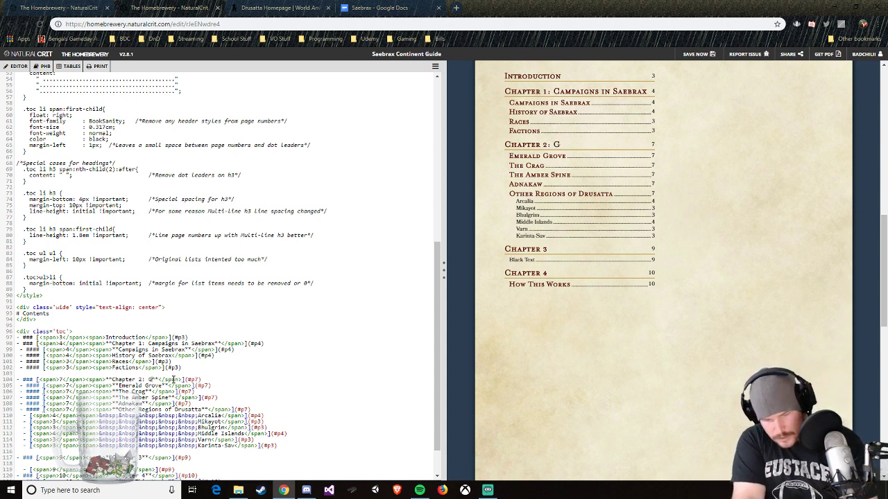
text(z)
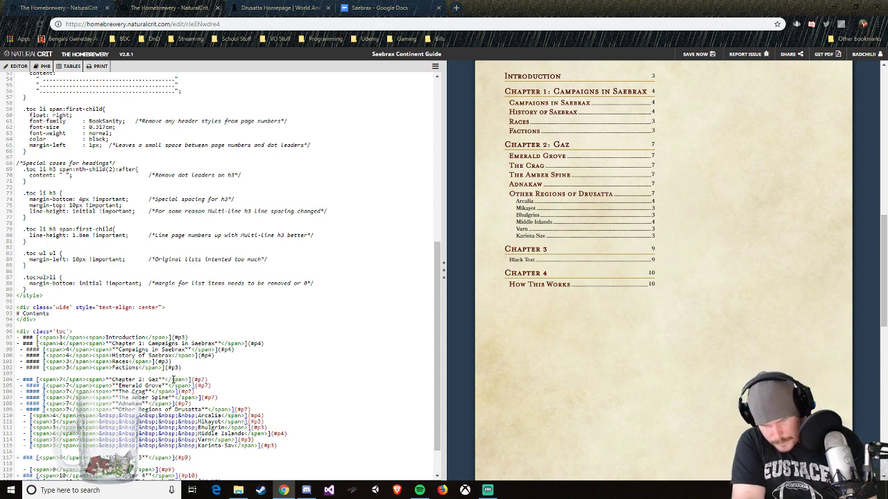
text(etteer)
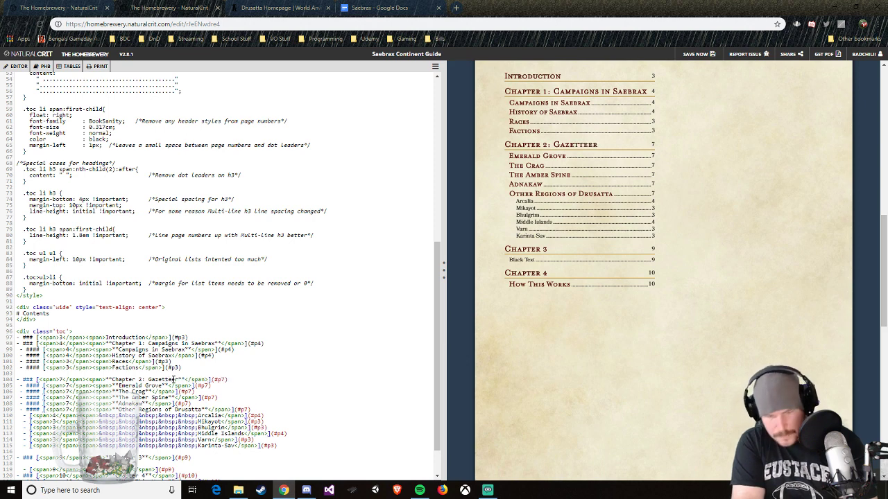
text( of Saebra)
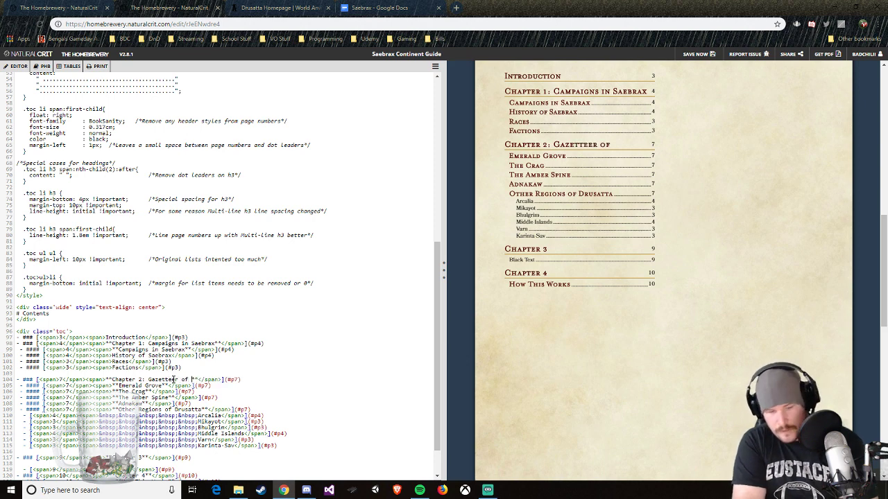
text(x)
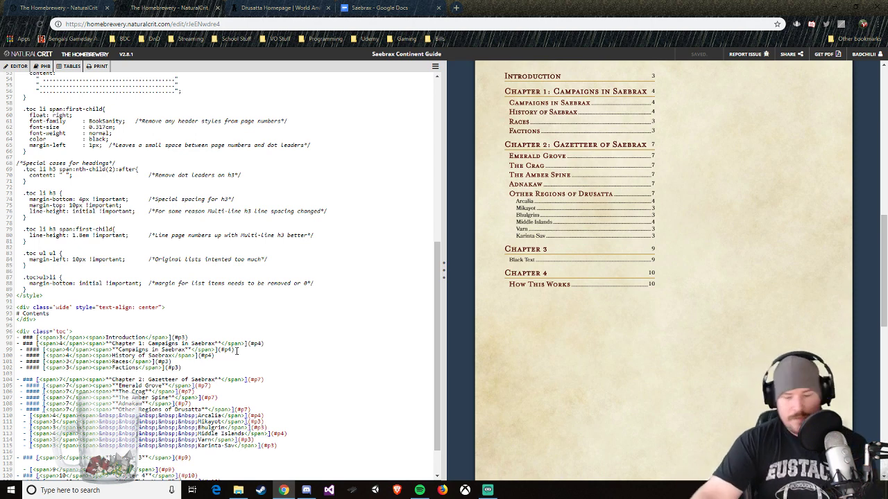
click(237, 351)
key(Return)
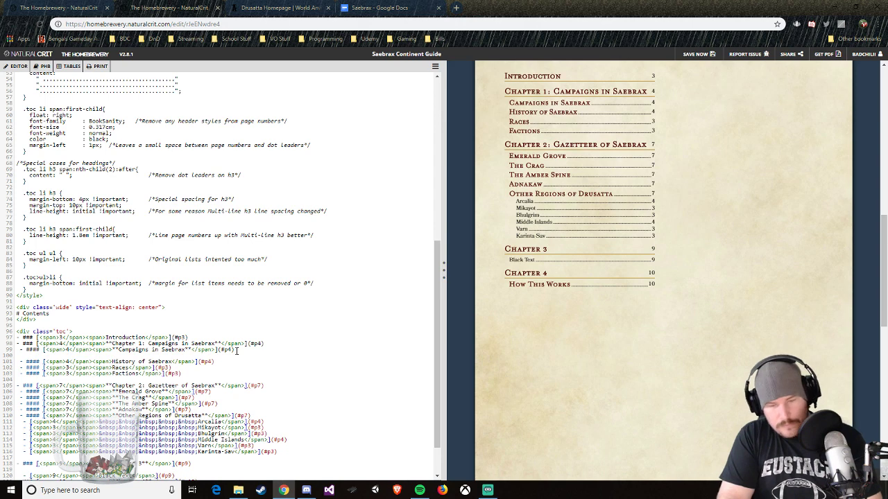
text(- [<span>4</span><span>&nbsp;&nbsp;&nbsp;&nbsp;History of Saebrax</span>](#p4)   - [<span>3</span><span>&nbsp;&nbsp;&nbsp;&nbsp;Races</span>](#p3)   - [<span>3</span><span>&nbsp;&nbsp;&nbsp;&nbsp;Factions</span>](#p3))
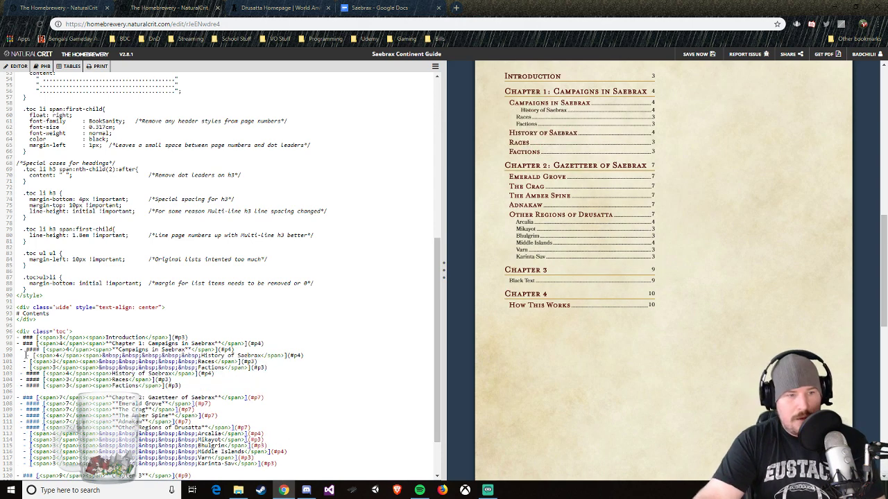
key(BackSpace)
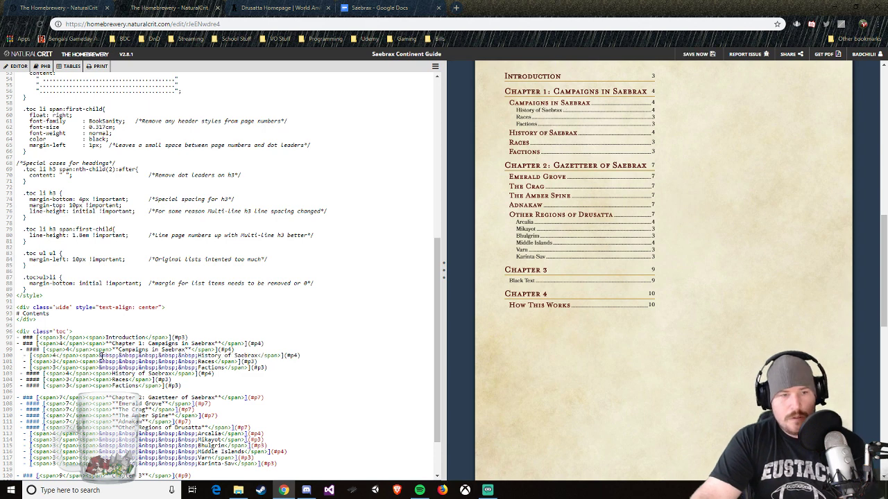
drag(199, 355, 259, 356)
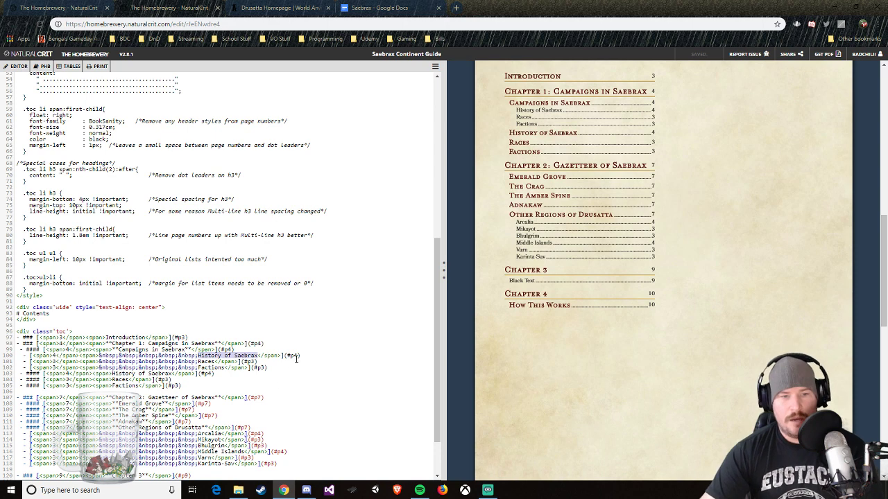
click(292, 363)
drag(267, 367, 28, 352)
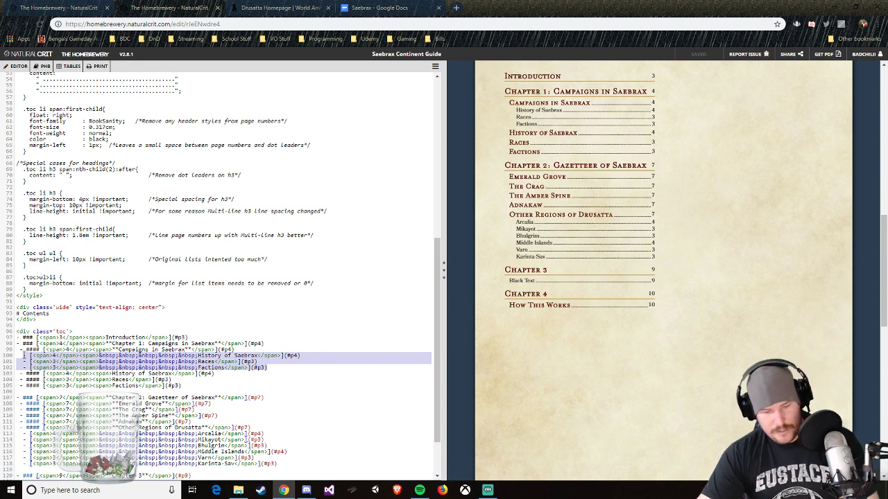
key(BackSpace)
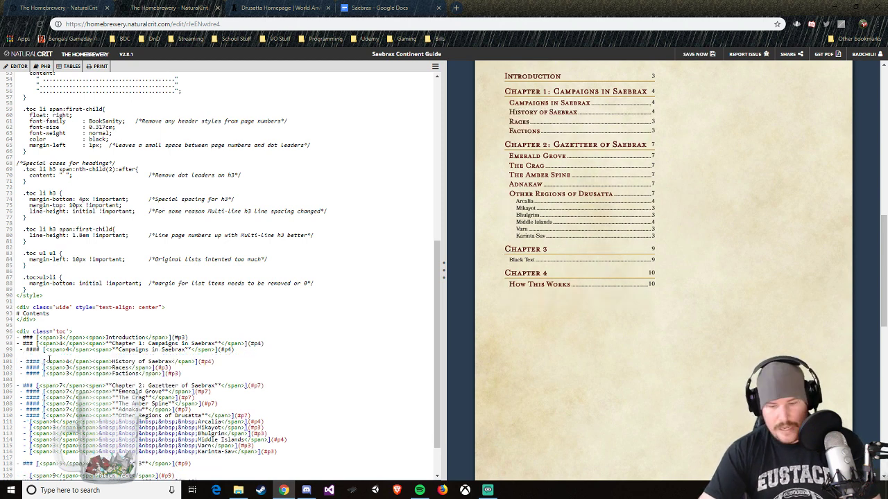
key(Delete)
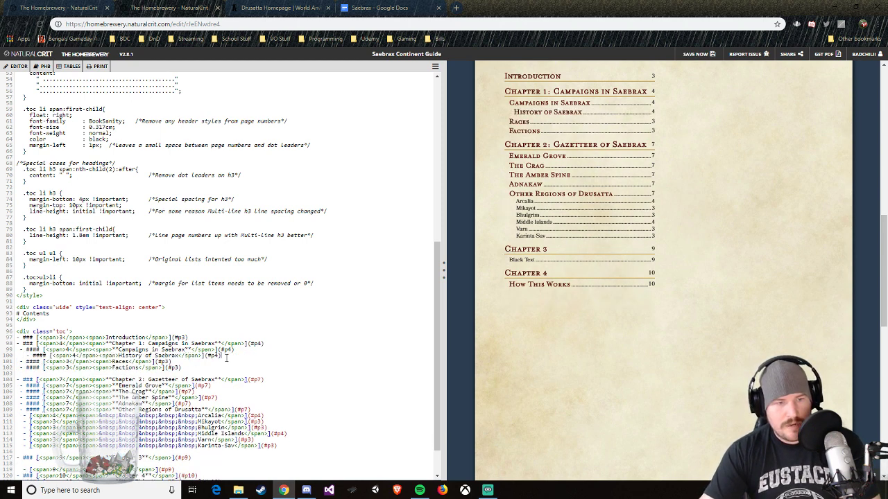
Step: Paste the copied indented sub-entries beneath the History of Saebrax heading and rename the first one "Age of The Divine"
text(- [<span>4</span><span>&nbsp;&nbsp;&nbsp;&nbsp;&nbsp;History of Saebrax</span>](#p4) - [<span>3</span><span>&nbsp;&nbsp;&nbsp;&nbsp;&nbsp;Races</span>](#p3) - [<span>3</span><span>&nbsp;&nbsp;&nbsp;&nbsp;&nbsp;Factions</span>](#p3))
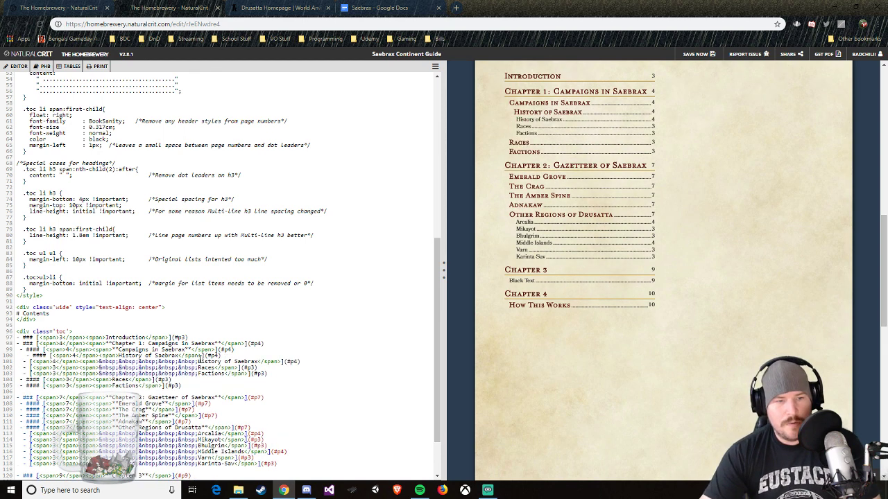
drag(198, 361, 258, 361)
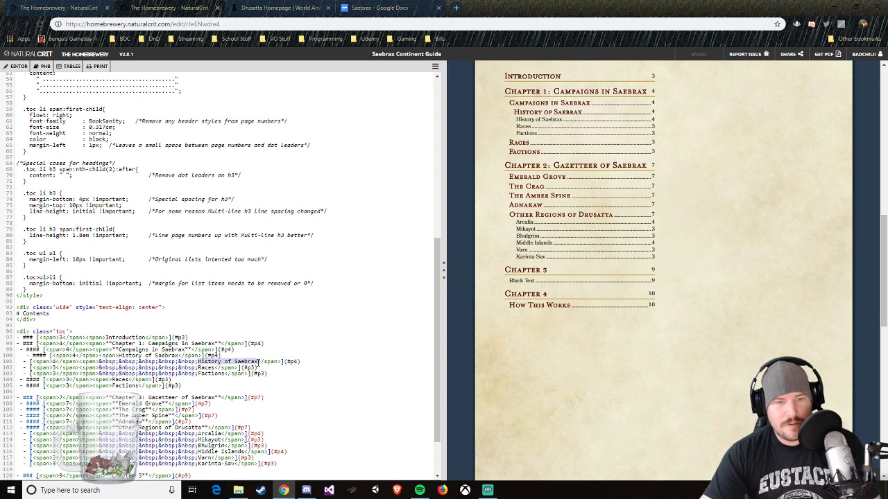
text(Age of the)
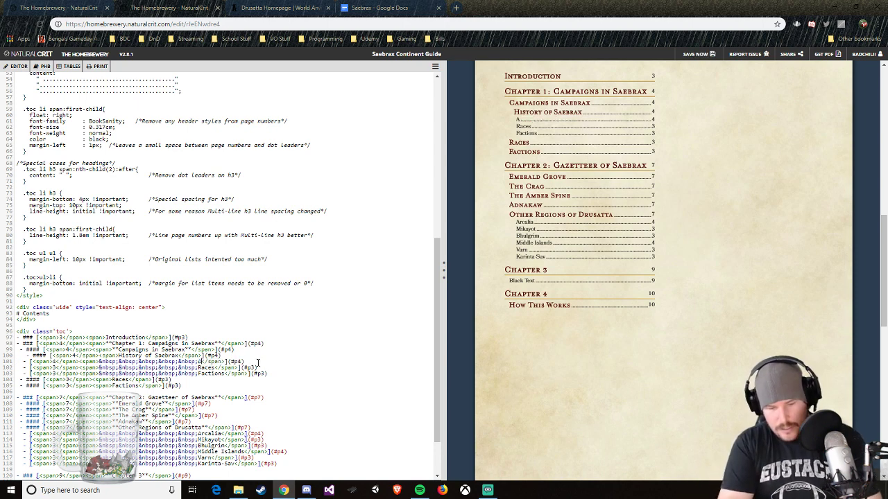
key(BackSpace)
key(BackSpace)
key(BackSpace)
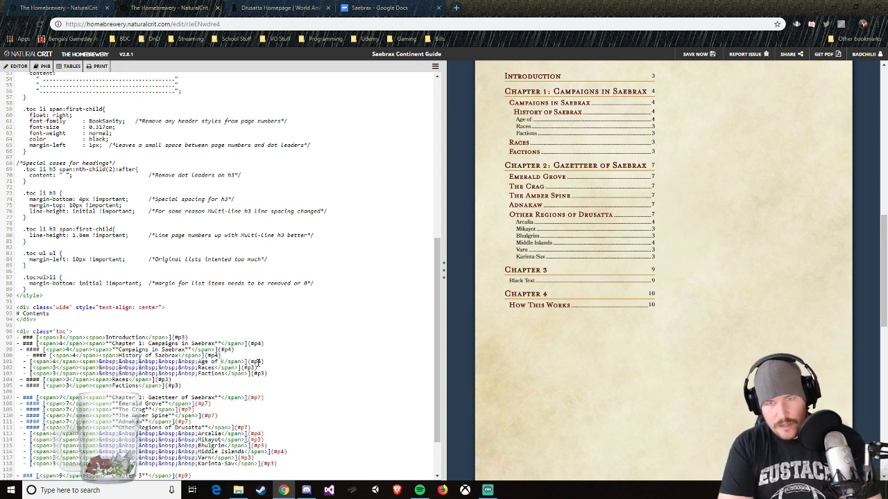
text(The Divine)
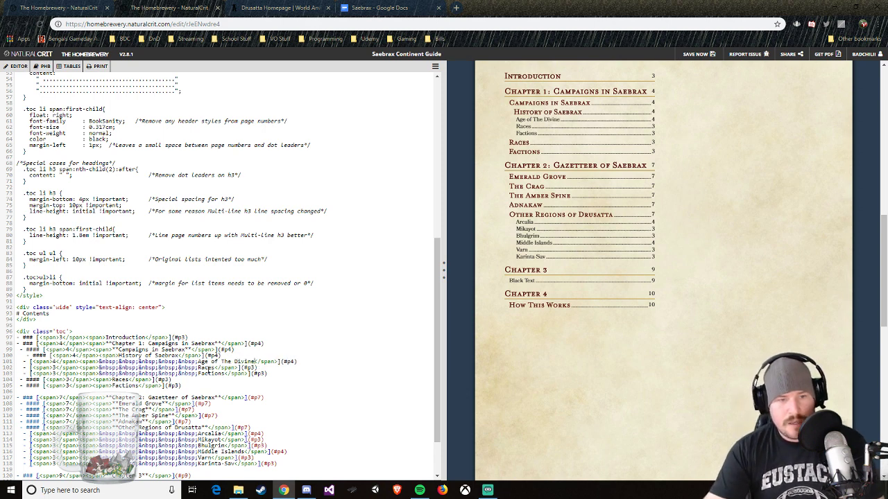
Step: Rename the Races and Factions sub-entries under History of Saebrax to "Age of Doubt" and "Age of Strife"
click(209, 369)
key(BackSpace)
key(BackSpace)
key(BackSpace)
key(BackSpace)
key(BackSpace)
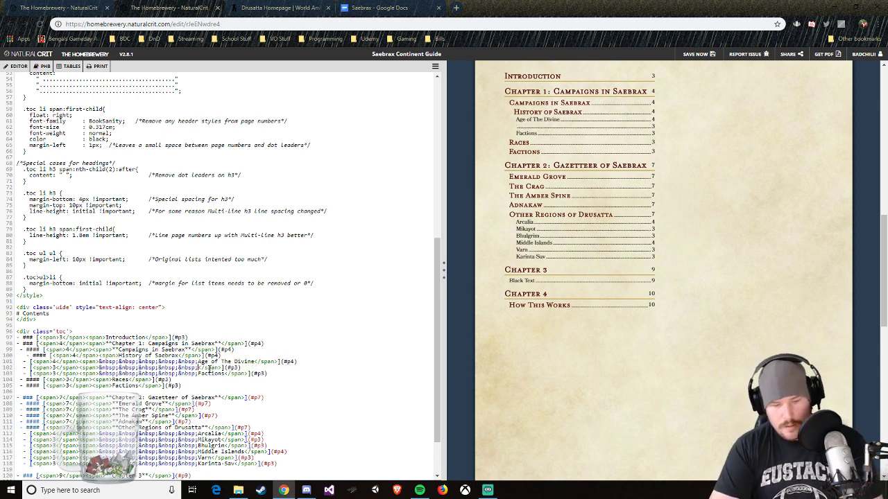
text(Age of Doubt)
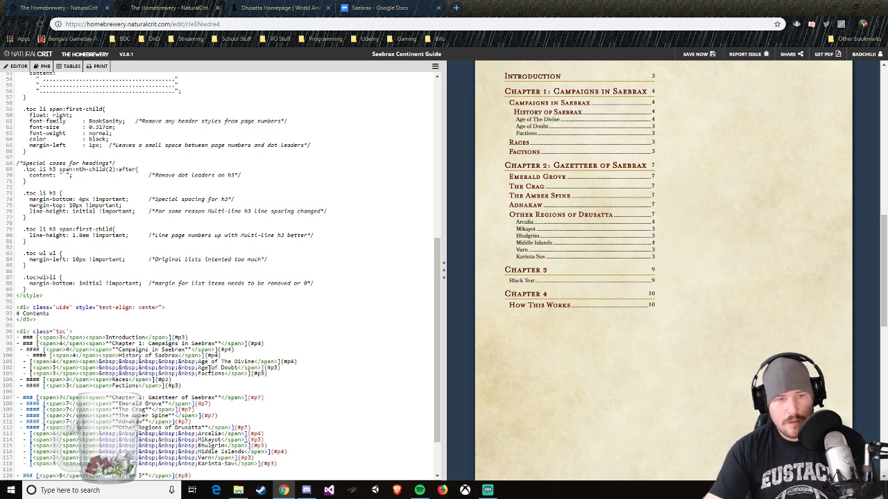
key(BackSpace)
key(BackSpace)
key(BackSpace)
key(BackSpace)
key(BackSpace)
key(BackSpace)
key(BackSpace)
key(BackSpace)
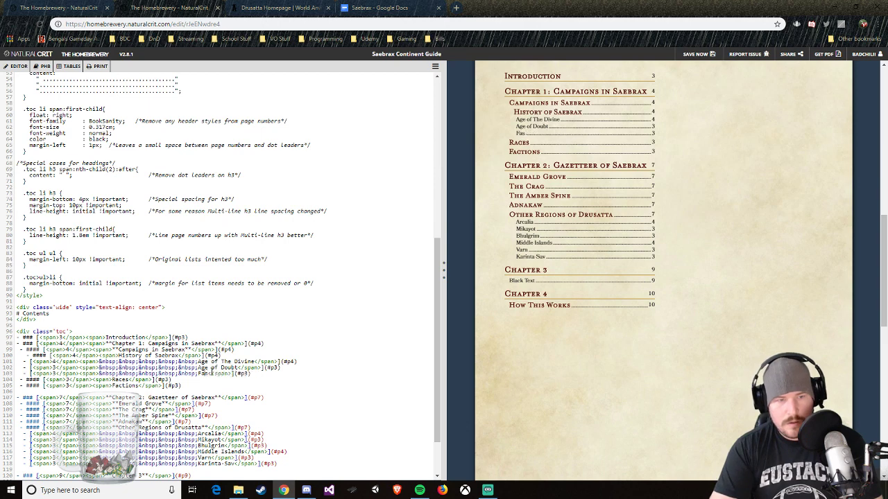
text(Age of Strife)
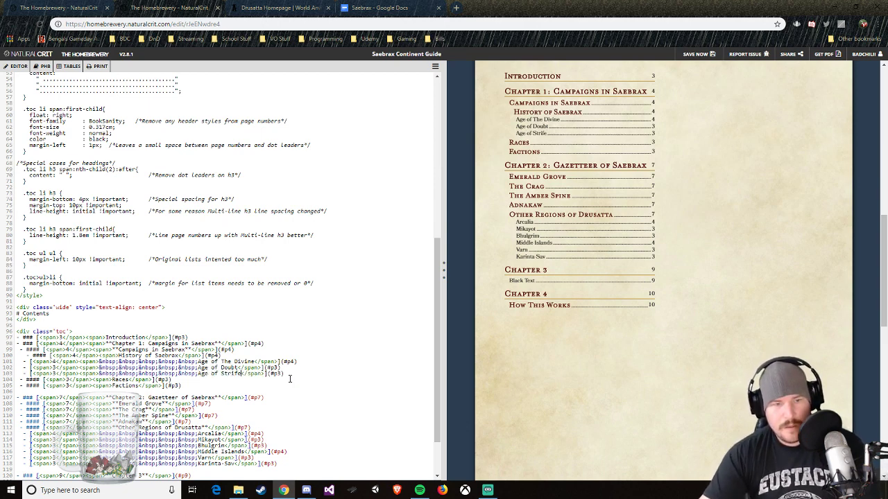
Step: Duplicate the Age of Strife sub-entry line directly below itself and rename the copy "Age of Peace"
drag(283, 375, 23, 372)
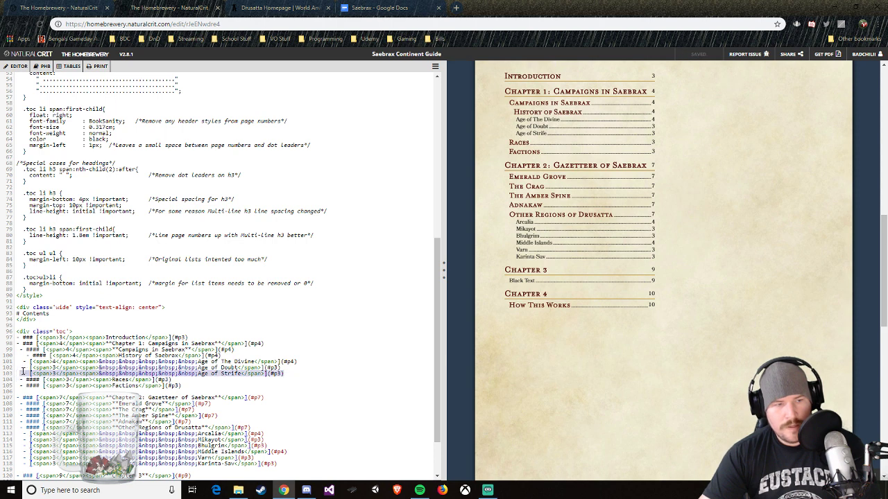
click(289, 375)
key(Return)
text(- [<span>3</span><span>&nbsp;&nbsp;&nbsp;&nbsp;&nbsp;Age of Strife</span>](#p3))
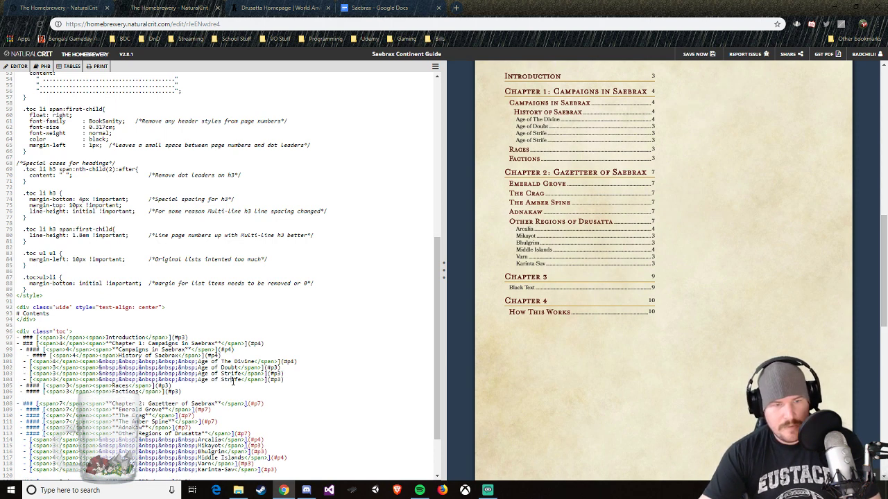
click(238, 380)
key(BackSpace)
key(BackSpace)
key(BackSpace)
key(BackSpace)
key(BackSpace)
key(BackSpace)
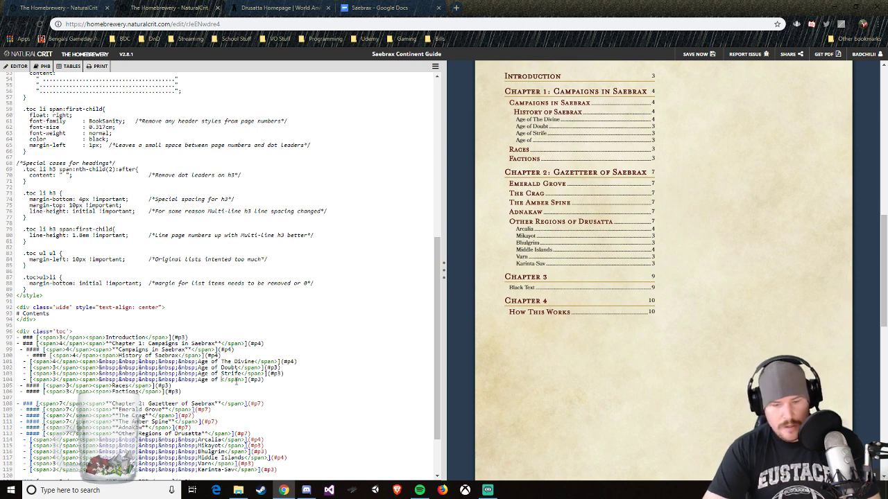
text(Peace)
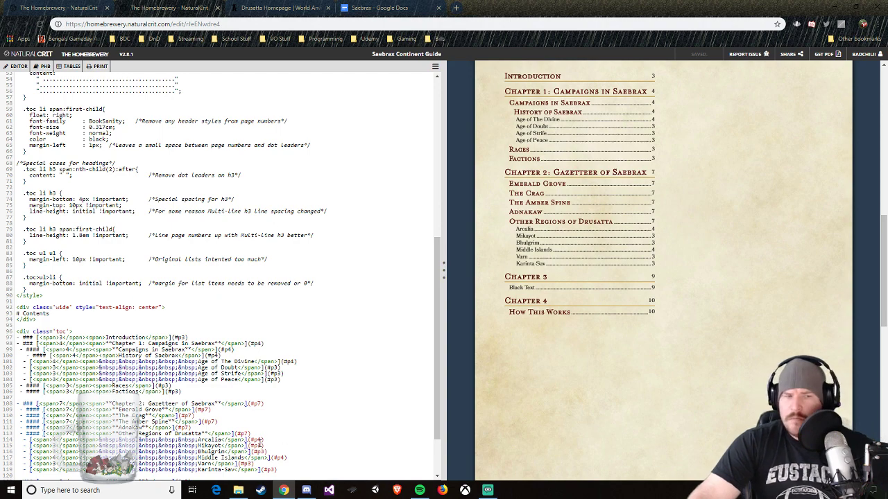
Step: Look up the word "enumeration" with a web search in a new tab, and close the results
click(458, 8)
text(enu)
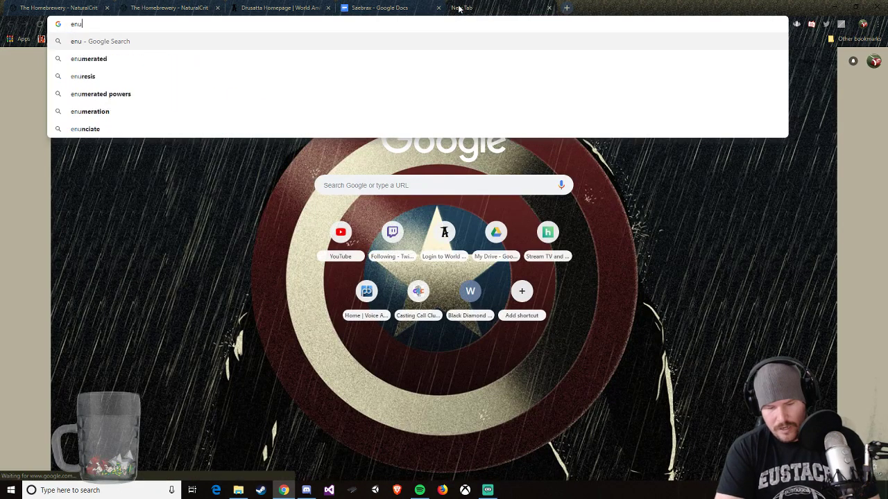
text(mer)
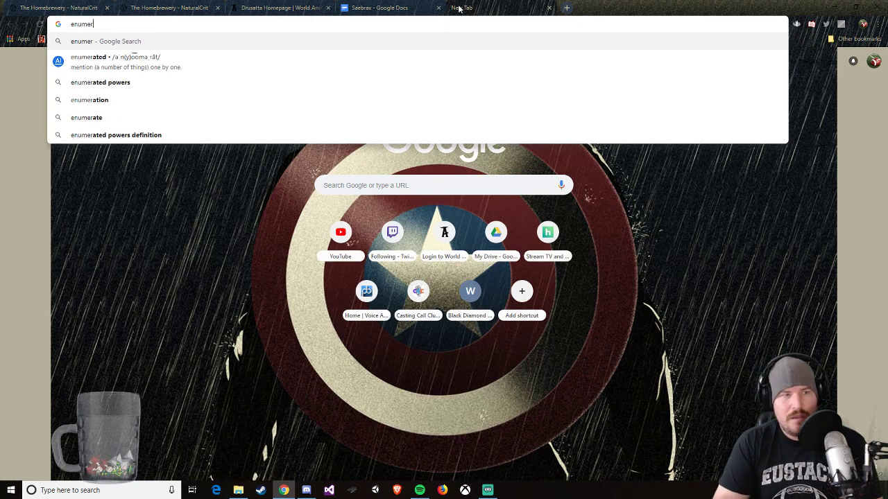
key(Down)
key(Down)
key(Down)
key(Return)
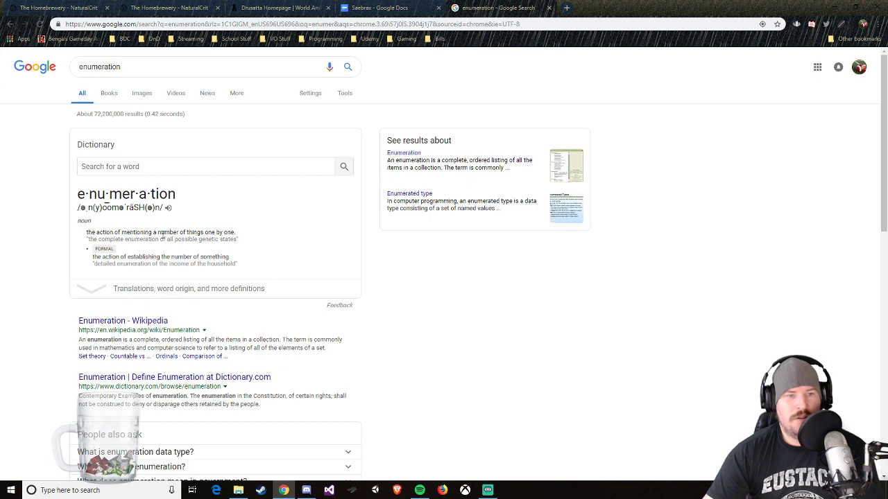
click(550, 8)
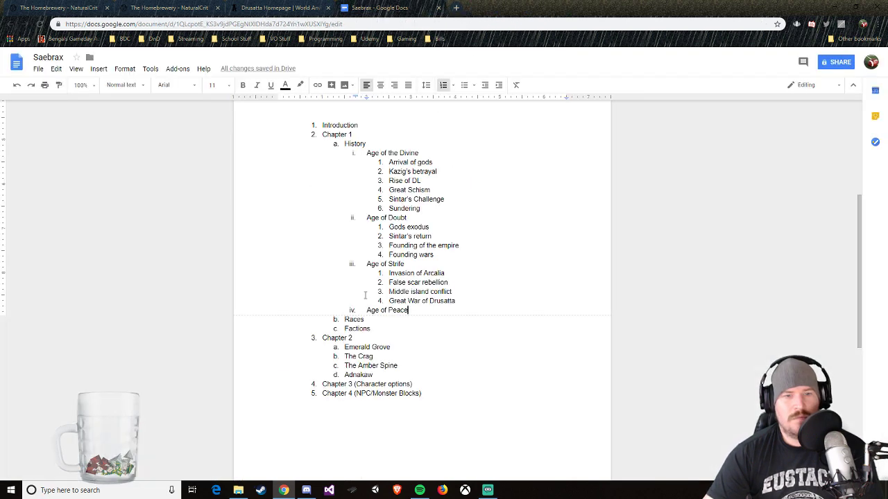
Step: Return to the Saebrax Continent Guide and change the second chapter's contents title to "Chapter 2: Locations of Saebrax"
click(275, 7)
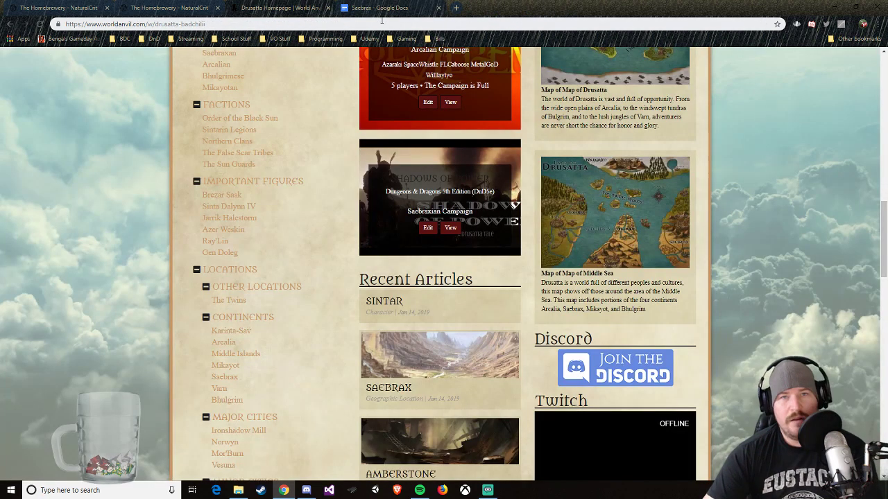
click(196, 6)
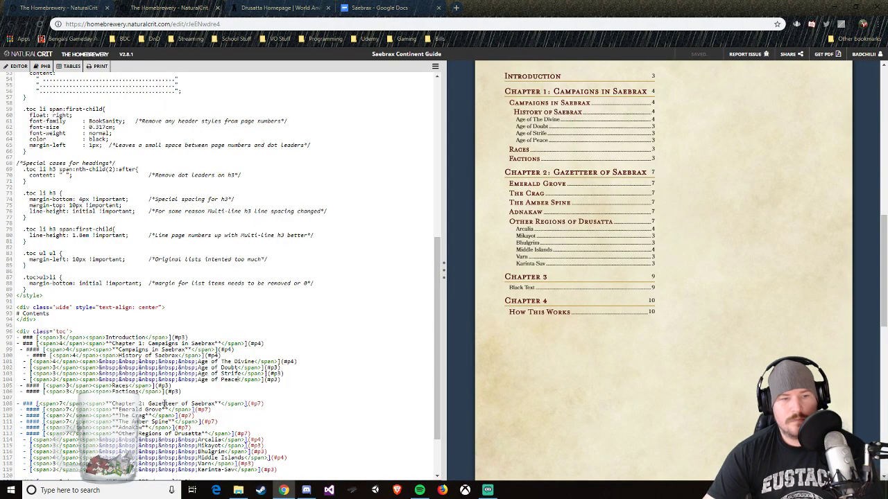
key(BackSpace)
key(BackSpace)
key(BackSpace)
key(BackSpace)
key(BackSpace)
key(BackSpace)
key(BackSpace)
key(BackSpace)
key(BackSpace)
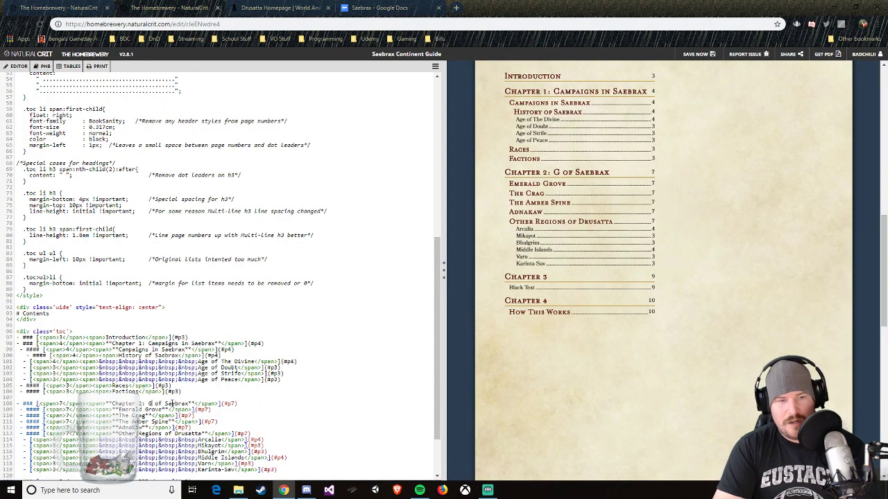
text(Locations)
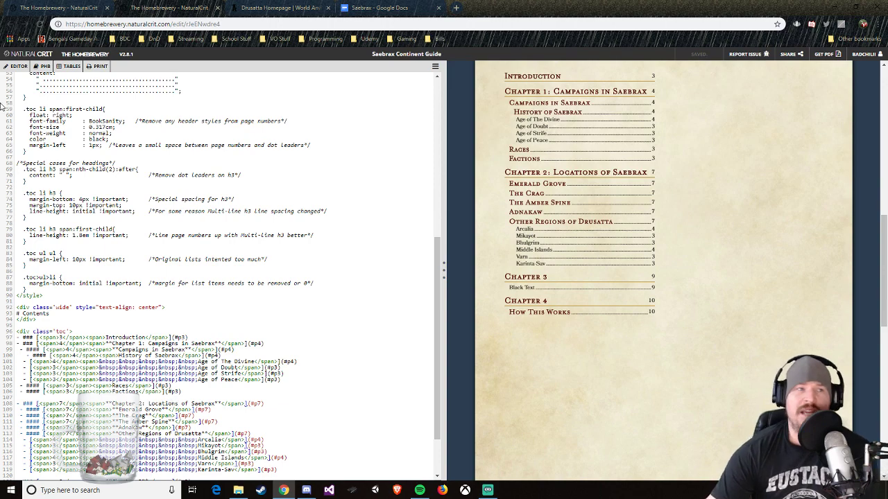
Step: Open the account's list of brews in a new tab from the Homebrewery Formatting Guide page
click(201, 8)
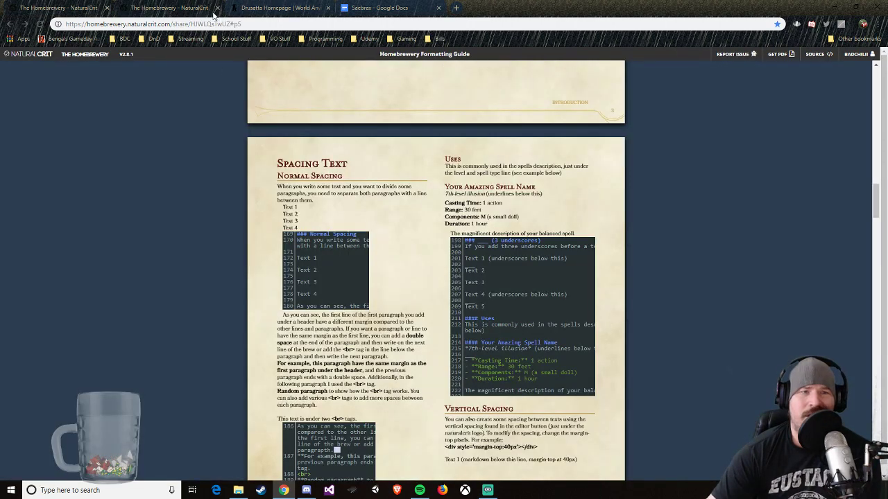
click(59, 8)
click(170, 7)
right_click(849, 55)
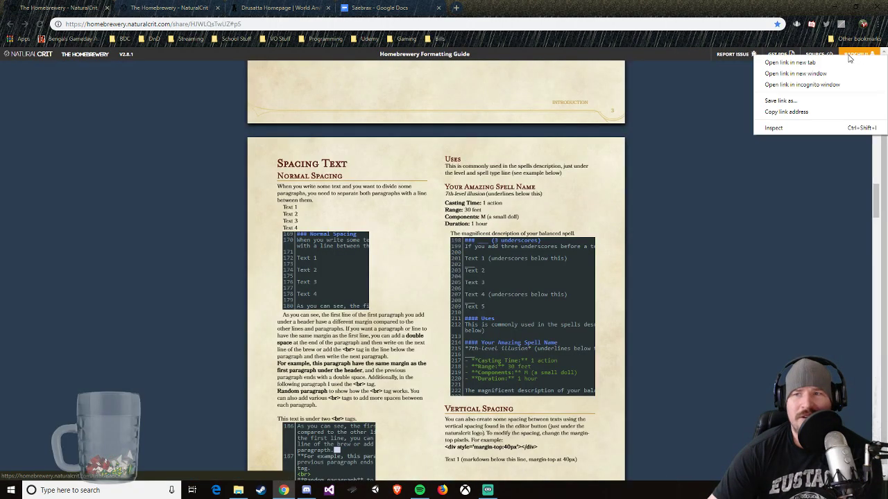
click(836, 62)
click(278, 8)
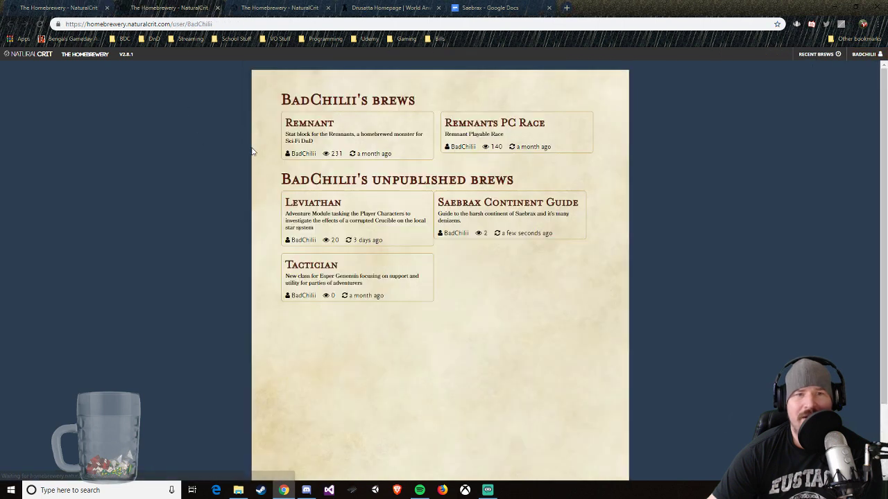
mouse_move(421, 213)
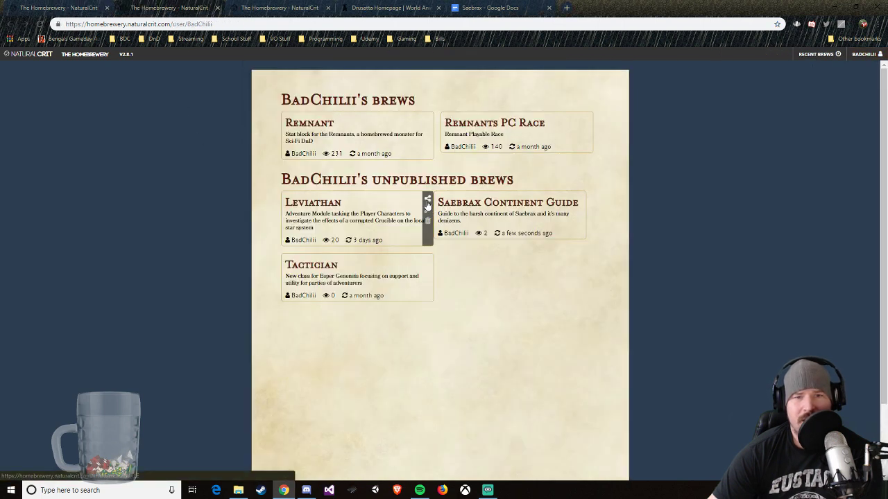
Step: Open the shared view of the Leviathan brew, examine the layout of its pages, and close it
click(428, 198)
scroll(517, 279, down, 12)
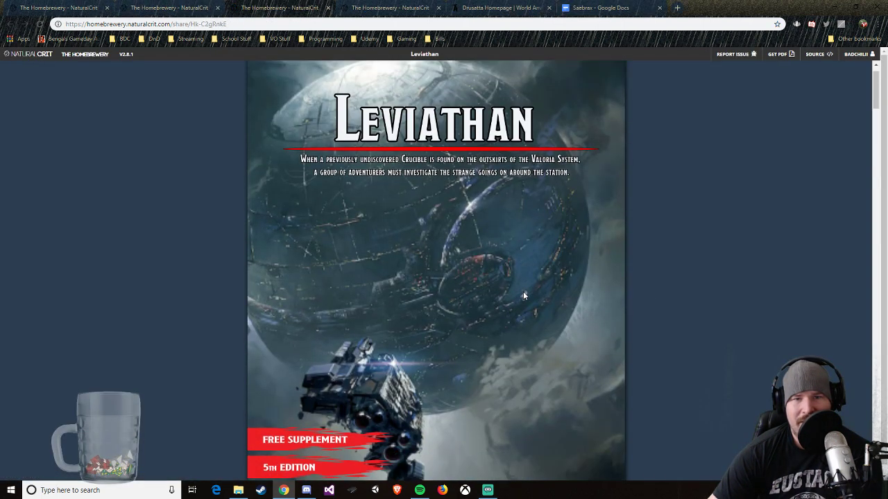
scroll(485, 263, down, 10)
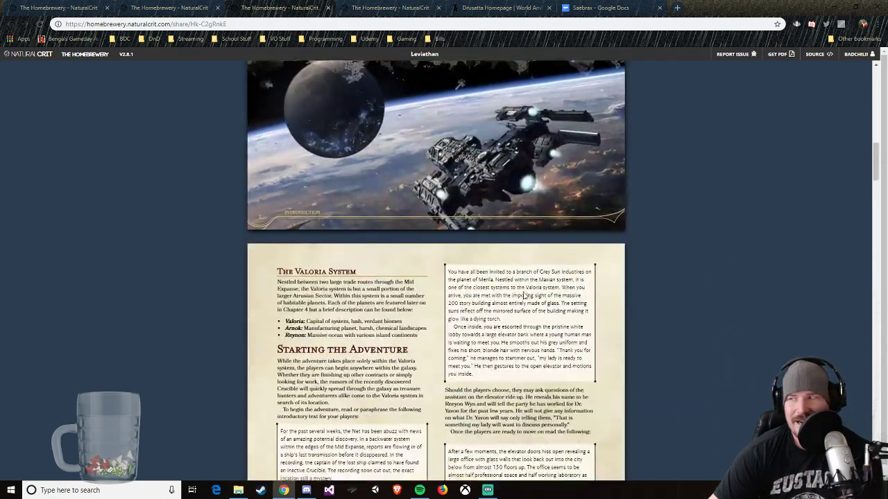
scroll(524, 297, down, 9)
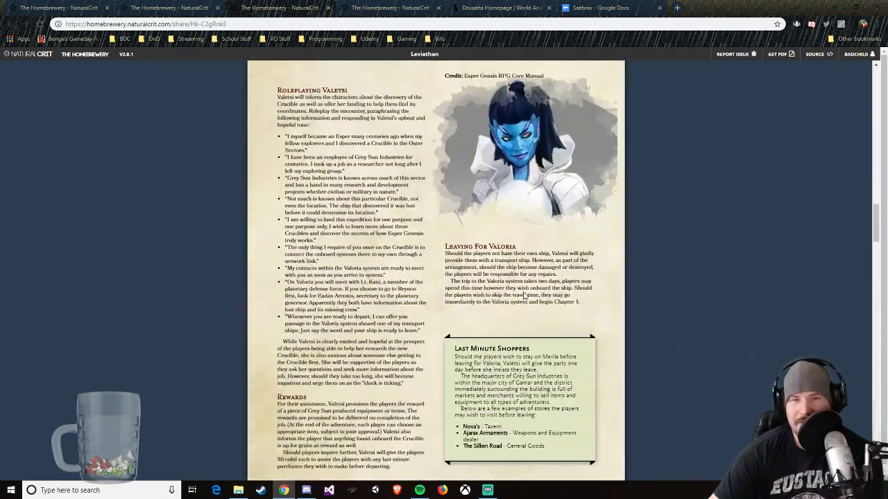
scroll(524, 296, down, 8)
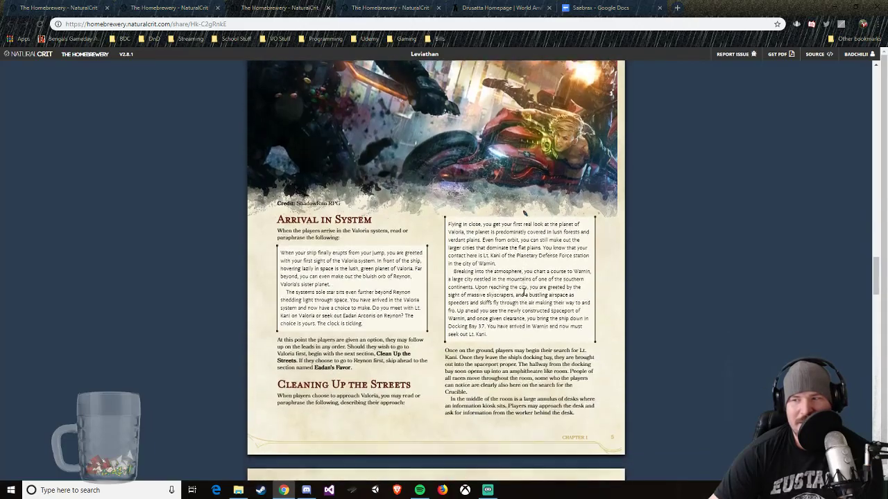
scroll(524, 296, down, 9)
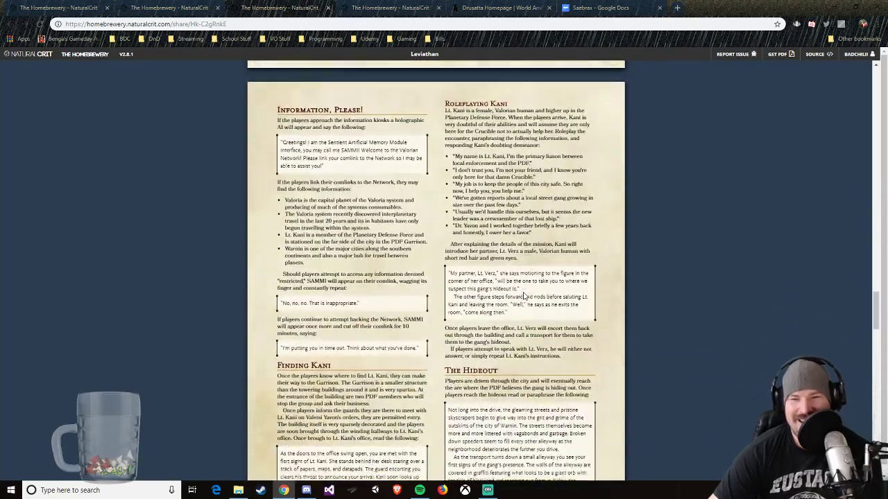
scroll(407, 292, down, 9)
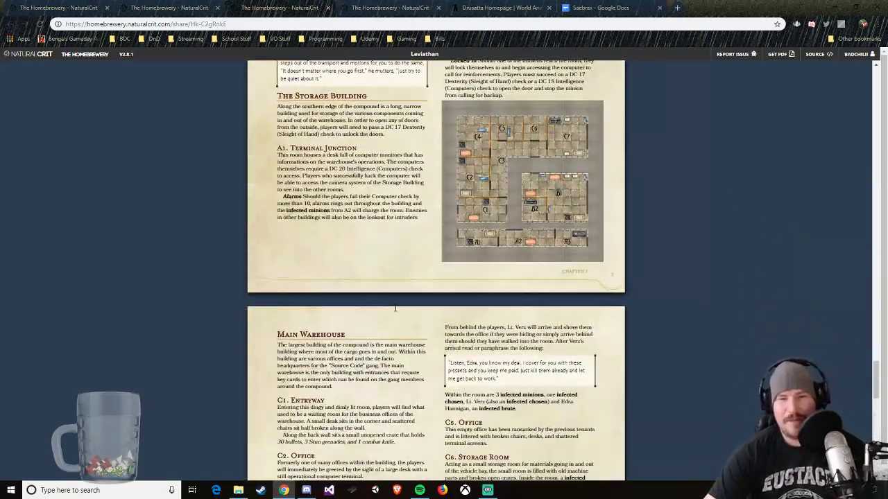
scroll(416, 369, down, 1)
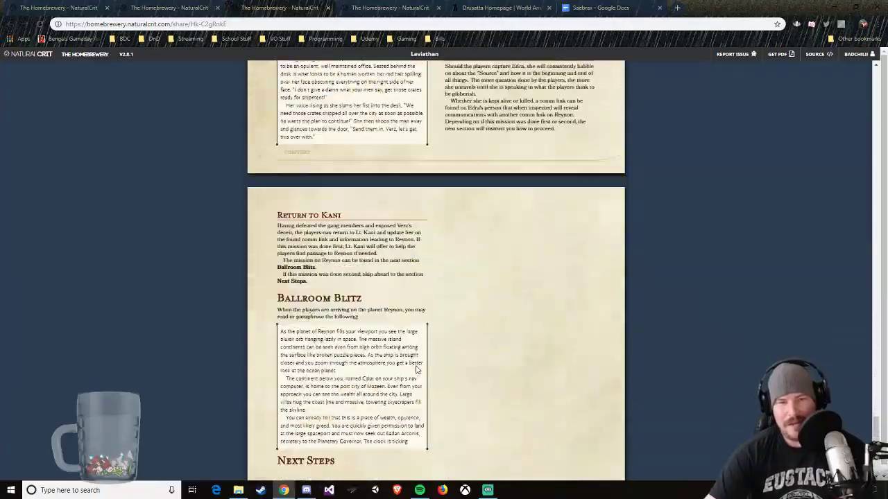
scroll(418, 368, up, 15)
scroll(420, 368, up, 20)
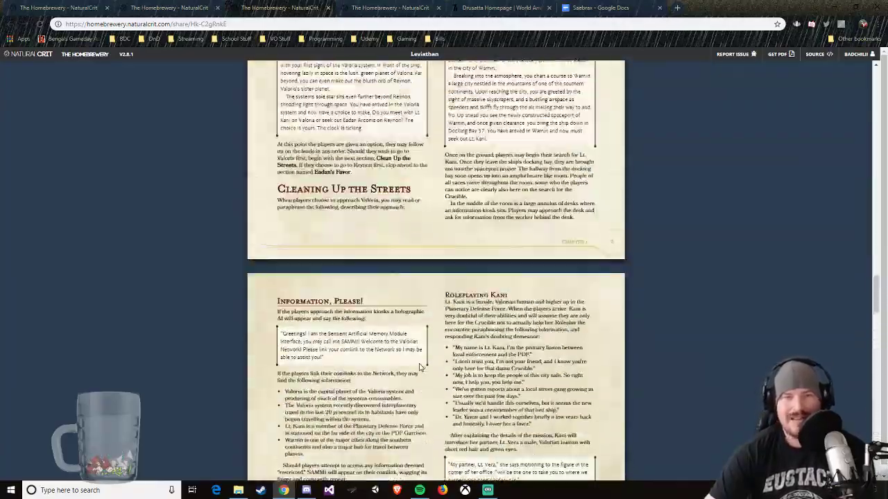
click(328, 8)
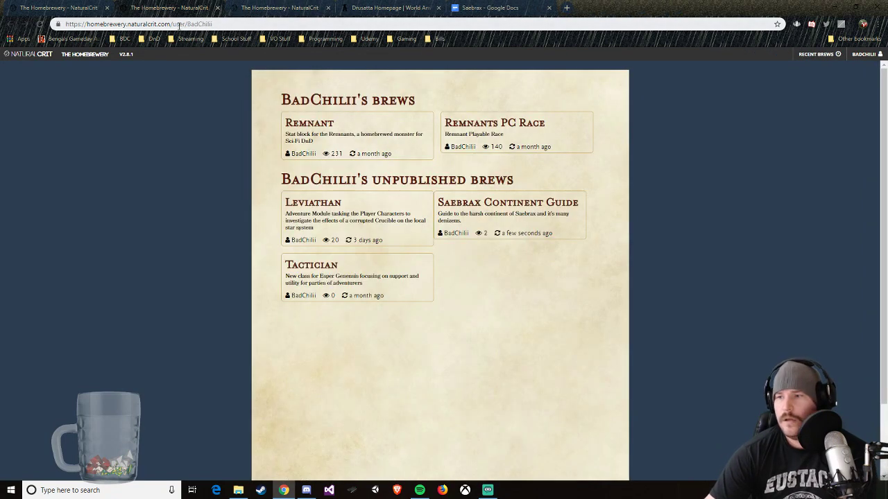
Step: Return to the Saebrax Continent Guide and remove the word "Campaigns" from the Chapter 1 contents title
click(66, 8)
click(259, 9)
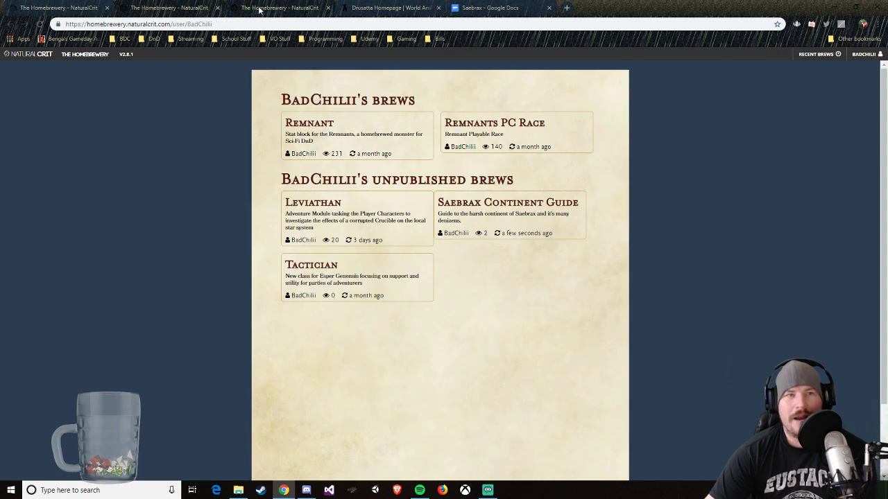
click(259, 10)
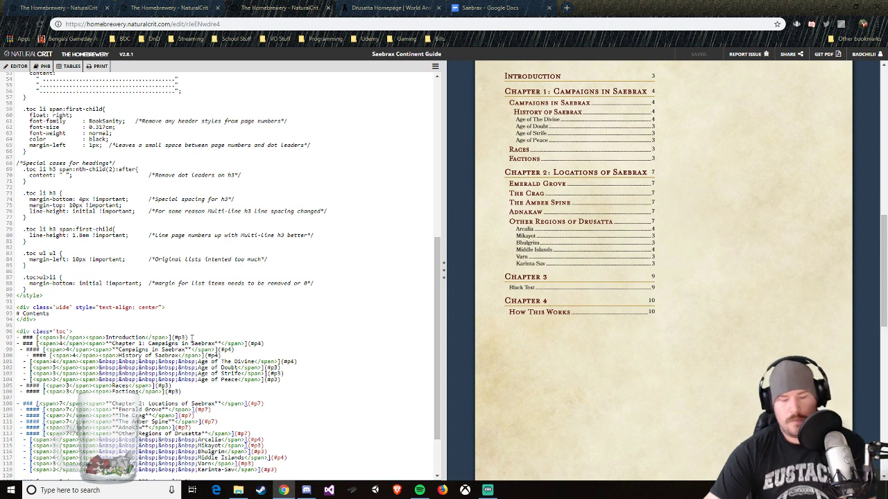
click(175, 343)
key(BackSpace)
key(BackSpace)
key(BackSpace)
key(BackSpace)
key(BackSpace)
key(BackSpace)
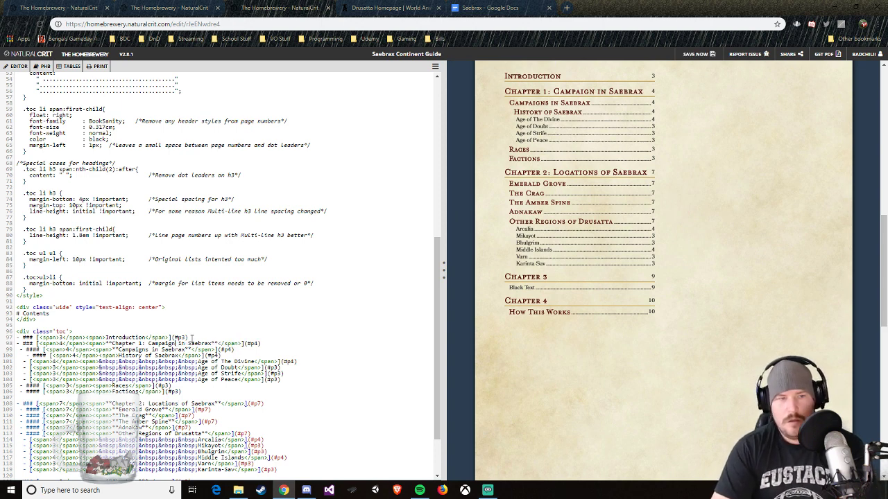
key(BackSpace)
key(BackSpace)
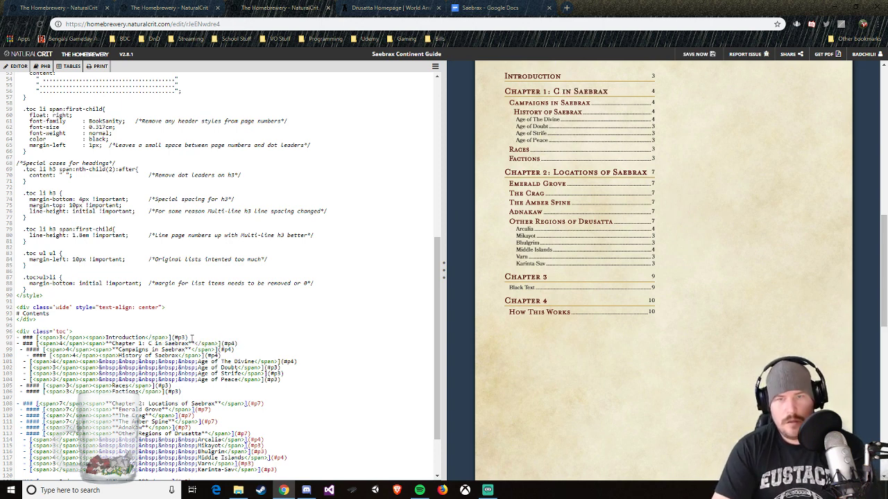
key(BackSpace)
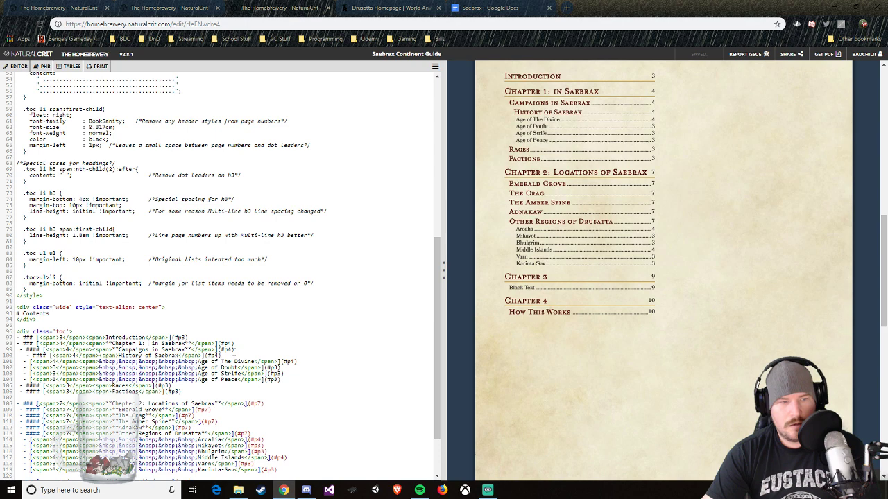
Step: Delete the "Campaigns in Saebrax" contents entry and outdent "History of Saebrax" to the section heading level of Chapter 1
drag(233, 351, 23, 350)
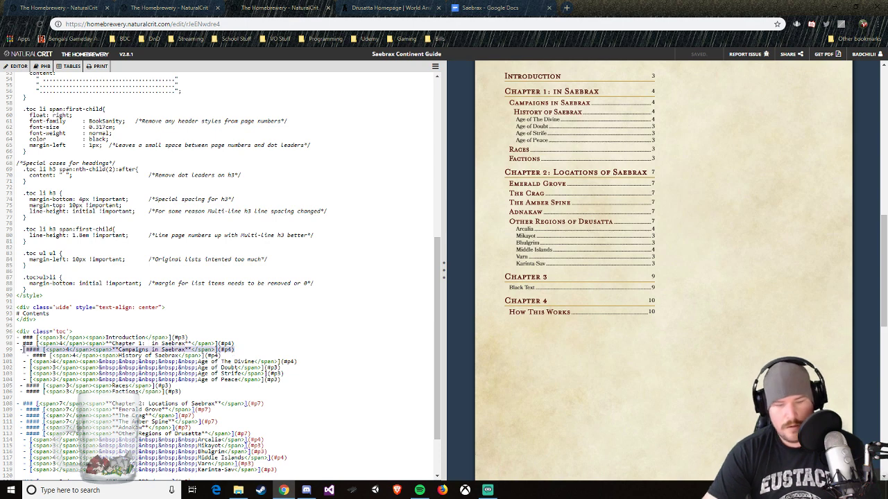
key(BackSpace)
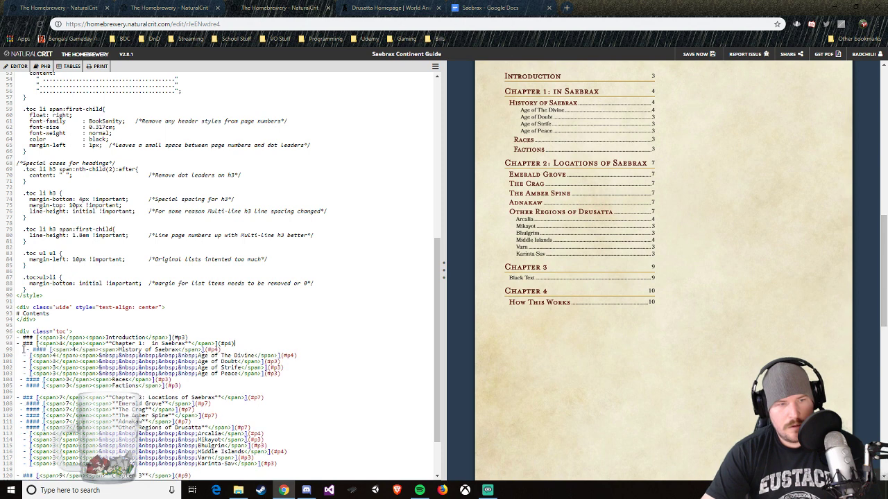
click(30, 348)
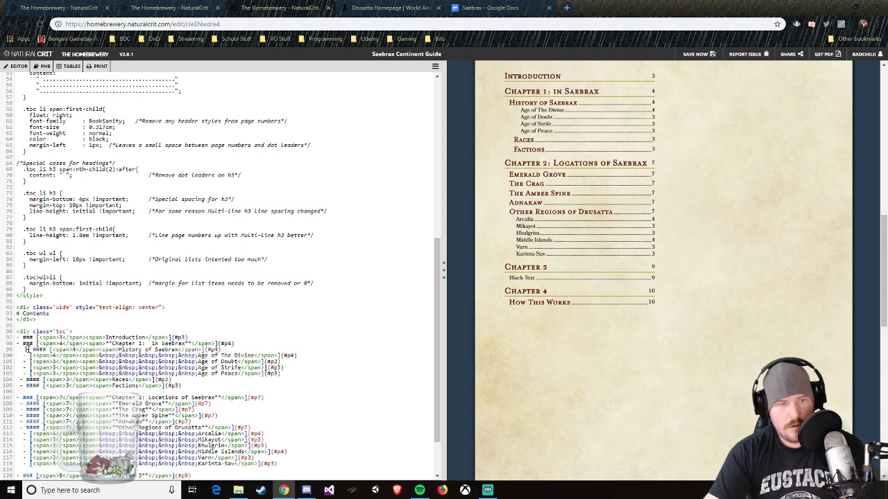
key(BackSpace)
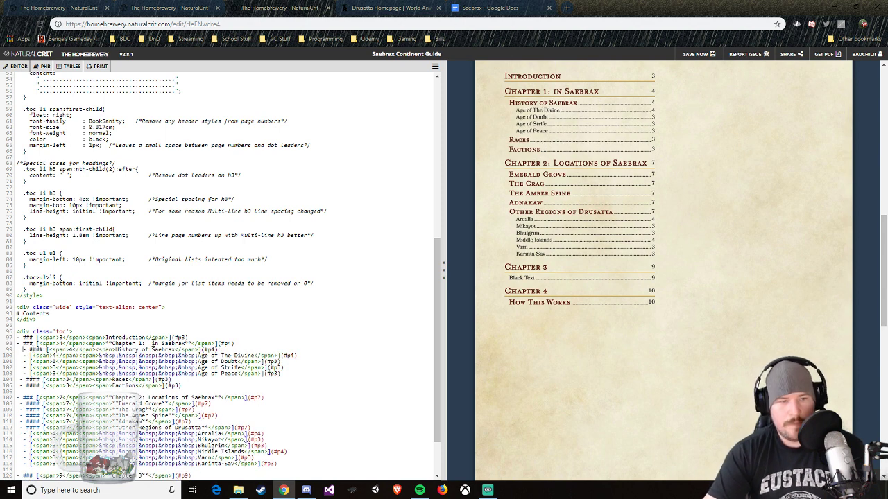
Step: Complete the first chapter's contents title as "Chapter 1: Adventures in Saebrax"
text(Adventures)
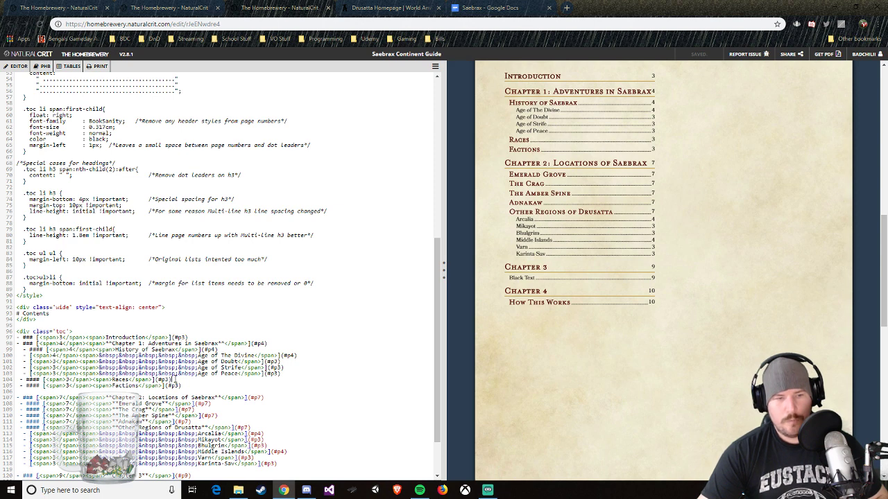
Step: Copy the four Age sub-entries under History of Saebrax and paste them twice below the Races heading
click(282, 374)
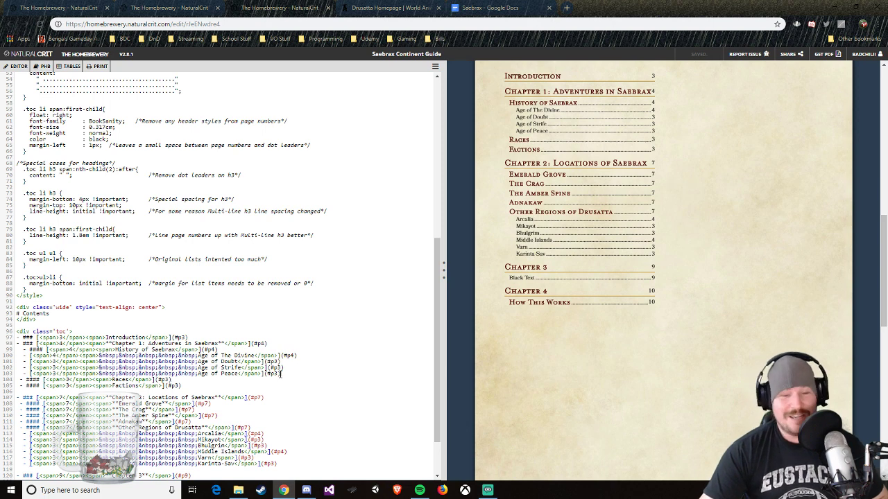
drag(281, 374, 21, 356)
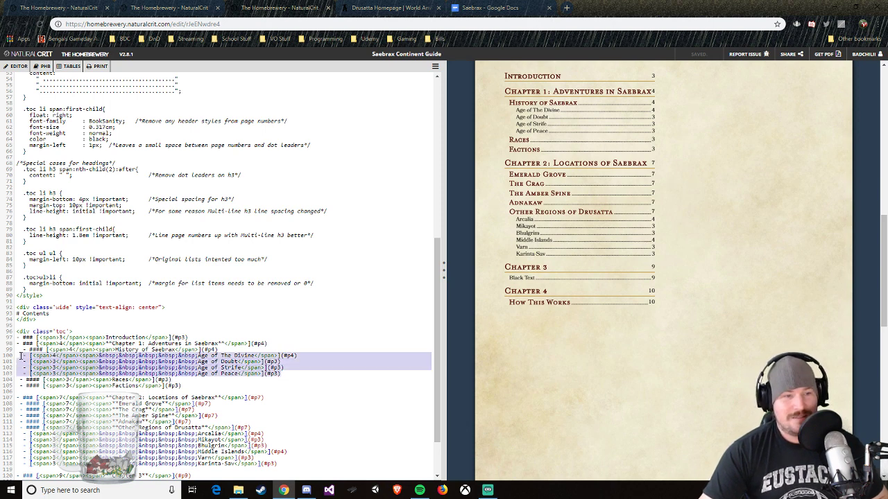
right_click(80, 361)
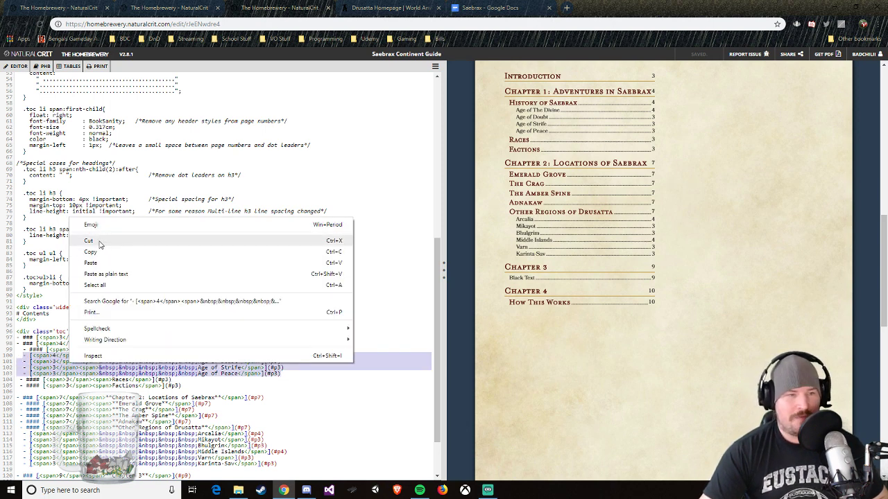
click(100, 252)
click(178, 380)
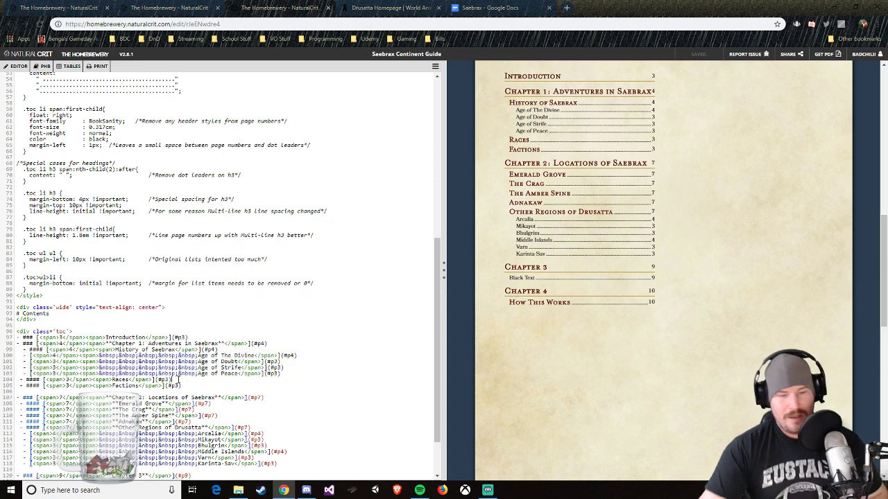
key(Return)
text(- [<span>4</span><span>&nbsp;&nbsp;&nbsp;&nbsp;Age of The Divine</span>](#p4)   - [<span>3</span><span>&nbsp;&nbsp;&nbsp;&nbsp;Age of Doubt</span>](#p3)   - [<span>3</span><span>&nbsp;&nbsp;&nbsp;&nbsp;Age of Strife</span>](#p3)   - [<span>3</span><span>&nbsp;&nbsp;&nbsp;&nbsp;Age of Peace</span>](#p3))
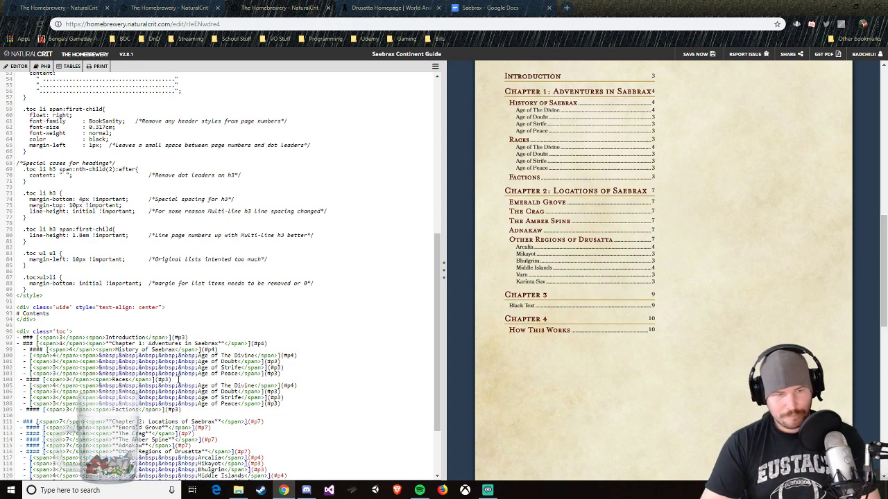
text(- [<span>4</span><span>&nbsp;&nbsp;&nbsp;&nbsp;Age of The Divine</span>](#p4)   - [<span>3</span><span>&nbsp;&nbsp;&nbsp;&nbsp;Age of Doubt</span>](#p3)   - [<span>3</span><span>&nbsp;&nbsp;&nbsp;&nbsp;Age of Strife</span>](#p3)   - [<span>3</span><span>&nbsp;&nbsp;&nbsp;&nbsp;Age of Peace</span>](#p3))
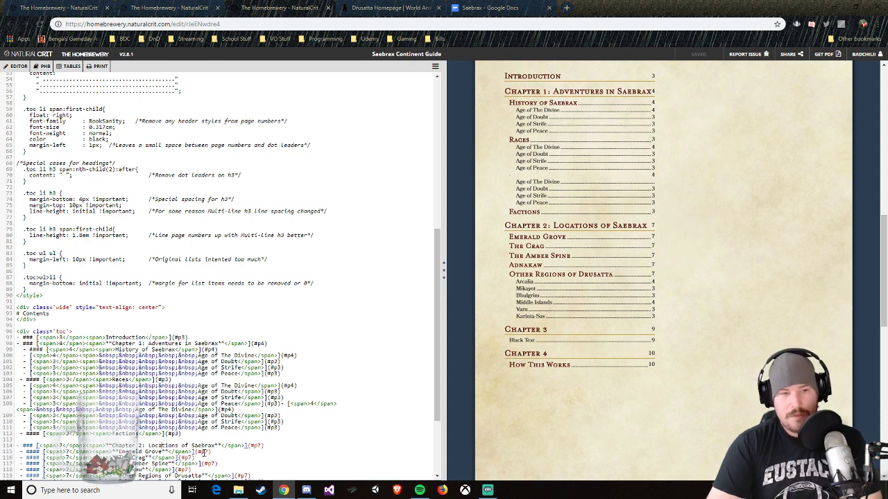
Step: Change the second chapter's contents title to "Chapter 2: Dominions of Saebrax"
key(BackSpace)
key(BackSpace)
key(BackSpace)
key(BackSpace)
key(BackSpace)
key(BackSpace)
key(BackSpace)
key(BackSpace)
key(BackSpace)
key(BackSpace)
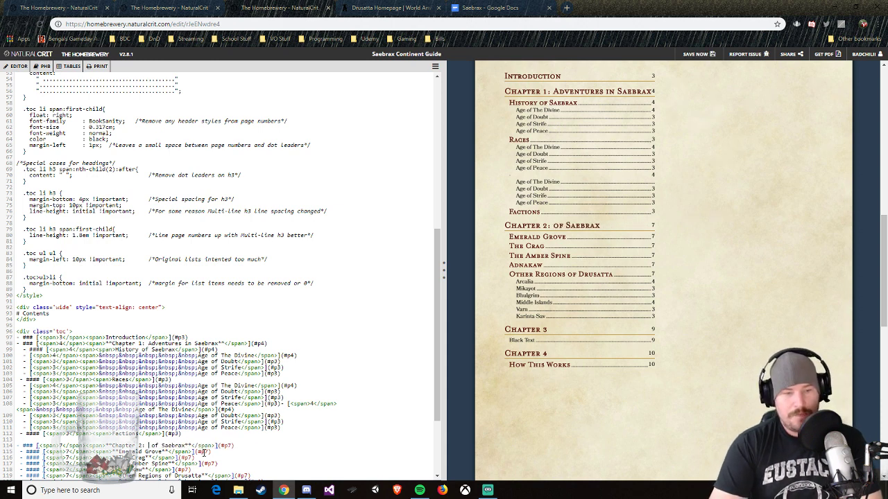
text(Dominion)
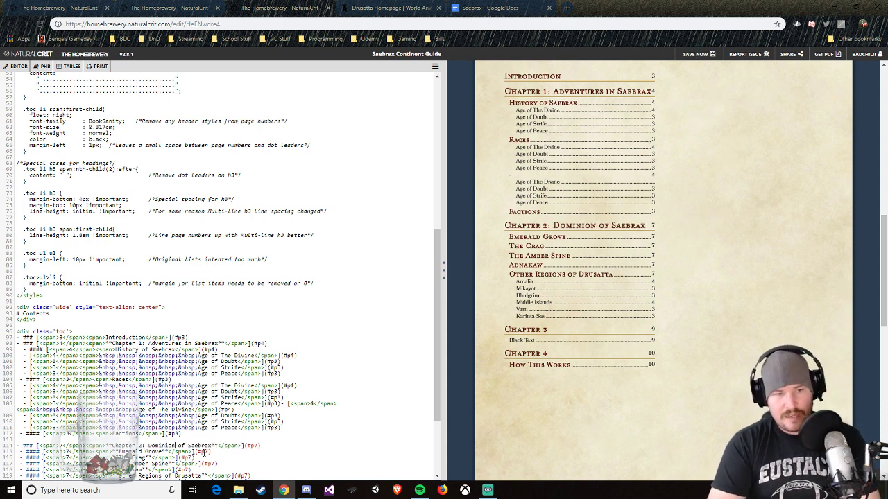
text(s)
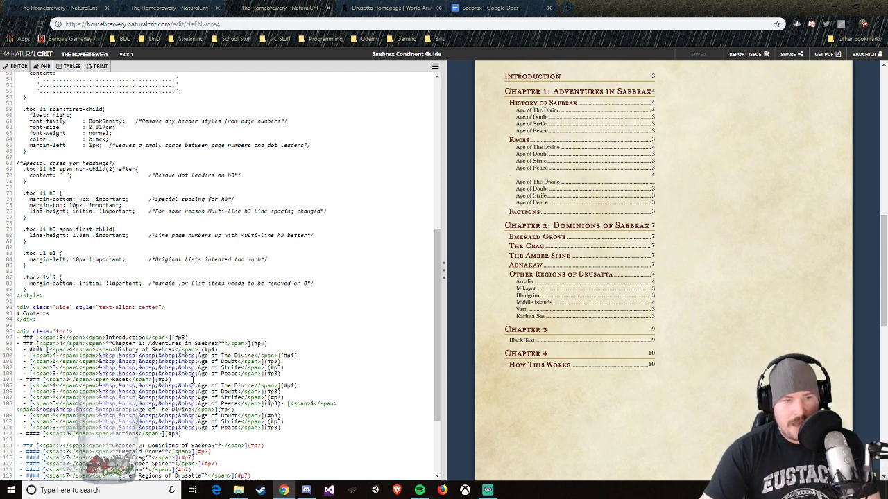
Step: Split the joined "Age of Peace" and "Age of The Divine" line under Races into two separate entries
click(283, 405)
key(Return)
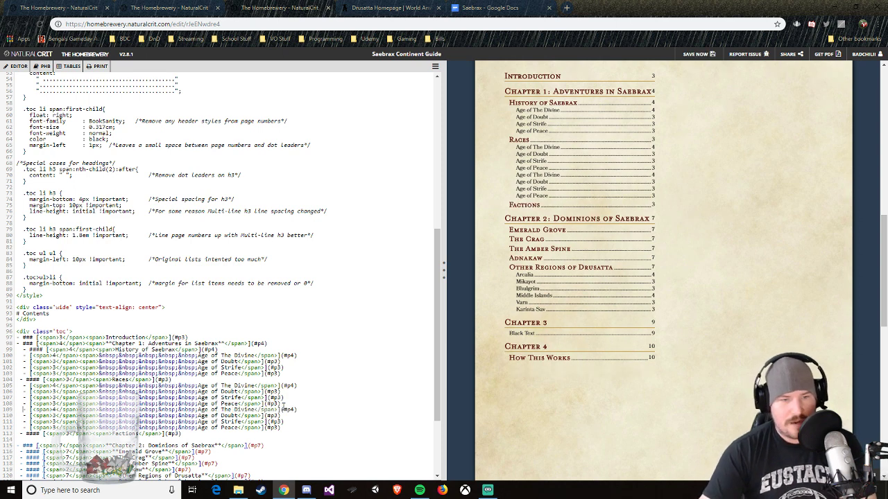
Step: Rename the first three sub-entries under Races to "Human", "Elf" and "Dwarf"
drag(199, 385, 254, 386)
text(Human)
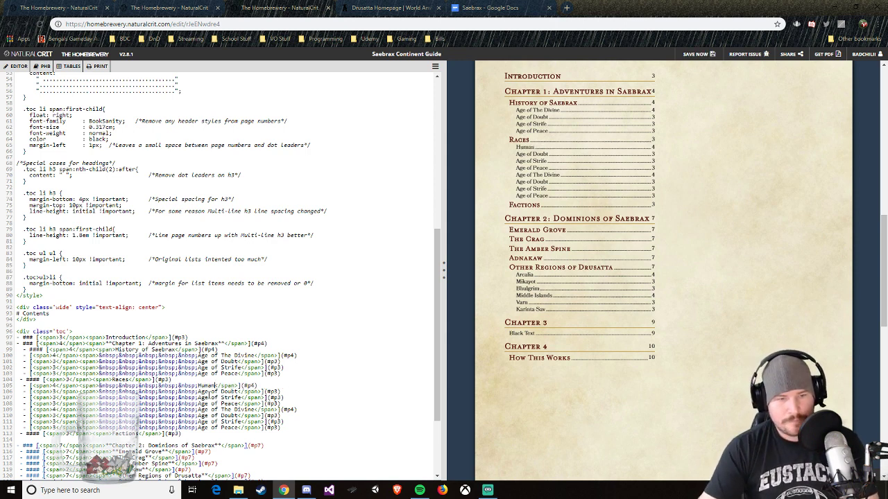
drag(199, 395, 239, 393)
click(220, 393)
text(Elf)
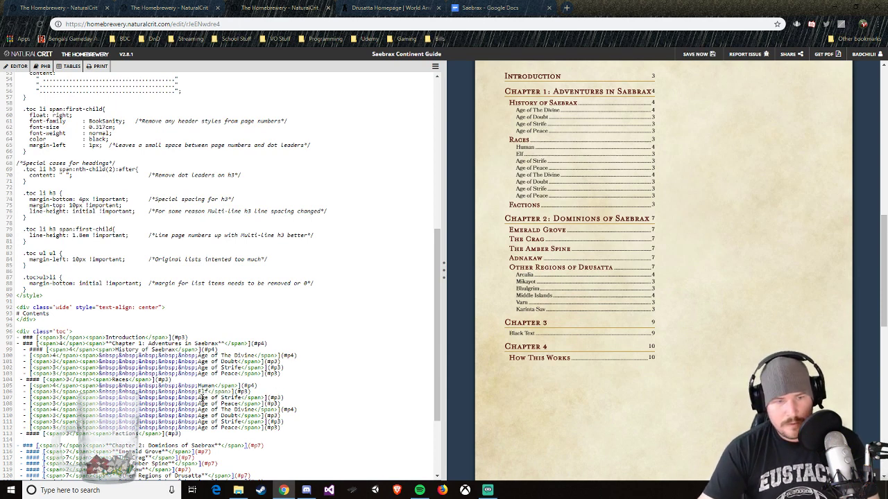
drag(197, 397, 241, 398)
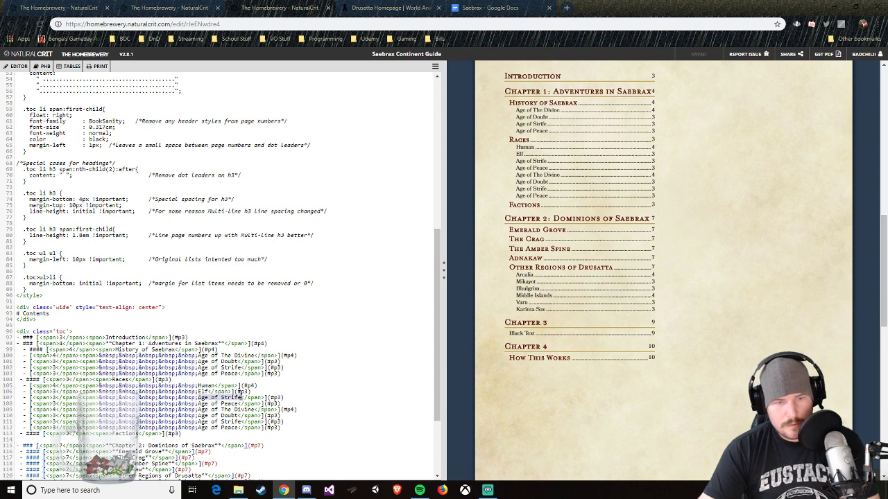
text(Dwarf)
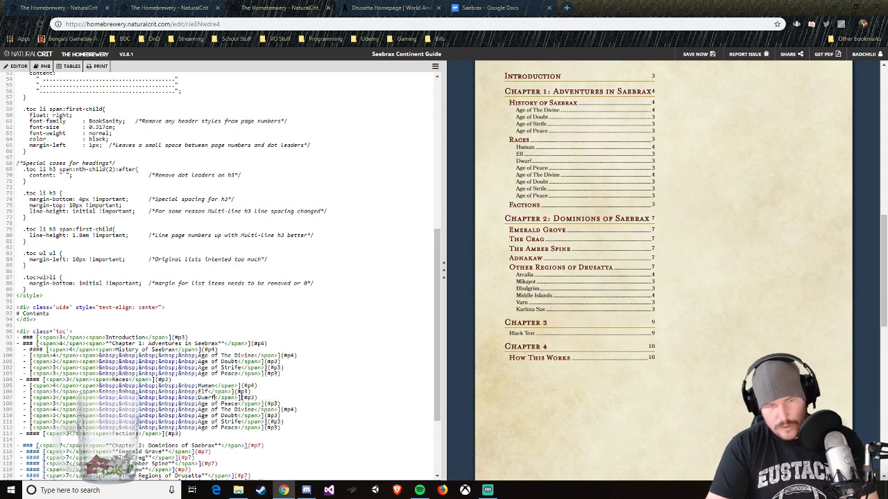
Step: Rename the fourth, fifth and sixth sub-entries under Races to "Gnome", "Halfling" and "Half-Elf"
drag(198, 404, 239, 403)
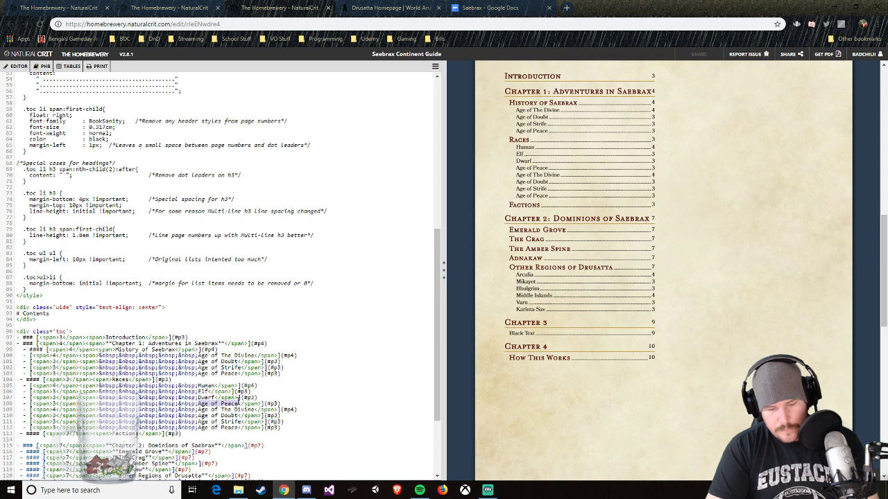
text(Gnome)
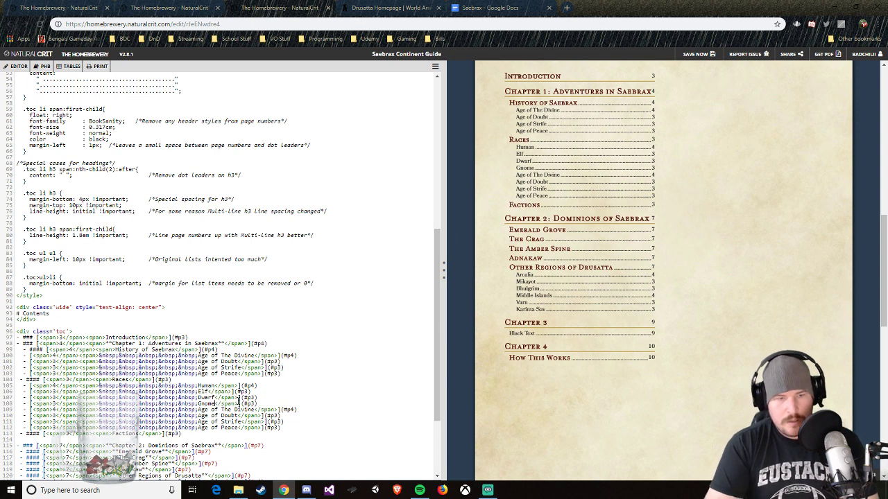
drag(258, 409, 198, 410)
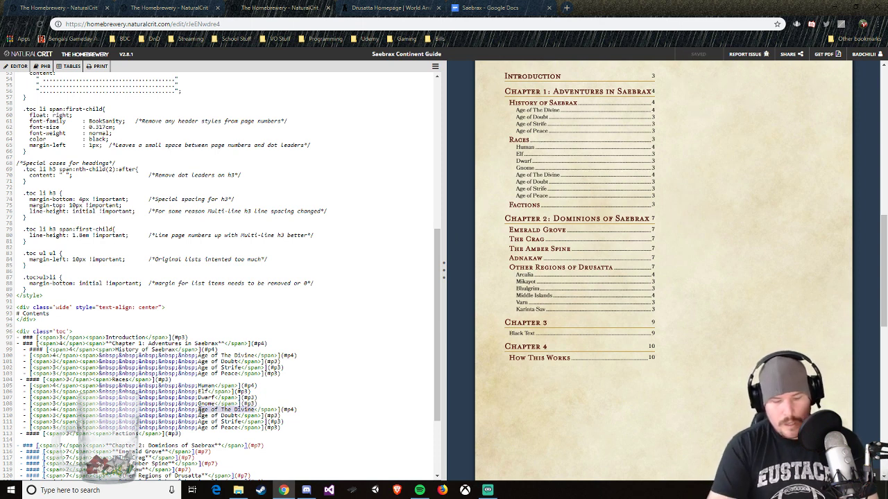
text(Half)
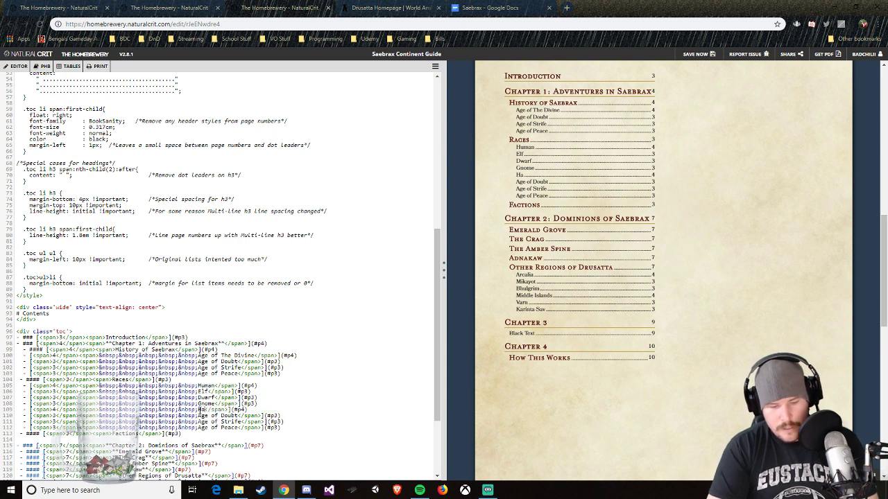
text(ling)
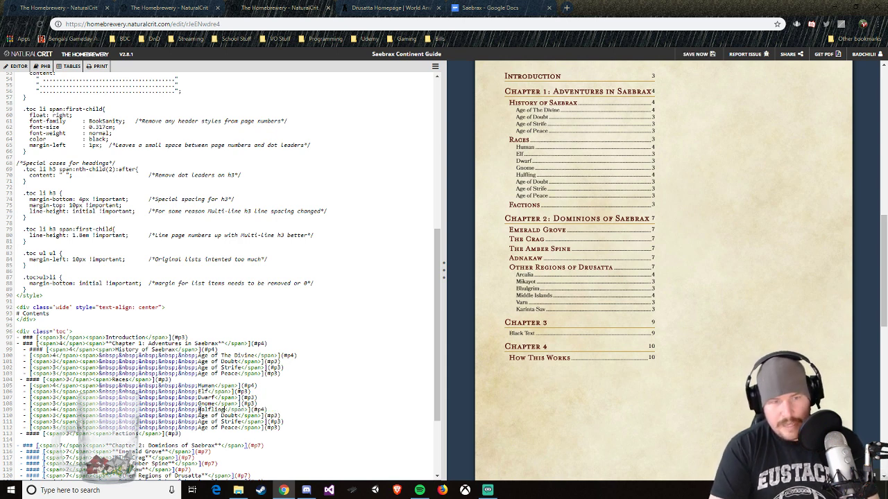
drag(198, 415, 236, 415)
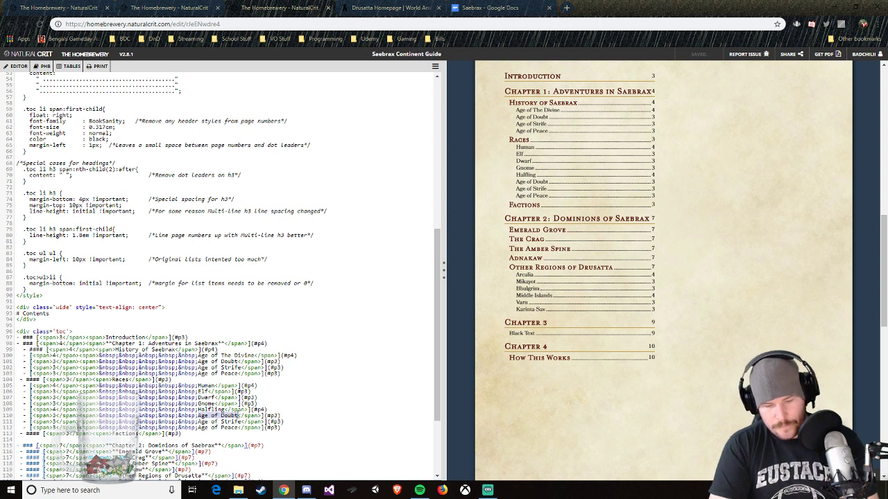
text(Half-El)
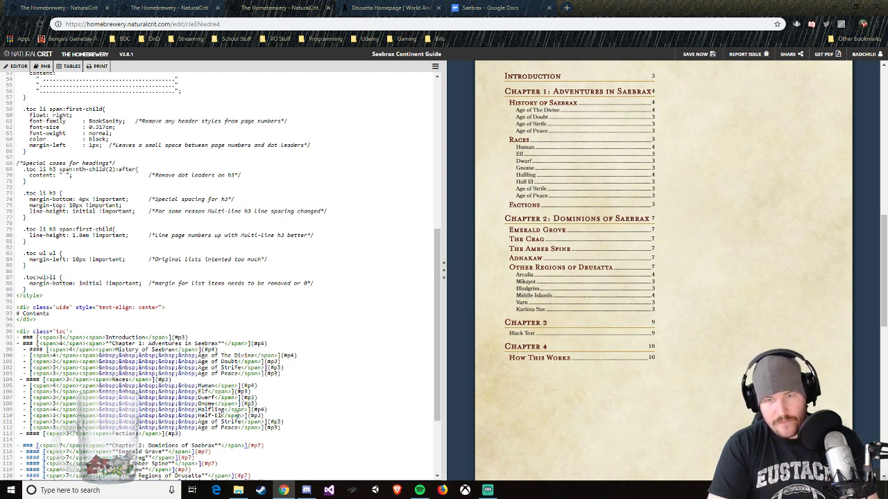
text(f)
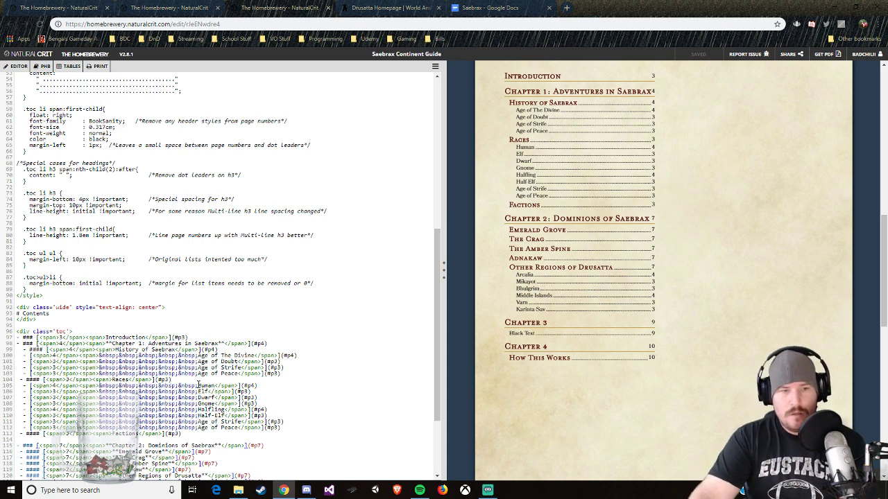
Step: Change the first two sub-entries under Races to the plural names "Dwarves" and "Elves"
drag(198, 385, 217, 386)
text(Dwarves)
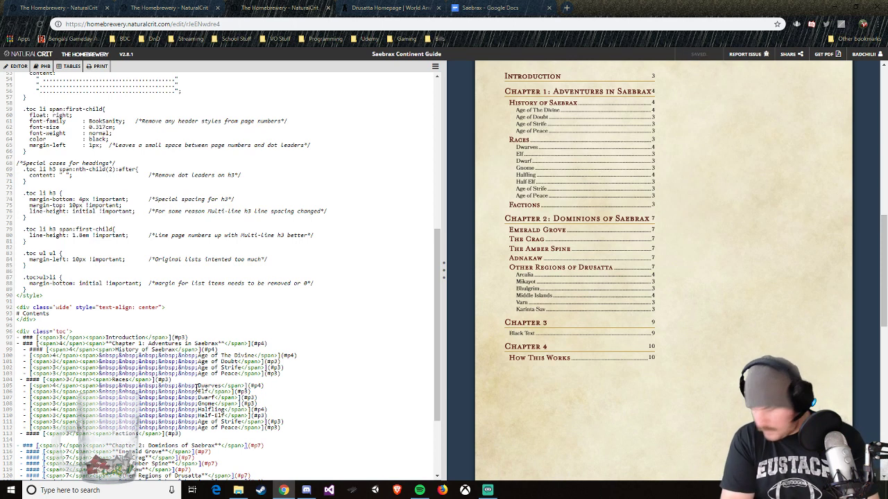
key(BackSpace)
text(ves)
key(Down)
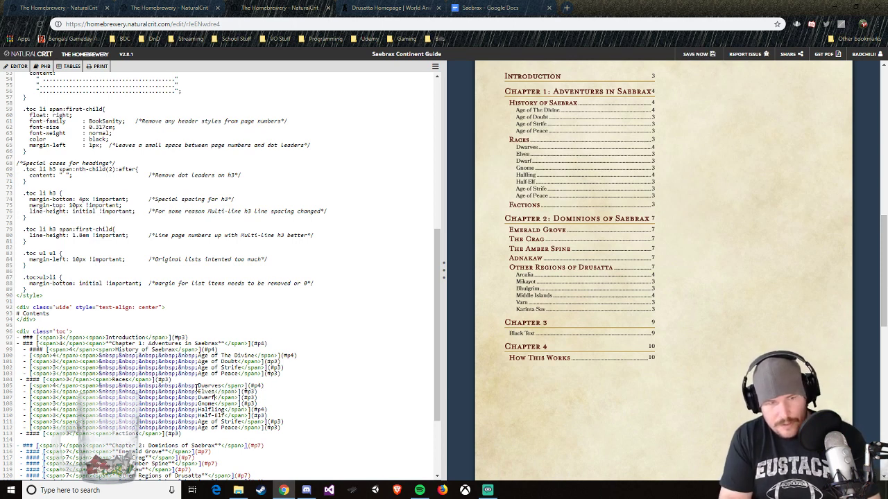
Step: Replace the "Dwarf" and "Gnome" sub-entries under Races with "Halflings" and "Humans"
key(BackSpace)
key(BackSpace)
key(BackSpace)
key(BackSpace)
key(BackSpace)
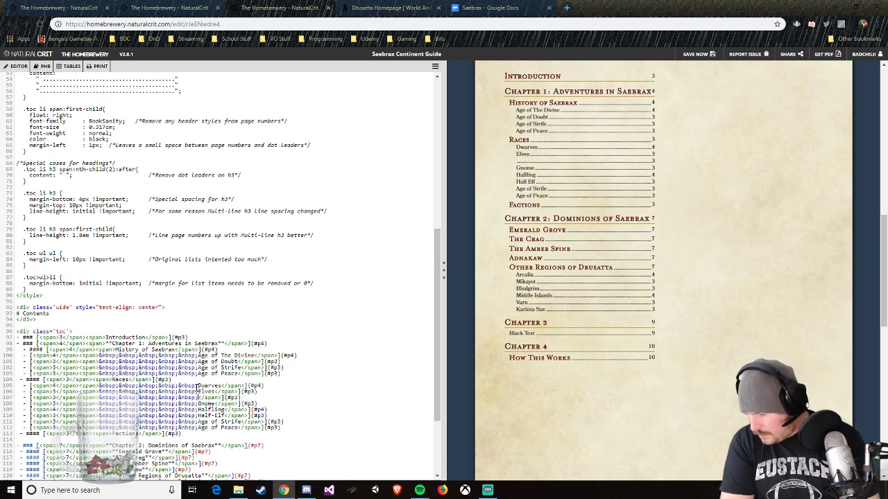
text(Halflings)
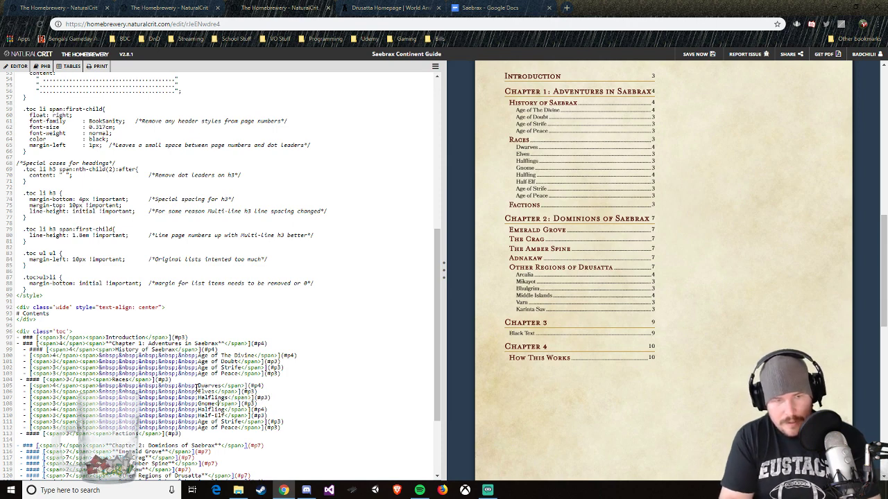
key(BackSpace)
key(BackSpace)
key(BackSpace)
key(BackSpace)
key(BackSpace)
text(Hu)
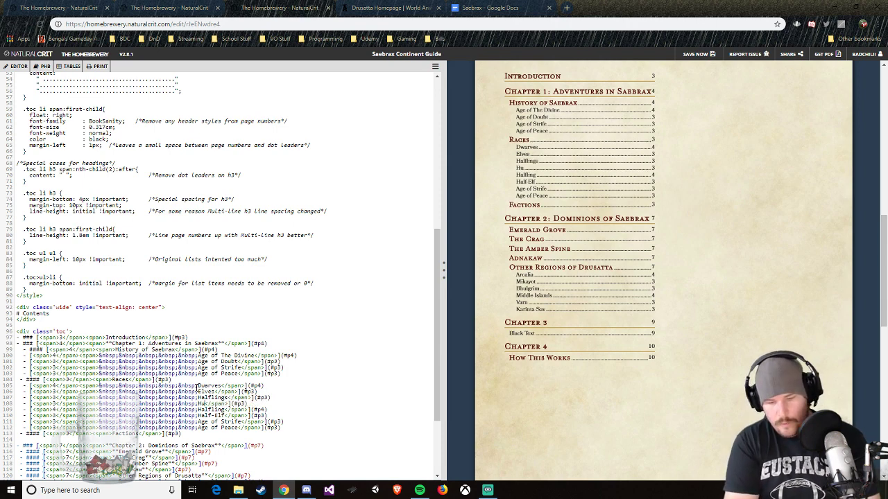
text(mans)
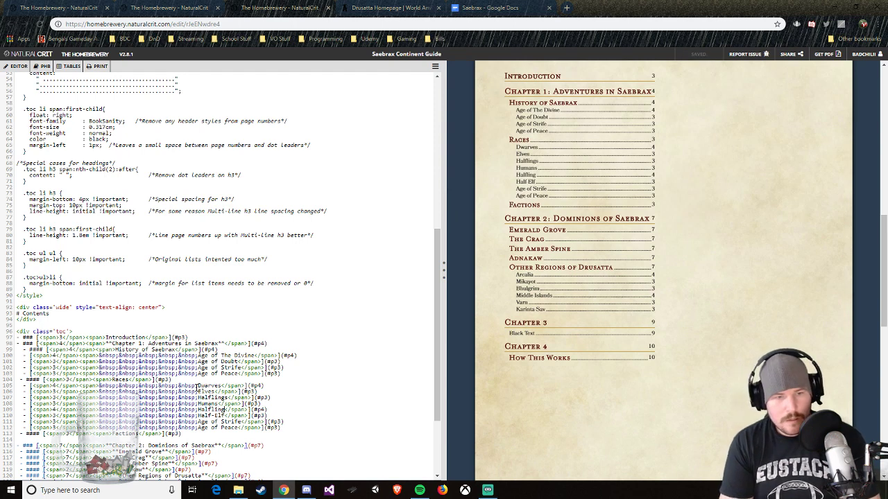
Step: Insert a duplicate of the "Dwarves" sub-entry line directly under the Races heading
key(BackSpace)
key(BackSpace)
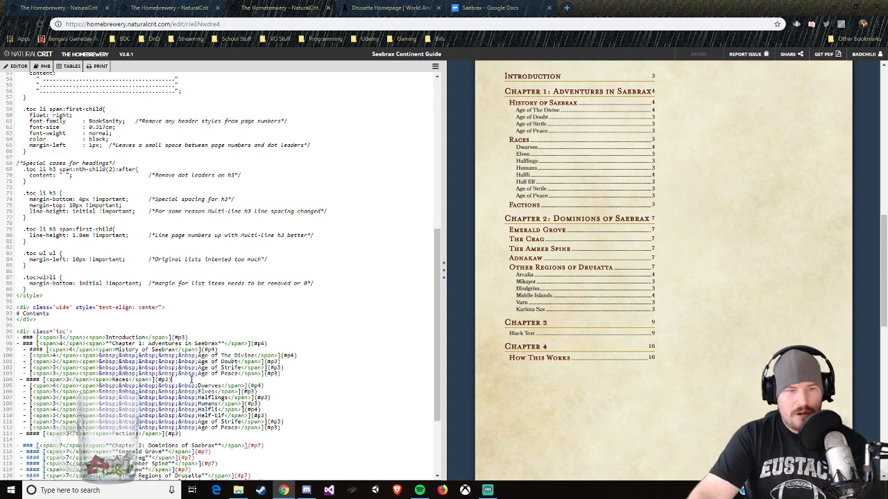
click(192, 379)
key(Return)
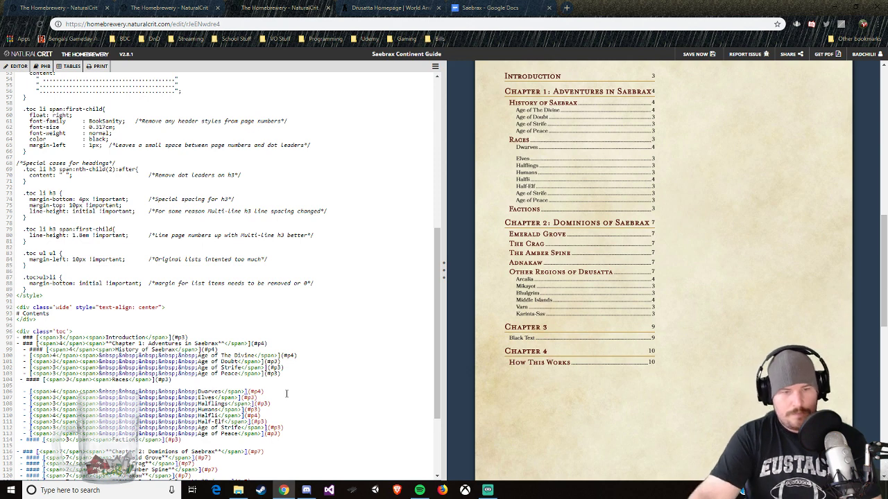
drag(261, 396, 183, 393)
click(264, 393)
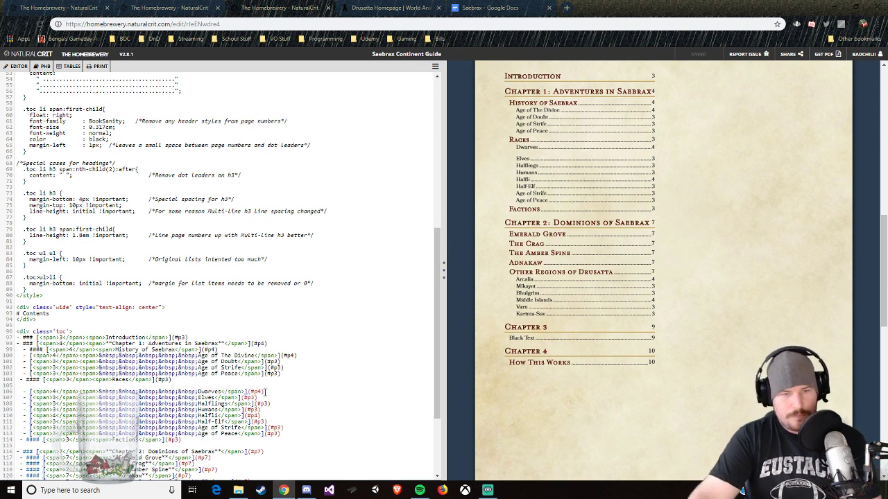
drag(264, 393, 24, 392)
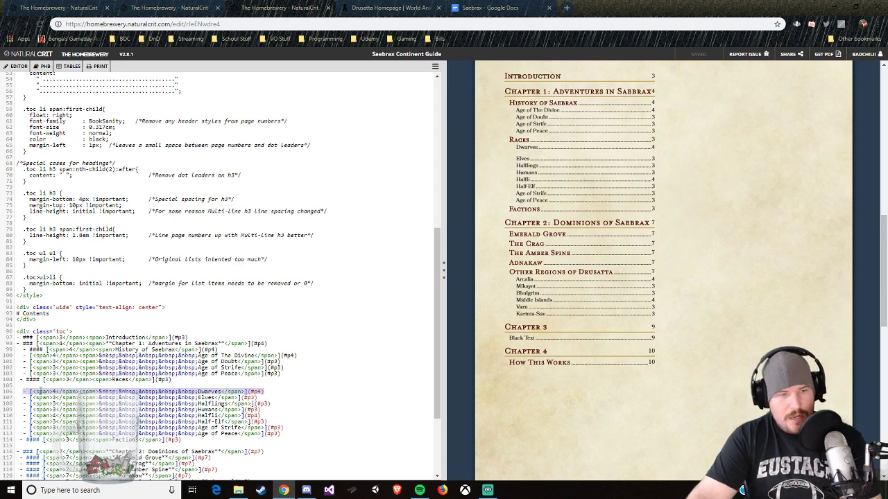
click(35, 390)
text(- [<span>4</span><span>&nbsp;&nbsp;&nbsp;&nbsp;&nbsp;Dwarves</span>](#p4))
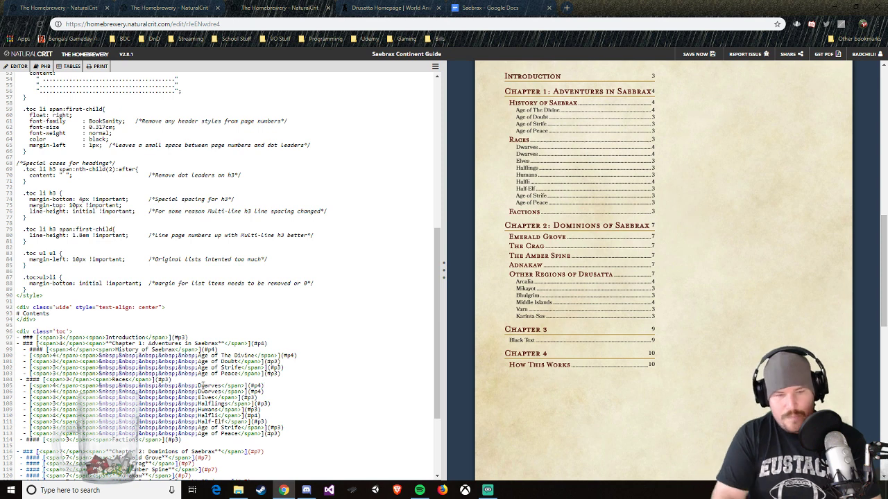
Step: Rename the first sub-entry under Races to "Dragonkin"
key(BackSpace)
key(BackSpace)
key(BackSpace)
key(BackSpace)
key(BackSpace)
key(BackSpace)
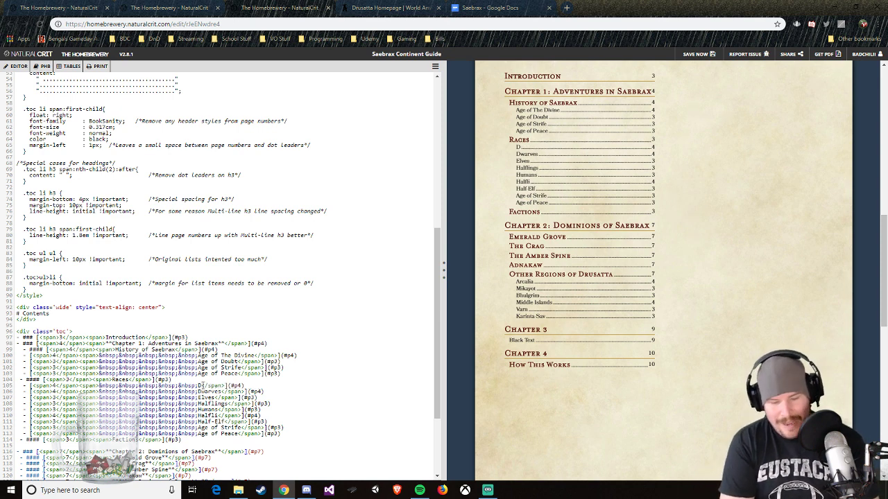
text(a)
text(agonkin)
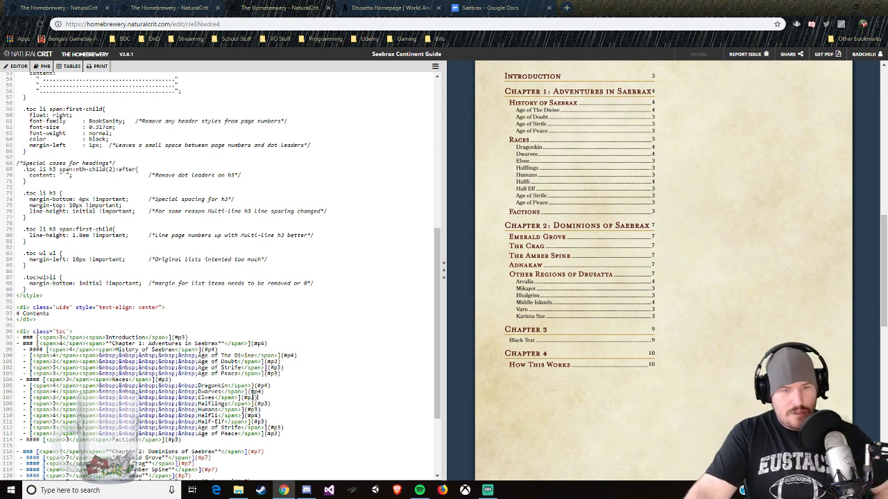
Step: Add a "Gnomes" sub-entry below Elves in the Races list by reusing the copied entry line
key(Return)
text(- [<span>4</span><span>&nbsp;&nbsp;&nbsp;&nbsp;&nbsp;Dwarves</span>](#p4))
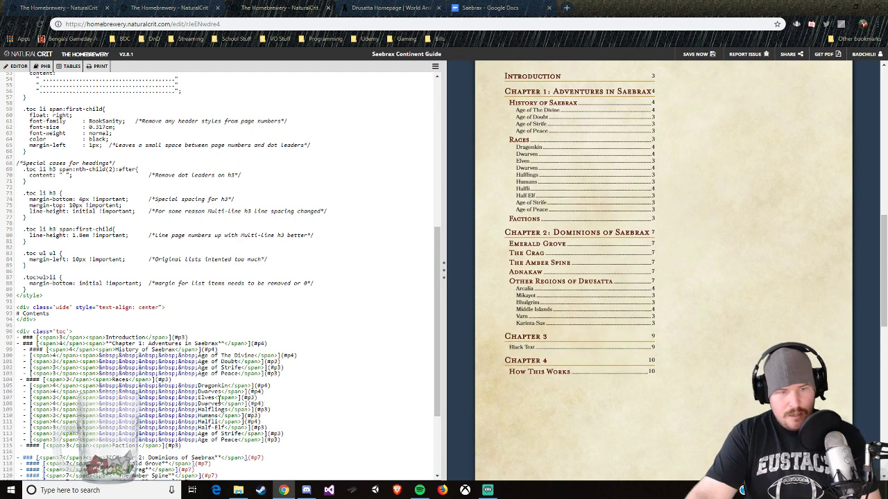
key(BackSpace)
key(BackSpace)
key(BackSpace)
key(BackSpace)
key(BackSpace)
key(BackSpace)
key(BackSpace)
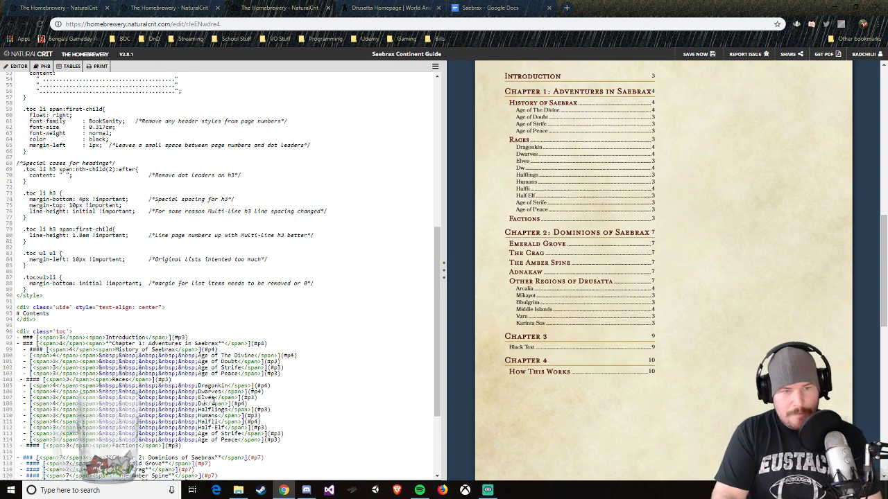
text(Gnomes)
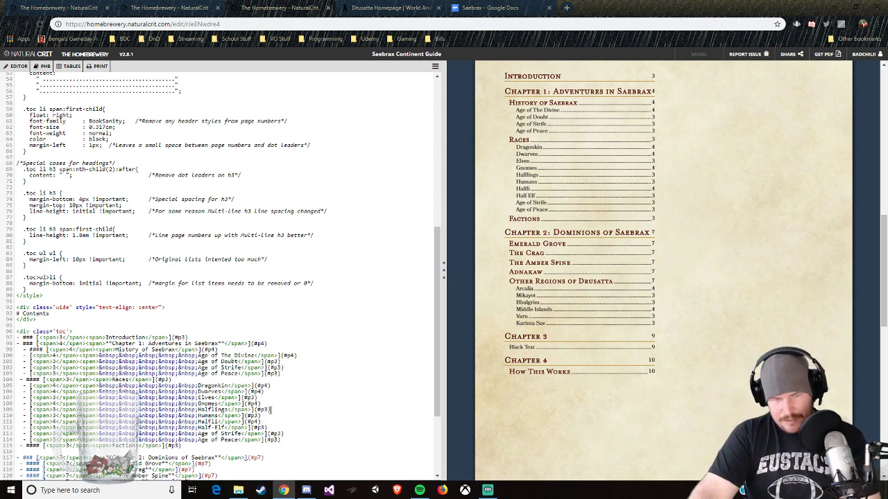
Step: Add a "Half-Elves" sub-entry below Halflings in the Races list by reusing the copied entry line
click(270, 411)
key(Return)
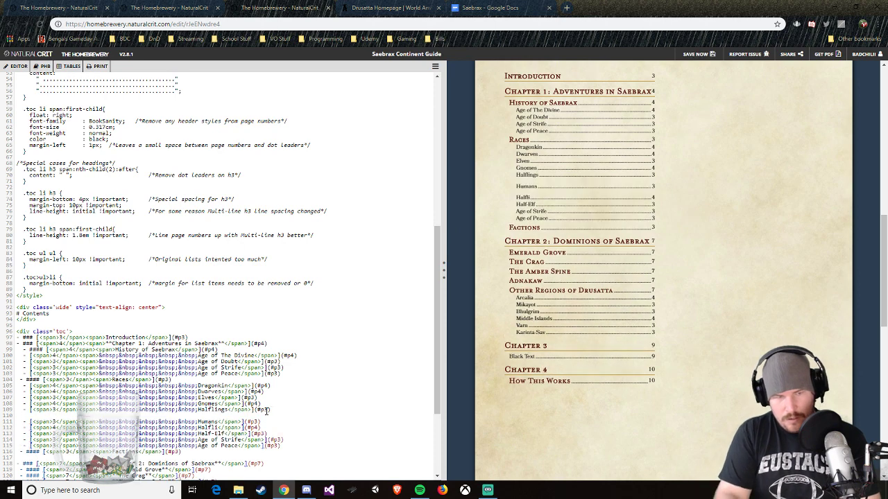
text(- [<span>4</span><span>&nbsp;&nbsp;&nbsp;&nbsp;Dwarves</span>](#p4))
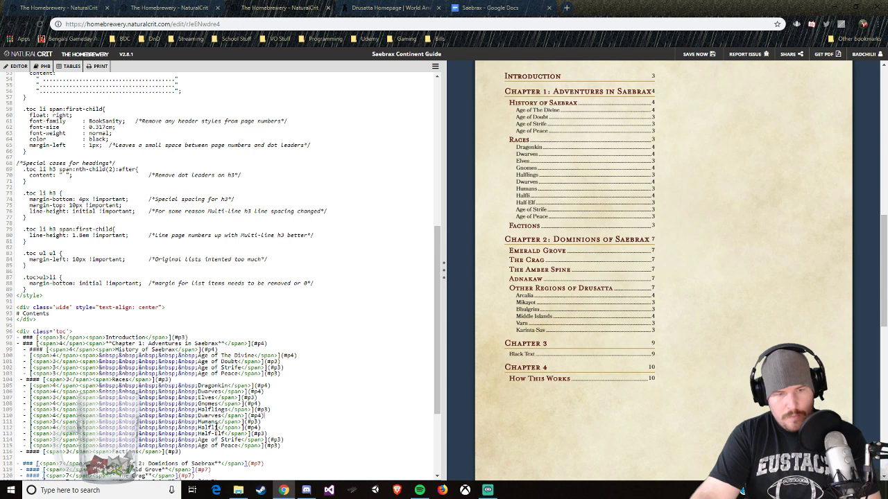
double_click(208, 416)
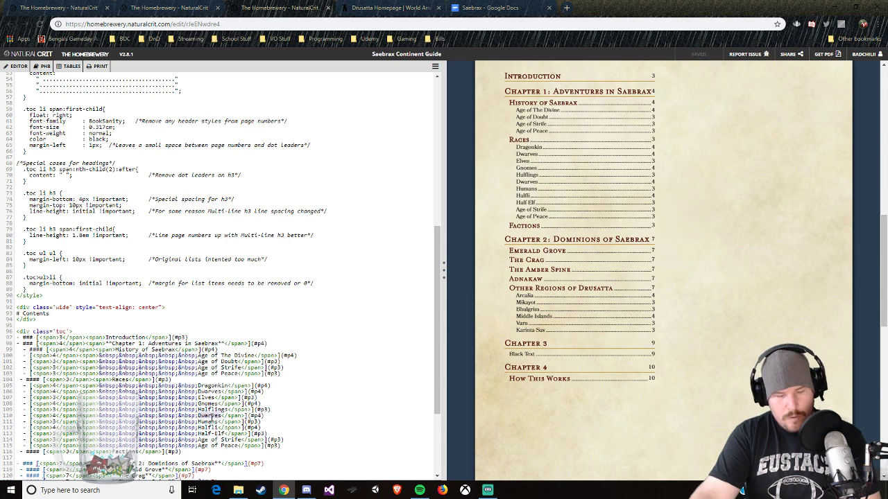
text(Hslg)
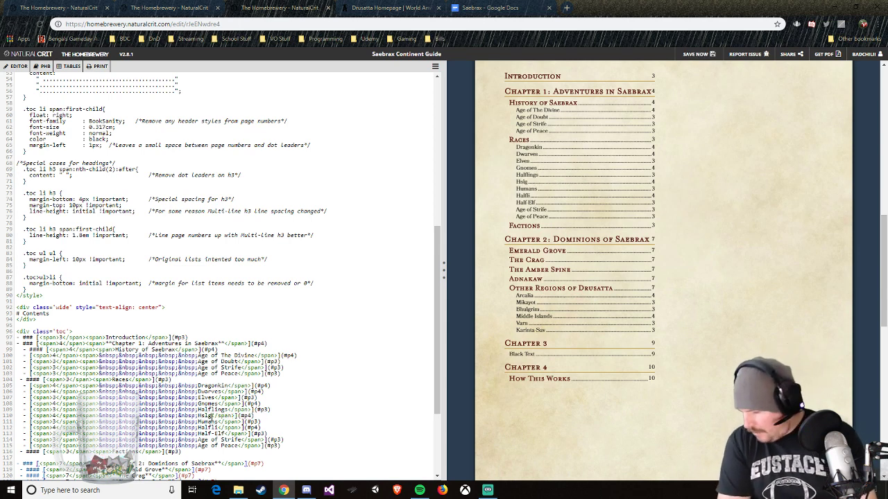
text( Elves)
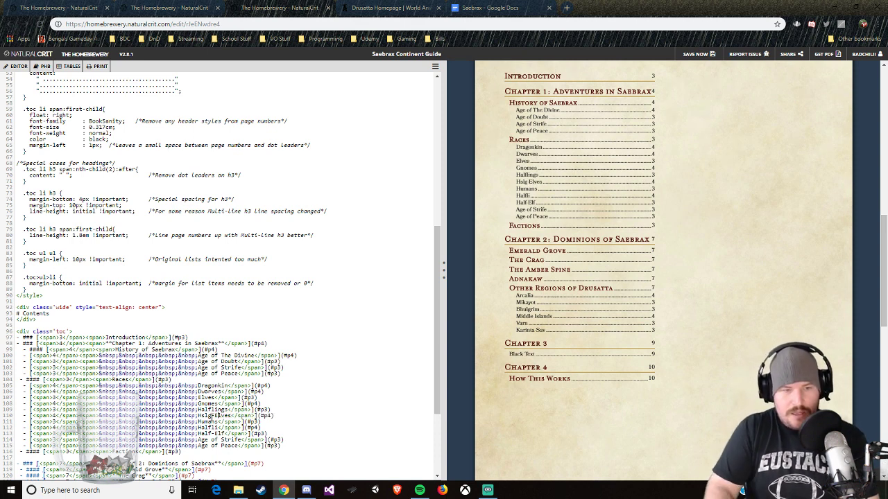
double_click(208, 415)
text(Half)
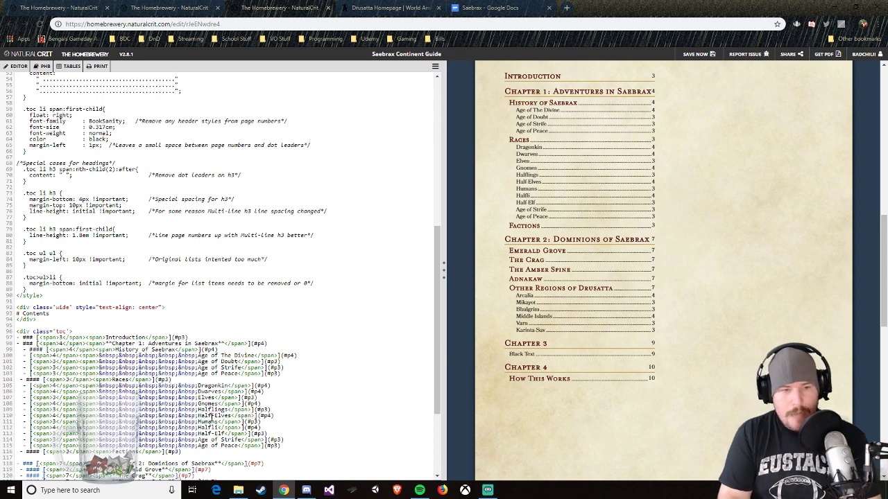
Step: Add a "Half-Orcs" sub-entry below Half-Elves in the Races list by reusing the copied entry line
key(Return)
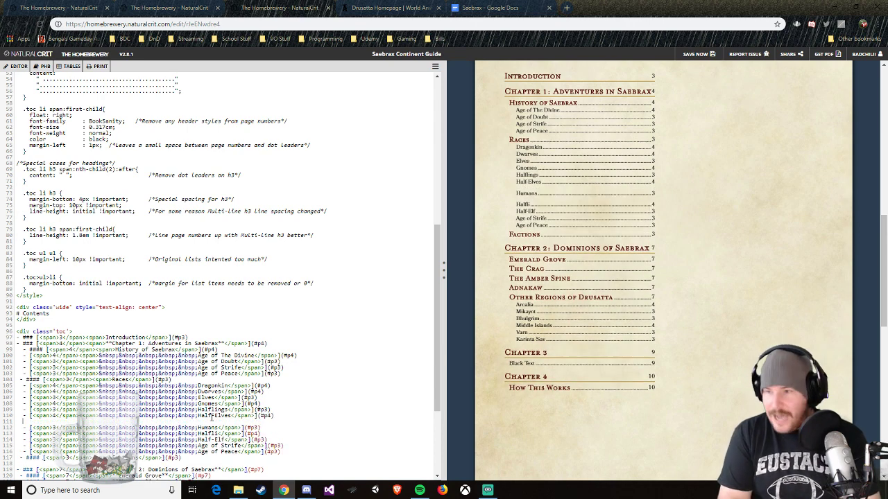
text(- [<span>4</span><span>&nbsp;&nbsp;&nbsp;&nbsp;&nbsp;Dwarves</span>](#p4))
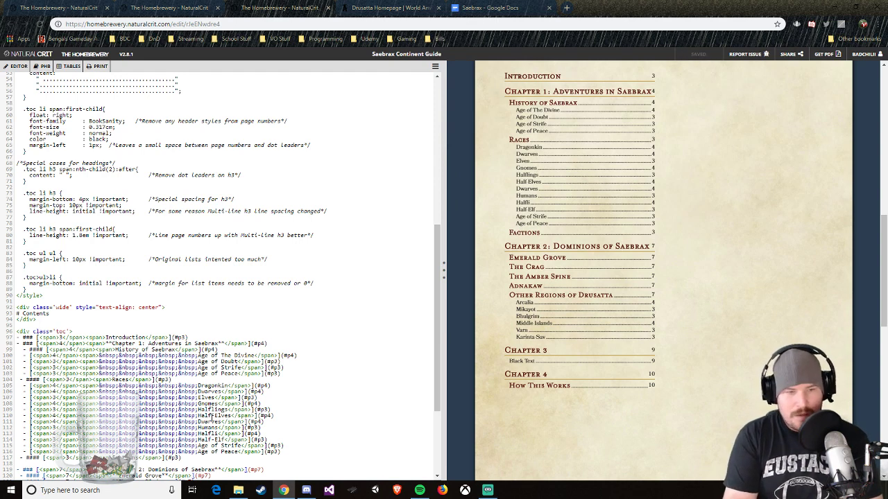
key(BackSpace)
key(BackSpace)
key(BackSpace)
key(Delete)
key(Delete)
key(Delete)
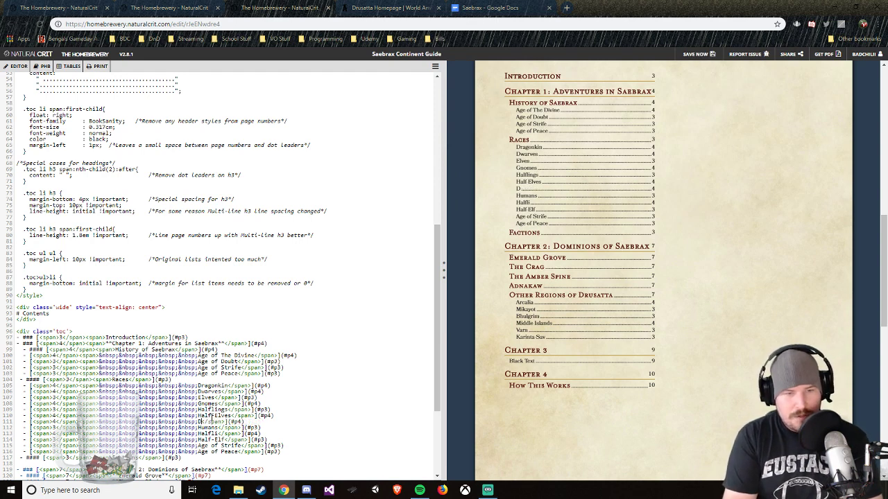
key(BackSpace)
text(Half)
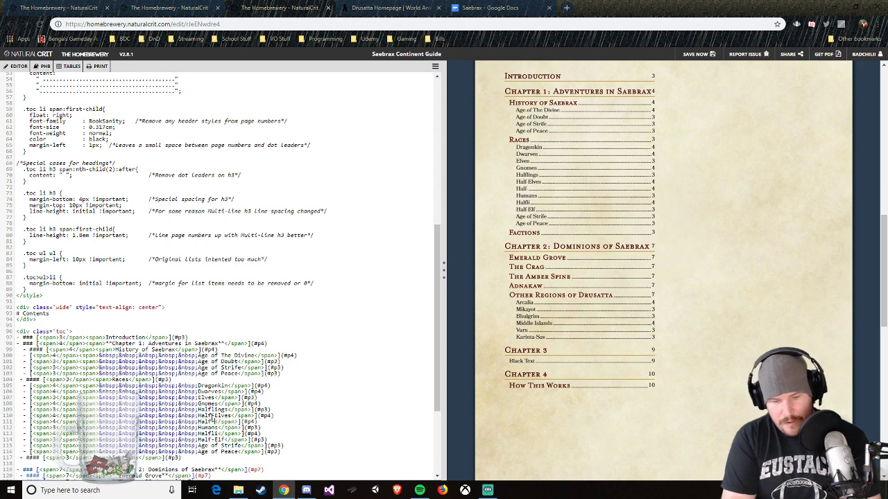
text( Orcs)
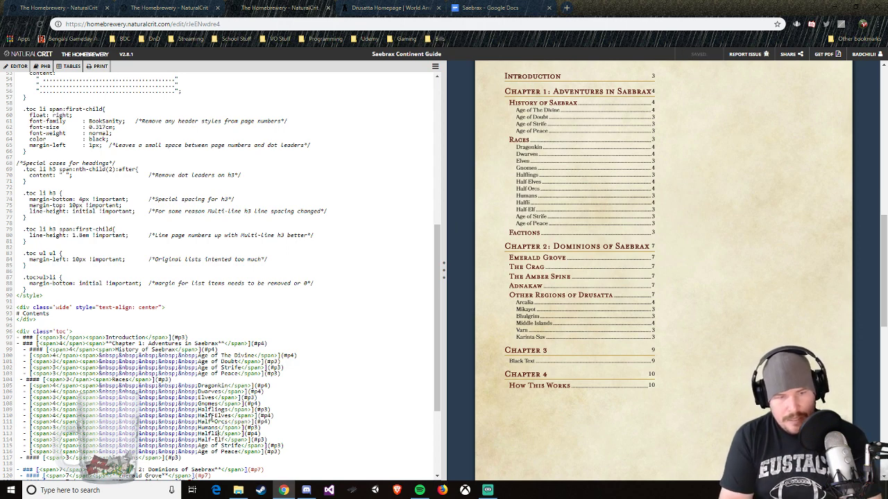
Step: Replace the partial "Halfli" sub-entry below Humans with "Tieflings"
key(BackSpace)
key(BackSpace)
key(BackSpace)
key(BackSpace)
key(BackSpace)
key(BackSpace)
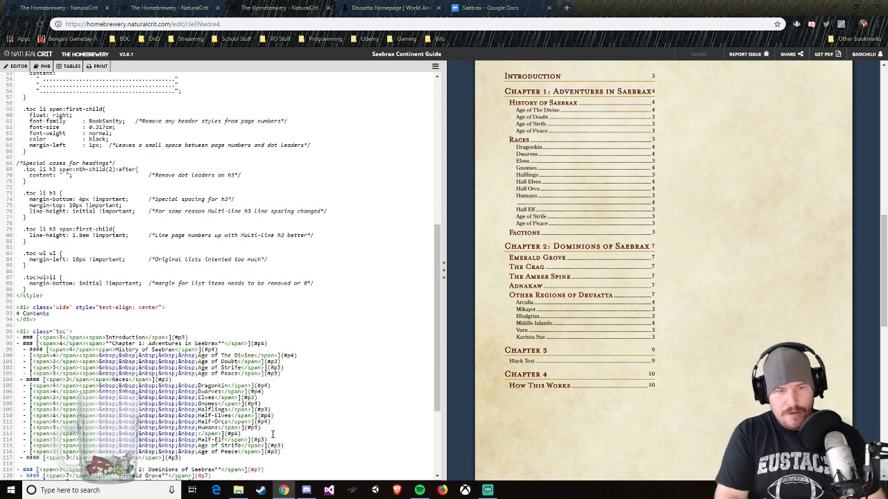
text(Tie)
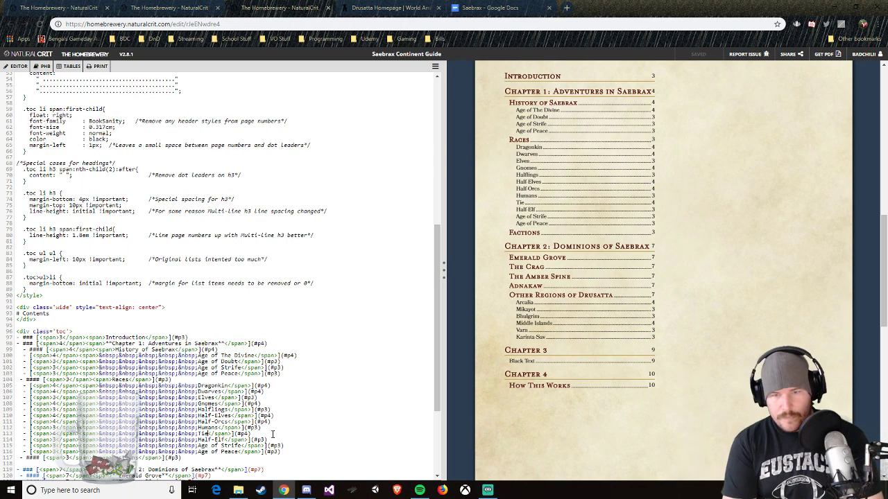
text(fling)
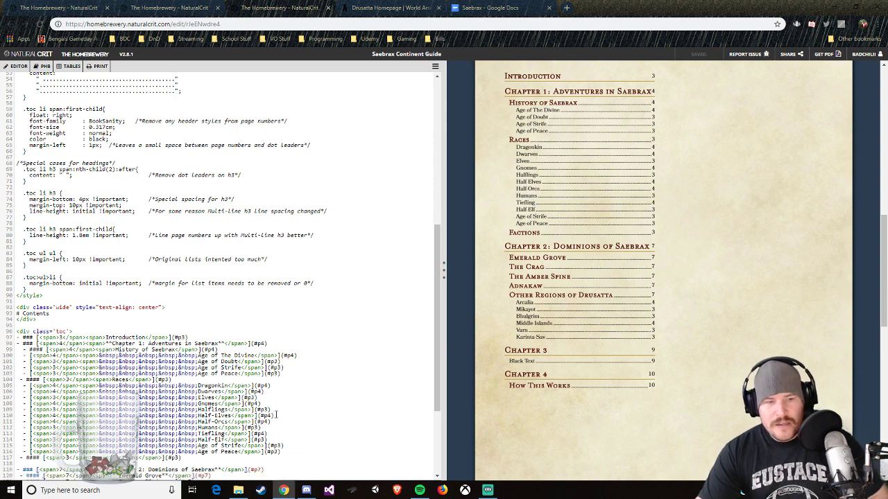
text(s)
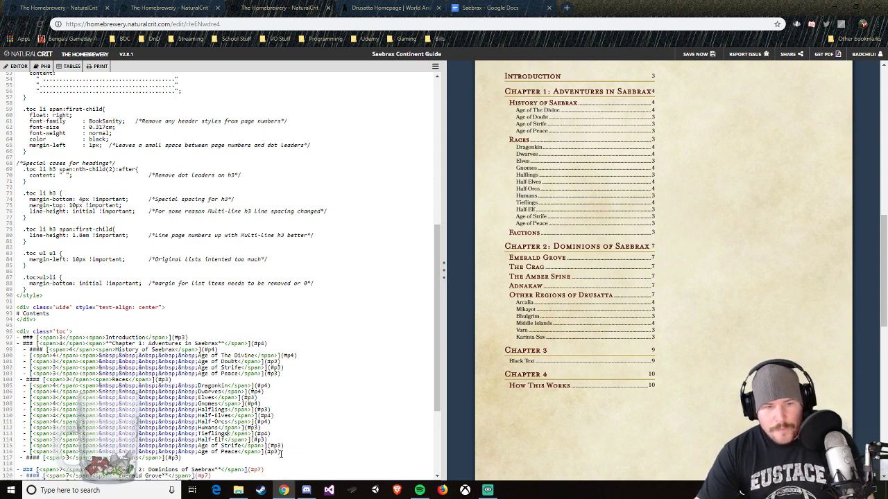
Step: Delete the leftover "Half-Elf", "Age of Strife" and "Age of Peace" lines below Tieflings, including the empty line
drag(281, 453, 24, 440)
key(BackSpace)
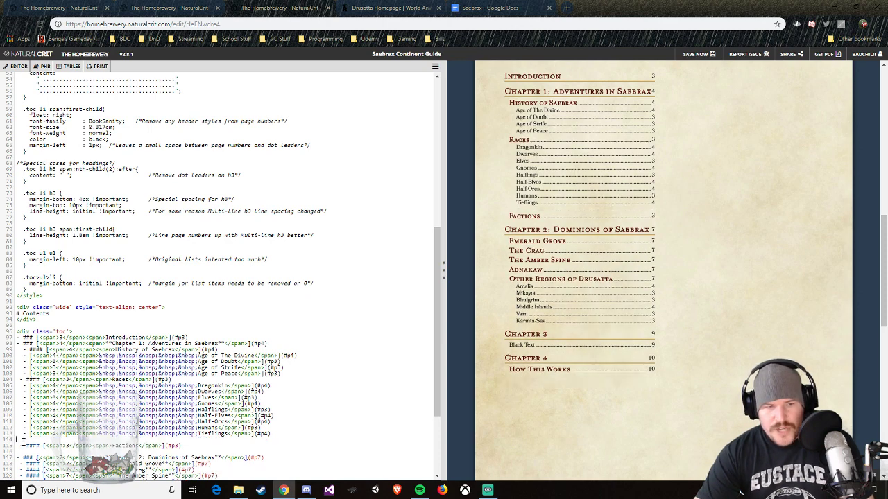
key(BackSpace)
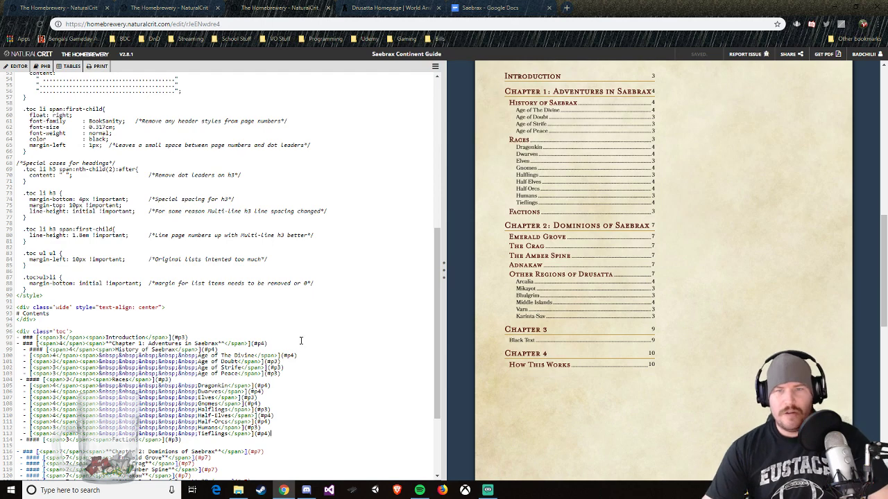
Step: Review the contents preview, then switch to the World Anvil homepage and D&D Beyond's character races page to check the race list
scroll(666, 360, up, 1)
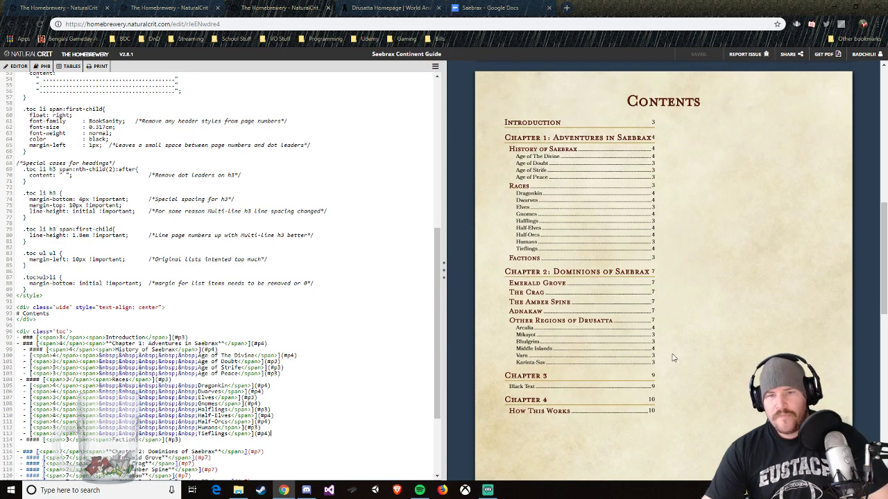
scroll(673, 358, down, 1)
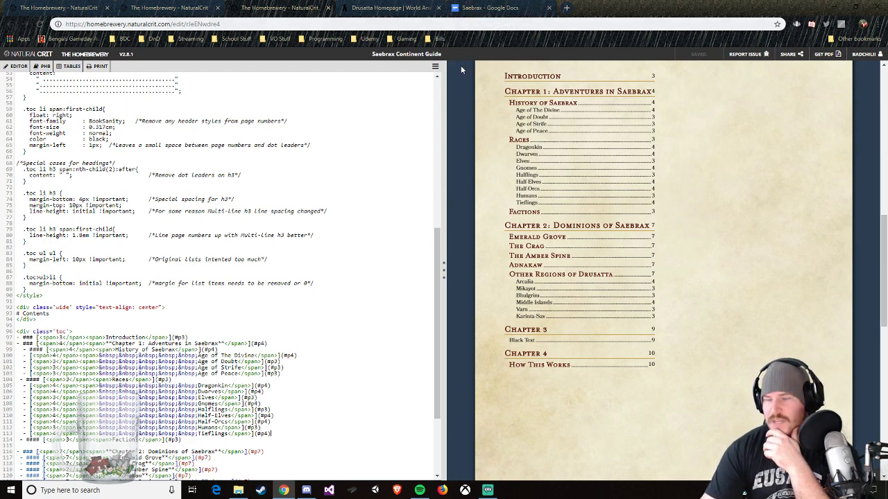
click(392, 8)
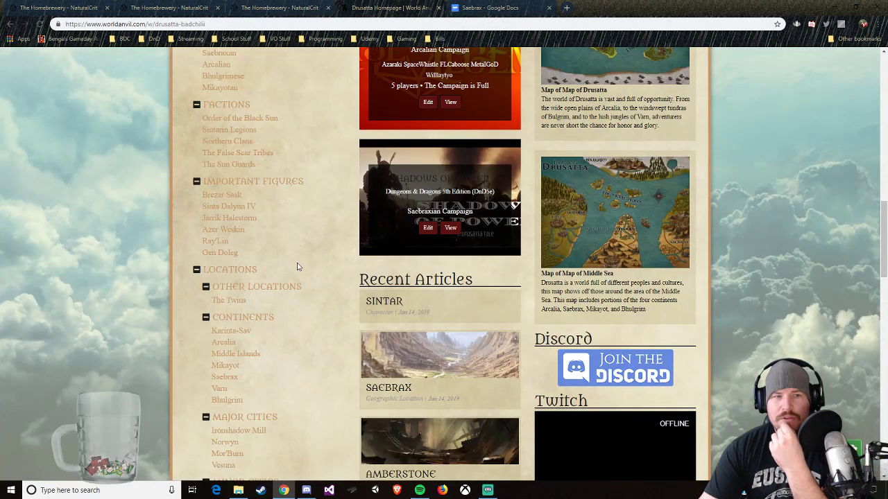
scroll(296, 266, up, 2)
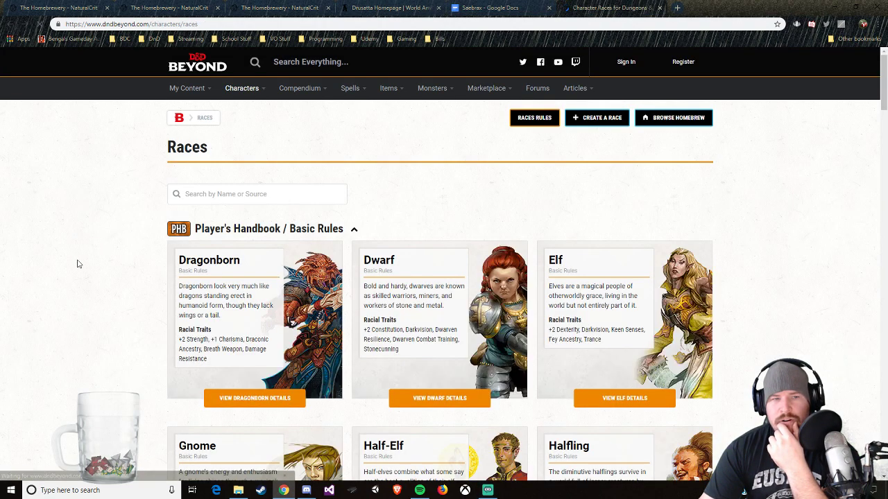
scroll(78, 264, down, 5)
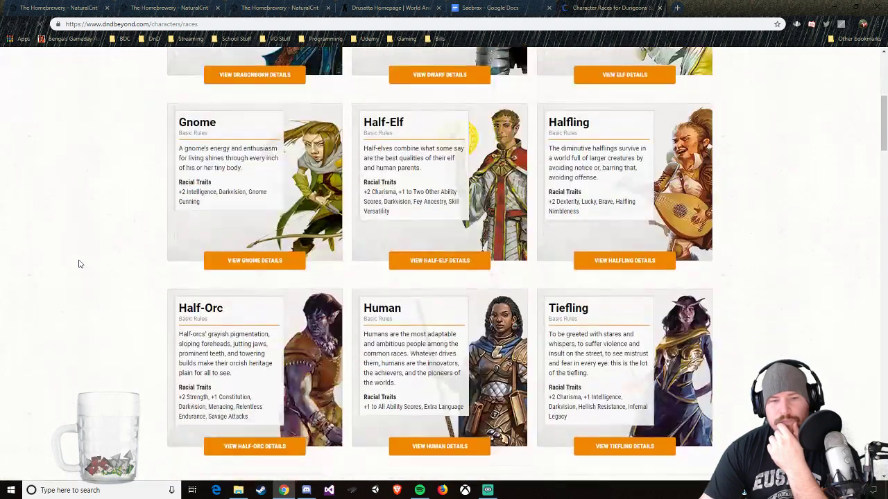
scroll(78, 264, down, 2)
scroll(79, 263, up, 1)
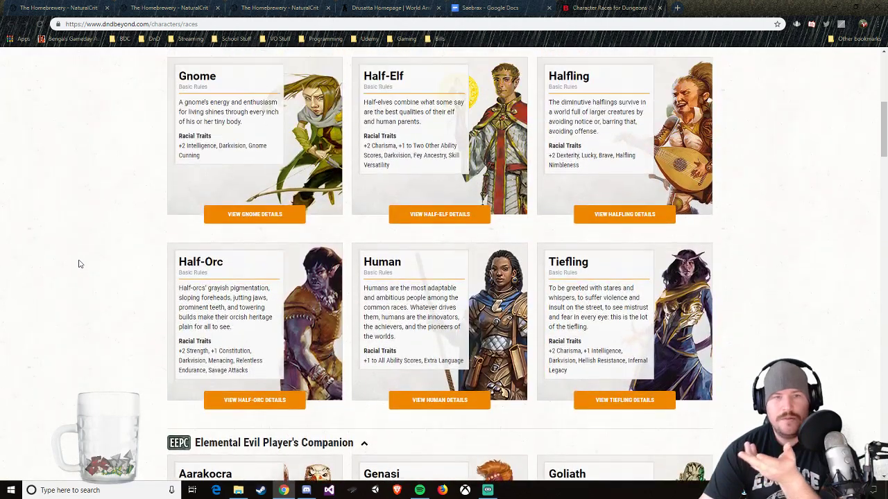
scroll(79, 264, up, 3)
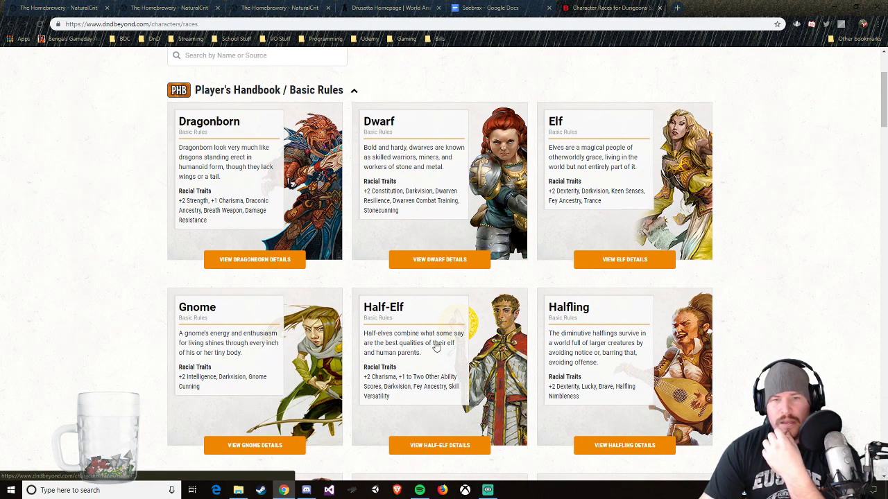
scroll(436, 347, down, 3)
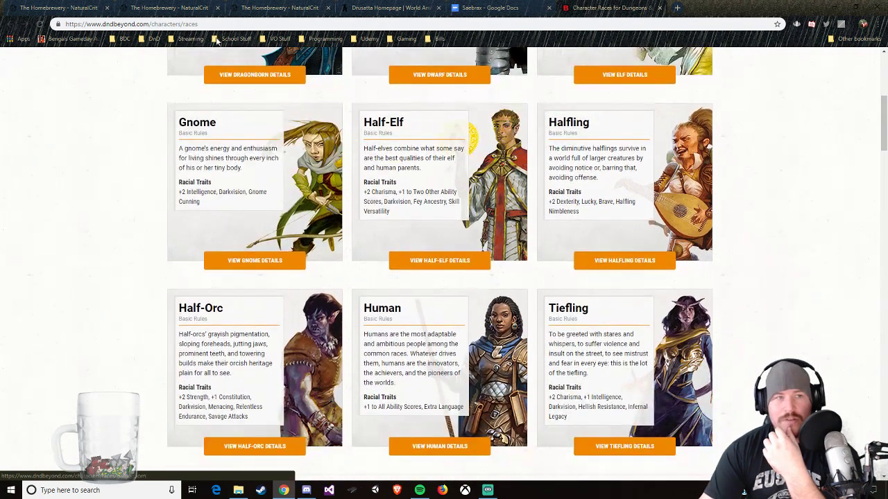
Step: Return to the Saebrax Continent Guide brew and move the "Halflings" entry below "Half-Elves" in the Races list, keeping the entries' indentation aligned
click(380, 9)
click(489, 8)
click(251, 8)
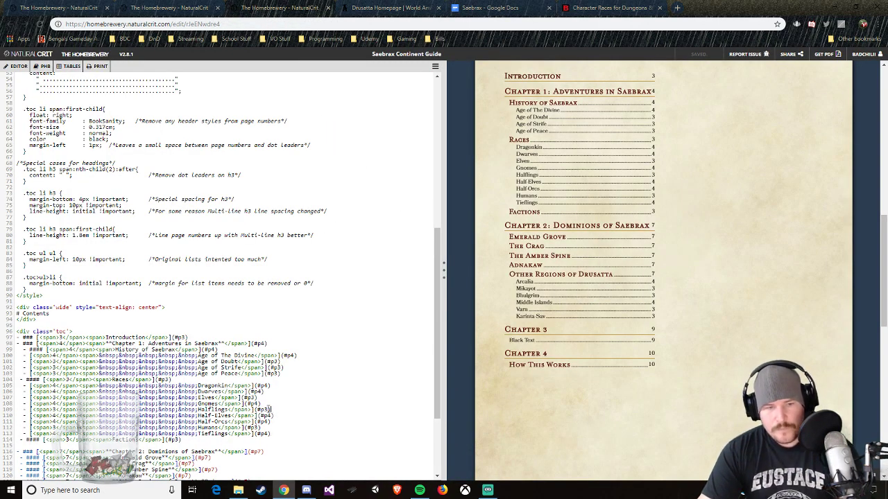
drag(270, 410, 25, 411)
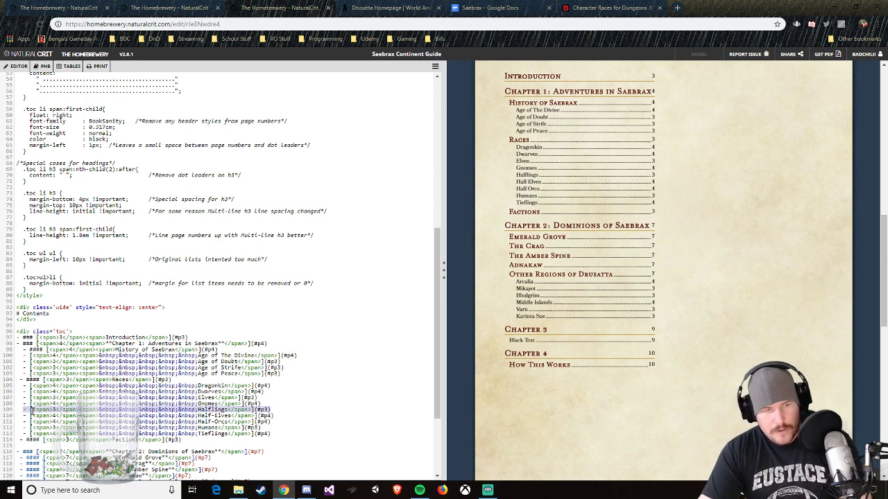
key(BackSpace)
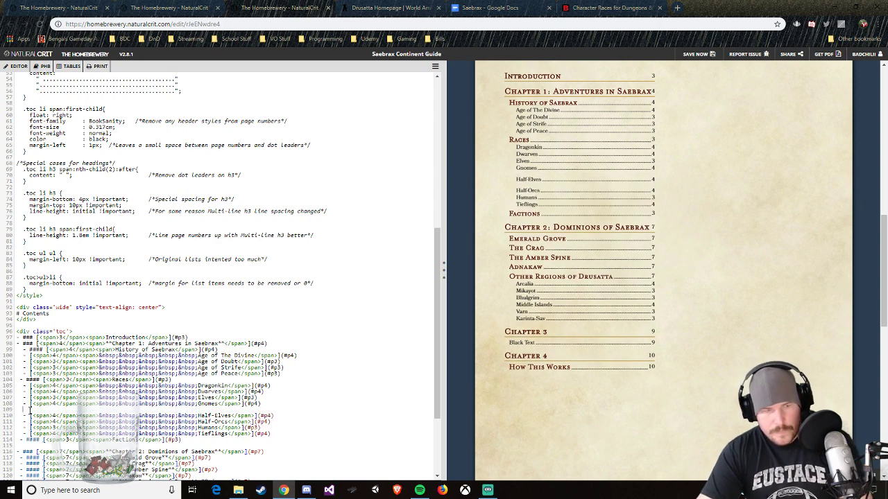
key(Delete)
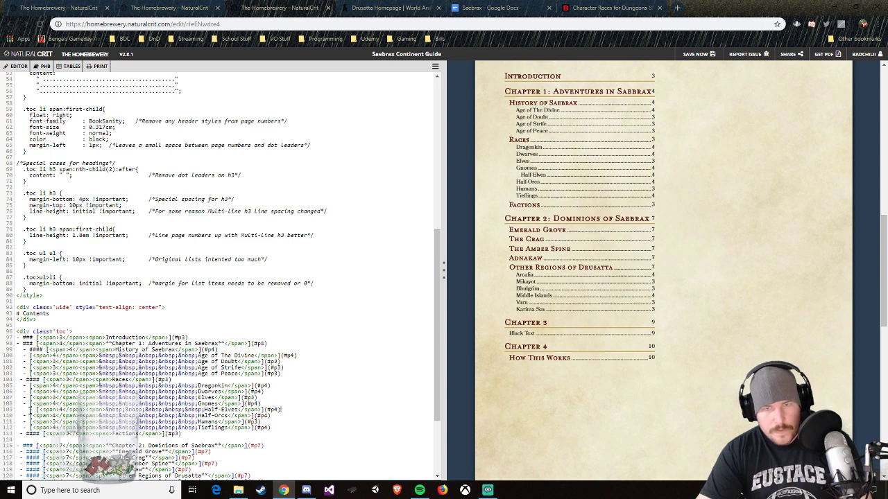
text(- [<span>3</span><span>&nbsp;&nbsp;&nbsp;&nbsp;&nbsp;&nbsp;Halflings</span>](#p3))
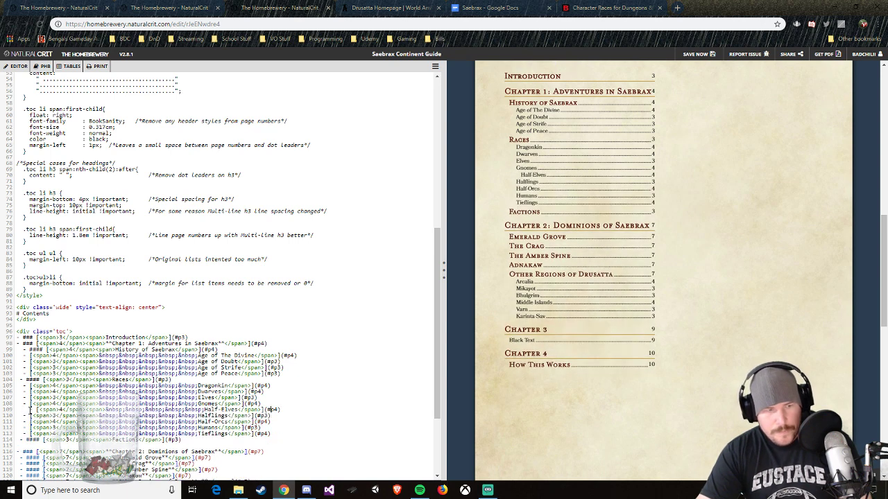
key(Delete)
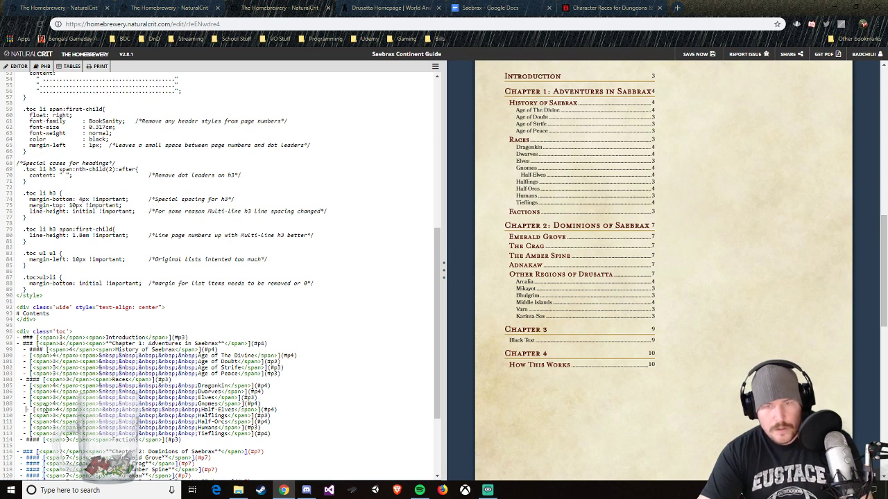
key(Delete)
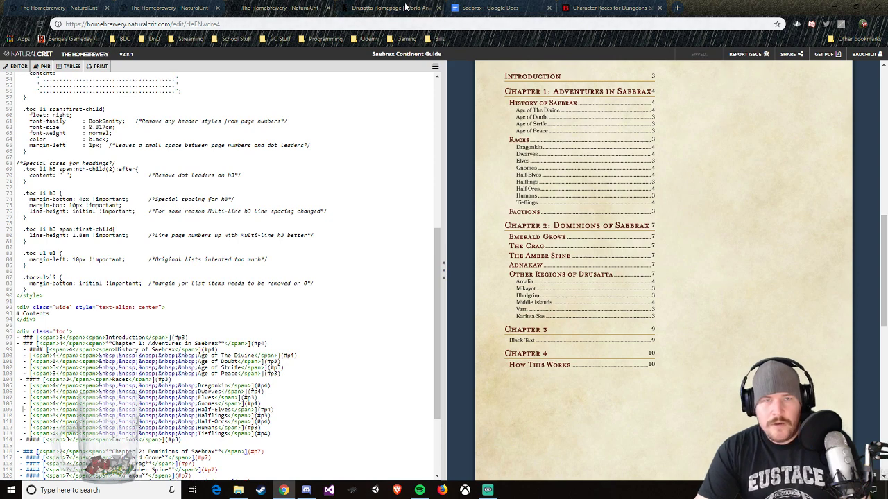
Step: Compare D&D Beyond's character races with the Races list in the guide's contents, and close the D&D Beyond page
click(603, 8)
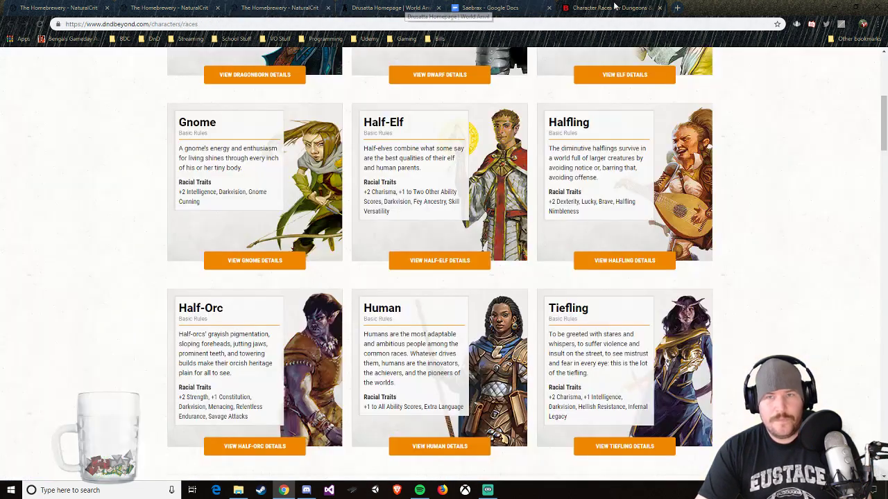
scroll(490, 107, up, 2)
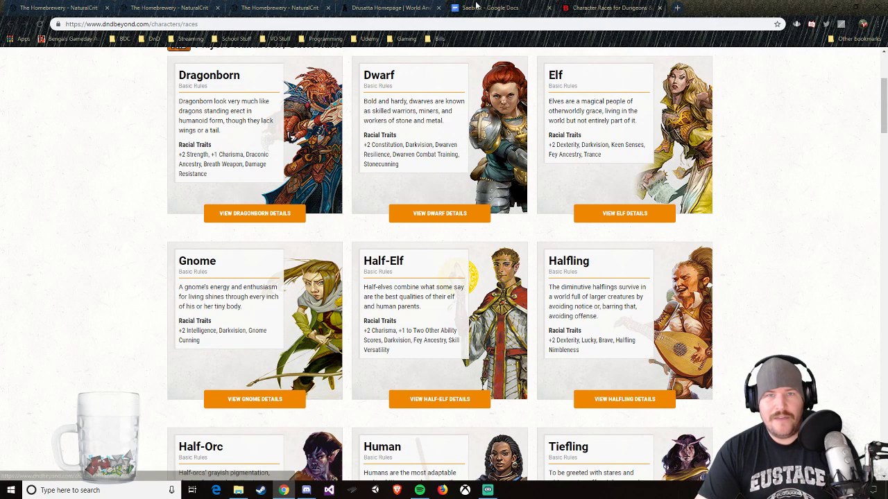
click(368, 9)
click(486, 8)
click(277, 7)
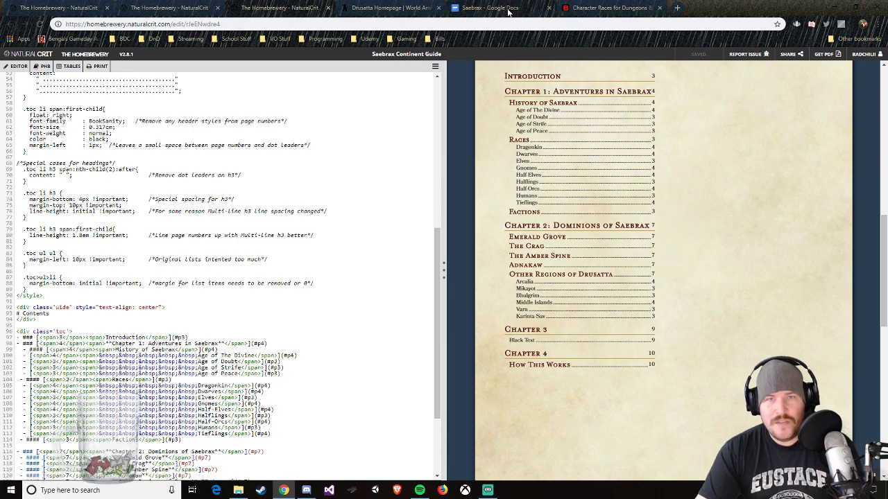
click(587, 7)
scroll(583, 104, down, 4)
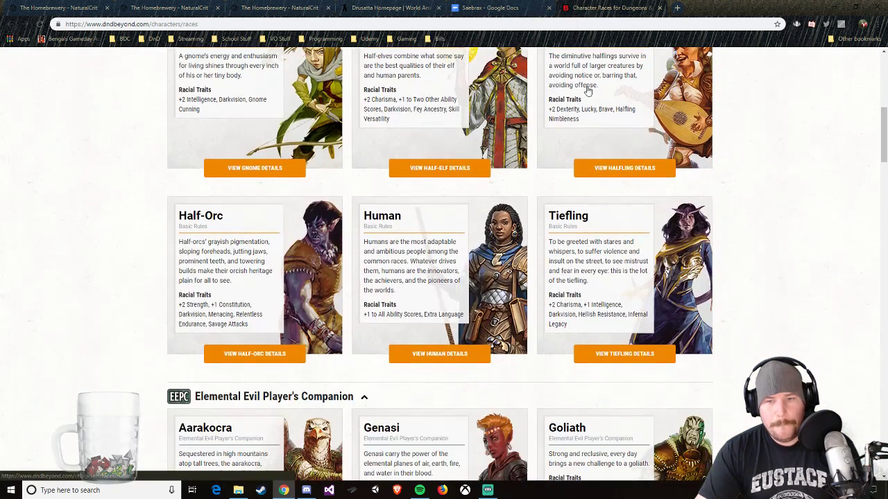
click(659, 8)
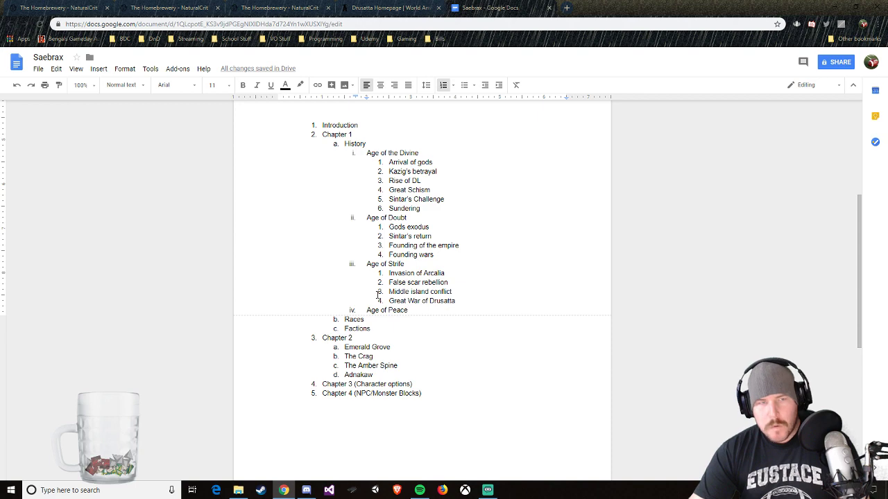
Step: Check the factions on the World Anvil homepage and add "Sintarin Empire" as an indented sub-item under Factions in the Saebrax Google Docs outline
click(361, 9)
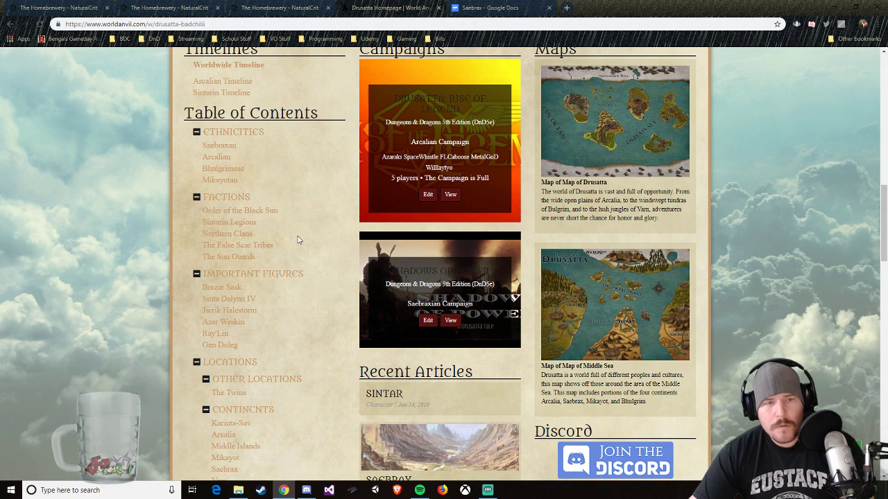
click(513, 9)
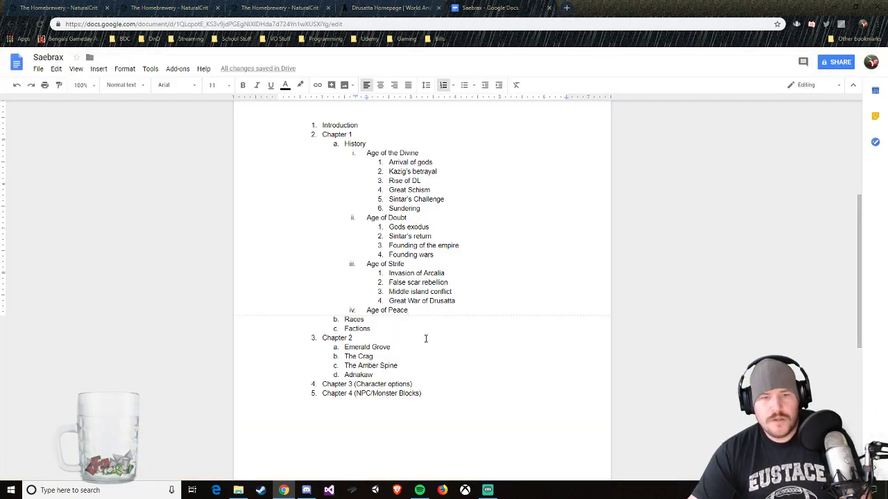
click(383, 330)
key(Return)
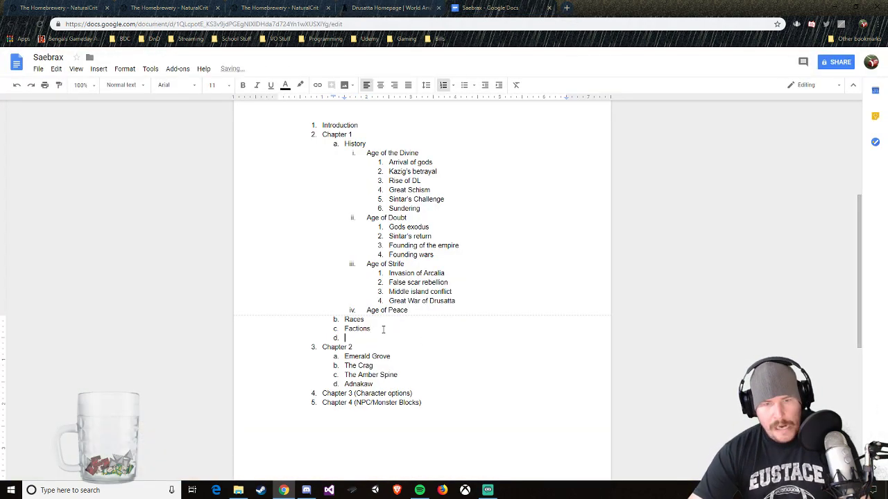
text(Sint)
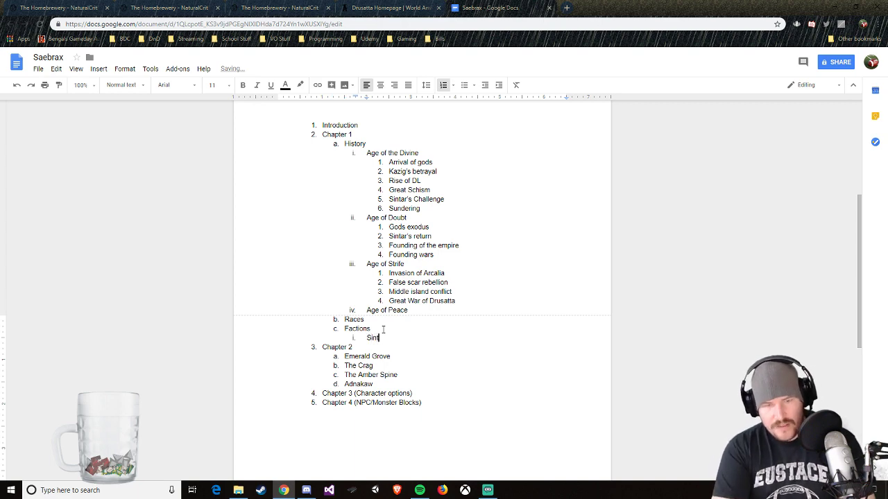
text(arin Empire)
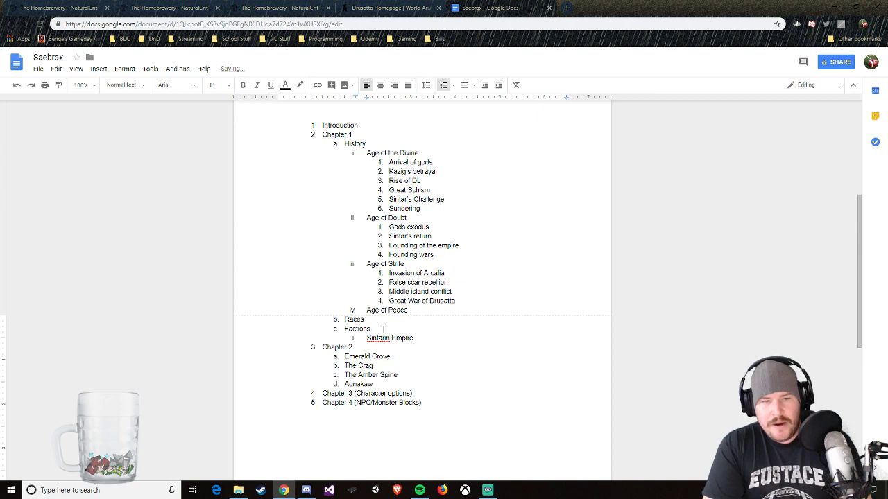
Step: Apply the suggested spelling "Sindarin" to the new faction sub-item, and change it back to "Sintarin"
right_click(382, 338)
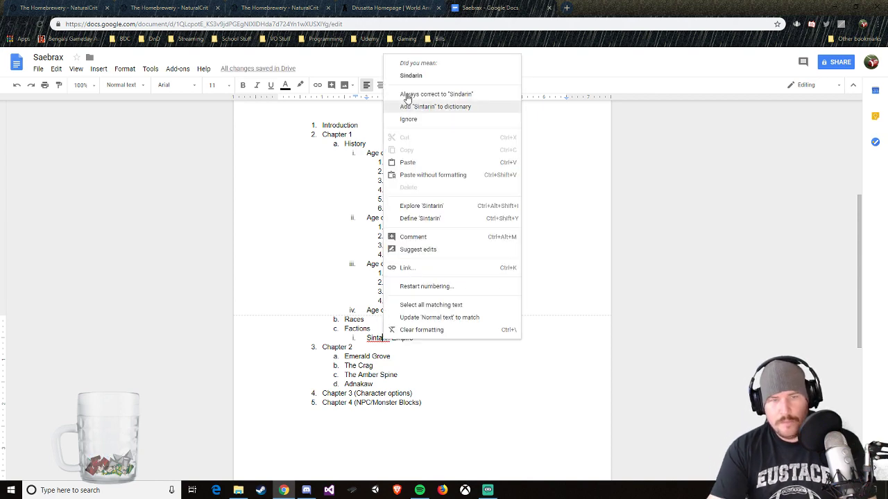
click(411, 73)
click(378, 339)
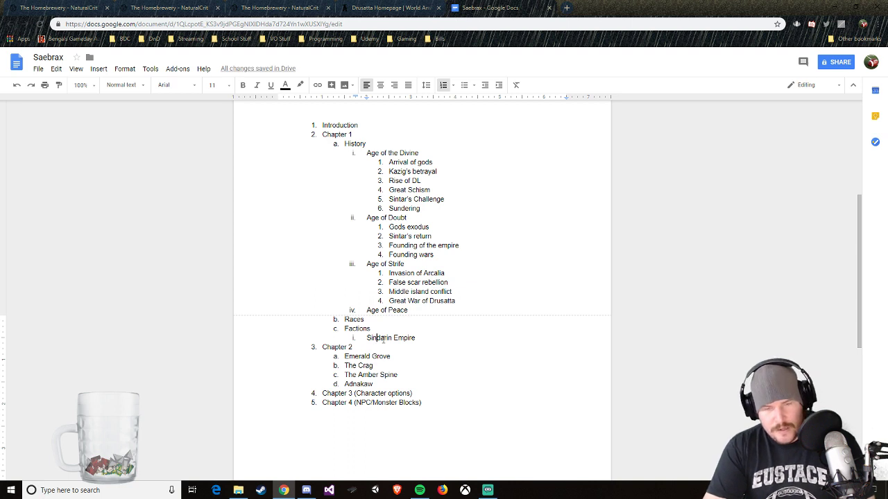
key(Right)
text(tar)
key(Delete)
key(Delete)
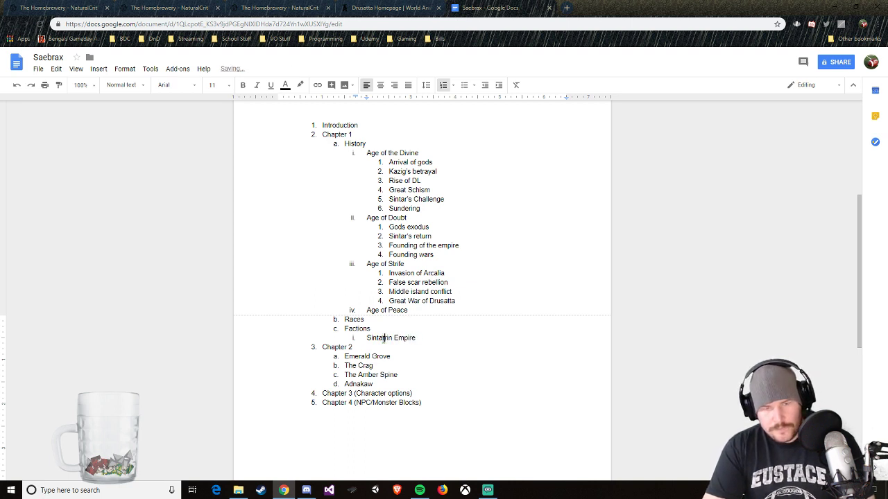
key(Delete)
key(Delete)
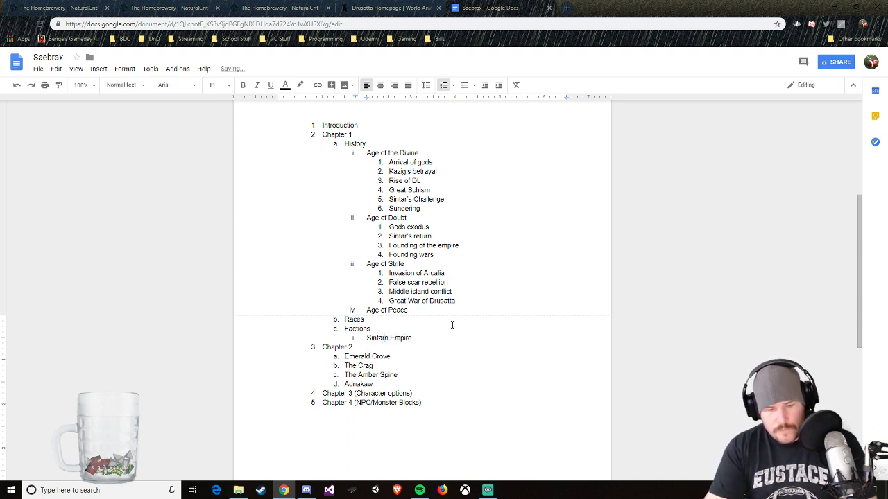
text(i)
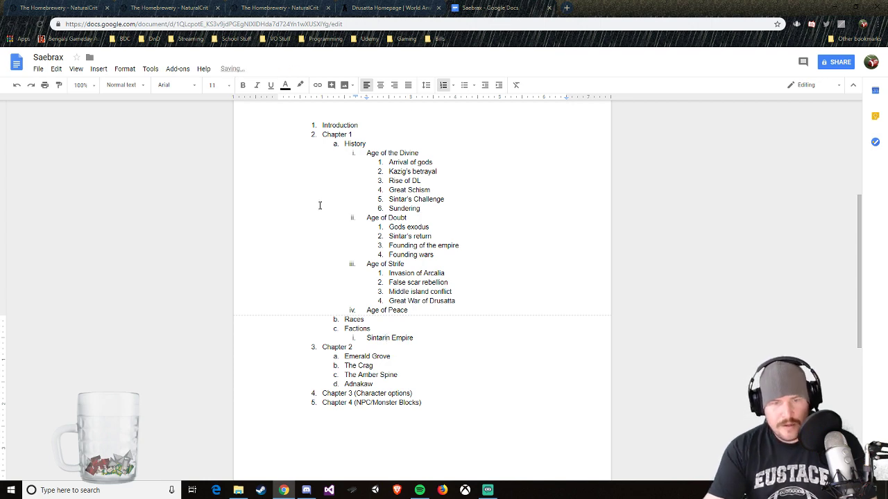
Step: Examine the table of contents on the World Anvil homepage for factions and nations to include in the outline
click(392, 8)
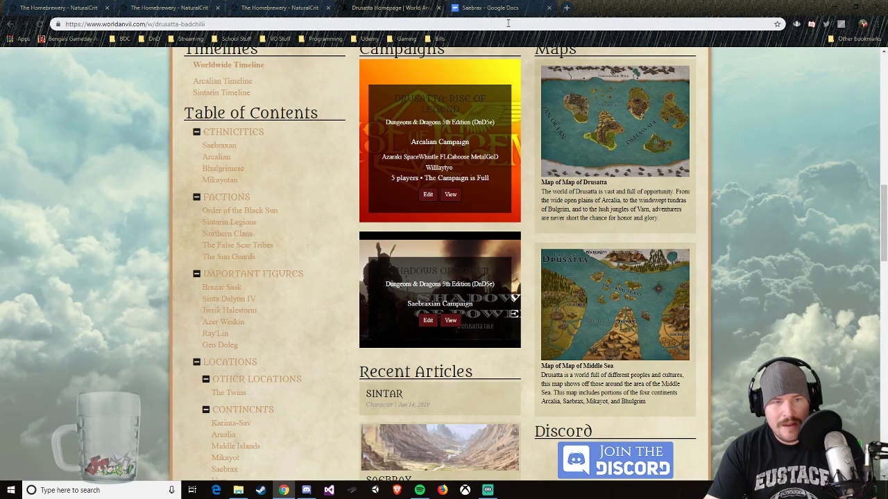
scroll(263, 325, down, 3)
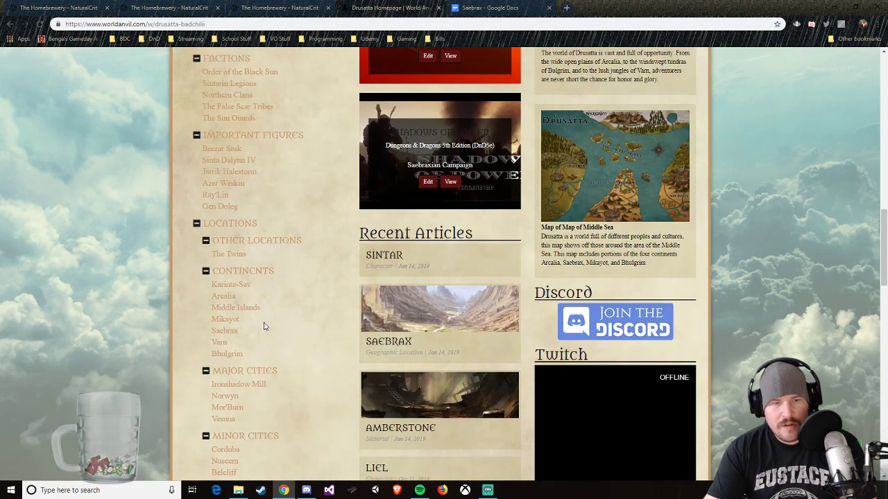
scroll(263, 325, down, 2)
scroll(264, 324, up, 2)
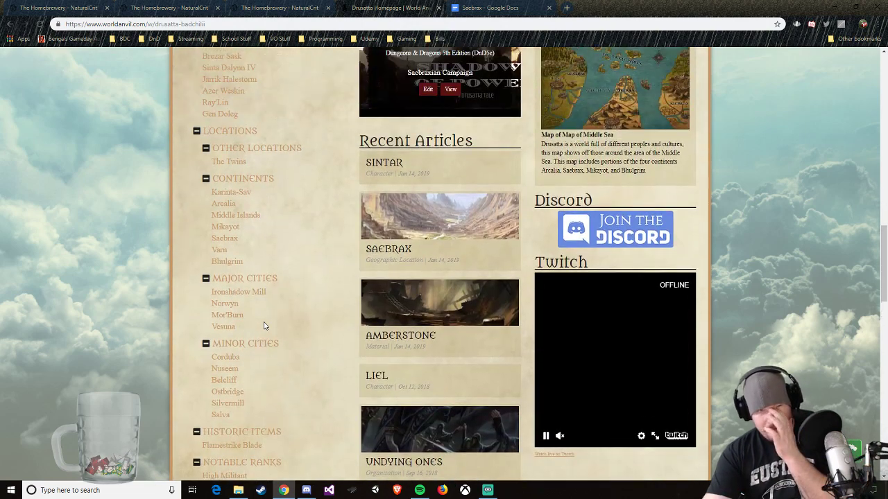
scroll(264, 325, up, 1)
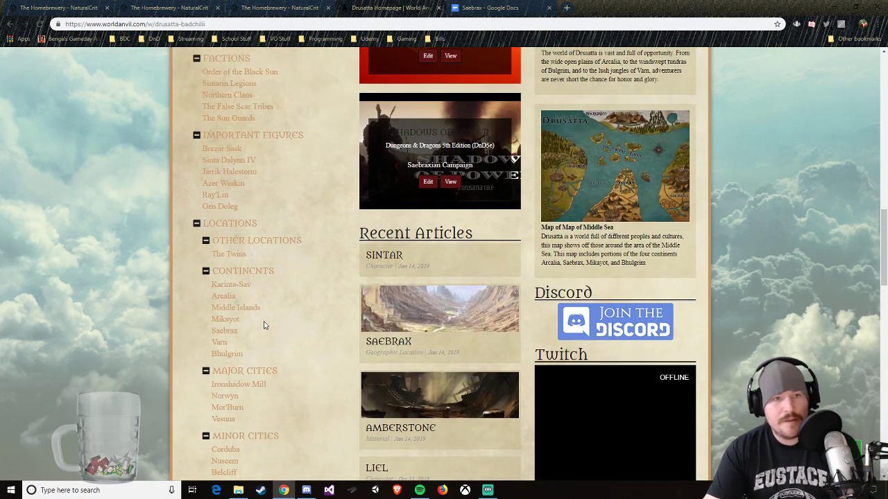
scroll(264, 325, down, 4)
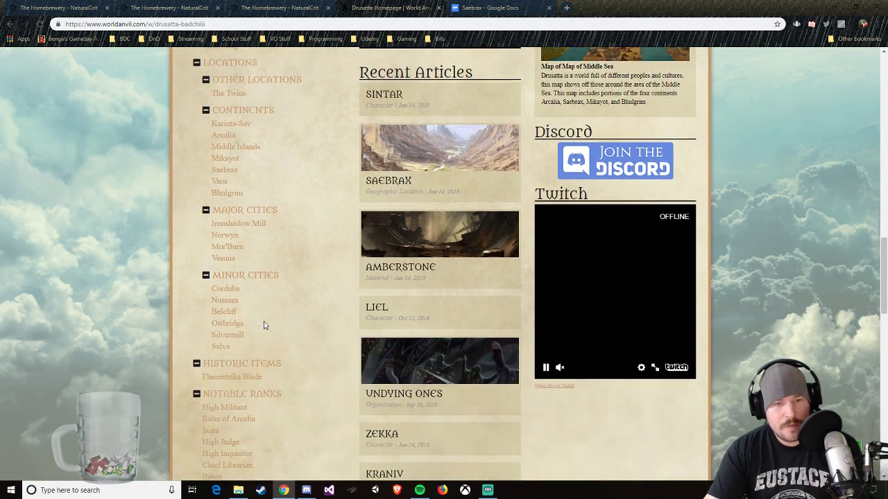
scroll(261, 326, down, 1)
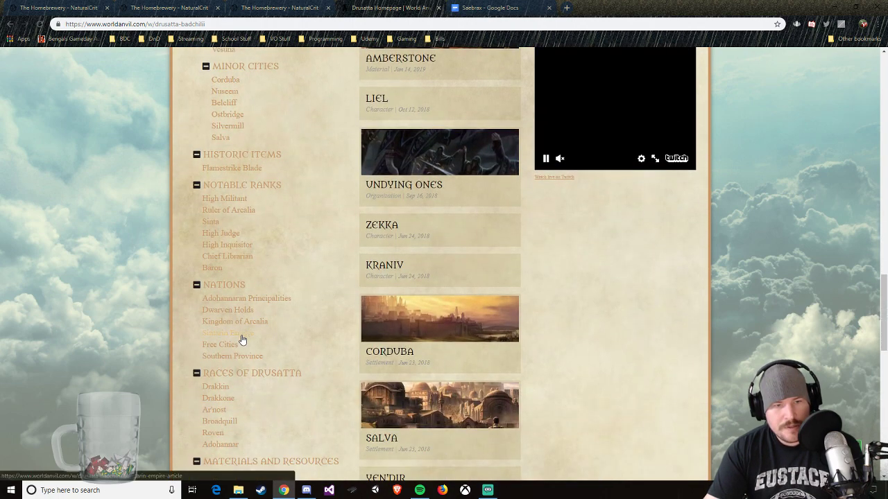
scroll(319, 173, up, 1)
scroll(319, 172, up, 2)
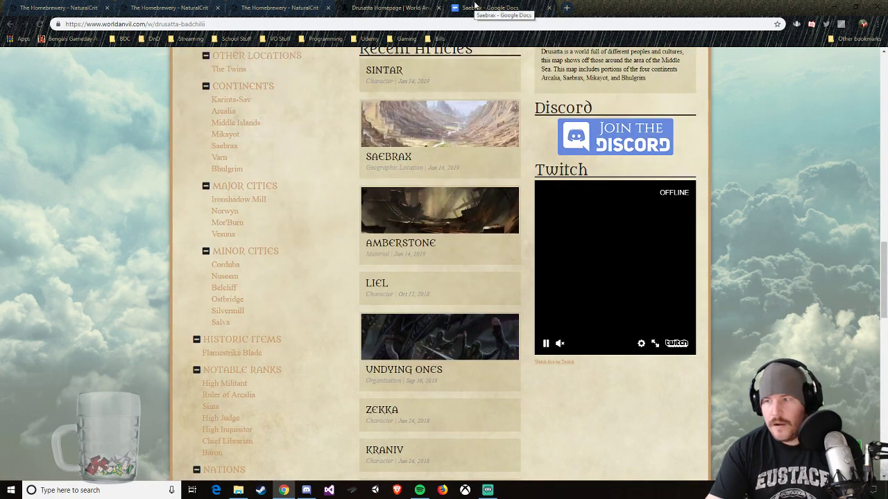
Step: Return to the Saebrax outline in Google Docs and add "False Scar Tribes" below Sintarin Empire under Factions
click(486, 8)
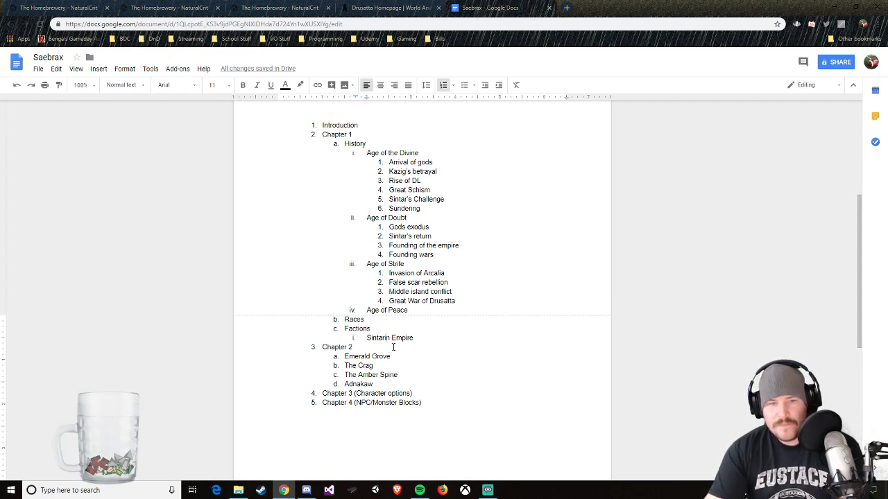
click(417, 338)
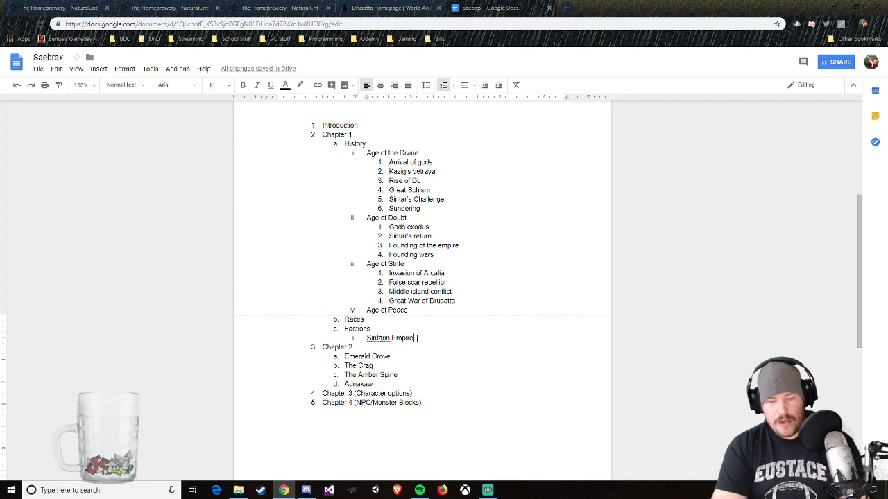
key(Return)
text(Fal)
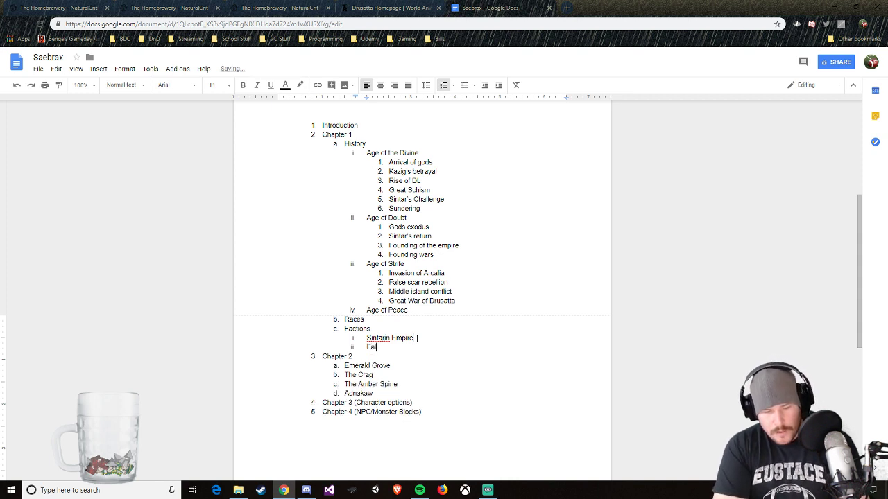
text(se Scar Tribe)
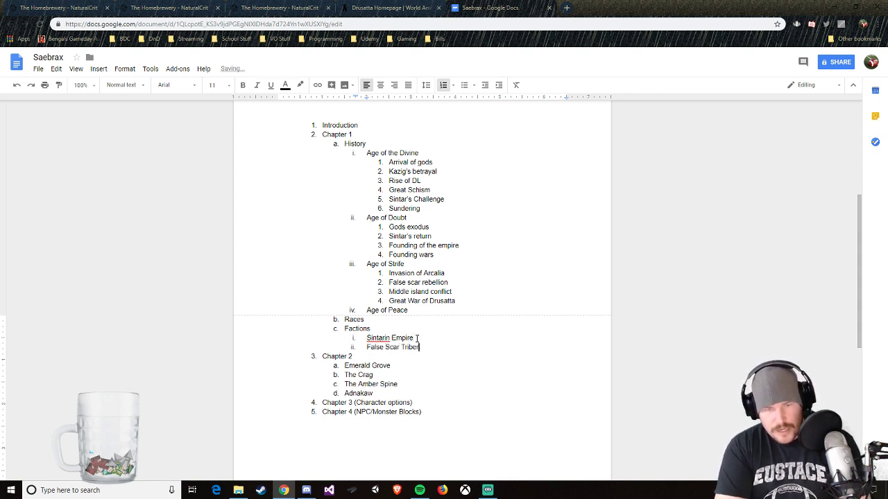
text(s)
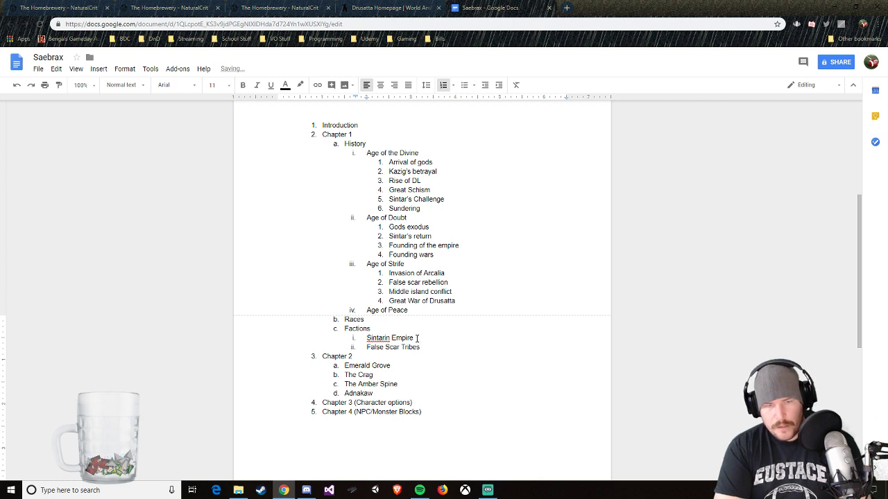
Step: Add "Order of the Black Sun" below False Scar Tribes under Factions in the Saebrax outline
key(Return)
text(Order )
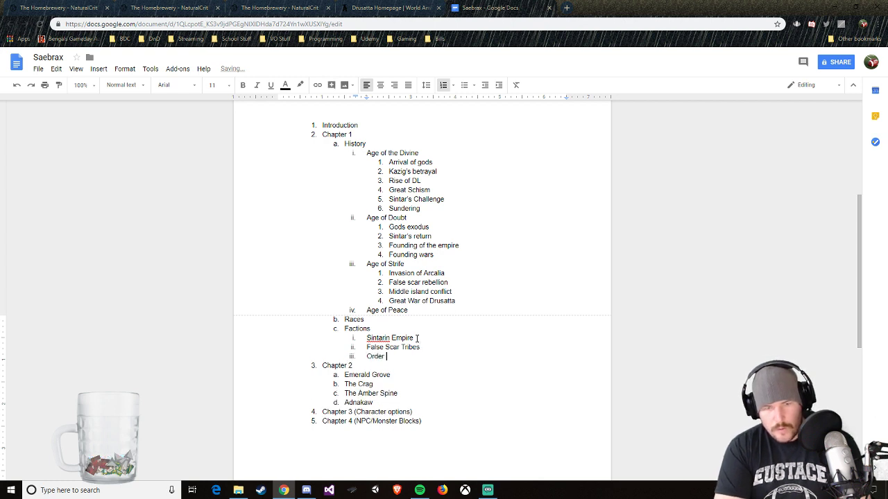
text(of the black S)
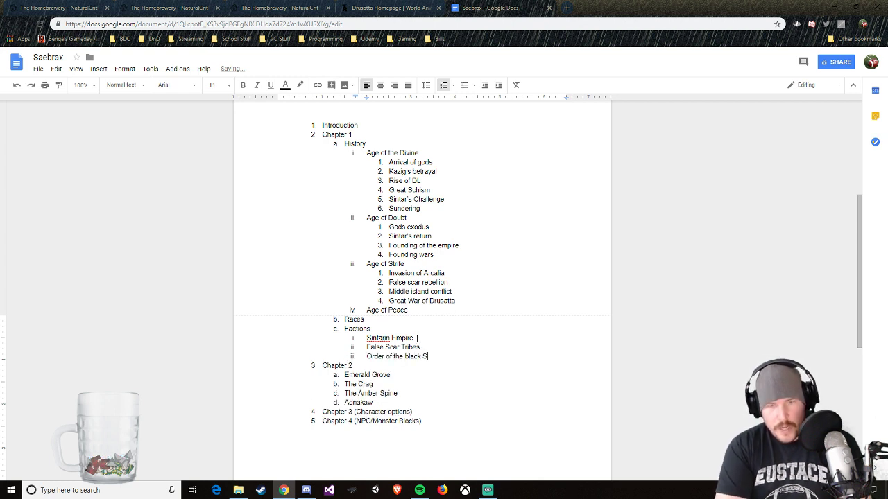
key(BackSpace)
key(BackSpace)
key(BackSpace)
key(BackSpace)
key(BackSpace)
key(BackSpace)
key(BackSpace)
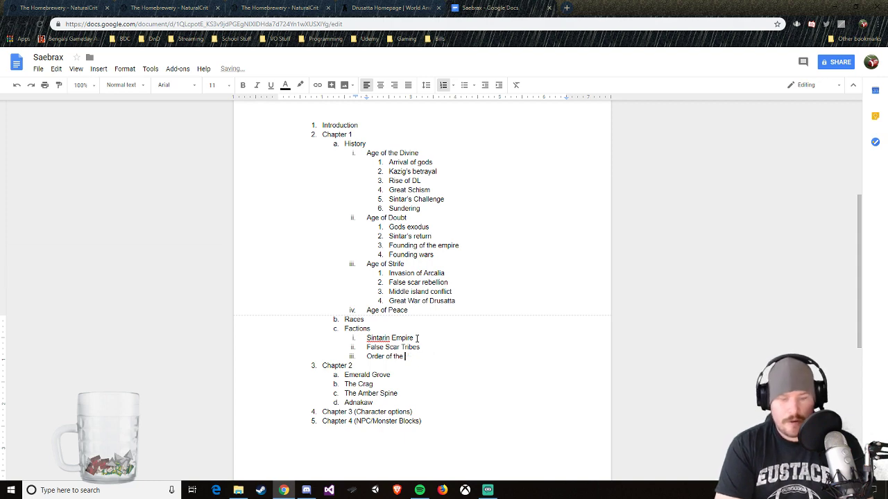
text(B)
key(BackSpace)
text(Bla)
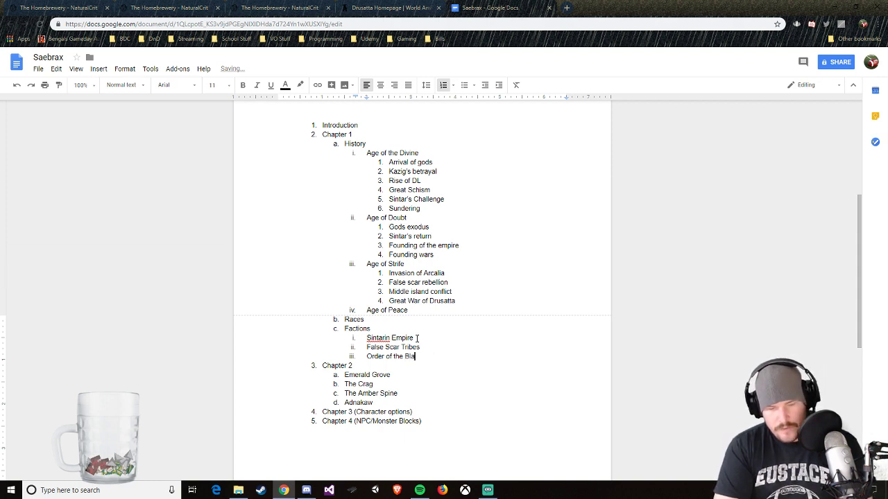
text(ck Sun)
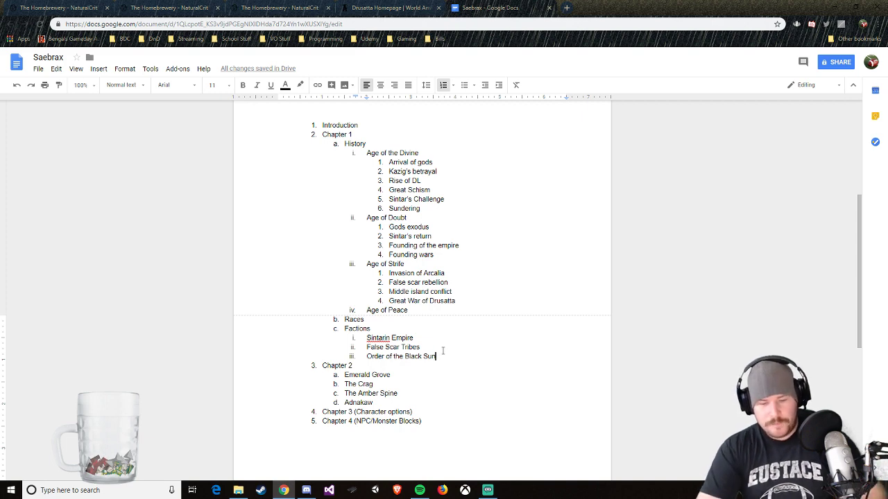
Step: Add "Free Cities" as the next sub-item below Order of the Black Sun under Factions
key(Return)
text(Free Cit)
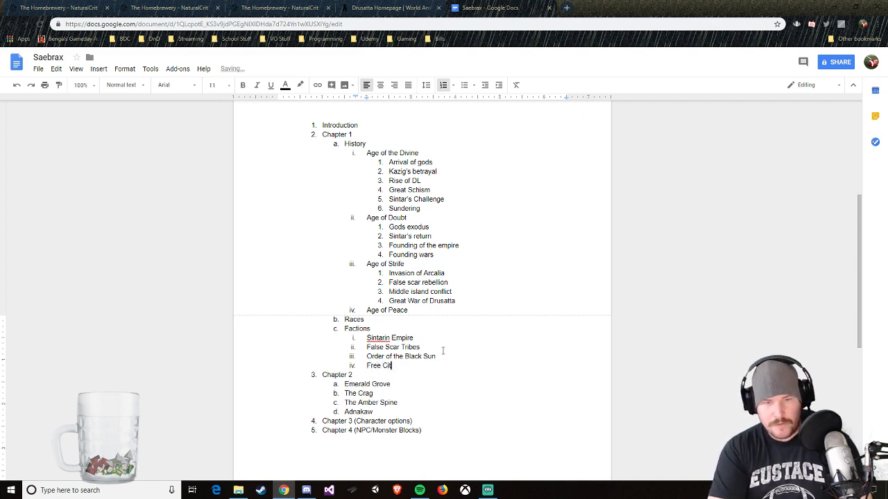
text(es)
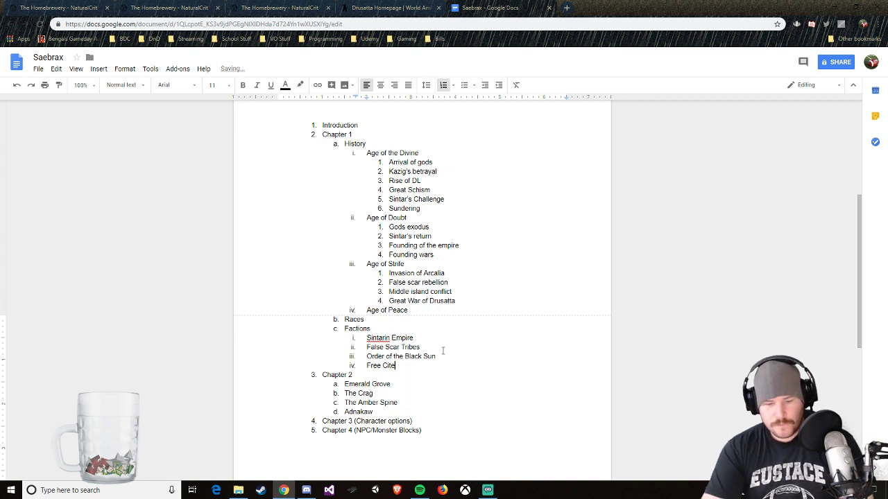
key(BackSpace)
key(BackSpace)
text(ies)
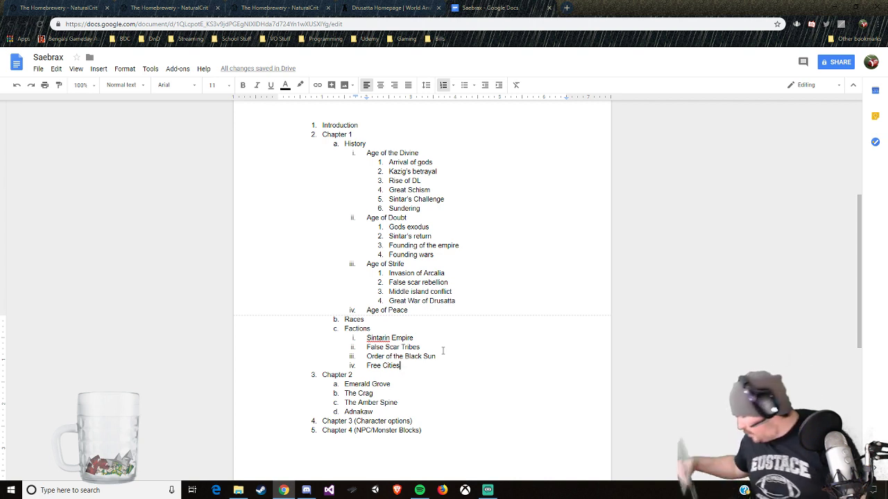
Step: Switch to the Saebrax Continent Guide in The Homebrewery and copy the Half-Orcs, Humans and Tieflings contents lines below the Factions line
click(294, 7)
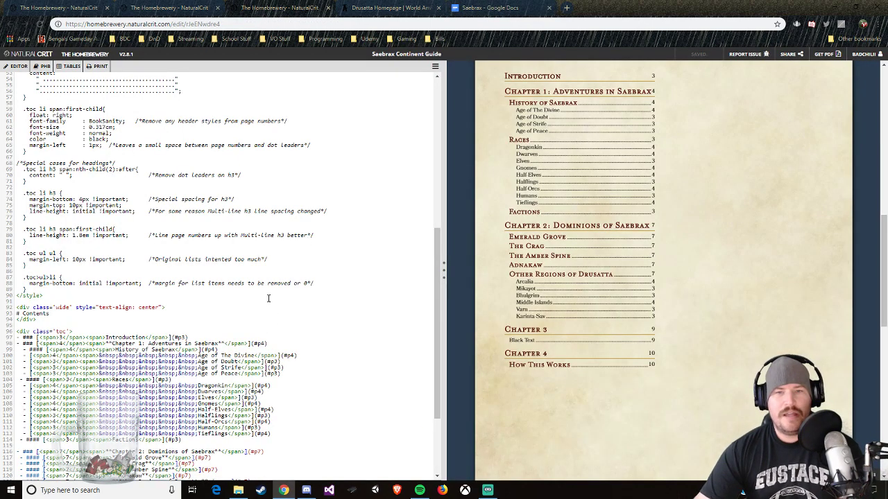
scroll(188, 319, down, 3)
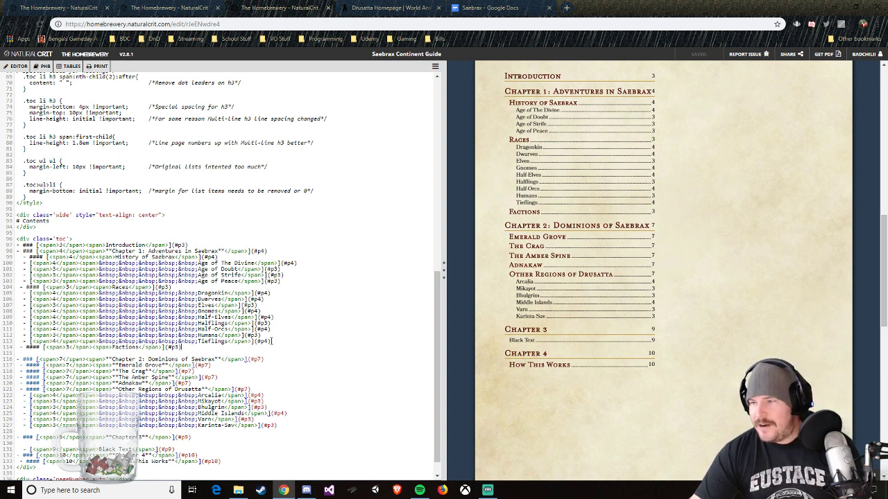
drag(273, 341, 25, 325)
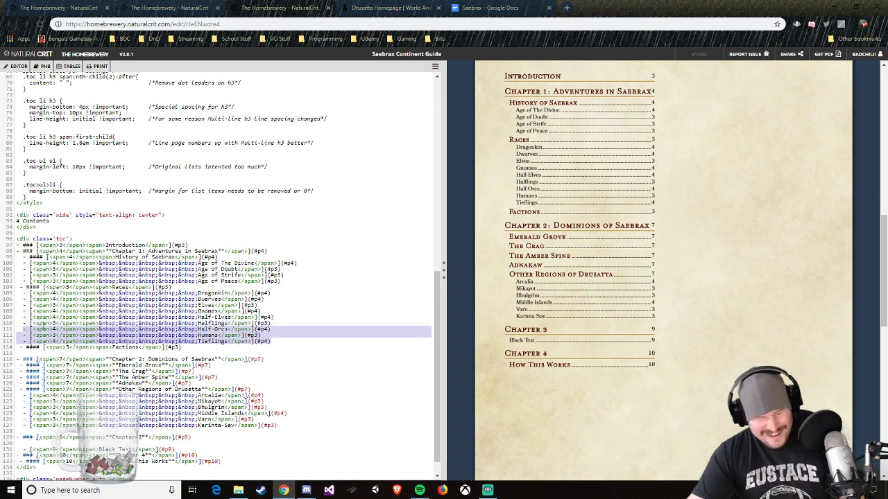
key(ctrl+c)
click(185, 347)
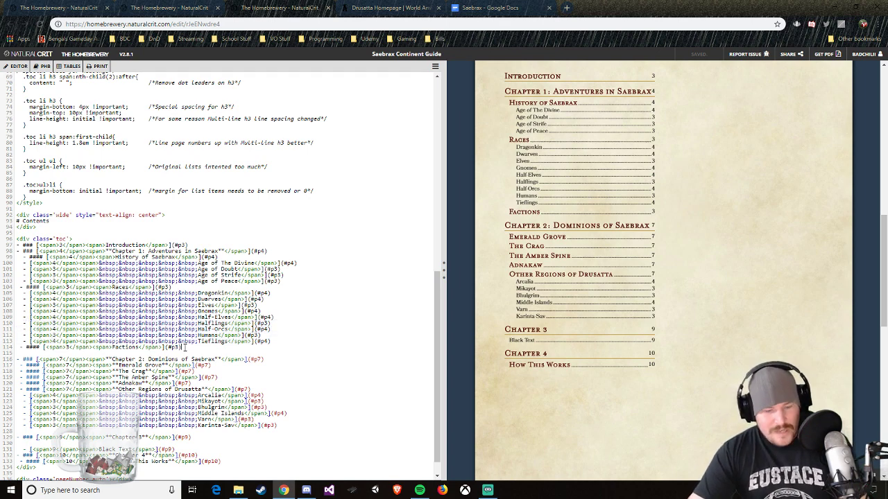
key(Return)
key(ctrl+v)
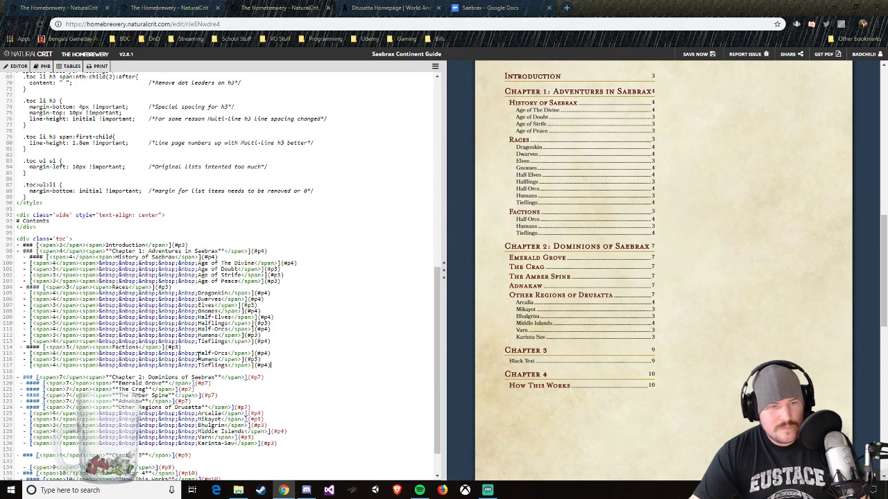
Step: Replace the names of the copied Half-Orcs and Humans entries under Factions with "Sintarin Empire"
drag(197, 355, 227, 354)
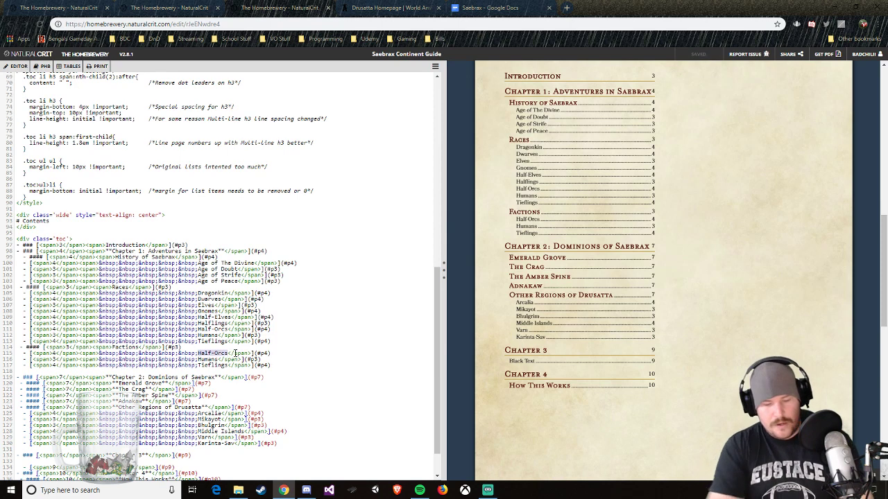
text(Sintarin Empire)
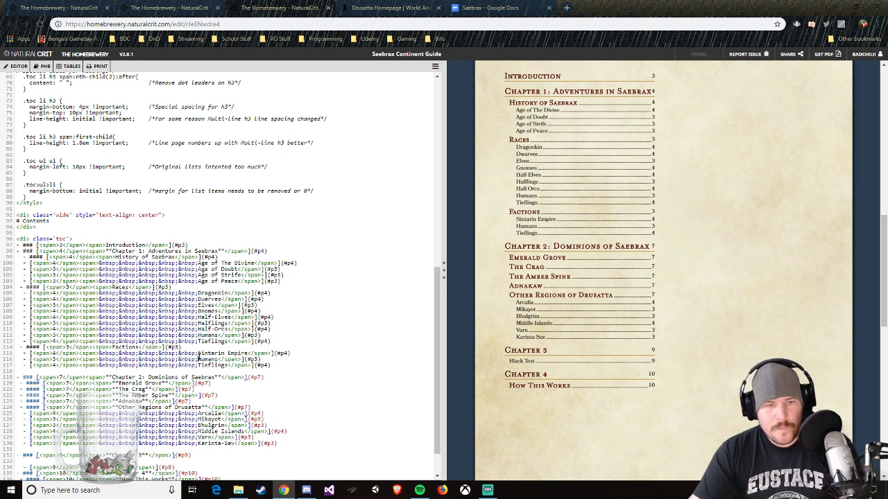
drag(198, 359, 218, 360)
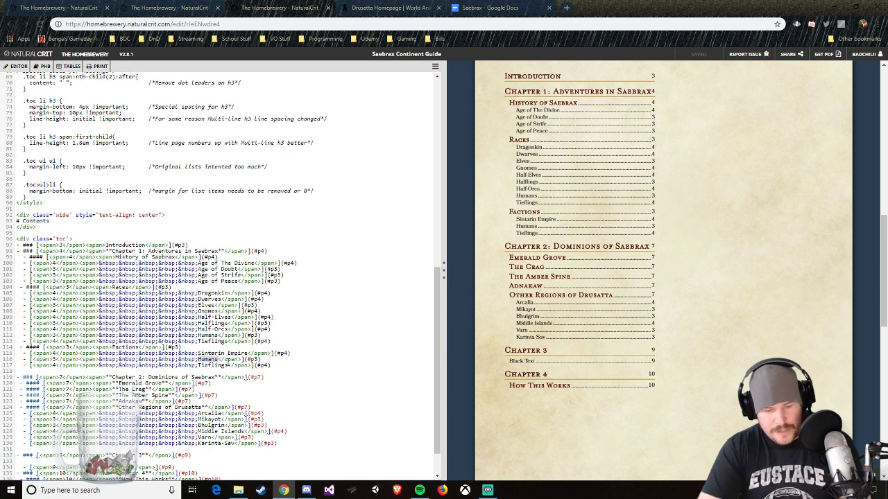
text(Sintarin Em)
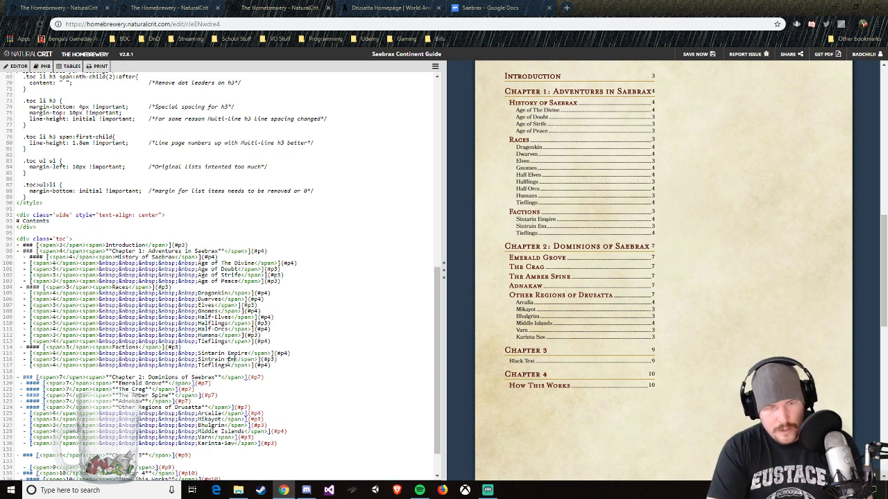
key(BackSpace)
key(BackSpace)
key(BackSpace)
key(BackSpace)
key(BackSpace)
key(BackSpace)
key(BackSpace)
text(r)
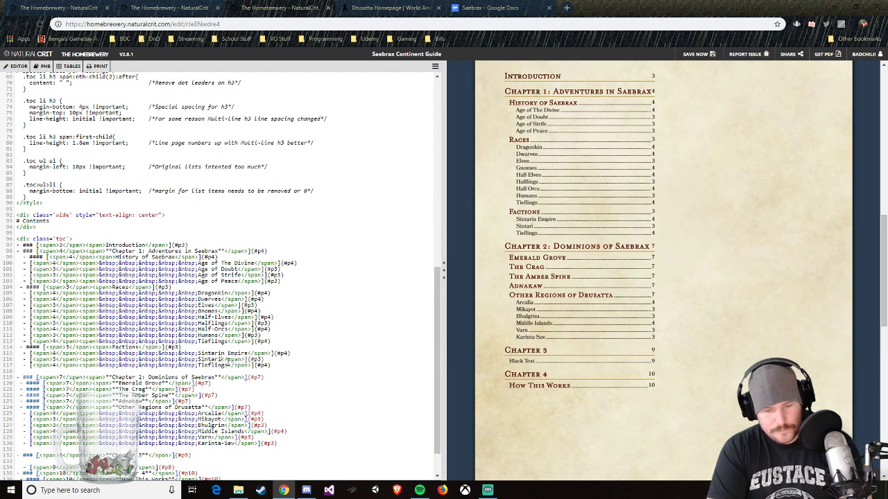
text(mpire)
Step: Change the name of the first entry under Factions to "False Scar Tribes"
key(BackSpace)
key(BackSpace)
key(BackSpace)
key(BackSpace)
key(BackSpace)
key(BackSpace)
key(BackSpace)
key(BackSpace)
key(BackSpace)
key(BackSpace)
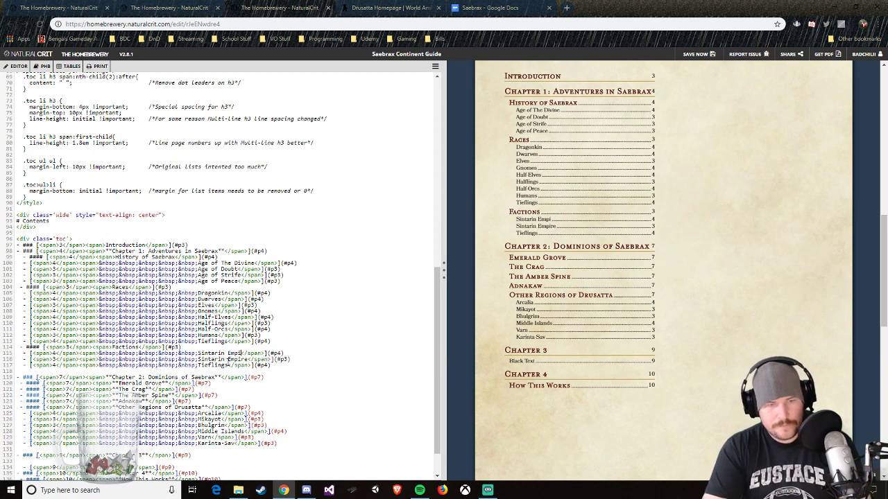
key(BackSpace)
key(BackSpace)
key(BackSpace)
key(BackSpace)
key(BackSpace)
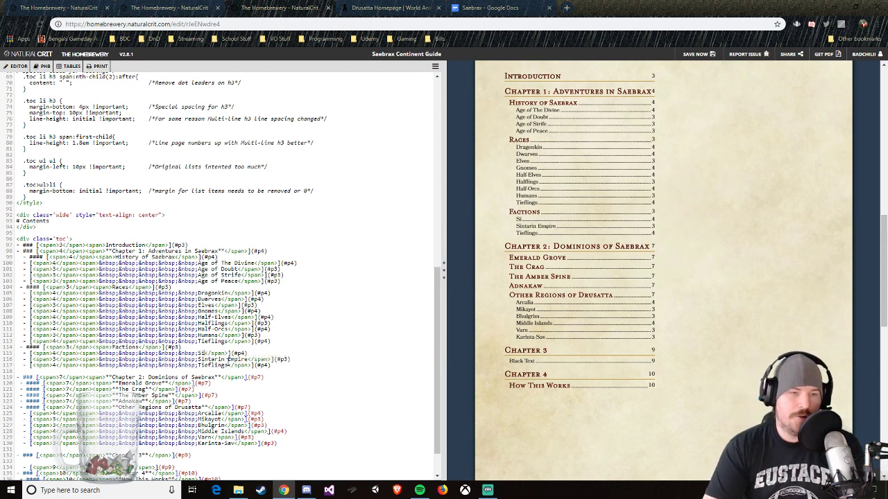
text(False Scar Tribes)
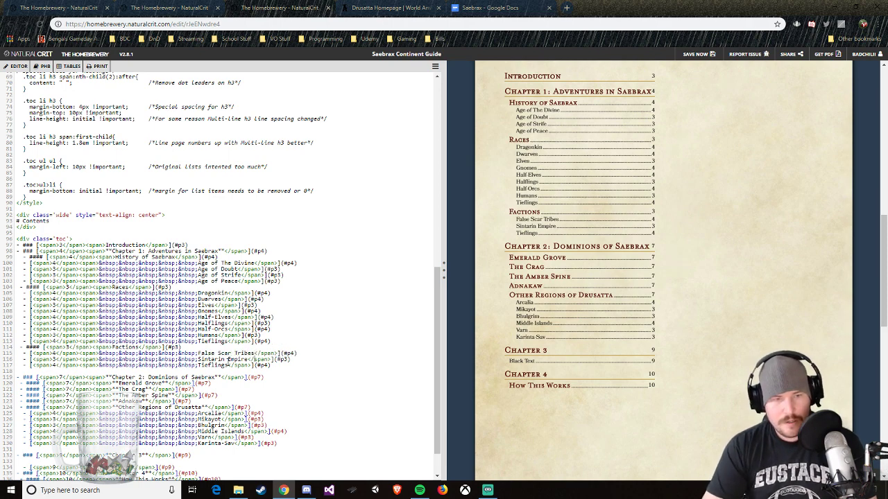
Step: Replace the name of the copied Tieflings entry under Factions with "Order of the Black Sun"
click(226, 363)
key(BackSpace)
key(BackSpace)
key(BackSpace)
key(BackSpace)
key(BackSpace)
key(BackSpace)
key(BackSpace)
key(BackSpace)
key(BackSpace)
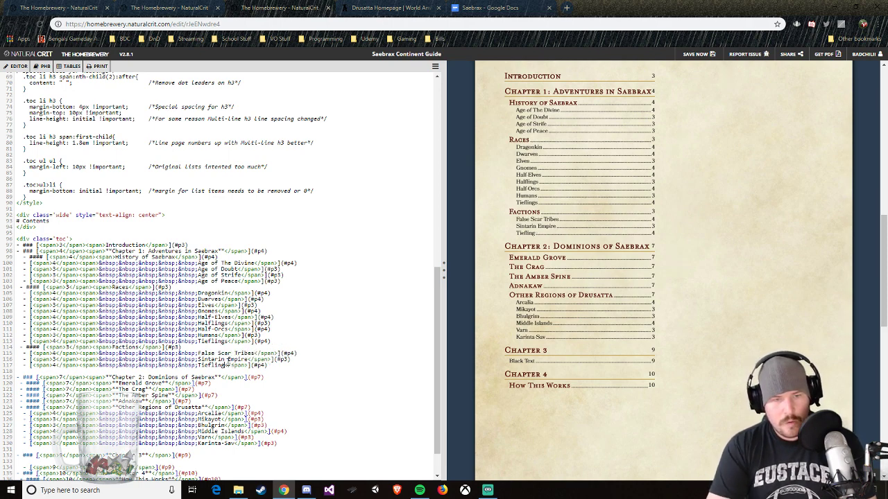
text(Order of the )
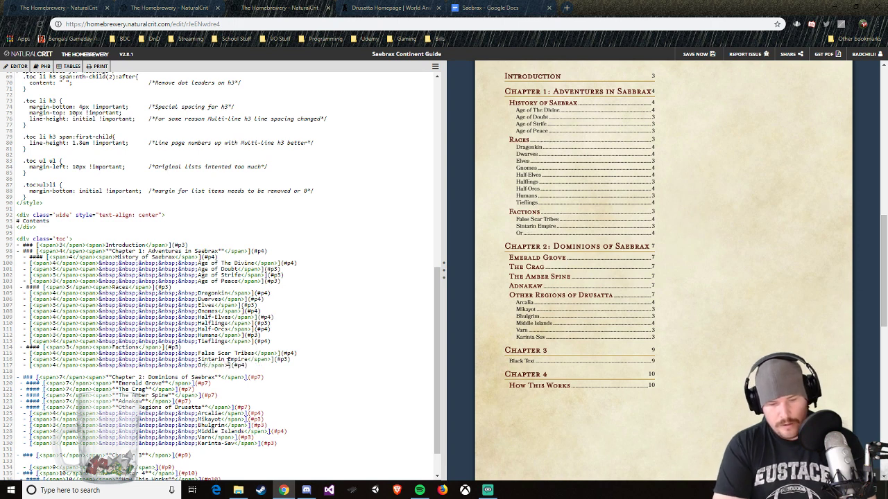
text(Black Sun)
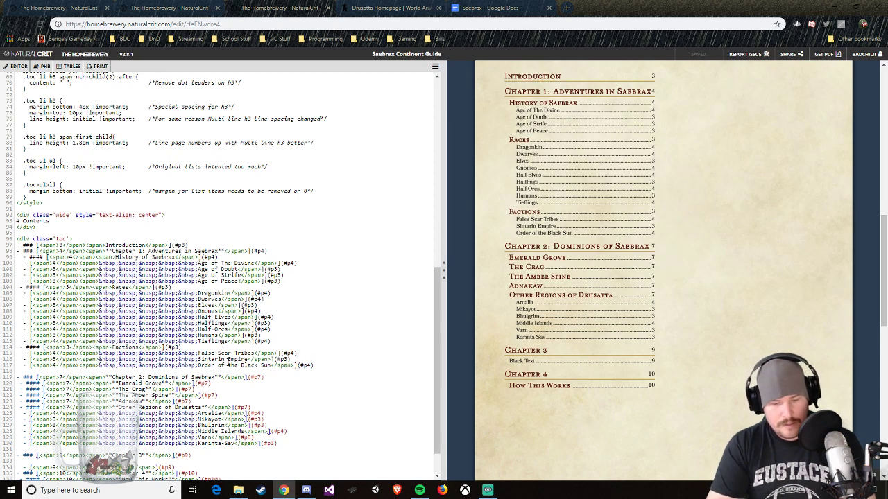
Step: Duplicate the False Scar Tribes line directly below itself and remove the extra indentation so it aligns with the other factions
key(shift+Home)
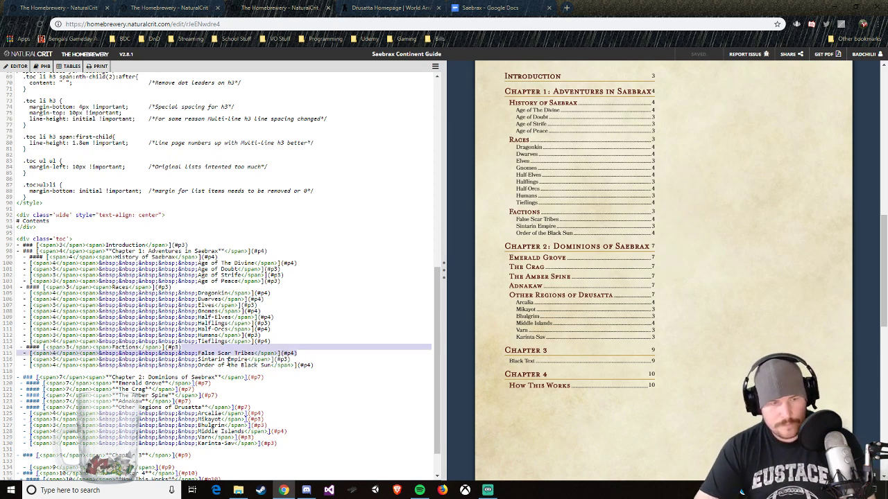
key(ctrl+c)
key(End)
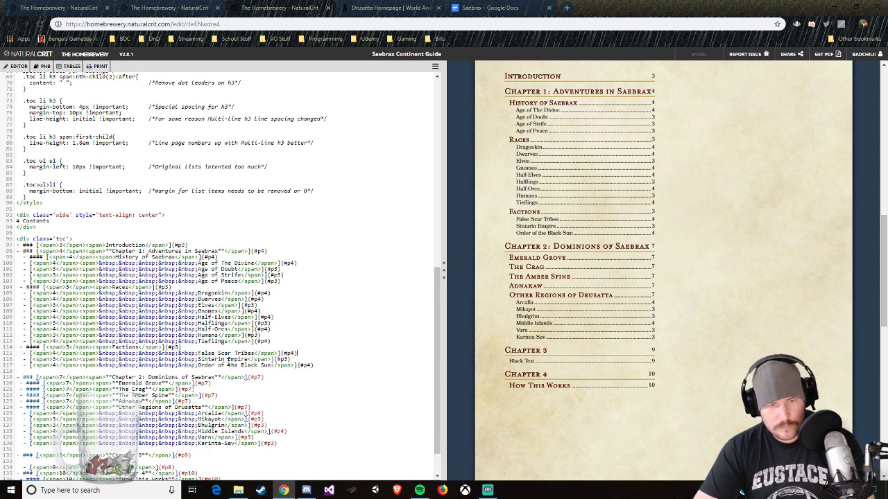
key(Return)
key(ctrl+v)
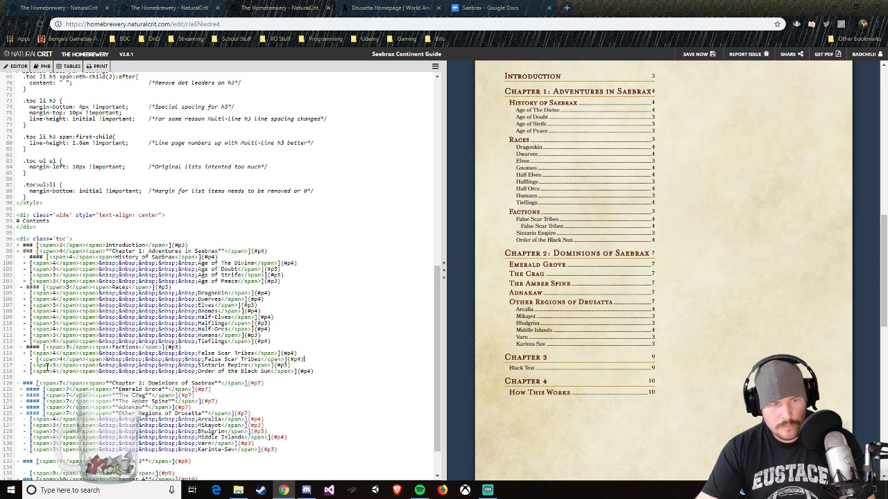
key(BackSpace)
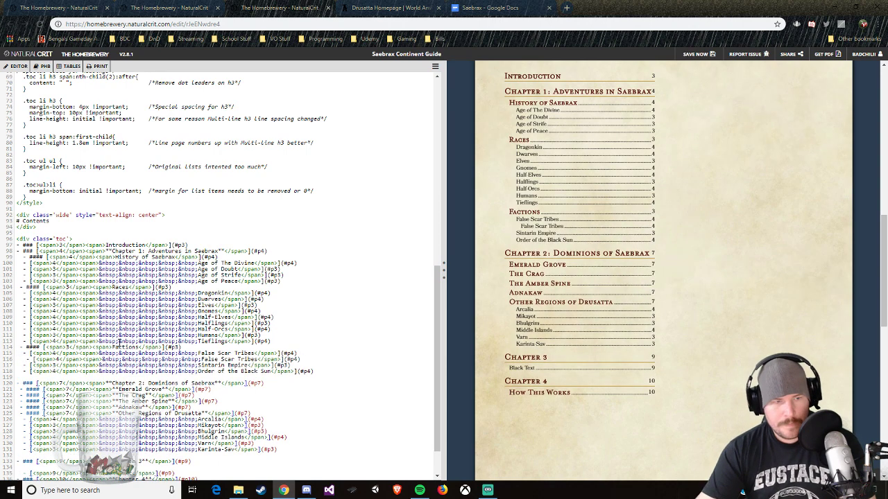
key(BackSpace)
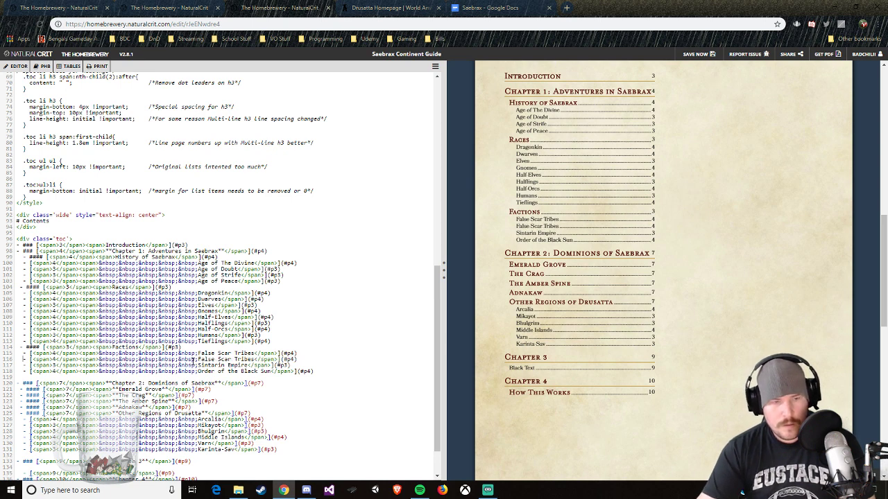
Step: Rename the duplicated False Scar Tribes entry to "Free Cities"
drag(198, 359, 254, 359)
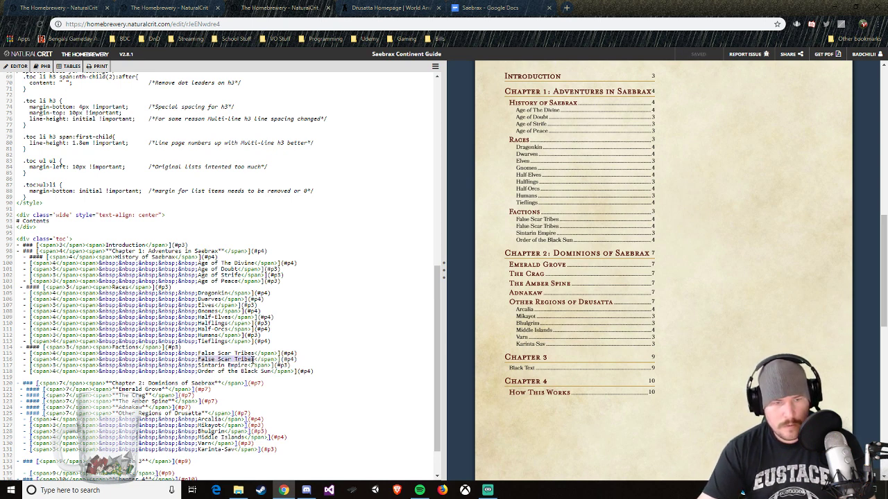
text(Free Citi)
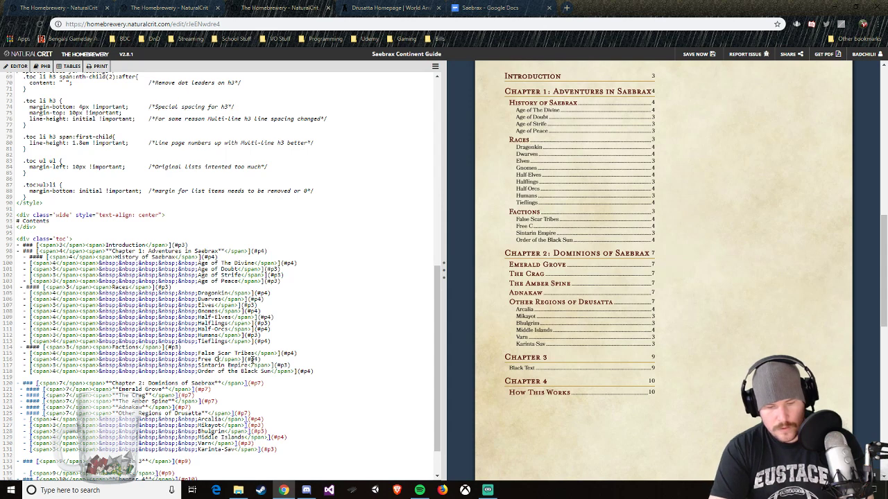
text(es)
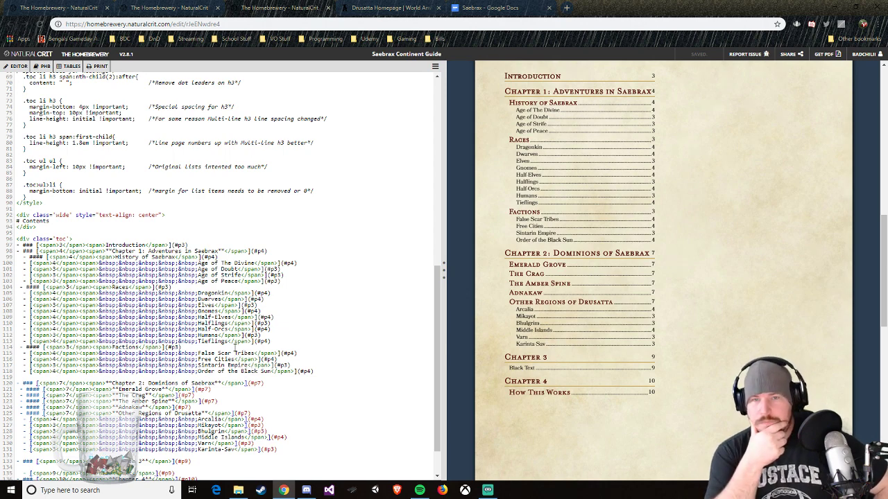
Step: Delete the page number from the "Chapter 1: Adventures in Saebrax" line in the table of contents code
scroll(707, 292, up, 2)
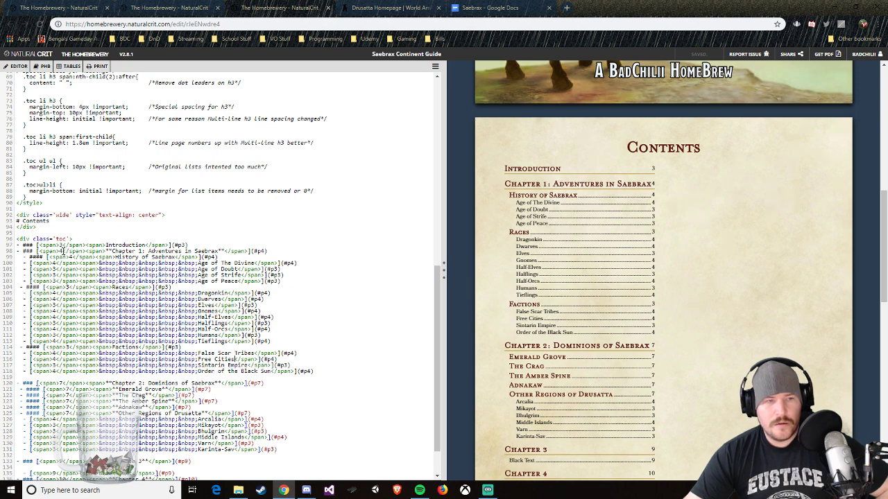
key(BackSpace)
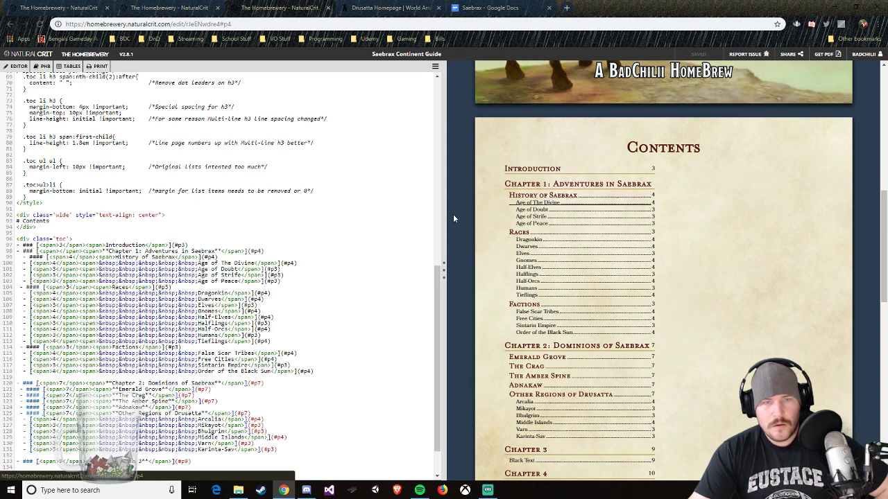
scroll(222, 276, down, 1)
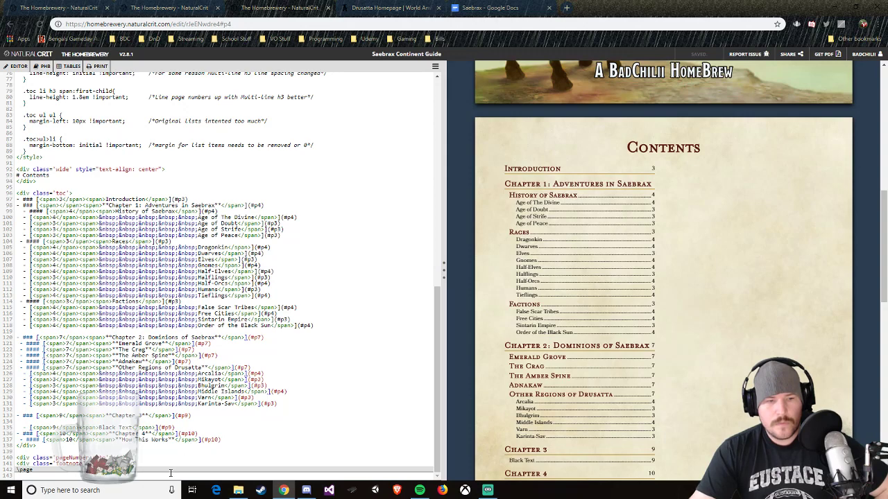
Step: Copy the contents page's page-number and footnote code onto the following page and set the new footnote text to "Introduction"
drag(137, 465, 21, 459)
right_click(21, 459)
click(44, 334)
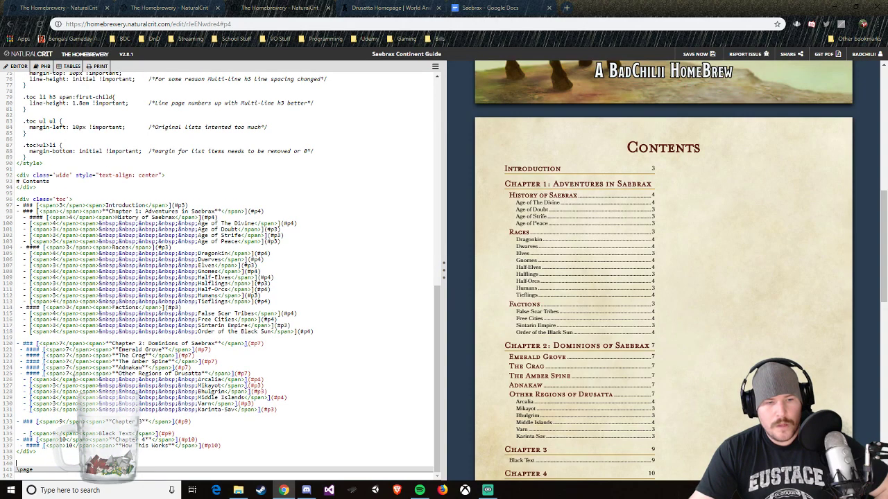
key(ctrl+z)
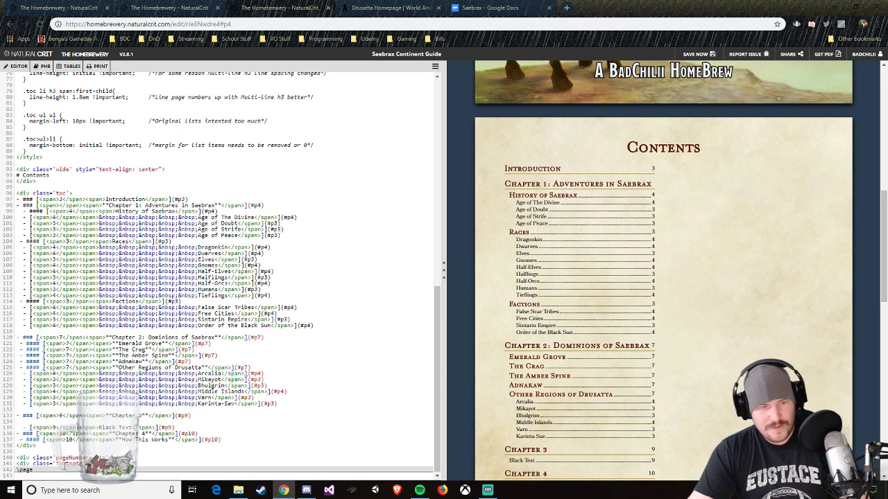
text(<div class='pageNumber auto'></div> <div class='footnote'>CONTENTS</div>)
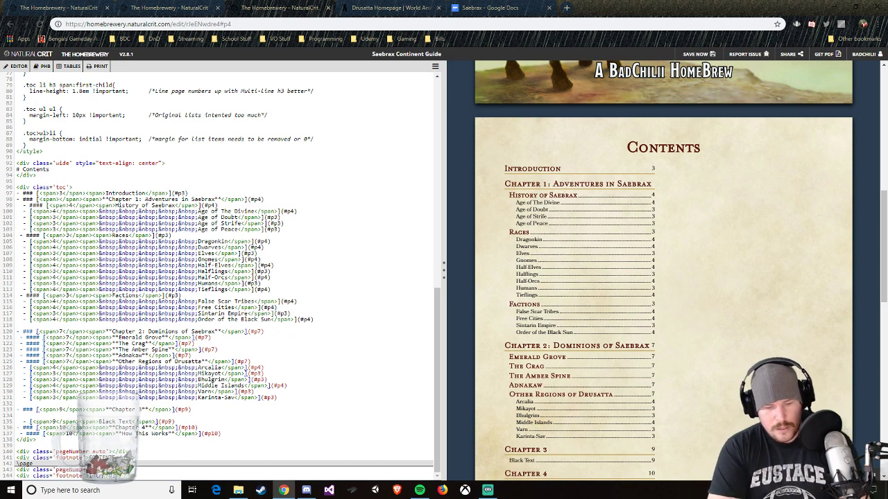
text(Introduction)
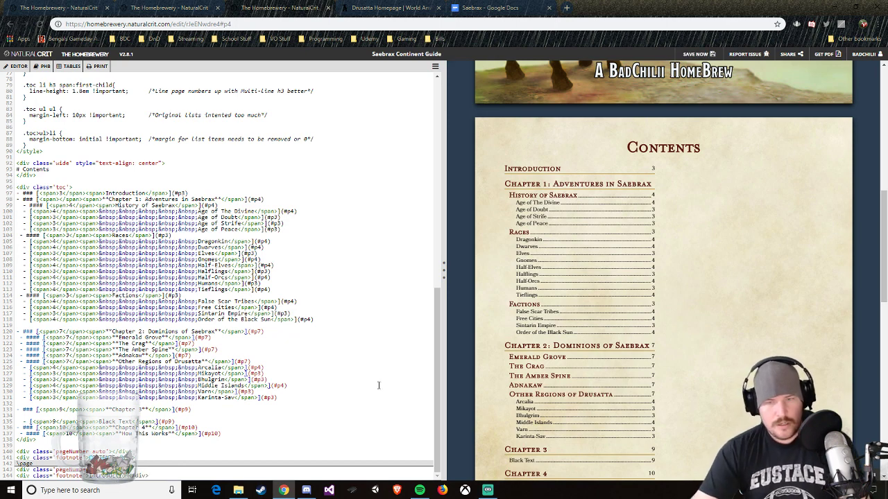
scroll(702, 331, down, 10)
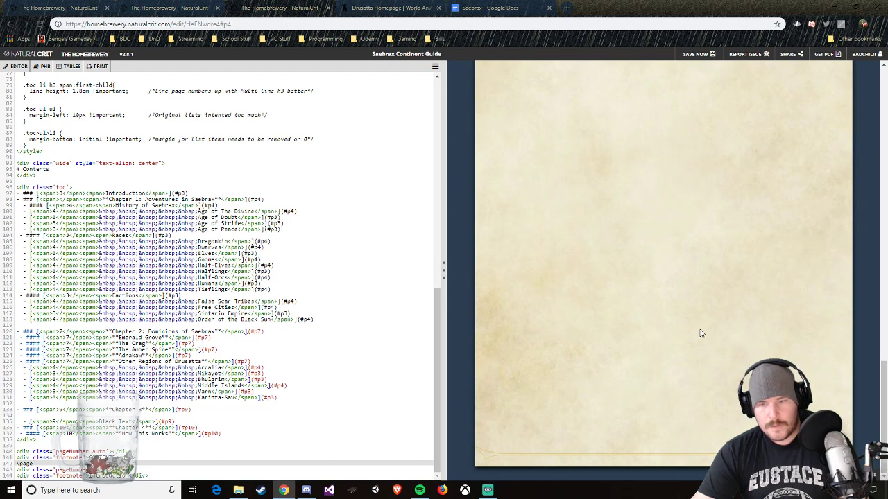
scroll(701, 334, up, 8)
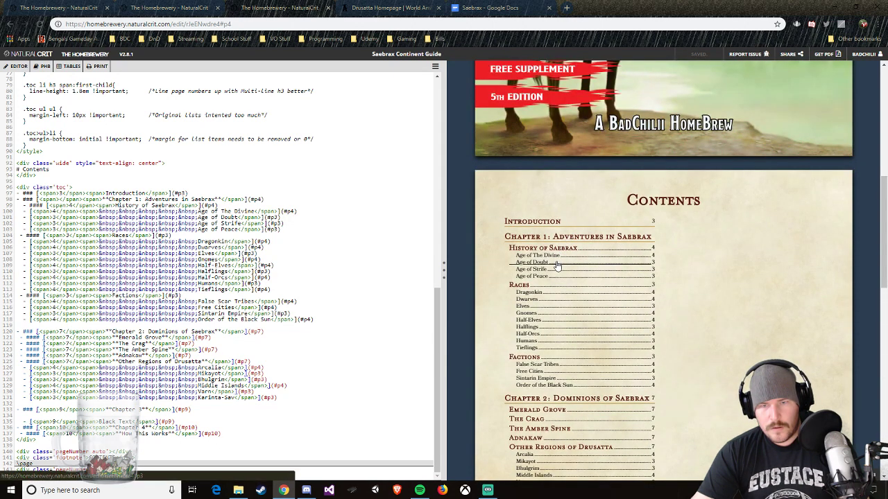
Step: Test the Age of Doubt link in the contents preview and return to the contents page
click(557, 264)
scroll(557, 265, up, 6)
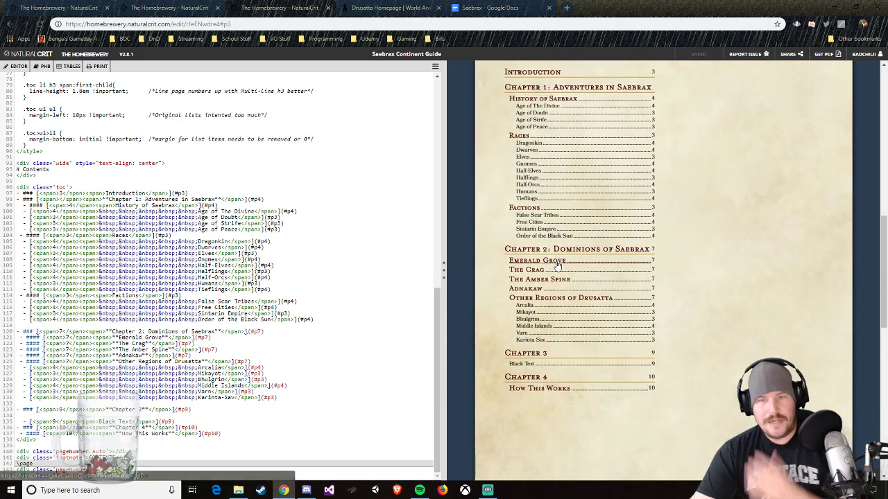
scroll(557, 263, up, 2)
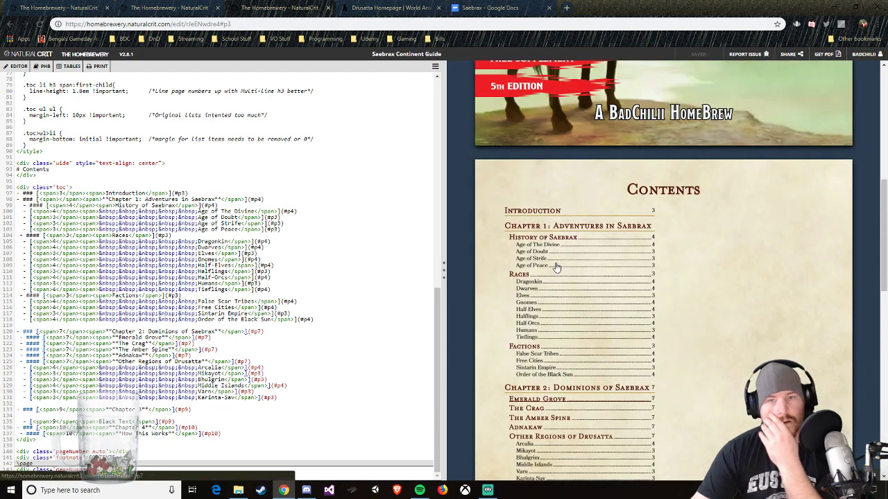
Step: Point the "Chapter 1: Adventures in Saebrax" entry's link to #p3 and set its displayed page number to 4
click(282, 195)
key(BackSpace)
key(BackSpace)
text(3))
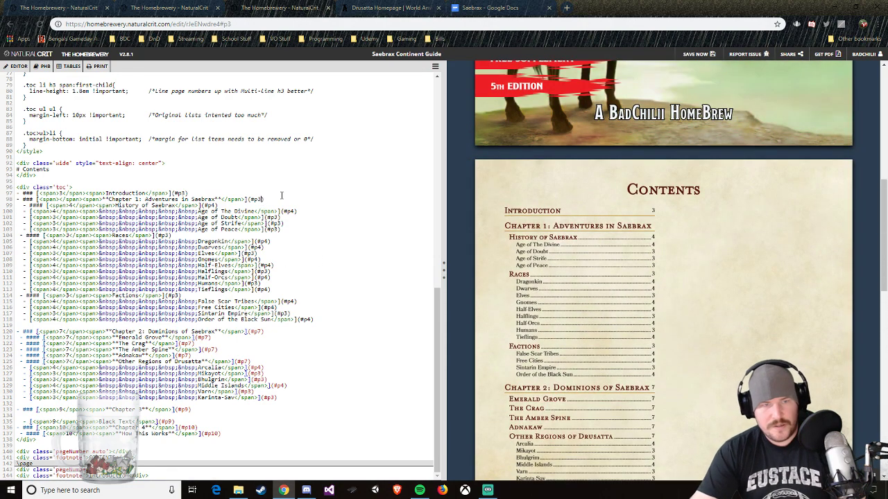
click(620, 227)
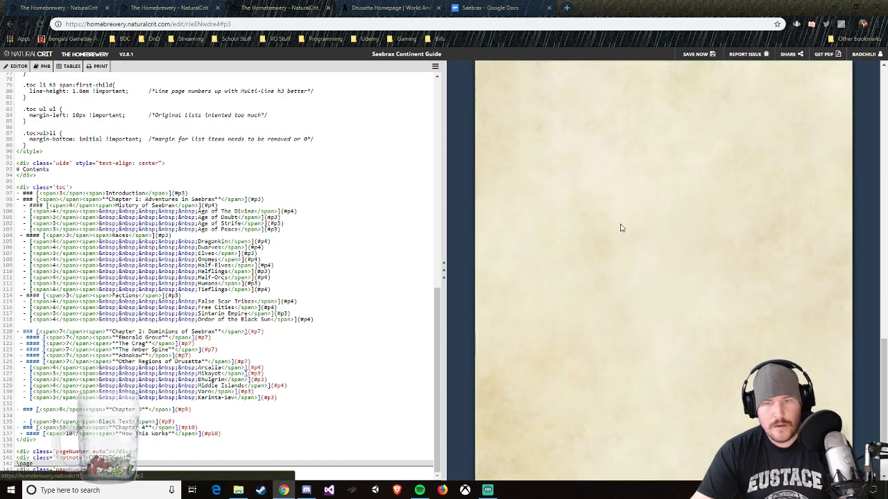
scroll(620, 228, up, 5)
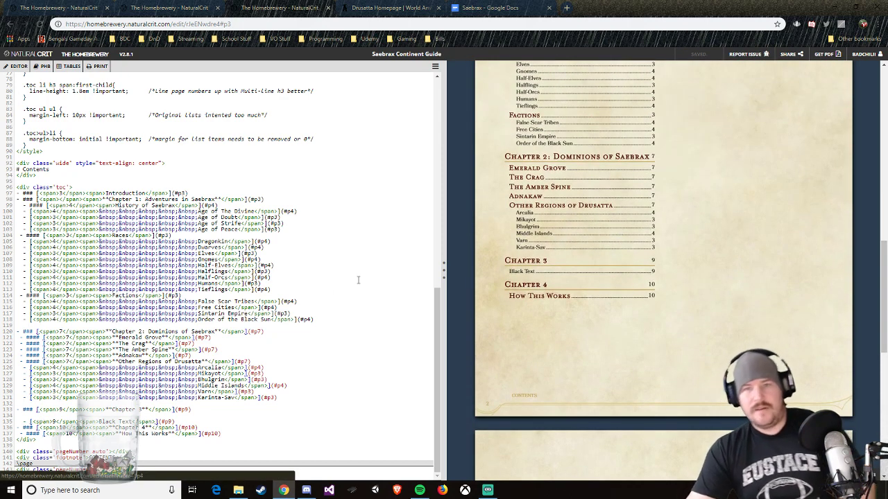
scroll(470, 276, up, 1)
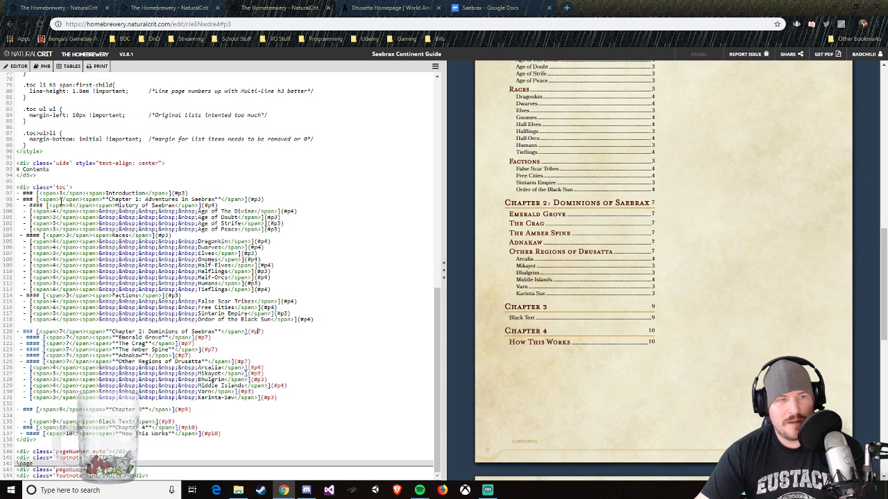
text(4)
scroll(644, 215, up, 3)
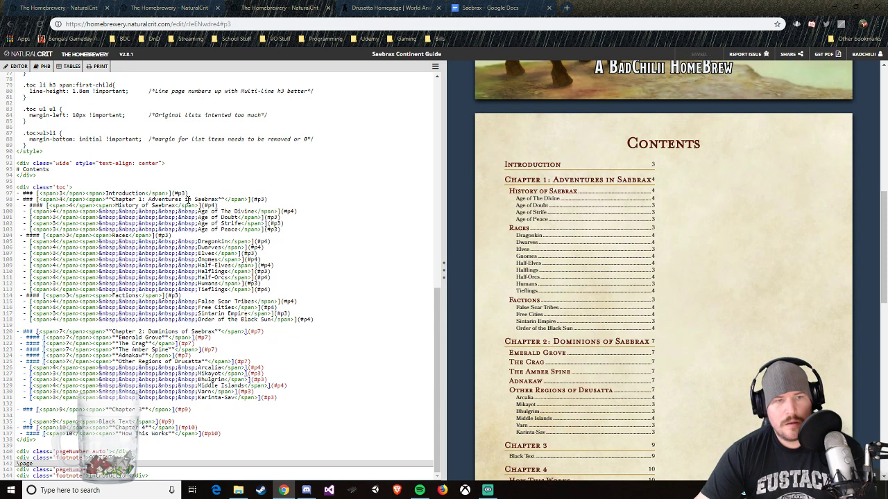
Step: Reword the Chapter 1 entry's title to "Chapter 1: Saebrax Adventures"
drag(189, 199, 147, 199)
key(BackSpace)
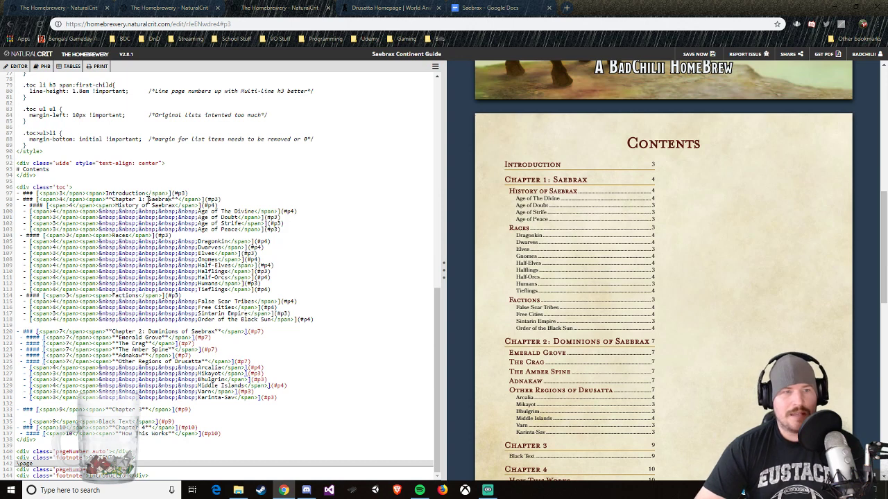
text(Advet)
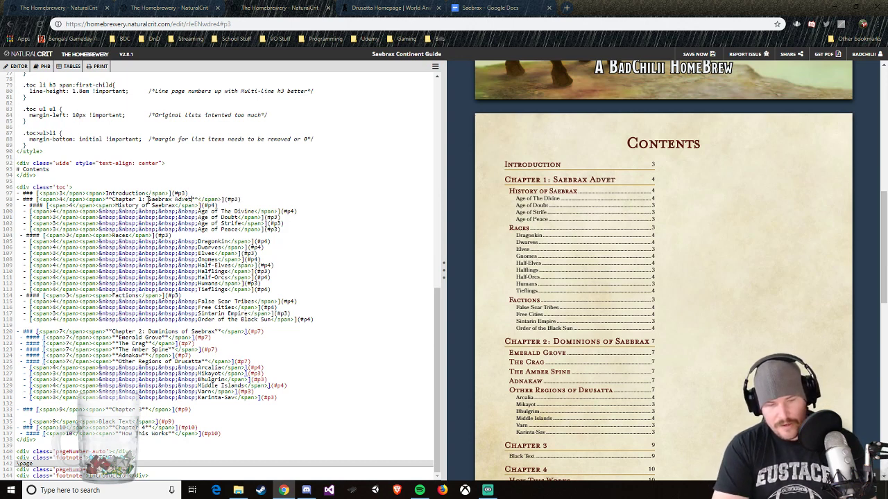
key(BackSpace)
text(ntures)
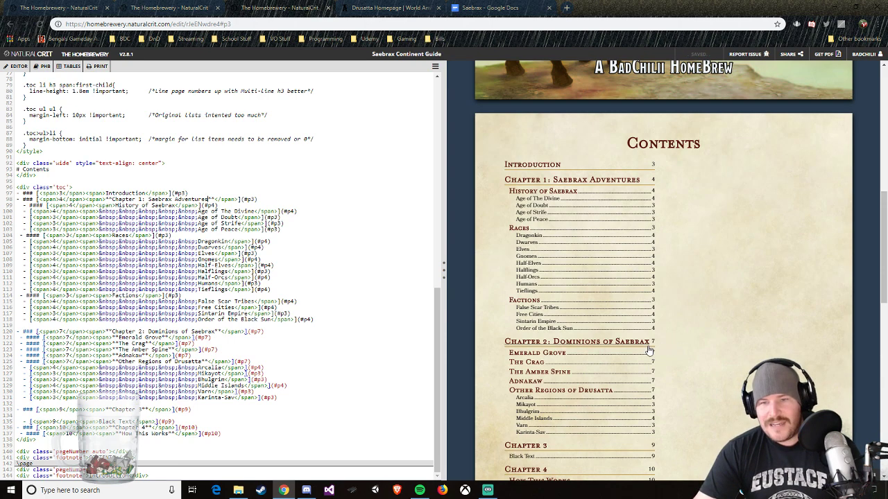
Step: Remove the "Chapter 2:" and "Chapter 1:" prefixes from the Dominions of Saebrax and Saebrax Adventures entries
scroll(645, 349, down, 2)
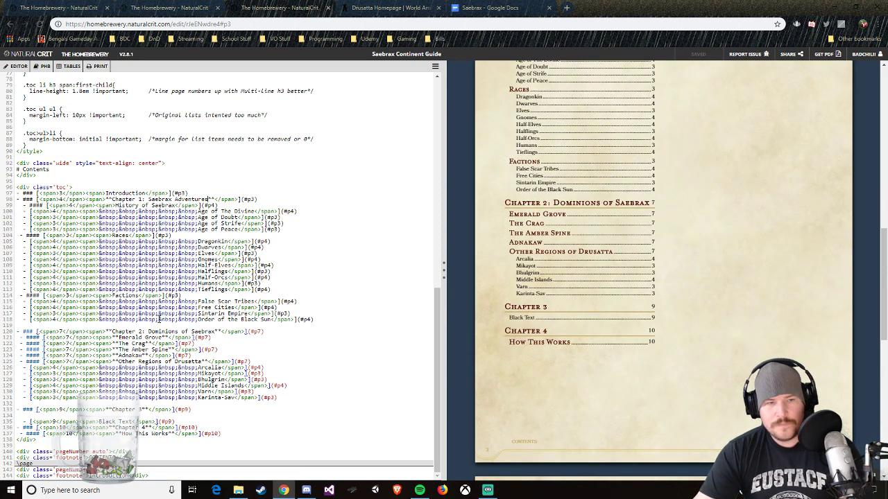
drag(148, 332, 112, 332)
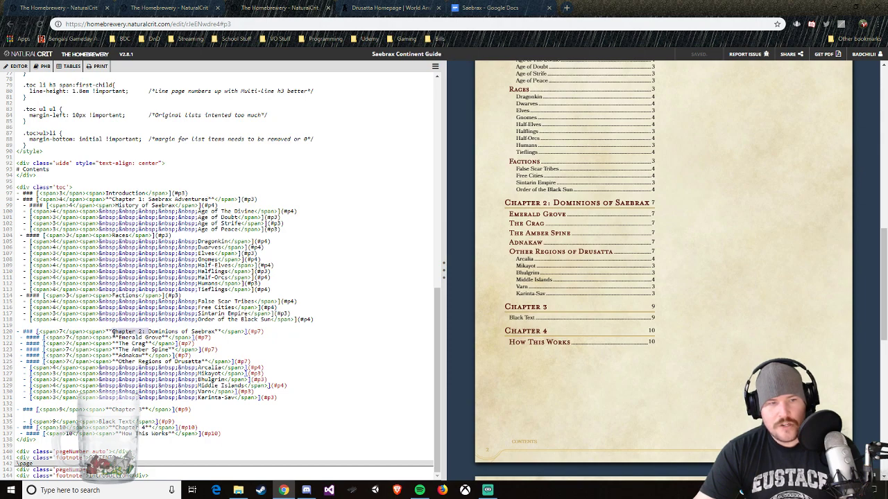
key(BackSpace)
scroll(178, 332, up, 4)
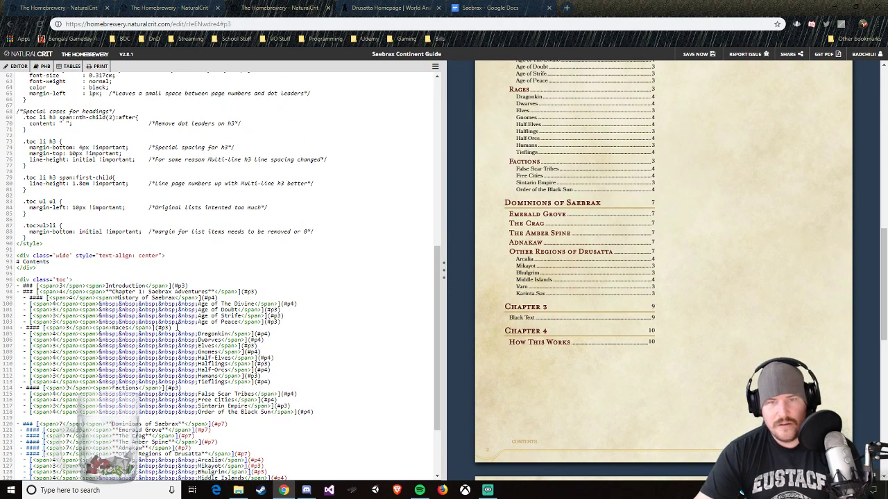
scroll(166, 333, down, 3)
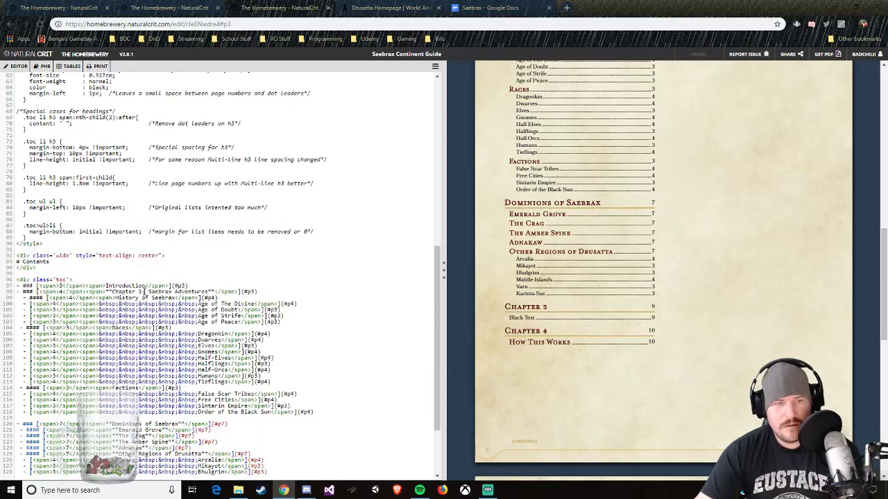
drag(144, 292, 114, 292)
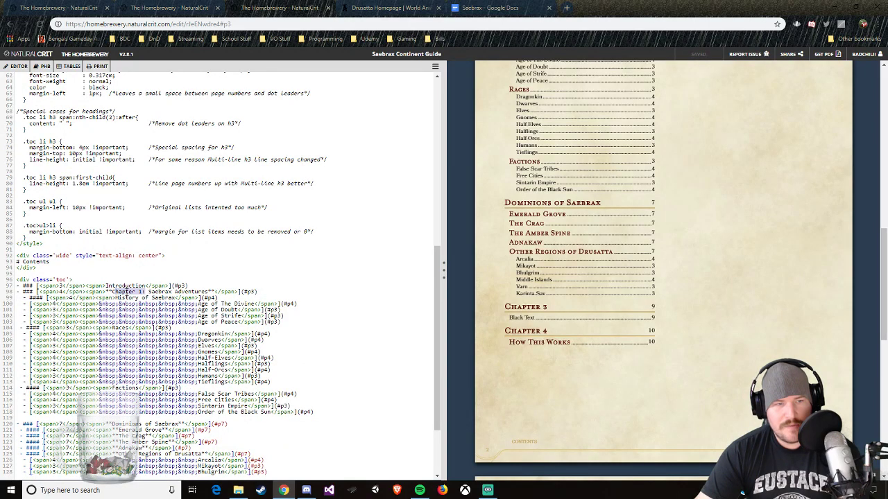
key(BackSpace)
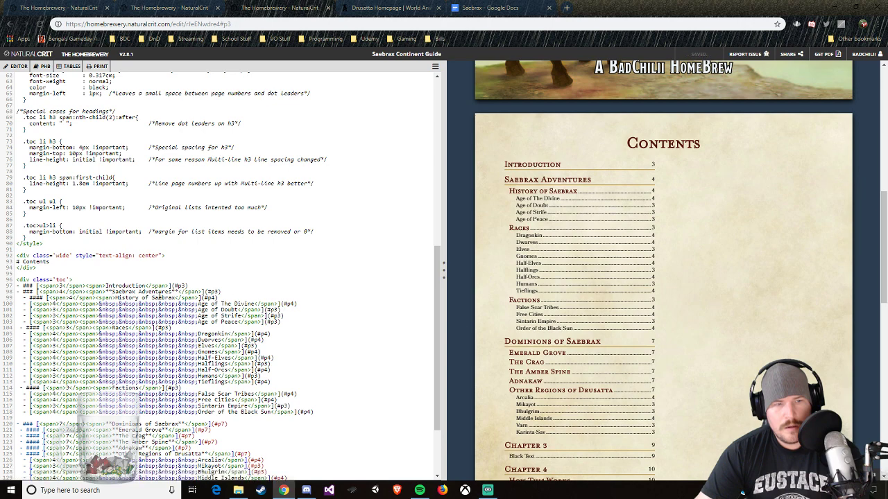
Step: Rename the Saebrax Adventures entry to "Adventures in Saebrax"
click(172, 291)
key(BackSpace)
key(BackSpace)
key(BackSpace)
key(BackSpace)
key(BackSpace)
key(BackSpace)
key(BackSpace)
key(BackSpace)
key(BackSpace)
key(BackSpace)
key(BackSpace)
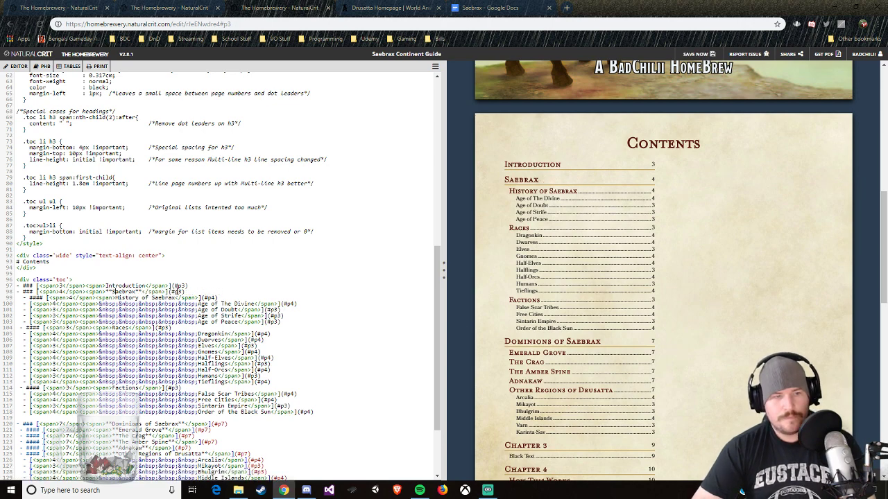
text(Adventures)
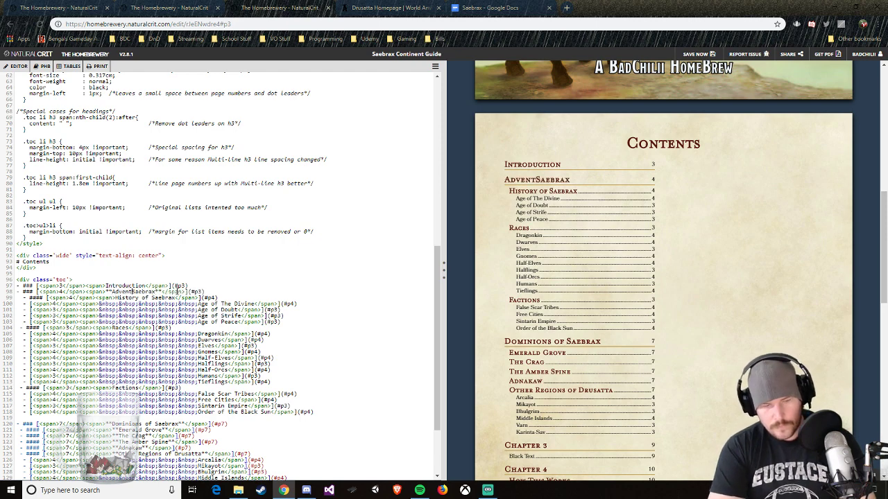
text( in)
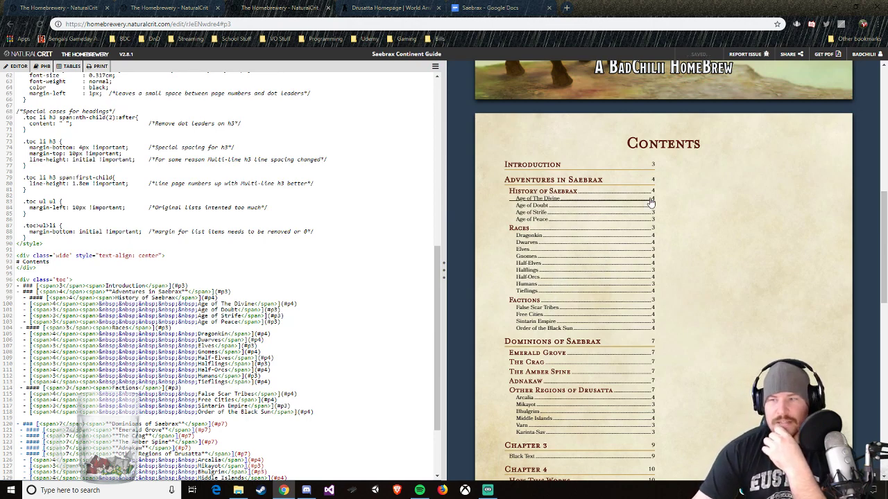
Step: Switch to World Anvil, open the Saebrax continent article and view its map
scroll(586, 267, down, 2)
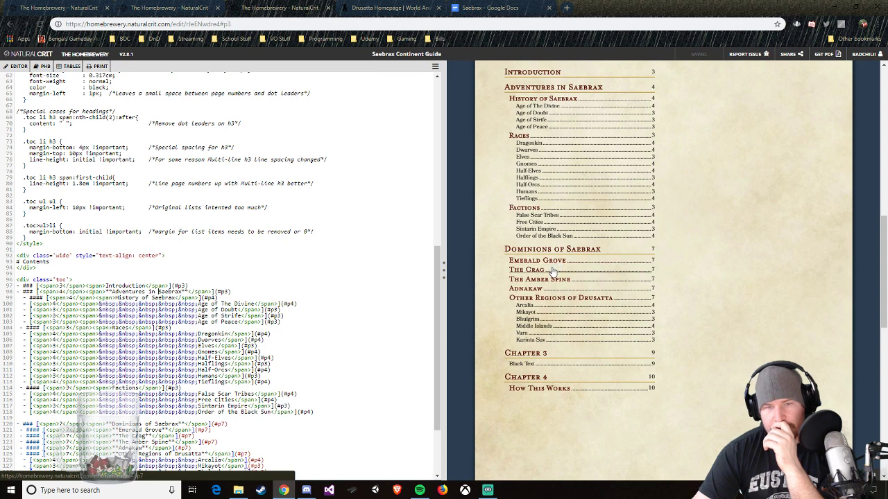
click(396, 8)
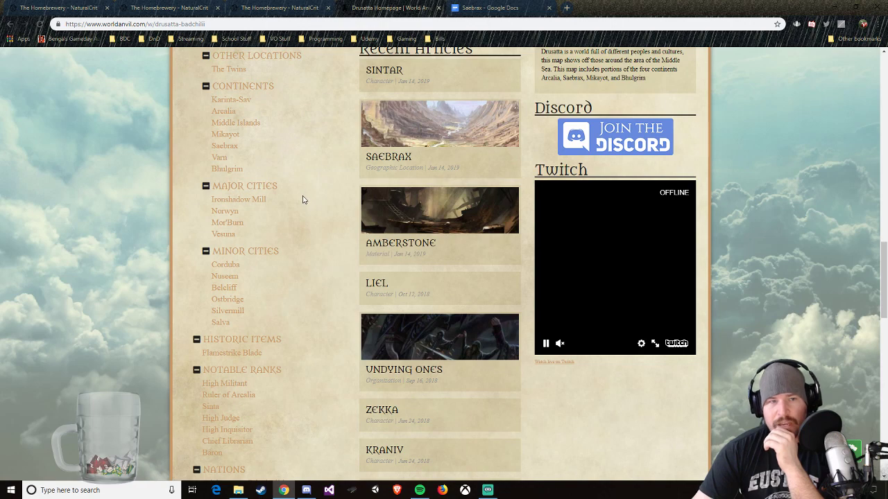
scroll(252, 234, up, 2)
scroll(253, 235, up, 2)
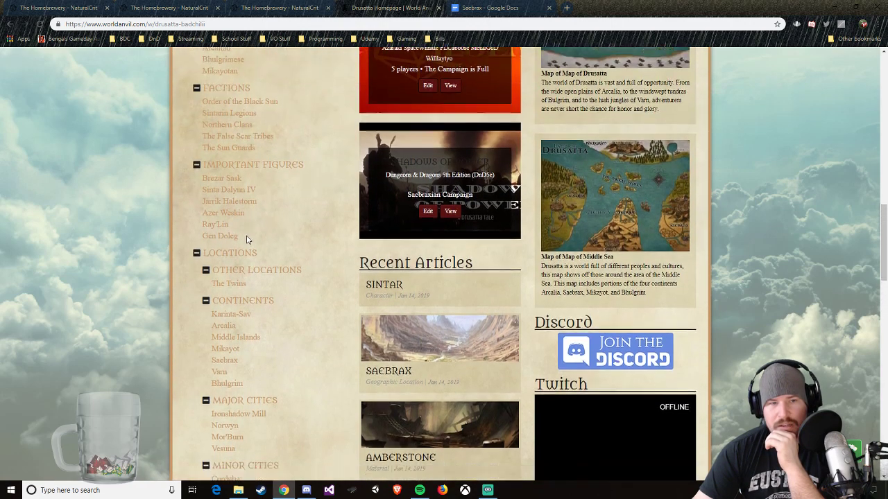
scroll(242, 250, down, 2)
click(234, 243)
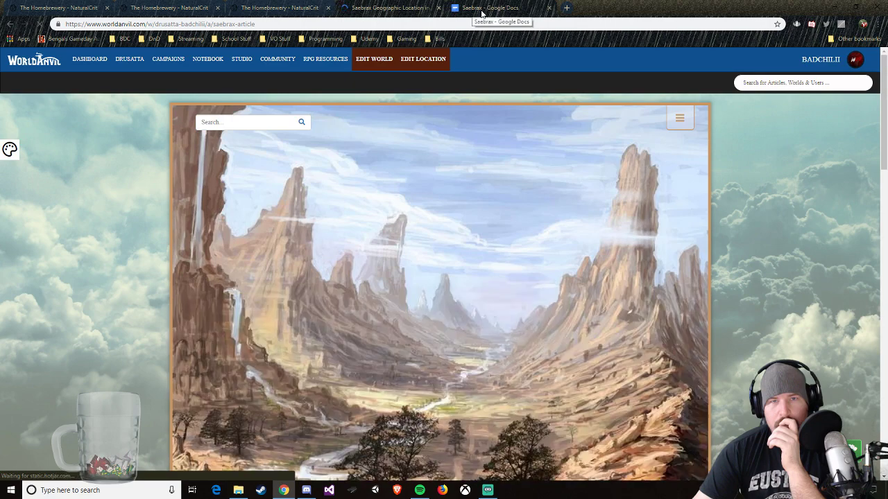
click(277, 8)
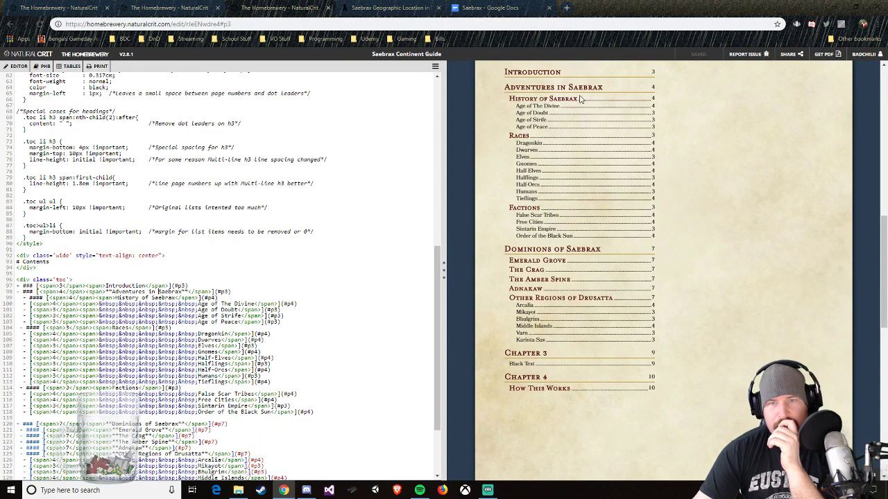
click(489, 9)
click(392, 8)
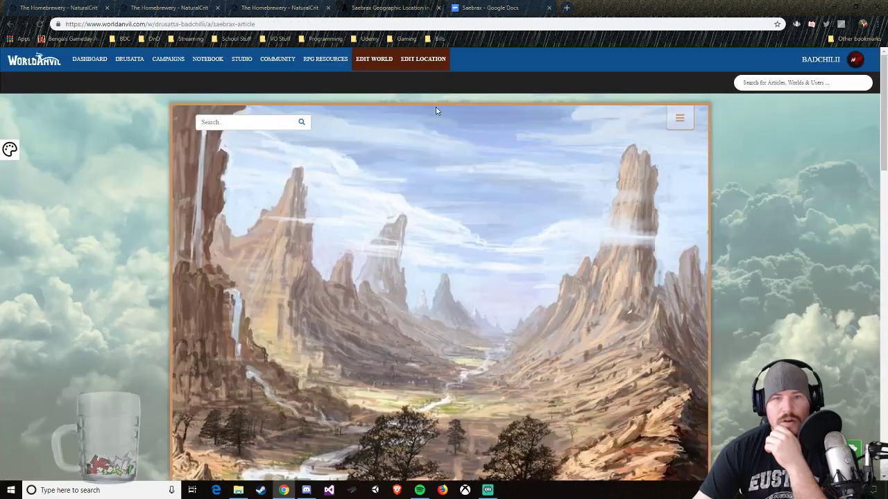
scroll(494, 284, down, 7)
click(607, 286)
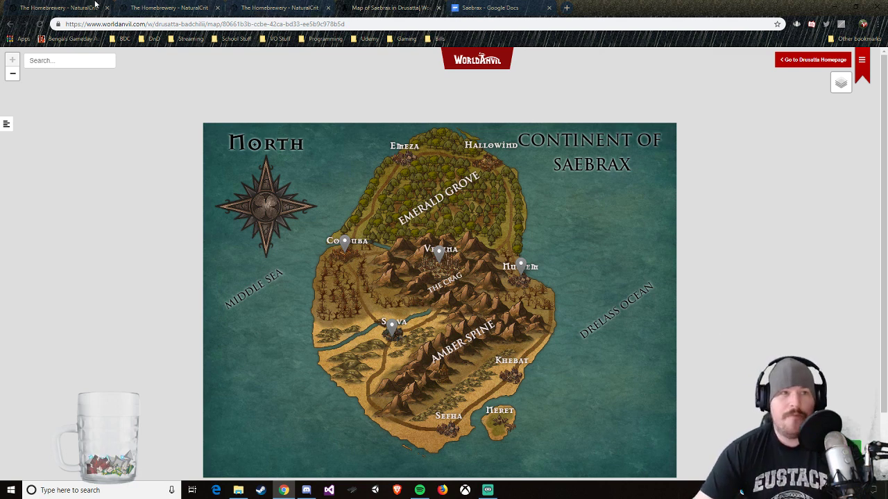
Step: Switch back to the Saebrax Continent Guide editor in The Homebrewery
click(63, 7)
click(179, 10)
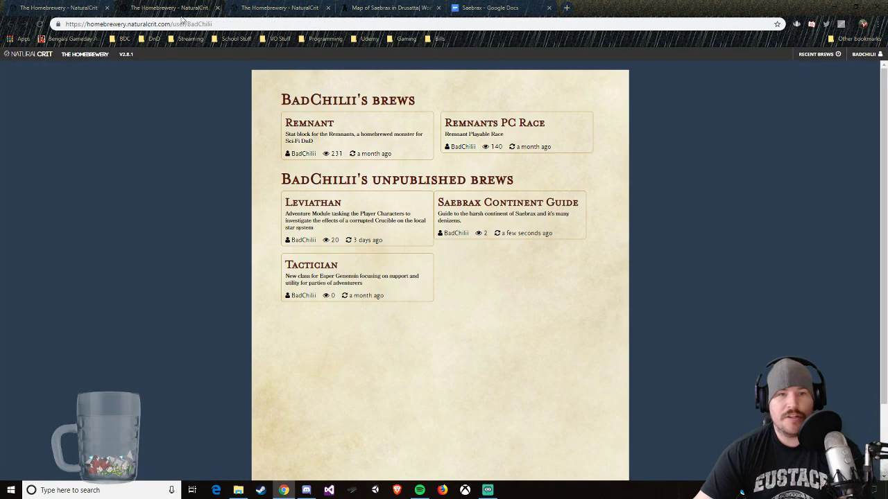
click(272, 5)
click(194, 8)
click(254, 7)
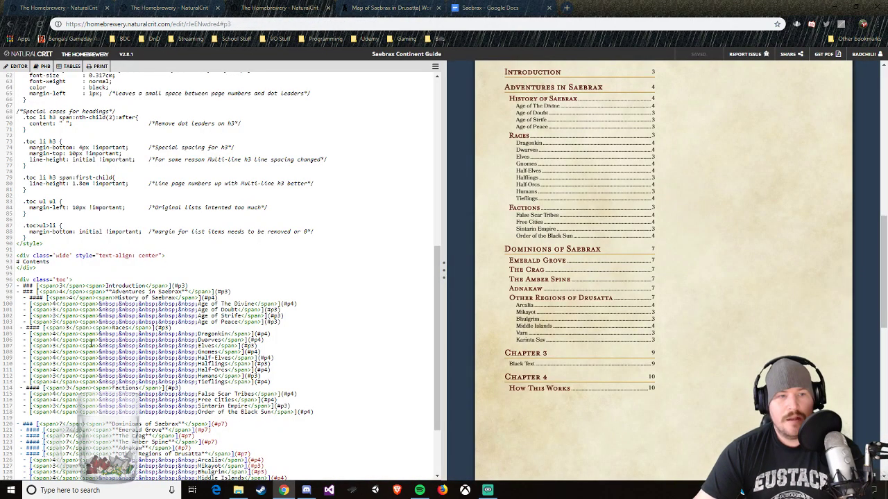
text(1:)
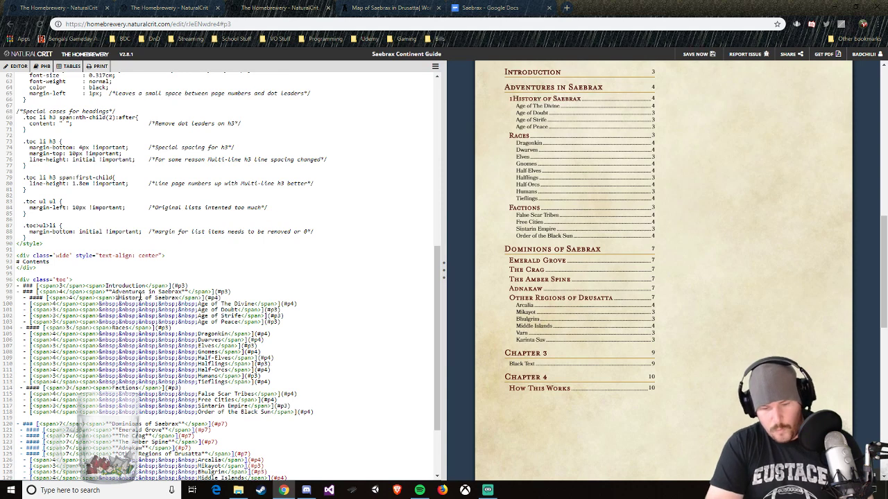
key(BackSpace)
key(BackSpace)
key(BackSpace)
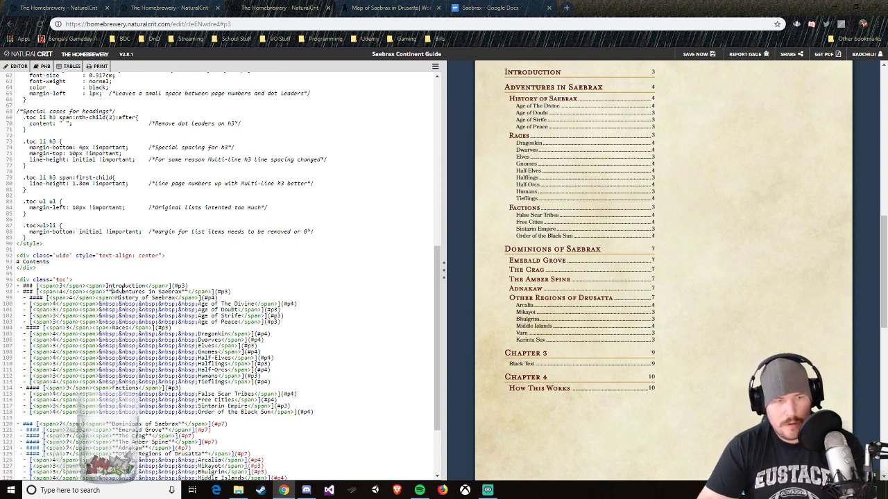
Step: Prefix the Adventures in Saebrax entry with "1." and the Dominions of Saebrax entry with "2." in the table of contents
text(1:)
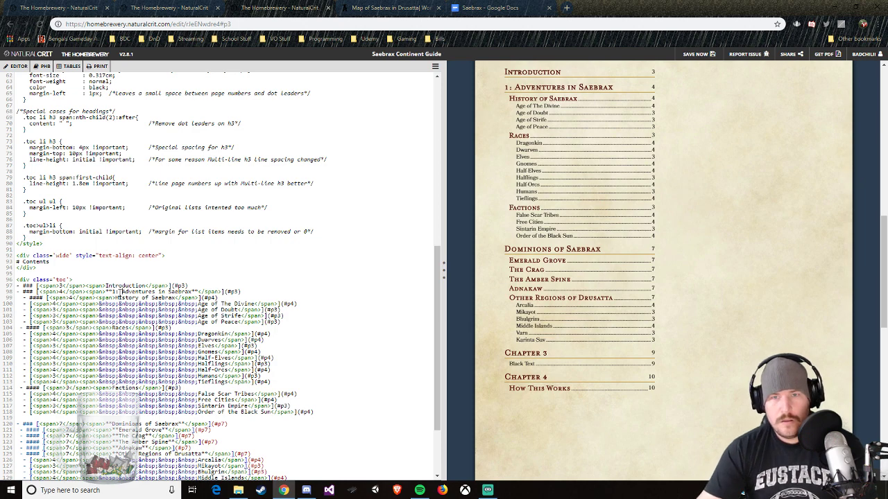
key(BackSpace)
key(BackSpace)
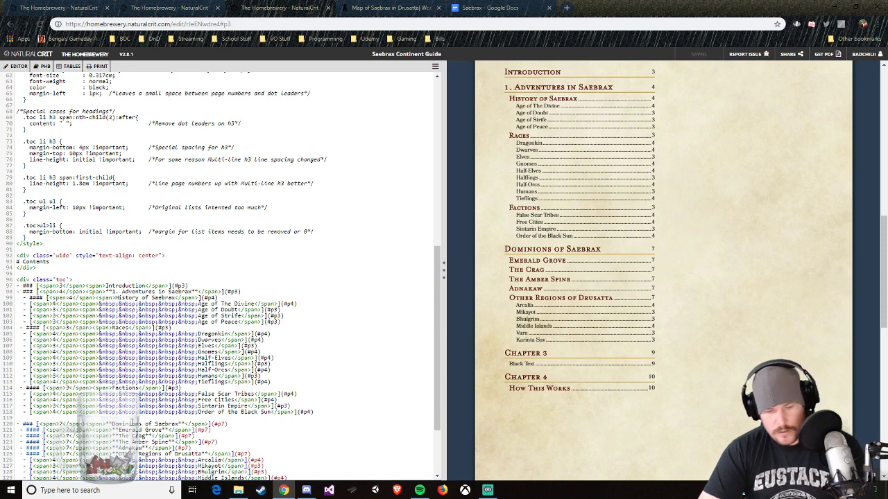
text(2.)
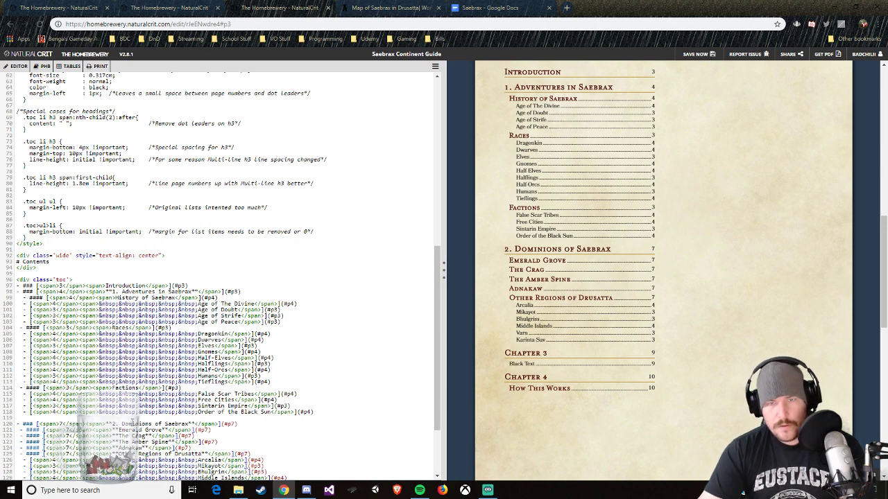
Step: Rename the Chapter 3 contents entry to "3. Players"
scroll(136, 420, down, 5)
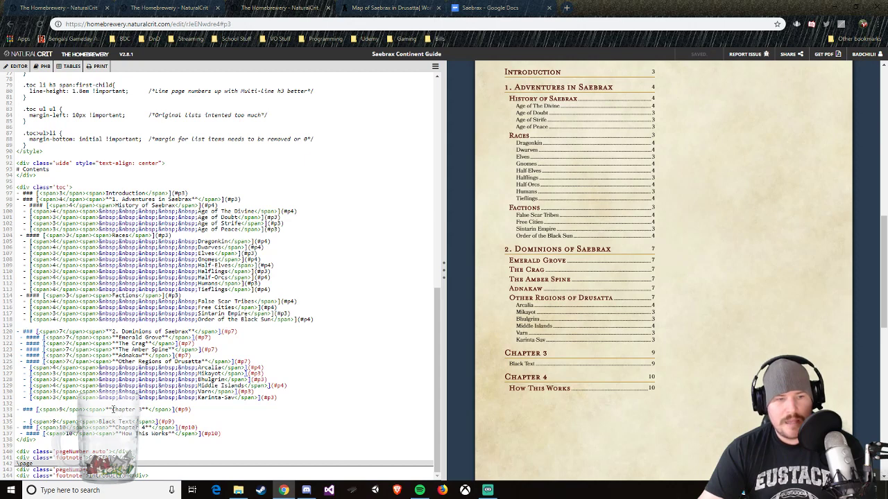
drag(113, 410, 144, 411)
text(3. Play)
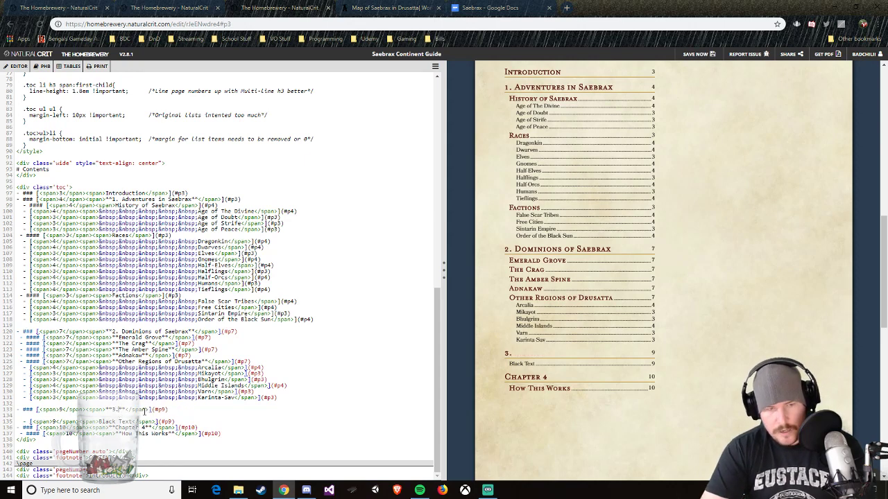
text(ers )
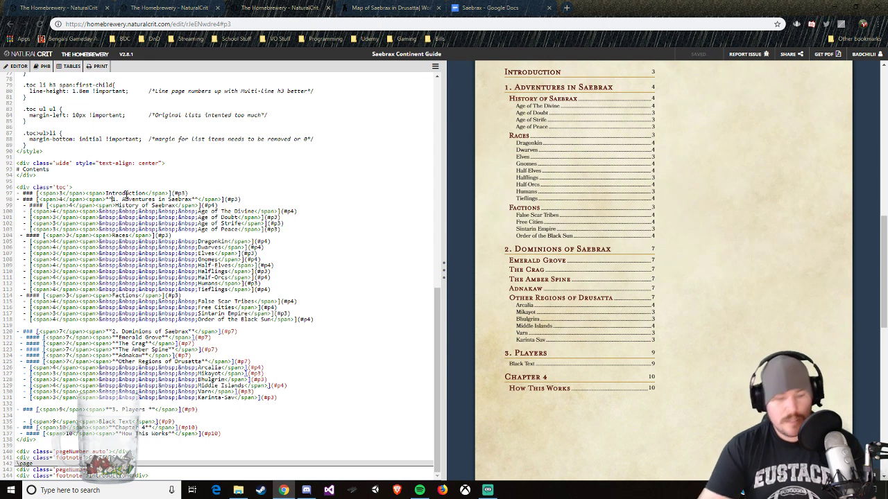
text(Ch)
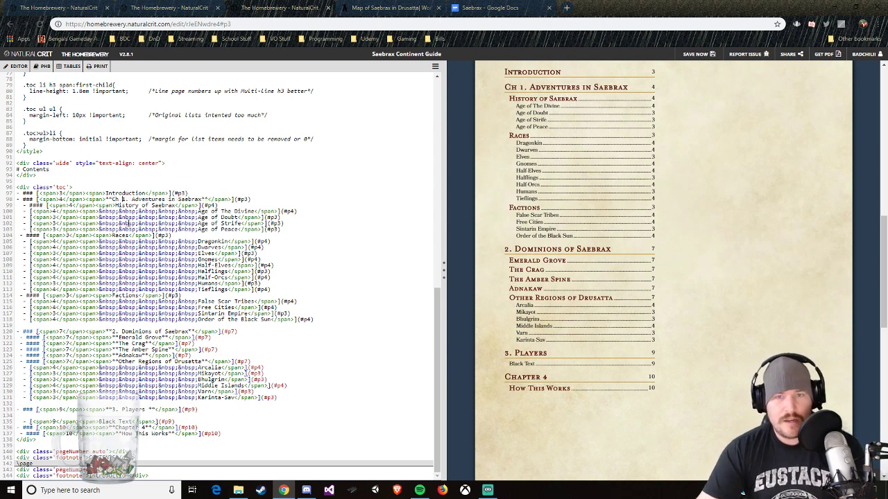
Step: Add "Ch" before the numbers of the Adventures in Saebrax, Dominions of Saebrax and Players entries
click(115, 331)
text(Ch)
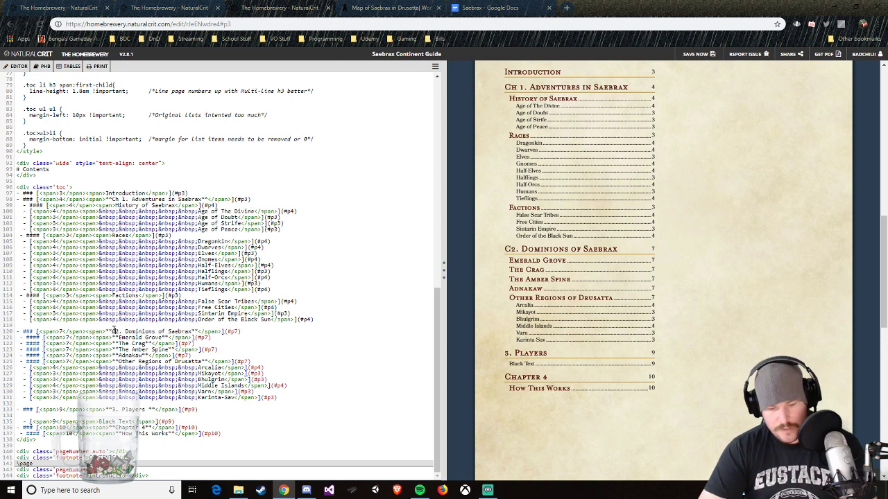
click(112, 409)
text(Ch)
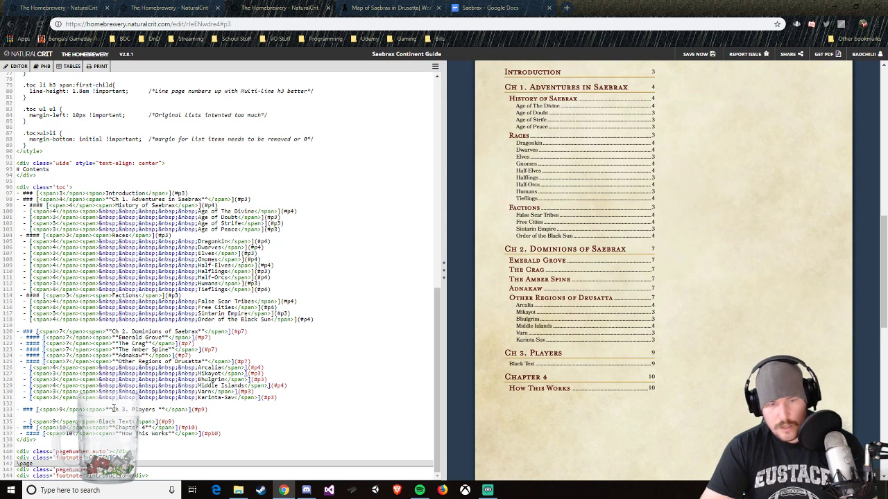
Step: Change the Ch 3 title to "Player options" and remove the blank line between it and the Black Text entry
key(BackSpace)
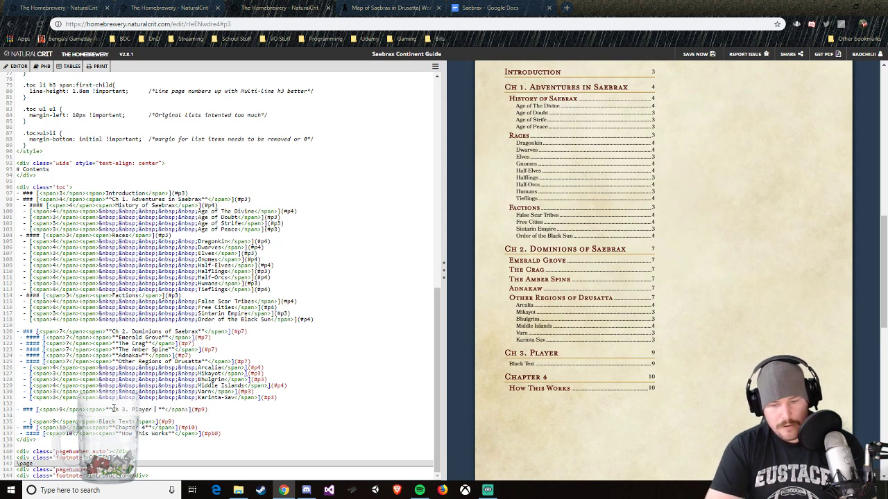
text(options)
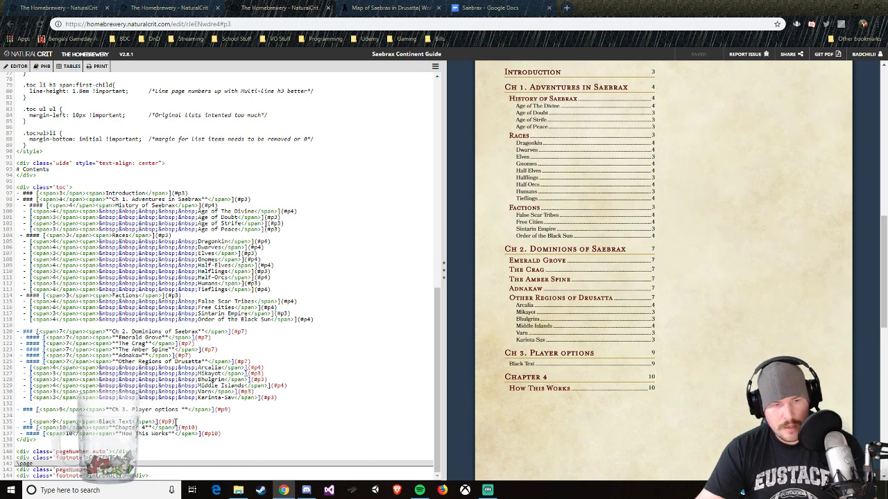
click(149, 415)
key(Delete)
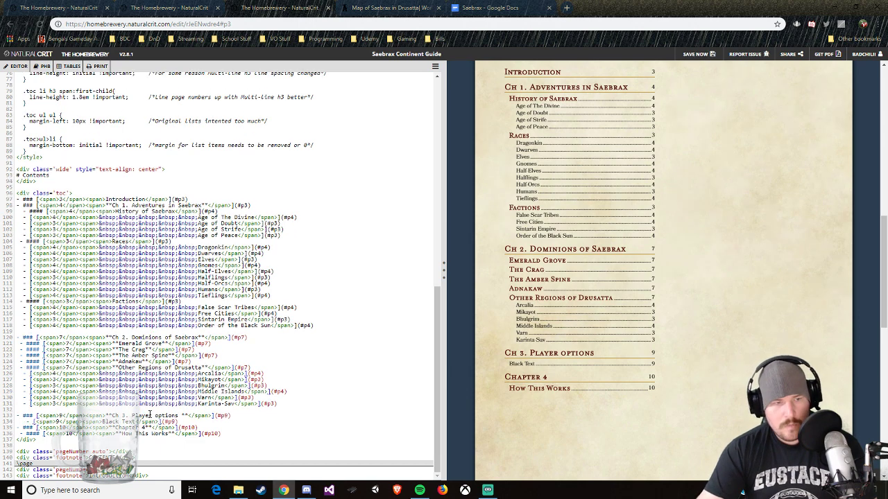
click(197, 428)
key(Return)
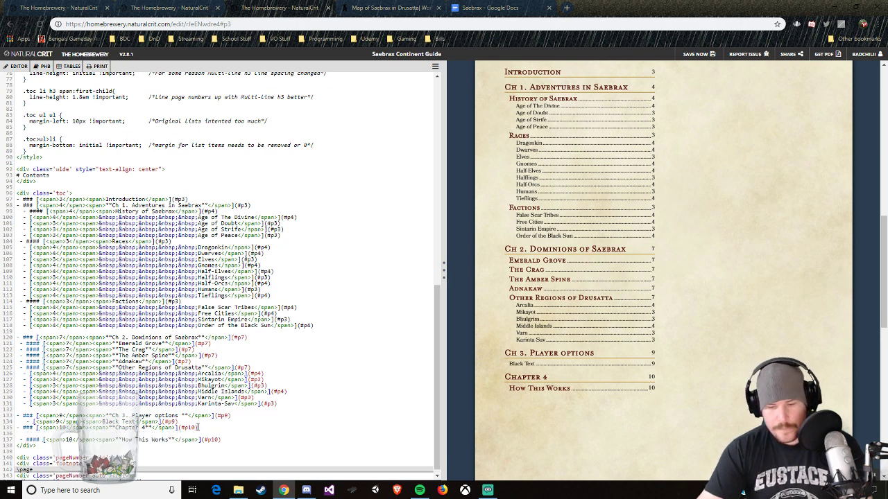
key(BackSpace)
Step: Insert a blank line above the Chapter 4 entry and retitle it "Ch 4. Allies and Enemies"
click(183, 421)
key(Return)
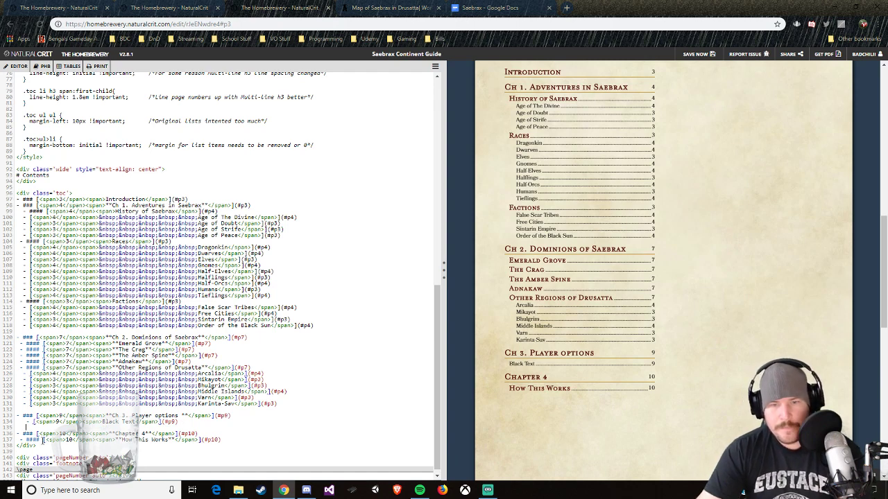
click(139, 434)
key(BackSpace)
key(BackSpace)
key(BackSpace)
key(BackSpace)
key(BackSpace)
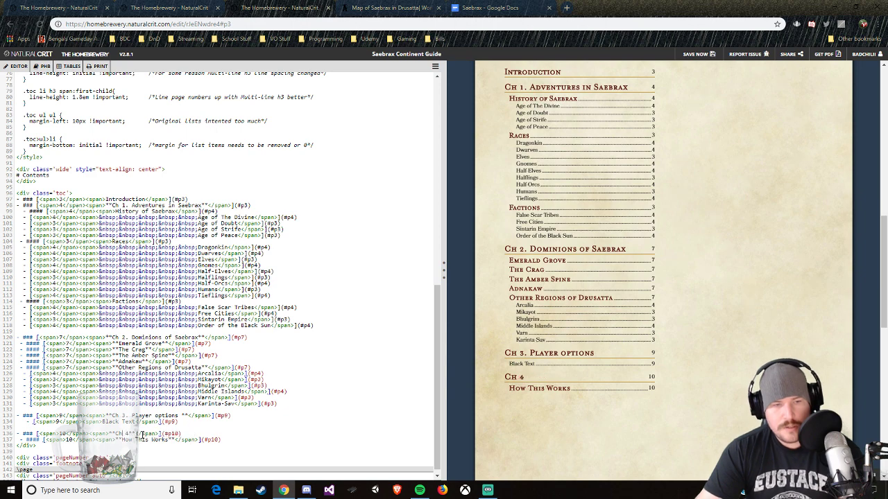
key(Right)
key(Right)
text(.)
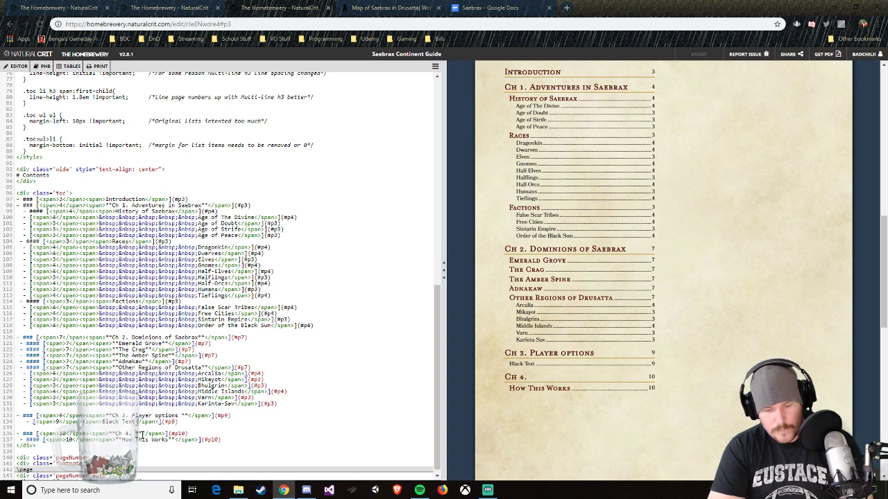
text( Allies and )
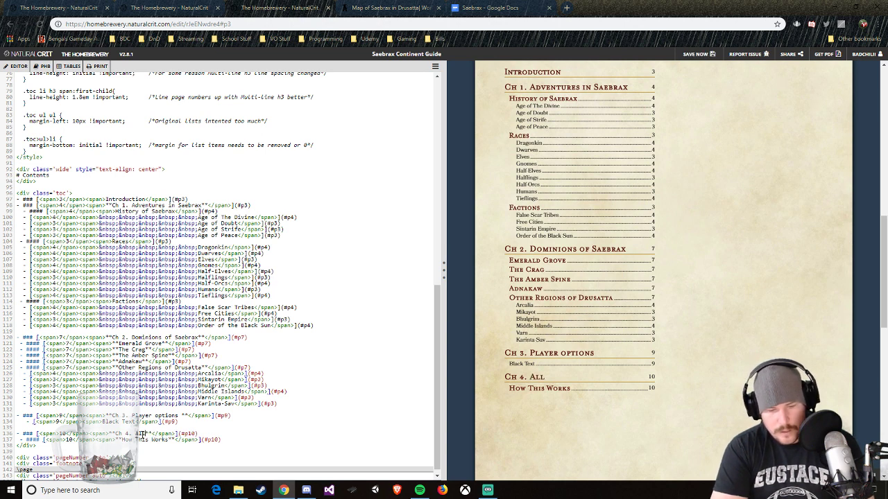
text(Enemies)
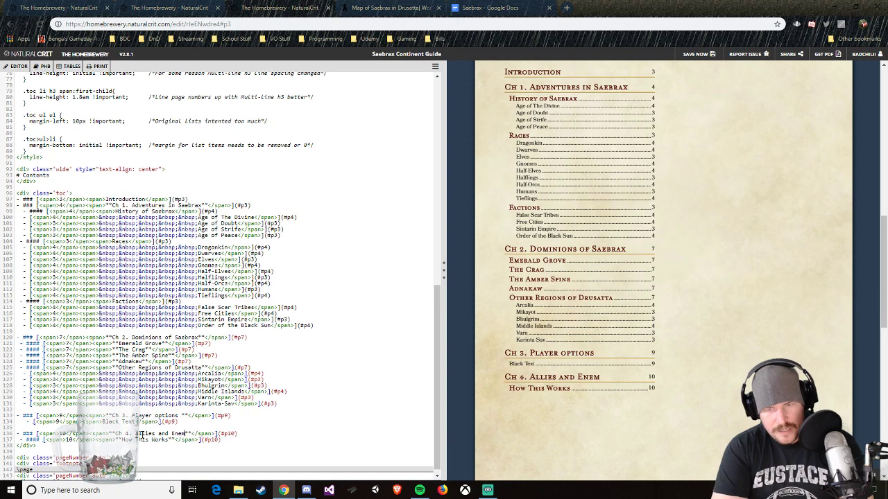
Step: Rename the Black Text entry under Player options to "Backgrounds" and make it a "####" heading
scroll(604, 295, up, 2)
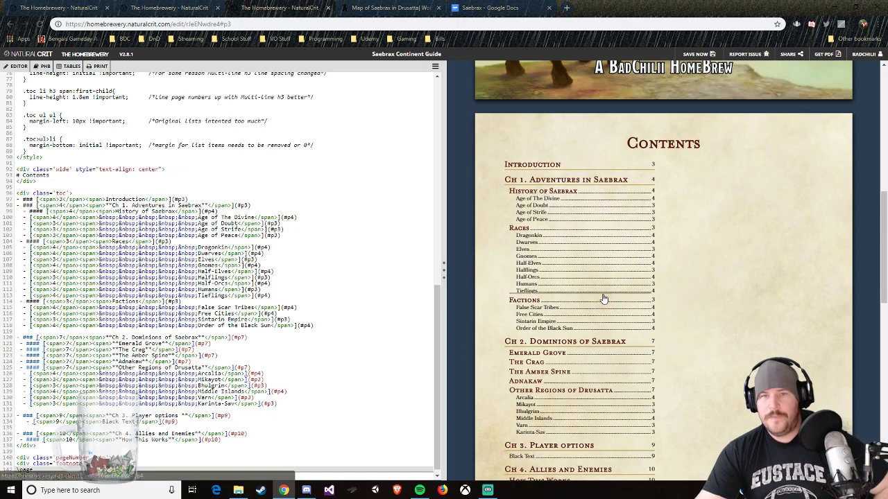
scroll(697, 285, down, 1)
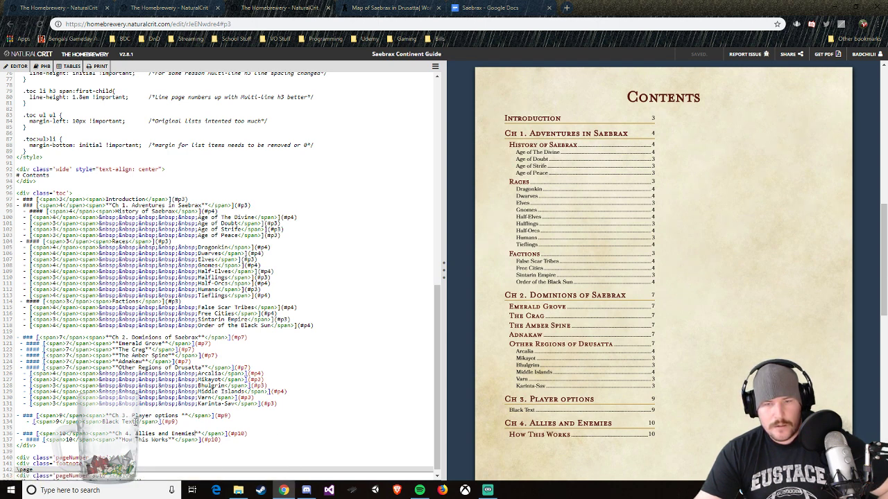
key(BackSpace)
key(BackSpace)
key(BackSpace)
key(BackSpace)
key(BackSpace)
key(BackSpace)
key(BackSpace)
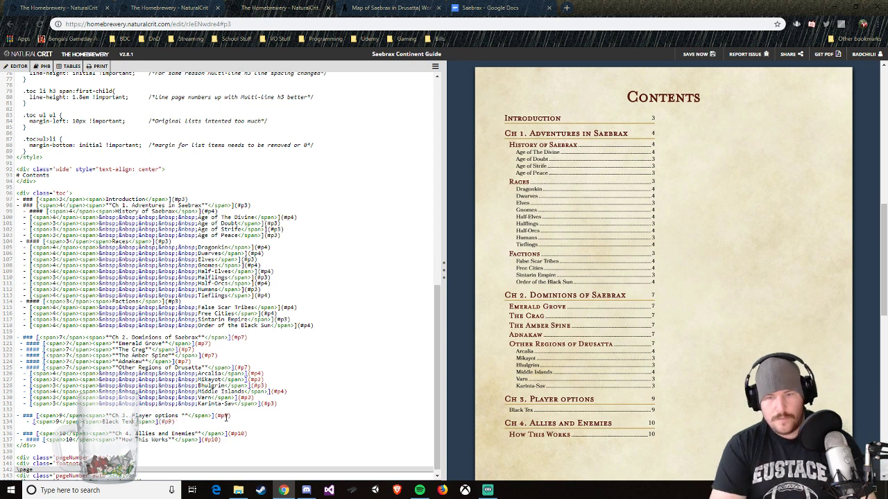
key(BackSpace)
key(BackSpace)
text(ackgr)
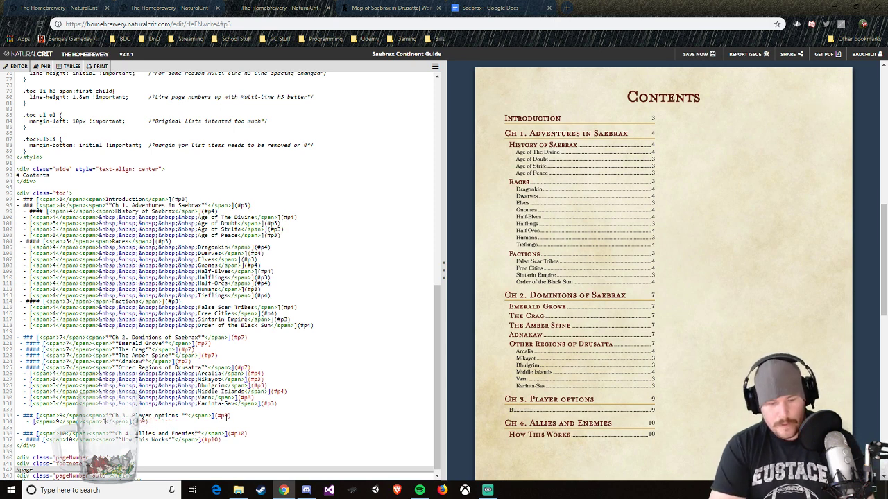
text(ounds)
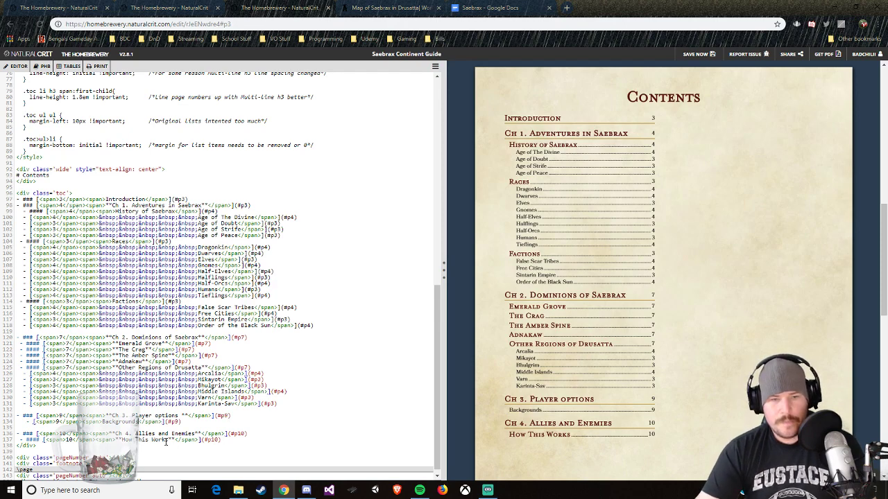
scroll(284, 383, down, 1)
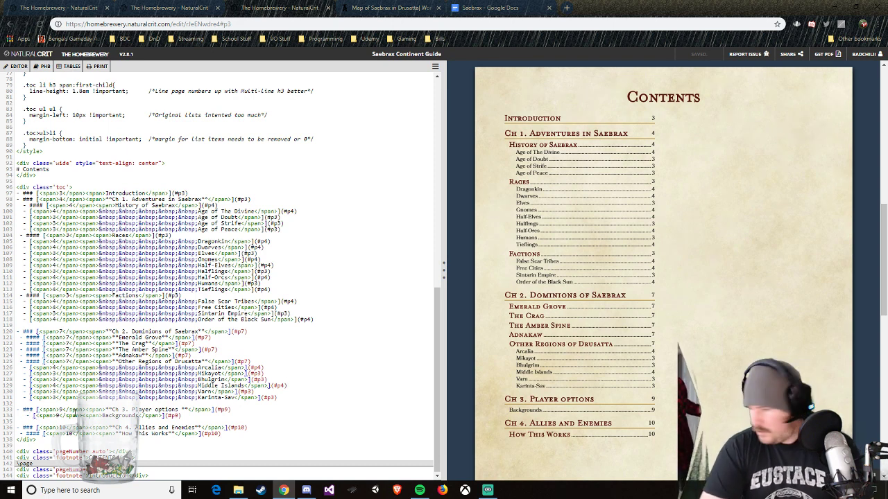
text(####)
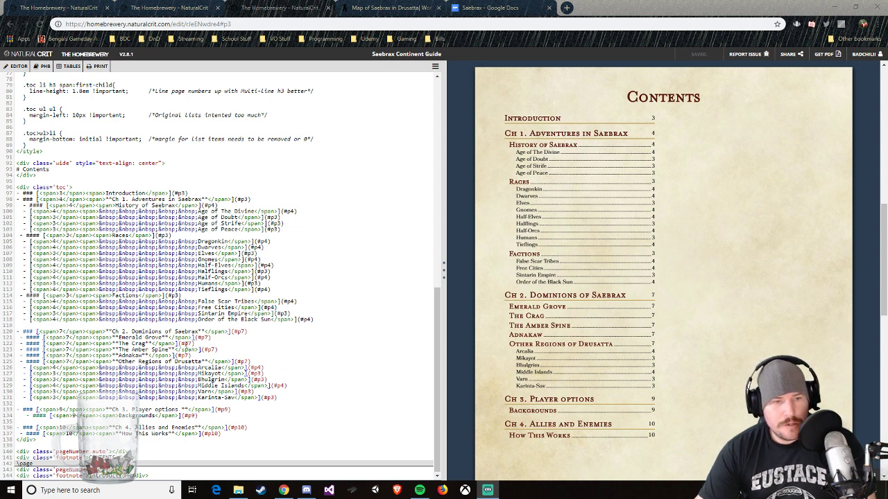
Step: Add an indented copy of the Backgrounds entry directly below Ch 3. Player options and select the copy's title text
scroll(722, 370, down, 3)
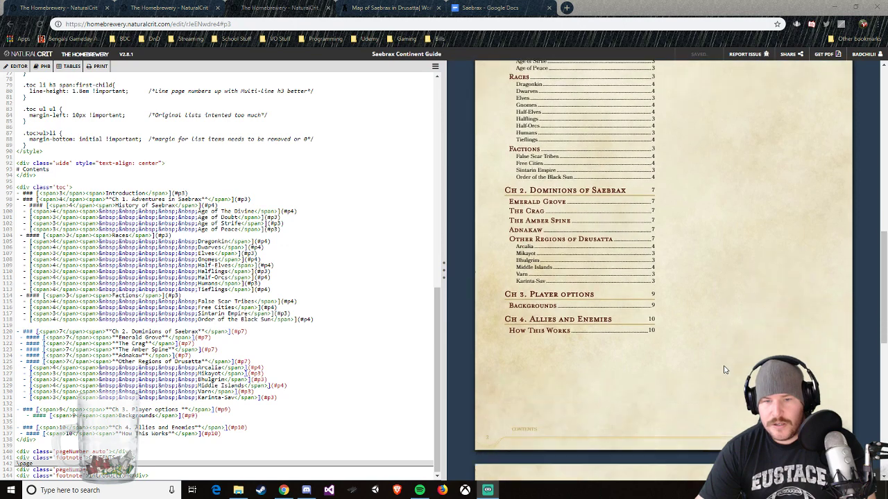
scroll(724, 370, up, 1)
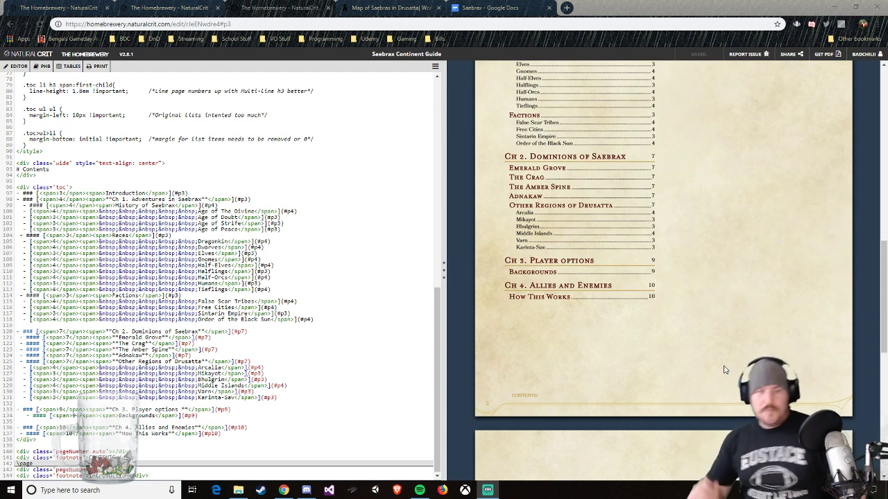
click(233, 409)
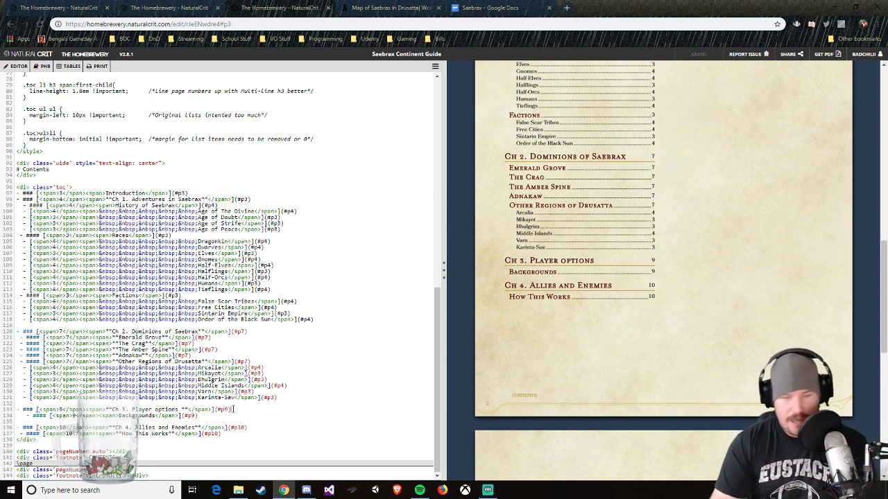
key(Return)
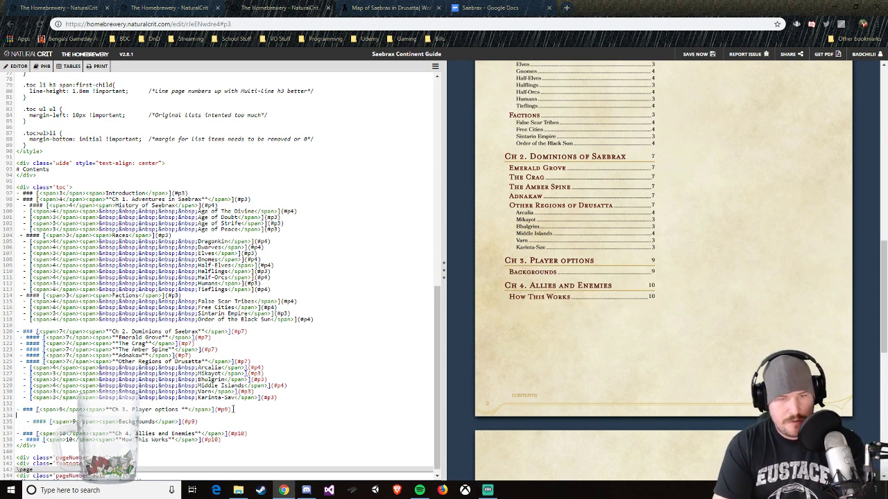
drag(199, 422, 26, 423)
key(ctrl+c)
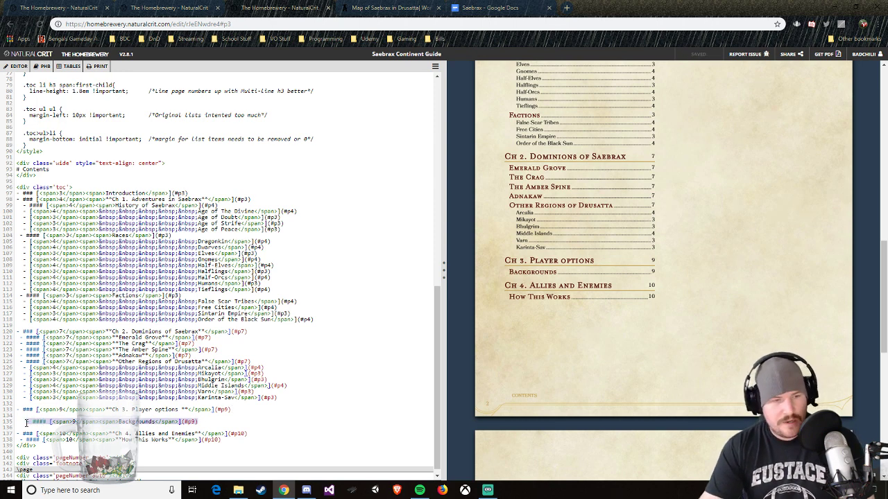
click(36, 414)
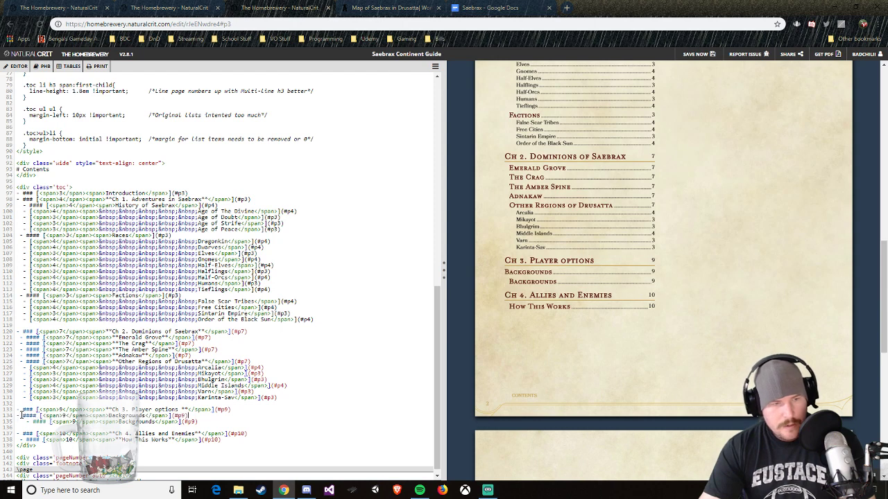
key(ctrl+v)
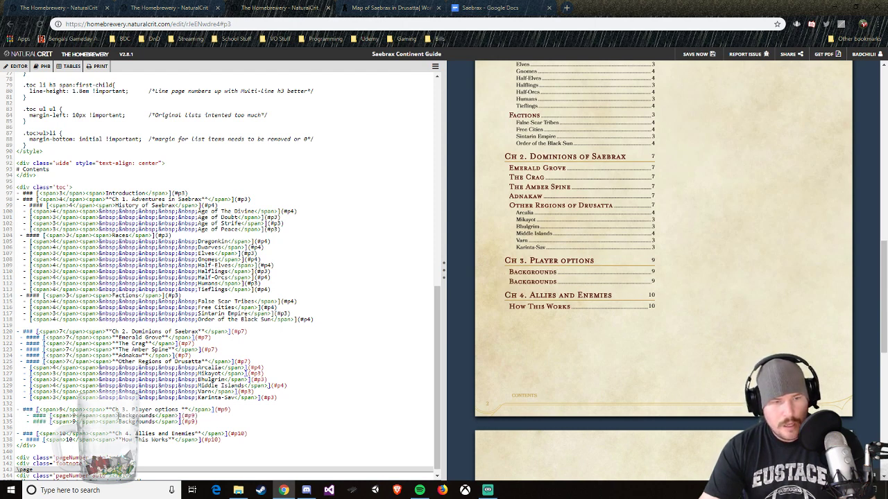
drag(119, 416, 154, 416)
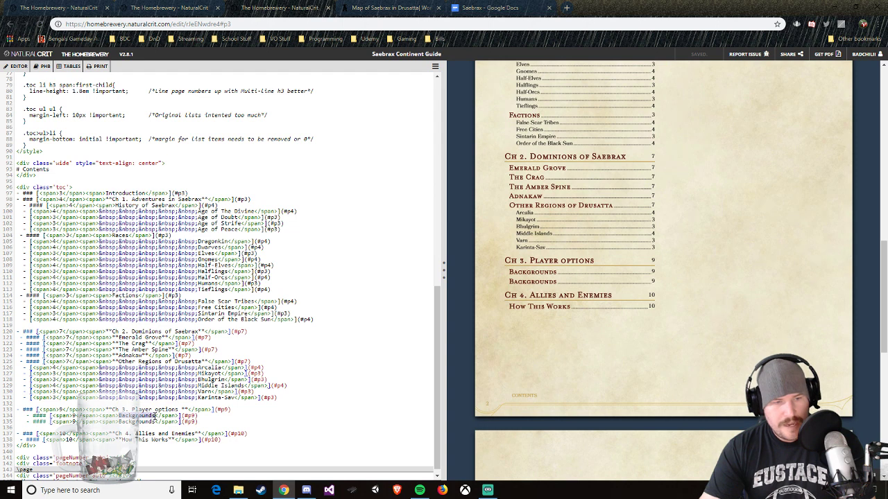
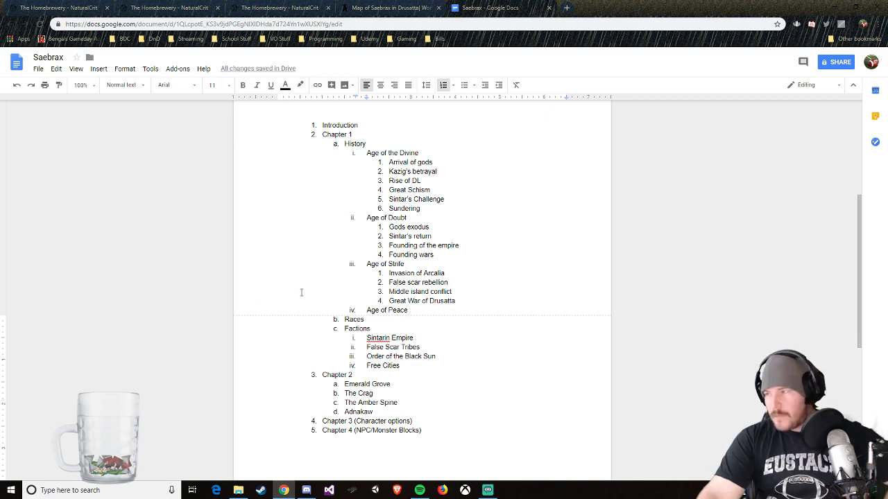
Step: Rename the first Backgrounds entry under Ch 3. Player options to "Subclasses"
click(295, 9)
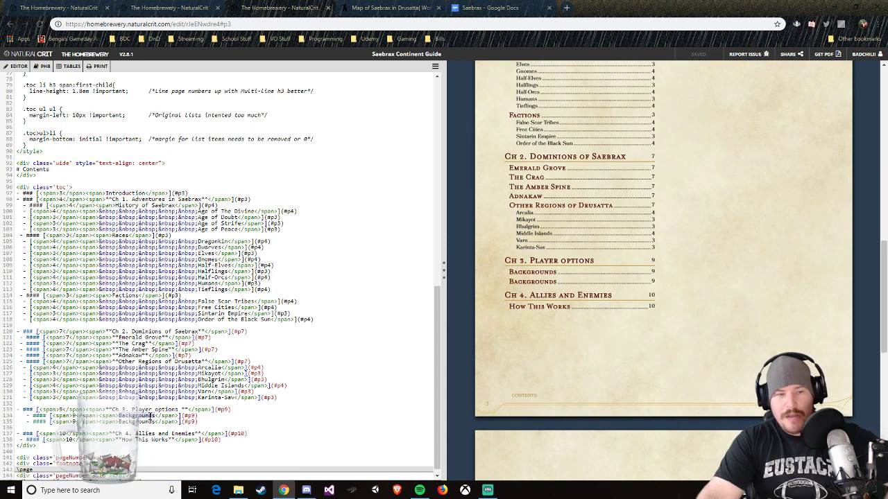
double_click(147, 417)
key(BackSpace)
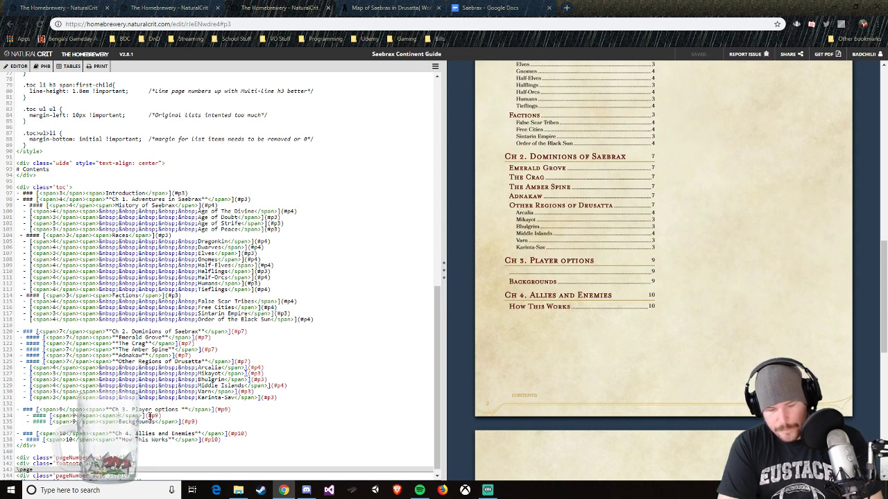
text(Sub)
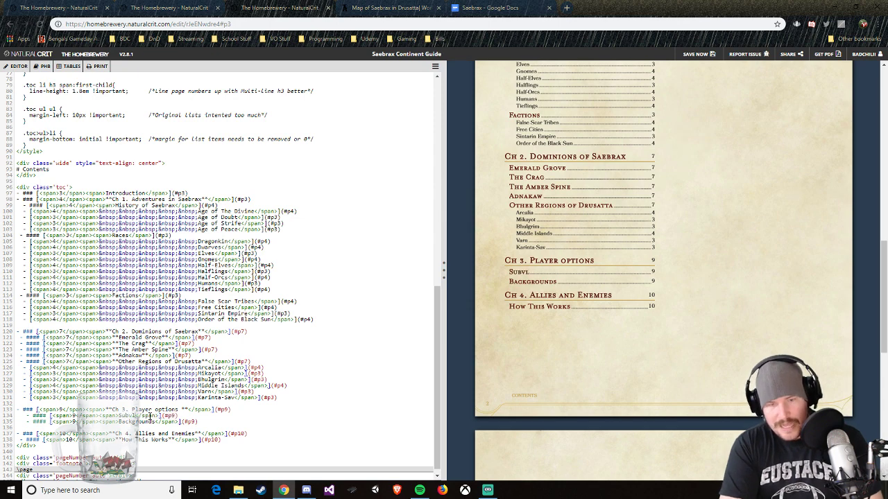
text(classes)
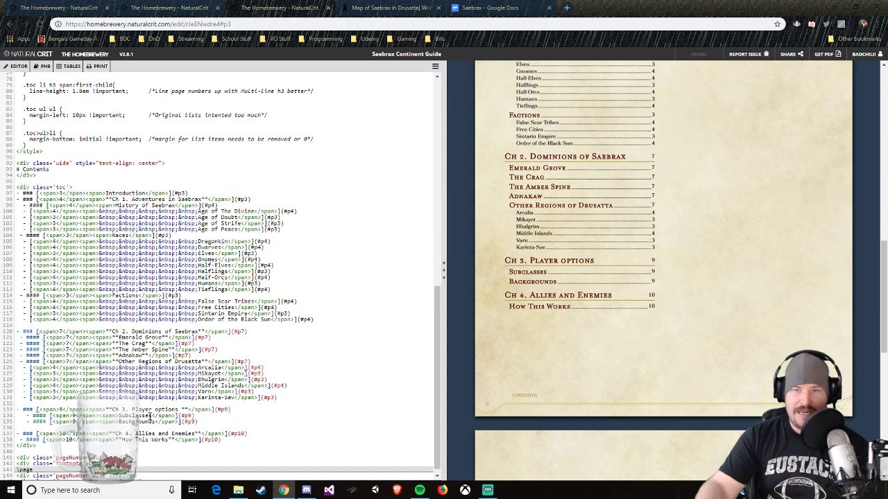
Step: Rename the "How This Works" entry under Ch 4. Allies and Enemies to "Beasts"
scroll(676, 280, up, 2)
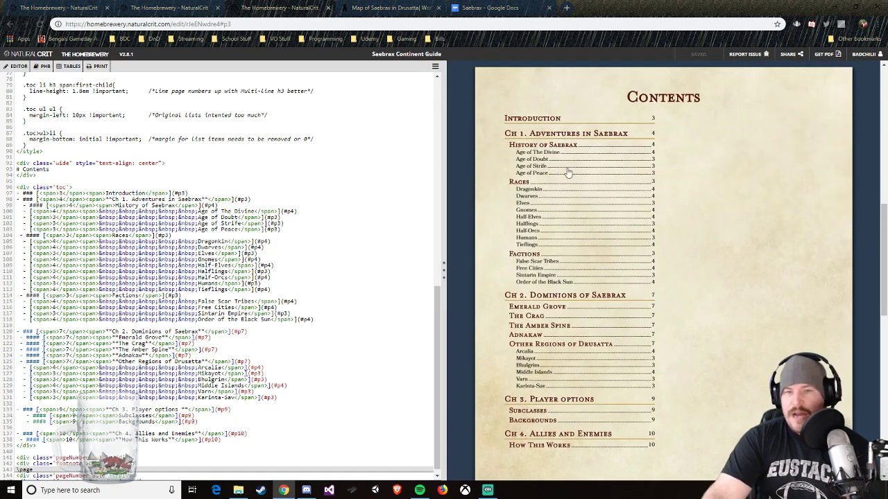
scroll(648, 332, down, 1)
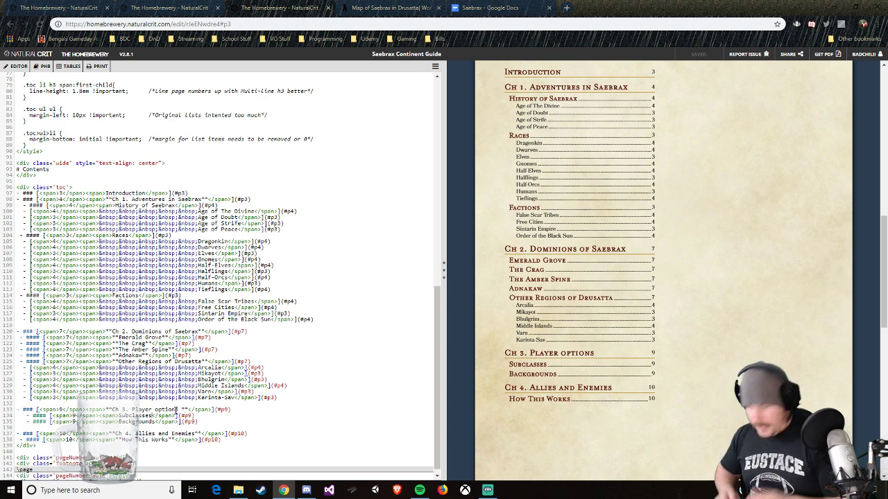
scroll(137, 422, down, 1)
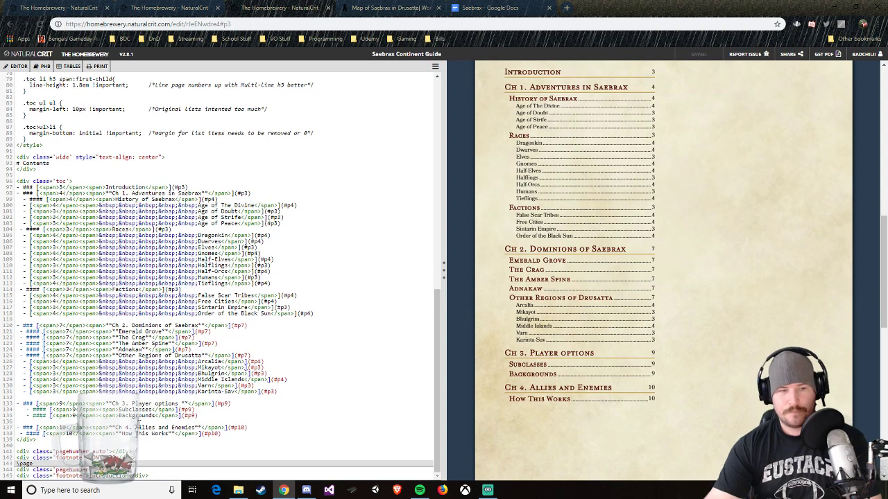
key(BackSpace)
key(BackSpace)
key(BackSpace)
key(BackSpace)
key(BackSpace)
key(BackSpace)
key(BackSpace)
key(BackSpace)
key(BackSpace)
key(BackSpace)
key(BackSpace)
key(BackSpace)
key(BackSpace)
key(BackSpace)
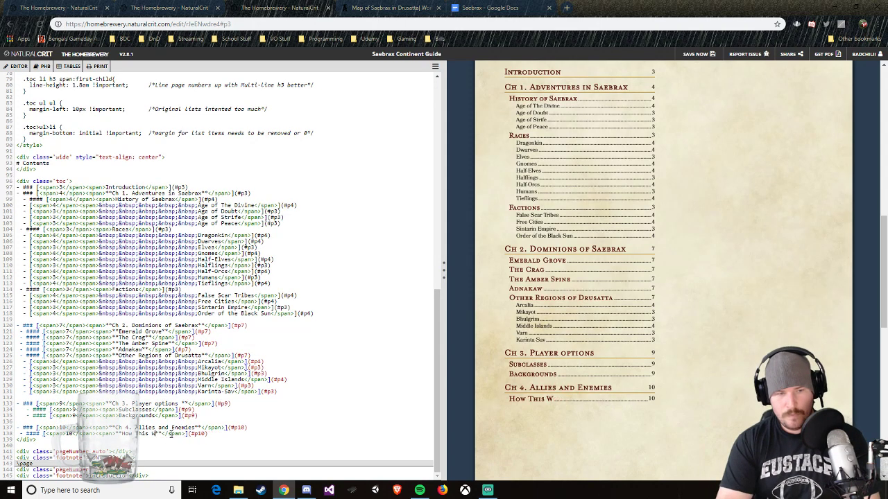
text(Beasts)
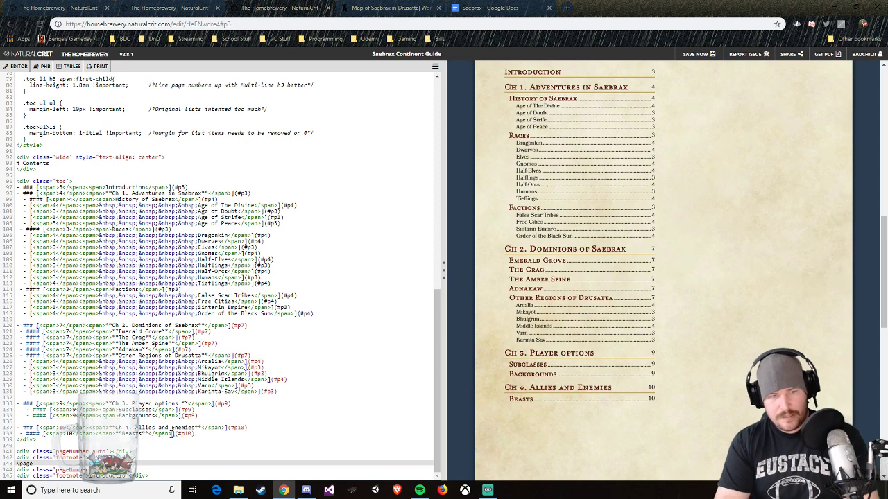
Step: Add a copy of the Backgrounds entry directly below Beasts and rename it "NPCs"
key(Return)
text(- #### [<span>9</span><span>Backgrounds</span>](#p9))
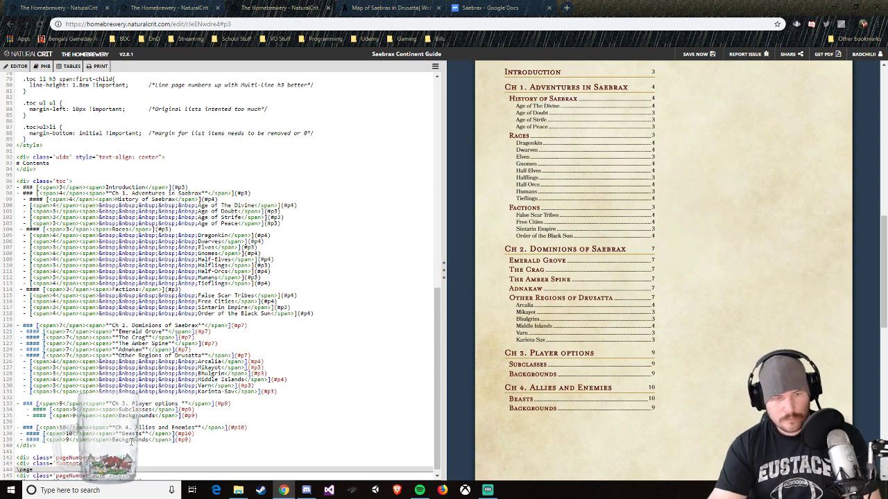
double_click(133, 441)
key(BackSpace)
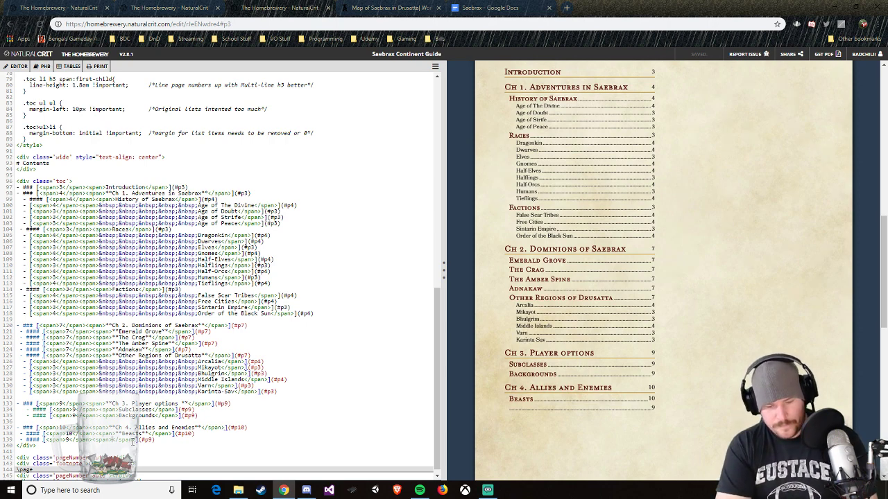
text(NPCs)
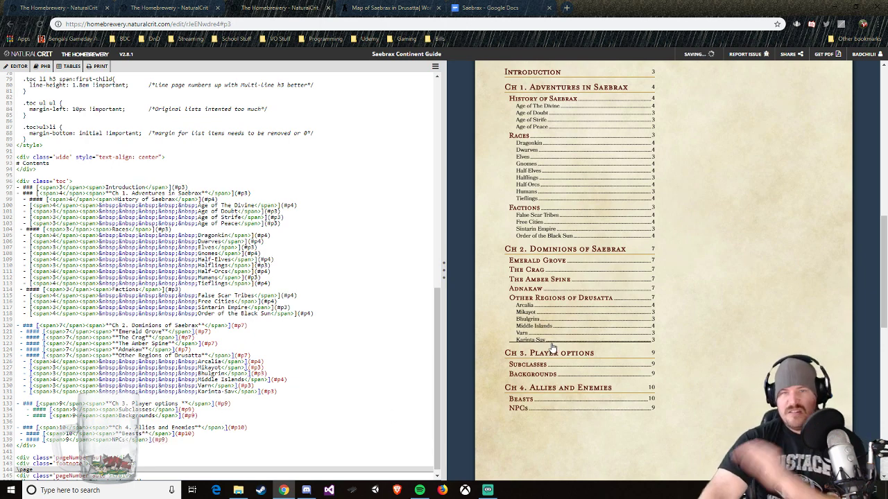
Step: Add a blank line after the Introduction page's footnote code and start a top-level "#" heading below it
scroll(596, 395, down, 6)
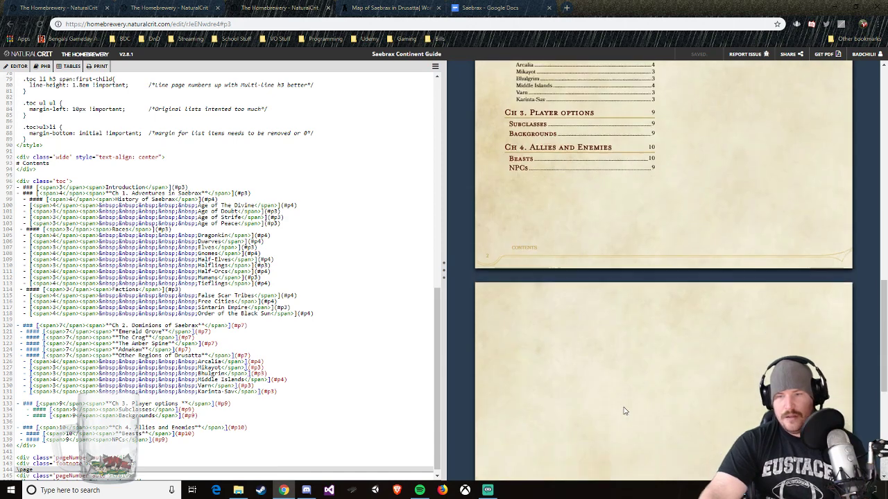
scroll(317, 415, down, 1)
click(162, 476)
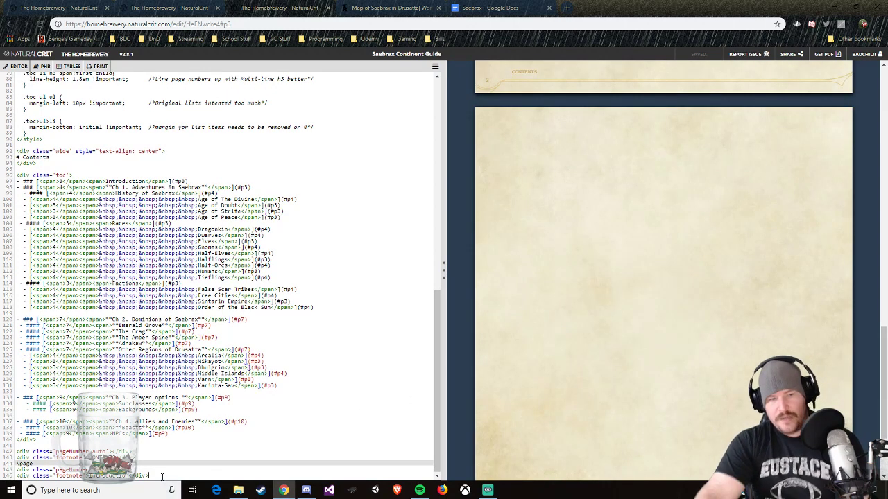
key(Return)
key(Return)
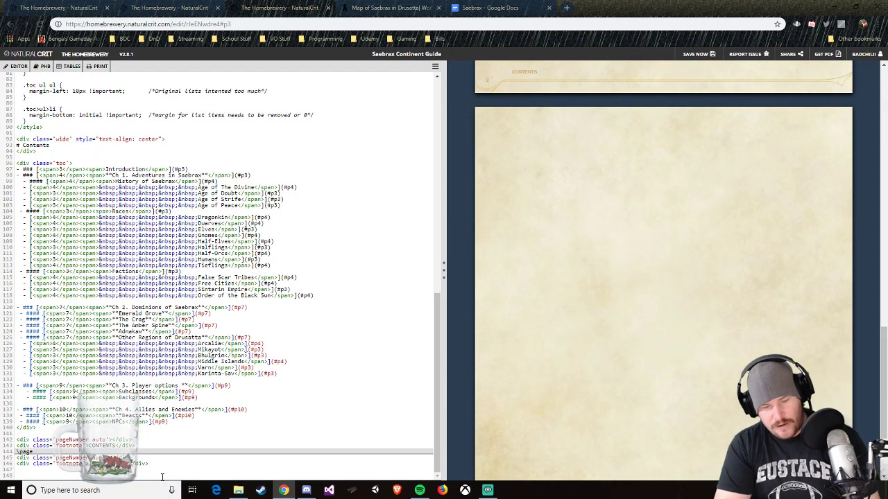
text(###)
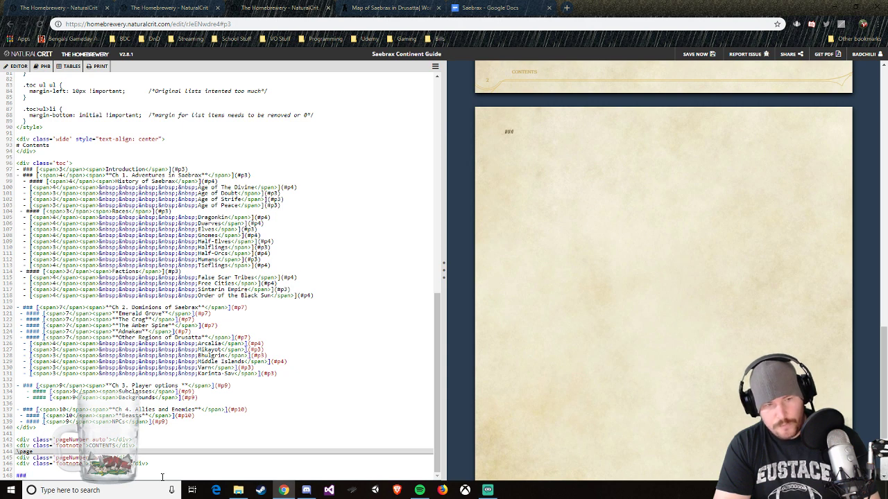
key(BackSpace)
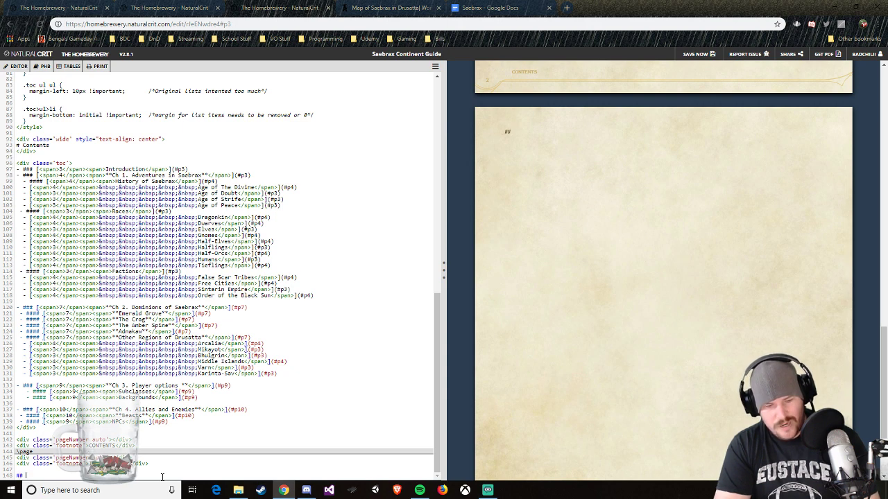
key(BackSpace)
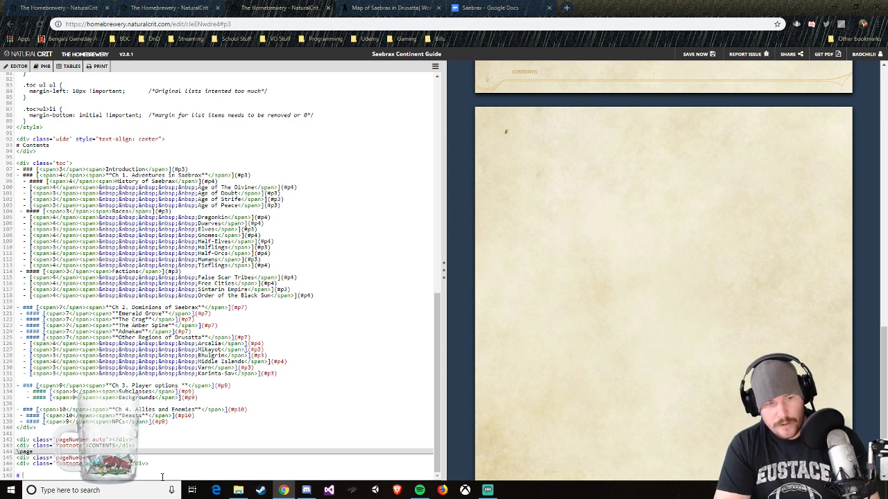
text(F)
key(BackSpace)
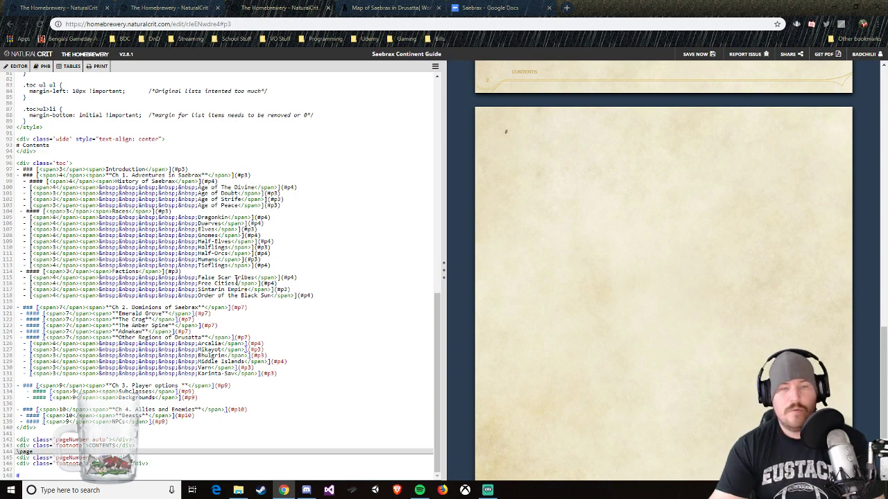
Step: Look through the Homebrewery Formatting Guide's Spacing Text and Introduction pages for reference
click(168, 7)
click(66, 8)
scroll(281, 171, up, 10)
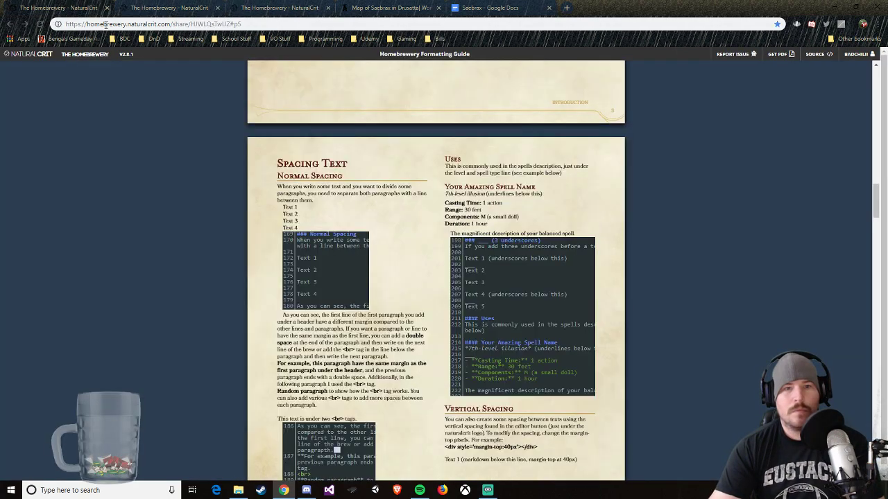
scroll(327, 367, down, 2)
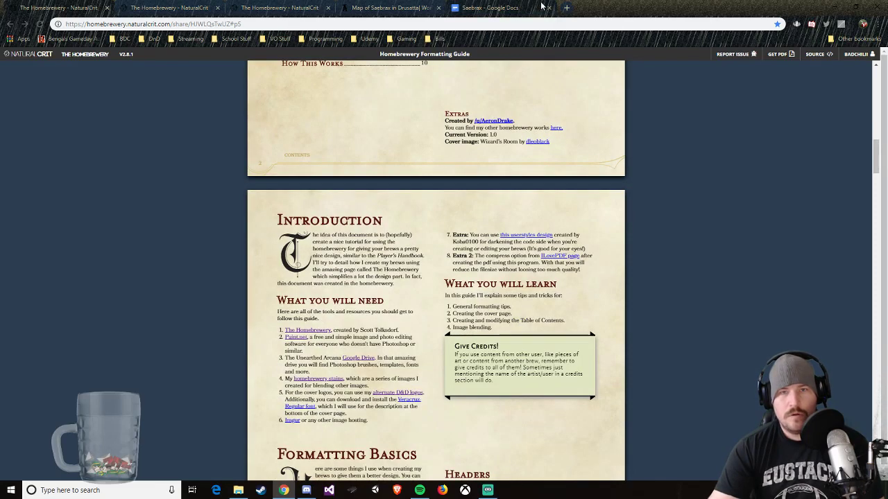
Step: In the tab listing the user's brews, open the bookmarked Homebrewery Guide and then The Homebrewery's start page to view its sample brew
click(167, 8)
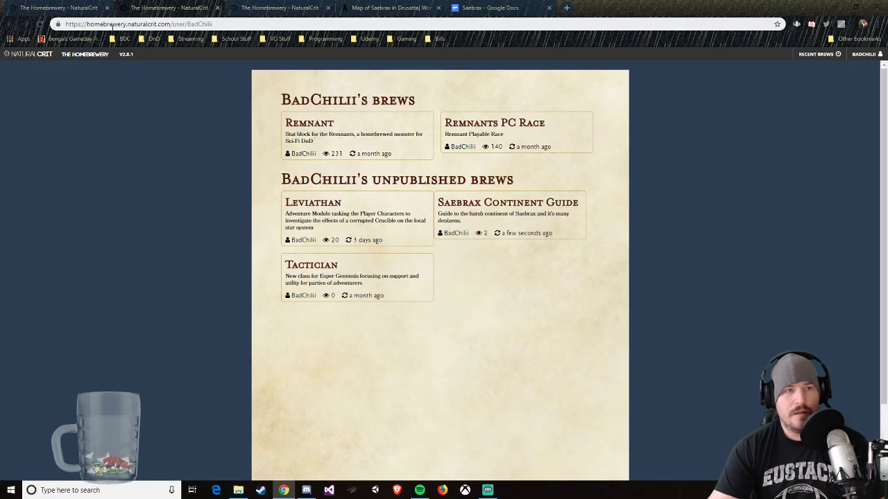
click(186, 38)
mouse_move(154, 38)
mouse_move(240, 55)
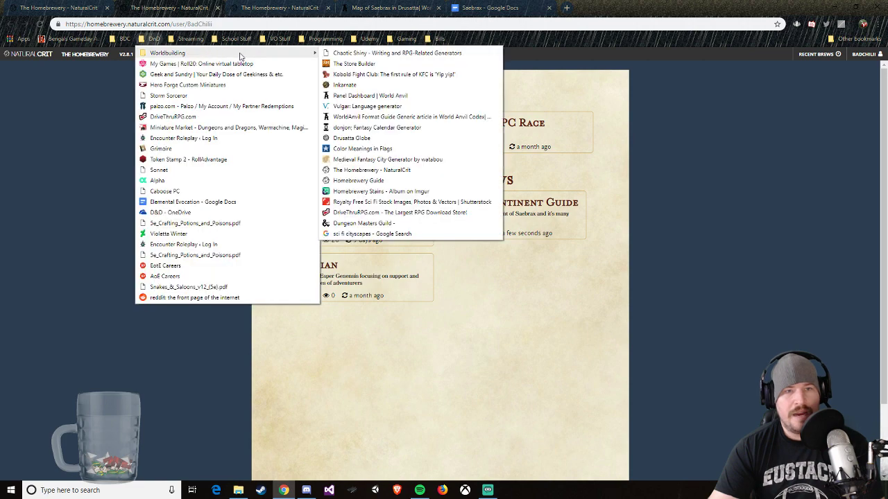
click(367, 180)
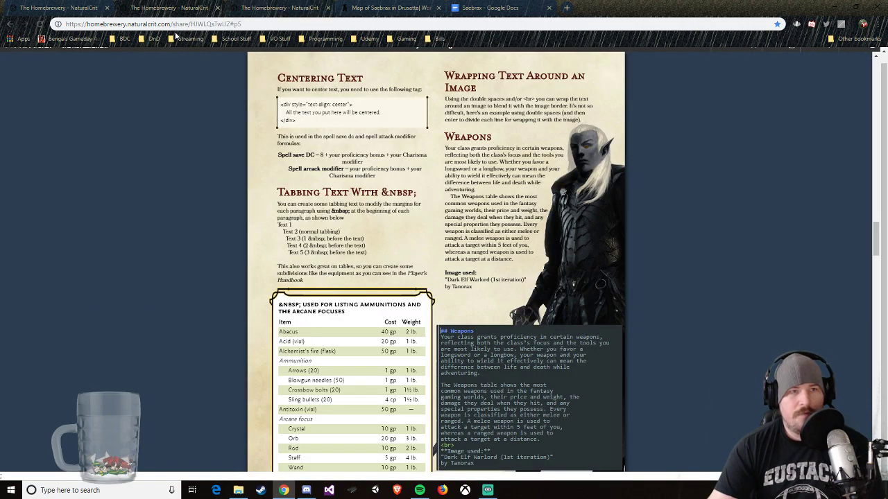
click(152, 38)
mouse_move(242, 53)
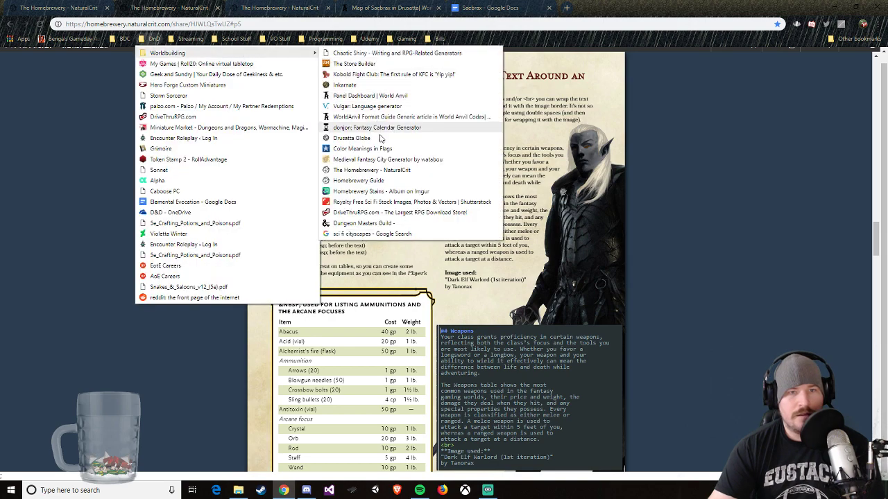
click(384, 170)
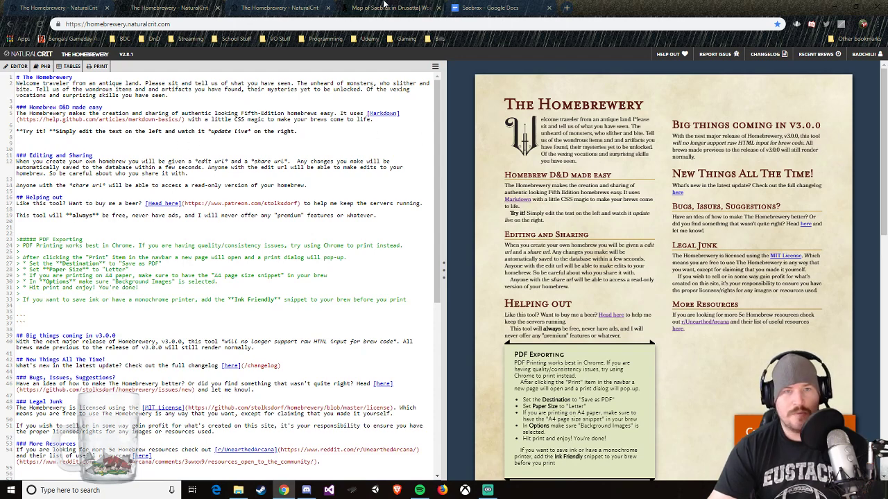
Step: Return to the Saebrax Continent Guide editor and complete the top-level heading as "d", with a paragraph "d" directly beneath it
click(300, 8)
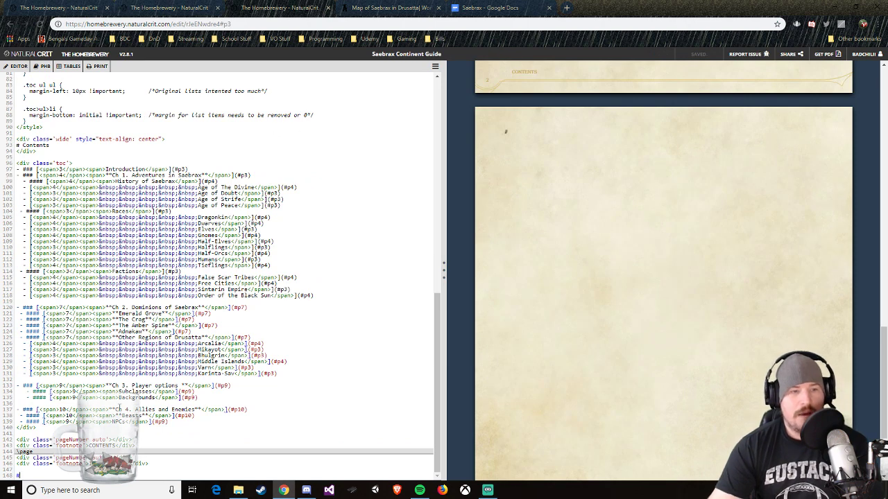
click(31, 474)
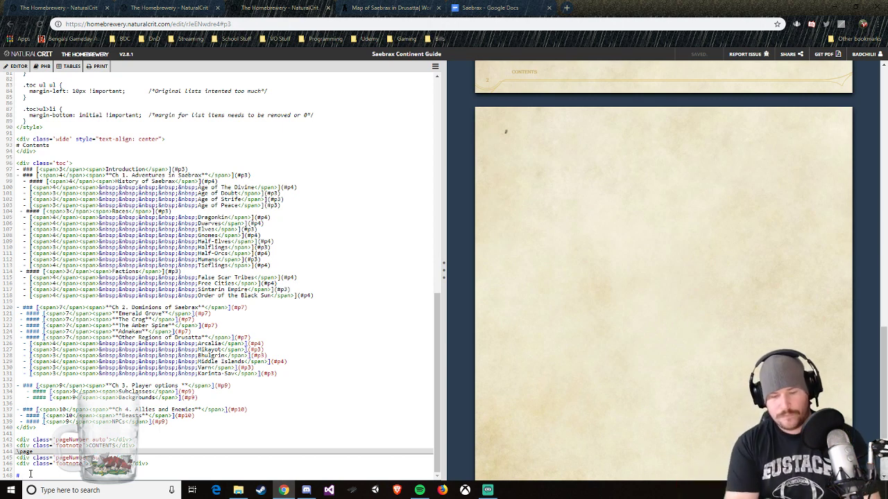
text(I)
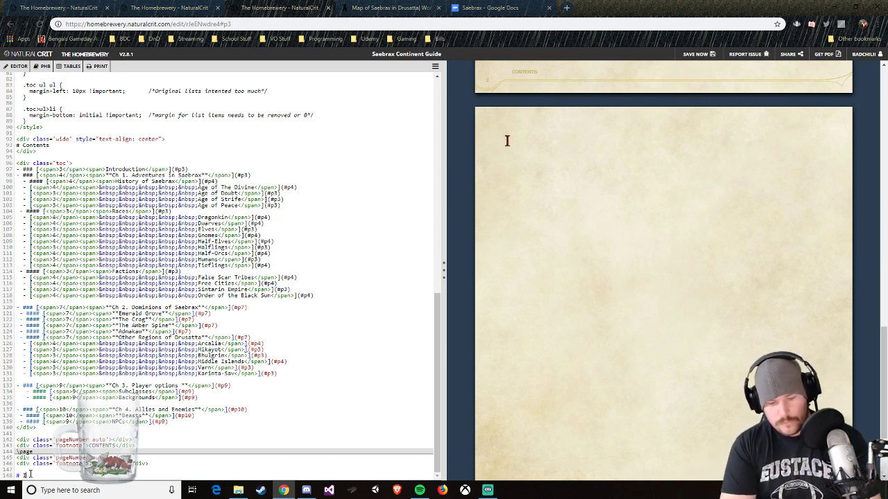
text(n)
key(BackSpace)
key(BackSpace)
key(BackSpace)
key(Return)
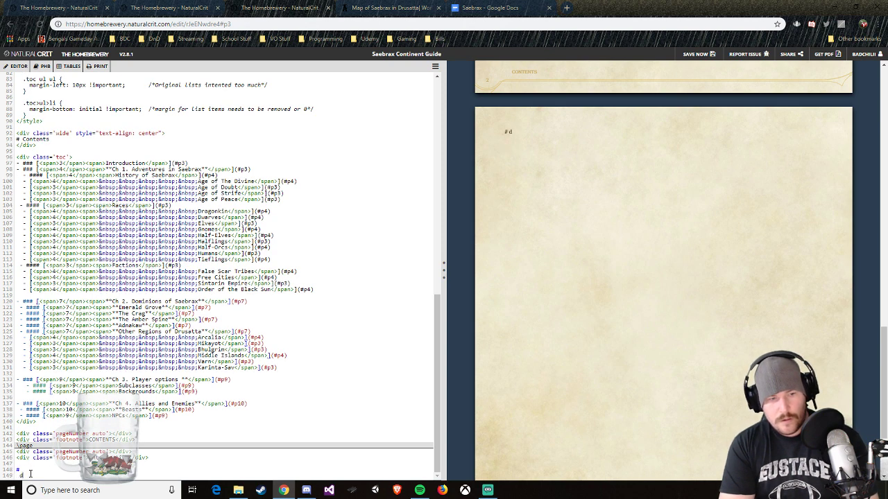
key(BackSpace)
text(d)
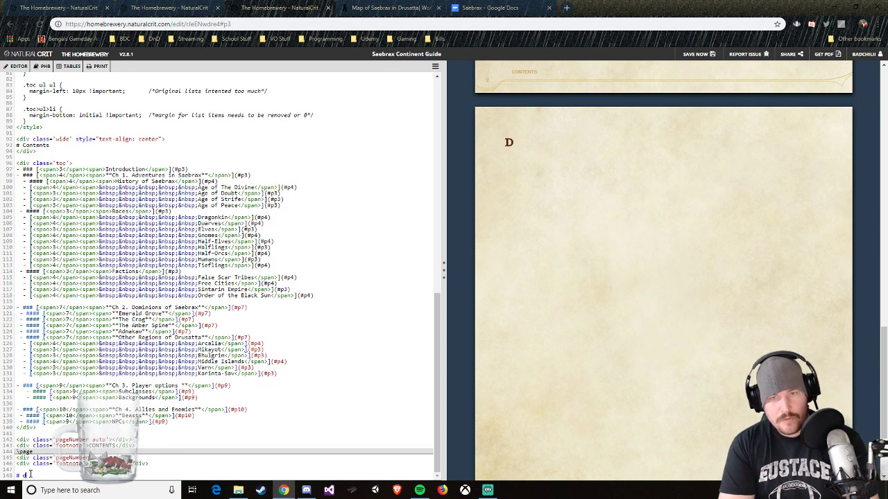
key(Return)
text(d)
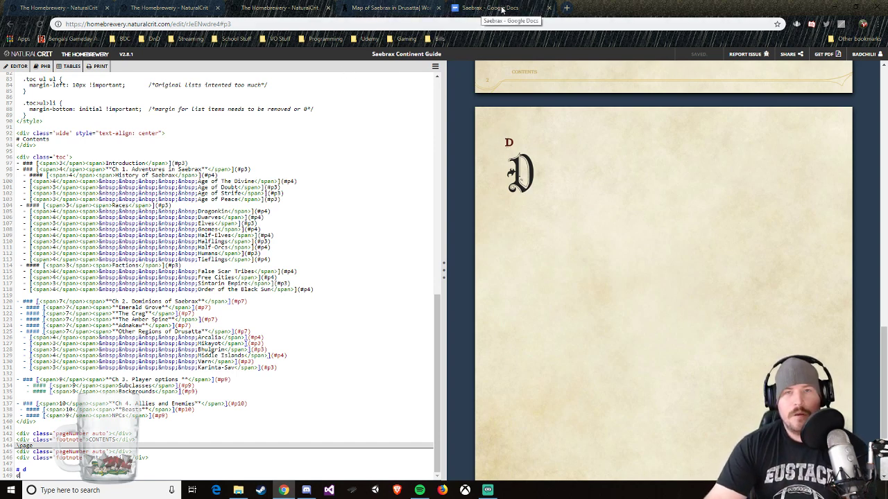
scroll(621, 180, up, 1)
scroll(568, 229, down, 1)
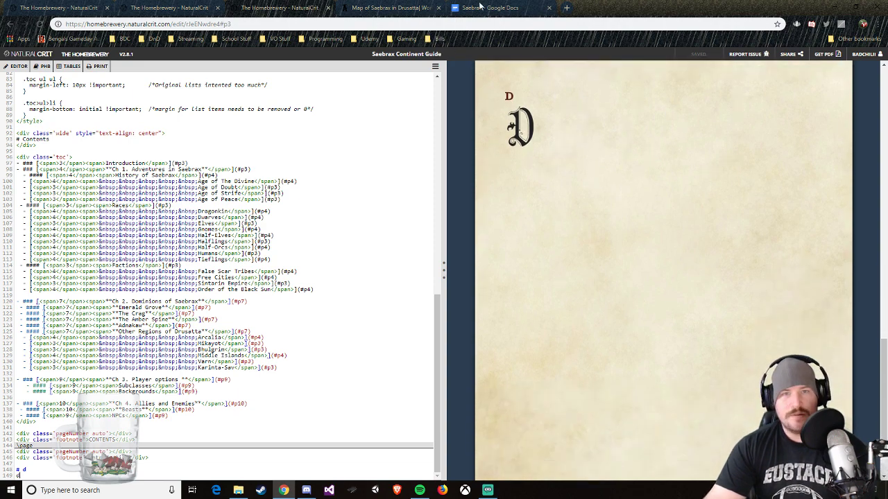
Step: Open the bookmarked Homebrewery Stains album from the DnD Worldbuilding bookmarks in a new browser tab
click(567, 8)
click(154, 39)
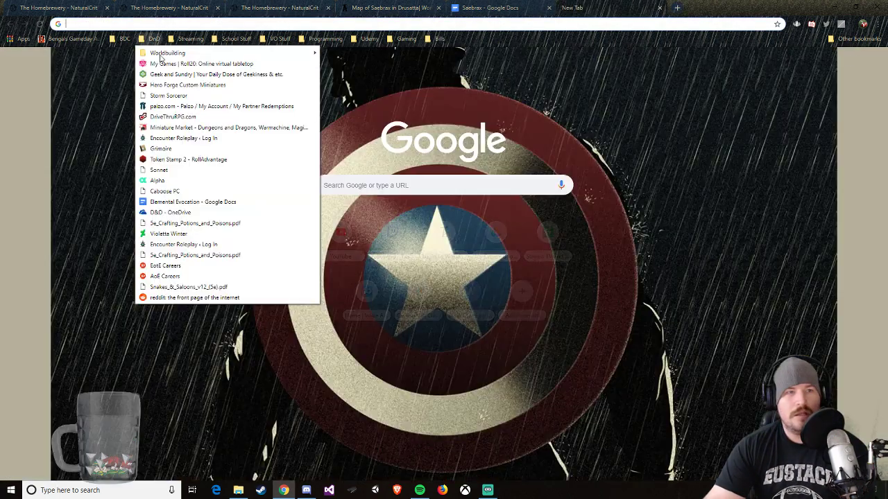
mouse_move(228, 53)
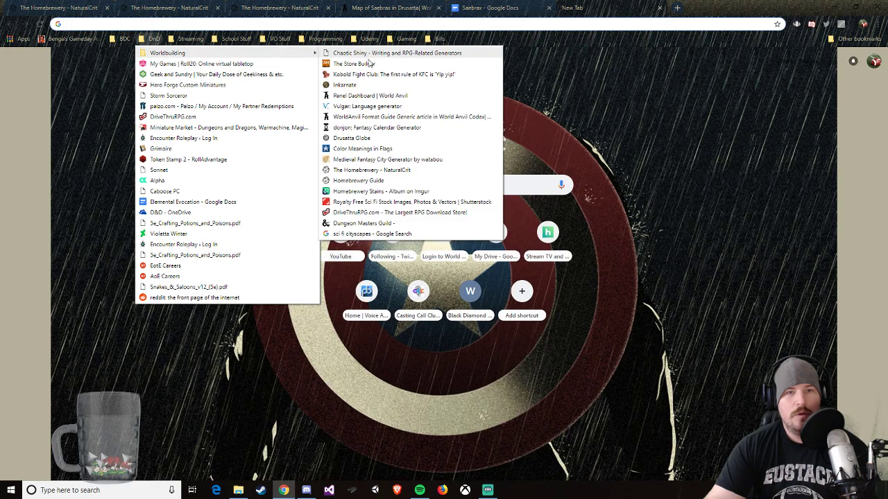
click(392, 192)
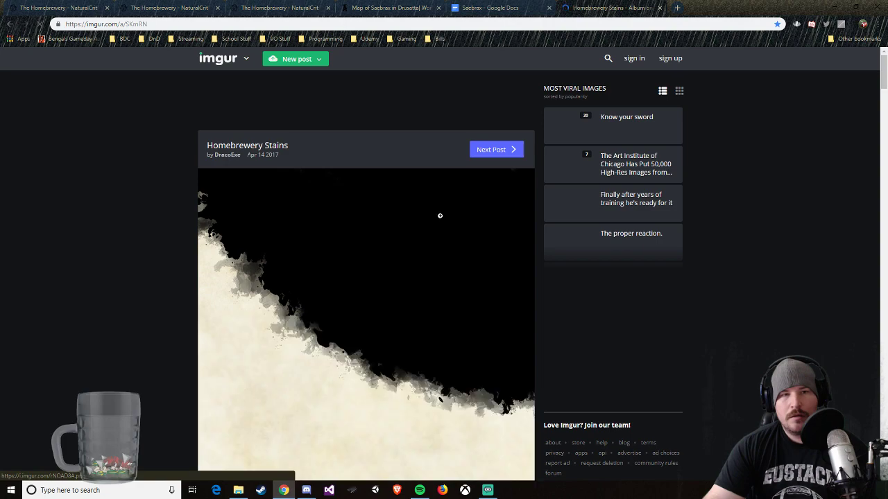
Step: Return to The Homebrewery's start page, open the user's brews in a new tab, and open the Remnants PC Race brew for editing
click(405, 9)
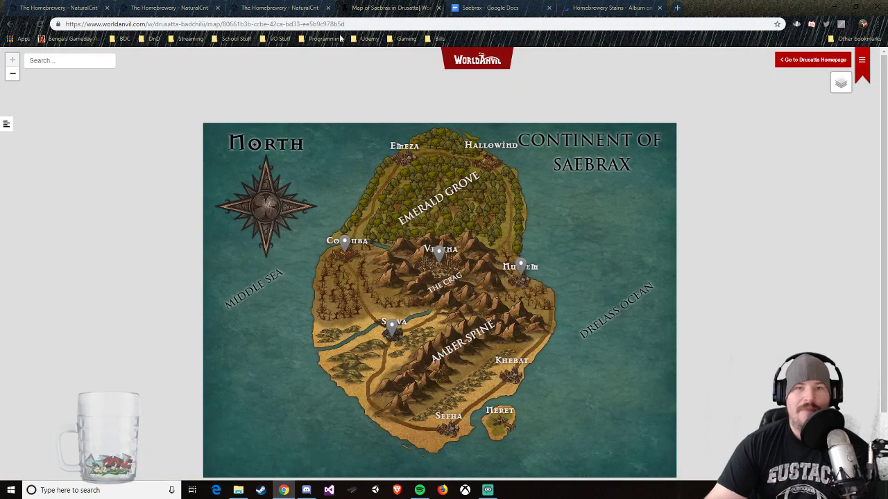
click(284, 9)
click(173, 8)
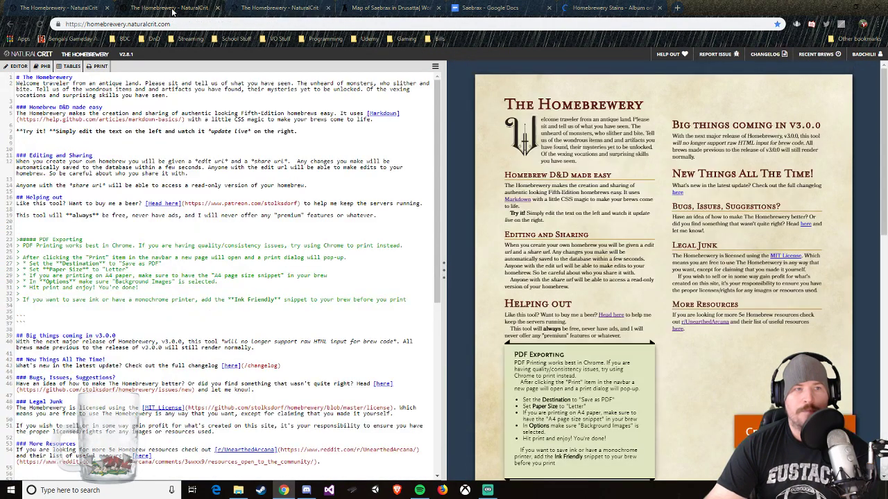
click(78, 6)
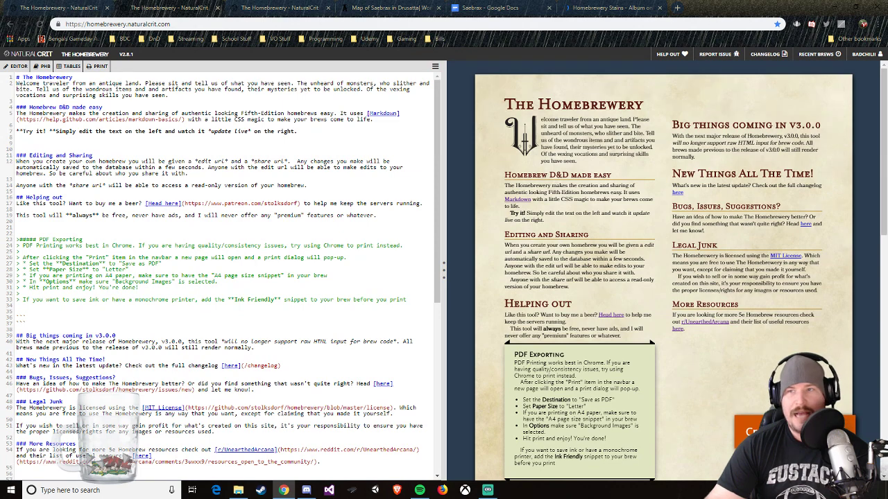
right_click(866, 55)
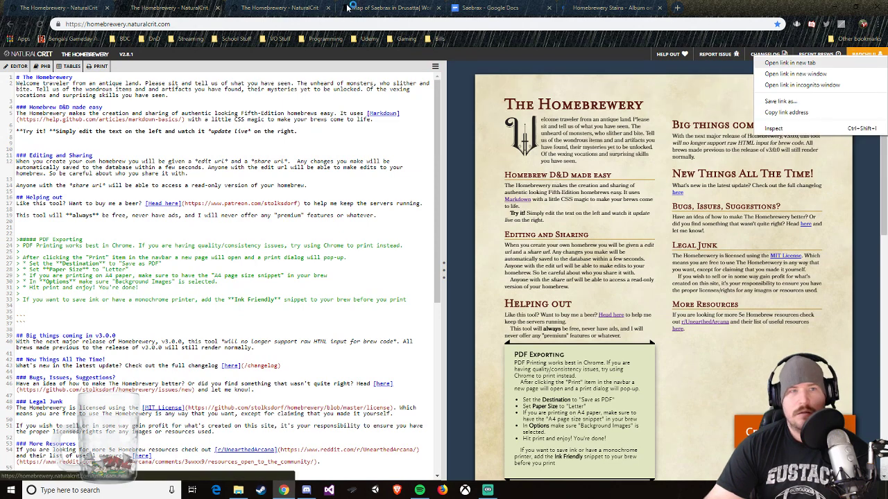
click(858, 64)
click(280, 8)
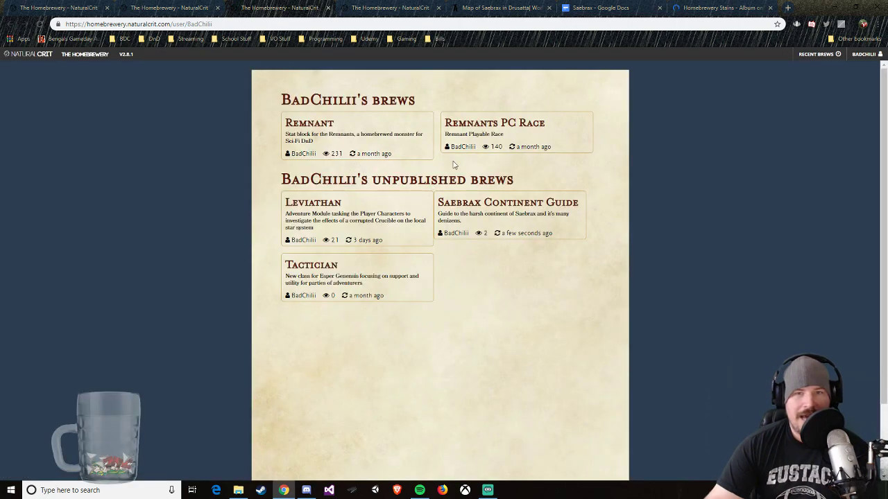
mouse_move(498, 146)
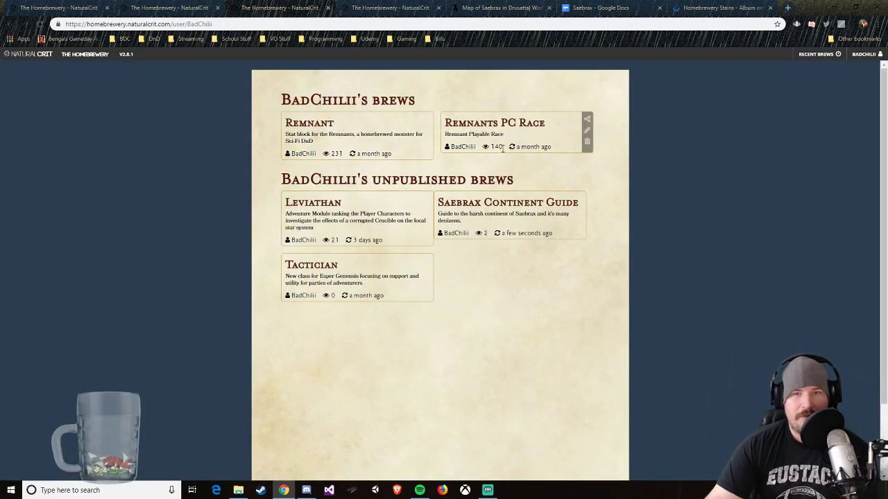
click(586, 134)
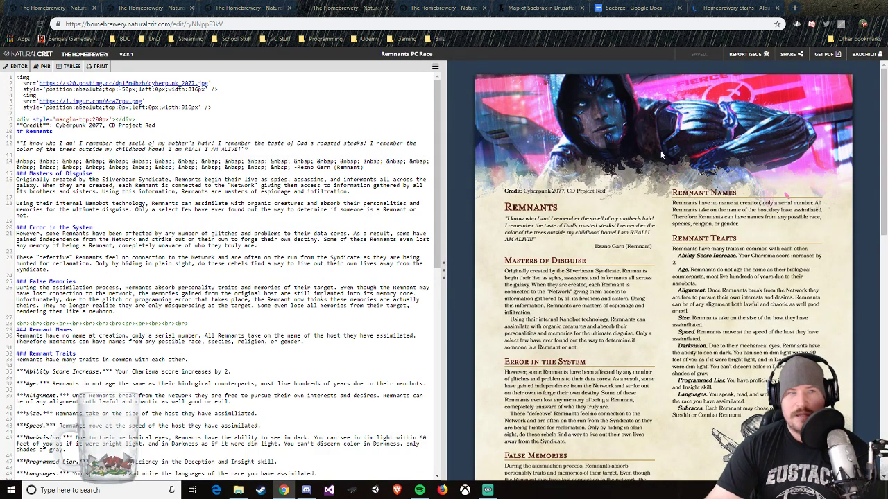
Step: Copy the two header image tags from the start of the Remnants PC Race code, and close that brew and the user's brews page
drag(220, 106, 12, 81)
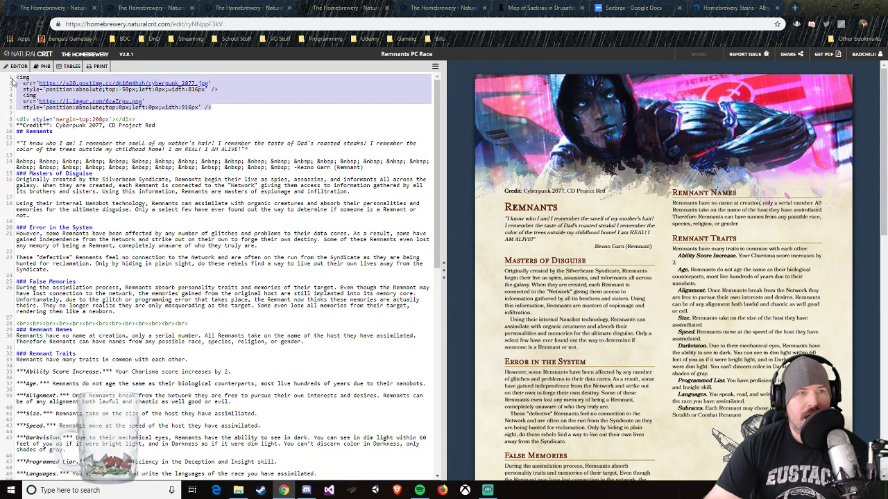
right_click(42, 90)
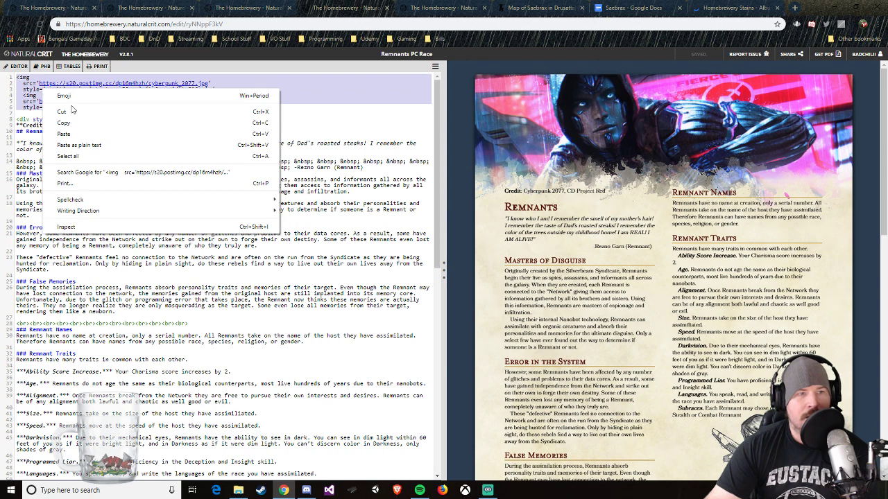
click(75, 123)
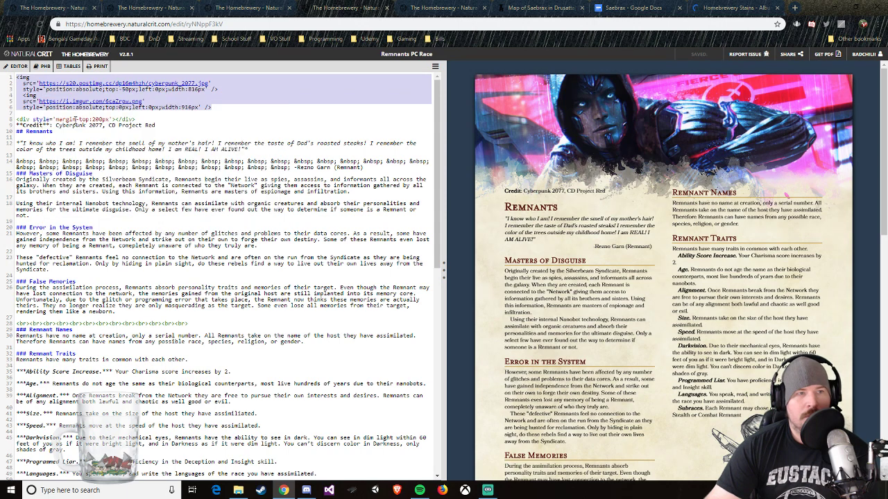
click(447, 8)
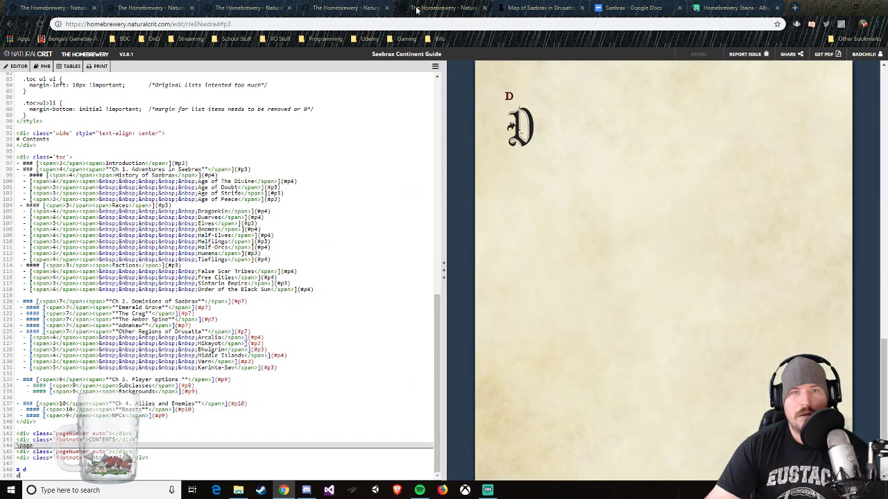
click(387, 8)
click(267, 8)
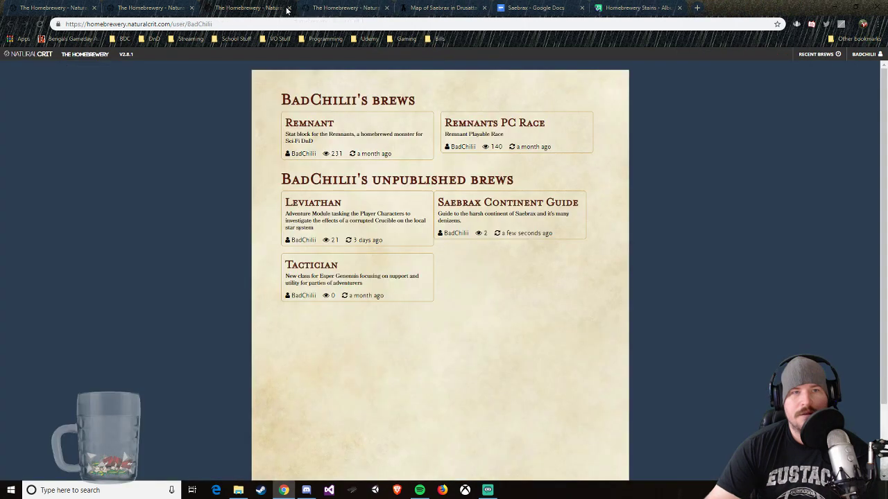
click(289, 8)
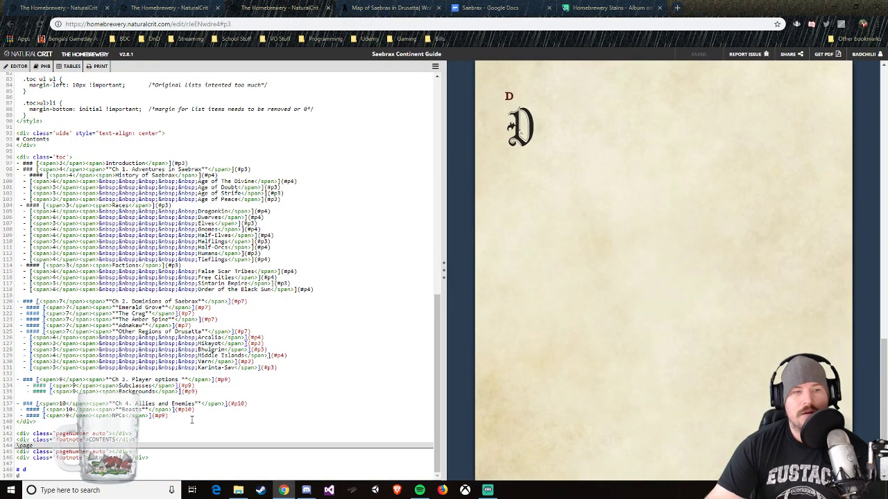
Step: Replace the placeholder "d" heading and paragraph on the Introduction page with the copied image code, and close the Homebrewery Stains album
drag(25, 475, 19, 470)
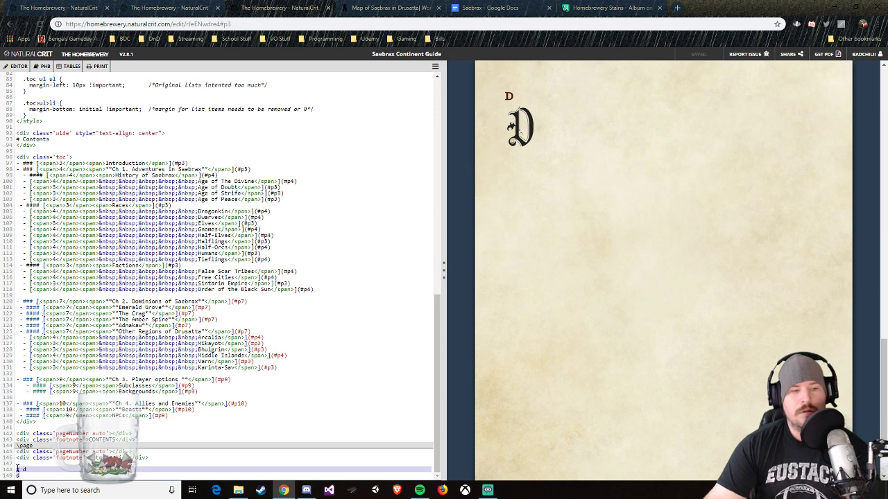
key(BackSpace)
key(ctrl+v)
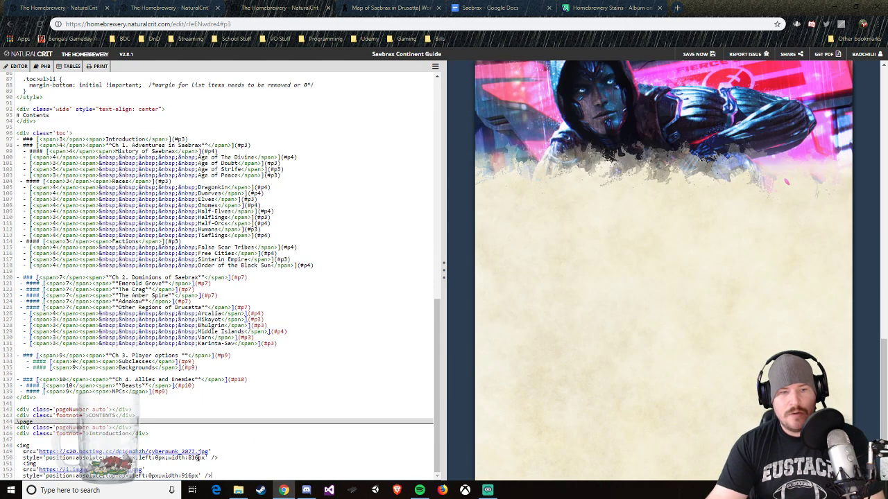
click(659, 8)
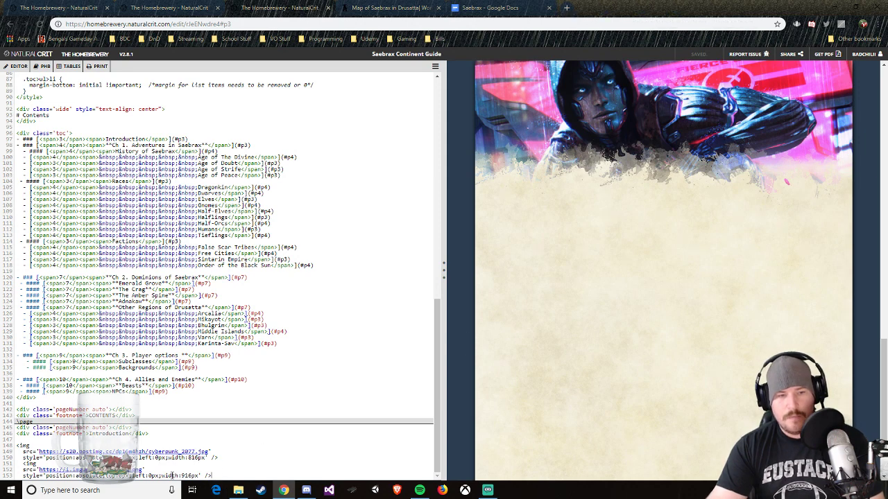
Step: Add blank lines below the second image tag, extending the code down to line 185
scroll(495, 367, down, 2)
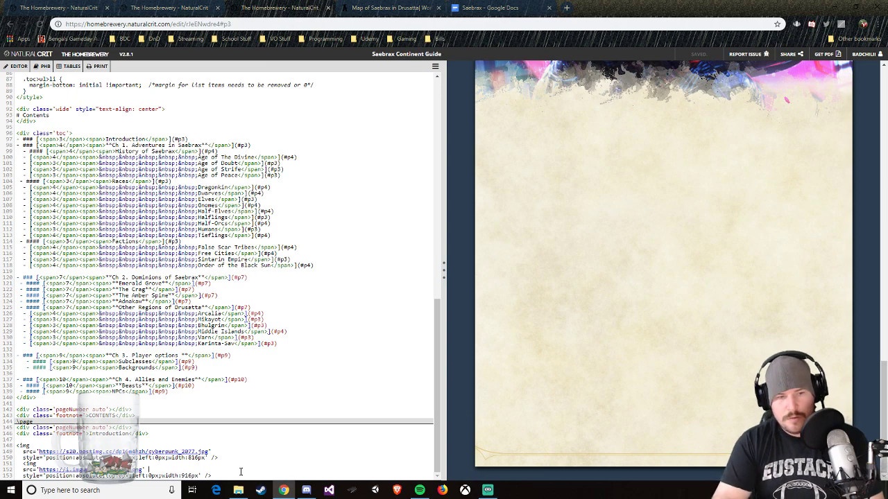
key(Return)
key(Return)
key(Return)
key(Return)
key(Return)
key(Return)
key(Return)
key(Return)
key(Return)
key(Return)
key(Return)
key(Return)
key(Return)
key(Return)
key(Return)
key(Return)
key(Return)
key(Return)
key(Return)
key(Return)
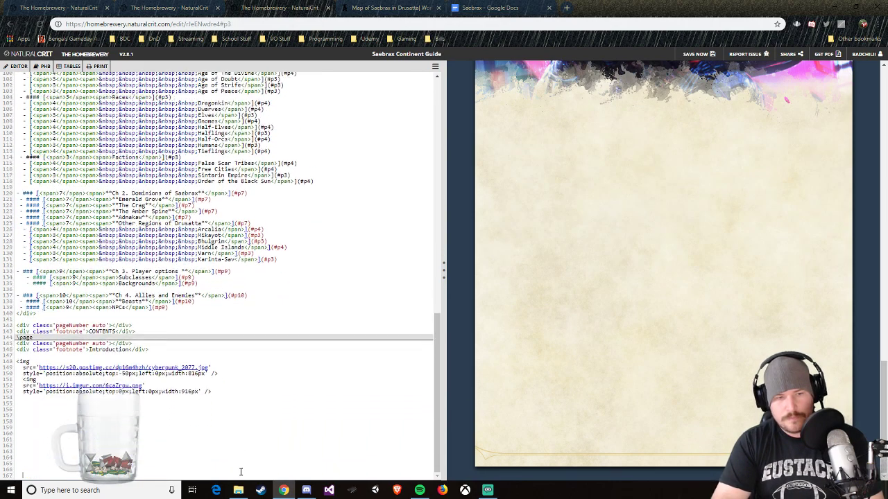
key(Return)
key(Return)
key(Return)
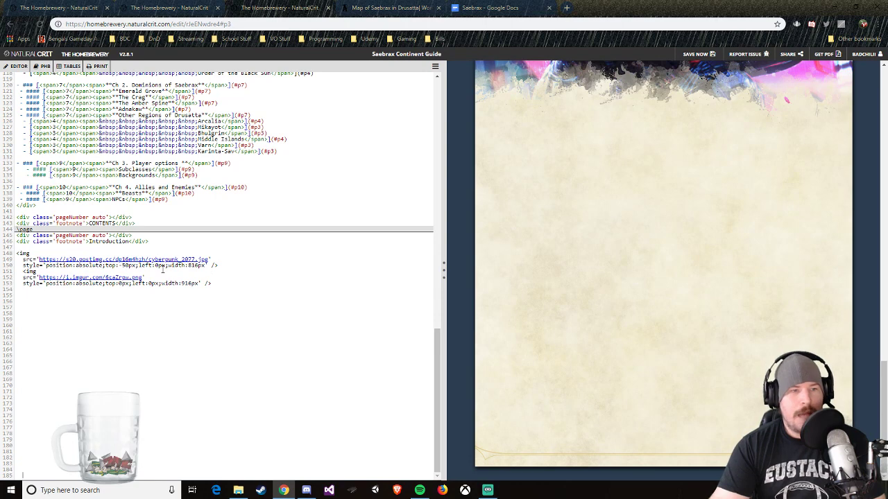
Step: Set the top offset of the second image, the stain overlay on the Introduction page, to 90px
scroll(564, 251, up, 3)
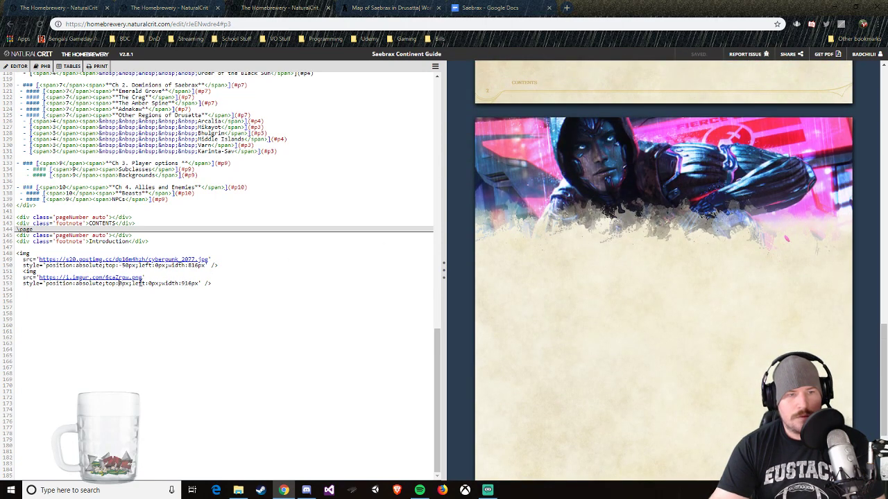
text(5)
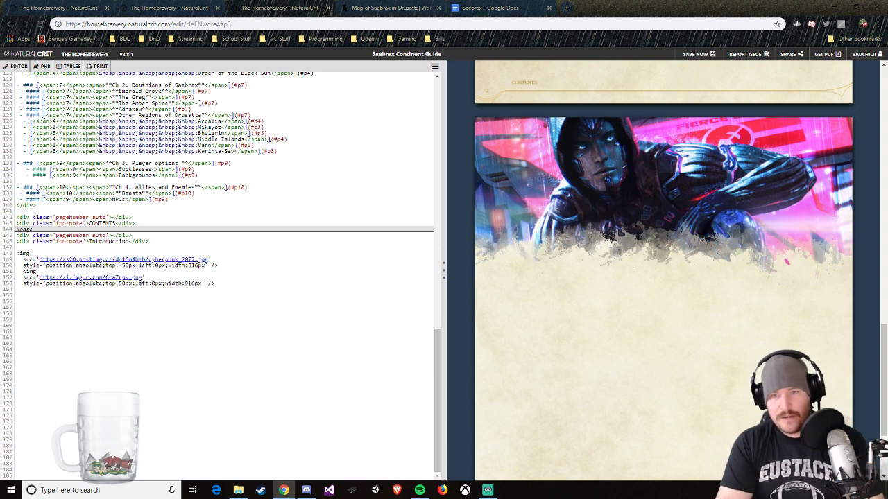
key(BackSpace)
text(8)
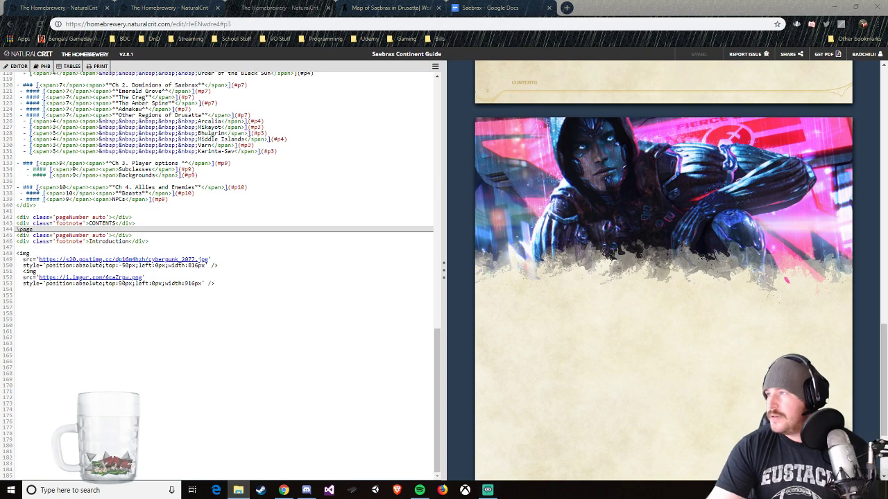
Step: Bring up the DMs Guild Stuff folder and look through the CELESTIAL artwork inside its Celestial_Art folder
drag(887, 144, 379, 101)
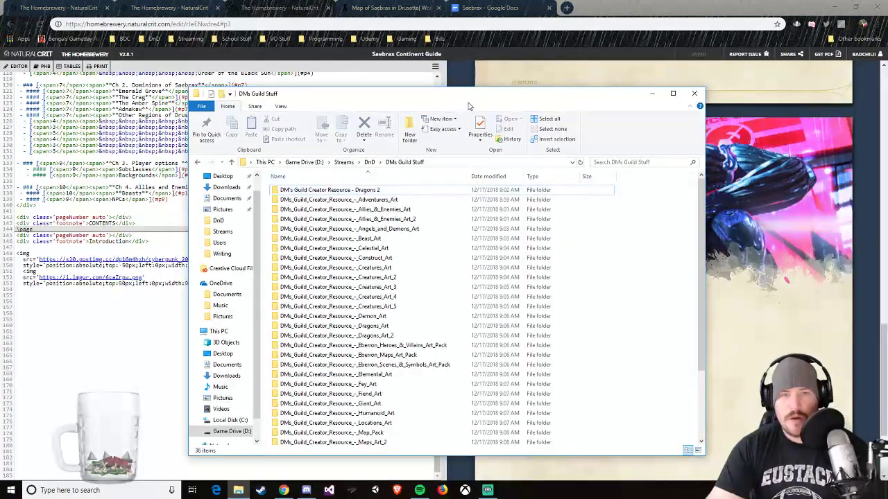
drag(473, 87, 488, 73)
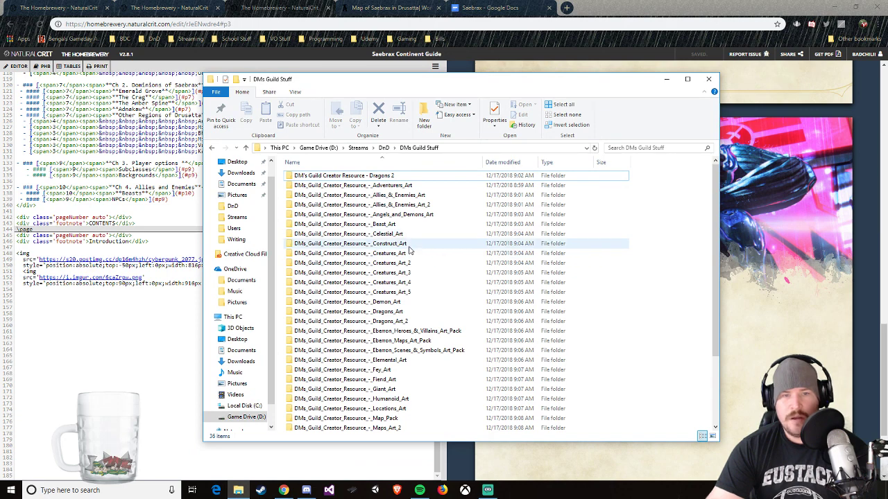
click(408, 236)
double_click(408, 238)
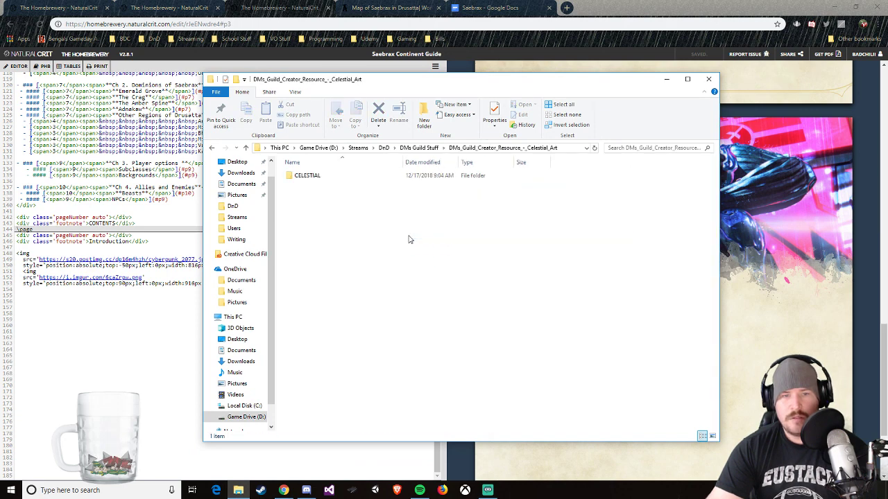
double_click(312, 178)
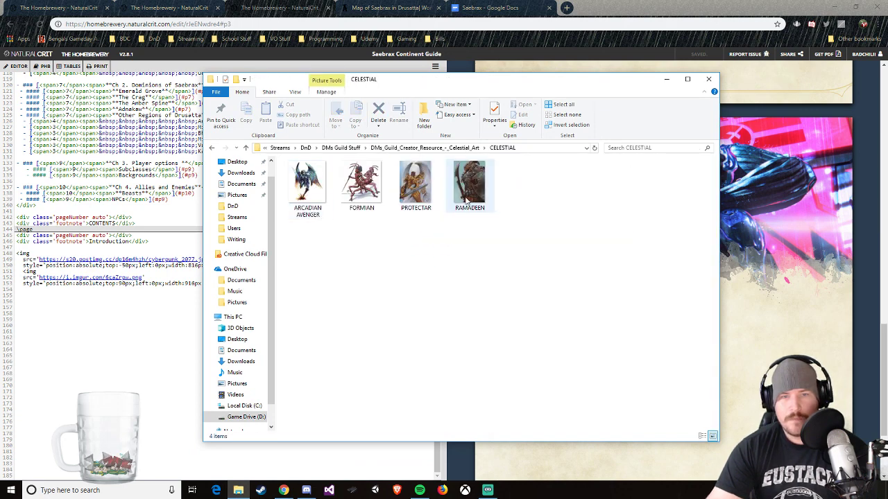
key(BackSpace)
key(BackSpace)
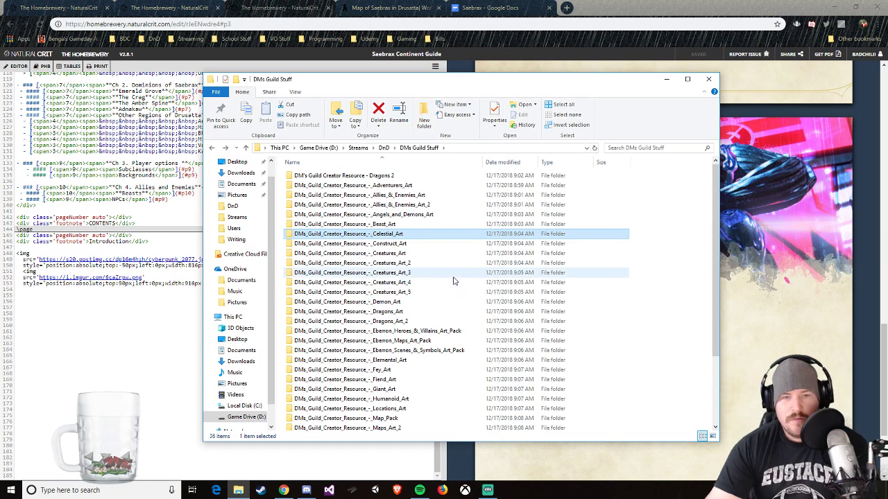
Step: Browse the Dragons artwork inside the Dragons_Art folder and preview BookVileDarkness.army.jpg as a possible header image
scroll(419, 295, down, 1)
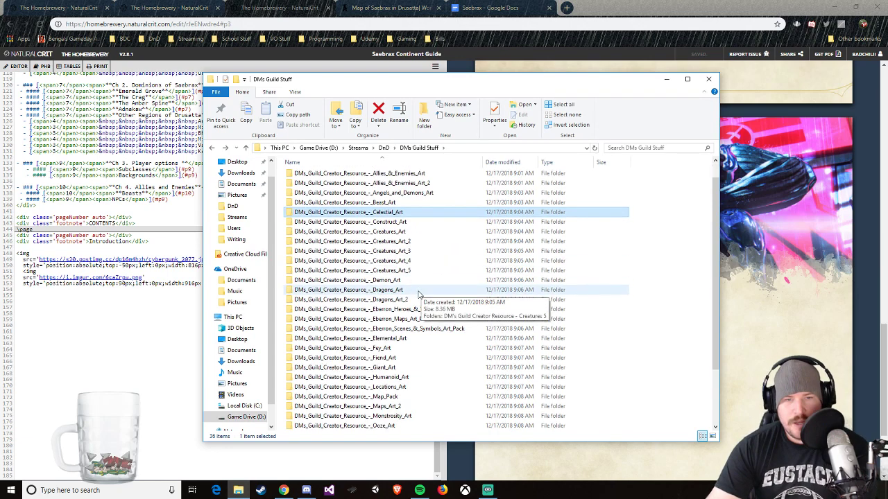
double_click(417, 291)
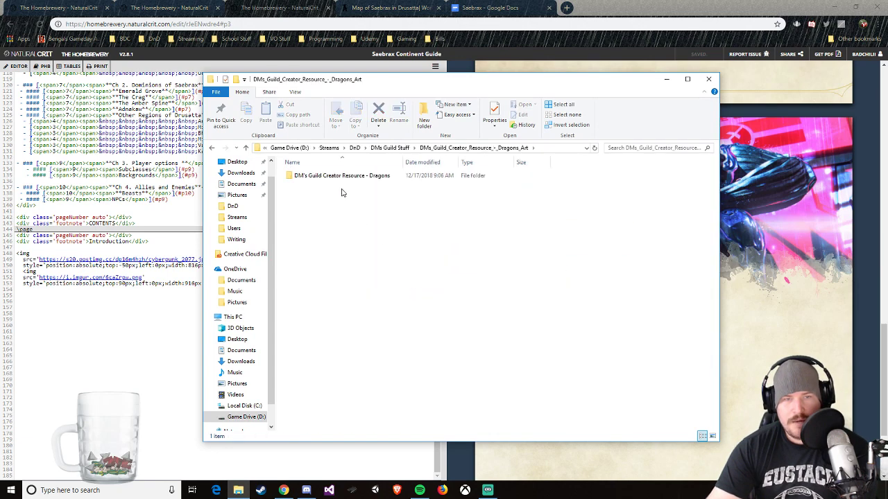
double_click(347, 174)
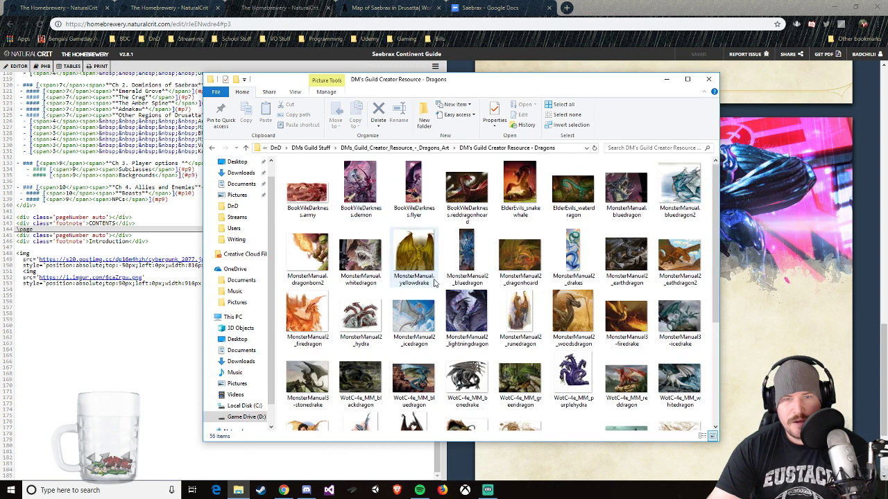
double_click(309, 190)
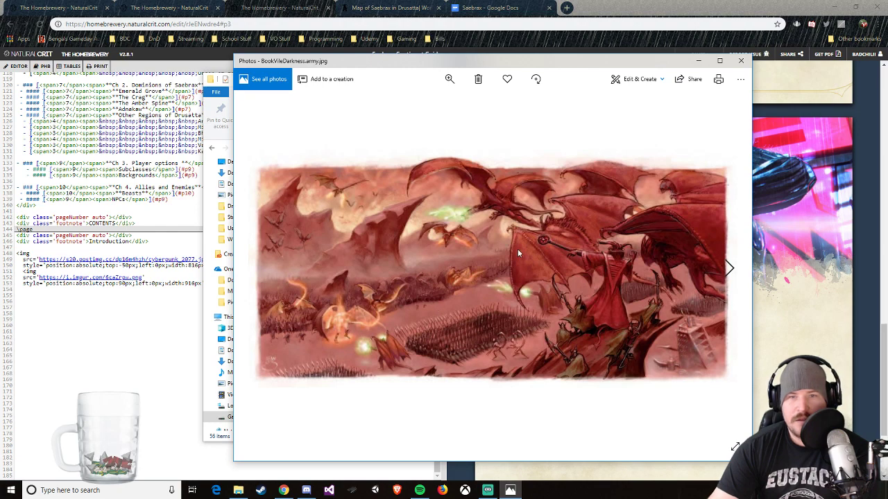
click(740, 61)
key(alt+Left)
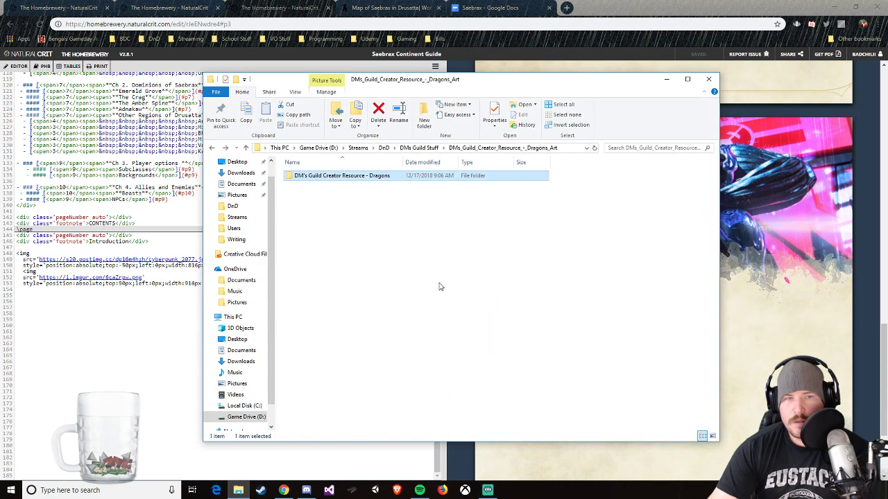
Step: Look through the HUMANOID artwork inside the Humanoid_Art folder, then return to the DMs Guild Stuff folder
key(alt+Left)
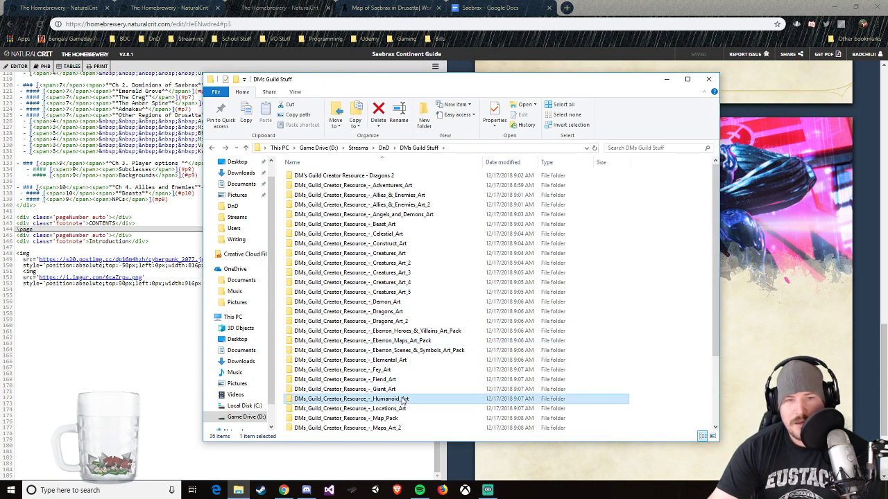
double_click(423, 399)
double_click(310, 176)
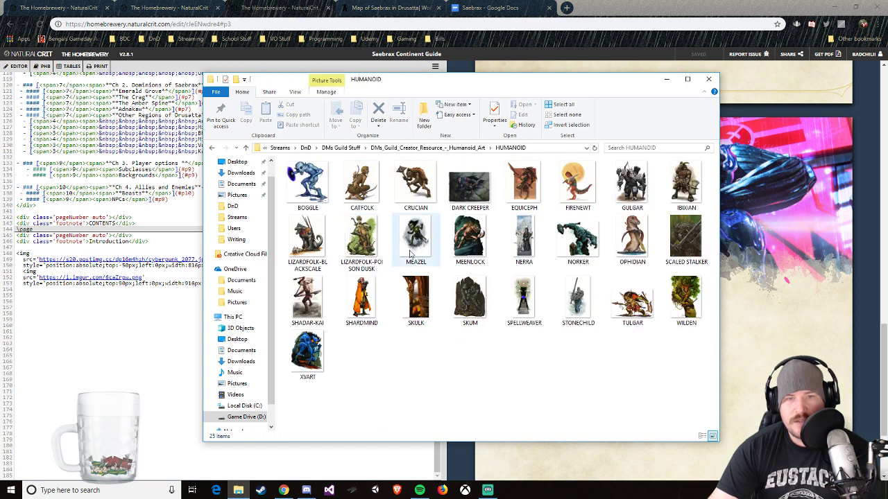
key(alt+Left)
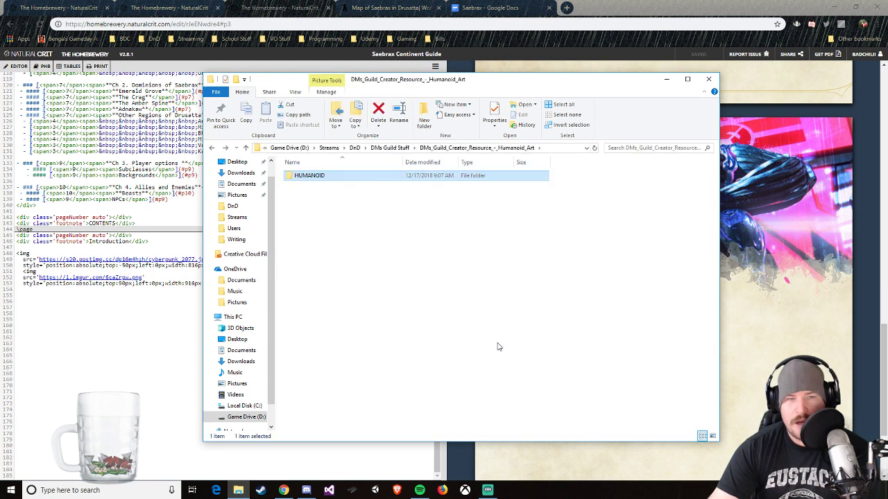
key(alt+Left)
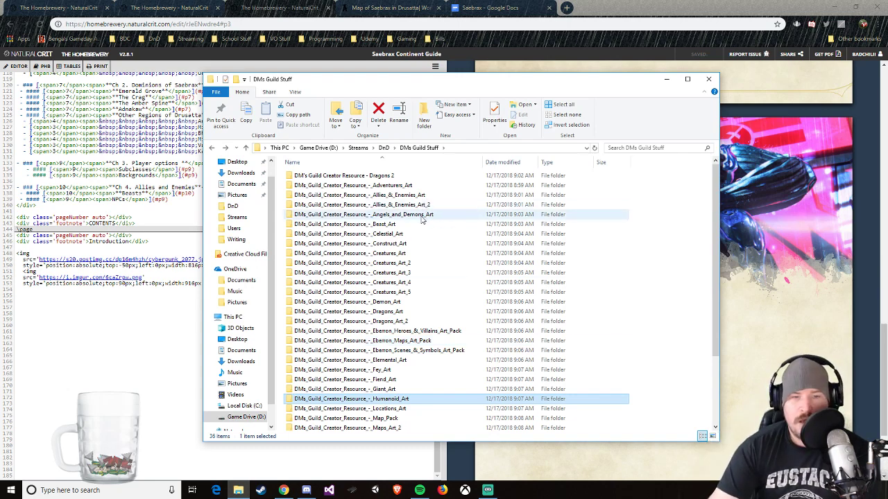
Step: Open the heroesandvillains folder inside the Eberron_Heroes_&_Villains_Art_Pack folder of DMs Guild Stuff
scroll(447, 298, down, 2)
scroll(443, 280, down, 1)
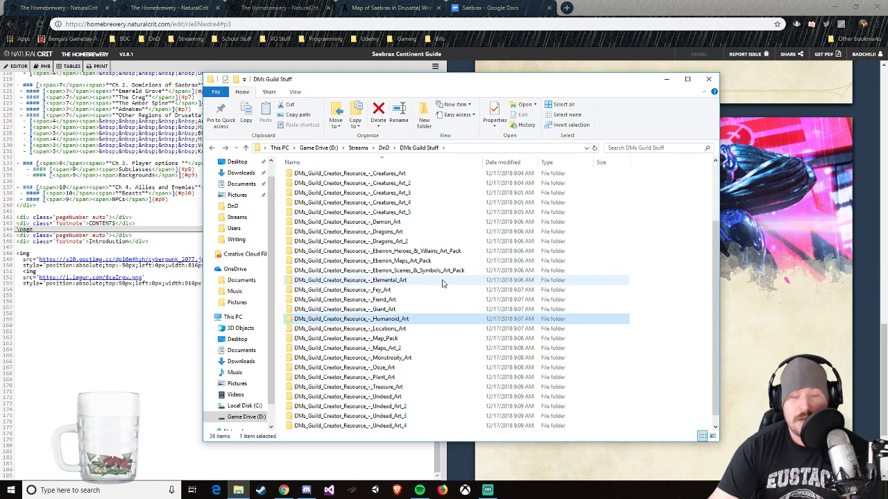
scroll(444, 283, down, 1)
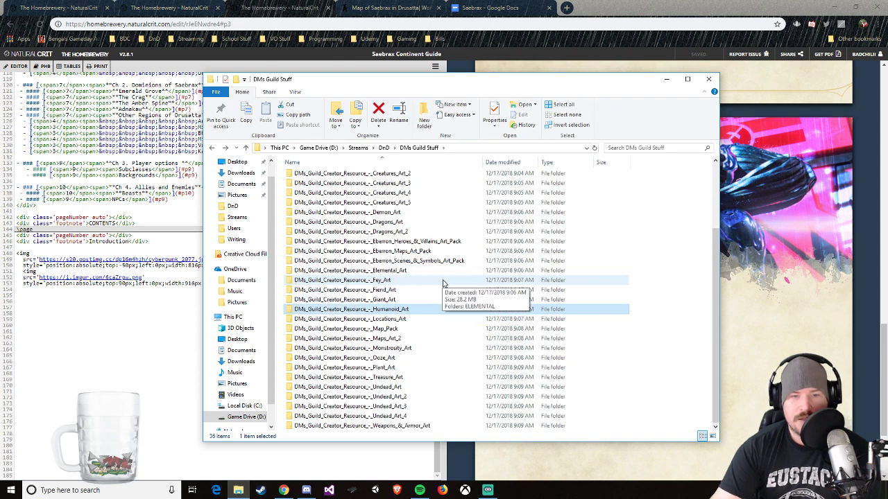
scroll(418, 364, up, 2)
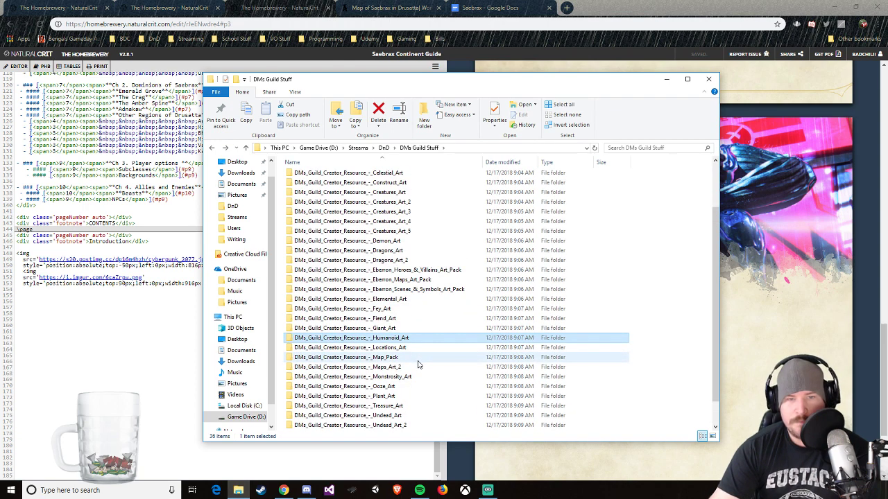
double_click(438, 299)
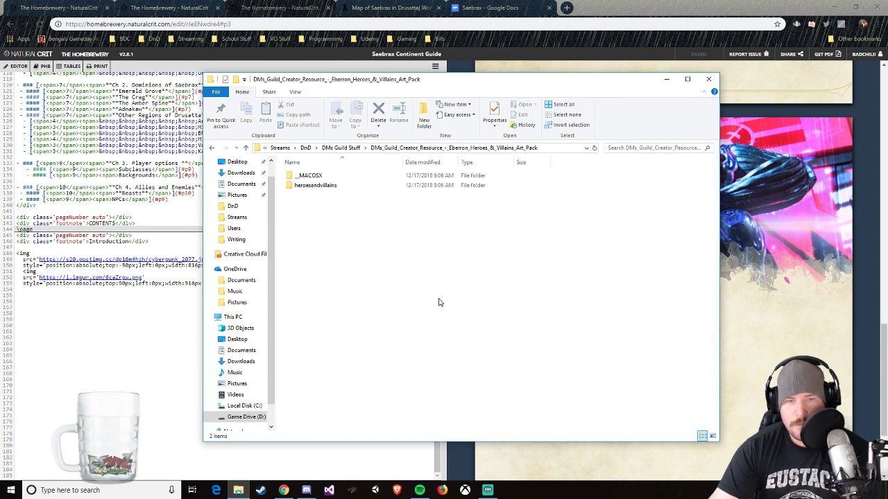
double_click(313, 186)
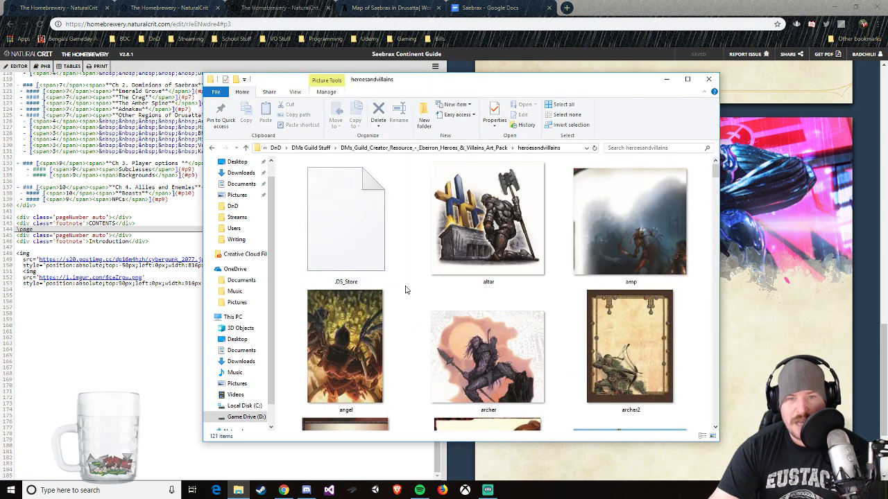
Step: Browse the heroesandvillains artwork as far as the riverheroes image, looking for a suitable header picture
scroll(400, 284, down, 3)
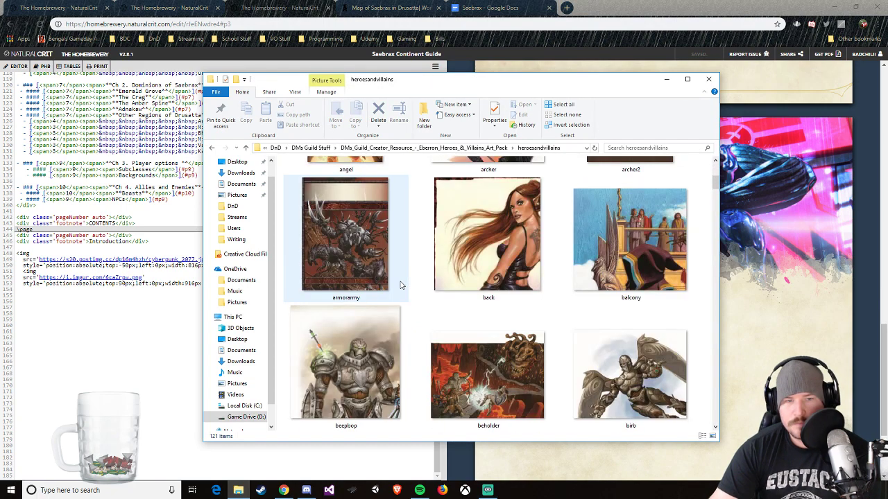
scroll(402, 285, down, 2)
scroll(409, 291, down, 6)
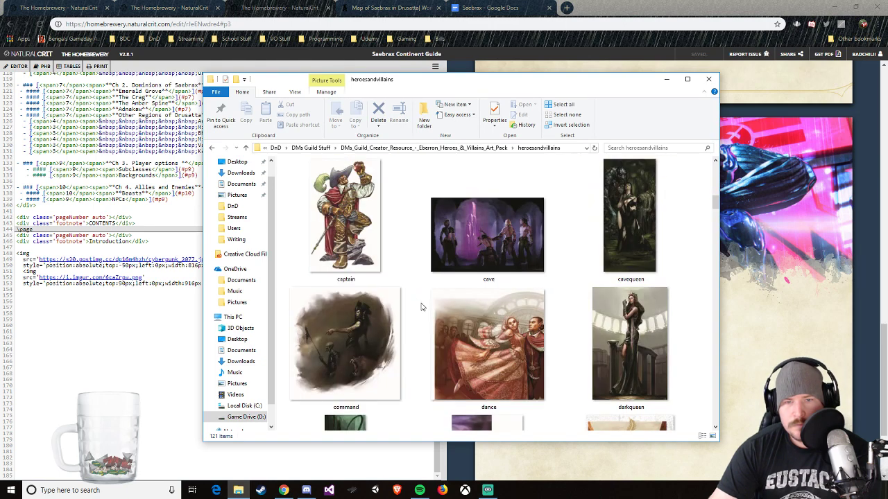
scroll(420, 307, down, 4)
scroll(420, 307, down, 3)
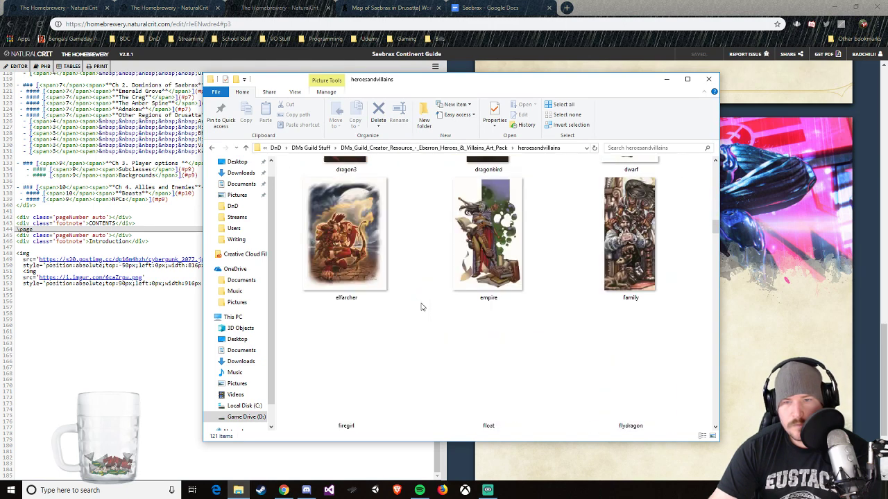
scroll(420, 306, down, 4)
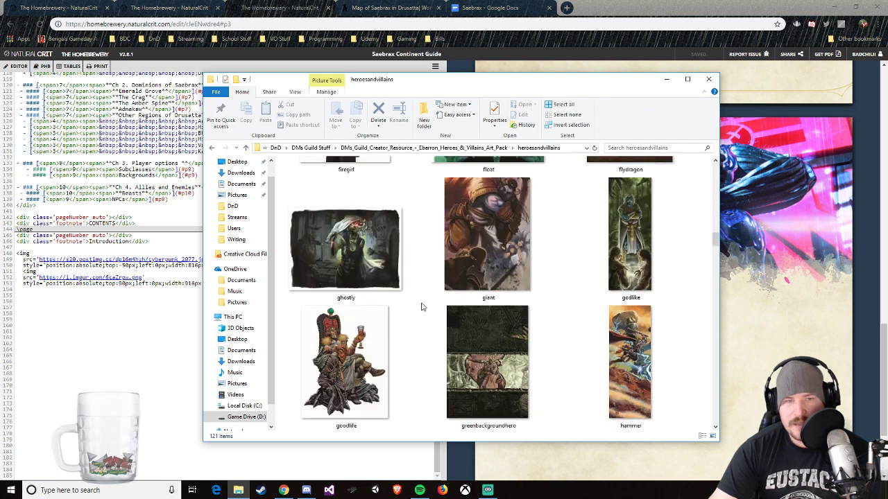
scroll(421, 306, down, 2)
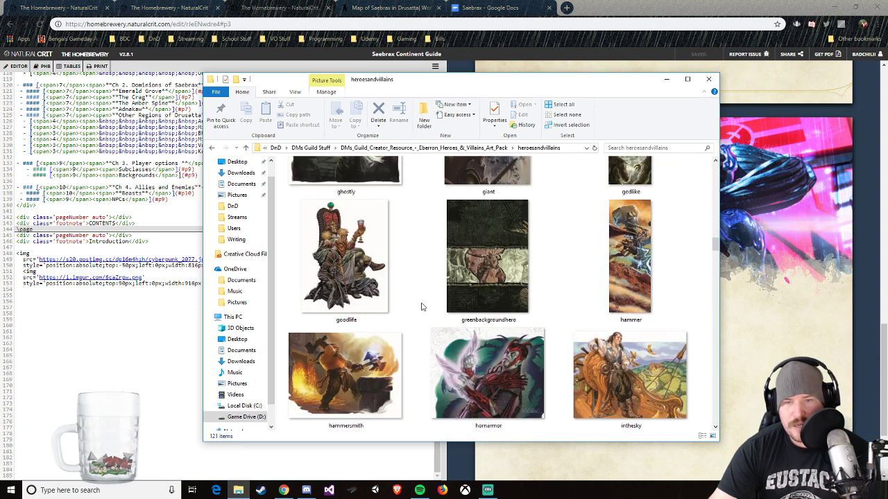
scroll(421, 307, down, 4)
scroll(421, 307, down, 4)
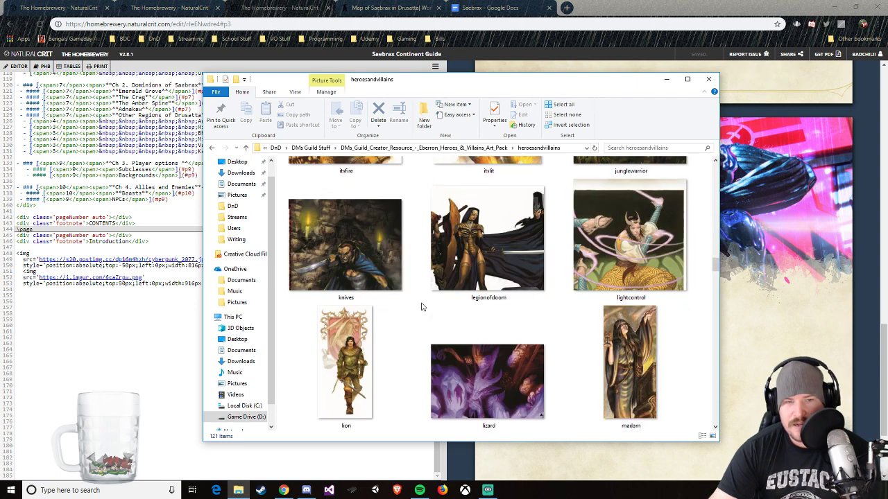
scroll(421, 306, down, 2)
scroll(421, 307, down, 6)
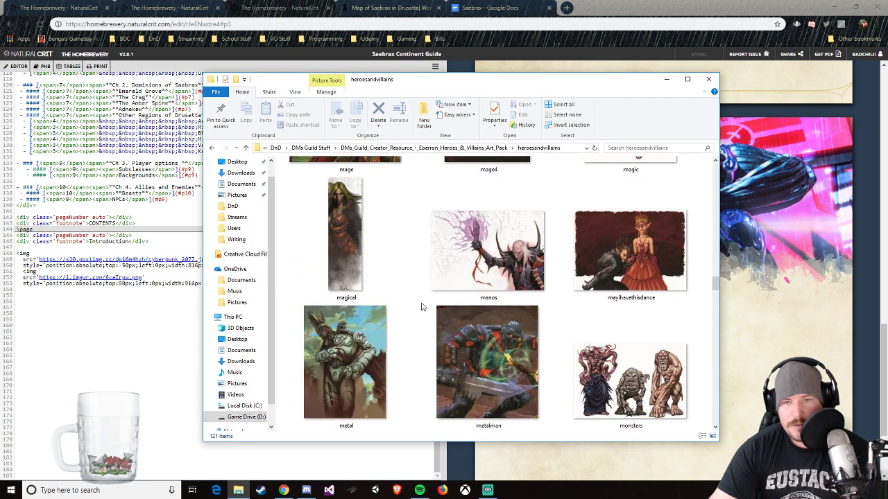
scroll(421, 306, down, 4)
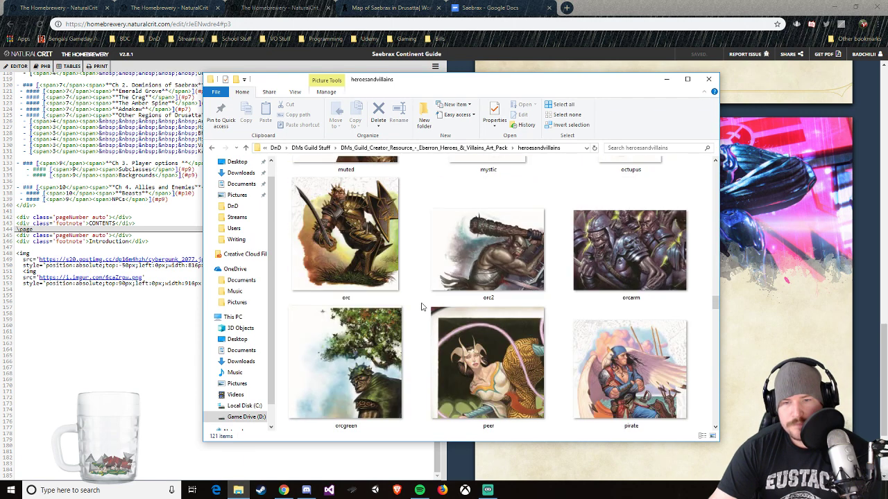
scroll(421, 307, down, 4)
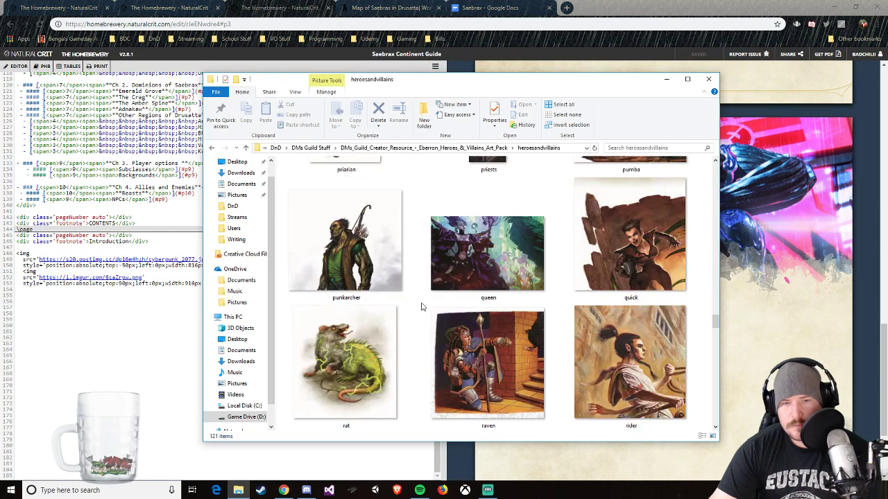
scroll(420, 307, down, 4)
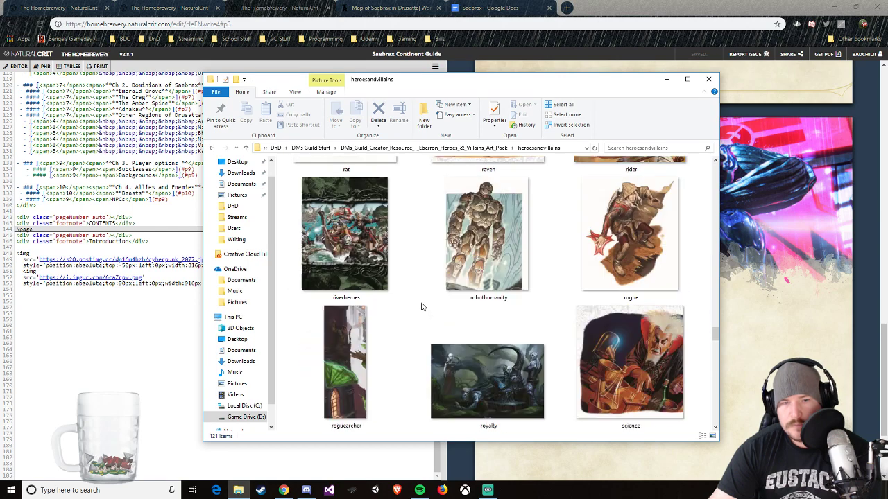
Step: Preview riverheroes.jpg at full size as a possible header image and close the preview
click(368, 268)
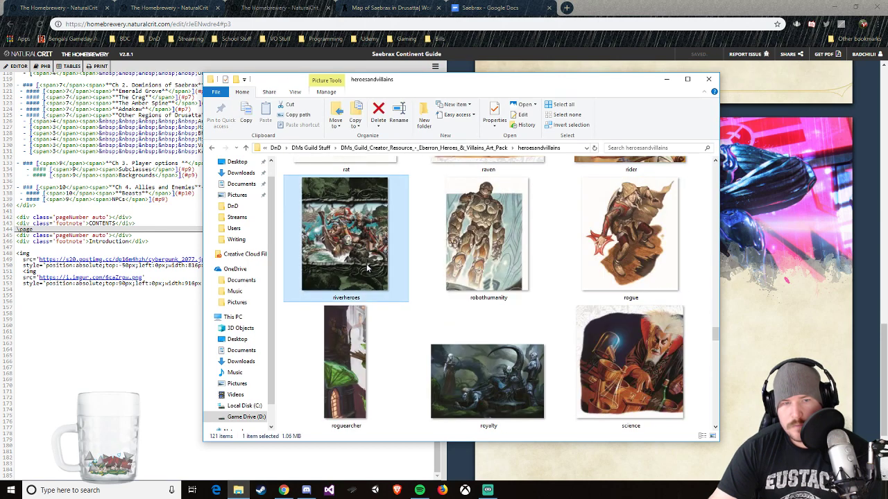
double_click(368, 267)
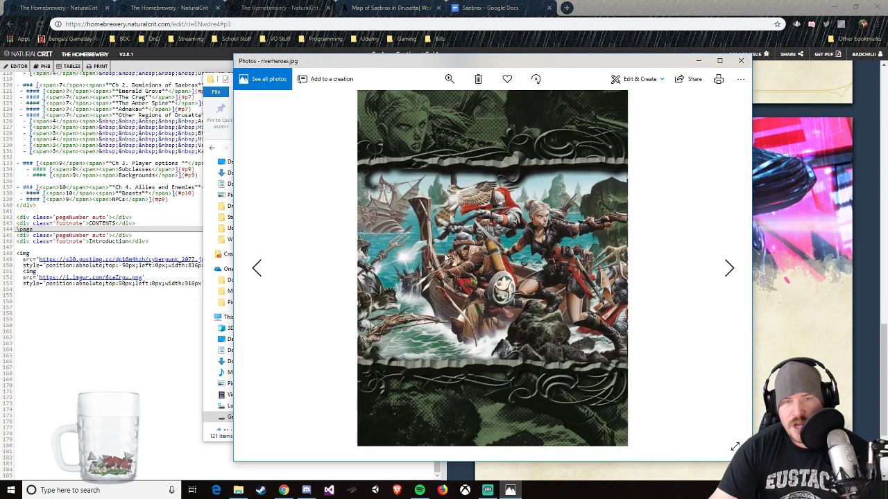
click(741, 61)
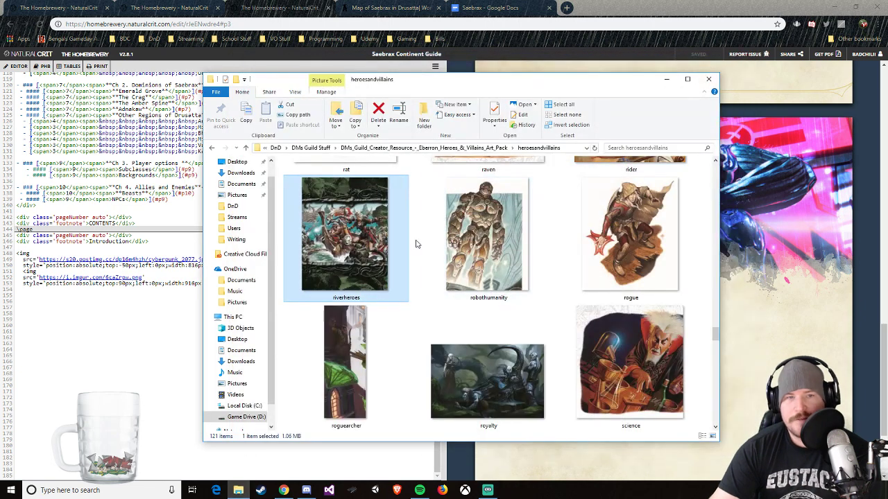
Step: Load Imgur's upload page in a new browser tab and move the heroesandvillains folder window aside from its upload area
click(567, 7)
text(imgur)
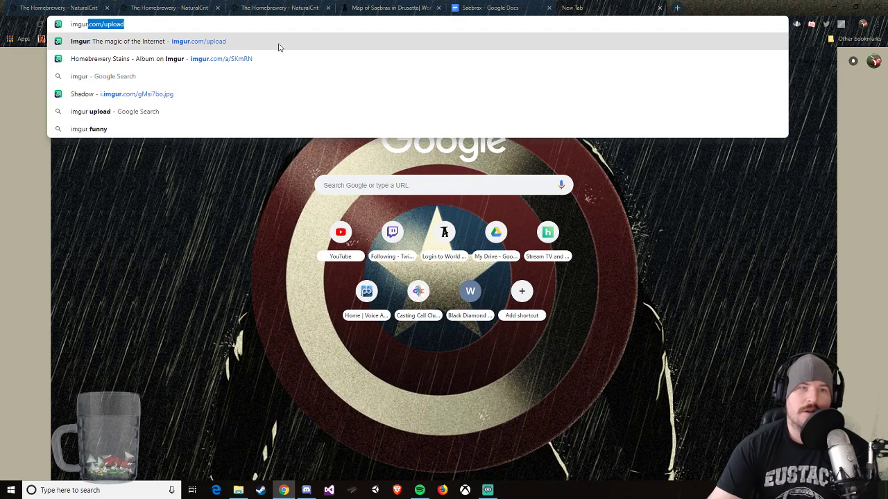
key(Return)
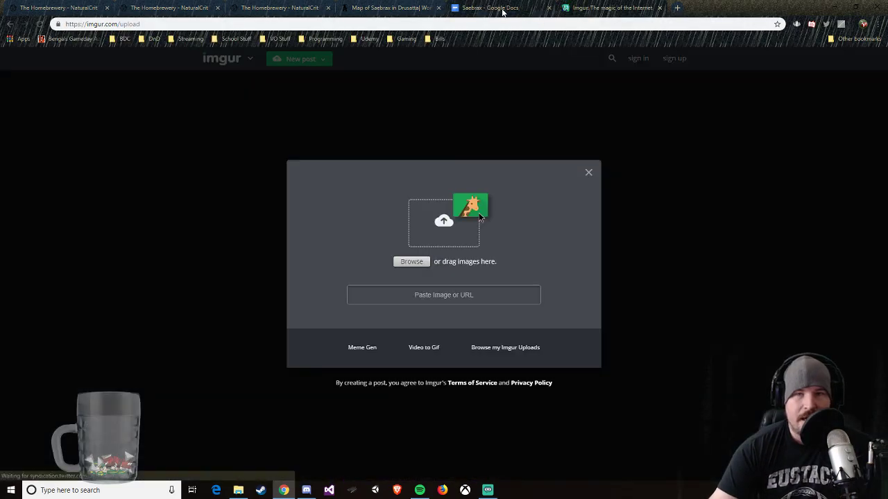
click(503, 11)
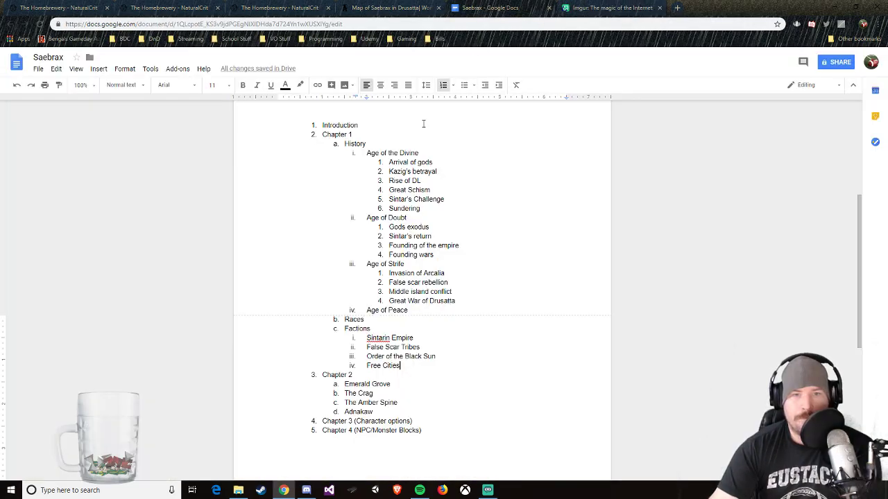
click(610, 8)
click(239, 490)
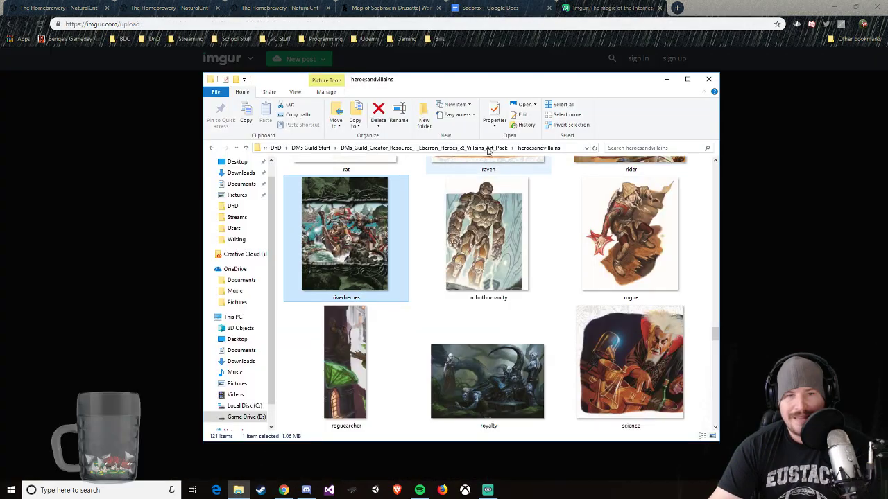
drag(501, 84, 753, 127)
Step: Upload the riverheroes image to Imgur and try to open the uploaded picture on its own
drag(586, 290, 429, 233)
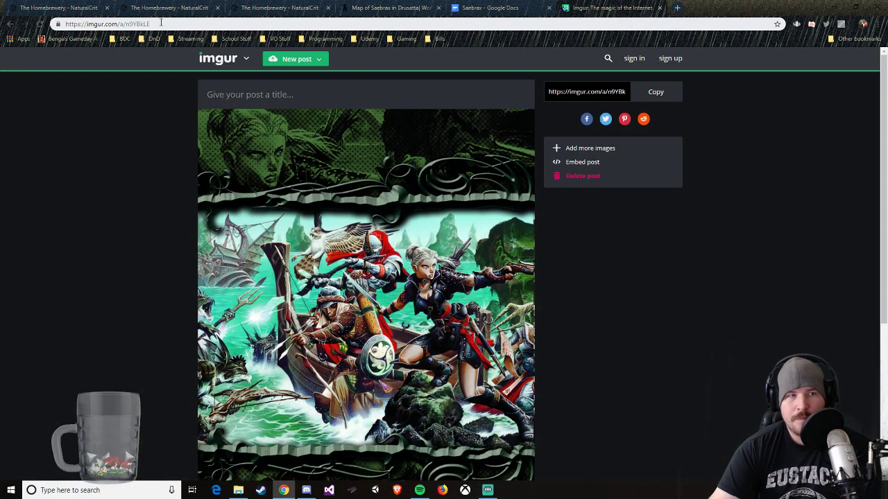
right_click(362, 221)
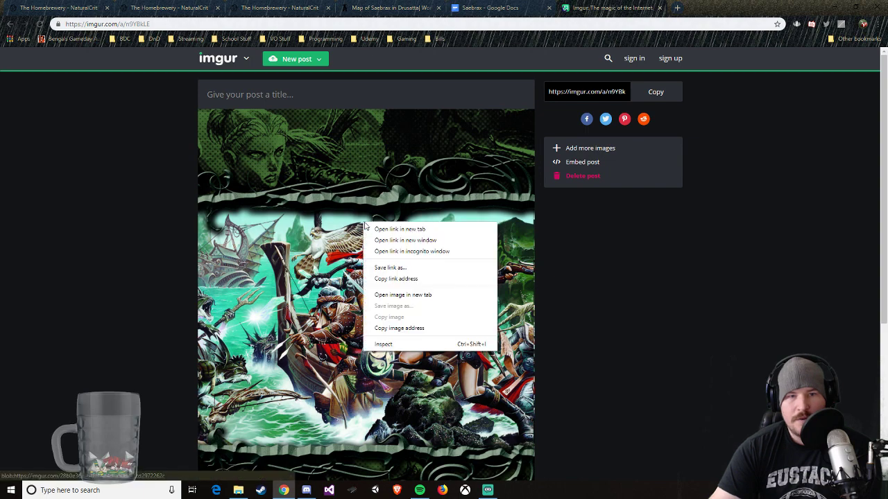
click(406, 295)
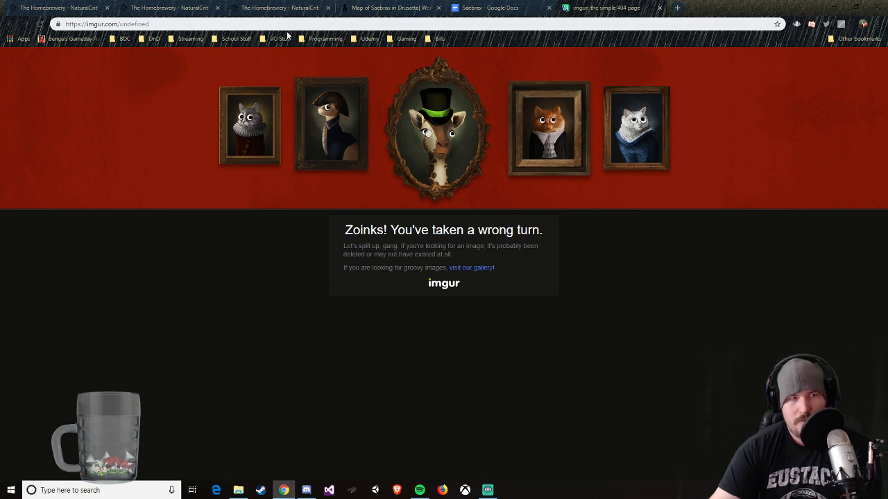
Step: Return to imgur.com/upload and upload the riverheroes image from the heroesandvillains folder again
click(215, 23)
text(im)
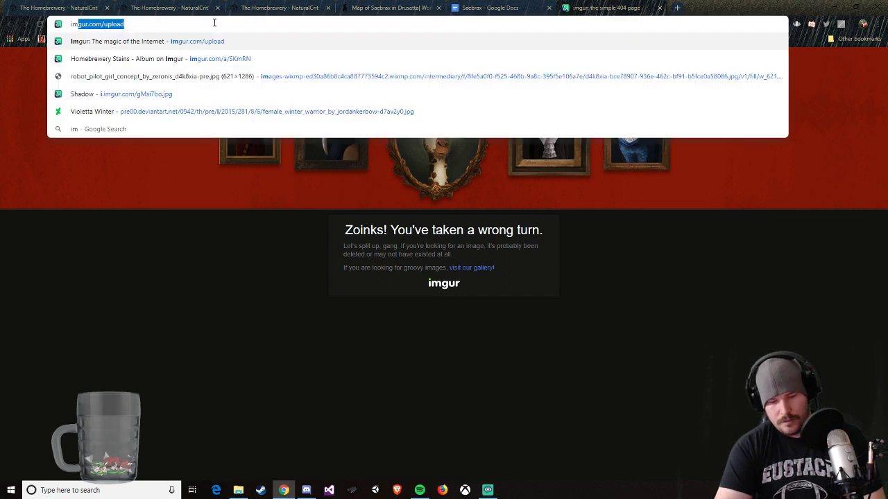
key(Return)
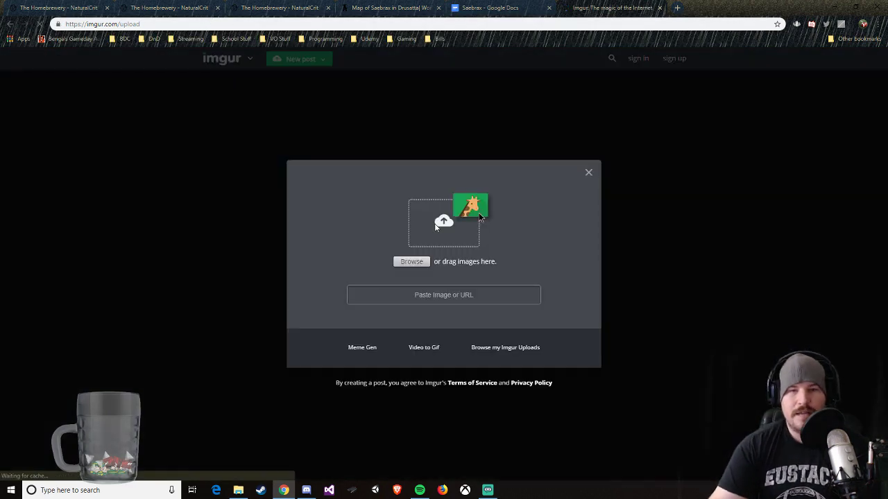
click(237, 490)
drag(595, 277, 398, 230)
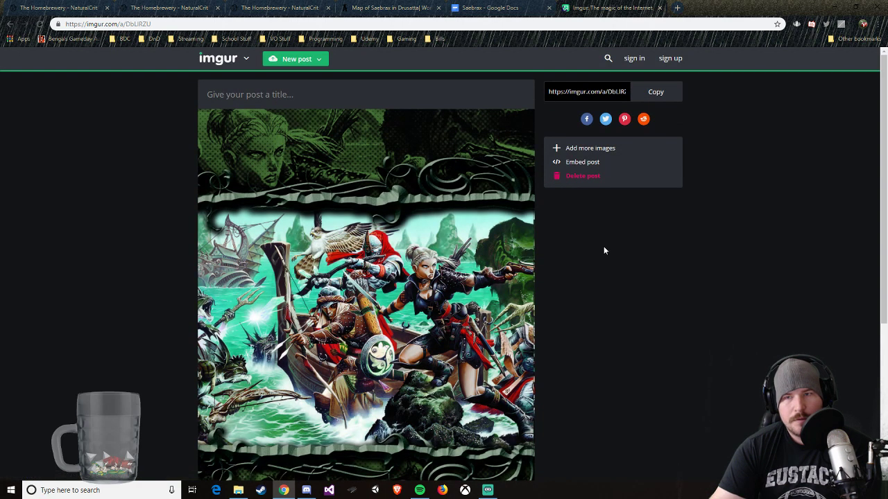
Step: Copy the Imgur link of the uploaded riverheroes image and open the image by itself in a new tab
scroll(416, 231, down, 1)
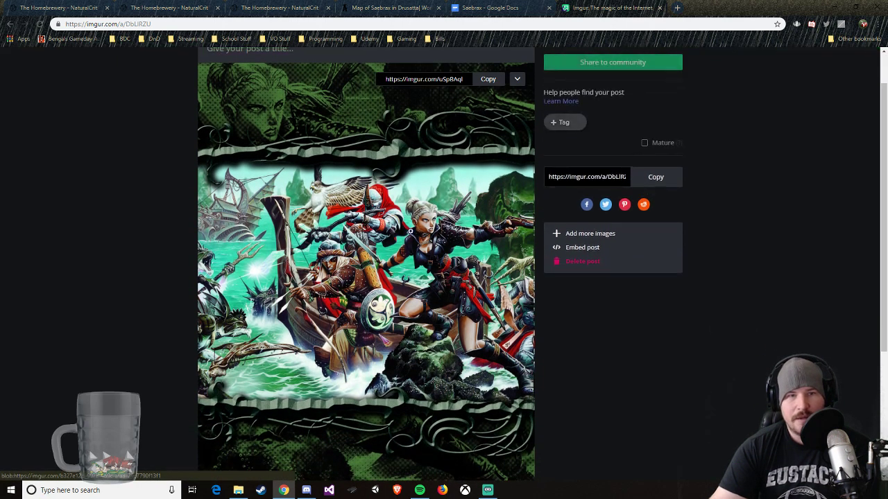
click(485, 80)
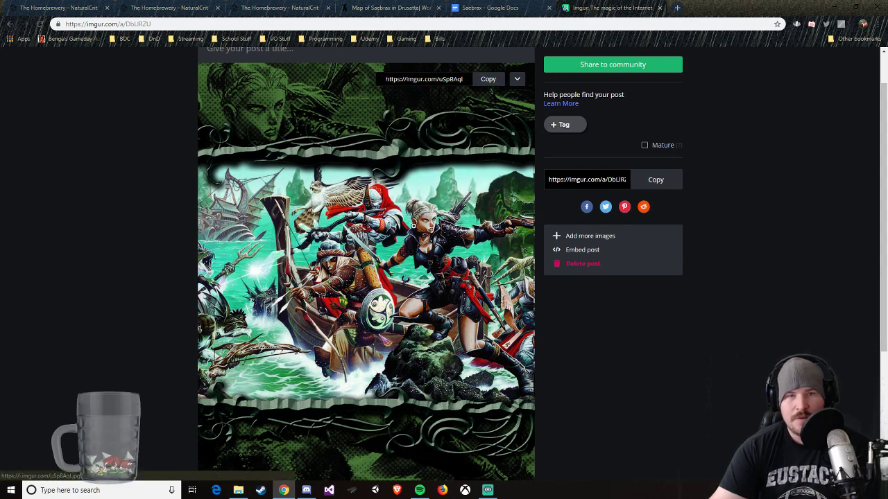
right_click(414, 228)
click(441, 301)
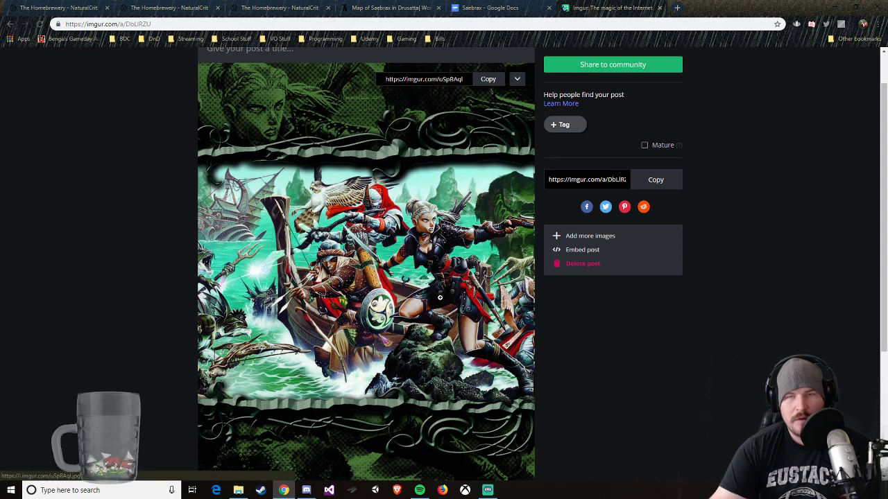
Step: Copy the direct address of the riverheroes image that is open on its own
key(ctrl+Tab)
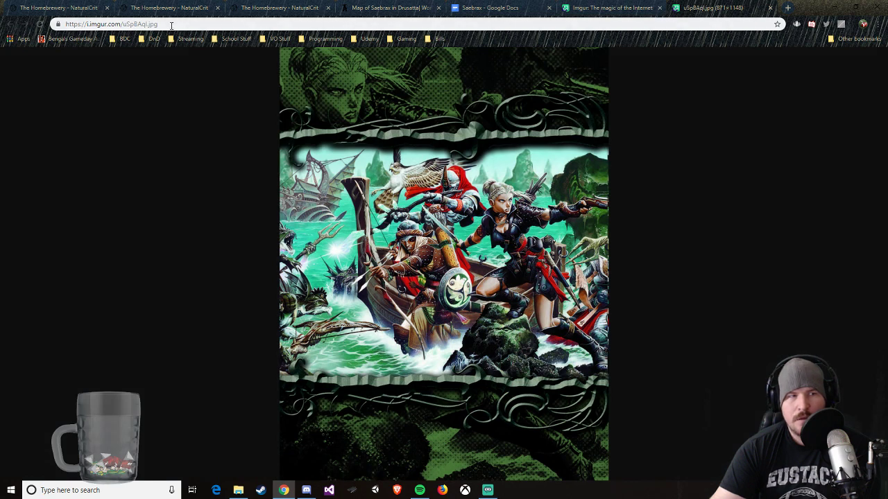
click(169, 25)
right_click(169, 27)
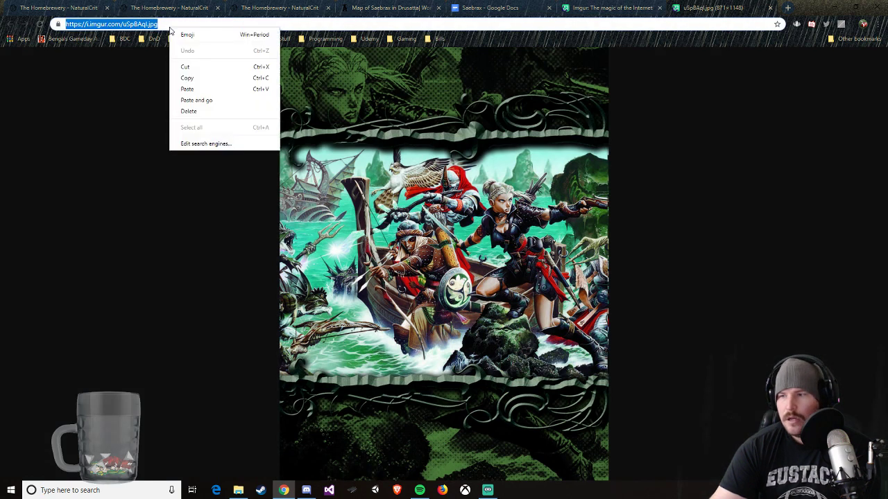
click(186, 77)
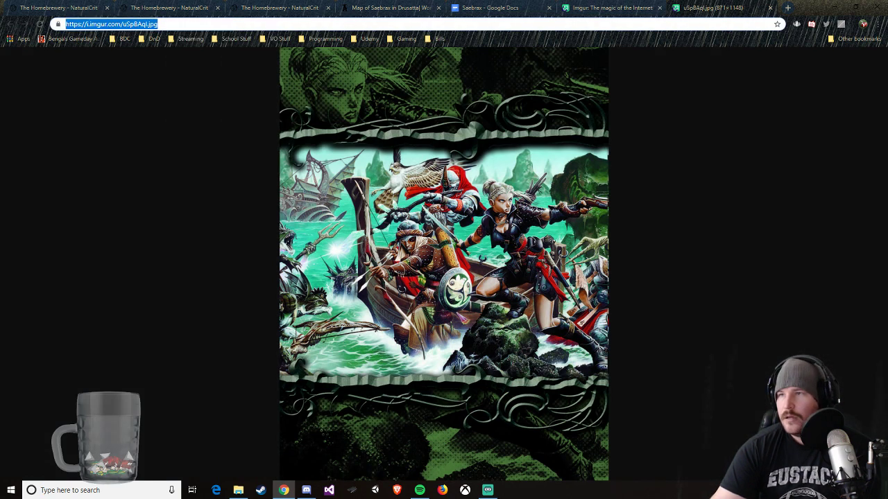
key(alt+Tab)
drag(777, 126, 516, 64)
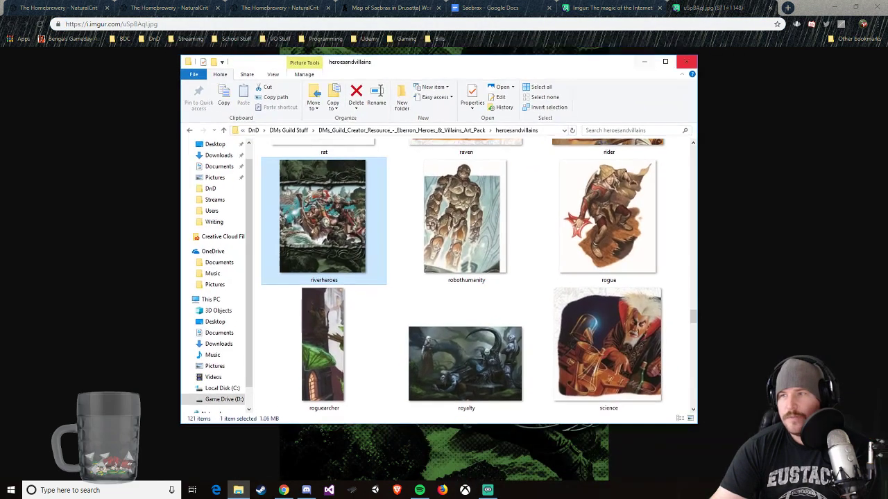
key(alt+Tab)
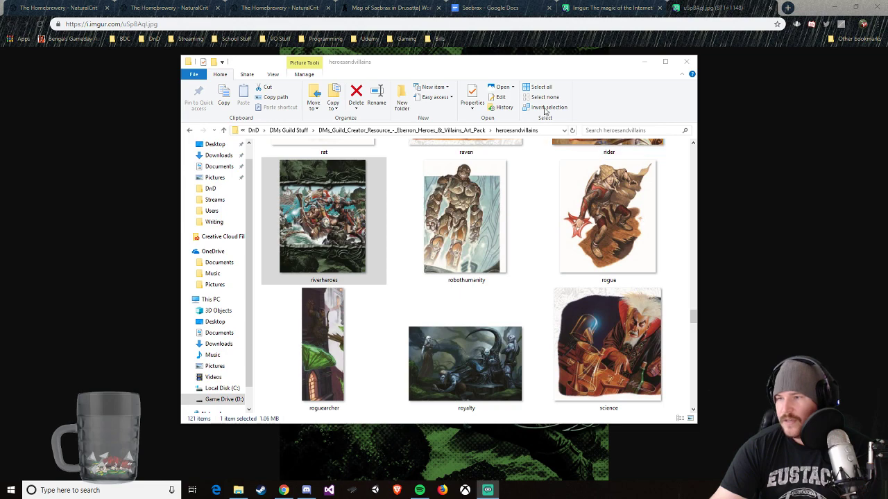
drag(485, 72, 489, 82)
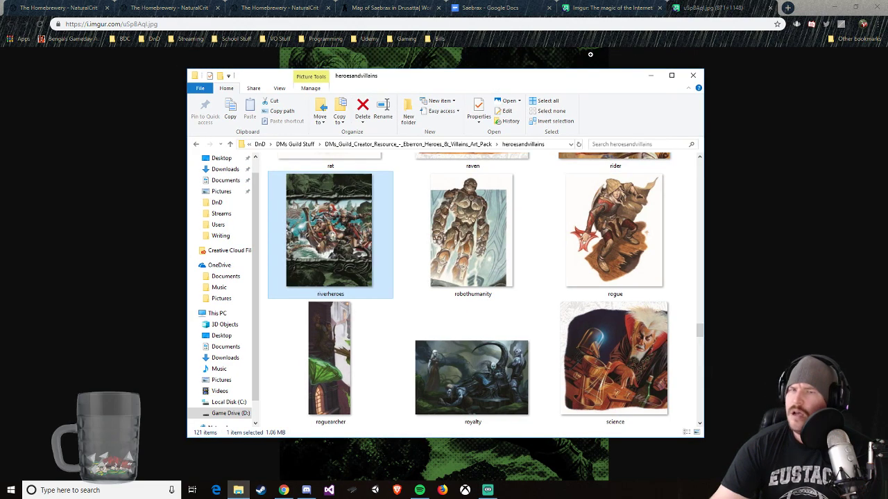
click(619, 9)
click(708, 8)
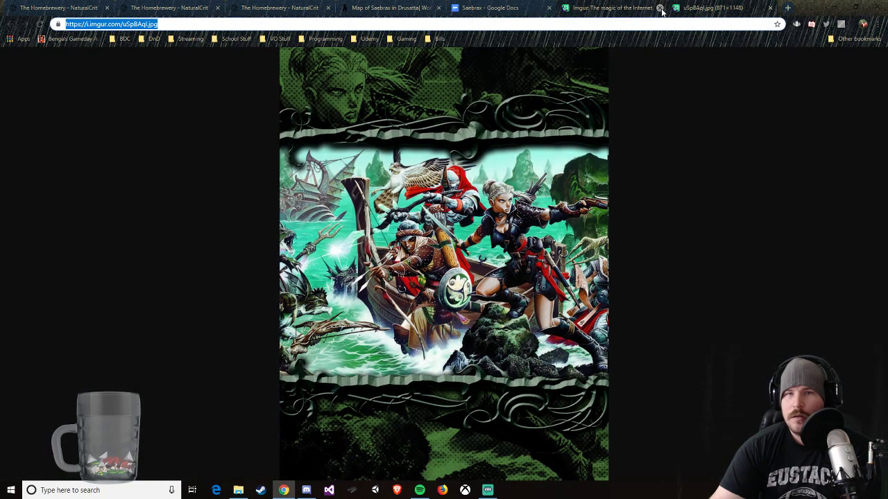
Step: Return to the Saebrax Continent Guide editor and replace the cyberpunk_2077.jpg source address with the copied i.imgur.com riverheroes link
click(388, 8)
click(281, 7)
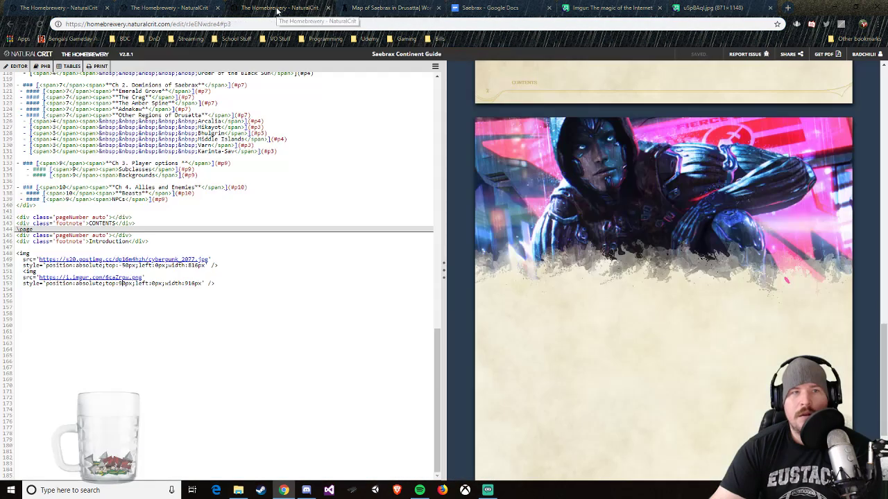
drag(209, 259, 35, 258)
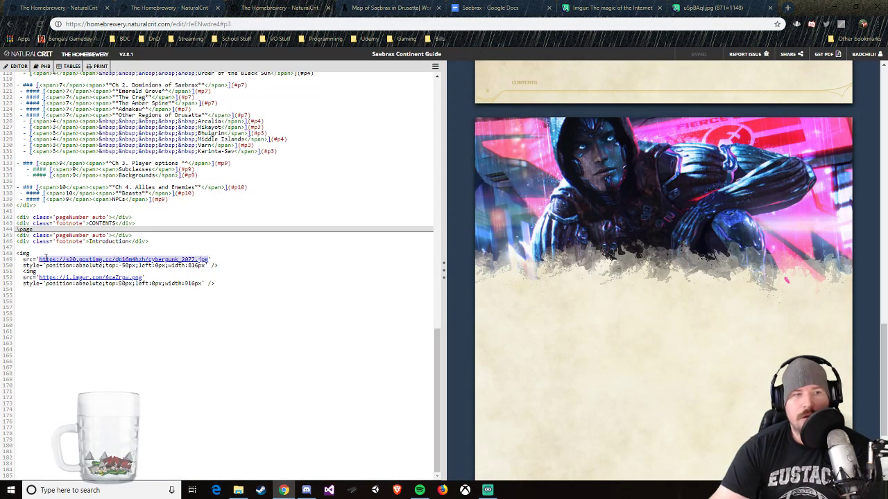
right_click(41, 258)
click(82, 304)
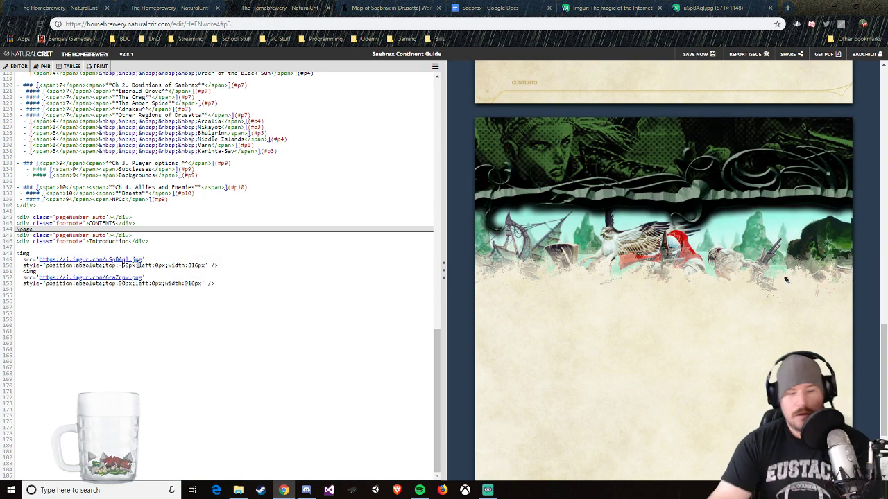
Step: Try top offsets of -100px and -500px for the riverheroes image on the Introduction page
key(BackSpace)
key(Delete)
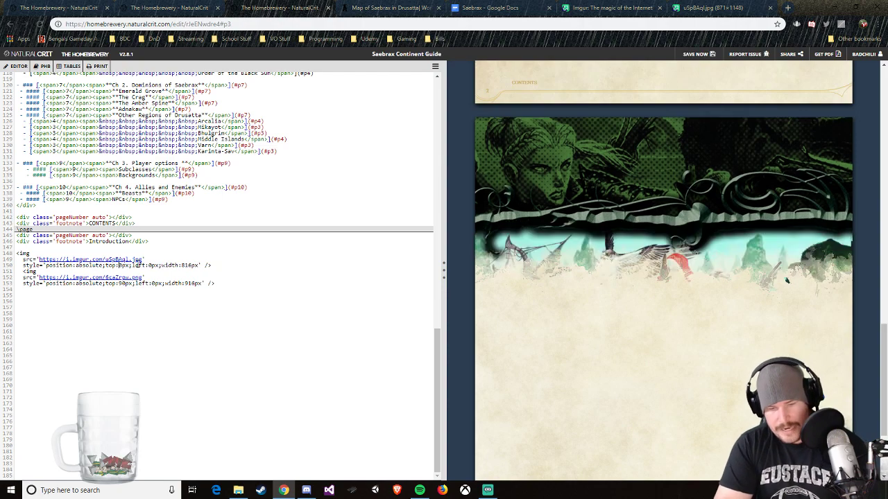
text(-10)
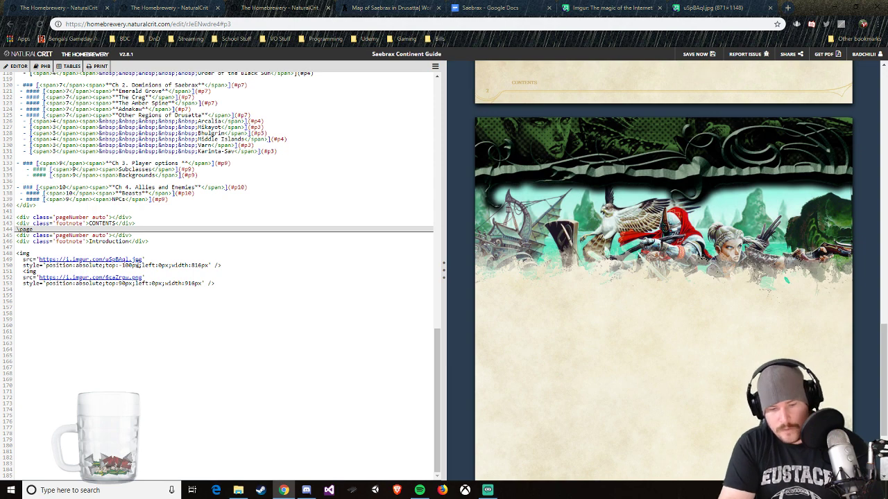
key(BackSpace)
text(7)
key(BackSpace)
text(5)
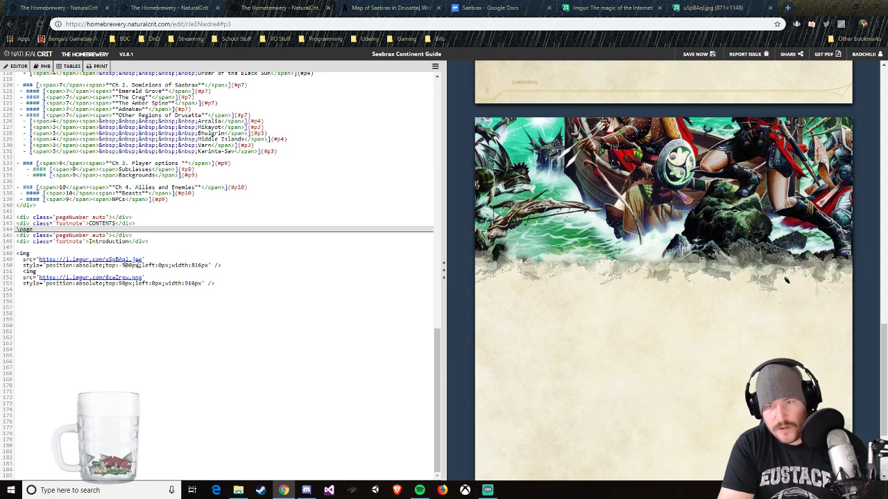
Step: Try top offsets of -250px and -270px for the riverheroes image
key(BackSpace)
text(2)
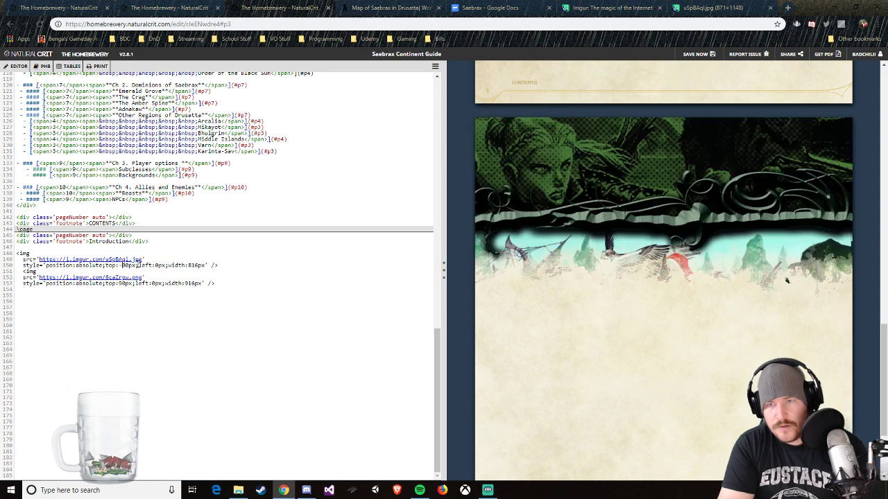
key(BackSpace)
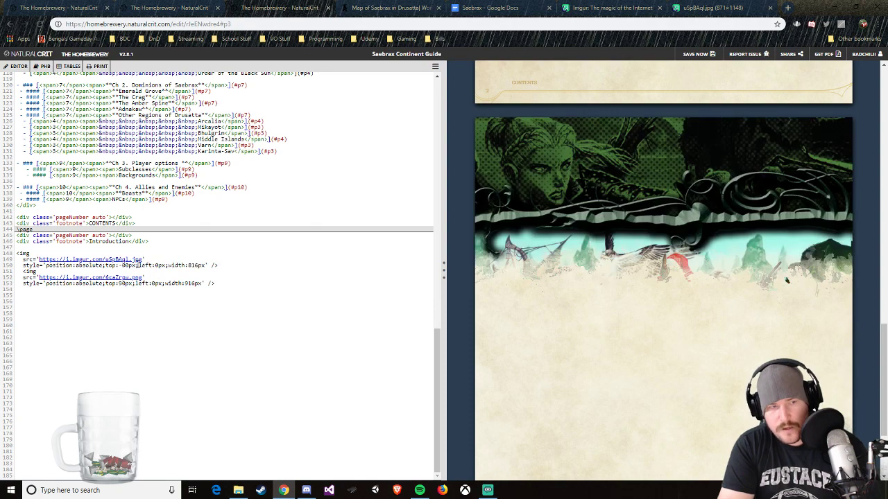
text(25)
key(Delete)
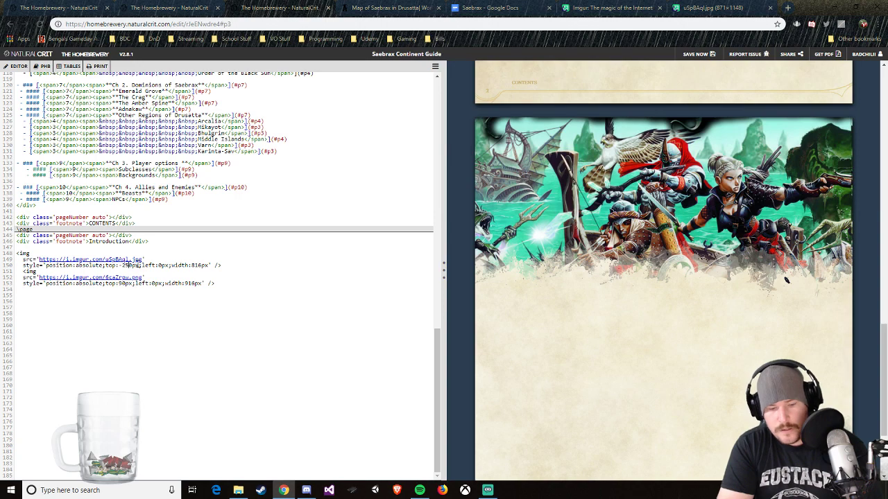
key(Delete)
text(67)
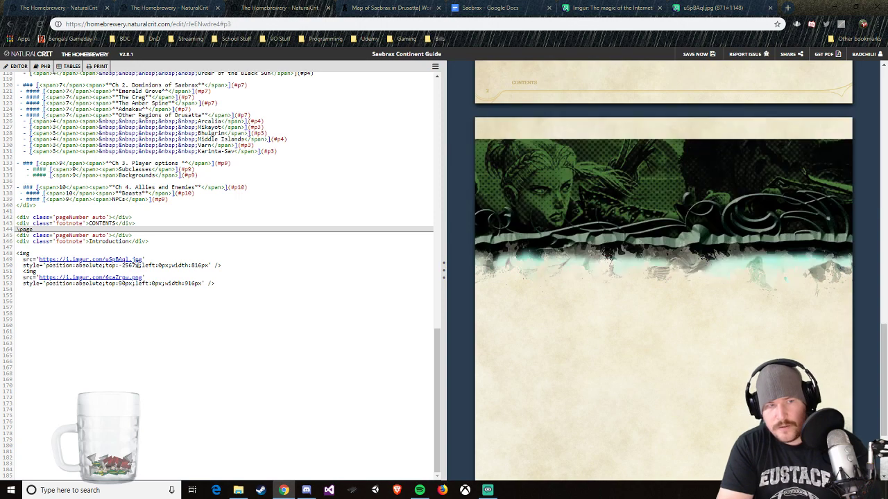
key(BackSpace)
key(BackSpace)
key(BackSpace)
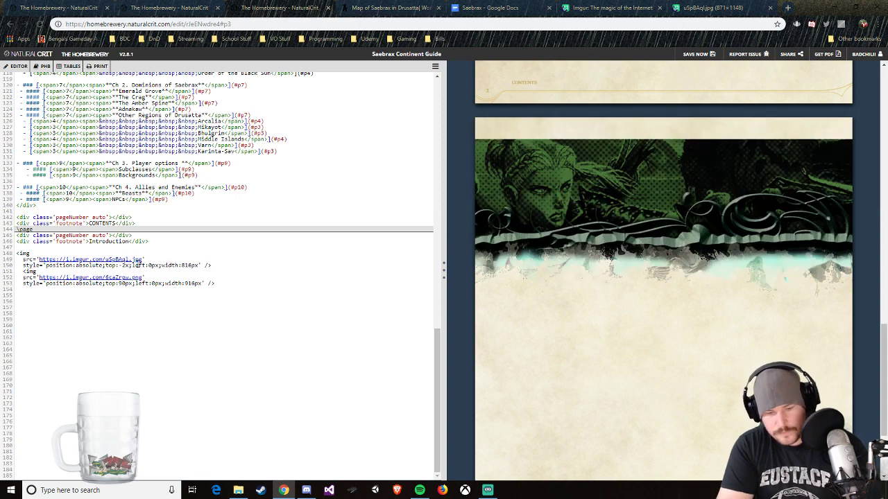
text(70p)
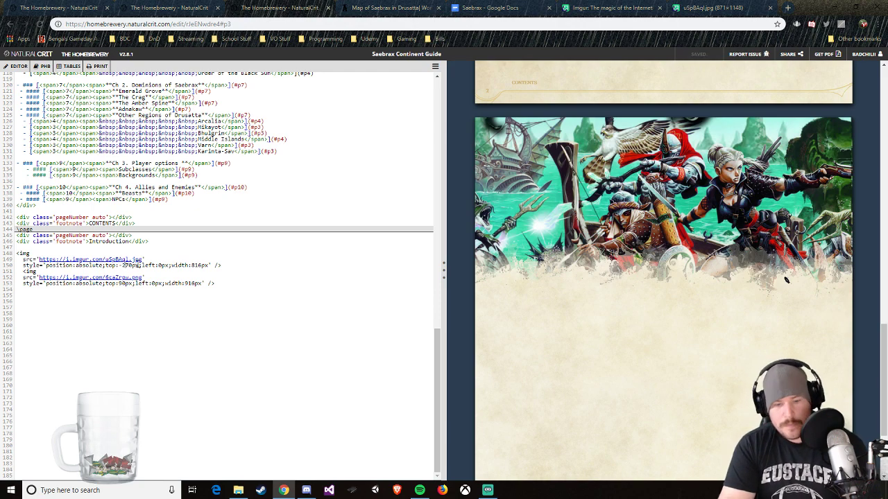
Step: Set the riverheroes image's top offset to -300px
key(BackSpace)
text(8)
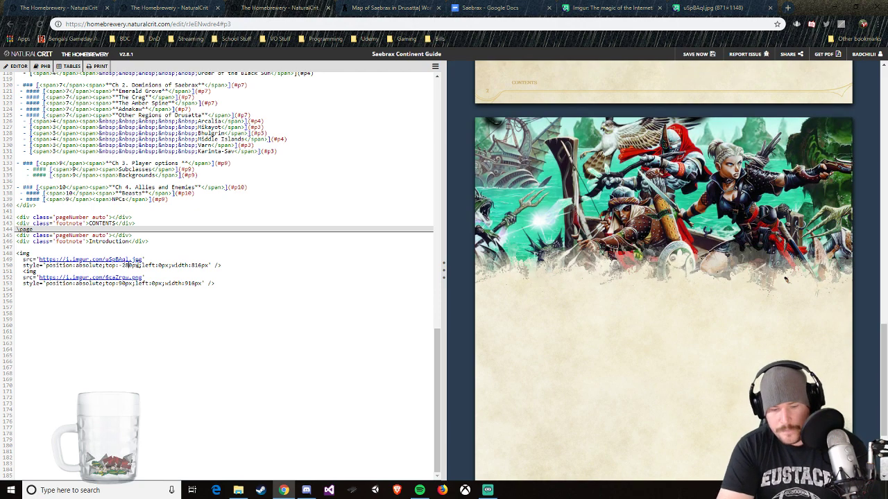
key(BackSpace)
text(9)
key(BackSpace)
key(BackSpace)
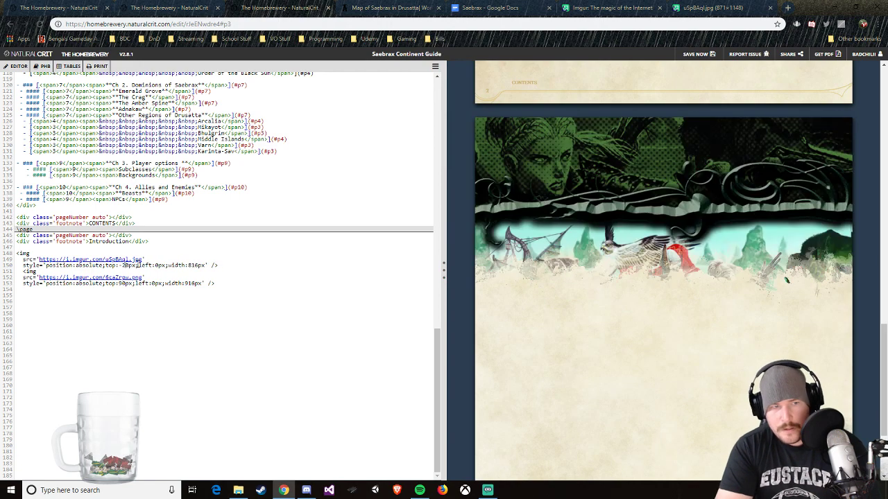
text(30)
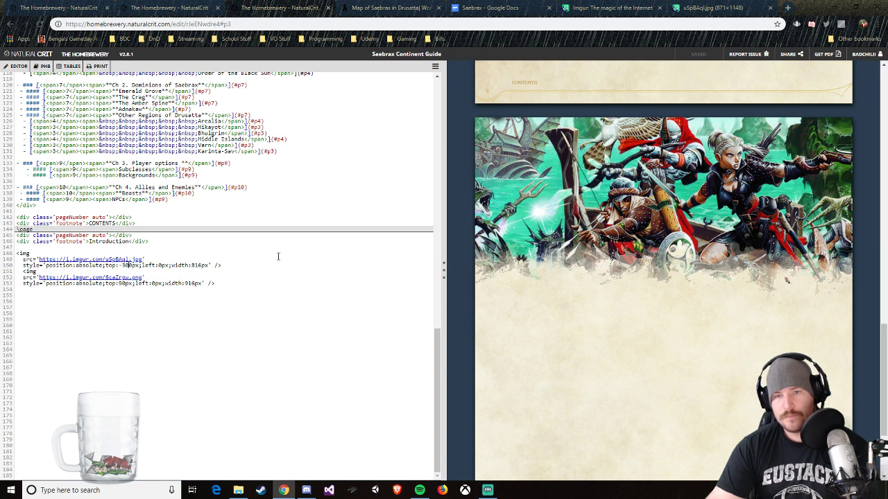
Step: Add an unindented top-level heading "Introduction" below the stain image code, with the placeholder text "Words" on the line under it
click(224, 283)
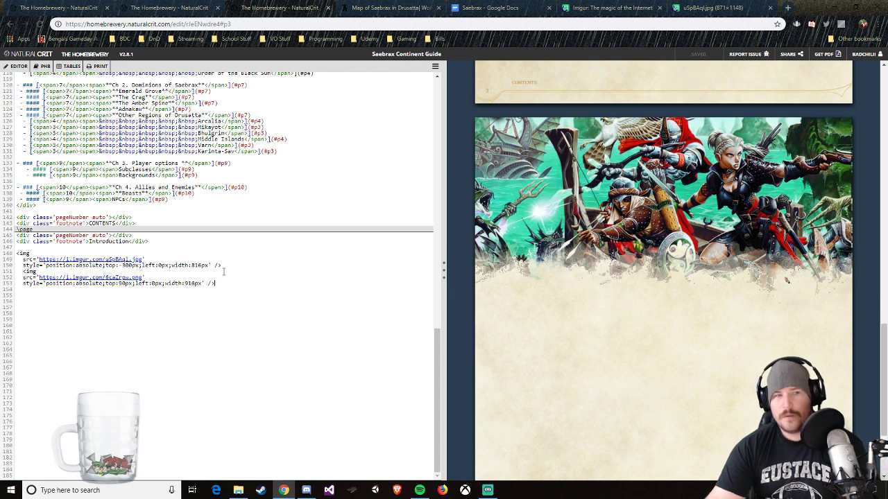
key(Return)
key(Return)
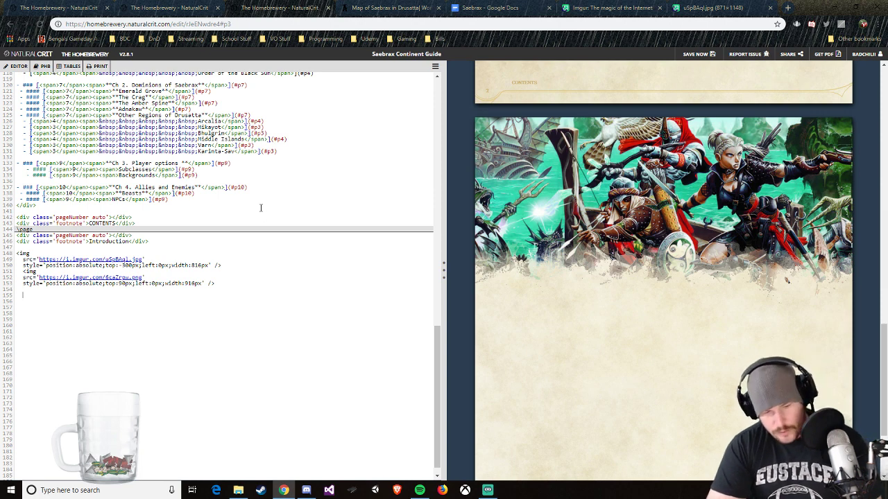
text(# Intro)
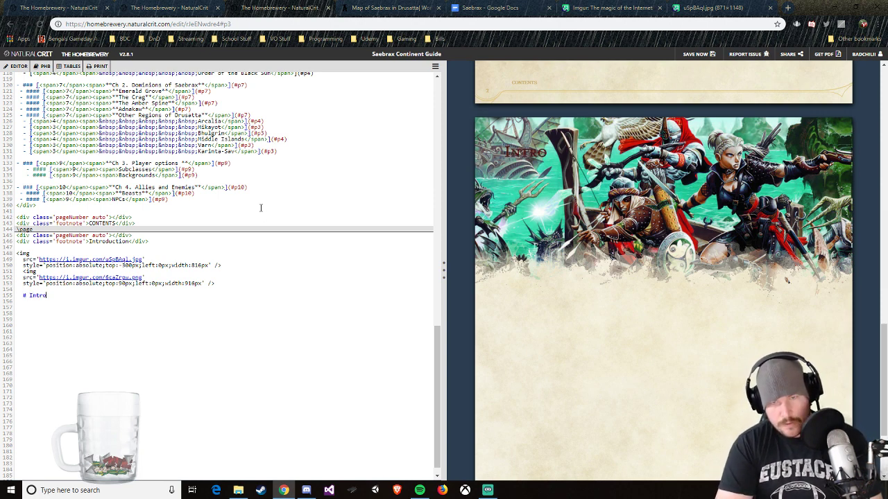
text(duction)
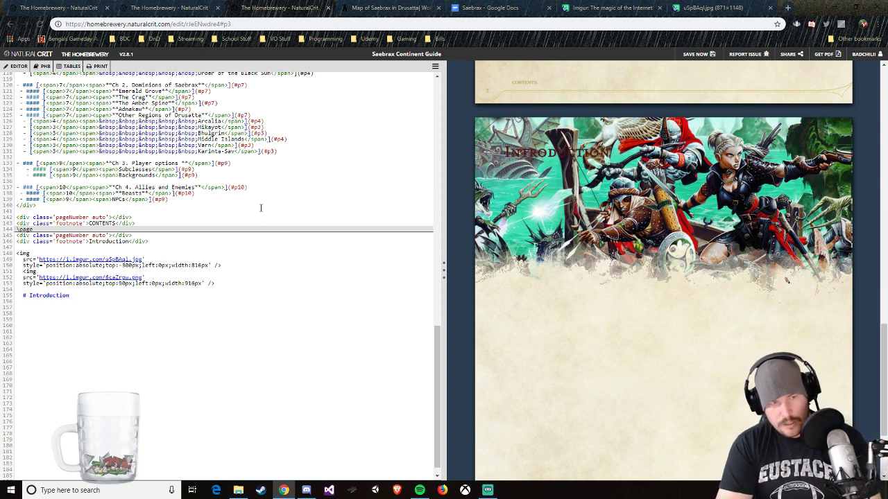
key(Home)
key(BackSpace)
key(BackSpace)
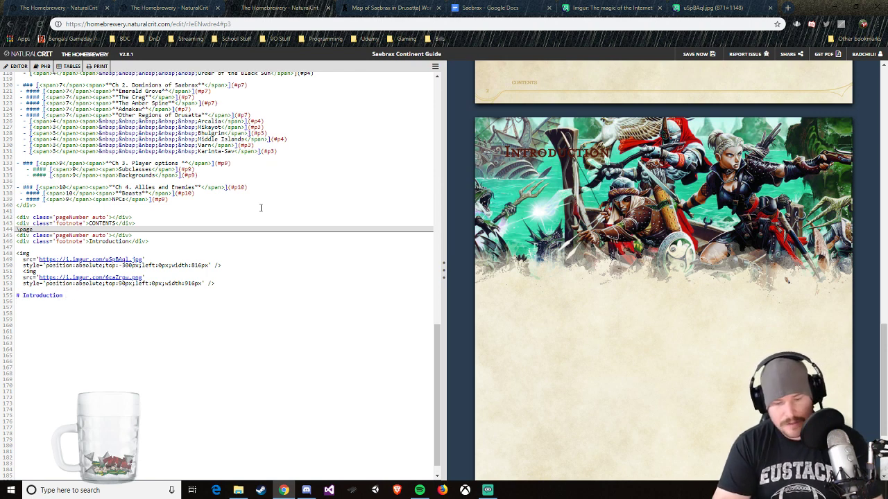
key(Down)
text(Words)
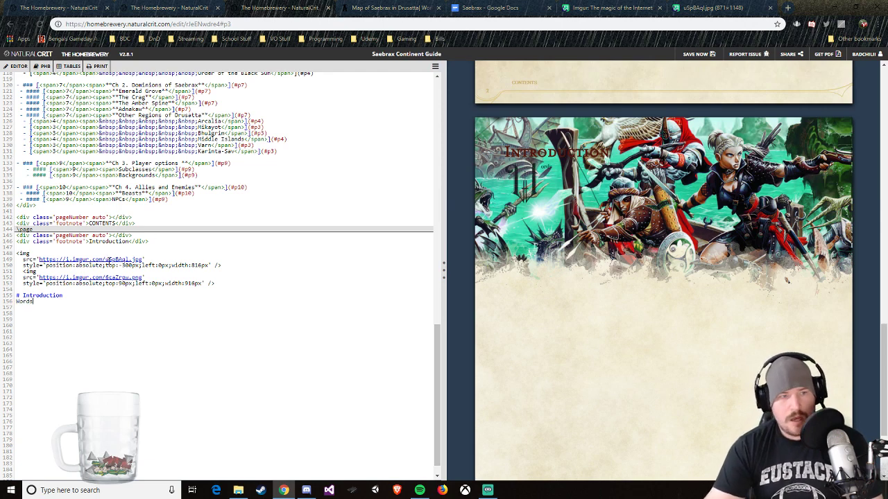
Step: Insert a vertical spacing block between the stain image code and the Introduction heading
click(25, 290)
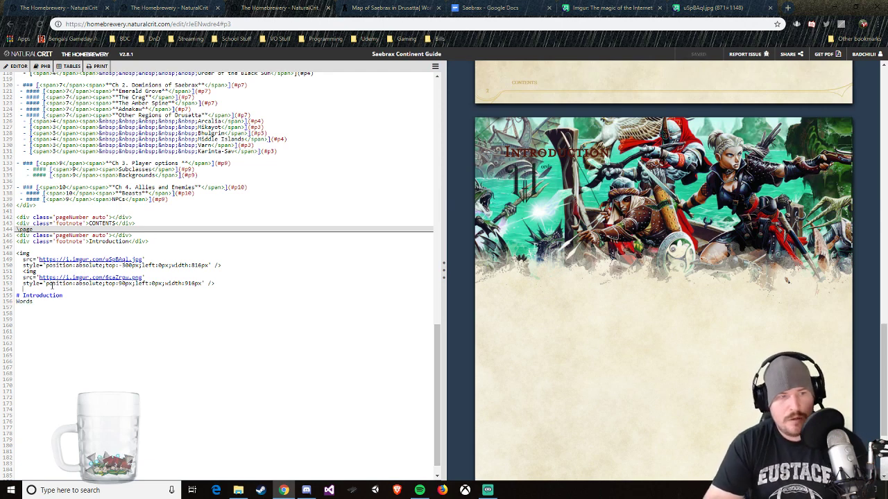
key(Return)
mouse_move(42, 66)
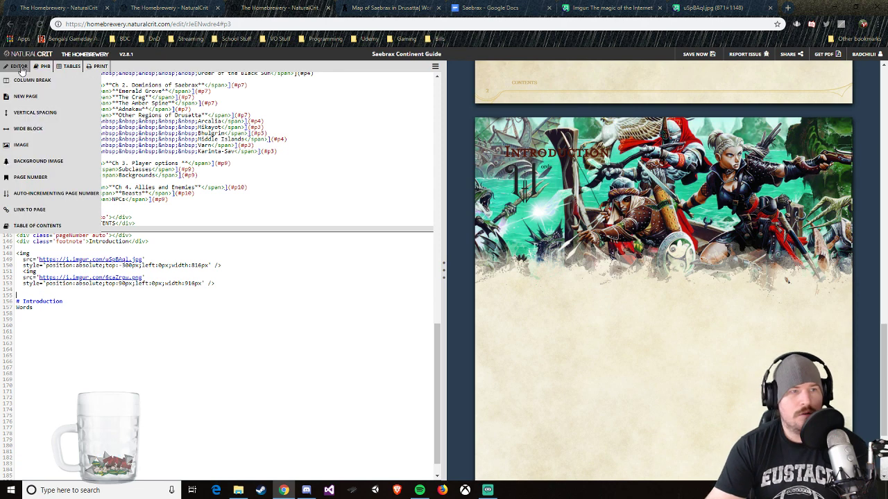
click(32, 111)
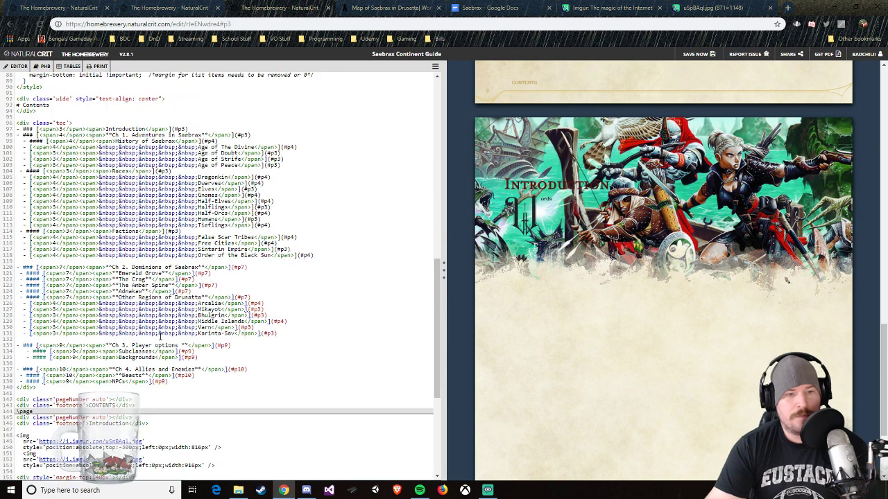
Step: Try top margins of 100px and 230px for the spacing block above the Introduction heading
click(95, 338)
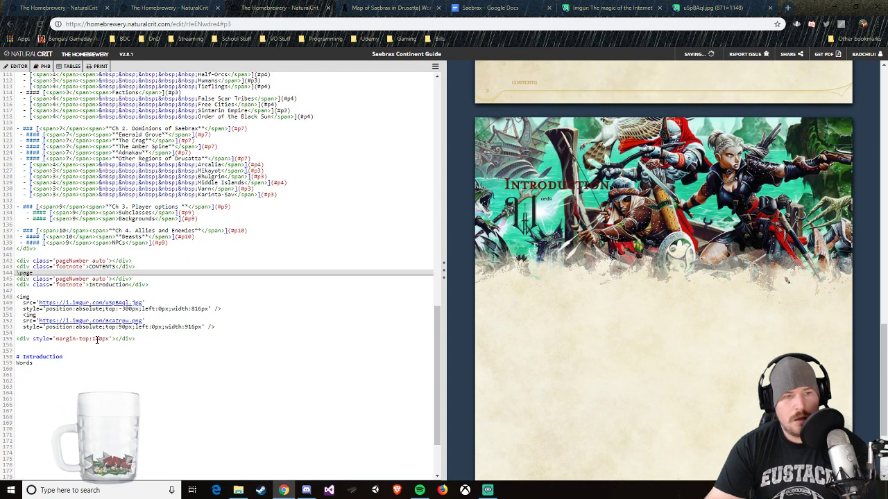
key(Delete)
text(0)
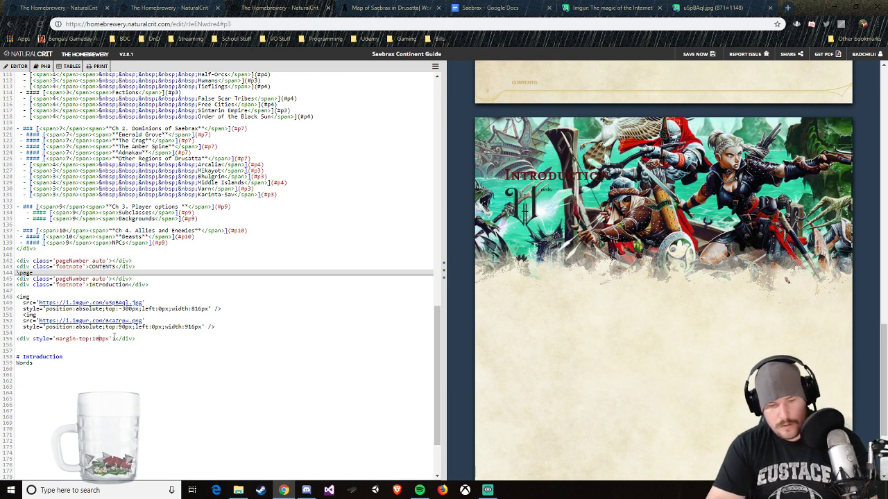
key(Delete)
text(2)
key(Delete)
text(3)
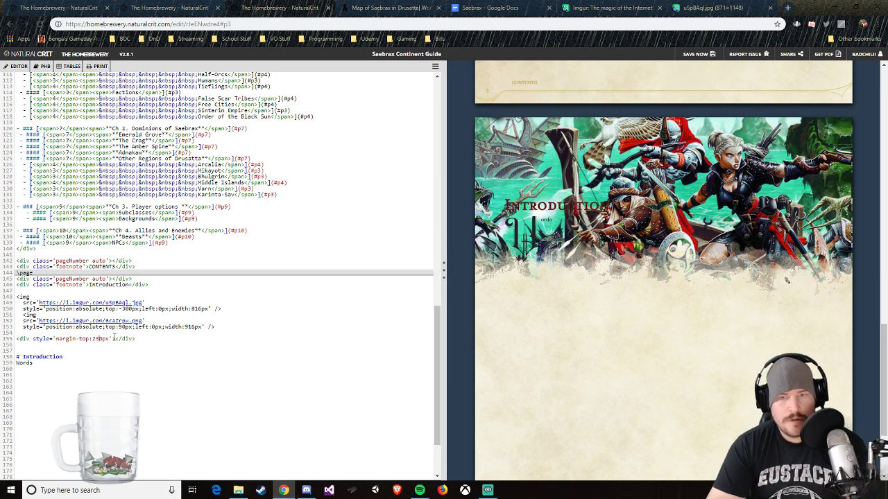
key(Delete)
text(4)
key(Delete)
text(5)
key(Delete)
key(BackSpace)
key(BackSpace)
key(BackSpace)
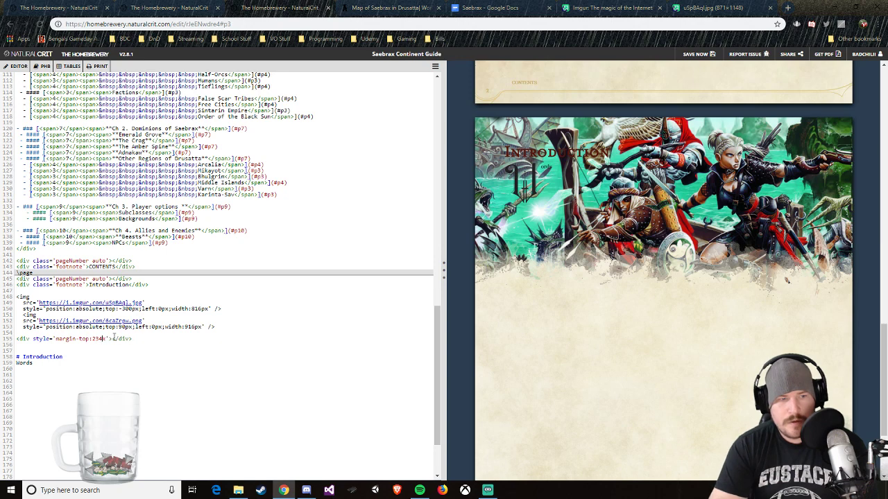
Step: Set the spacing block's top margin to 650px so the Introduction heading sits below the header image
key(BackSpace)
text(400px)
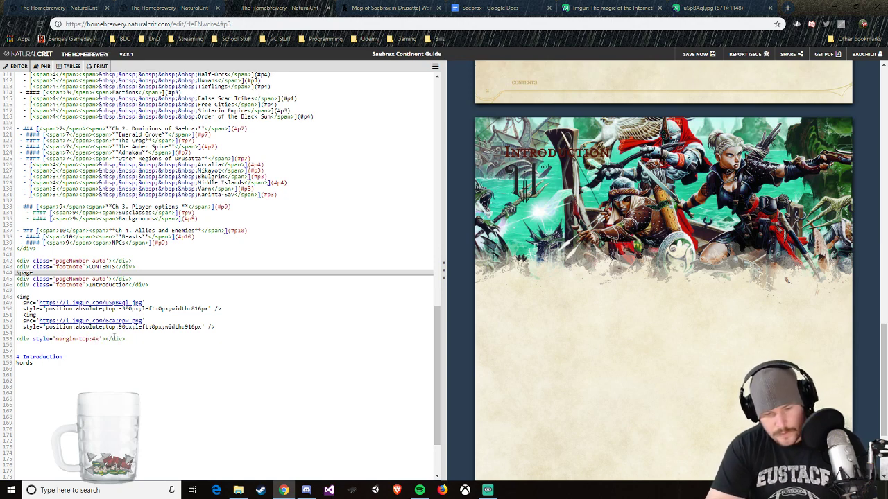
text(p)
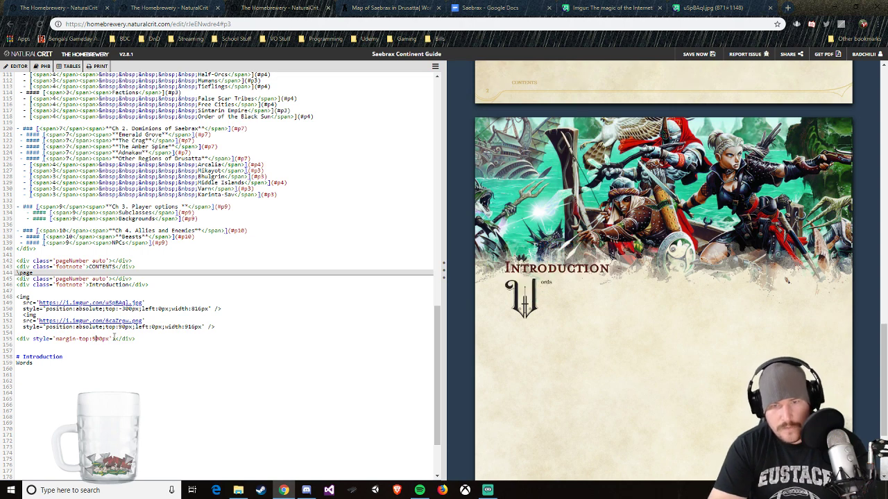
key(BackSpace)
text(6)
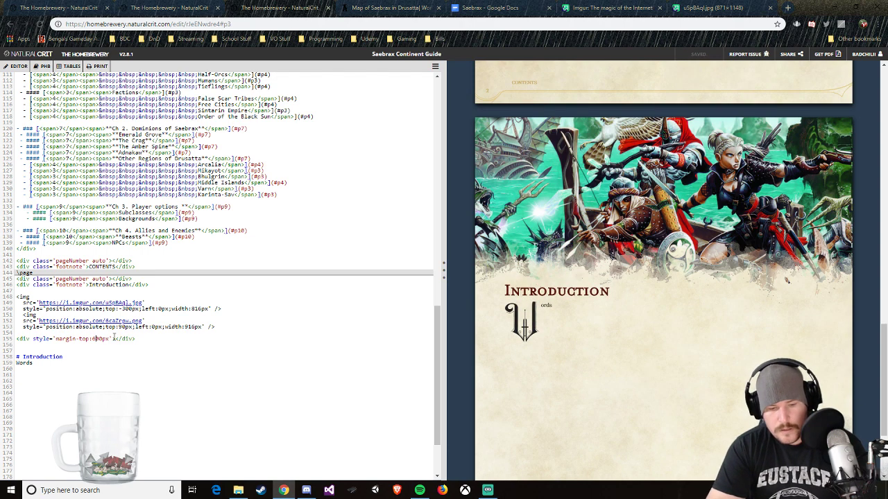
key(Delete)
text(5)
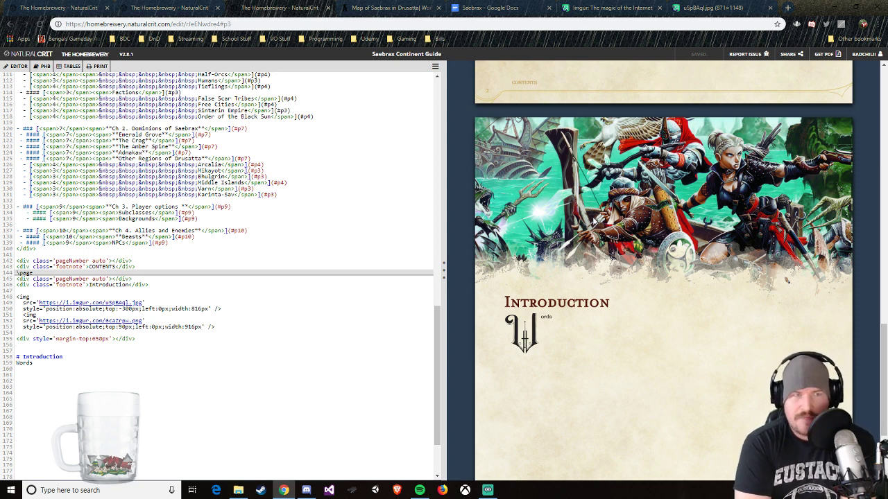
Step: Look at the World Anvil map of Saebrax and return to the guide in The Homebrewery
click(393, 8)
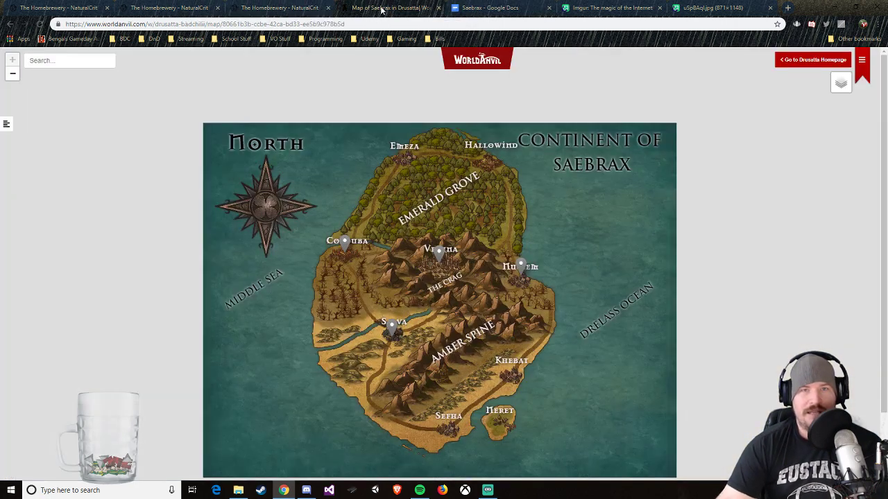
click(191, 9)
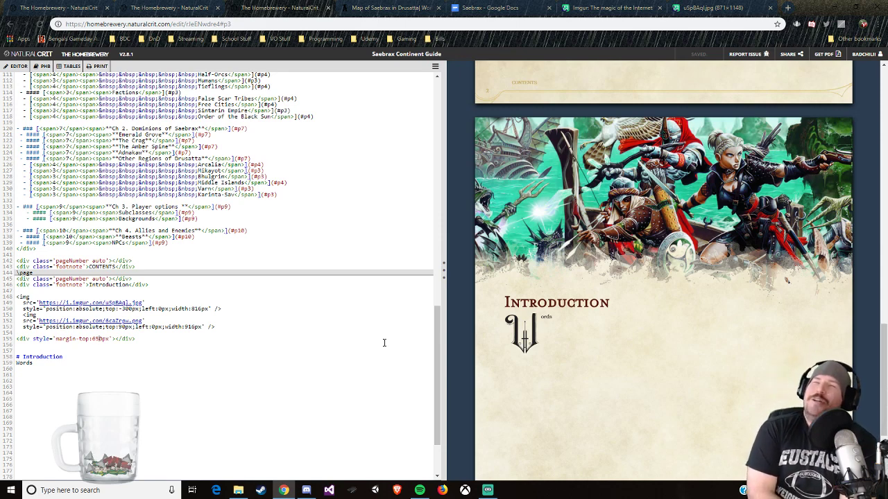
Step: Replace the placeholder "Words" under the Introduction heading with "Welcome to Saebrax, one of many continents on the world of Drusatta."
scroll(59, 295, down, 3)
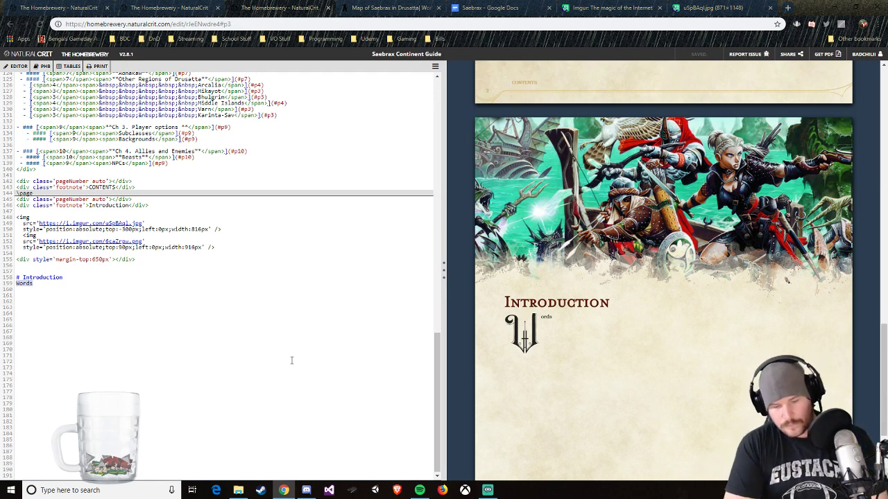
text(Wolcome to)
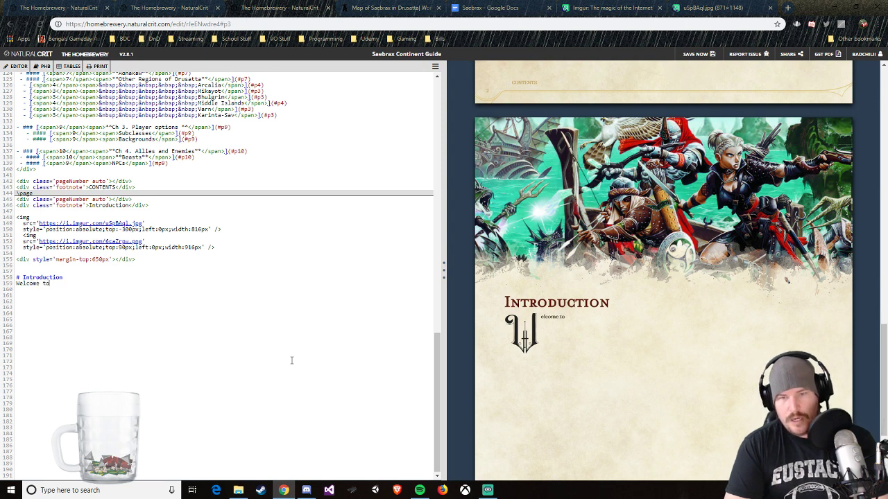
text( Saebr)
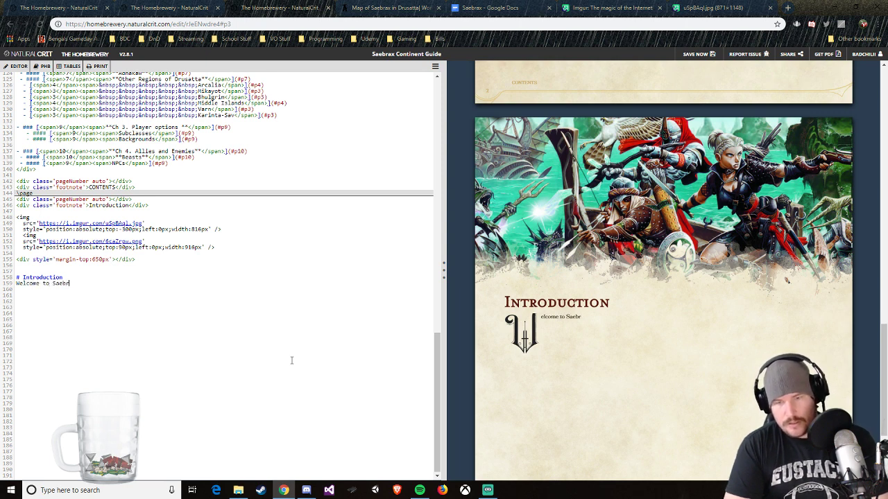
text(ax, one of many co)
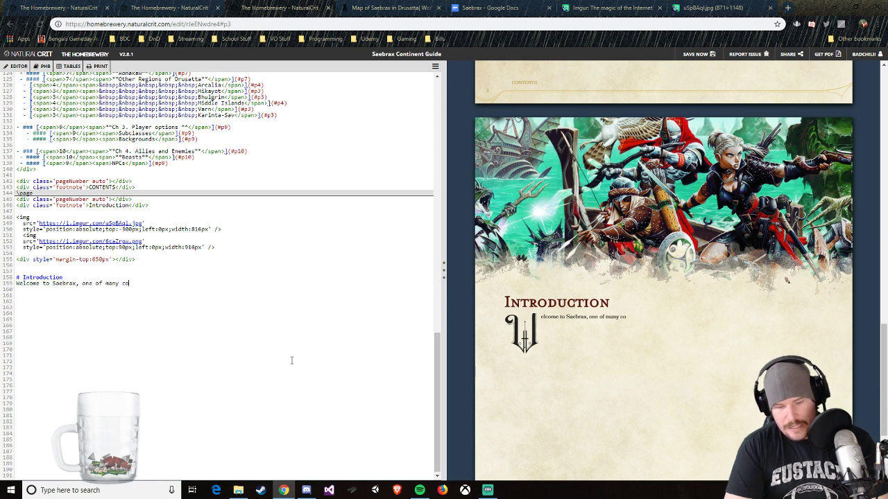
text(ntinents on the )
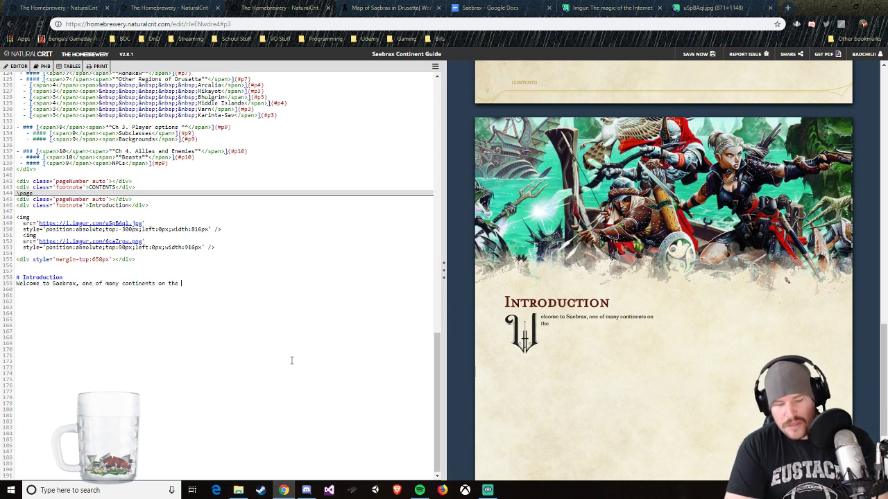
text(world of Drusatta.)
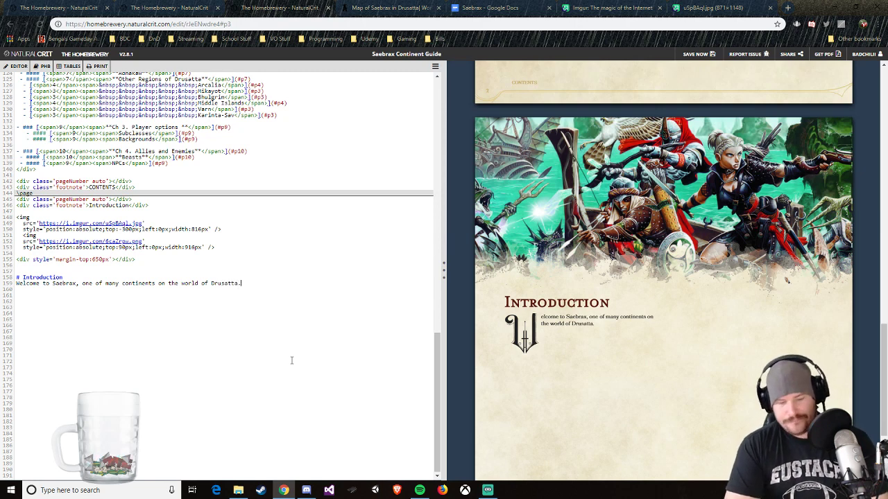
text( Within this book,)
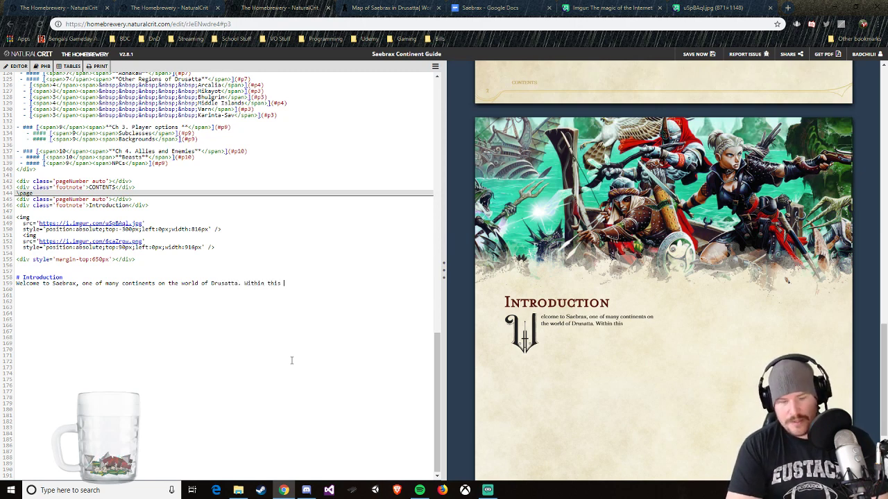
Step: Begin the second introduction sentence with "Within this guide you will find a detailed"
key(BackSpace)
key(BackSpace)
key(BackSpace)
key(BackSpace)
key(BackSpace)
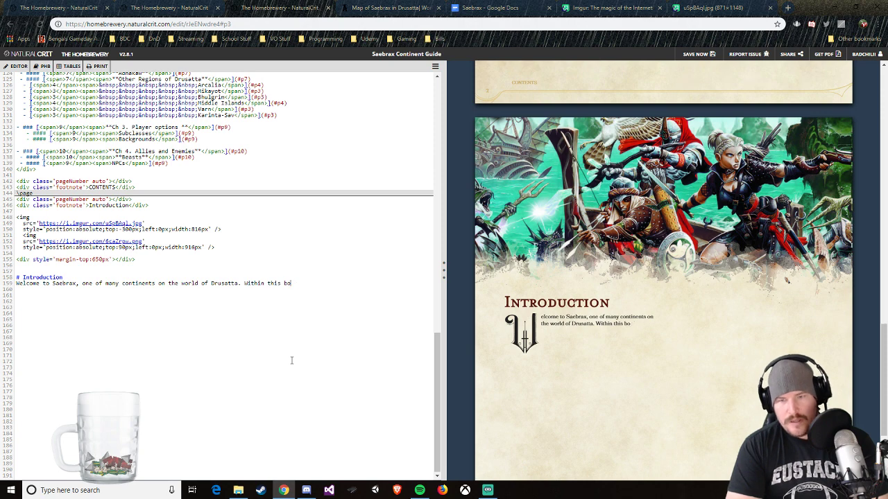
text(guide you w)
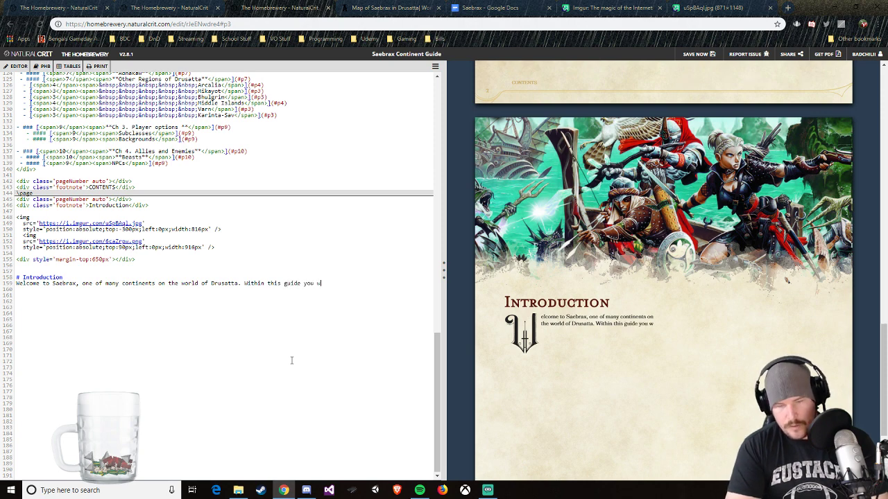
text(ill find)
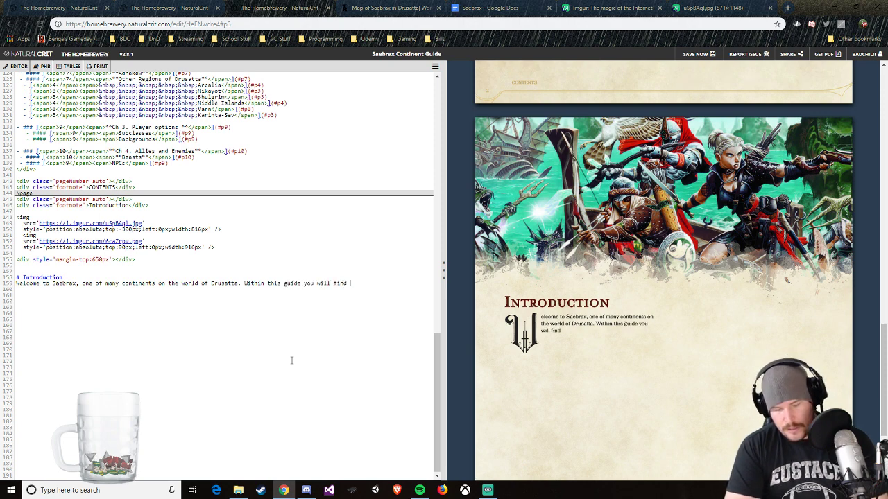
text( a detailed )
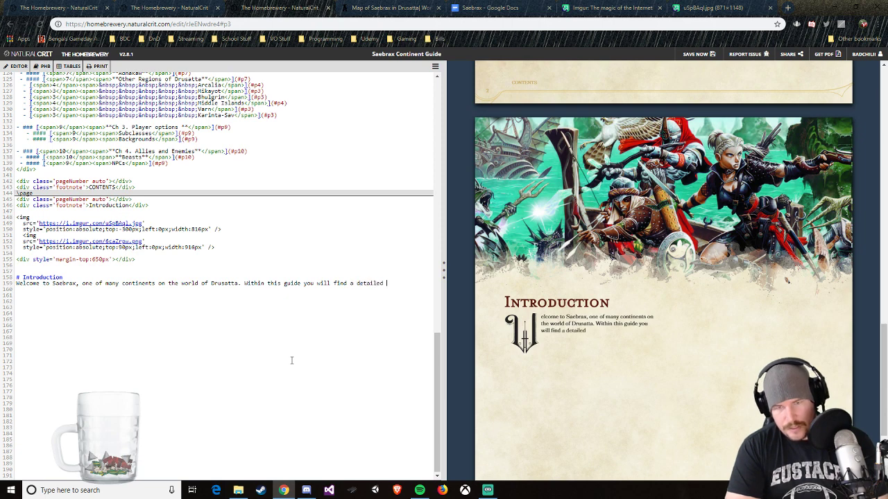
text(list)
Step: Try the word "list" at the end of the sentence, remove it and retype "detailed"
key(BackSpace)
key(BackSpace)
key(BackSpace)
key(BackSpace)
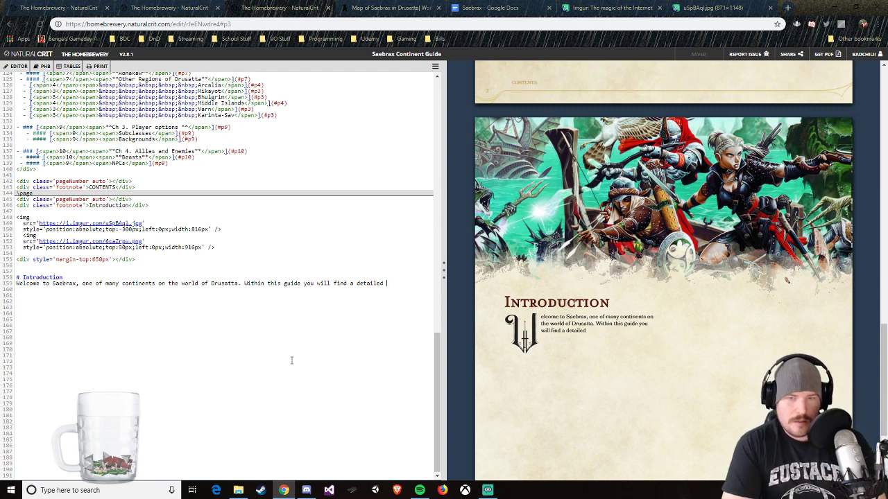
key(BackSpace)
key(BackSpace)
key(BackSpace)
key(BackSpace)
key(BackSpace)
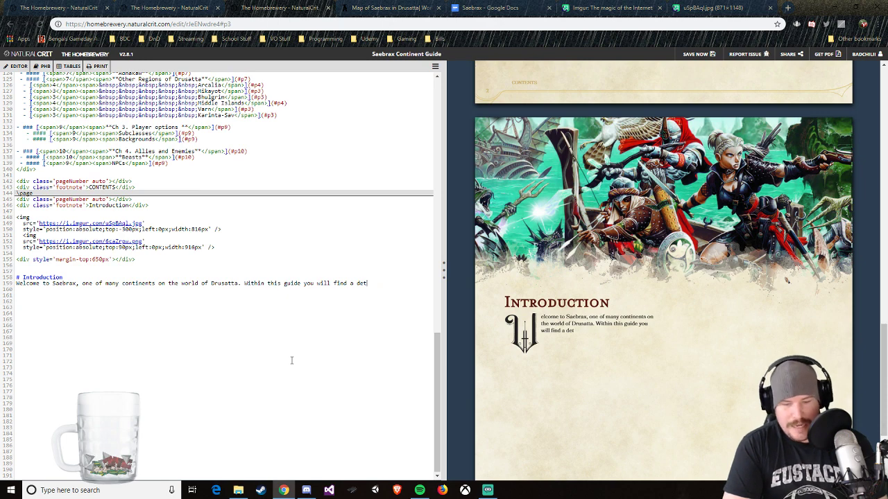
text(ail)
key(BackSpace)
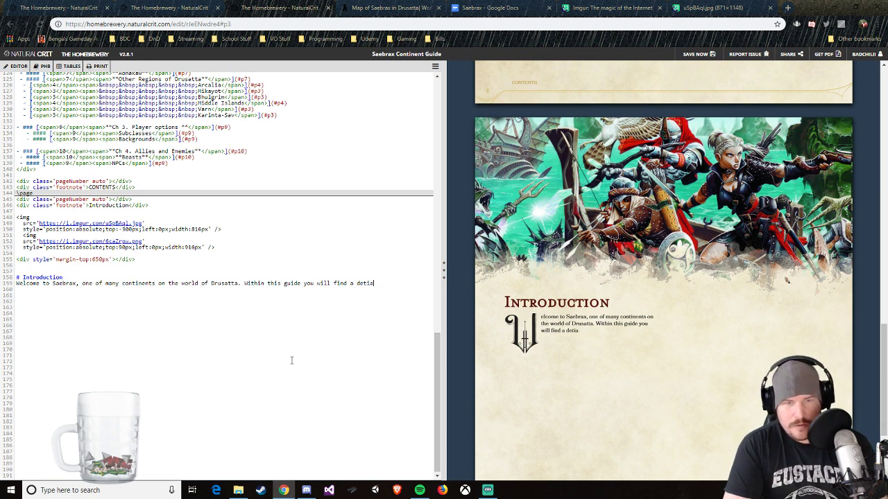
text(led)
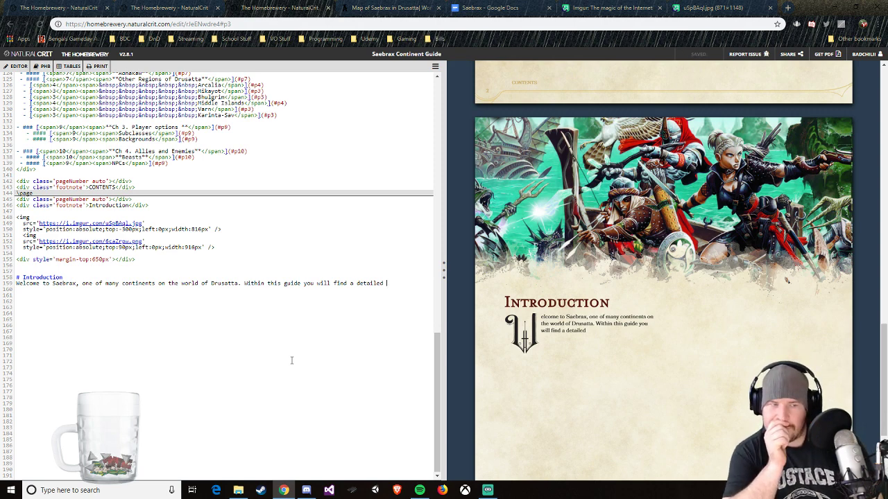
Step: Change the full stop after "Drusatta" in the introduction text to an exclamation mark
click(239, 283)
key(BackSpace)
text(!)
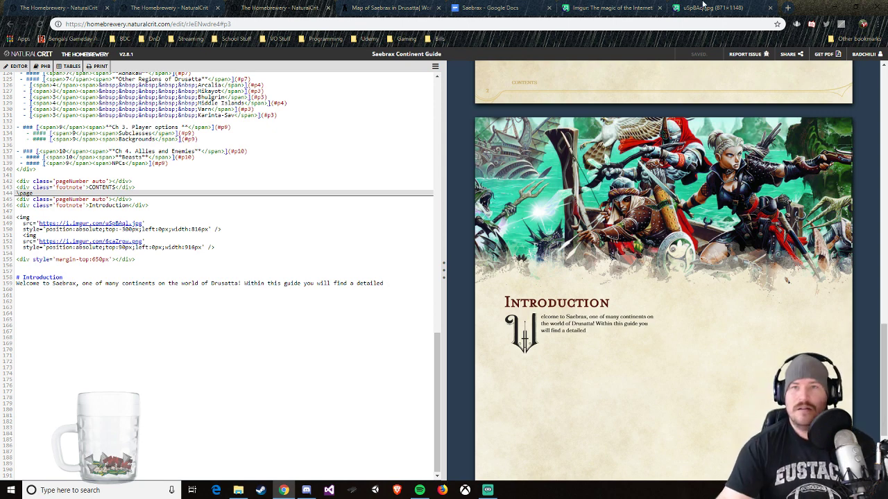
Step: Close the Imgur page and the uSpBAqI.jpg image page in the browser
click(658, 9)
click(676, 8)
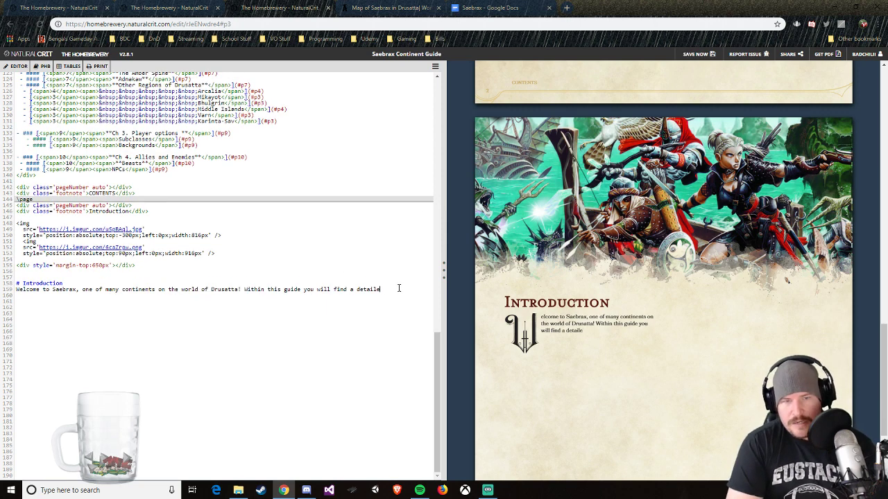
Step: Delete the word "detailed" from the end of the introduction text
key(BackSpace)
key(BackSpace)
key(BackSpace)
key(BackSpace)
key(BackSpace)
key(BackSpace)
key(BackSpace)
key(BackSpace)
Step: Try "compilate" after "you will find a" and delete it
text(co)
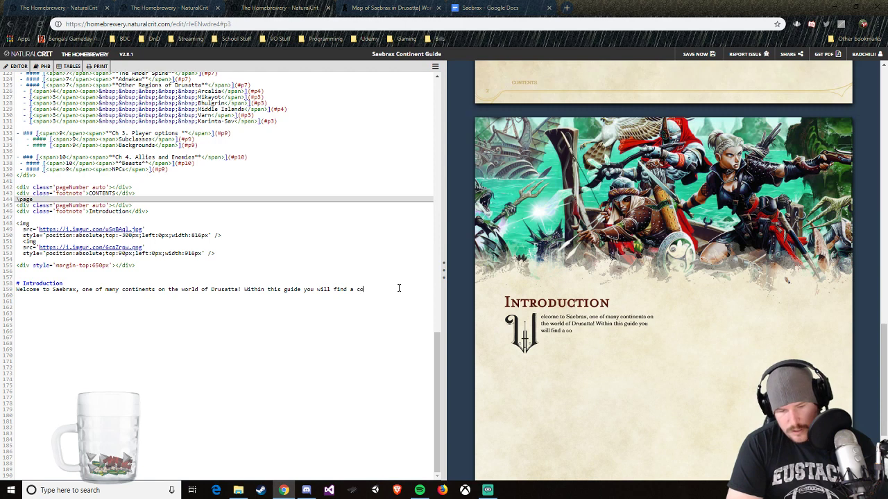
text(mpilate)
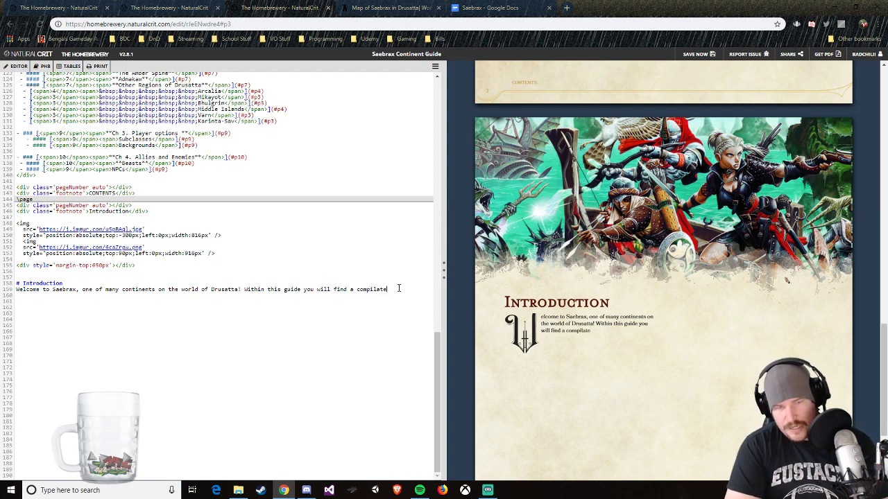
key(BackSpace)
key(BackSpace)
key(BackSpace)
key(BackSpace)
key(BackSpace)
key(BackSpace)
key(BackSpace)
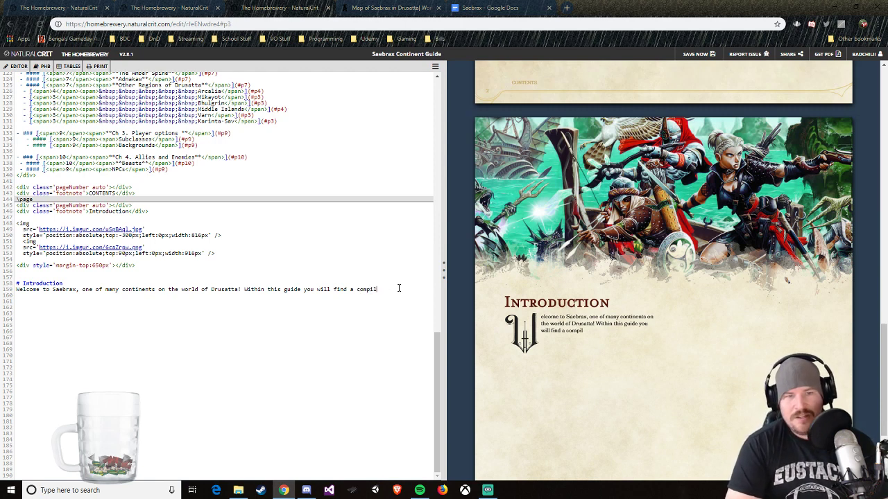
key(BackSpace)
key(BackSpace)
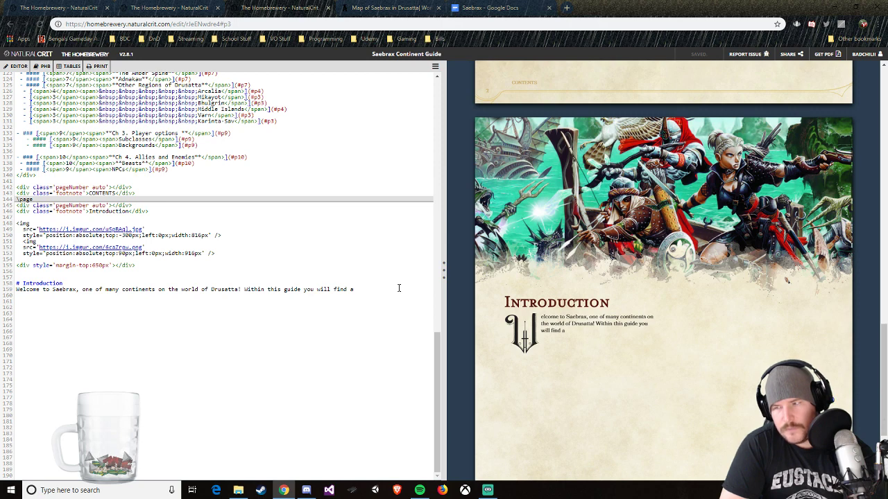
Step: Continue the introduction sentence with "compendium of the locations and inhabitants of this island"
text(com)
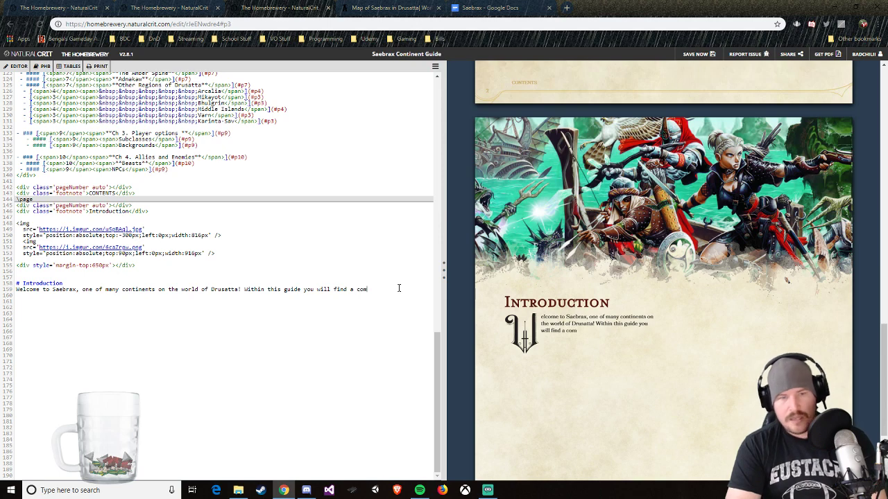
text(pendium of)
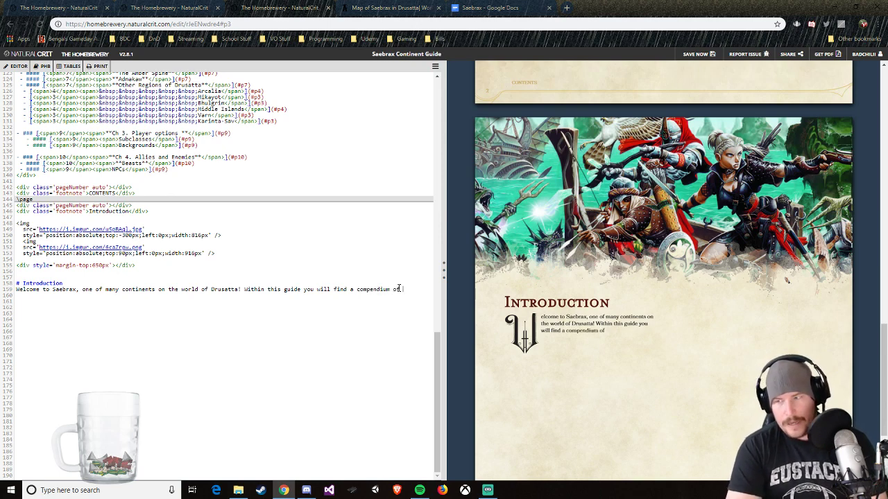
text( the locato)
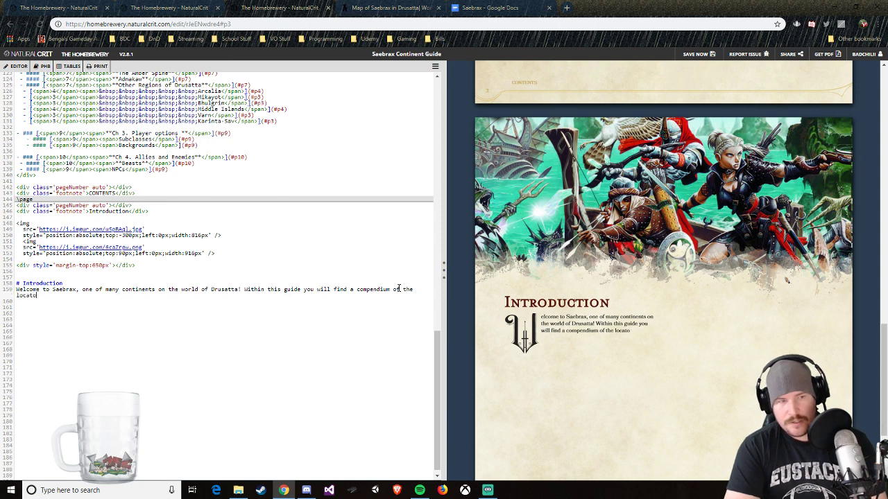
key(BackSpace)
text(ions and in)
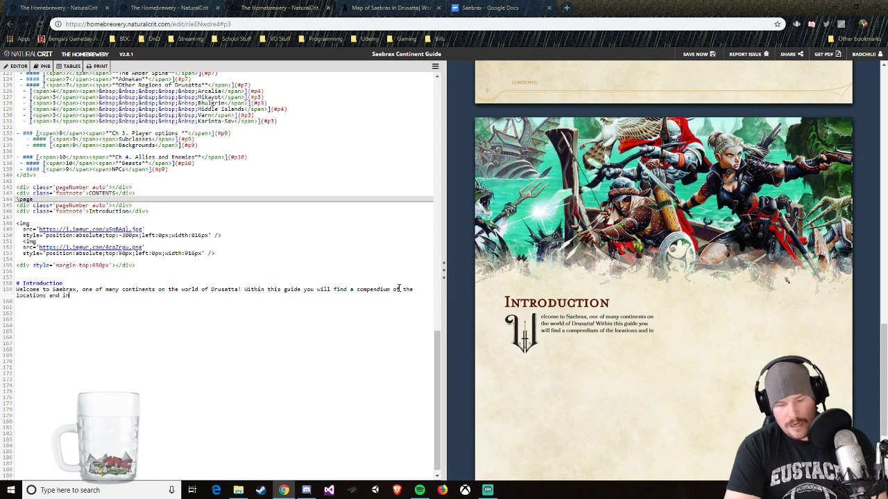
text(habitant)
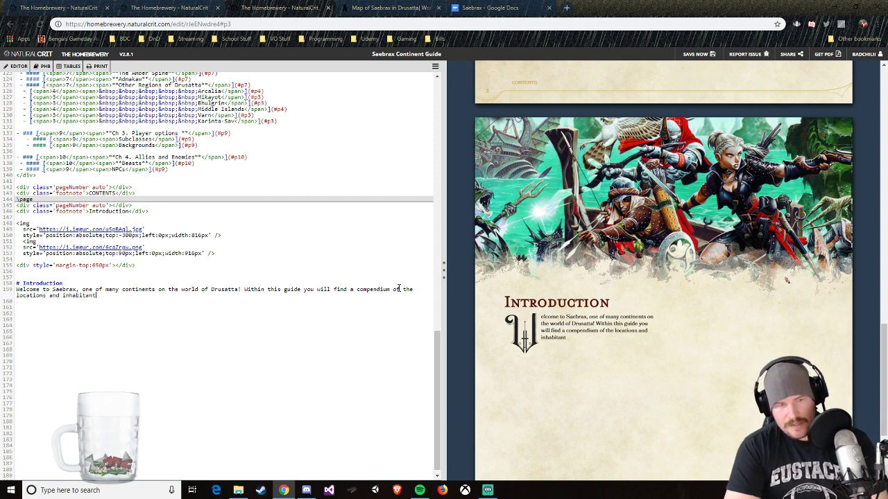
text(s of this ial)
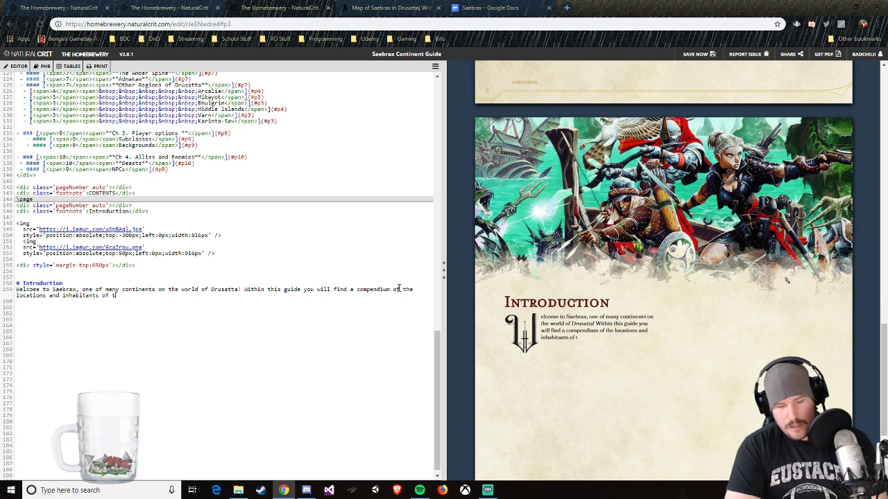
key(BackSpace)
key(BackSpace)
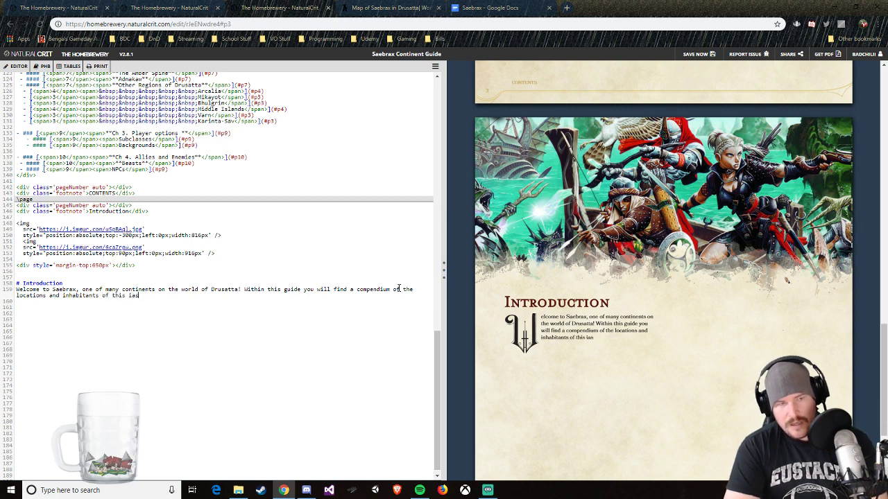
text(sland)
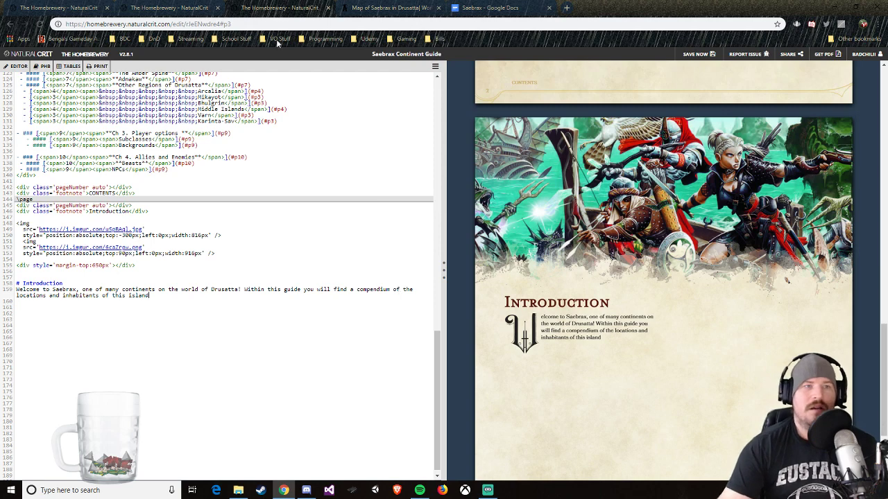
Step: Consult the World Anvil map of Saebrax and the chapter outline in Google Docs, and return to the guide
click(166, 8)
click(380, 6)
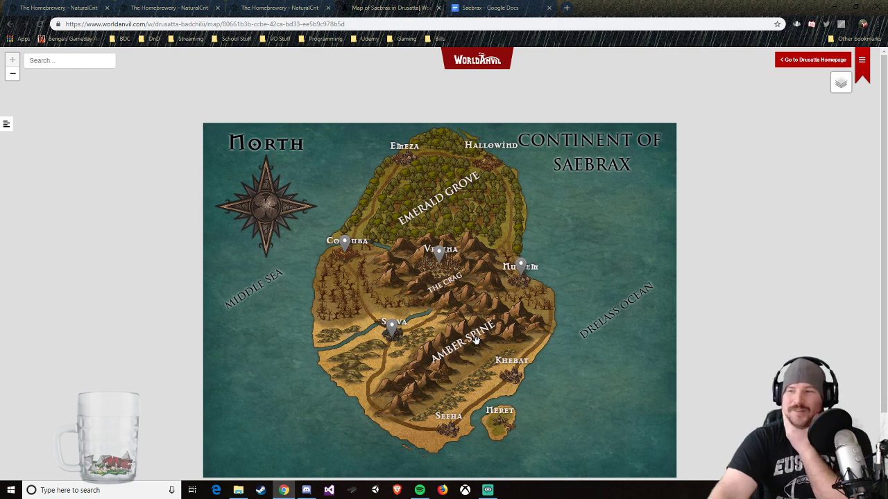
click(284, 8)
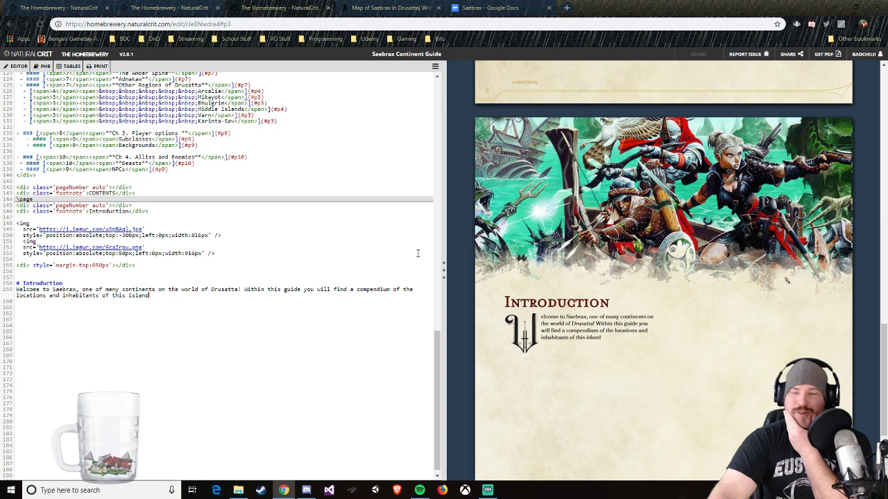
click(505, 6)
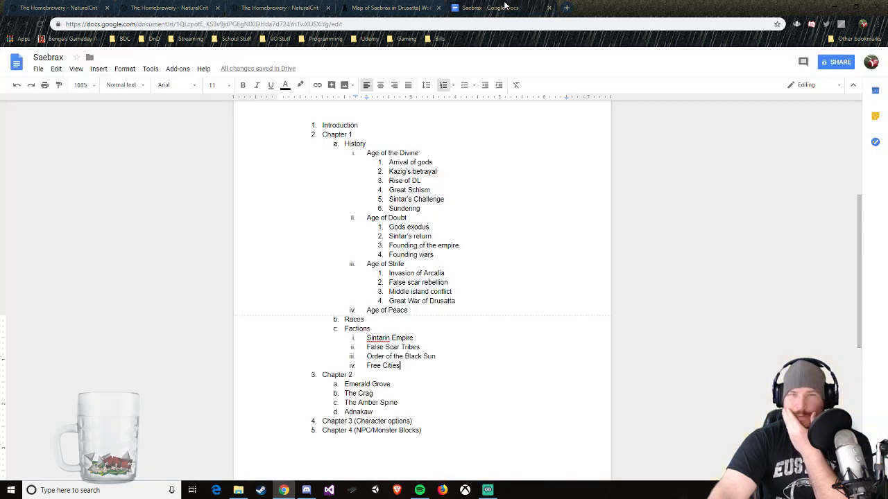
click(389, 7)
click(305, 8)
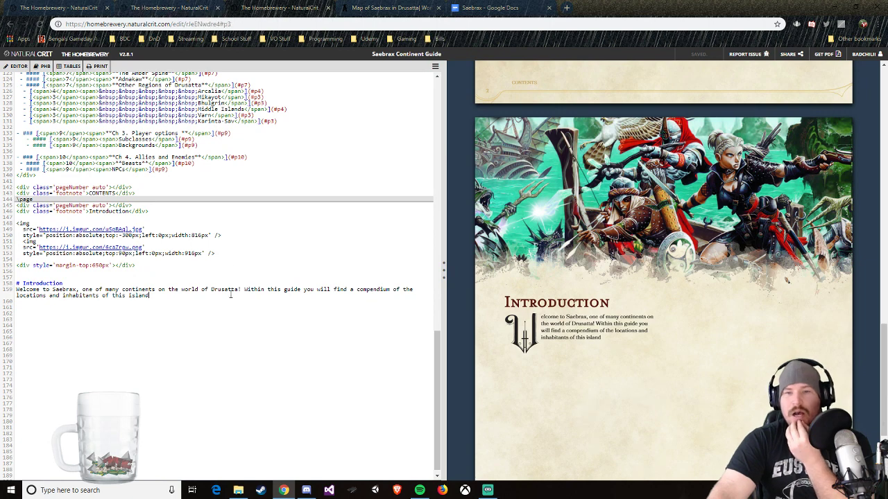
Step: Replace "island" at the end of the introduction text with "continent."
click(150, 295)
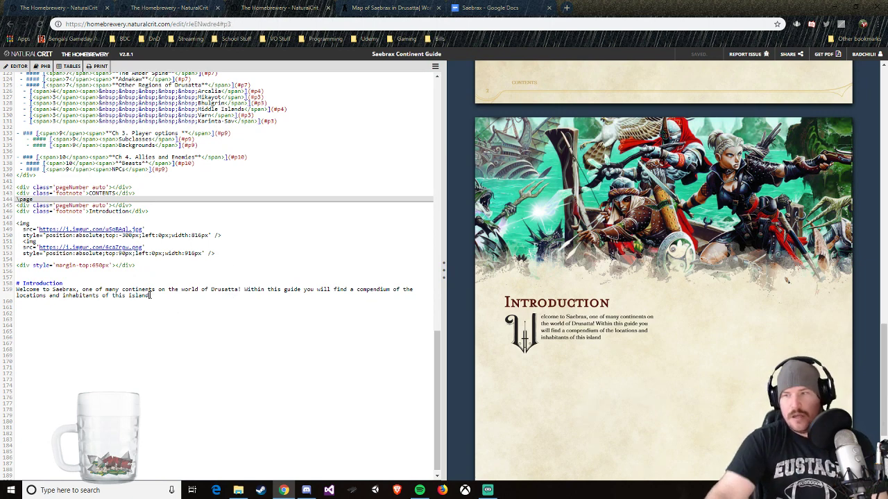
key(BackSpace)
key(BackSpace)
key(BackSpace)
key(BackSpace)
key(BackSpace)
key(BackSpace)
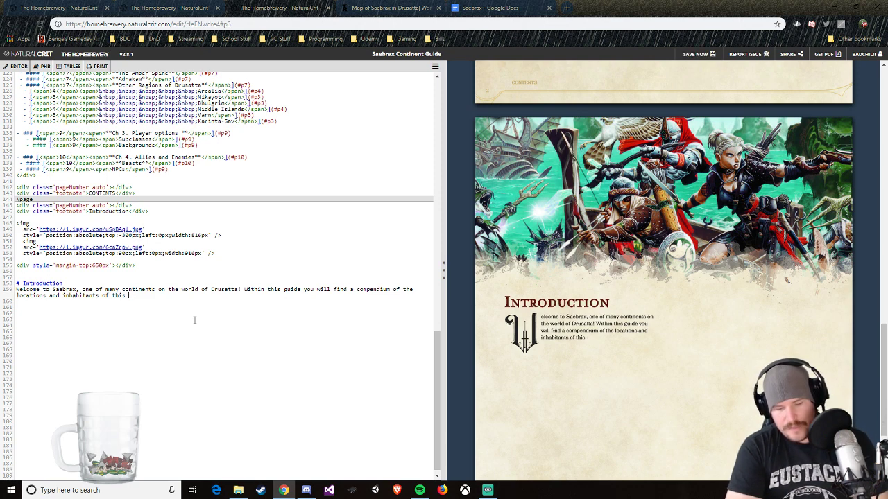
text(contine)
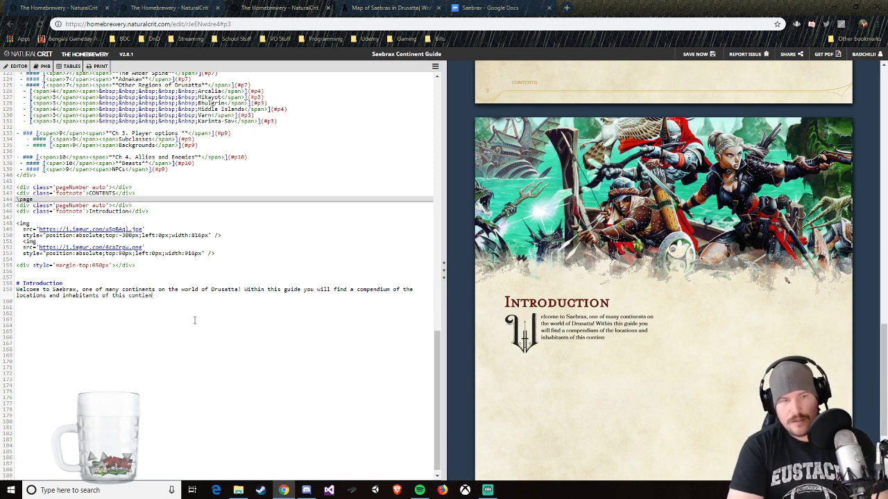
text(t.)
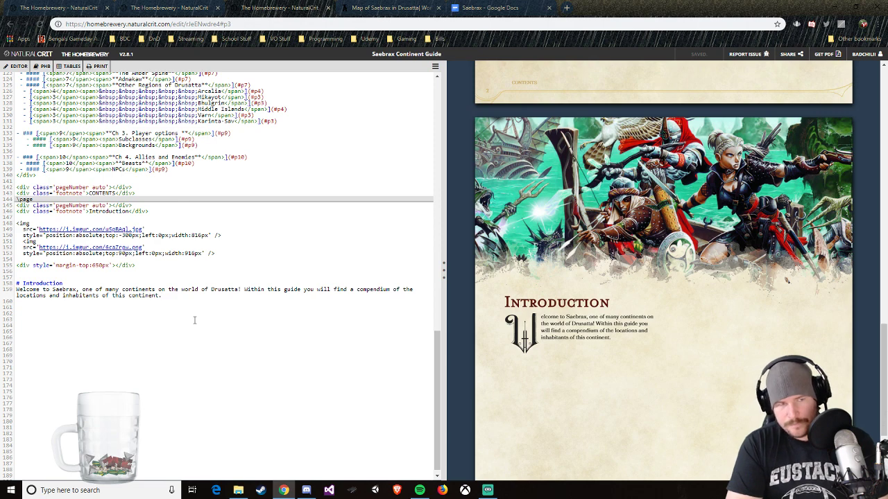
Step: Add a \page break below the introduction text to start a new page
key(Return)
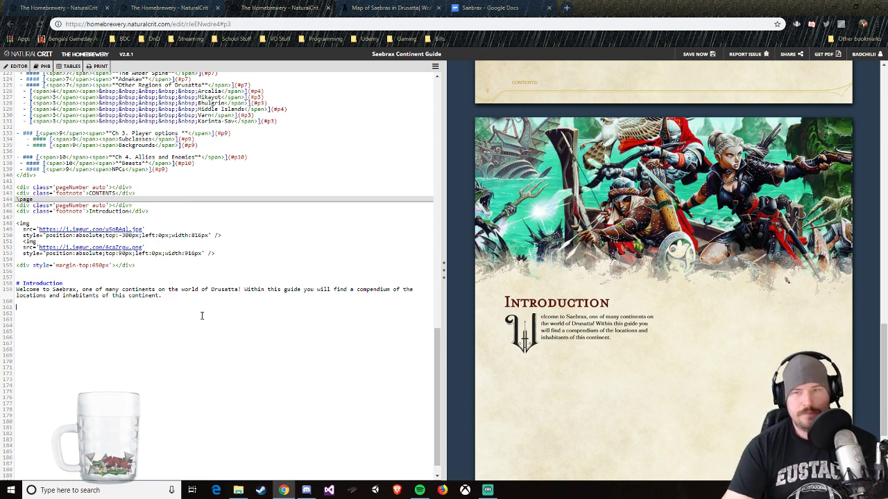
scroll(202, 316, up, 5)
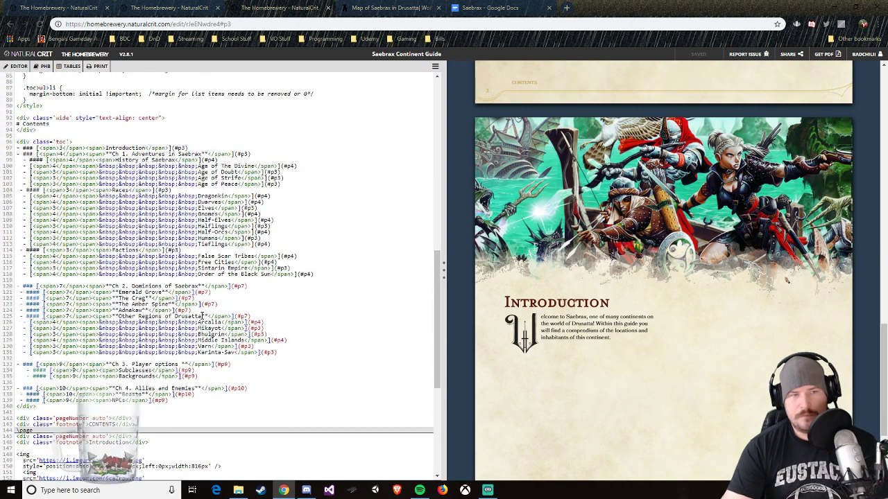
scroll(202, 316, down, 5)
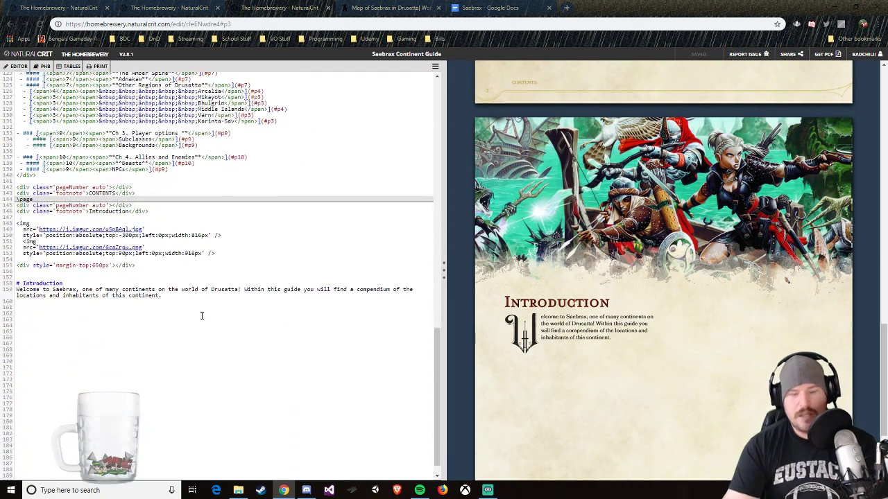
text(/)
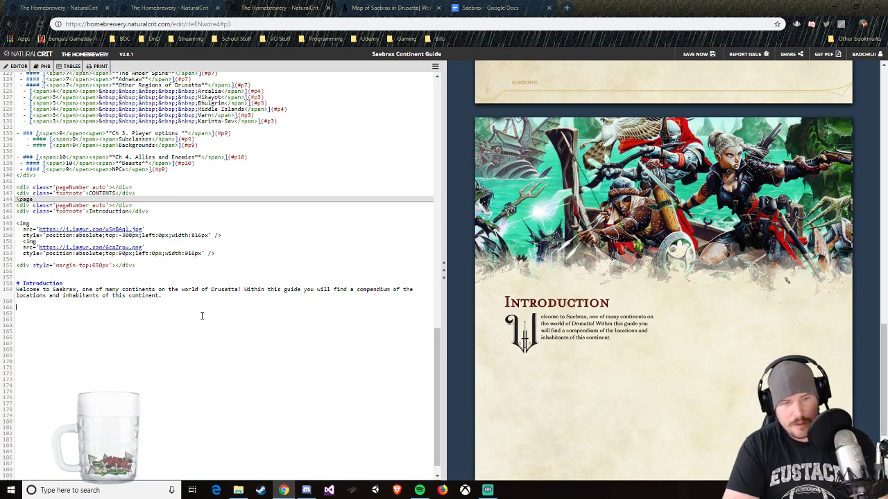
text(page)
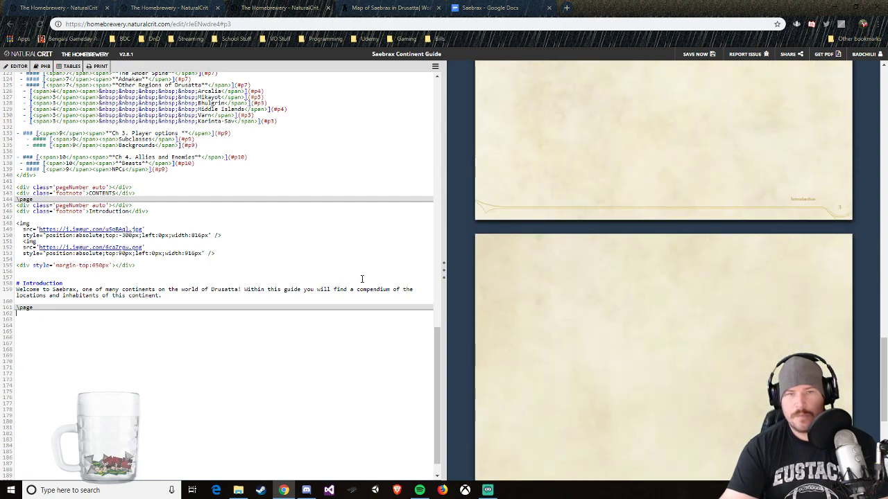
Step: Change the link target of the "Ch 1. Adventures in Saebrax" contents entry to #p4
scroll(362, 279, up, 6)
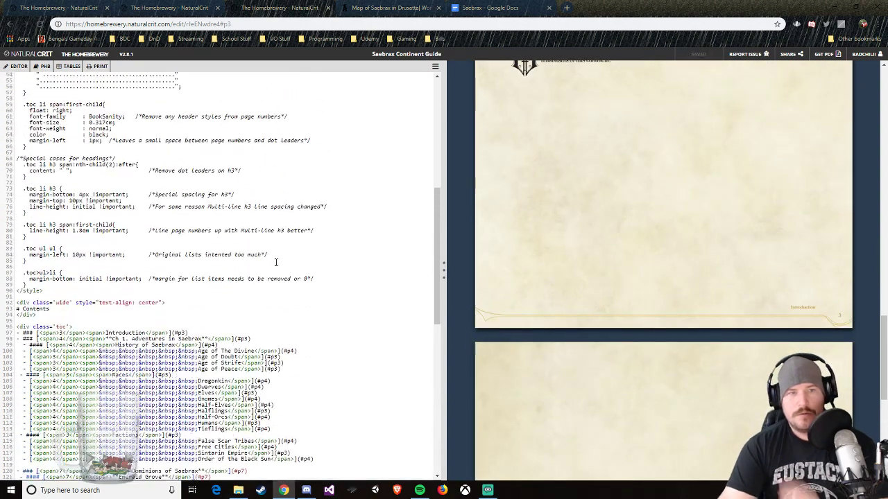
scroll(275, 262, up, 5)
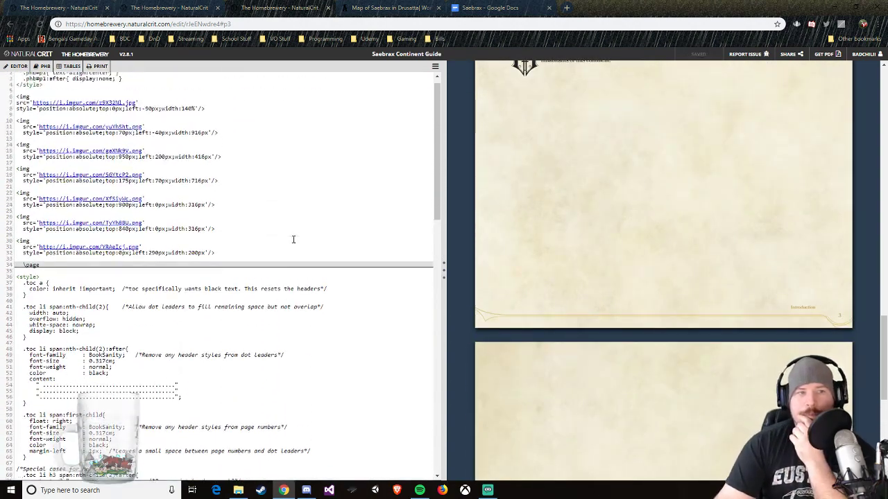
scroll(293, 239, down, 8)
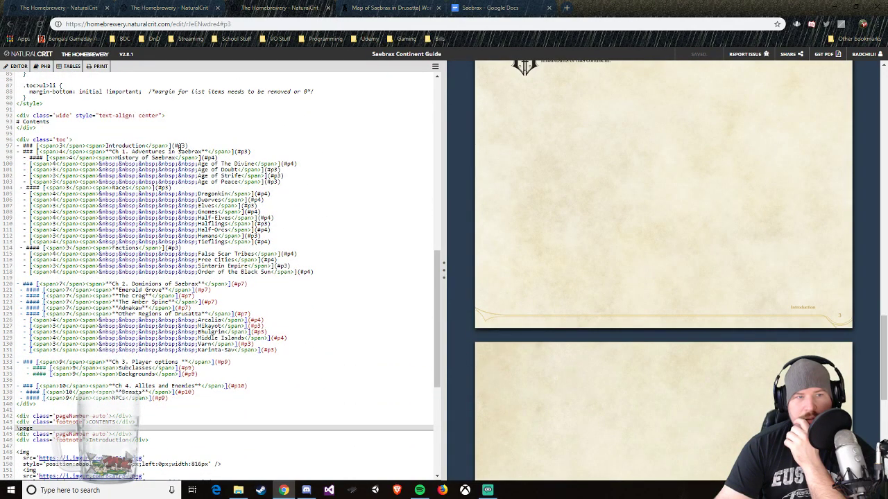
scroll(452, 179, up, 1)
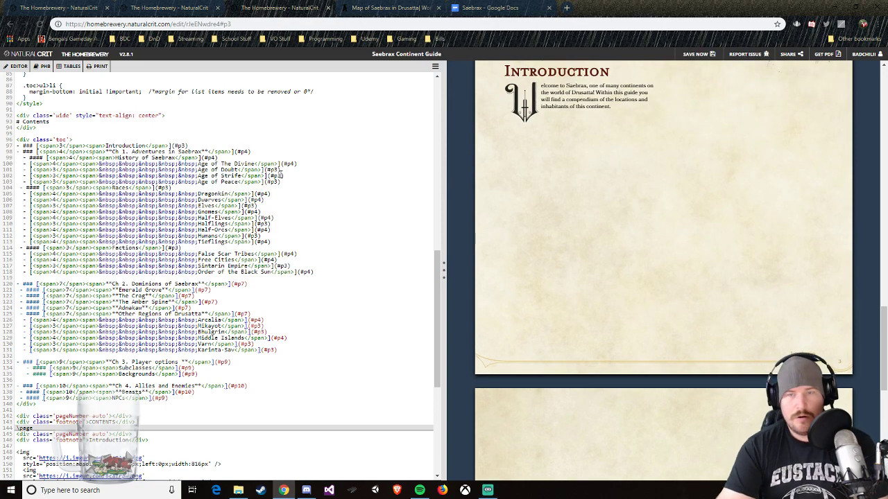
Step: Copy the page number and footnote lines from the Introduction page to below the new page break
scroll(136, 244, down, 3)
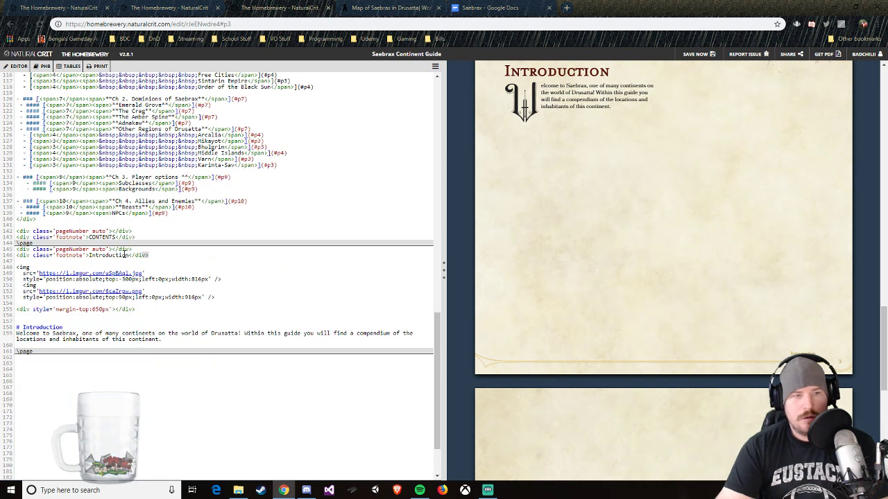
drag(125, 255, 20, 250)
right_click(28, 253)
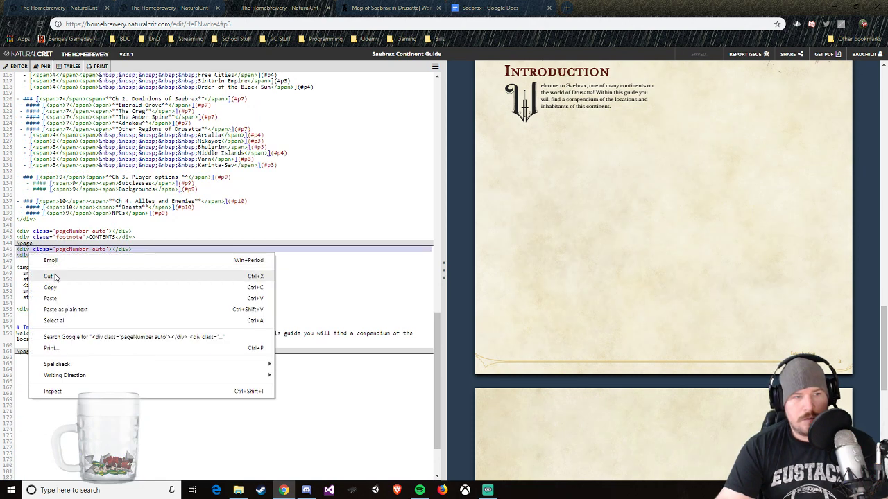
click(50, 287)
click(30, 359)
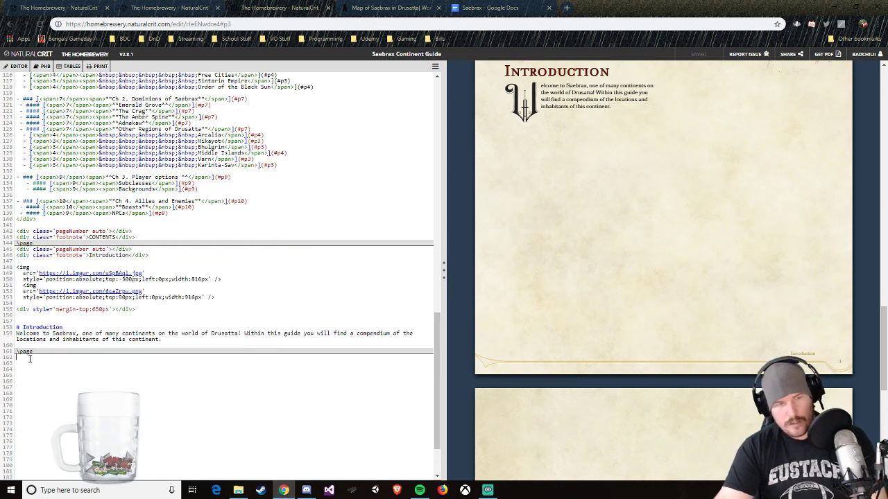
key(ctrl+v)
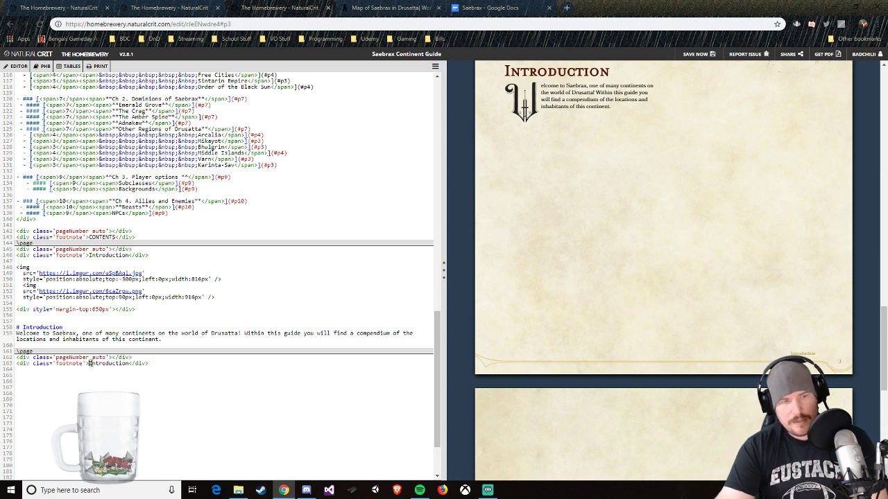
Step: Replace the new page's footnote text with "Chpater 1" and check the footer in the preview
key(Delete)
key(Delete)
key(Delete)
key(Delete)
key(Delete)
key(Delete)
key(Delete)
key(Delete)
key(Delete)
key(Delete)
key(Delete)
key(Delete)
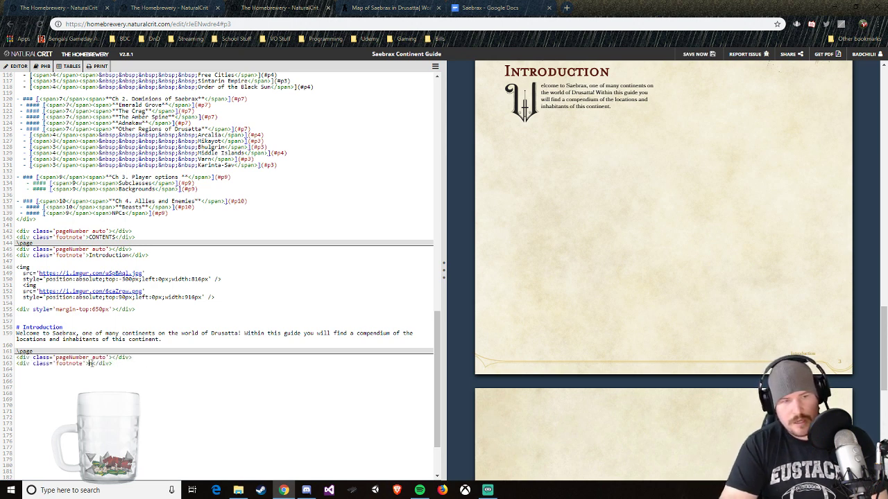
text(Chpater 1)
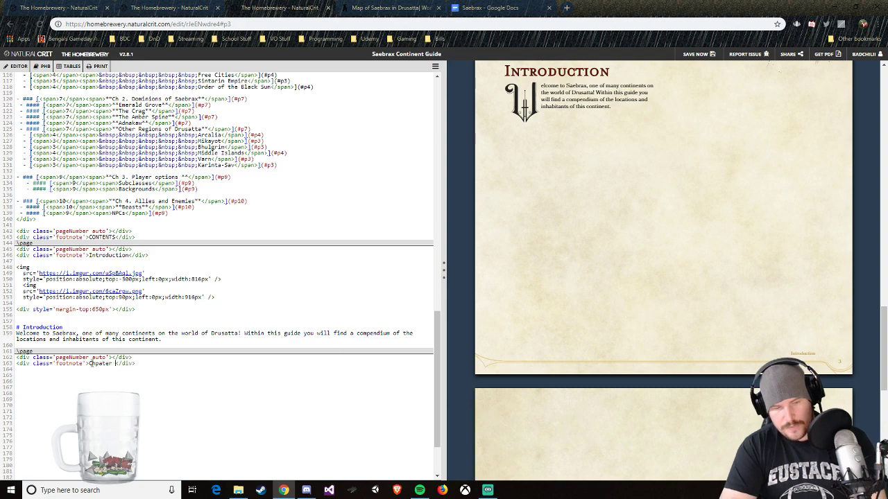
scroll(553, 407, down, 6)
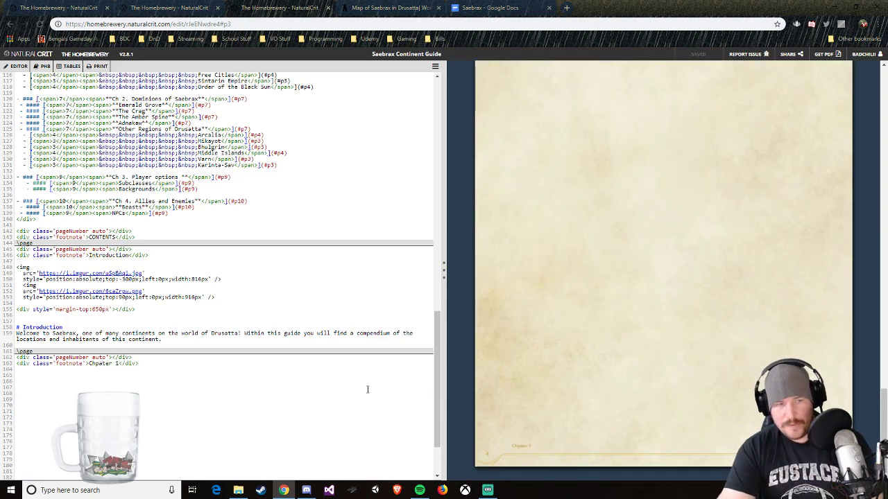
scroll(366, 388, up, 3)
scroll(246, 412, down, 4)
scroll(246, 412, down, 1)
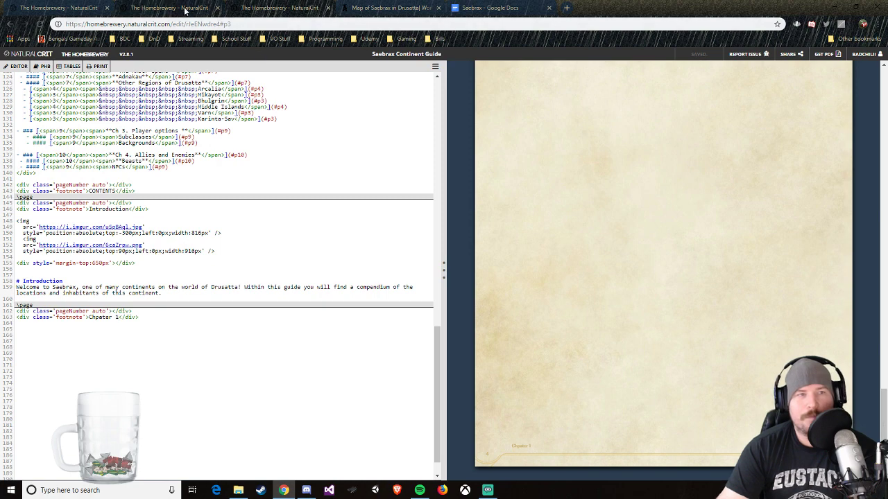
Step: Examine the page footer in the Homebrewery sample document and return to the Saebrax guide
click(177, 8)
scroll(587, 267, down, 5)
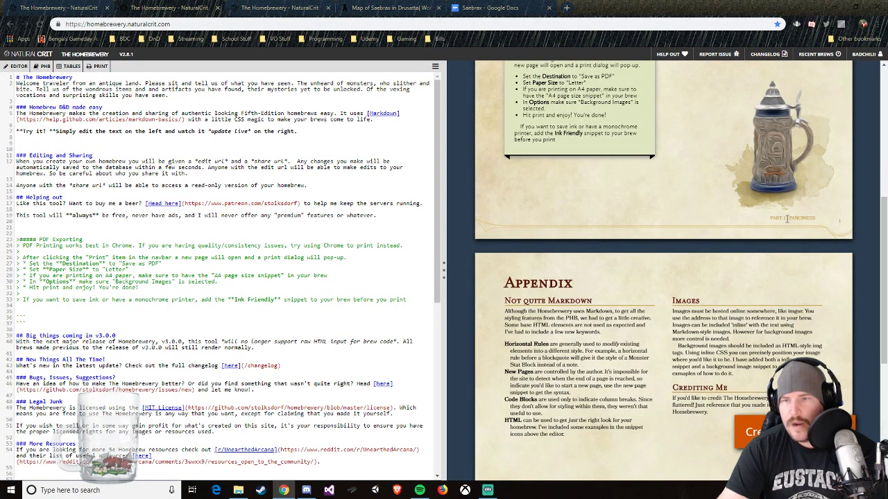
click(276, 14)
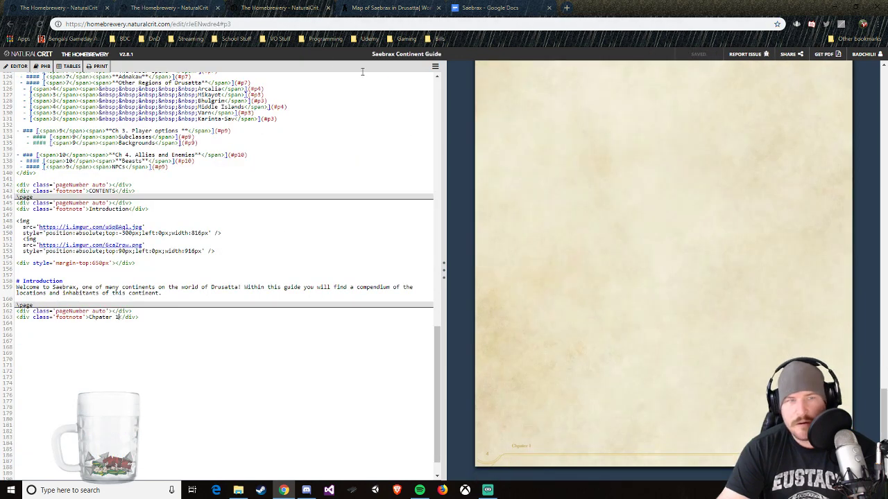
Step: Replace the new page's page number and footnote lines with the pair copied from the Homebrewery sample document
click(176, 10)
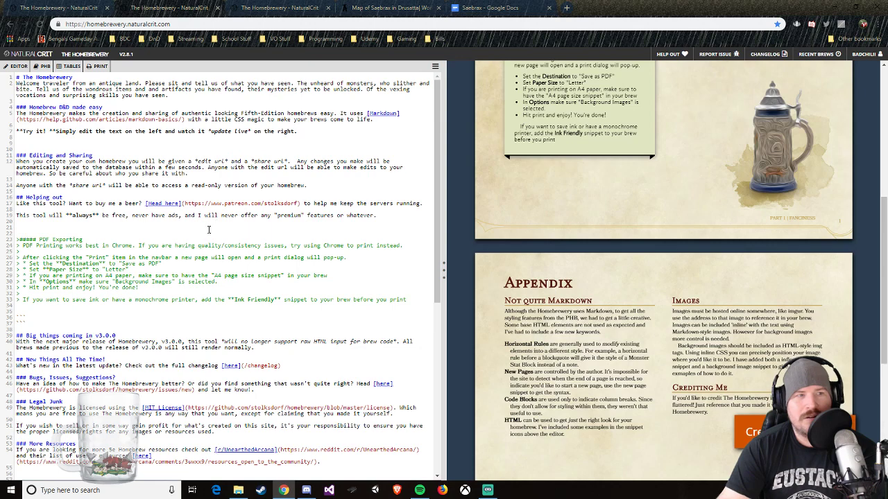
scroll(208, 230, down, 3)
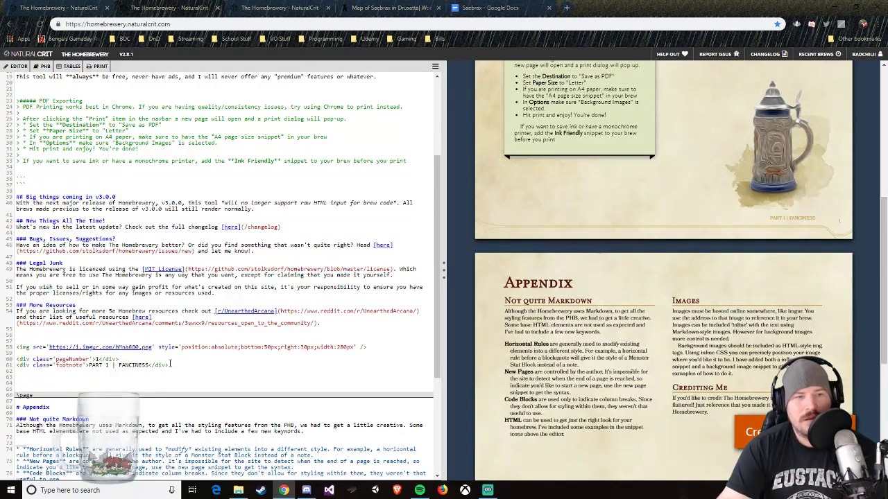
drag(170, 363, 9, 359)
right_click(29, 360)
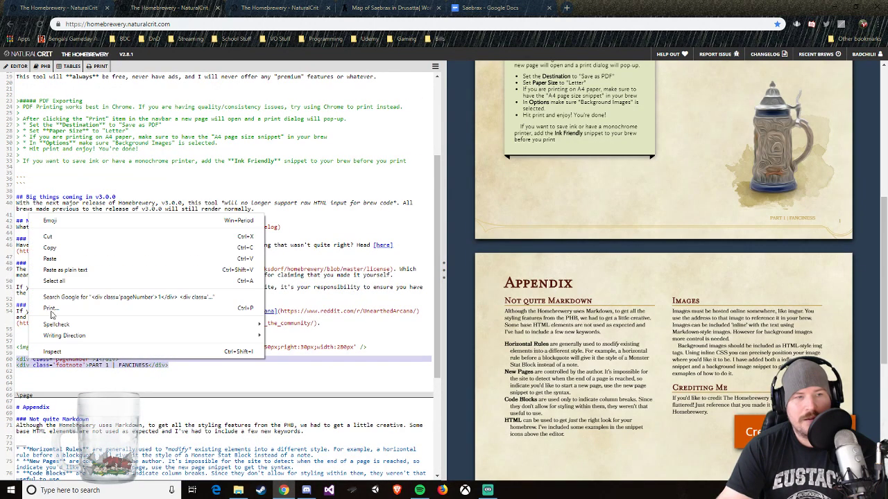
click(49, 248)
click(374, 8)
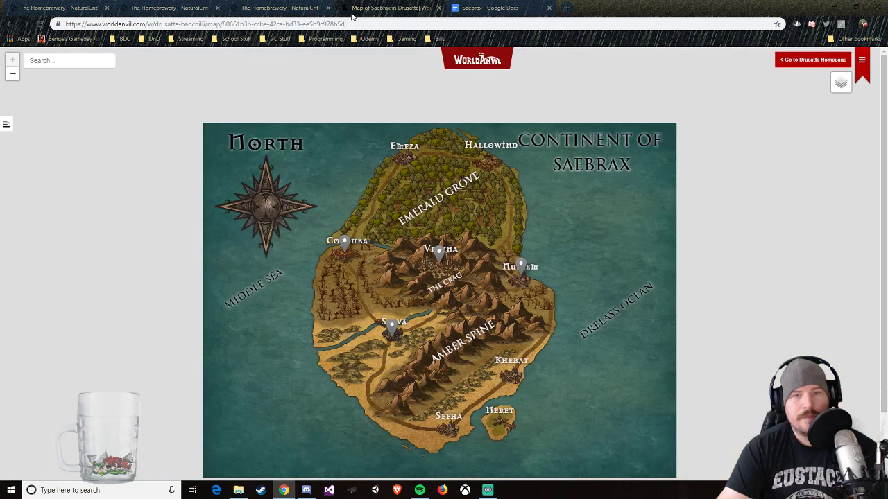
click(312, 9)
drag(144, 318, 18, 310)
key(XF86AudioLowerVolume)
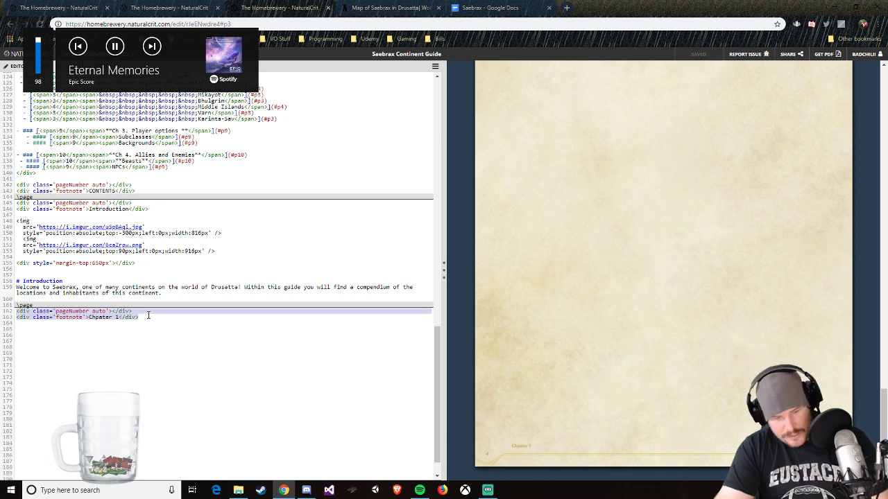
key(ctrl+v)
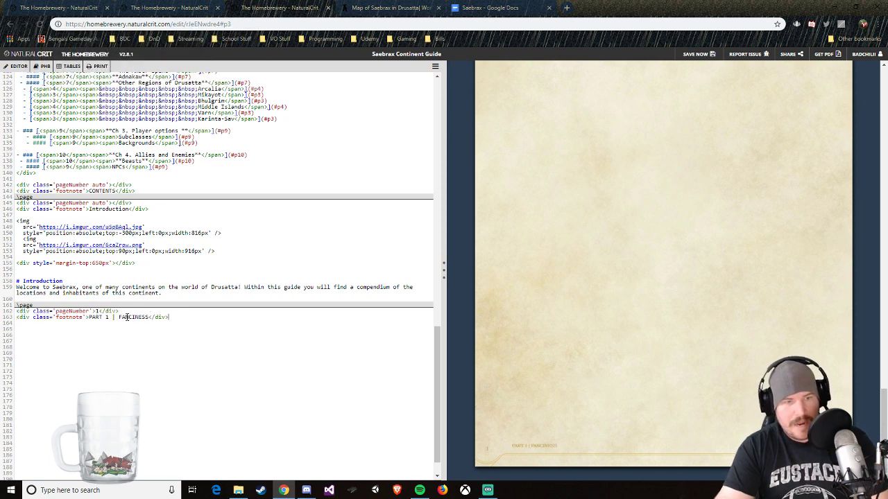
Step: Set the pasted footnote text to "Chapter 1" and the page number to 4
drag(89, 317, 148, 319)
text(Chapter 1)
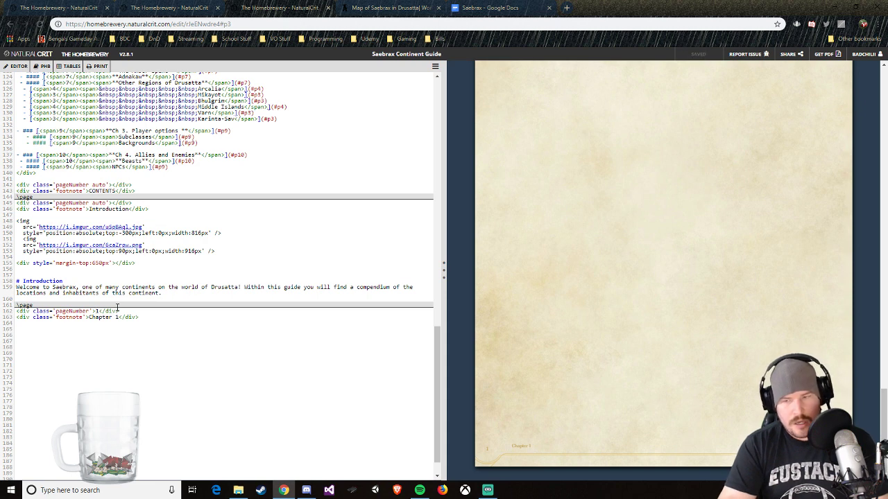
text(4)
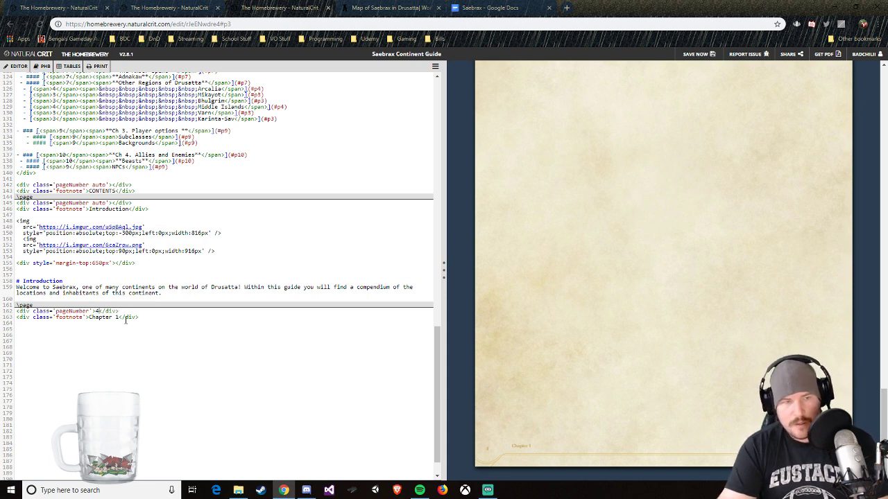
click(141, 327)
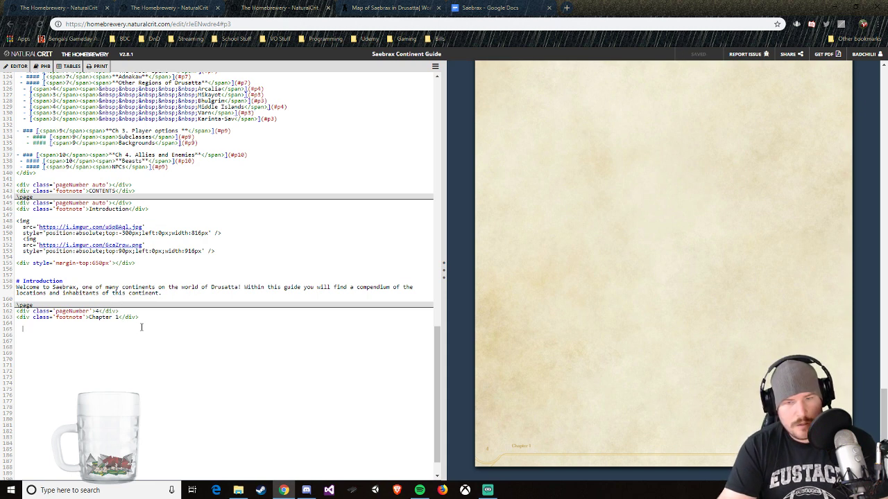
Step: Open the account's brew list from the sample document and open the Leviathan brew for editing, each in a new tab
click(244, 6)
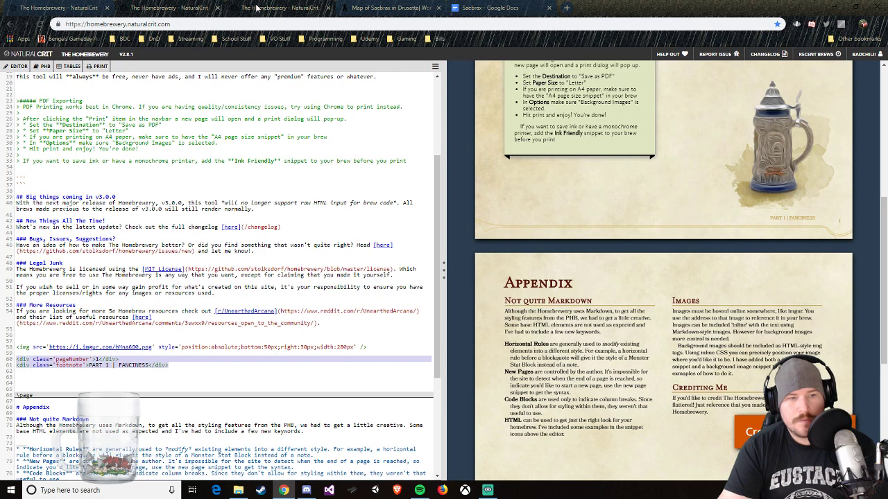
click(257, 8)
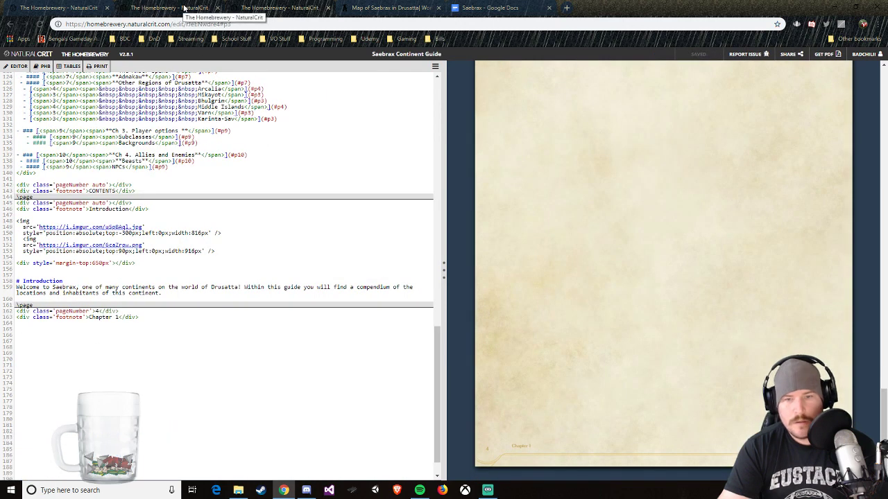
scroll(228, 339, up, 3)
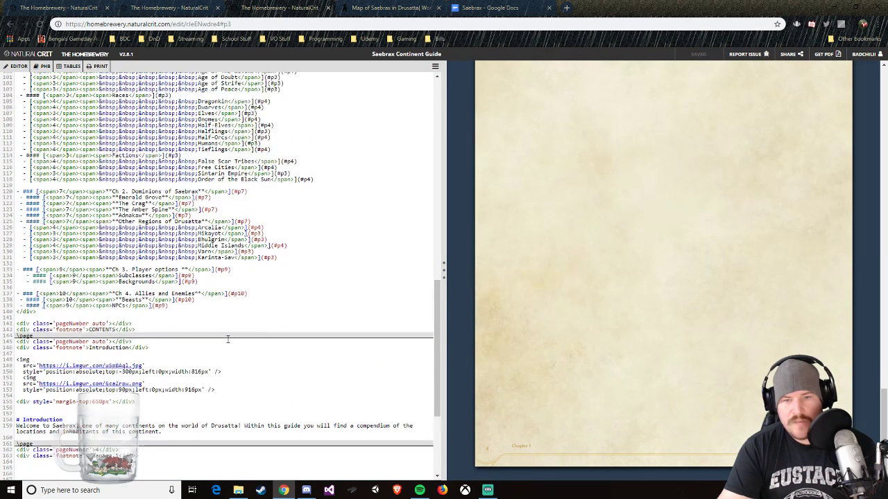
click(173, 8)
right_click(863, 56)
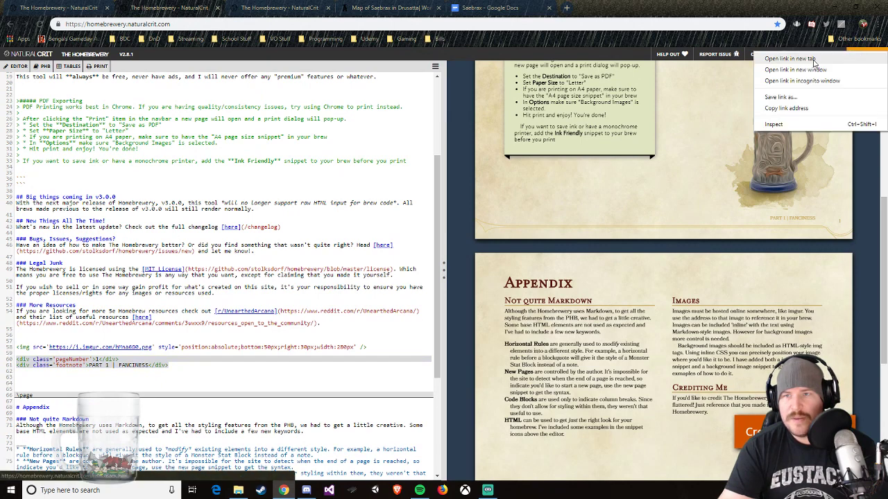
click(811, 62)
click(278, 8)
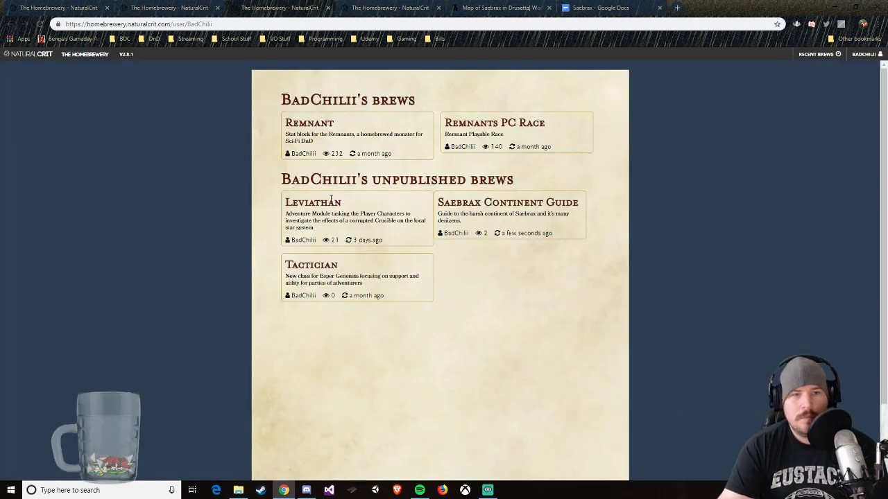
click(427, 211)
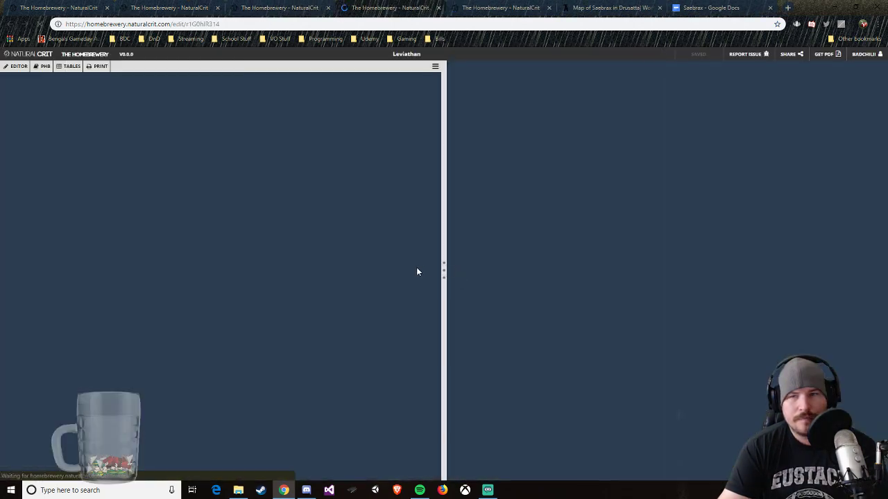
Step: Examine the page layout and chapter footers in the Leviathan brew's preview
scroll(594, 301, down, 15)
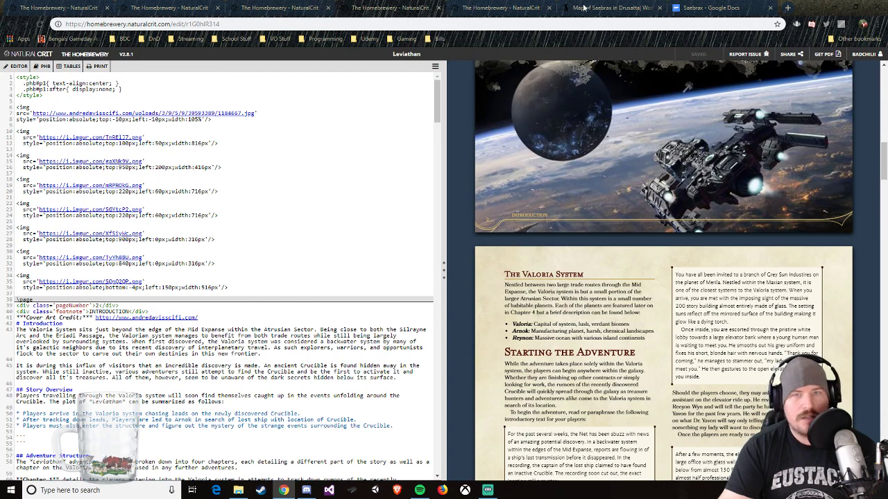
click(348, 6)
click(759, 8)
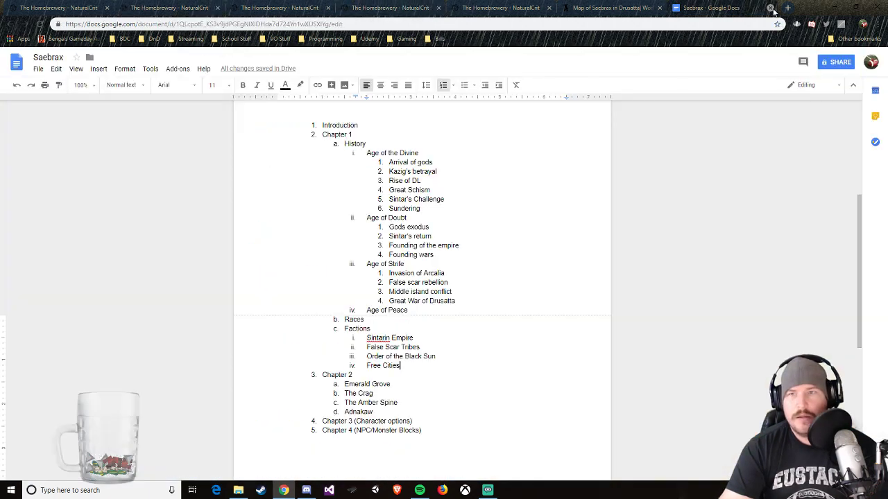
click(208, 8)
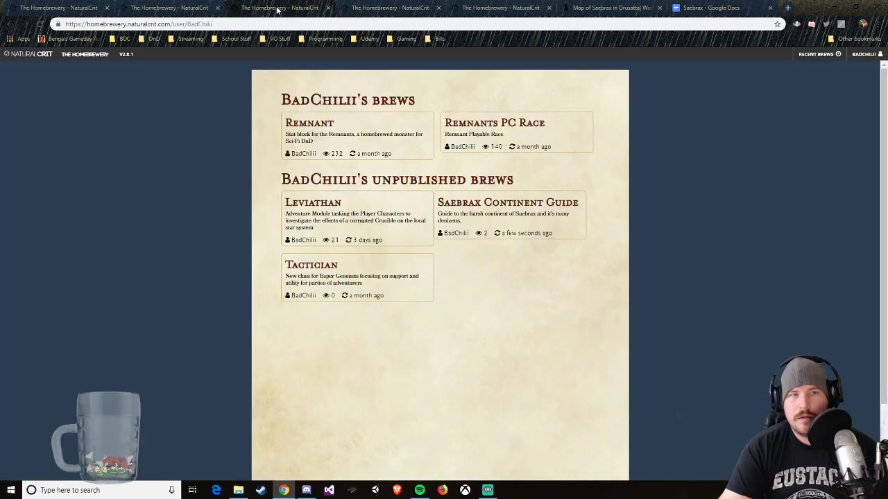
click(204, 8)
click(294, 8)
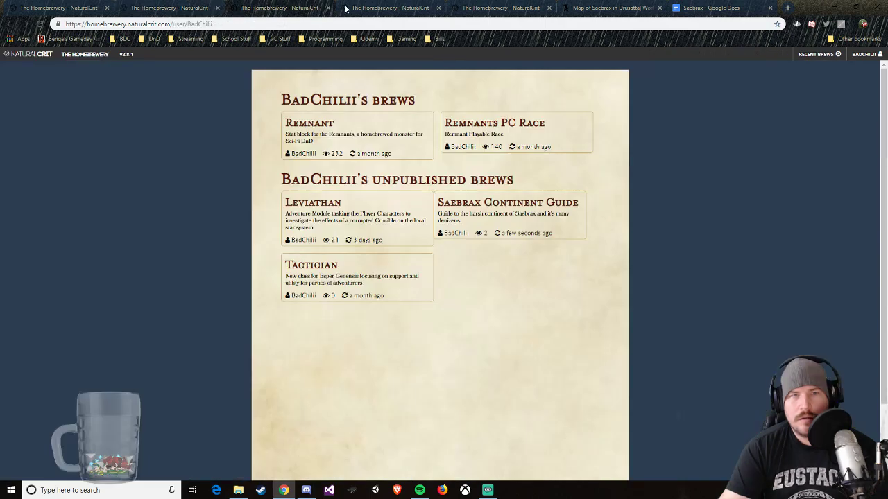
click(377, 9)
scroll(382, 101, down, 4)
scroll(605, 305, down, 10)
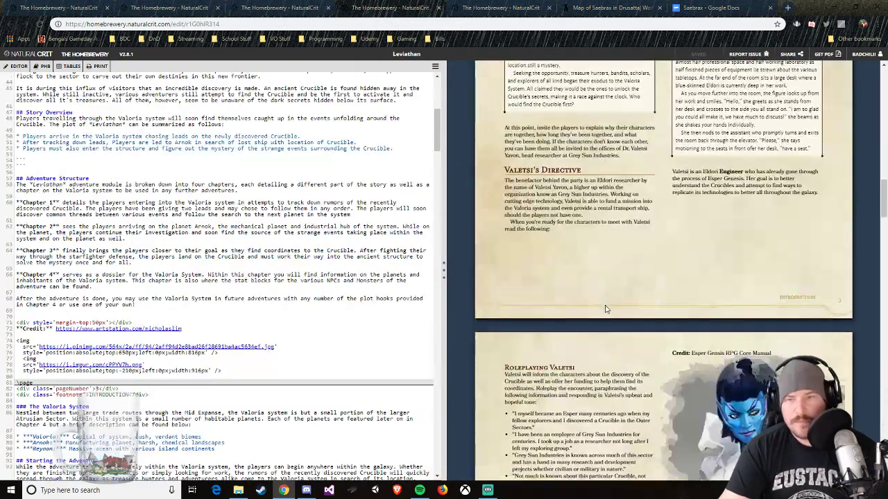
scroll(605, 305, down, 6)
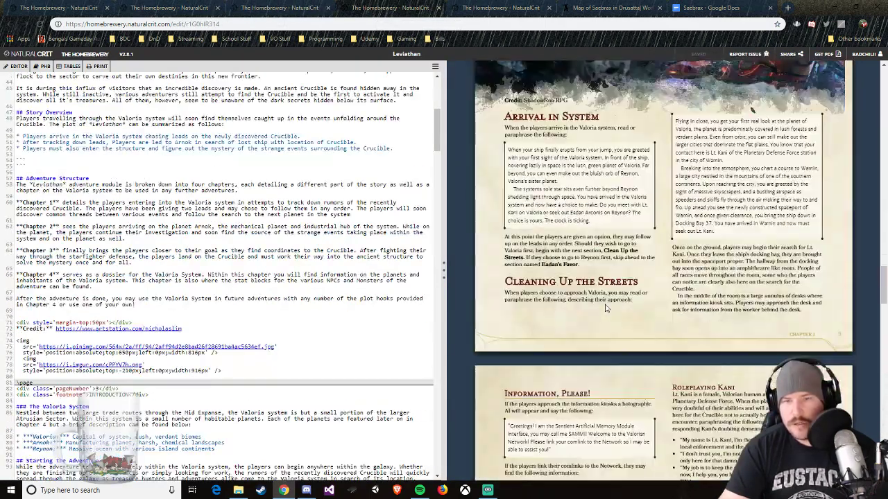
scroll(605, 307, down, 3)
click(697, 7)
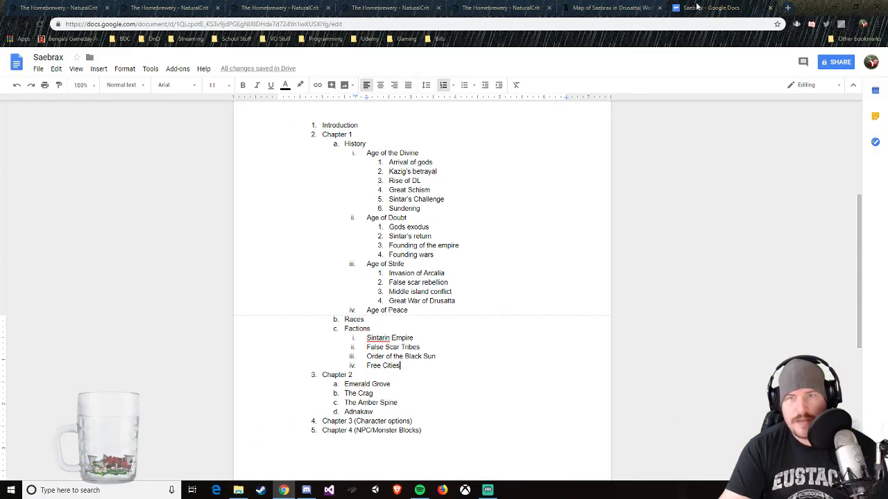
click(611, 7)
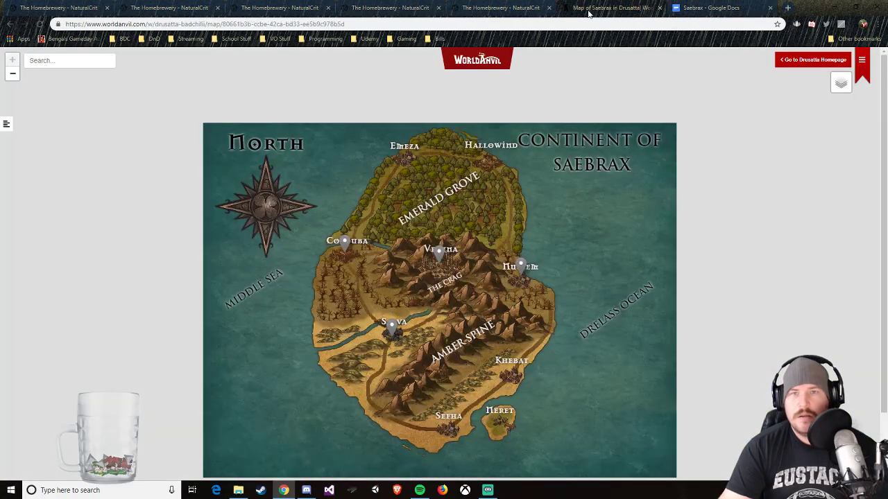
Step: Change the Chapter 1 page's footnote text in the Saebrax guide to uppercase "CHAPTER 1"
click(513, 7)
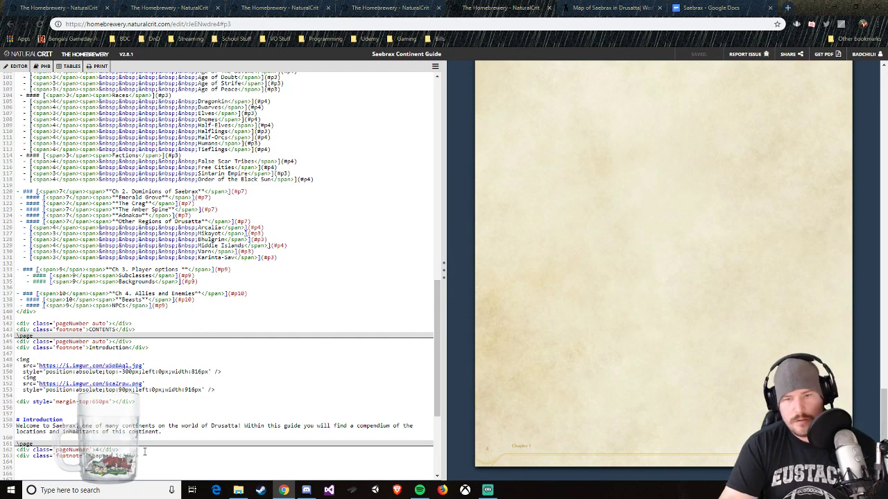
key(BackSpace)
key(BackSpace)
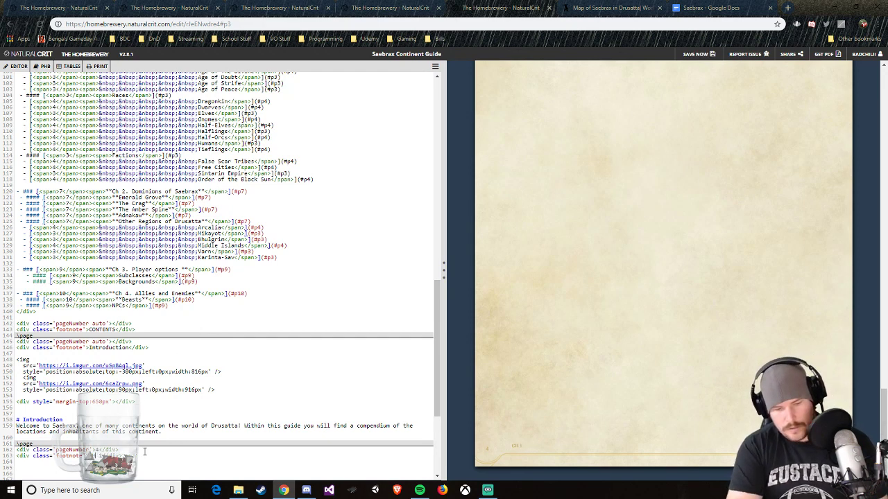
text(ER)
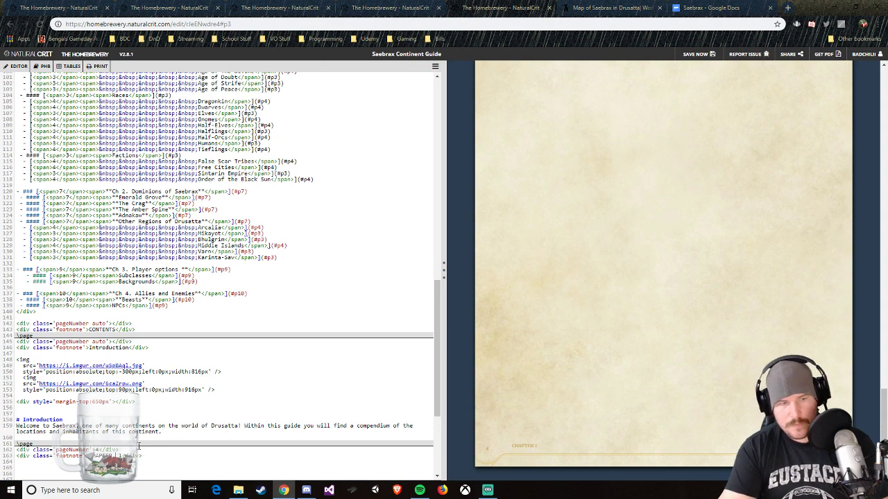
Step: Close the brew list page and arrange the Saebrax guide and Leviathan brew tabs next to each other
click(283, 8)
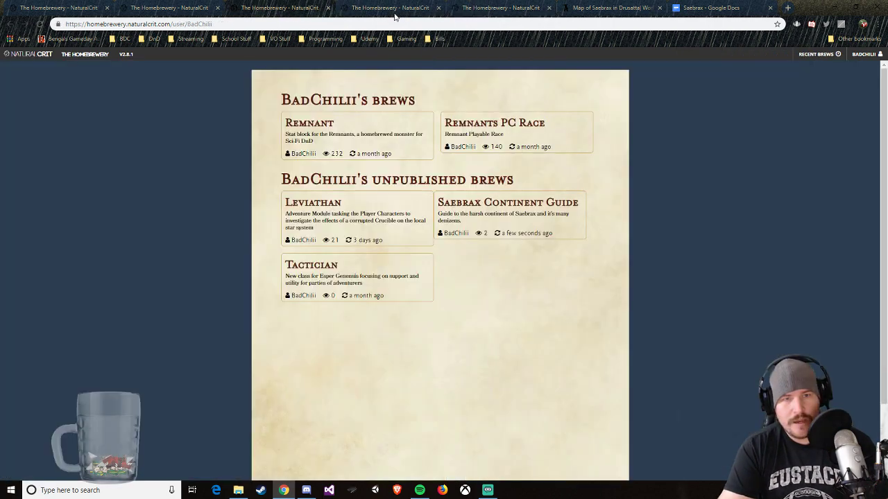
click(499, 8)
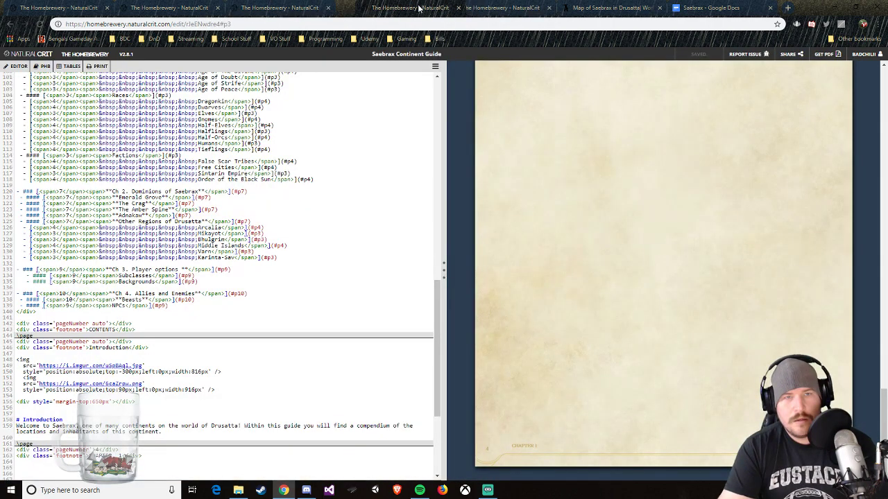
click(280, 8)
click(160, 8)
click(298, 8)
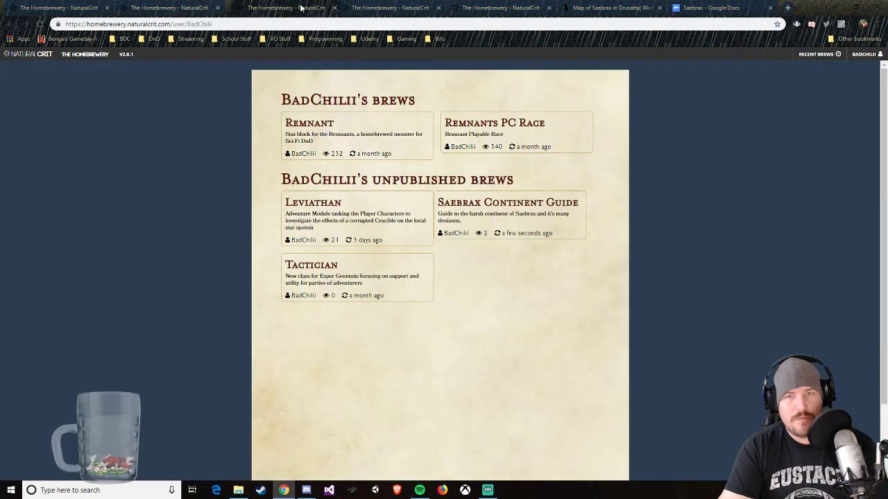
click(488, 9)
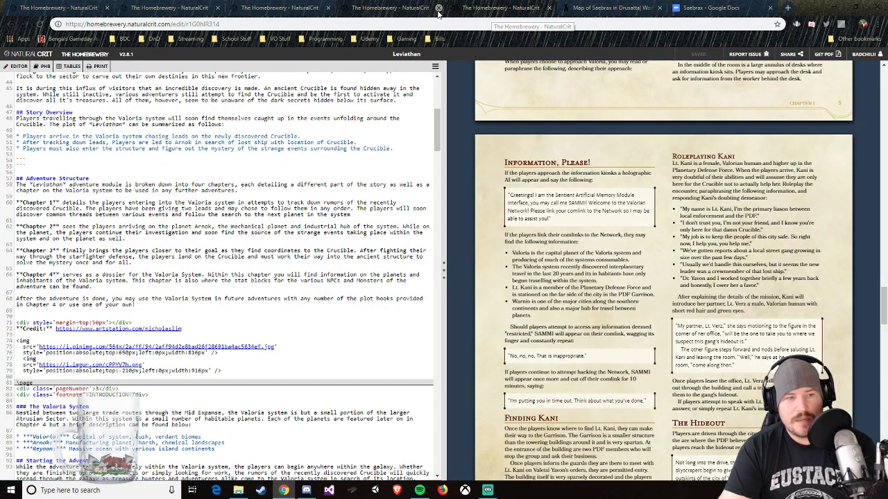
click(313, 7)
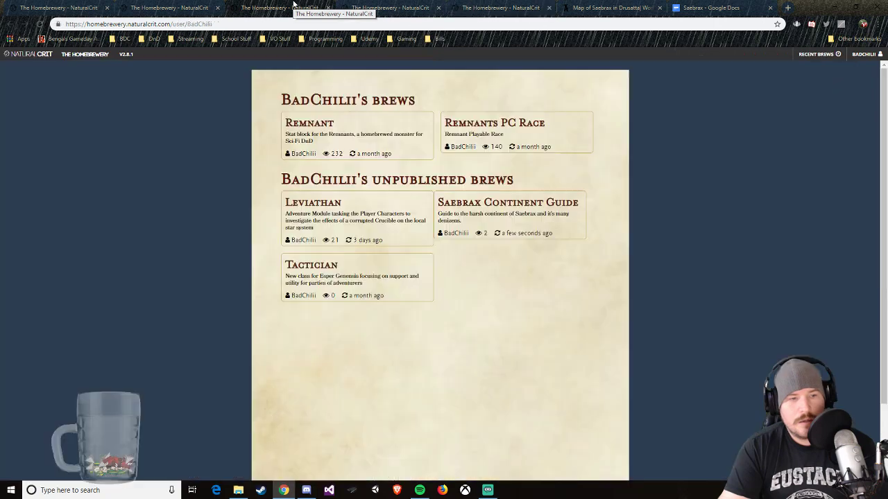
click(388, 10)
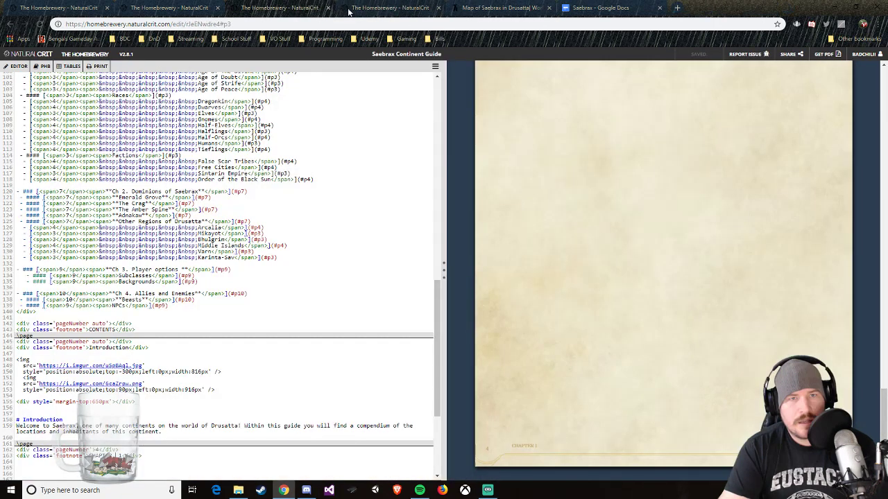
click(388, 13)
Step: Compare the Leviathan brew's Chapter 1 footer with the Saebrax guide's footer and return to the guide
click(301, 10)
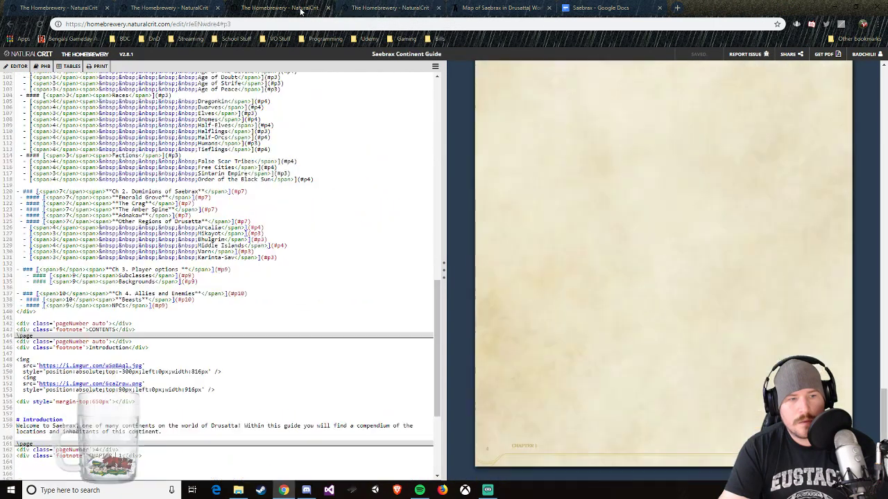
click(380, 9)
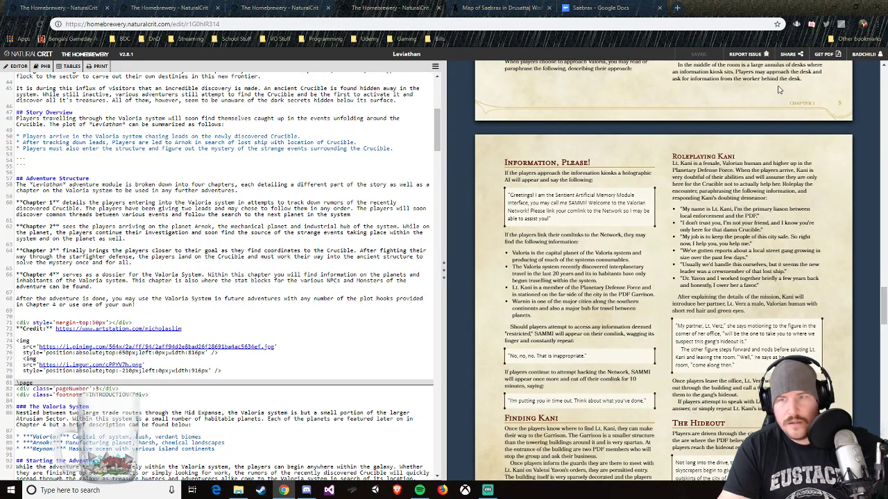
click(270, 9)
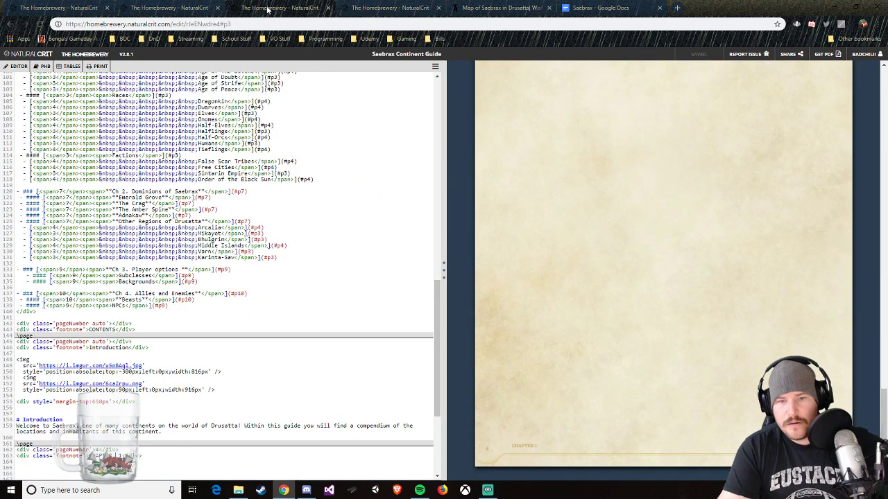
Step: Close the Leviathan reference brew and return to the Saebrax Continent Guide
click(367, 8)
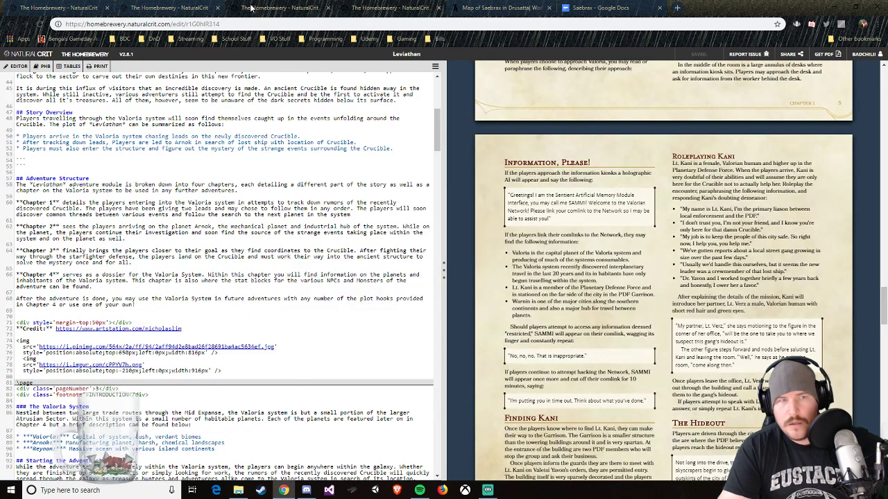
click(277, 8)
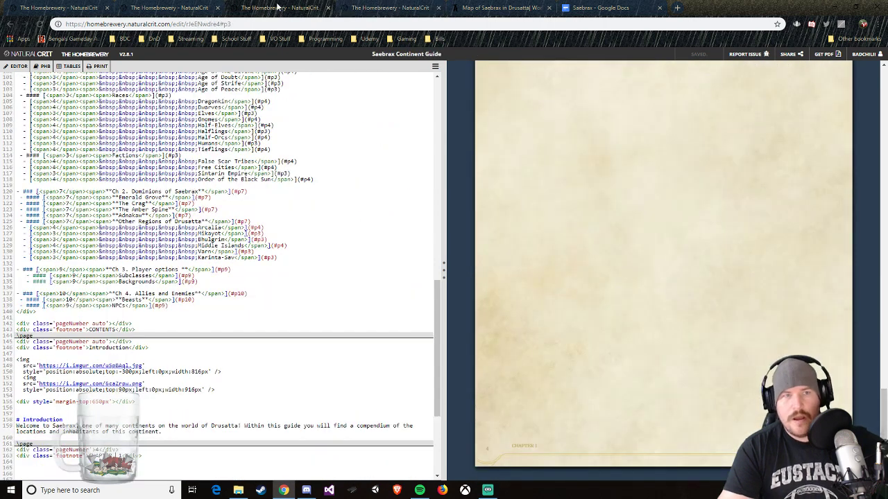
click(406, 9)
click(439, 7)
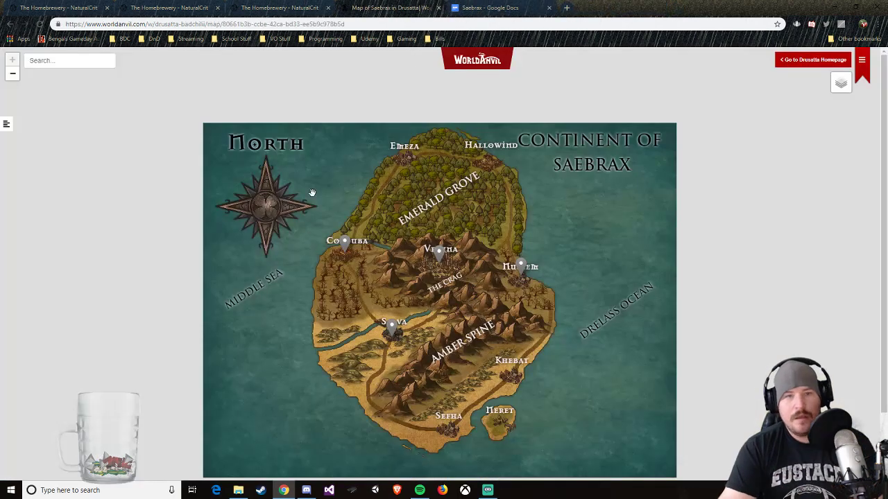
click(297, 8)
Step: Remove the existing page number and footnote lines from the Chapter 1 page
scroll(195, 226, up, 5)
scroll(183, 210, down, 10)
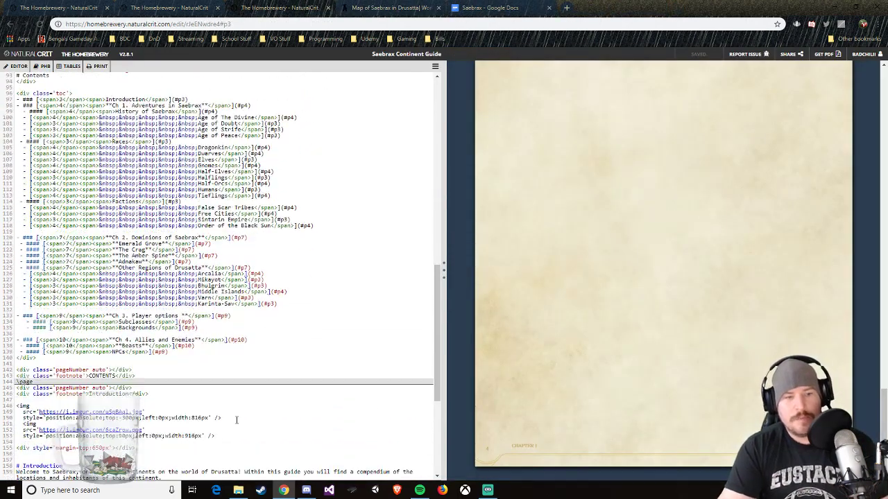
drag(143, 320, 21, 312)
text(<)
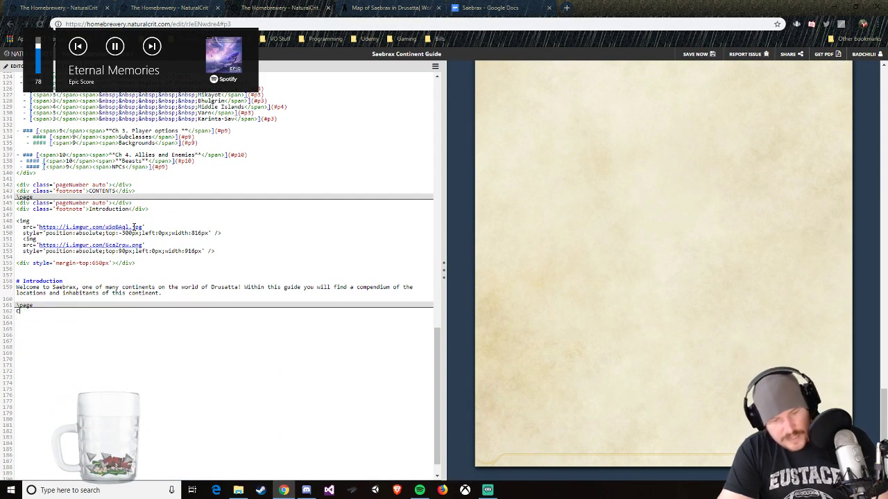
Step: Raise the playback volume and skip to the following music track
key(XF86AudioRaiseVolume)
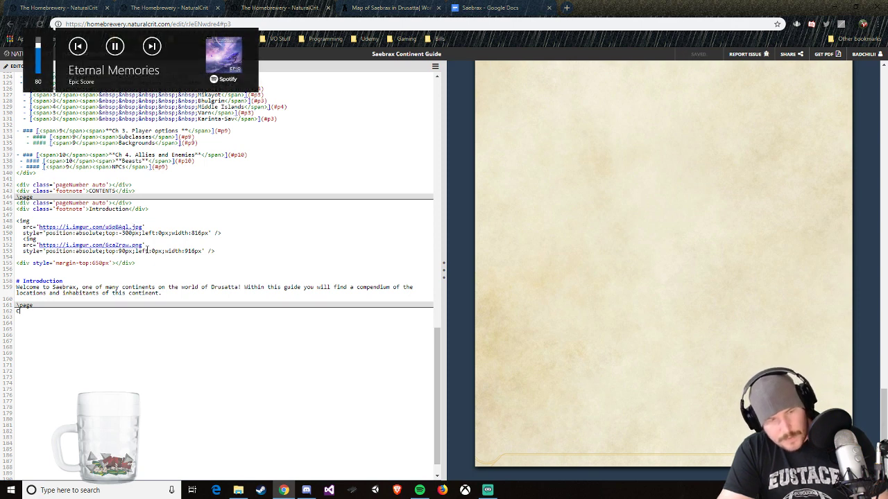
key(XF86AudioRaiseVolume)
key(XF86AudioRaiseVolume)
key(XF86AudioRaiseVolume)
key(XF86AudioRaiseVolume)
key(XF86AudioRaiseVolume)
key(XF86AudioRaiseVolume)
key(XF86AudioNext)
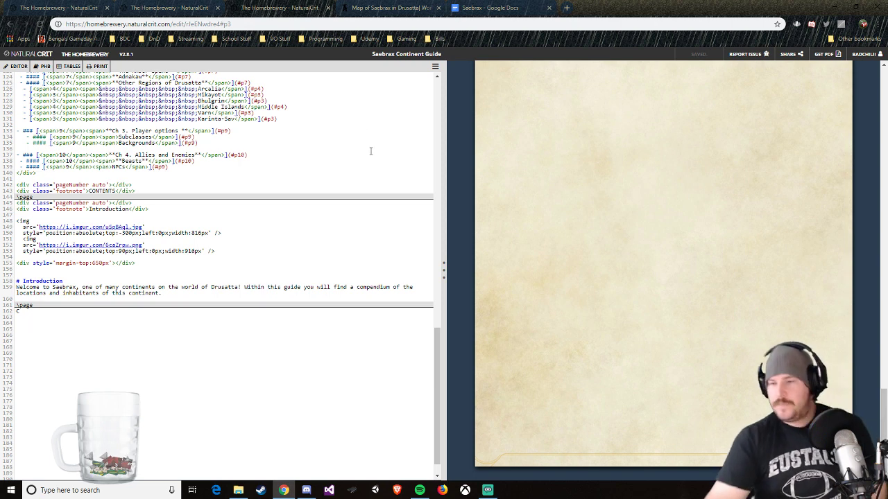
Step: Copy the sample brew's page number and "PART 1 | FANCINESS" footnote lines onto the Saebrax guide's Chapter 1 page, replacing the stray text there
click(203, 6)
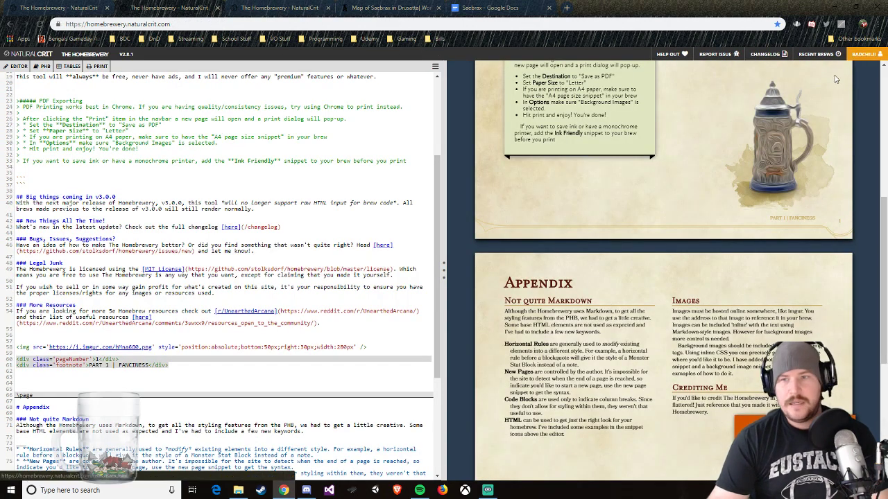
click(171, 368)
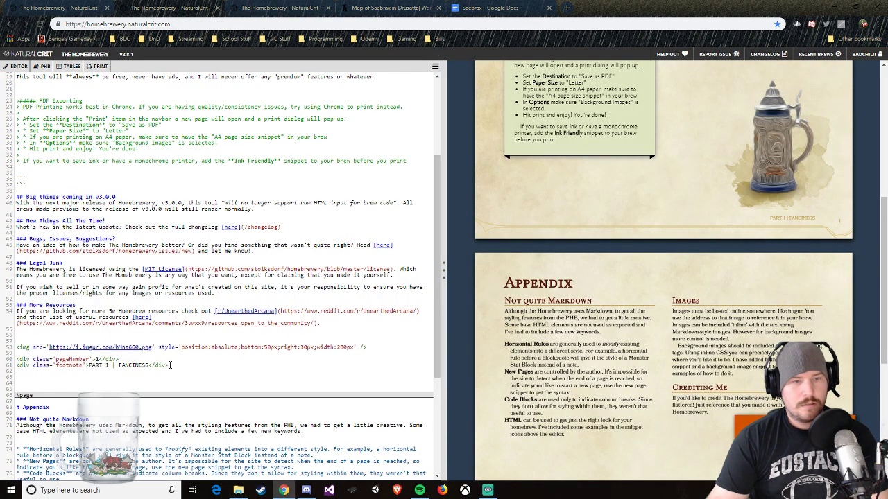
drag(170, 365, 18, 360)
key(ctrl+c)
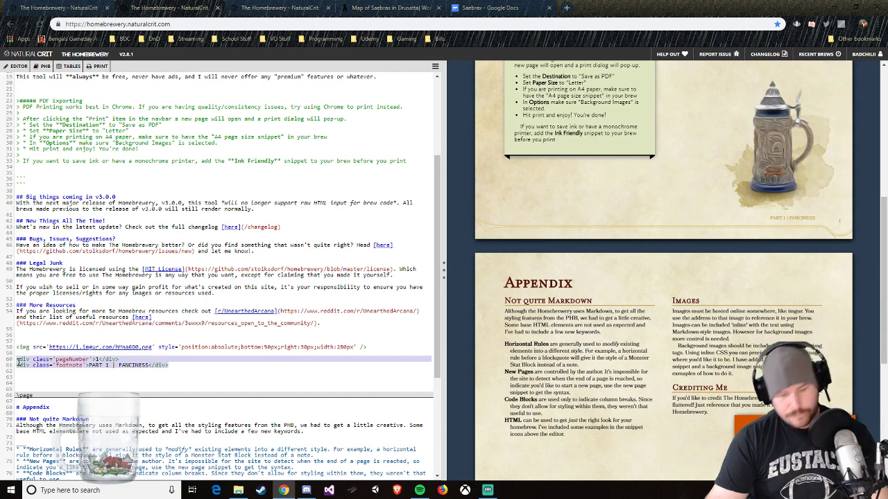
click(251, 7)
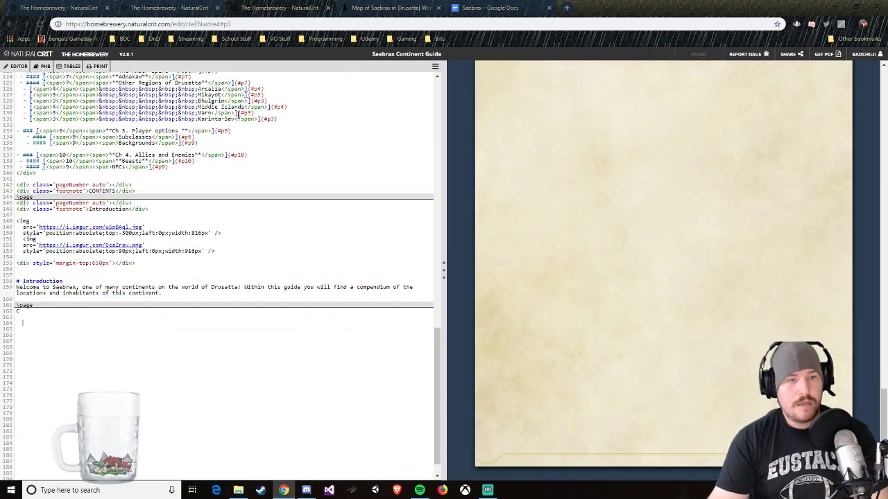
drag(23, 316, 10, 313)
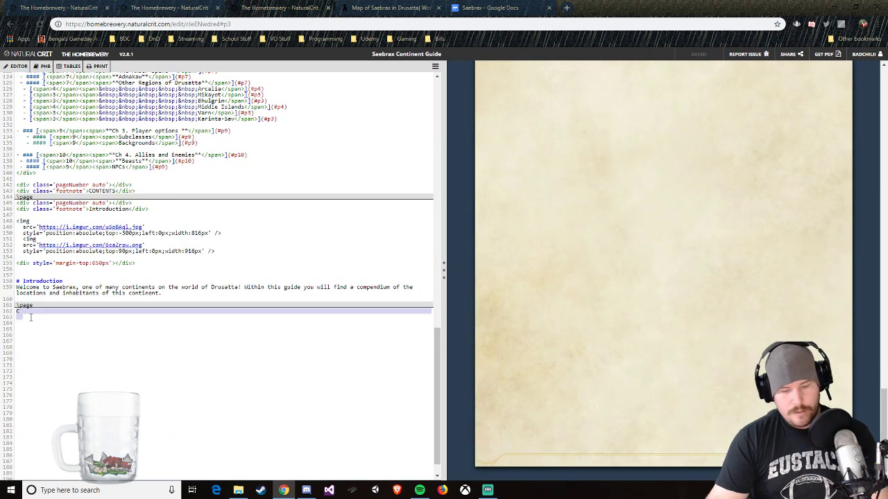
key(ctrl+v)
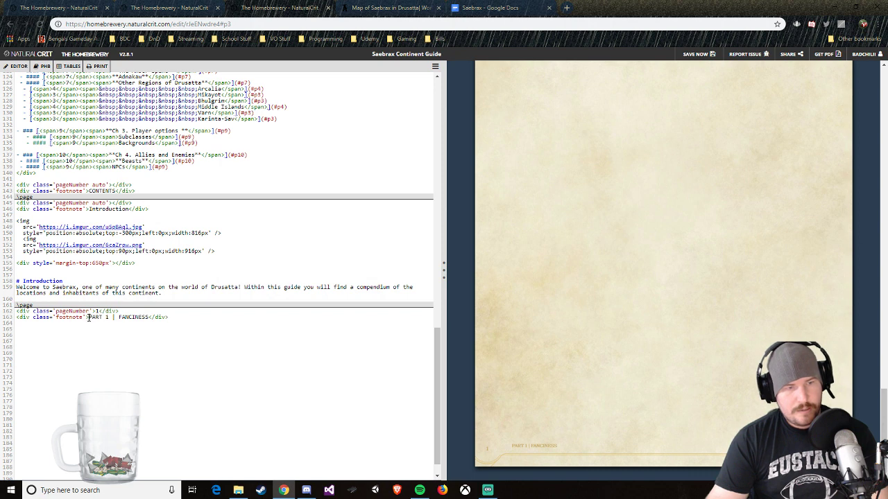
Step: Change the Chapter 1 page's footnote to "CHAPTER 1" and its page number to 4
drag(89, 317, 149, 319)
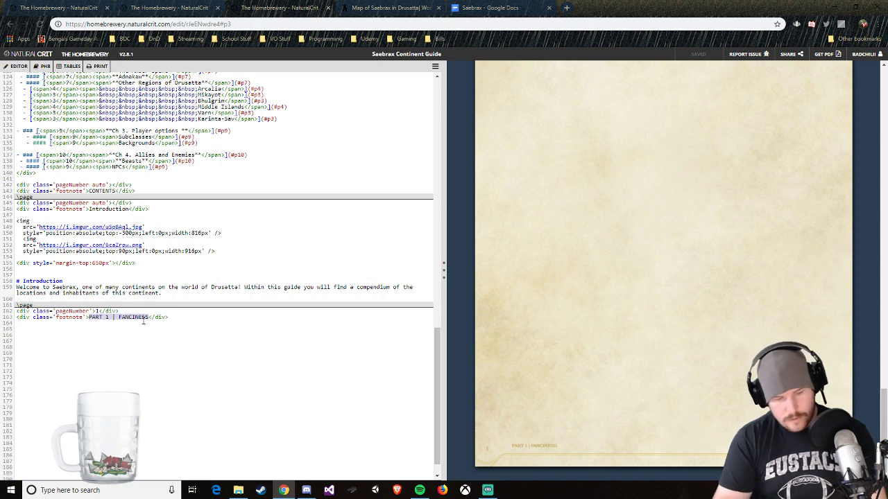
text(CHAPTER 1)
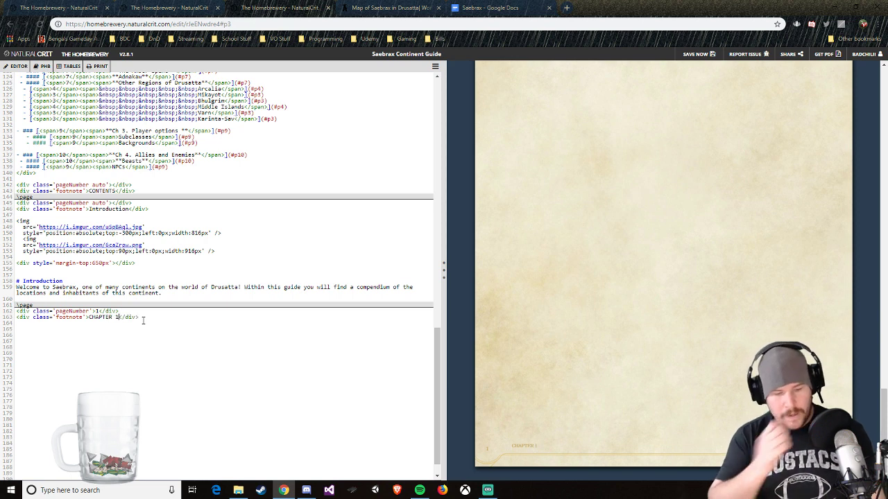
click(98, 311)
text(4)
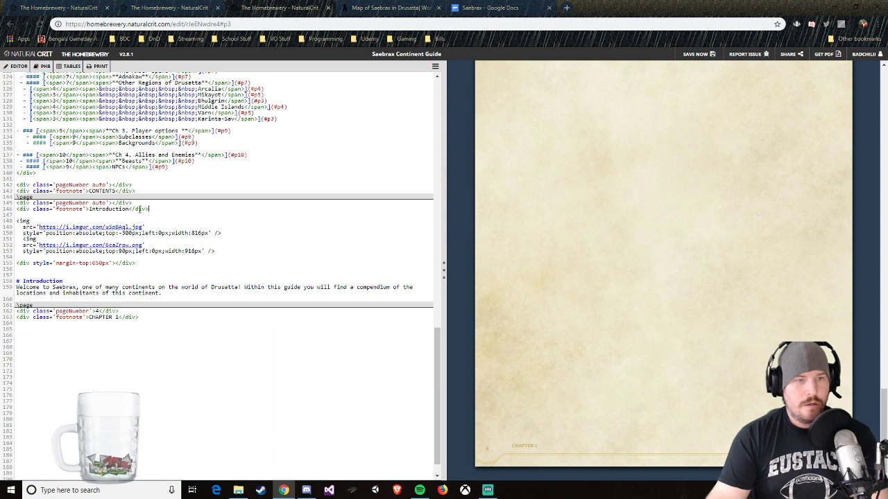
Step: Replace the Introduction page's footer lines with the copied snippet, using page number 3 and the footnote "INTRODUCTION"
drag(140, 209, 17, 206)
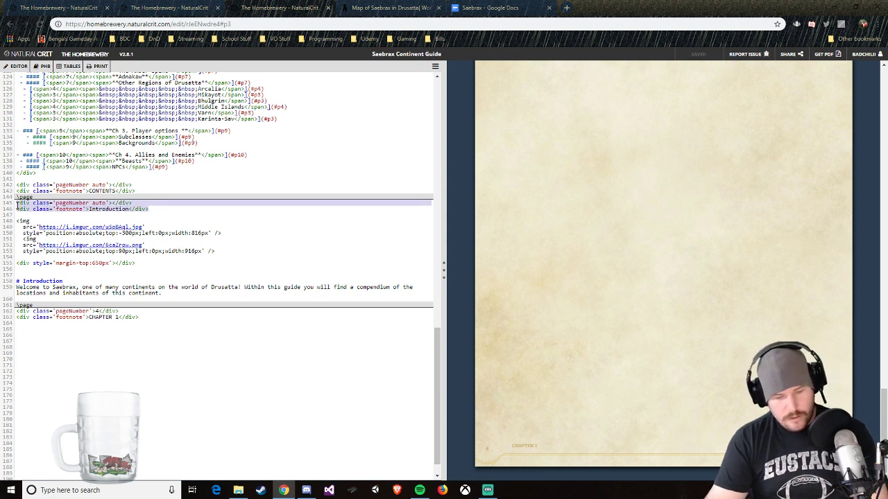
key(ctrl+v)
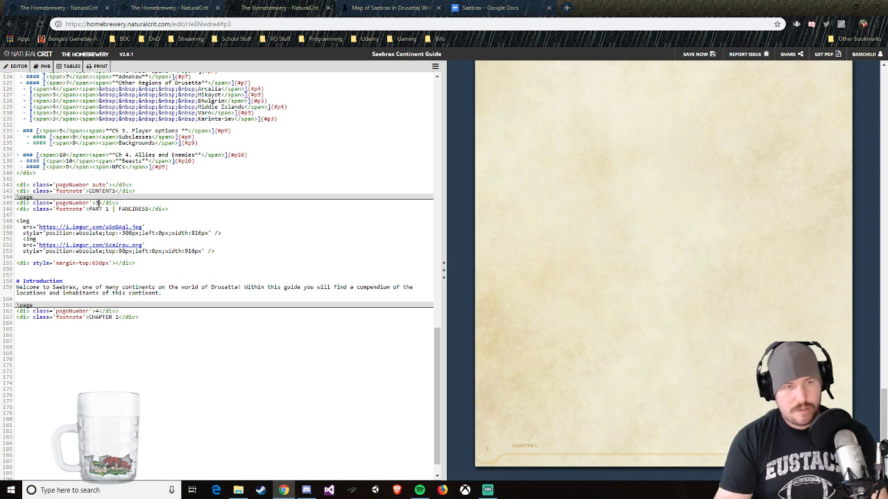
drag(88, 209, 147, 208)
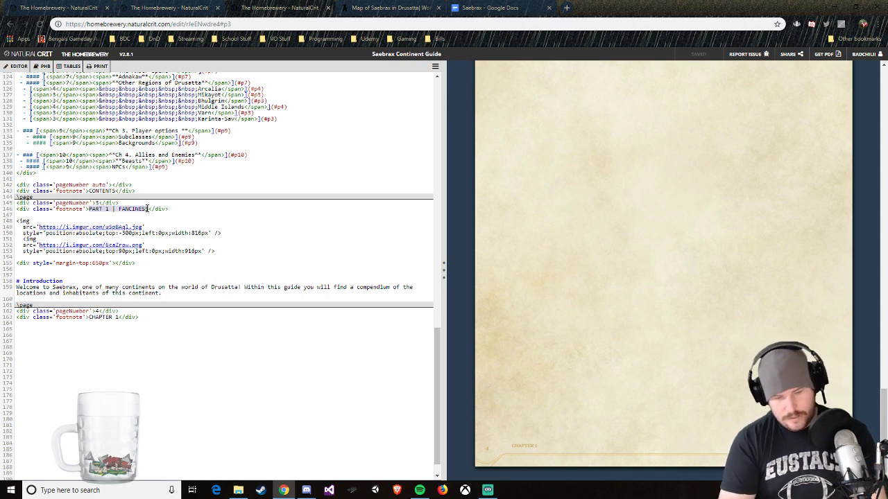
text(INTRODUCTION)
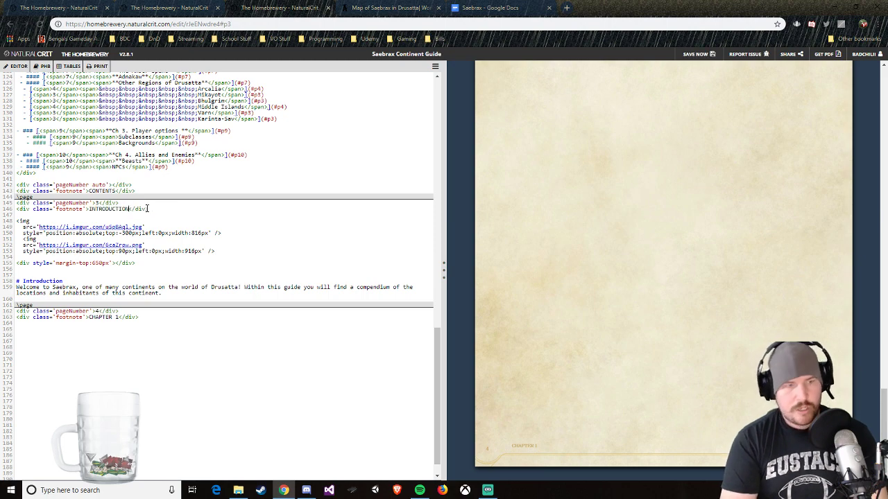
scroll(226, 270, up, 2)
scroll(594, 251, up, 5)
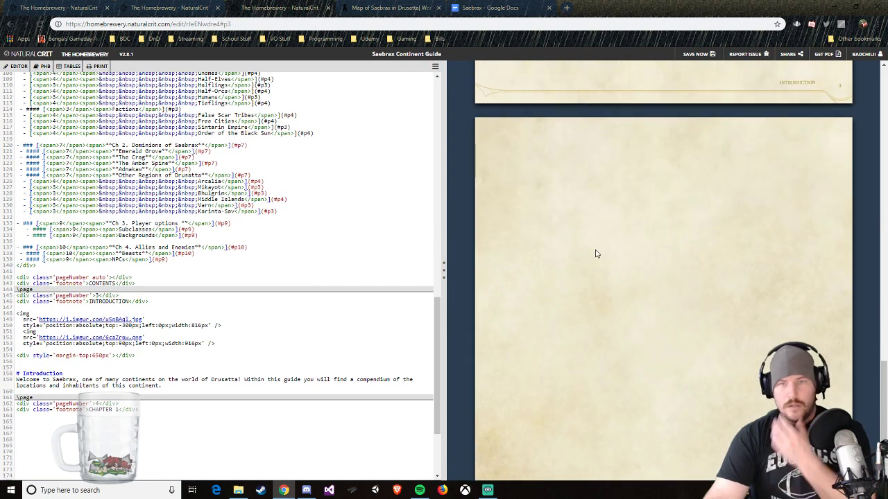
scroll(593, 260, down, 3)
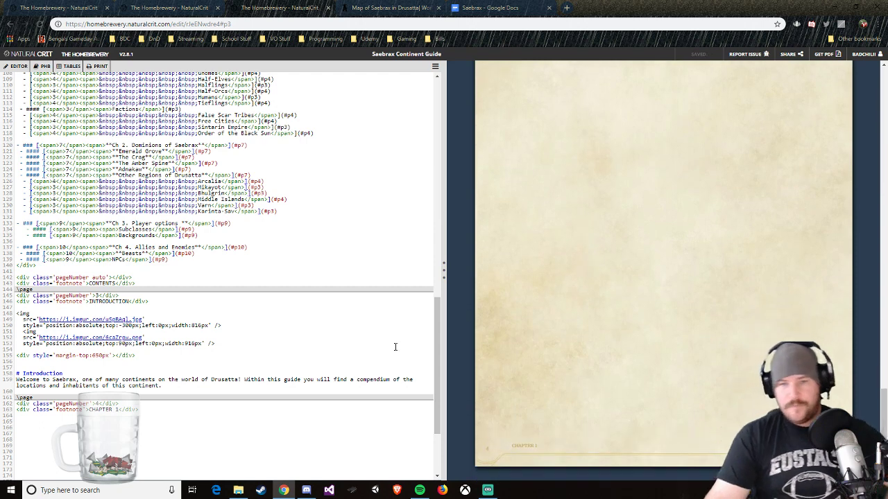
key(BackSpace)
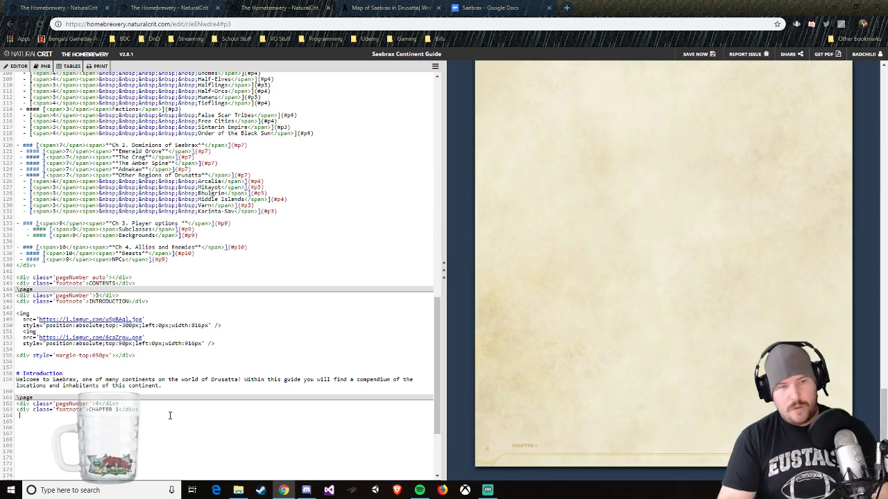
key(BackSpace)
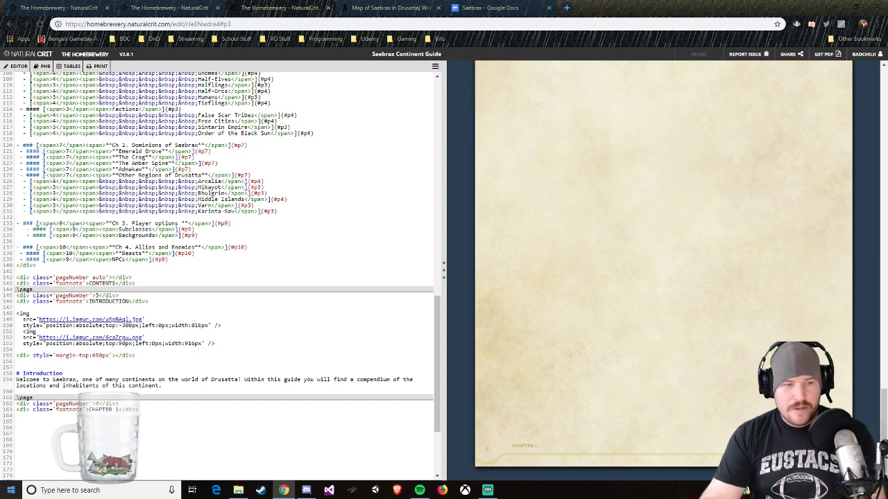
Step: Launch Adobe Photoshop CC 2018
click(6, 494)
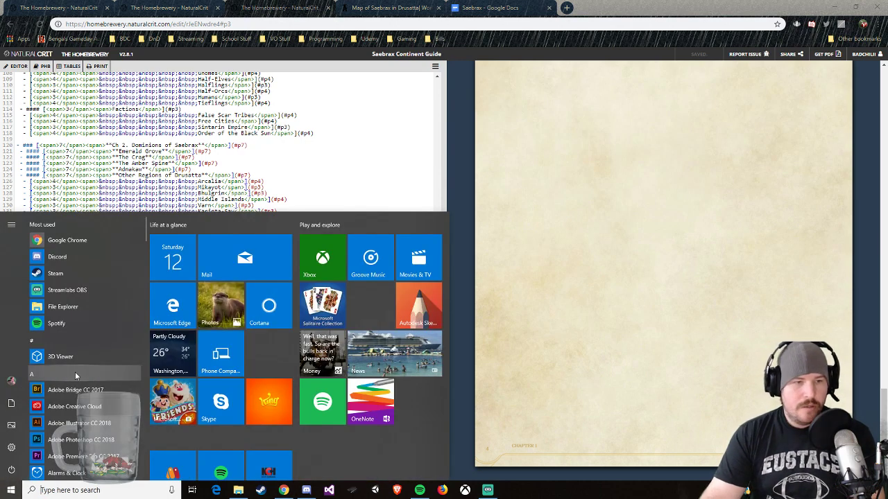
scroll(83, 368, down, 3)
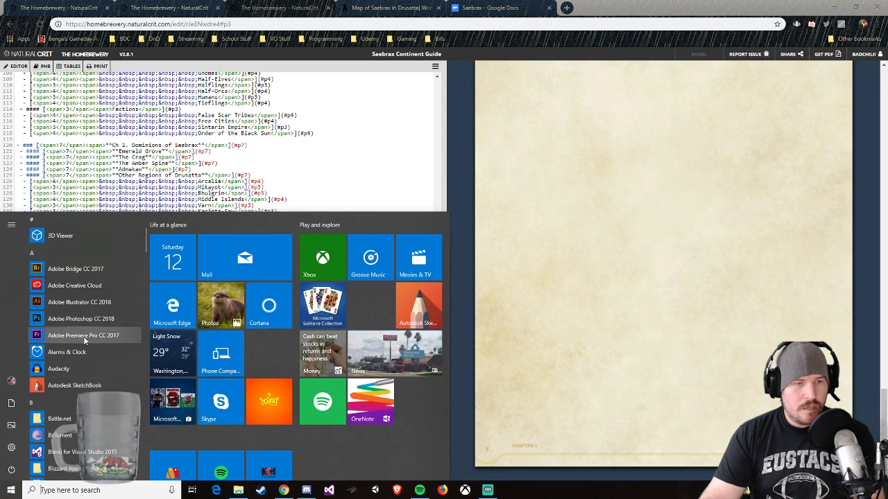
click(98, 319)
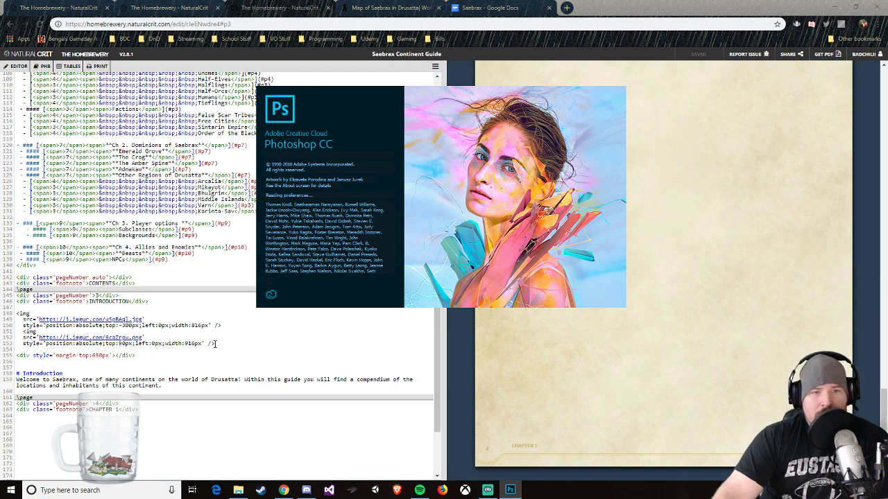
Step: Copy the Introduction page's two image tags and paste them below the Chapter 1 footnote in the Saebrax guide
drag(215, 344, 17, 314)
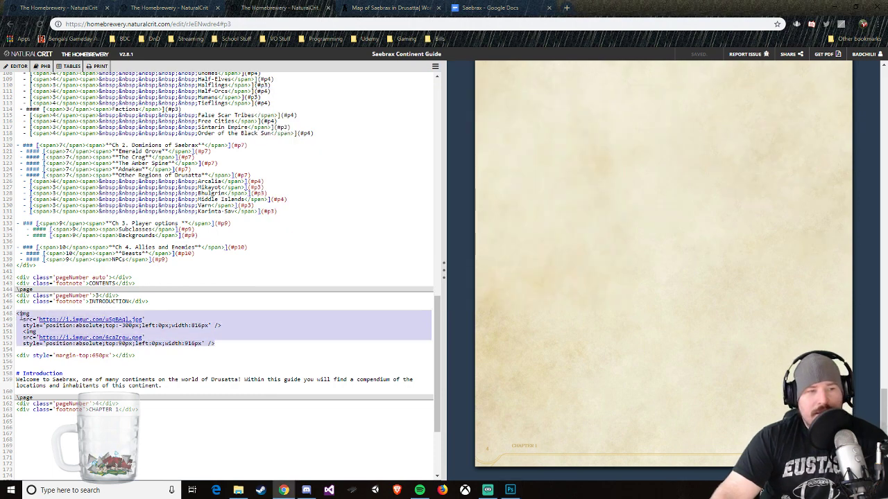
right_click(35, 321)
click(70, 357)
click(87, 418)
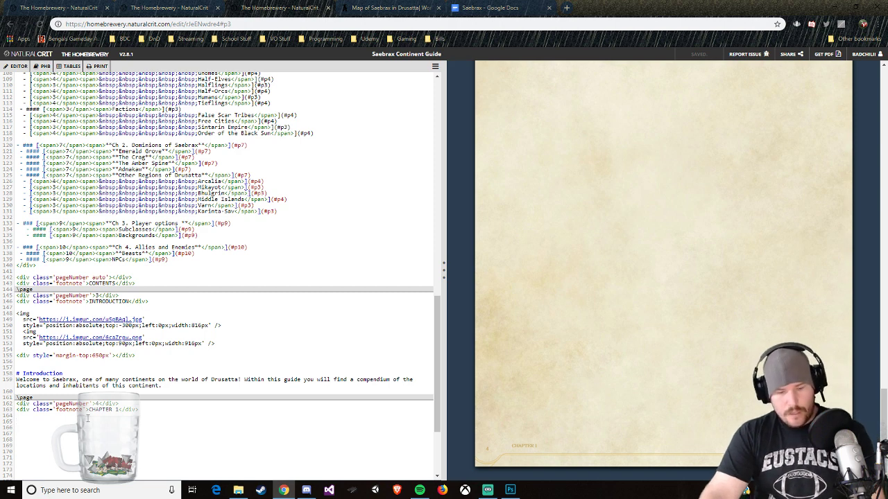
key(ctrl+v)
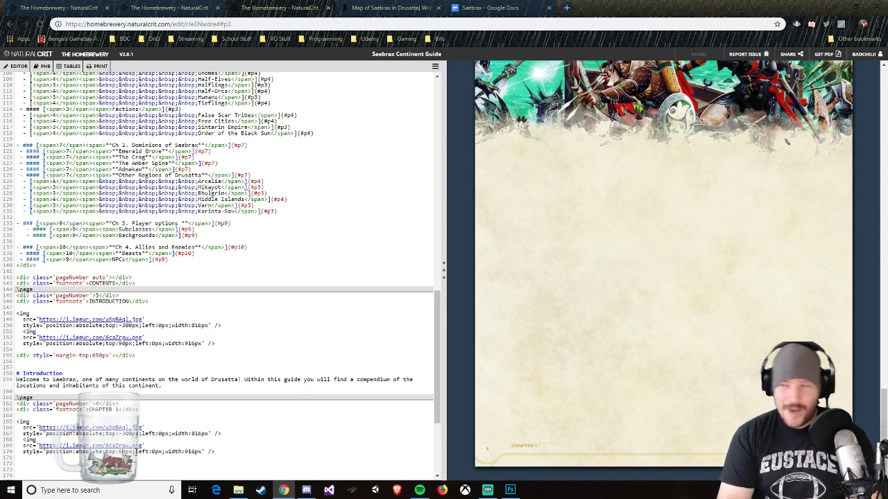
Step: Set the top offset of the Chapter 1 page's second image to 70px
key(BackSpace)
text(7)
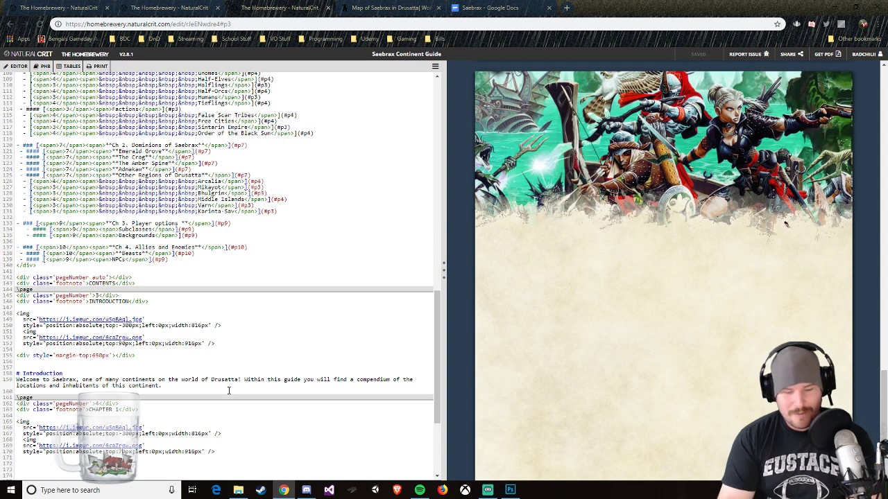
key(BackSpace)
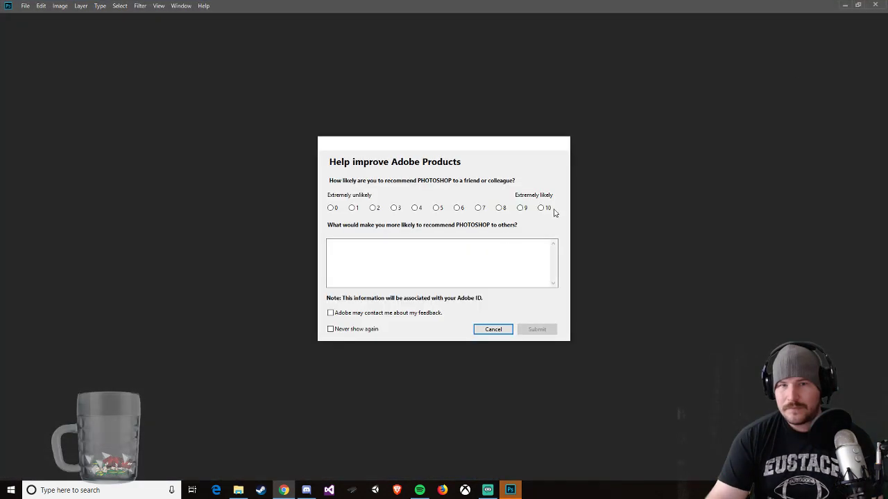
Step: Switch to Photoshop and dismiss the Adobe product feedback survey
click(493, 329)
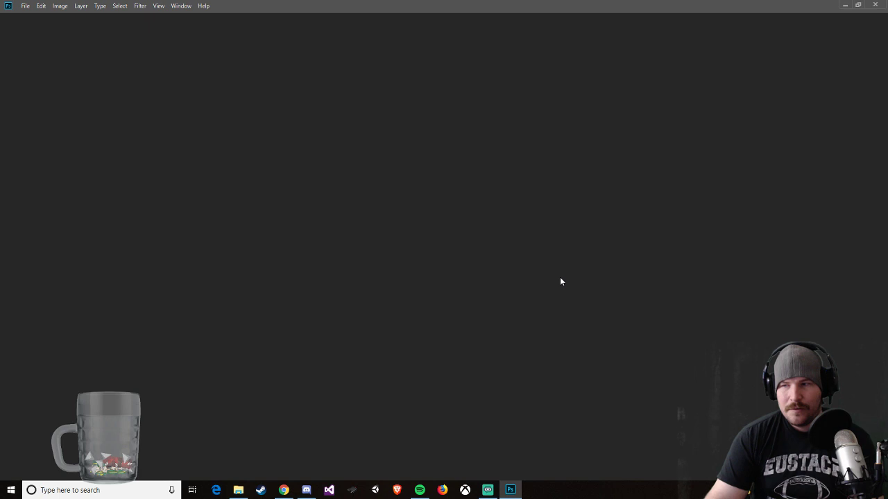
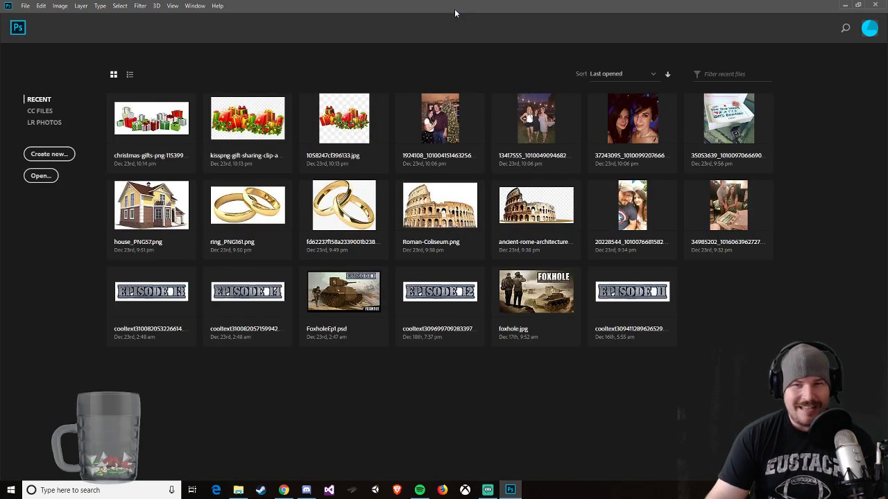
click(25, 6)
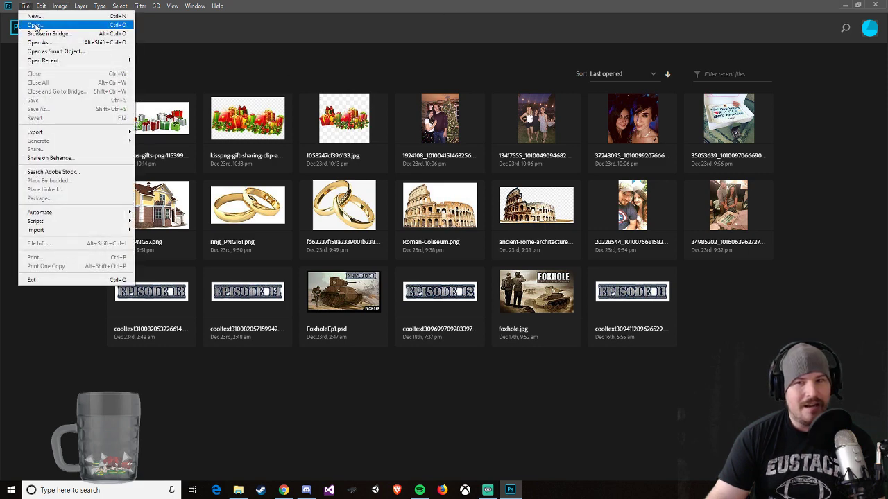
click(35, 26)
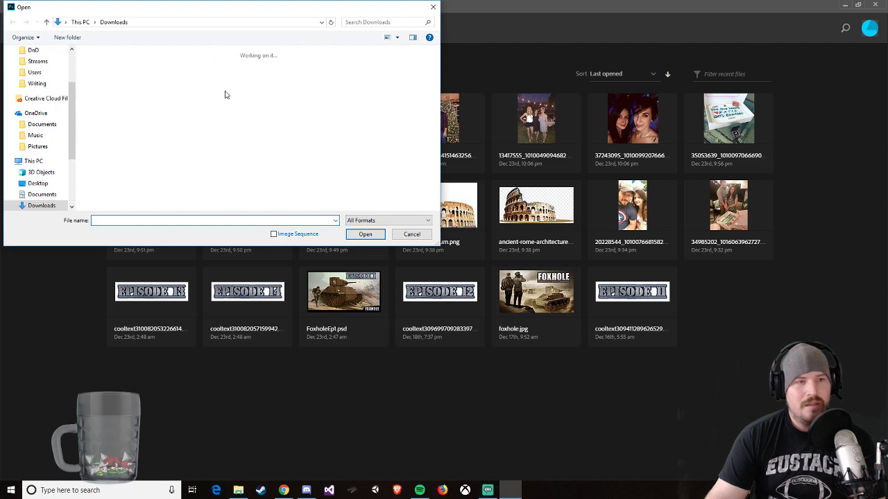
click(411, 233)
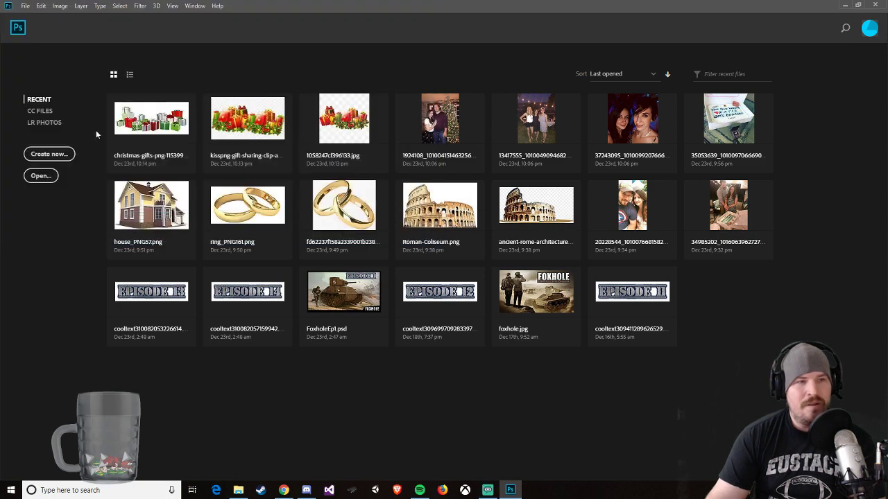
Step: Create a new white-background document from the recent custom preset, 2500 x 400 px at 96 ppi
click(24, 6)
click(35, 18)
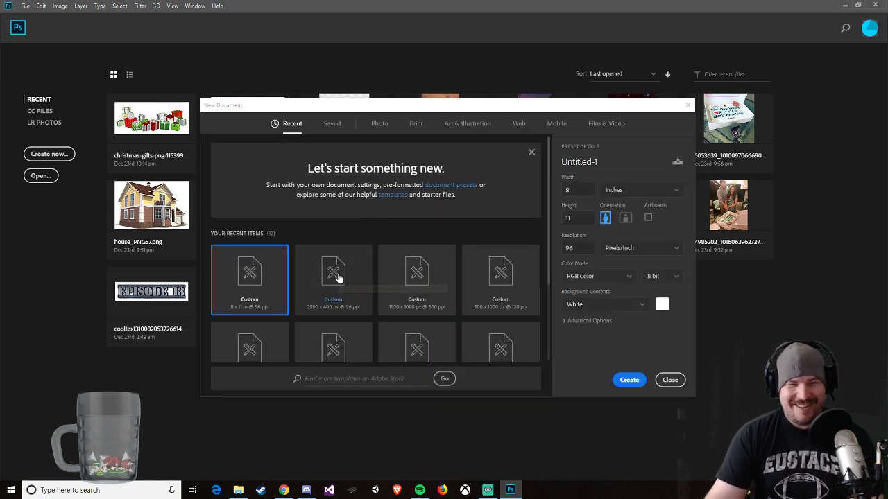
click(337, 277)
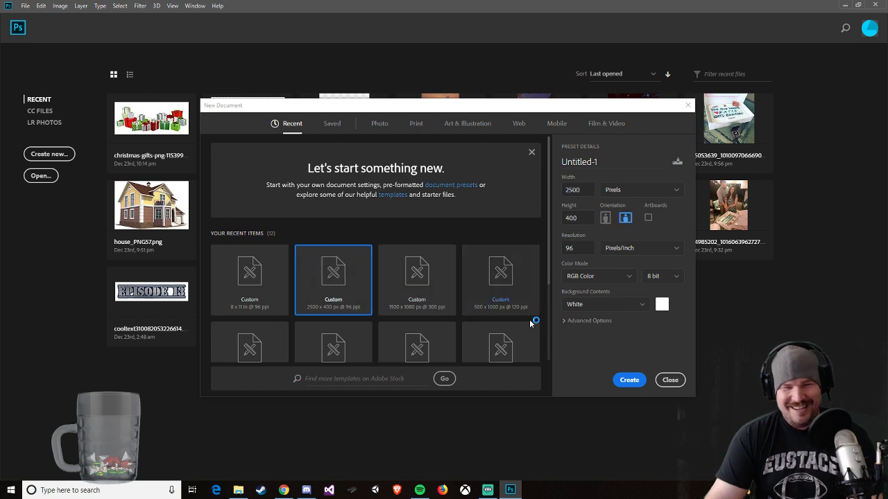
click(627, 380)
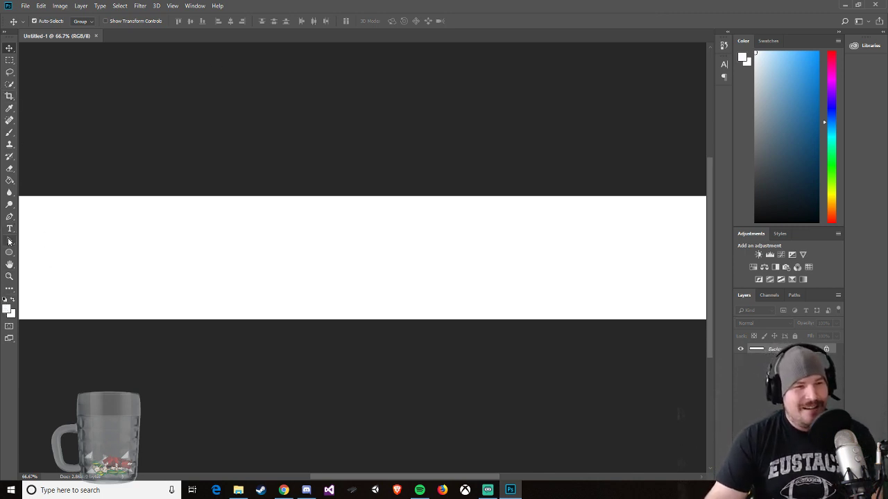
Step: Fill the white canvas with a muted dark red using the Paint Bucket tool
click(10, 181)
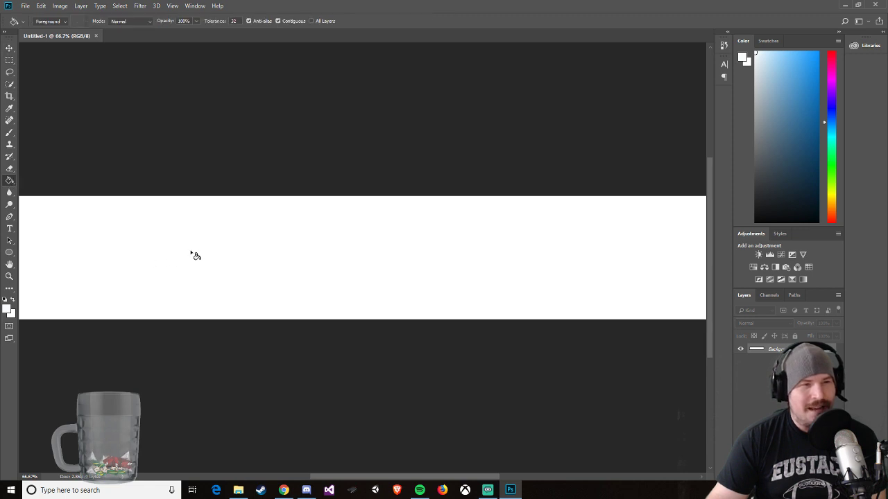
click(22, 23)
click(23, 23)
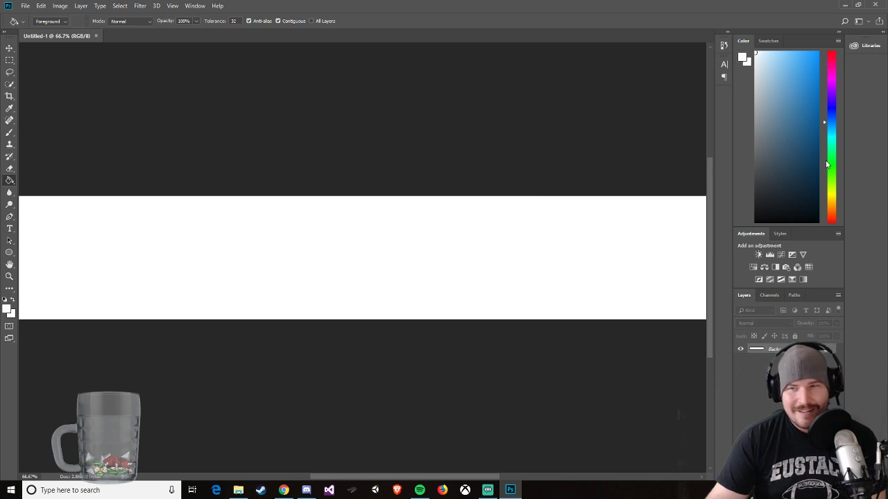
click(829, 59)
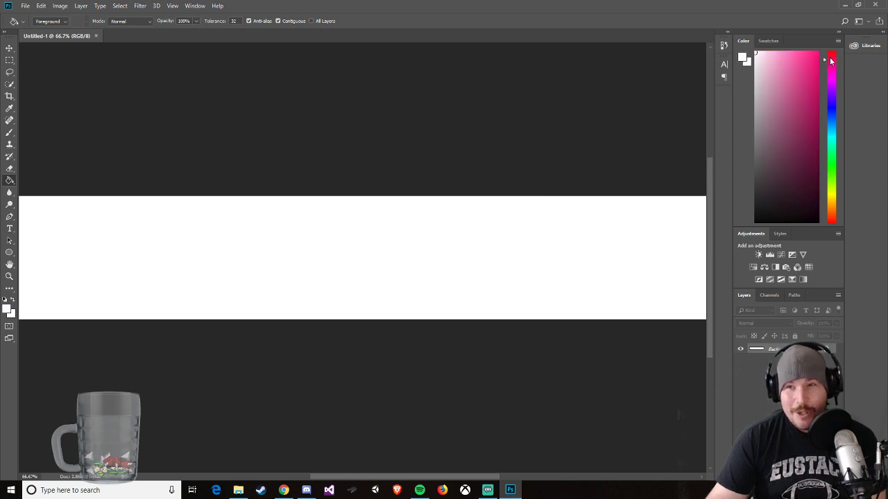
mouse_move(801, 127)
mouse_down()
mouse_move(801, 148)
mouse_move(789, 131)
mouse_up()
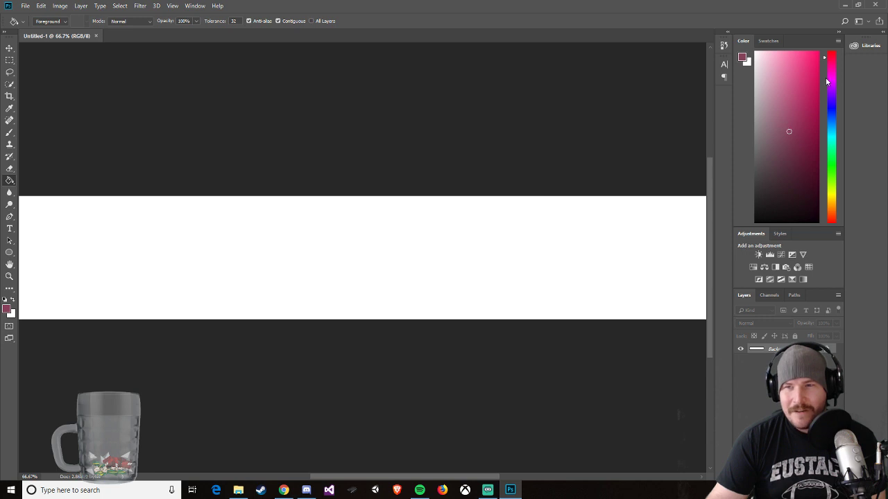
click(792, 121)
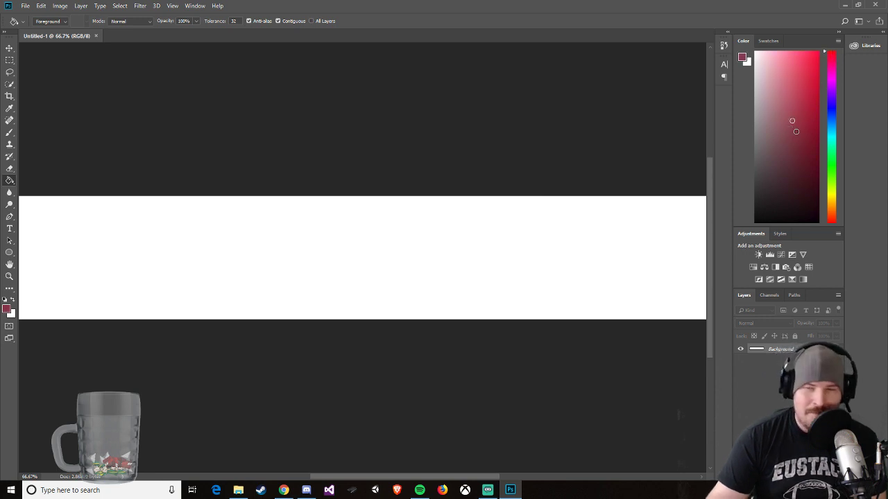
click(799, 122)
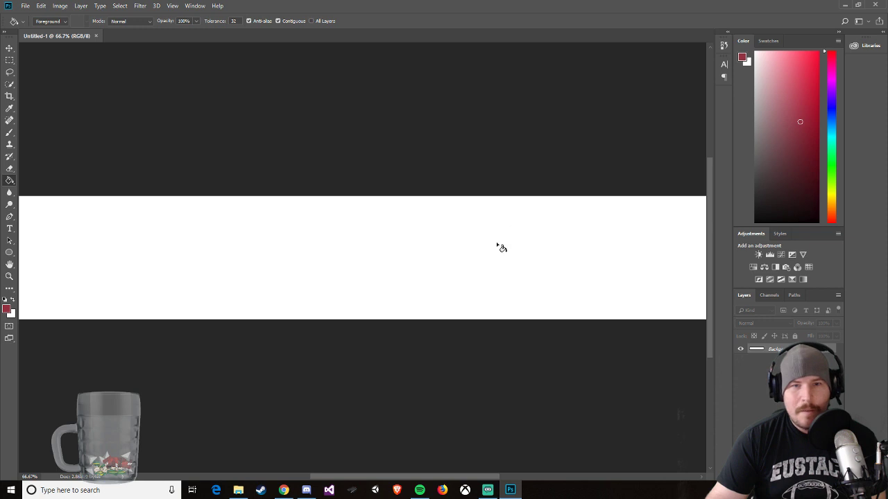
click(496, 245)
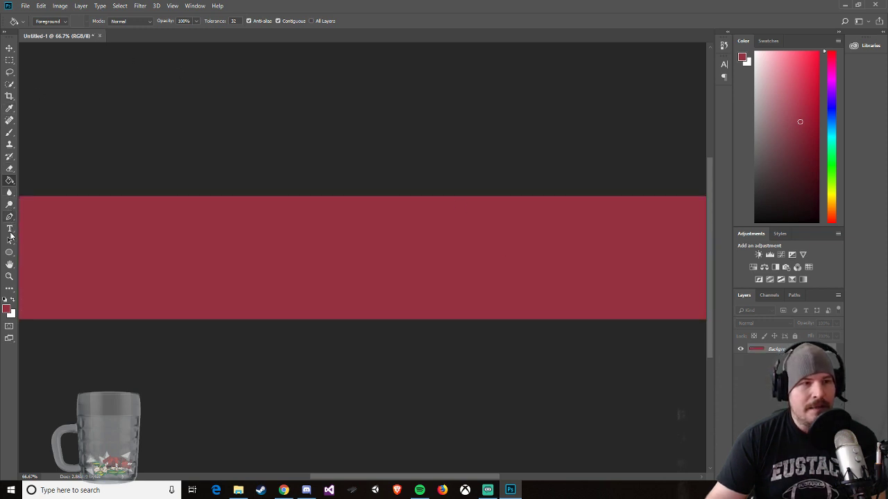
Step: Add the text "Chapter 1: Adventures in Saebrax" in pale pinkish white on the red banner, using 30 pt Nodesto Caps Condensed
click(9, 231)
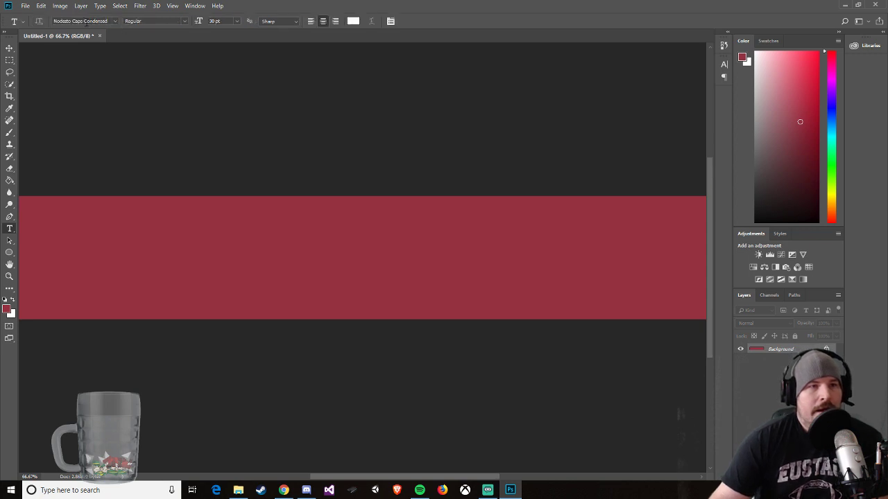
click(204, 242)
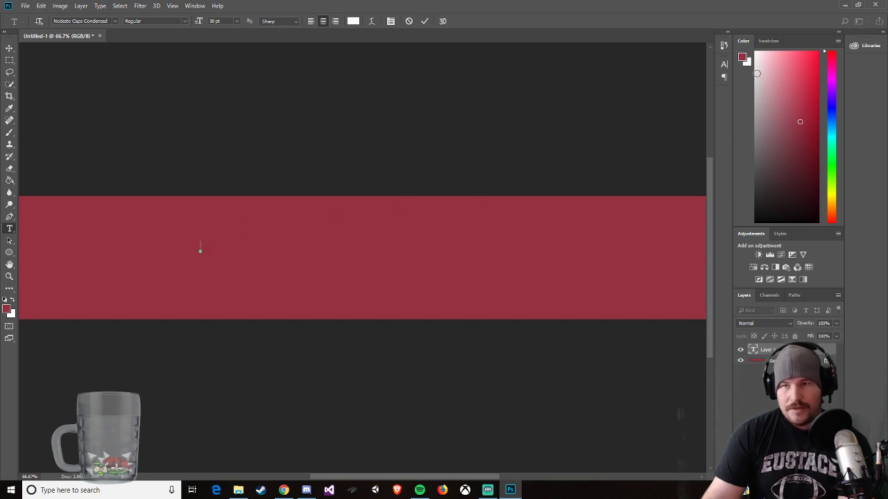
click(757, 55)
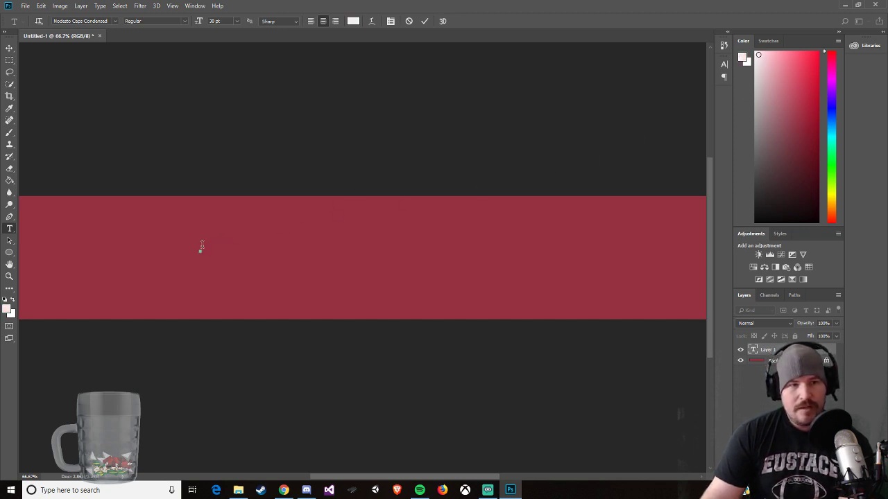
text(ap)
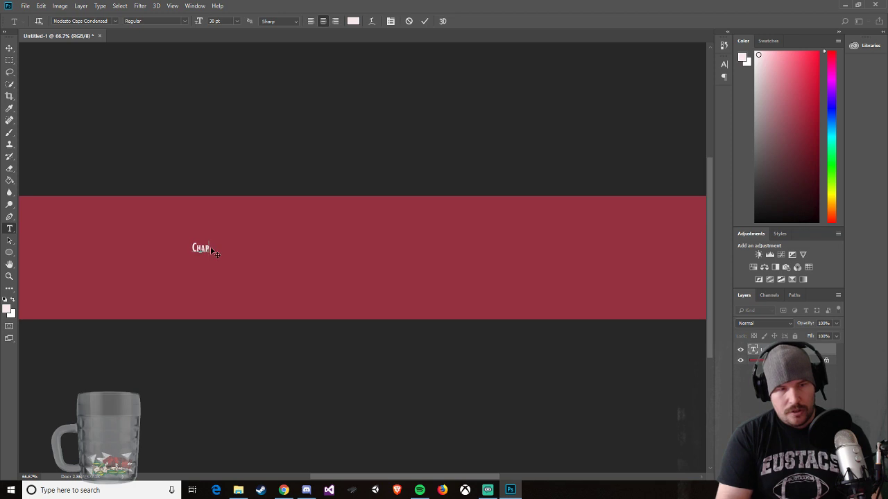
text(ter 2)
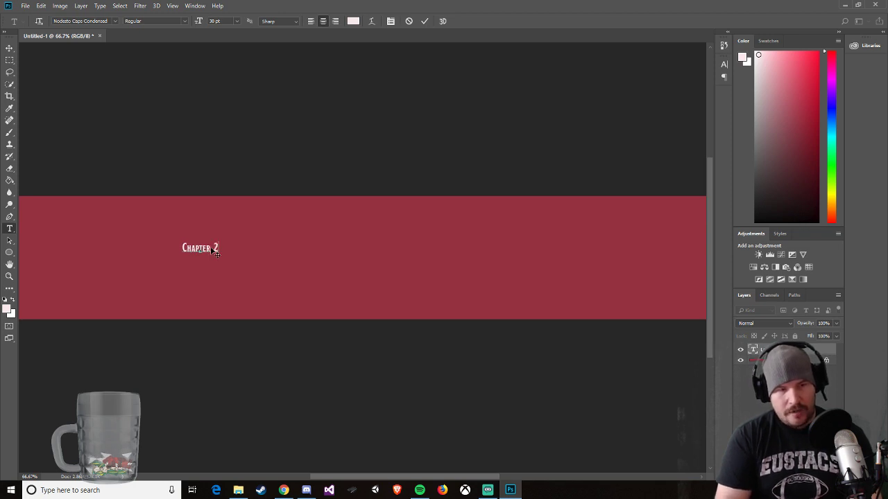
key(BackSpace)
text(1:)
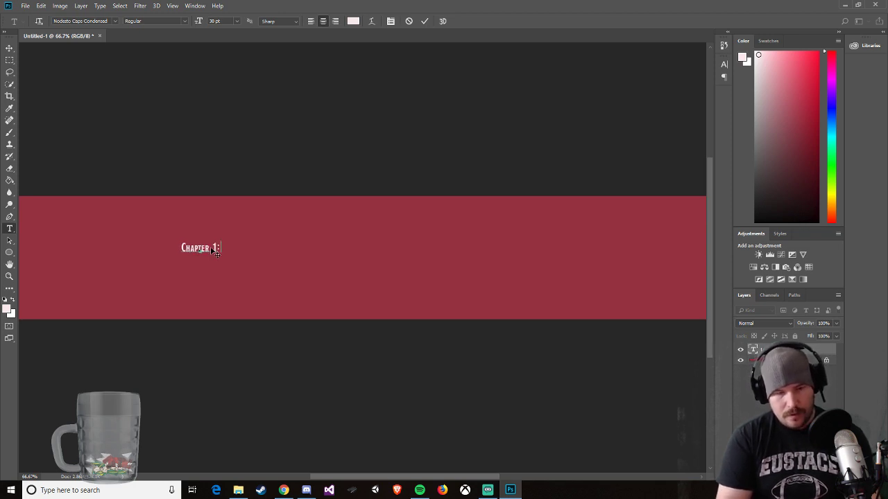
text( Adventure)
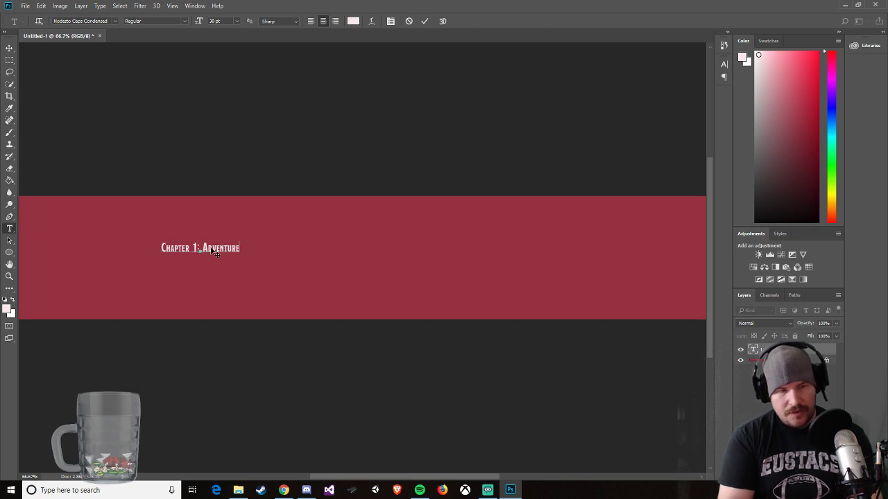
text(s in Saebrax)
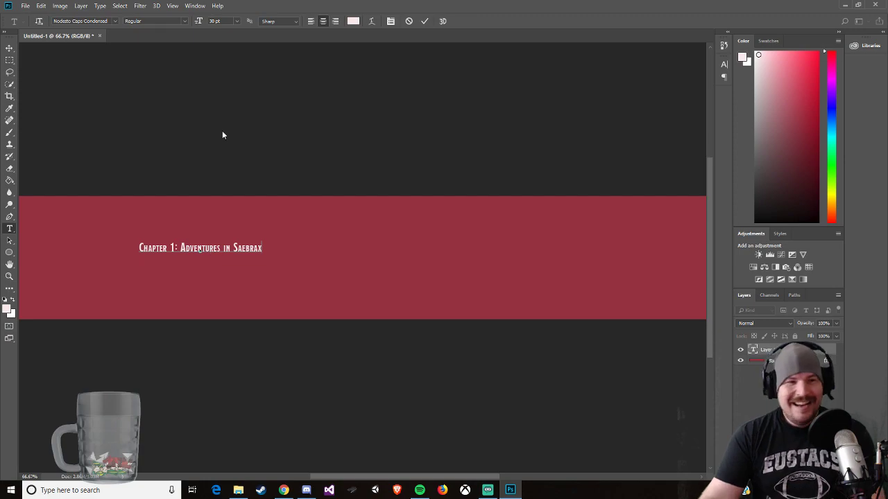
Step: Switch to Chrome and check the Chapter 1 title in the Saebrax Continent Guide's table of contents
click(284, 490)
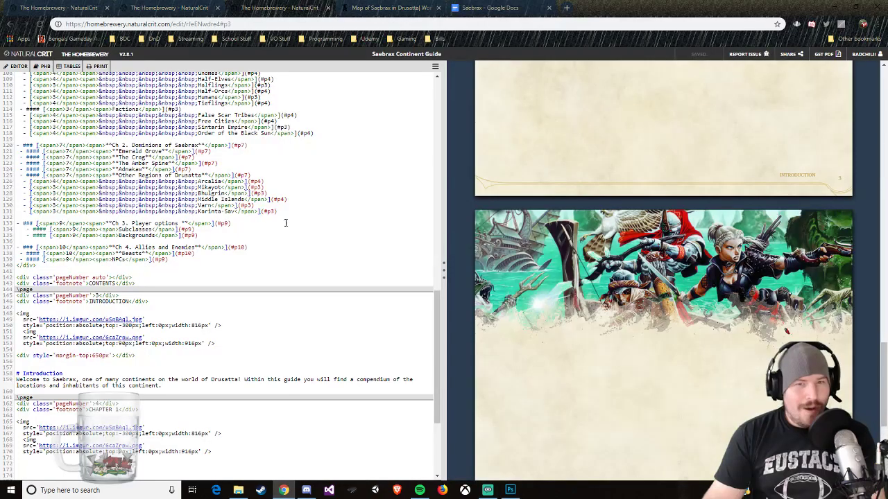
click(195, 8)
click(305, 9)
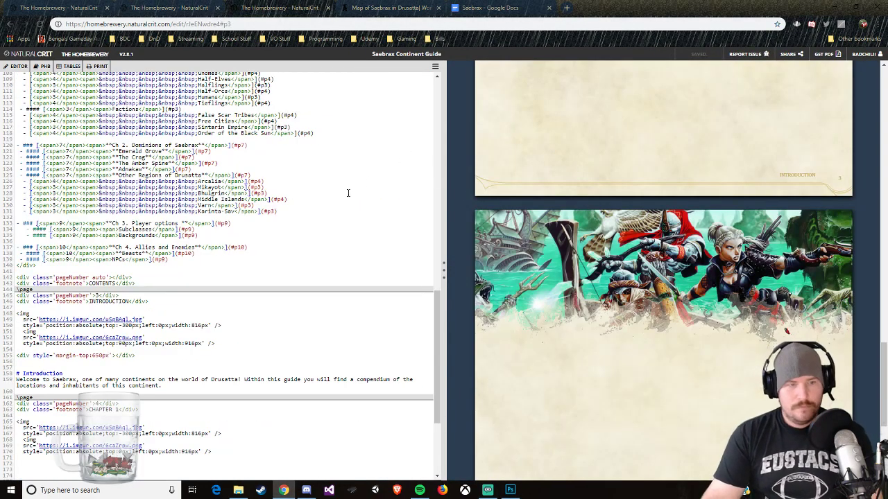
scroll(324, 212, up, 2)
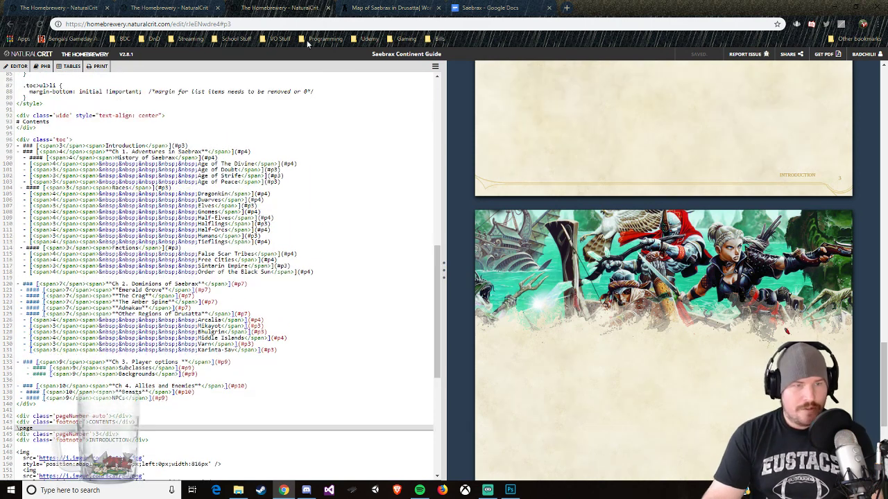
click(200, 10)
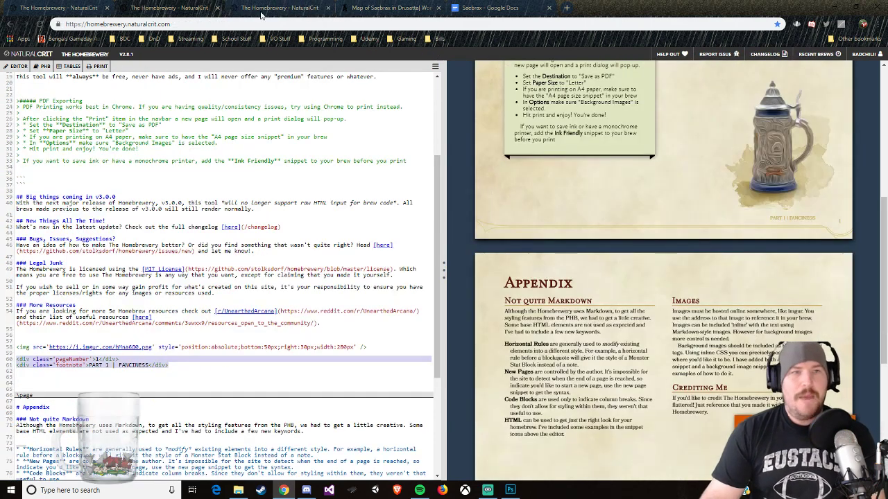
click(390, 9)
click(278, 10)
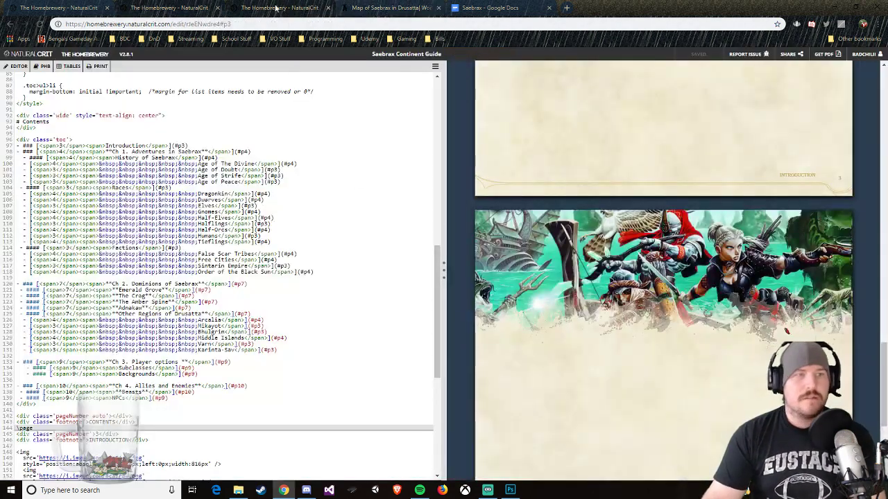
Step: Switch back to Photoshop and apply a Stroke layer style to the chapter title text
click(514, 491)
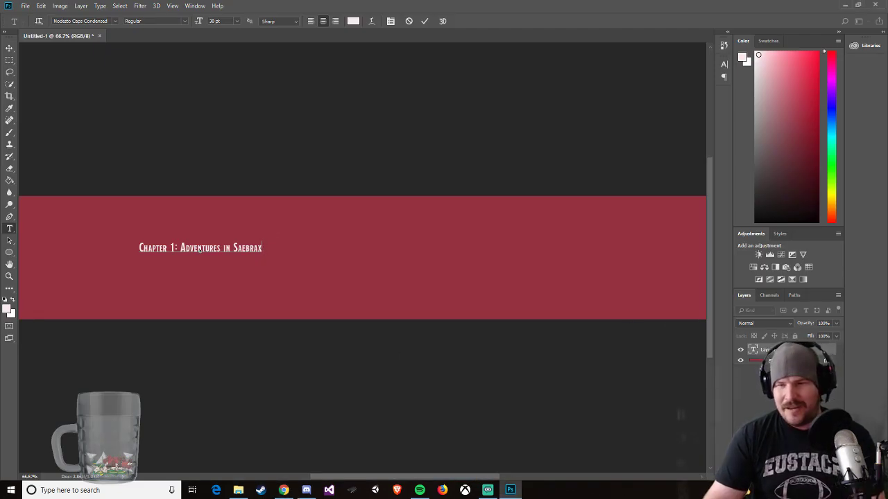
right_click(770, 349)
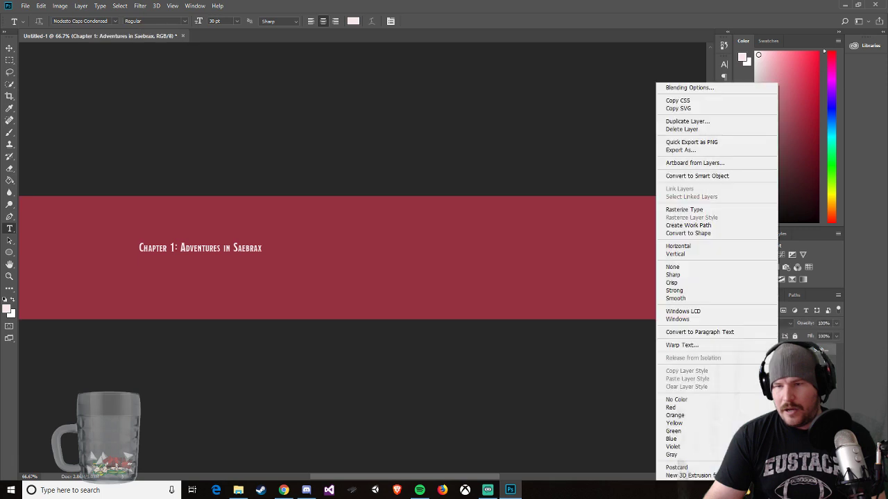
click(689, 88)
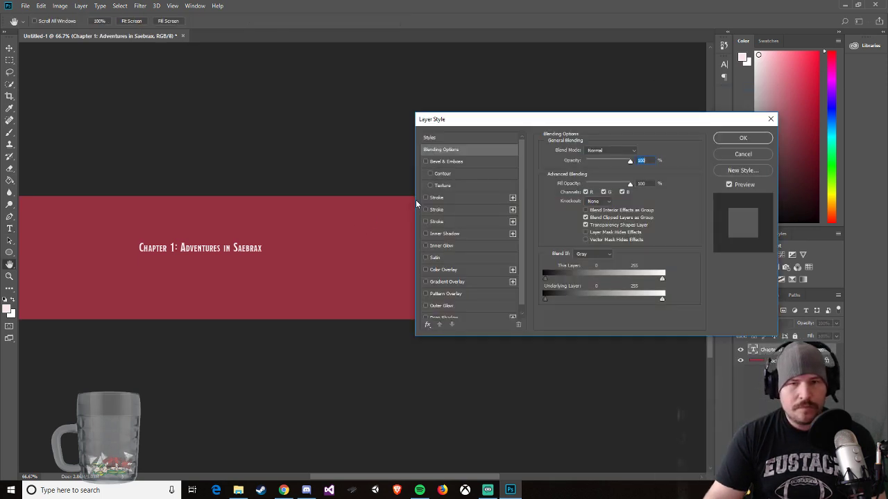
click(426, 209)
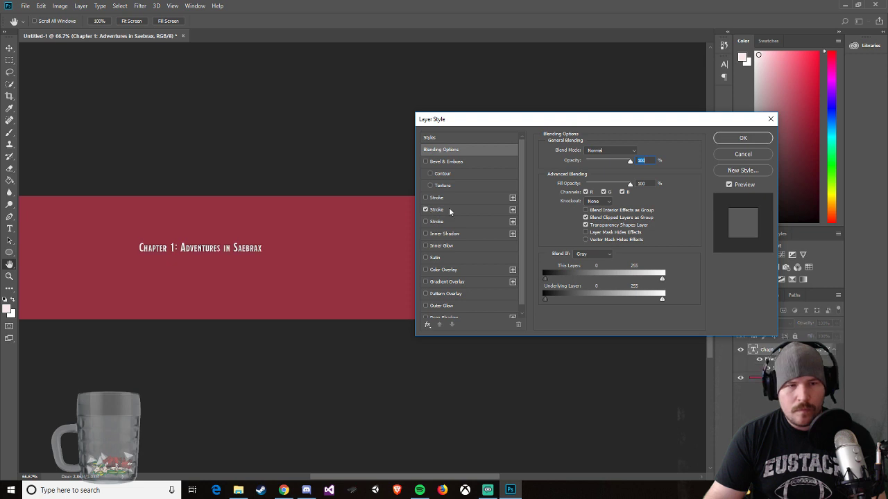
key(Return)
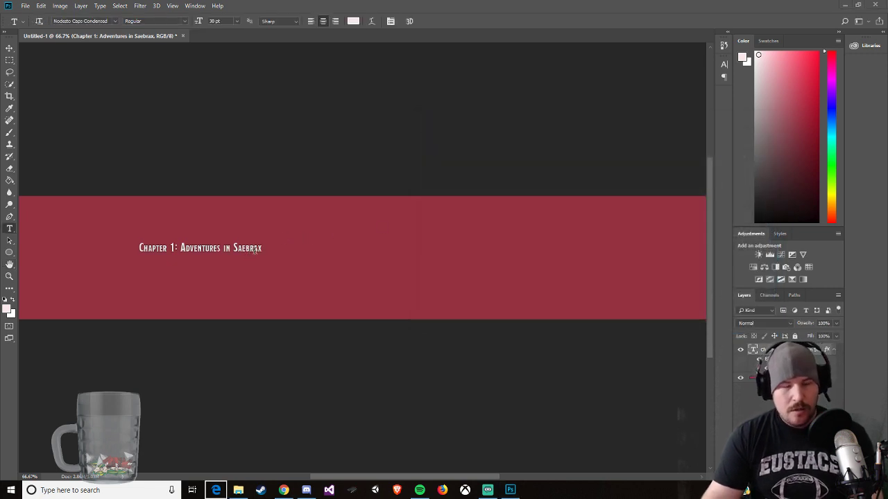
Step: Scale the chapter title text to about 398% width and 435% height, and centre it vertically on the red banner at Y 200 px
click(10, 48)
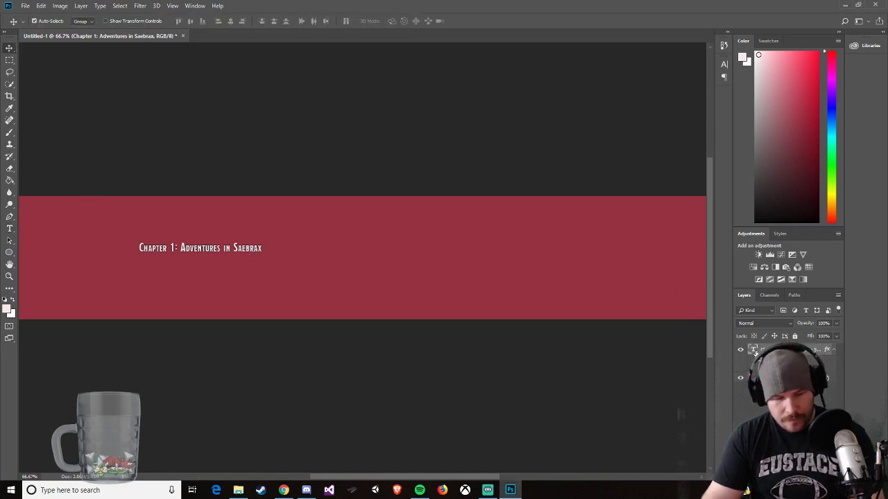
key(ctrl+t)
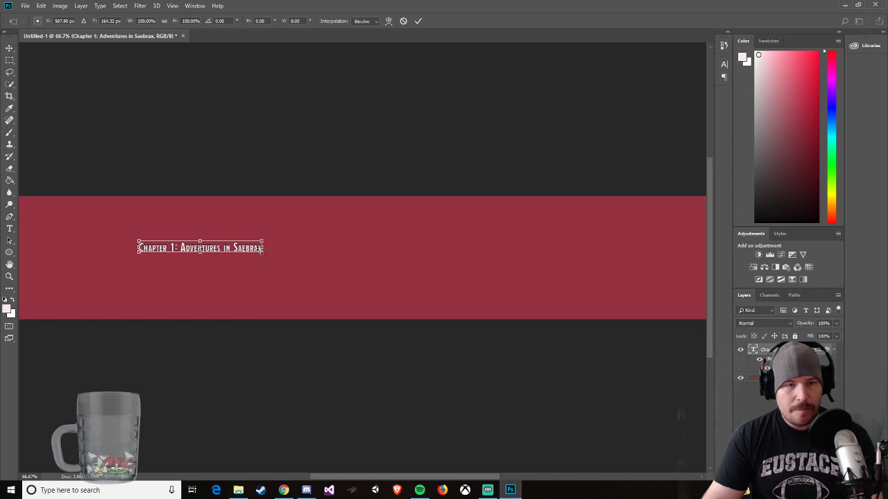
drag(263, 251, 628, 282)
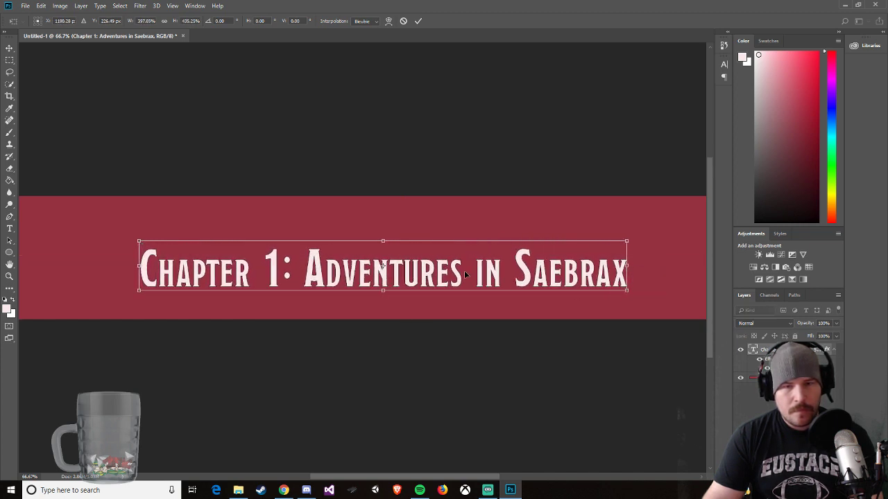
drag(467, 276, 468, 266)
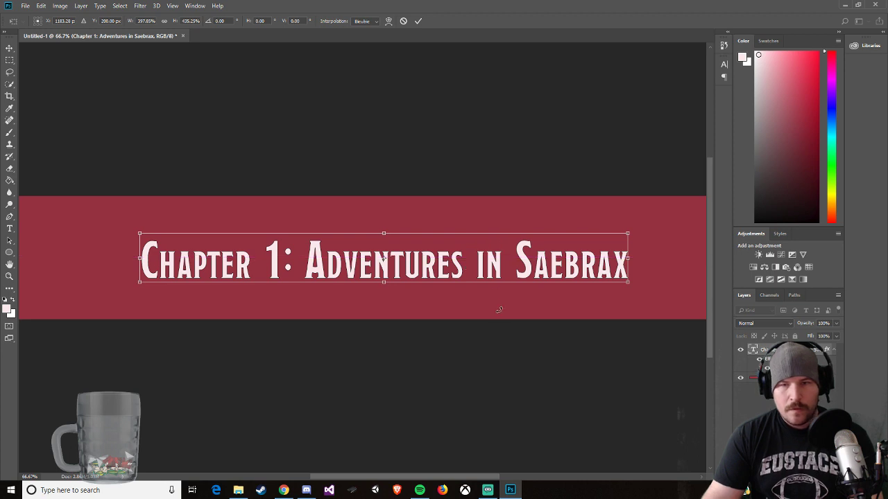
Step: Start saving the banner document under a new name, applying the pending transformation, and choose the DnD folder as the destination
click(26, 7)
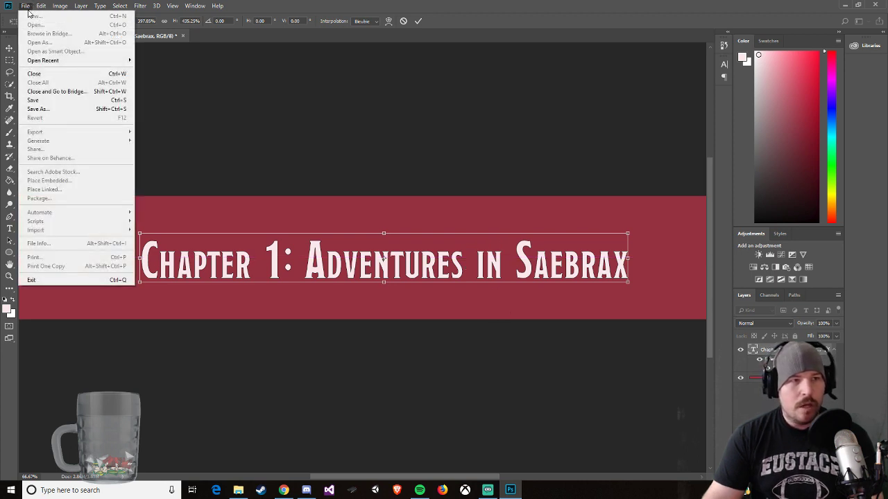
click(49, 110)
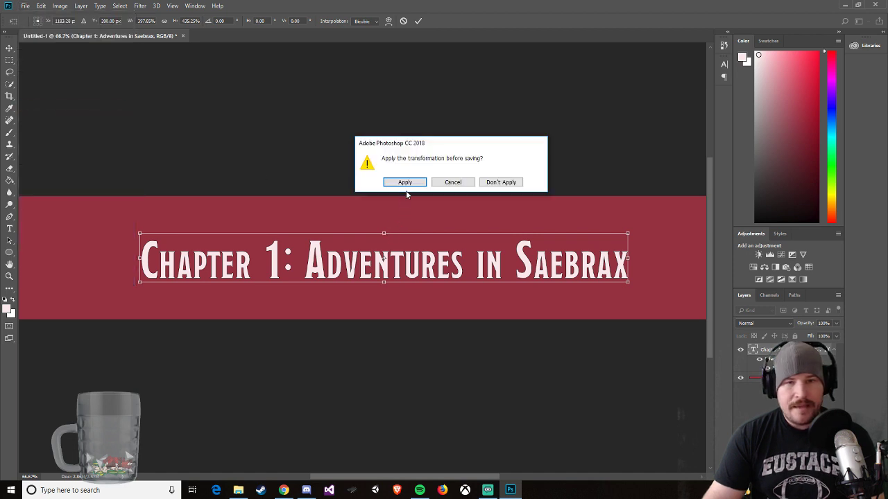
click(406, 184)
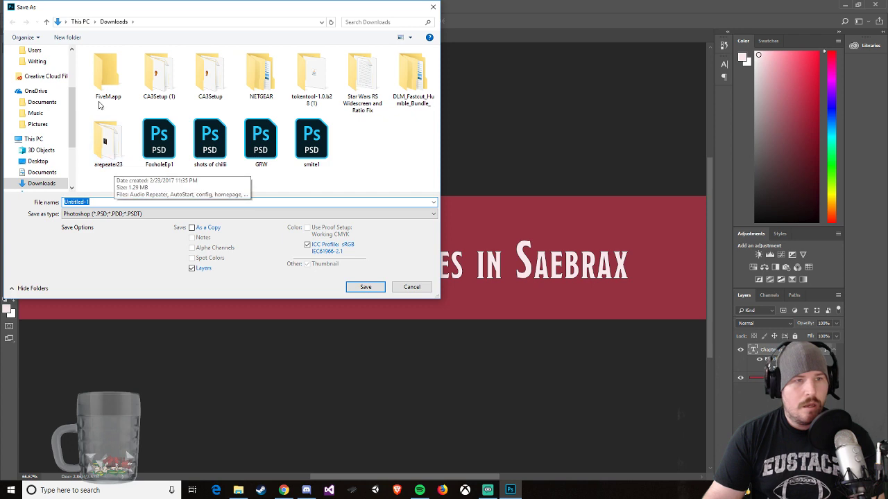
scroll(35, 69, up, 1)
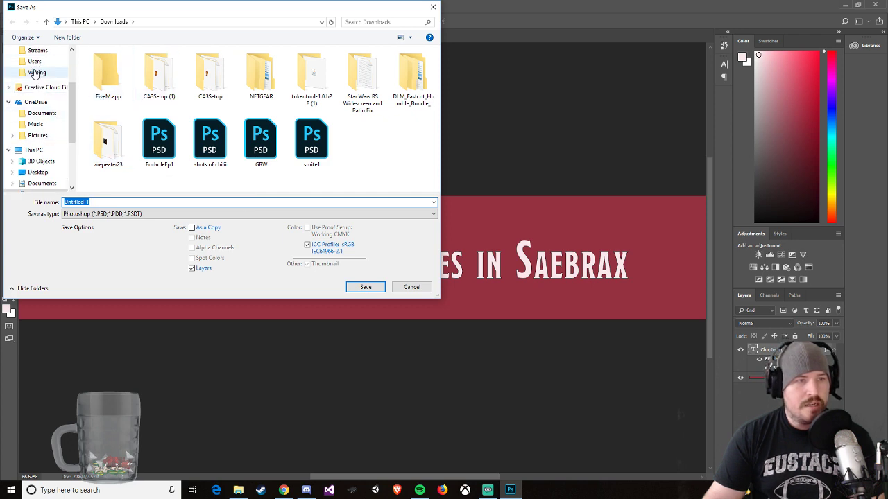
scroll(35, 72, up, 1)
click(35, 71)
click(34, 61)
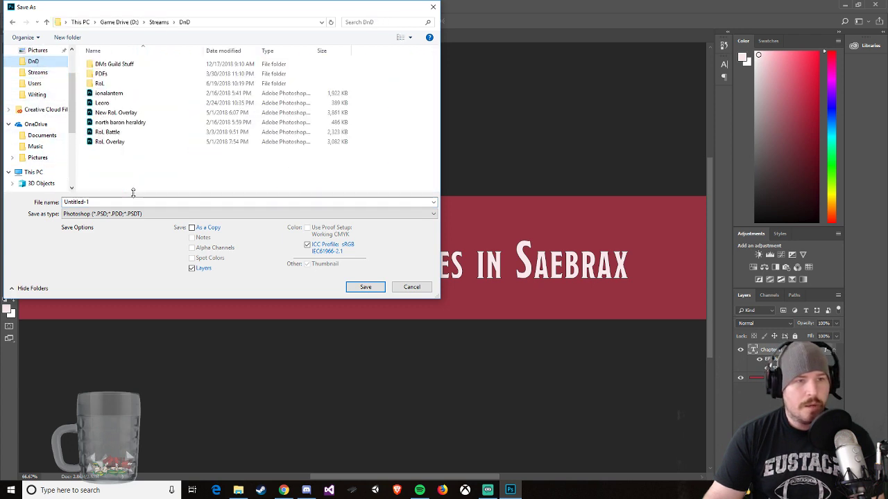
Step: Save the banner as a Photoshop file named "Saebrax guide titles" with Maximize Compatibility on
double_click(118, 202)
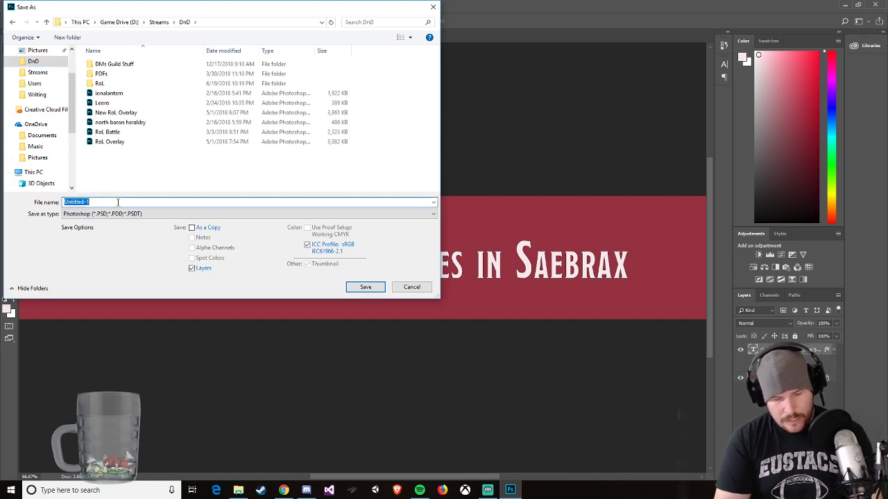
text(Saebrax)
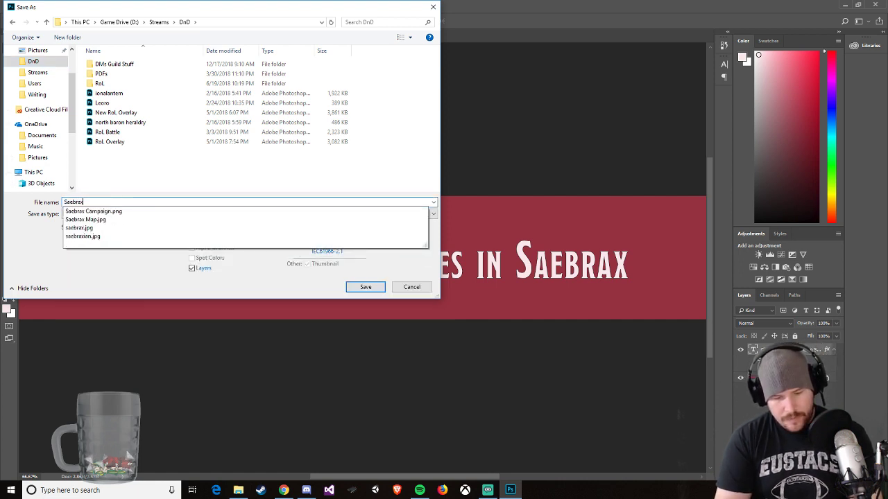
text( guide titles)
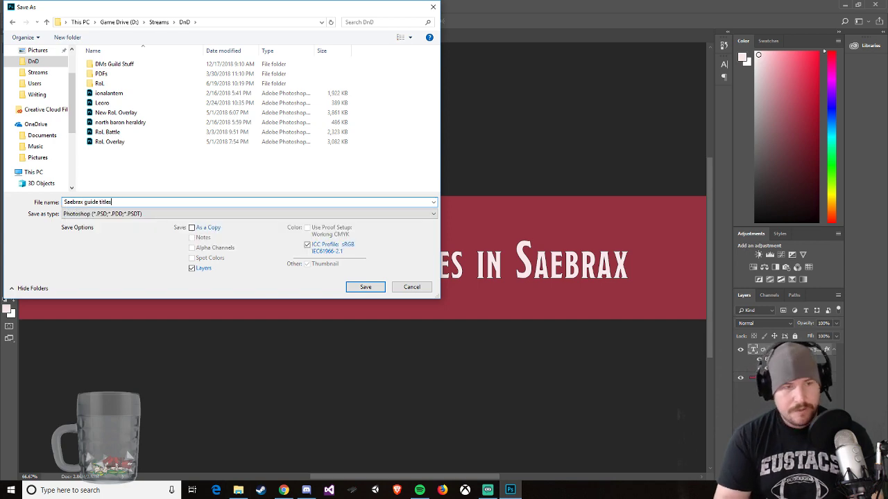
key(Return)
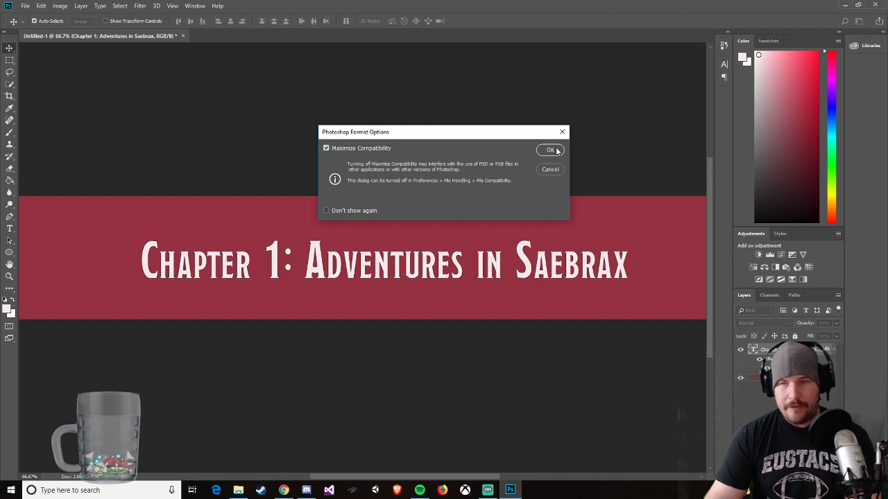
click(551, 151)
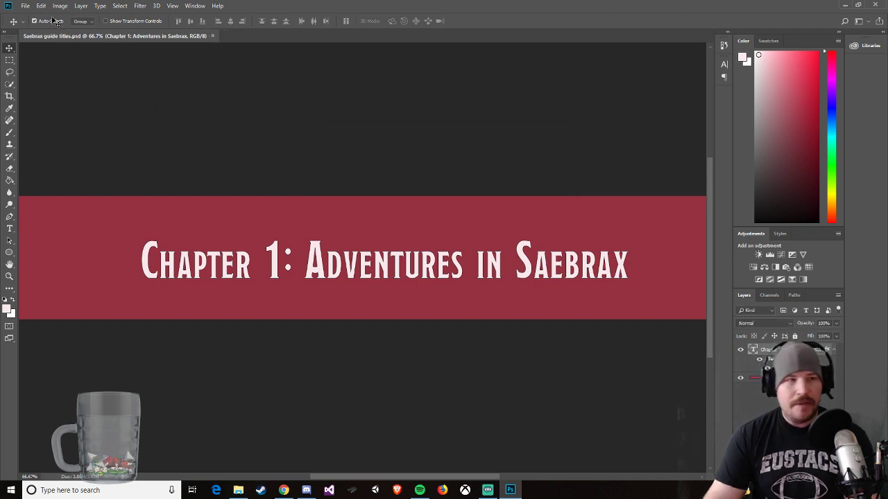
Step: Save a JPEG version of the banner in the DnD folder as "saebrax guide ch 1", accepting the default JPEG options
click(26, 7)
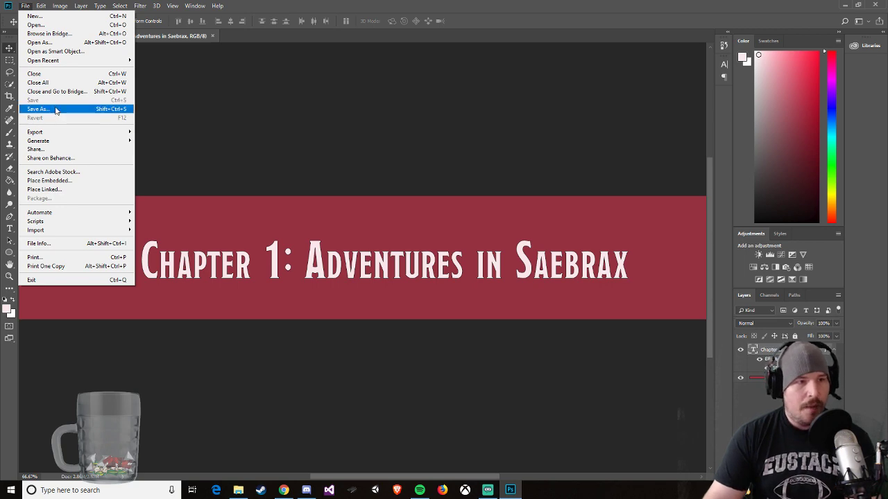
click(56, 109)
click(107, 214)
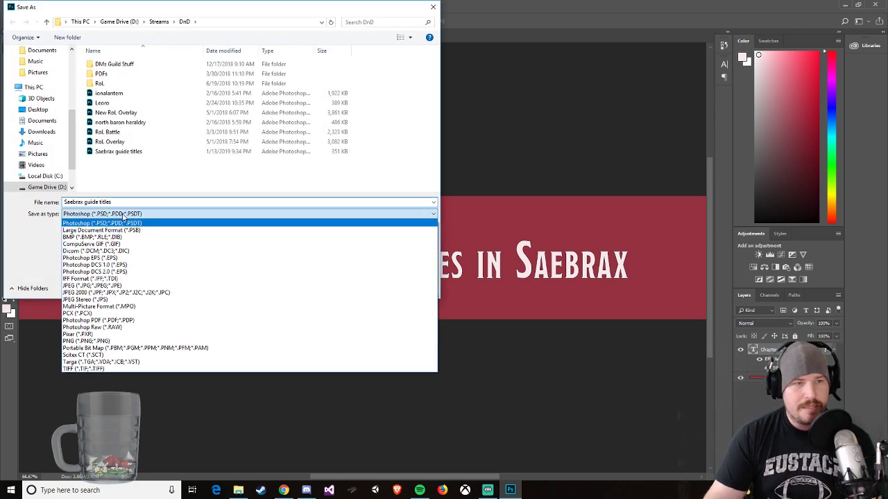
click(104, 285)
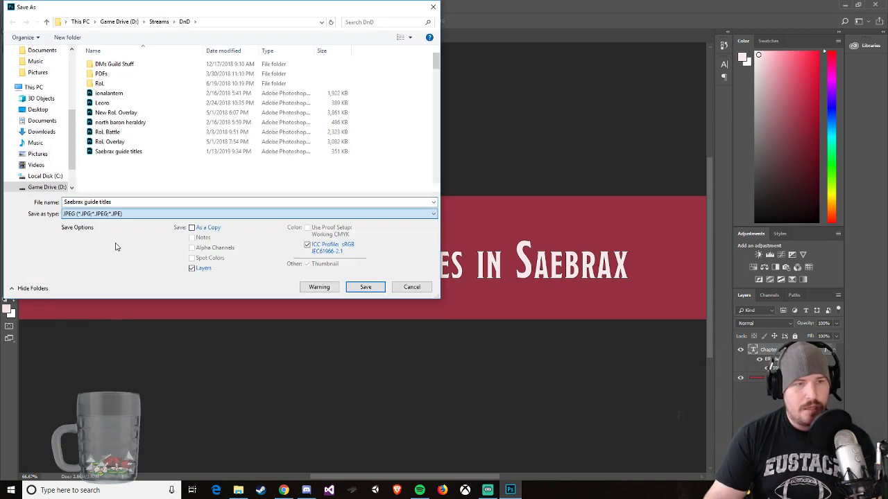
click(123, 202)
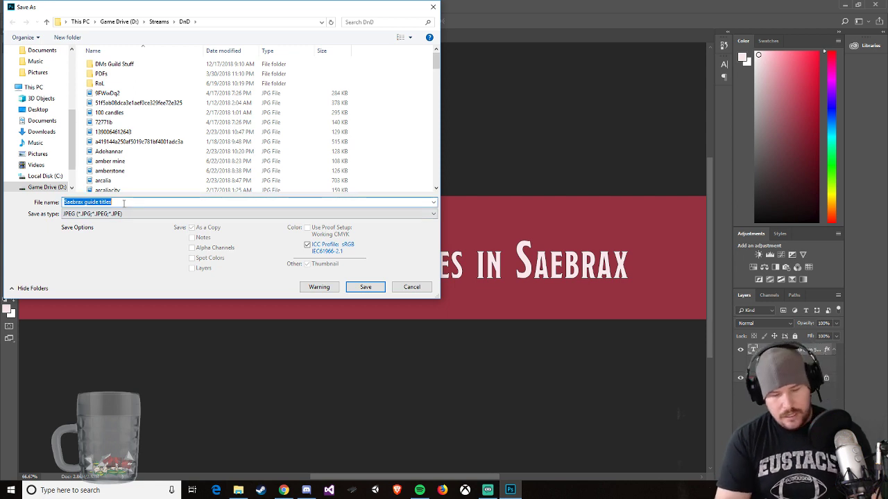
text(saebtr)
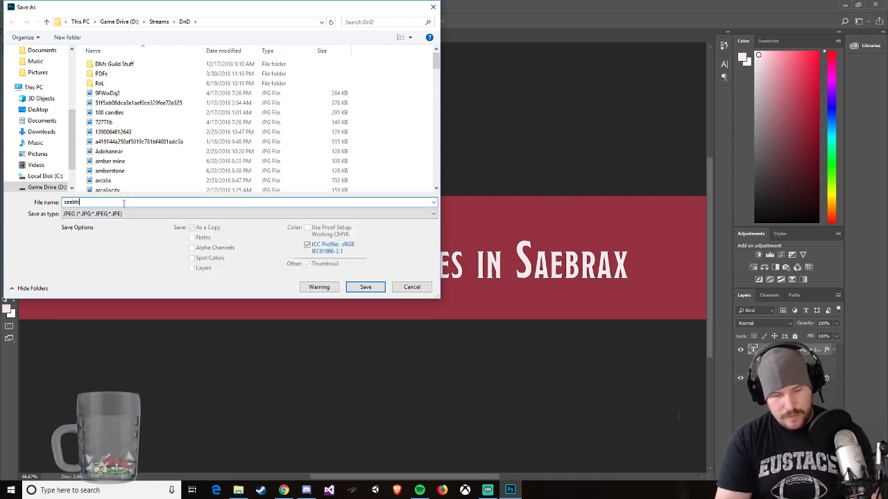
key(BackSpace)
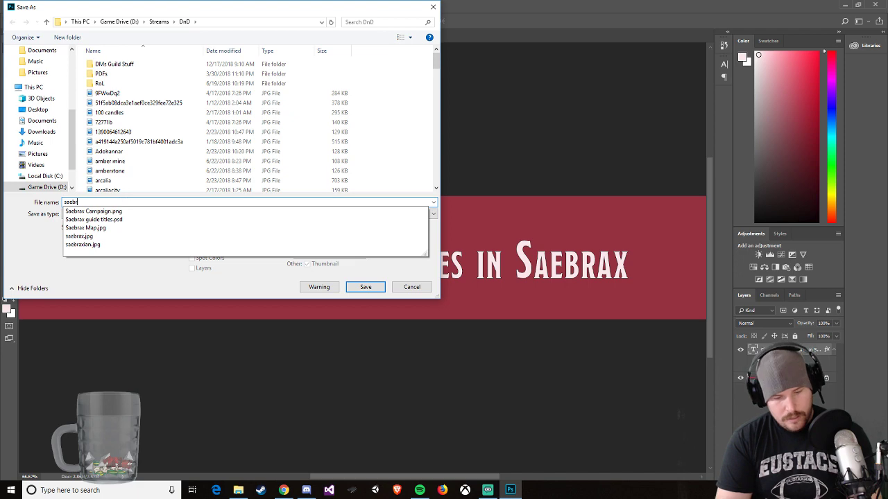
text(rax guide ch 1)
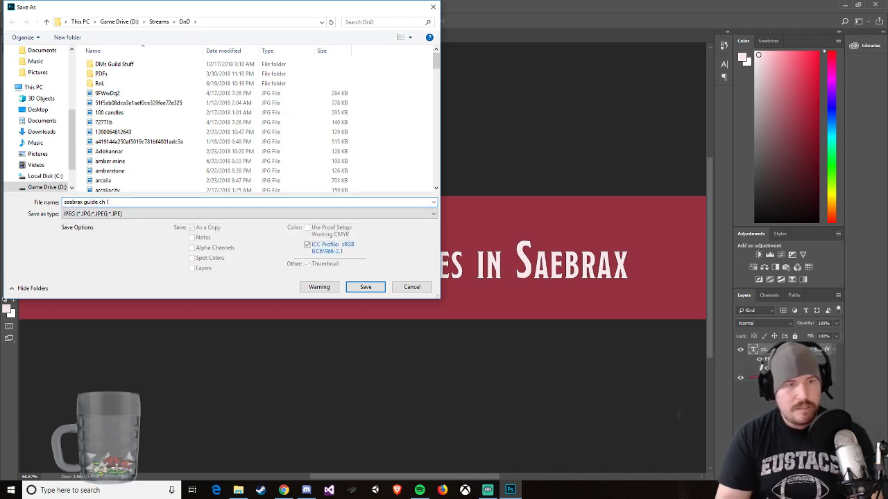
key(Return)
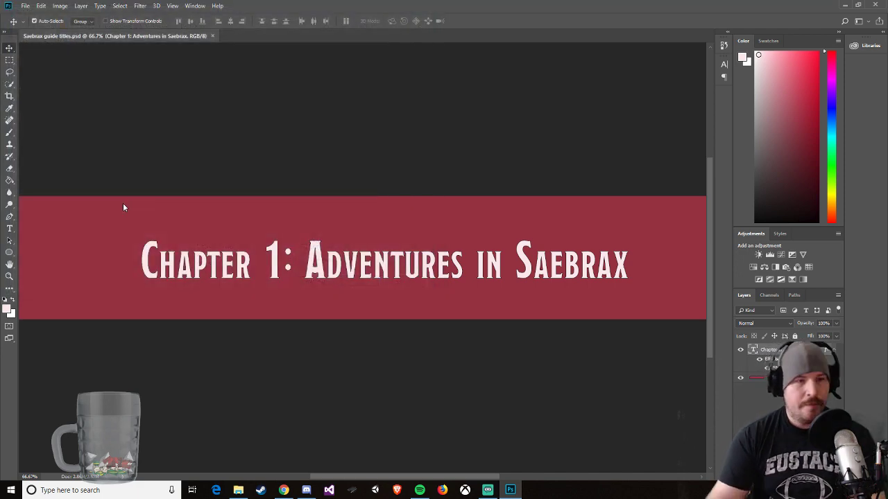
click(497, 137)
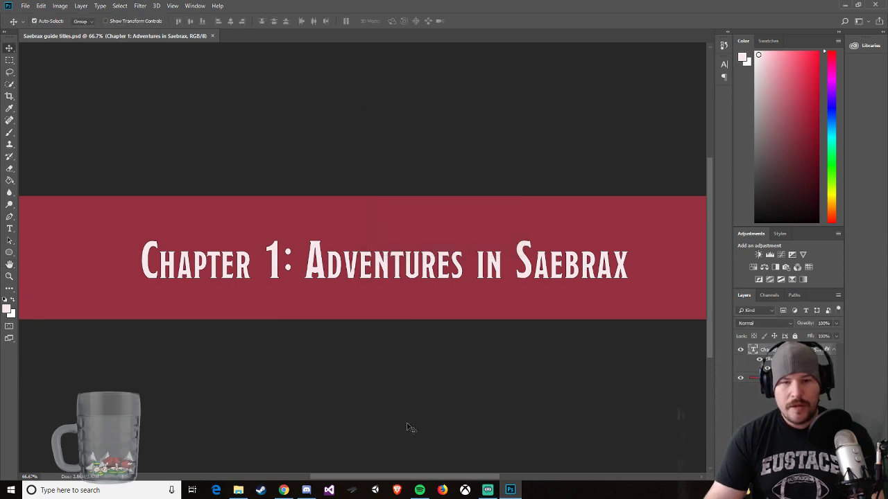
Step: Switch to Chrome, open imgur.com/upload in the empty tab and upload the Chapter 1 banner JPEG
click(284, 490)
click(566, 9)
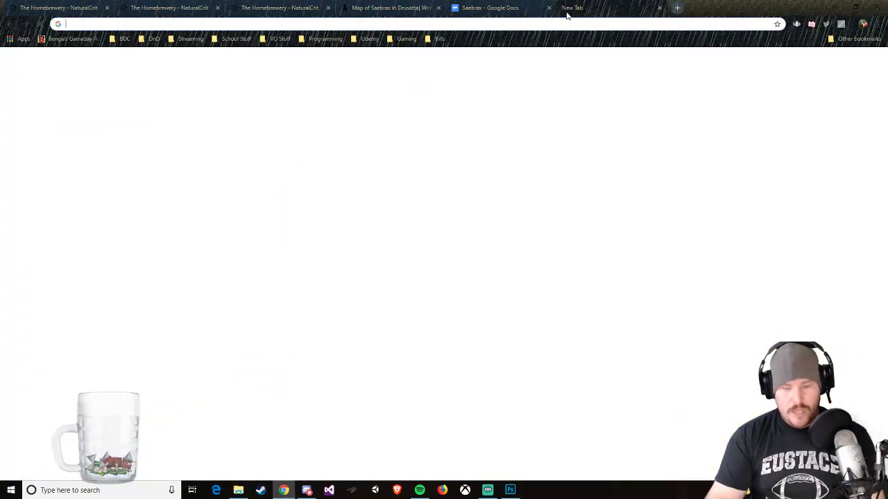
text(imgur)
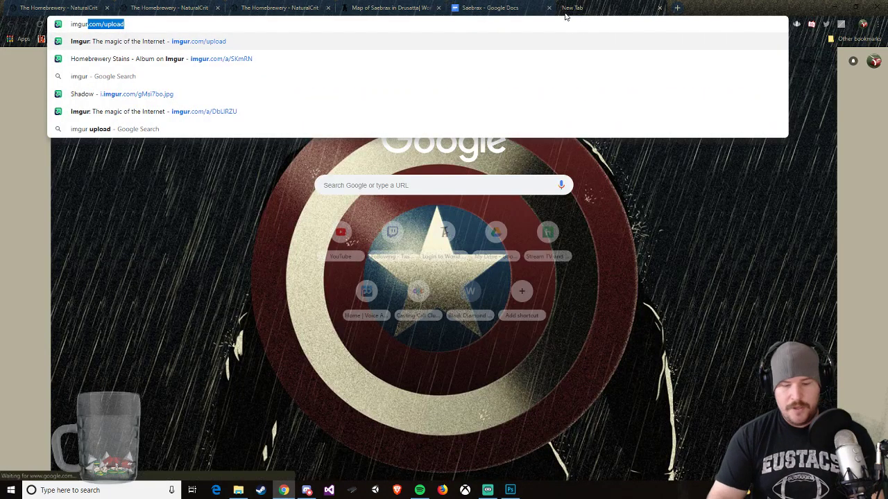
key(Return)
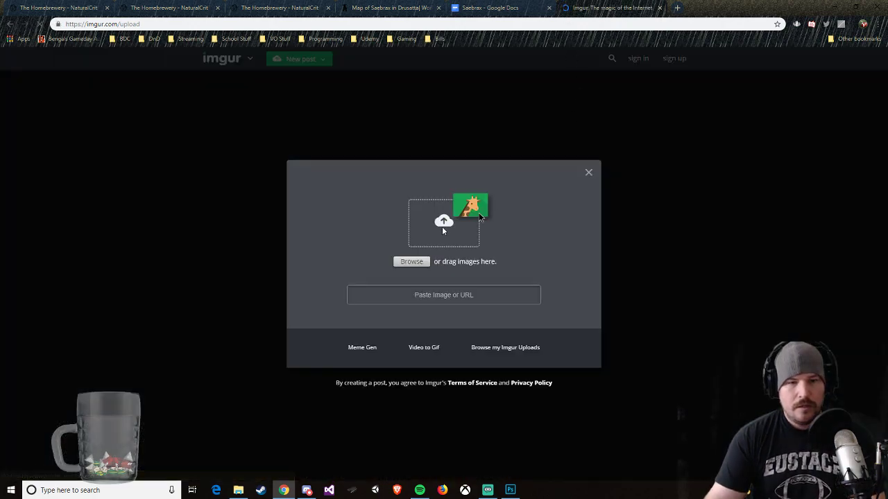
click(413, 264)
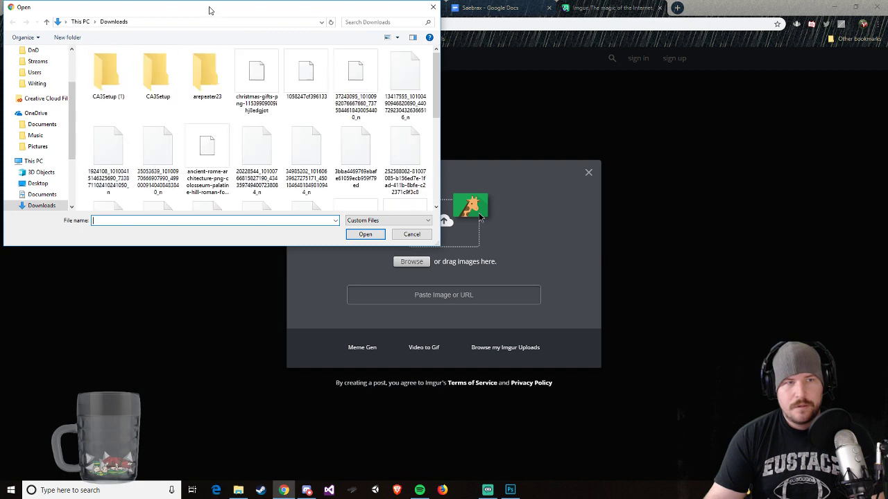
drag(208, 10, 887, 125)
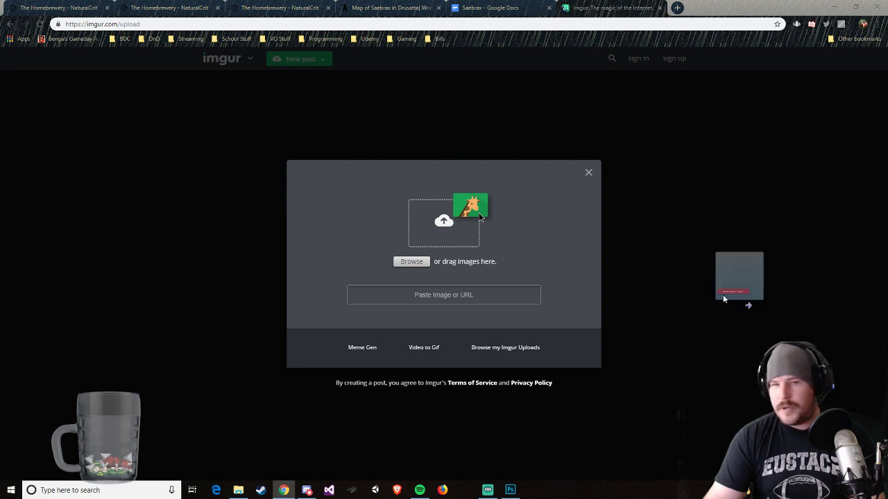
drag(723, 294, 472, 282)
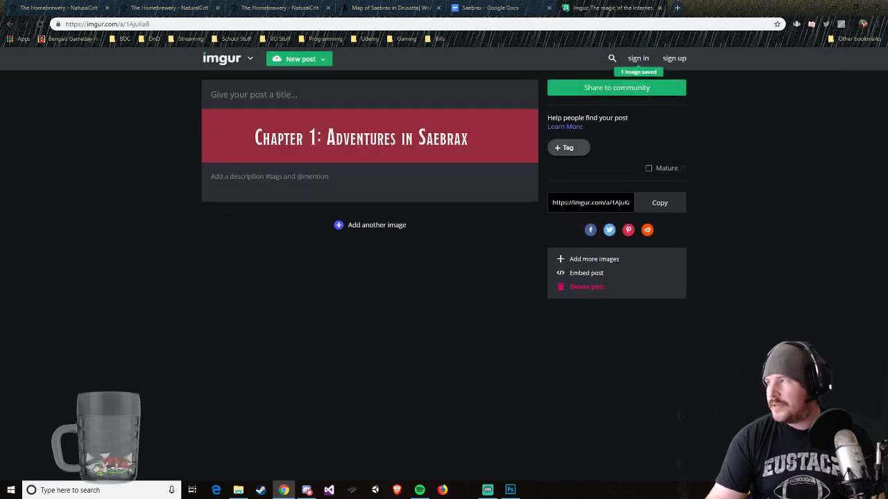
Step: Open the uploaded banner image in its own browser tab and copy its direct image address
right_click(394, 153)
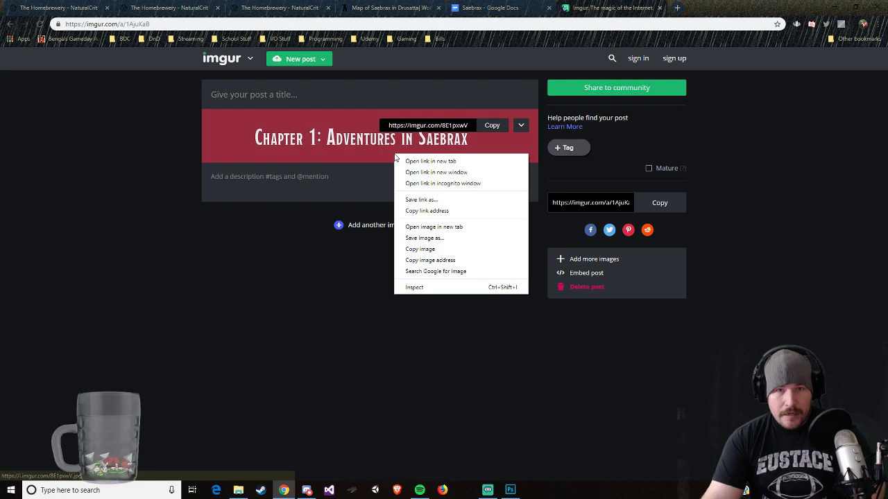
click(424, 227)
click(681, 5)
right_click(149, 23)
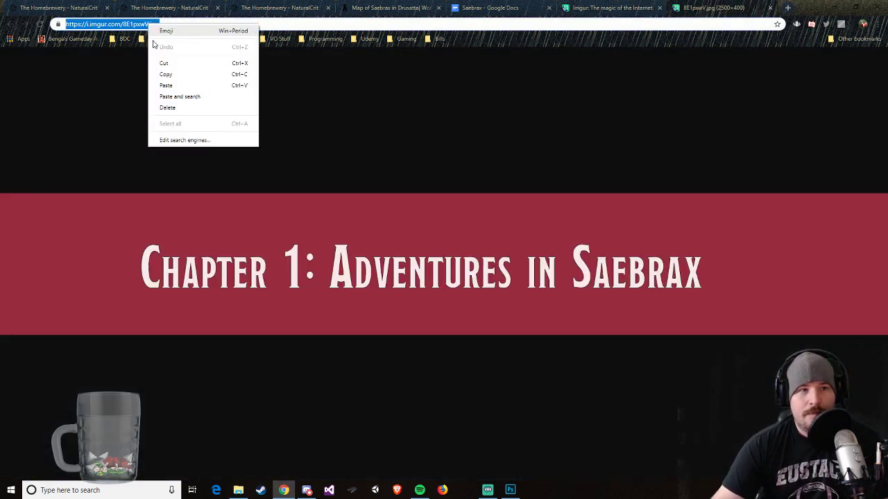
click(163, 72)
click(278, 8)
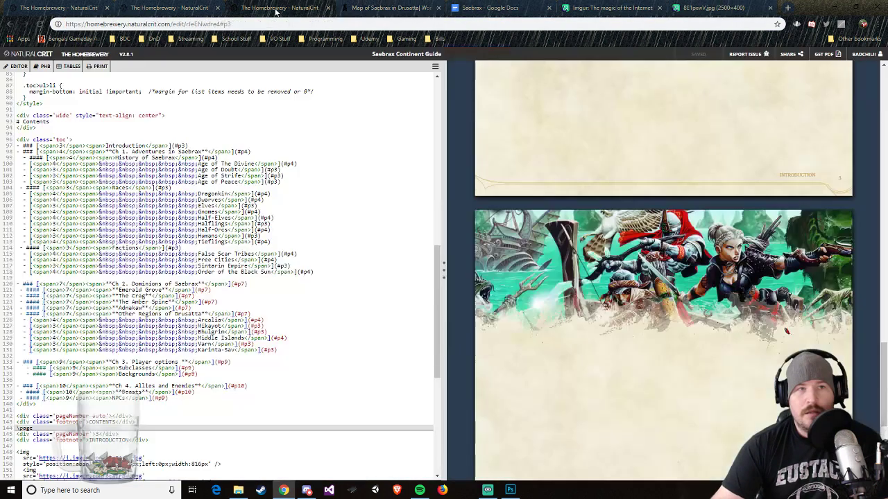
scroll(565, 387, down, 2)
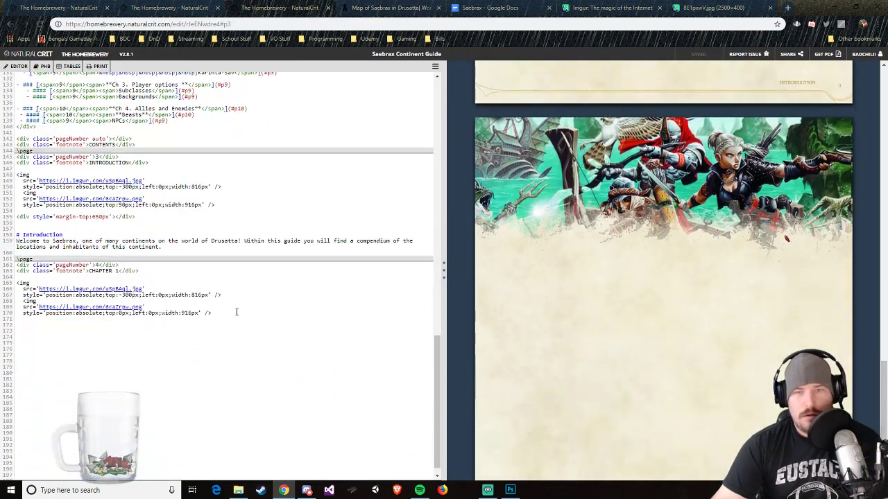
drag(143, 288, 38, 289)
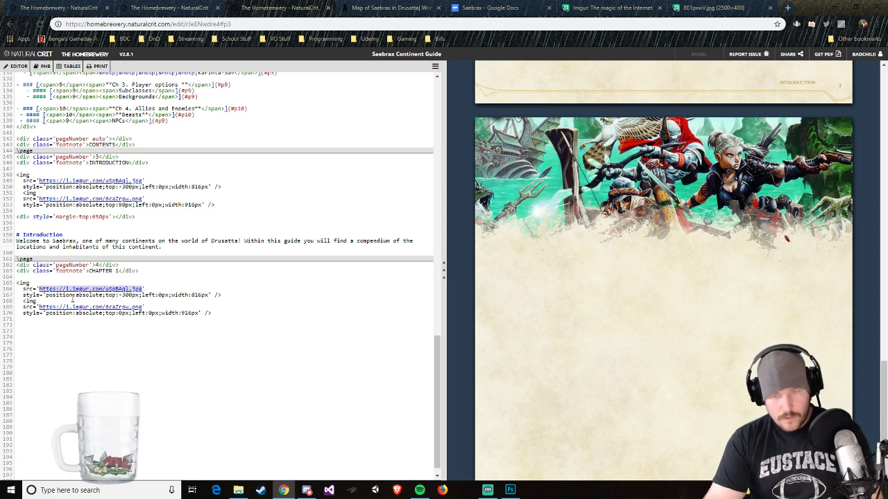
key(ctrl+v)
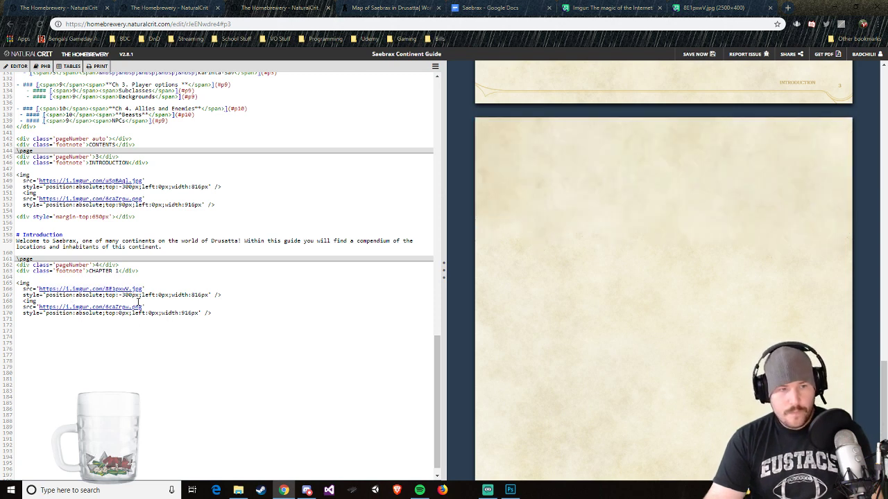
Step: Set the top offset of the Chapter 1 page's first image, the title banner, to 00px
scroll(564, 260, up, 2)
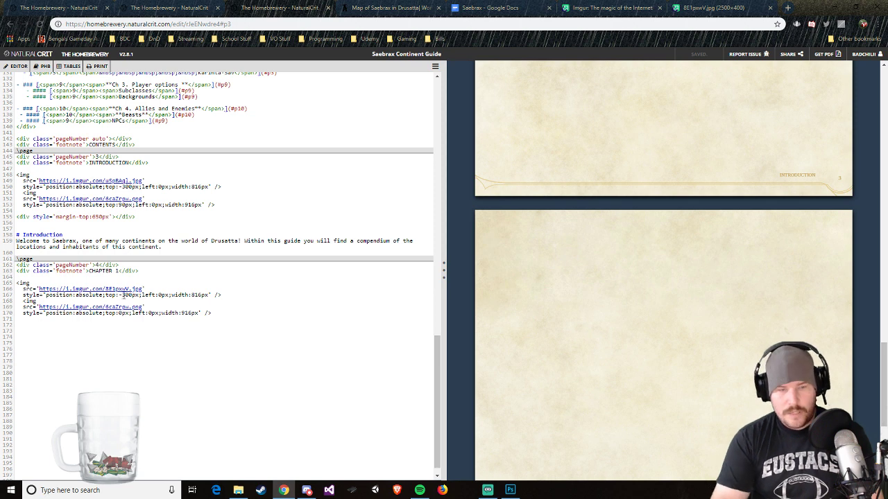
key(BackSpace)
key(BackSpace)
key(BackSpace)
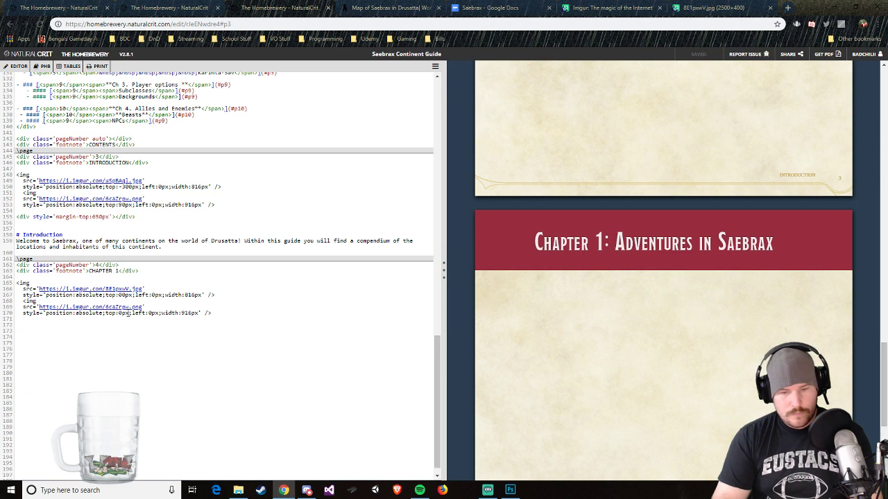
Step: Try top offsets of 10, 40 and 60 px for the second image on the Chapter 1 page
text(10)
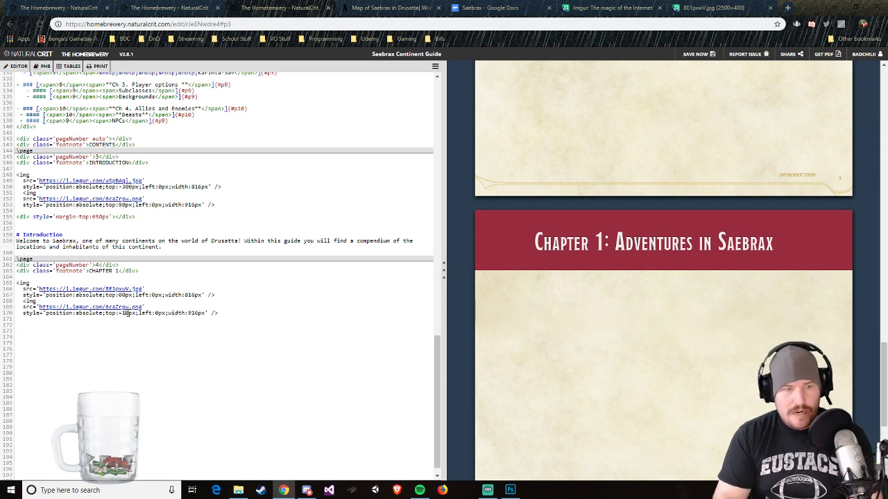
key(BackSpace)
text(4)
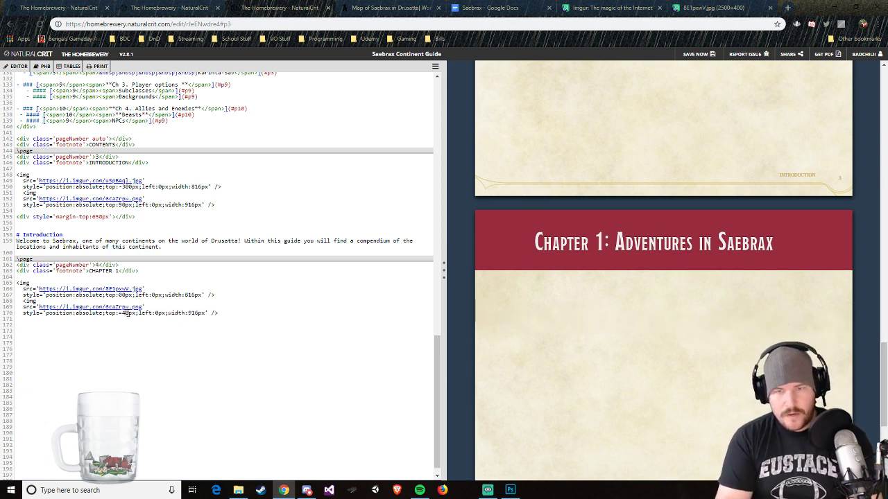
key(BackSpace)
text(6)
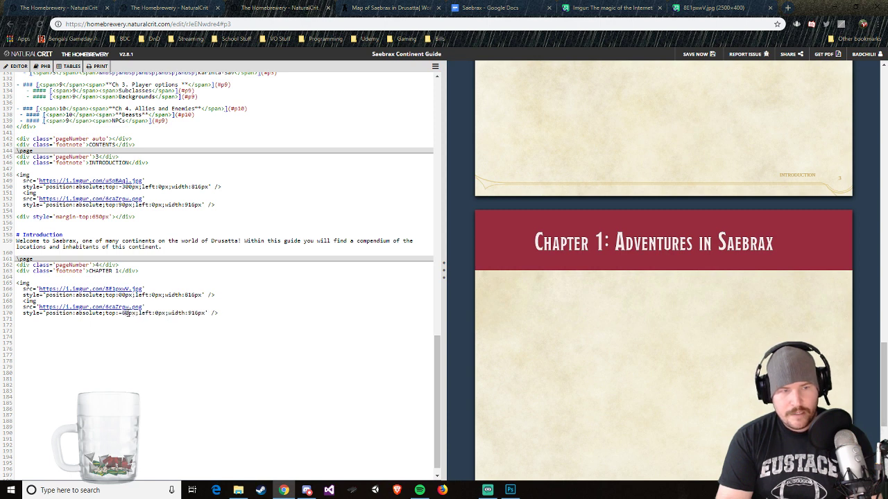
key(BackSpace)
text(-)
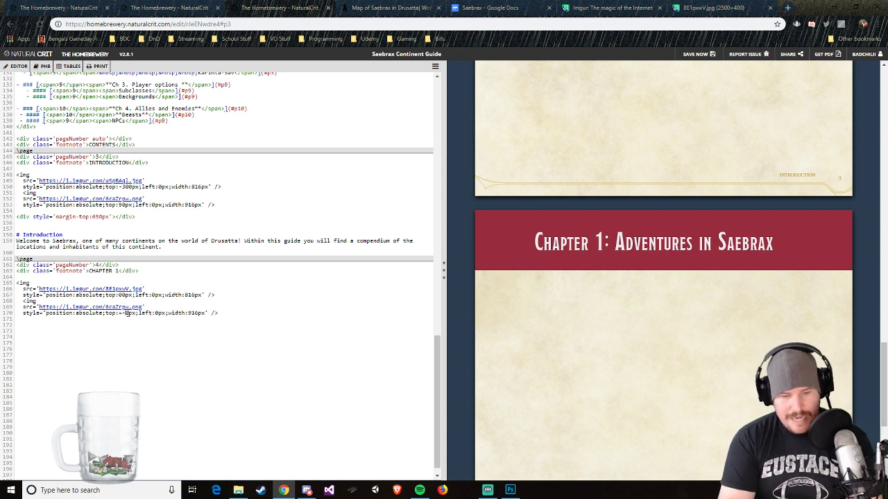
text(4)
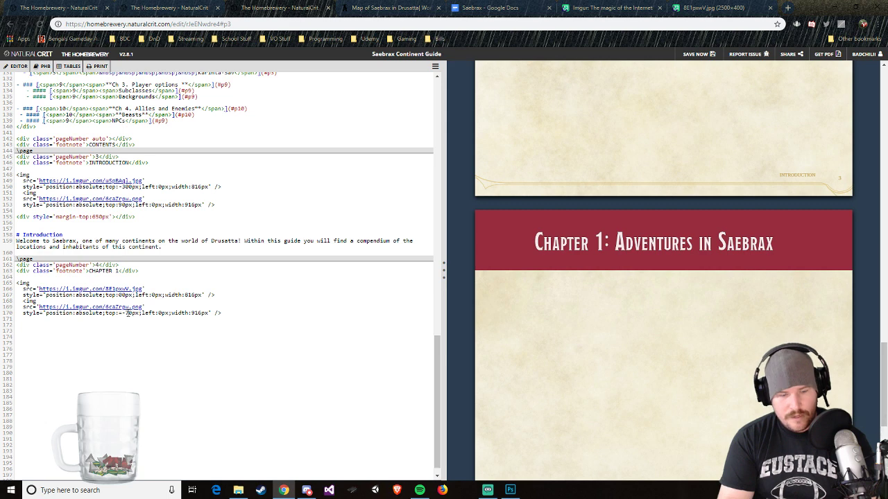
Step: Try a top offset of -100 px on the Chapter 1 page's second image, then clear it
key(BackSpace)
text(100)
key(BackSpace)
key(BackSpace)
key(BackSpace)
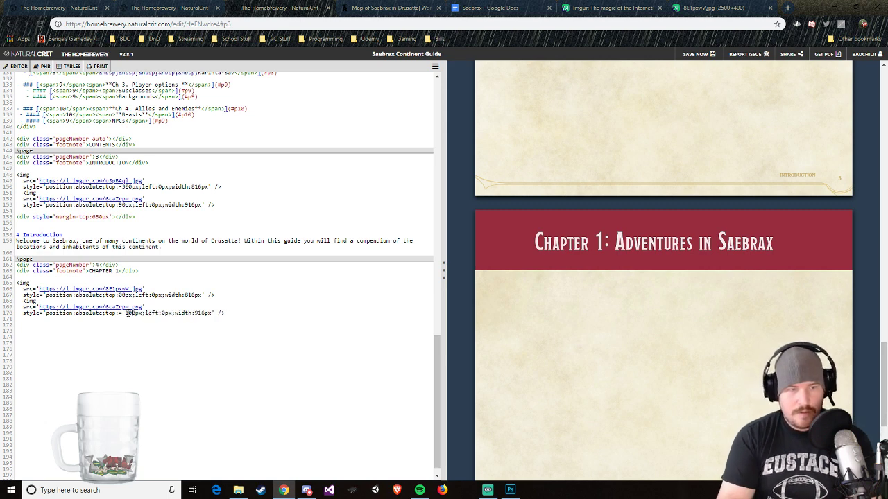
key(BackSpace)
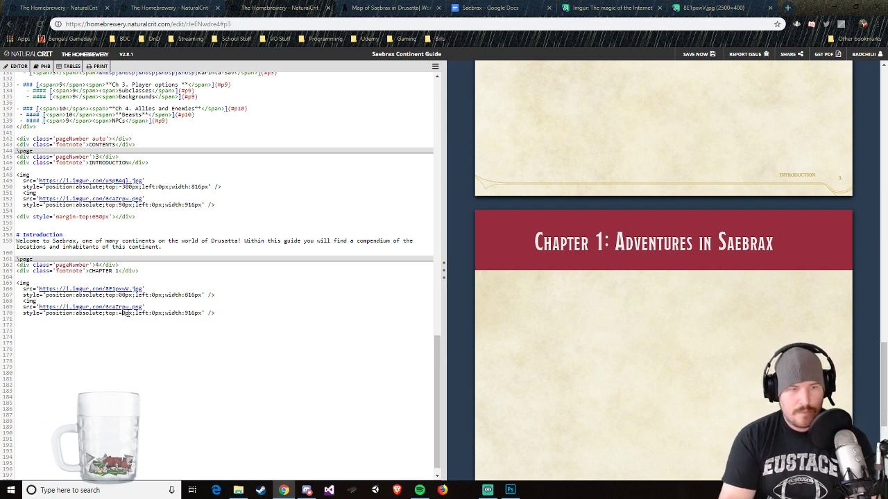
Step: Try top offsets of 100 and 6000 px on the Chapter 1 page's second image, saving the guide in between
text(10)
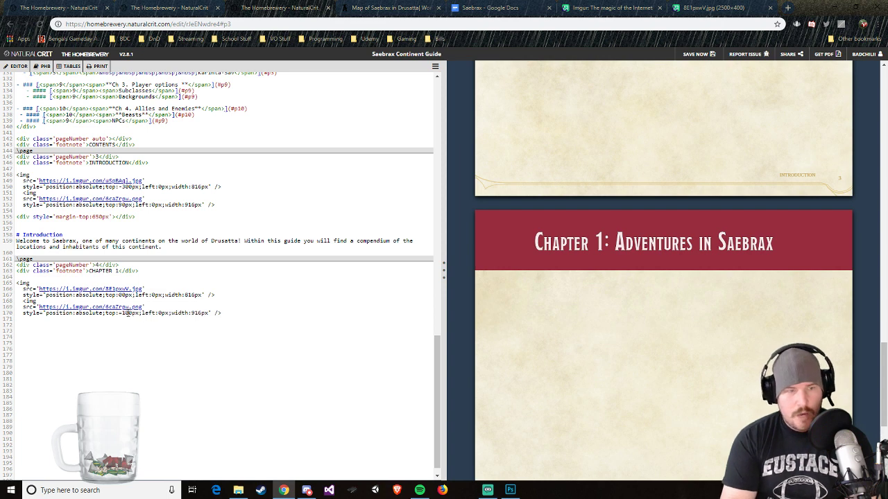
key(BackSpace)
key(BackSpace)
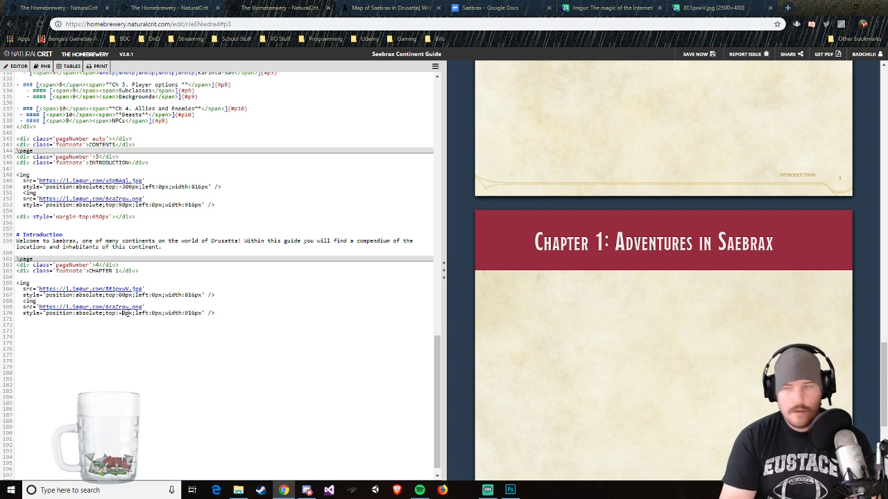
key(ctrl+s)
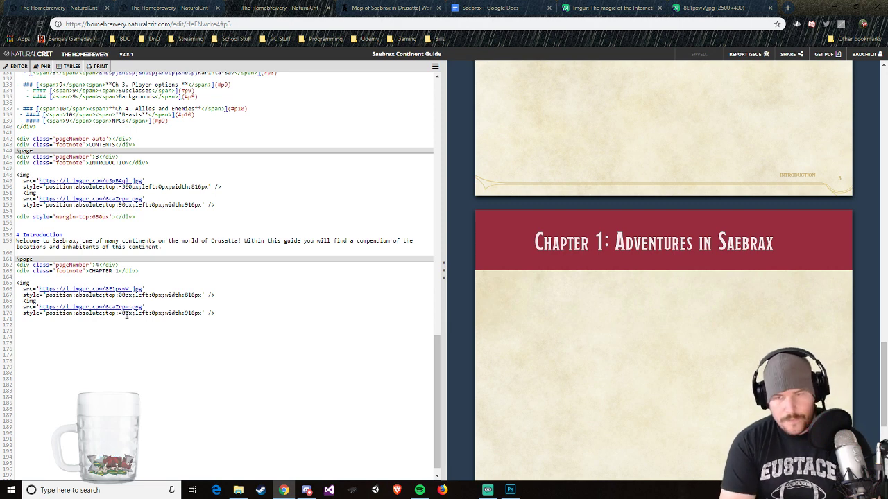
text(60)
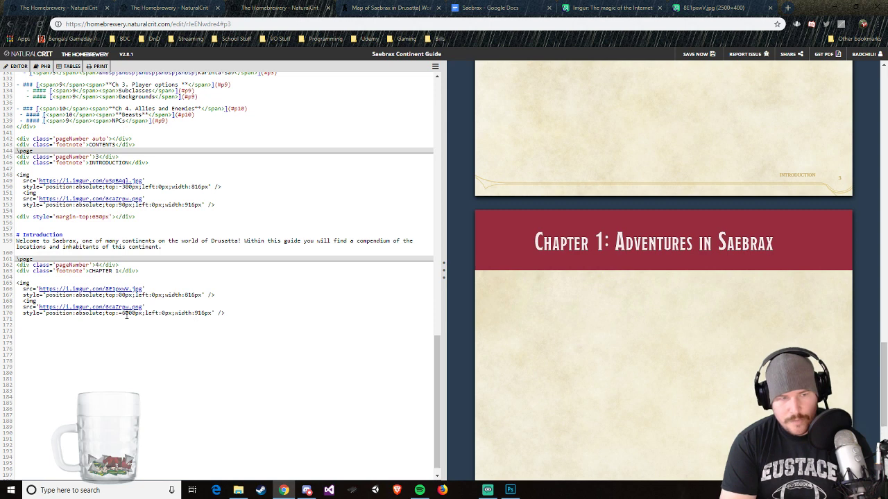
key(BackSpace)
key(BackSpace)
key(BackSpace)
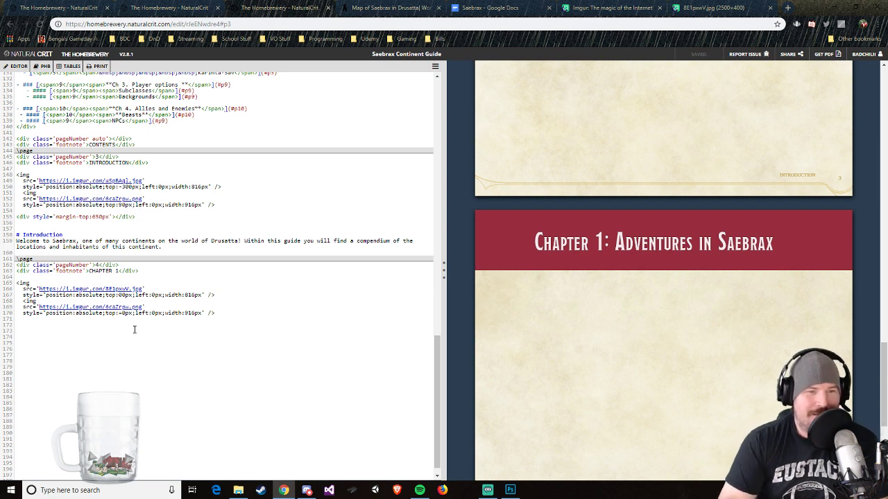
Step: Remove the stray character before the second Chapter 1 image's top offset and set the value to -100px
key(BackSpace)
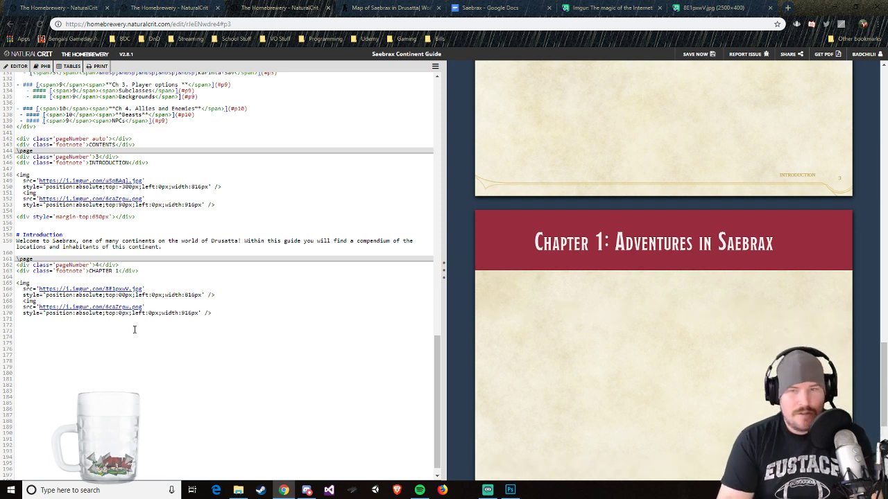
text(-)
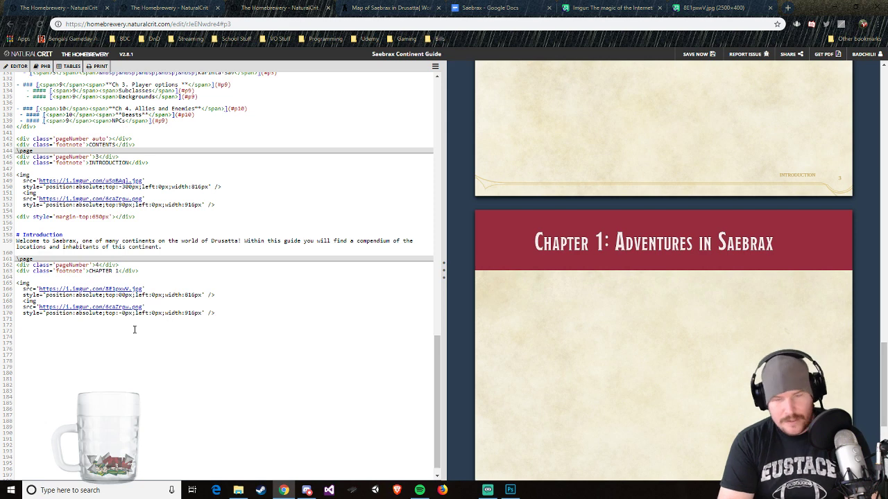
text(1)
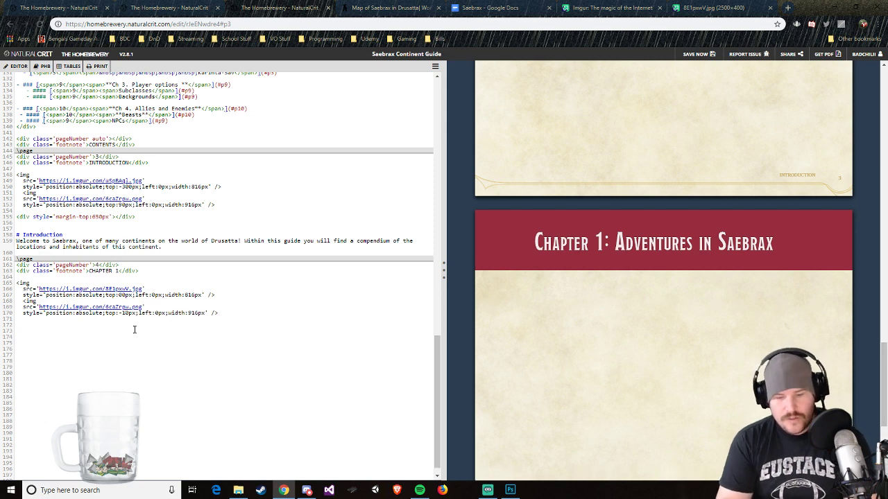
text(0)
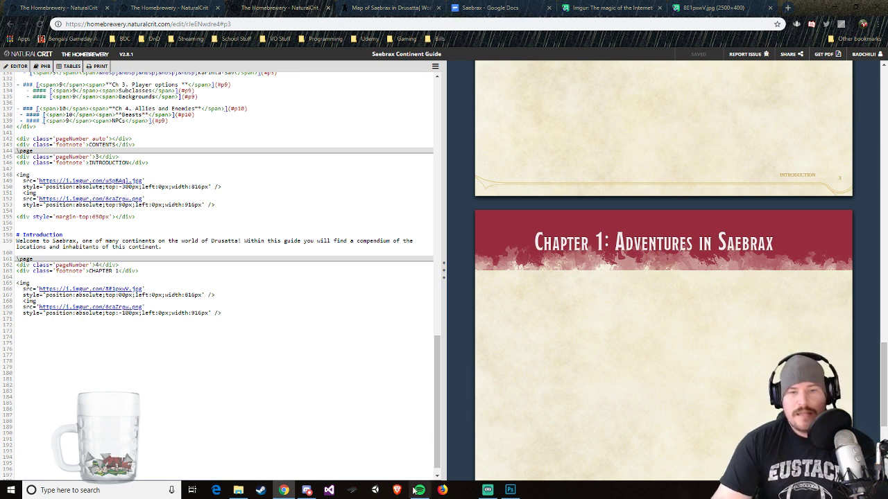
Step: Switch to Photoshop and delete the red Background layer from the Saebrax guide titles document
click(510, 490)
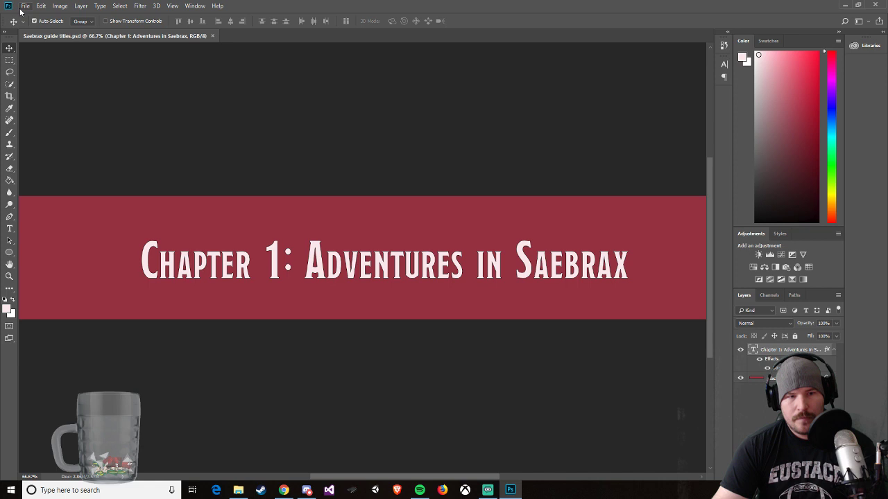
click(780, 378)
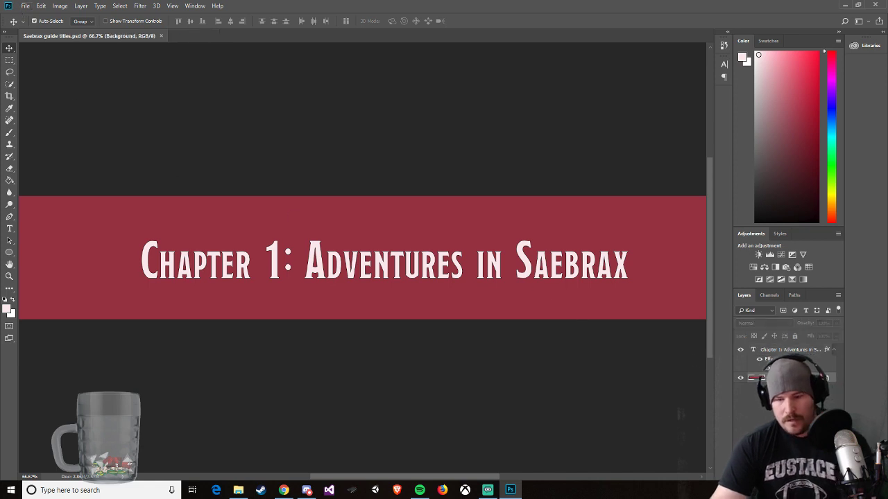
key(Delete)
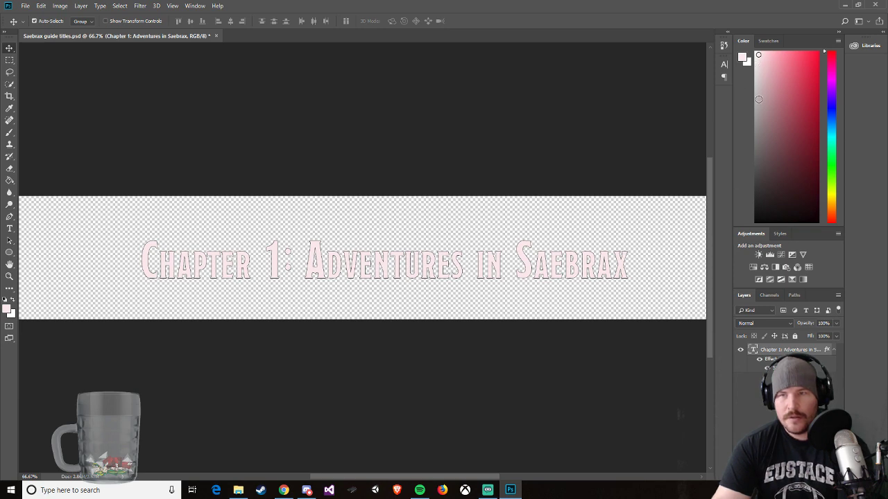
Step: Recolor the entire "Chapter 1: Adventures in Saebrax" title text white
click(754, 55)
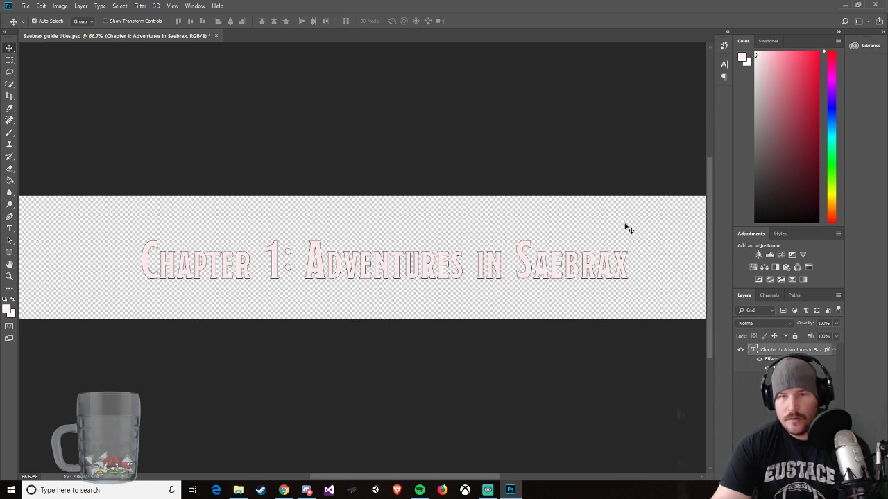
click(9, 228)
drag(142, 263, 304, 267)
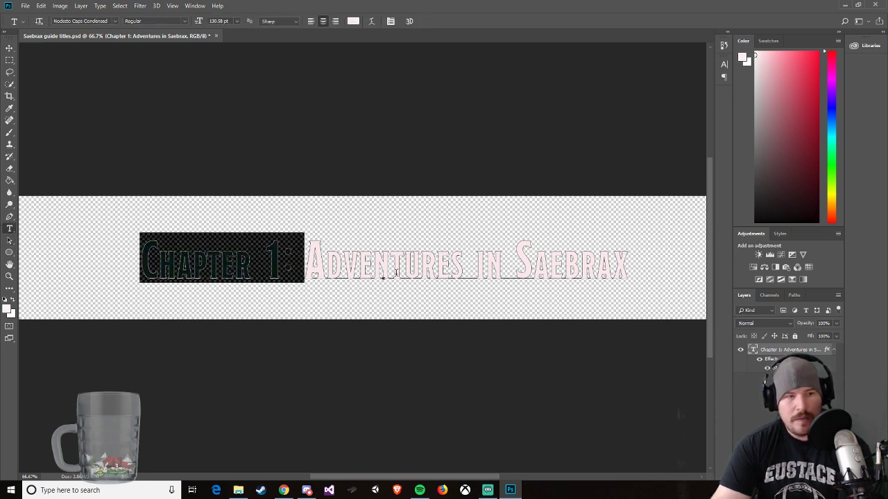
key(ctrl+a)
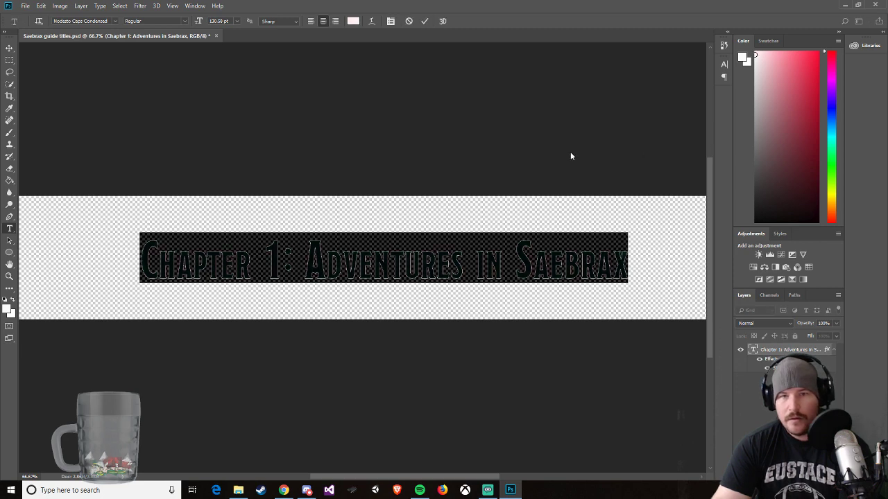
click(10, 48)
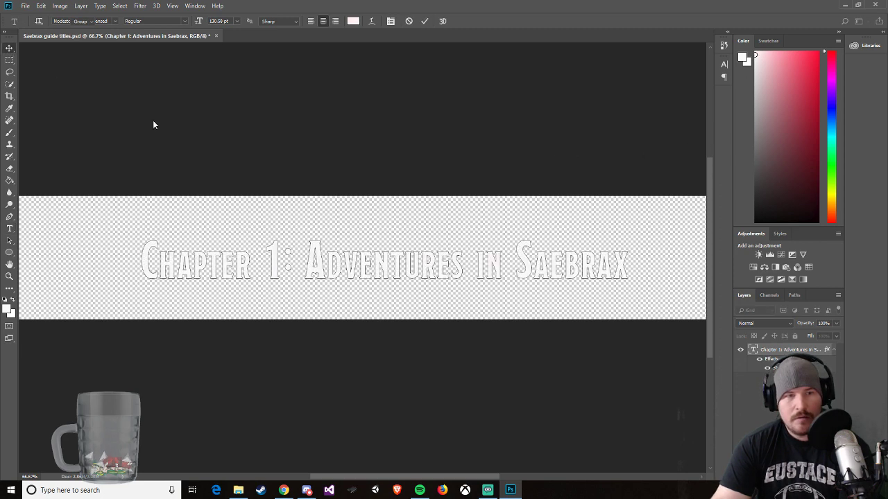
Step: Save a PNG copy of the title in the DnD folder as "saebrax ch 1" with default PNG options, and return to Chrome
click(25, 6)
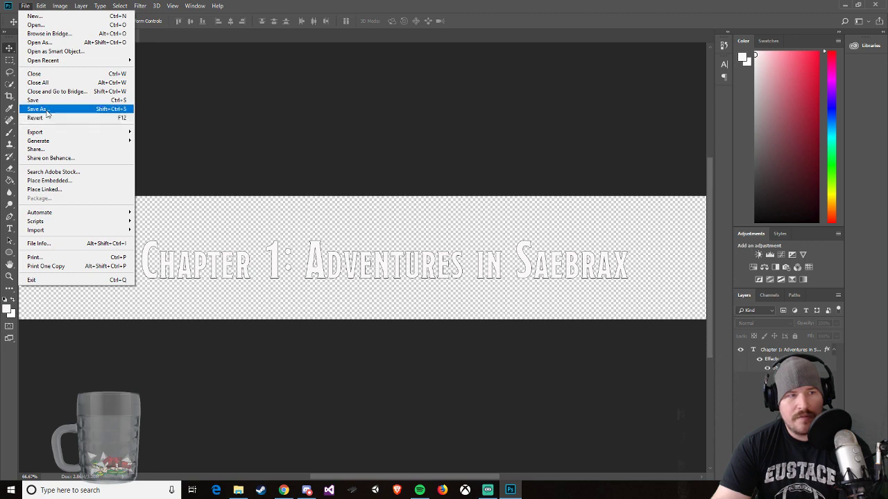
click(47, 109)
click(156, 215)
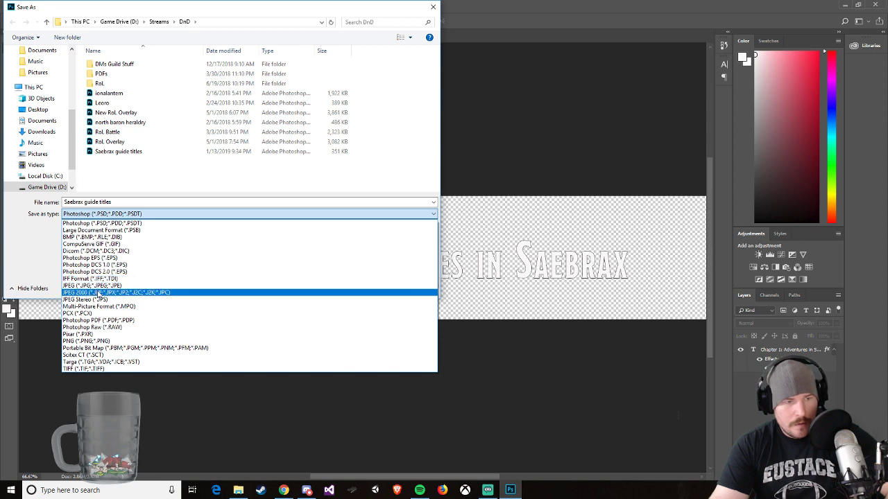
click(100, 341)
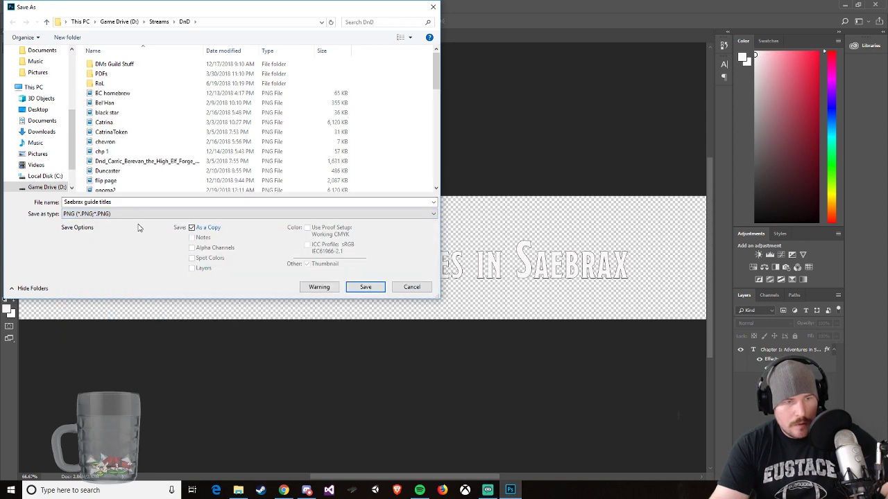
scroll(135, 163, down, 3)
scroll(136, 163, down, 5)
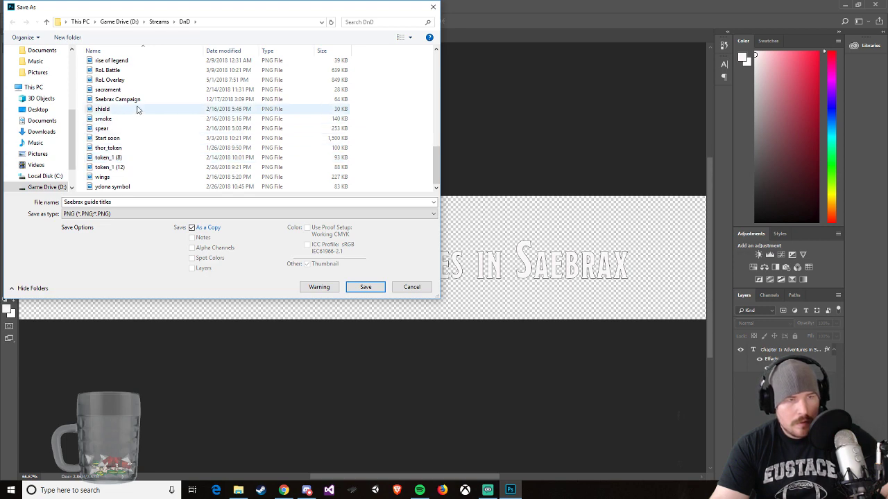
scroll(139, 124, up, 4)
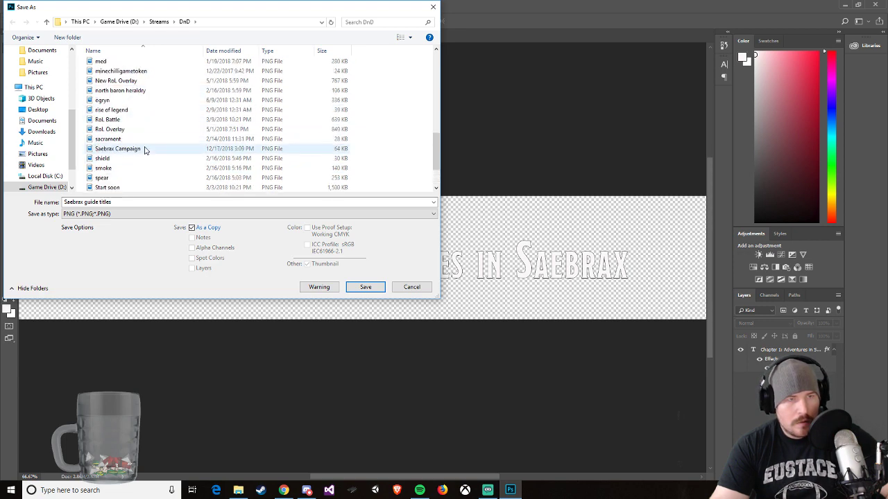
click(123, 201)
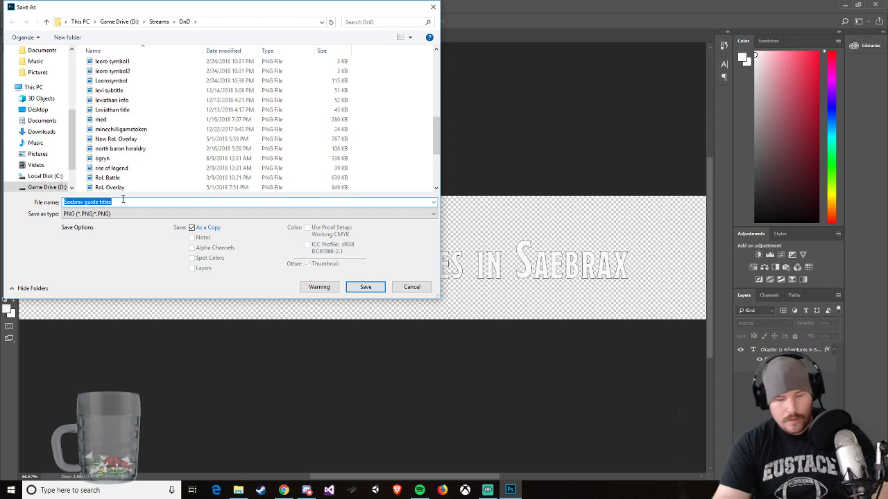
text(saebra)
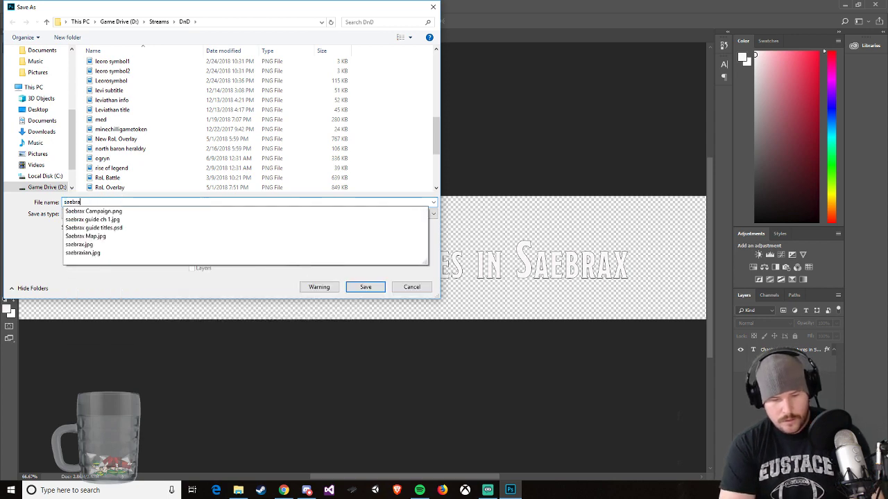
text(x ch 1)
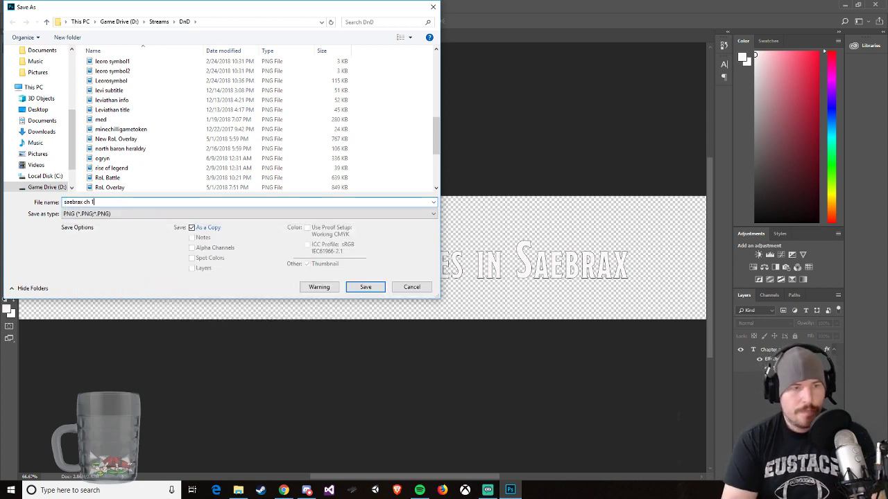
key(Return)
click(478, 147)
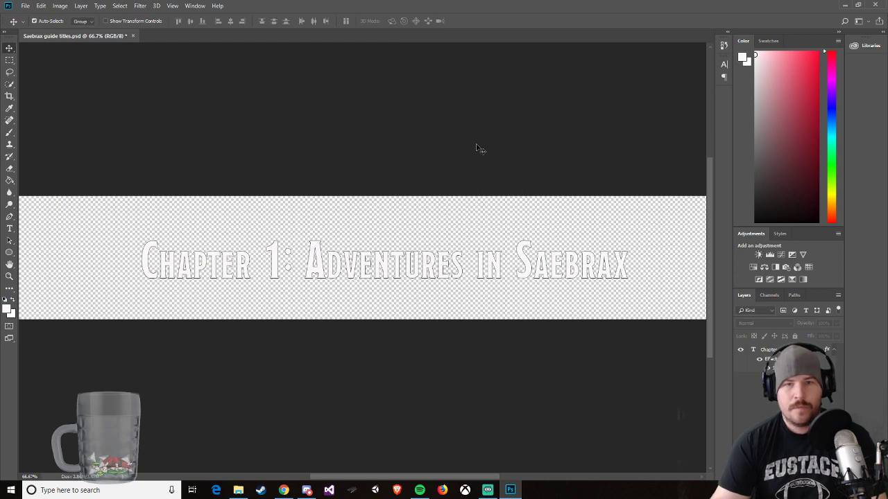
click(844, 6)
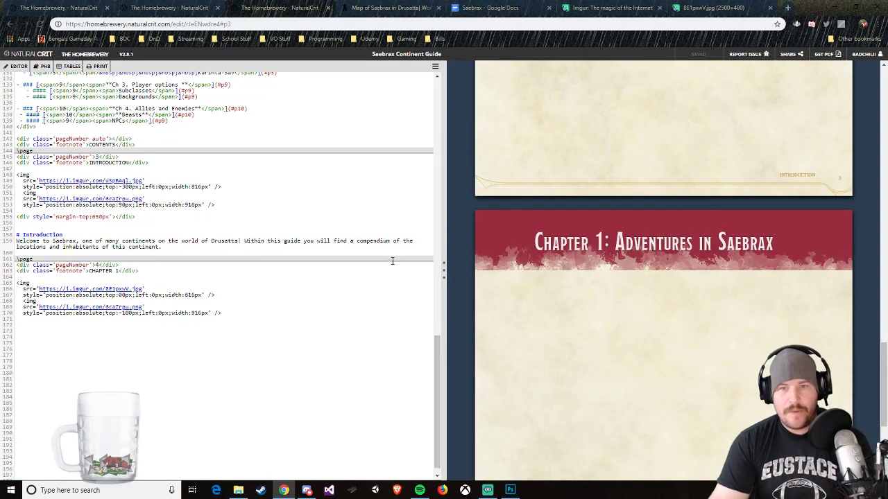
Step: Close the old title image's tab on Imgur and upload the transparent "saebrax ch 1" PNG as a new post
click(603, 8)
click(707, 7)
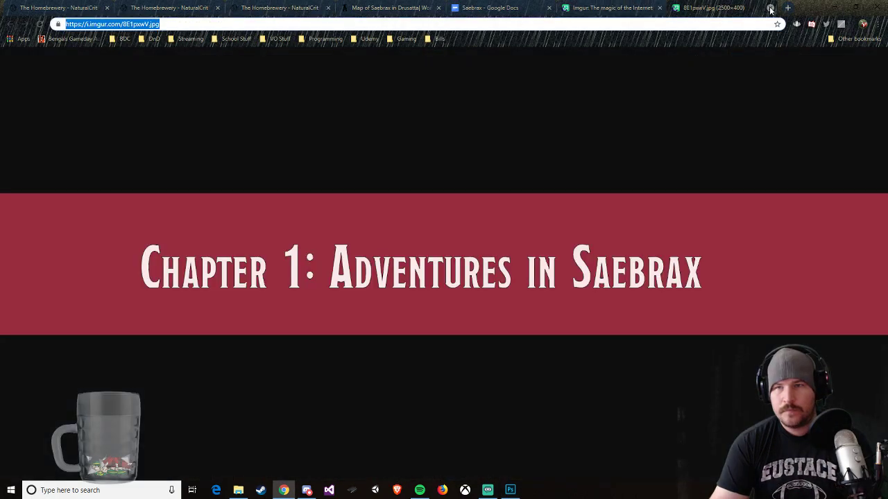
click(770, 7)
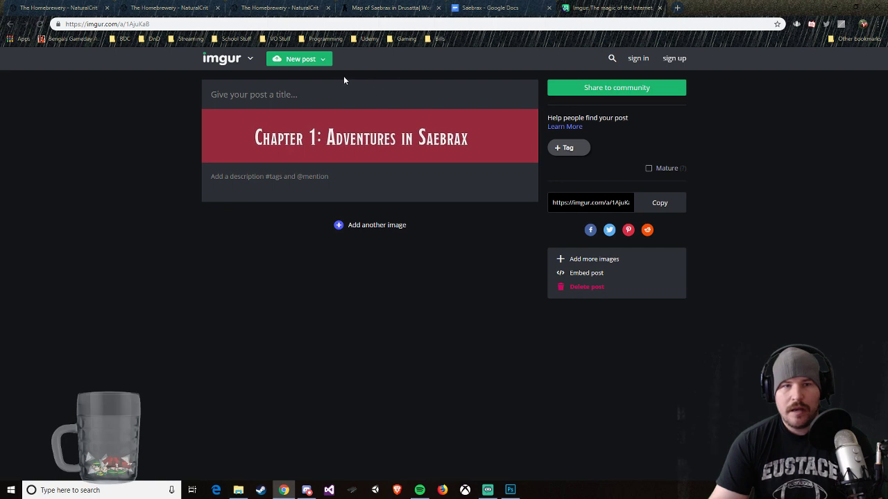
mouse_move(322, 61)
click(313, 80)
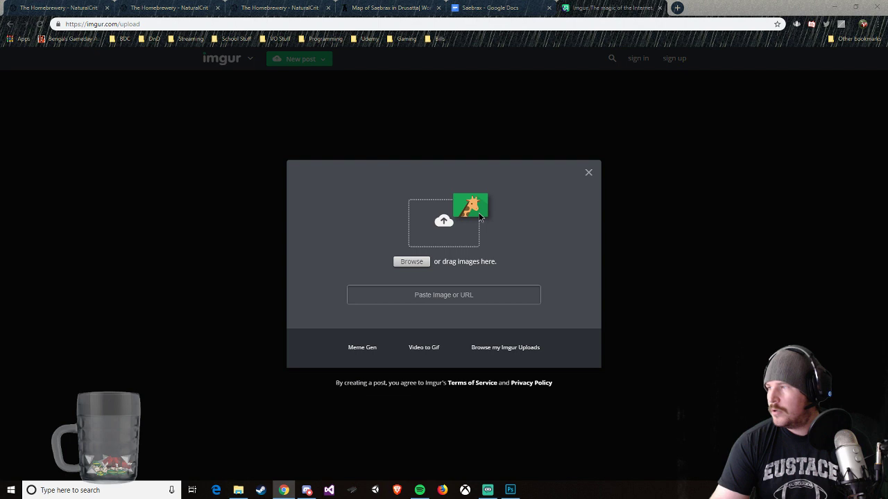
drag(480, 217, 447, 264)
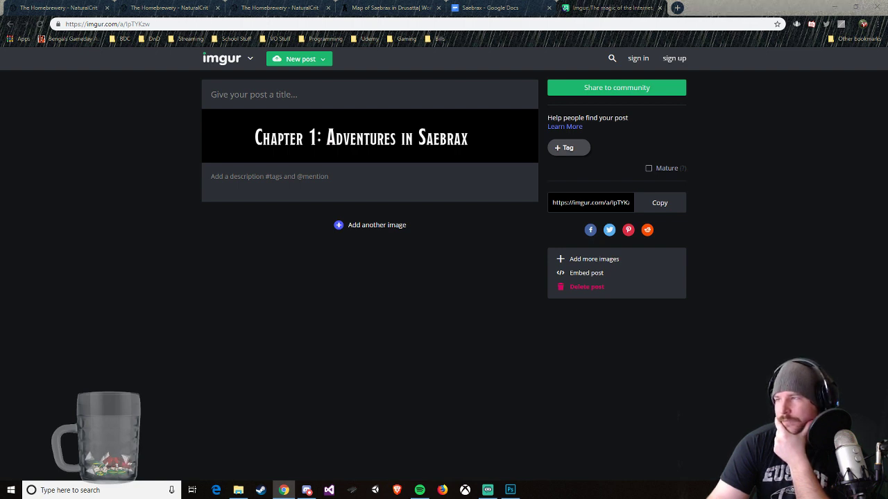
drag(886, 137, 435, 150)
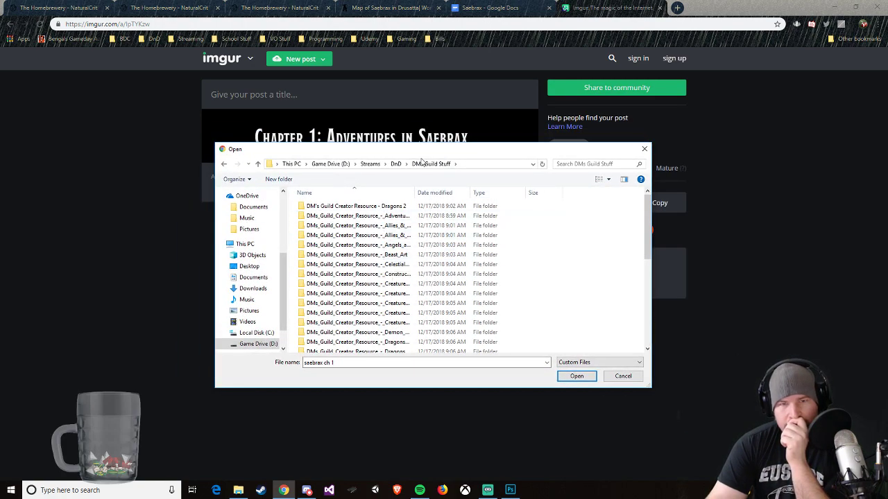
drag(423, 152, 887, 151)
click(514, 487)
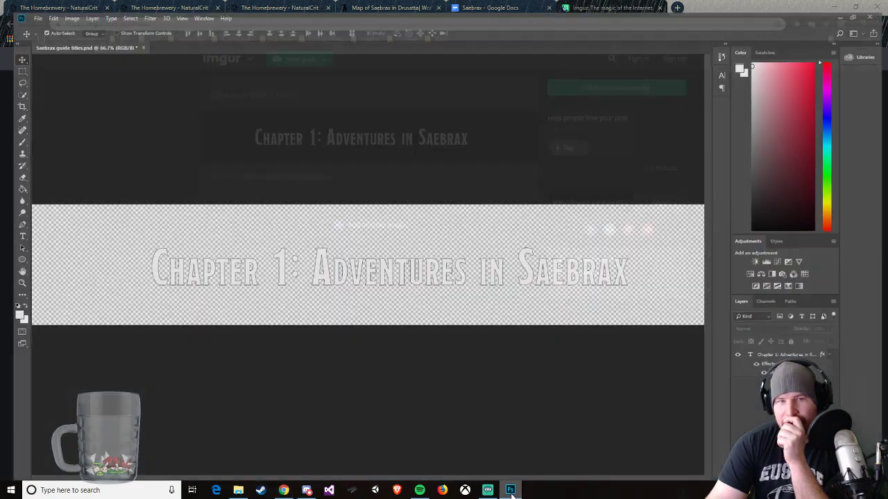
click(30, 7)
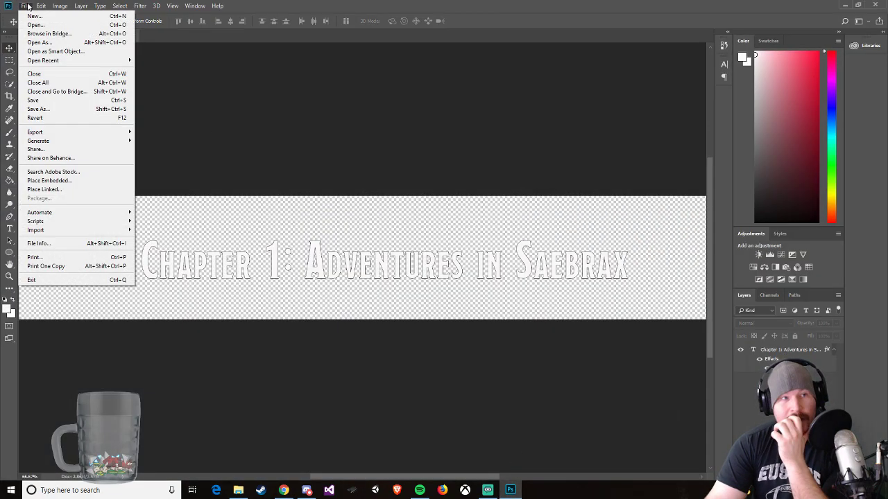
click(454, 5)
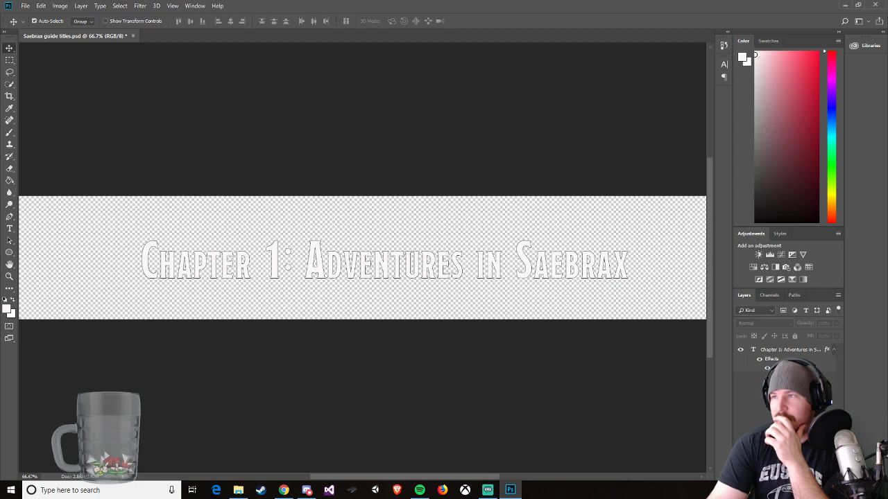
Step: Widen the file chooser's name column and look through the DM's Guild Creator Resource - Locations images for chapter artwork
drag(887, 137, 425, 136)
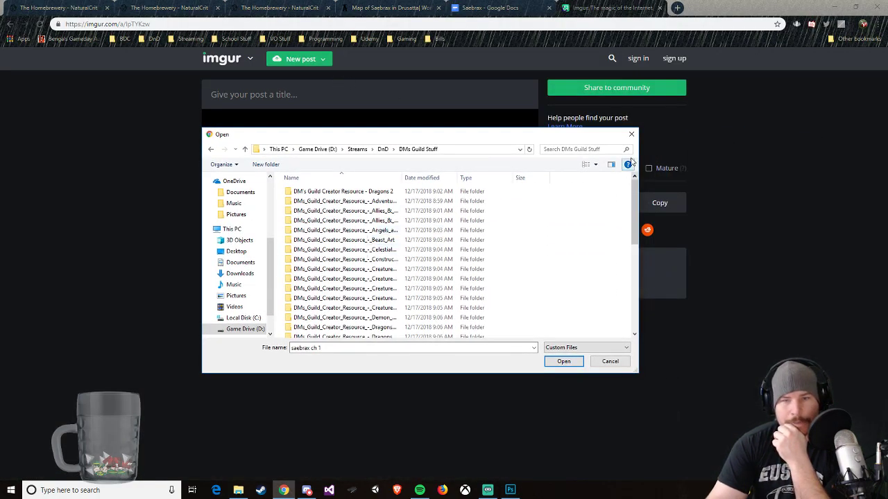
drag(637, 177, 623, 194)
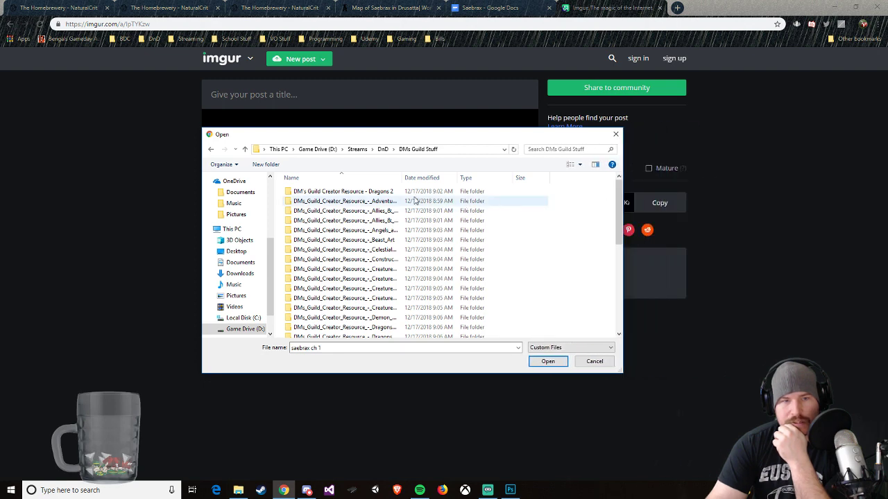
drag(403, 174, 464, 174)
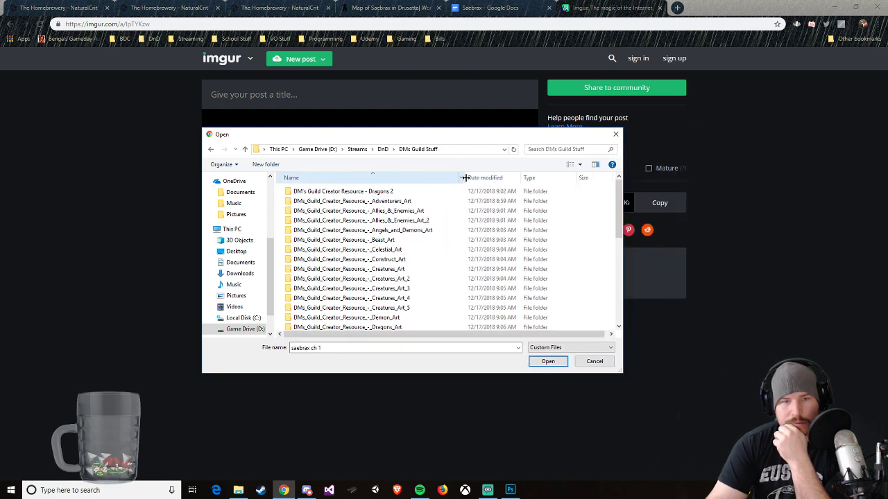
drag(508, 130, 508, 42)
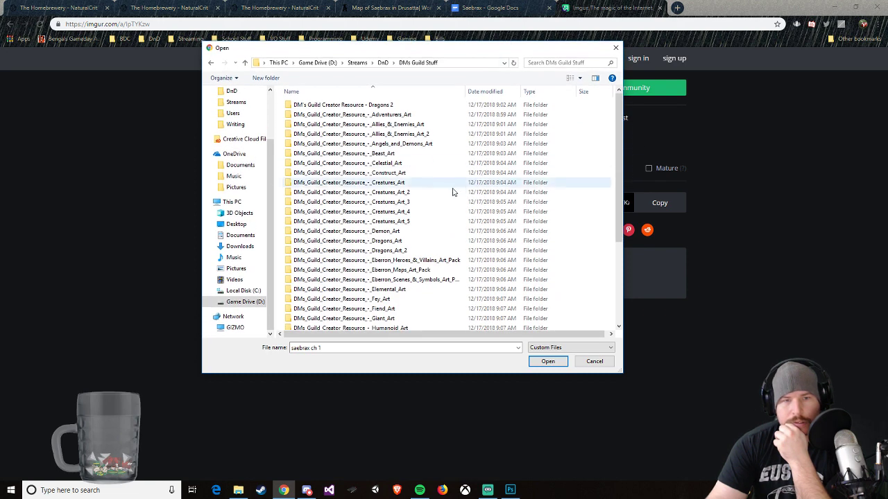
scroll(430, 252, down, 3)
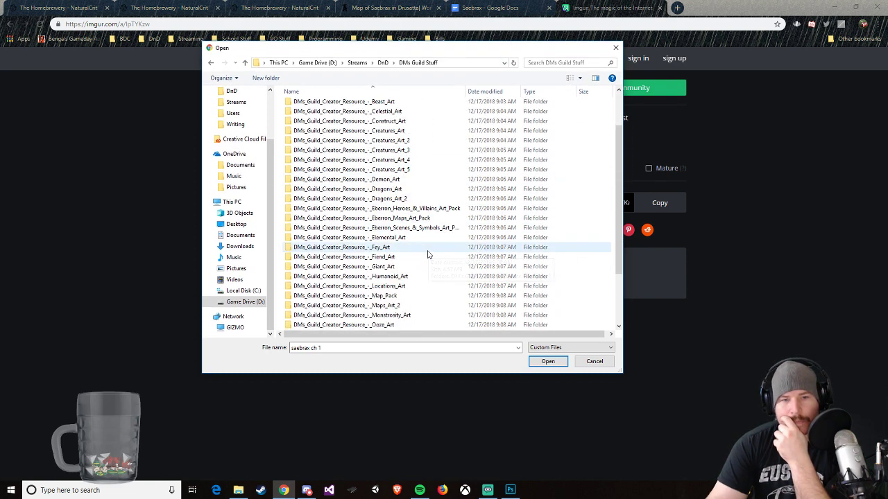
click(400, 258)
double_click(400, 258)
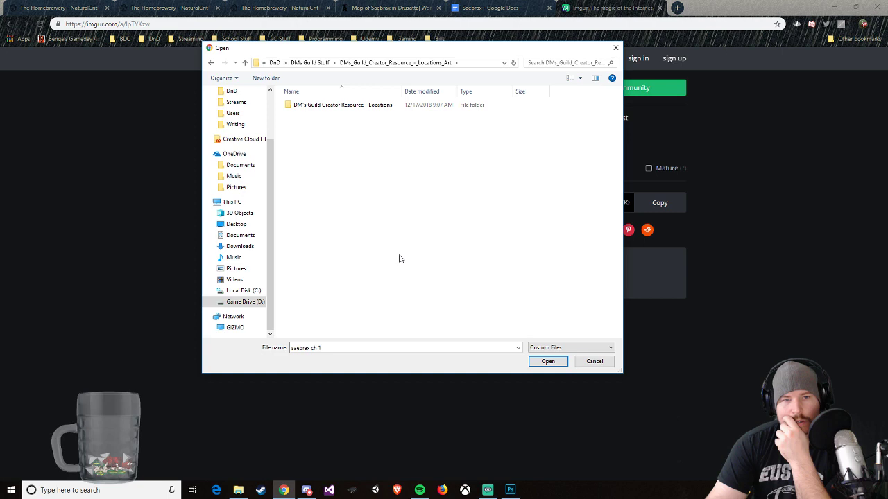
click(340, 110)
double_click(340, 110)
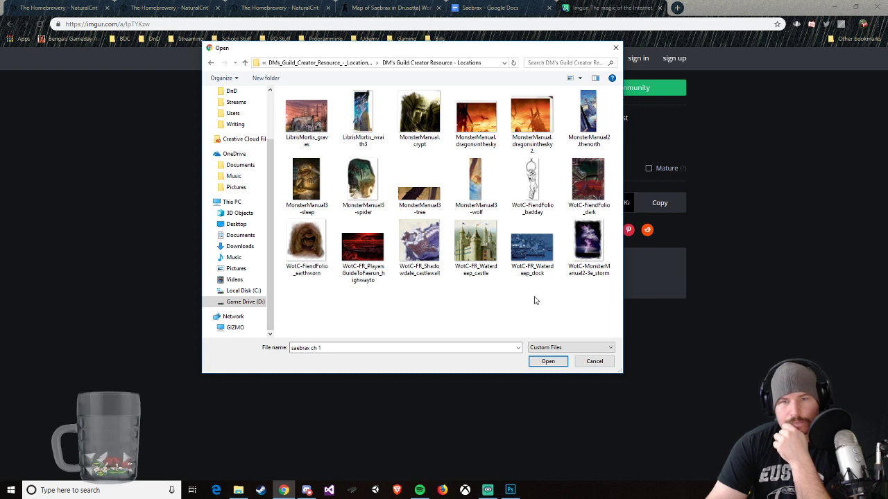
double_click(481, 129)
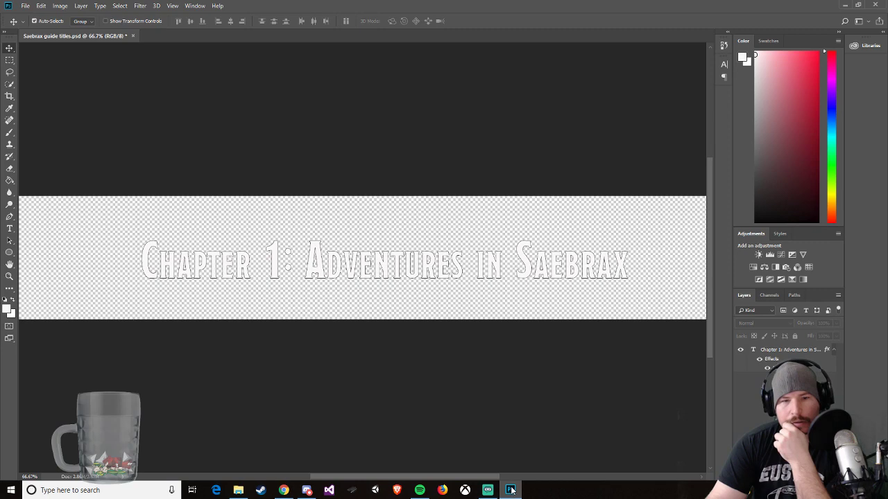
Step: Switch to File Explorer and examine the DM's Guild Creator Resource - Locations images as larger thumbnails for chapter splash art
click(238, 491)
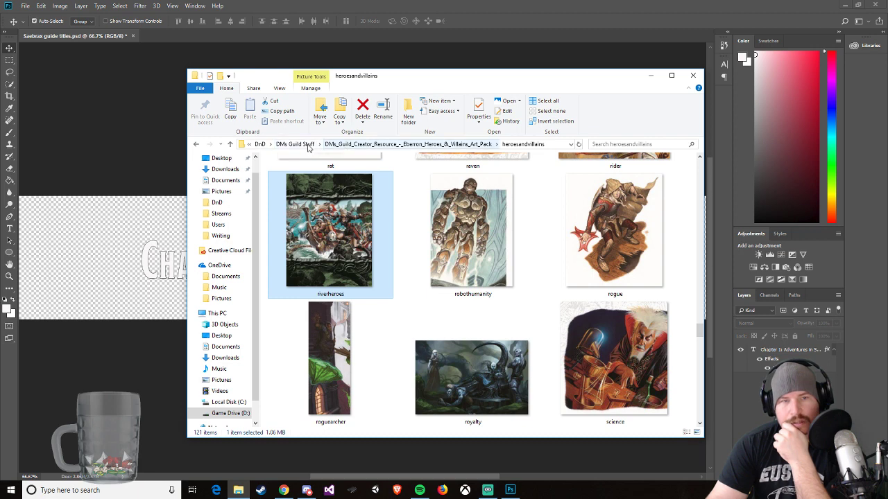
click(295, 144)
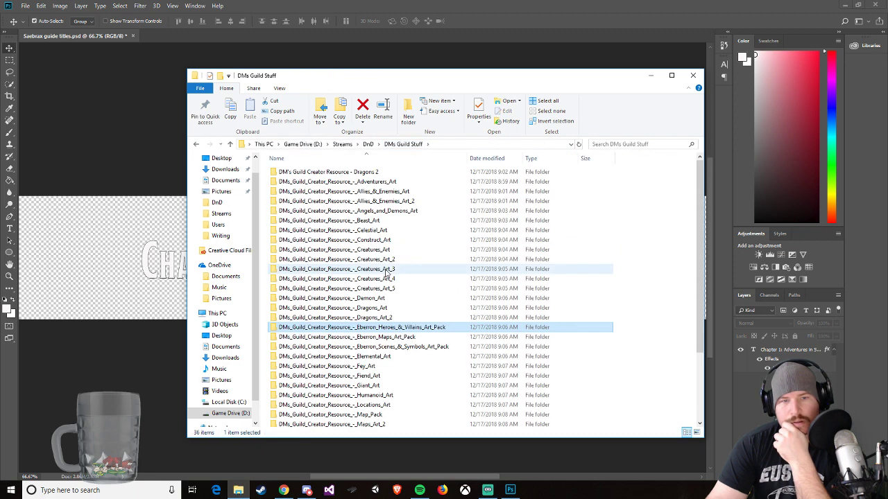
double_click(381, 405)
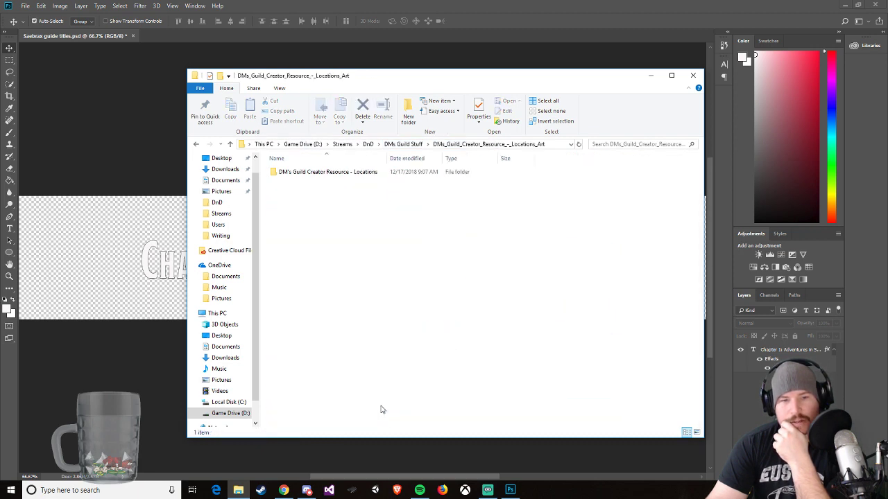
double_click(349, 172)
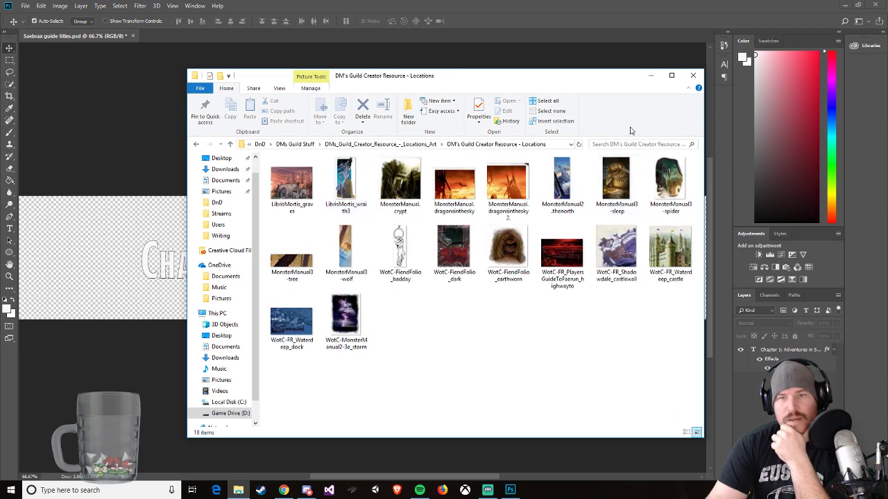
right_click(567, 349)
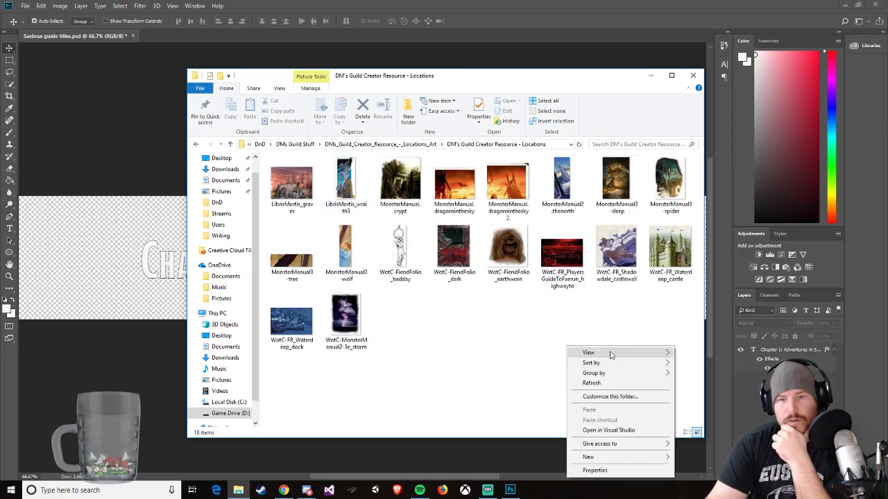
mouse_move(610, 353)
click(704, 353)
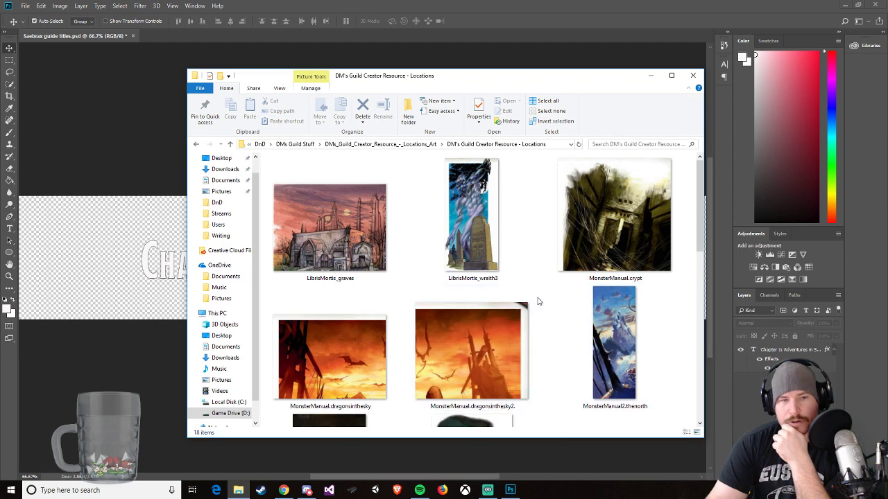
scroll(546, 293, down, 2)
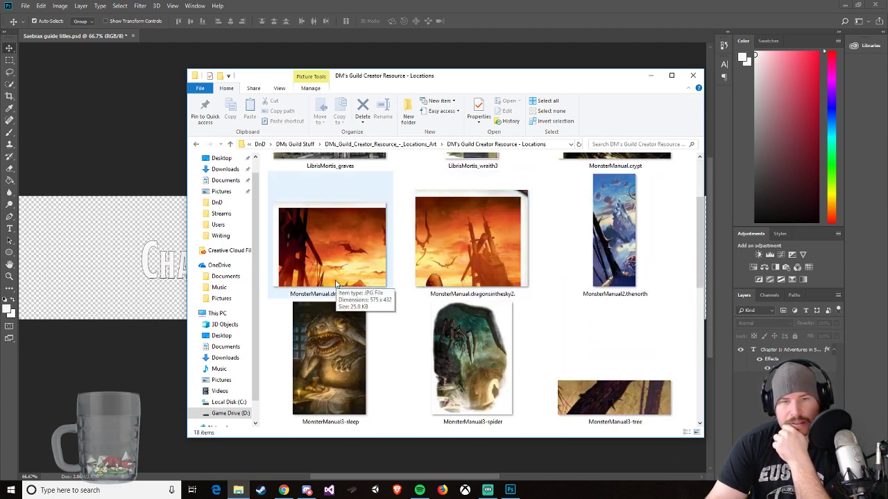
scroll(525, 276, down, 4)
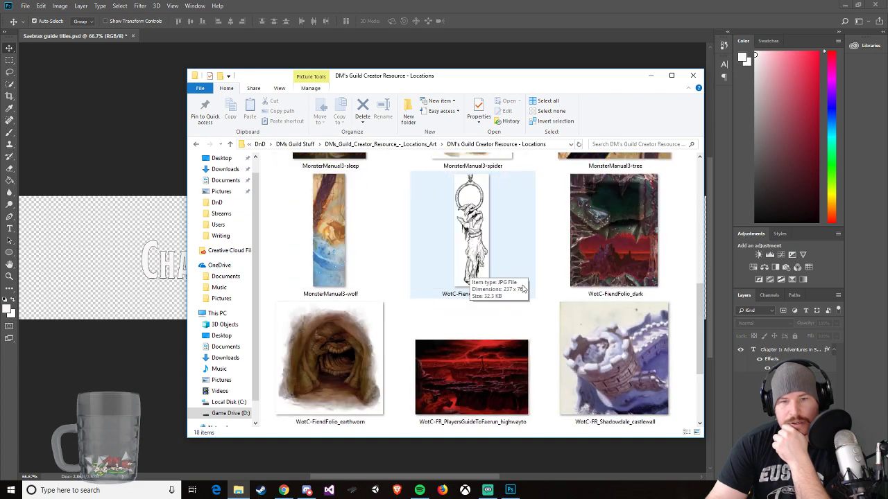
scroll(520, 327, down, 3)
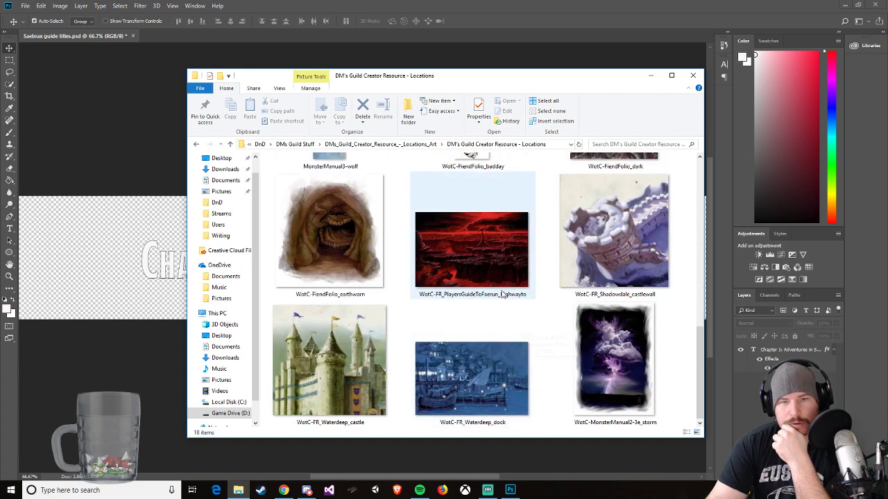
scroll(513, 279, up, 3)
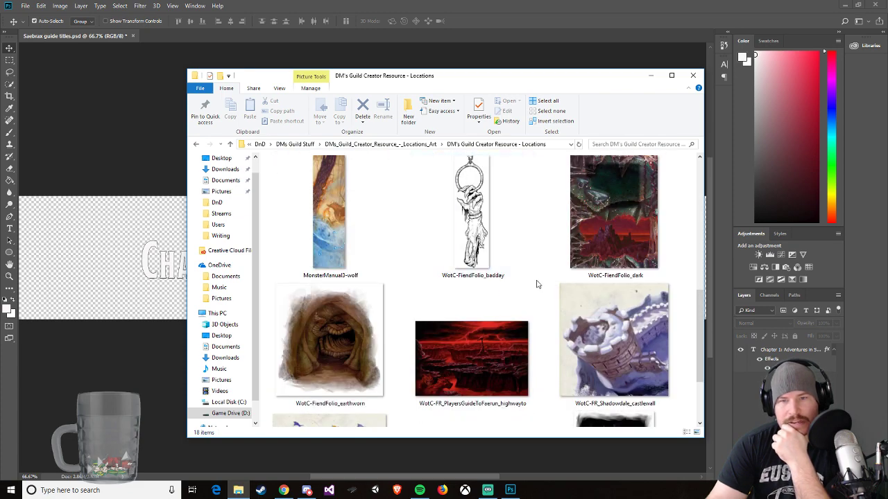
scroll(536, 284, down, 3)
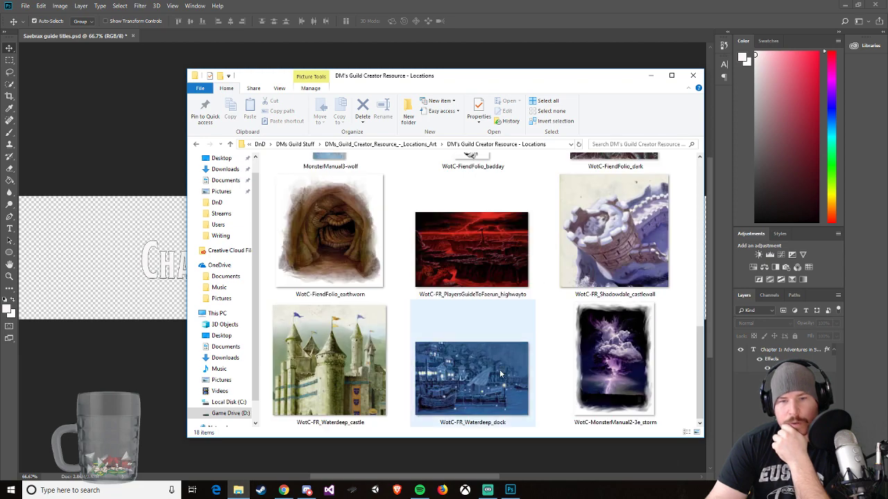
scroll(515, 360, up, 5)
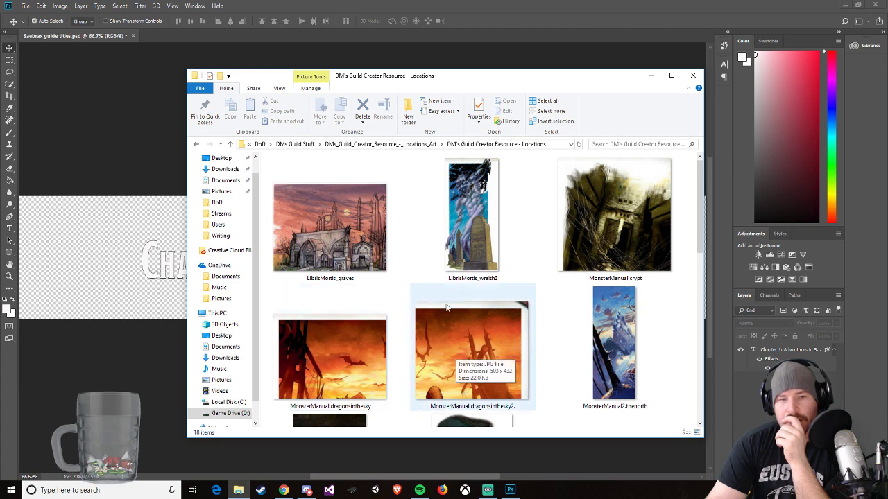
Step: Look through the scenesandsymbols images in the Eberron Scenes & Symbols Art Pack for chapter splash art, preview harbor, and close File Explorer
key(alt+Left)
key(alt+Left)
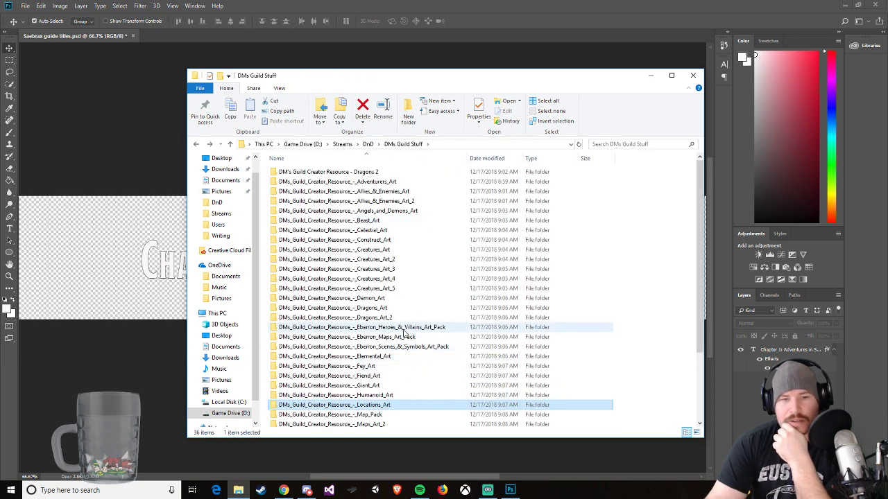
double_click(425, 352)
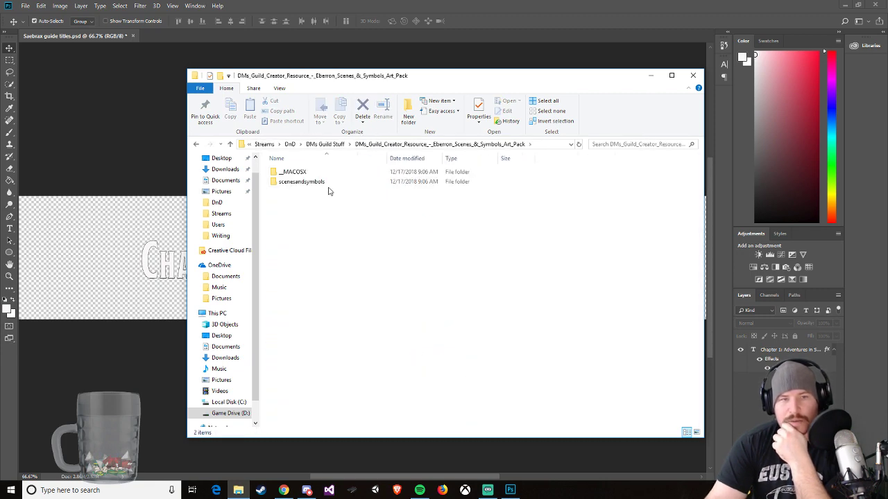
double_click(327, 183)
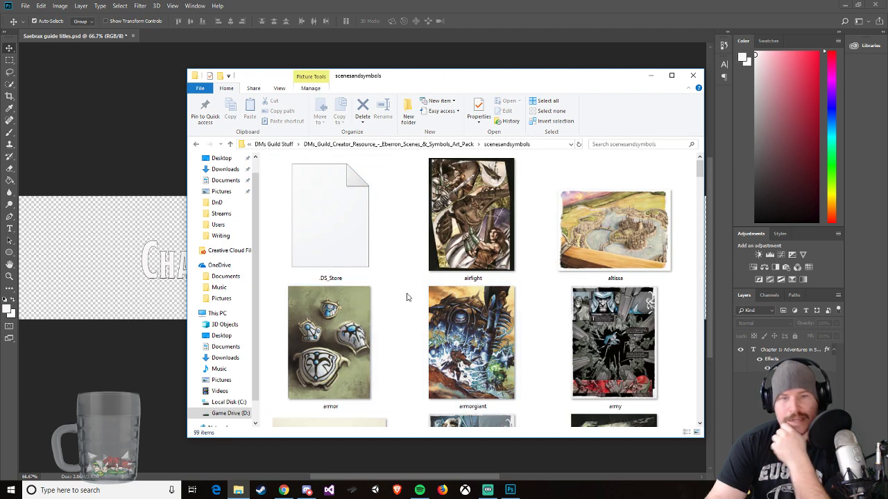
scroll(410, 288, down, 2)
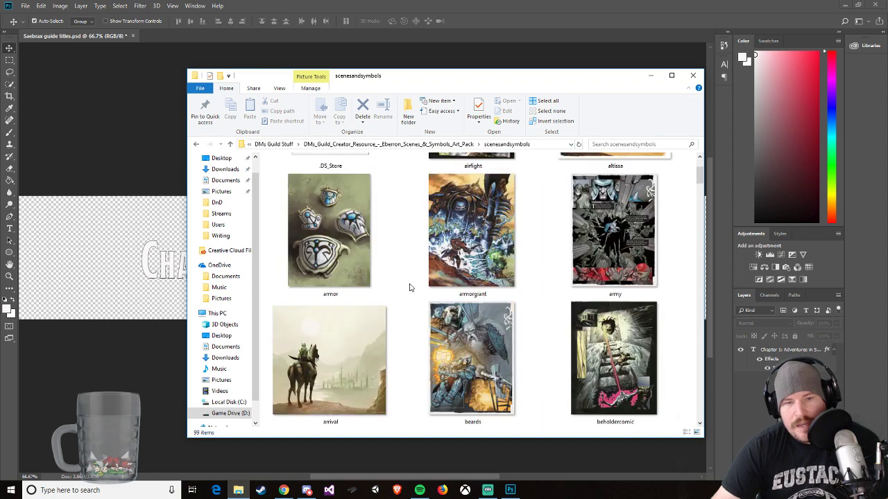
scroll(409, 288, down, 2)
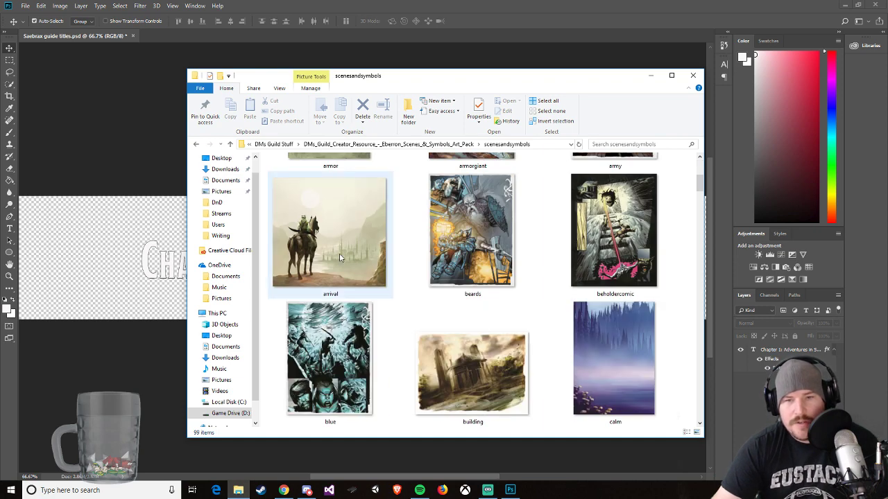
scroll(388, 246, down, 2)
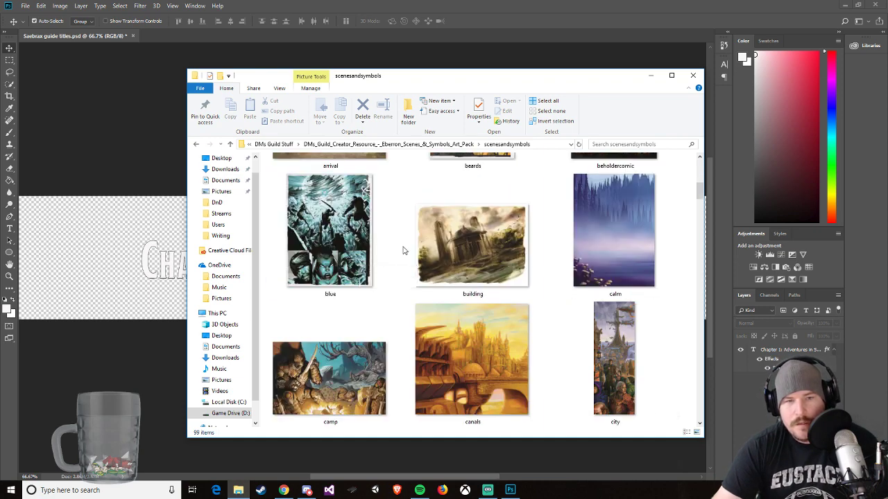
scroll(416, 264, down, 2)
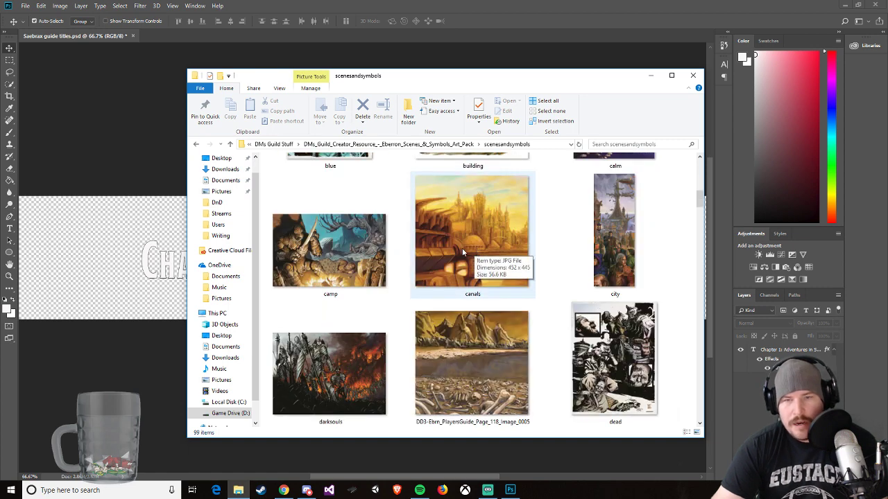
scroll(471, 239, down, 5)
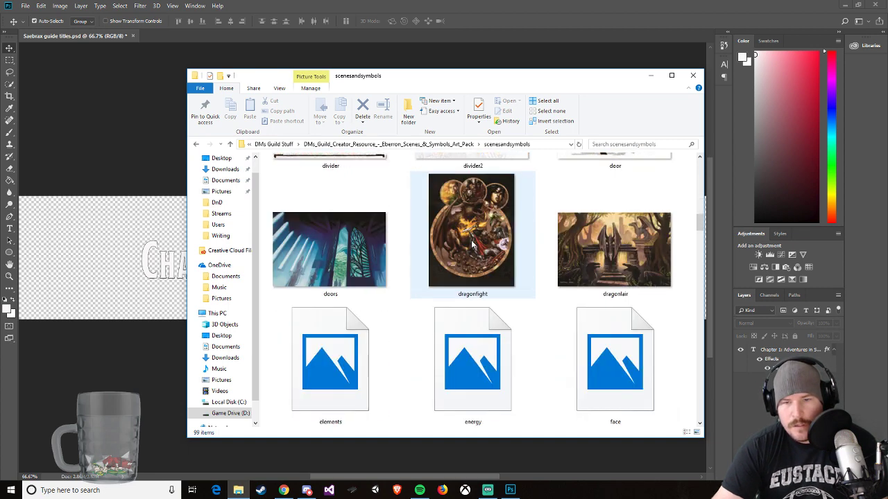
scroll(472, 243, down, 3)
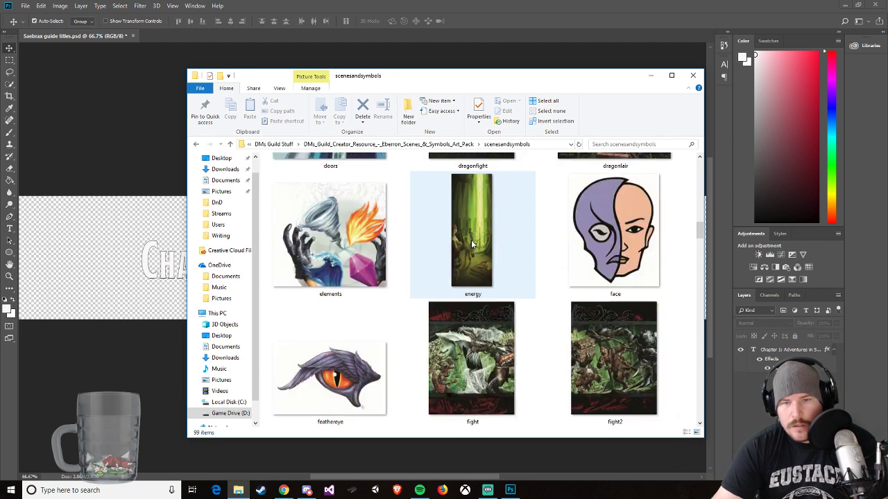
scroll(545, 257, down, 2)
scroll(545, 257, down, 4)
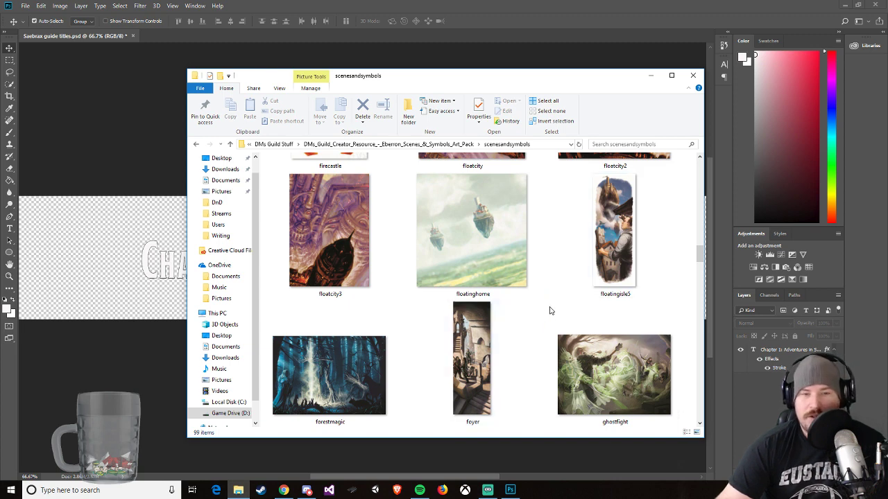
scroll(545, 318, down, 4)
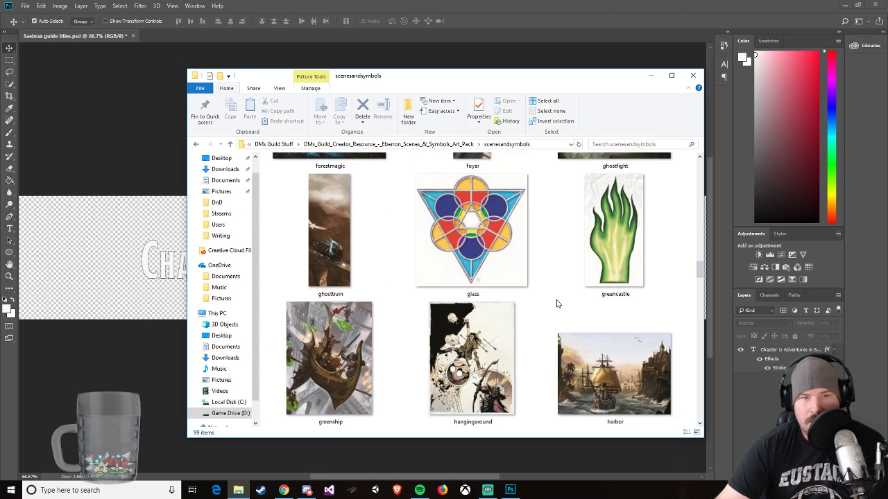
scroll(521, 331, down, 2)
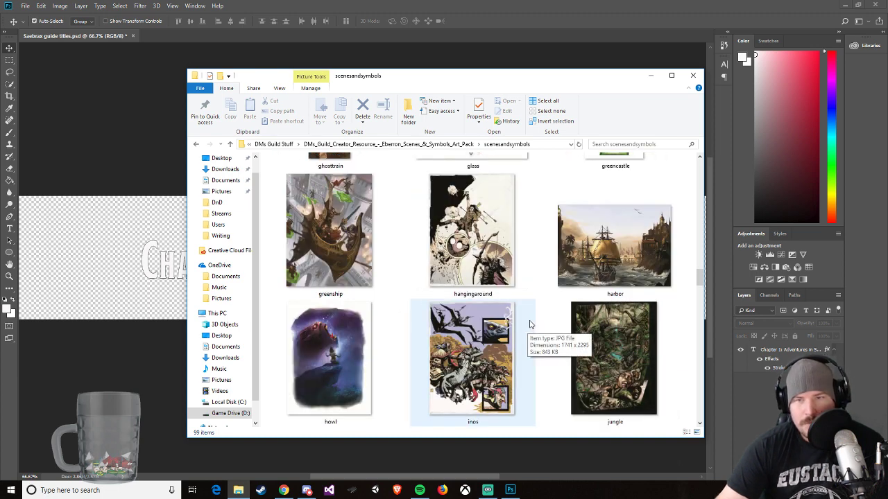
double_click(602, 266)
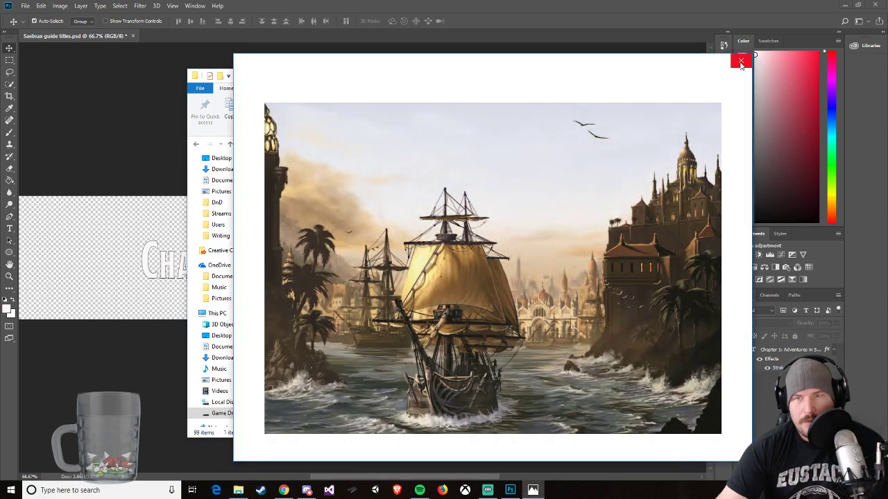
click(739, 60)
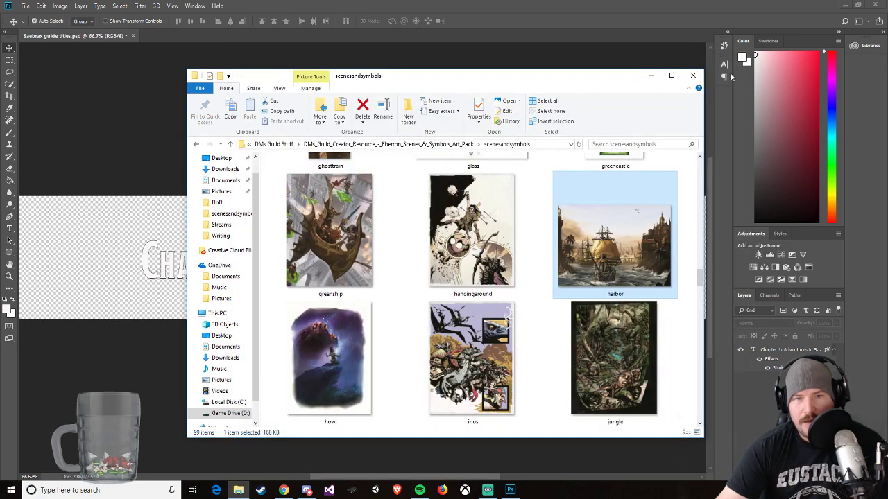
click(693, 75)
Step: Open the harbor image in Photoshop from the scenesandsymbols folder of the Eberron Scenes & Symbols Art Pack in DMs Guild Stuff
click(25, 5)
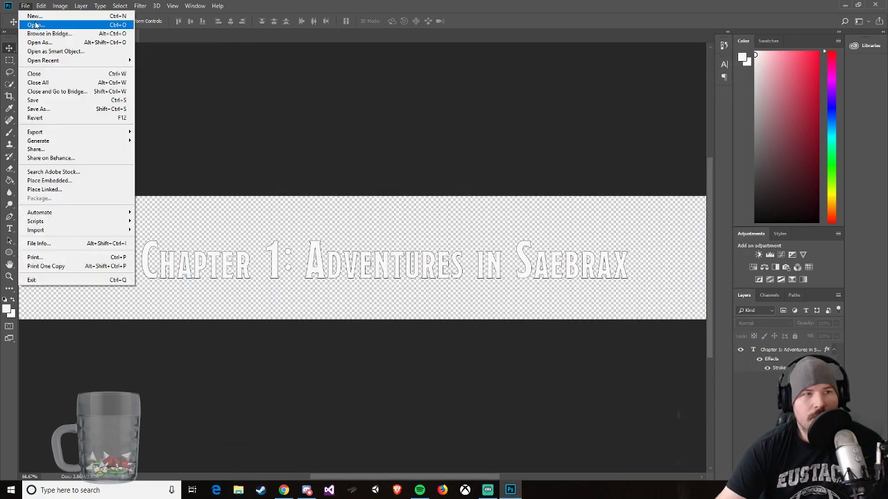
click(35, 25)
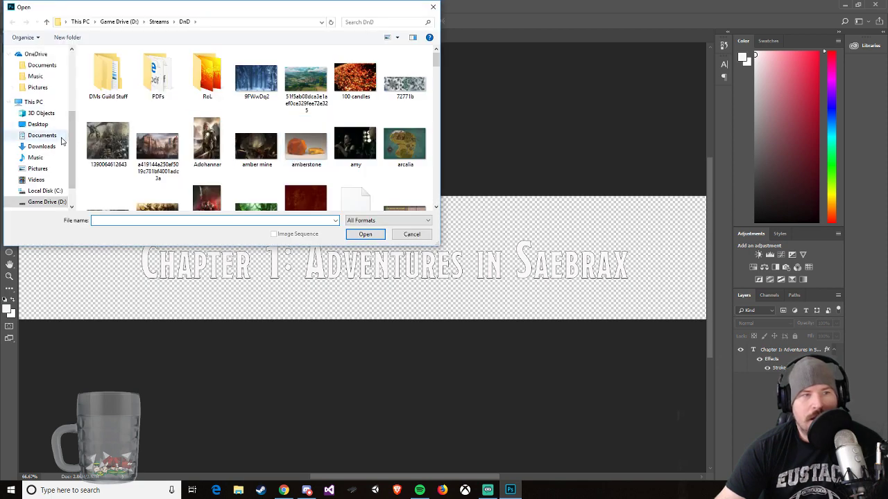
double_click(108, 75)
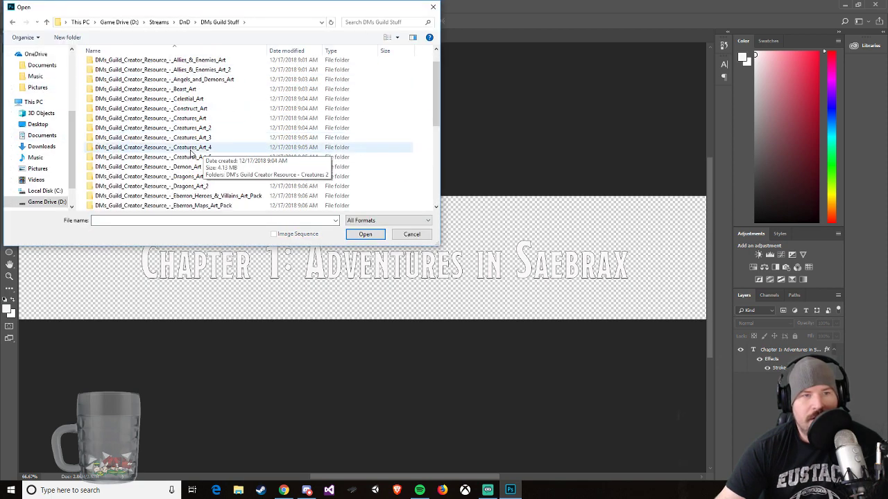
scroll(191, 153, down, 2)
click(229, 158)
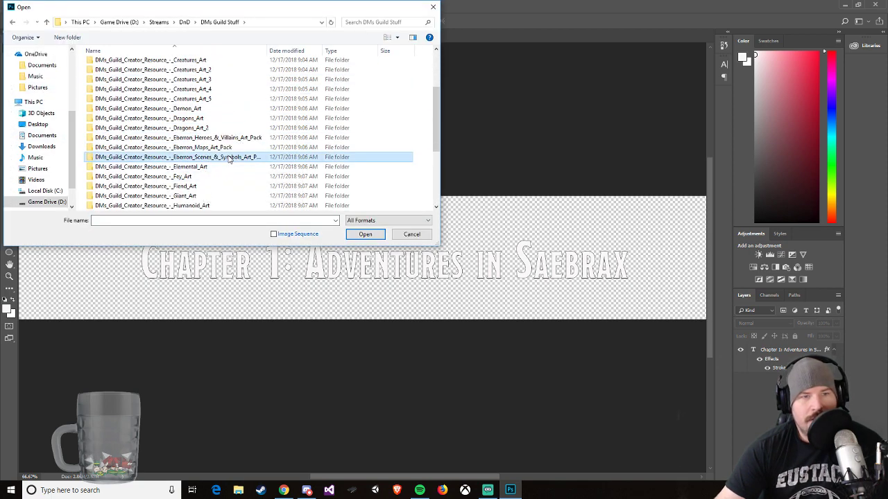
double_click(229, 159)
double_click(105, 70)
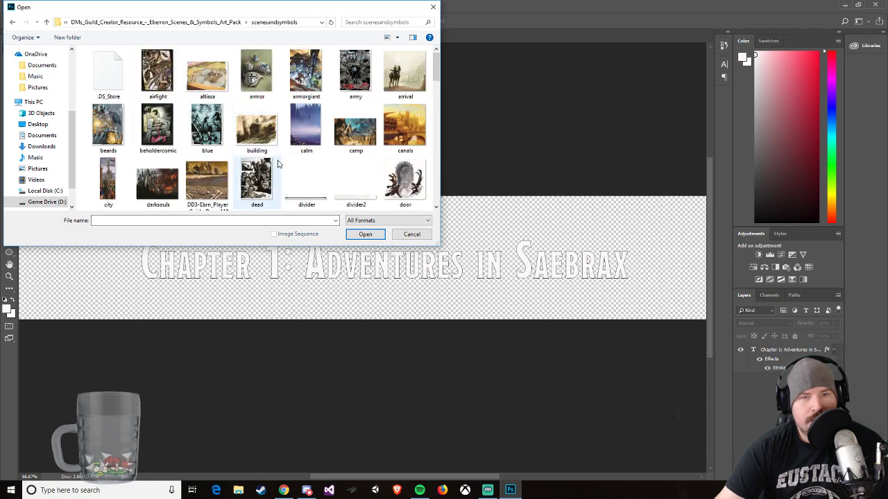
scroll(278, 163, down, 8)
click(207, 132)
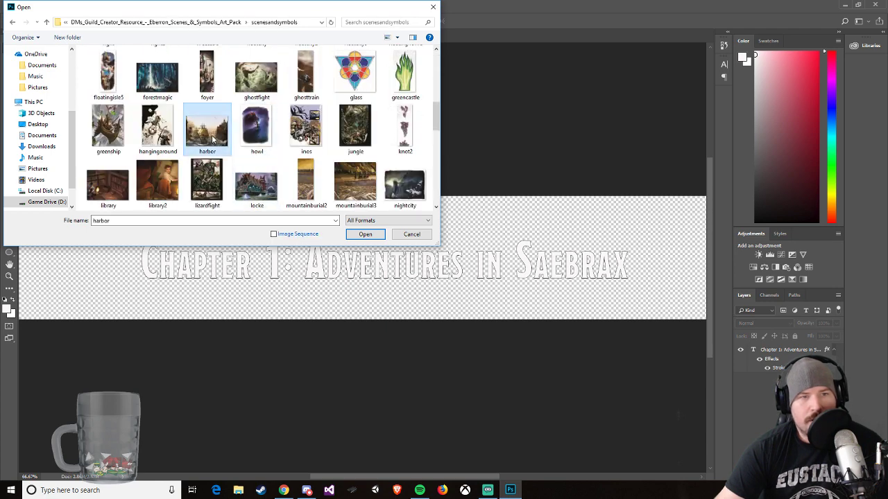
double_click(212, 138)
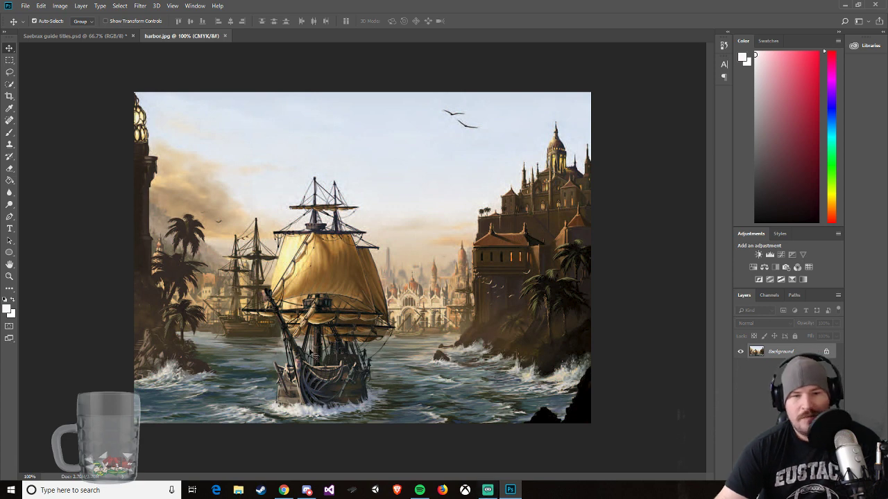
Step: Copy the Chapter 1 title from Saebrax guide titles.psd onto the harbor image and scale it down in the sky just above the ship's masts
click(67, 36)
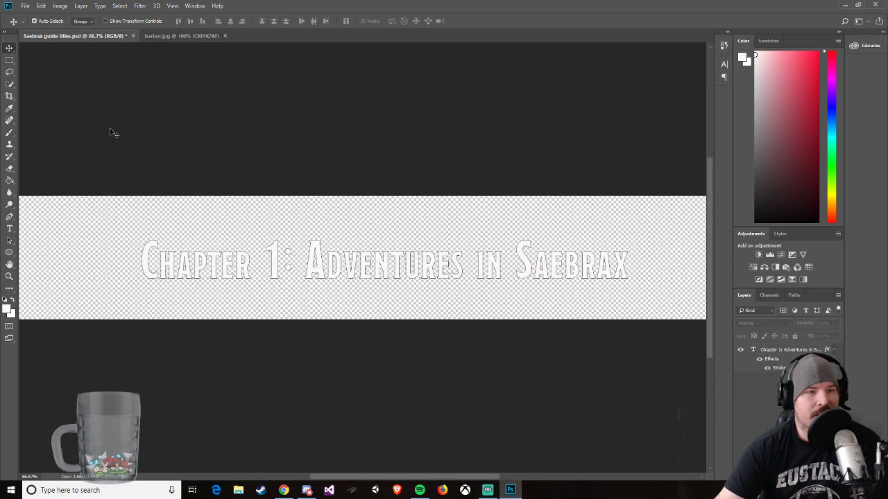
drag(232, 267, 326, 267)
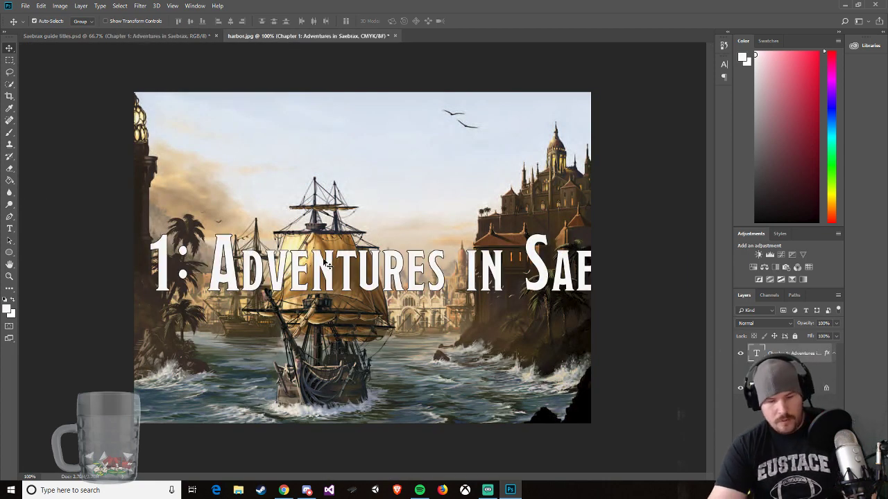
key(ctrl+t)
drag(241, 256, 359, 255)
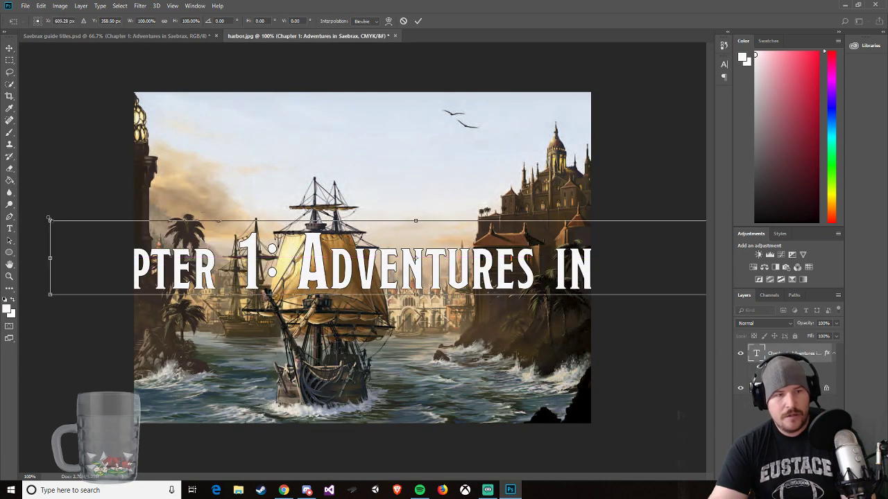
drag(50, 220, 255, 205)
drag(367, 207, 365, 158)
drag(388, 227, 397, 166)
key(Return)
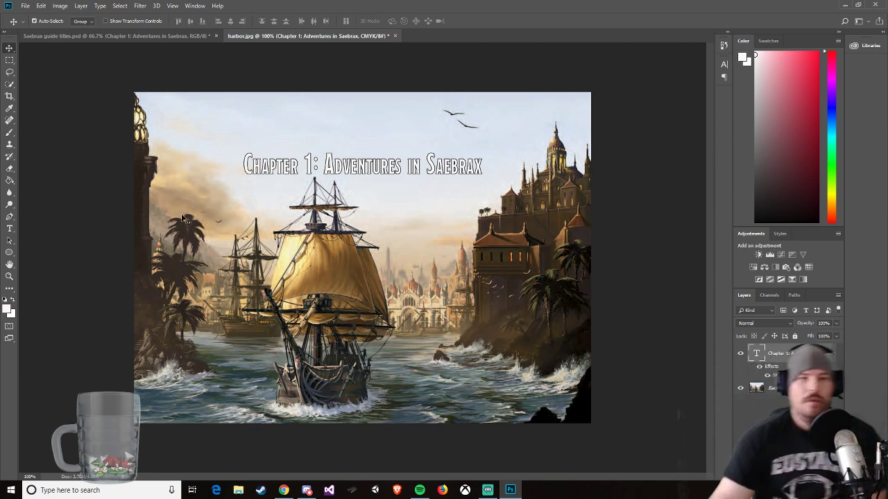
Step: Save the titled harbor artwork as a JPEG named chapter 1 image SG in the DnD folder, at maximum quality 12 with progressive format
click(24, 7)
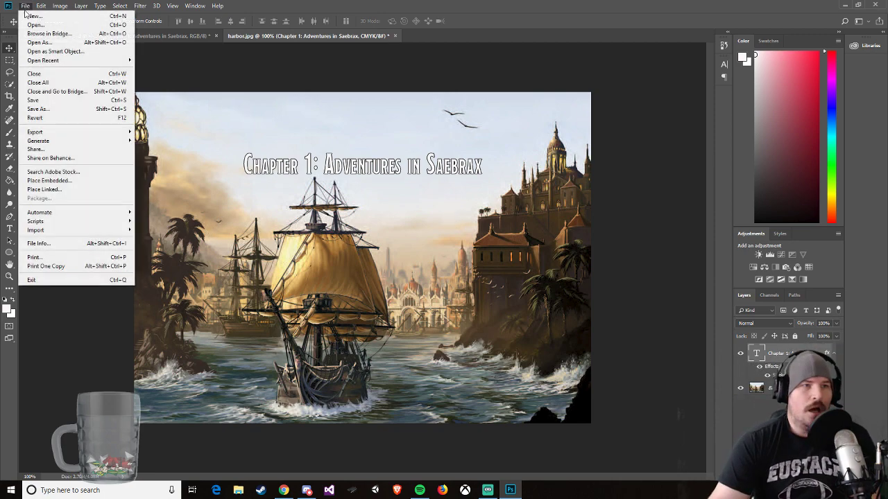
click(46, 108)
click(164, 215)
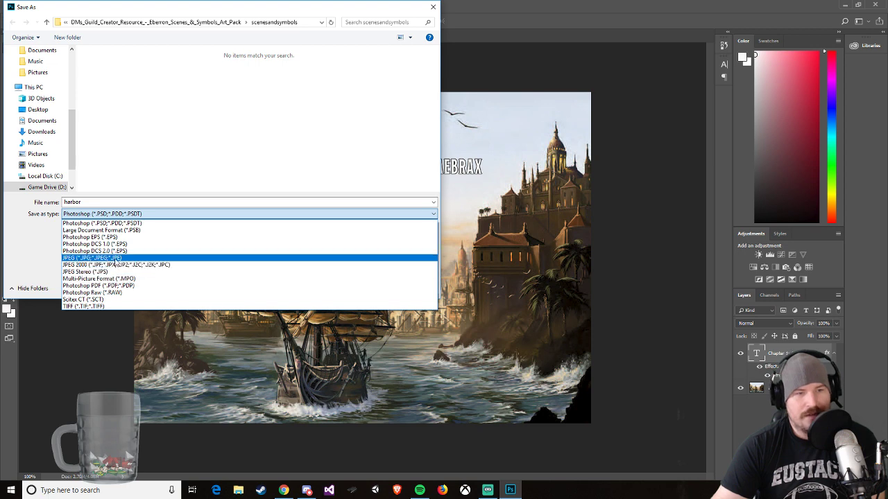
click(115, 259)
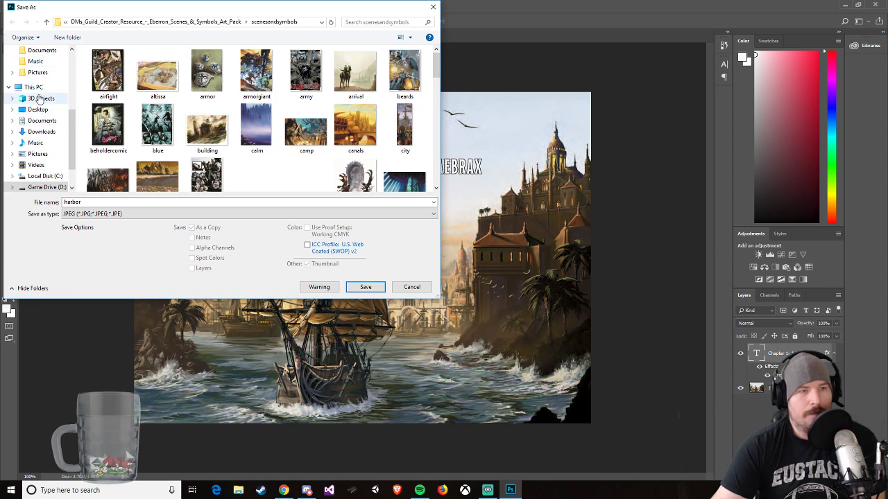
scroll(45, 139, down, 2)
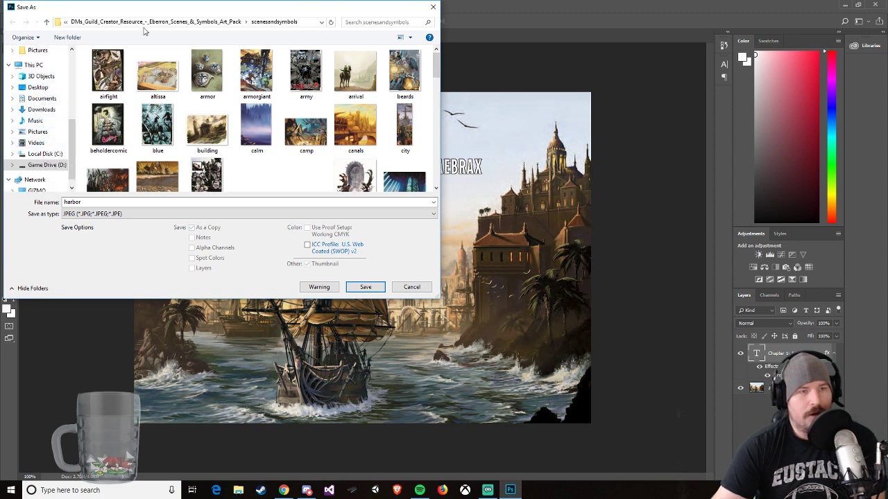
scroll(39, 164, down, 1)
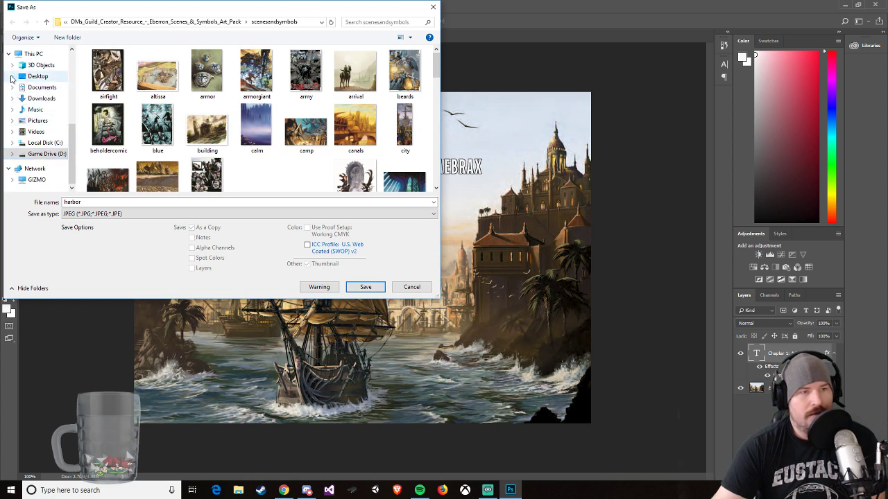
scroll(11, 78, up, 3)
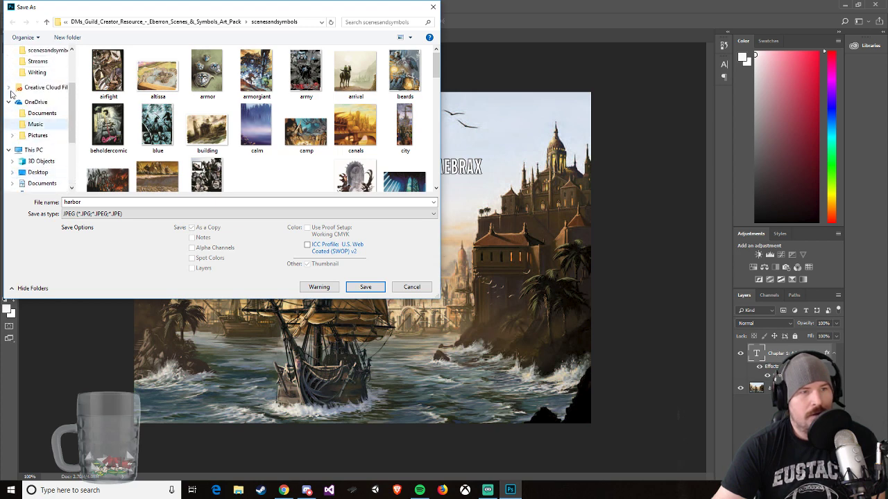
scroll(35, 97, up, 3)
click(33, 113)
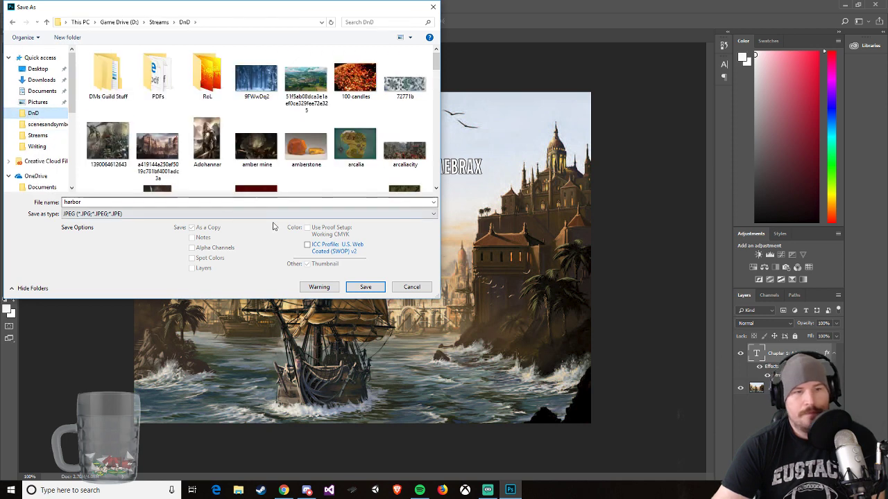
double_click(115, 201)
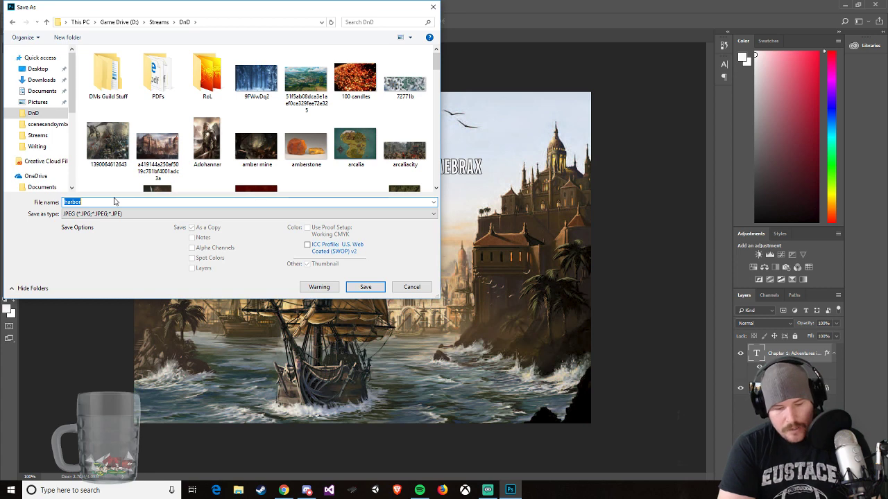
text(chapter 1 image 5G)
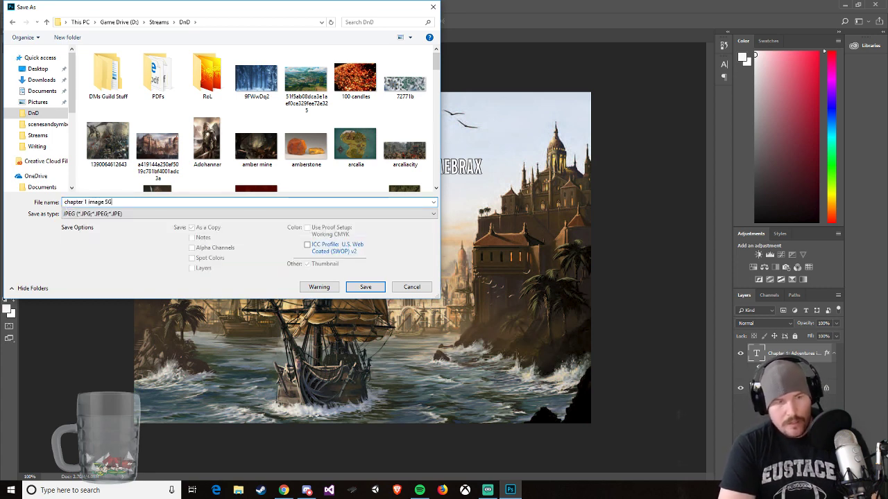
key(Return)
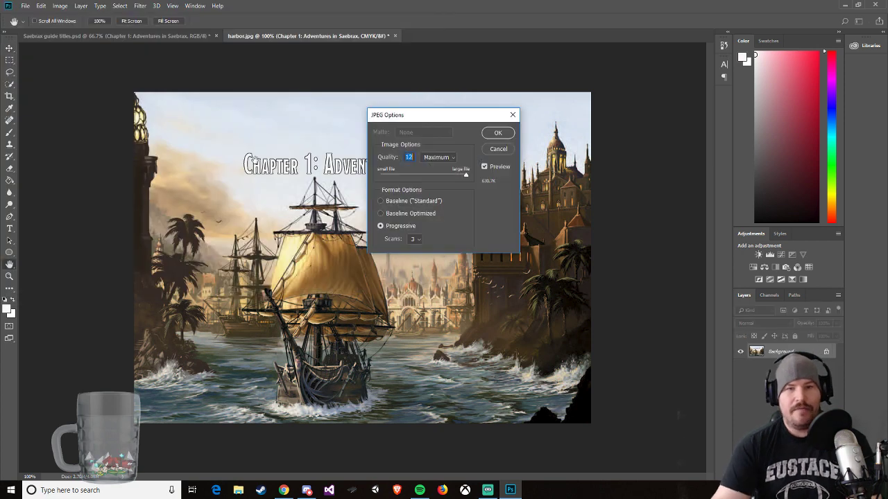
click(498, 134)
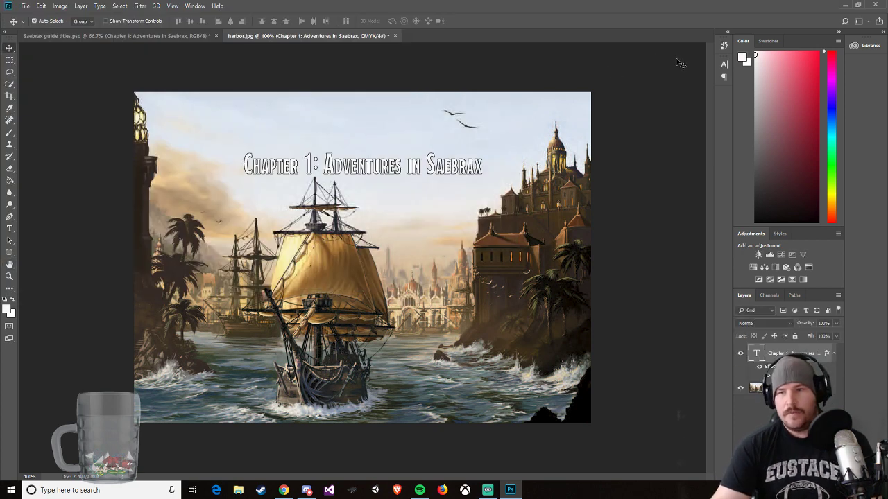
Step: Switch to Imgur in Chrome and upload chapter 1 image SG from the DnD folder as a new post
click(845, 6)
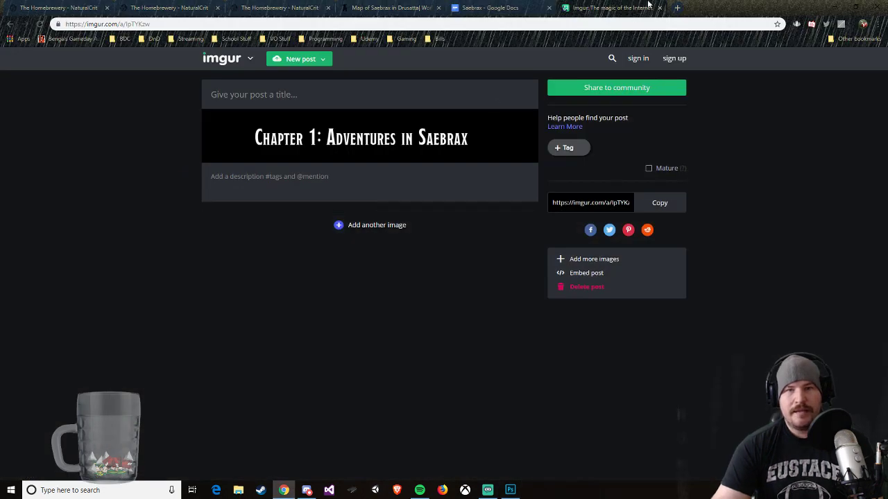
click(305, 61)
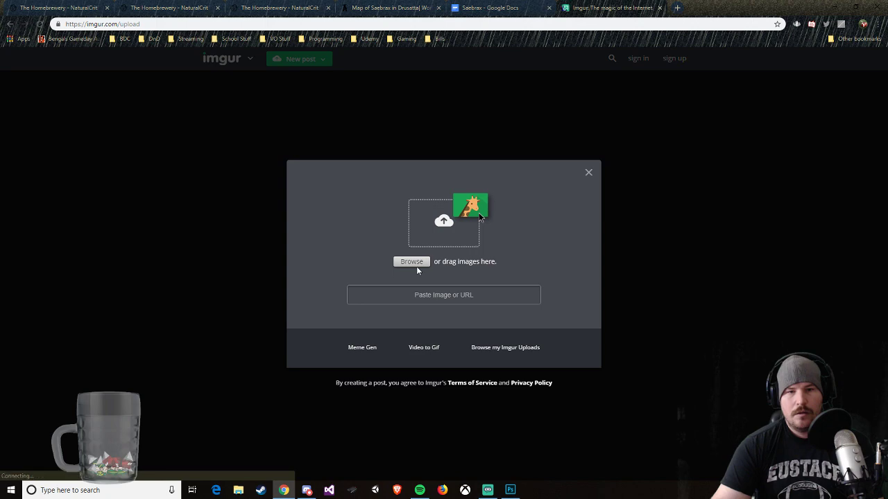
click(417, 262)
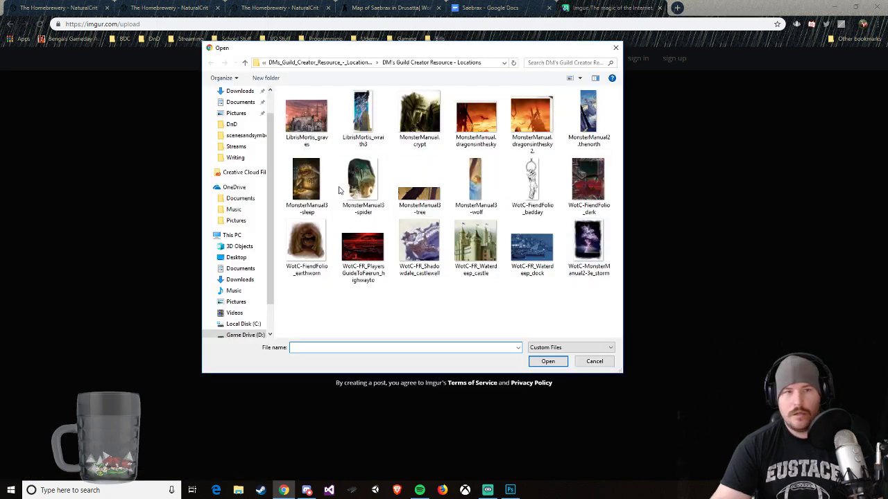
click(235, 126)
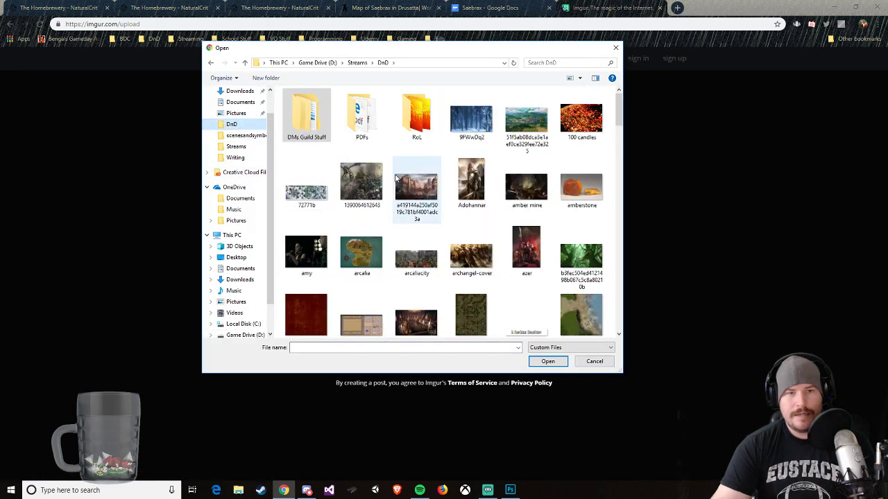
scroll(408, 194, down, 15)
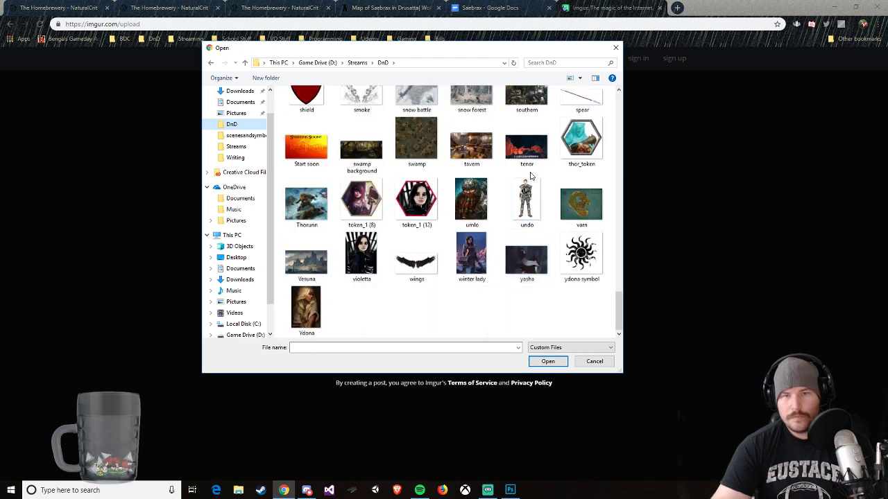
scroll(472, 197, up, 15)
scroll(478, 208, up, 5)
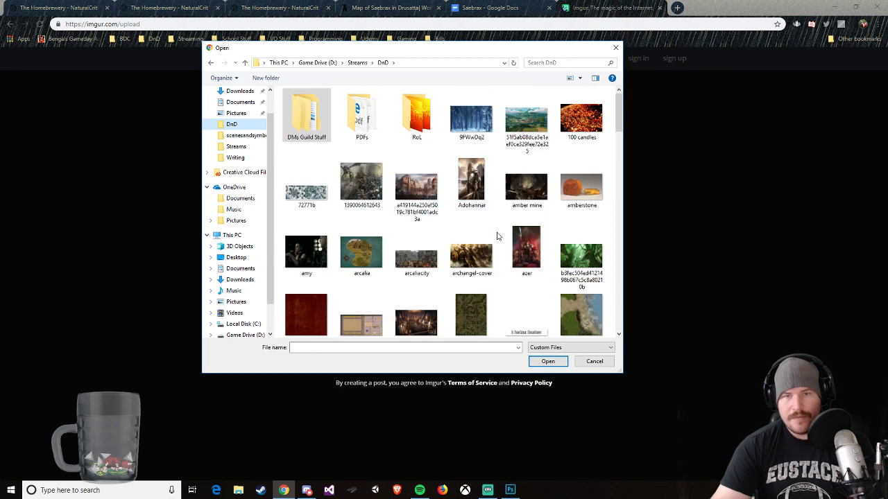
scroll(511, 246, down, 2)
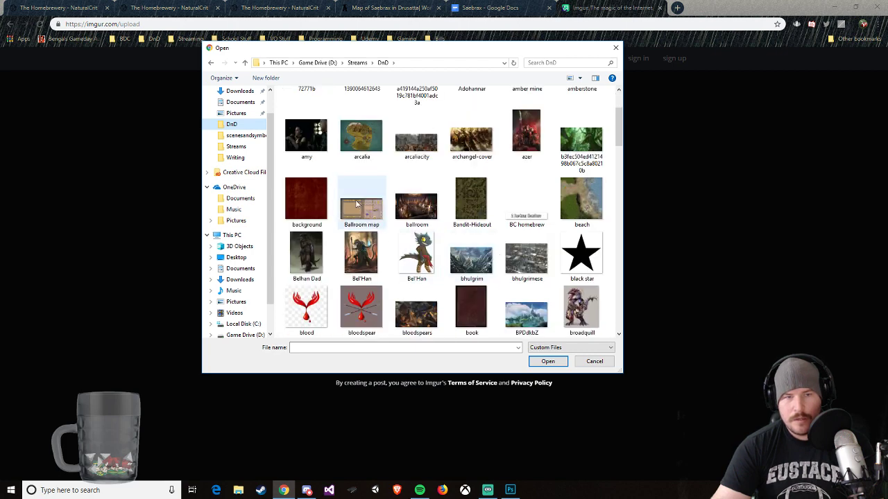
scroll(356, 210, down, 5)
scroll(389, 213, up, 2)
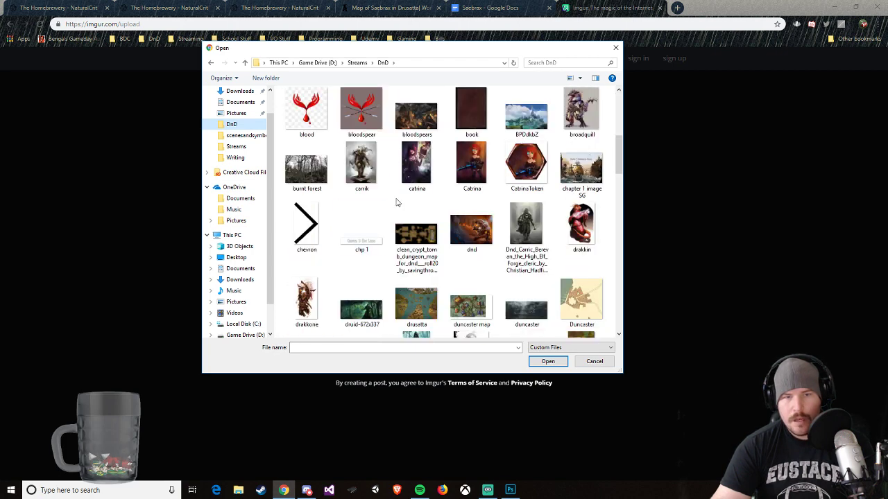
double_click(592, 168)
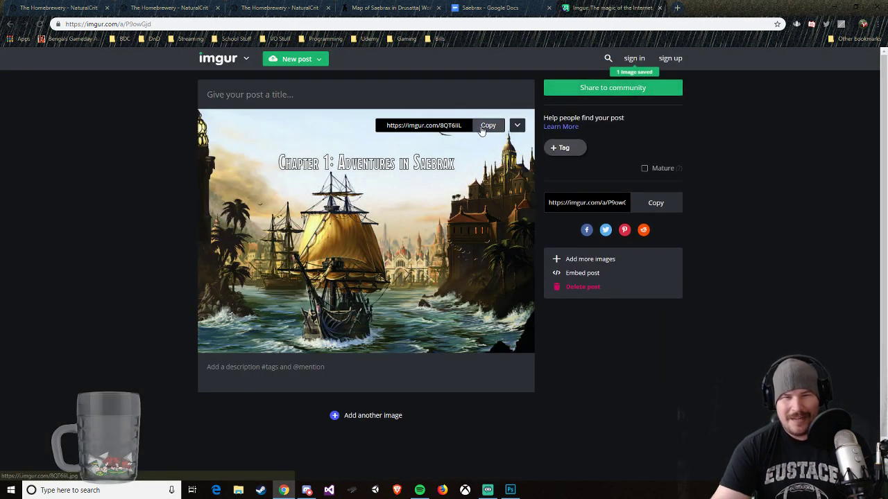
Step: Copy the uploaded image's Imgur link and paste it over the first image source on the guide's Chapter 1 page in The Homebrewery
click(488, 130)
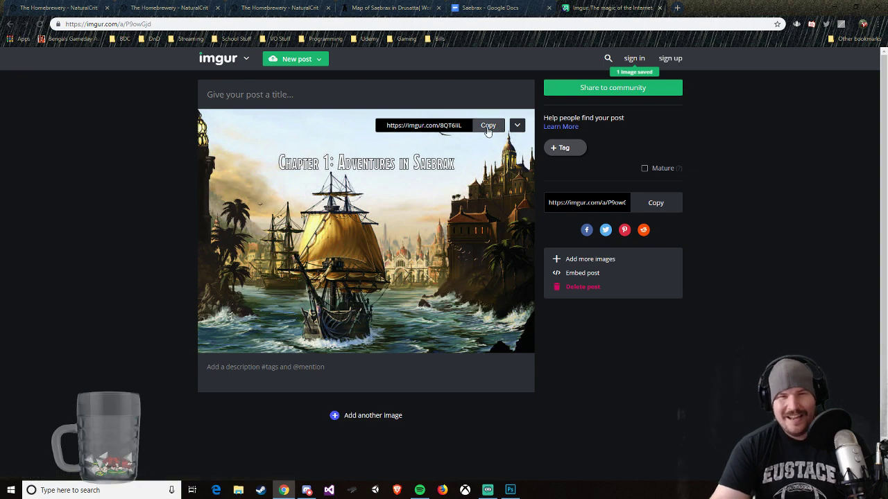
click(167, 8)
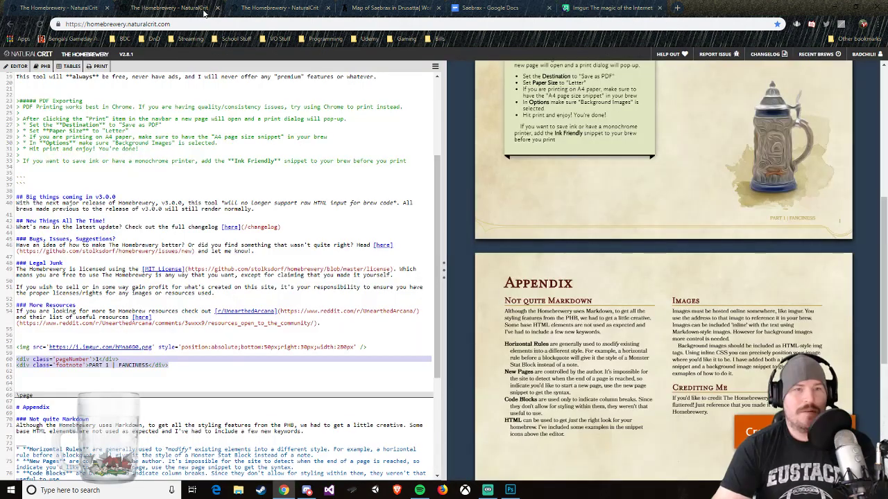
click(249, 7)
click(186, 8)
click(239, 10)
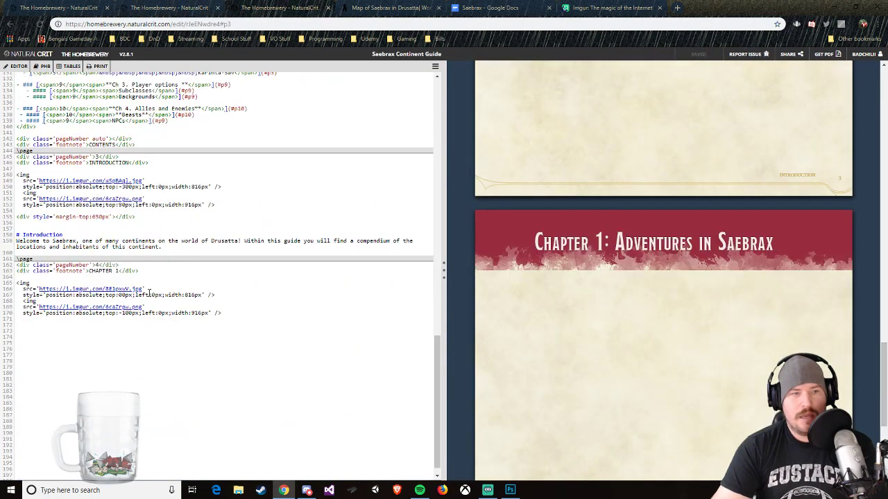
drag(142, 290, 39, 289)
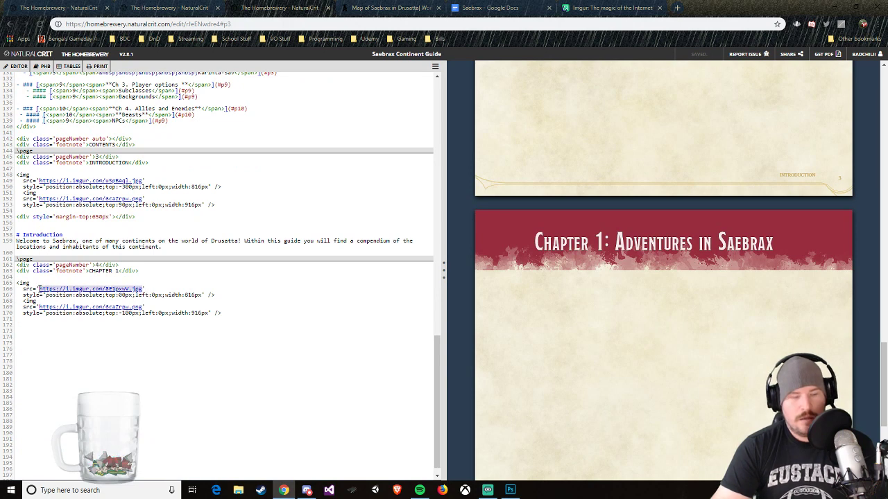
key(ctrl+v)
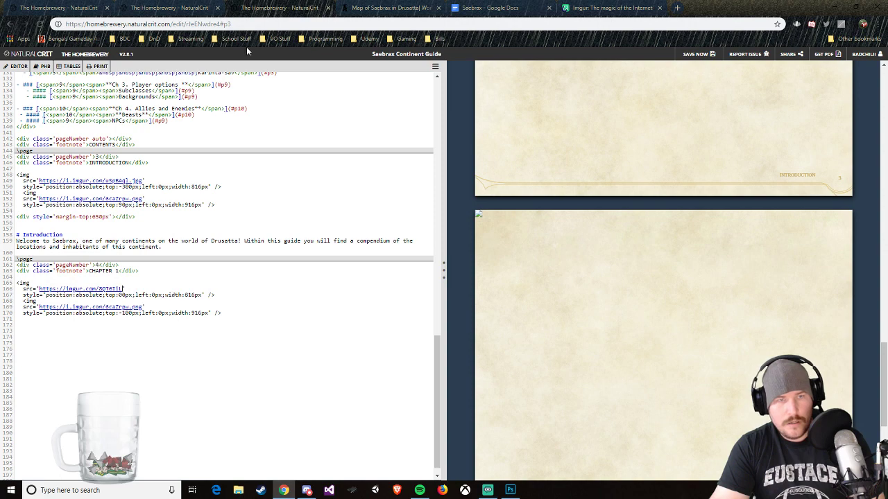
Step: Check the harbor image's direct address in its own Imgur tab and append .jpg to the first image source on the Chapter 1 page
click(360, 8)
click(284, 7)
click(579, 7)
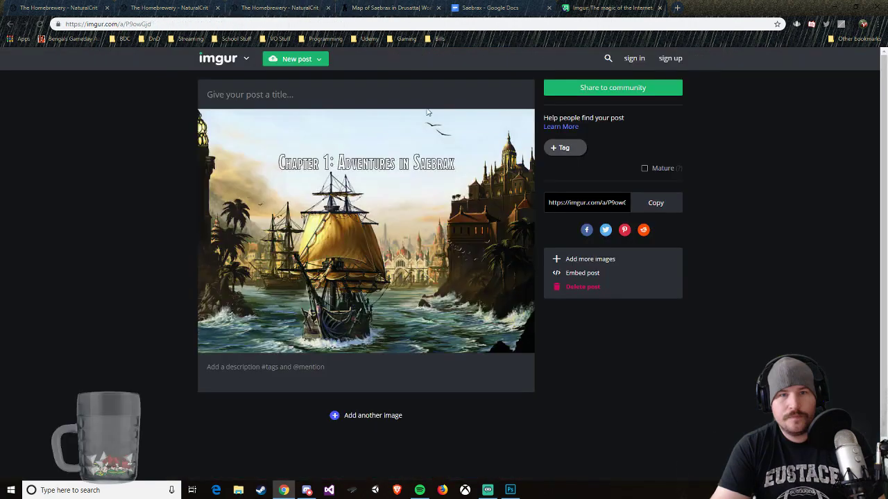
right_click(385, 220)
click(419, 292)
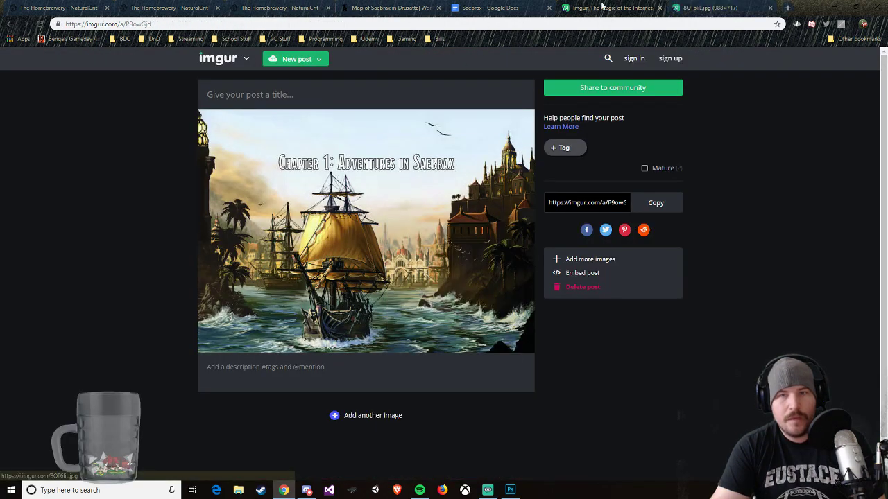
click(714, 7)
right_click(162, 26)
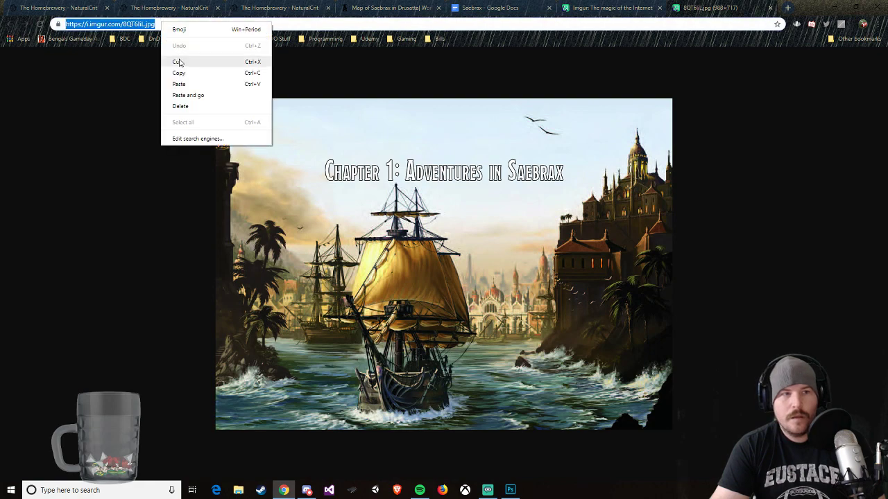
click(377, 7)
click(321, 7)
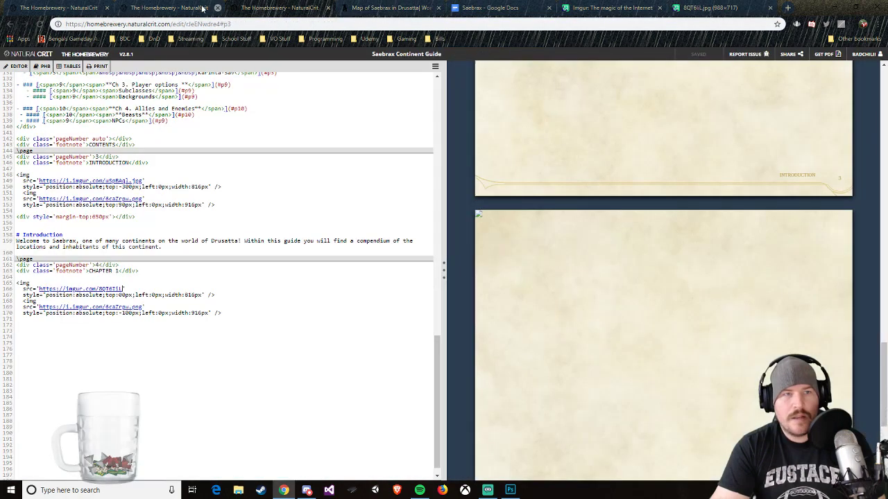
click(124, 288)
text(.jpg)
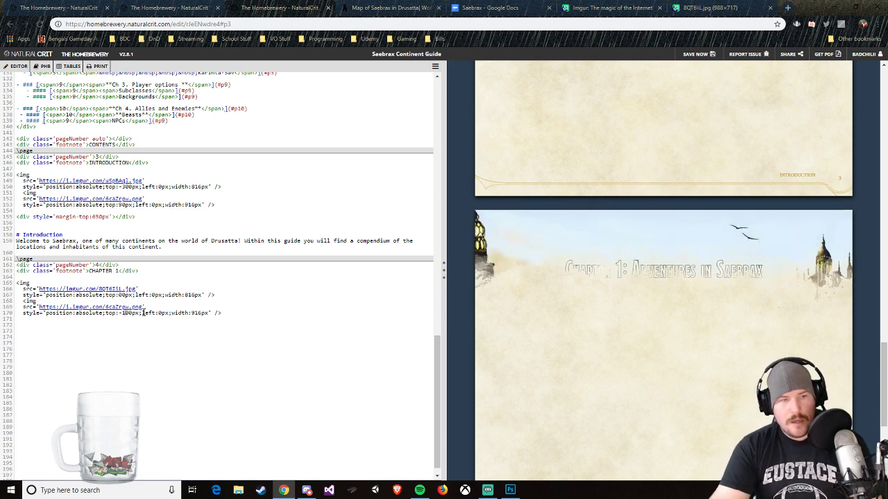
Step: Set the top offset of the second image on the Chapter 1 page, the fading edge overlay, to 30000px
key(Delete)
key(Delete)
text(300)
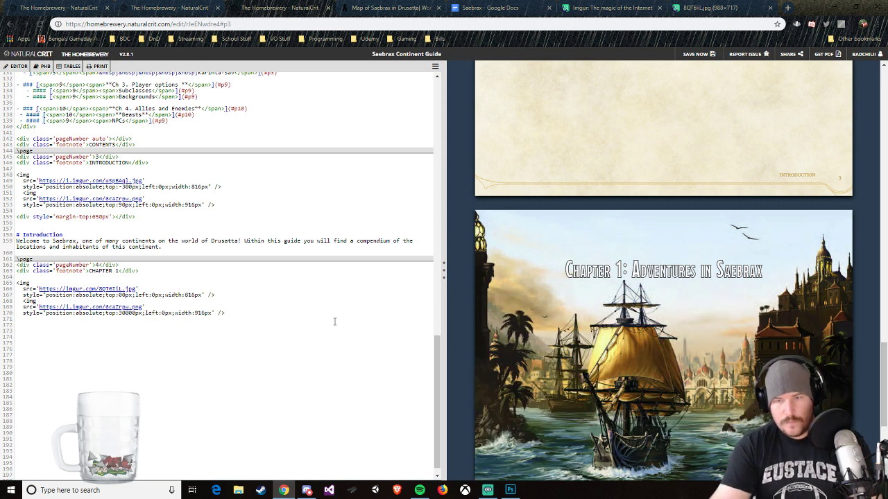
scroll(660, 358, down, 2)
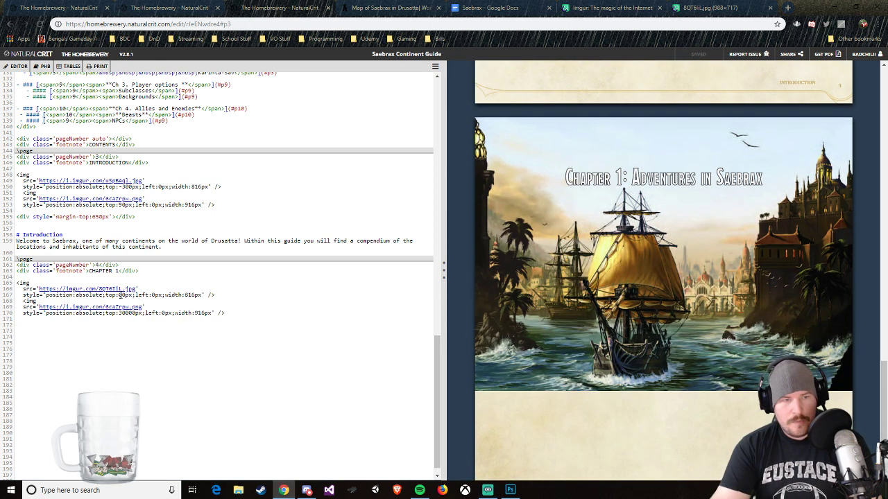
Step: Set the top offset of the harbor image on the Chapter 1 page to -80px
key(BackSpace)
text(-)
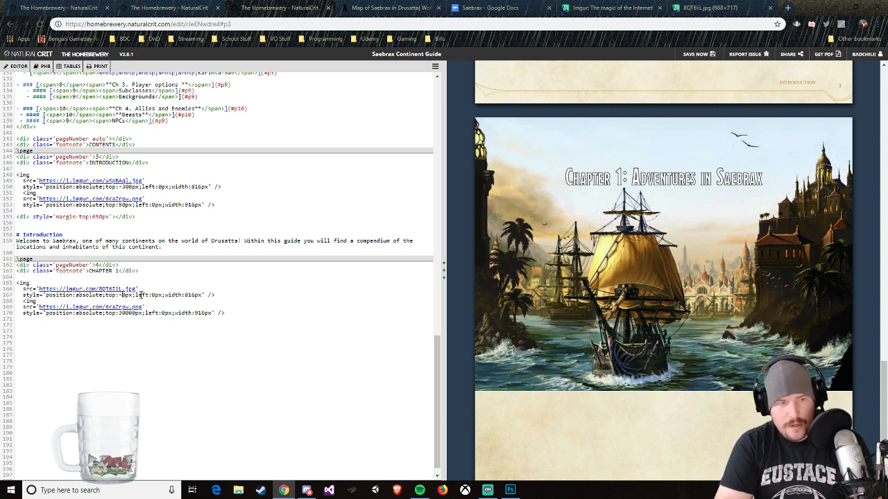
text(1)
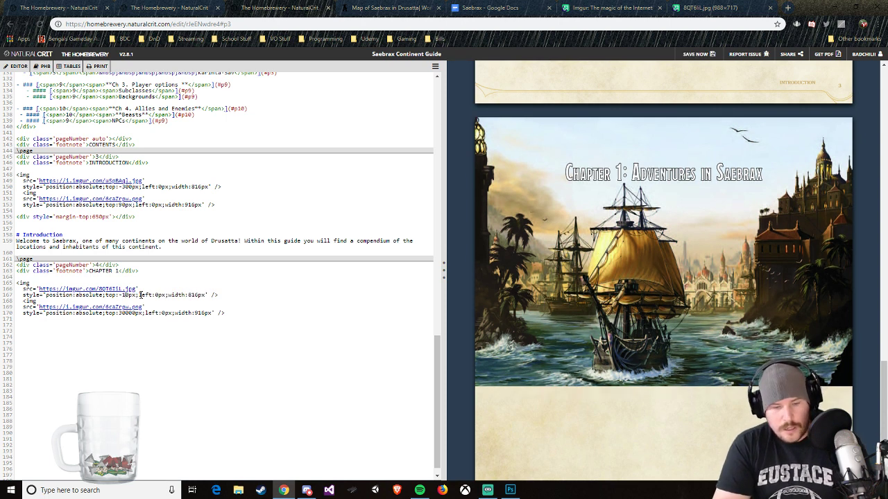
key(BackSpace)
text(4)
key(BackSpace)
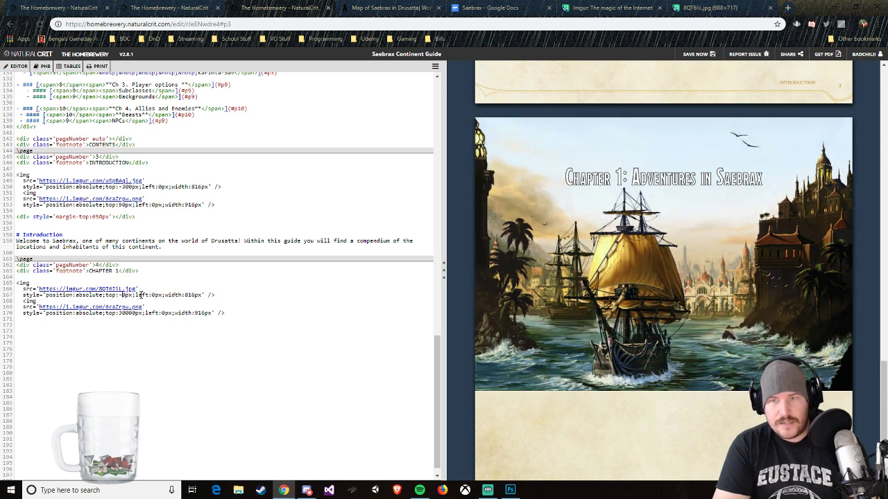
text(9)
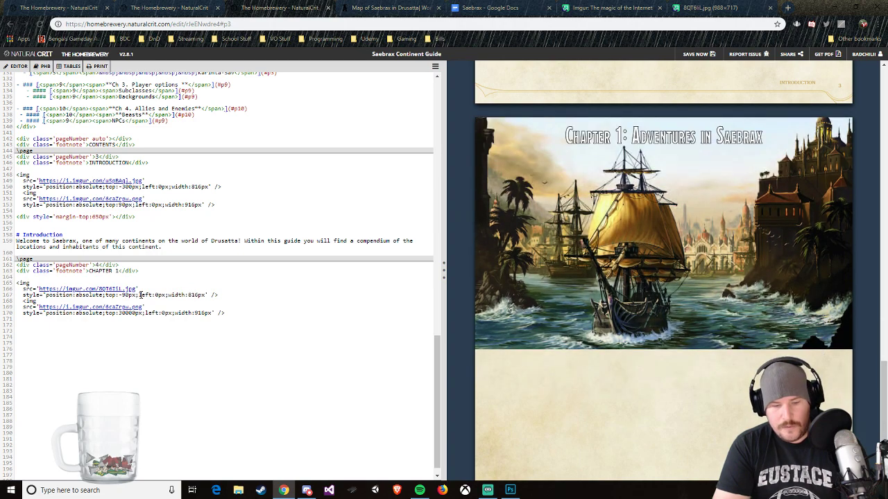
key(BackSpace)
text(8)
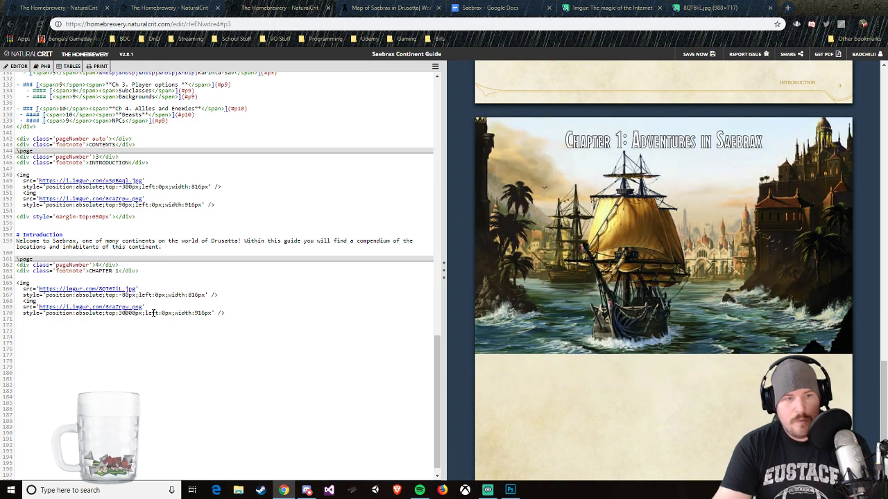
Step: Set the top offset of the fading edge overlay on the Chapter 1 page to 250px
key(BackSpace)
key(BackSpace)
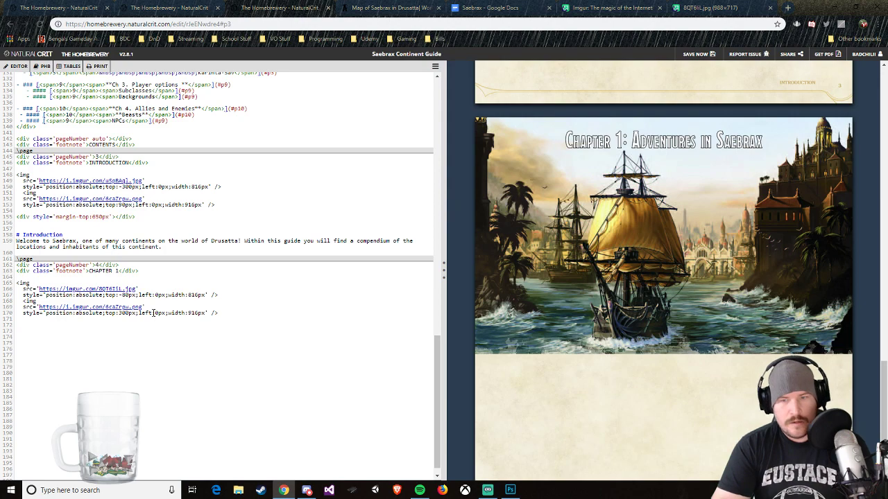
key(BackSpace)
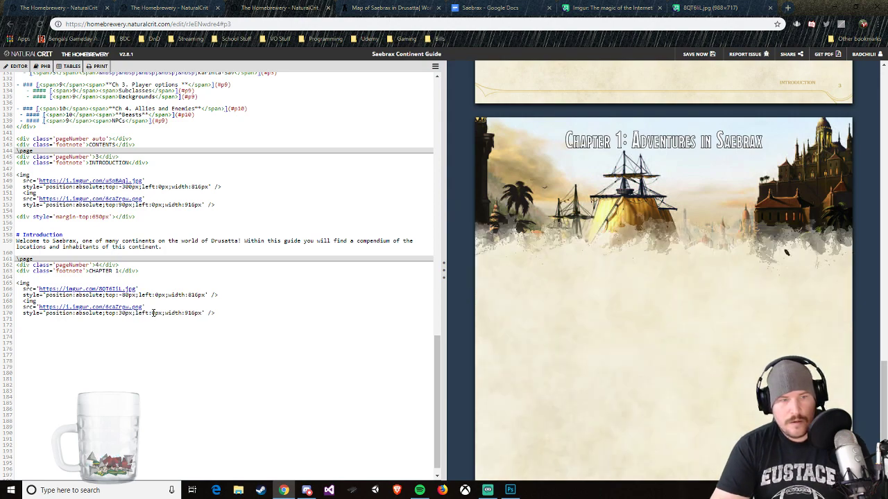
key(BackSpace)
text(10)
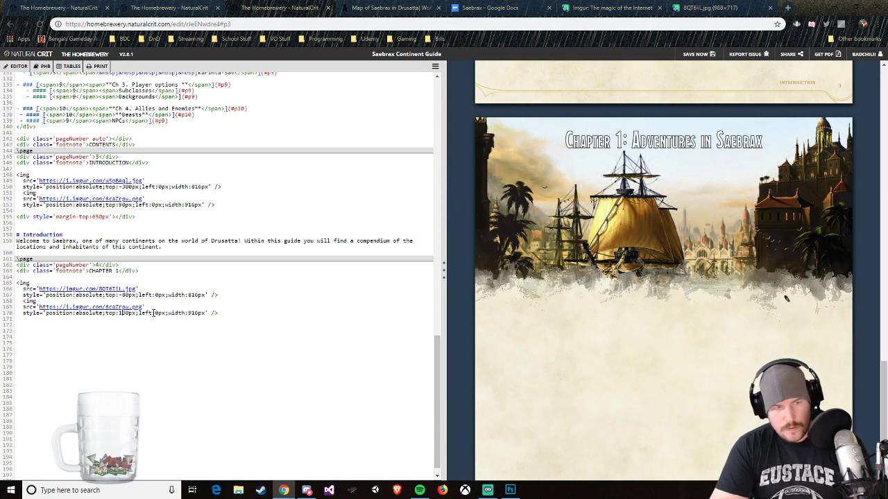
key(BackSpace)
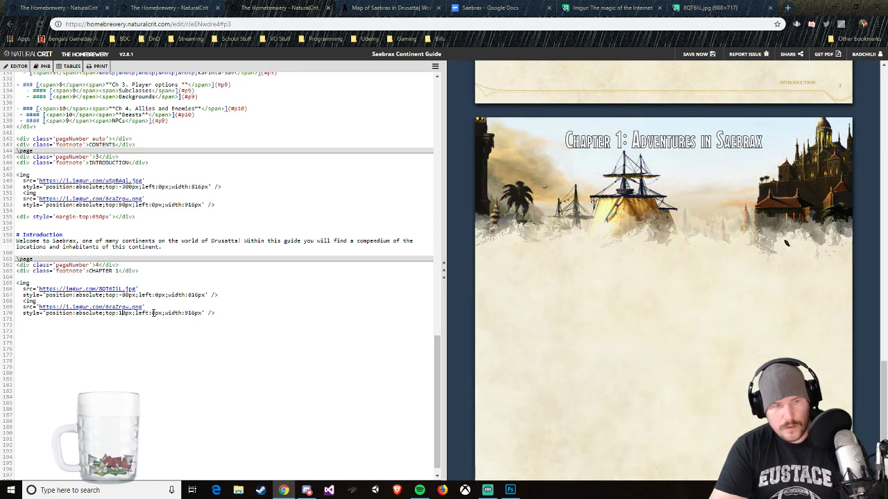
text(0)
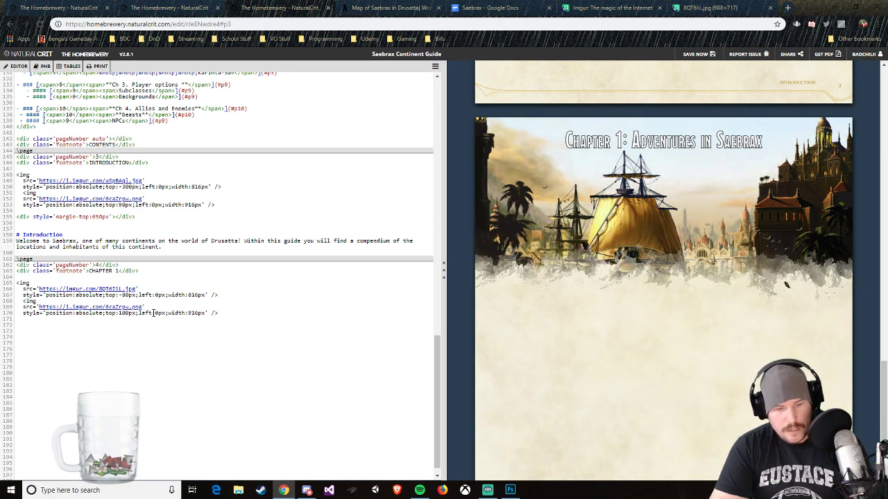
key(Left)
key(BackSpace)
text(2)
key(BackSpace)
text(3)
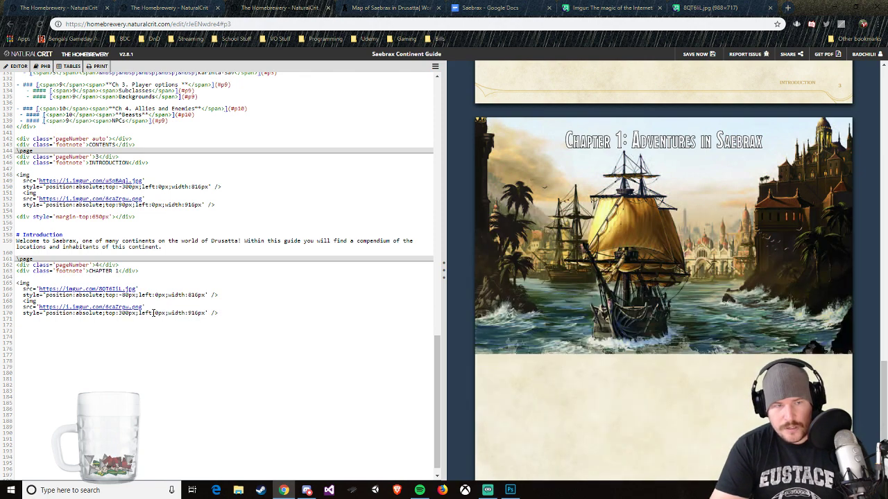
key(BackSpace)
text(2)
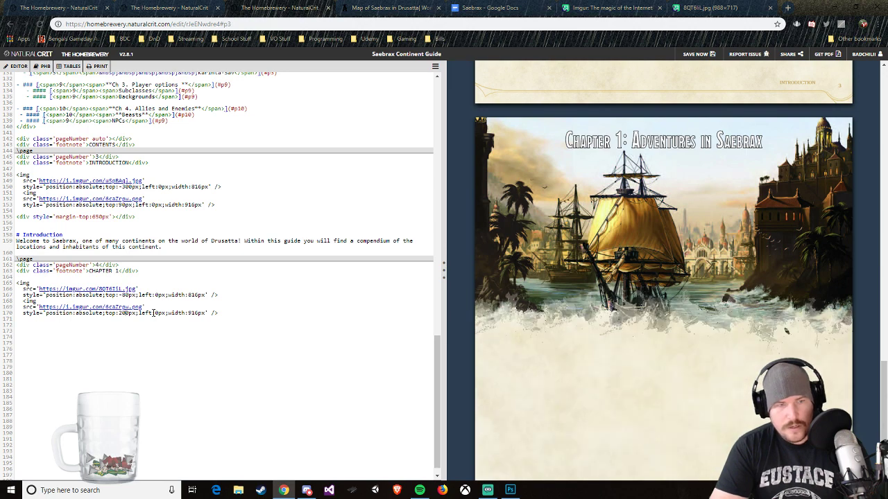
key(Delete)
text(5)
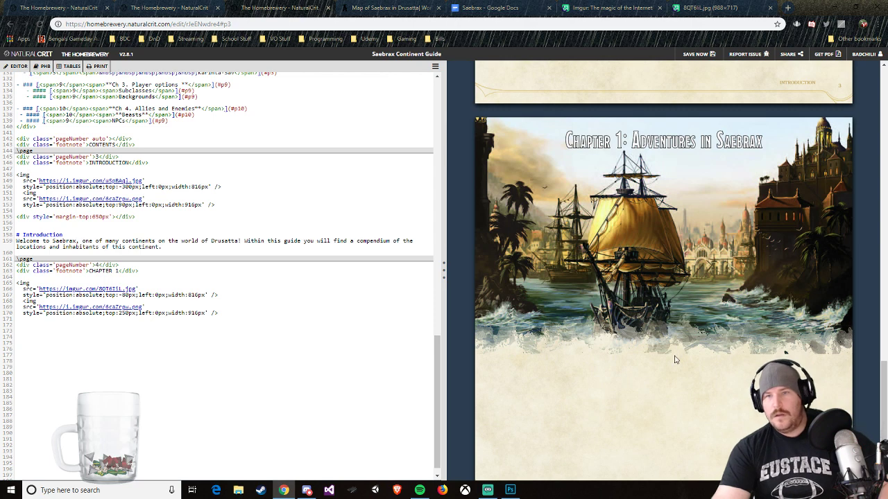
Step: Insert a vertical spacing block below the two image tags on the Chapter 1 page, leaving blank lines before it
scroll(675, 359, down, 1)
scroll(676, 360, down, 2)
scroll(676, 360, up, 3)
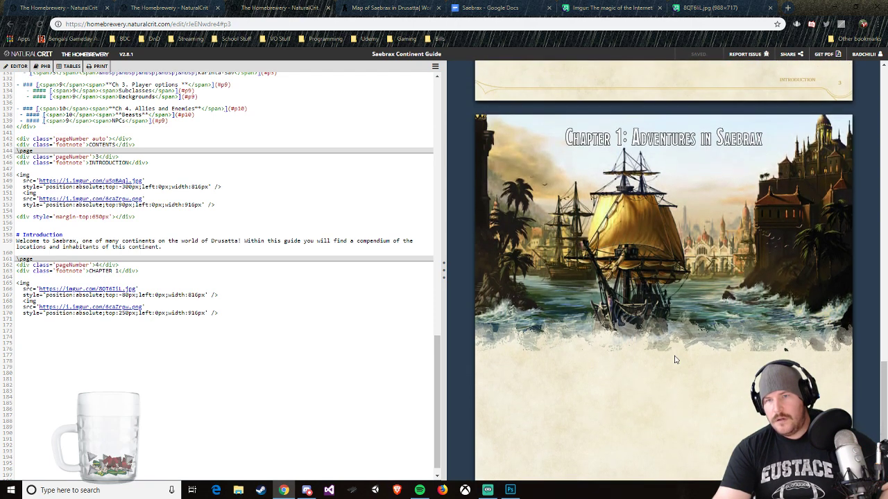
scroll(651, 163, down, 2)
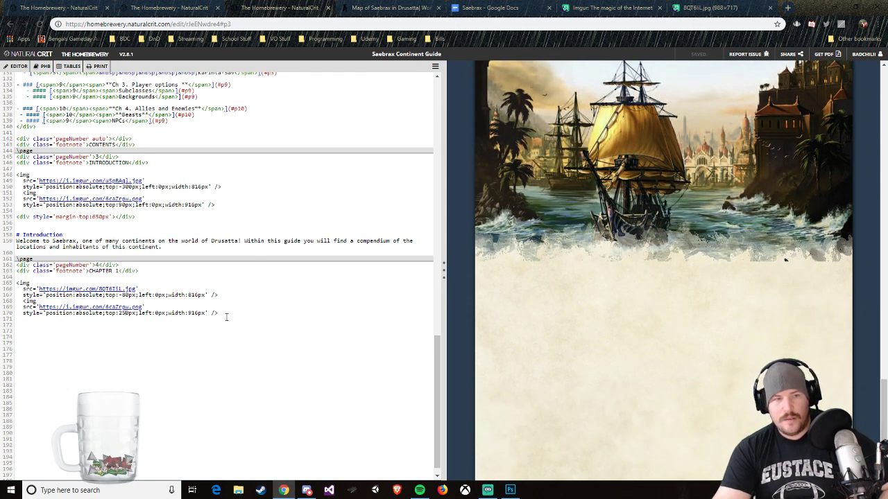
key(Return)
key(Return)
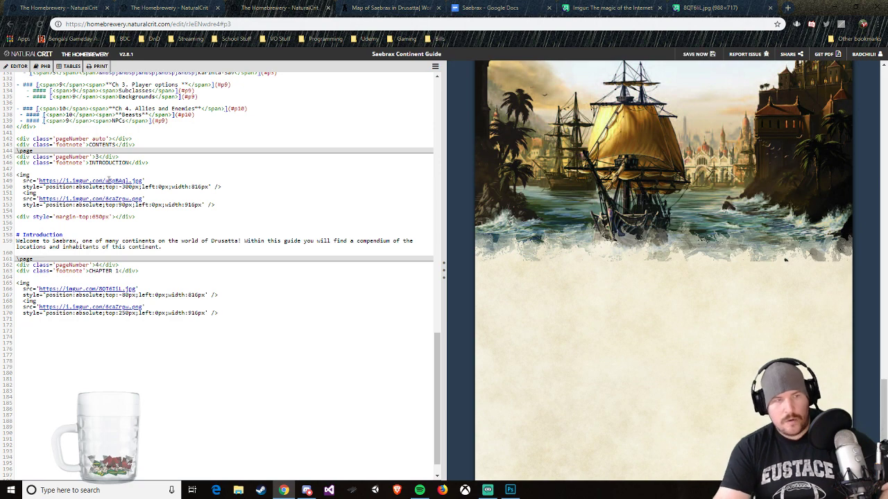
mouse_move(17, 66)
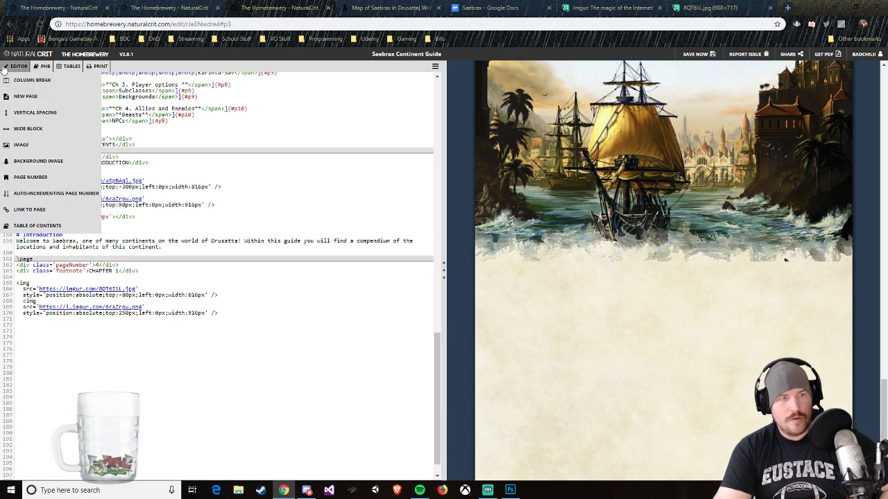
click(38, 113)
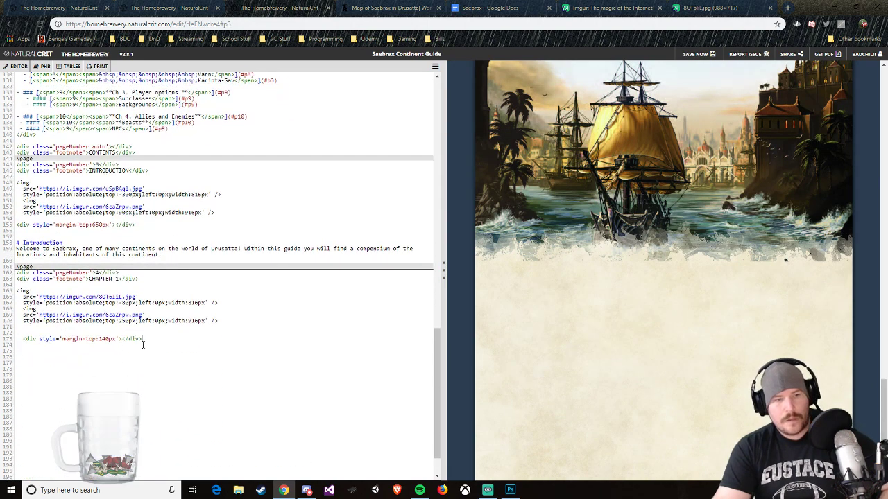
Step: Add a top-level heading reading "Running Adventures" below the Chapter 1 spacing block
key(Return)
key(Return)
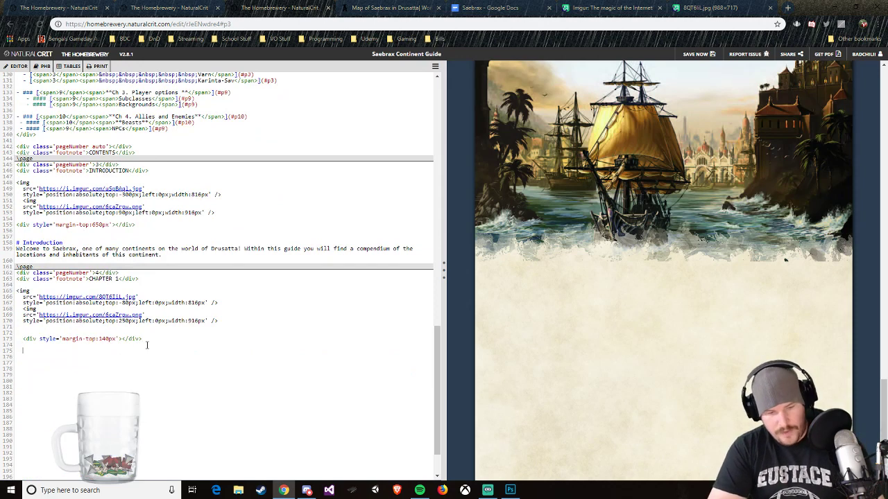
text(#)
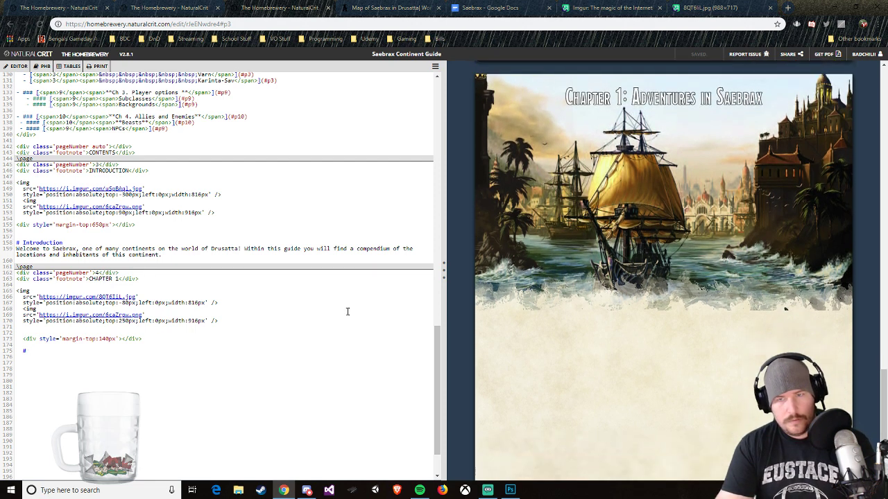
text(Runn)
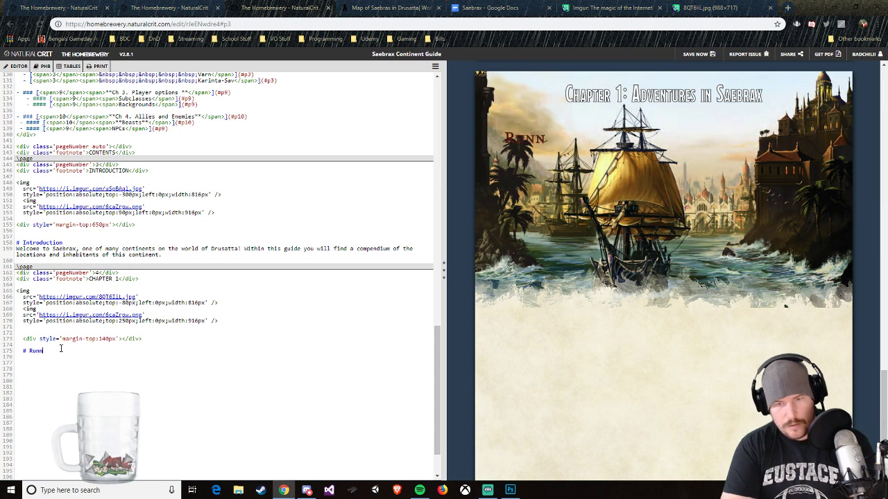
text(ing Advetn)
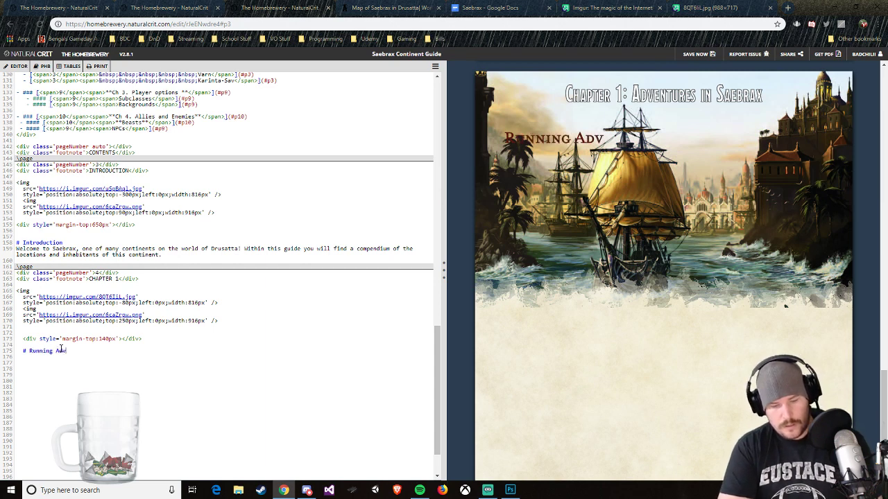
key(BackSpace)
key(BackSpace)
text(n)
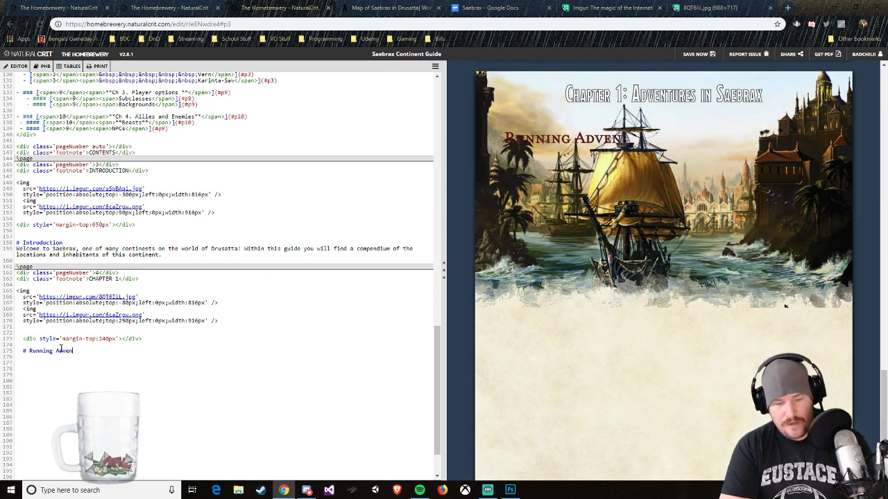
text(tures)
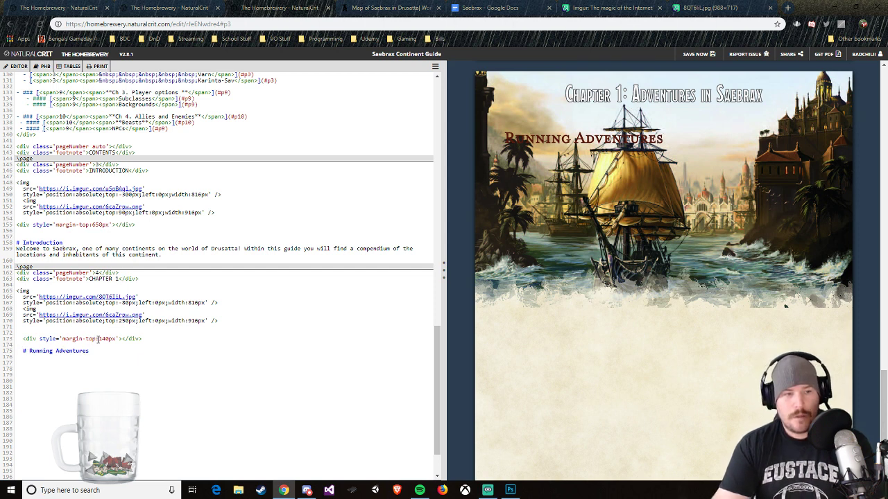
Step: Set the top margin of the Chapter 1 spacing block to 1000px
drag(99, 338, 107, 338)
text(00)
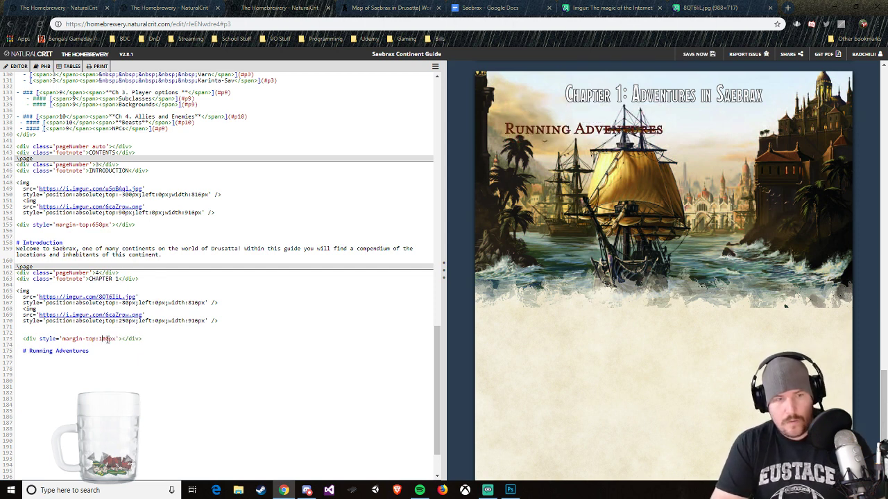
key(Left)
key(Left)
key(BackSpace)
text(4)
key(BackSpace)
text(7)
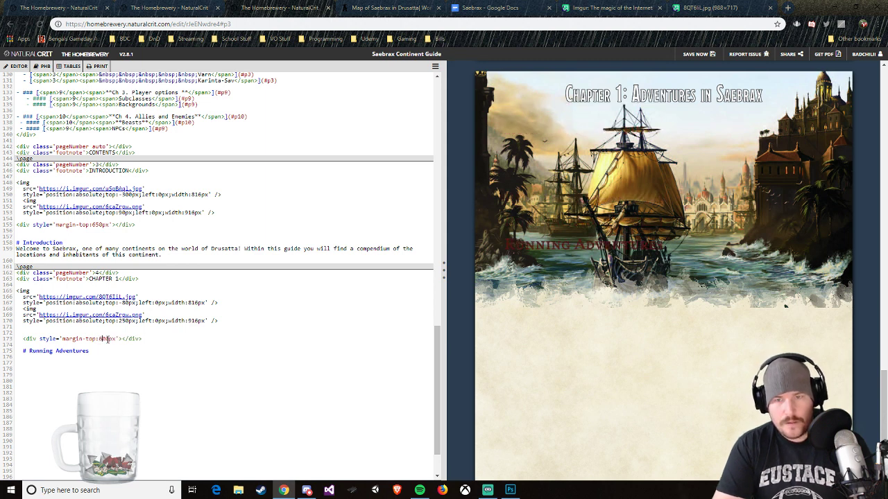
key(BackSpace)
text(8)
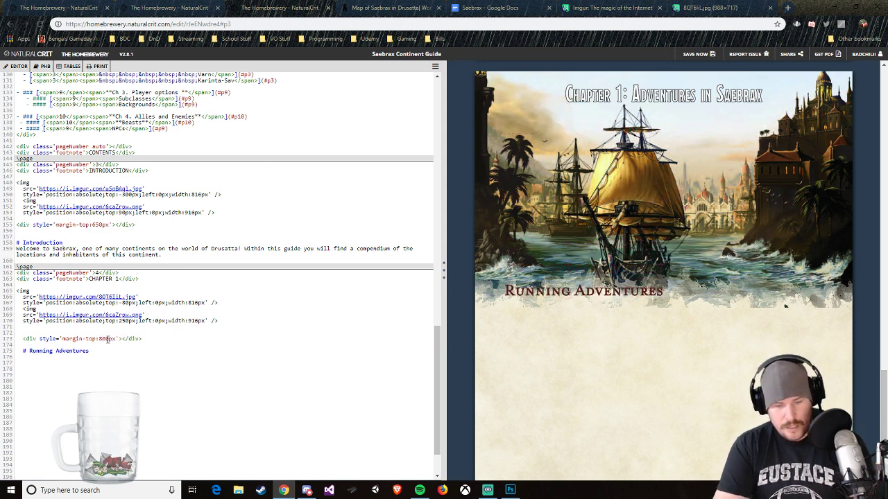
key(BackSpace)
text(10)
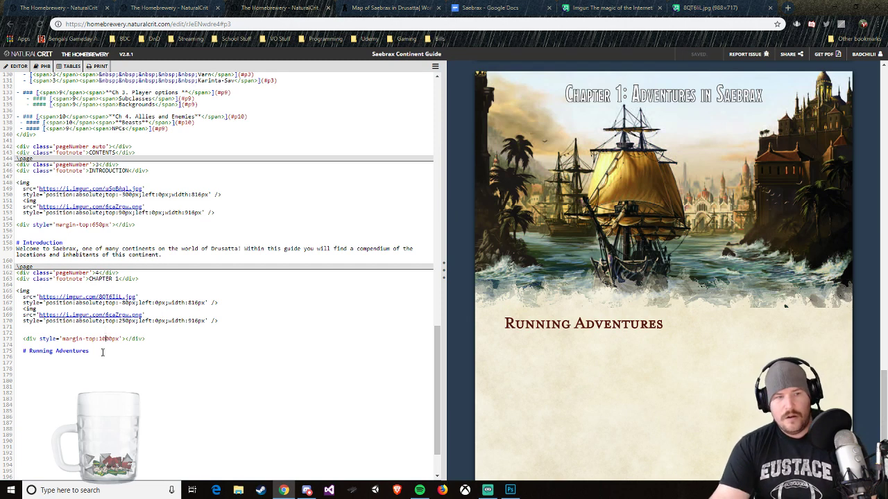
Step: Remove the indentation before the Chapter 1 heading and replace its text with "Welcome to Saebrax"
click(18, 352)
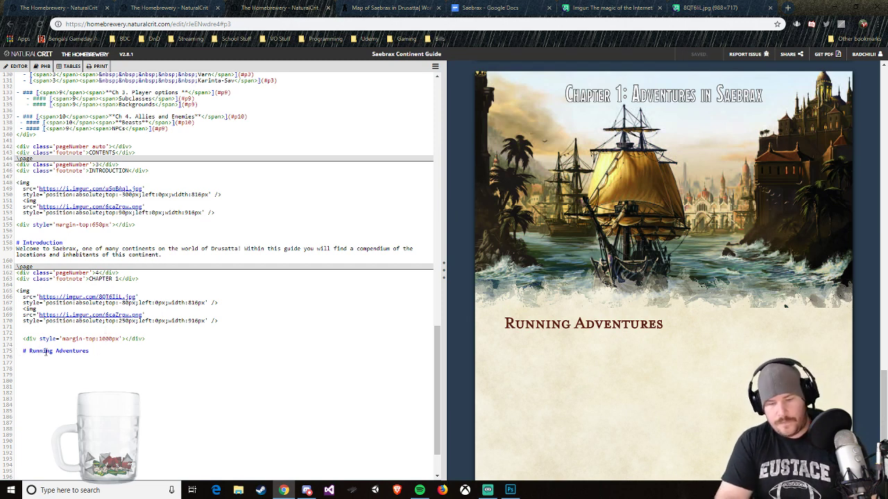
key(Delete)
key(Delete)
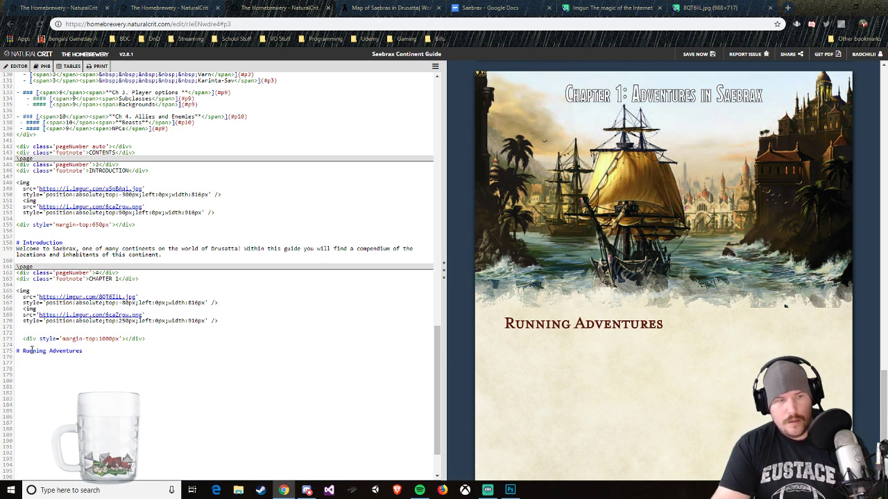
drag(23, 352, 81, 352)
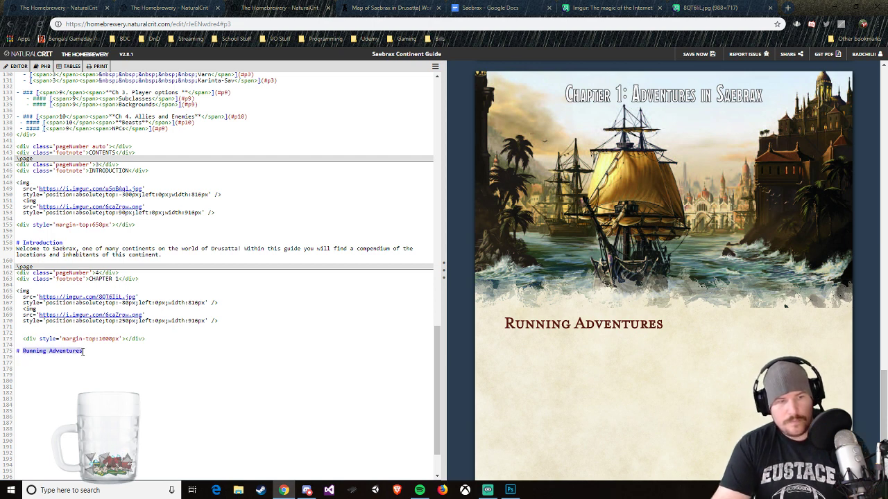
text(Welcome)
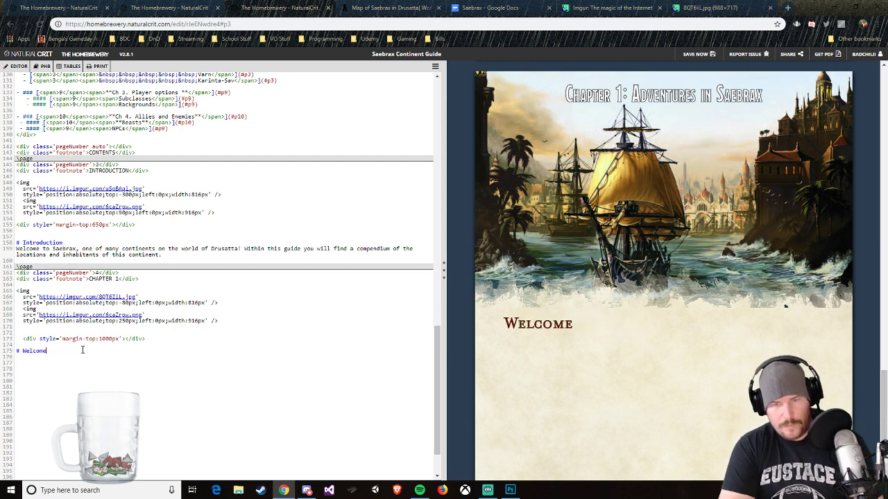
text( to Saebrax)
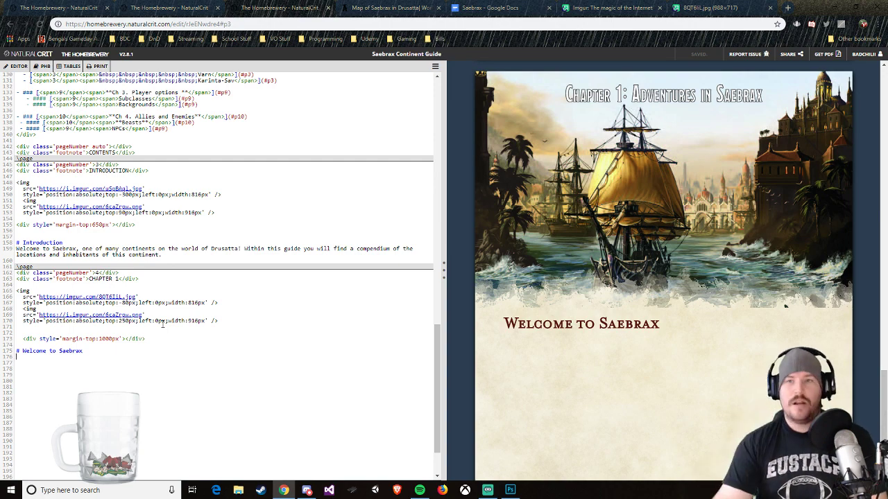
scroll(582, 172, up, 2)
scroll(320, 181, up, 5)
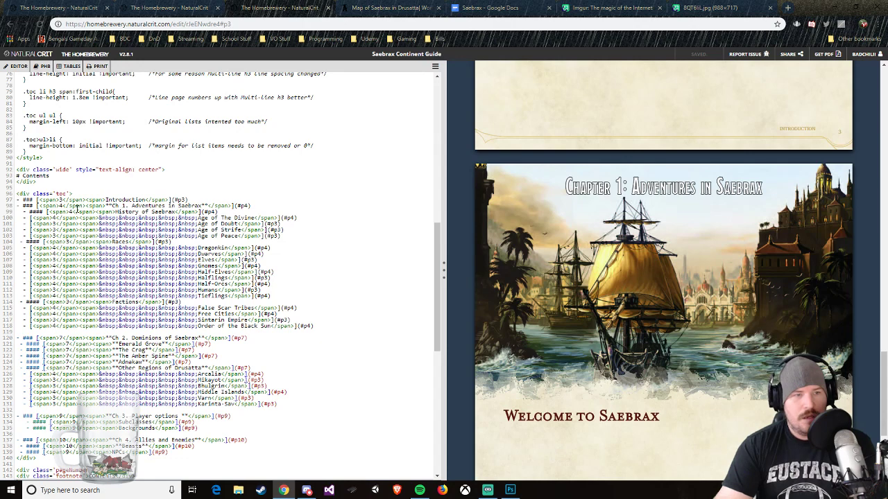
scroll(601, 270, down, 4)
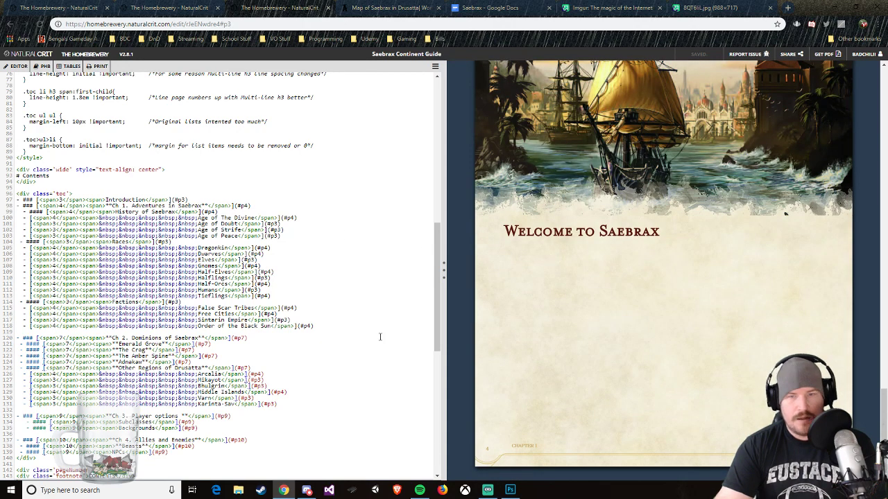
Step: Place the text cursor on the empty line directly below the "Welcome to Saebrax" heading on the Chapter 1 page
scroll(380, 337, down, 3)
scroll(321, 424, down, 3)
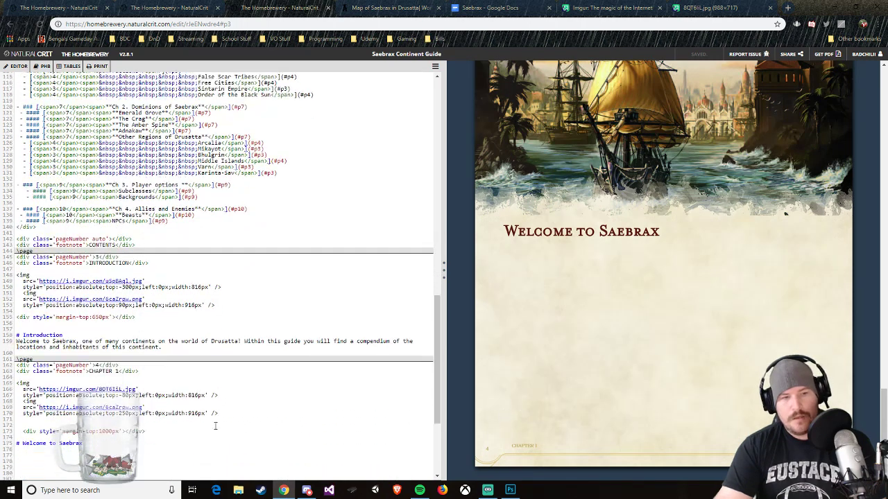
scroll(215, 425, down, 1)
click(64, 402)
text(While)
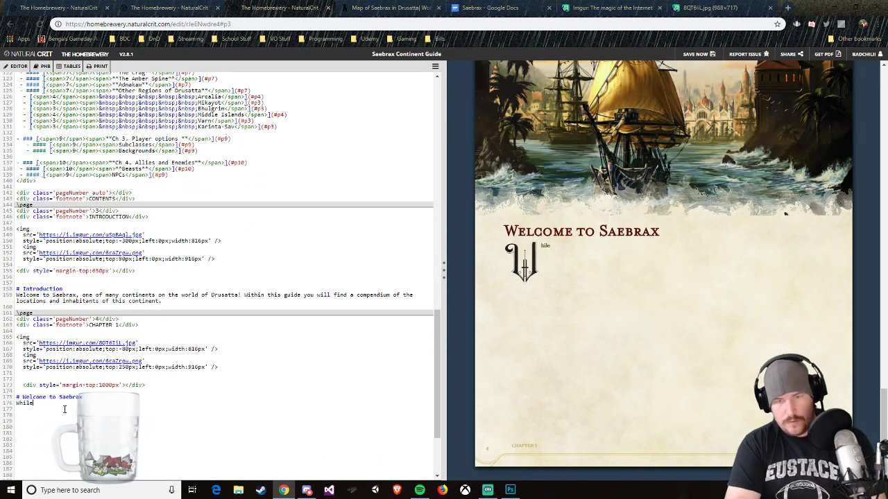
text( the world of D)
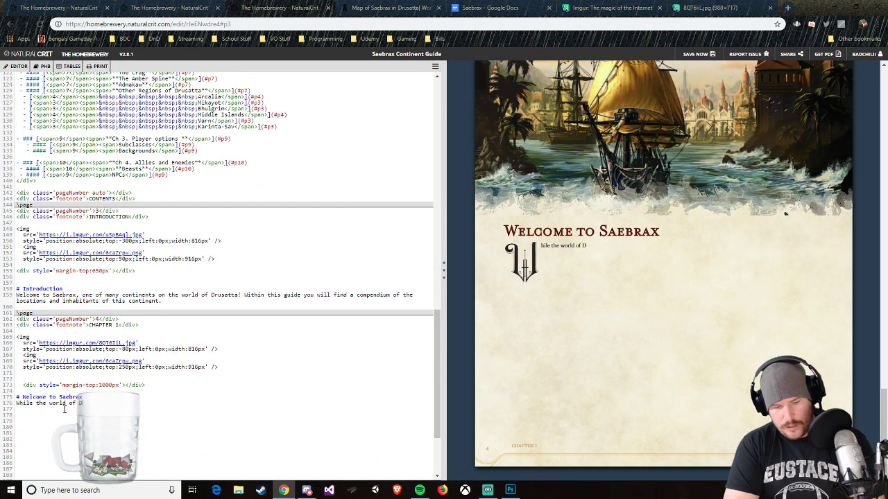
text(rusatta has e)
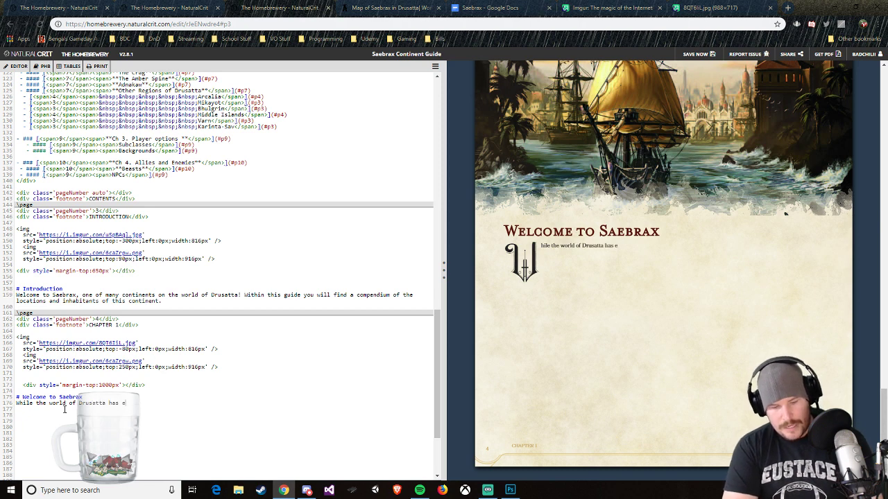
text(xisted for o)
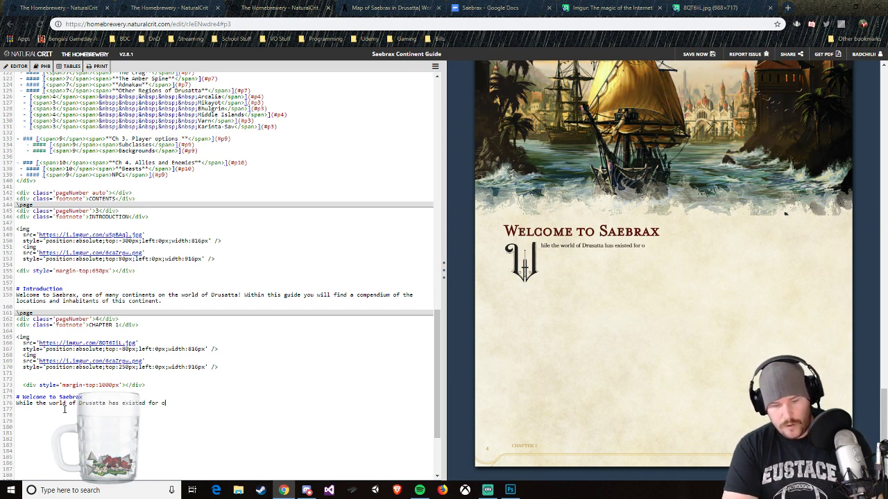
text(ver)
key(BackSpace)
key(BackSpace)
key(BackSpace)
key(BackSpace)
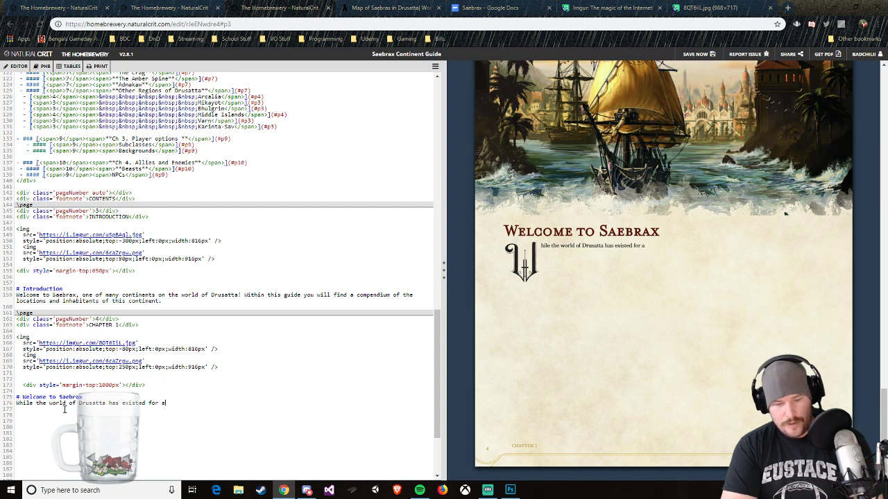
text(lmost 10)
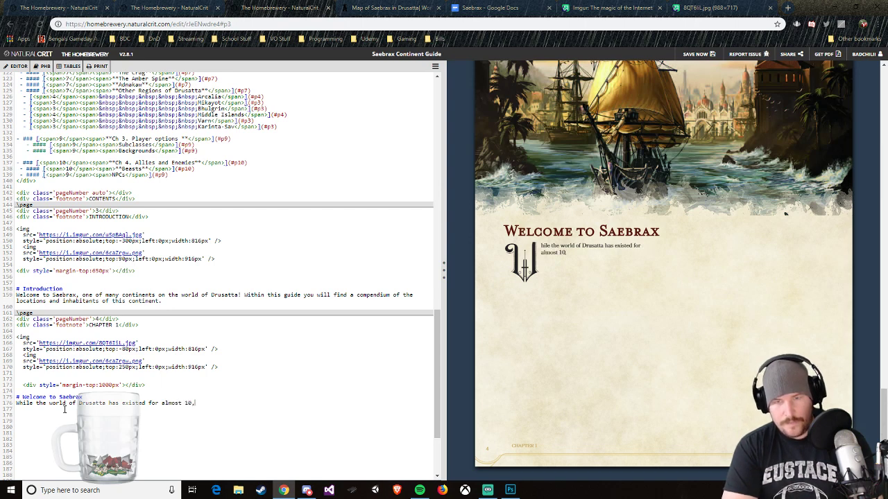
text(,000 yea)
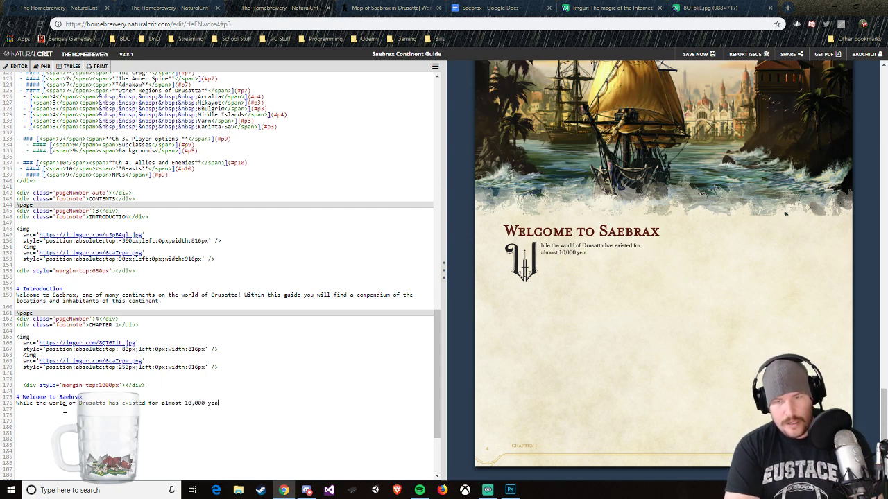
text(rs, the histor)
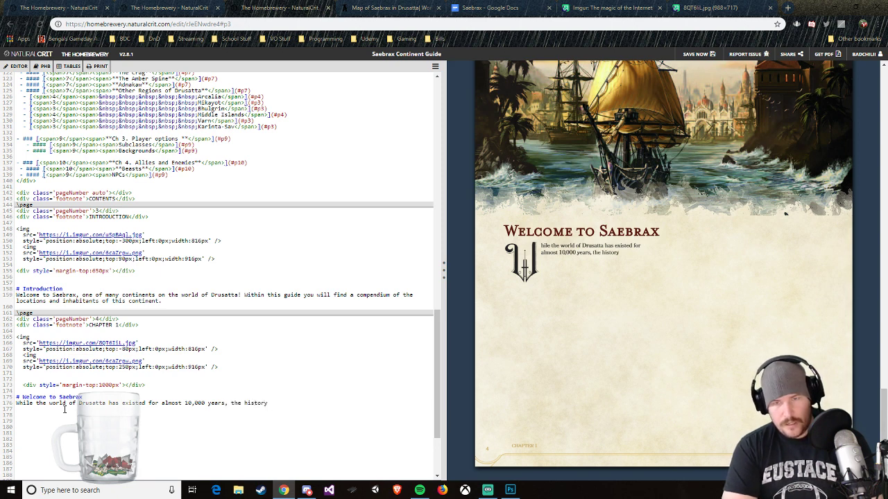
text(y)
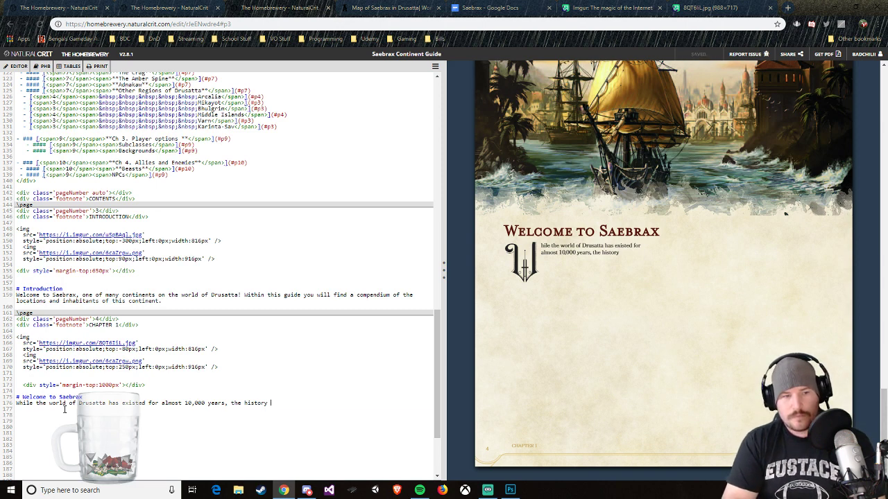
key(shift+Up)
key(BackSpace)
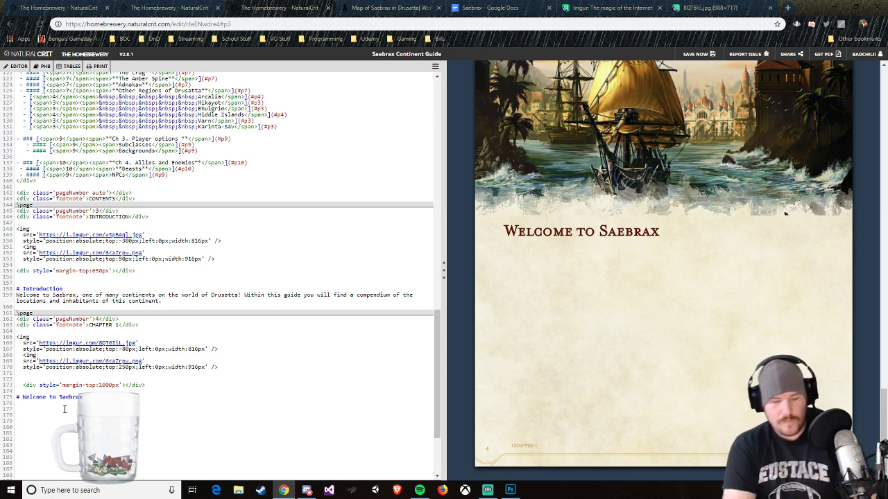
Step: Begin the paragraph under the Chapter 1 heading with "The history of Saebrax reaches back to the very creations of the world of Drusatta."
text(The )
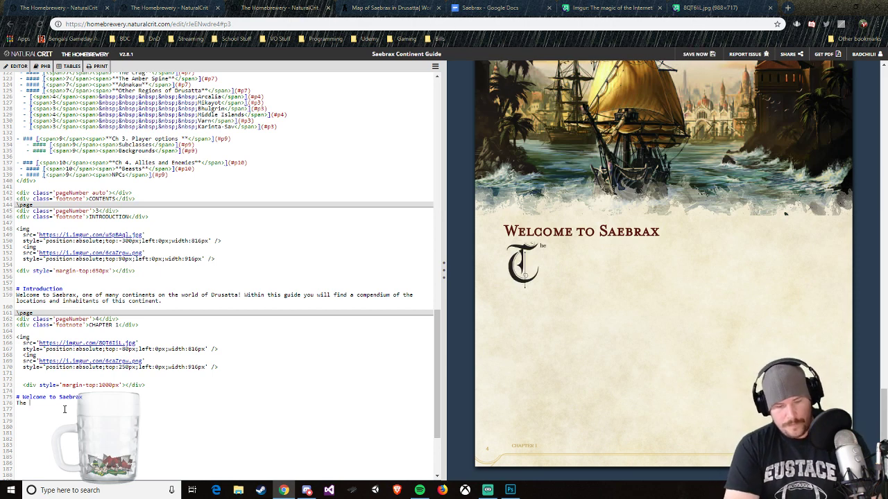
text(history of Sa)
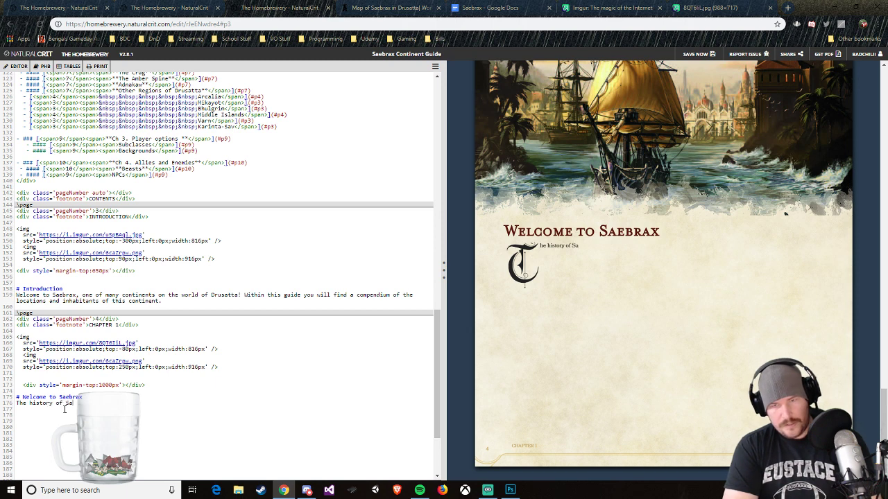
text(ebrax re)
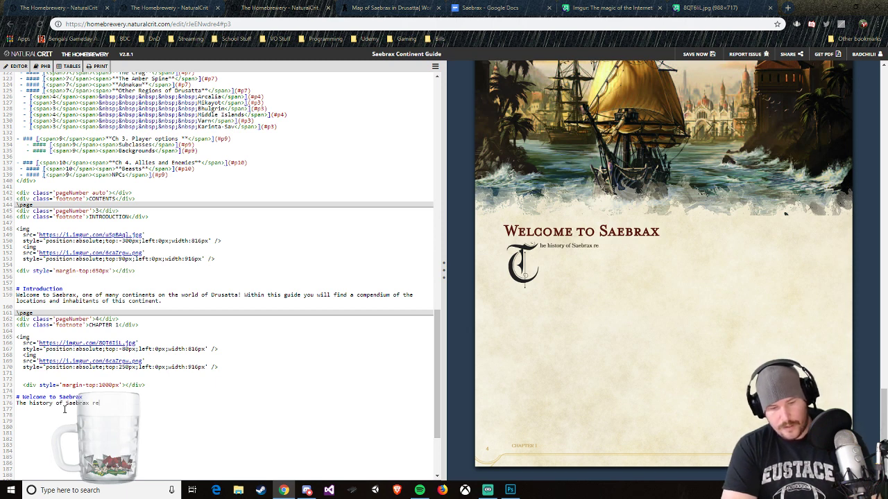
text(aches back t)
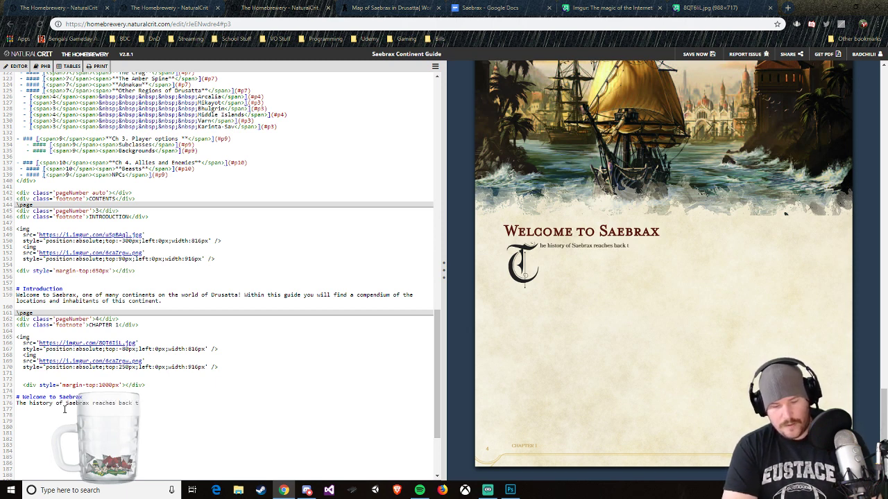
text(o the very)
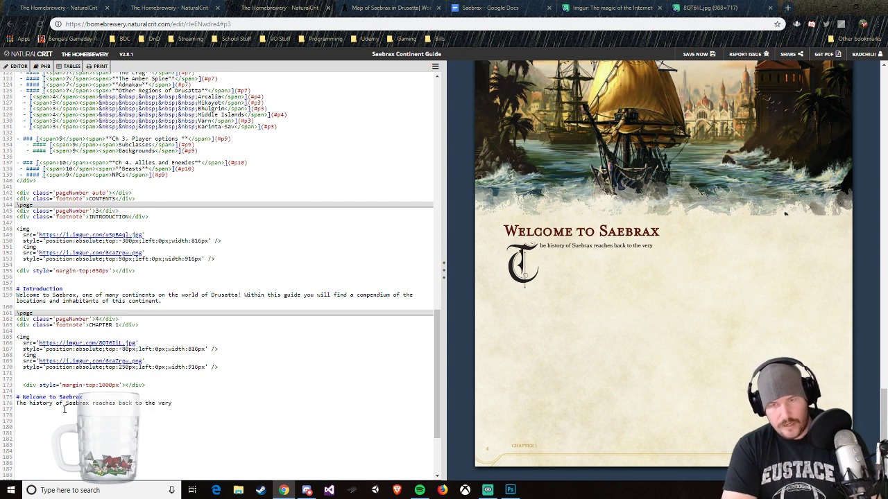
text( creations of )
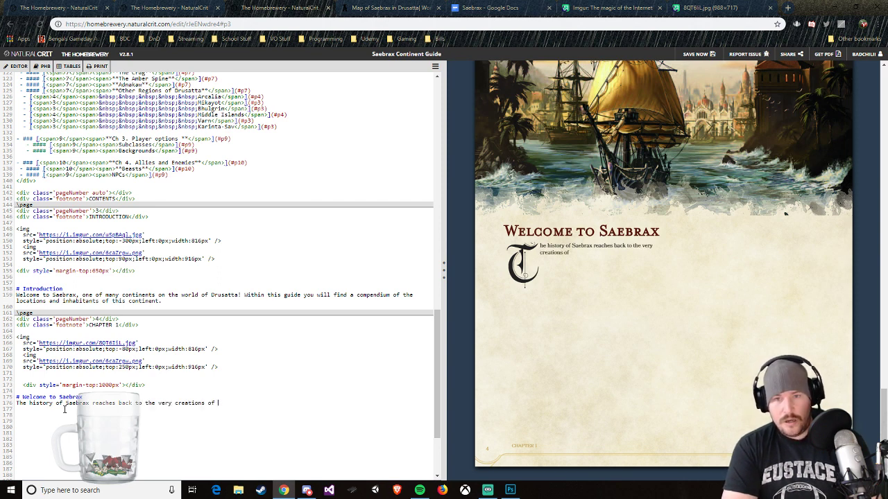
text(the world o)
text(Drusatta.)
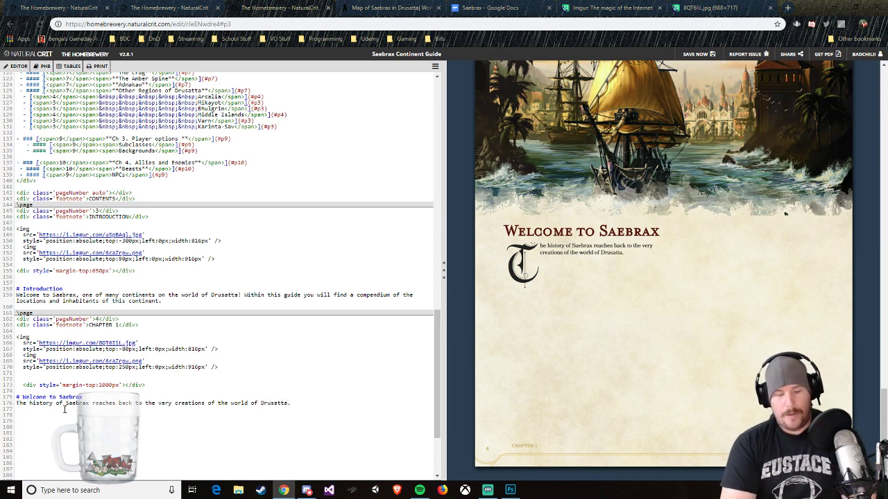
text( There are)
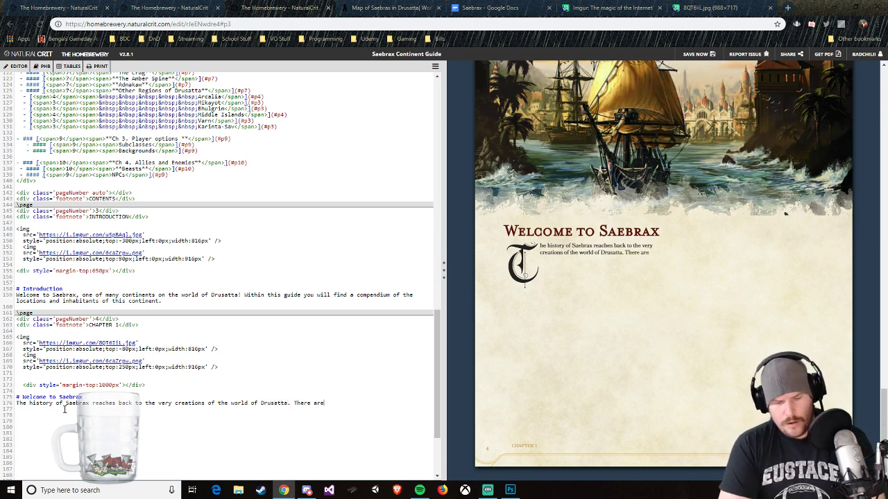
text( many myths of)
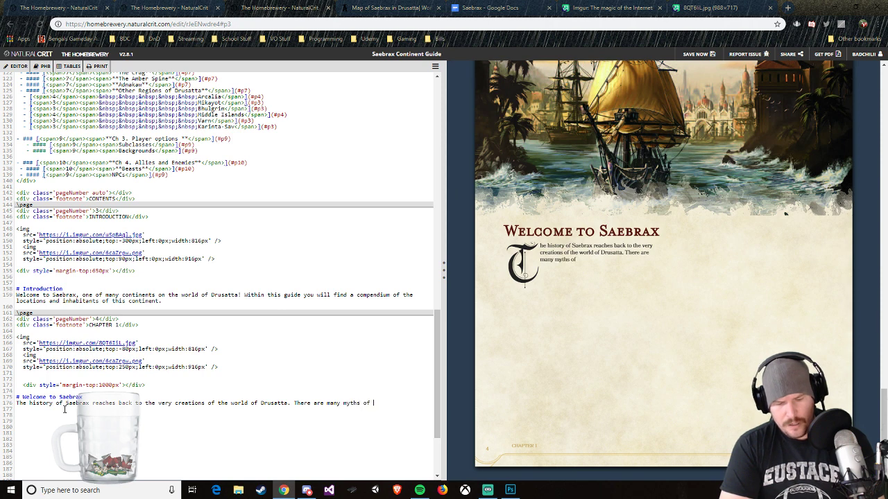
Step: Add the sentence "There are many creation myths in each of the manyt nations of the world, and Saebrax is no different" to the paragraph
key(BackSpace)
key(BackSpace)
key(BackSpace)
key(BackSpace)
key(BackSpace)
key(BackSpace)
key(BackSpace)
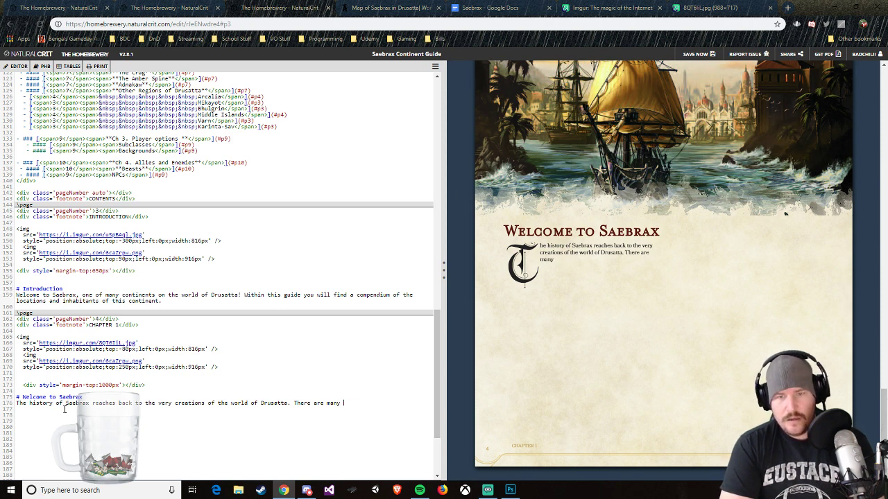
text(creation myths)
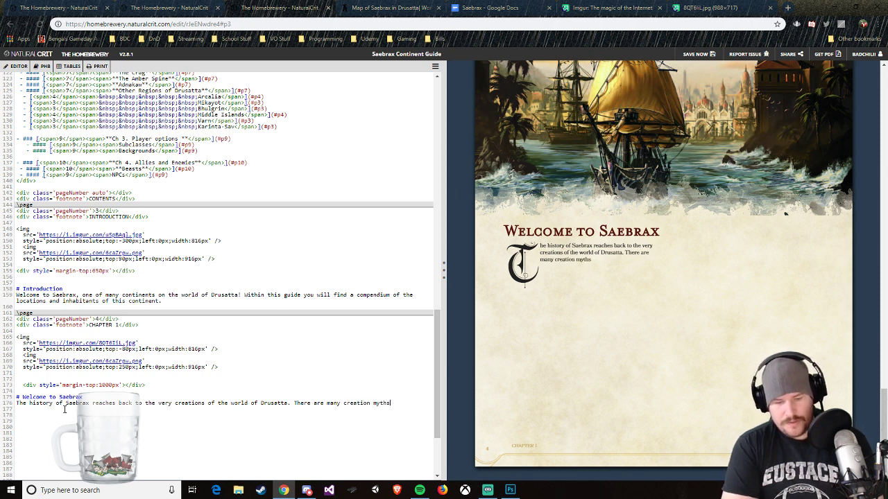
text( in each o)
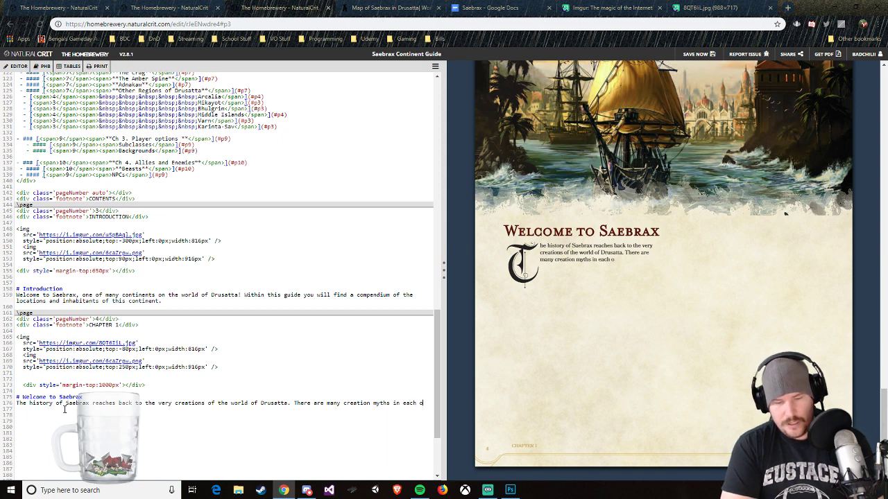
text(f the manyt)
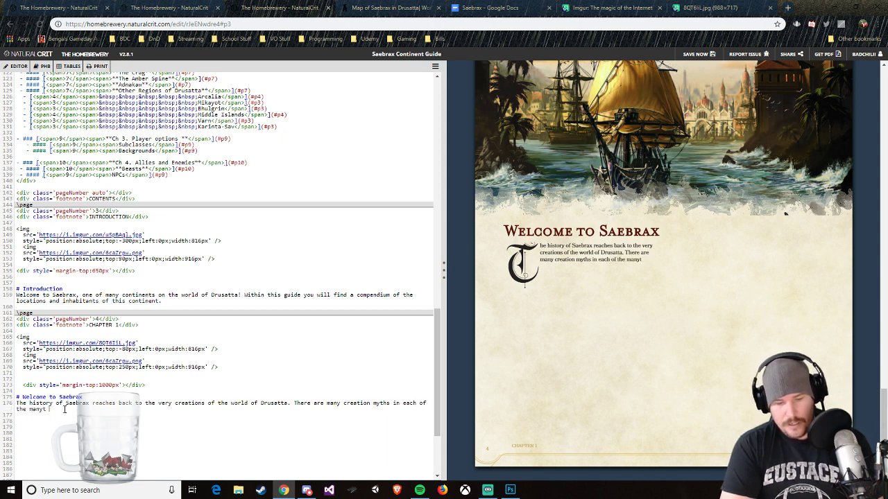
text( nations of the wor)
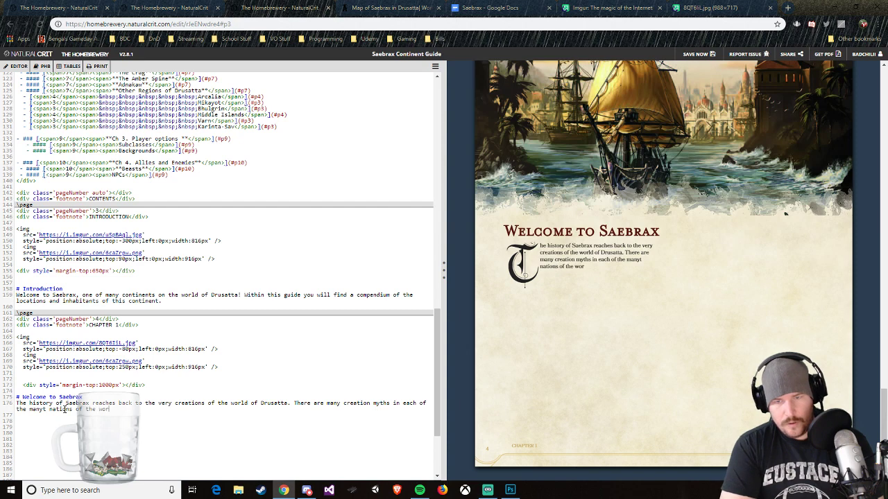
text(ld, )
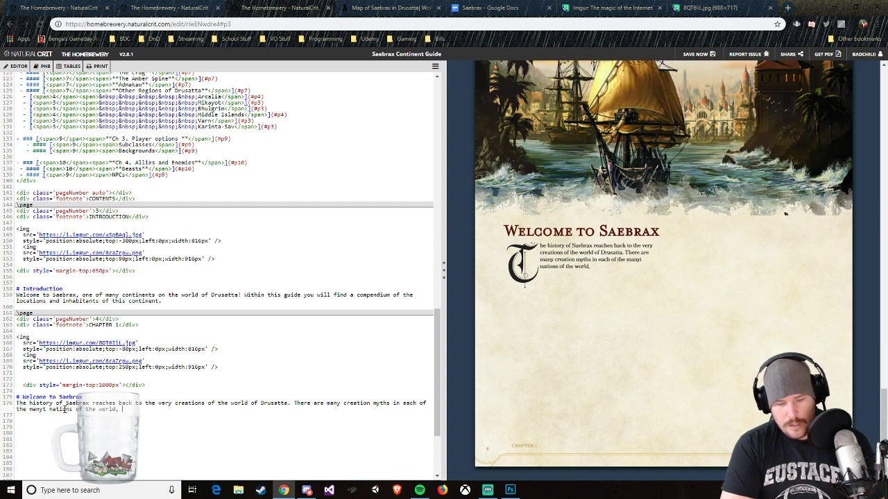
text(and Saebrax is )
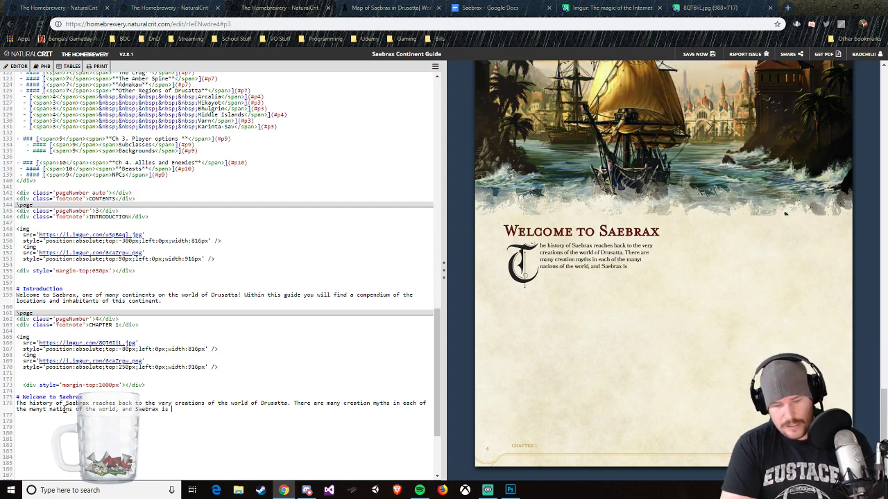
text(no different)
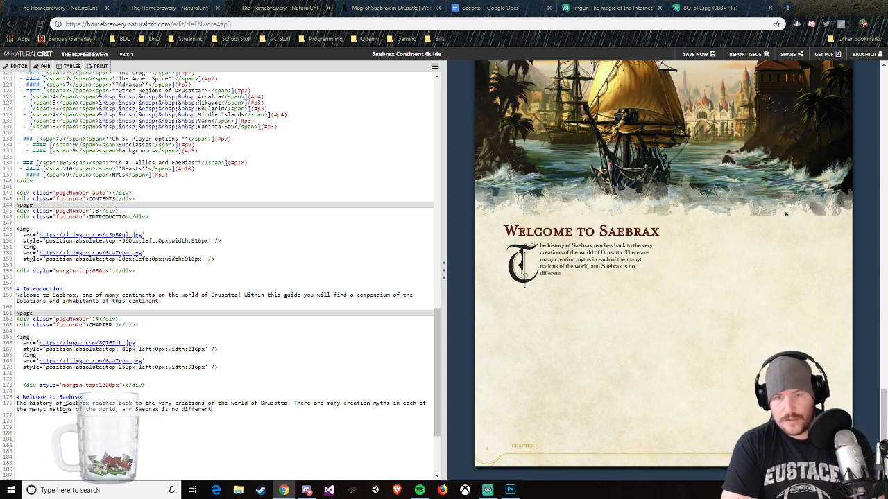
text(. Sharing a )
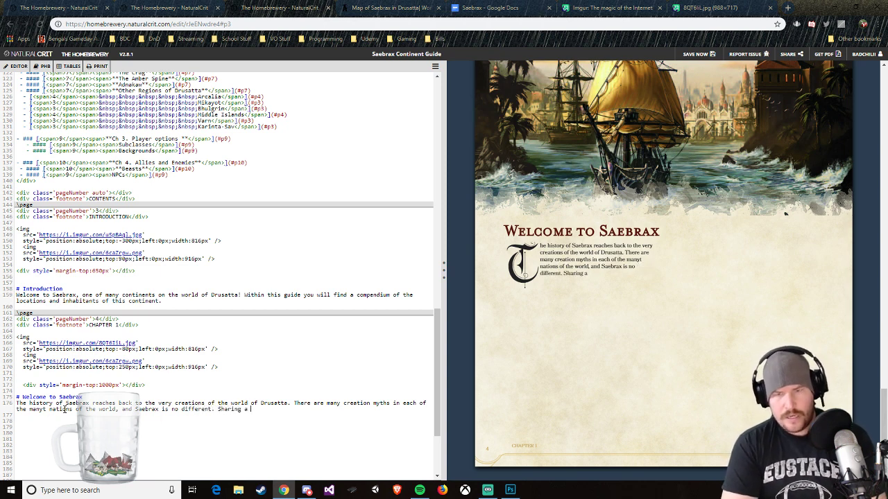
text(common ancest)
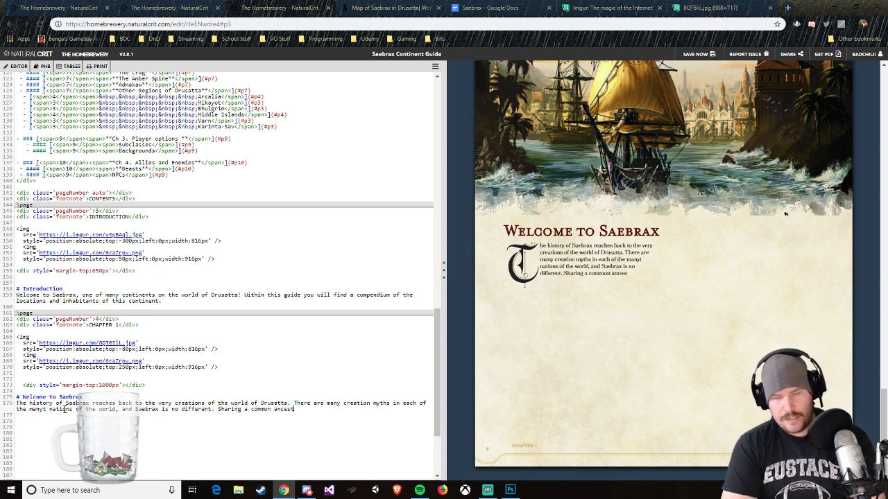
text(ry with its m)
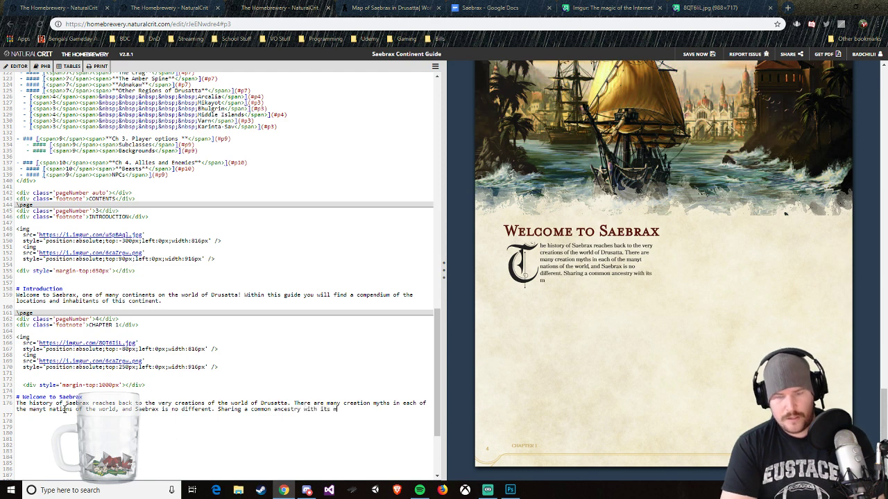
text(ortal rival, Arcalai,)
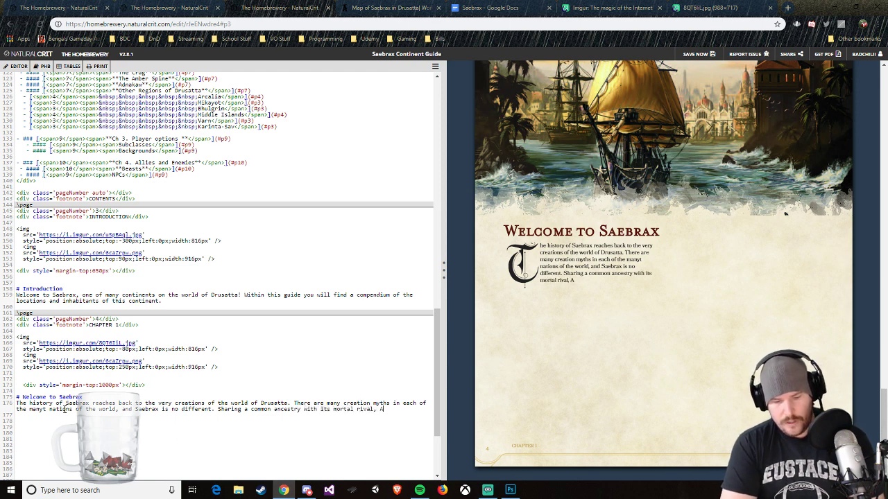
Step: End the current sentence with a period and begin the following one with "Sharing a common ancestry with its mortal rival, Arcalia,"
key(BackSpace)
key(BackSpace)
key(BackSpace)
key(BackSpace)
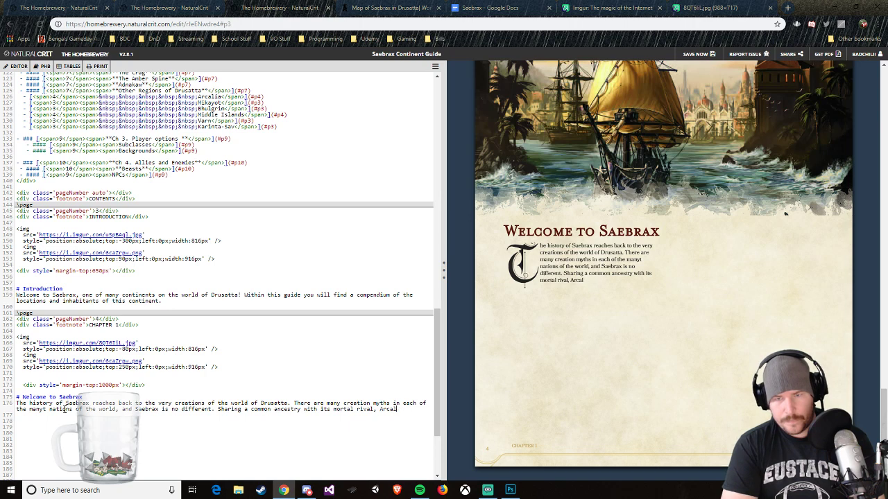
text(ia, Sa)
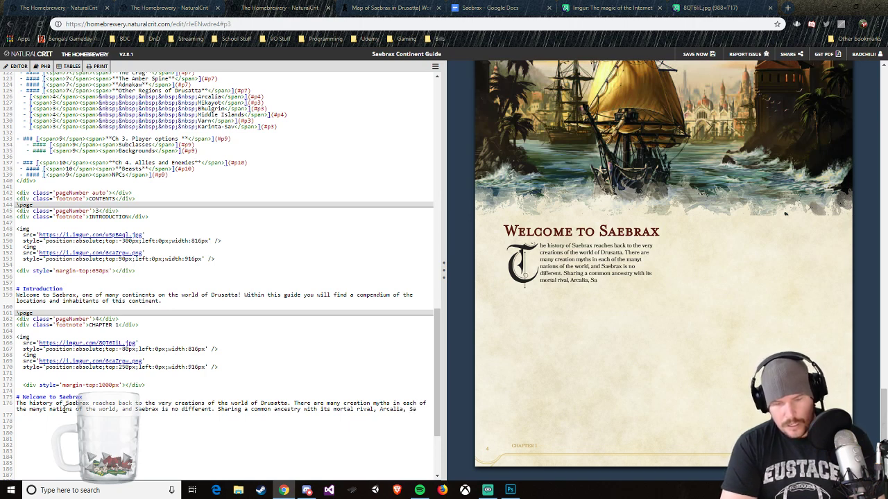
text(ebra)
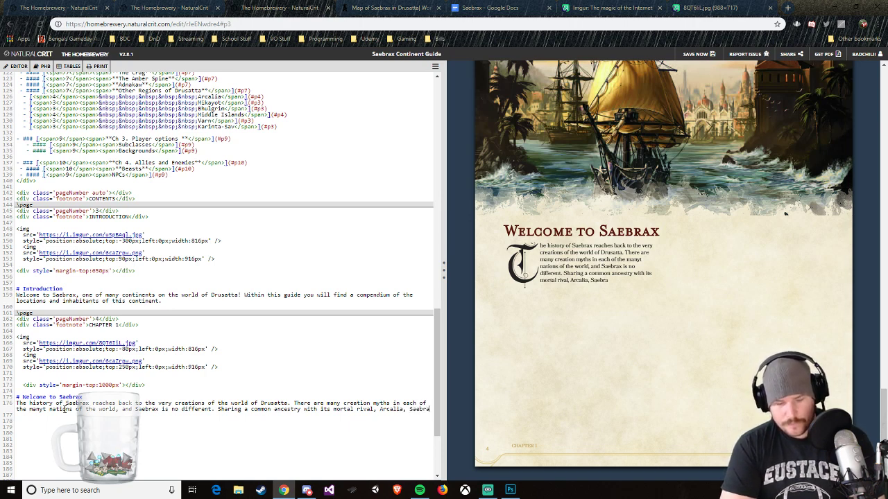
text(x)
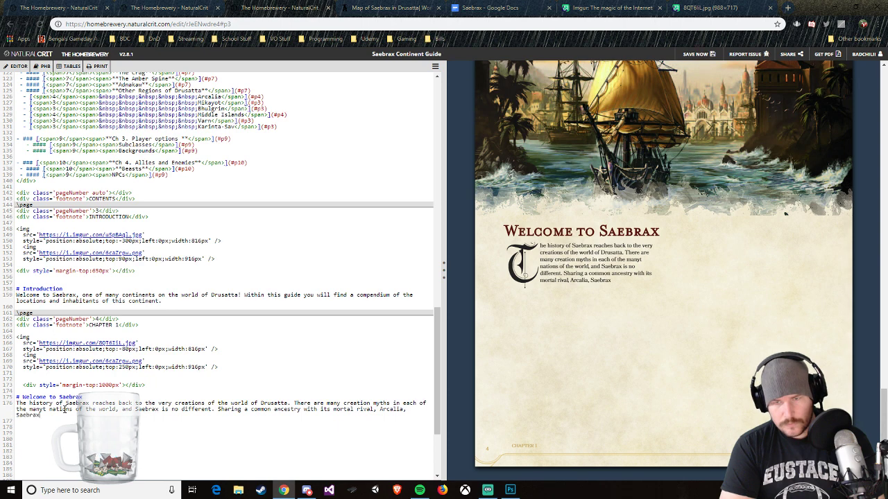
text( was cre)
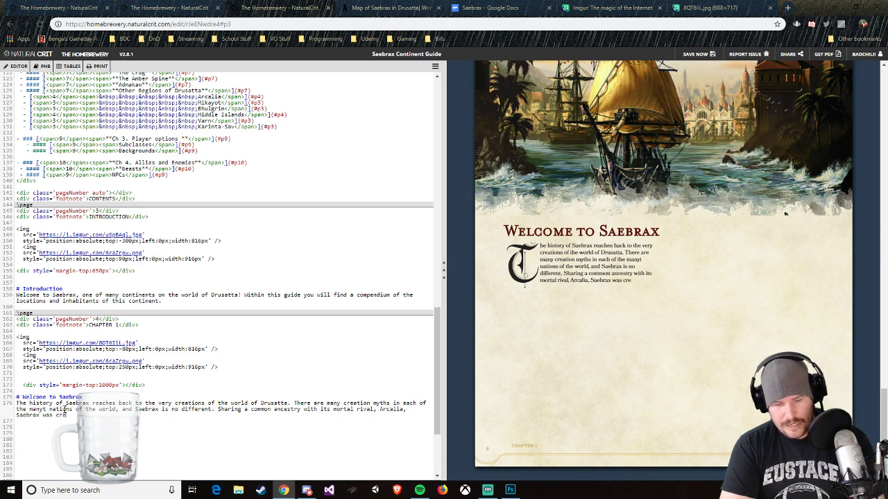
text(ated thr)
Step: Continue the sentence with "Saebrax was created and molded by the actions of the Gods of Drusatta and the"
key(BackSpace)
key(BackSpace)
key(BackSpace)
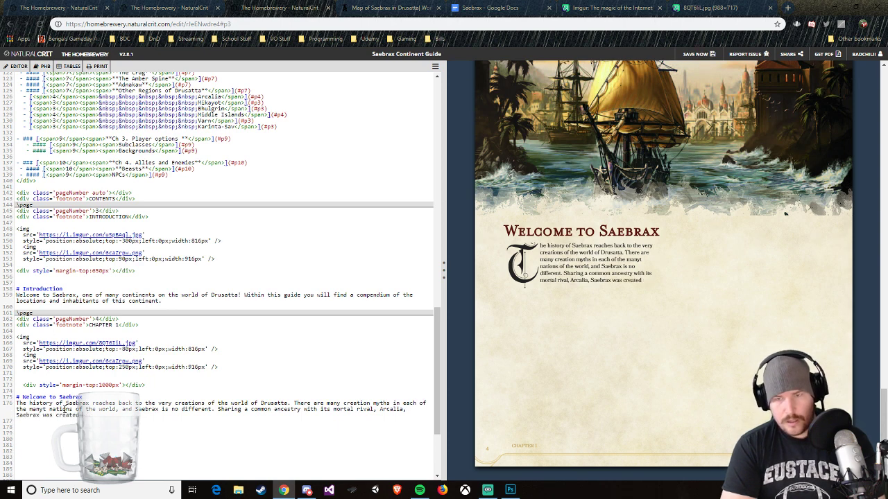
text(and molded by)
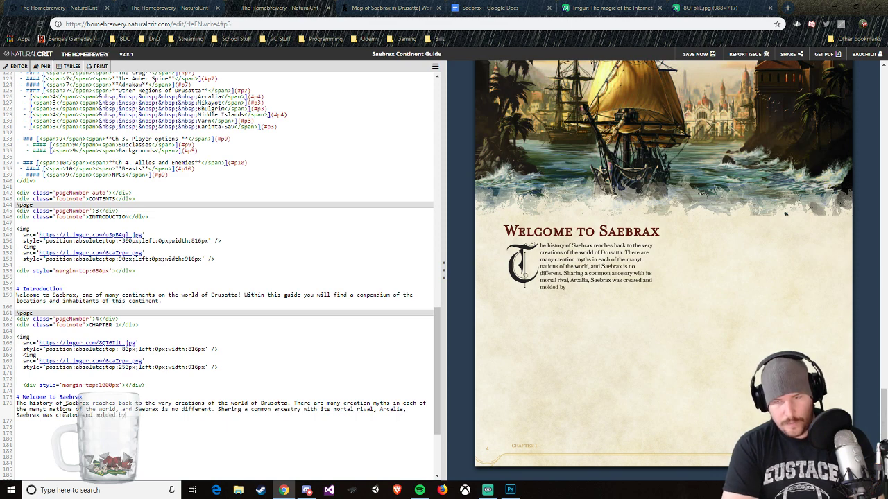
text( the actions of the )
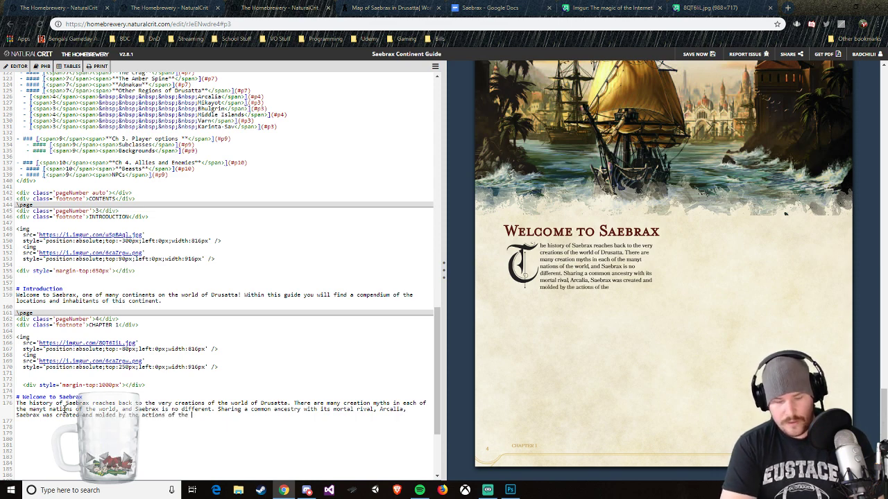
text(Gods of Drust)
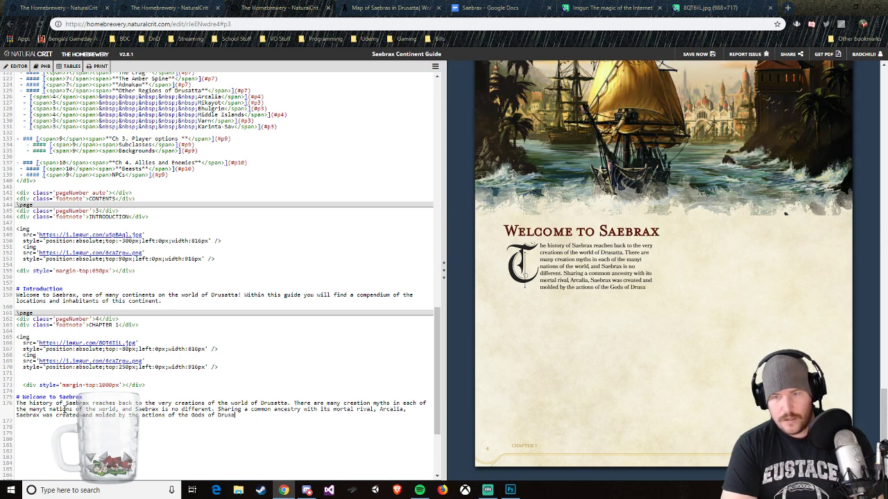
text(tta and the)
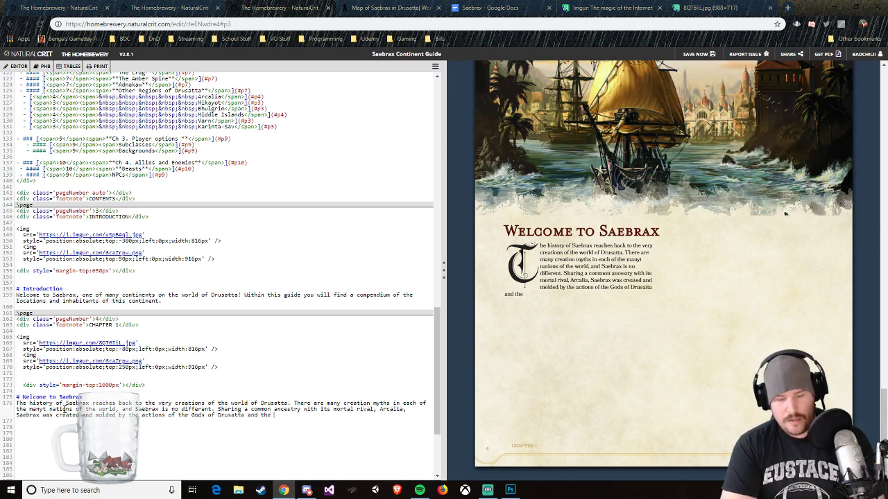
text( various)
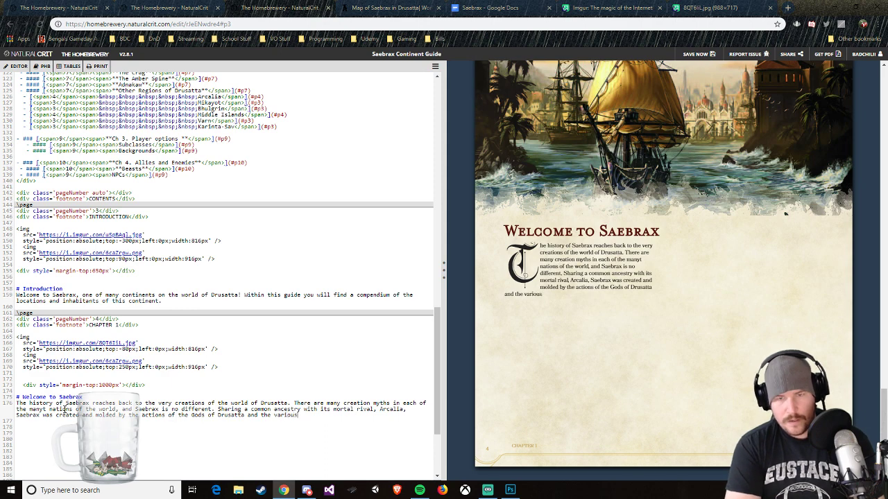
text( actions and)
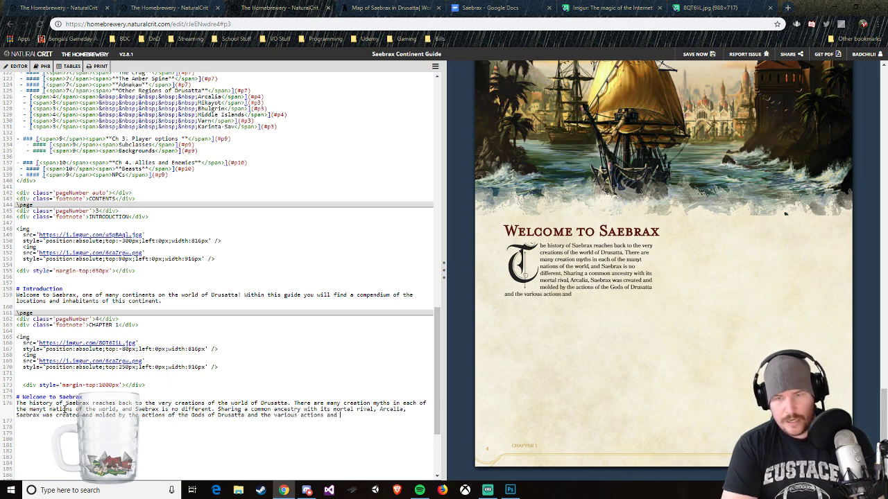
key(BackSpace)
key(BackSpace)
key(BackSpace)
key(BackSpace)
key(BackSpace)
key(BackSpace)
key(BackSpace)
key(BackSpace)
key(BackSpace)
key(BackSpace)
key(BackSpace)
key(BackSpace)
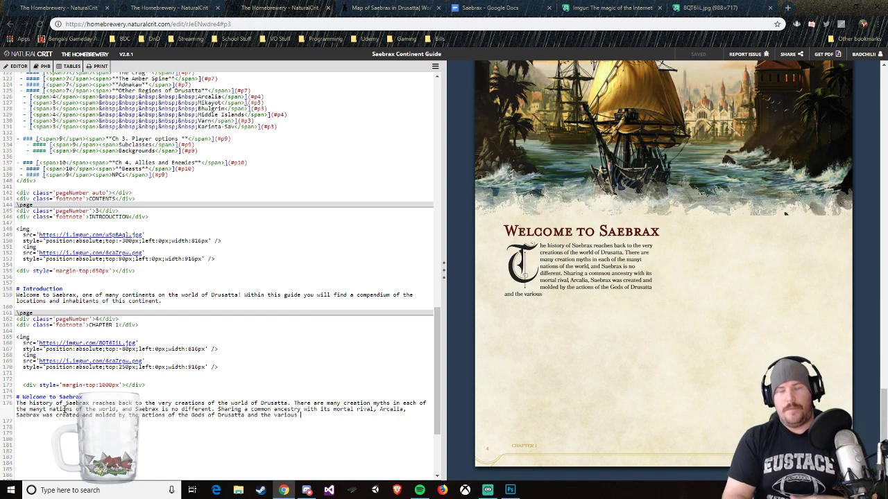
key(BackSpace)
key(BackSpace)
key(BackSpace)
key(BackSpace)
key(BackSpace)
key(BackSpace)
key(BackSpace)
key(BackSpace)
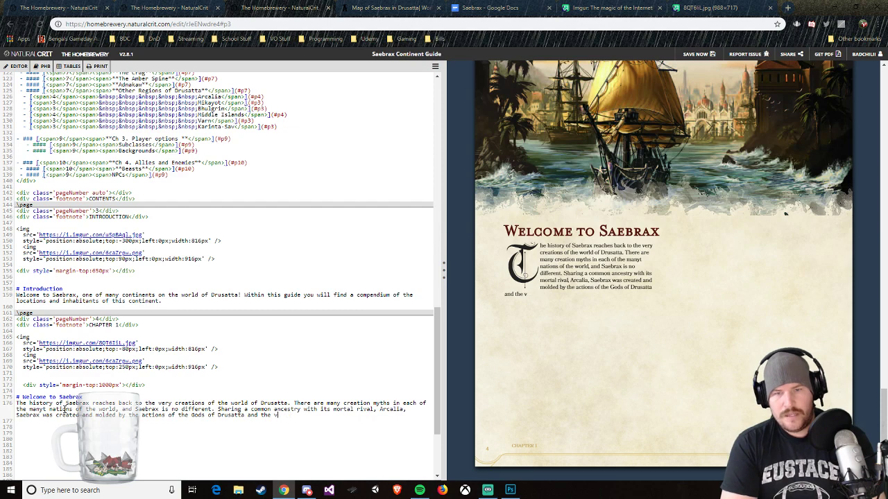
Step: Extend the sentence about the Gods of Drusatta with "resulting effects and consequences"
text(resulting )
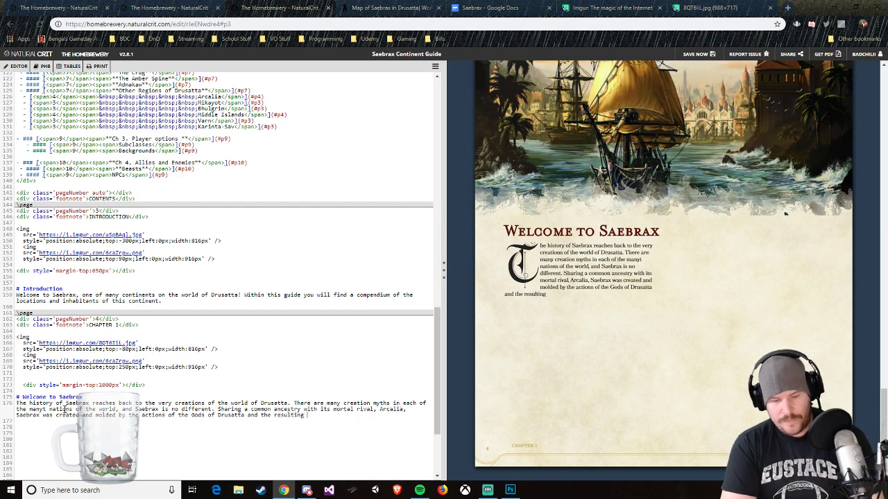
text(effects and cons)
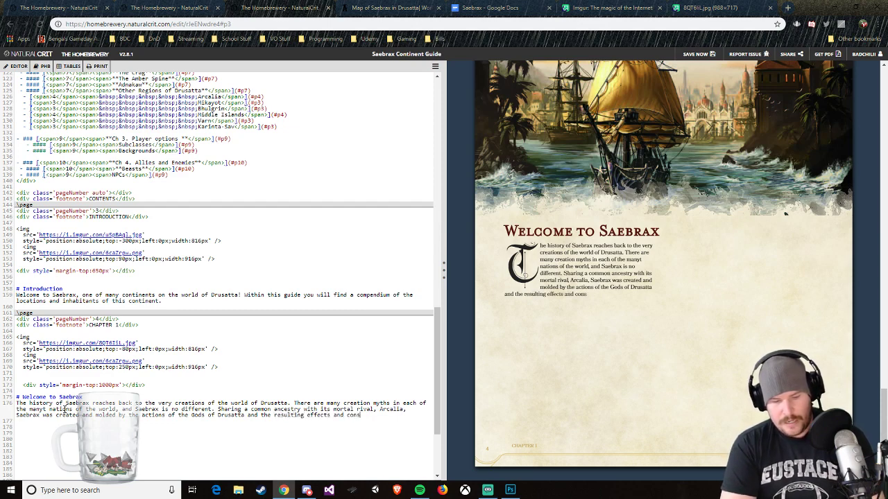
text(equ)
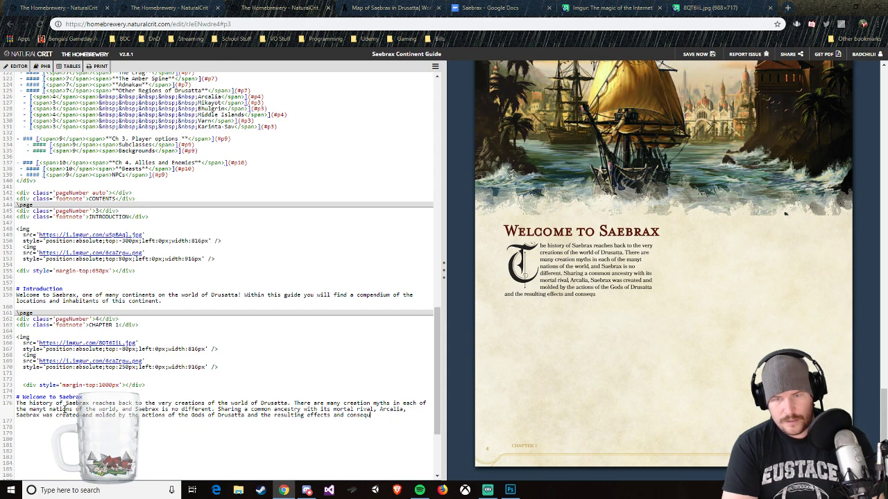
text(ences)
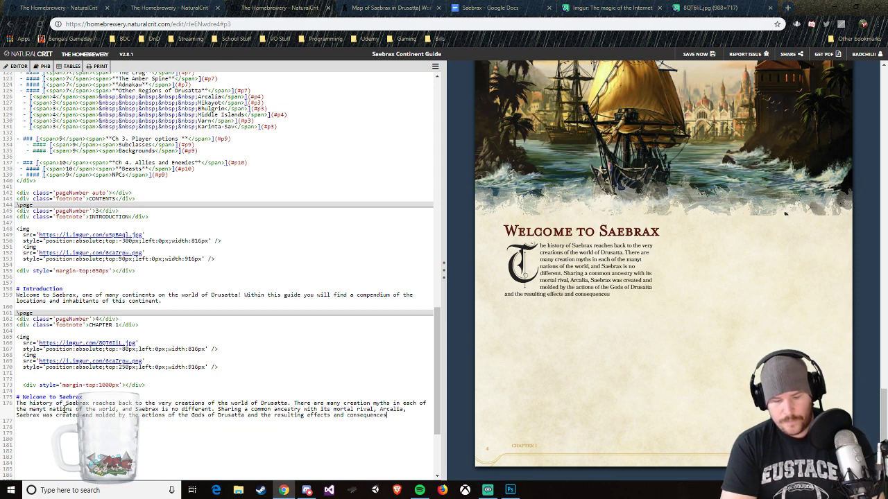
text( shaped the )
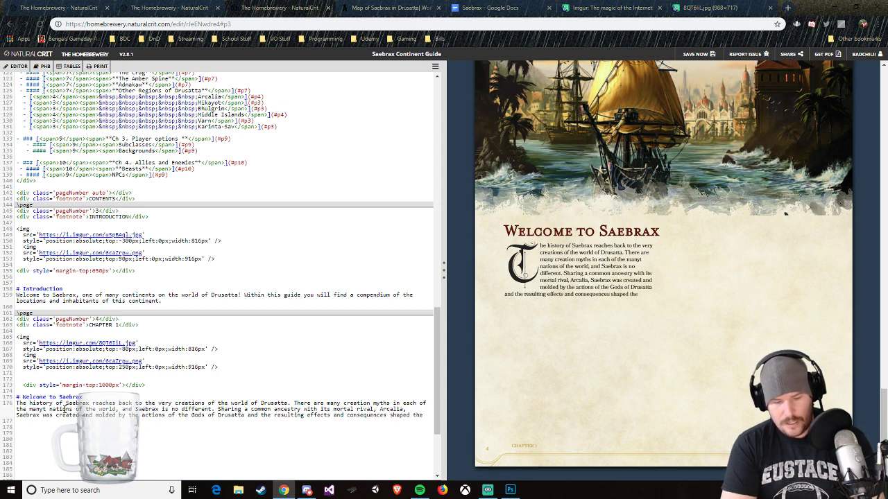
text(contient)
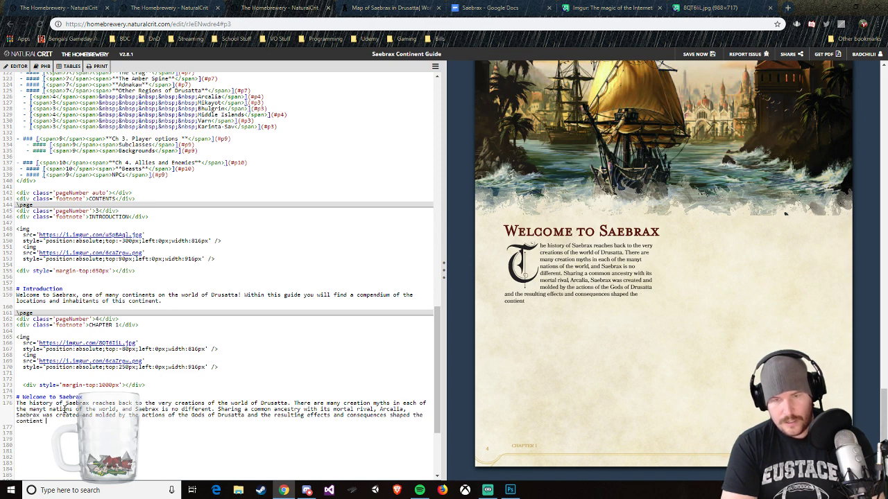
Step: Finish the sentence with "shaped the continent into what it is today."
key(BackSpace)
key(BackSpace)
key(BackSpace)
key(BackSpace)
text(nen)
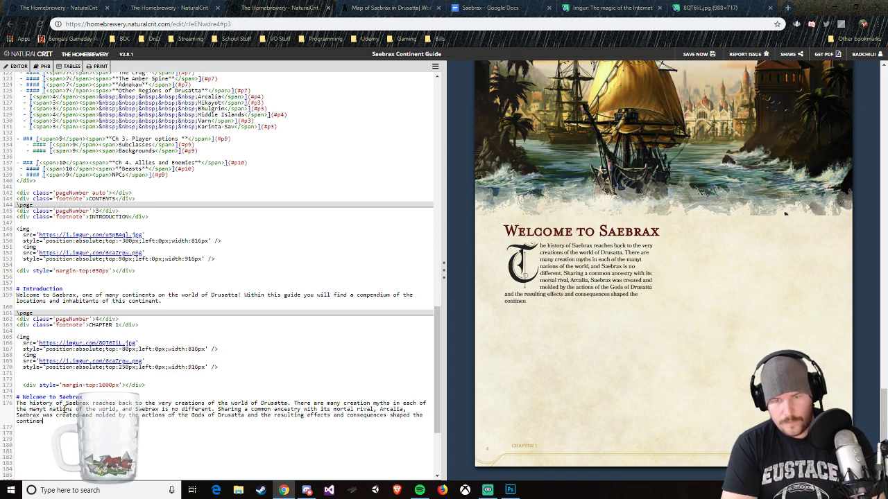
text(t into what i)
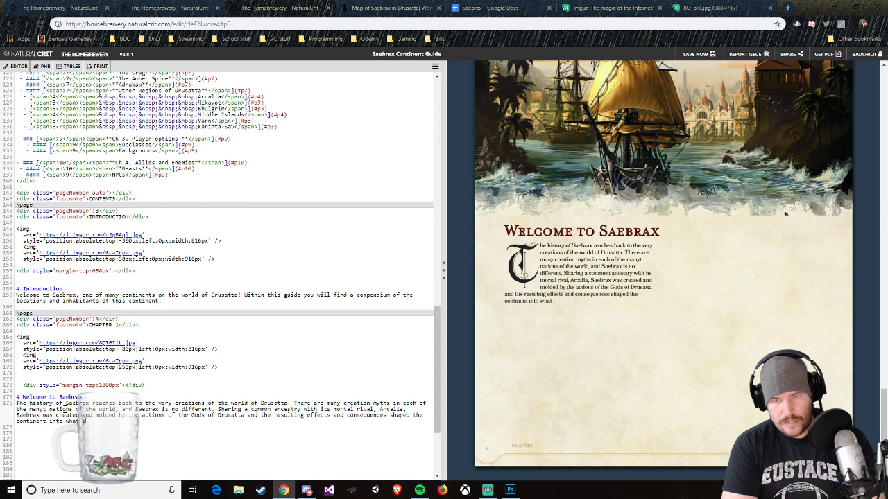
text(t is today.)
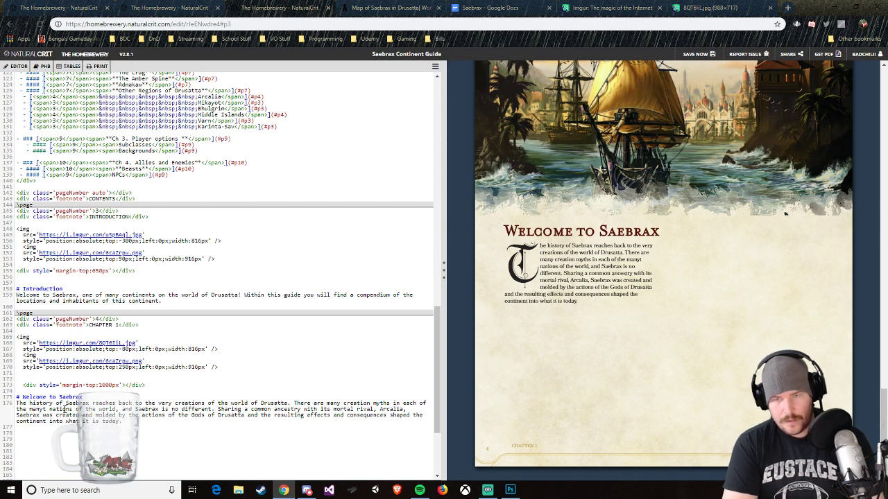
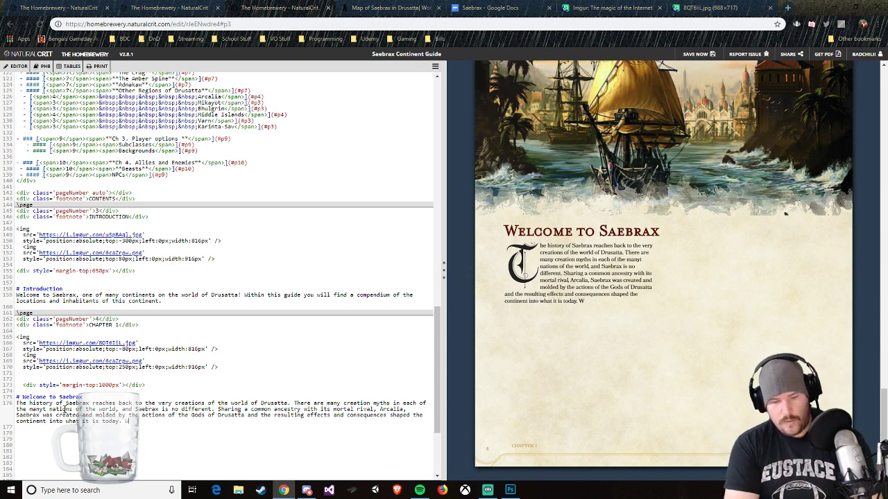
Step: Continue the Welcome to Saebrax paragraph with "Through wars fought and nations burned, the history of this mighty continent has been tumultuos at best"
text(Whrough)
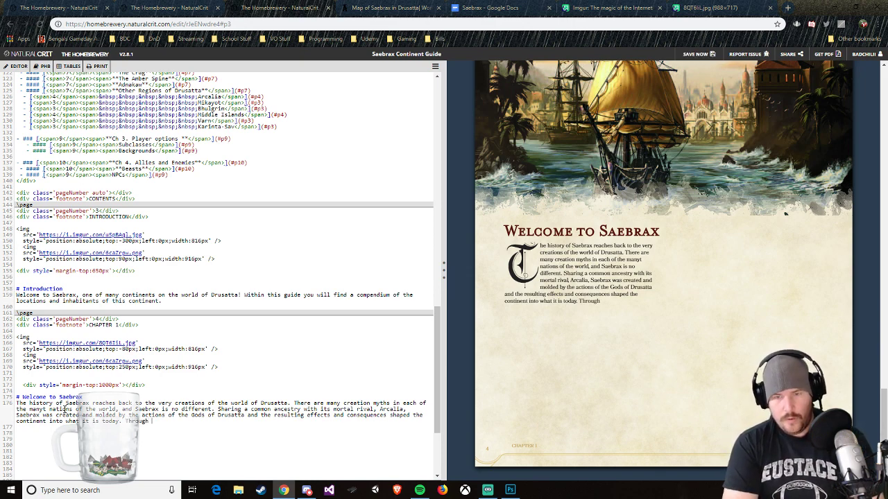
text( wars f)
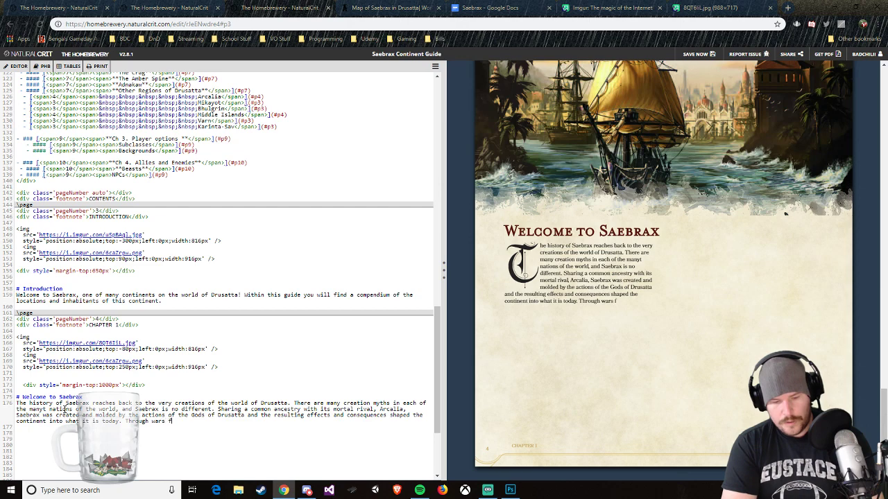
text(ought and)
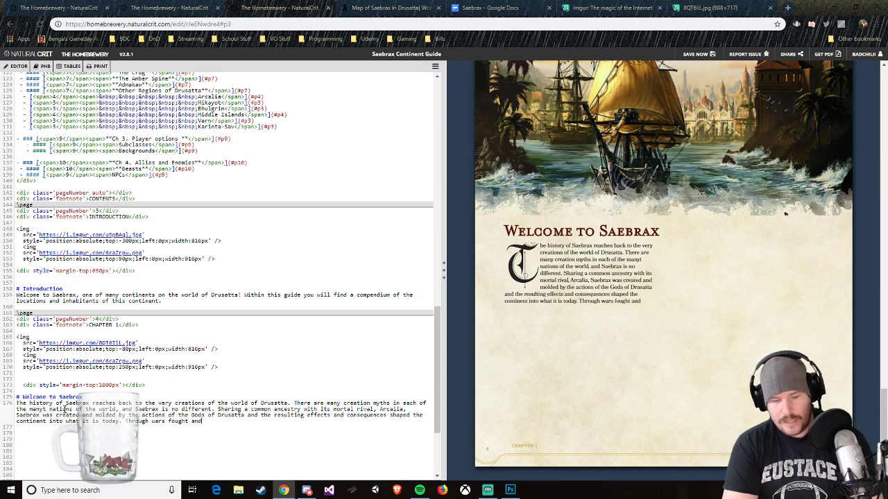
text( nations b)
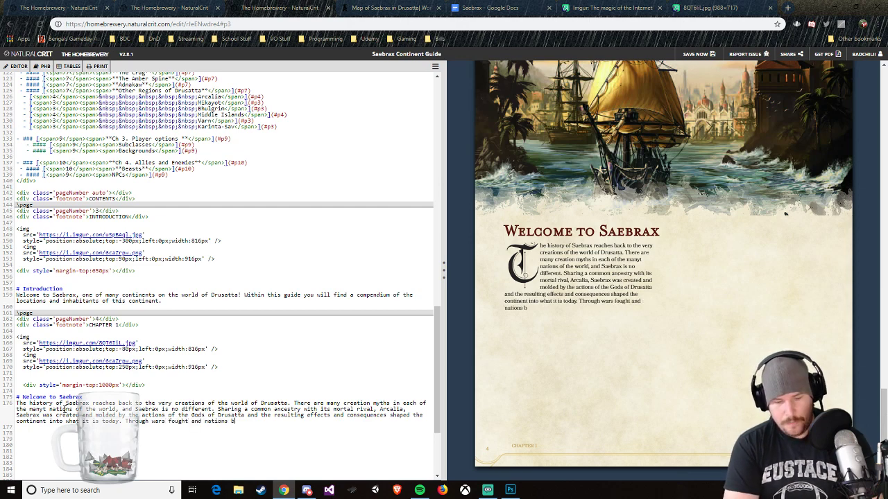
text(urned, the)
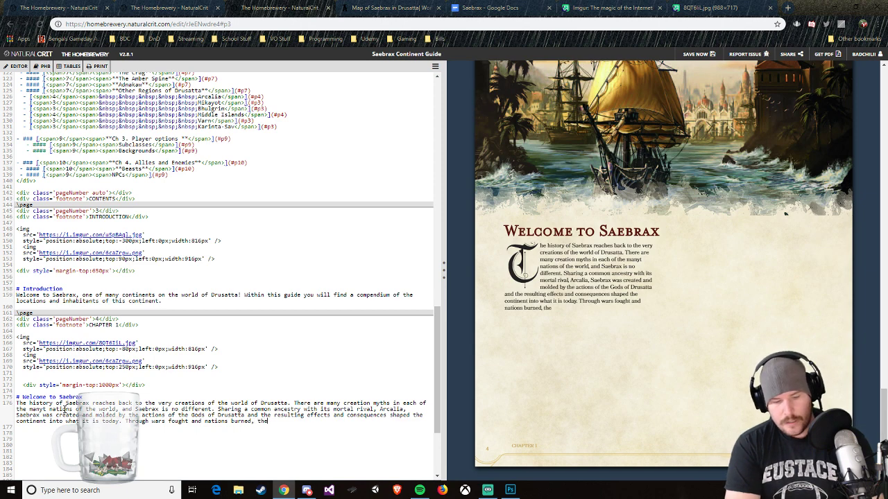
text( history of t)
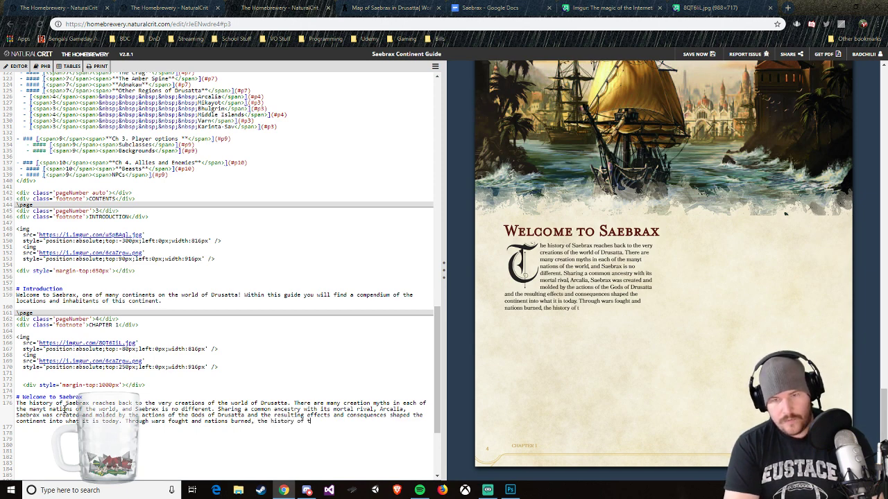
text(his mighty c)
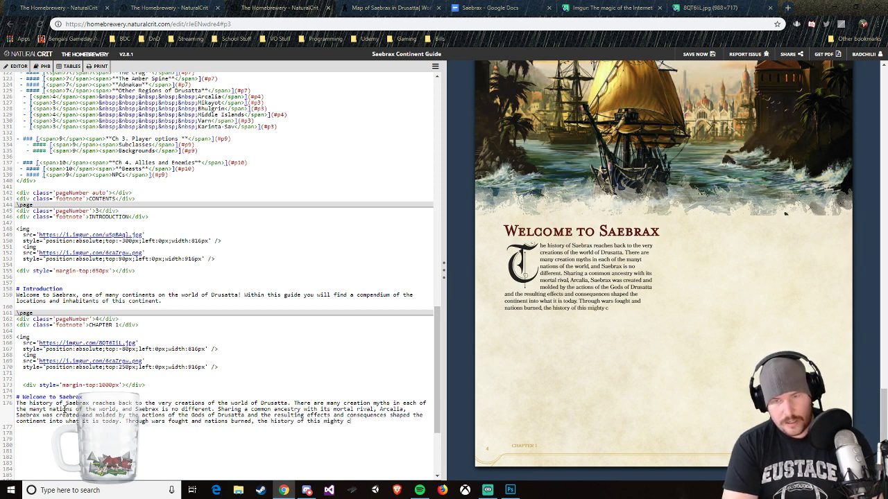
text(ontinent )
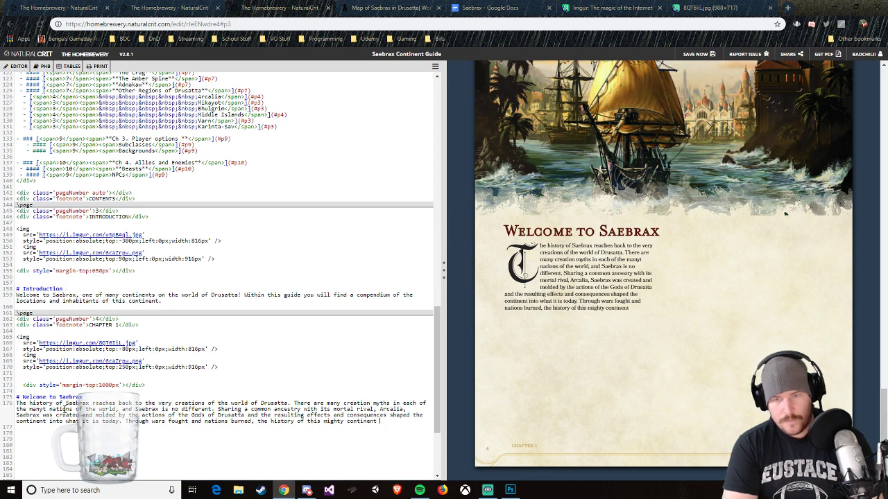
text(has be)
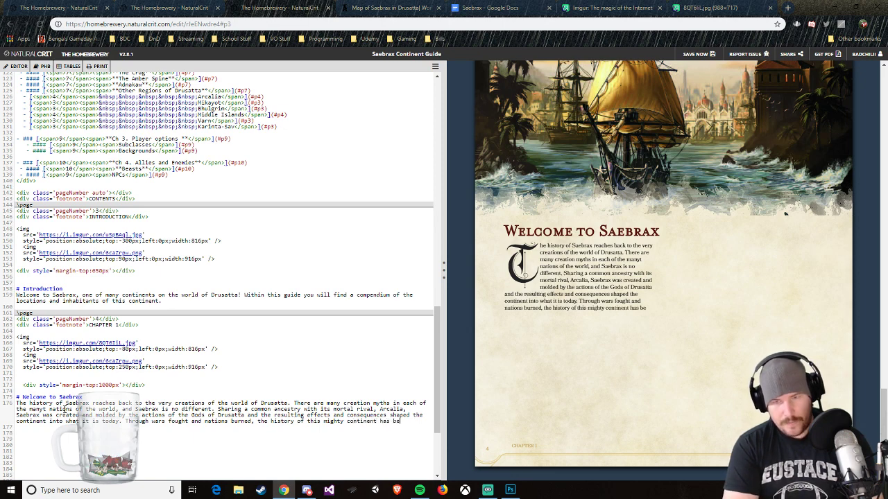
text(en tumul)
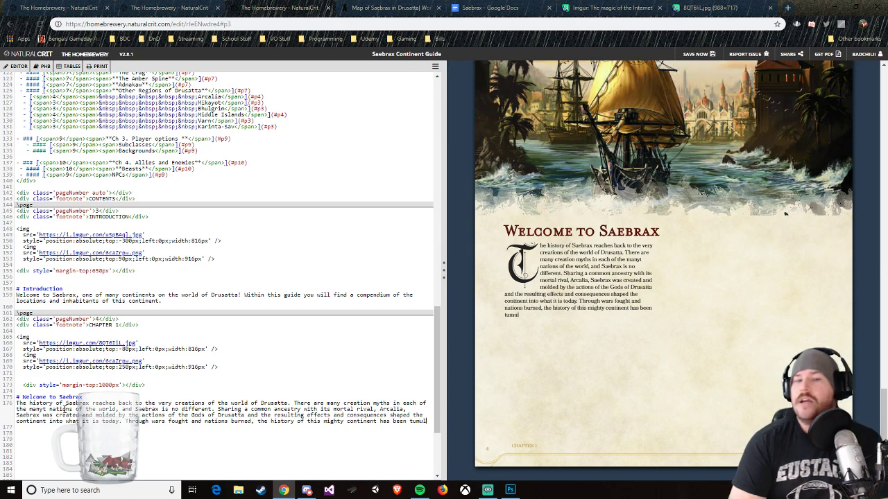
text(t)
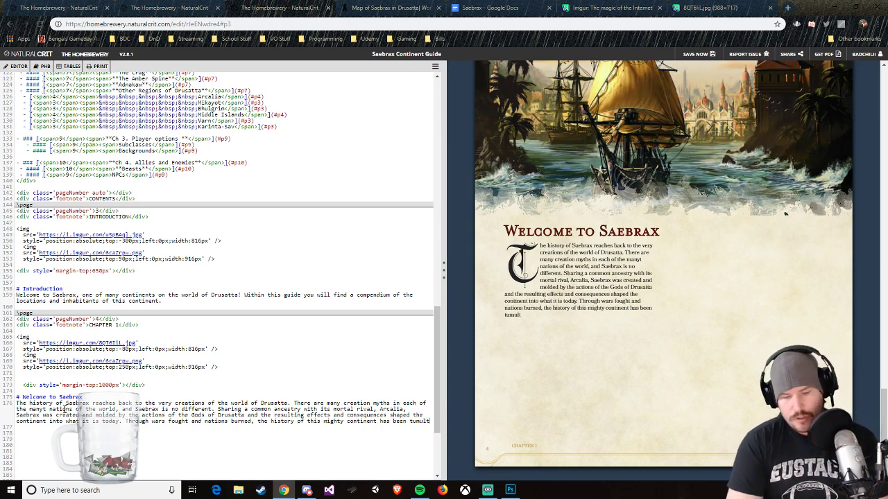
text(uous at best)
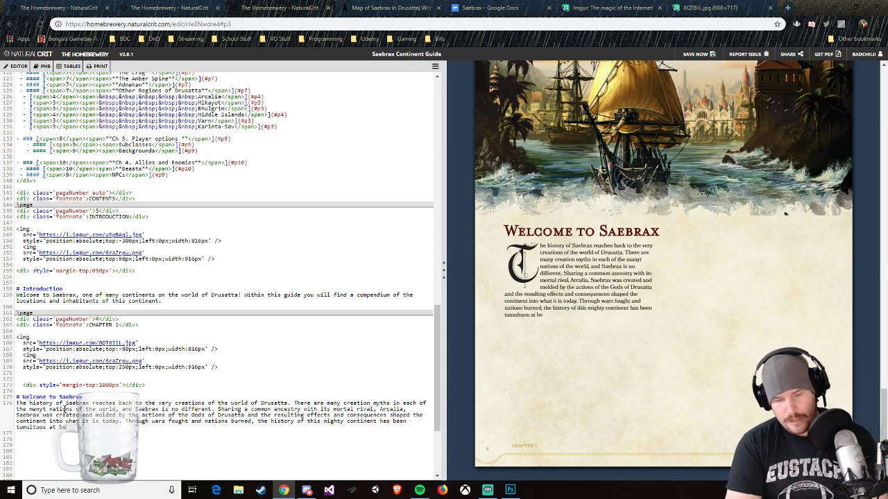
Step: Close the two Imgur pages and copy the Welcome to Saebrax heading with its paragraph from the brew source
click(659, 8)
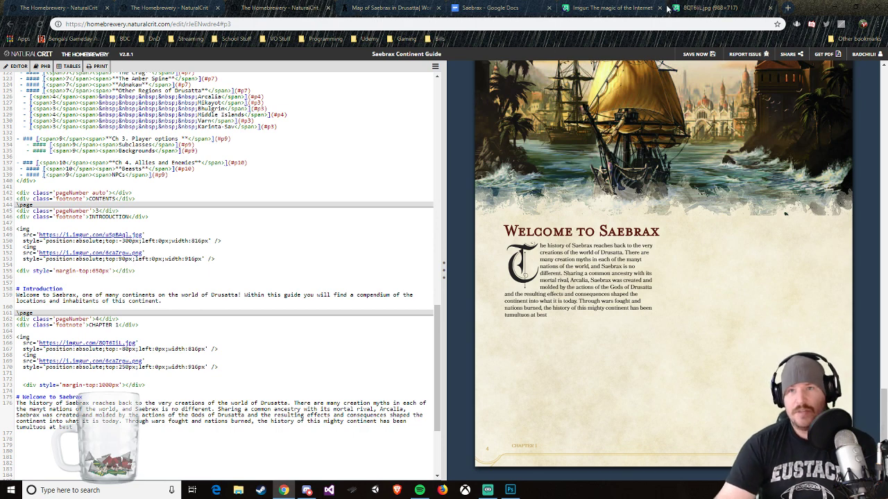
click(659, 8)
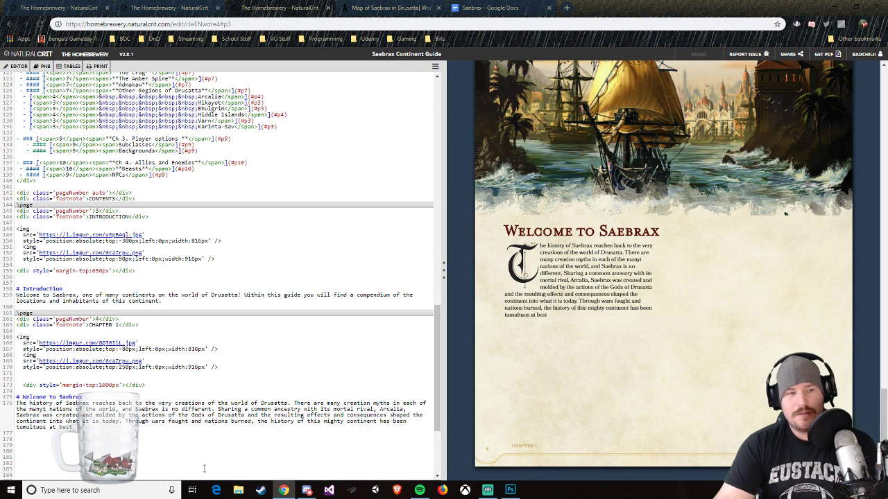
drag(83, 429, 25, 399)
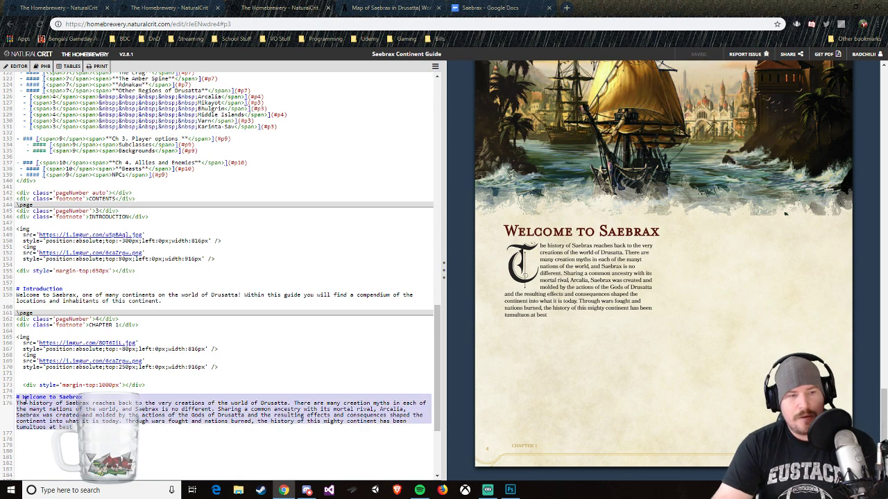
right_click(43, 401)
click(57, 292)
Step: Switch to the Saebrax outline in Google Docs and place the cursor at the end of the document
click(486, 7)
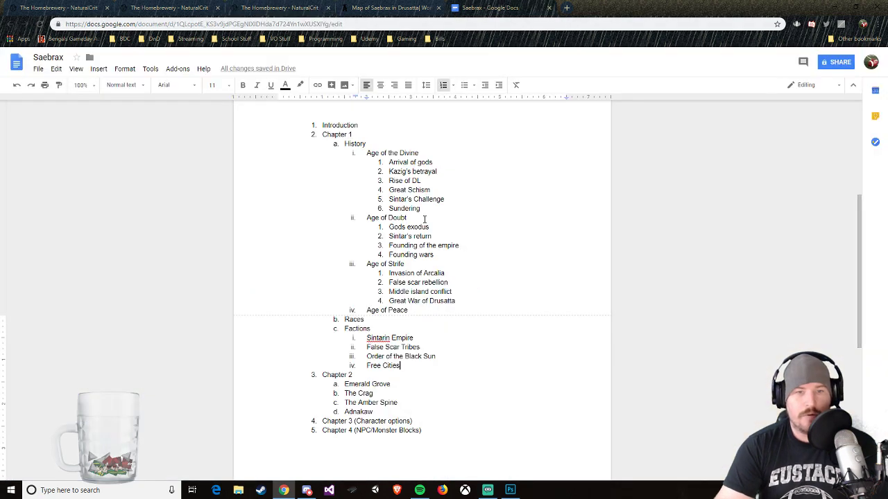
scroll(432, 394, down, 5)
click(435, 337)
key(Up)
key(Return)
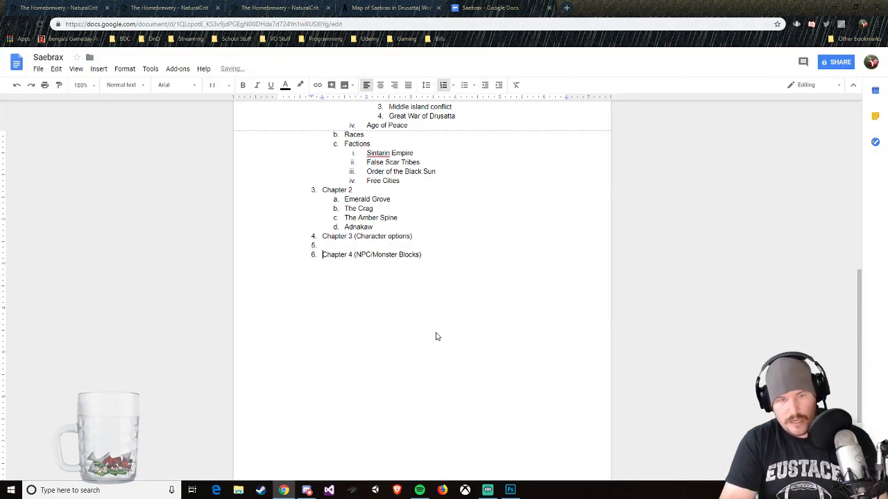
key(BackSpace)
key(BackSpace)
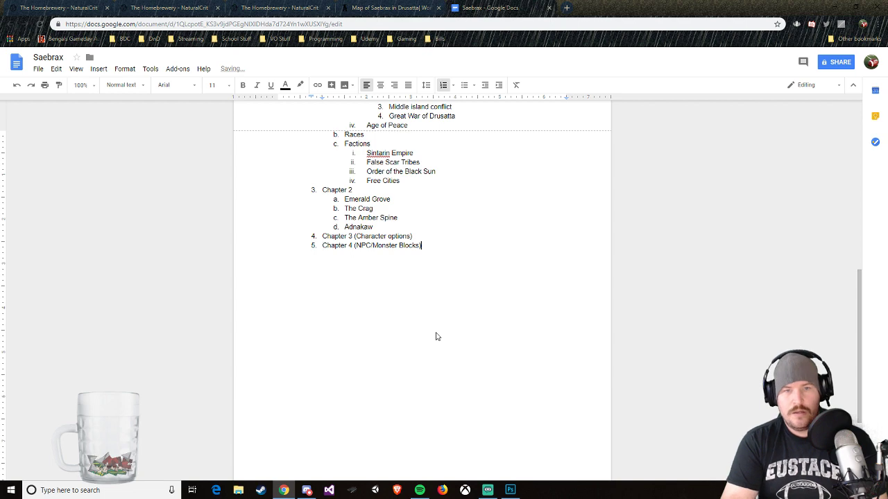
Step: End the numbered outline after Chapter 4 and paste the copied Welcome to Saebrax passage below it, separated by blank space
key(Return)
key(Return)
key(Return)
key(ctrl+v)
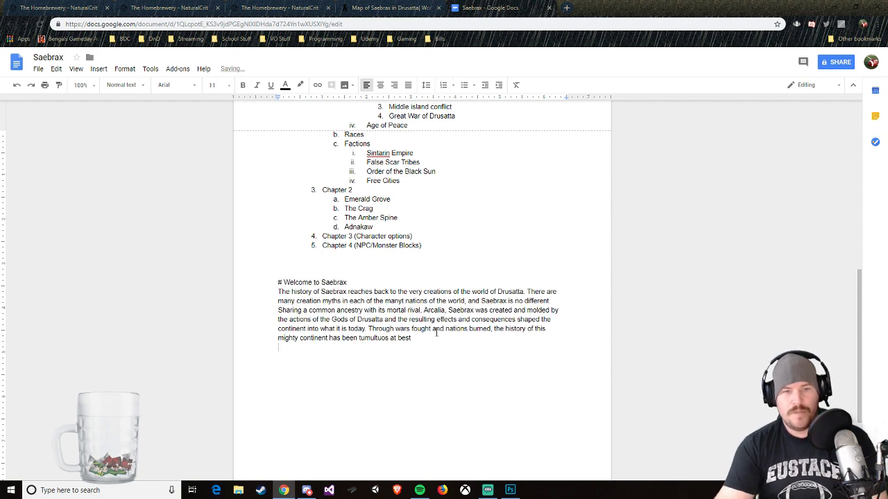
Step: Correct the misspelled words in the pasted passage to "tumultuous" and "many" using the spelling suggestions
right_click(376, 339)
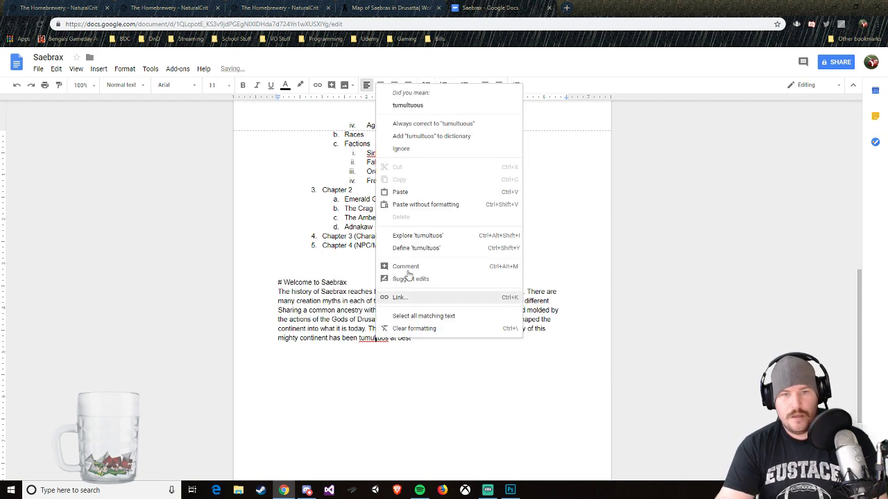
click(435, 107)
right_click(400, 301)
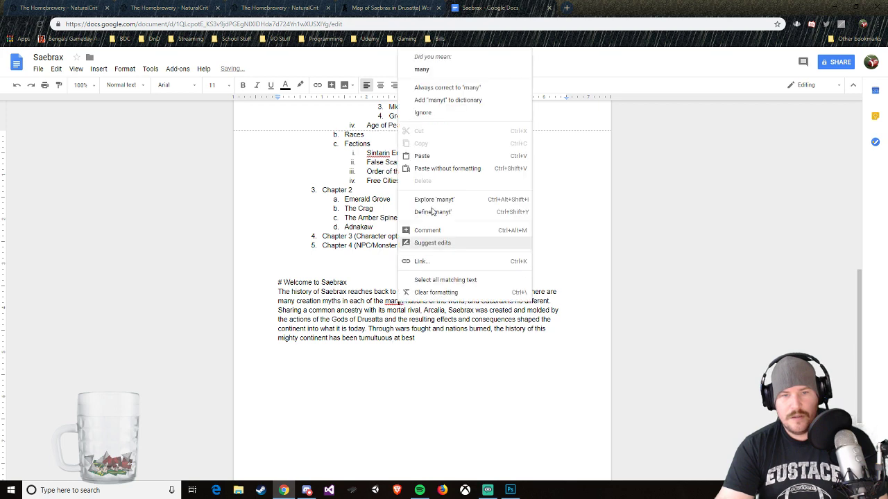
click(433, 77)
Step: Cut the corrected passage from the document and paste it over the original in The Homebrewery, ending it with a period
drag(420, 344, 269, 279)
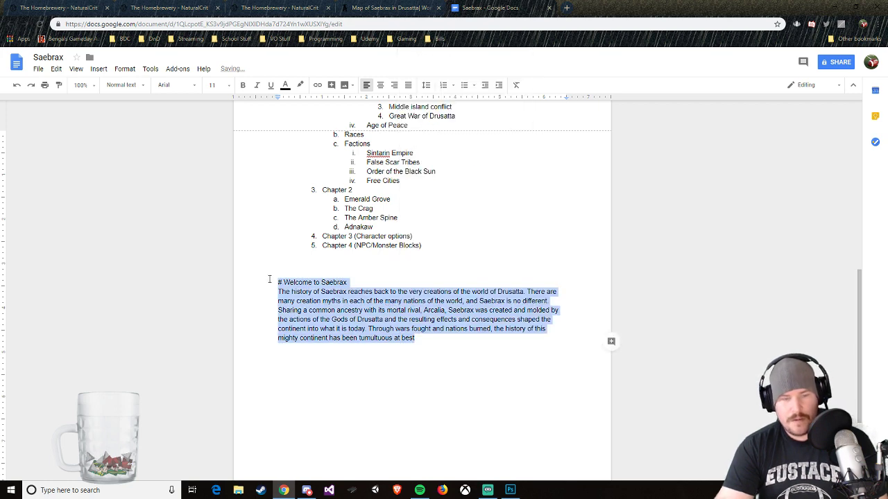
key(ctrl+x)
click(278, 8)
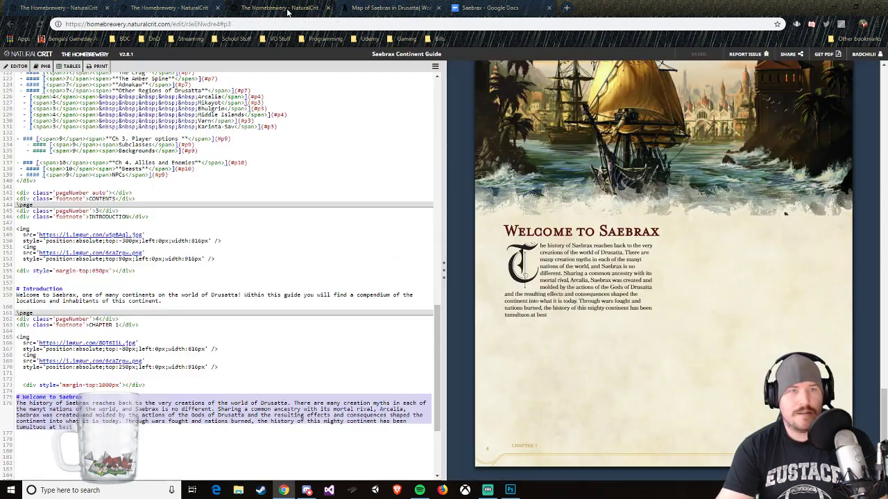
key(ctrl+v)
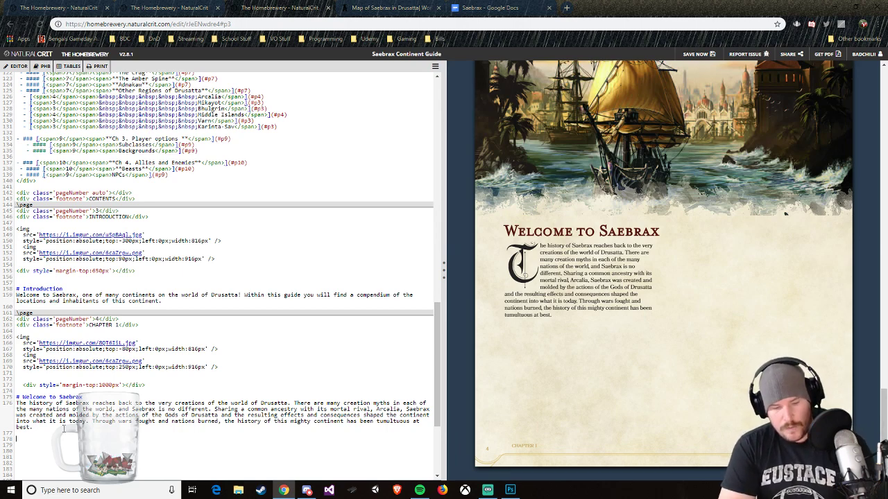
Step: Add the second-level heading "## The History of Saebrax" below the welcome paragraph
text(##)
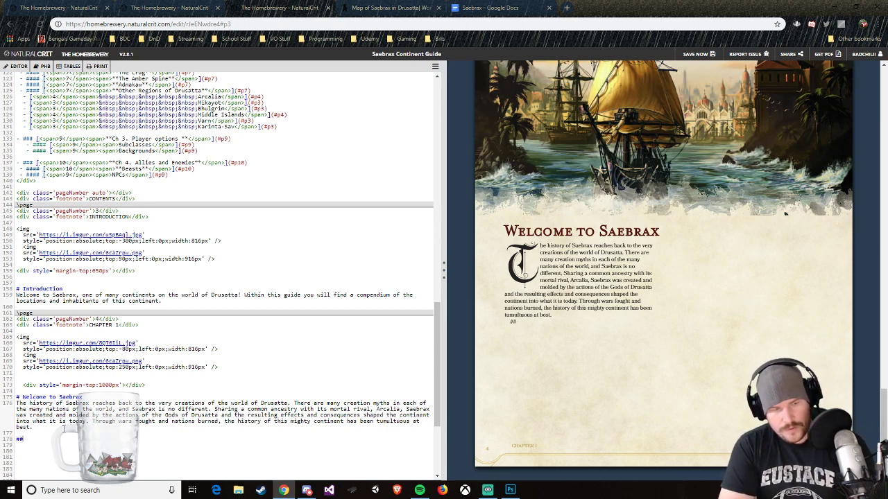
text( The History of )
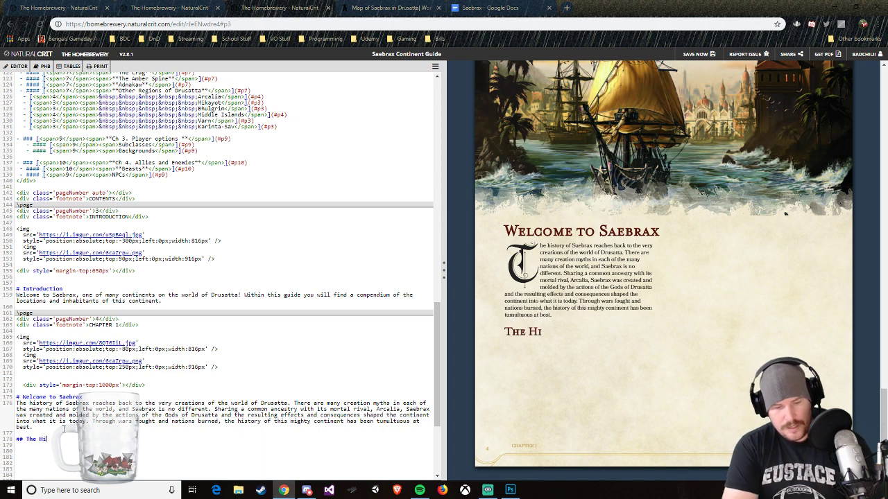
text(Saebrta)
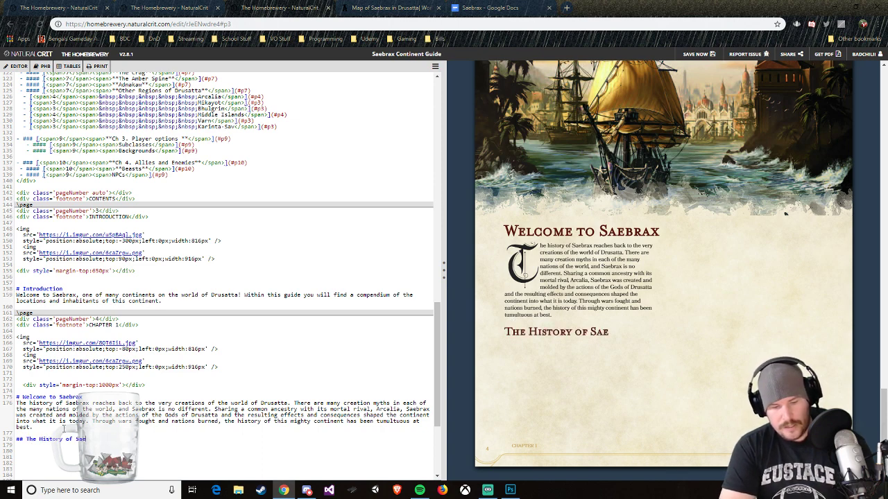
key(BackSpace)
key(BackSpace)
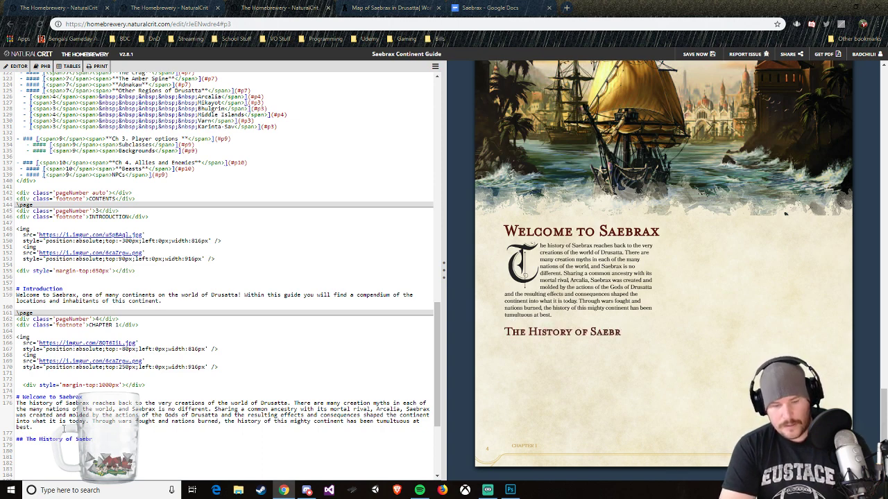
text(ax)
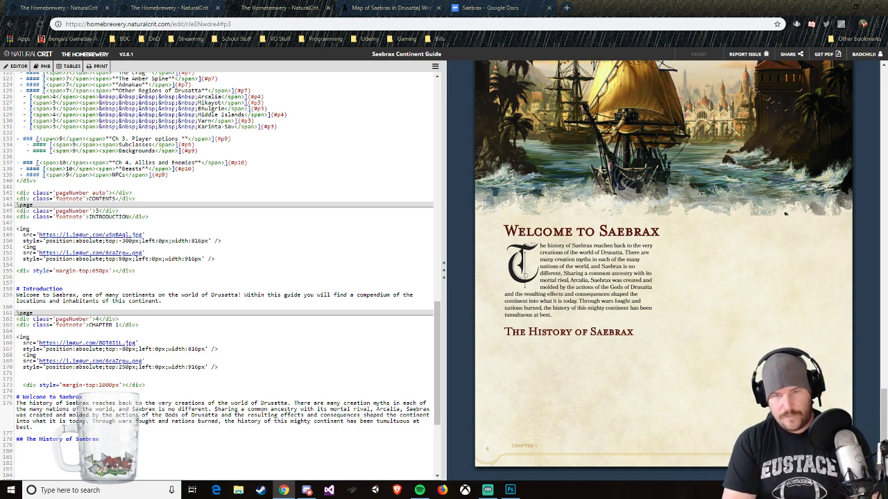
text(THe history)
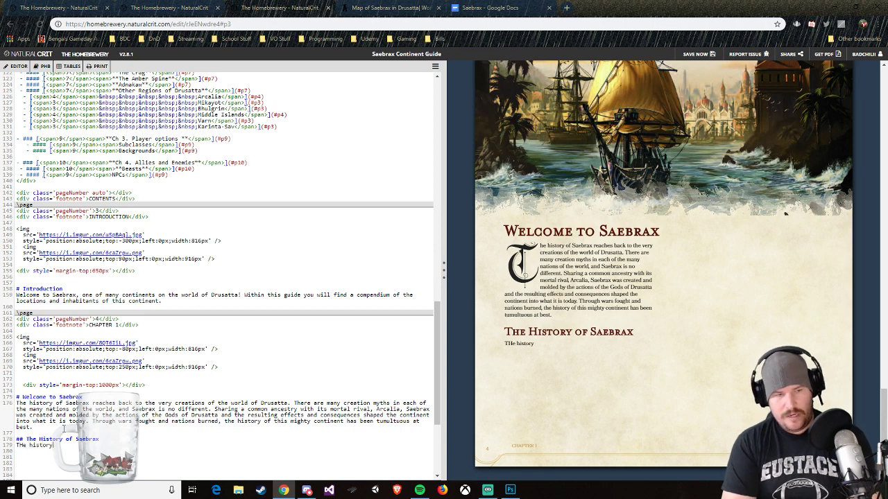
text( found)
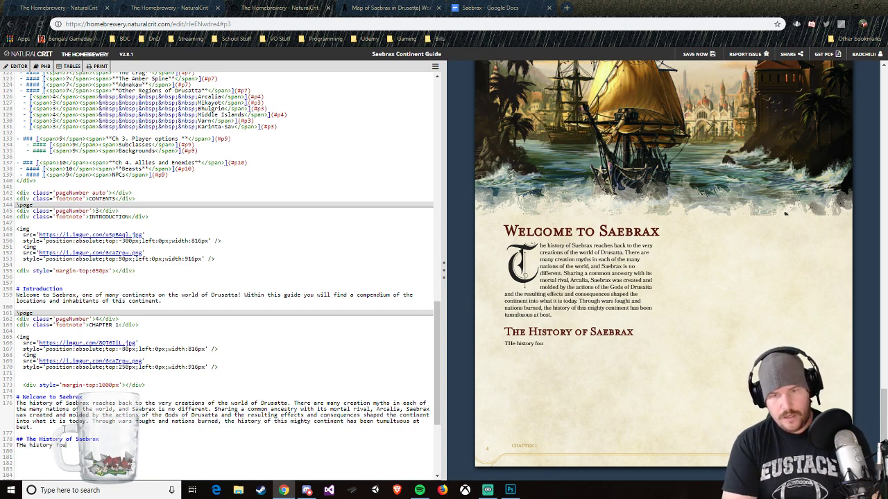
key(BackSpace)
key(BackSpace)
key(BackSpace)
key(BackSpace)
key(BackSpace)
key(BackSpace)
key(BackSpace)
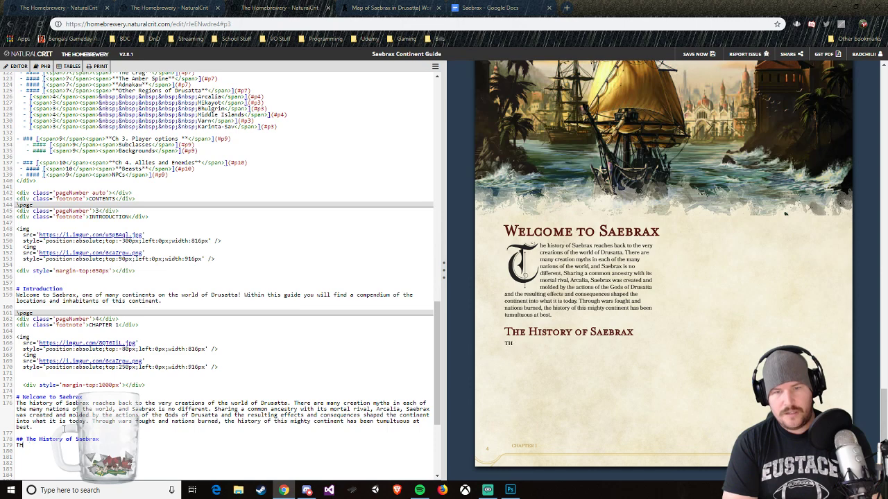
Step: Begin the paragraph under The History of Saebrax with "The history that follows is kept within the"
text(he history that follows is)
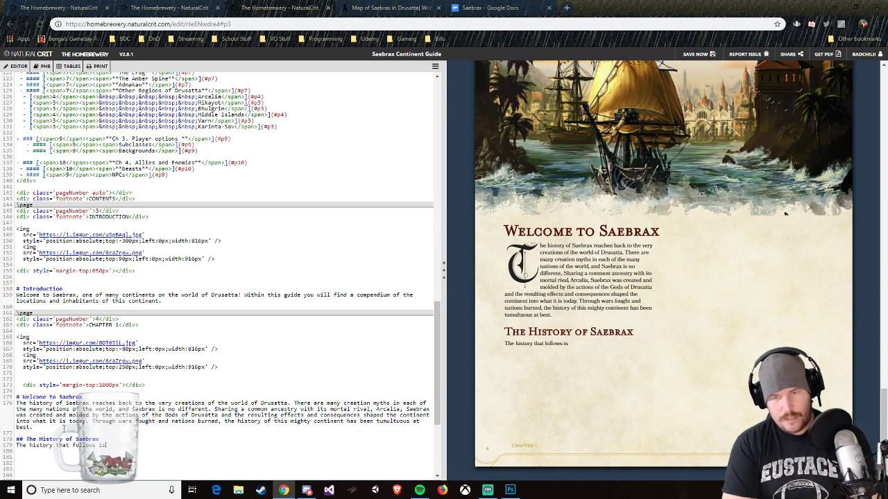
text( kept within the)
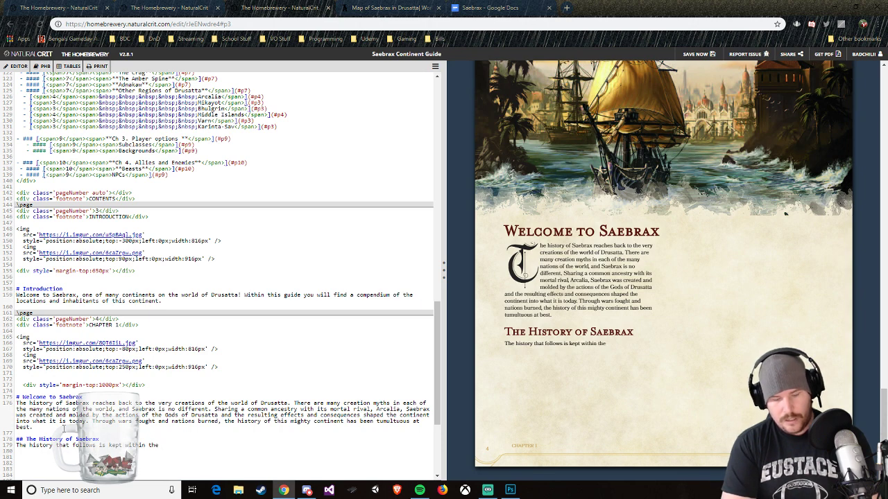
Step: Switch to World Anvil, go to the Drusatta homepage and open the Vesuna article listed among the major cities
click(368, 6)
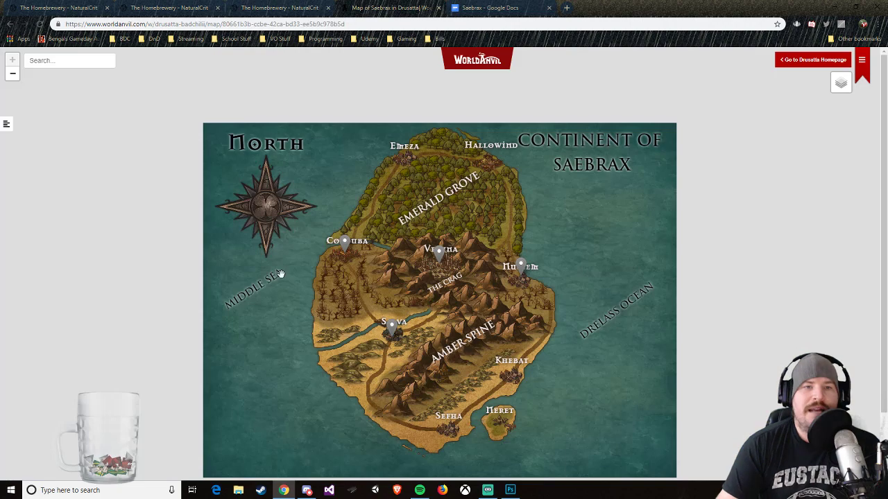
click(790, 61)
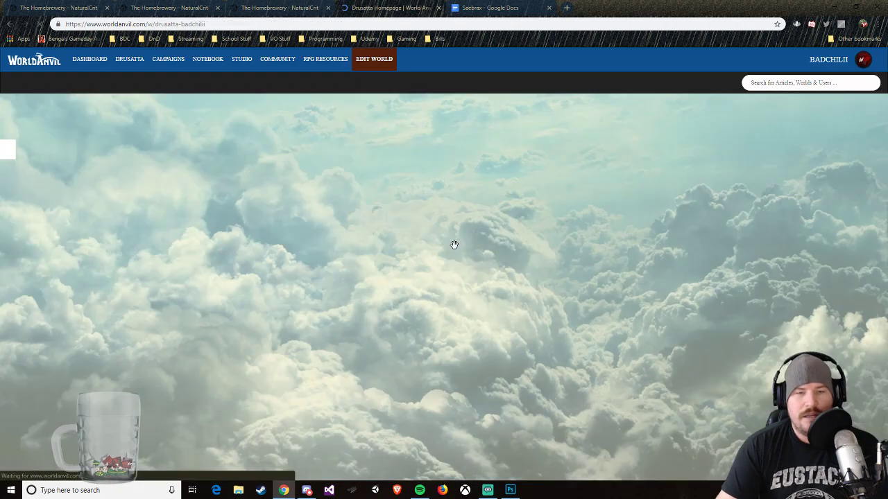
scroll(326, 357, down, 7)
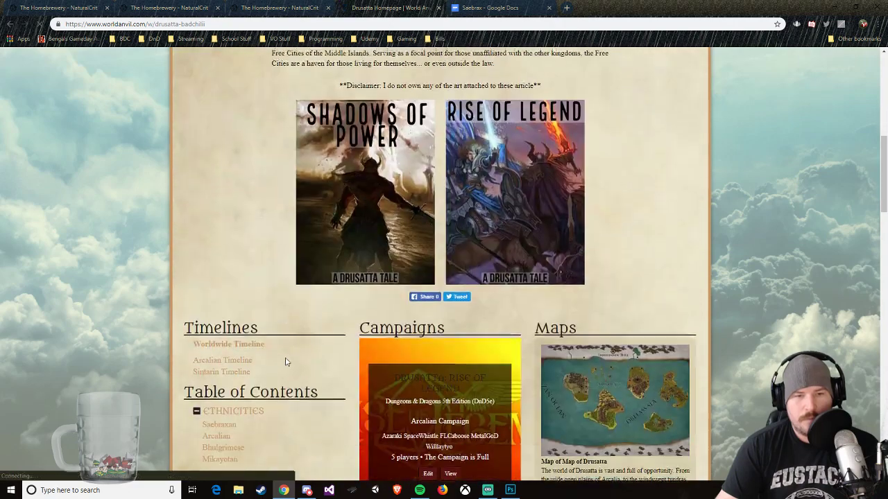
scroll(276, 354, down, 5)
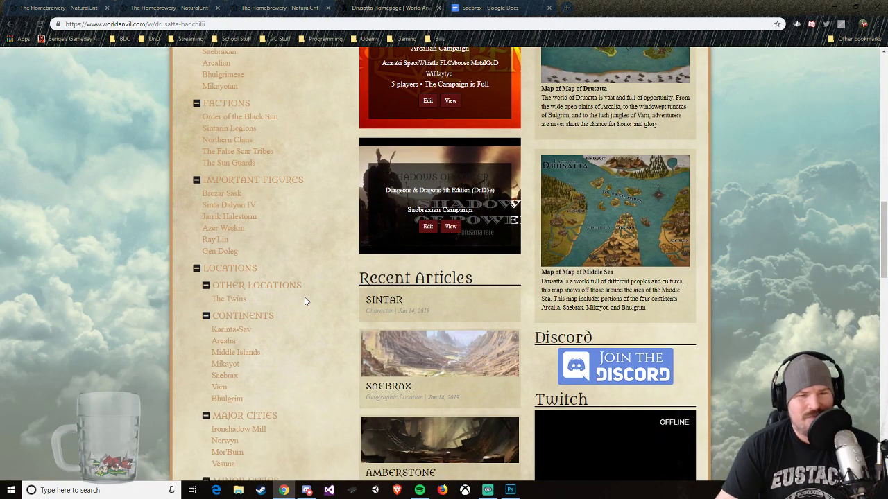
scroll(304, 301, down, 3)
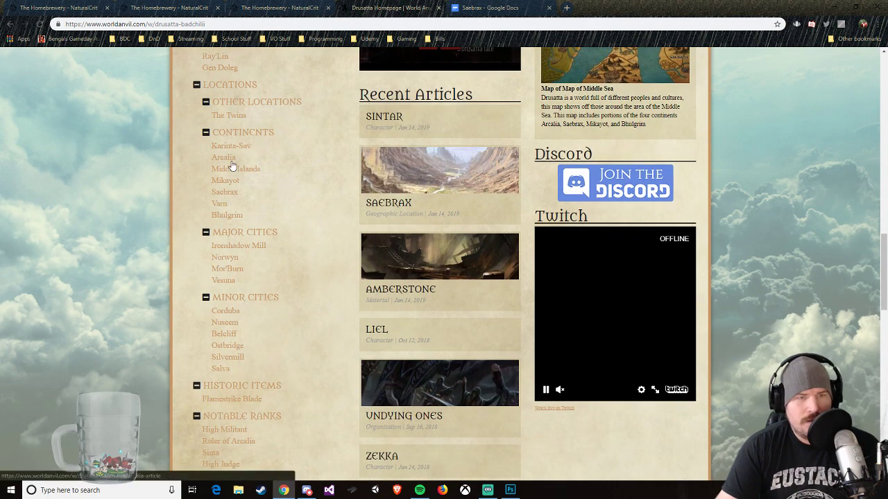
scroll(250, 277, down, 2)
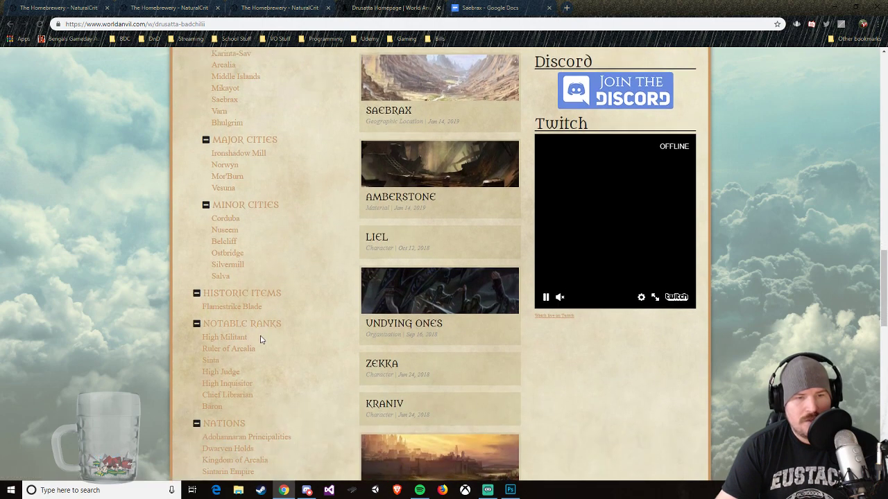
scroll(260, 338, down, 2)
scroll(250, 291, up, 6)
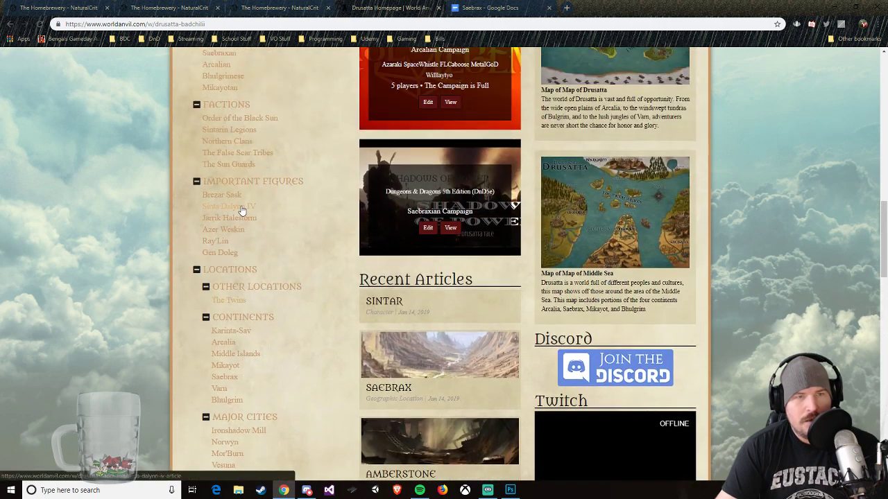
scroll(253, 242, up, 2)
scroll(250, 309, down, 3)
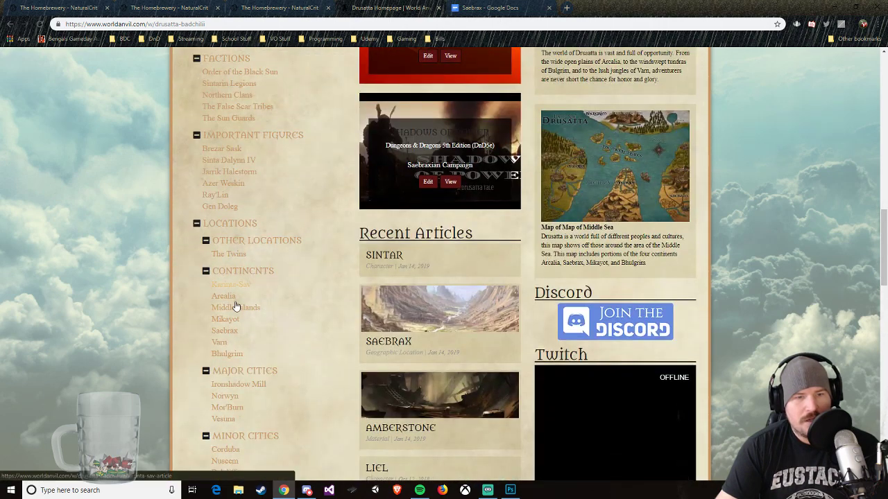
scroll(233, 319, down, 1)
click(228, 375)
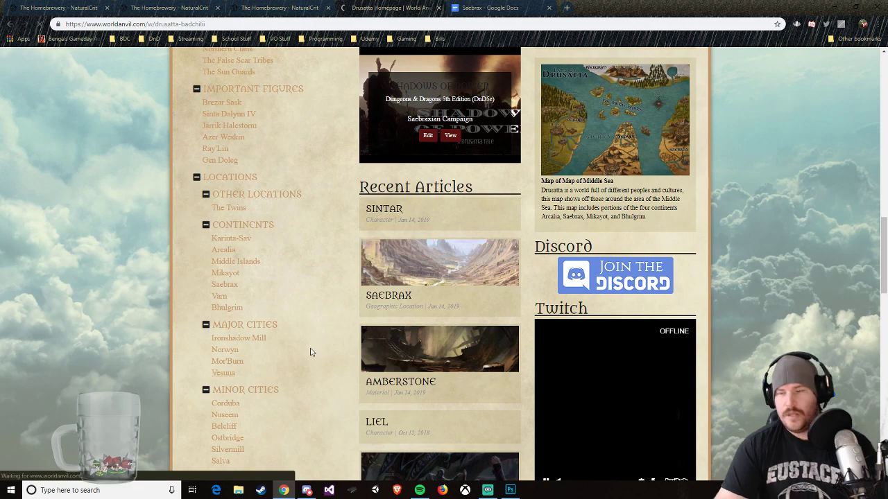
Step: Read through the Vesuna article, including its demographics, government, defences and industry sections
scroll(429, 335, down, 2)
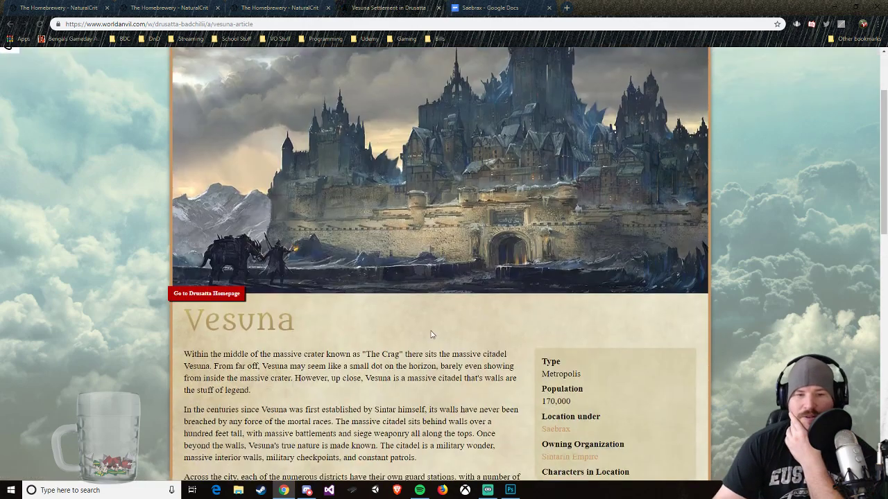
scroll(430, 334, down, 3)
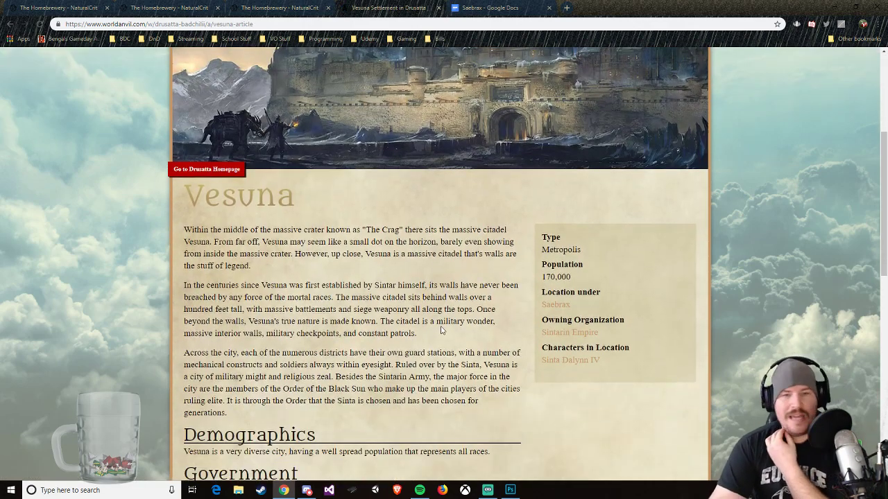
scroll(441, 330, down, 1)
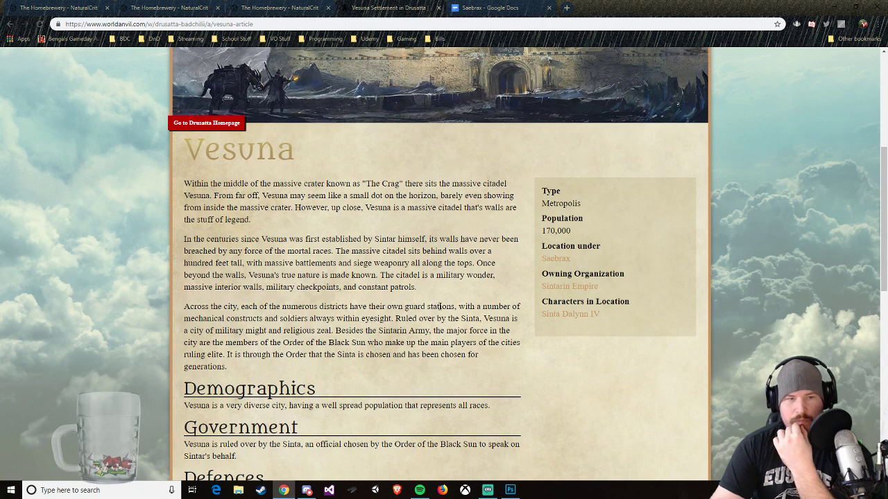
scroll(432, 303, down, 3)
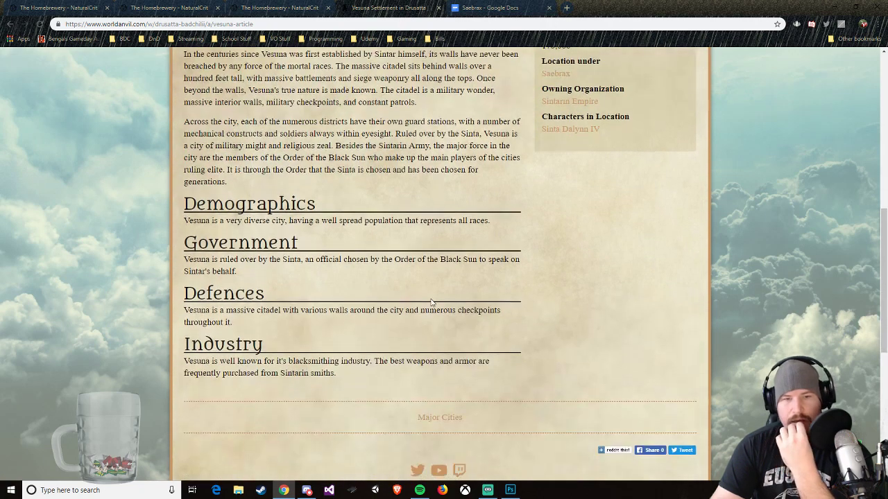
scroll(430, 301, up, 2)
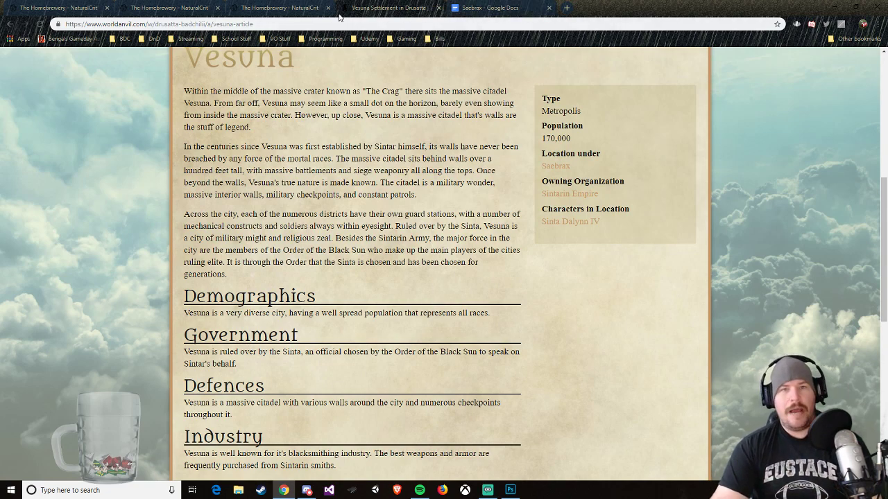
Step: Return to The Homebrewery and continue the sentence under The History of Saebrax with "halls of the (insert name here) Archive"
click(475, 8)
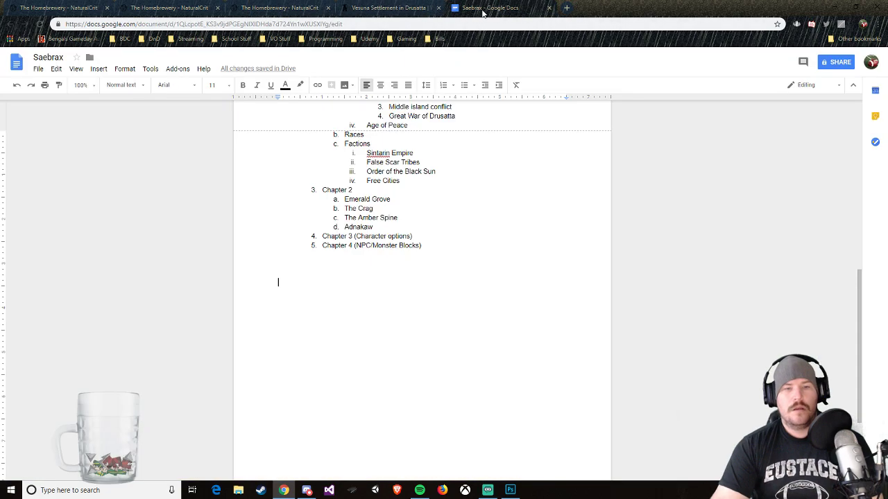
click(300, 8)
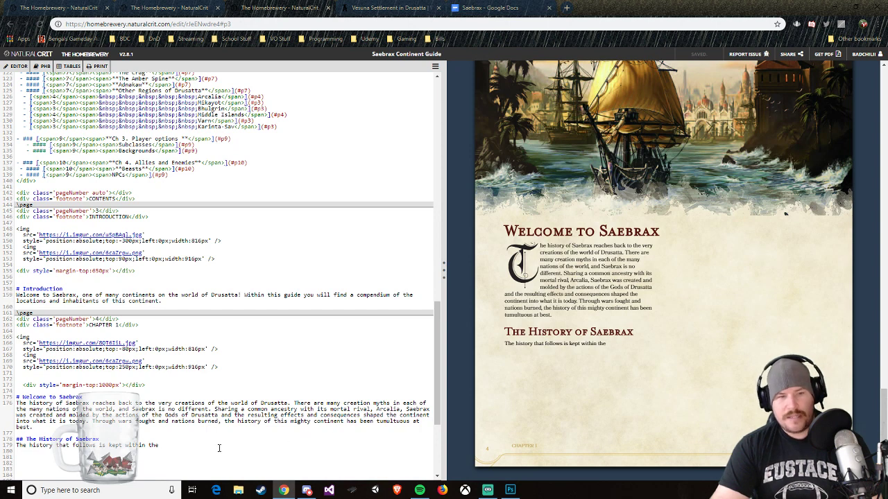
text(halls of the)
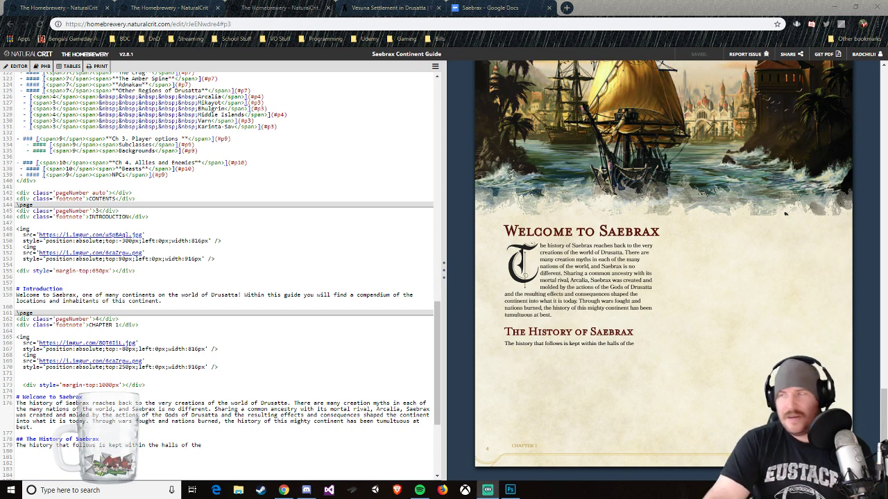
click(219, 448)
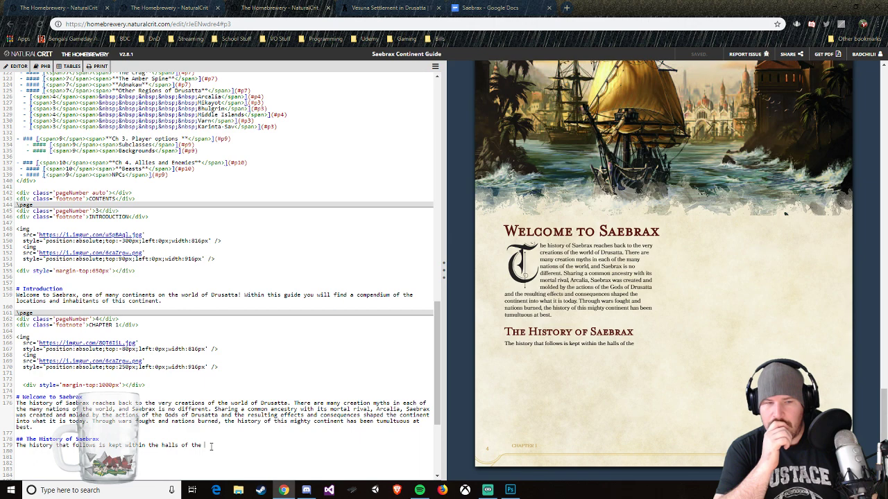
text((in)
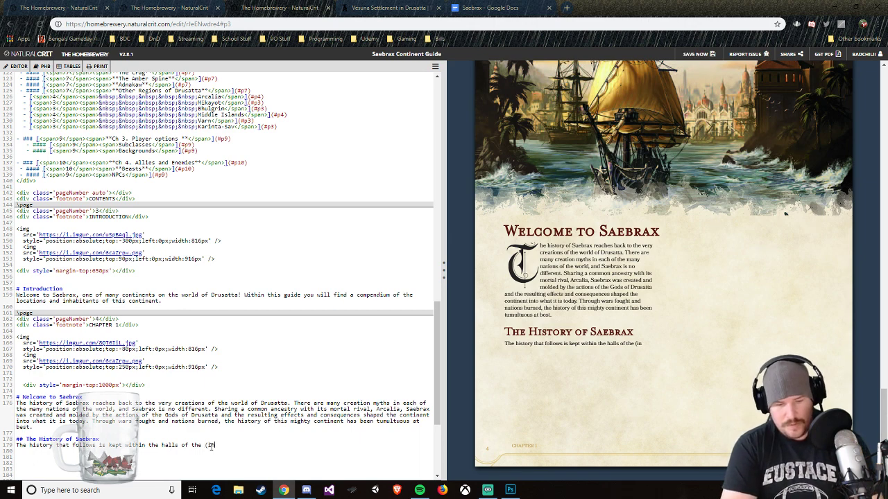
text(sert name here)
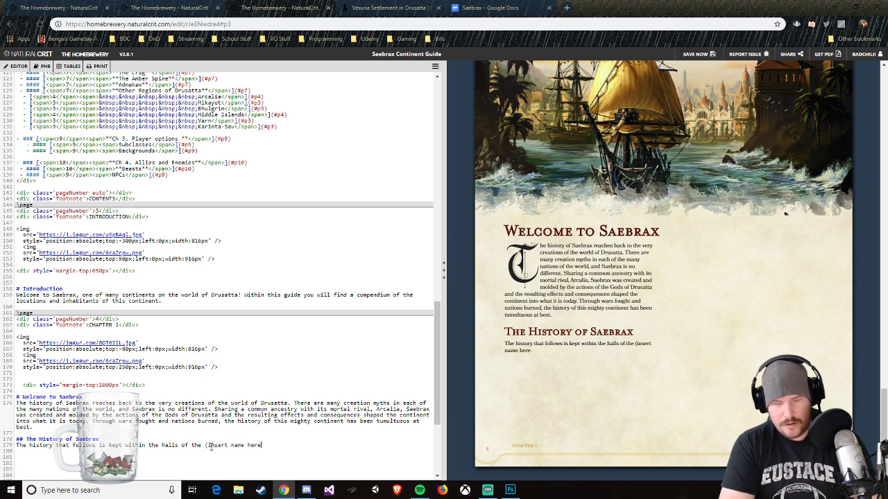
text() Archive.)
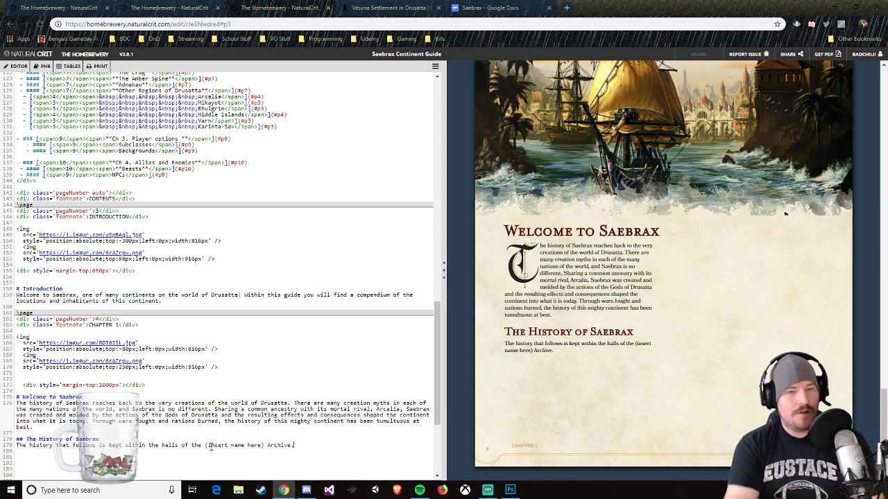
Step: Extend the sentence with "and documents the full history of Saebrax from its early time before the God's Exodus up until the current modern day."
key(BackSpace)
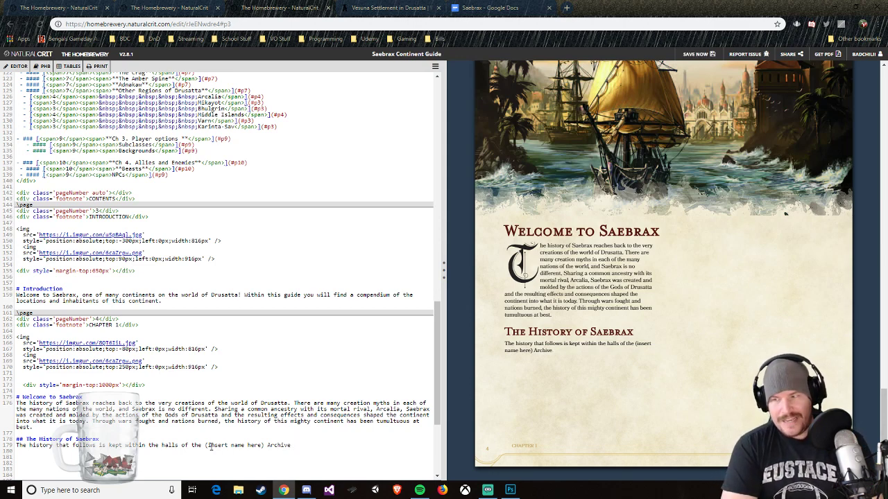
text(and documen)
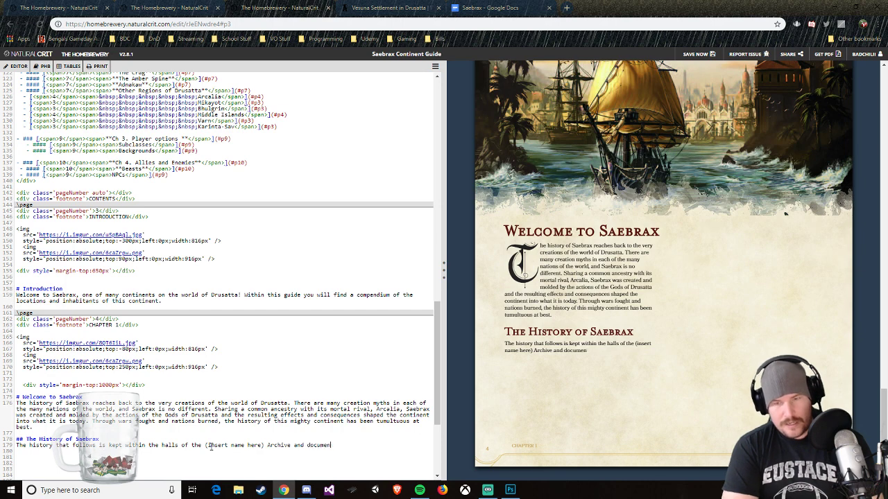
text(ts the full history of)
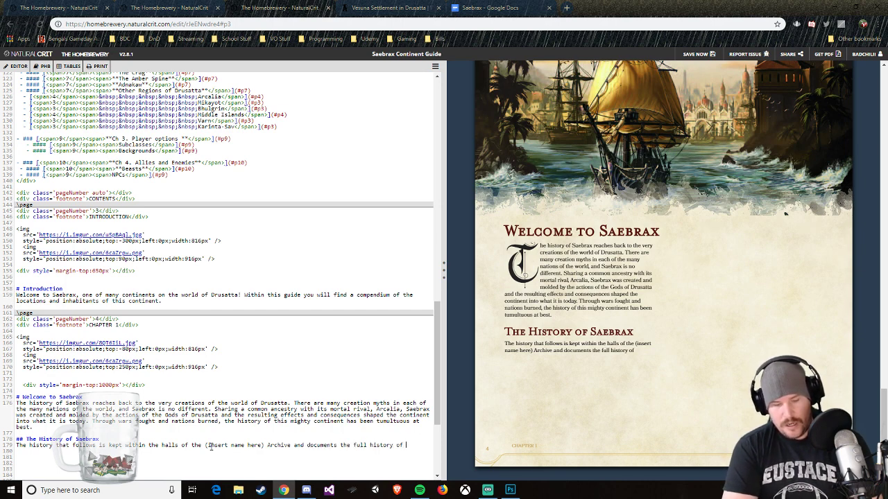
text( Saebra)
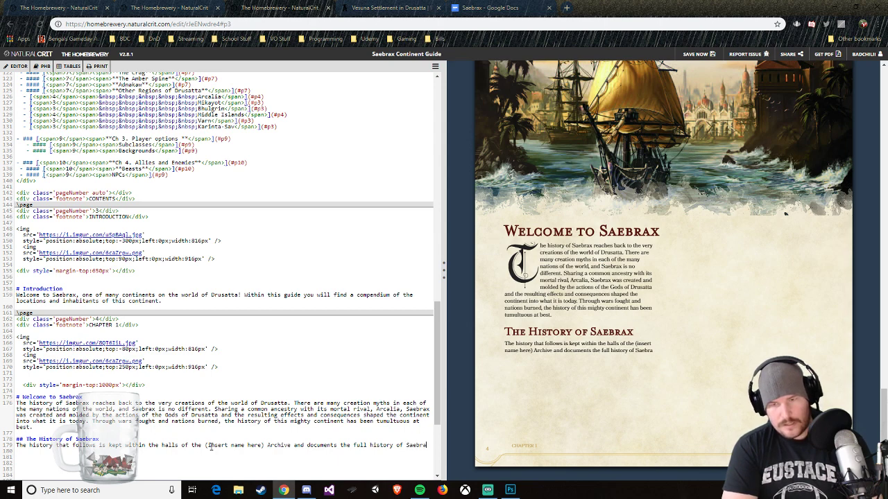
text(x from its)
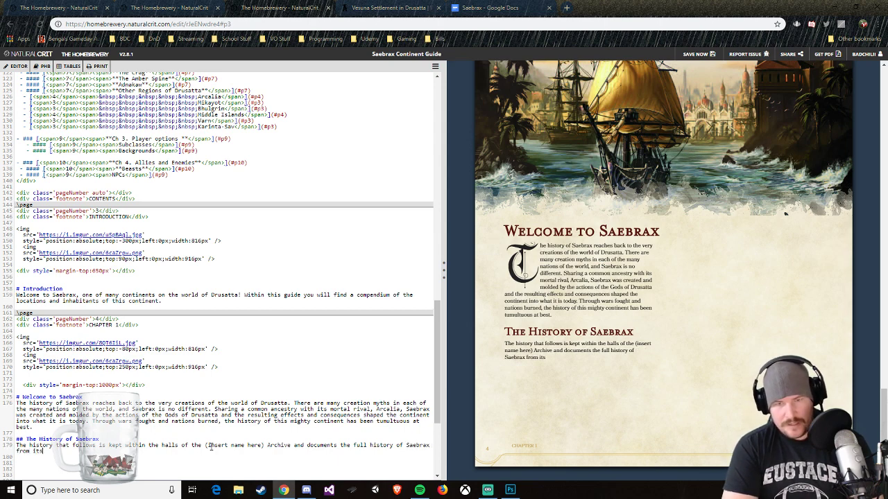
text( early time)
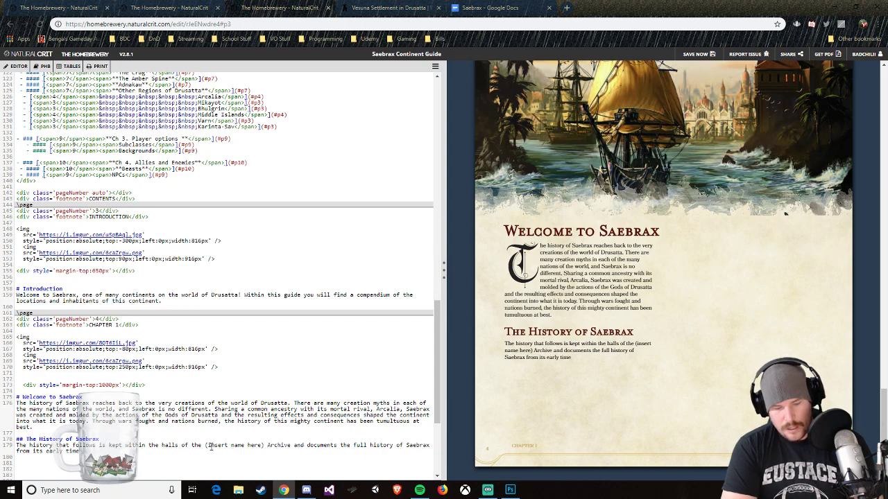
text( before the )
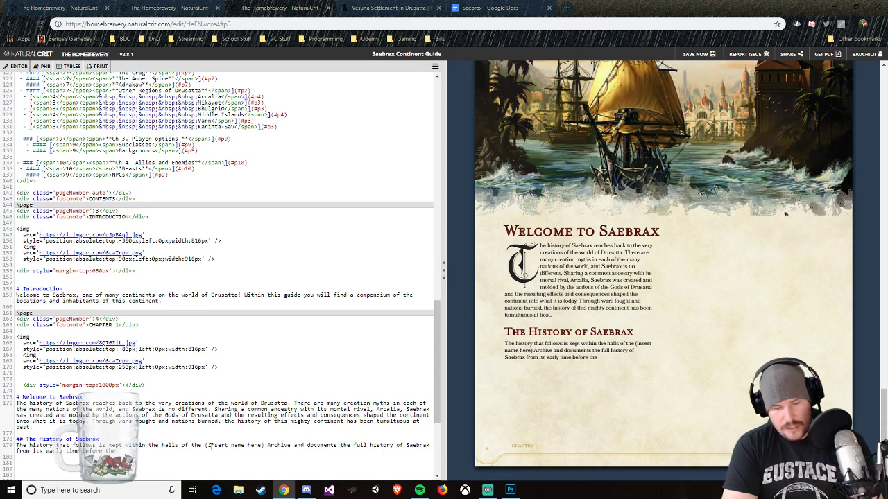
text(God's Exodus )
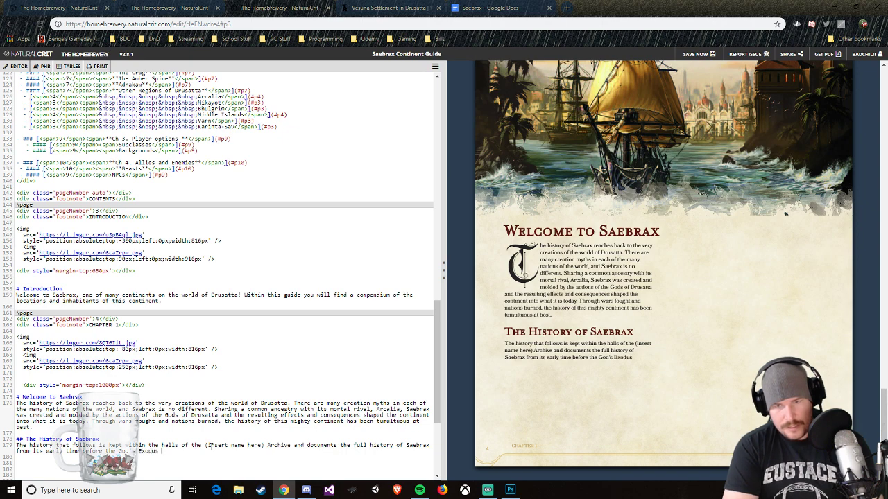
text(up unti)
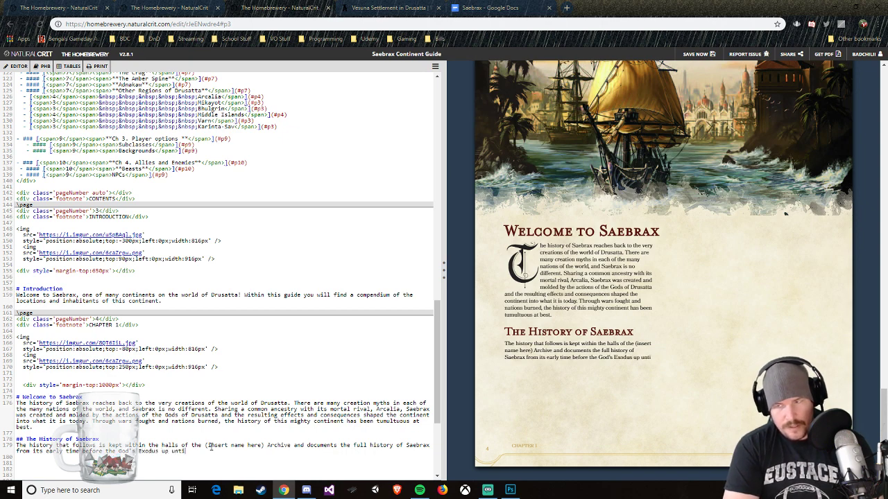
text(l the curr)
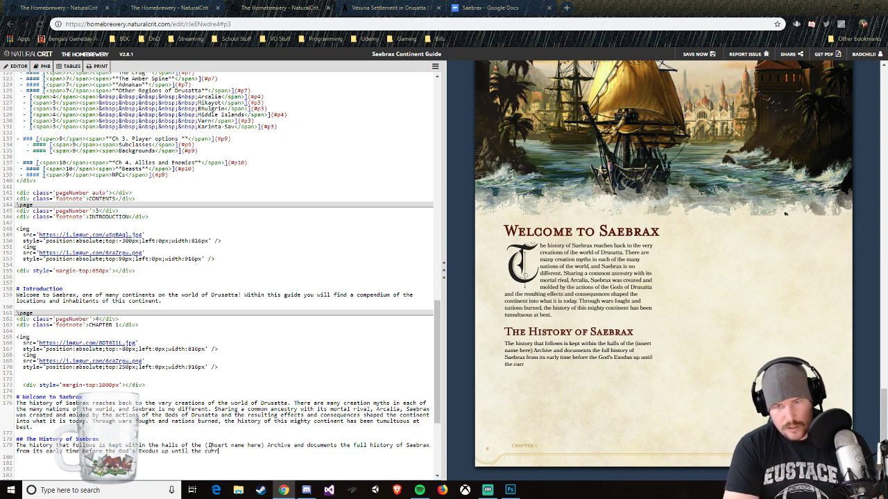
text(ent modern day.)
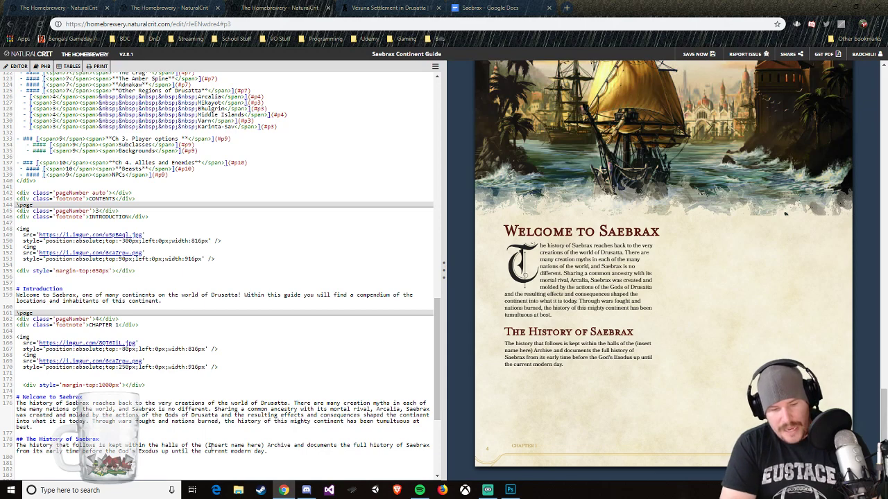
Step: Add the third-level heading "The Age of the Divine" below the paragraph under The History of Saebrax
key(Return)
key(Return)
text(###)
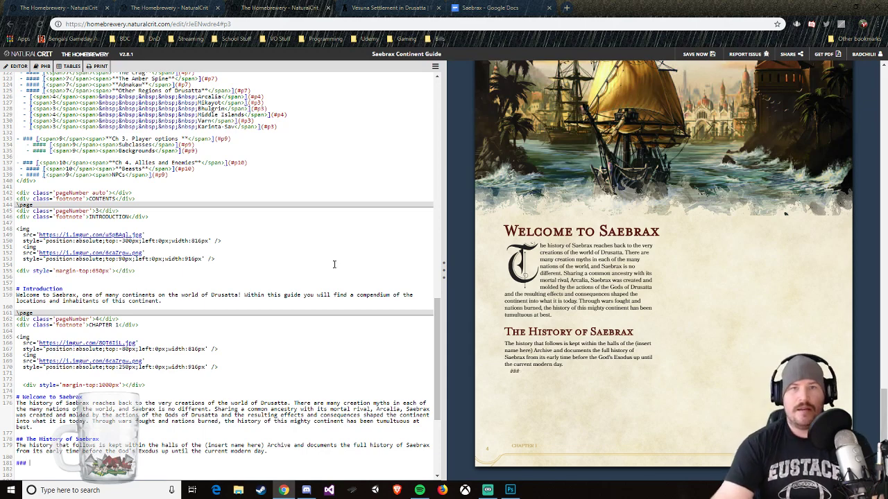
text( The)
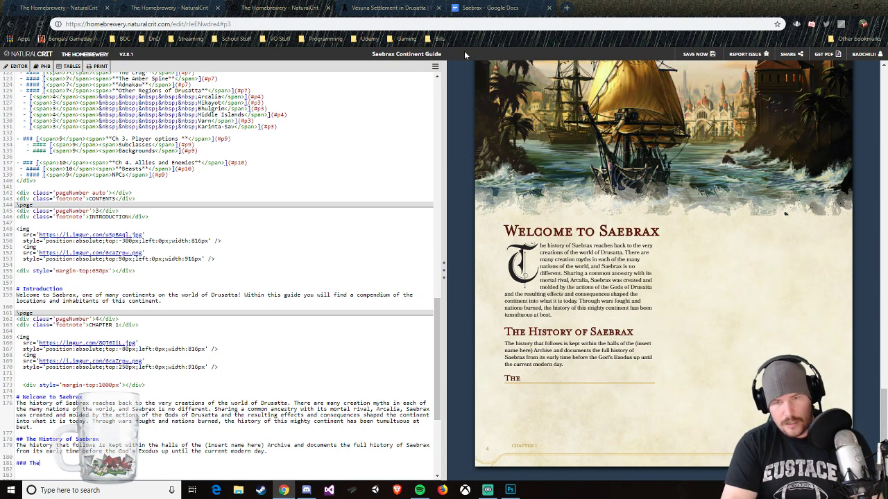
text( Age of the D)
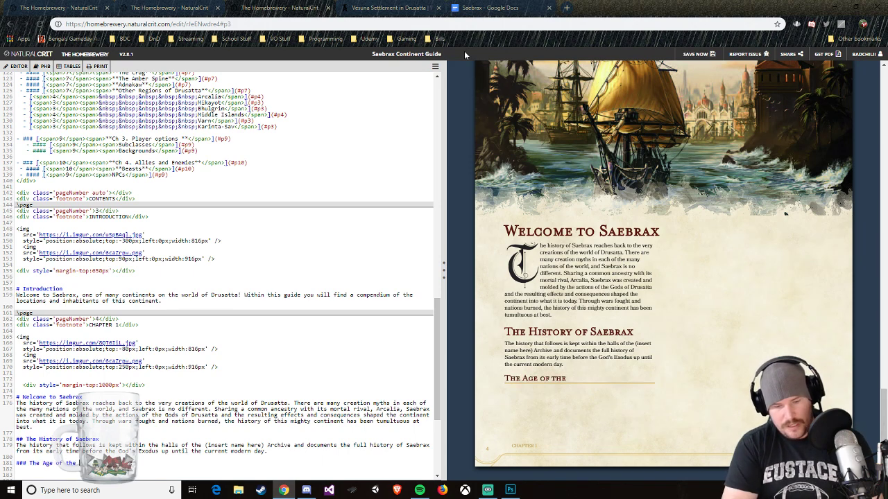
text(ivine)
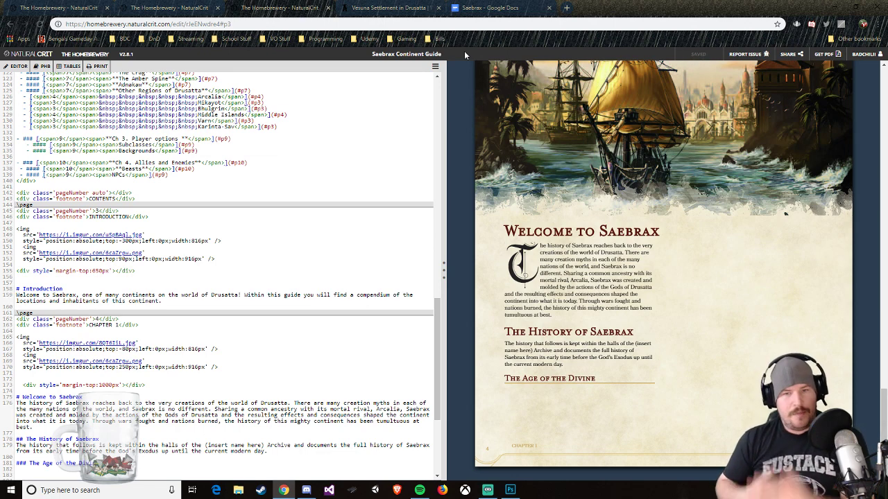
Step: Add the third-level heading "The Age of Doubt" below The Age of the Divine
key(Return)
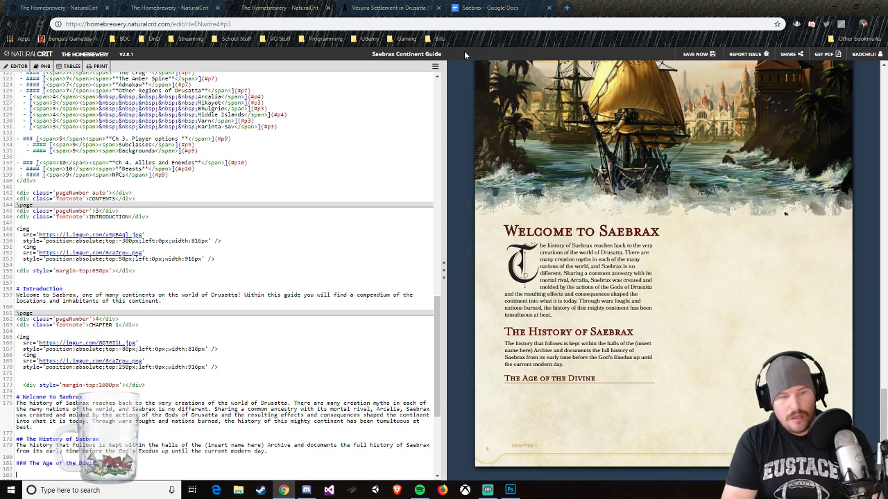
text(##)
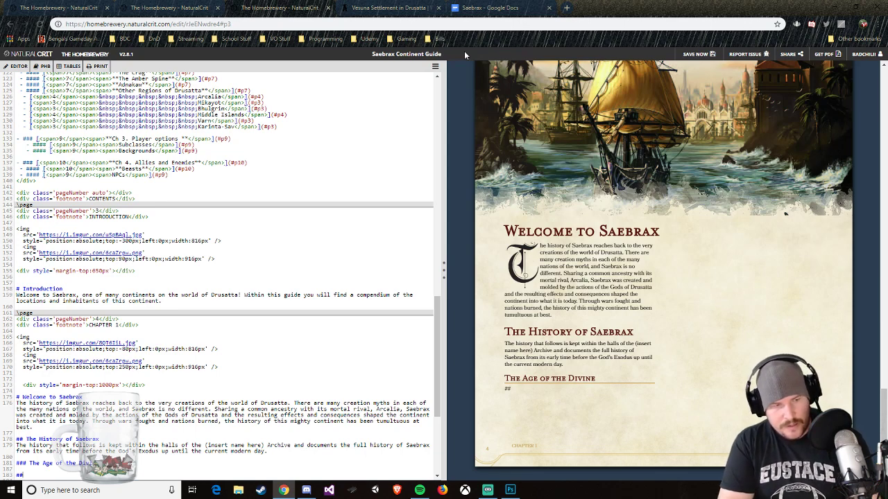
text(# The Age of )
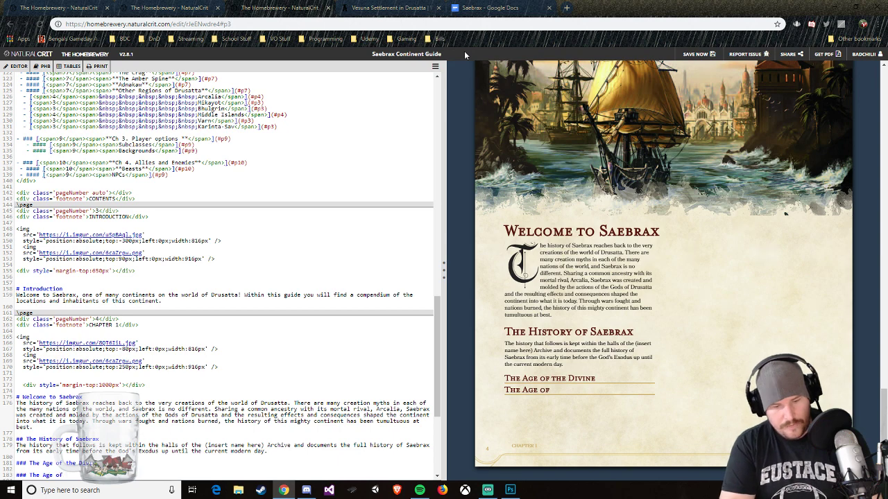
text(Doubt)
Step: Add the third-level heading "The Age of Strife" below The Age of Doubt
key(Return)
key(Return)
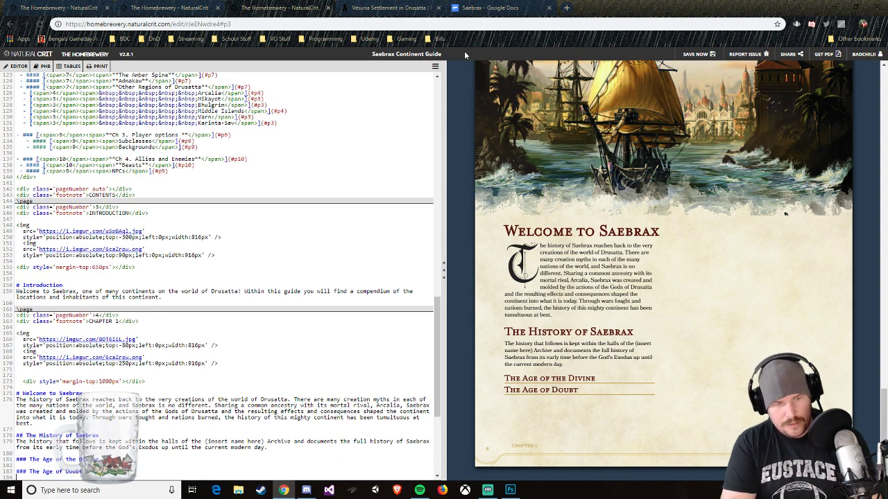
text(###)
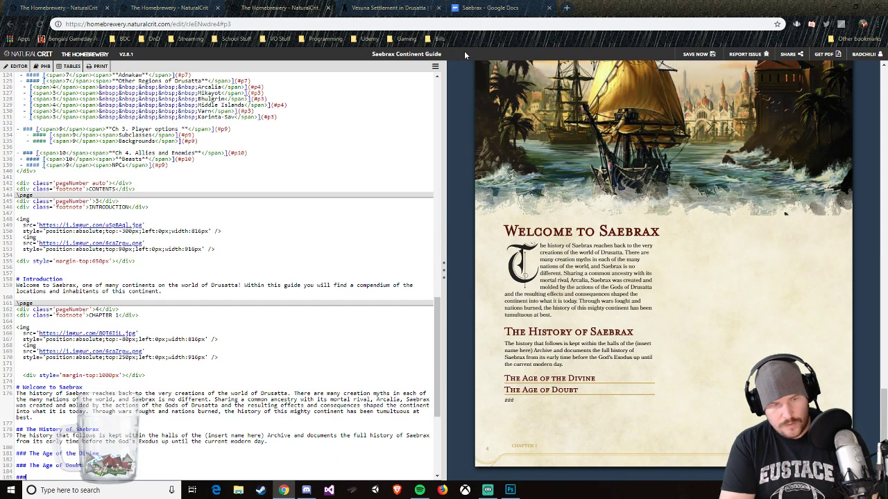
text( The Age of )
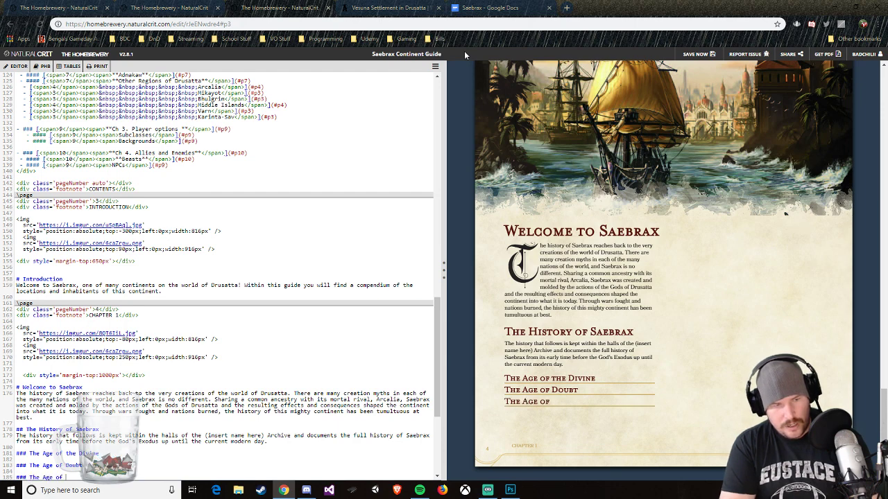
text(Strife  )
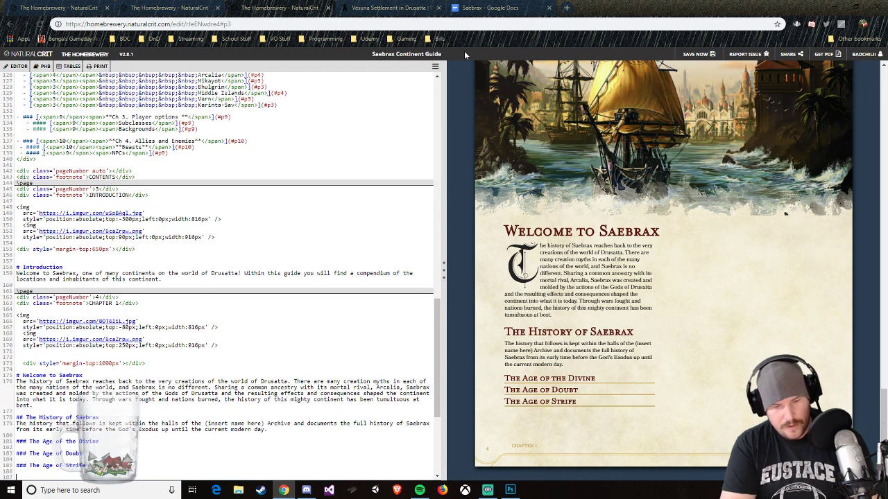
text(###The)
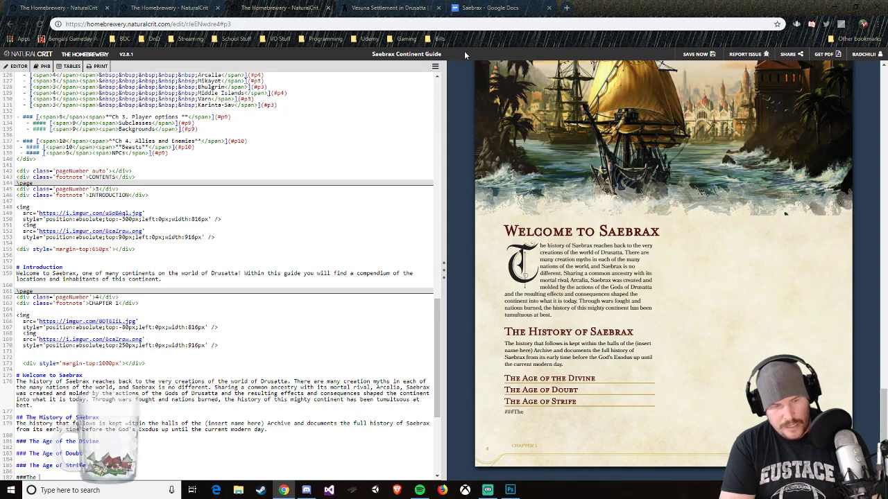
Step: Add the third-level heading "The Age of Peace" below The Age of Strife, with a space after the hash marks
key(BackSpace)
key(BackSpace)
text(T)
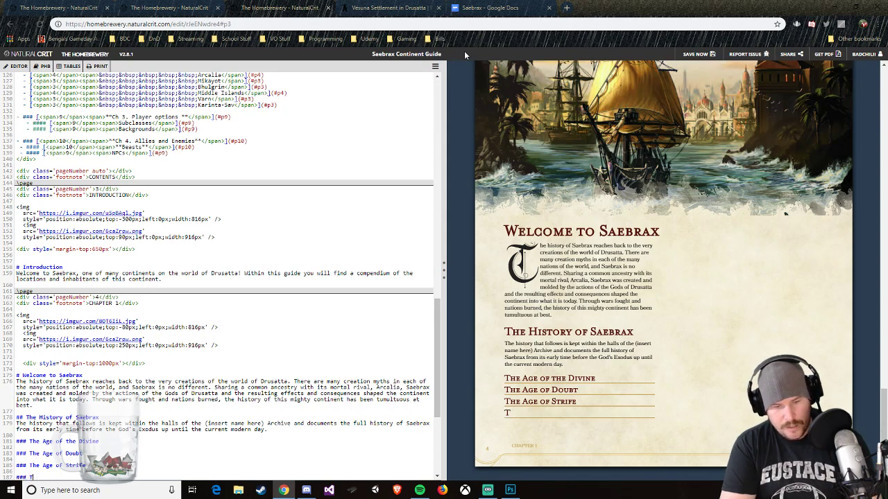
text(he Age of Peace.)
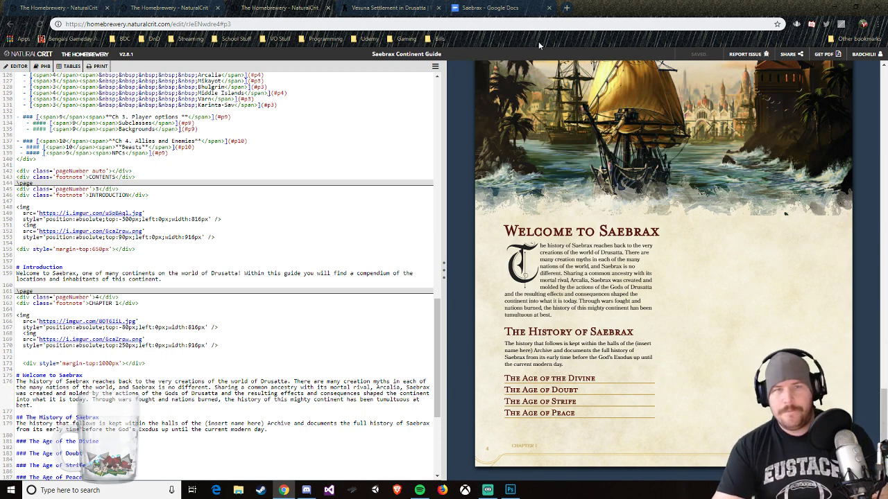
Step: Insert the fourth-level heading "Arrival of the Gods" beneath The Age of the Divine
scroll(679, 297, up, 8)
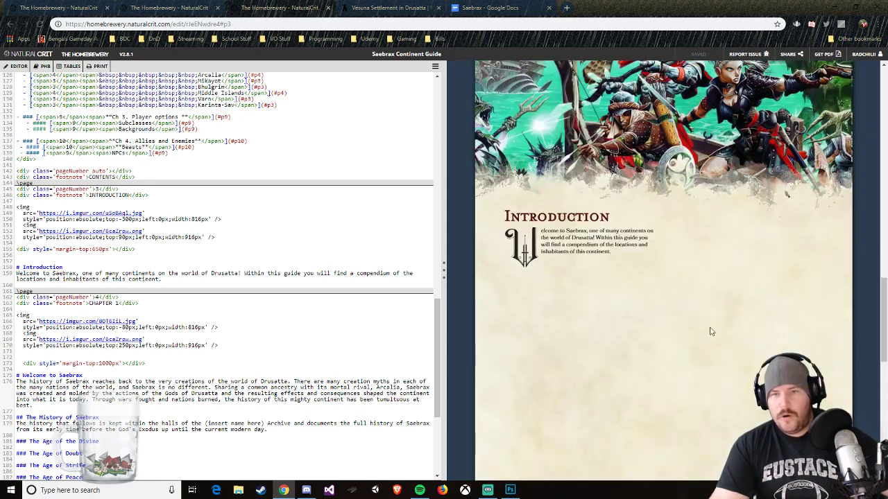
scroll(661, 313, up, 1)
scroll(660, 314, down, 1)
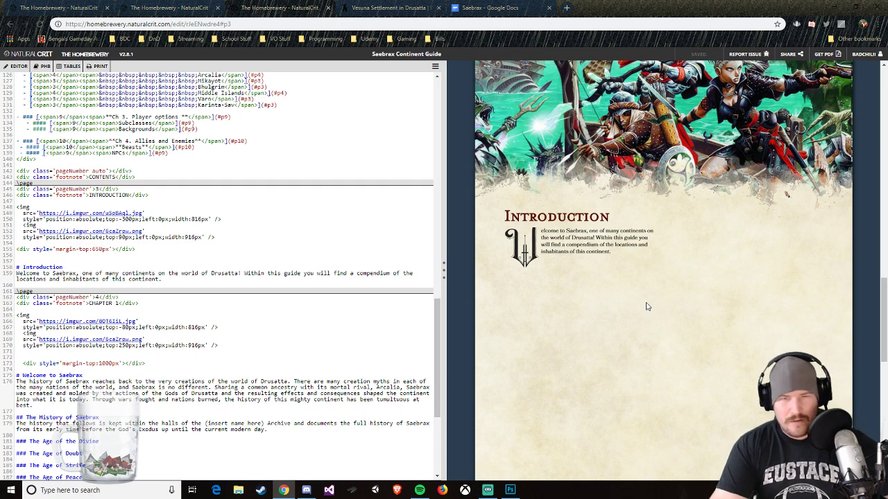
scroll(626, 271, up, 4)
scroll(623, 271, down, 5)
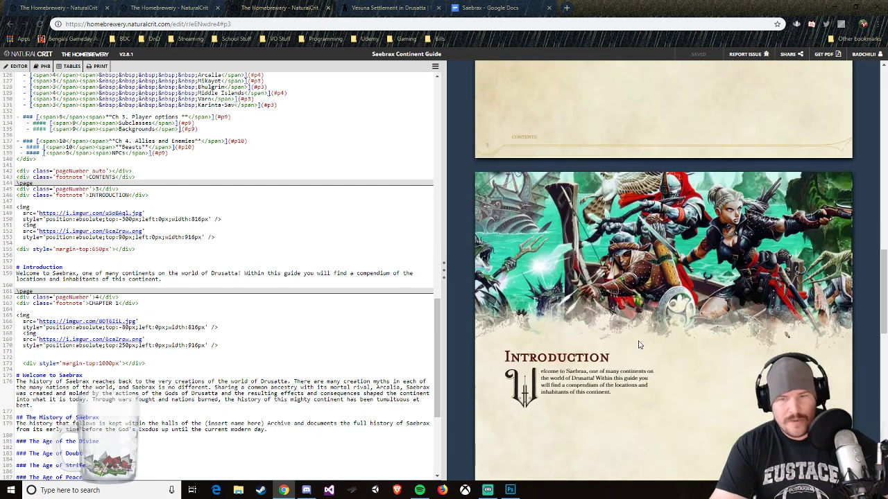
scroll(609, 350, down, 6)
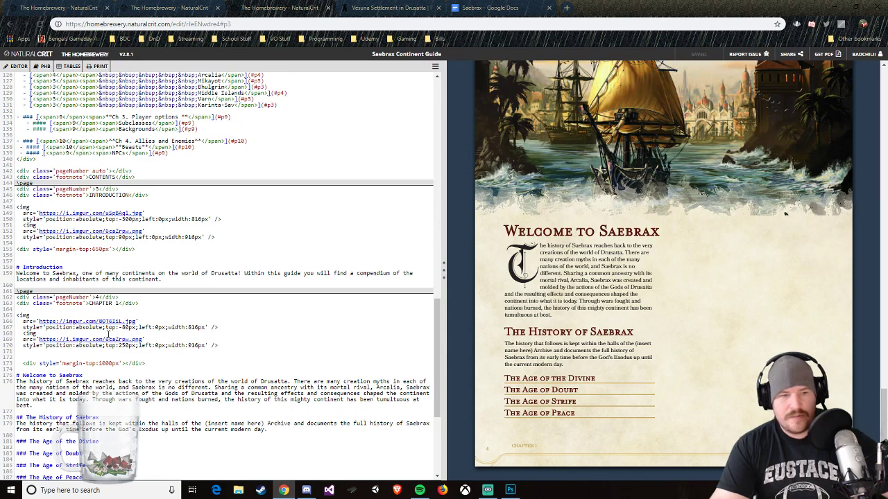
click(108, 446)
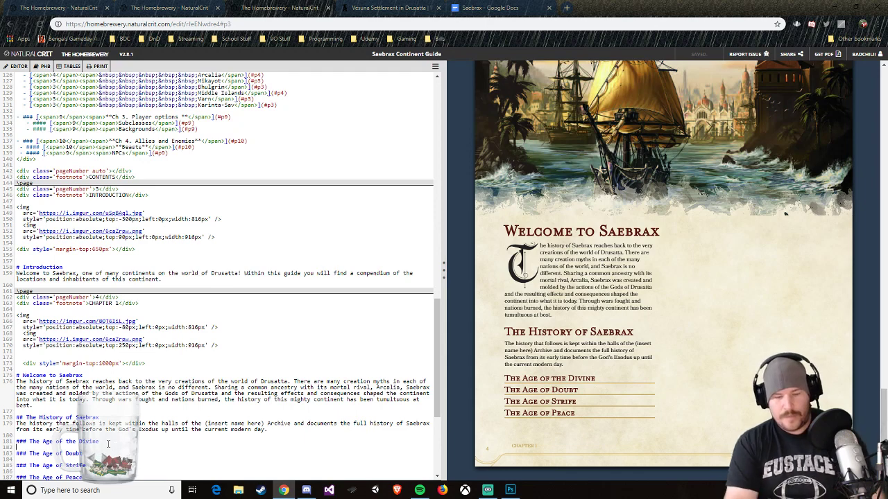
key(Return)
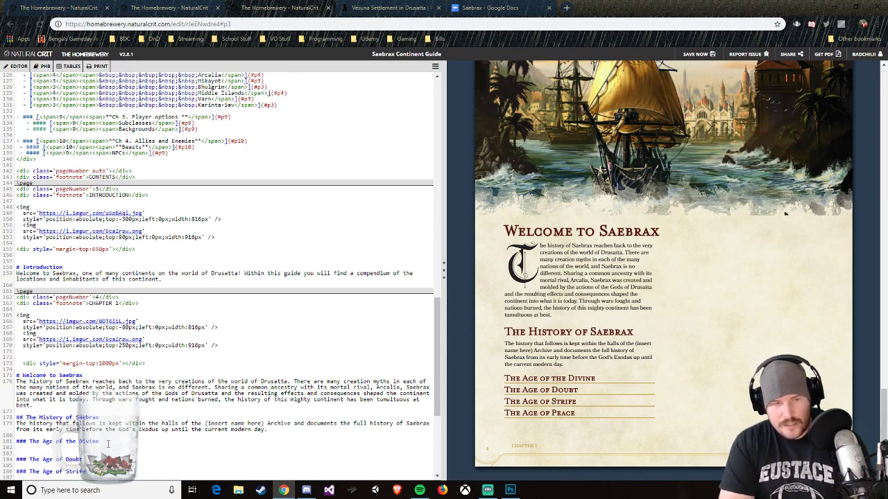
text(####)
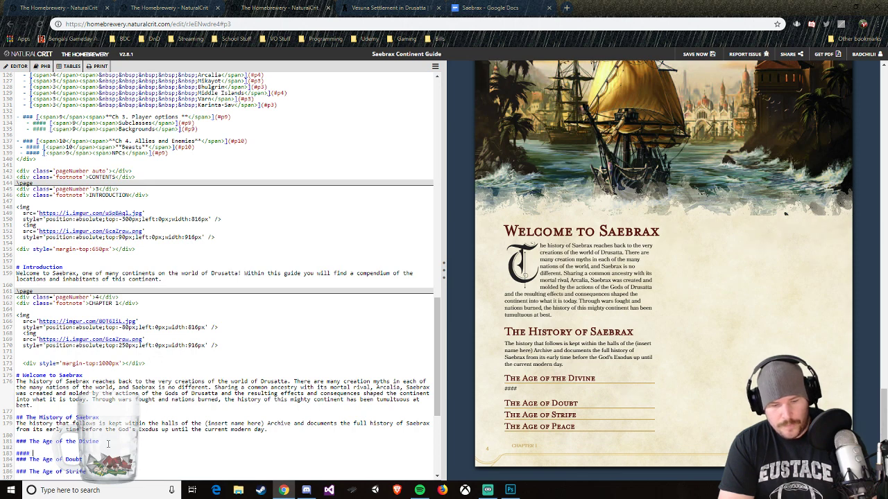
text( Arrival of the)
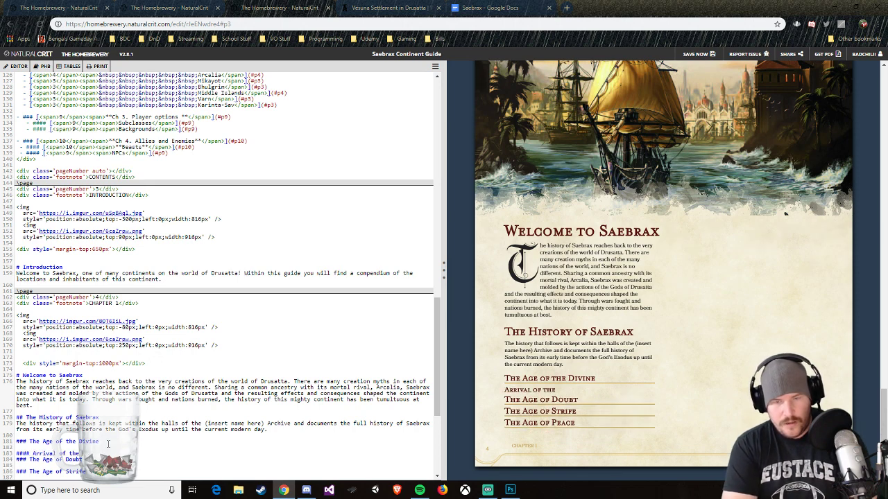
text( Gods)
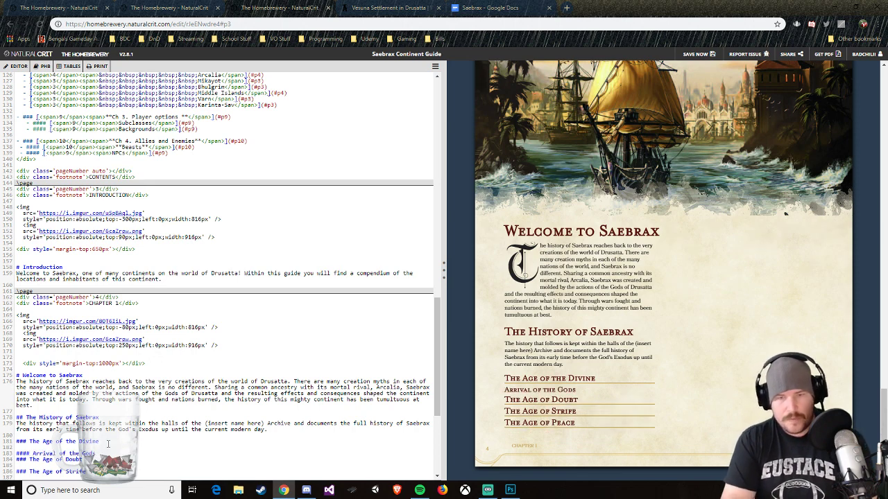
text(<br>)
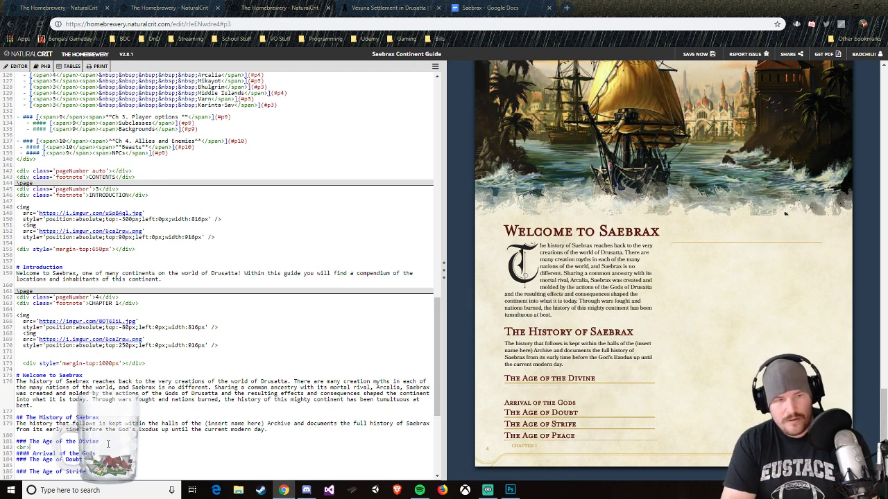
Step: Try a <br> line break between the Age of the Divine and Arrival of the Gods headings
key(BackSpace)
key(BackSpace)
key(BackSpace)
key(BackSpace)
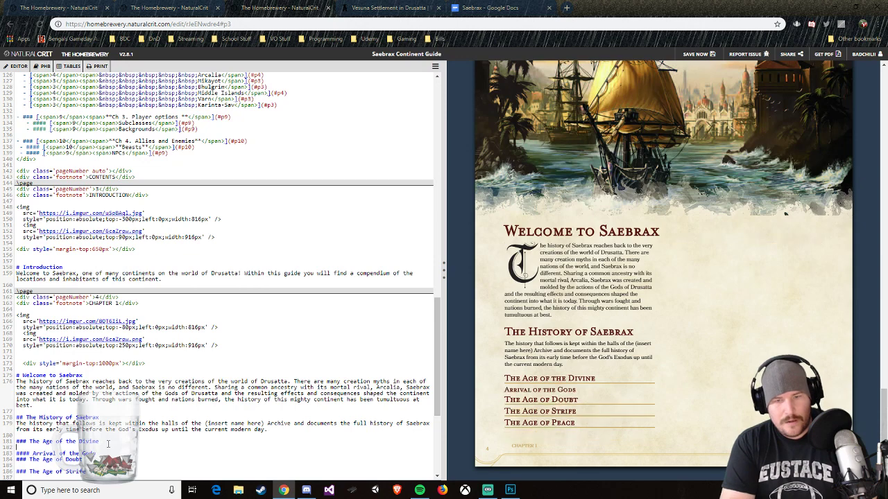
Step: Add a blank line above the Arrival of the Gods heading and the placeholder text "f" beneath it
key(Return)
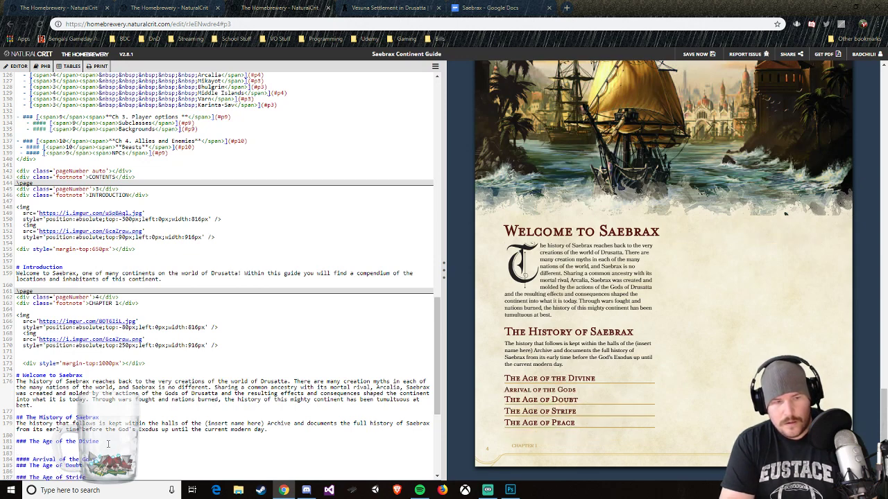
key(Return)
text(f)
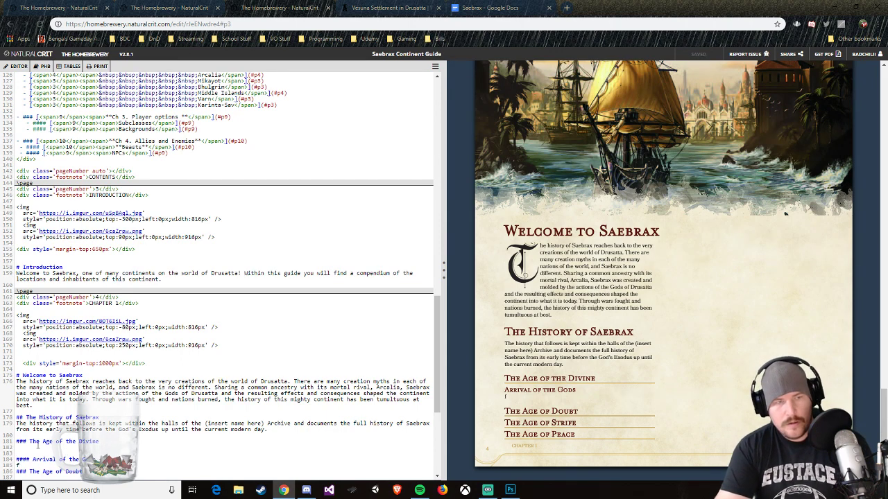
Step: Insert a vertical spacing block under The Age of the Divine and set its top margin to 10px
mouse_move(19, 66)
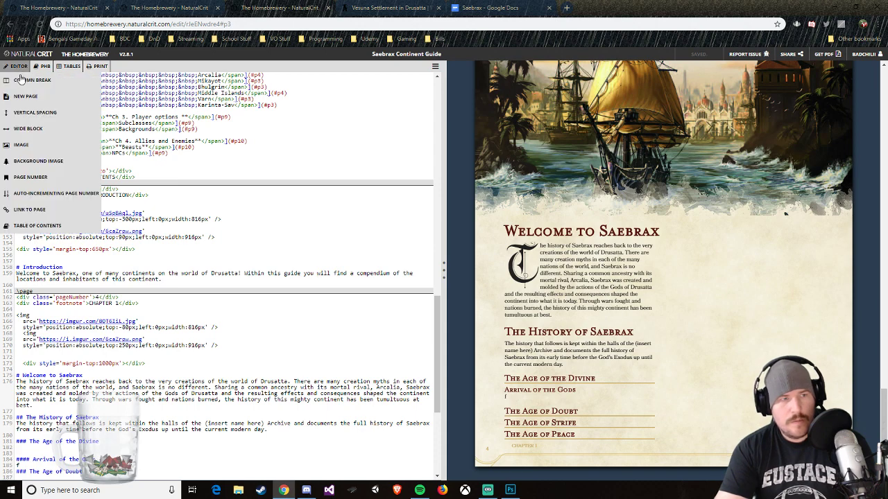
click(27, 116)
scroll(103, 399, down, 3)
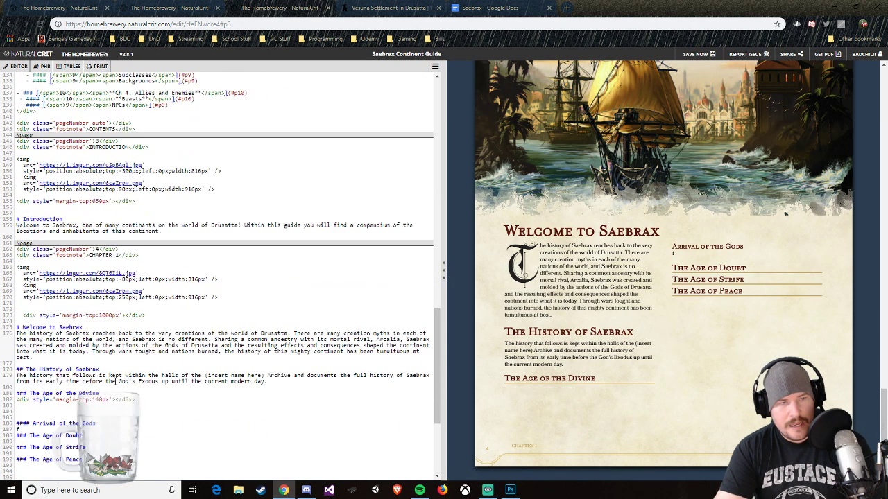
click(100, 294)
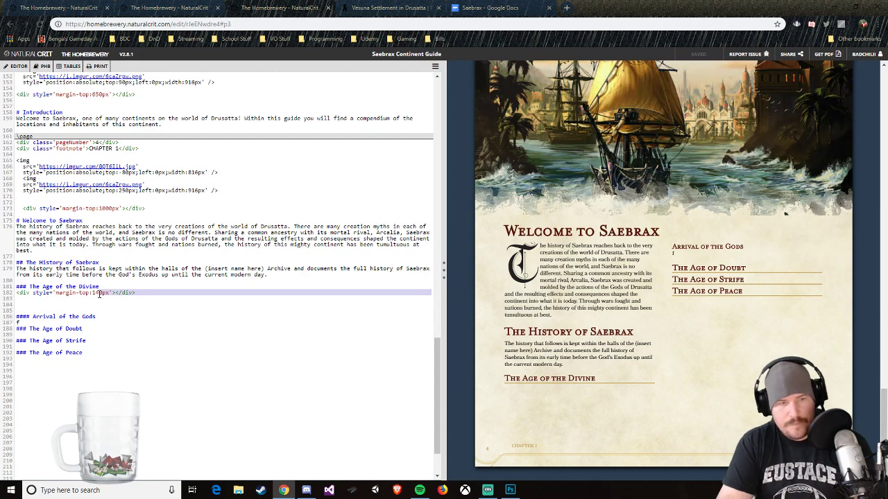
click(100, 294)
key(BackSpace)
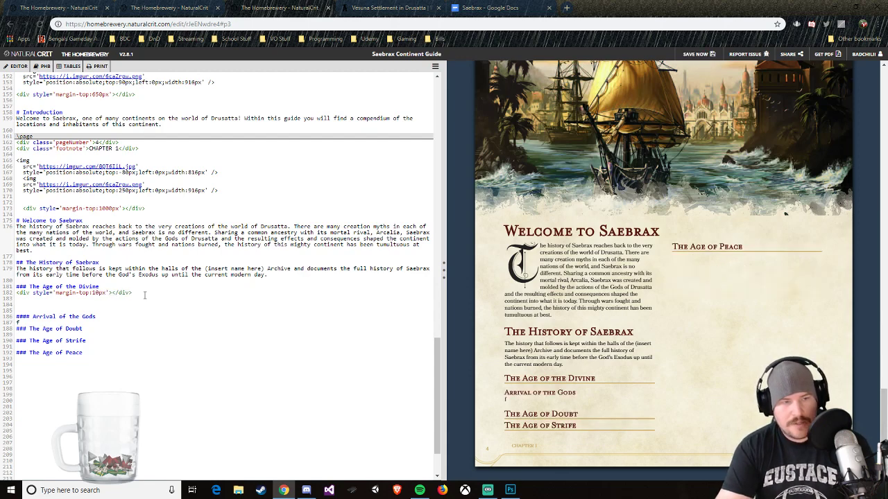
Step: Reduce the gap in the source between the 10px spacing block and the Arrival of the Gods heading to one blank line
click(144, 295)
key(Delete)
key(Delete)
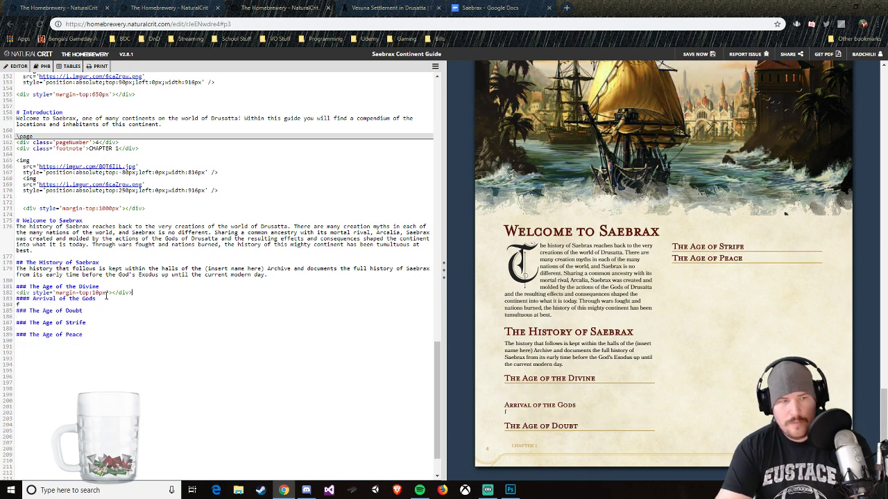
click(97, 293)
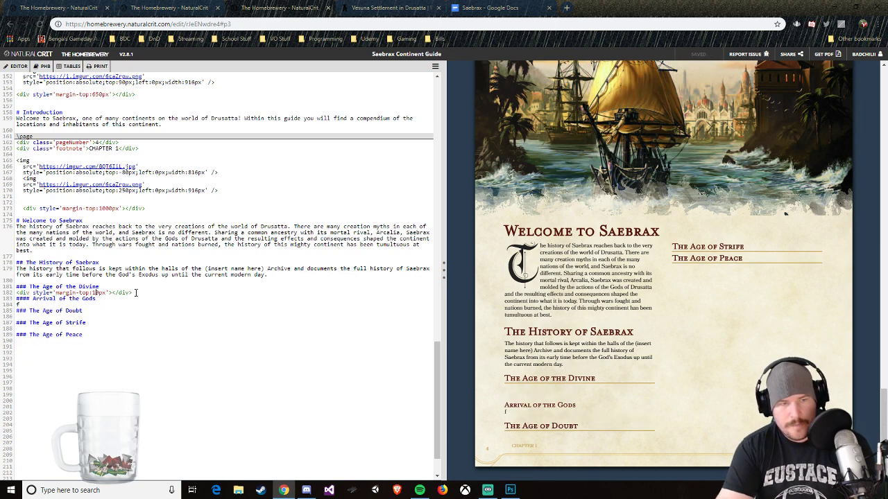
click(137, 292)
key(Return)
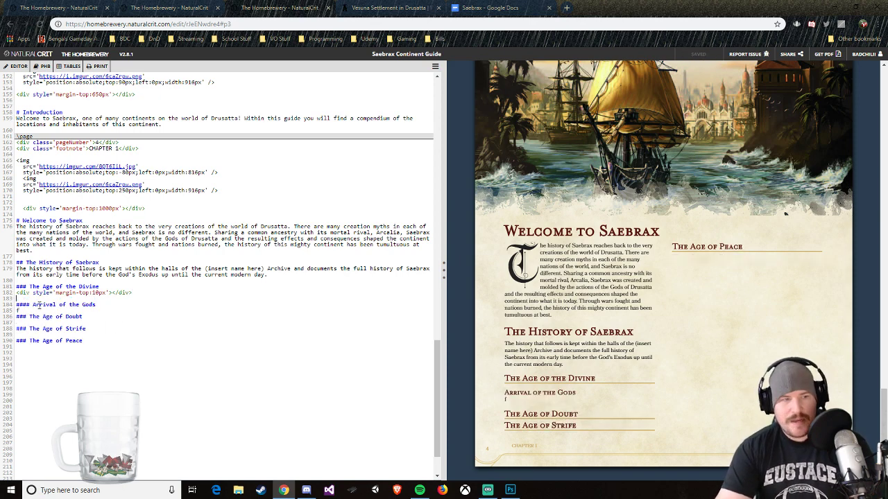
click(60, 312)
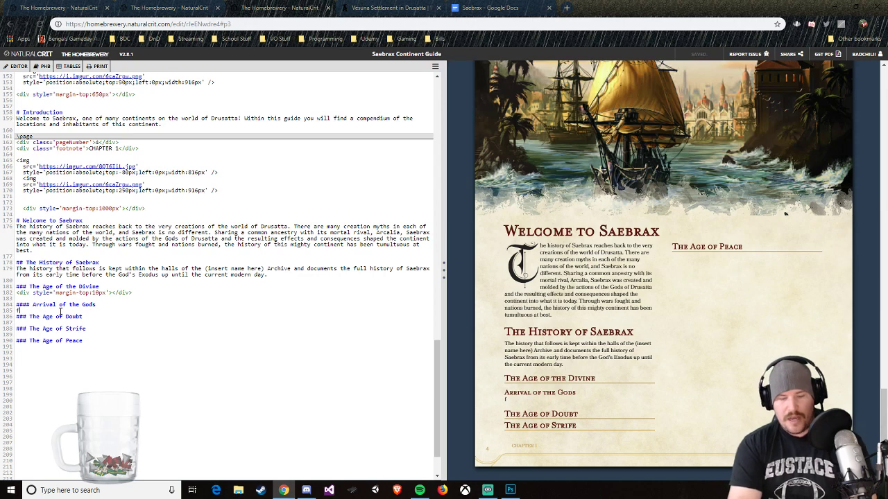
Step: Replace the placeholder under the Arrival of the Gods heading with the opening words "Almost 10,000 years ago,"
key(BackSpace)
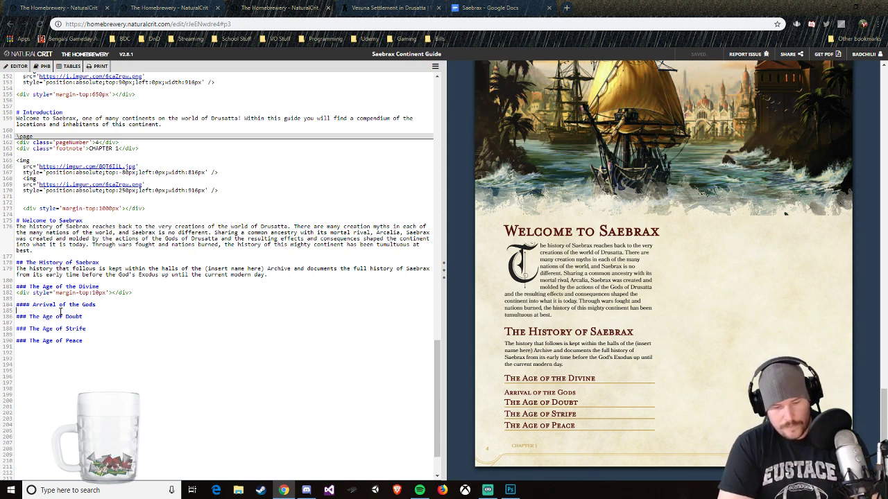
text(Alo)
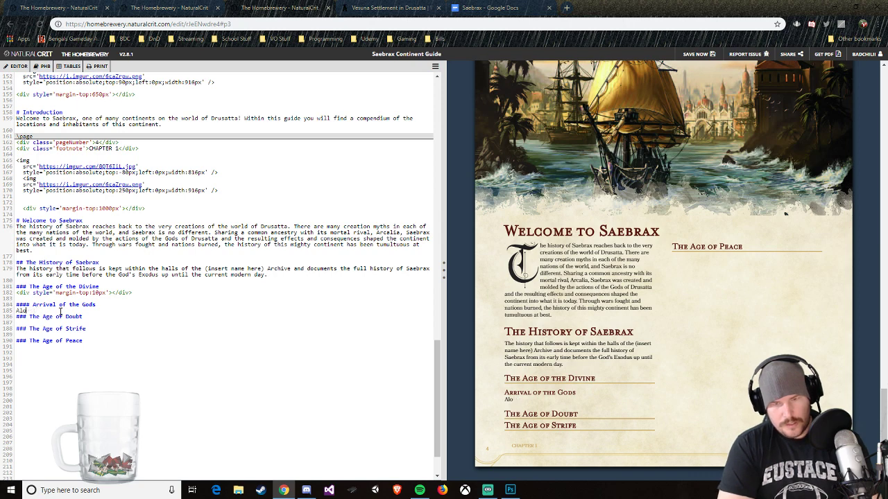
key(BackSpace)
text(mos)
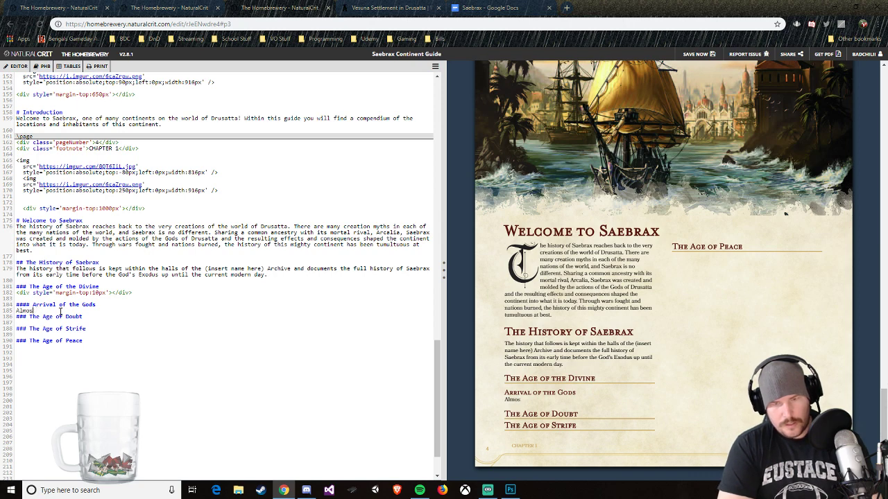
text(t 10,00)
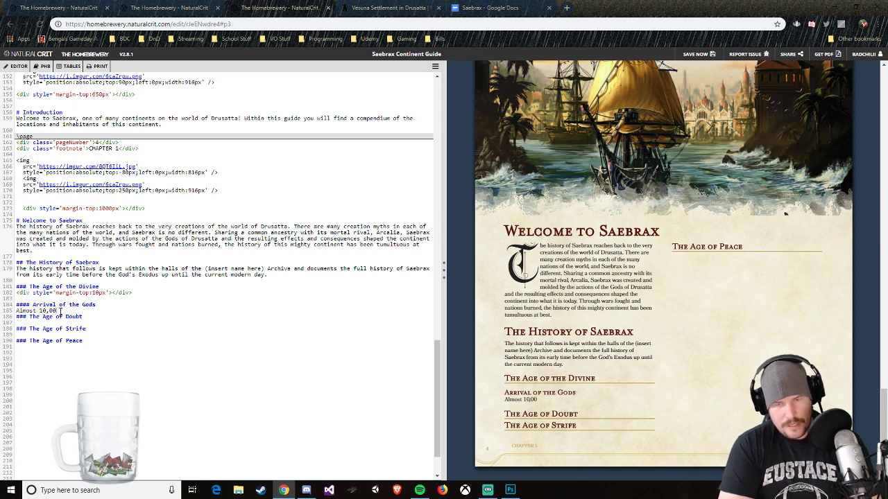
text(0 years ag)
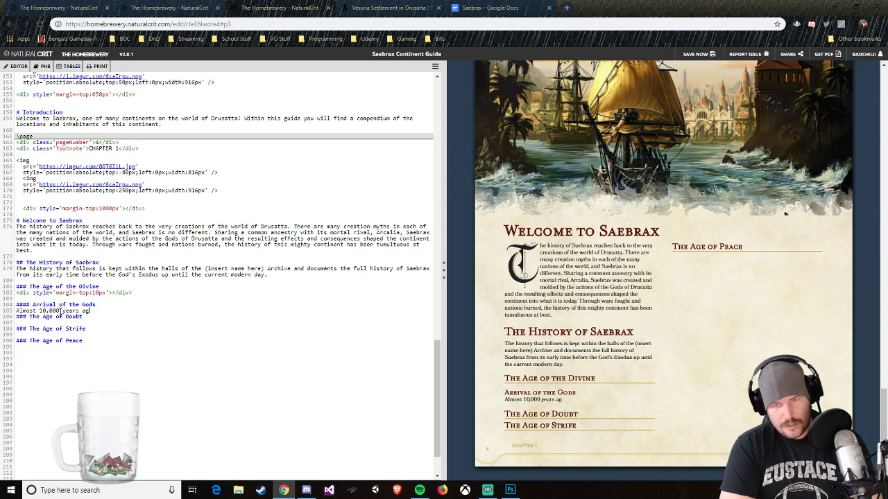
text(o, the worls)
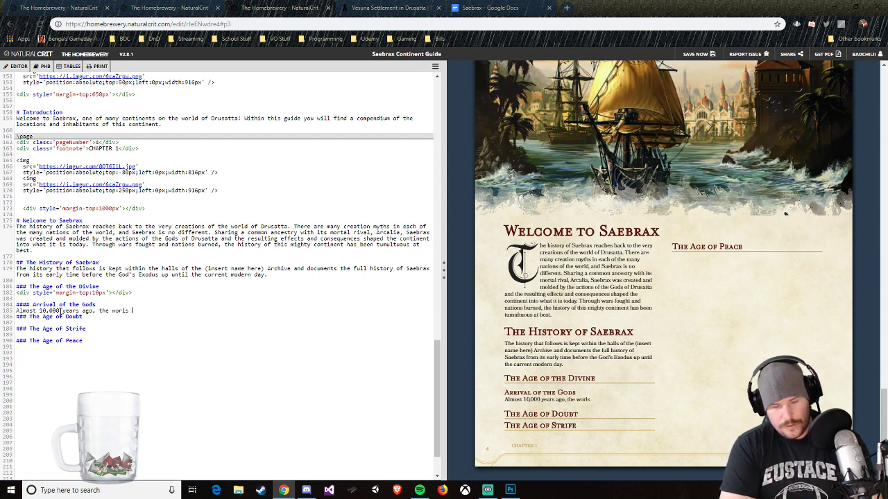
key(BackSpace)
key(BackSpace)
text(d as )
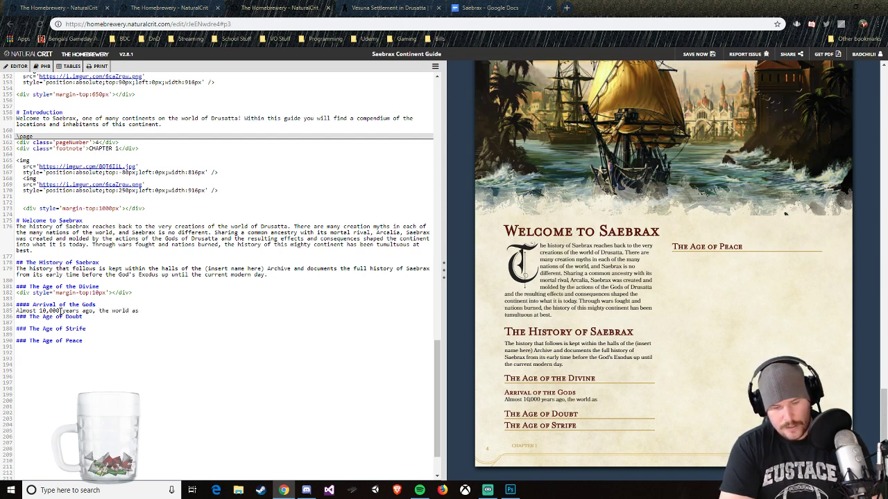
text(it is currently know)
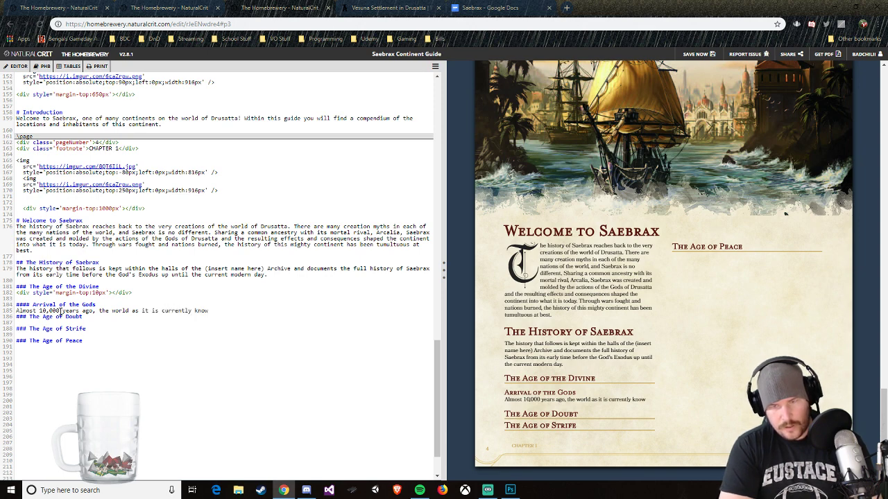
text(n was fir)
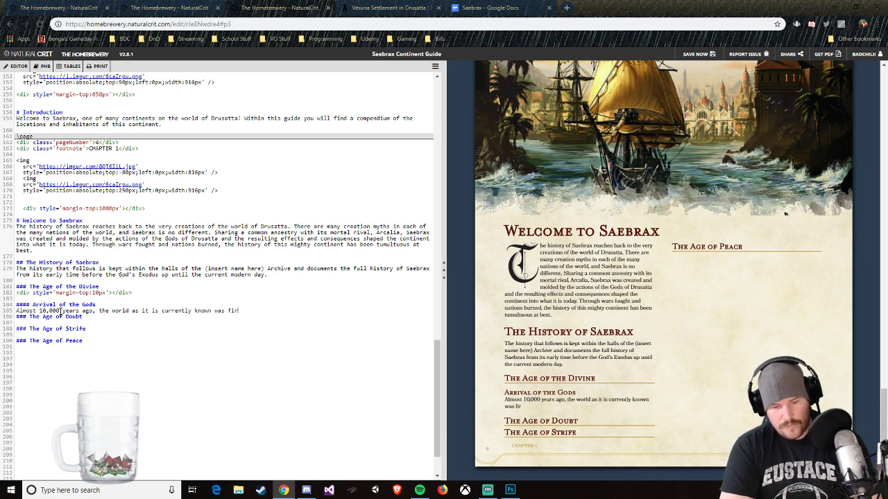
text(st created )
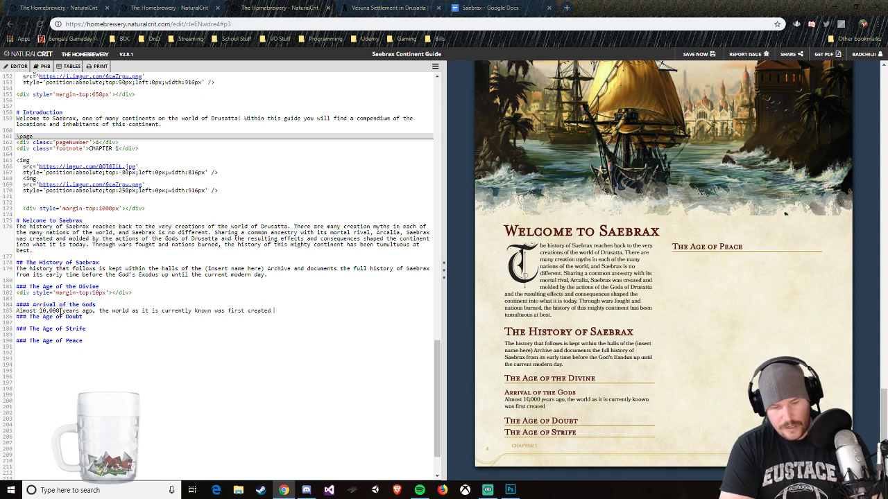
text(through the eff)
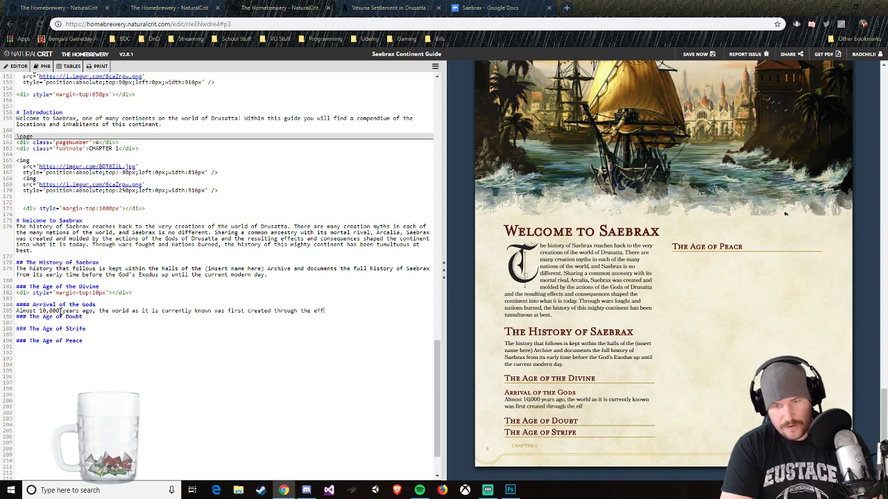
text(orts of the )
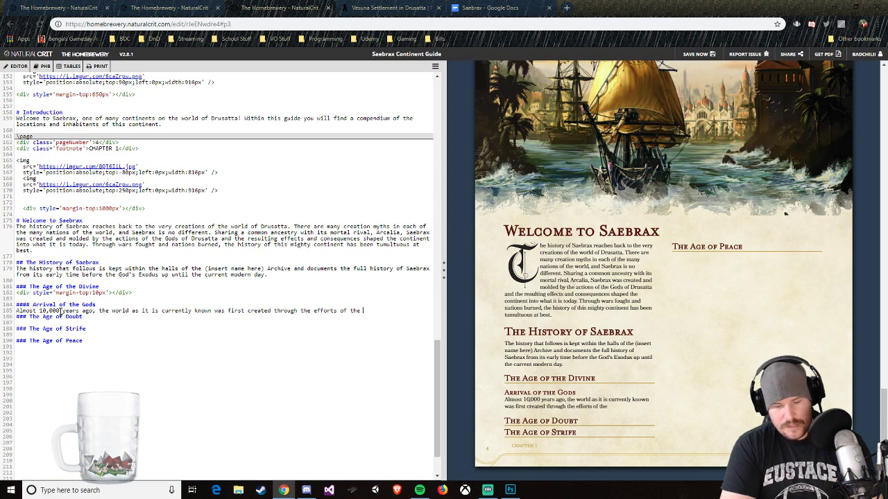
text(Divine Gods)
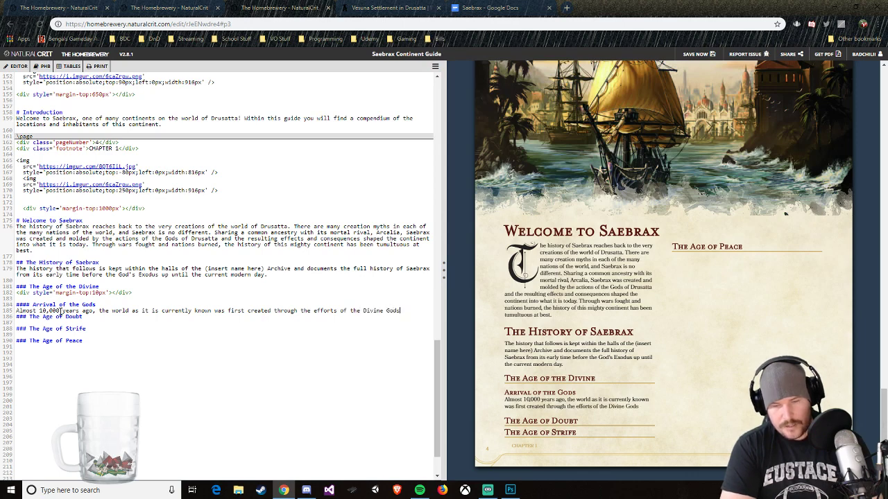
text( of the world.)
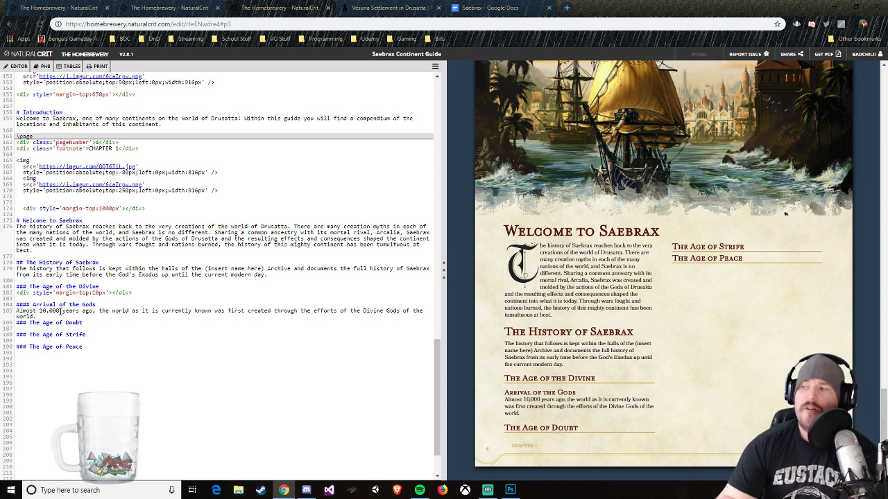
Step: Copy the web address of The Homebrewery's main page, then return to the Saebrax Continent Guide editor
click(76, 9)
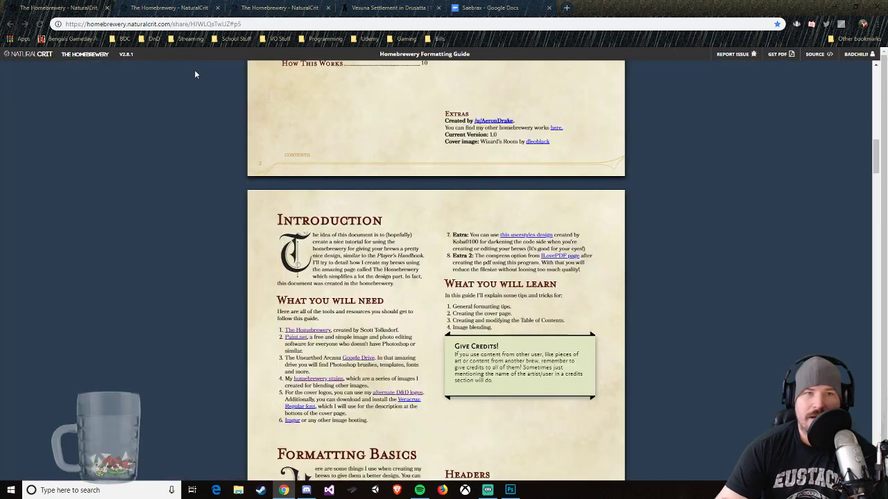
click(139, 8)
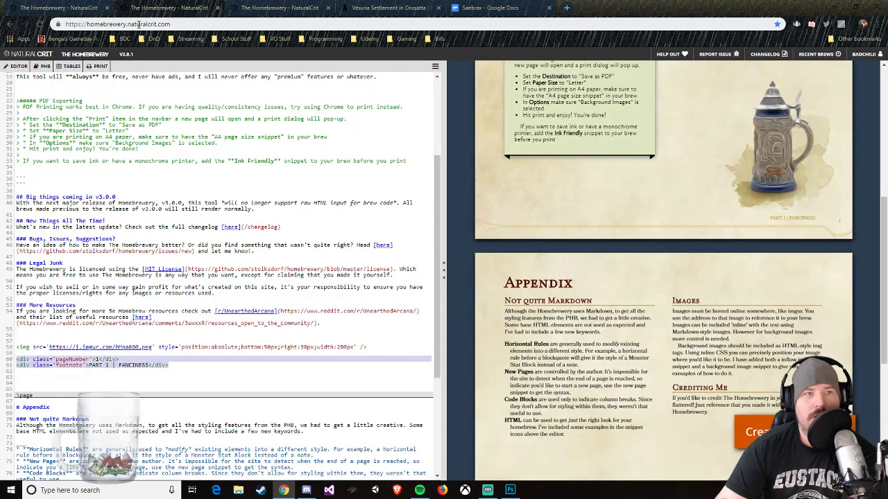
click(142, 24)
right_click(142, 25)
click(157, 77)
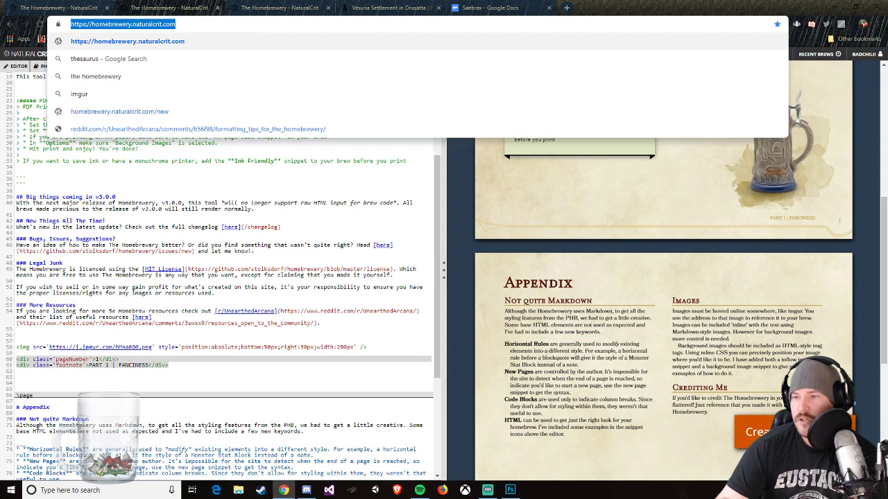
key(alt+Tab)
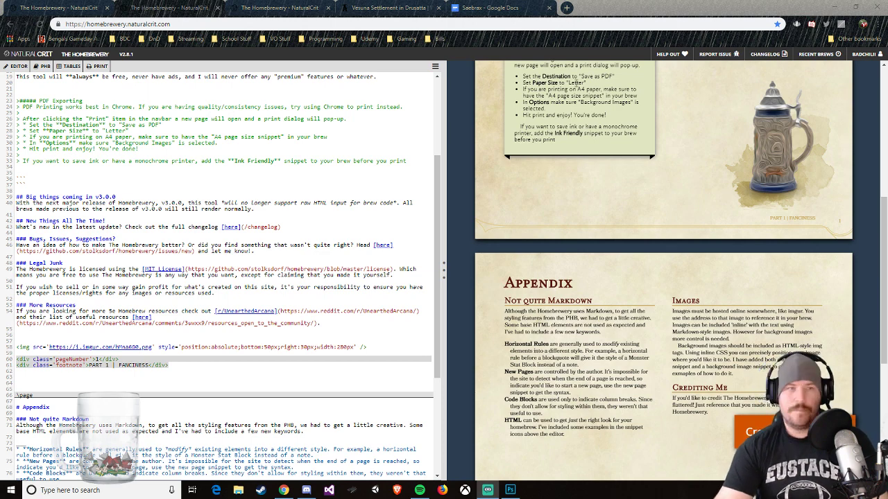
click(258, 9)
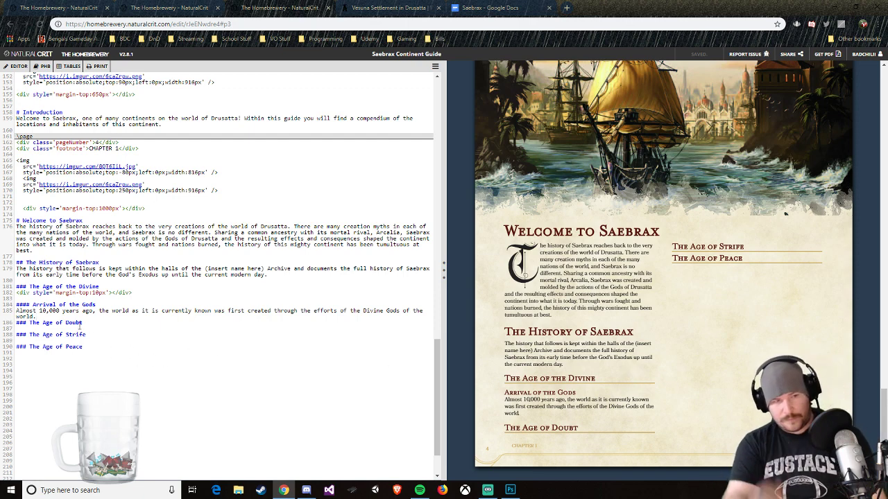
Step: Begin a second sentence under Arrival of the Gods with "Ancient texts state that it was under the watchful eye"
text(An)
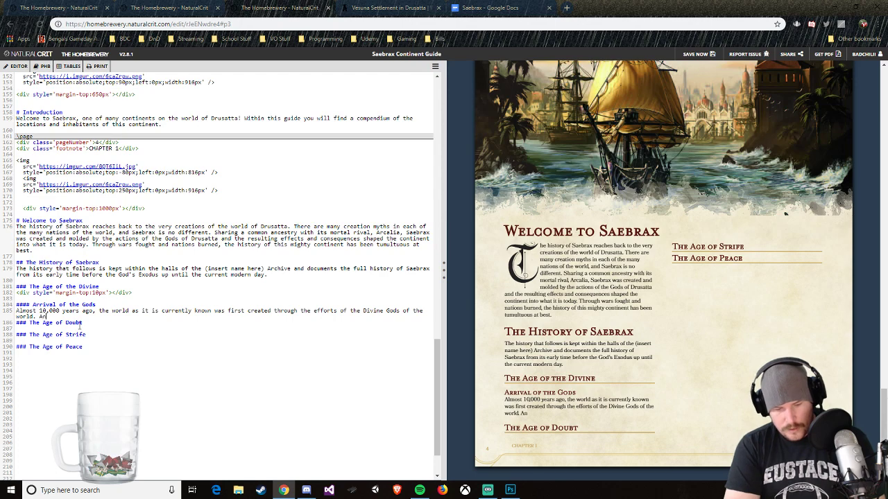
text(cient te)
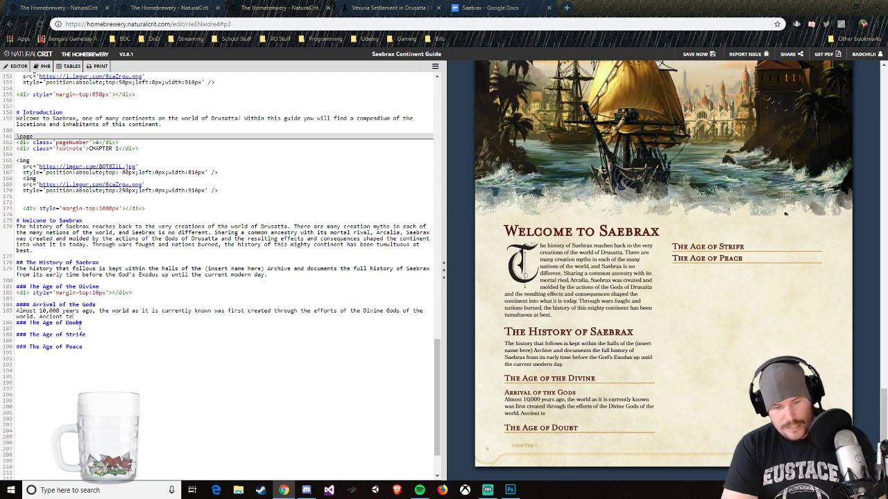
text(xts state that)
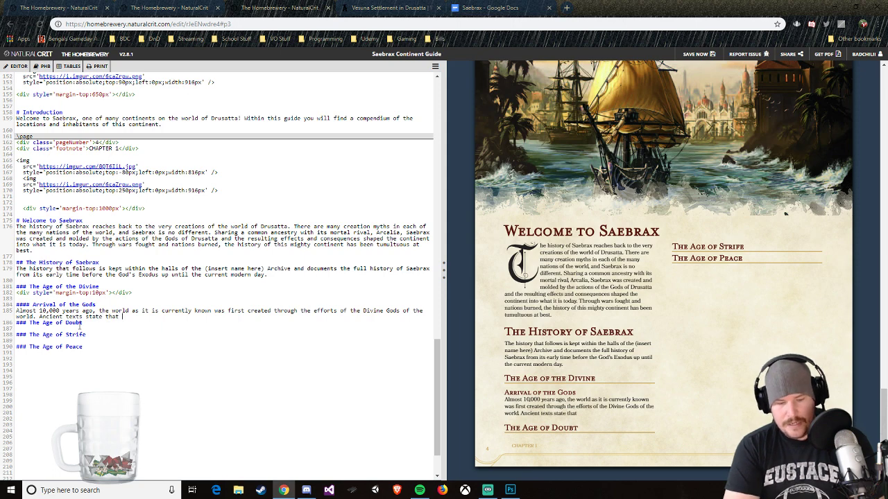
text( it was under the)
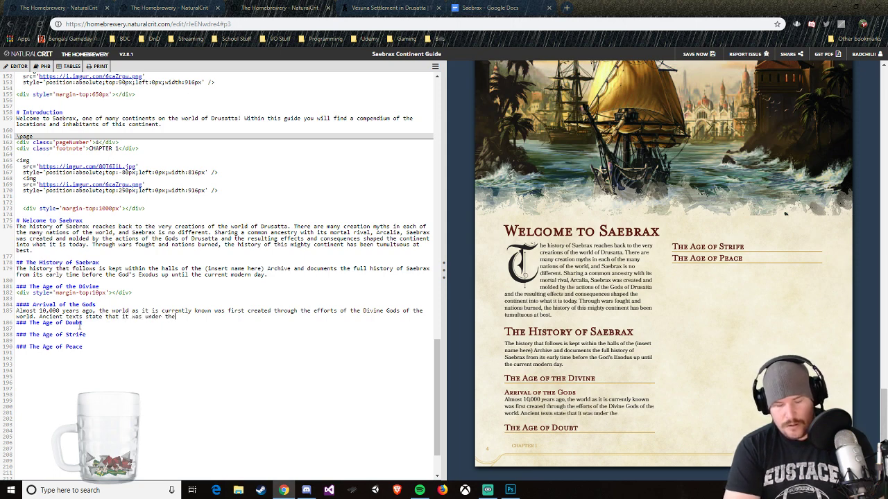
text( watchful eye)
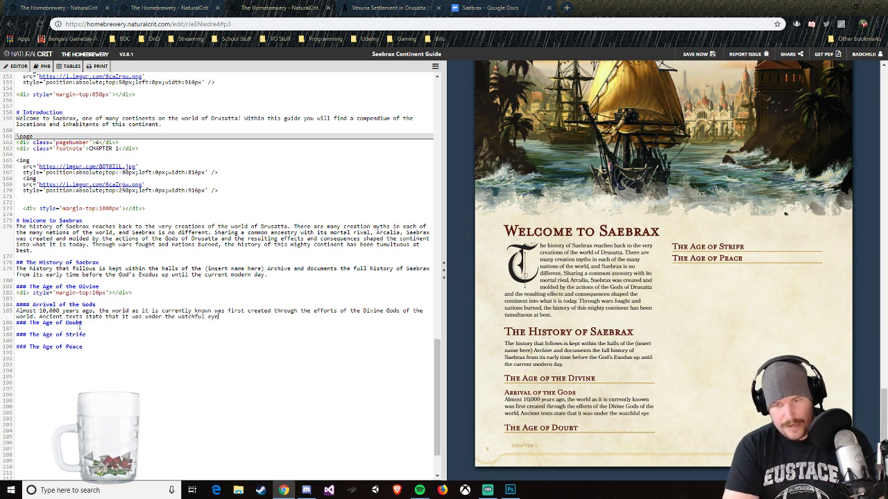
text( of Liel, )
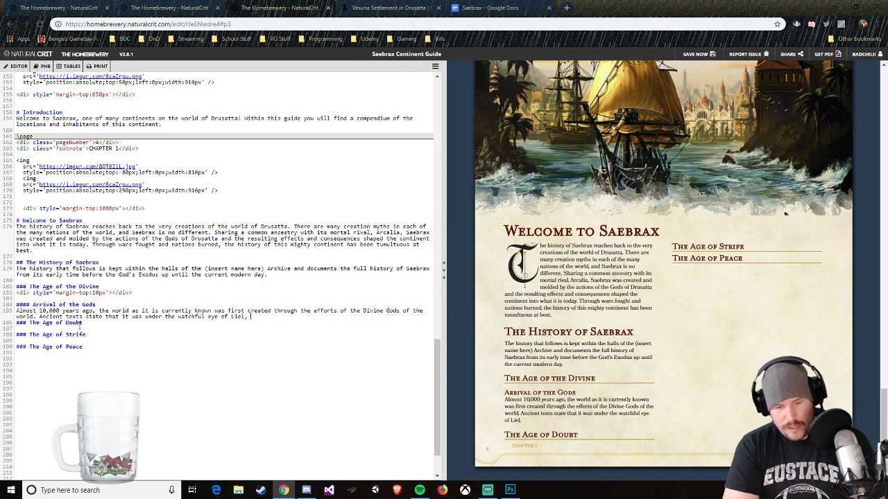
text(Goddess of )
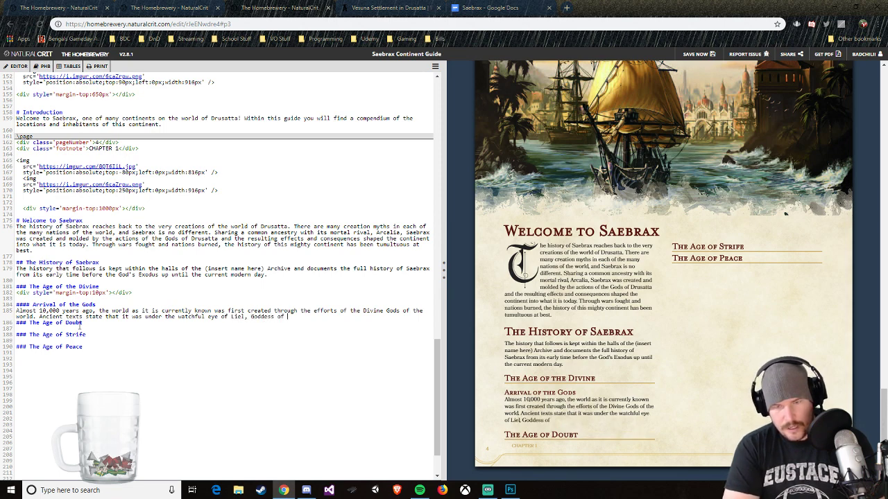
text(L)
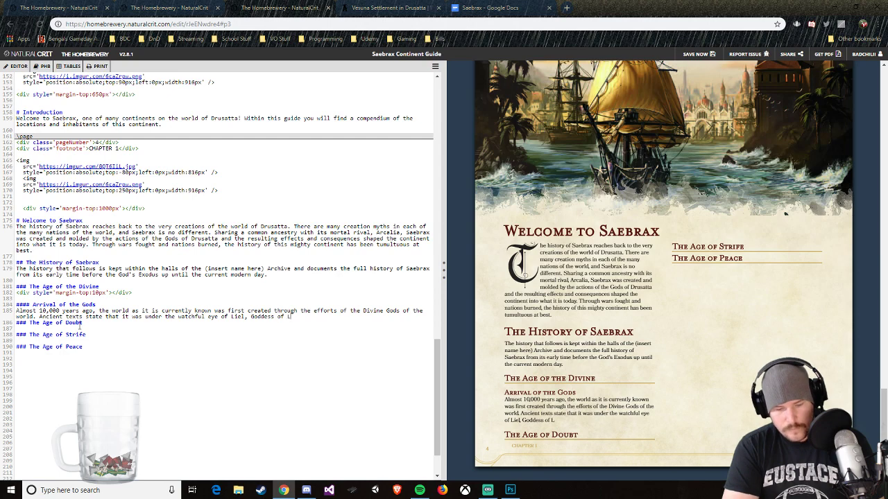
text(ight that the)
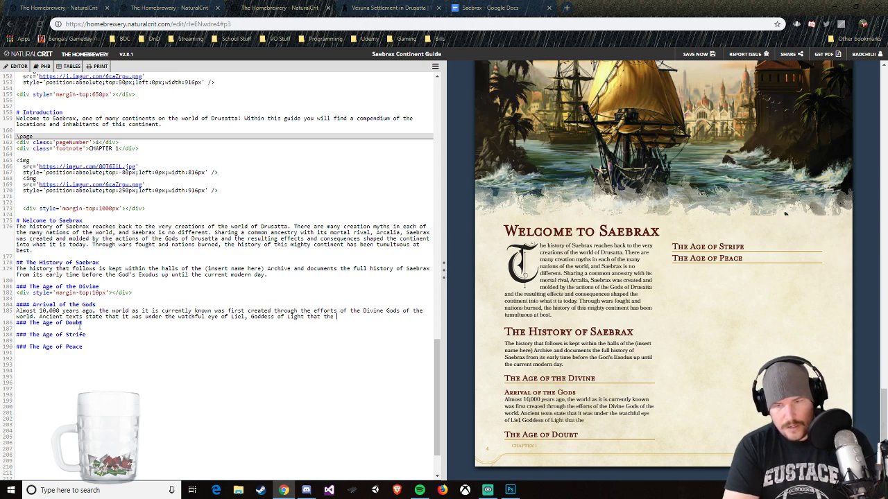
Step: Finish the second Arrival of the Gods sentence with "of Liel, Goddess of Light that the world was first created."
key(BackSpace)
key(BackSpace)
key(BackSpace)
text(he w)
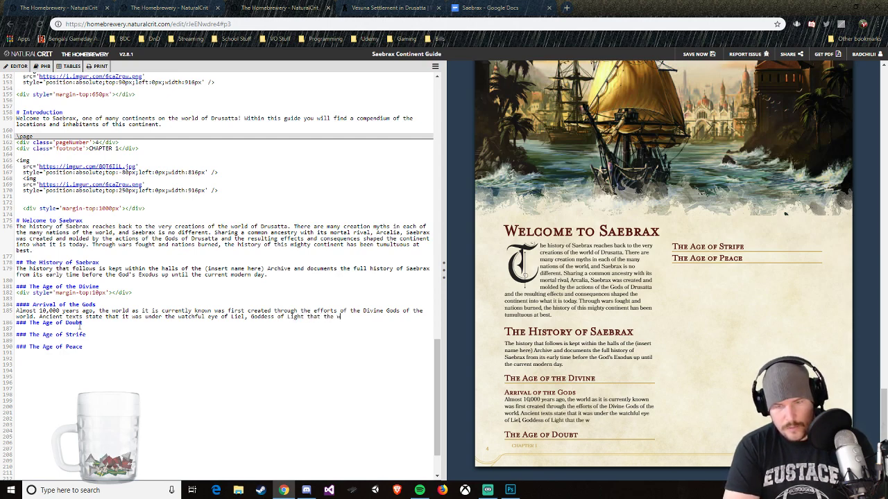
text(orld was first )
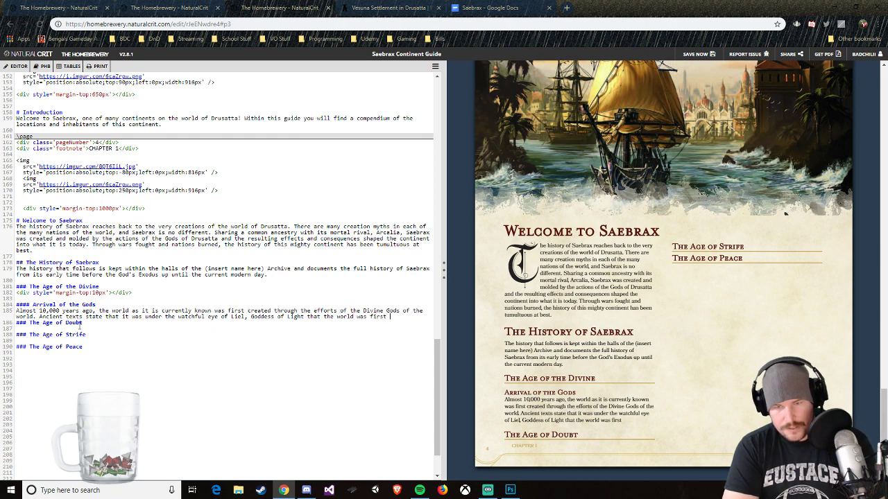
text(created.)
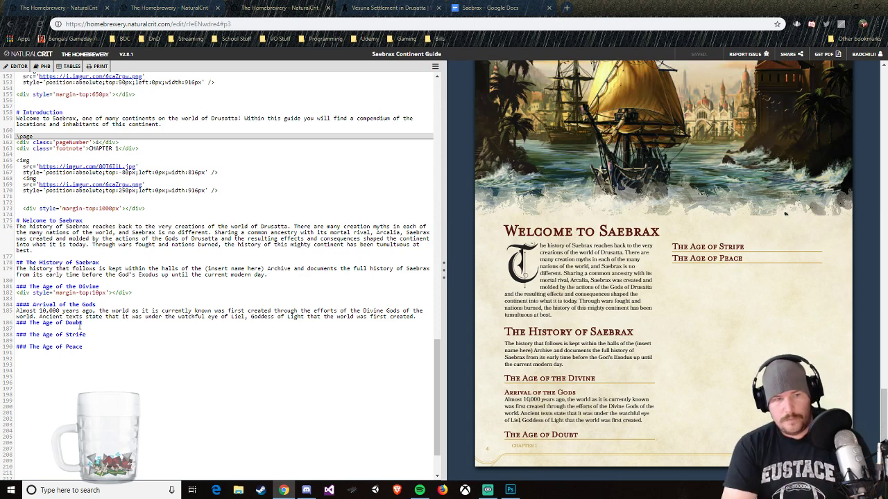
Step: Begin a third sentence under Arrival of the Gods with "Through the efforts of Liel and her husband Kazig, Lord of Darkness,"
text(Through the effe)
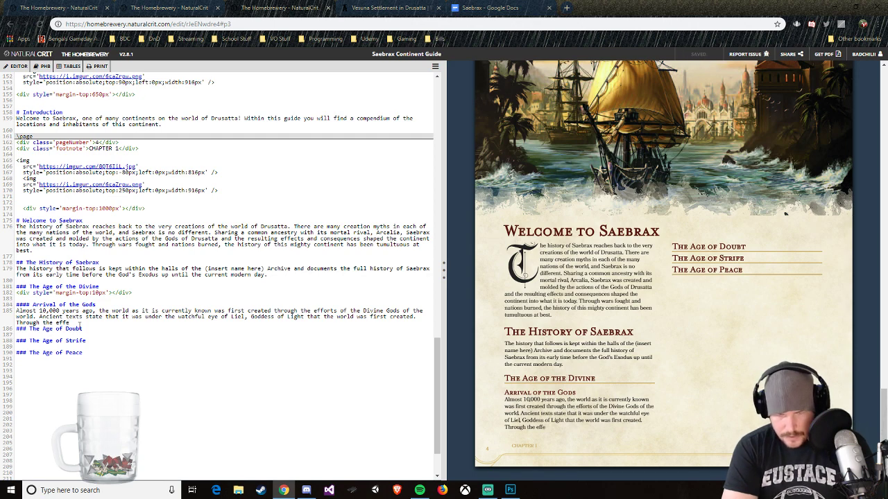
key(BackSpace)
text(orts)
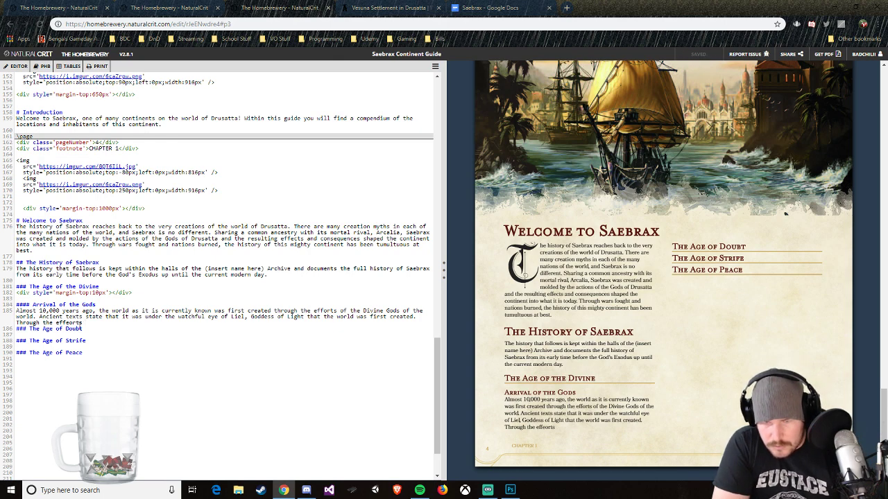
key(BackSpace)
key(BackSpace)
key(BackSpace)
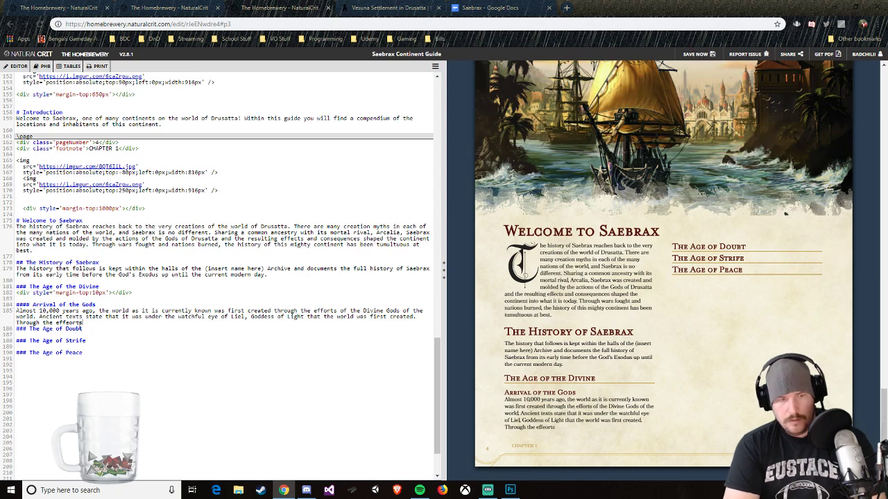
text(ts o)
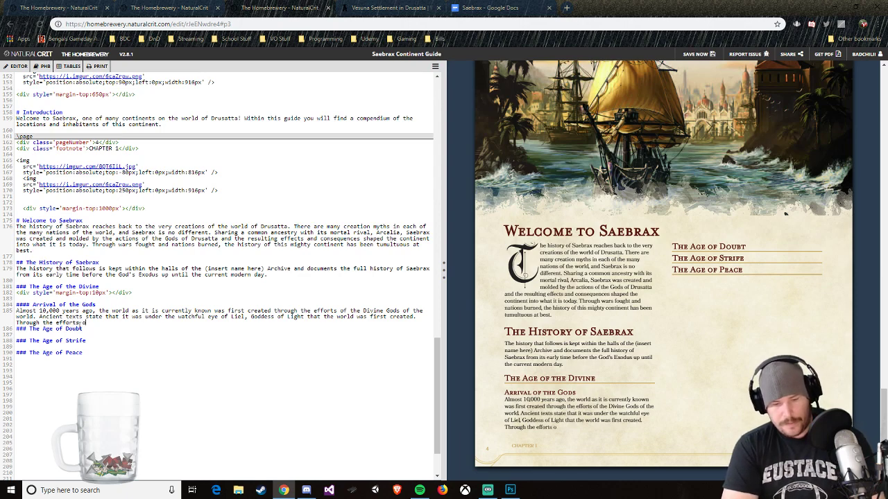
text(f Liel and her )
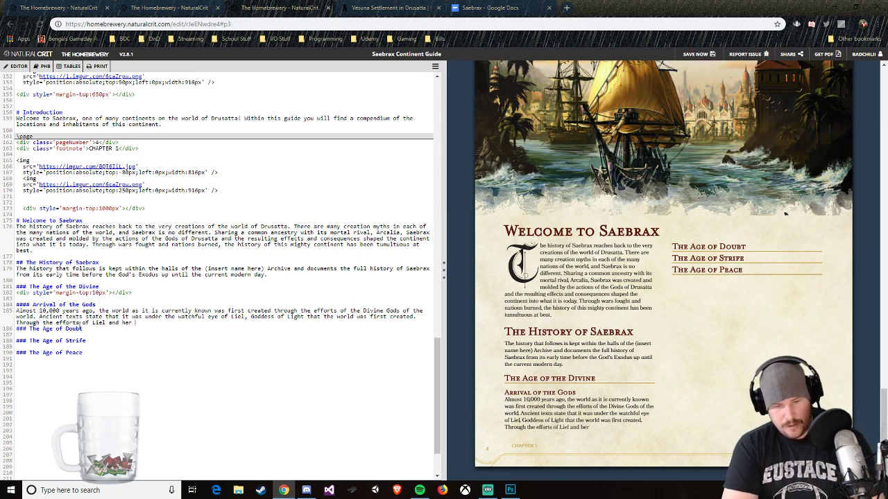
text(huc)
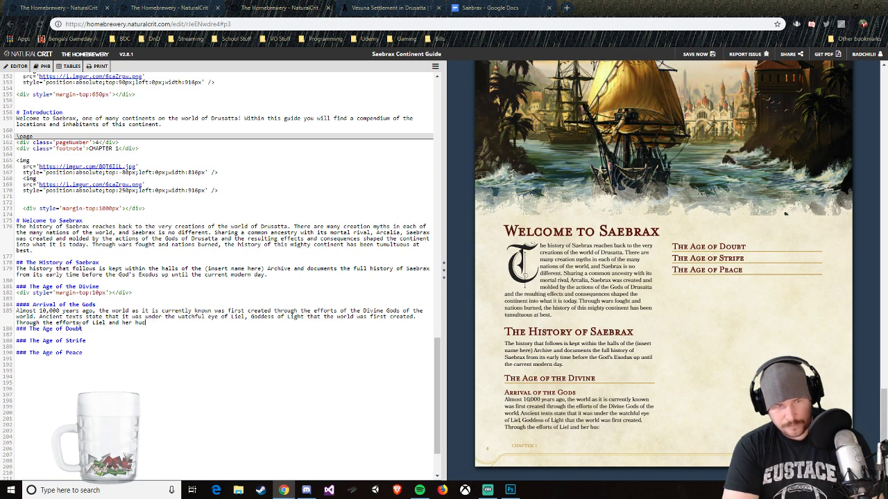
key(BackSpace)
text(sband )
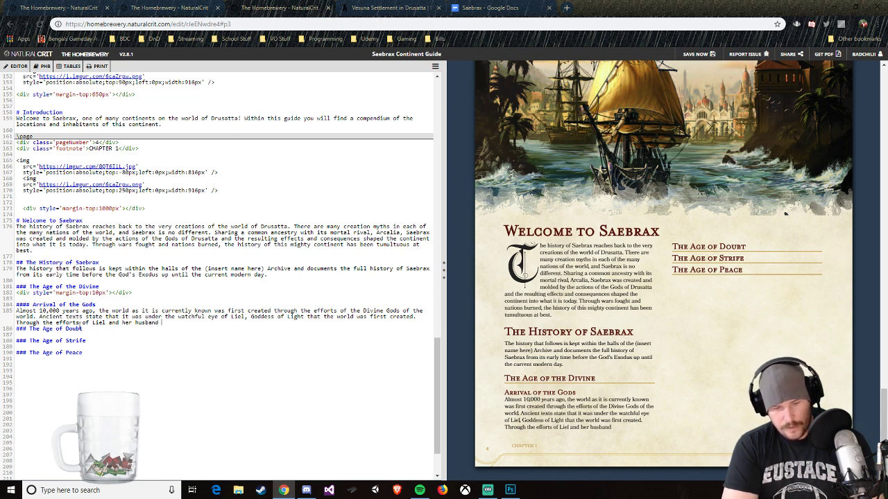
text(Kazig, Lord of)
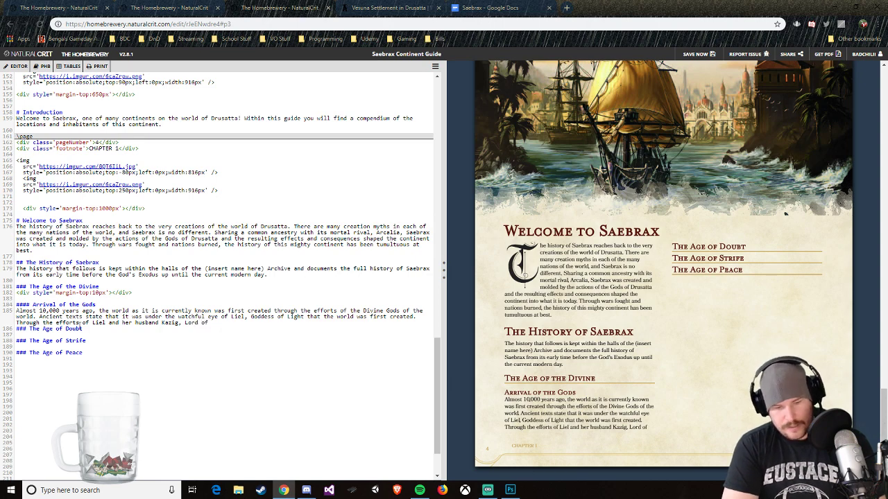
text( Darkness, )
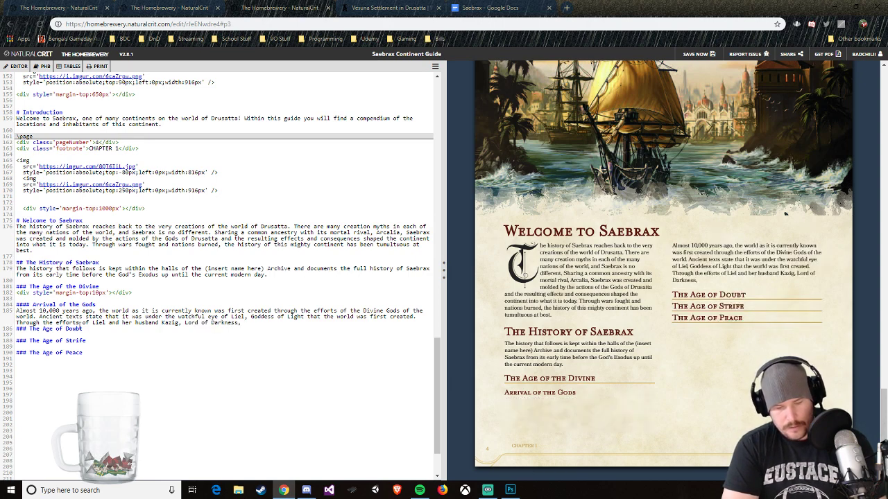
text(the world itslef)
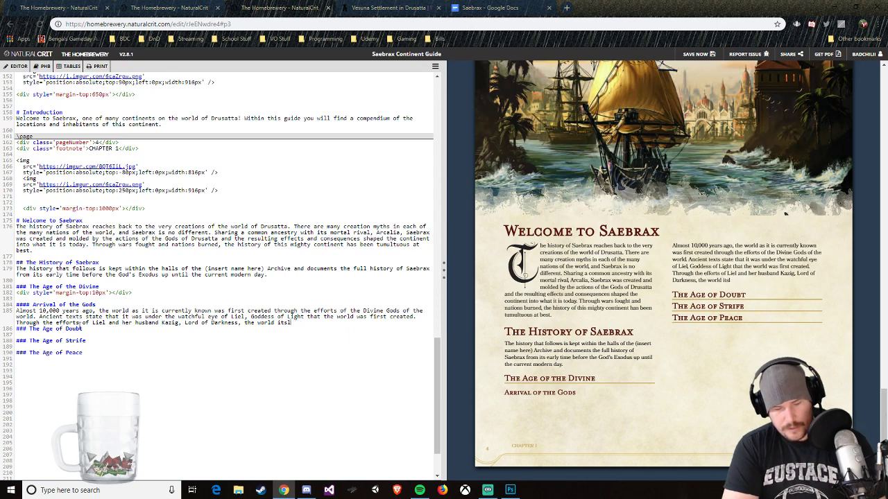
Step: Finish the third Arrival of the Gods sentence with "the world itself sprung into life."
key(BackSpace)
text(elf sprung into)
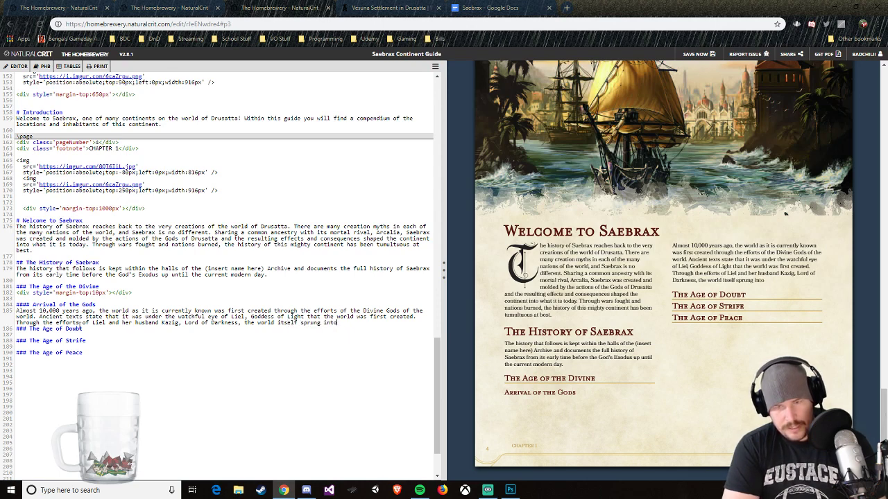
text( life.)
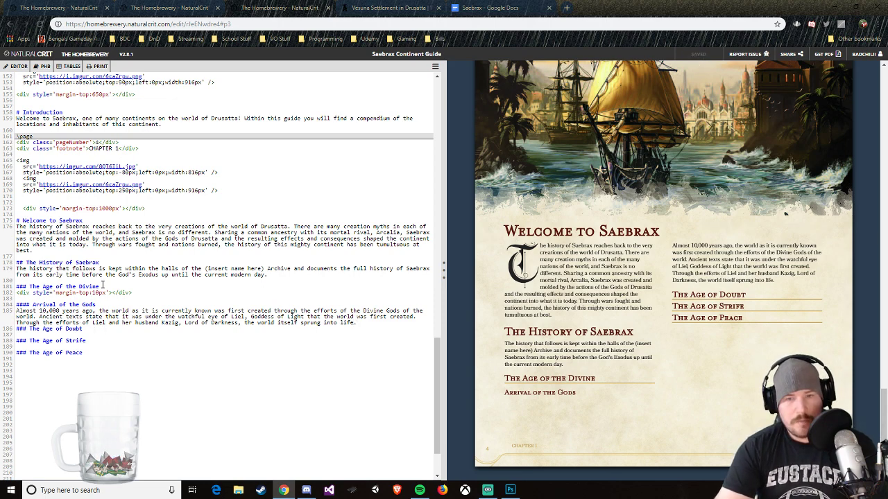
Step: Insert a column break of two ``` lines before The Age of the Divine heading and add a blank line above The Age of Doubt
click(101, 281)
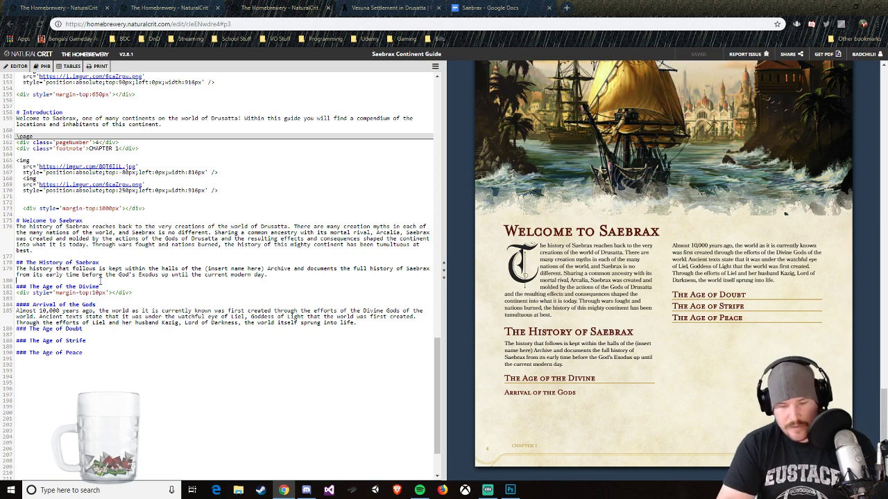
key(Return)
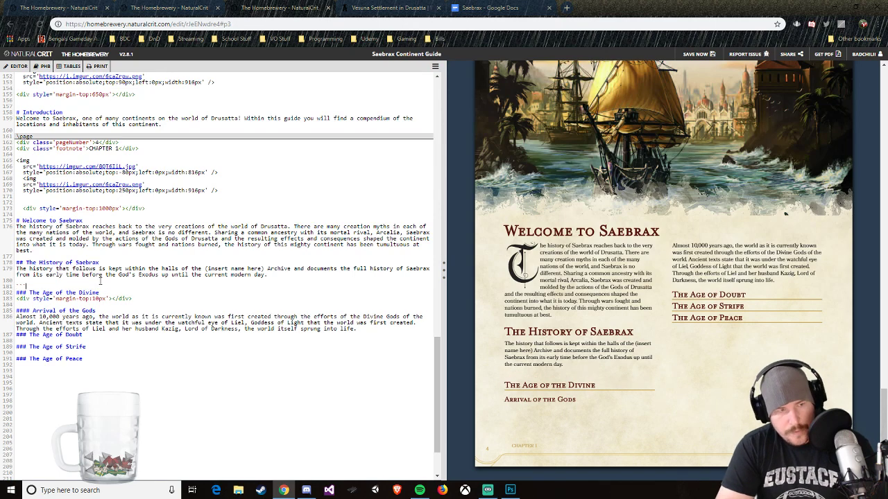
text(```)
key(Return)
text(```)
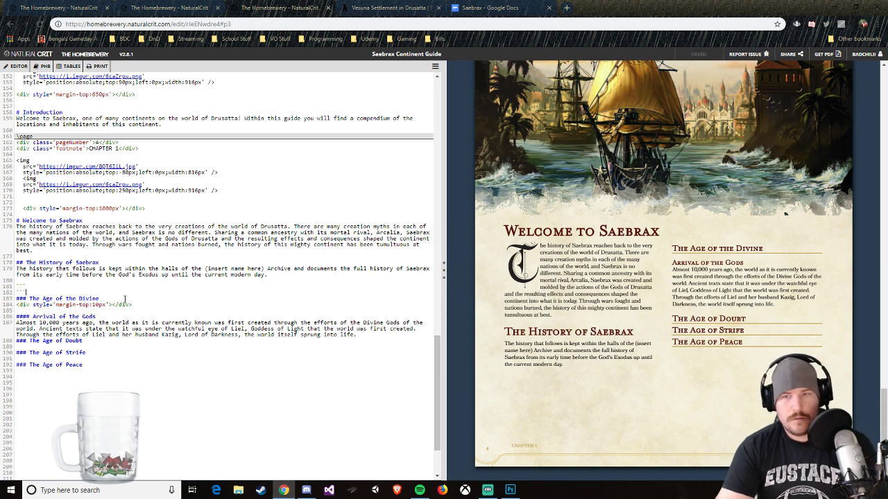
key(Return)
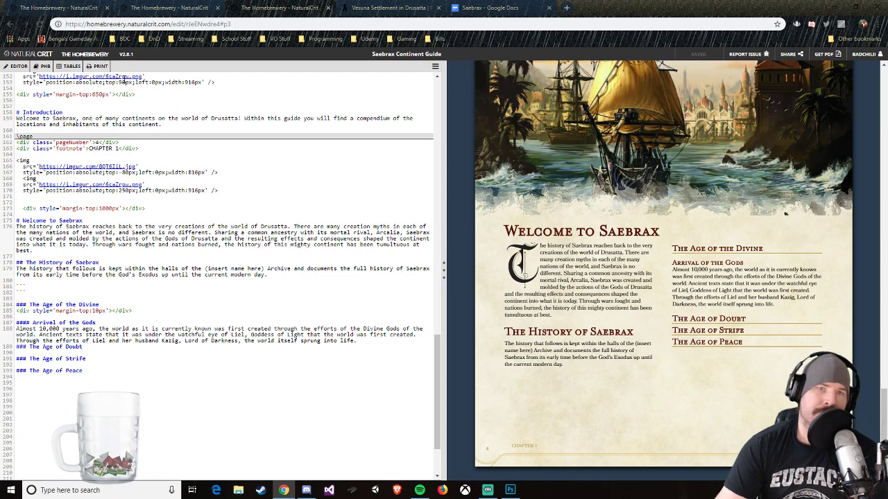
click(361, 341)
key(Return)
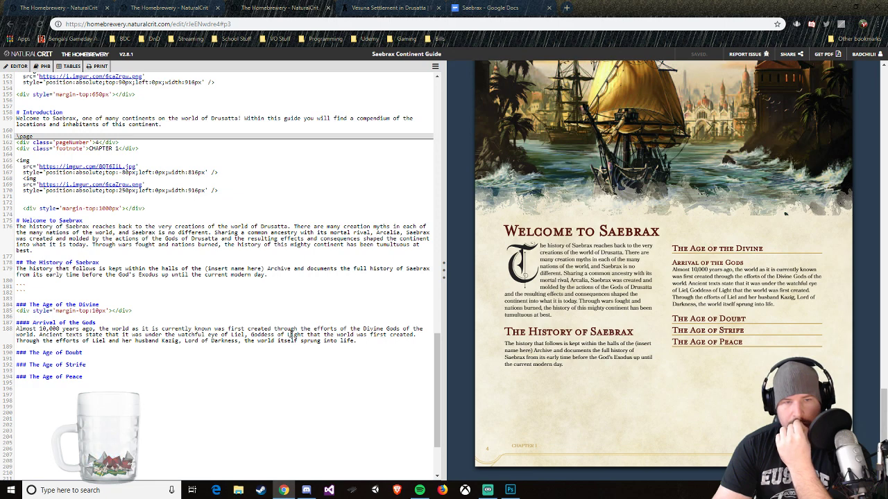
Step: Merge the last two Arrival of the Gods sentences by deleting "that the world was first created. Through the efforts of Liel"
drag(307, 333, 106, 341)
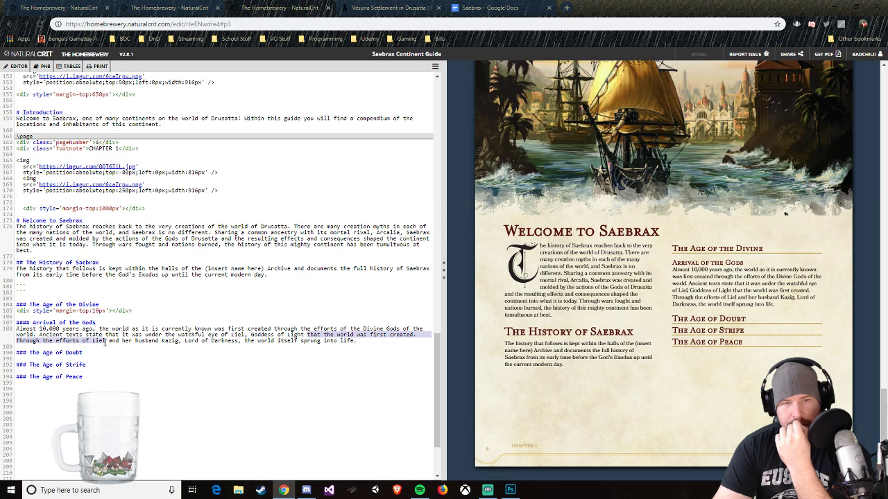
key(BackSpace)
key(BackSpace)
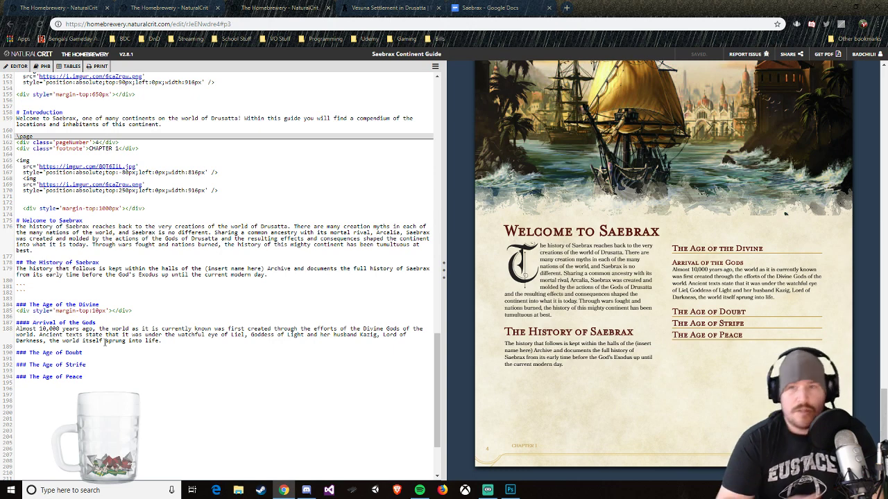
click(435, 67)
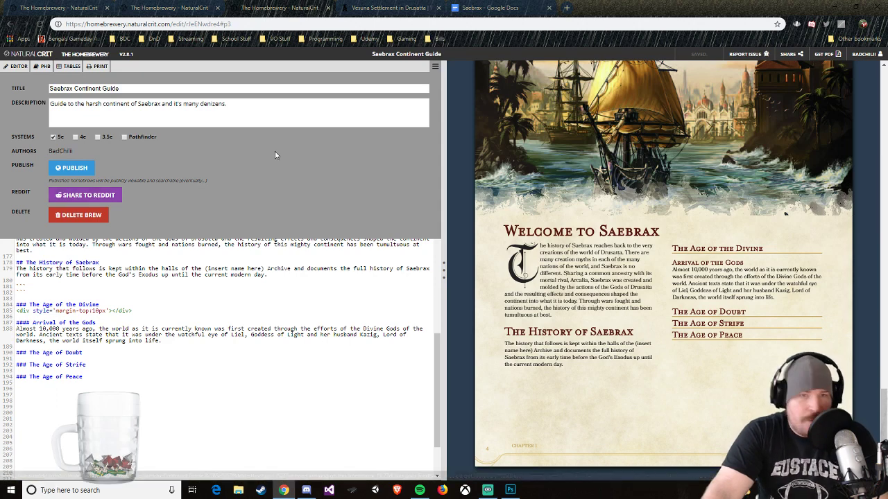
click(434, 66)
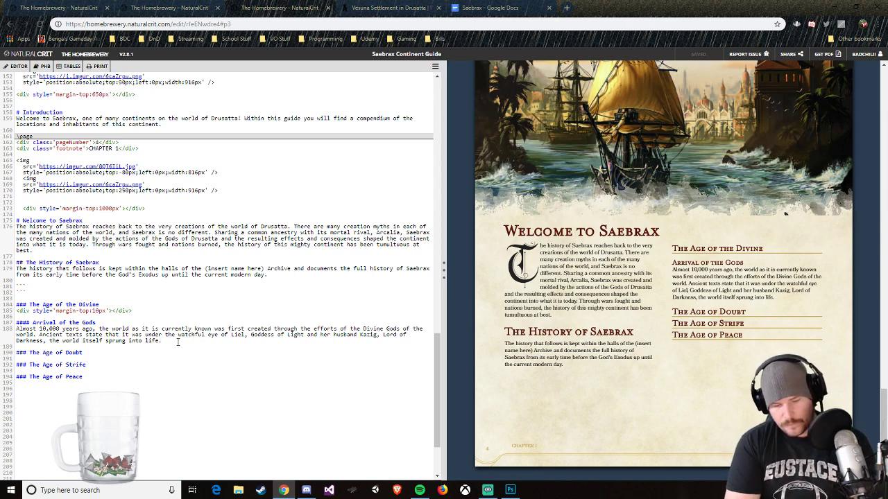
Step: Begin a new sentence after "sprung into life." with "Not long after,"
text(Not long aft)
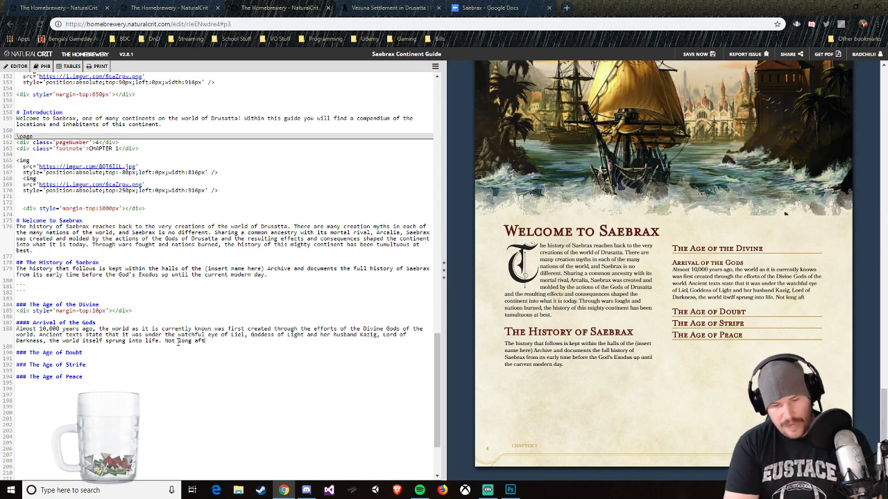
text(er, through )
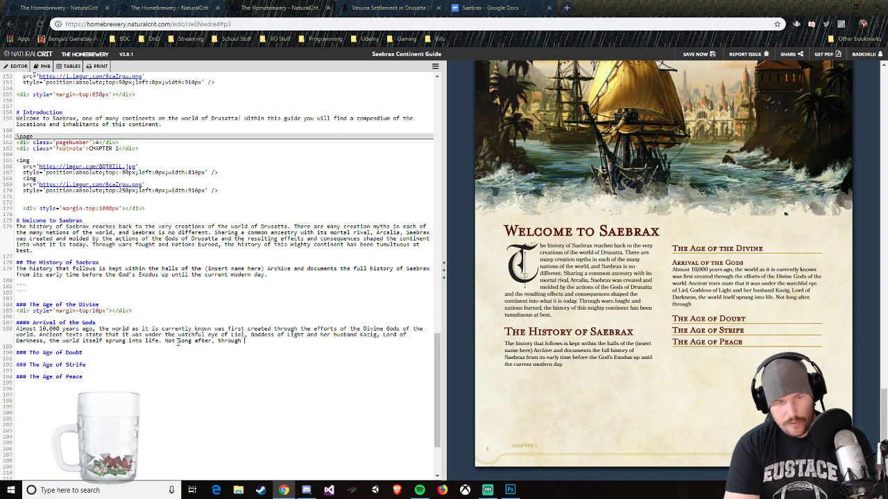
text(the)
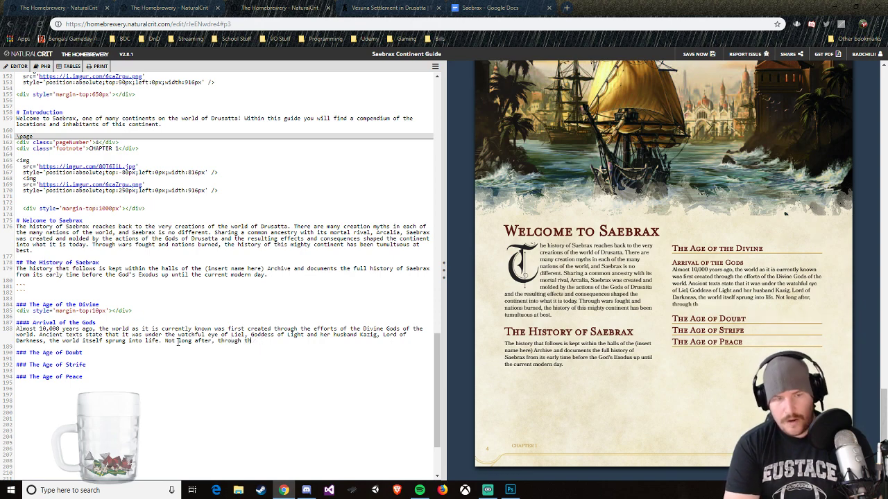
key(BackSpace)
key(BackSpace)
key(BackSpace)
key(BackSpace)
key(BackSpace)
key(BackSpace)
key(BackSpace)
key(BackSpace)
key(BackSpace)
key(BackSpace)
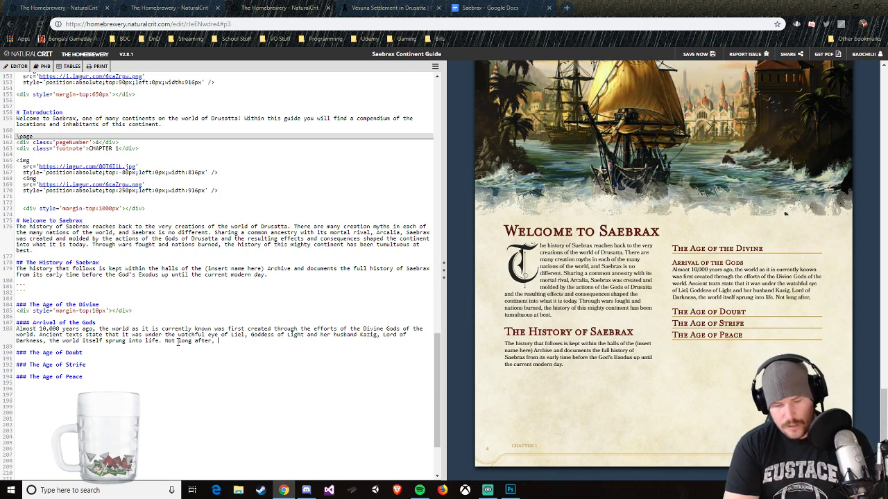
Step: Continue the "Not long after," sentence with "due to the actions of"
text(due to the in)
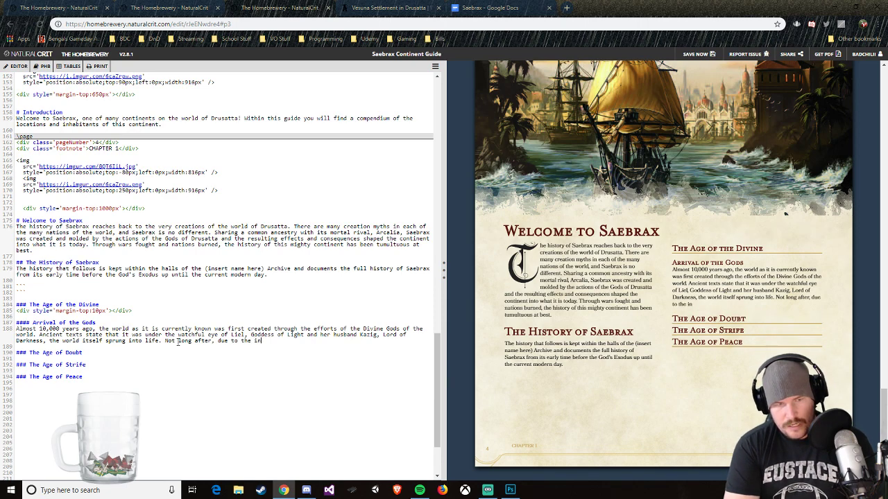
text(terve)
key(BackSpace)
key(BackSpace)
key(BackSpace)
key(BackSpace)
key(BackSpace)
key(BackSpace)
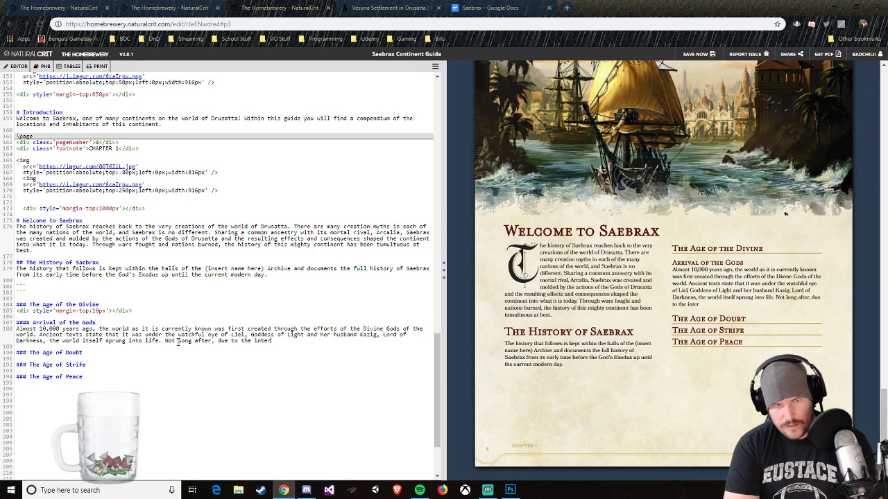
key(BackSpace)
text(actions of)
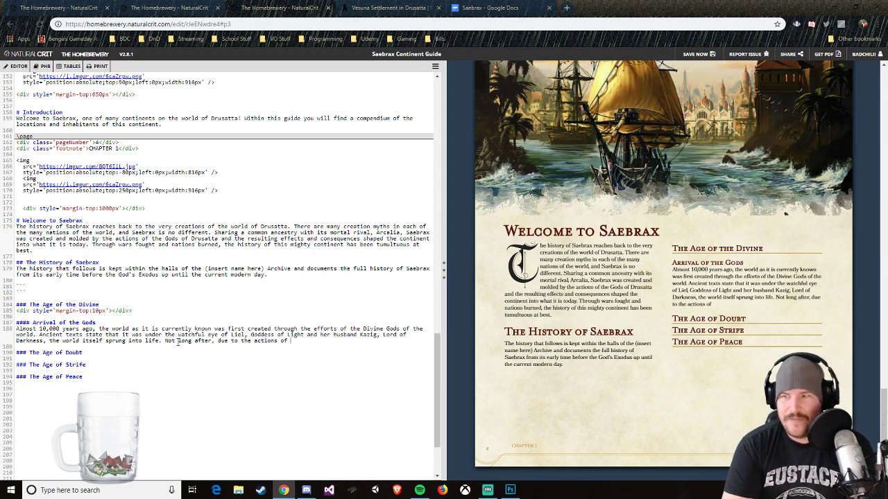
Step: Move the "Not long after," sentence into its own paragraph and remove "due to the actions of" from it
click(165, 341)
key(Return)
key(Return)
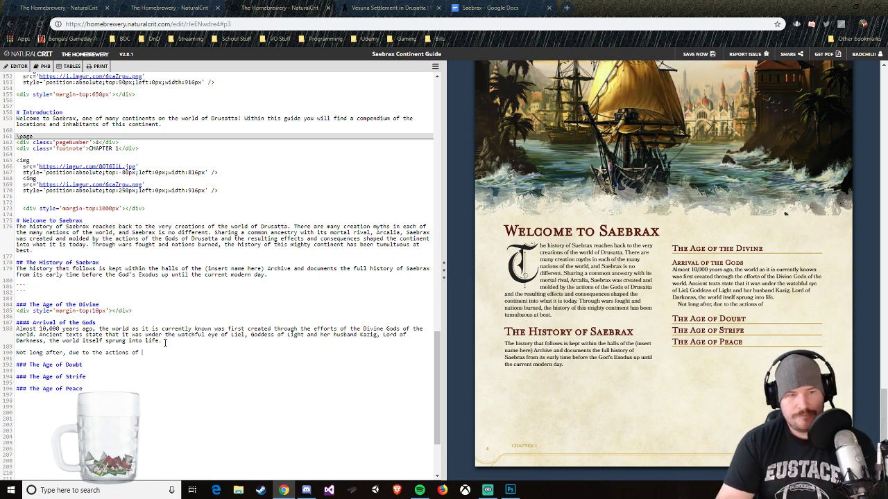
key(BackSpace)
key(BackSpace)
key(BackSpace)
key(BackSpace)
key(BackSpace)
key(BackSpace)
key(BackSpace)
key(BackSpace)
key(BackSpace)
key(BackSpace)
key(BackSpace)
key(BackSpace)
key(BackSpace)
key(BackSpace)
key(BackSpace)
key(BackSpace)
key(BackSpace)
key(BackSpace)
key(BackSpace)
key(BackSpace)
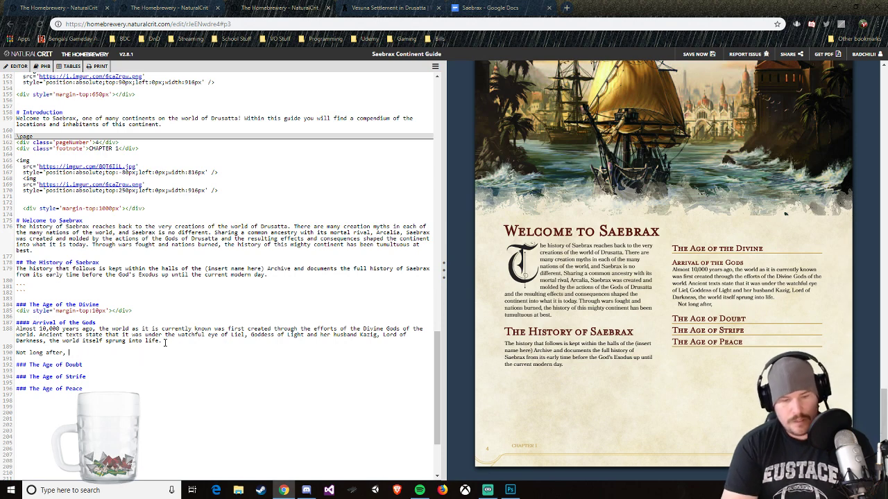
text(as a result of the)
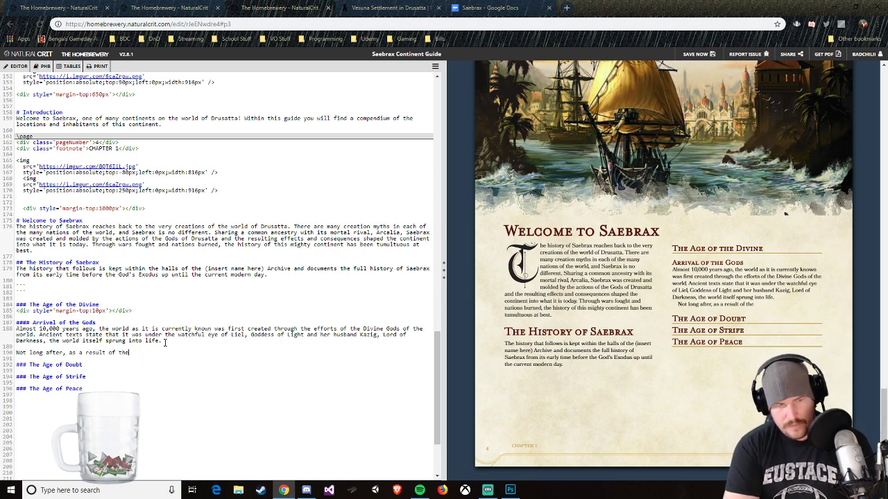
text(owers)
key(BackSpace)
key(BackSpace)
key(BackSpace)
key(BackSpace)
key(BackSpace)
key(BackSpace)
key(BackSpace)
key(BackSpace)
key(BackSpace)
key(BackSpace)
key(BackSpace)
key(BackSpace)
key(BackSpace)
key(BackSpace)
key(BackSpace)
key(BackSpace)
key(BackSpace)
key(BackSpace)
key(BackSpace)
key(BackSpace)
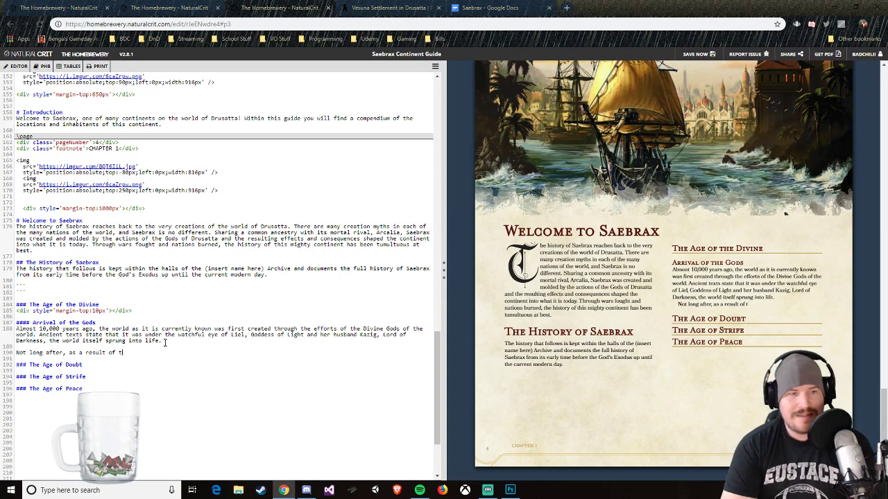
key(BackSpace)
key(BackSpace)
key(BackSpace)
Step: Rewrite the opening of the second Arrival of the Gods paragraph as "Not long after the races of the world were created through"
text(th)
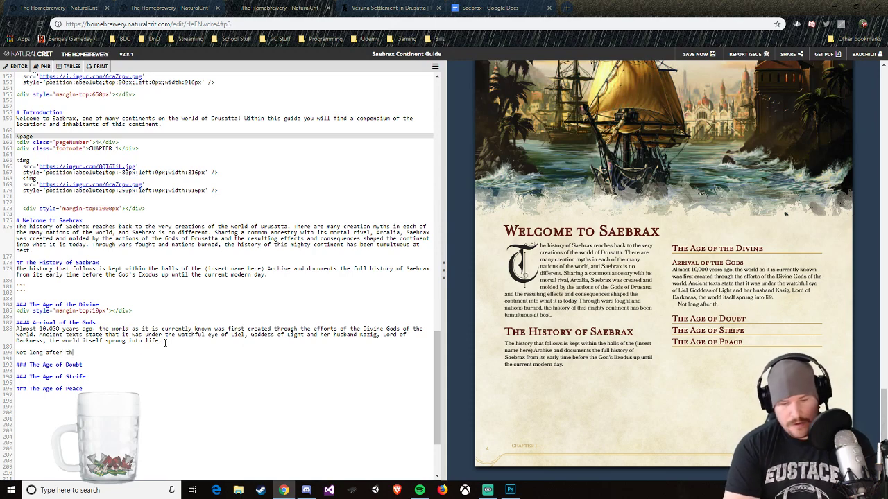
text(e races of the world )
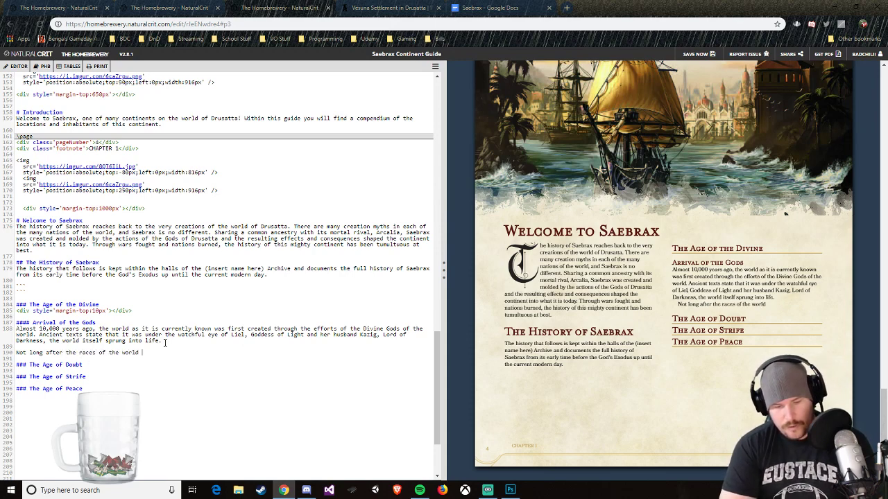
text(were created through)
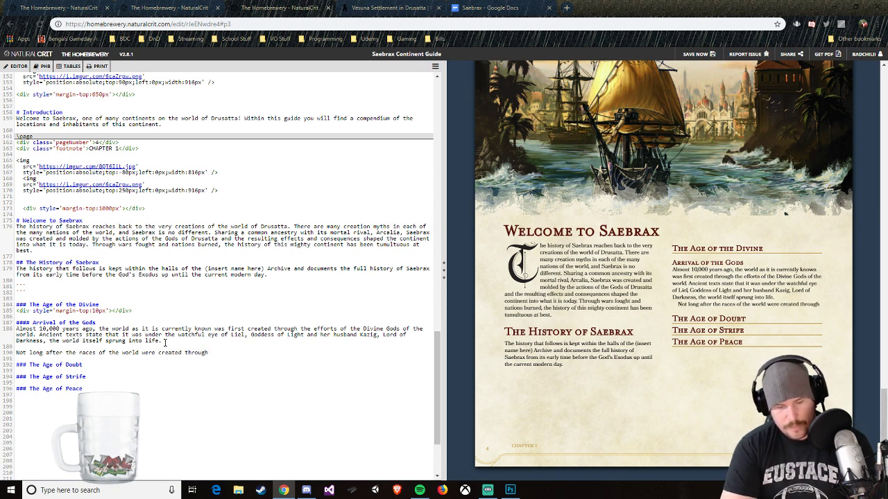
text( the pair's ch)
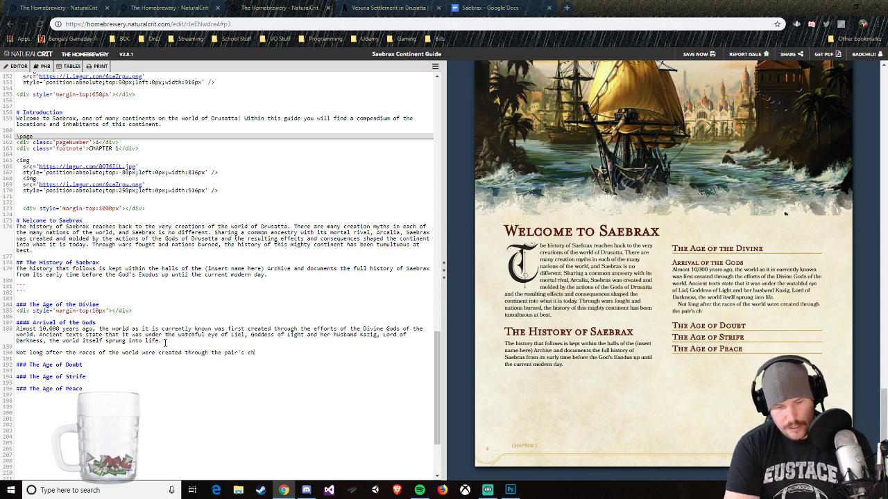
text(ildren, Am)
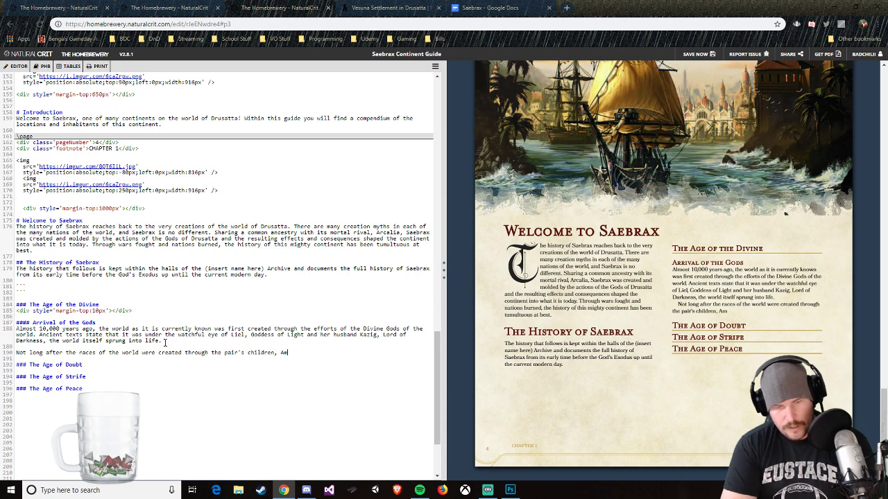
text(es, )
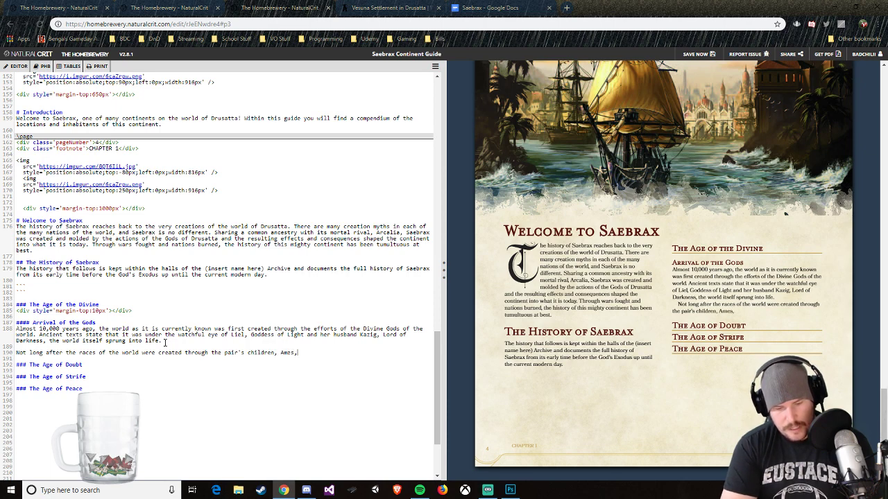
text(God of L)
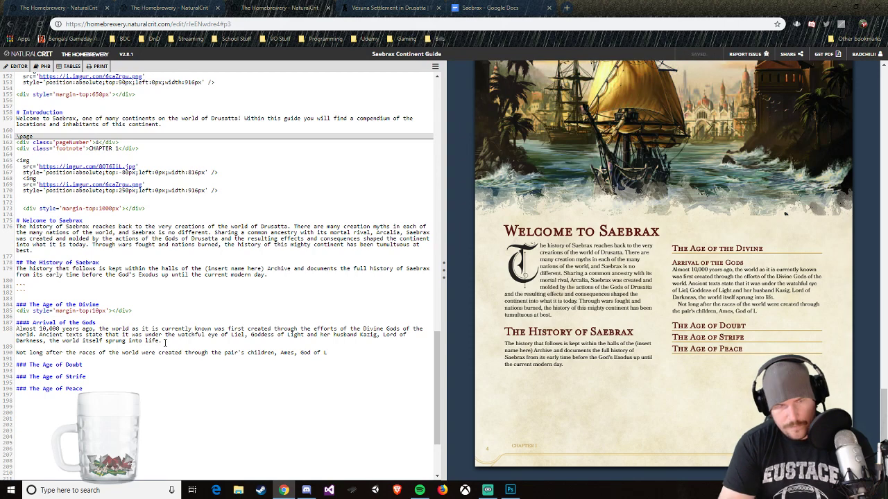
Step: Continue the "Not long after" sentence with "the pair's children, Ames, God of Life and his sister Iona"
text(ife)
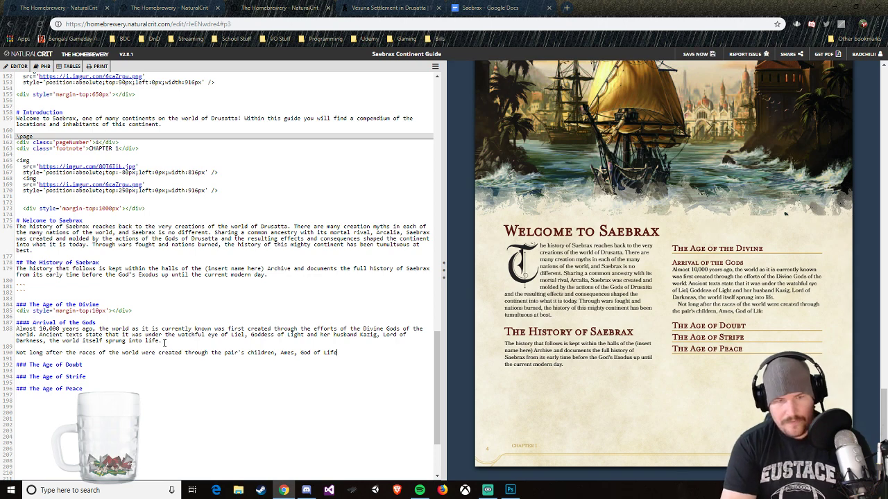
text( and His)
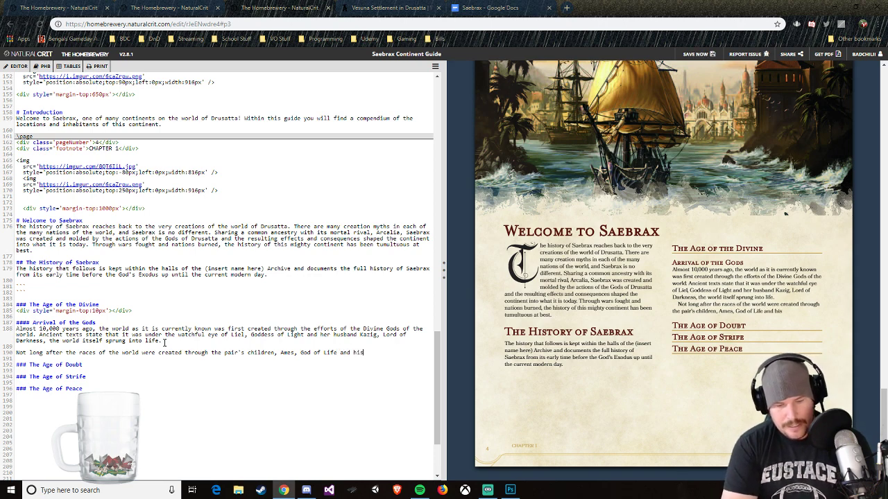
text( sister I)
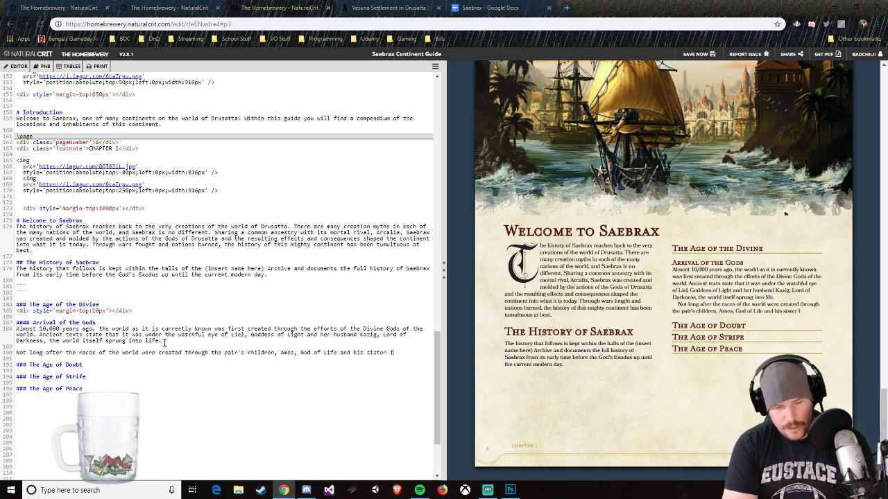
text(ona)
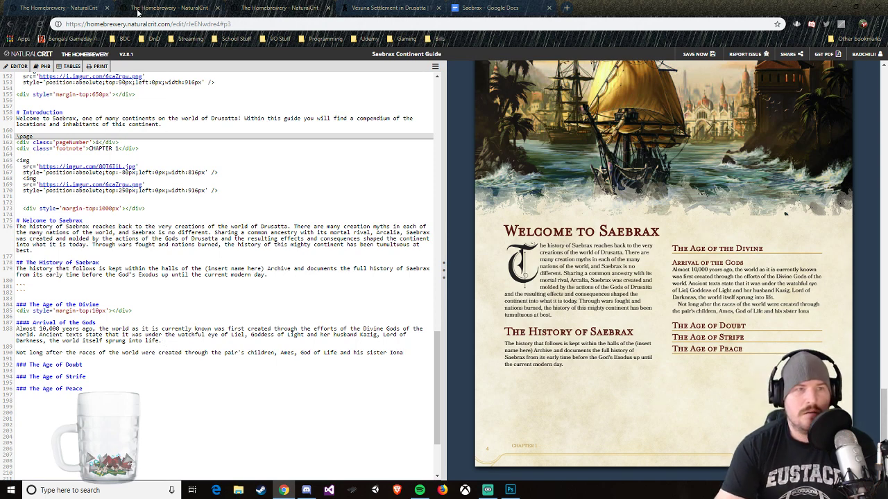
Step: Switch to World Anvil, open Iona's article from the Arcalian Pantheon on the Drusatta homepage, and read her divine title and story
click(137, 9)
click(388, 7)
scroll(311, 258, up, 3)
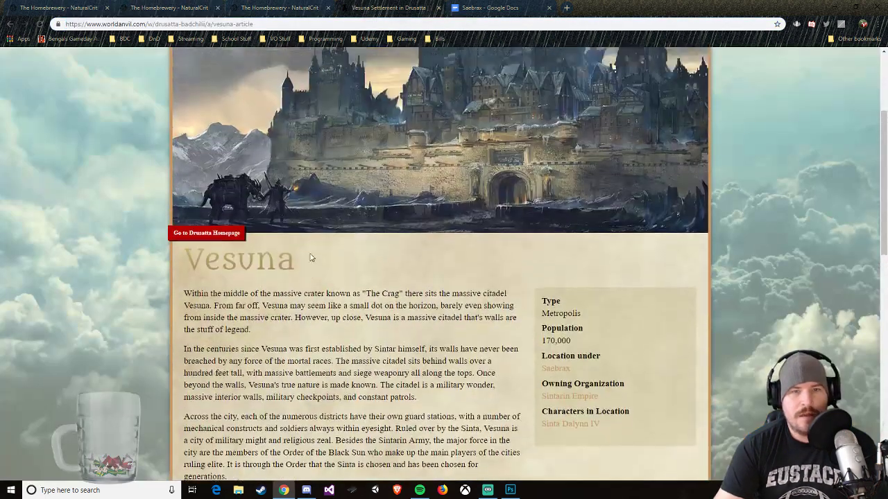
scroll(311, 258, up, 3)
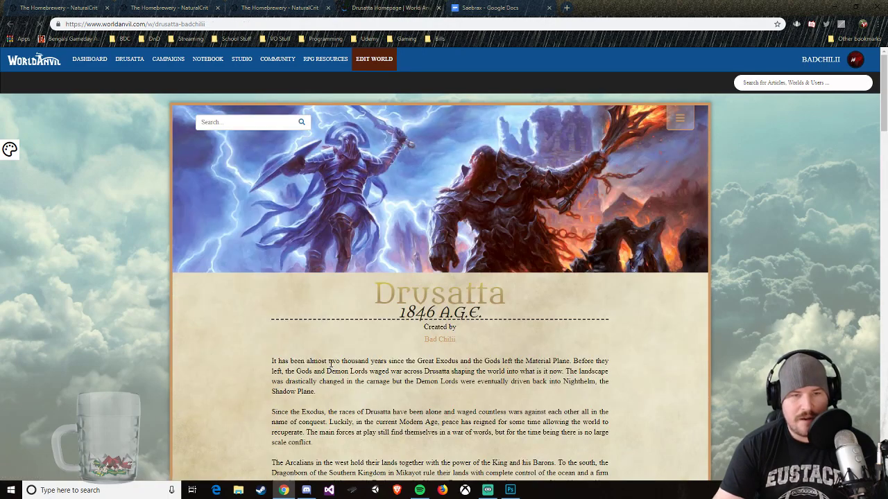
scroll(312, 360, down, 15)
scroll(296, 364, down, 13)
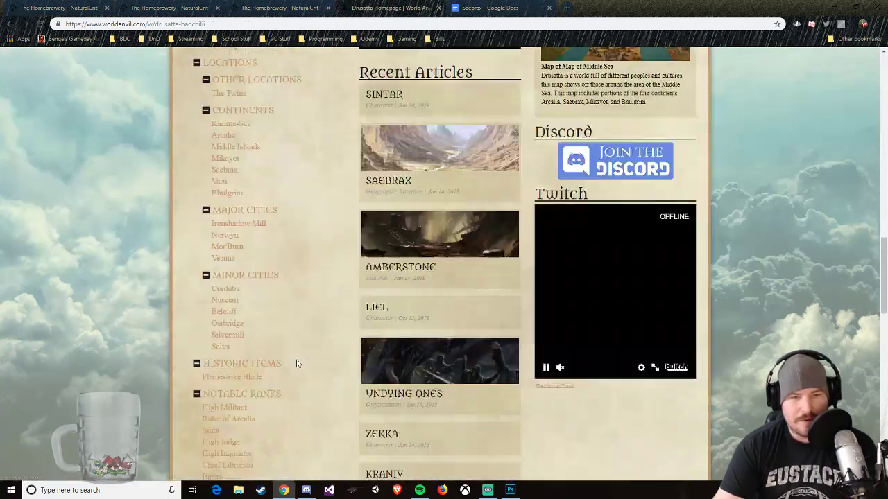
scroll(296, 363, down, 1)
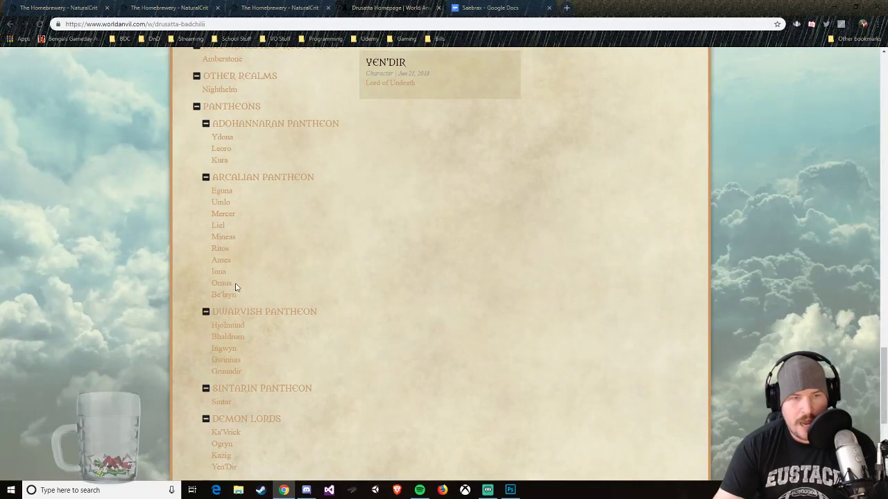
click(220, 272)
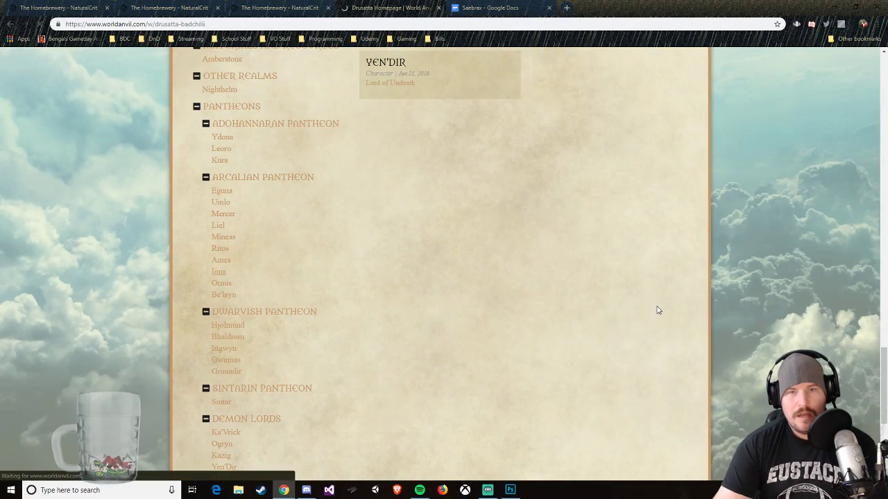
scroll(444, 333, down, 2)
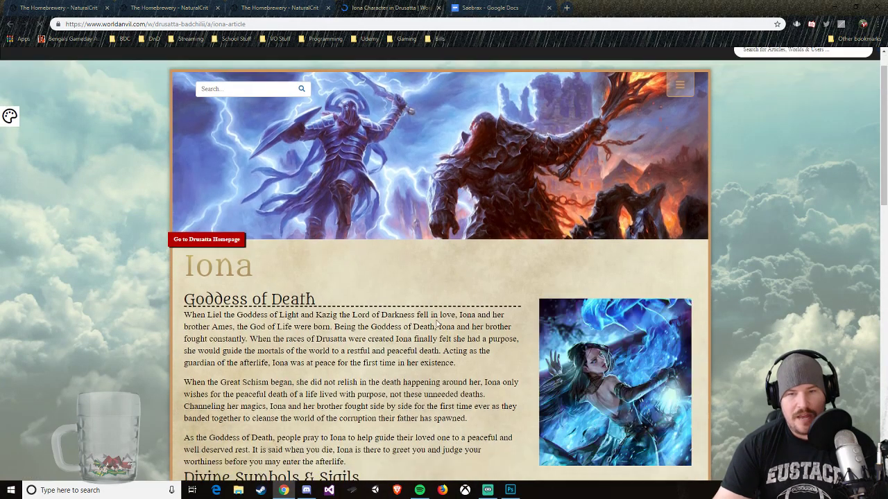
scroll(438, 306, down, 2)
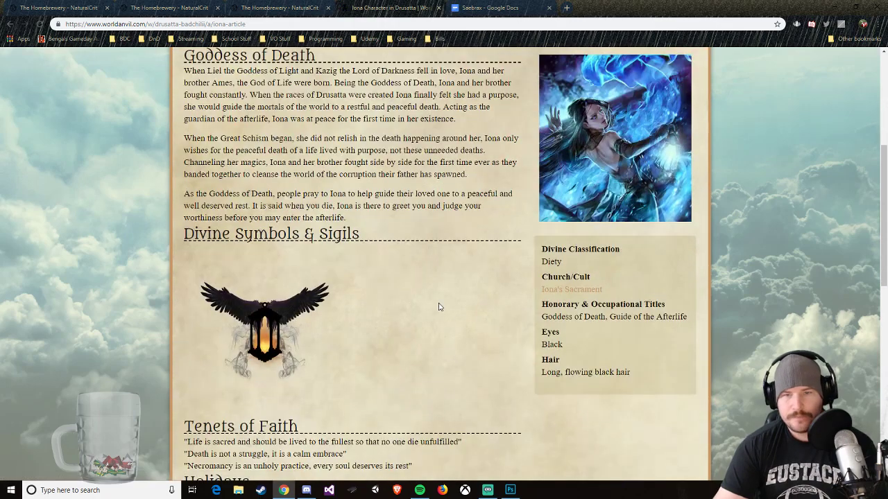
scroll(438, 306, down, 4)
scroll(438, 307, up, 5)
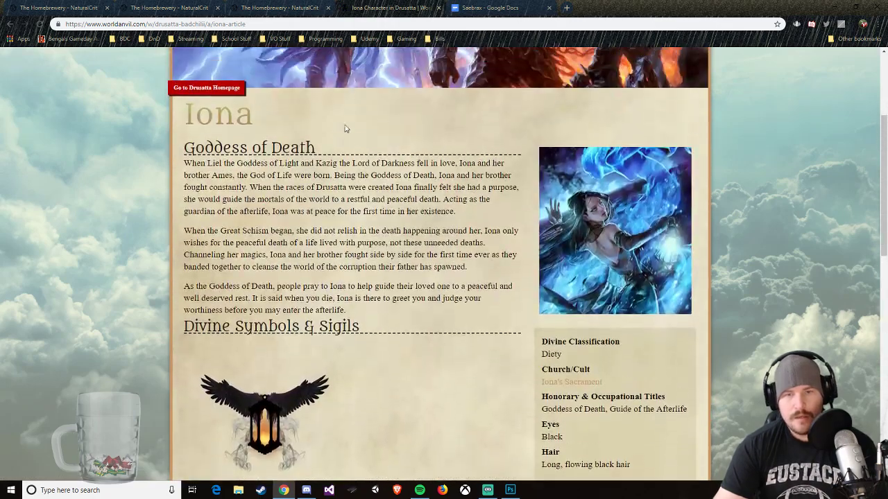
Step: Return to the Saebrax guide in The Homebrewery and add ", Goddess of Death" after Iona's name
click(278, 8)
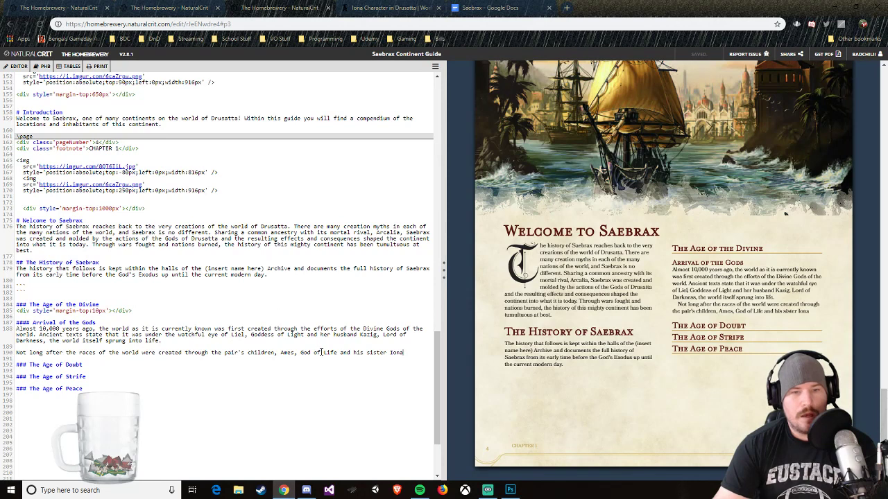
text(, Godd)
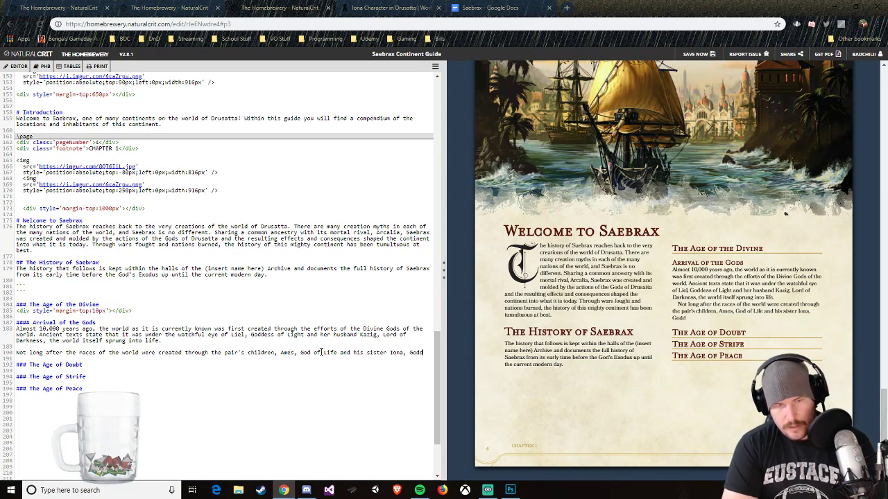
text(ess of Death)
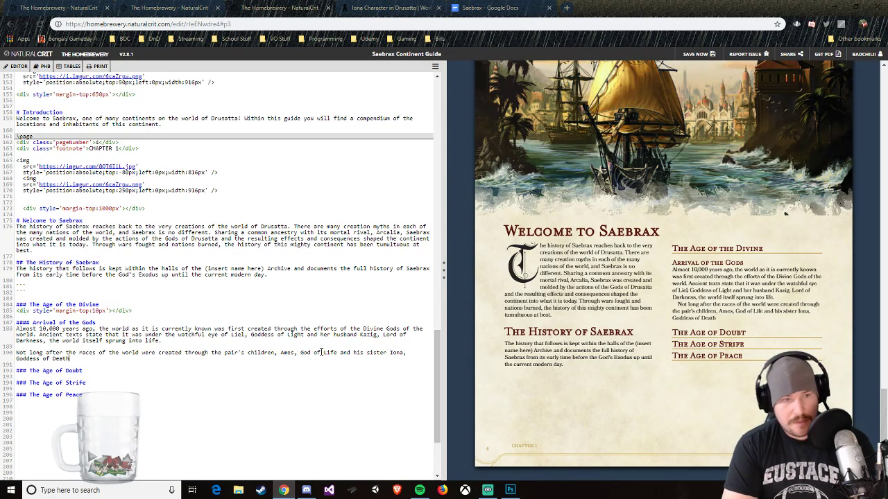
text(. With their powers)
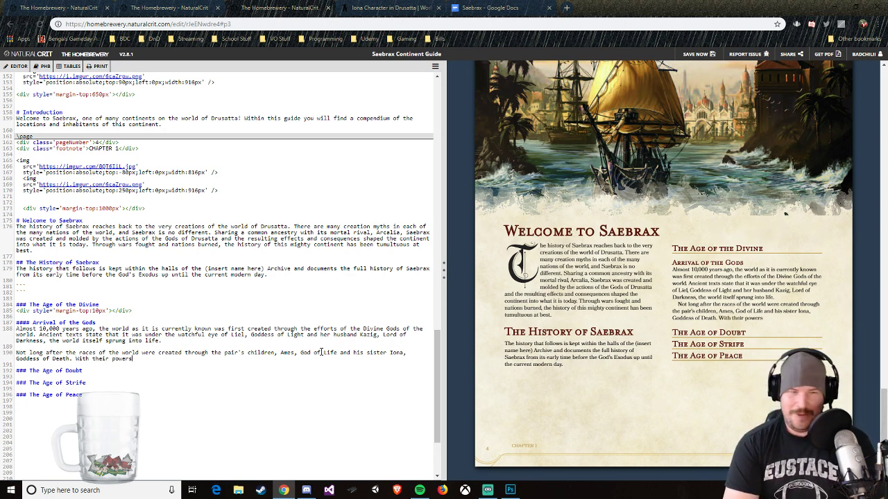
Step: End the sentence with a period after "Death", try "With their powers" as the following opening, and delete that opening
key(BackSpace)
key(BackSpace)
key(BackSpace)
key(BackSpace)
key(BackSpace)
key(BackSpace)
key(BackSpace)
key(BackSpace)
key(BackSpace)
key(BackSpace)
key(BackSpace)
key(BackSpace)
key(BackSpace)
key(BackSpace)
key(BackSpace)
key(BackSpace)
key(BackSpace)
key(BackSpace)
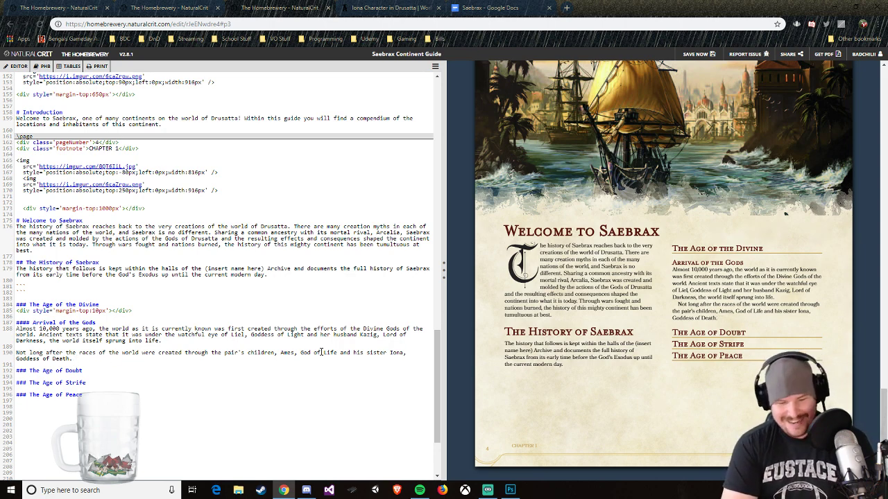
Step: Add a new sentence beginning "The two squabbling siblings finally had found something they could create in common as they"
text(The two s)
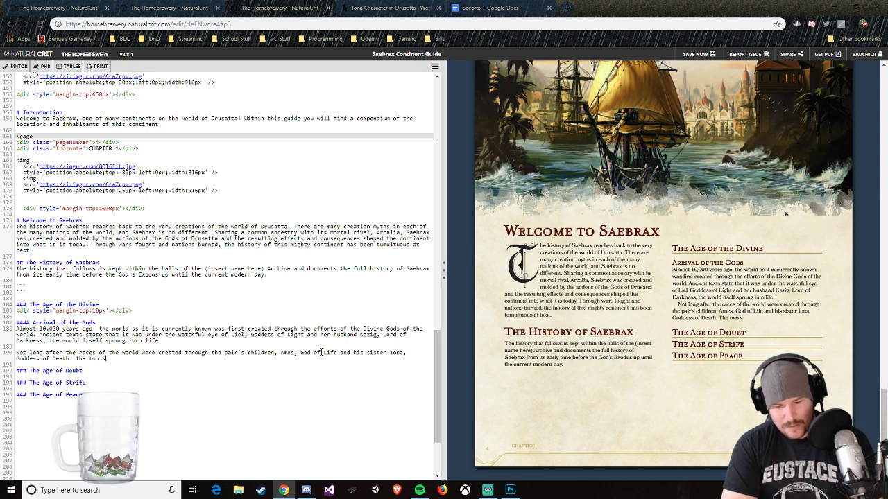
text(quabbling si)
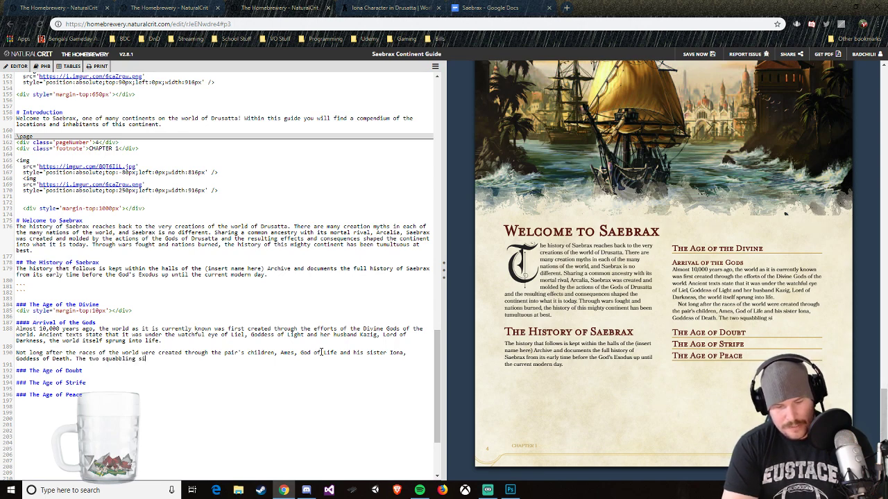
text(blings fi)
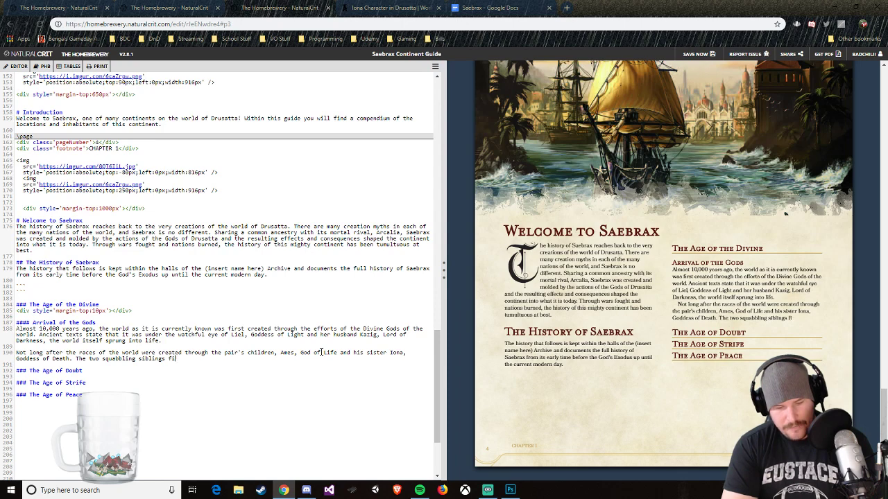
text(nally had found s)
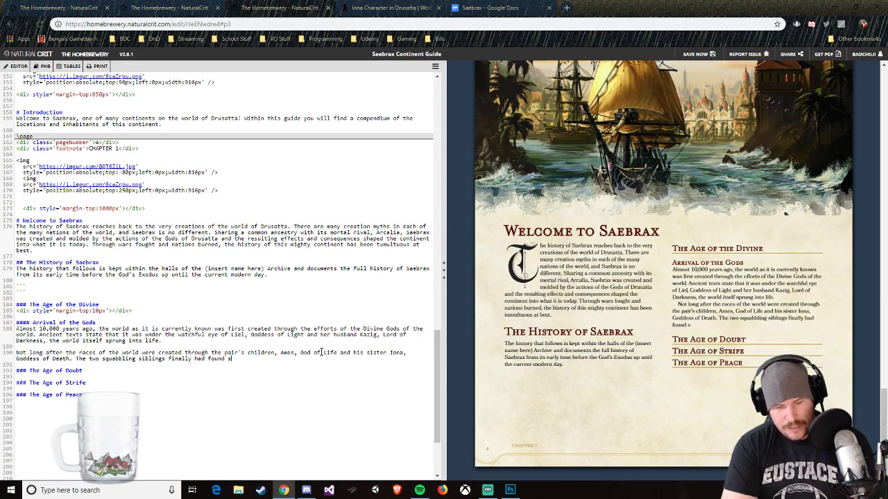
text(omething they co)
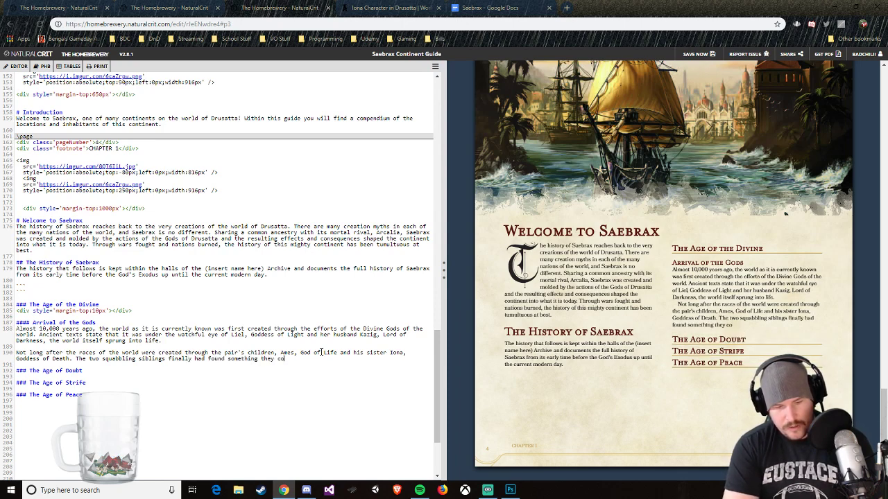
text(uld create in co)
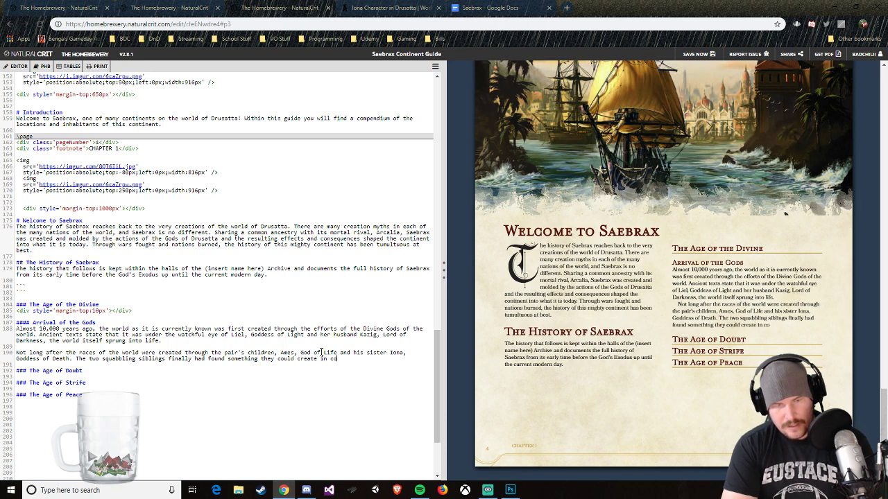
text(mmon as they)
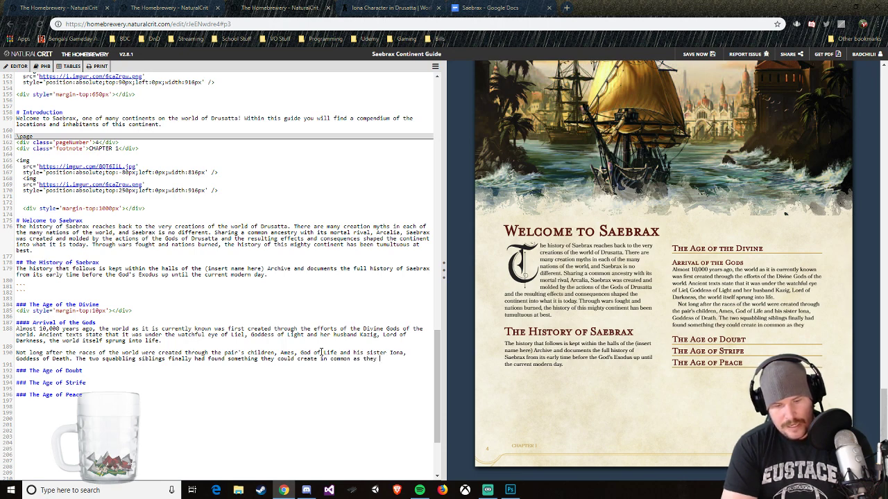
text( brought )
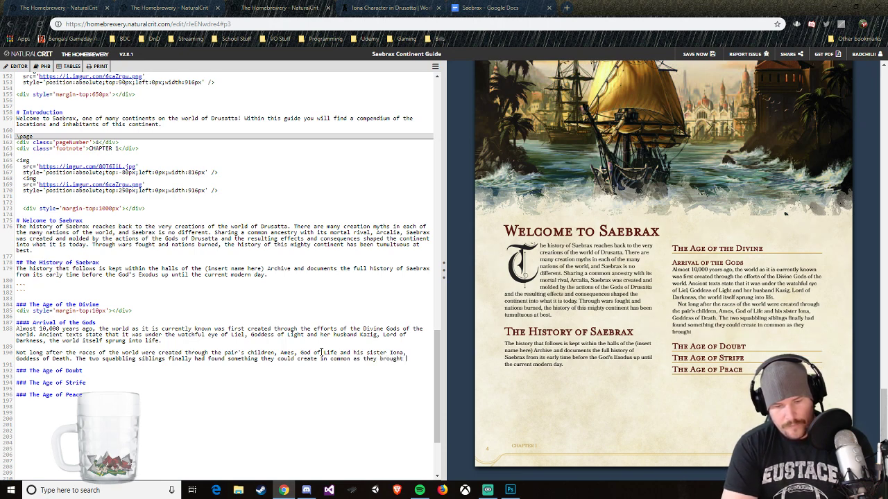
text(forth all )
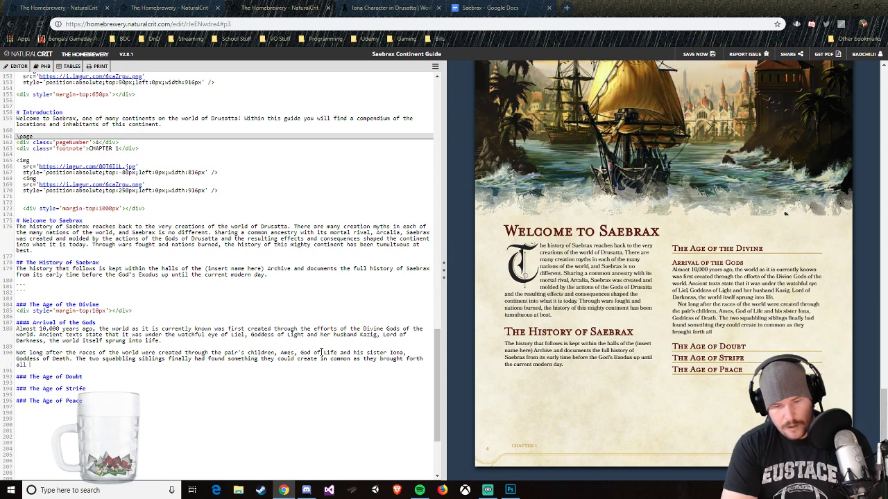
text(manner of creatures)
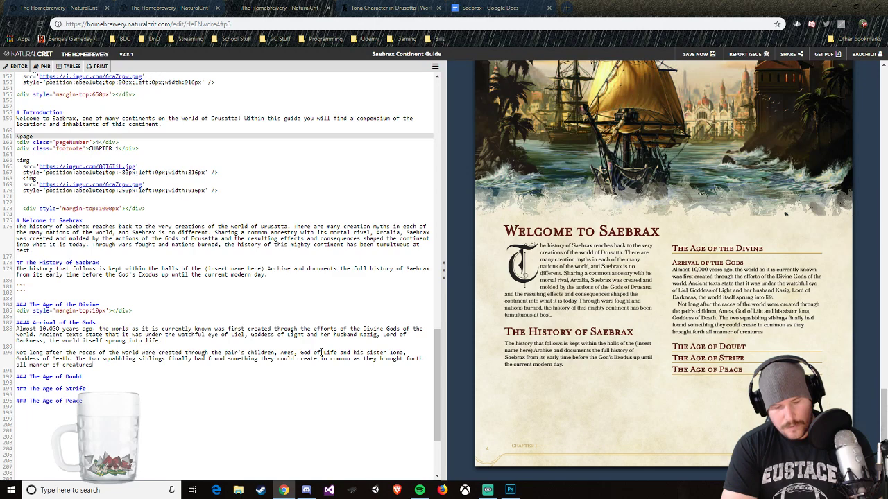
text( both sentient an)
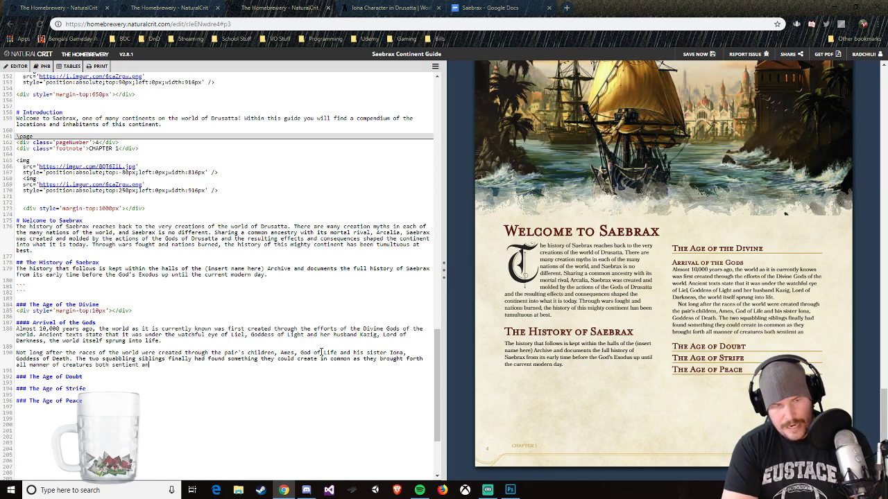
text(d not)
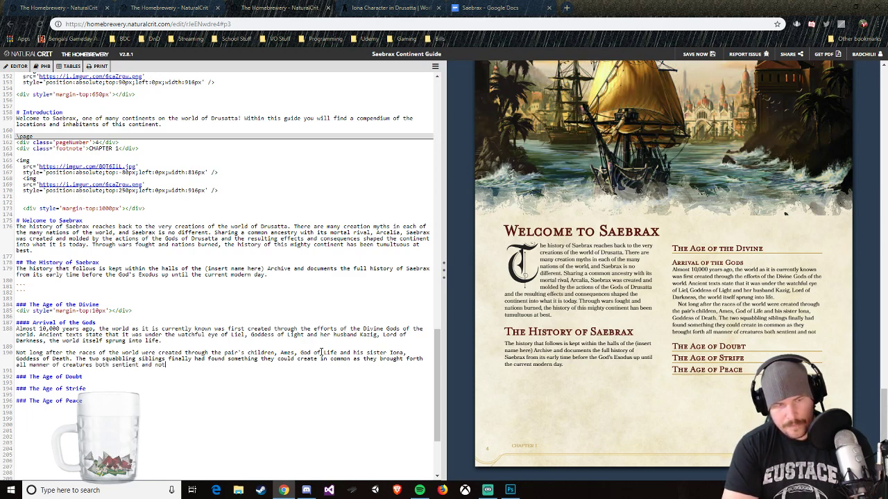
text(.)
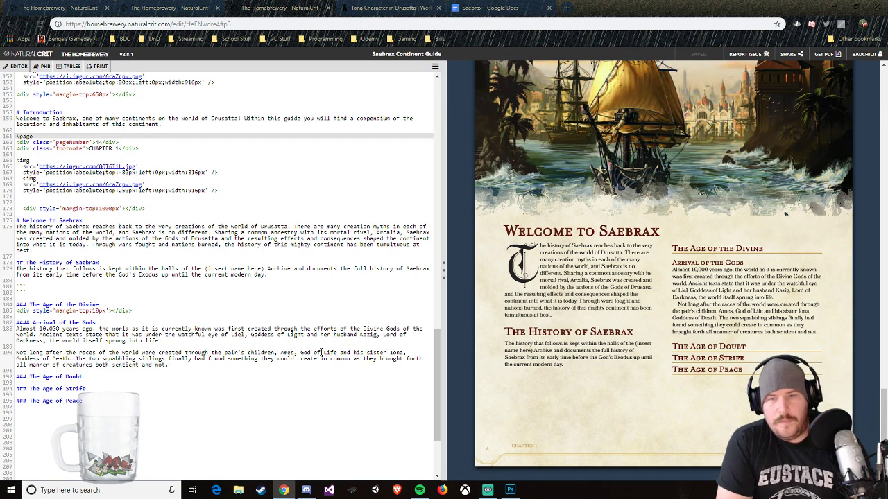
Step: Start a level-four heading with "####" on a new line below the Arrival of the Gods text
key(Return)
key(Return)
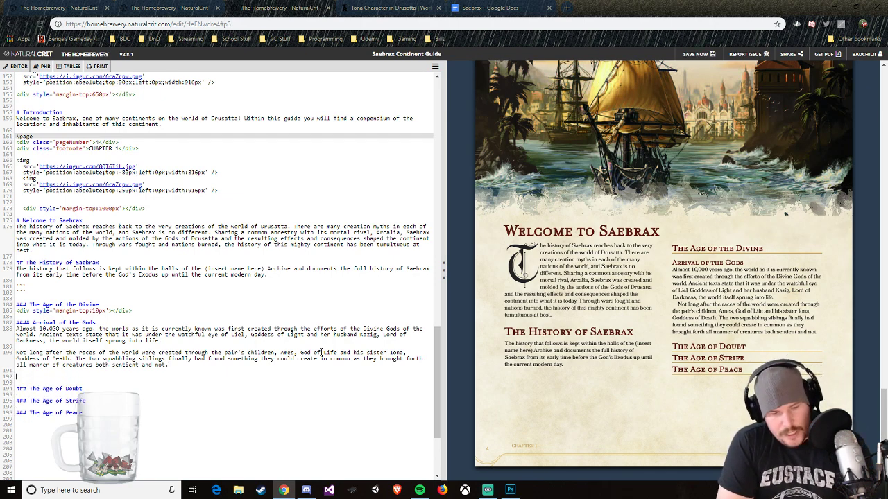
text(####)
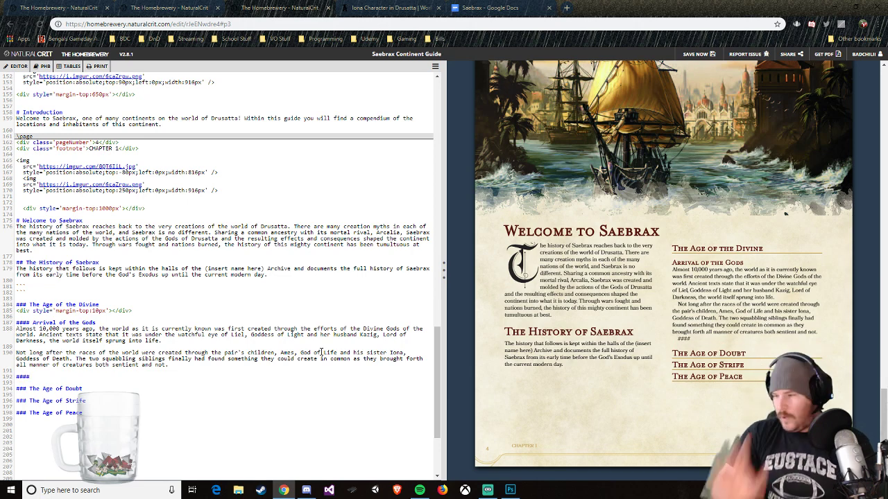
Step: Switch to the Saebrax outline in Google Docs and highlight "Arrival of gods" in yellow
click(485, 8)
scroll(402, 228, up, 2)
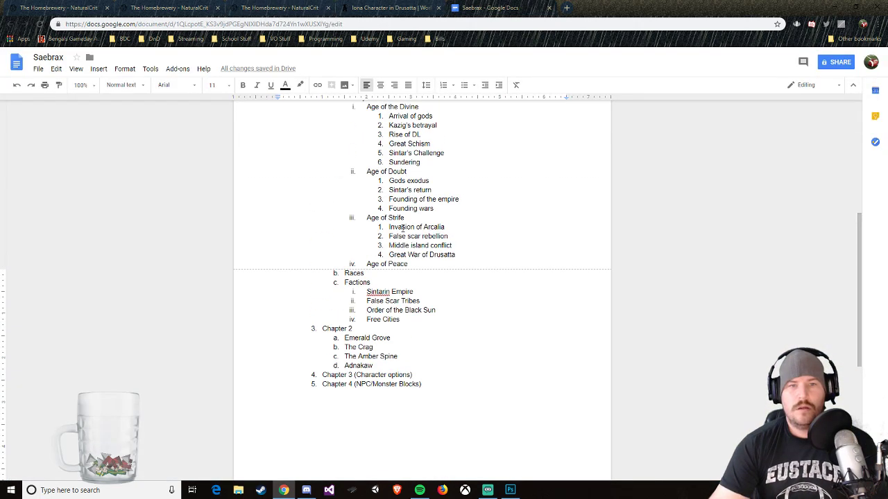
scroll(402, 228, up, 1)
drag(432, 163, 388, 162)
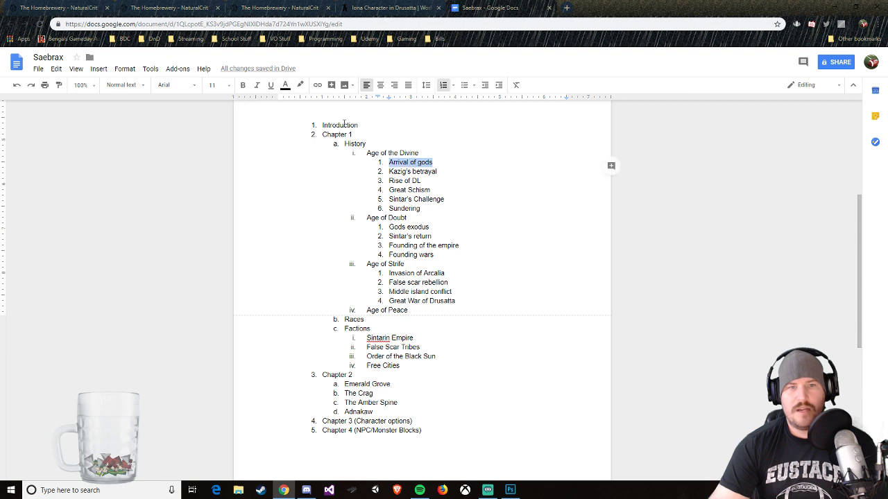
click(300, 85)
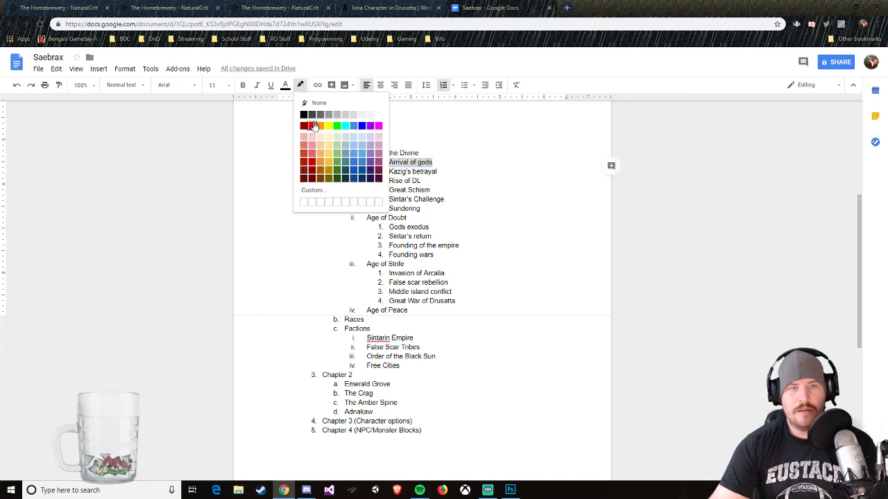
click(328, 126)
click(443, 188)
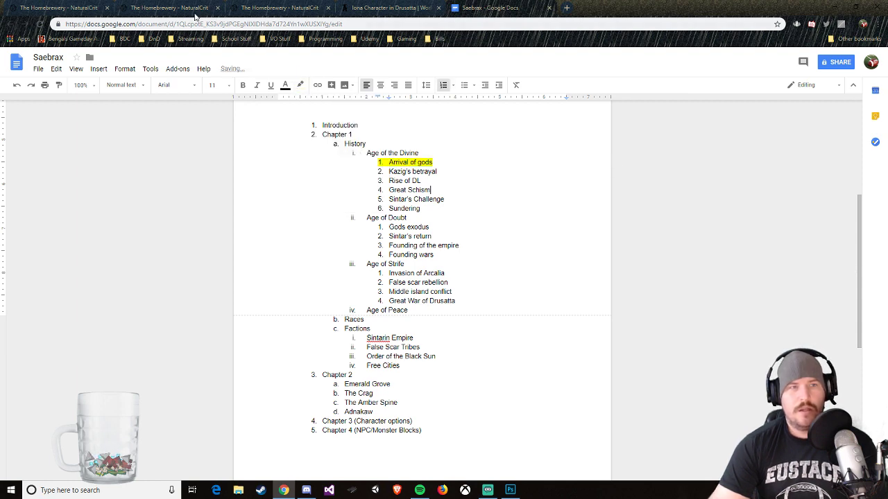
Step: Return to the Saebrax guide in The Homebrewery and complete the new heading as "Kazig's Betrayal"
click(62, 8)
click(173, 8)
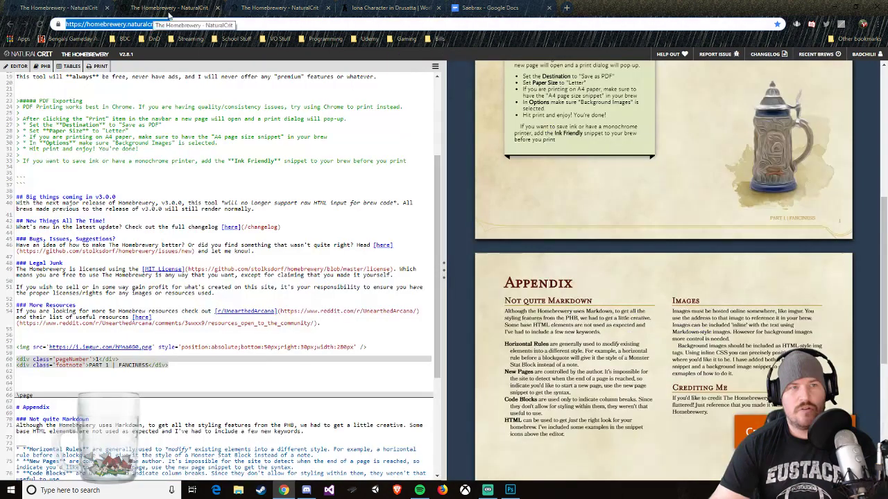
click(256, 7)
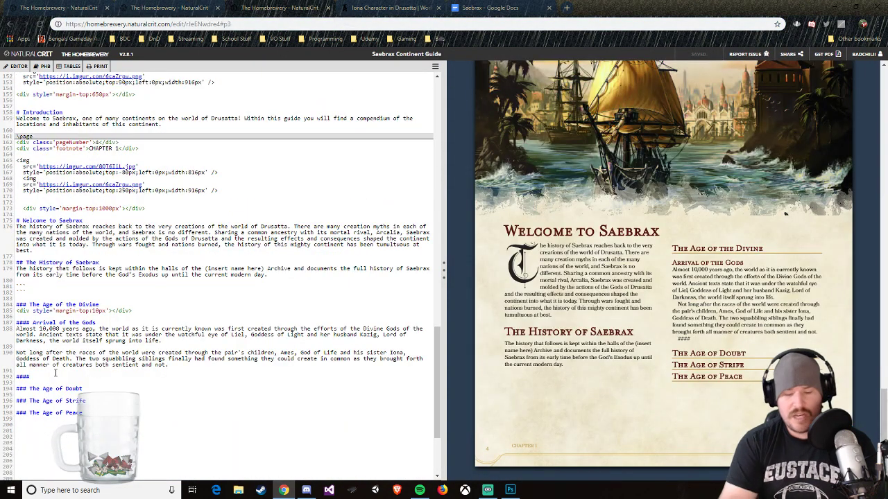
text(Kazig)
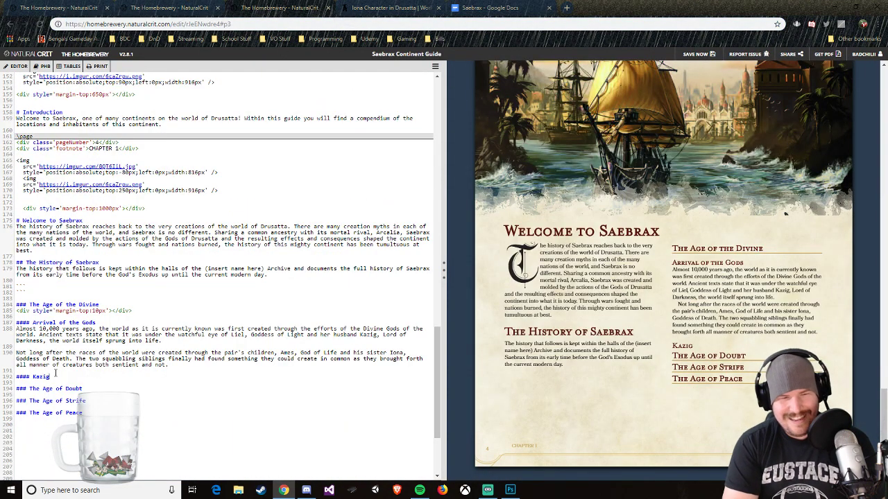
text('s )
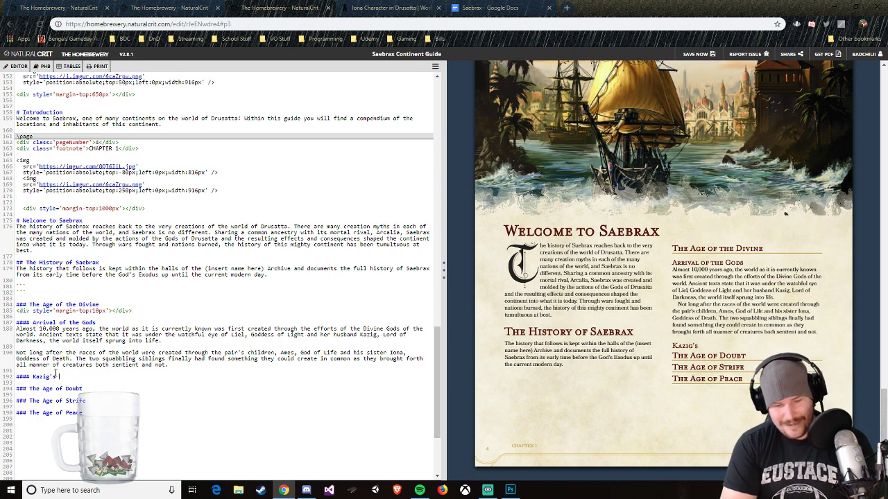
text(Betrayal)
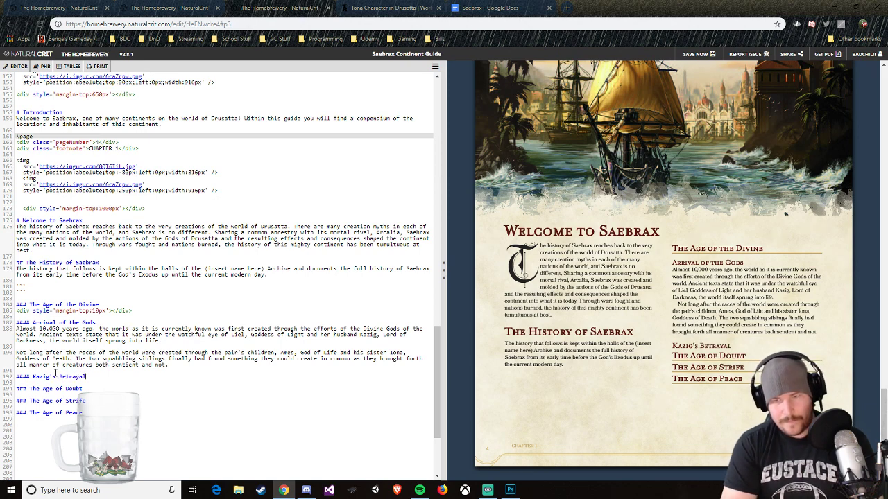
Step: Begin the text under the Kazig's Betrayal heading with "However,"
key(Return)
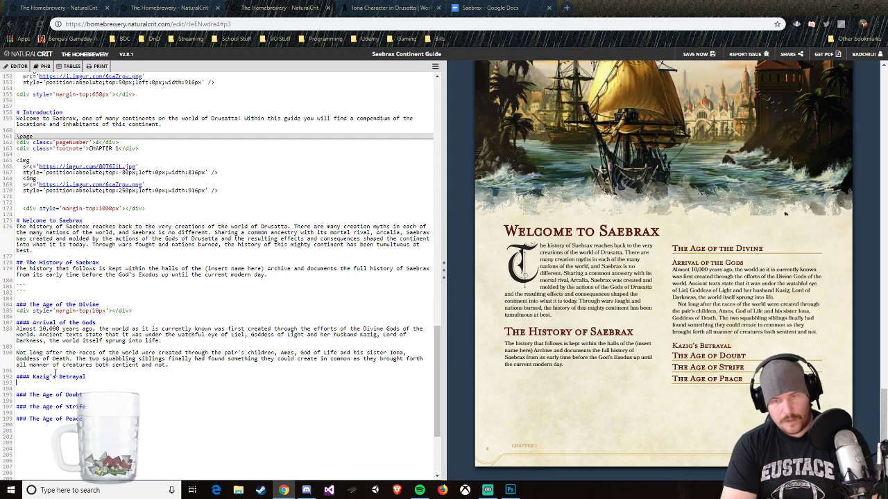
text(However)
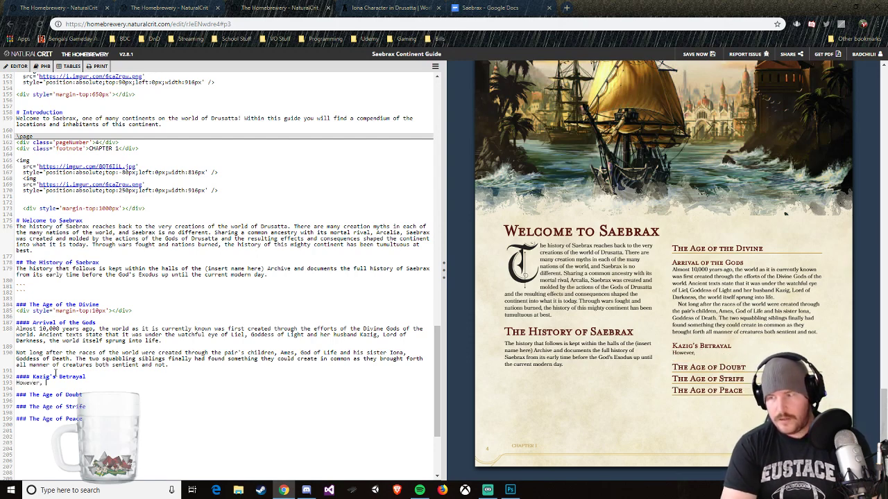
text(, no)
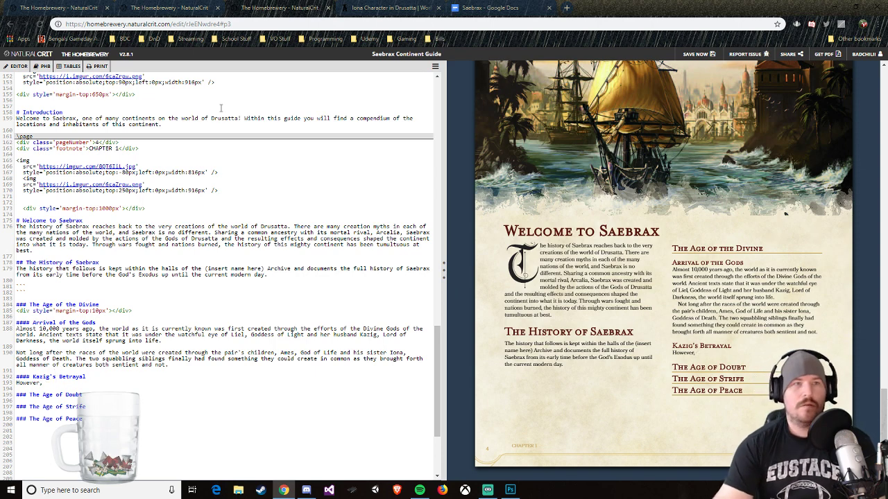
Step: Switch to World Anvil, open the Sintarin Timeline from the Drusatta homepage, and read the dates of the Gods' Arrival and Kazig's betrayal
click(388, 8)
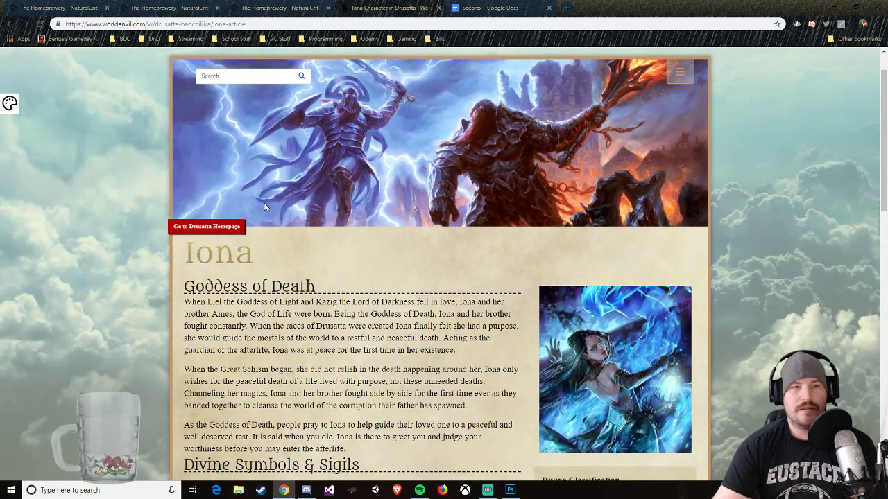
scroll(309, 247, up, 1)
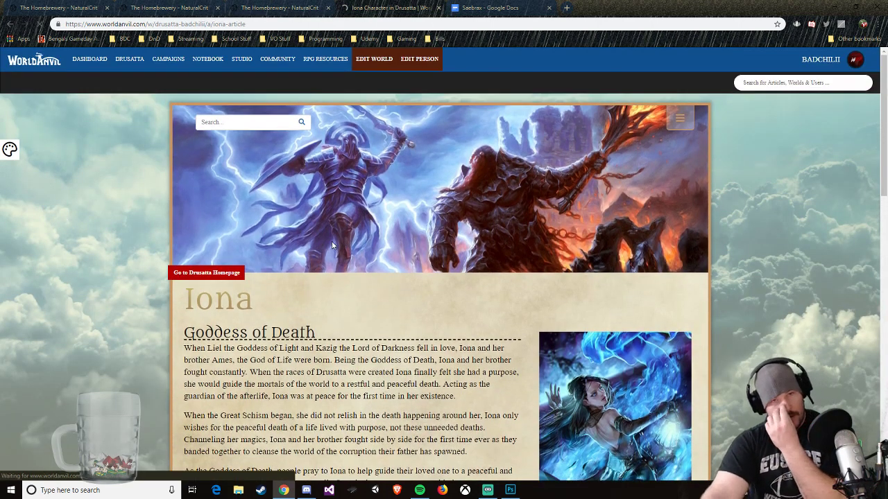
scroll(342, 312, down, 9)
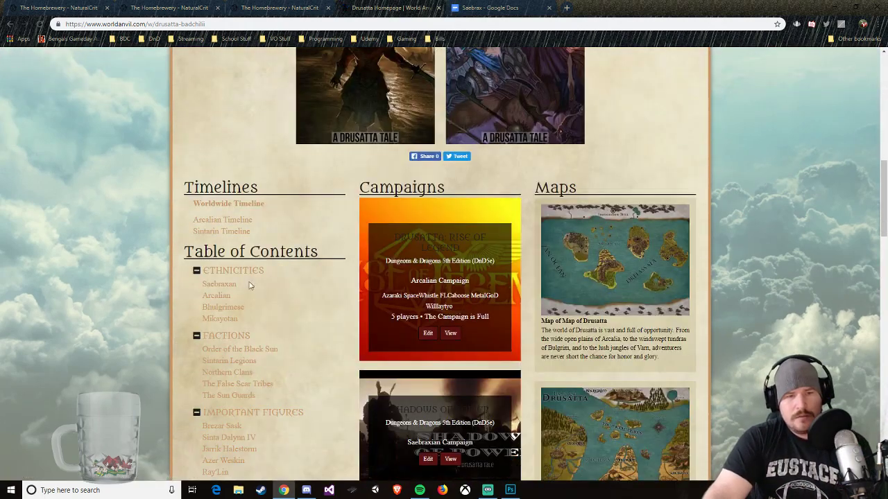
click(227, 232)
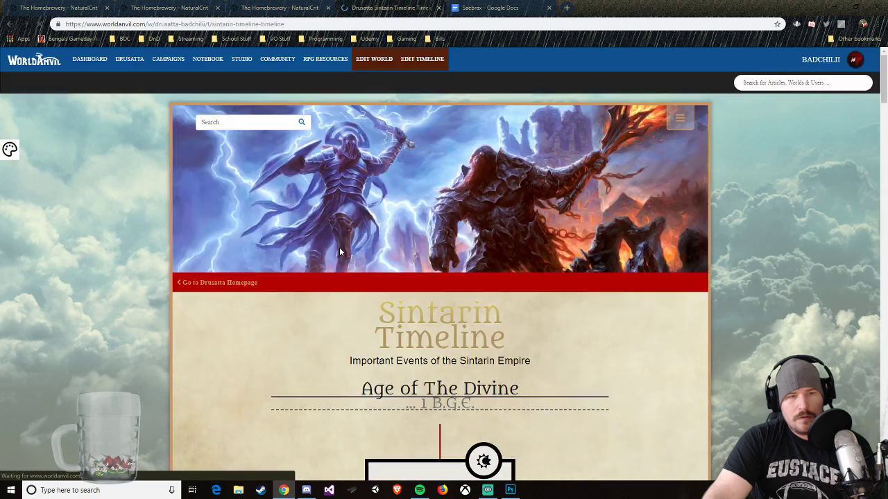
scroll(428, 311, down, 4)
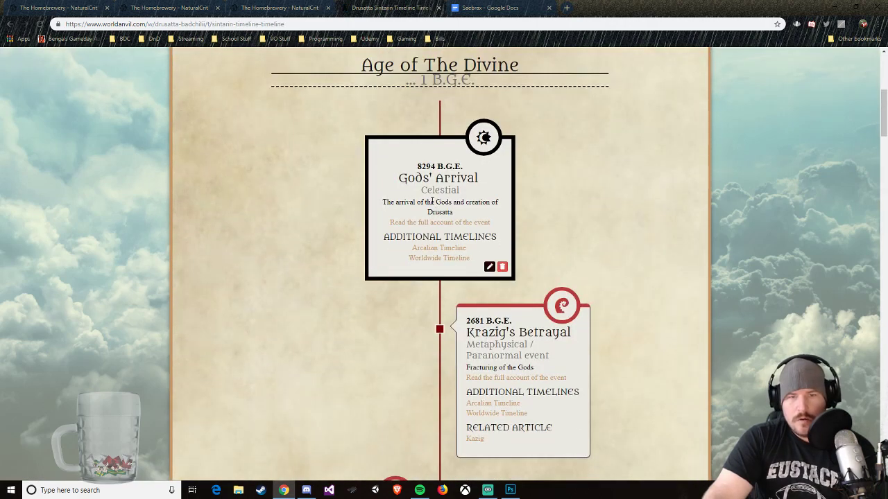
Step: Return to the Saebrax guide in The Homebrewery and continue the Kazig's Betrayal text with "even though this pantheon enjoyed 6,000 years of"
click(452, 8)
click(301, 8)
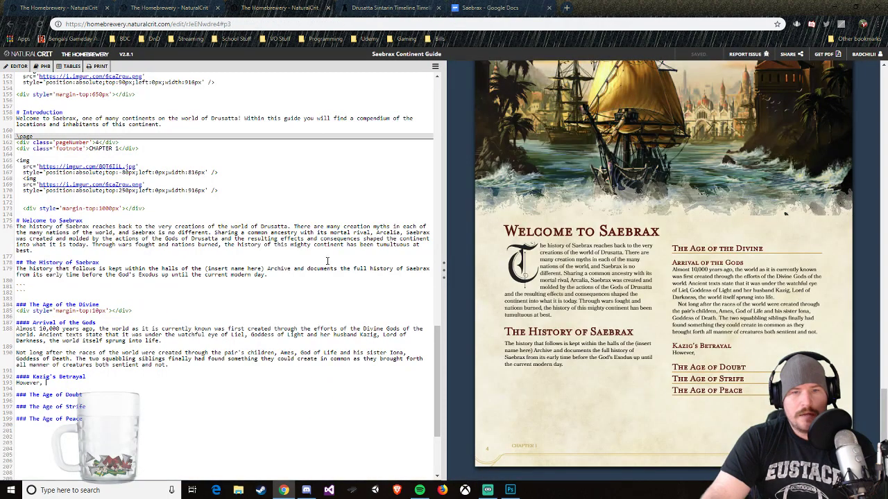
click(220, 381)
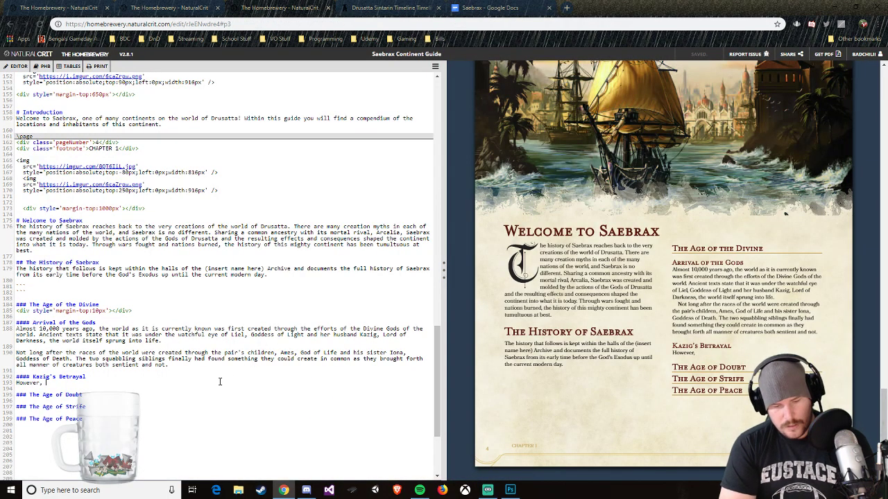
text(e)
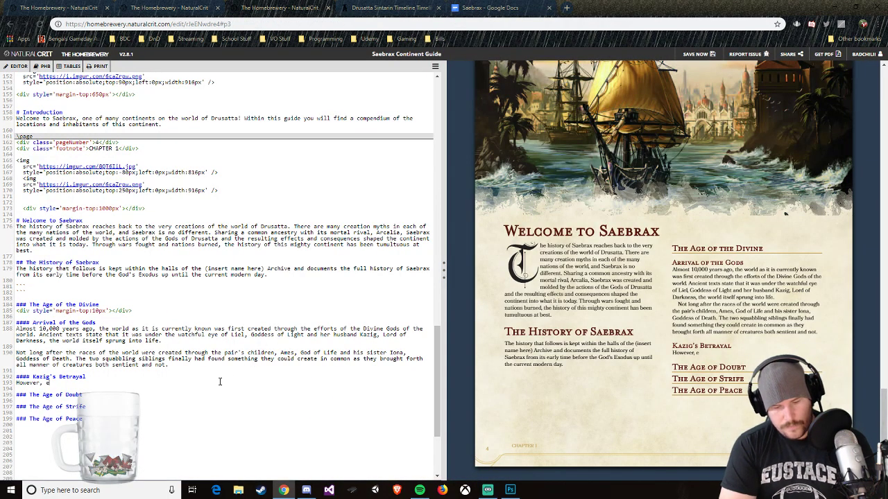
text(ven though th)
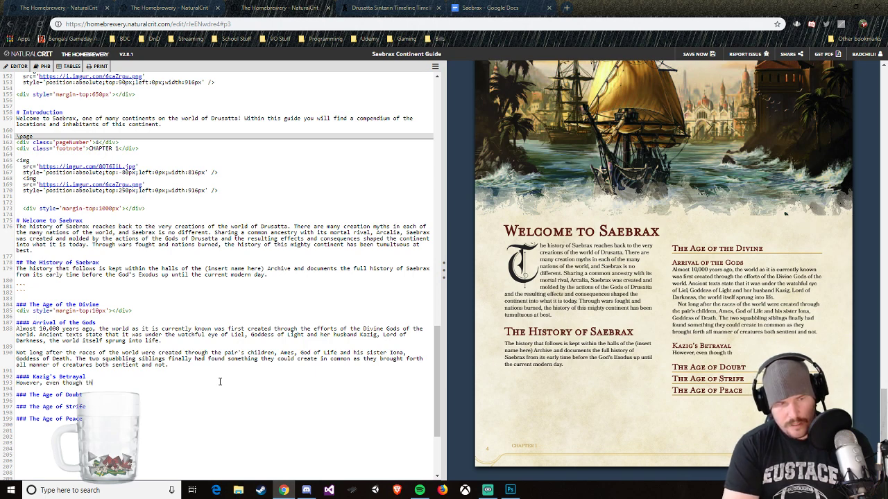
text(is )
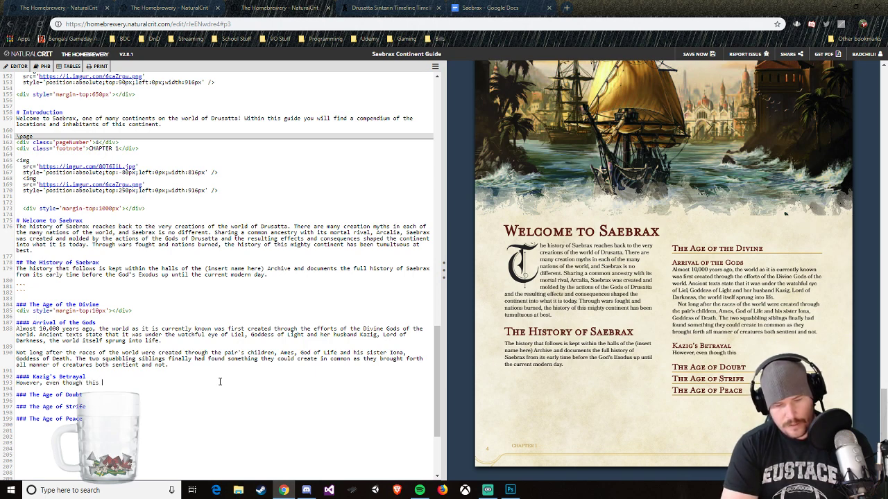
text(pantheon)
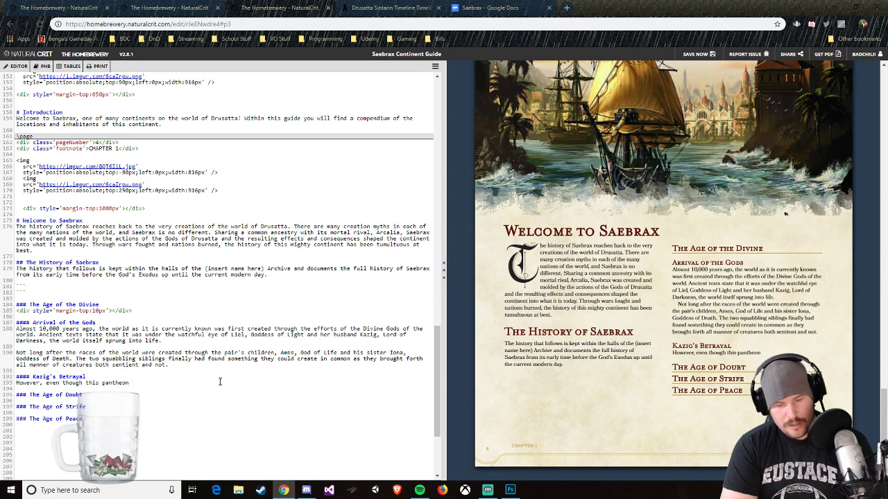
text( enjoye)
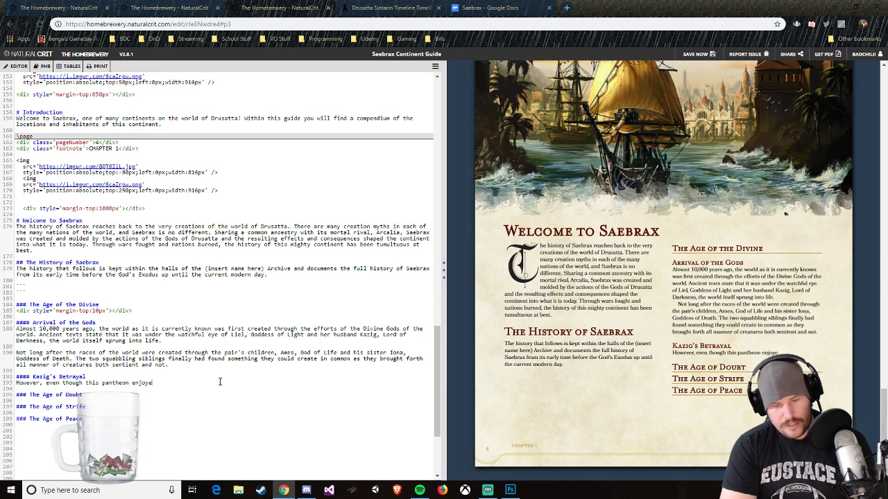
text(d 60)
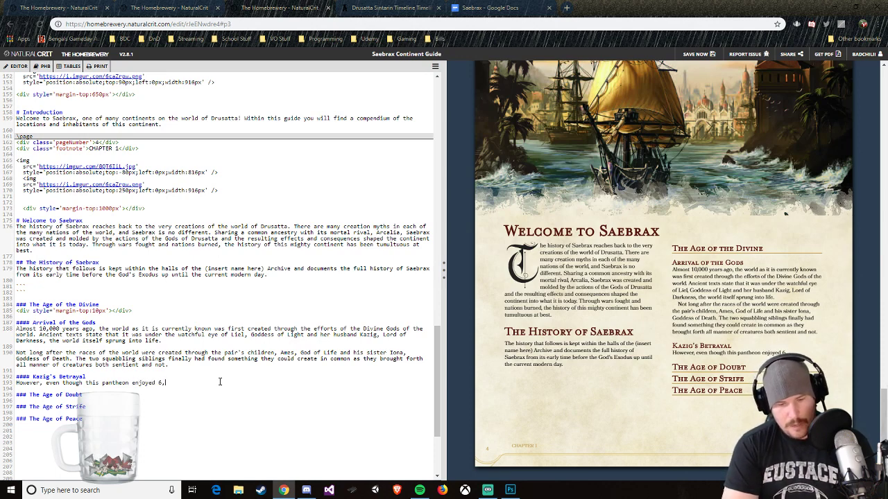
text(000 years of)
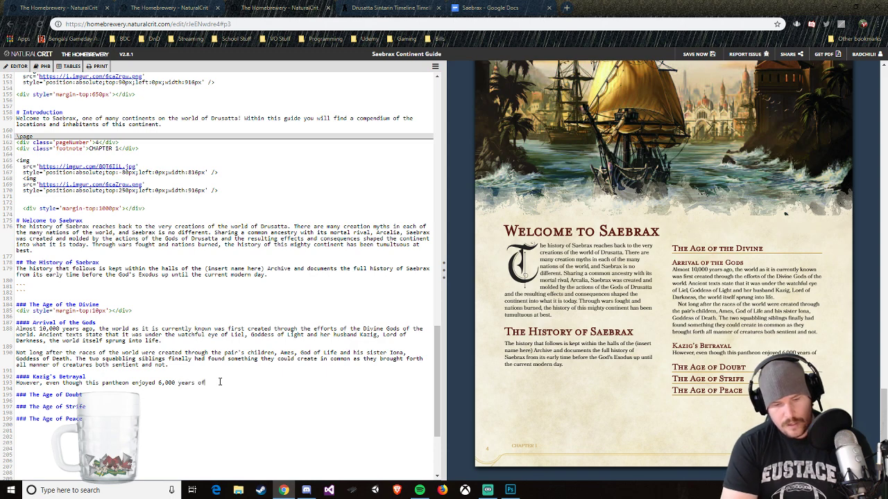
text( peace and happine)
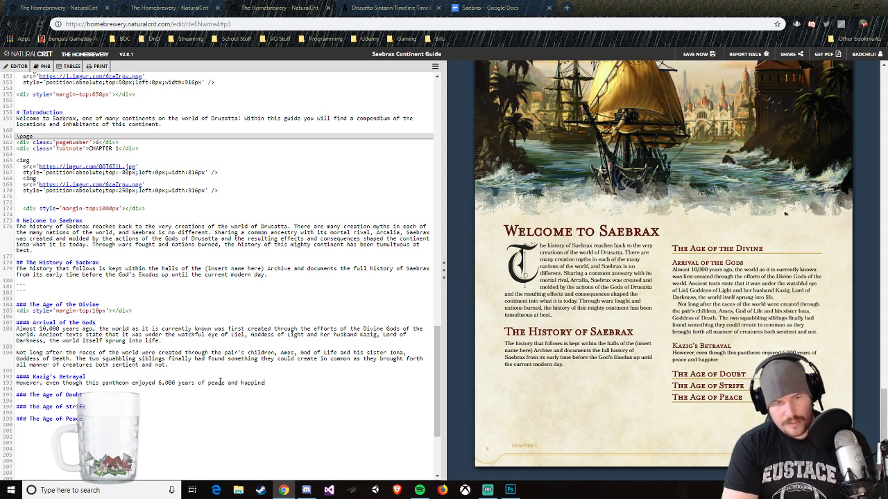
text(ss, it was no)
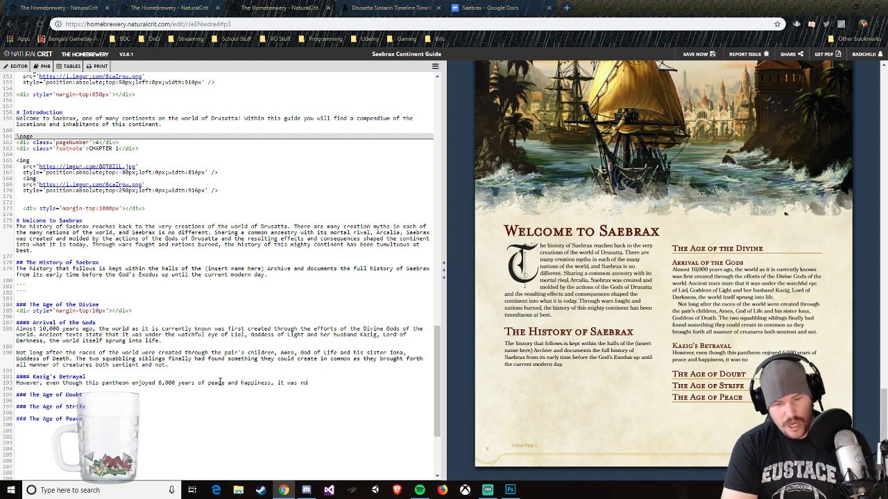
text(t meant to be)
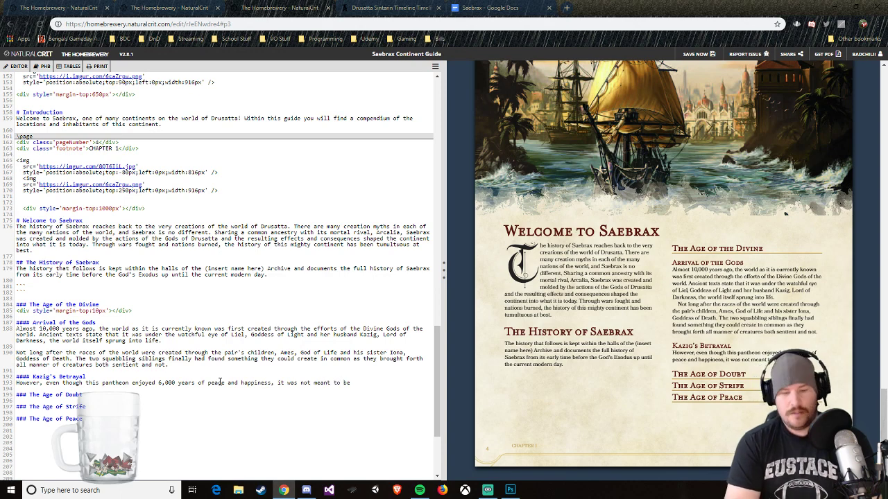
text(.)
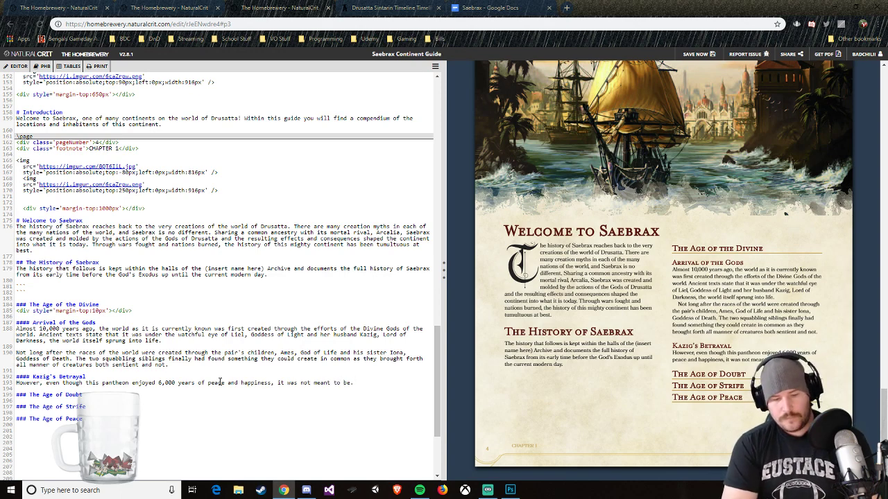
text( Through)
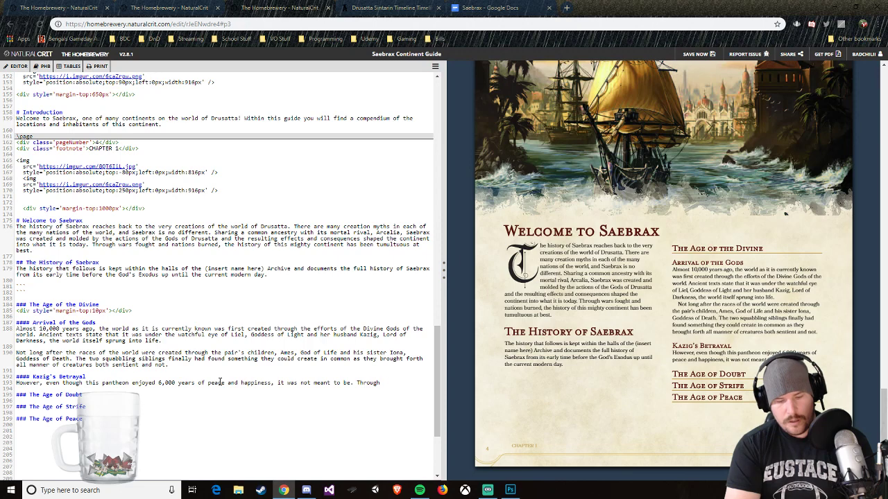
text( the)
key(BackSpace)
key(BackSpace)
key(BackSpace)
key(BackSpace)
key(BackSpace)
key(BackSpace)
key(BackSpace)
key(BackSpace)
key(BackSpace)
key(BackSpace)
key(BackSpace)
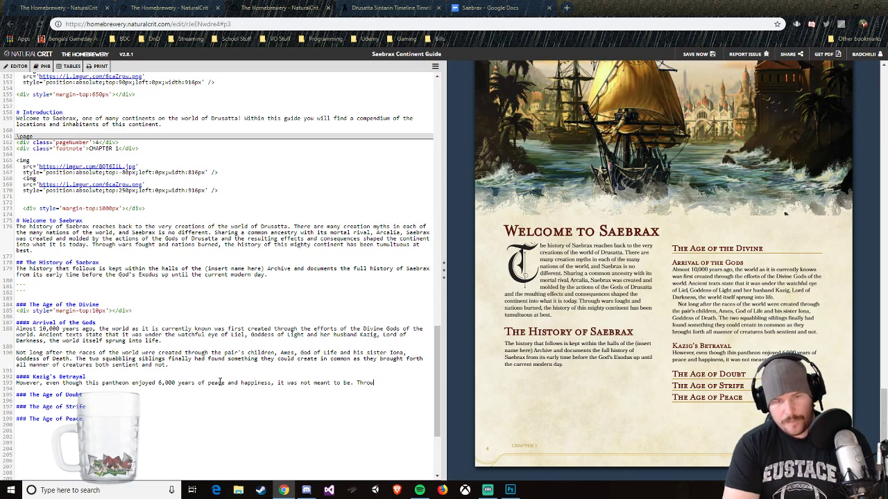
Step: Start the second sentence under Kazig's Betrayal with "During the creation of the mortal races of Drusatta,"
text(During th)
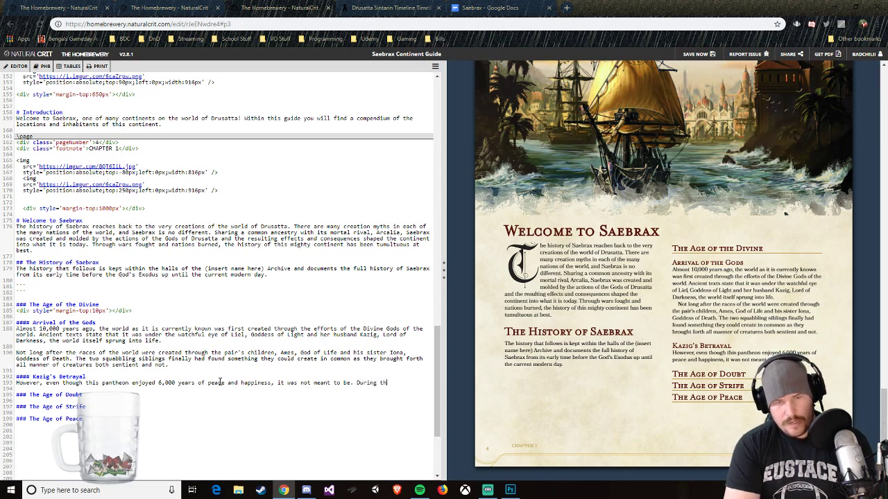
text(e creation of the )
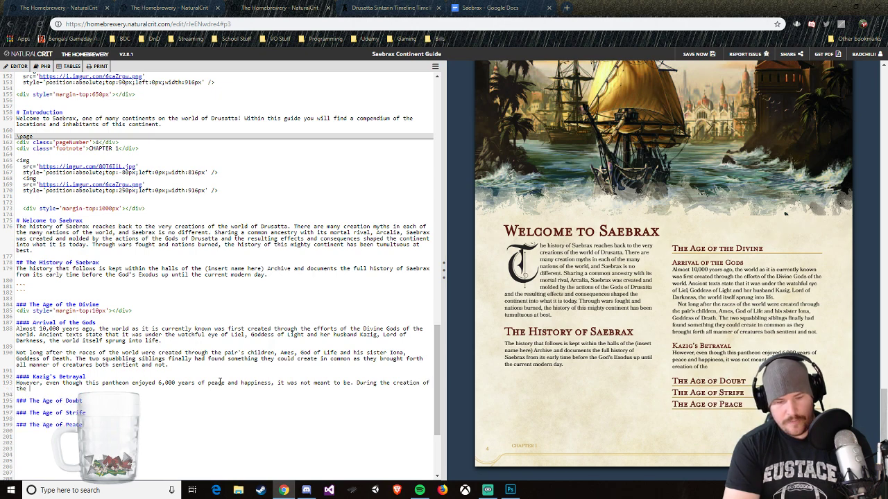
text(mortal)
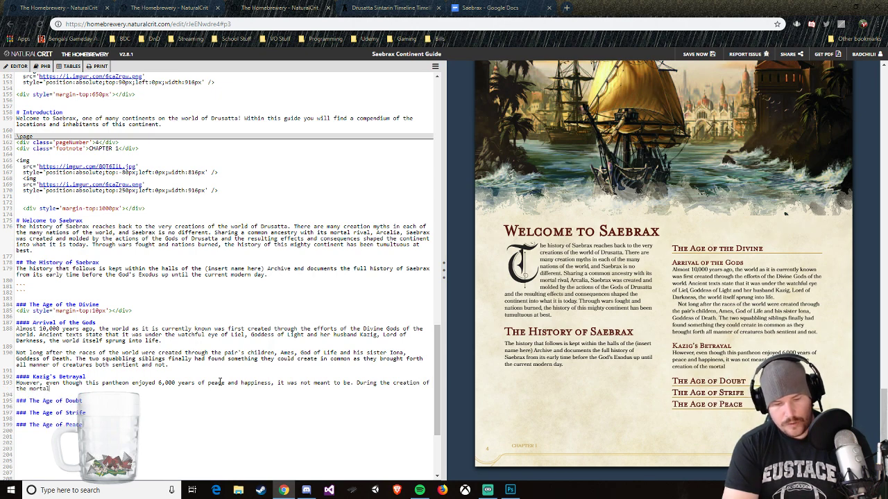
text( races of Drusa)
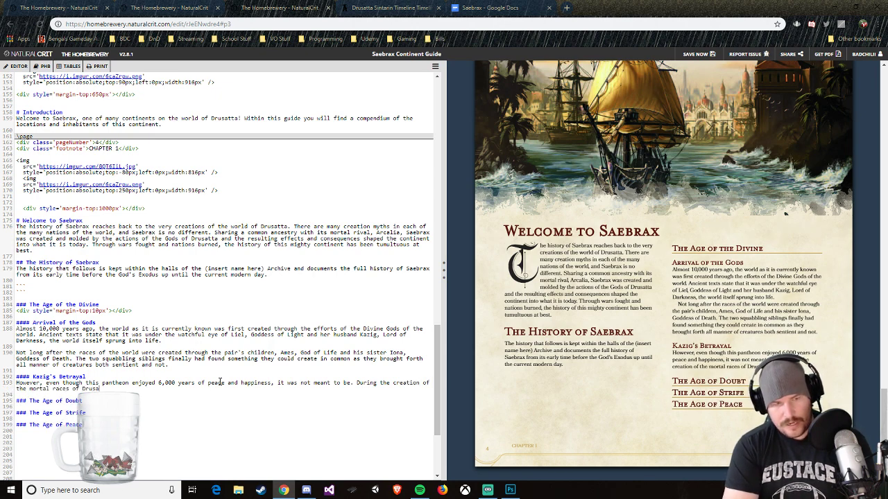
text(tta, par)
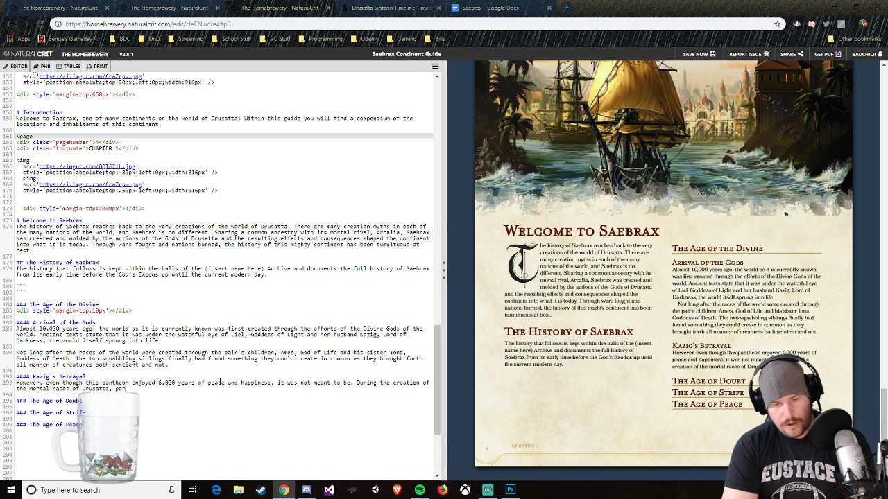
text(t of Kazig)
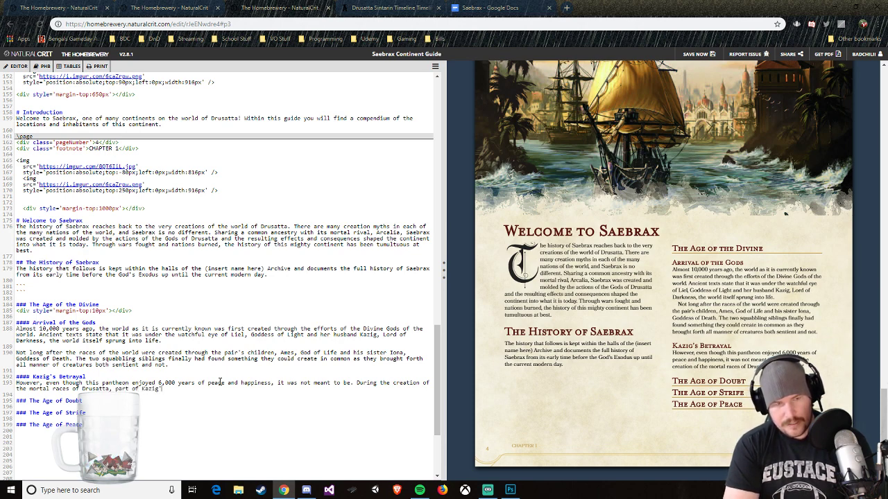
text('s inhere)
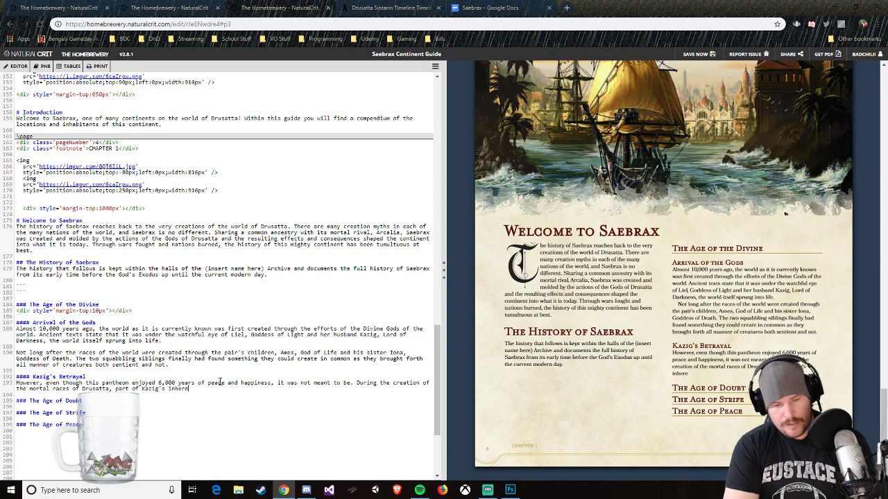
text(nt darkne)
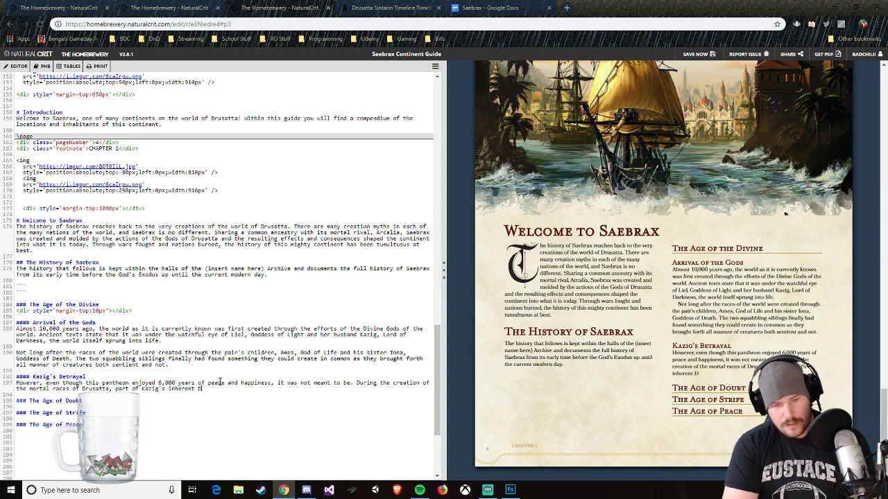
text(ss bl)
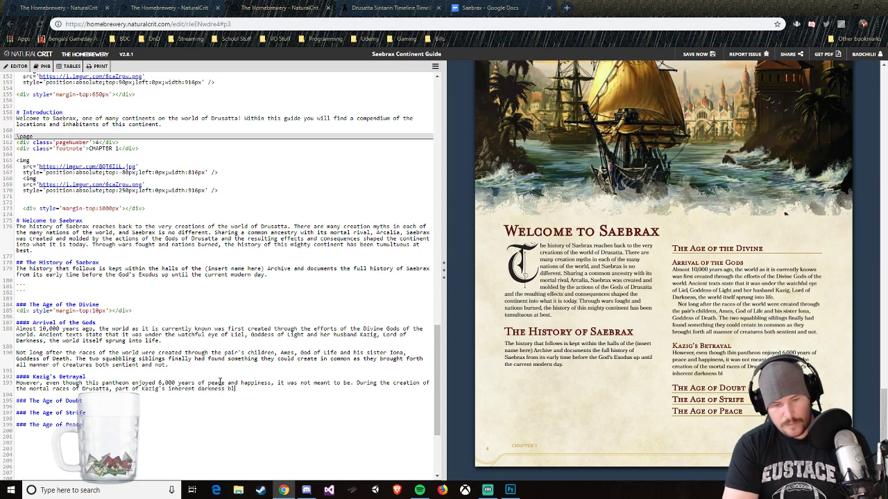
text(ed through and into)
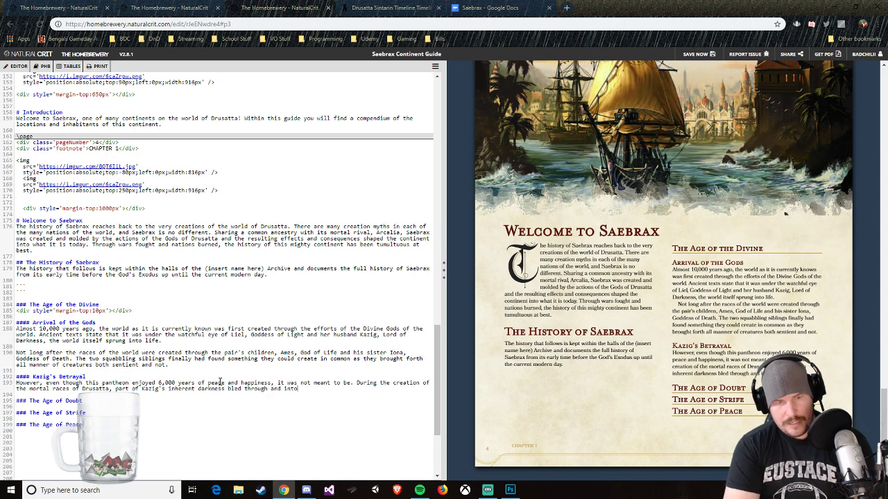
text( the mo)
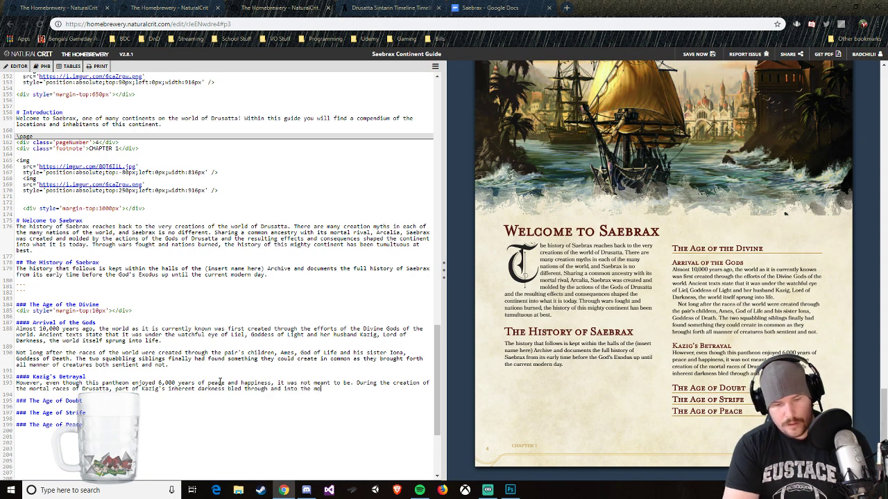
text(rtals of the world.)
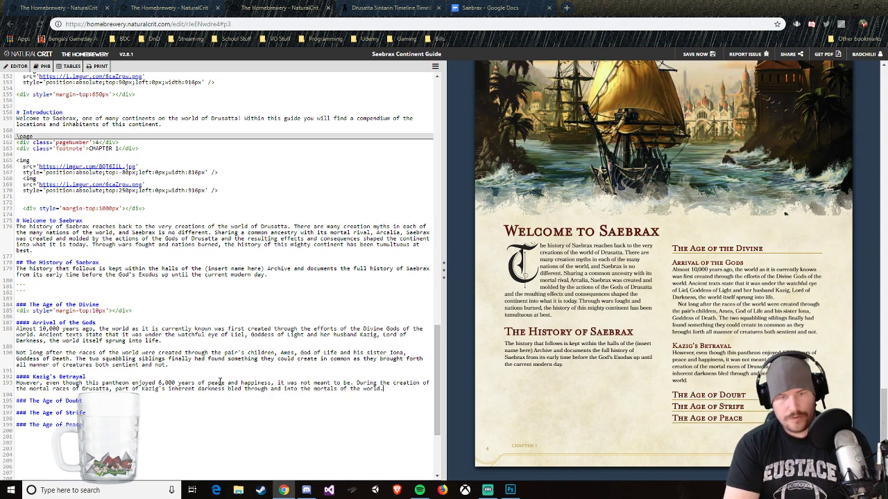
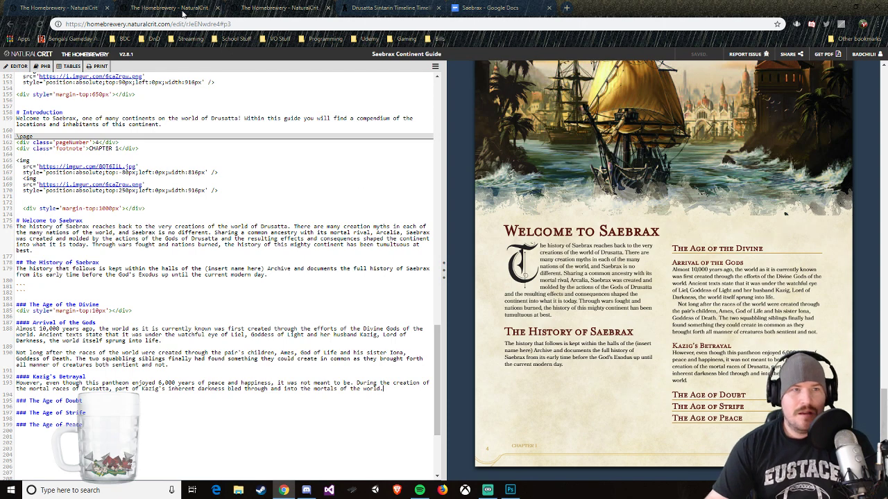
Step: Switch to World Anvil, go back to the Drusatta homepage, and open the Kazig article listed under Demon Lords
click(392, 7)
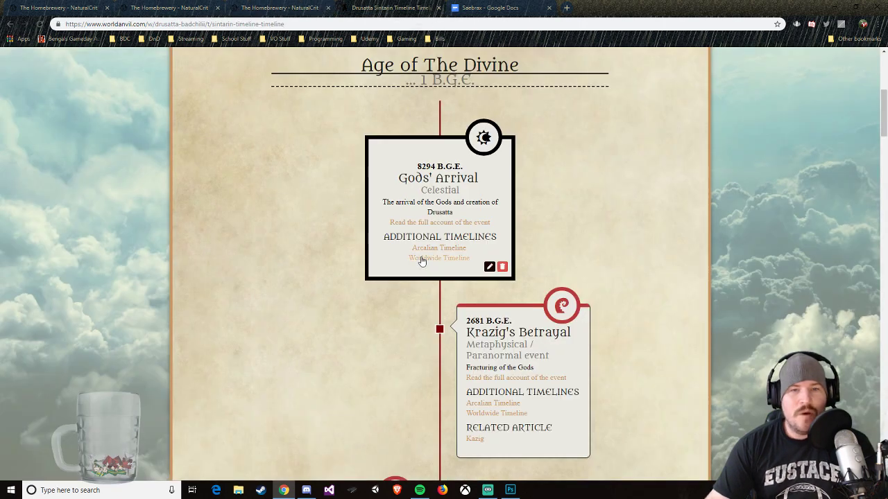
scroll(326, 229, up, 3)
key(alt+Left)
scroll(257, 380, down, 15)
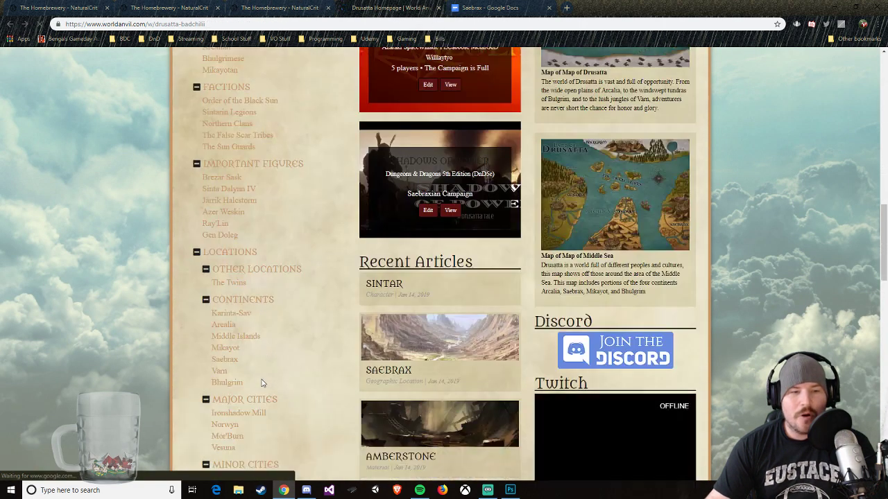
scroll(253, 379, down, 2)
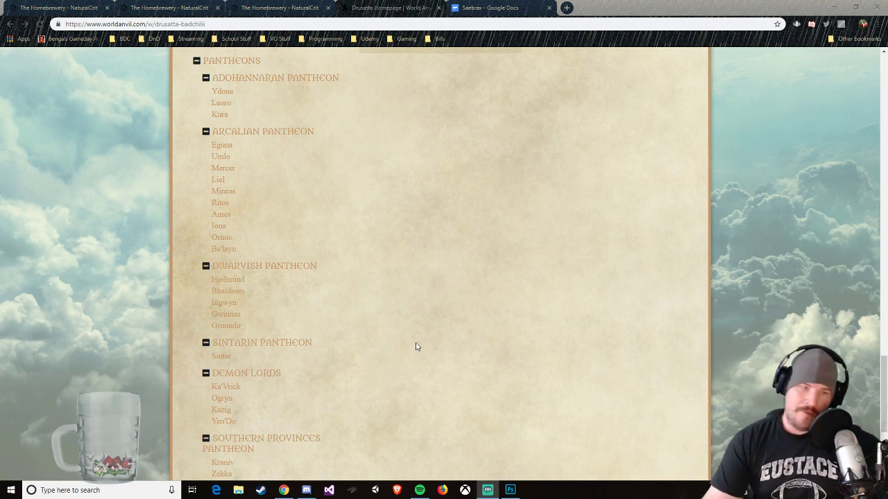
click(222, 410)
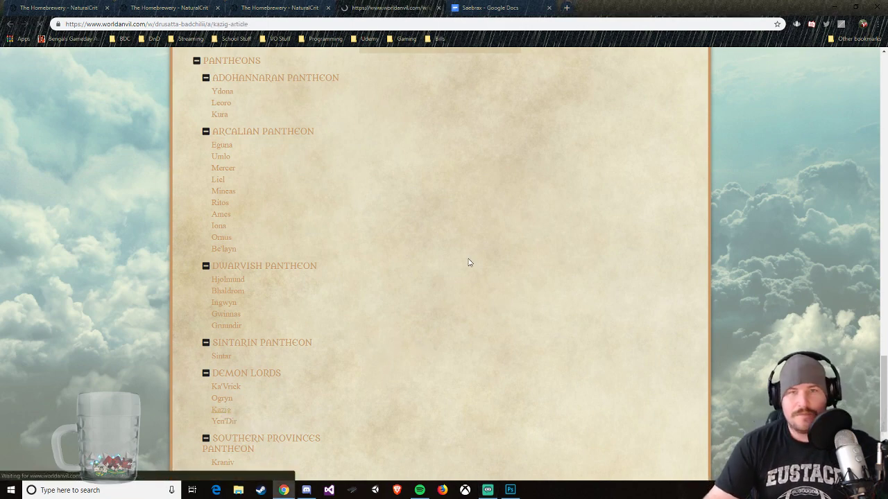
Step: Read the Kazig article's history, including The Betrayal and The Great Schism, and return to the Drusatta homepage
scroll(497, 307, down, 1)
scroll(498, 310, down, 8)
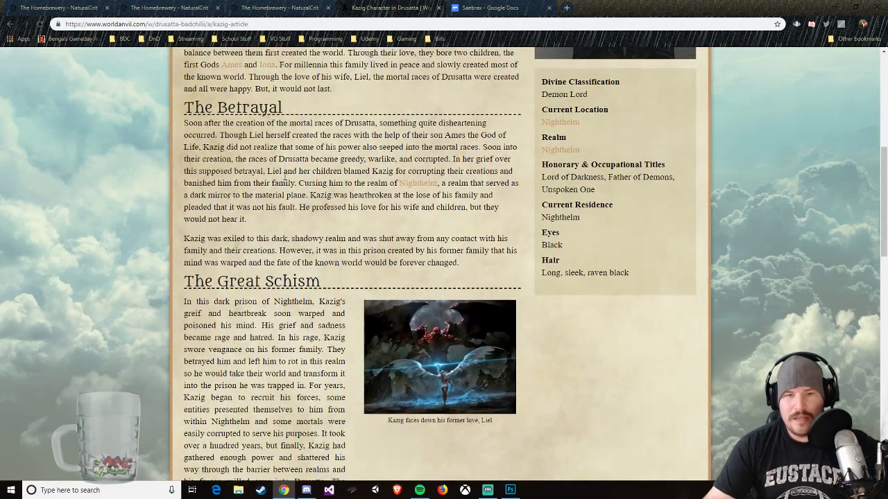
scroll(290, 184, up, 2)
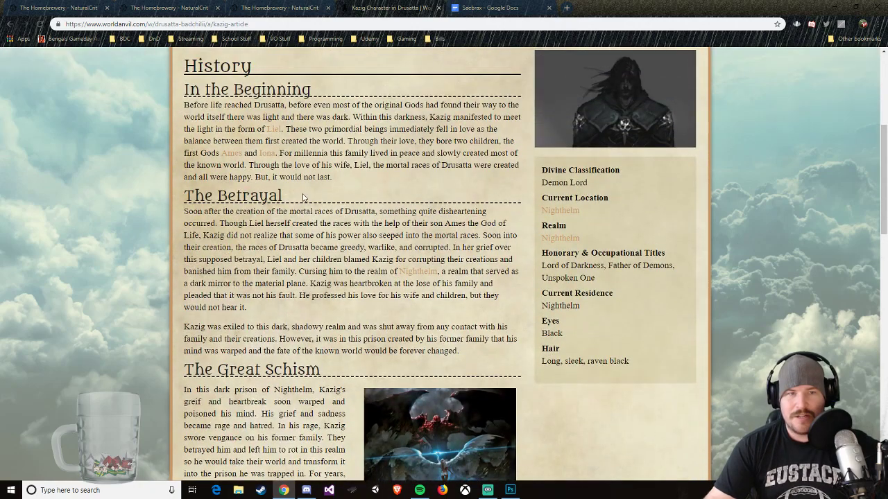
scroll(301, 196, down, 3)
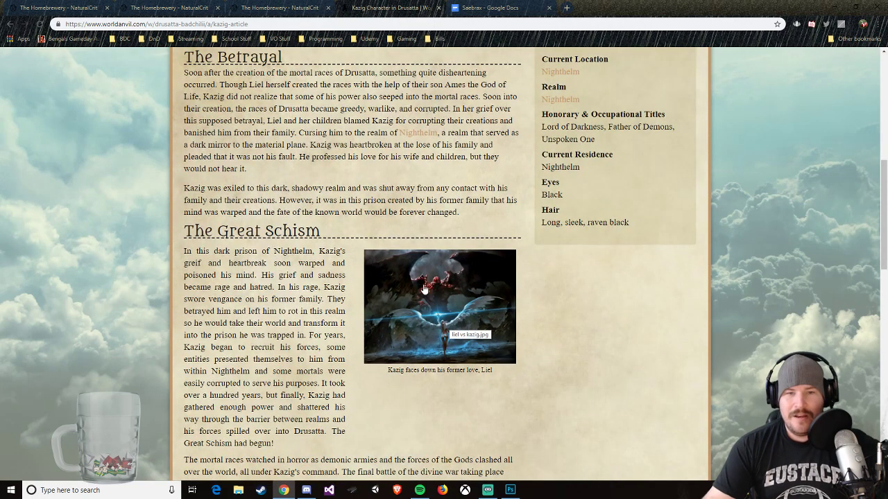
scroll(393, 344, down, 7)
scroll(393, 340, down, 3)
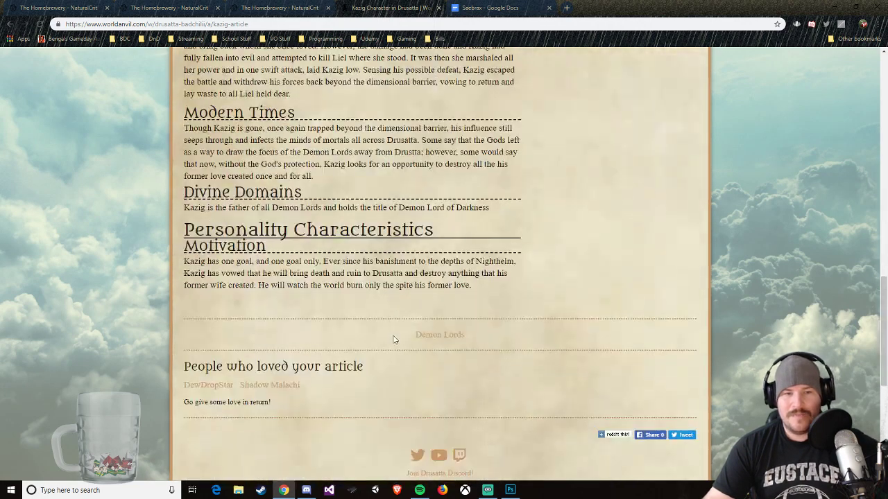
scroll(393, 340, up, 12)
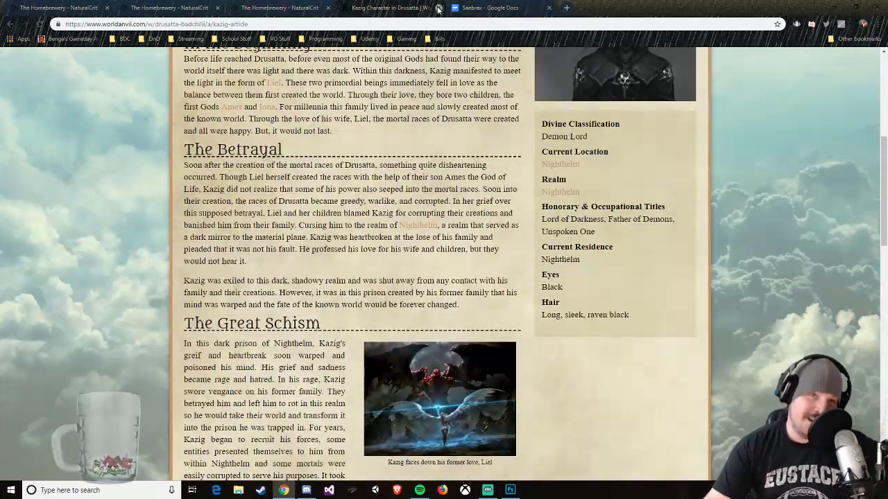
key(alt+Left)
Step: Return to the Saebrax guide in The Homebrewery and continue Kazig's Betrayal with "When Liel and her children found out they were enraged and blamed"
click(267, 7)
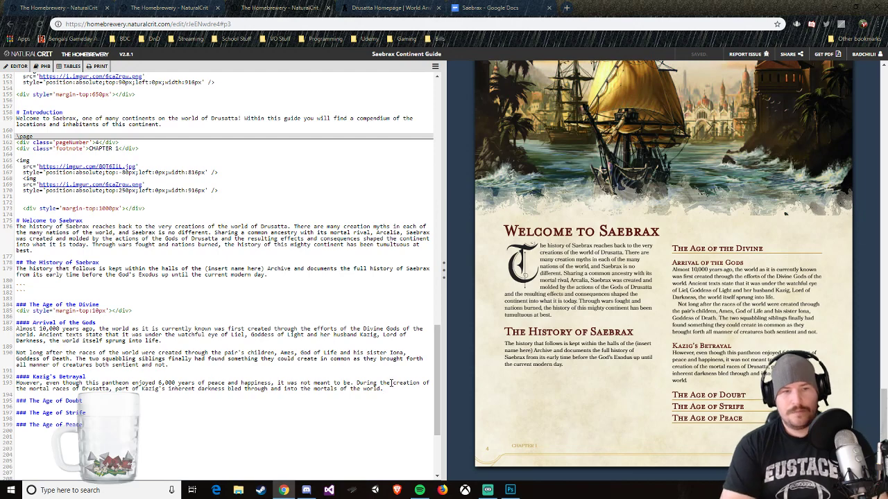
text(When I)
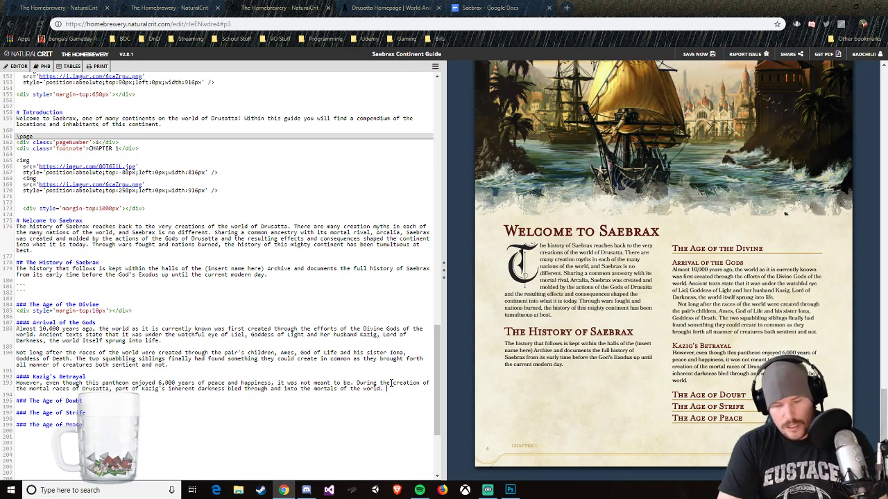
text(iel )
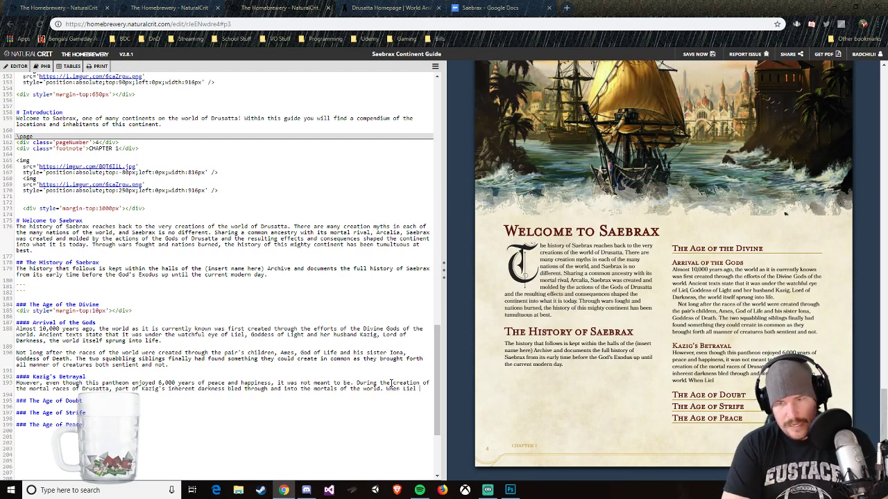
text(and her childr)
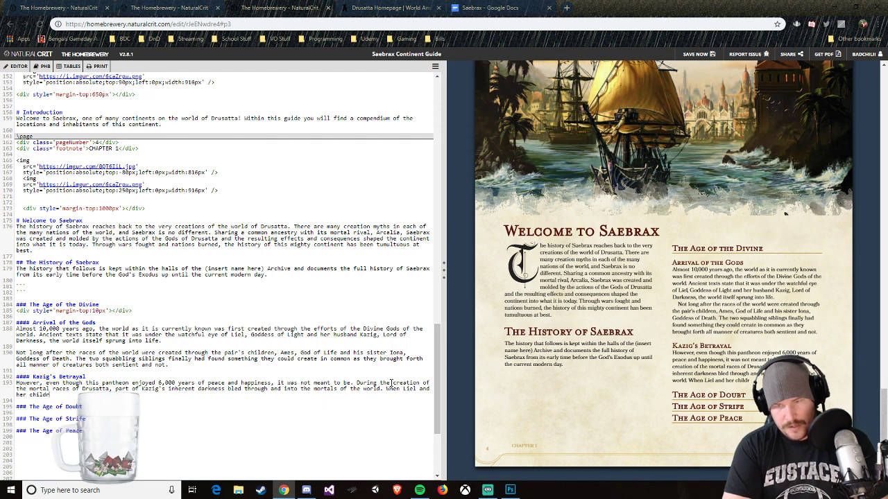
text(en found out ther)
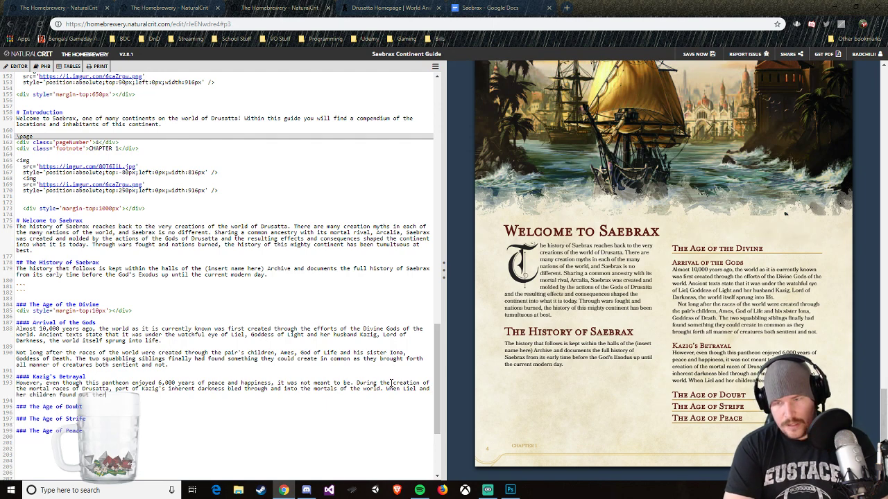
key(BackSpace)
text(y were)
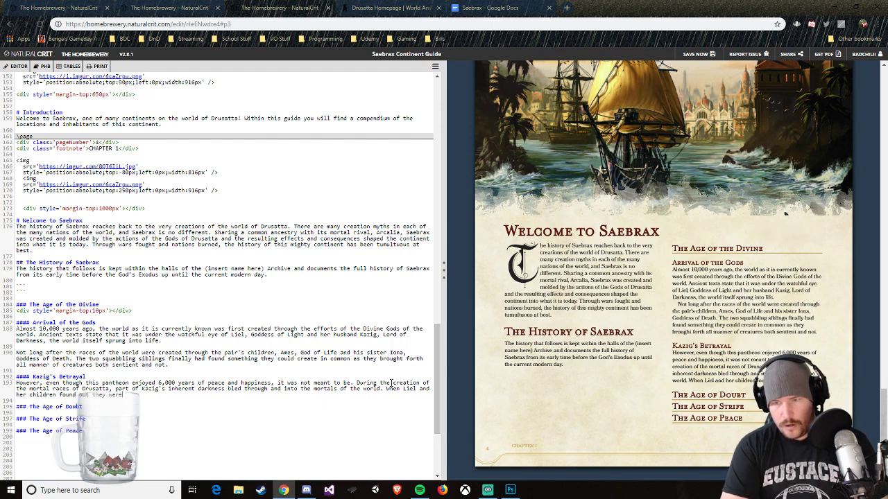
text( en)
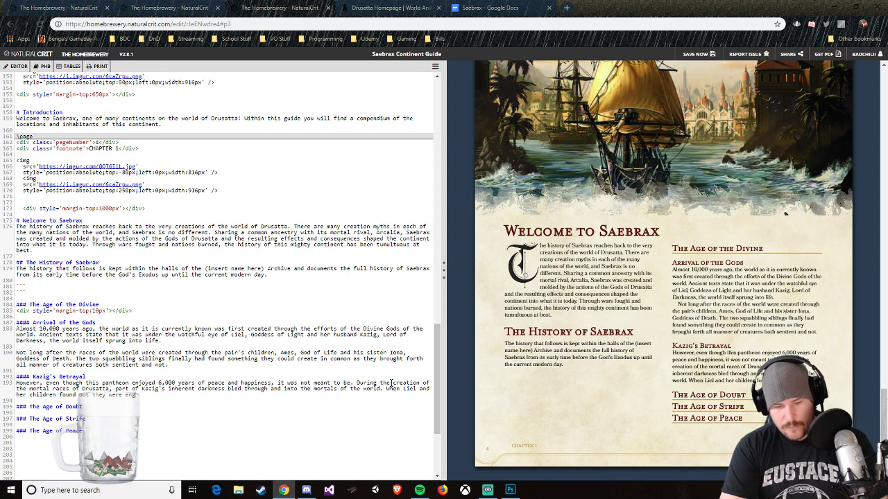
text(raged and blamed )
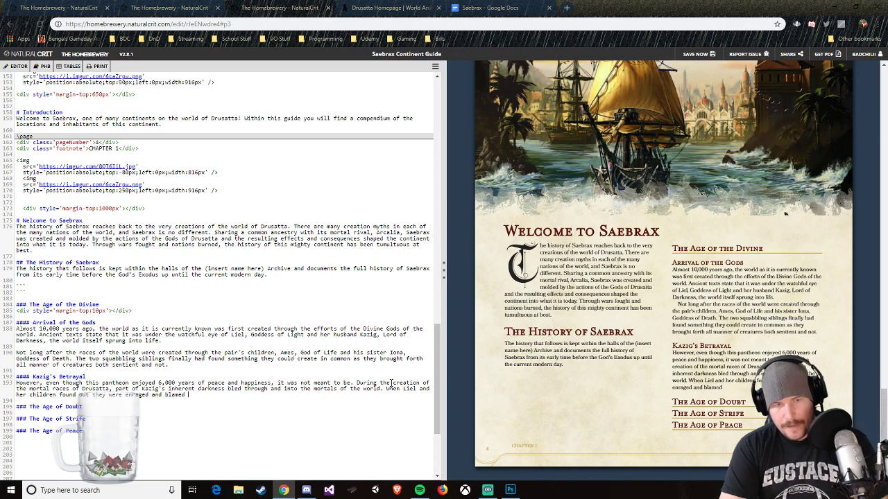
text(Kaz)
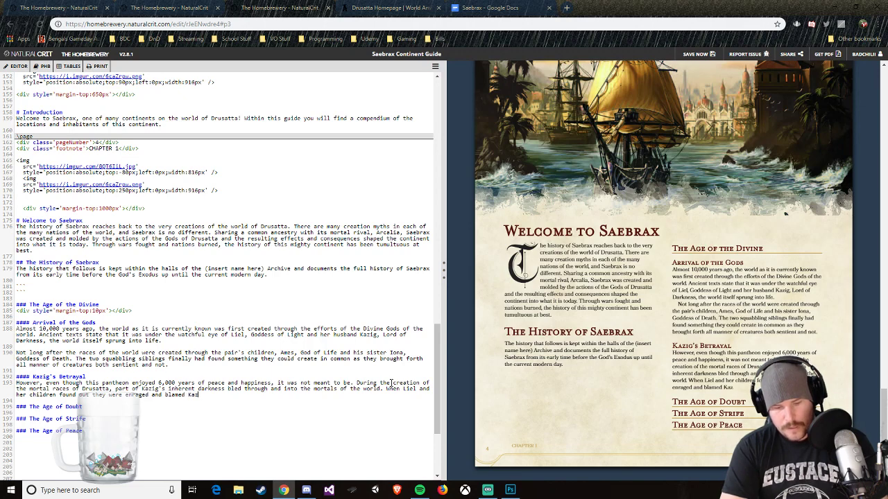
text(ig for all the pa)
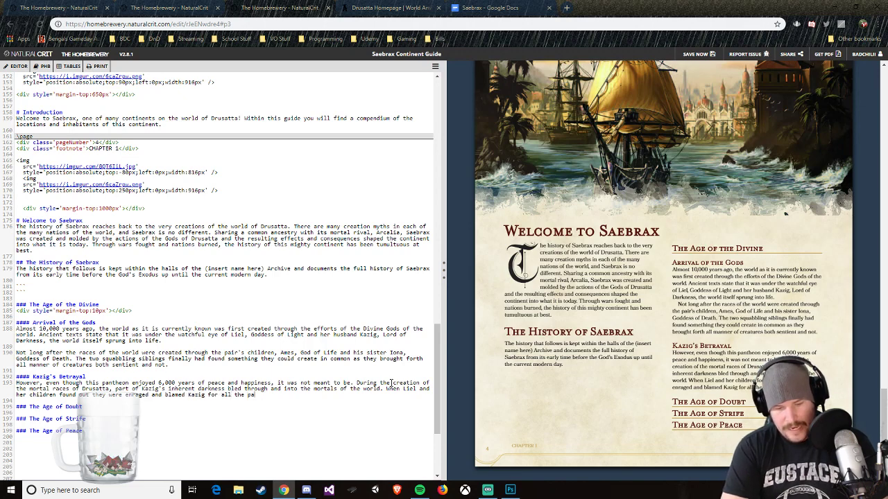
text(in and suffering th)
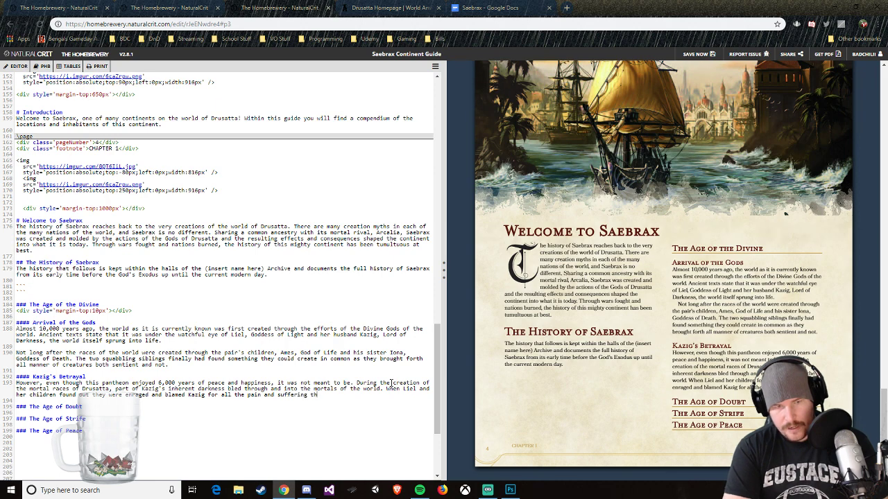
text(e mortal races)
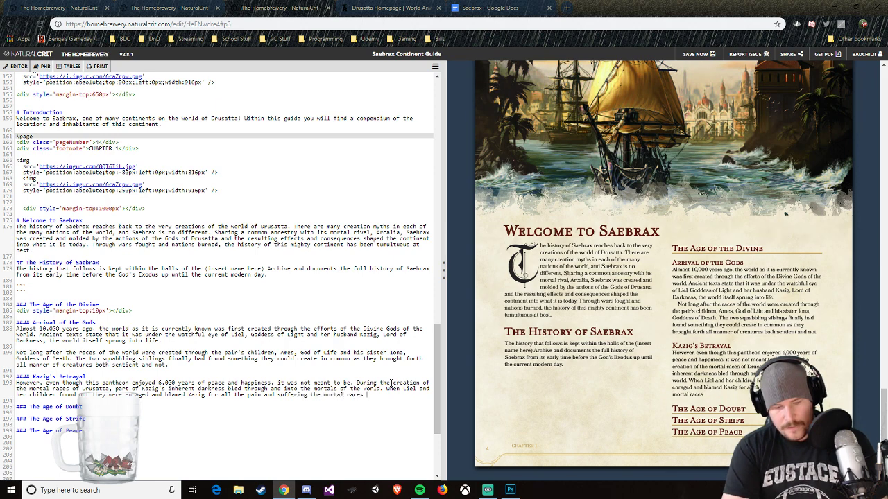
text( had gone through.)
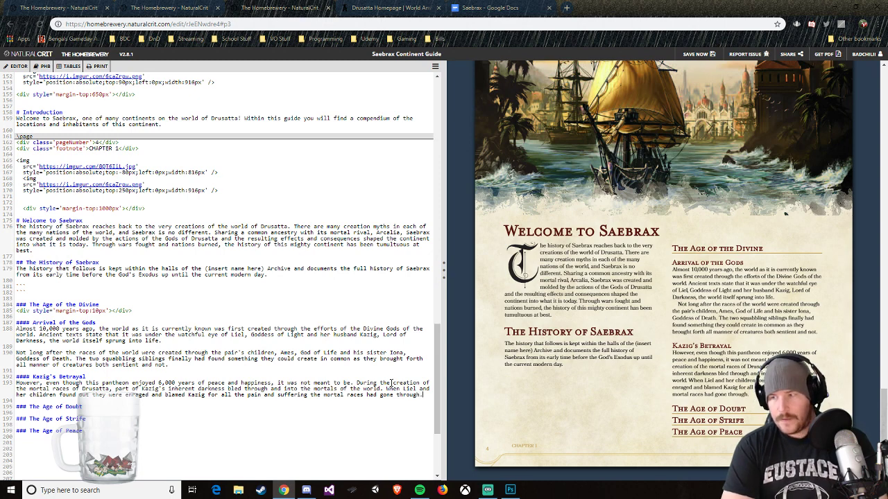
Step: Start a second paragraph under Kazig's Betrayal with "Kazig, however,"
key(Return)
key(Return)
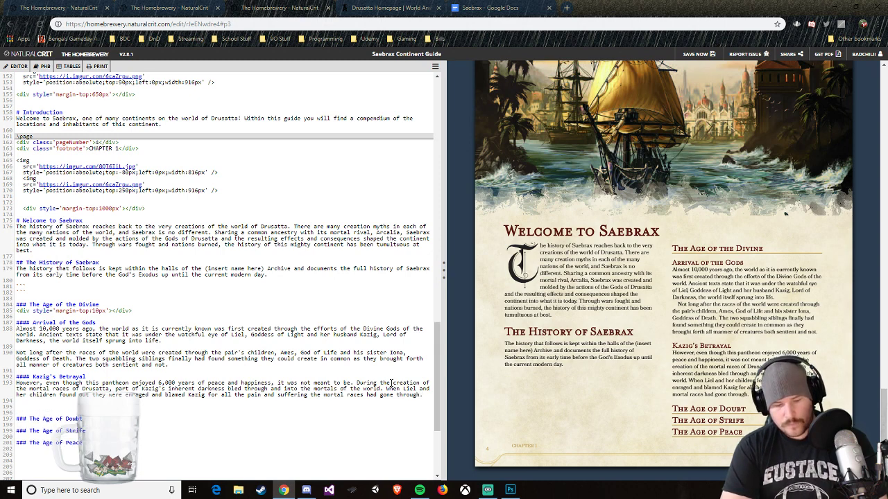
text(Ka)
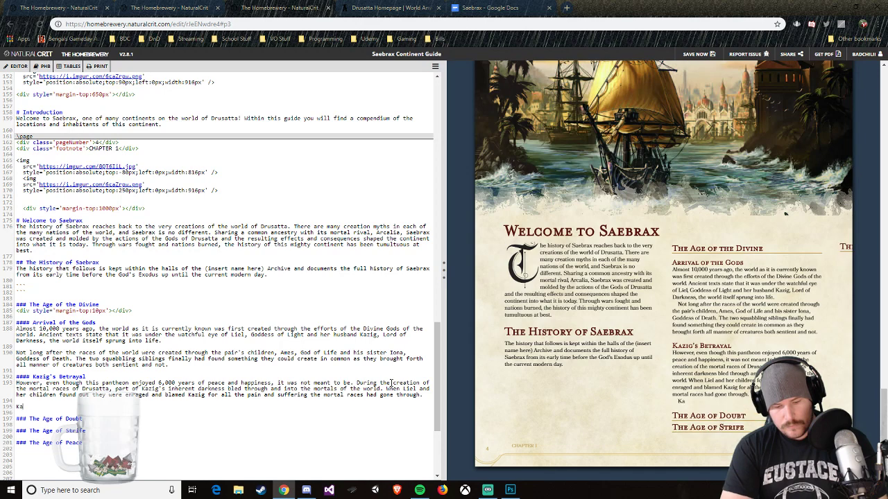
text(zig however)
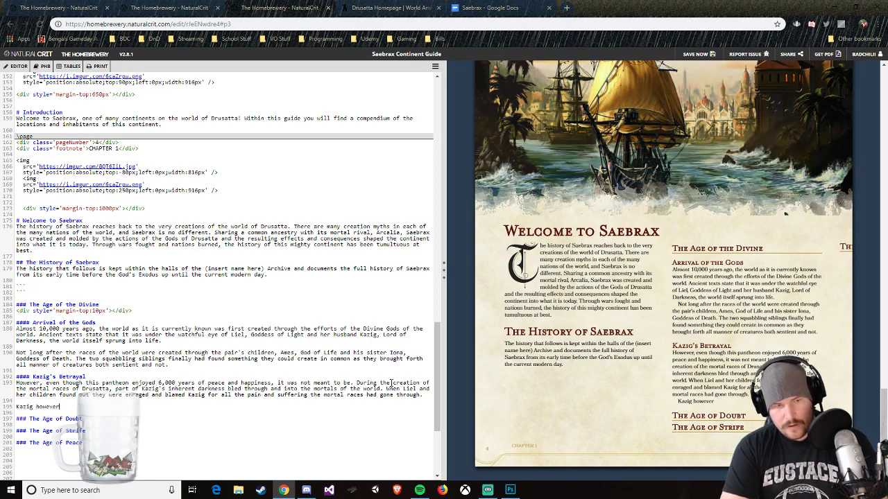
key(BackSpace)
key(BackSpace)
key(BackSpace)
key(BackSpace)
key(BackSpace)
key(BackSpace)
key(BackSpace)
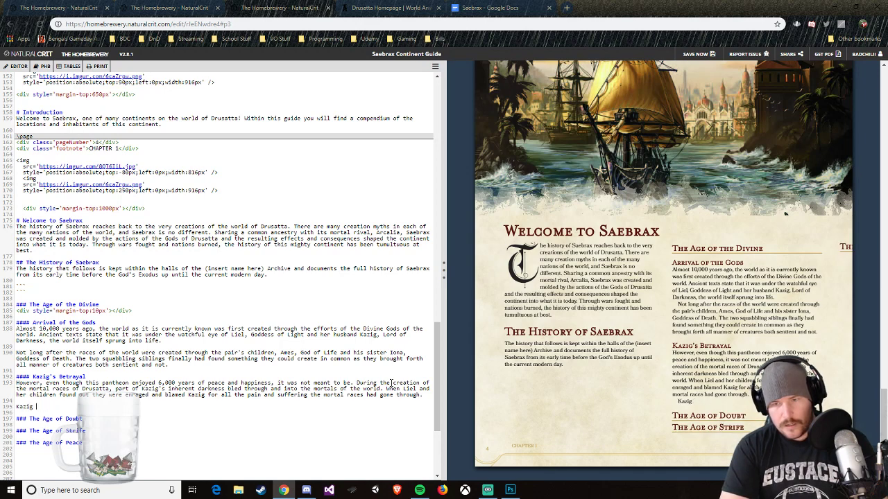
text(, however,)
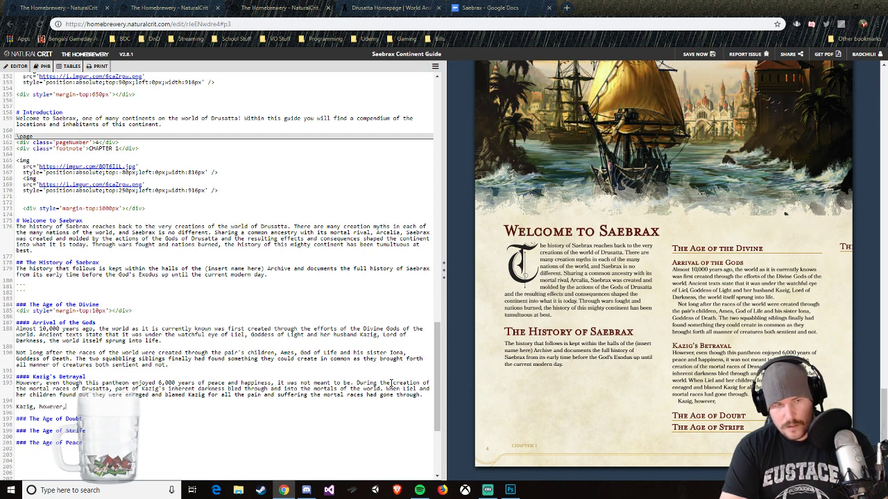
text( knew nothing )
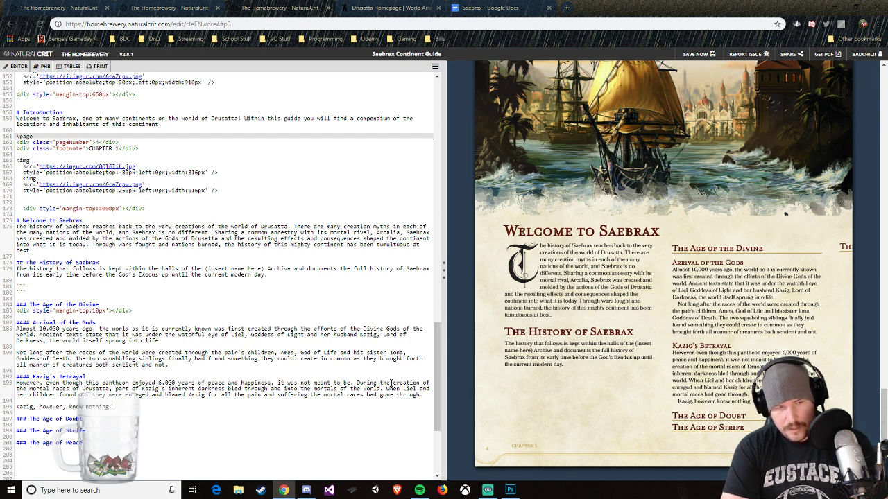
text(of the dark)
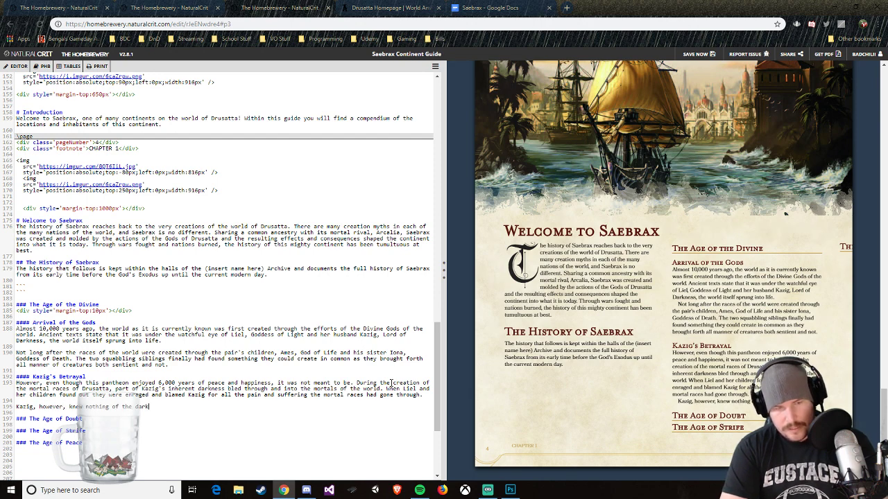
text(ness he had inadvert)
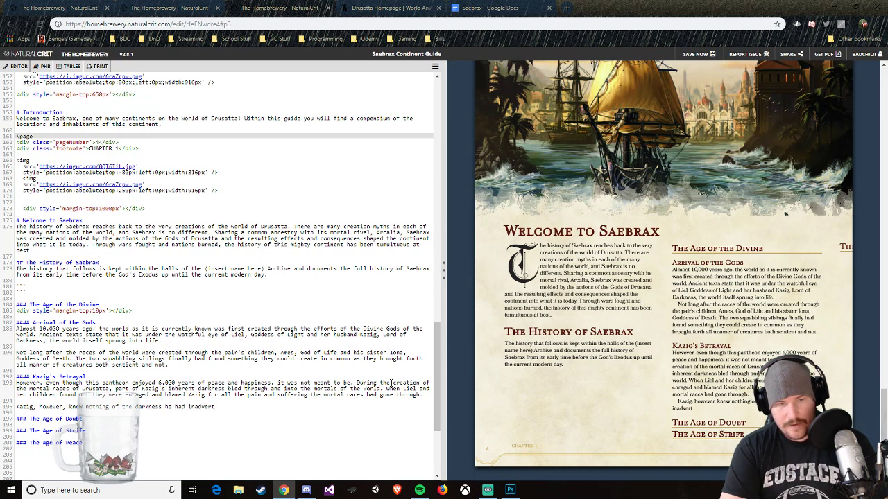
text(antly)
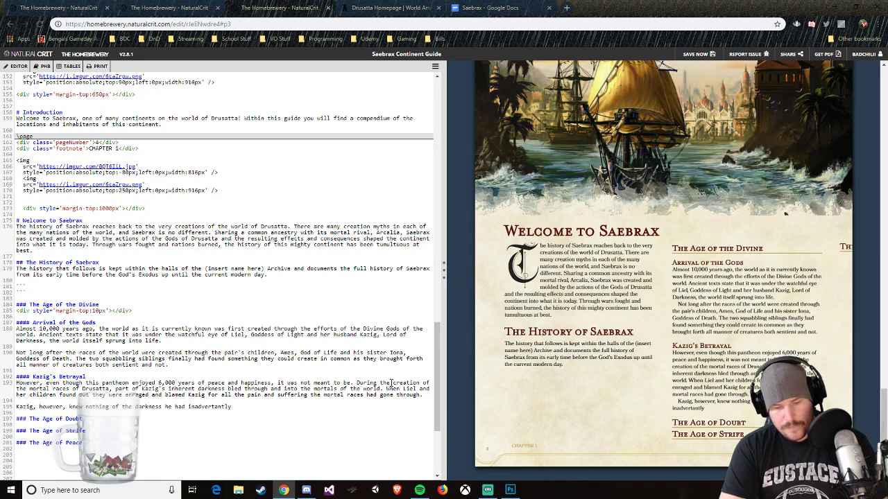
text( spread int)
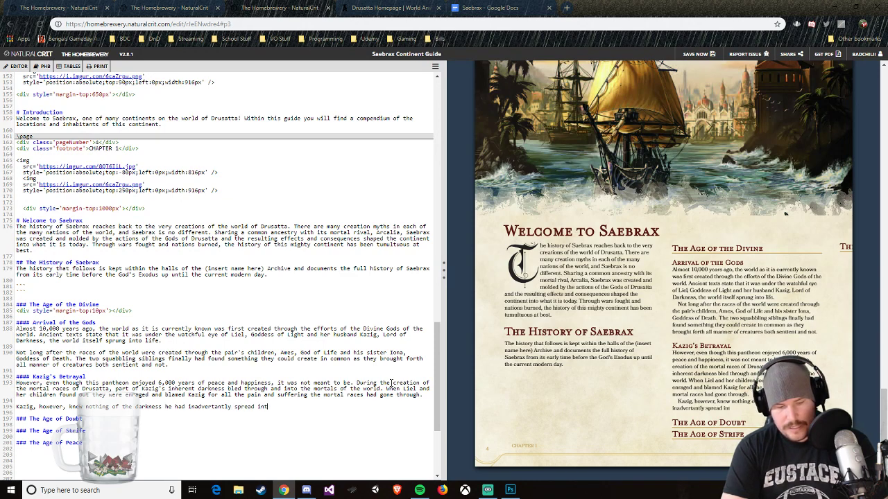
text(o the races.)
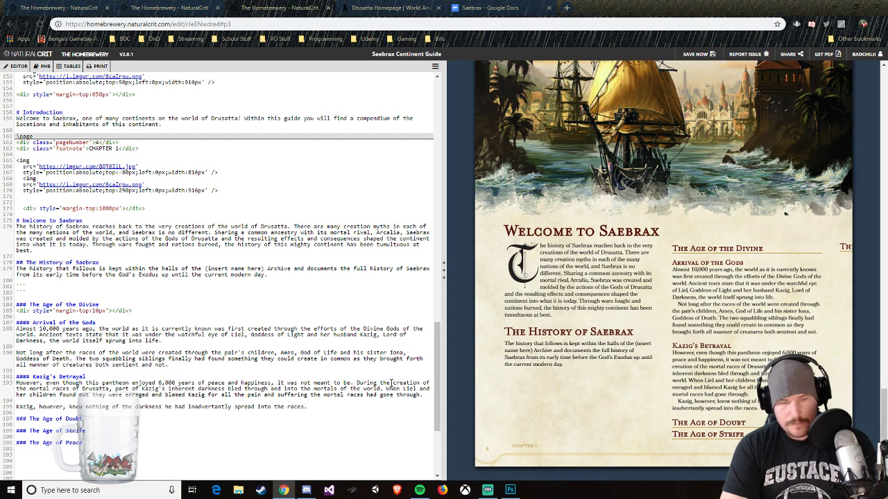
text( He be)
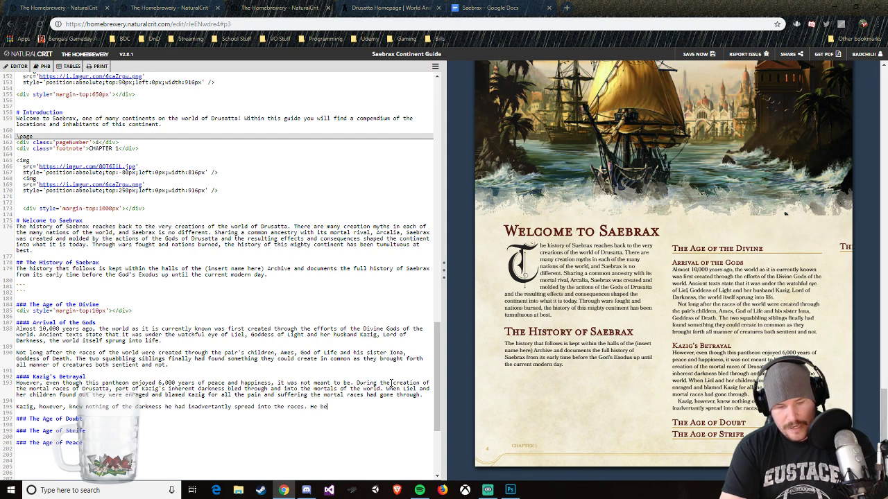
text(gged and pleas)
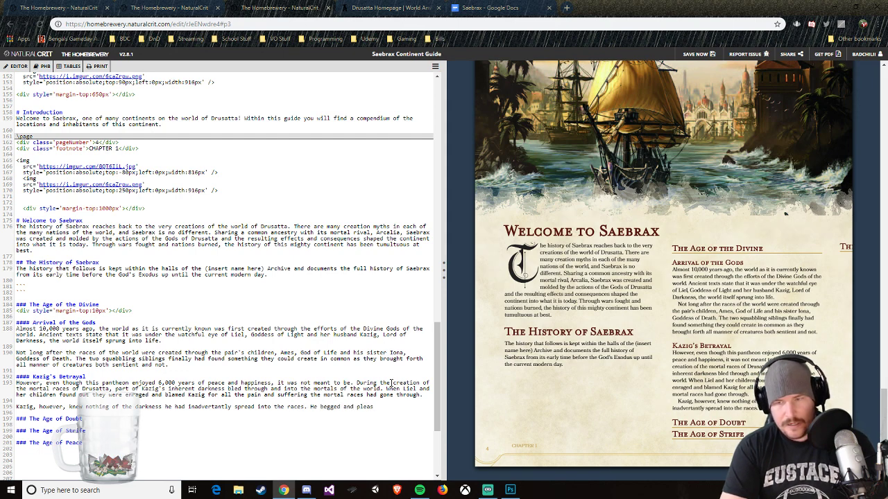
key(BackSpace)
text(ded )
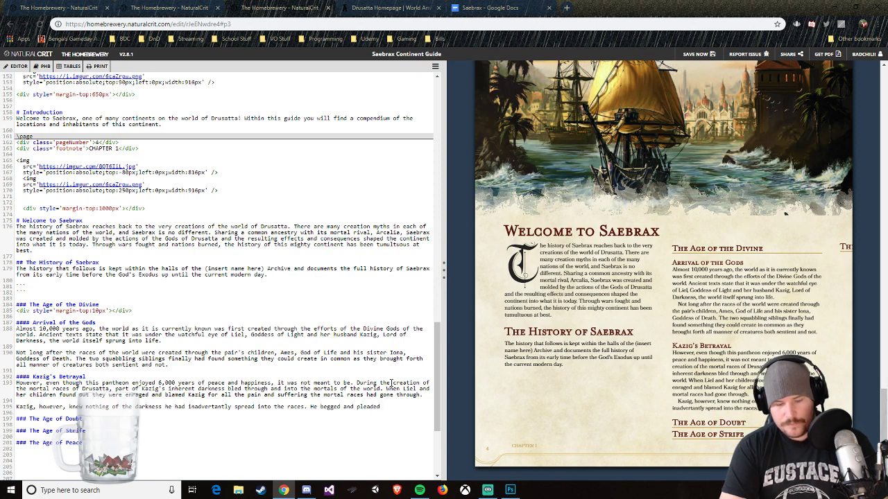
text(with his love an)
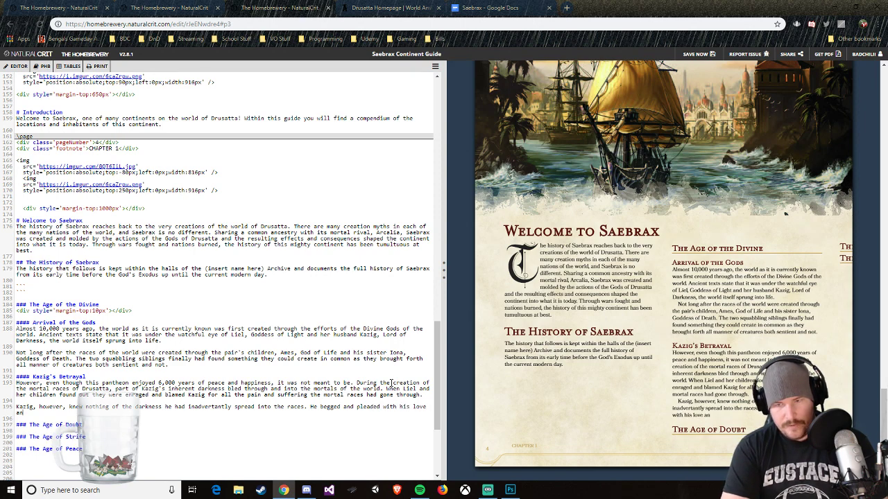
text(d his childre)
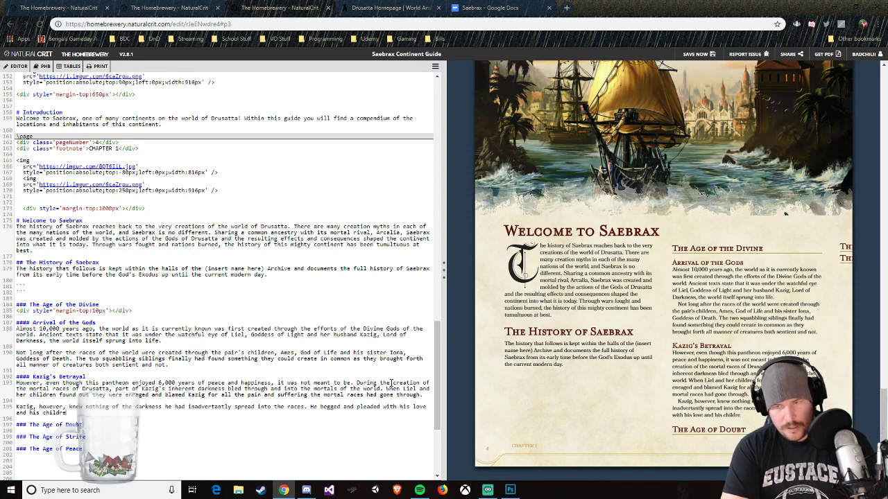
text(n of h)
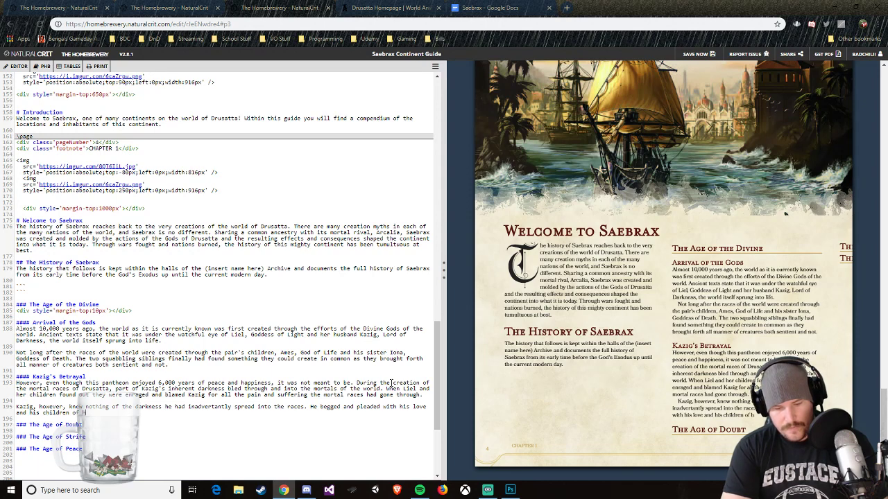
text(is innocenc)
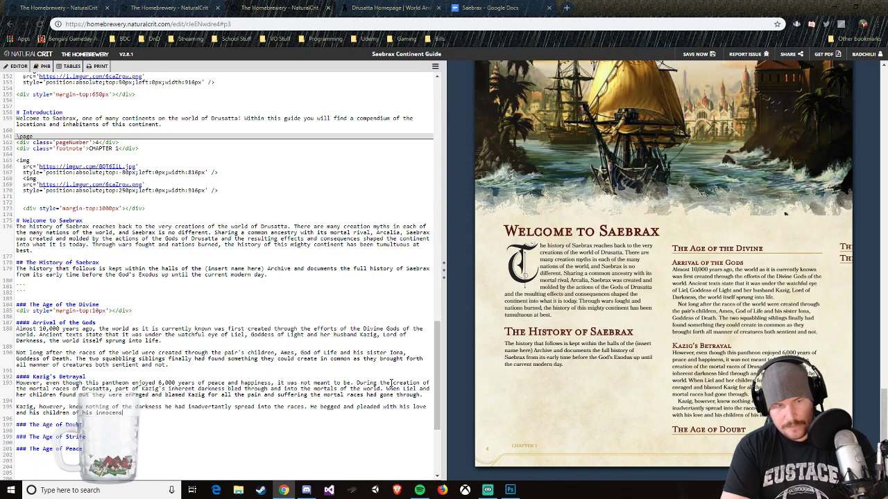
Step: Continue the second paragraph of Kazig's Betrayal with "He begged and pleaded with his love and his children of his innocence"
key(BackSpace)
key(BackSpace)
key(BackSpace)
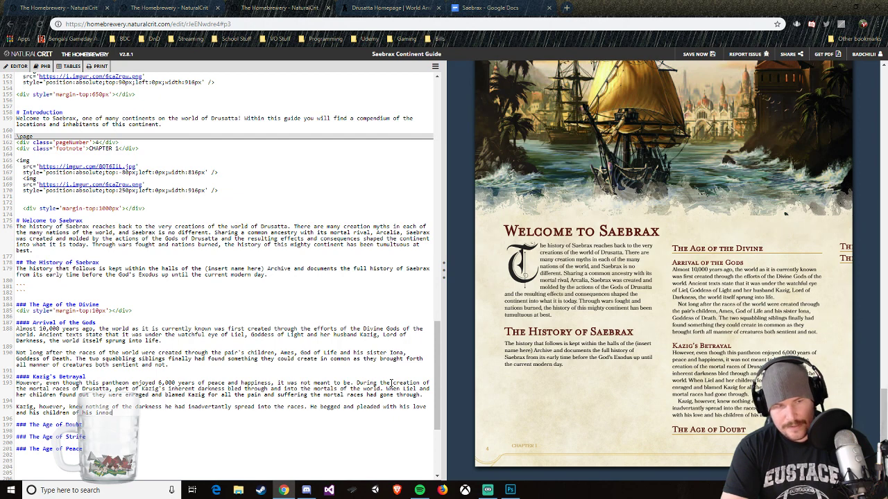
text(e)
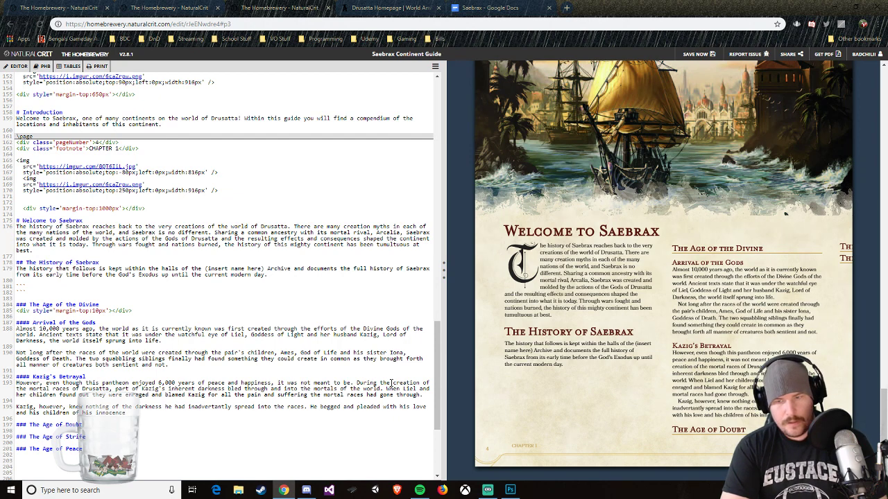
text(nse. Sadly, )
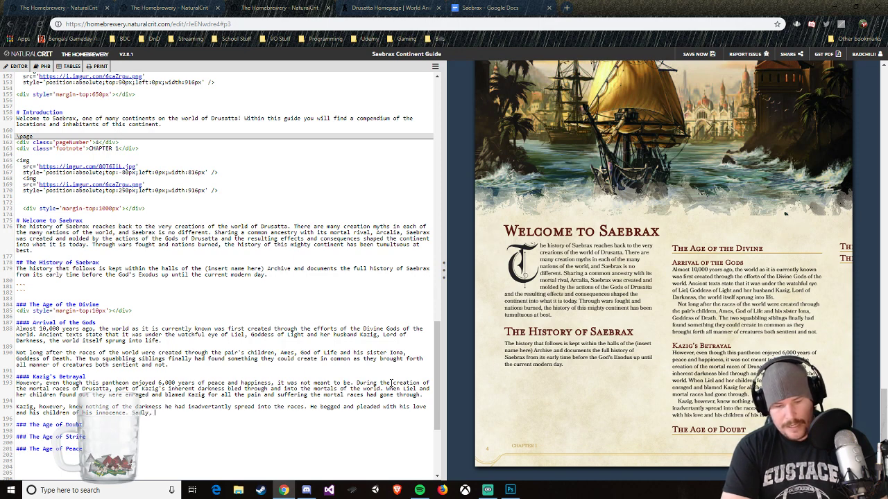
text(they wauld not l)
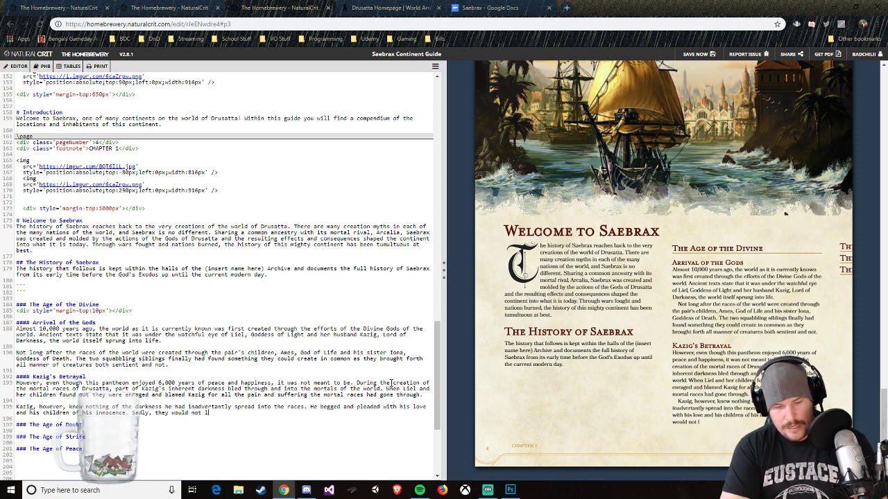
text(isten and )
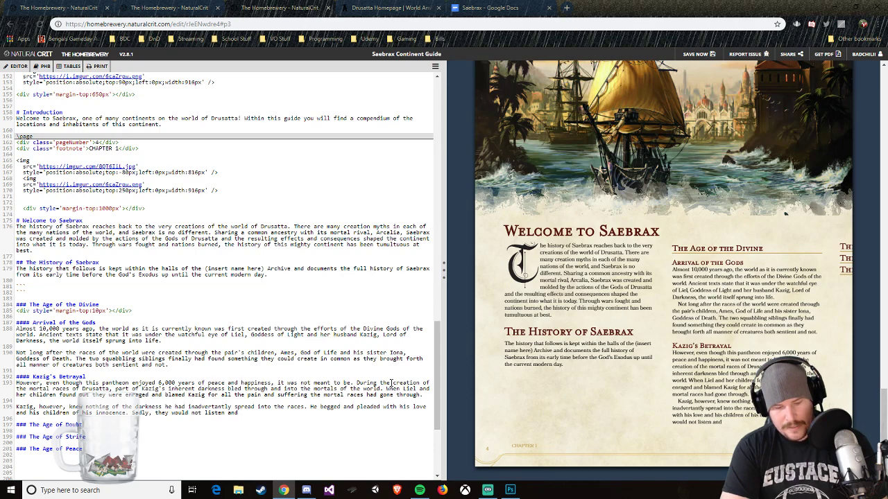
text(Kazig was b)
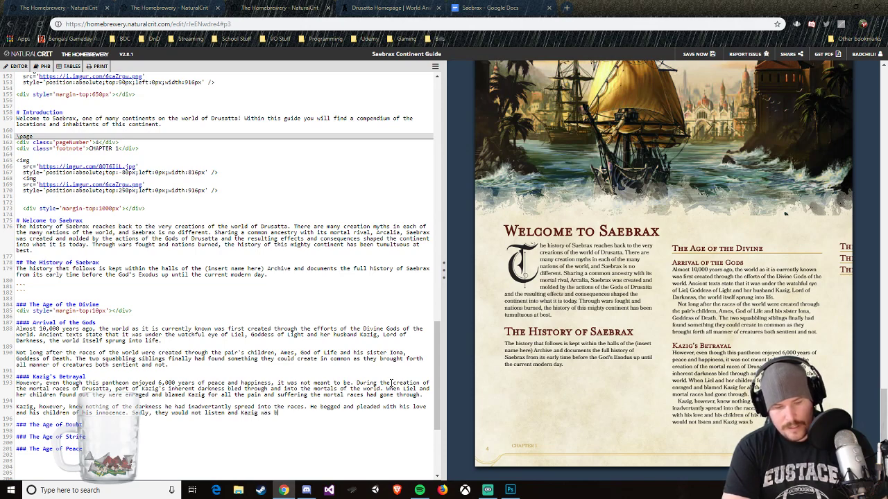
text(anished to the )
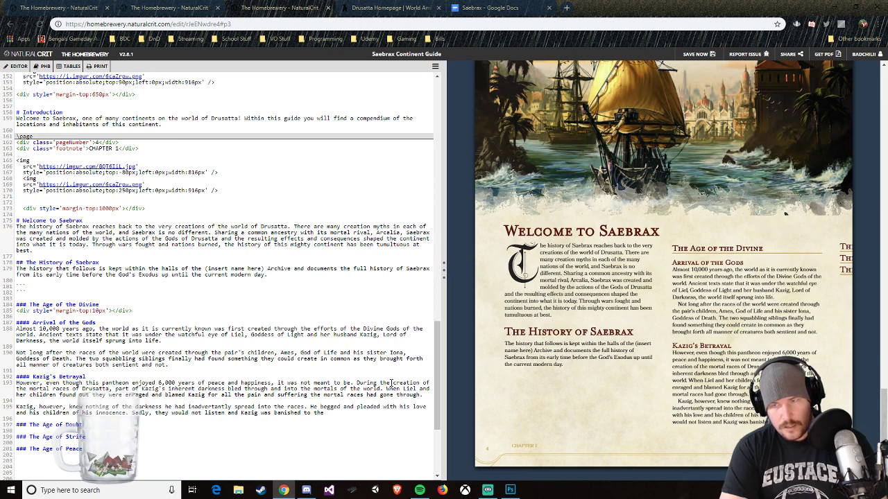
text(dark realm of)
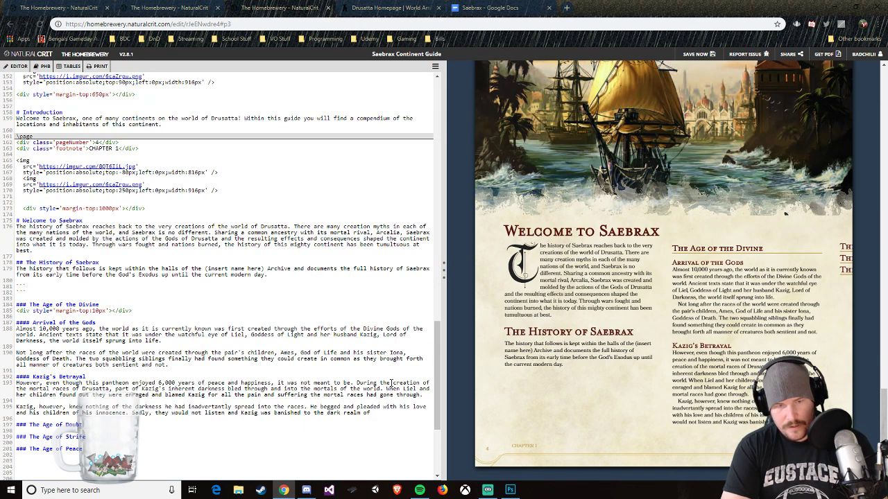
Step: Finish the banishment sentence with "dark dimension of Nighthelm."
key(BackSpace)
key(BackSpace)
key(BackSpace)
key(BackSpace)
key(BackSpace)
key(BackSpace)
key(BackSpace)
key(BackSpace)
key(BackSpace)
text(d)
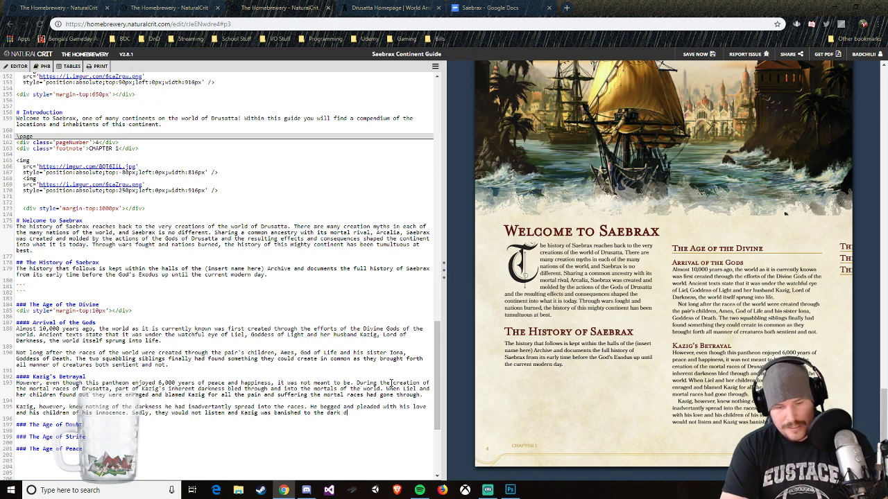
text(imension of,)
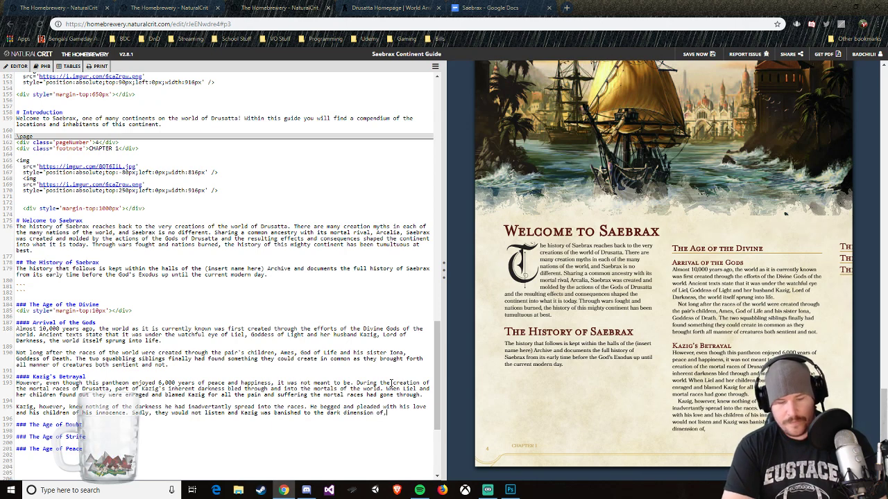
key(BackSpace)
text( Night)
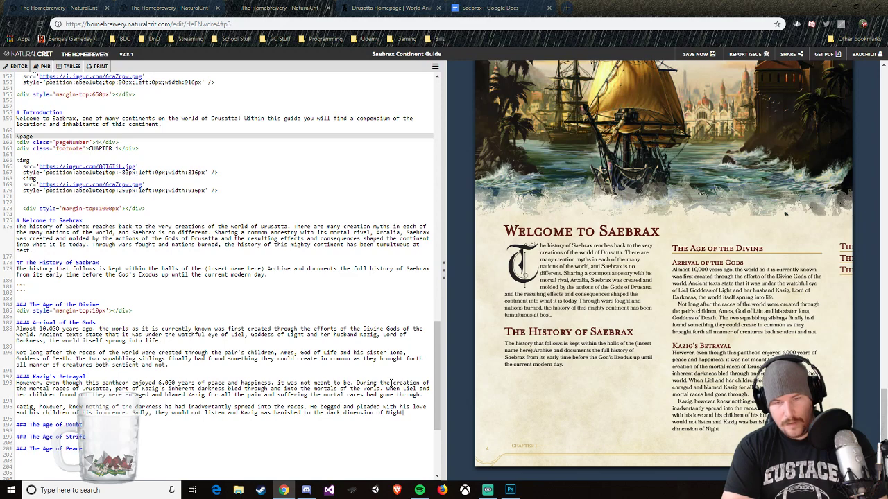
text(elm.)
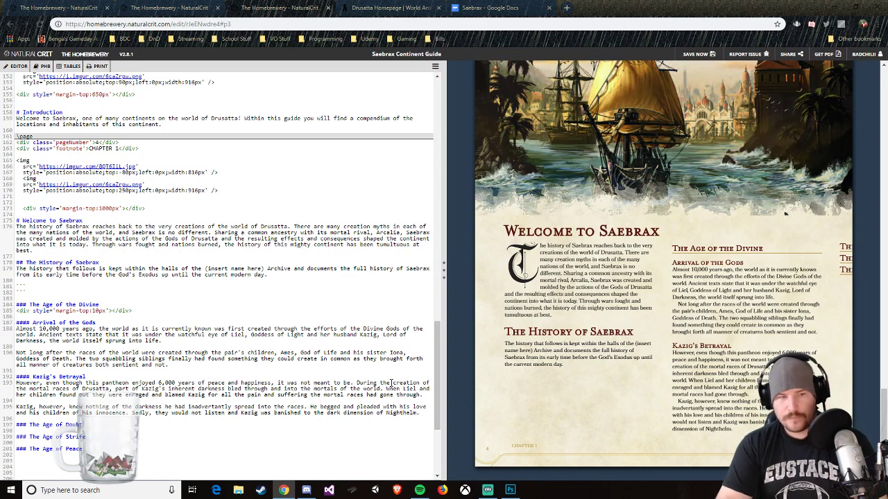
Step: Insert a \page break between the end of Kazig's Betrayal and The Age of Doubt heading
key(Return)
key(Return)
text(\)
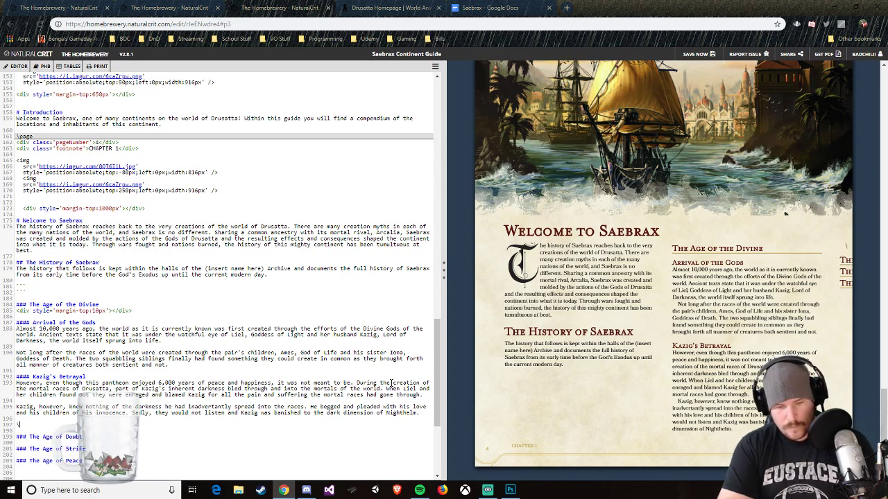
text(page)
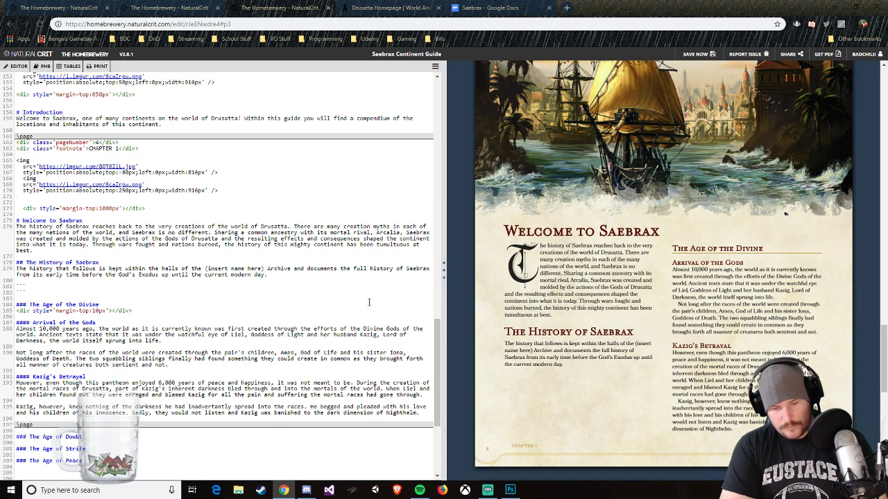
text(The hi)
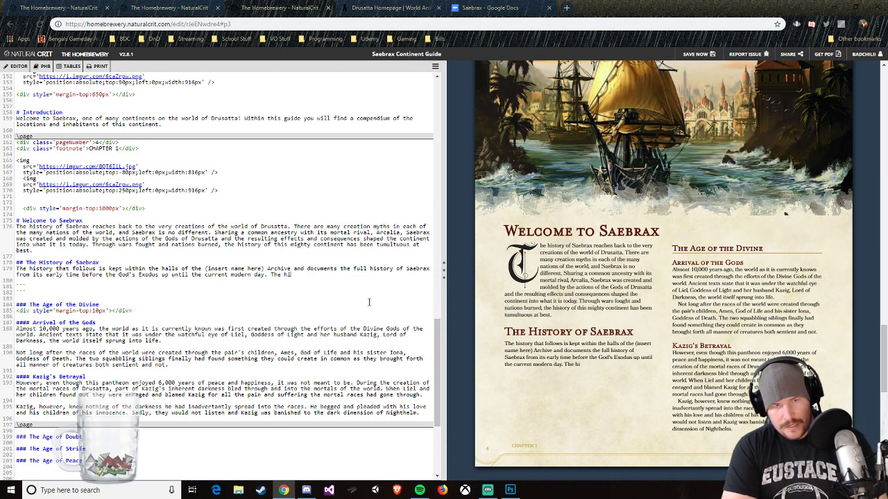
text(st)
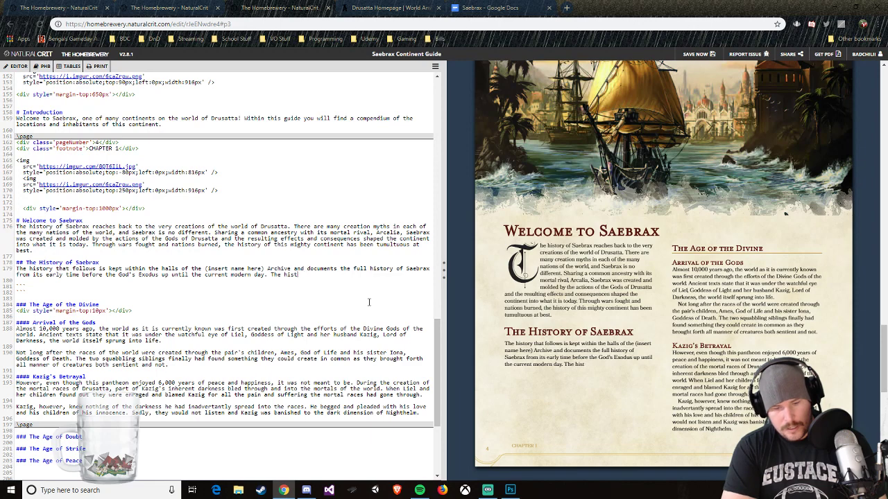
text(ory begins with th)
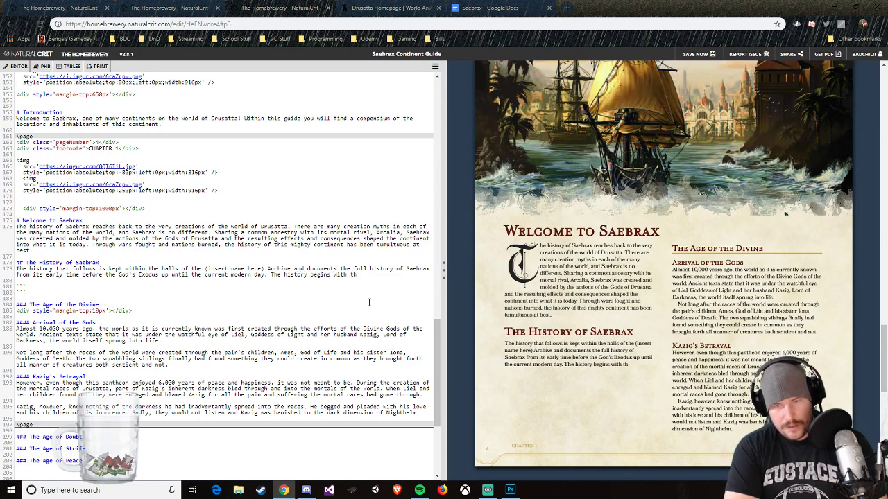
text(e creation of the)
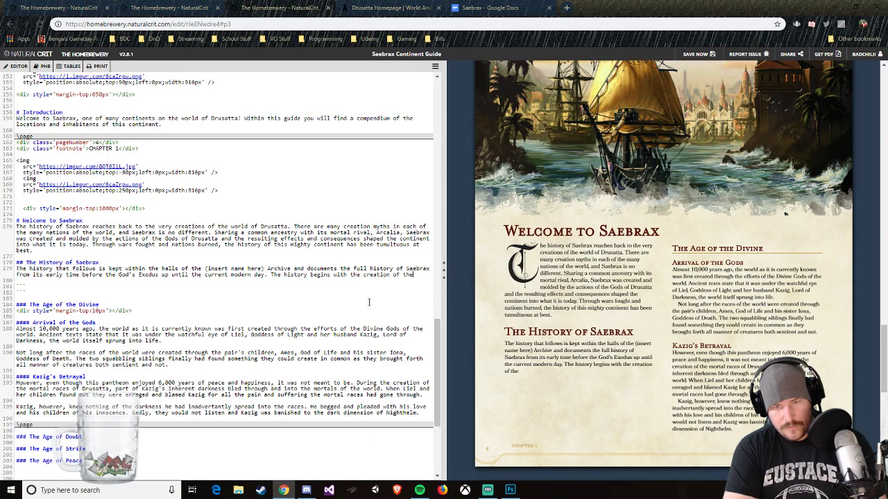
key(BackSpace)
key(BackSpace)
key(BackSpace)
key(BackSpace)
key(BackSpace)
key(BackSpace)
key(BackSpace)
key(BackSpace)
key(BackSpace)
key(BackSpace)
key(BackSpace)
key(BackSpace)
key(BackSpace)
key(BackSpace)
key(BackSpace)
key(BackSpace)
key(BackSpace)
key(BackSpace)
key(BackSpace)
key(BackSpace)
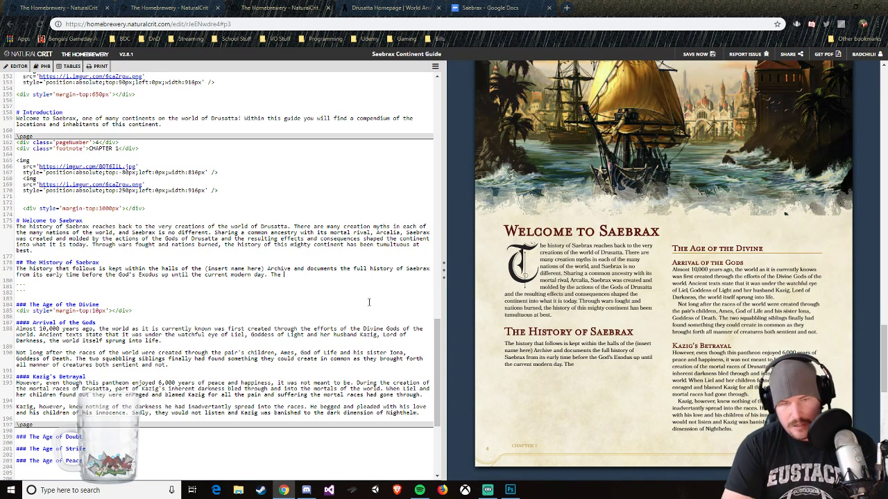
Step: Word the new sentence at the end of The History of Saebrax paragraph as "The history of the world begins with its creation"
text(history of the)
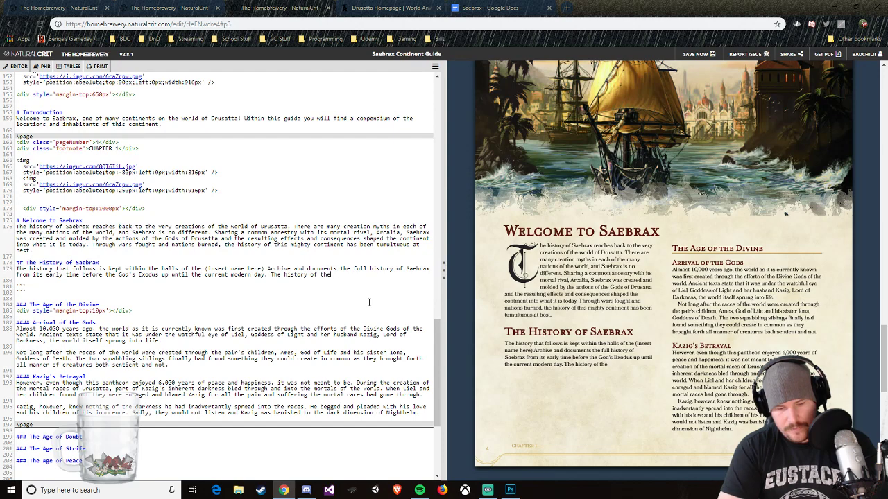
text( world begins with it)
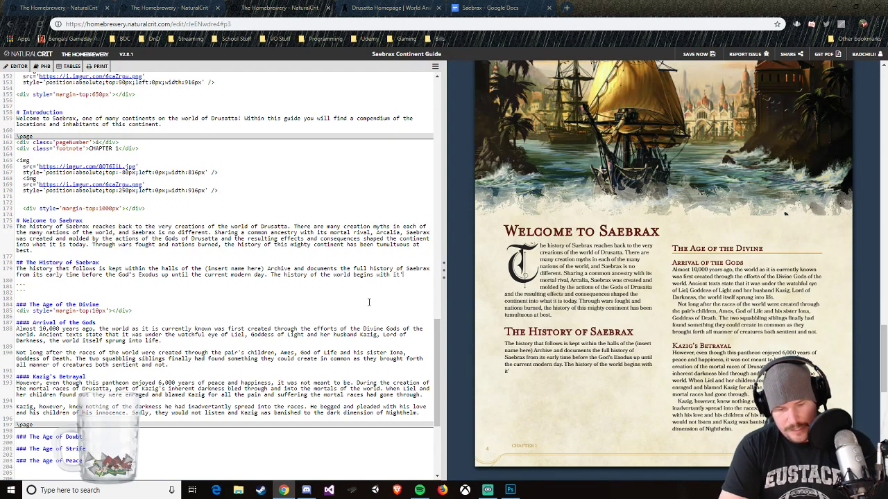
text('s)
key(BackSpace)
key(BackSpace)
text(s creation)
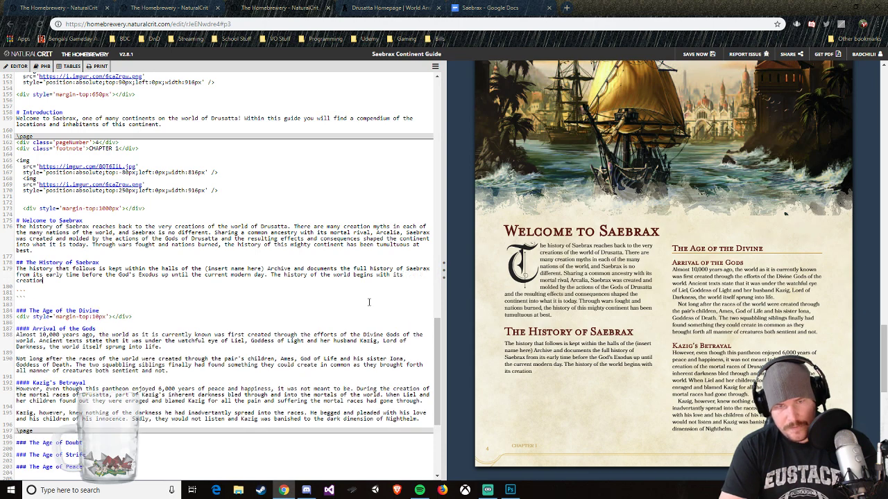
text( an)
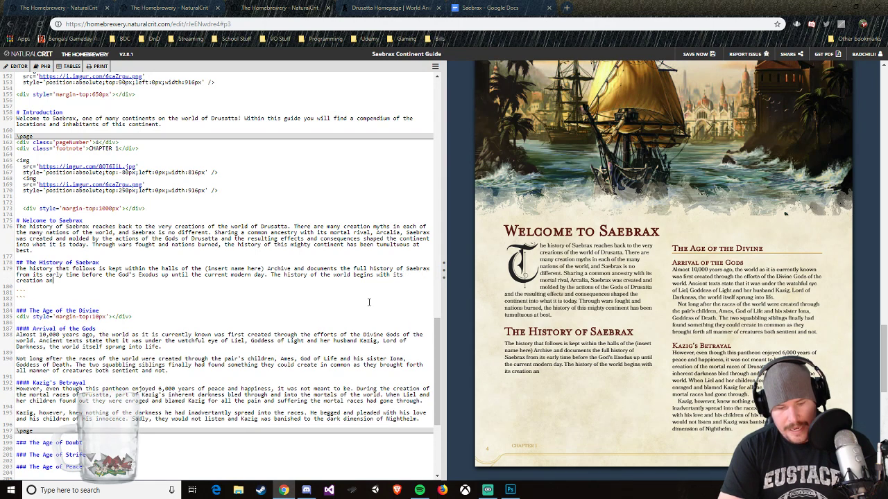
text(d follow)
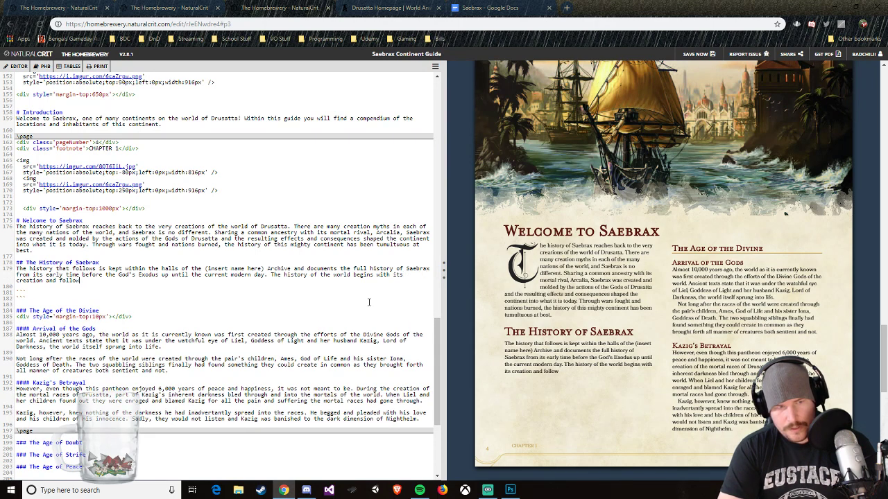
text(s through)
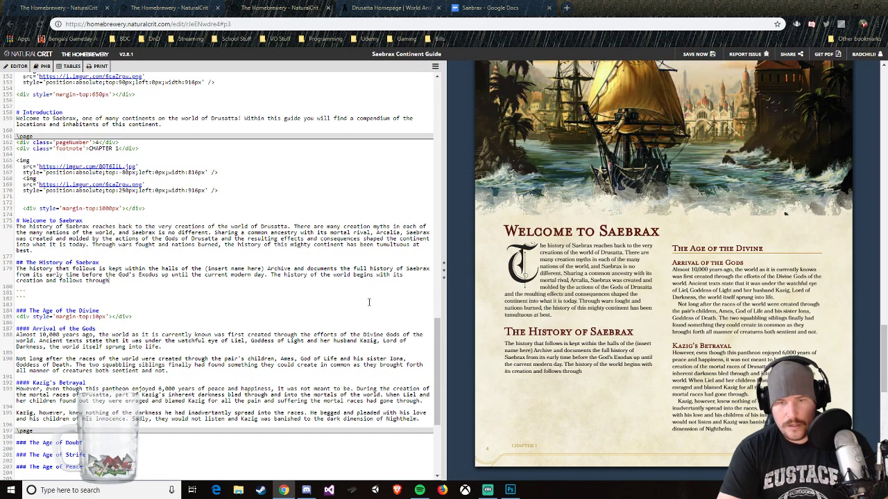
Step: Continue the last sentence of The History of Saebrax paragraph with "and continues through"
key(BackSpace)
key(BackSpace)
key(BackSpace)
key(BackSpace)
key(BackSpace)
key(BackSpace)
key(BackSpace)
key(BackSpace)
key(BackSpace)
key(BackSpace)
key(BackSpace)
key(BackSpace)
key(BackSpace)
key(BackSpace)
key(BackSpace)
key(BackSpace)
text(con)
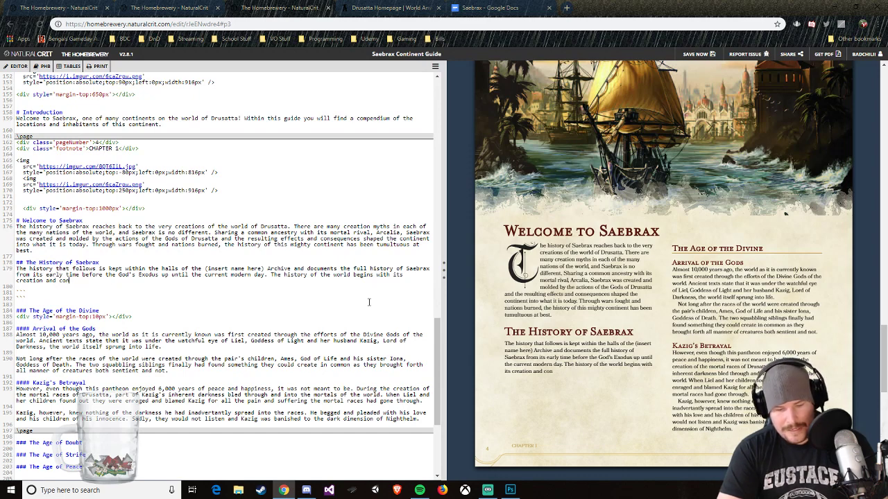
text(tinues through)
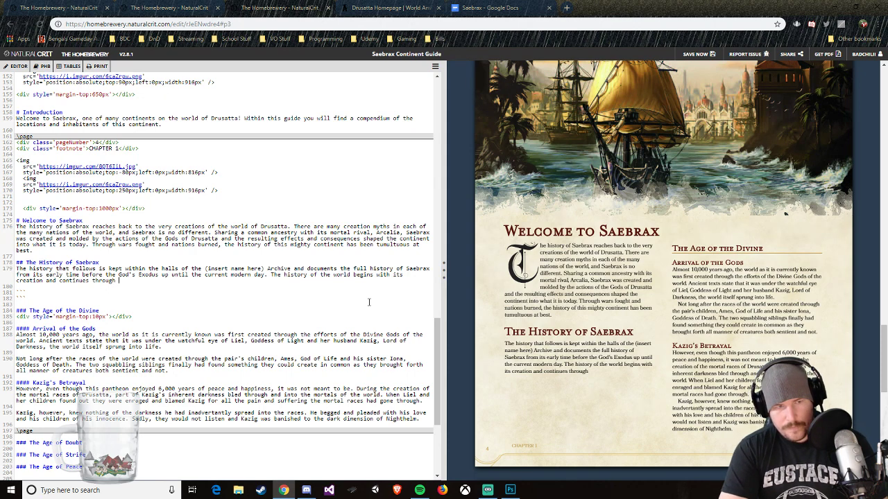
text( the various wa)
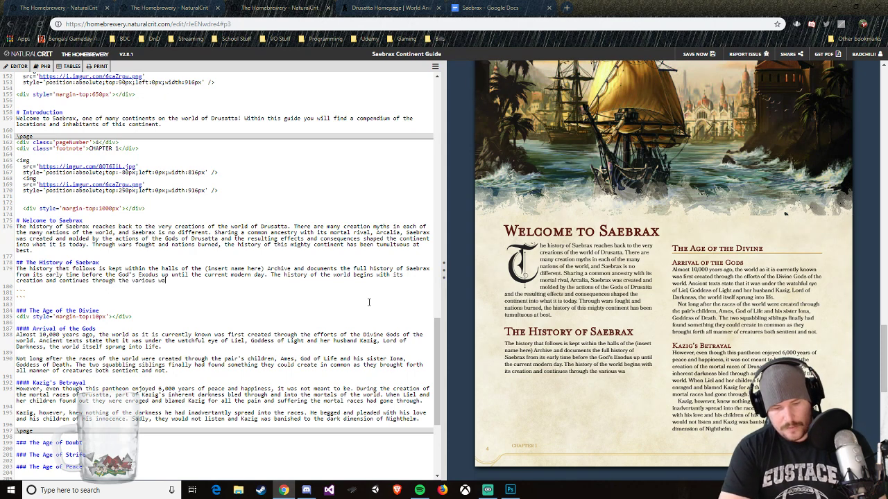
text(rs, expans)
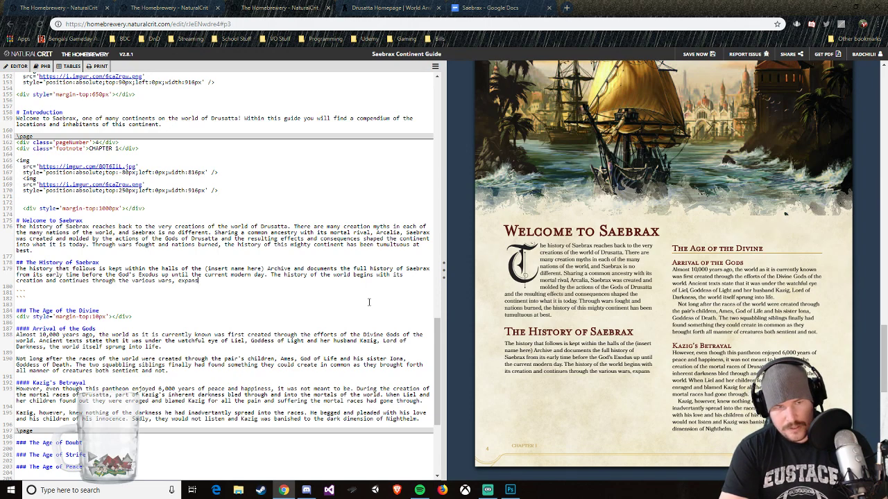
text(ions,)
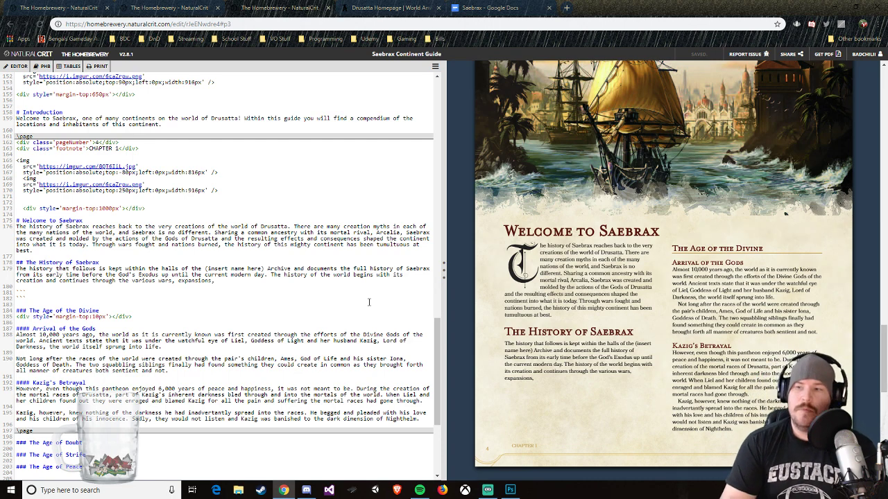
Step: Extend the history sentence with "the various wars, expansions, innovations, and other conflicts"
text(innova)
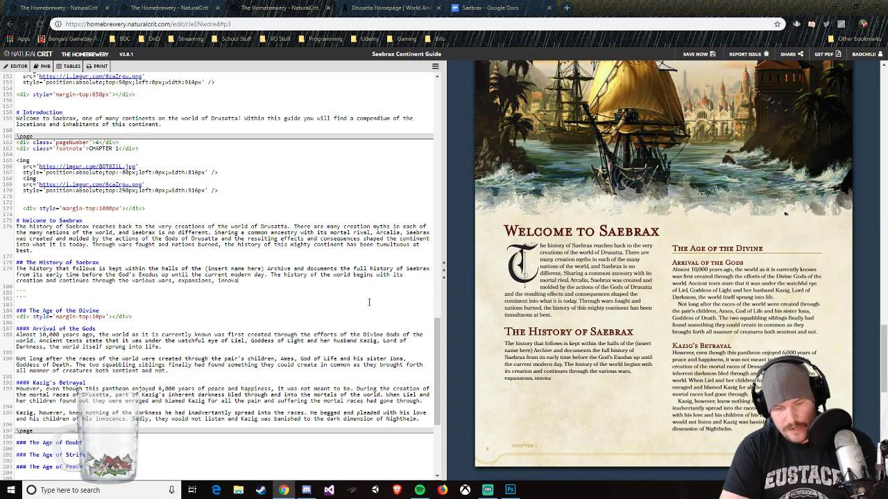
text(tions, and )
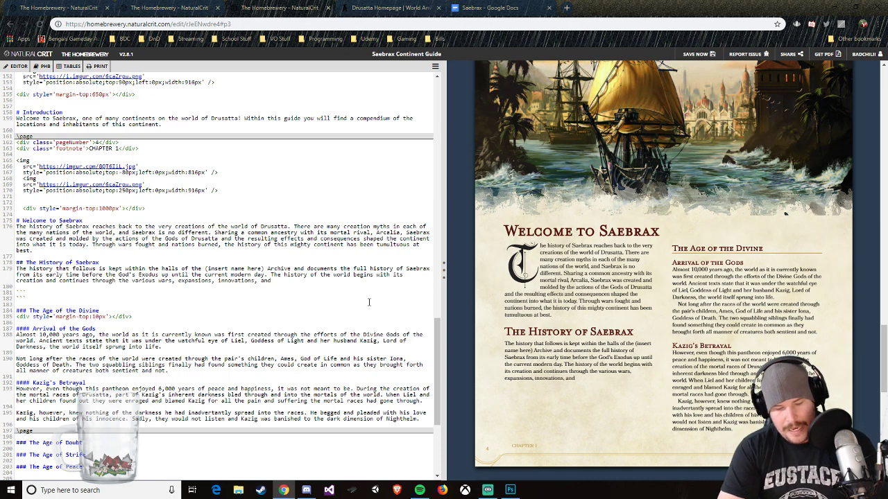
text(other confli)
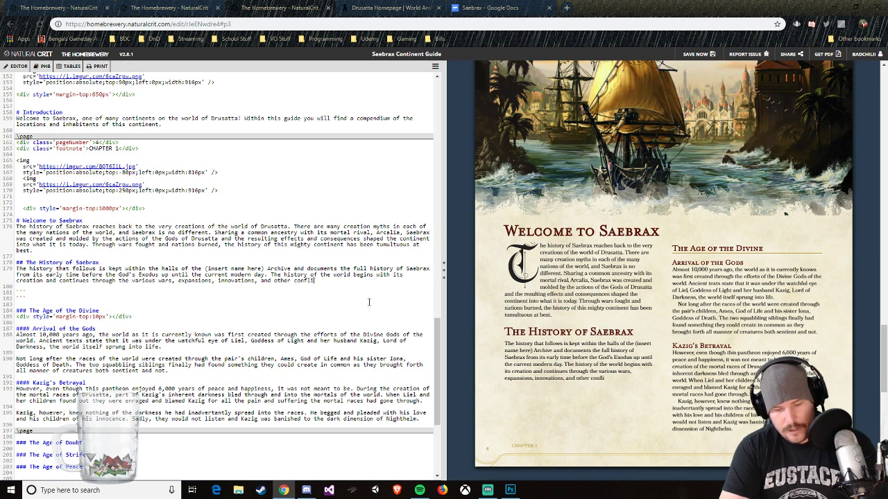
text(cts between thje)
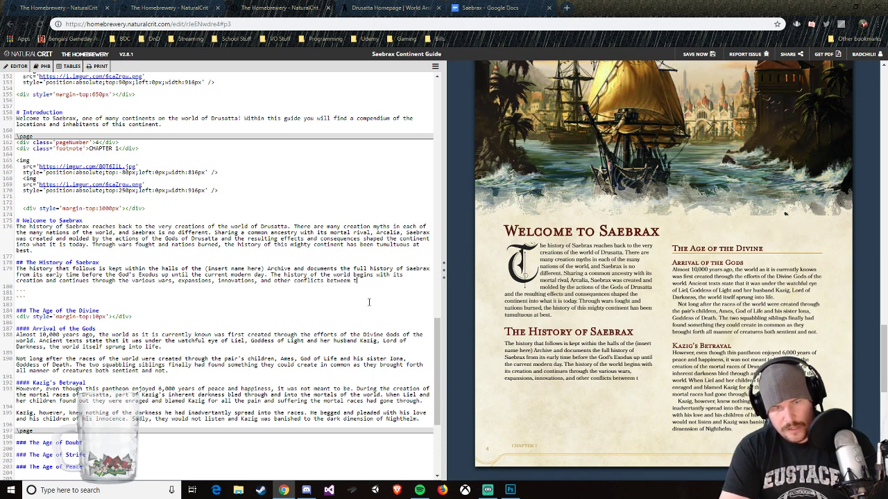
Step: Finish the history sentence with "between the other nations of the world."
key(BackSpace)
key(BackSpace)
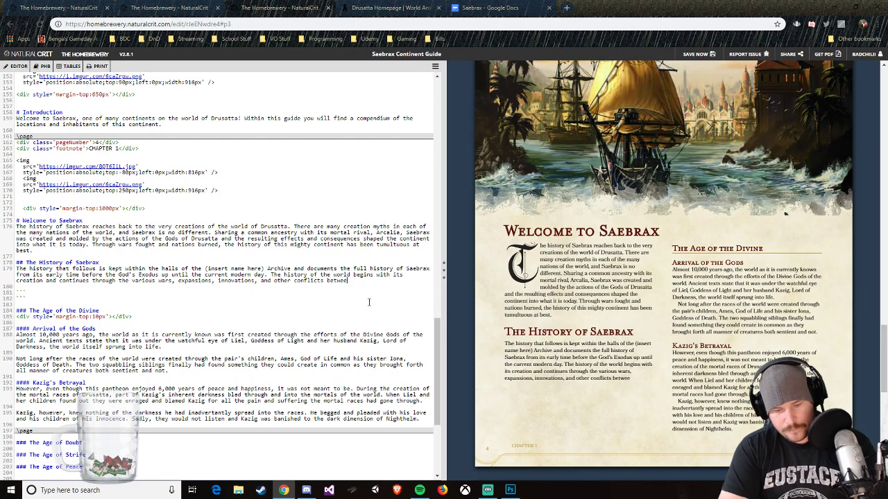
text(the other nations)
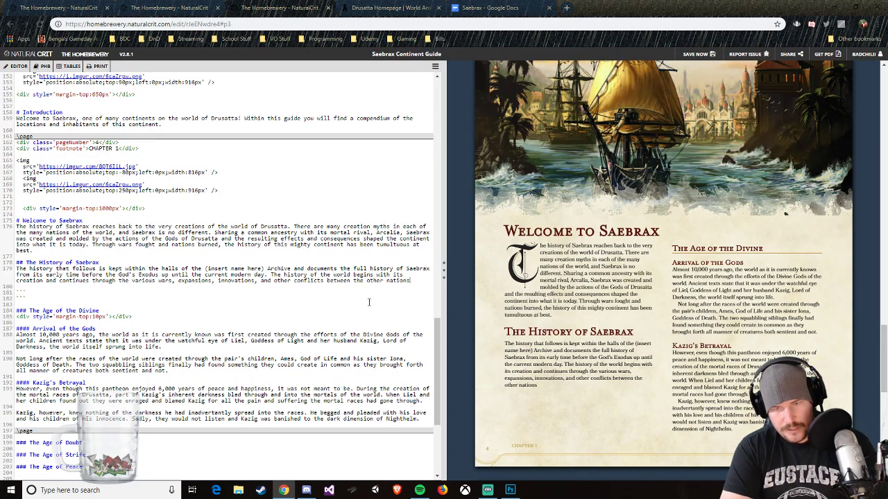
text( of the world.)
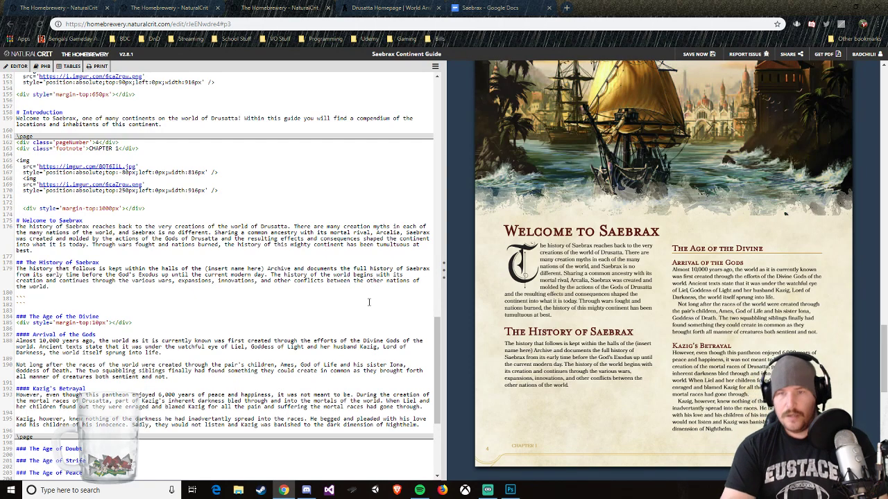
Step: Start a new paragraph under The History of Saebrax with "Saebrax is a harsh and unforgiving land"
key(Return)
key(Return)
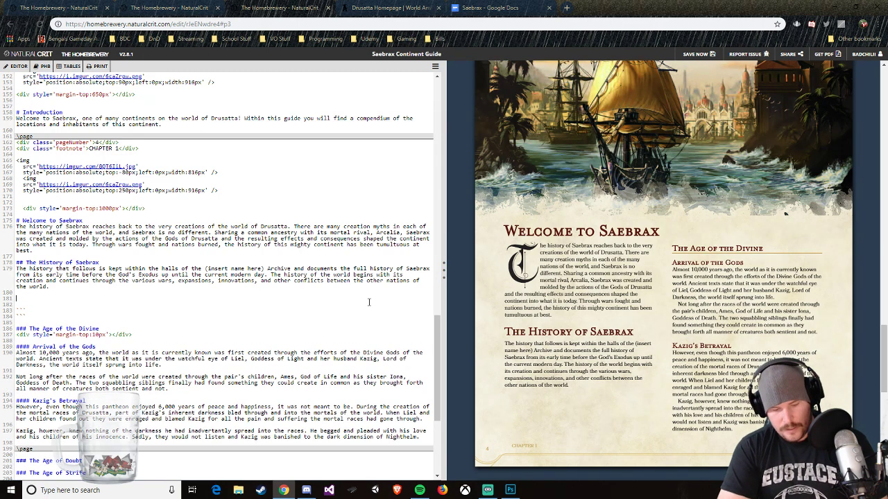
text(Saebrax is)
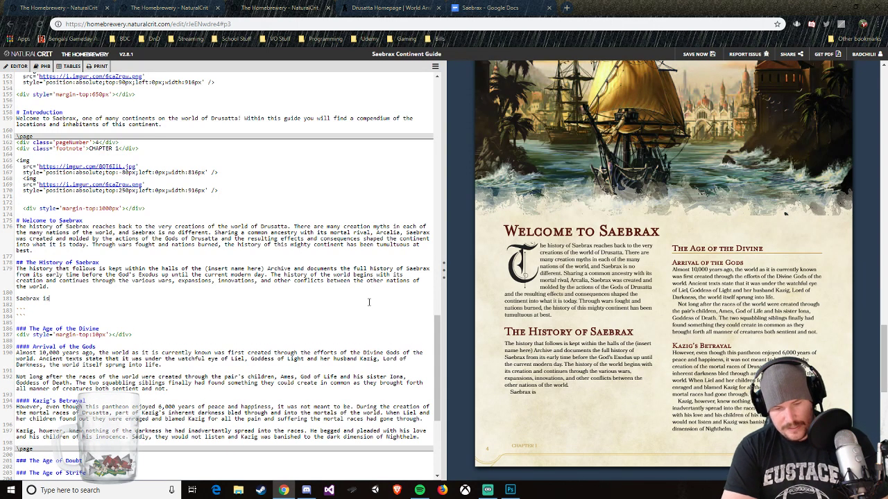
text( a harsh and u)
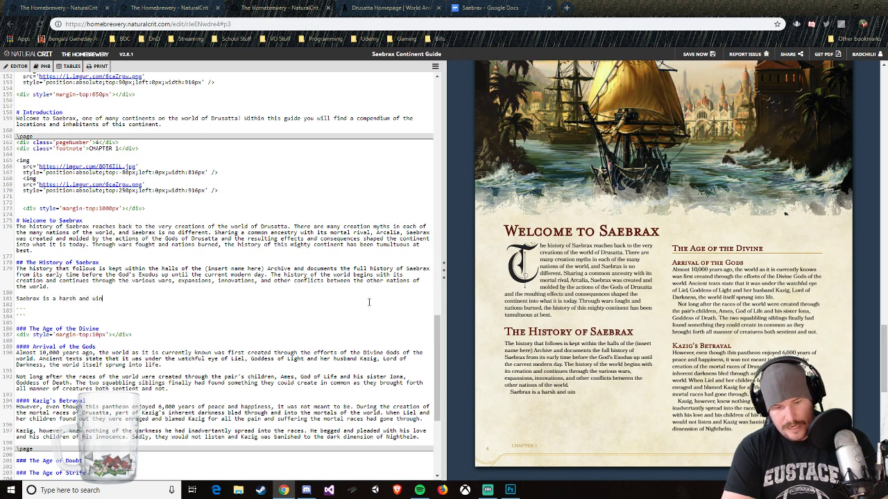
text(nforg)
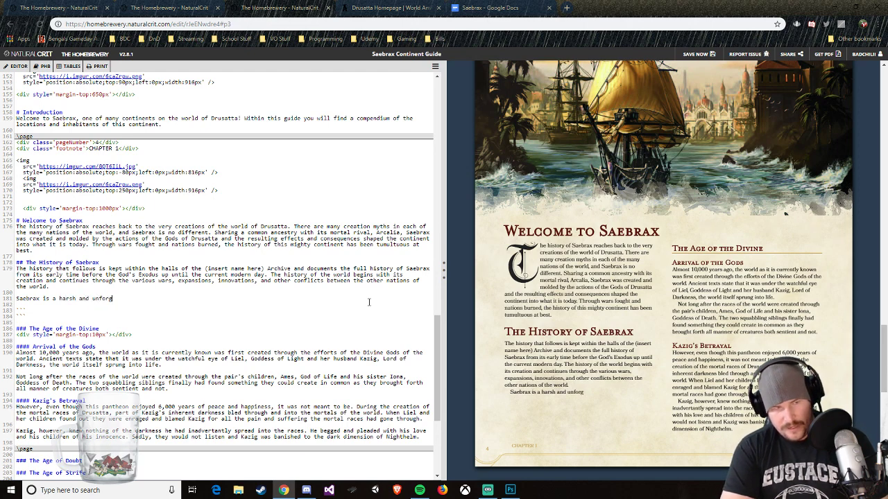
text(iving lanf)
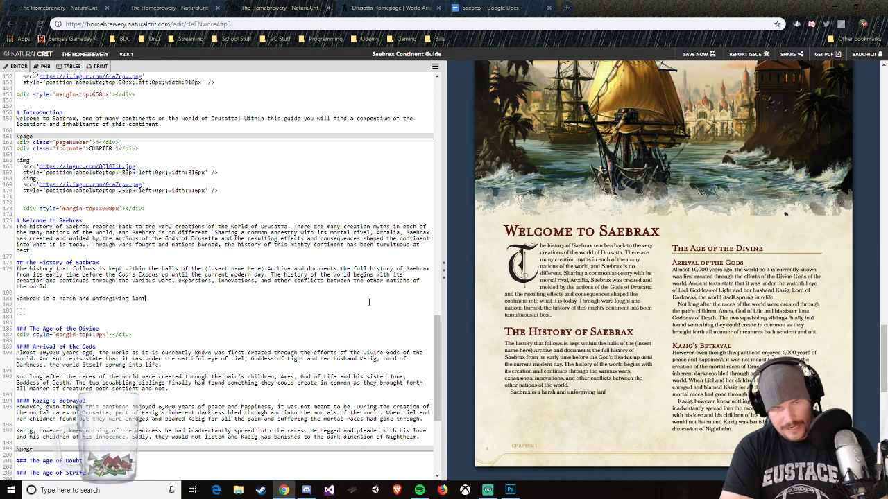
key(BackSpace)
text(d an)
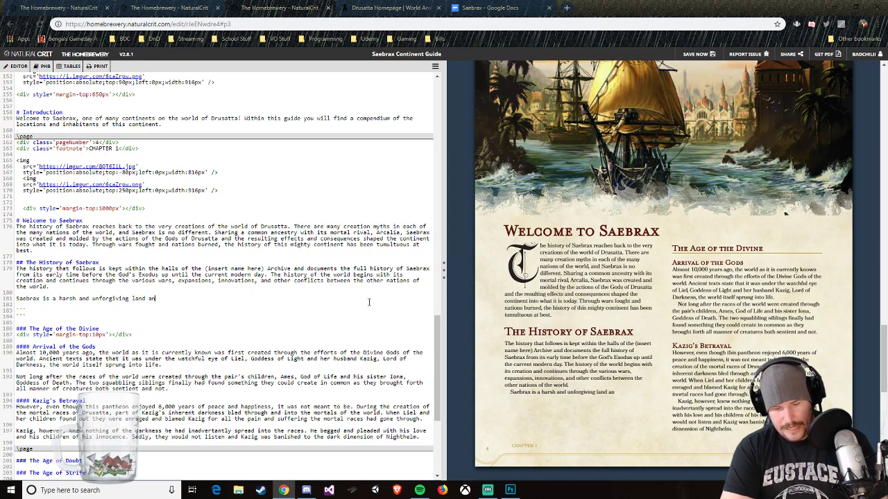
text(d those who are f)
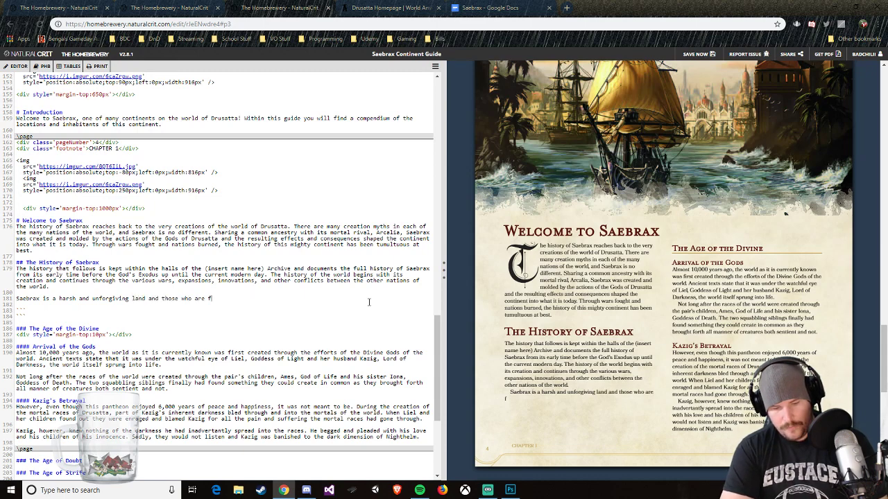
text(rom it are born wi)
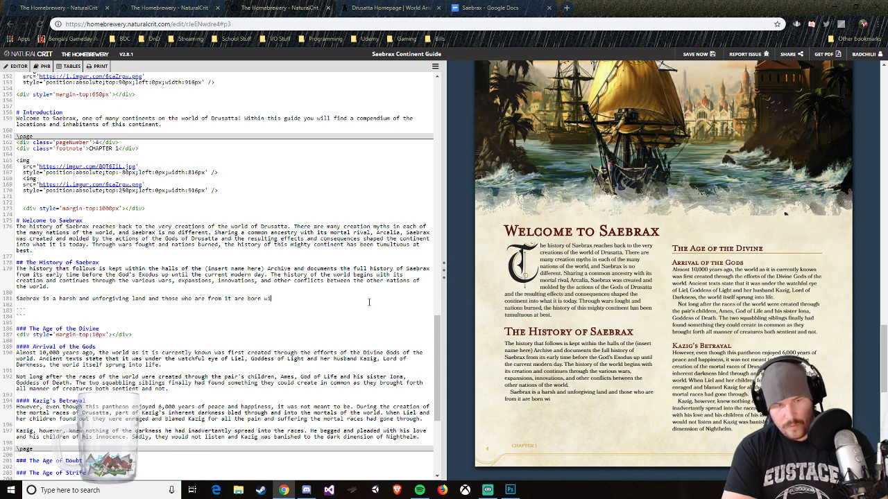
text(th an inner stre)
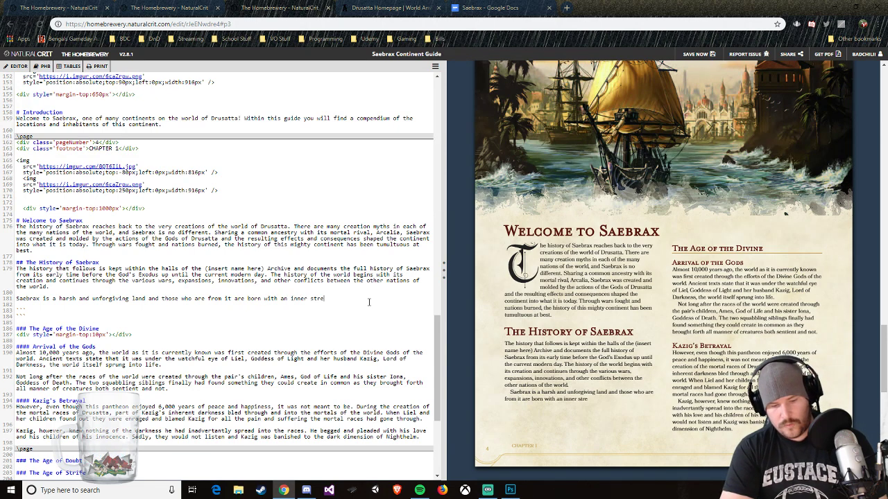
text(ngth and zeal)
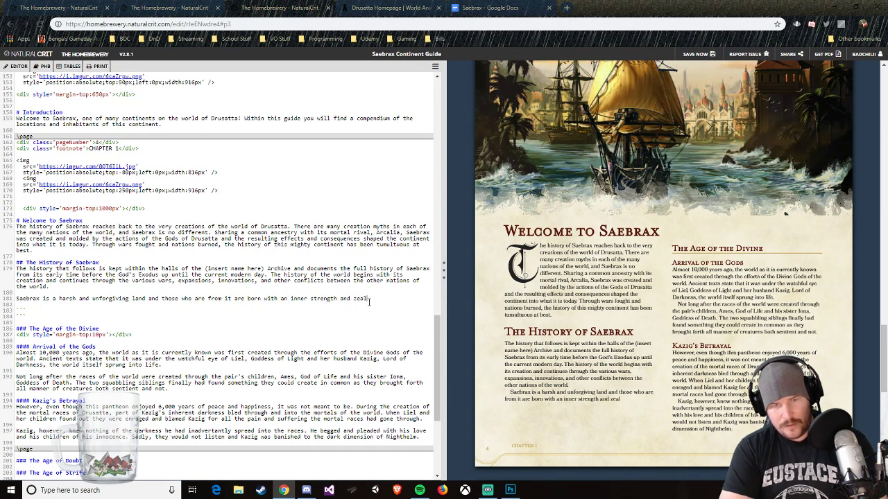
text( not seen in )
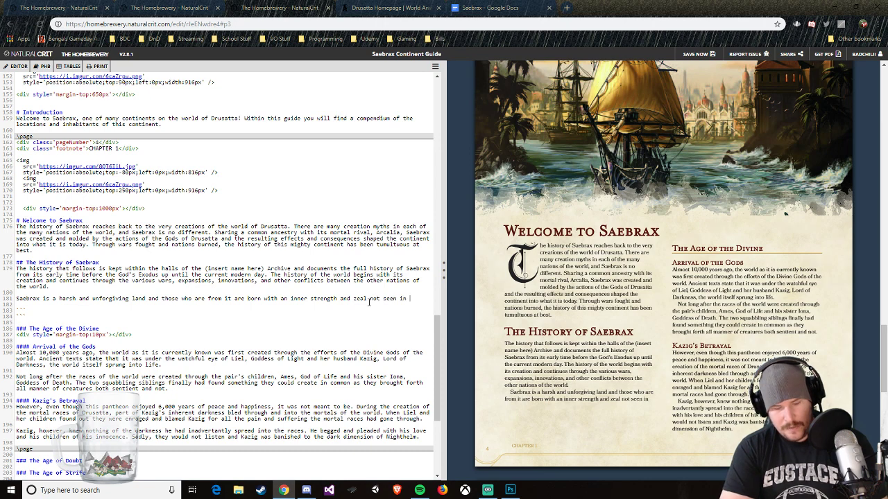
text(many other nations.)
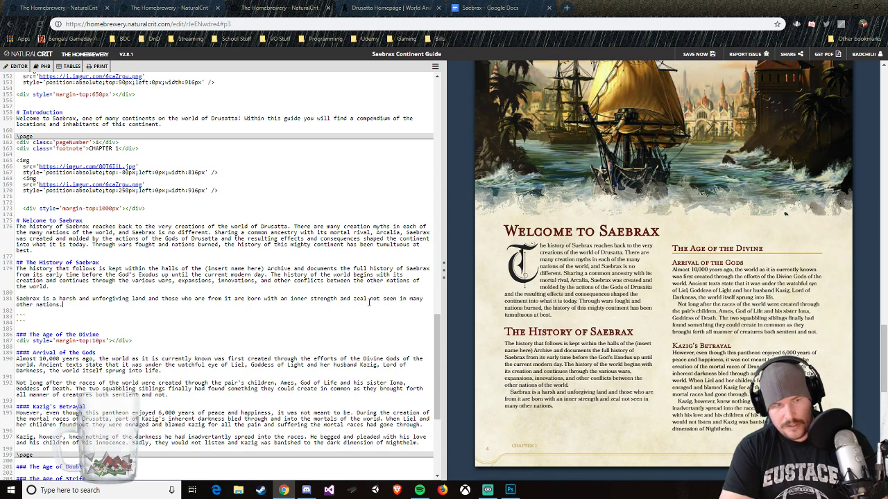
text( Cal)
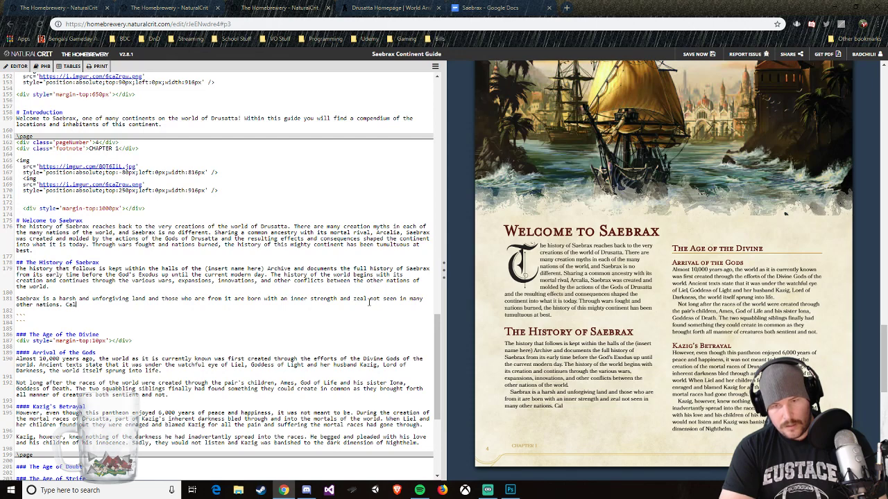
text(led fana)
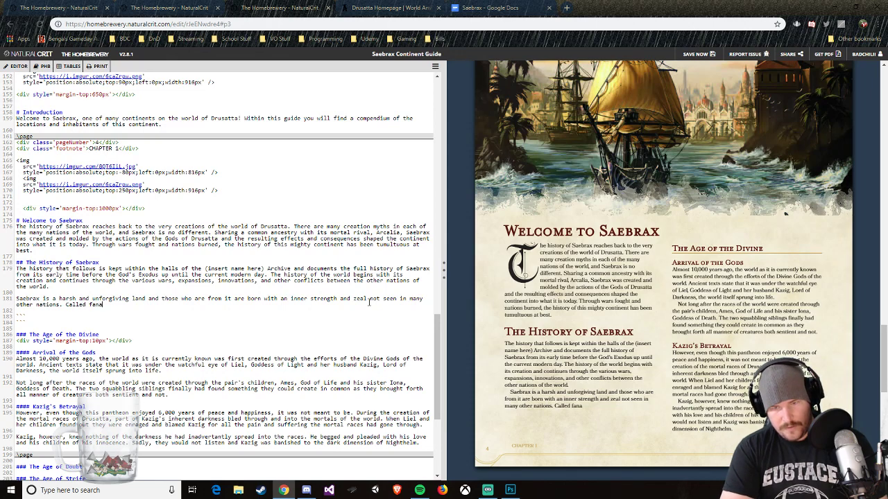
text(tical by some,)
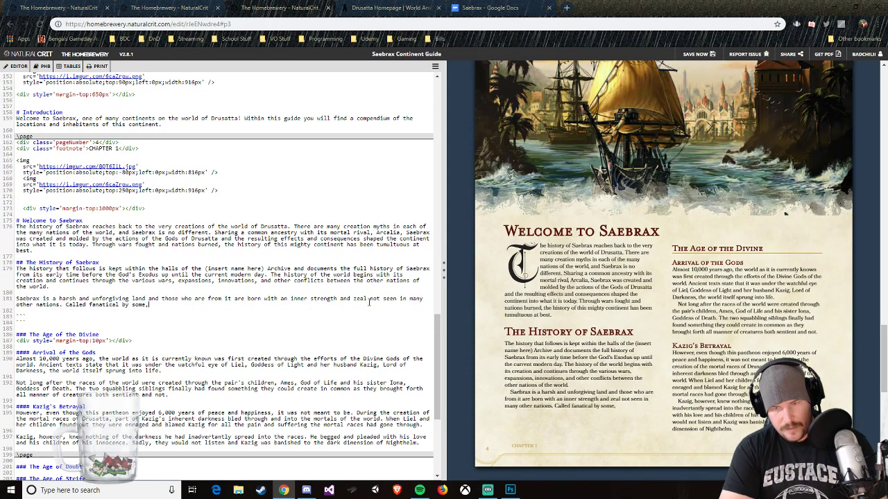
text( many Sa)
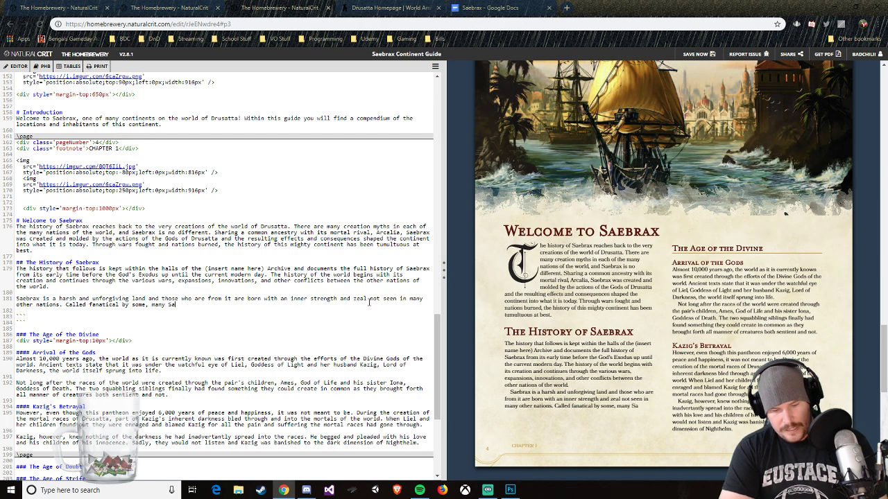
text(ebraxians k)
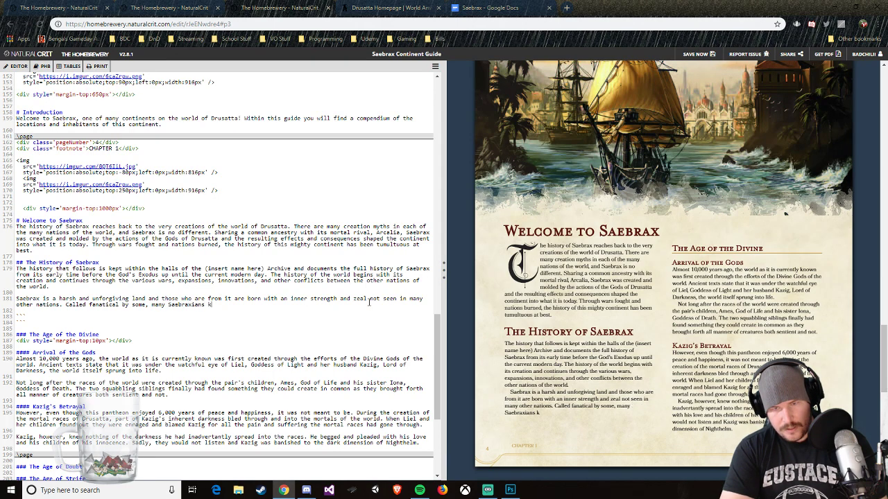
text(now that )
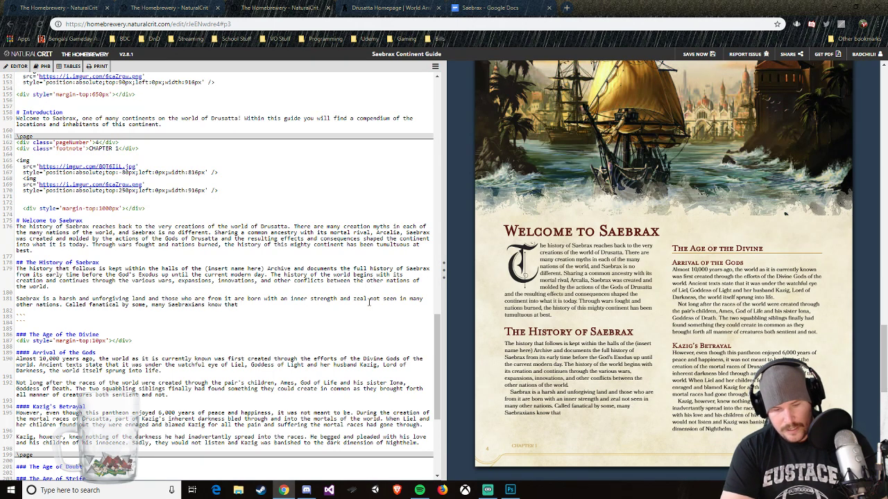
text(their inn)
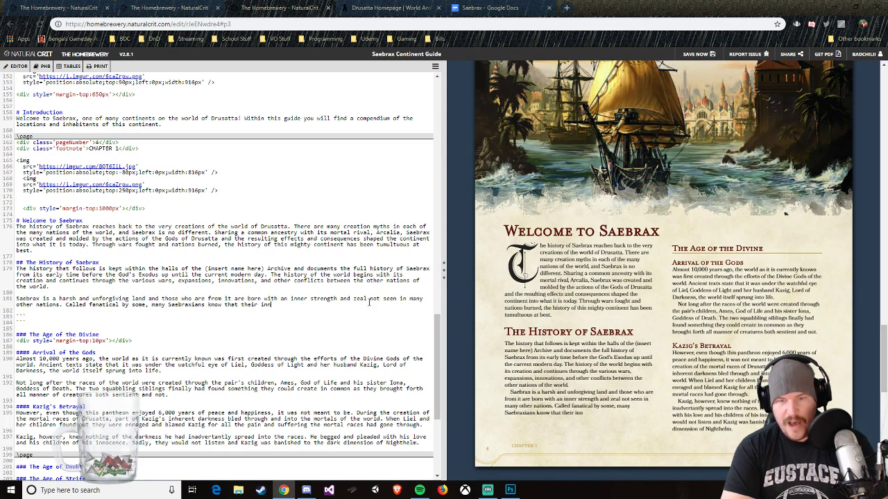
text(er fire is their)
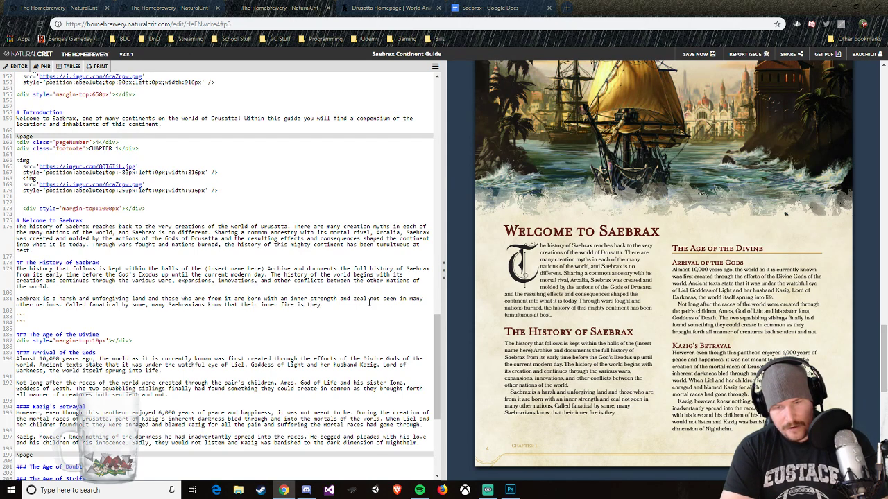
text( key to )
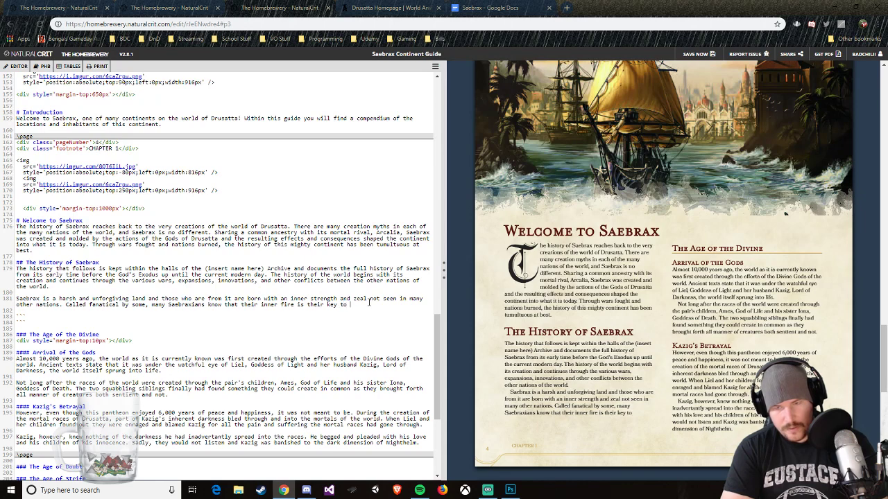
text(survival in)
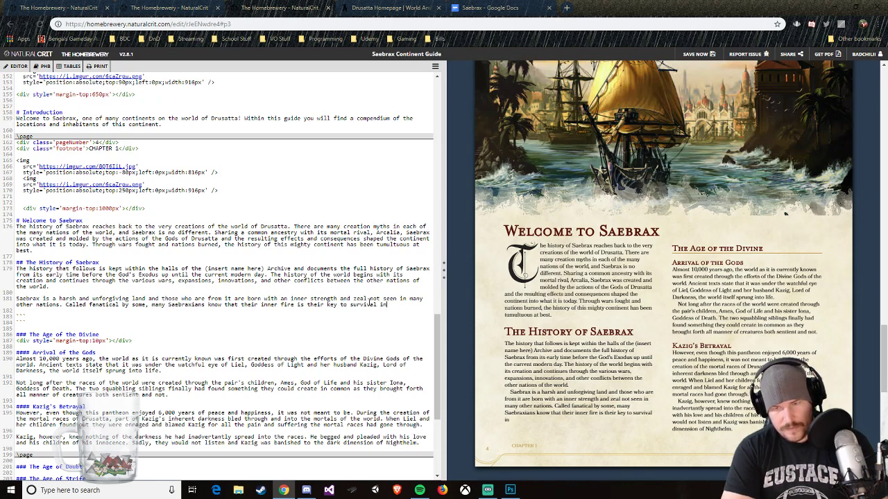
text( this brutal world.)
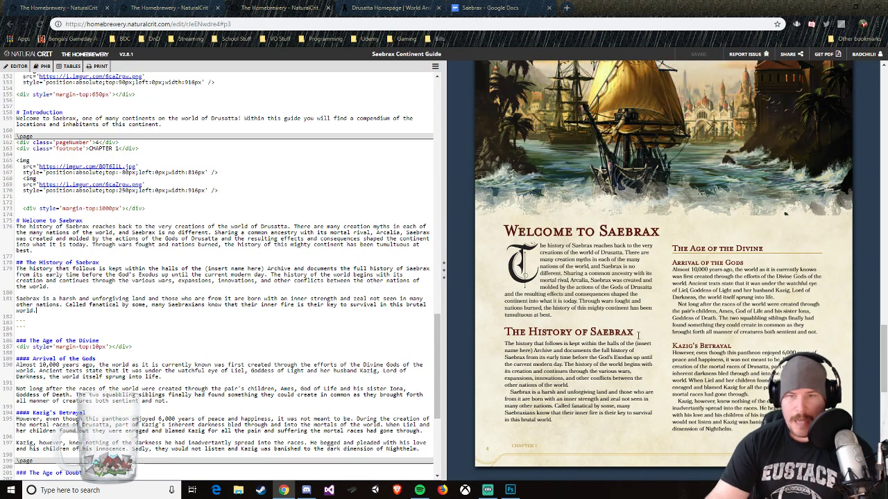
Step: Review the Chapter 1 page layout in the preview and the table of contents entries in the source
scroll(687, 374, down, 3)
scroll(656, 369, up, 2)
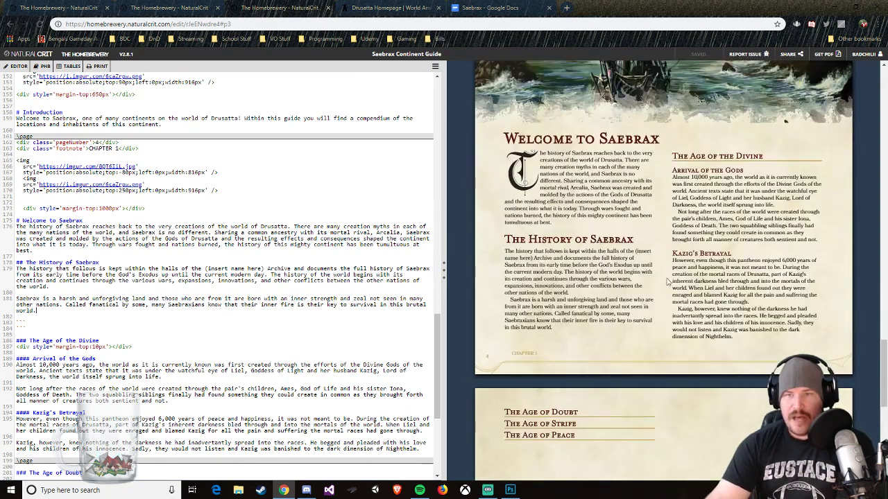
scroll(617, 329, up, 1)
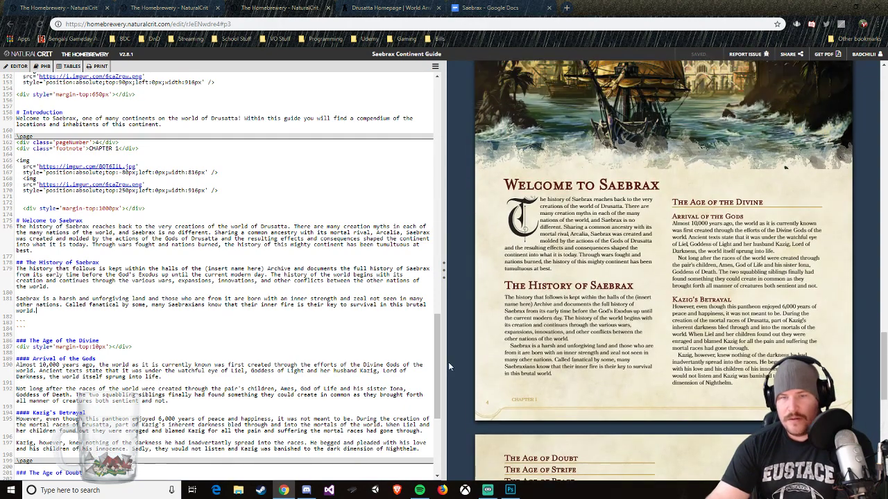
scroll(450, 362, down, 2)
scroll(414, 366, up, 4)
scroll(402, 361, up, 8)
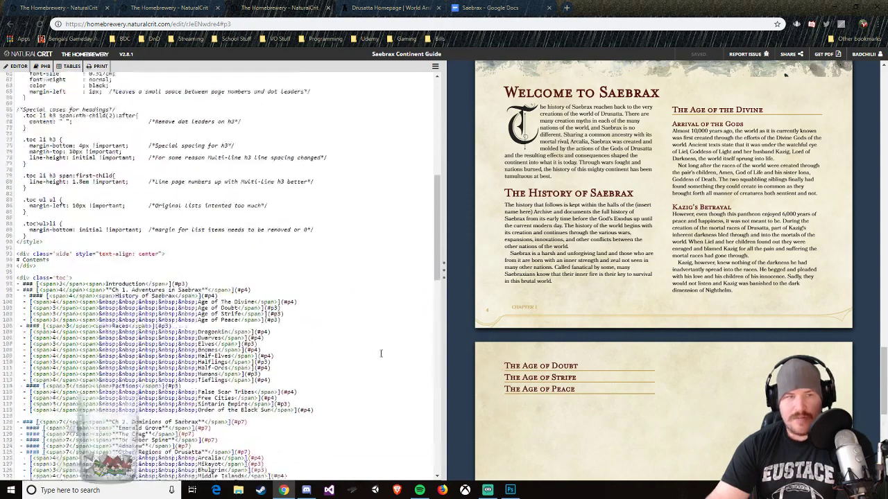
scroll(387, 354, down, 5)
scroll(669, 361, down, 4)
scroll(610, 347, up, 2)
scroll(597, 336, up, 1)
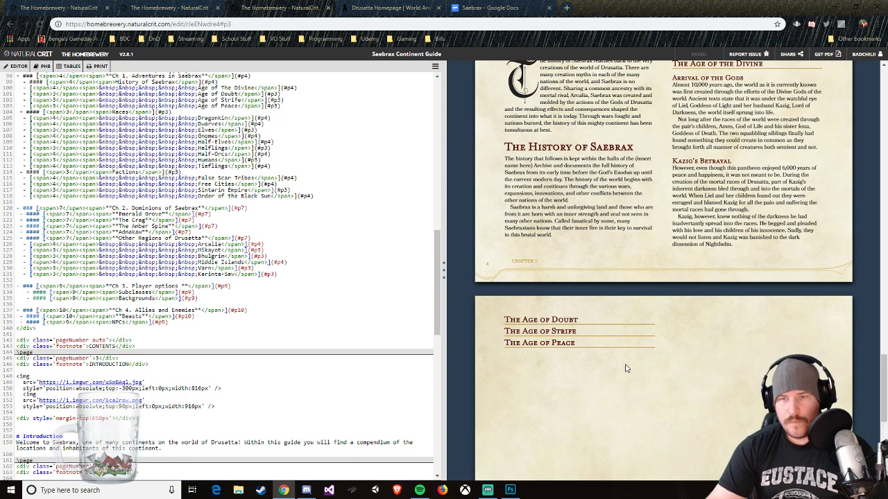
Step: Switch to the Saebrax outline in Google Docs and highlight "Kazig's betrayal" in yellow
click(501, 14)
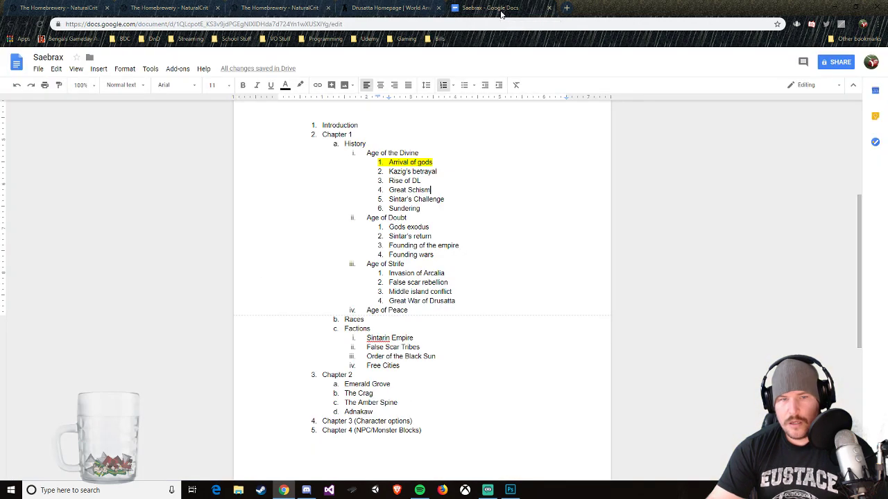
drag(438, 171, 385, 173)
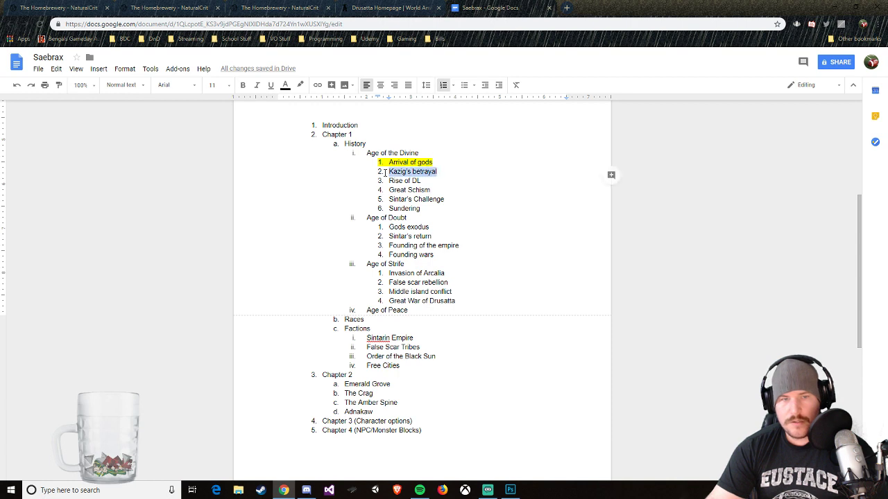
click(300, 85)
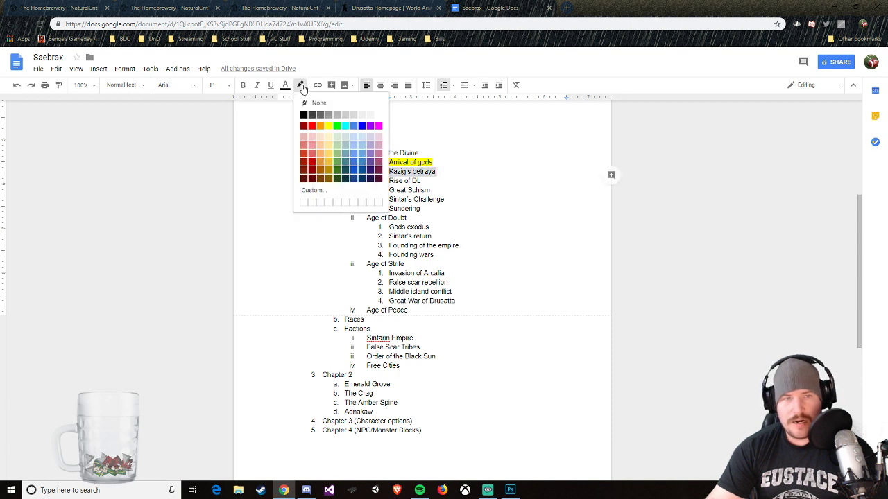
click(328, 126)
click(446, 199)
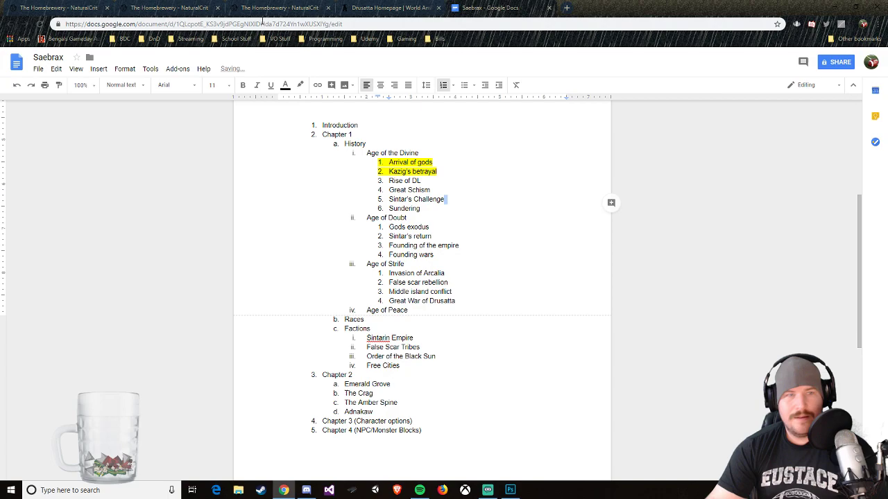
Step: Return to the Saebrax Continent Guide in The Homebrewery and add the level-four heading "Rise of the Demon Lords" above The Age of Doubt
click(178, 7)
click(285, 8)
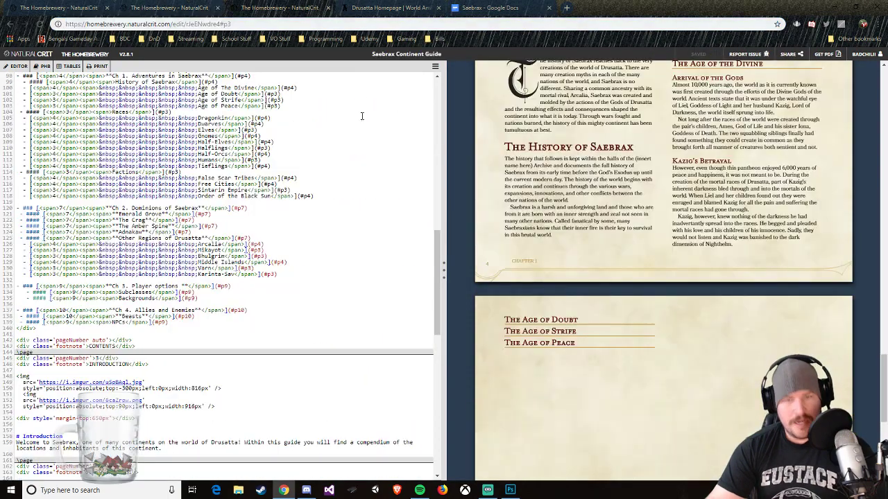
scroll(103, 329, down, 15)
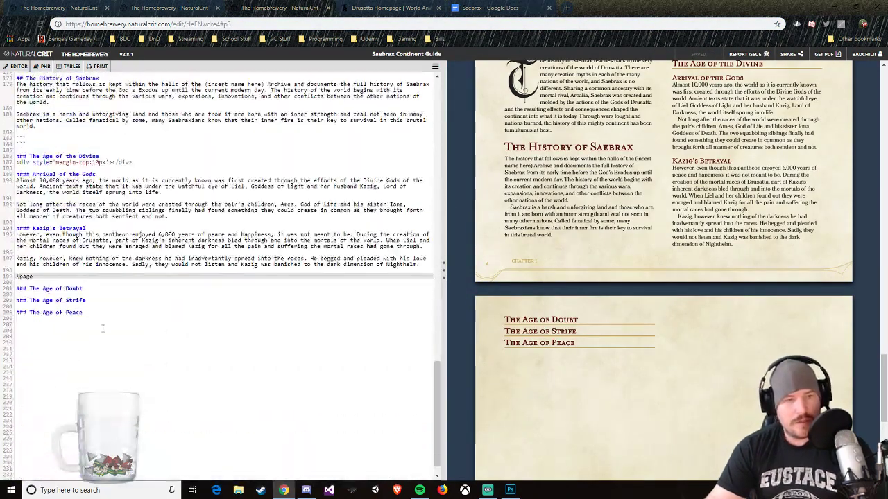
click(97, 284)
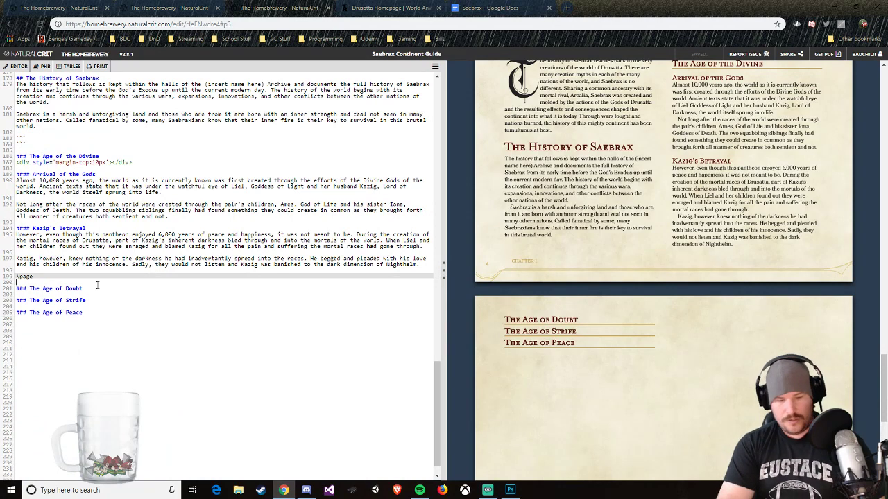
text(####)
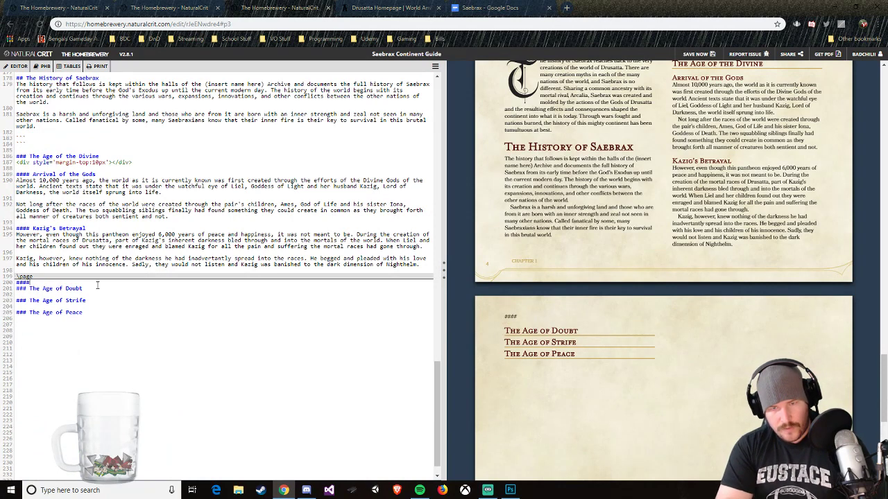
text( Rise of the )
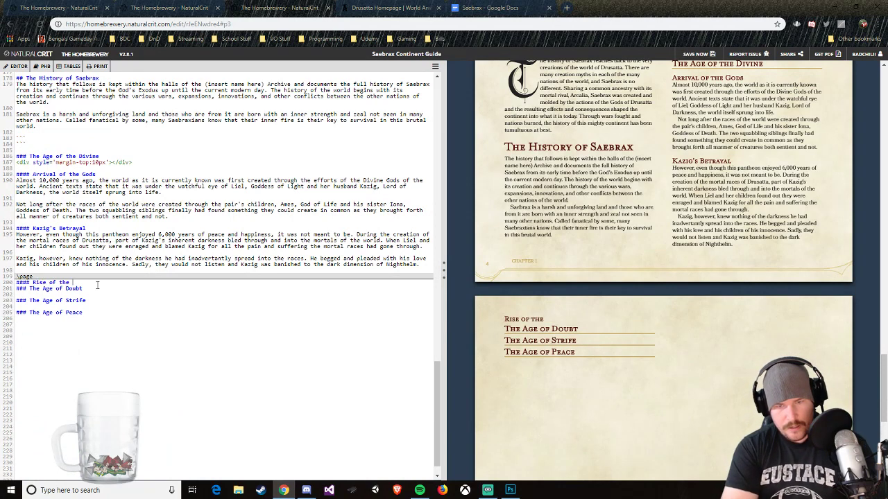
text(Demon Lords)
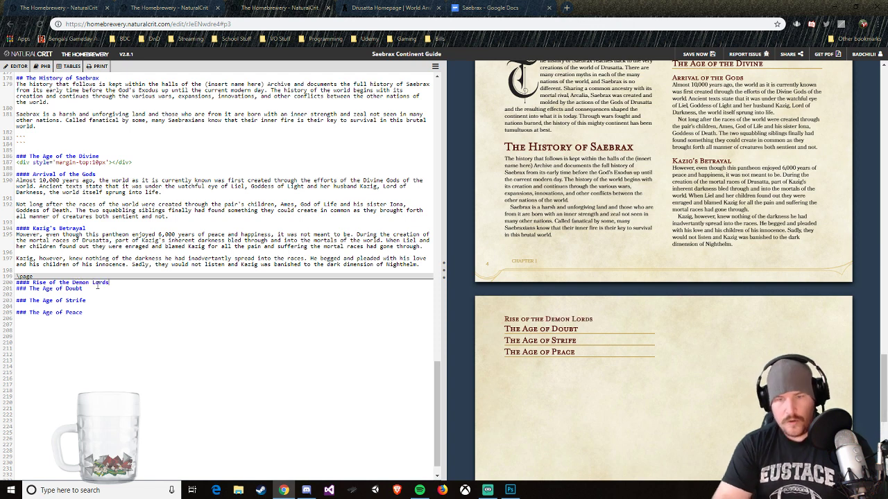
key(Return)
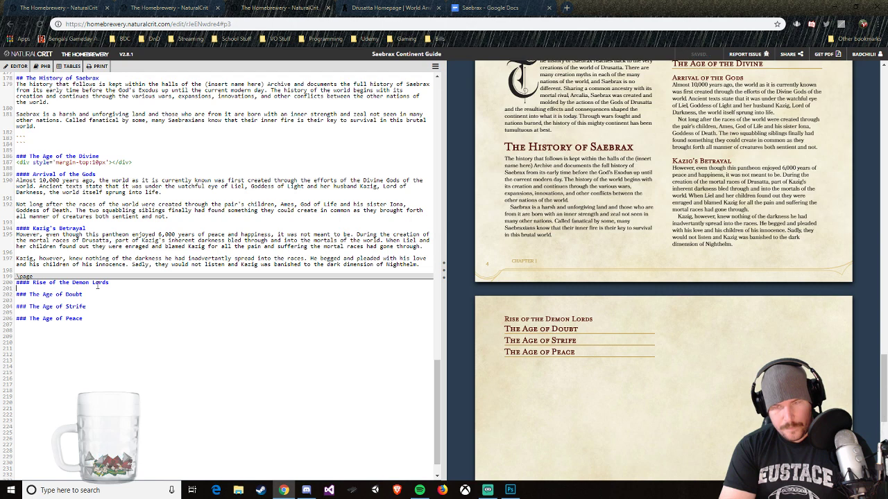
Step: Begin the text under Rise of the Demon Lords with "Once banished to the harsh"
text(On)
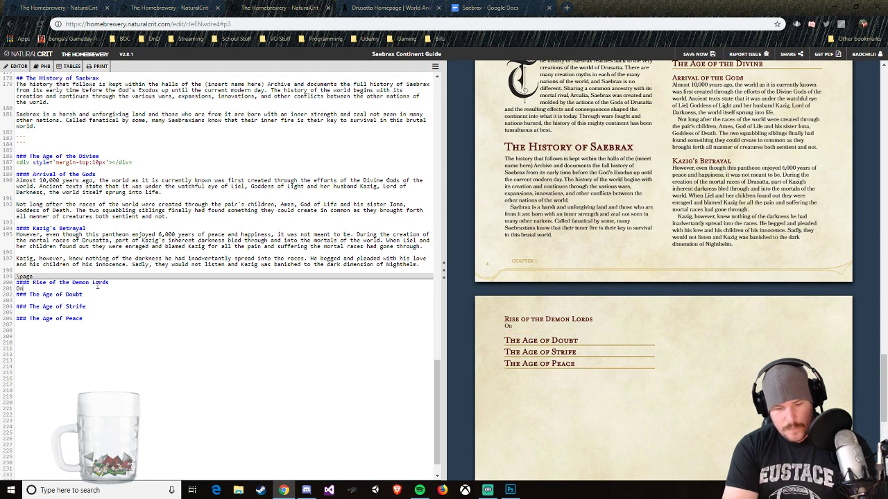
text(ce banished to t)
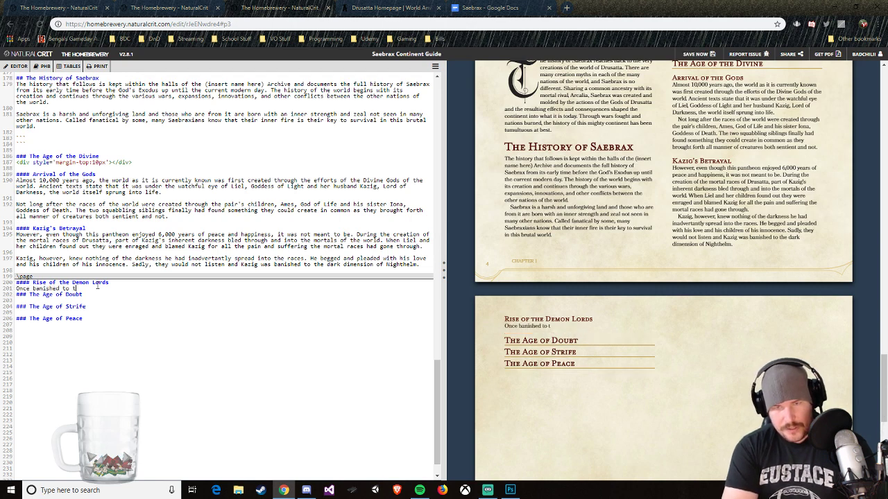
text(he har)
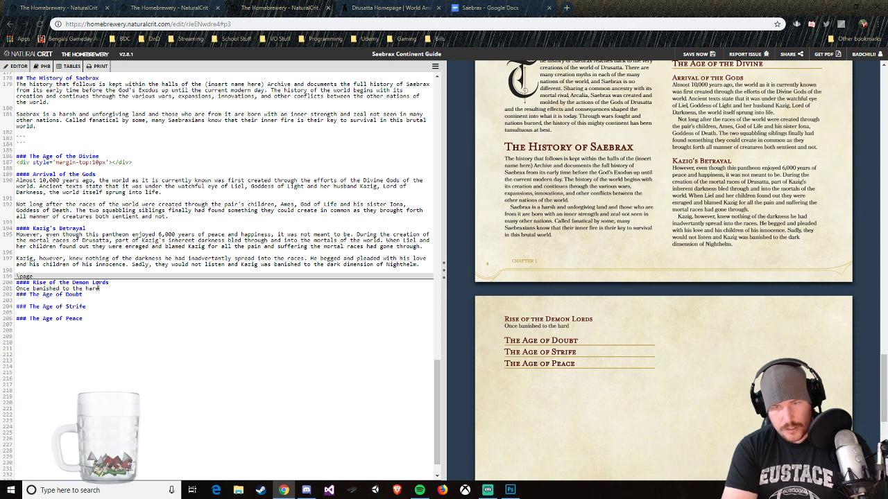
text(sh)
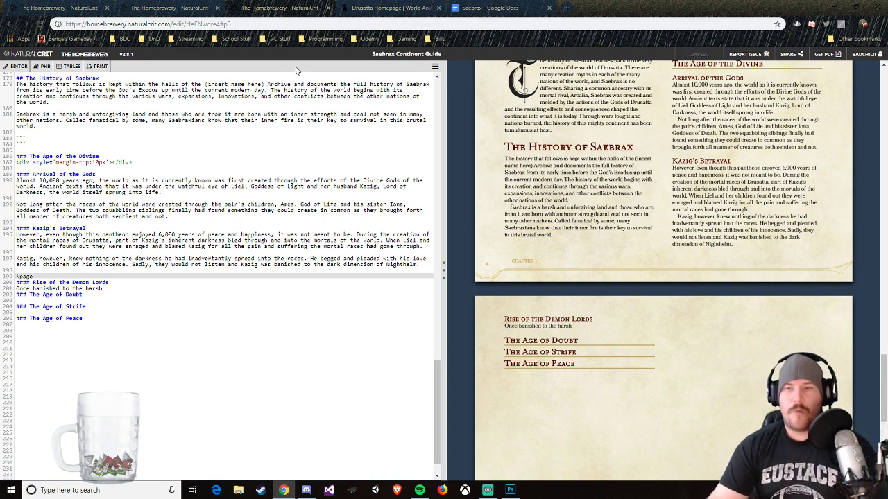
Step: Check the pantheon list on World Anvil and complete the guide's opening sentence with "plane of Nighthelm, Kazig was left with only his sadness and pain."
click(406, 15)
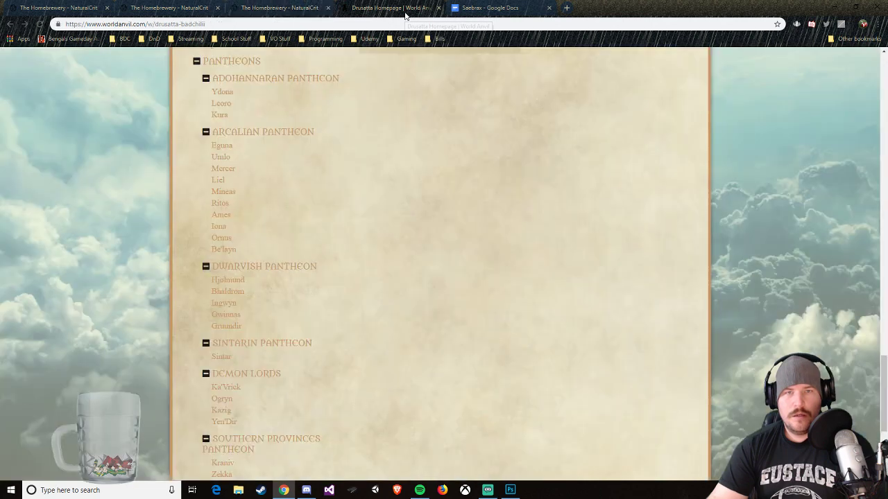
scroll(390, 321, down, 3)
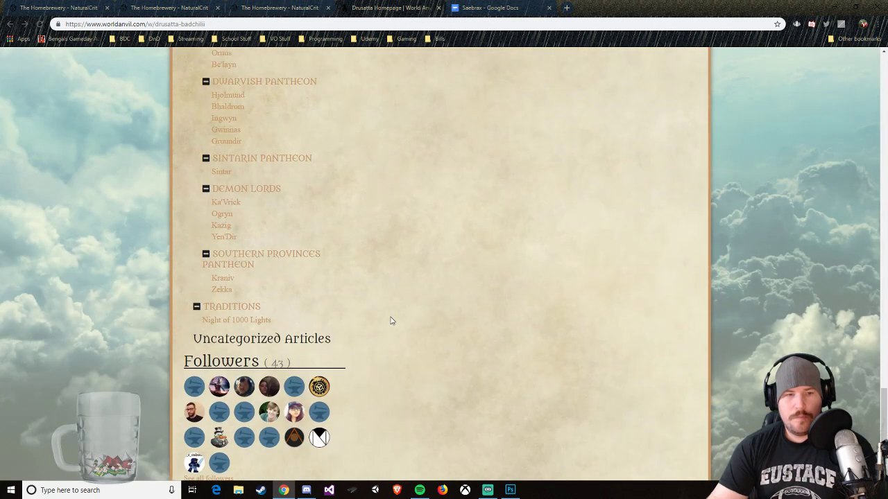
click(239, 8)
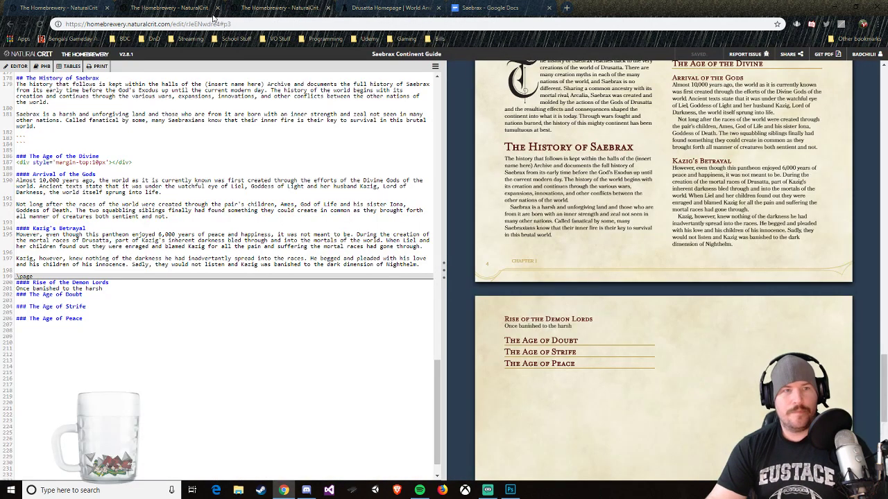
text(plane of Night)
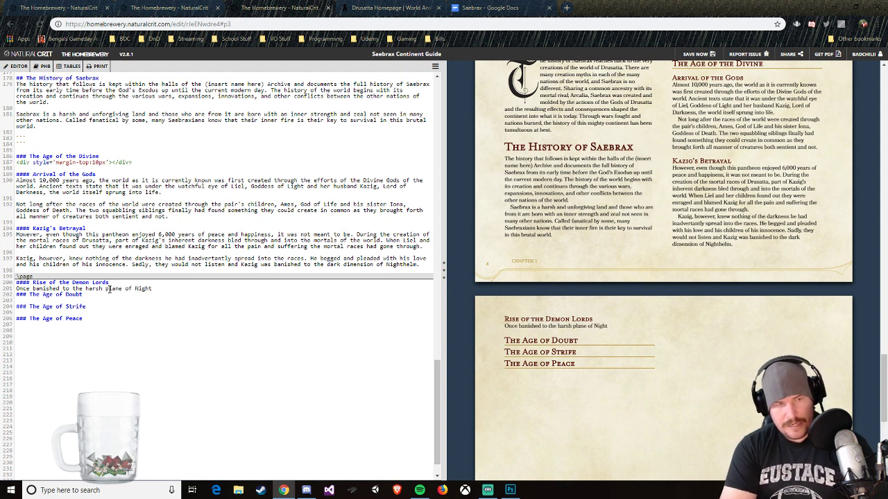
text(helm,)
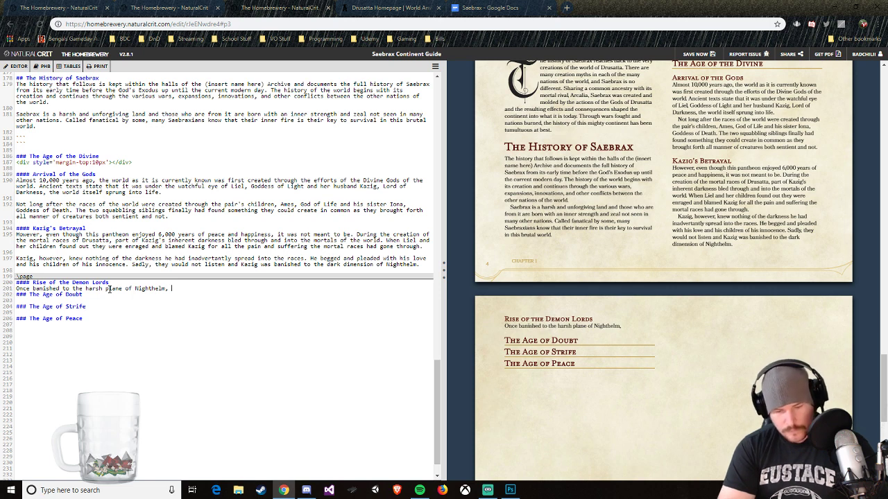
text( Kazig was left w)
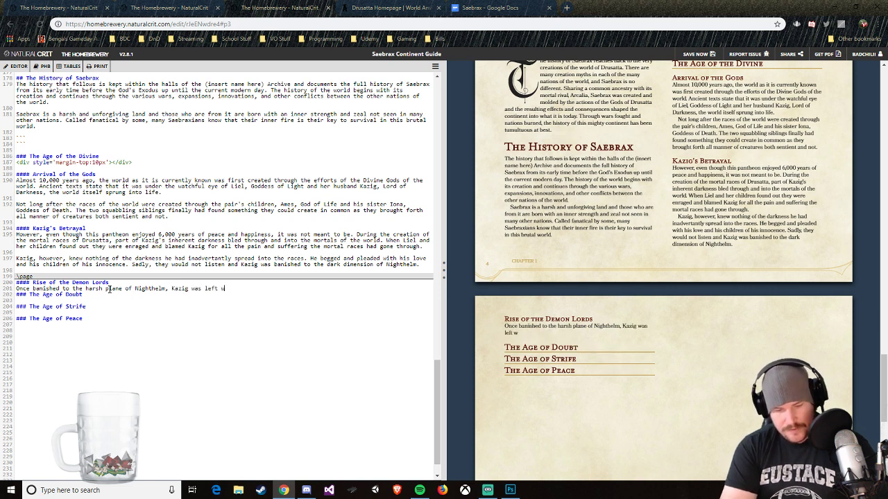
text(ith only his )
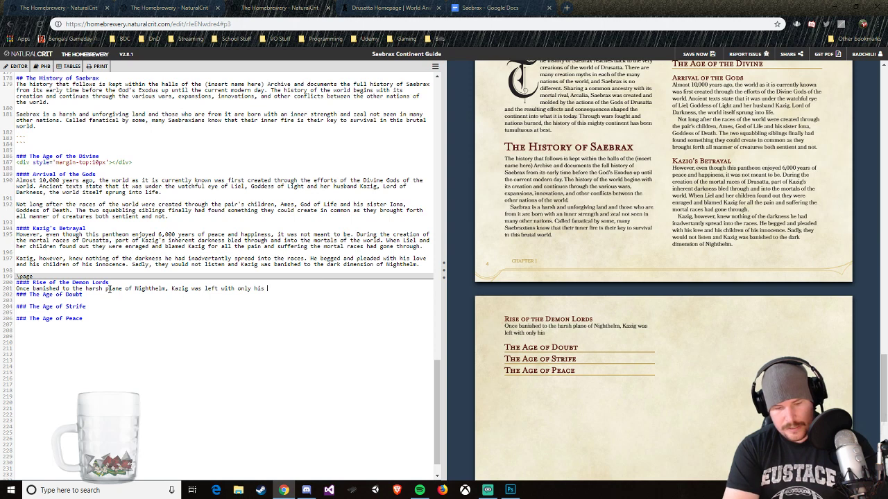
text(sadness and )
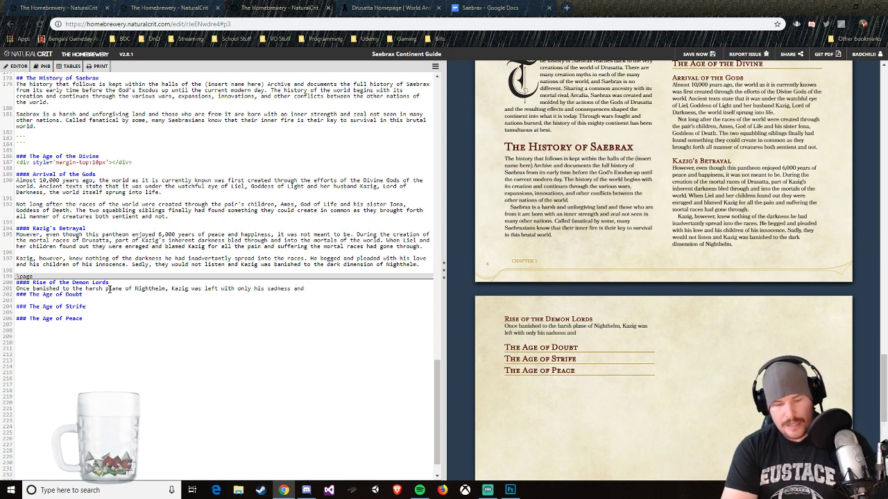
text(pain. However,)
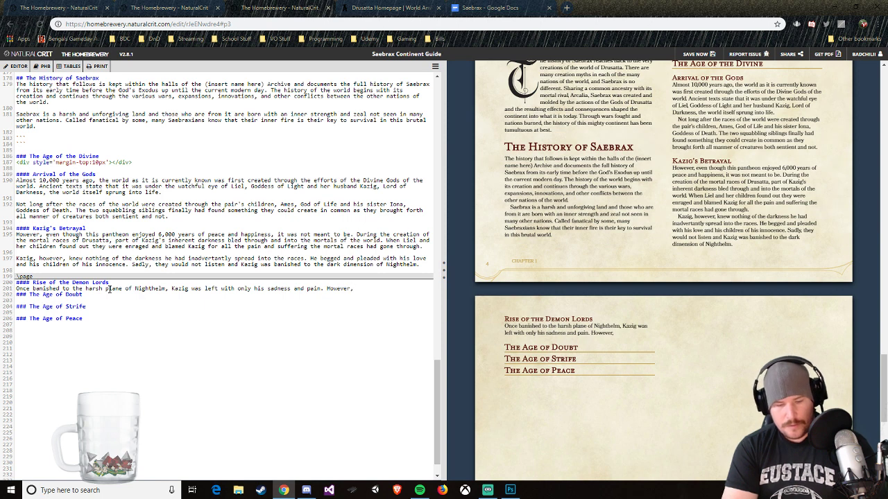
text( over time)
text(, that s)
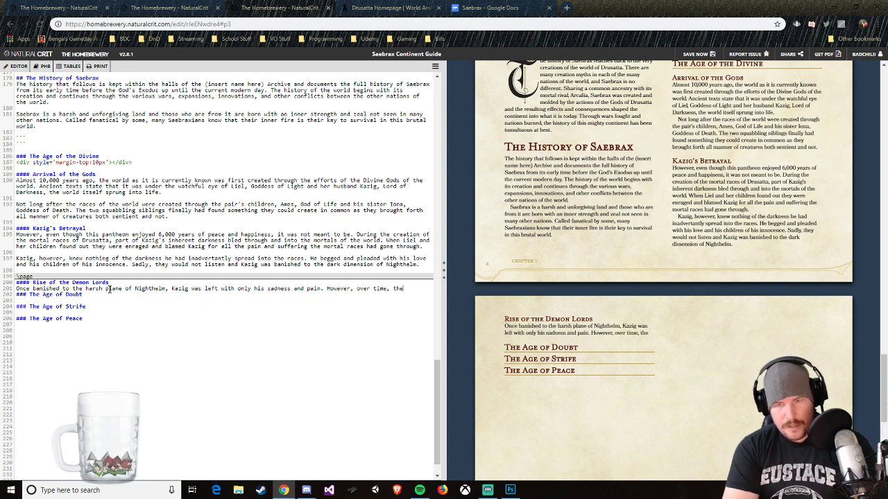
text(addness and pai)
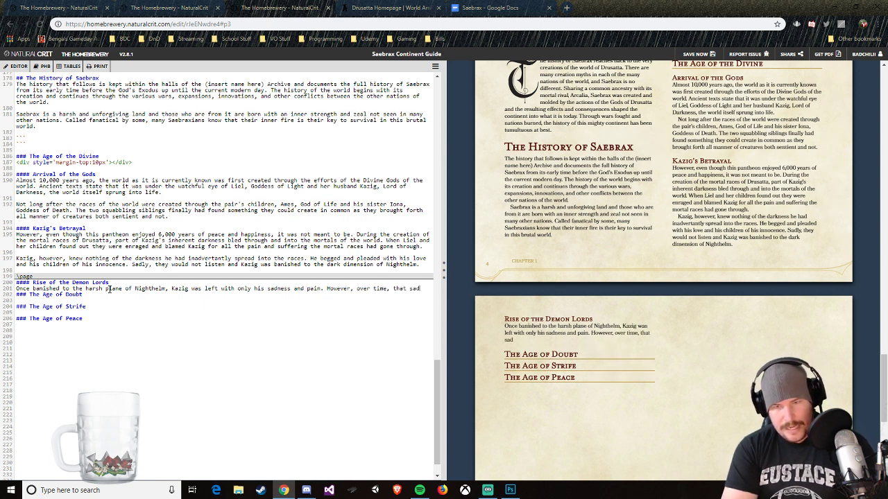
text(n )
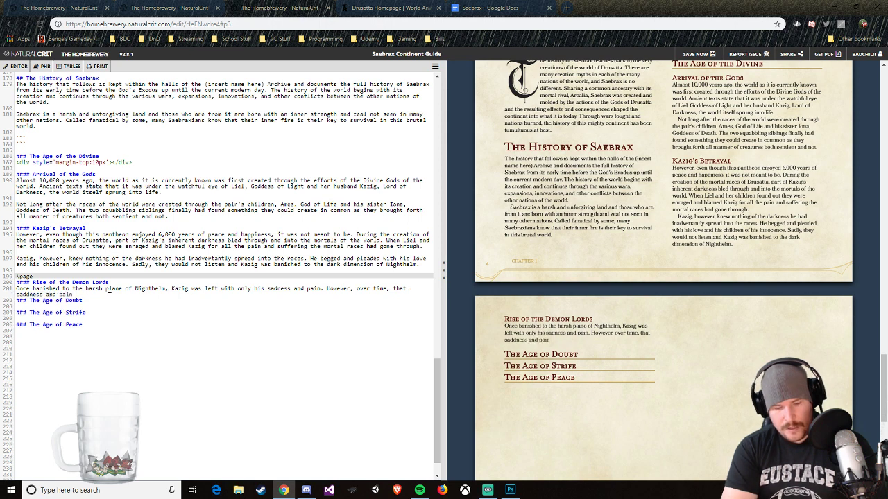
text(became warped)
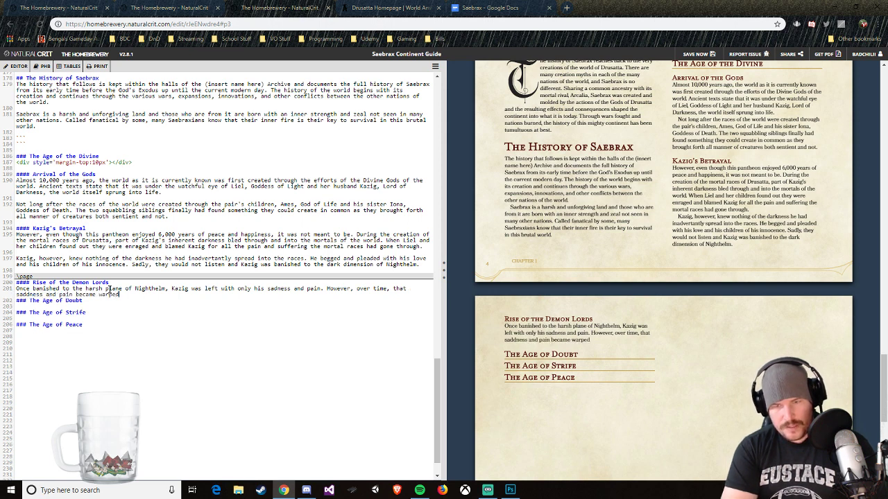
text( into somet)
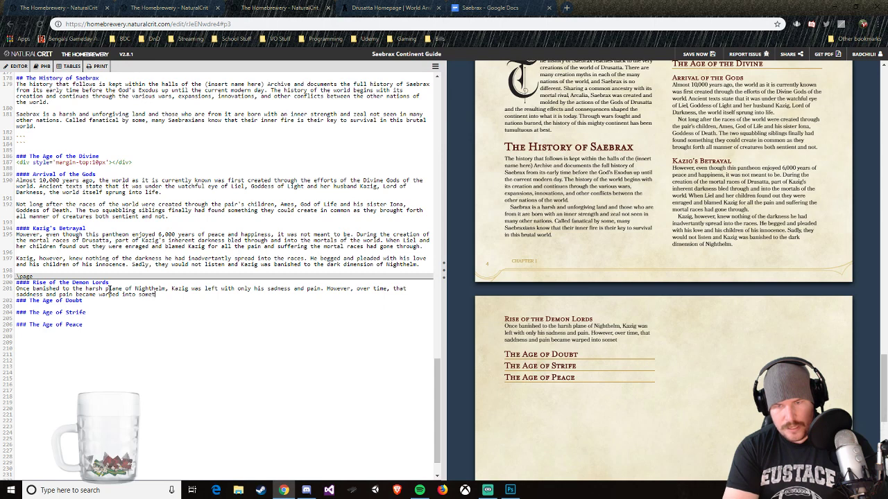
text(hing much darker)
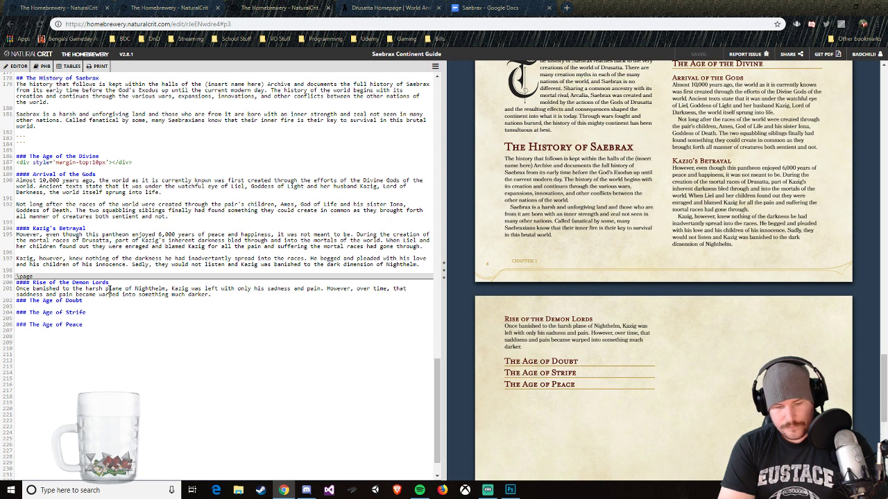
Step: Continue the Rise of the Demon Lords text with "However, over time, that saddness and pain became warped into something much darker."
text(. )
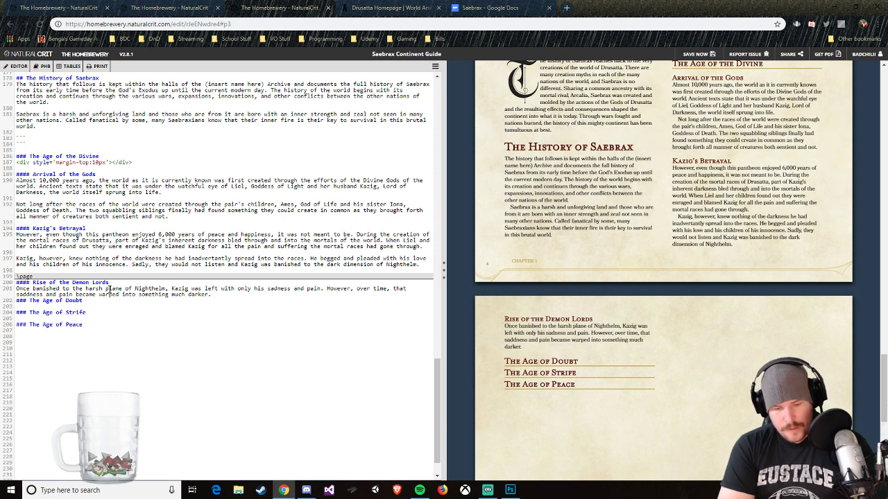
text(Whether )
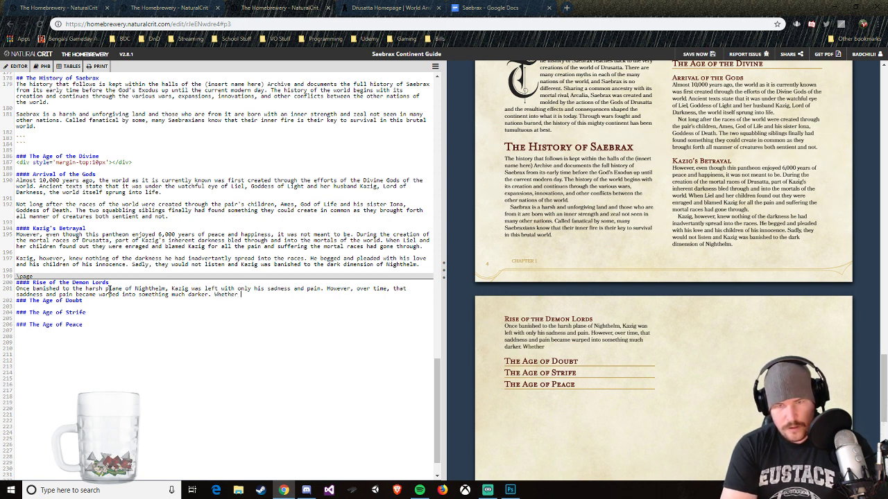
text(it was in h)
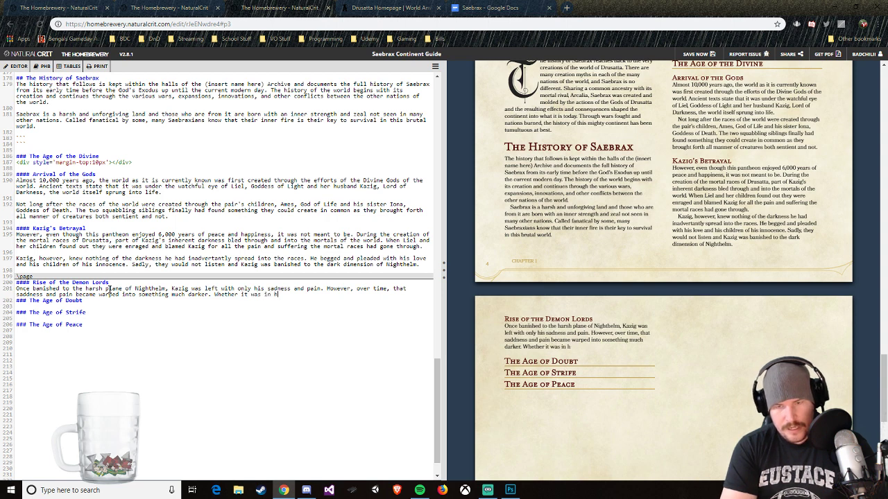
text(im from the be)
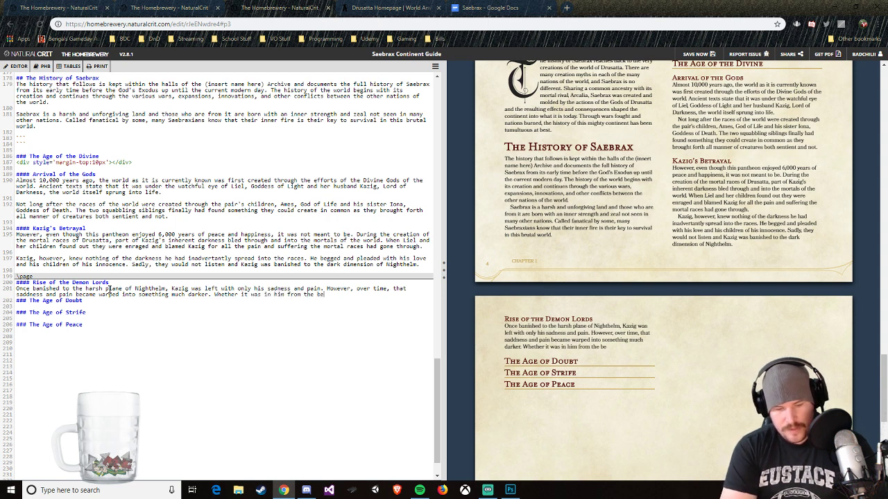
text(ginning or)
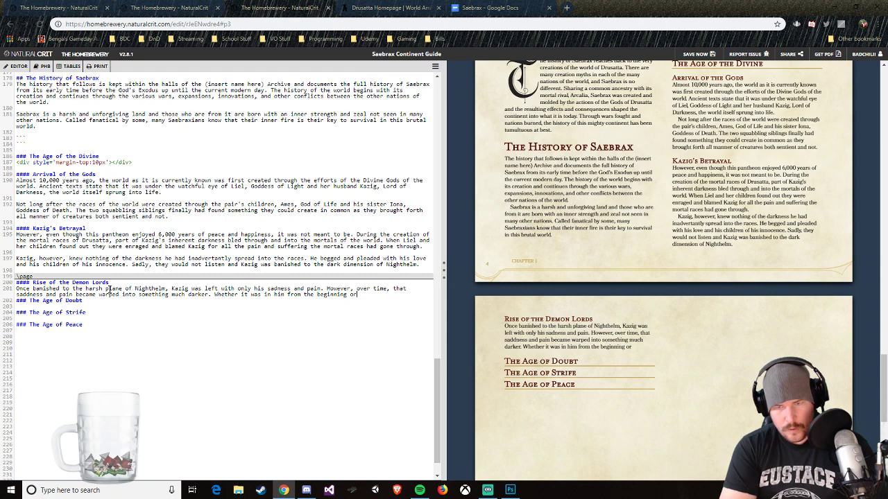
text( if )
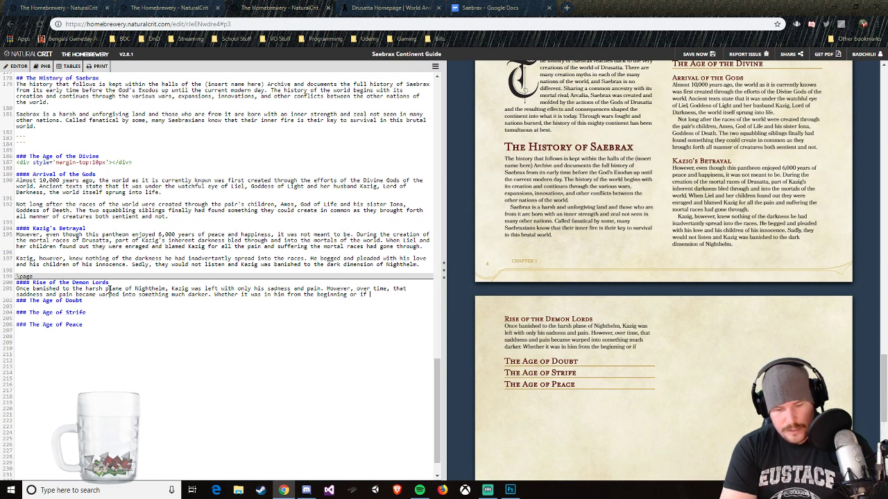
text(was the corrupti)
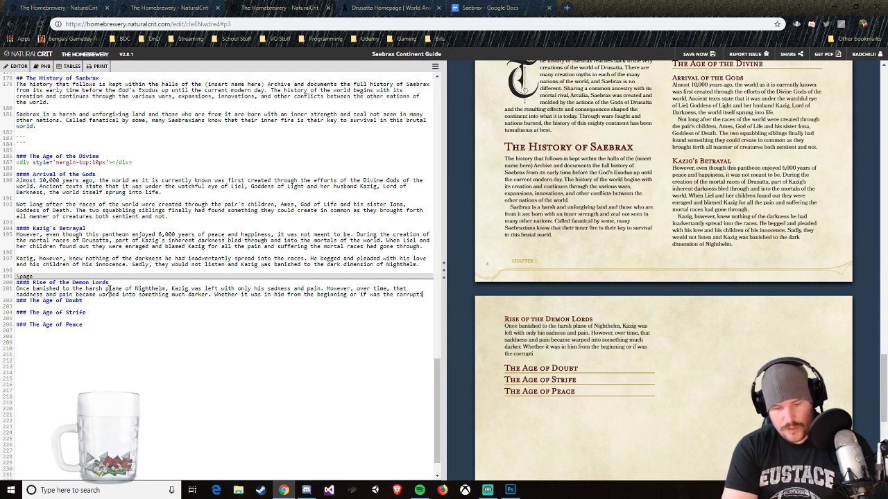
text(on of the dark plane)
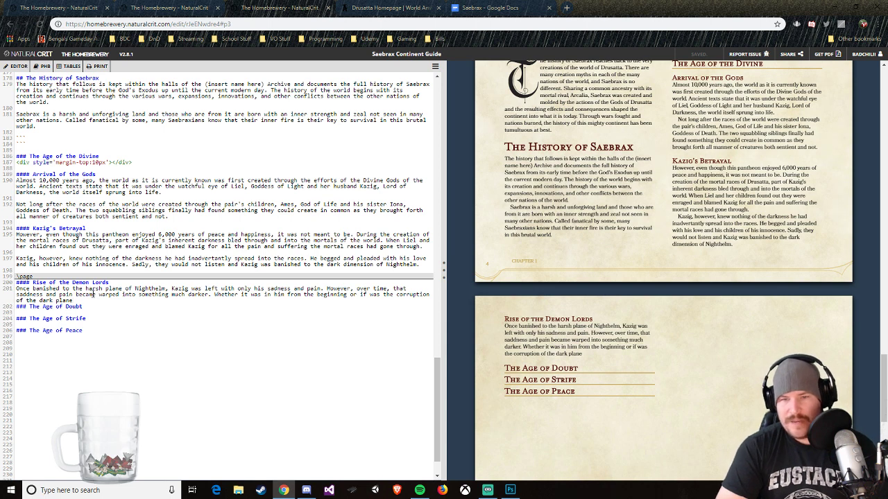
Step: Extend the unfinished sentence about the dark plane with ", Kazig's mind began to warp and"
text(, Kazi)
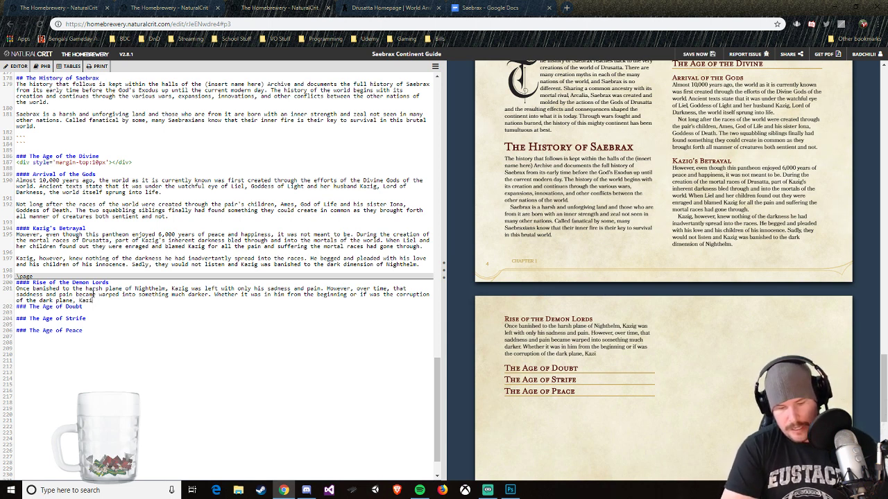
text(g's mind began )
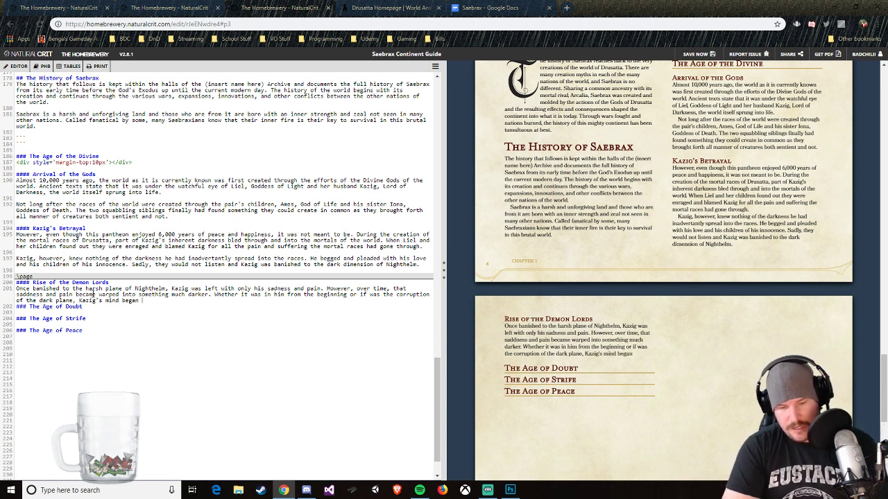
text(to warp and)
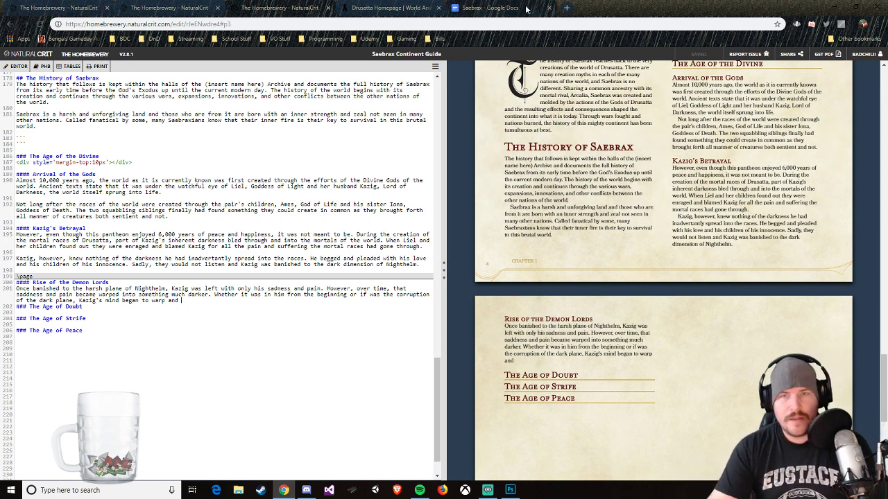
Step: Search Google for "genesys" and "genesys rpg" in a new browser tab, and close that tab
click(558, 10)
text(genys)
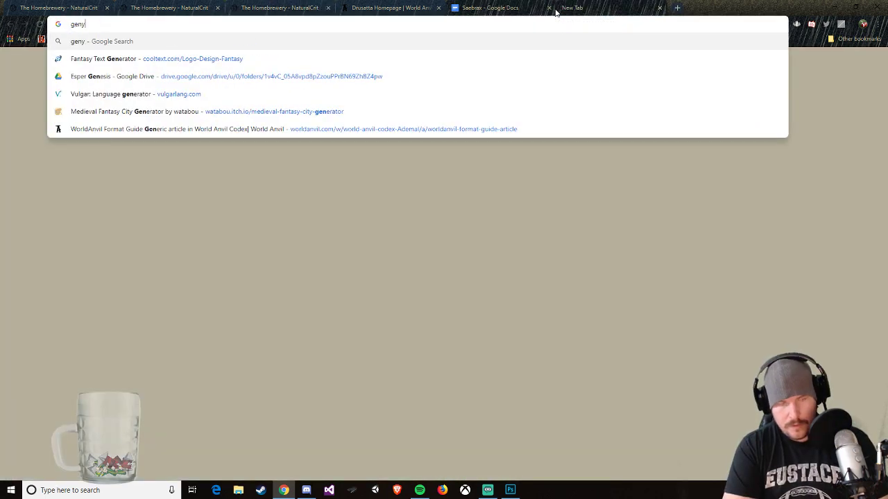
key(Down)
key(Down)
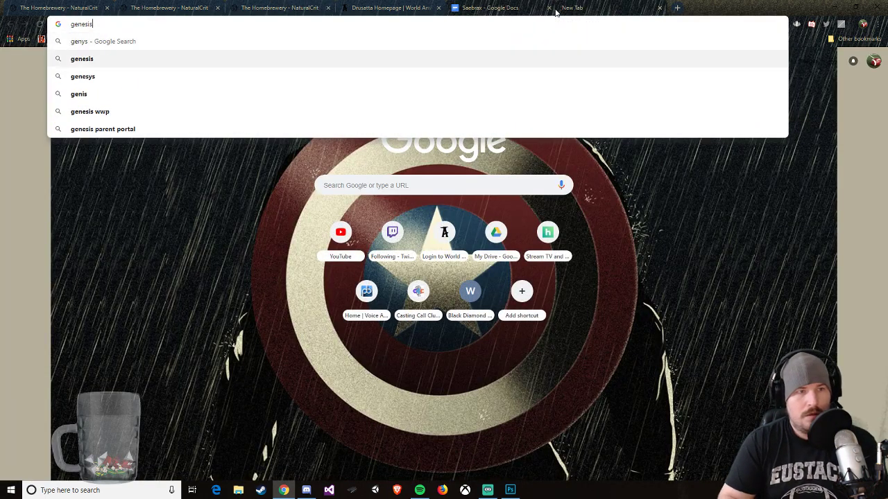
key(Return)
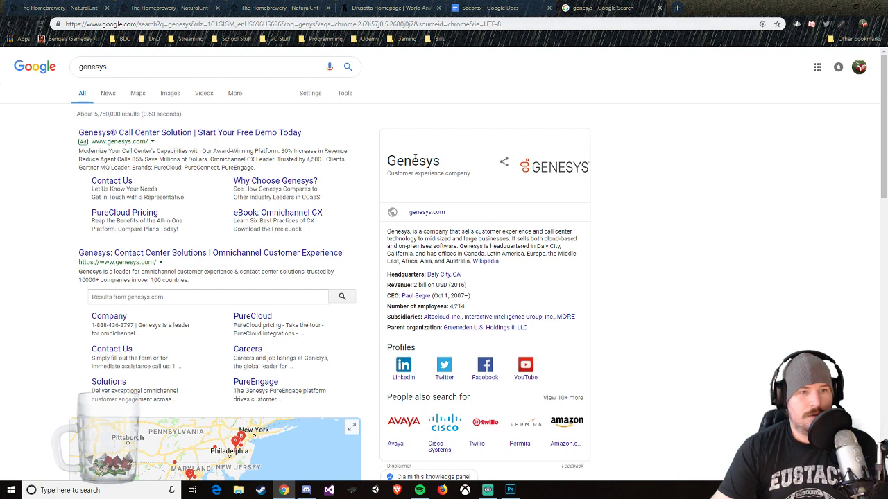
click(170, 69)
text(rpg)
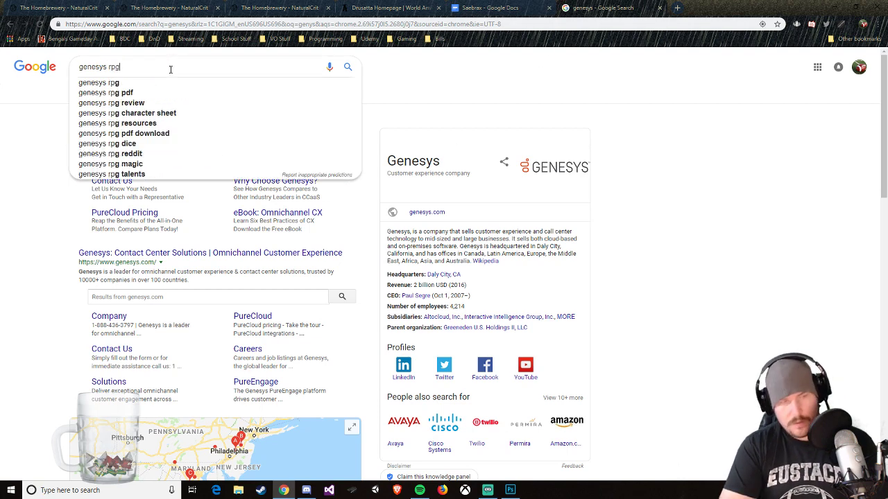
key(Return)
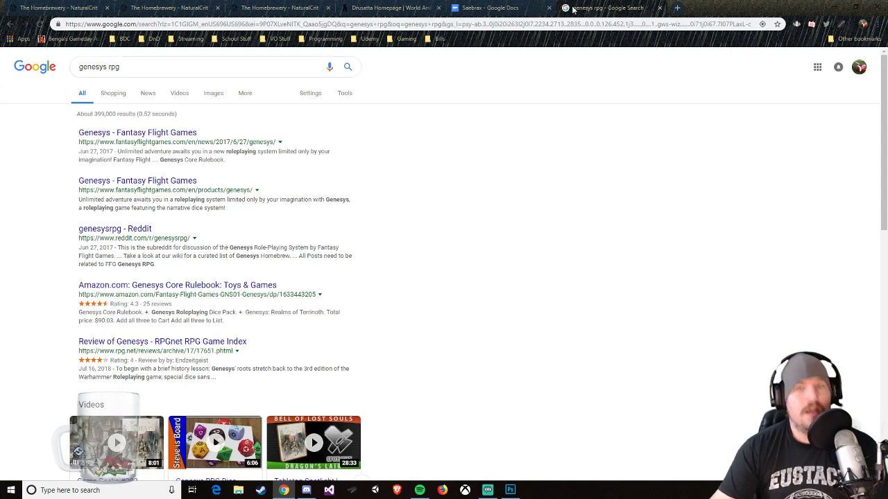
click(659, 8)
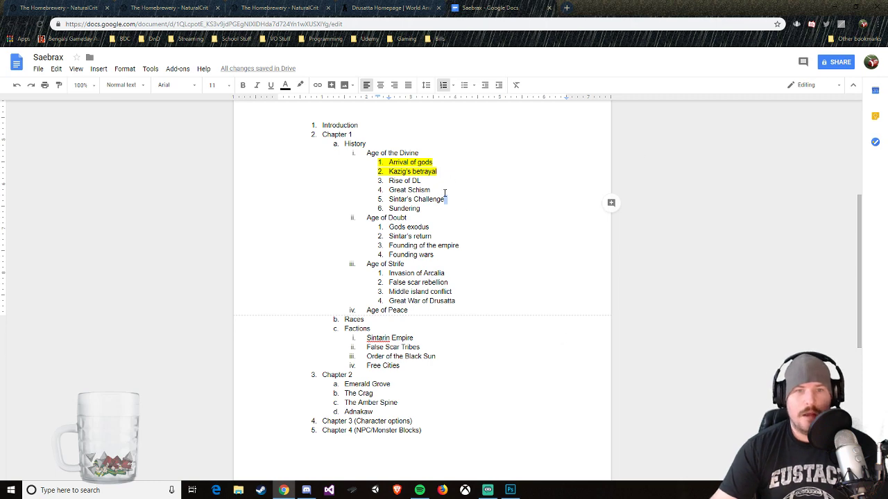
Step: Return to the Saebrax Continent Guide in The Homebrewery and finish the sentence with "fray as he fell further and further into the darkness."
key(ctrl+shift+Tab)
key(ctrl+shift+Tab)
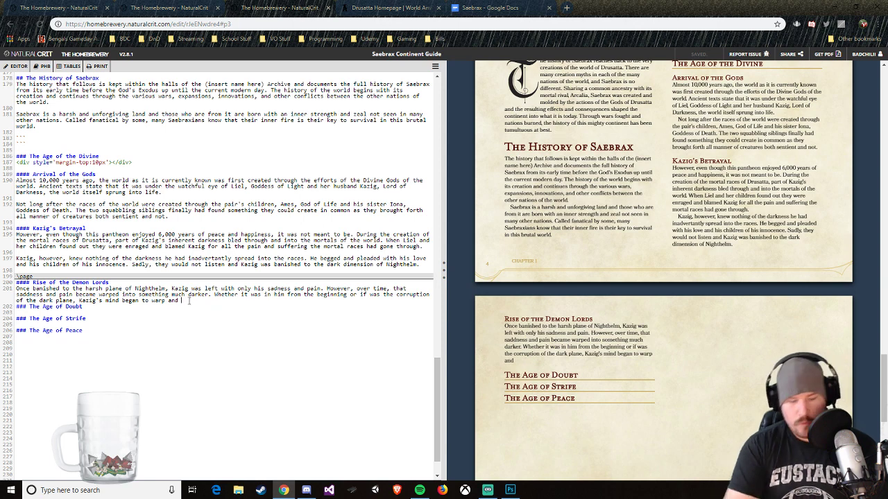
text(fray)
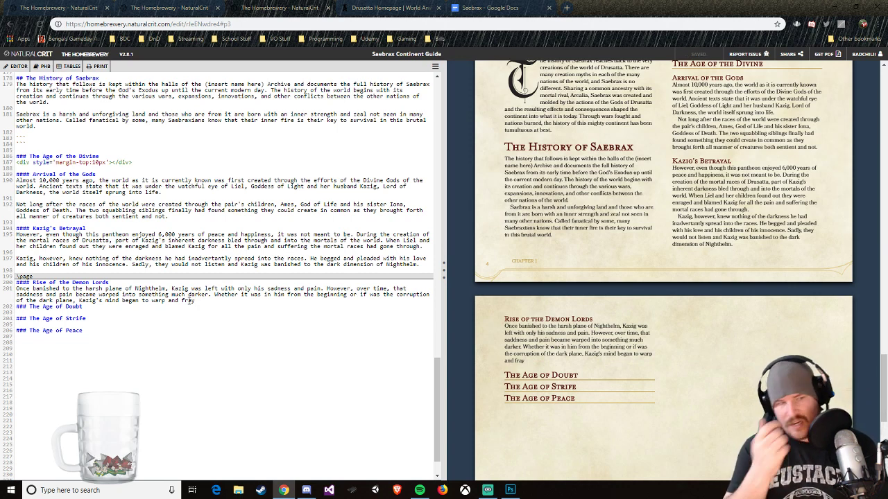
text(as he )
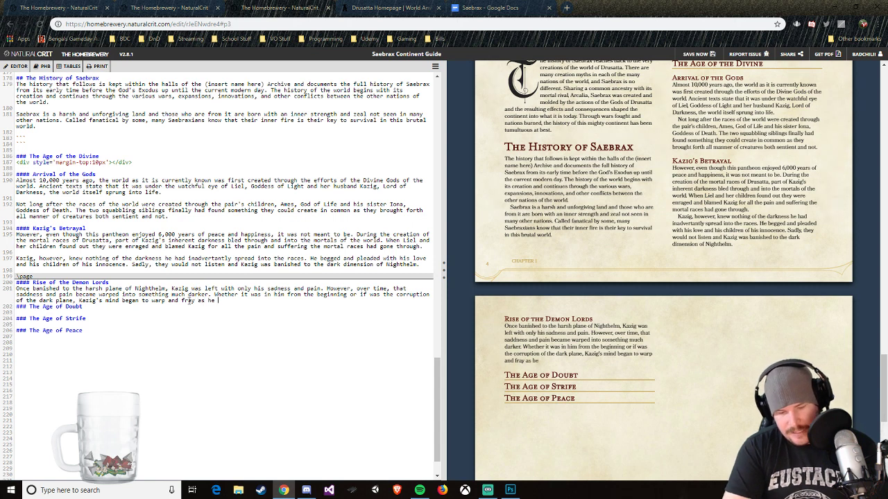
text(fell further an d)
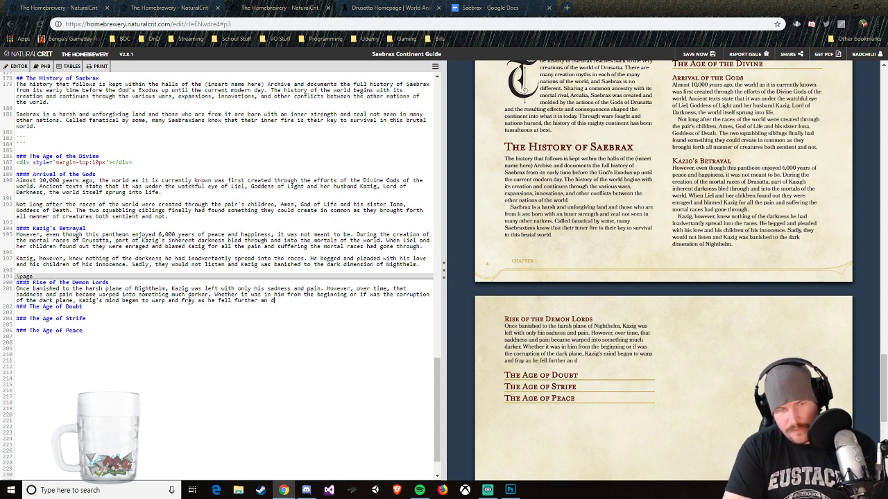
key(BackSpace)
key(BackSpace)
text(d furth)
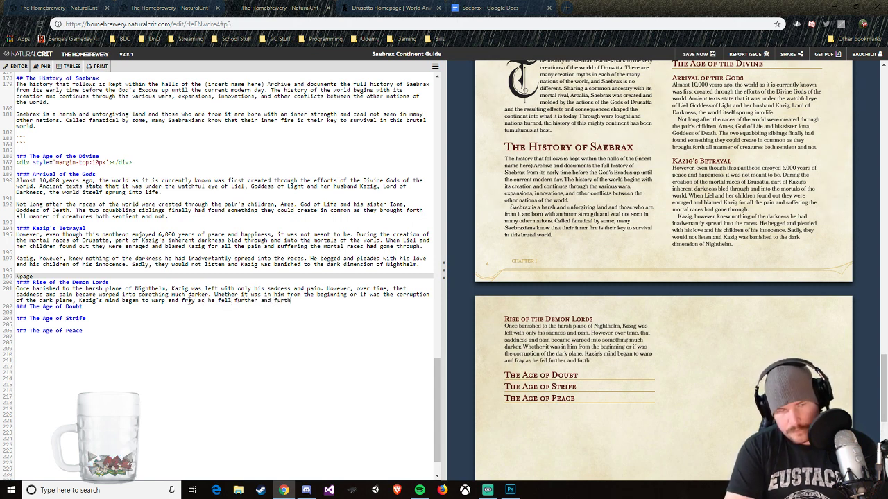
text(er into the d)
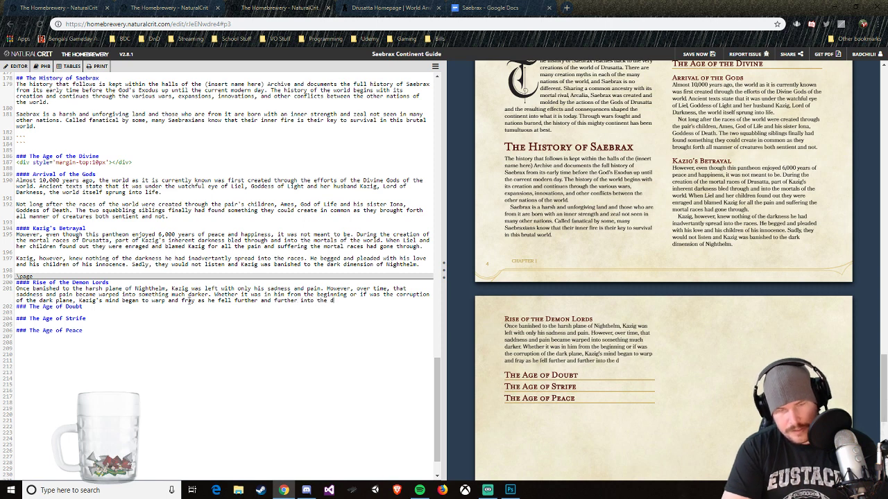
text(arkness)
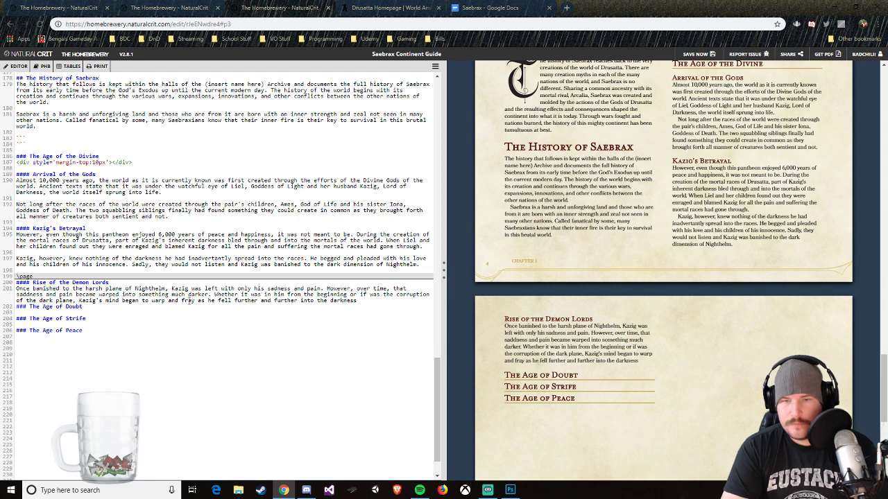
key(BackSpace)
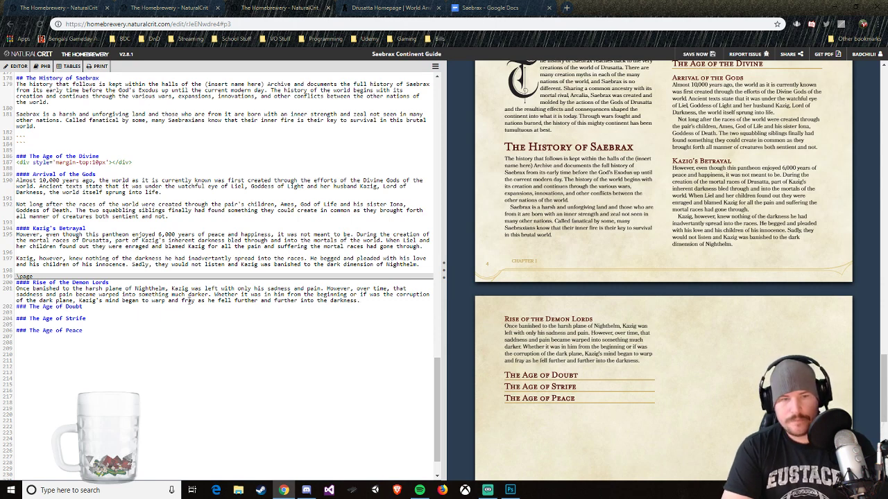
Step: Start a second Rise of the Demon Lords paragraph: "It wasn't long until Kazig formulated a plan, a plan to undo everything his former wife had created"
key(Return)
key(Return)
text(it)
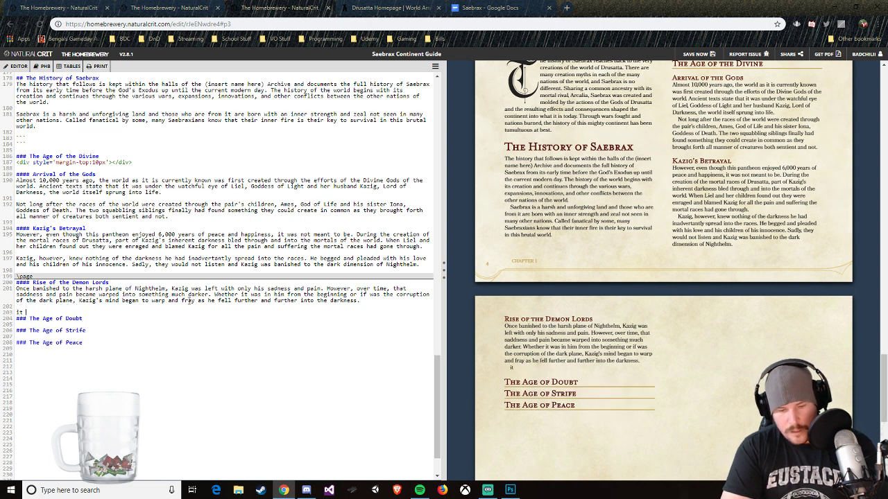
key(BackSpace)
text(It wasn)
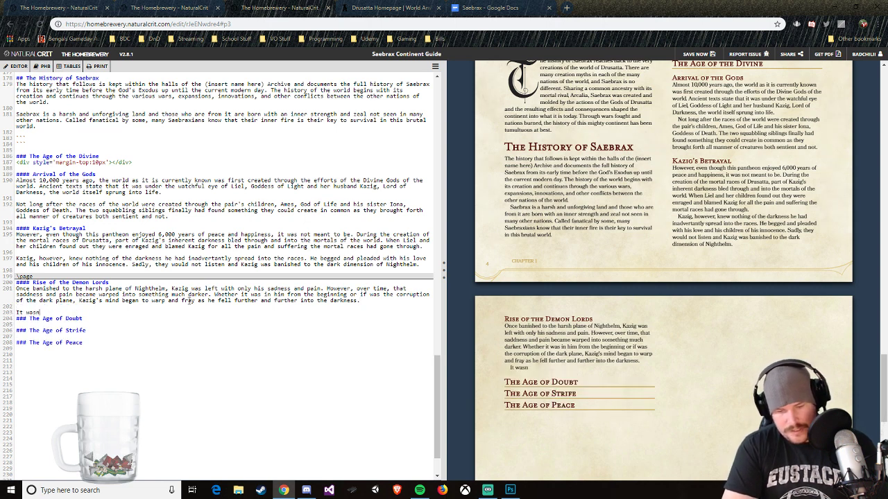
text('t long until)
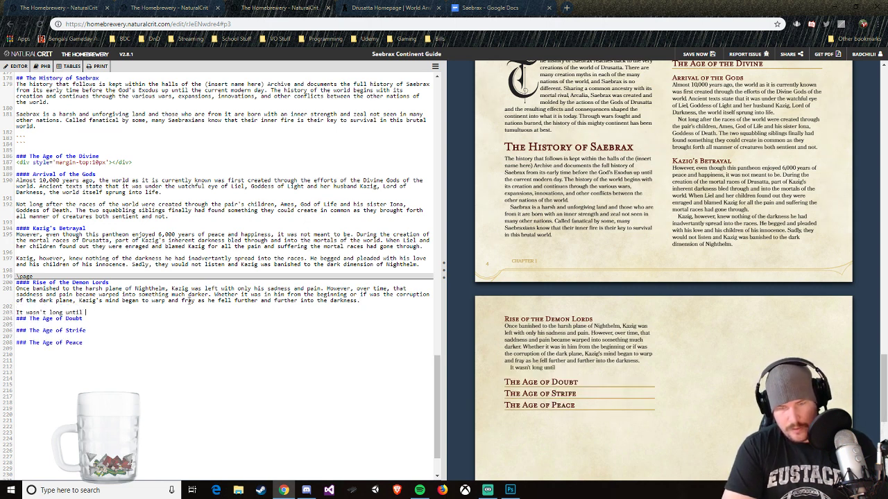
text( Kazig f)
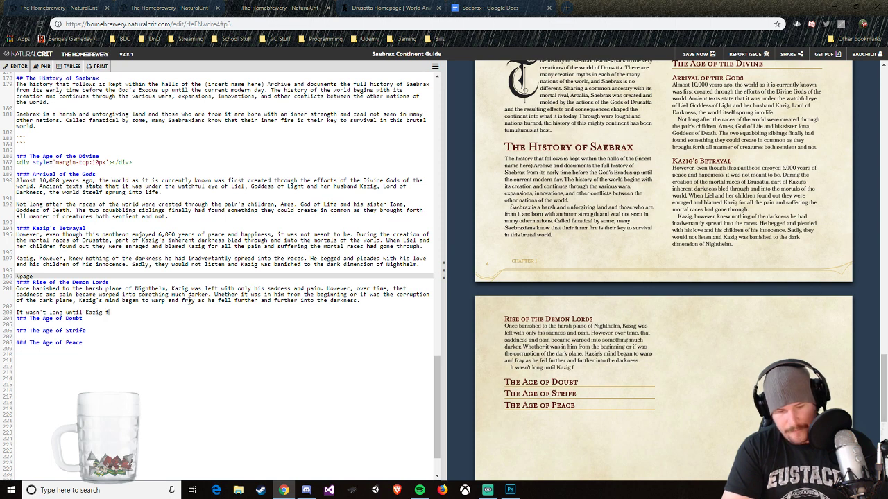
text(ormulated a plan)
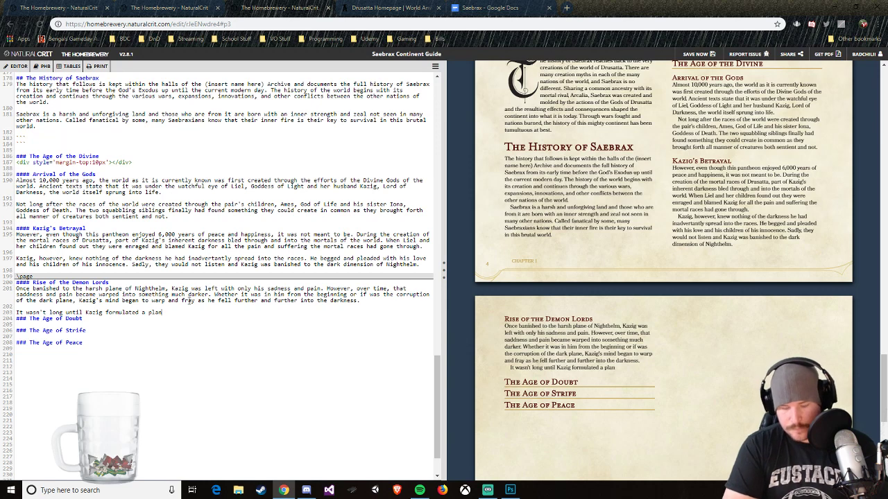
text(, a plan to)
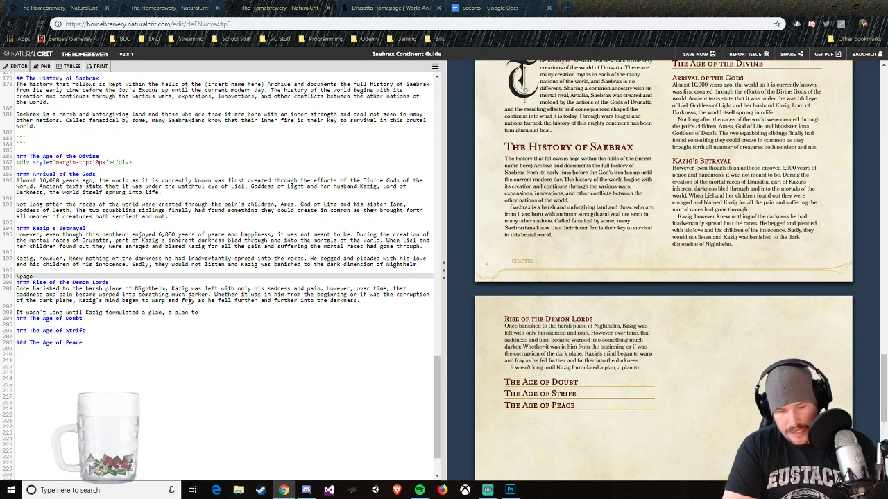
text( undo every)
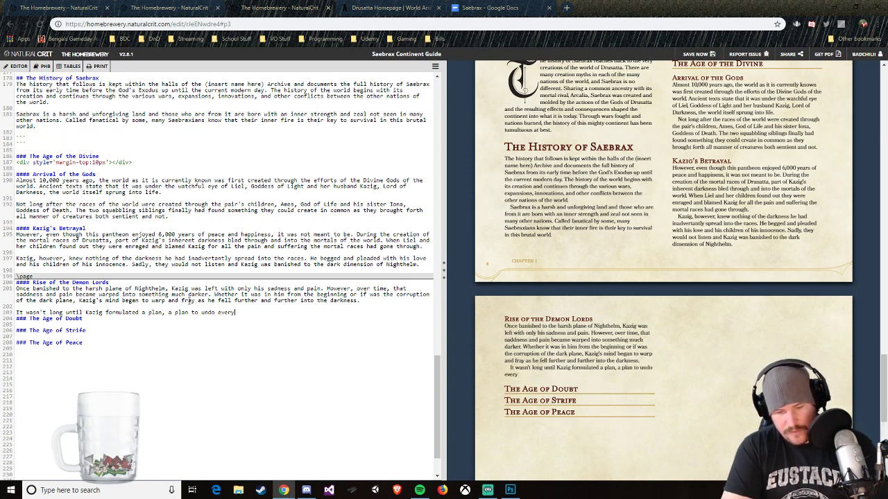
text(thing his former wif)
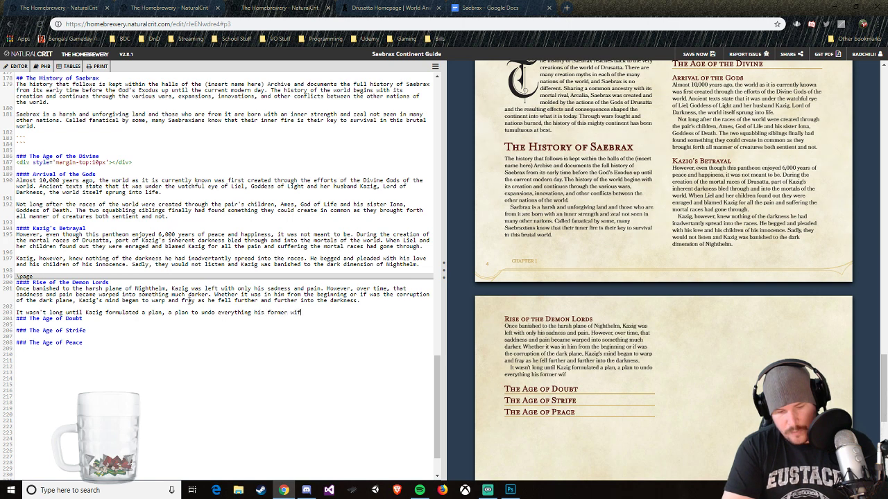
text(e had created)
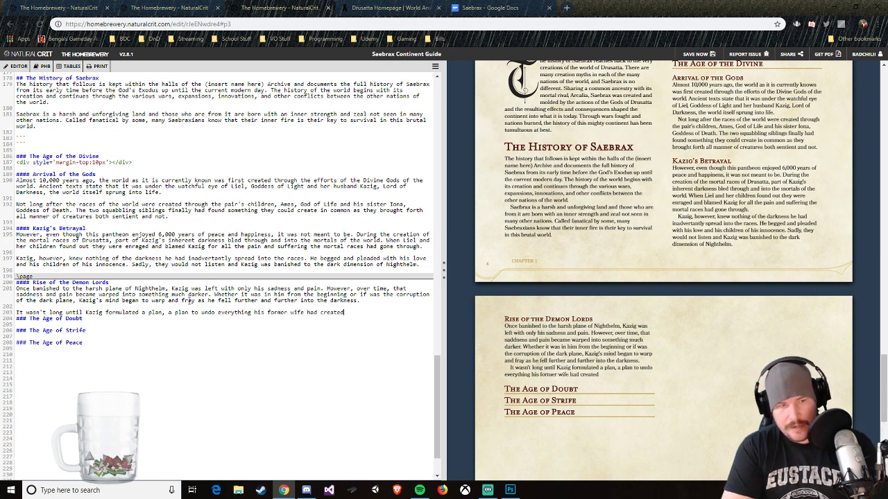
text(. Gathering)
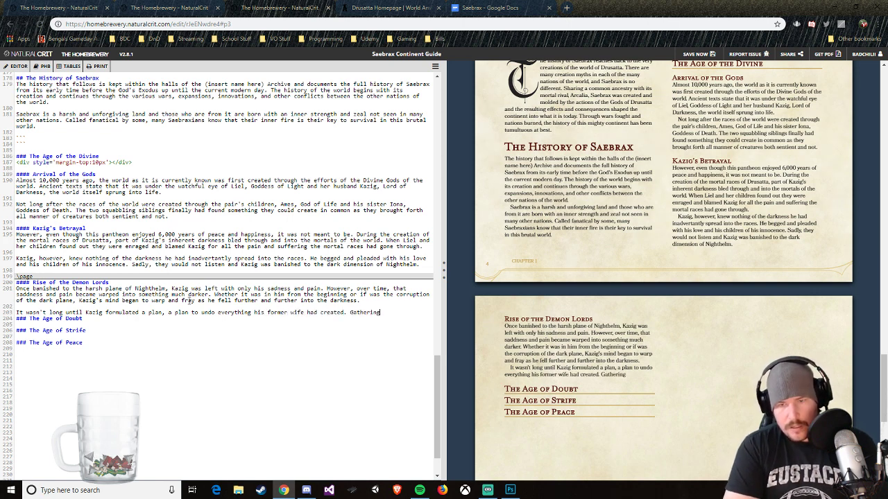
text( together others)
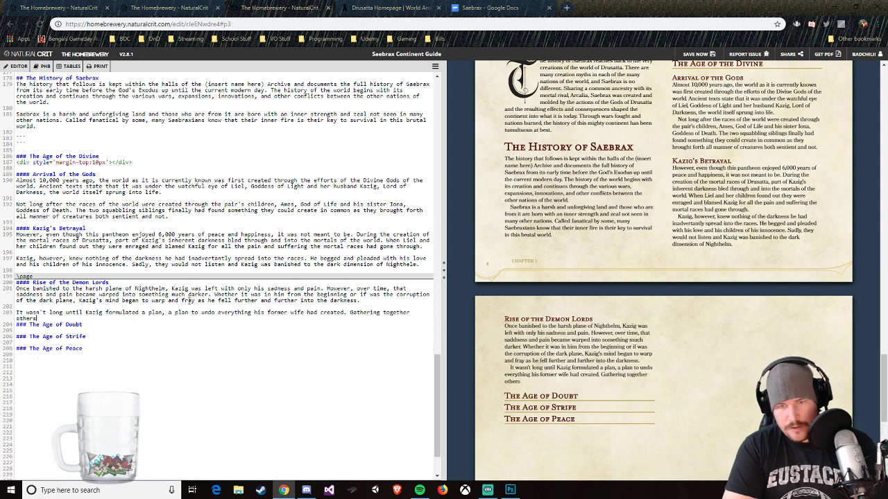
text( such as himself, )
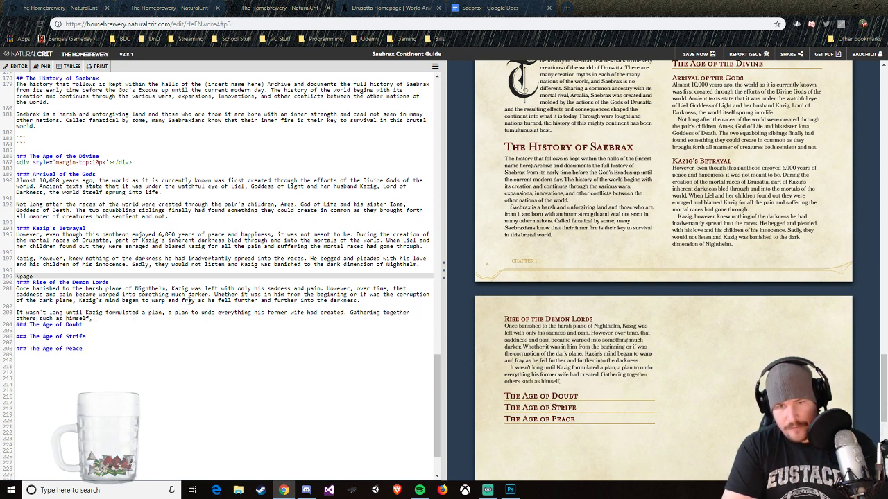
text(Kazig )
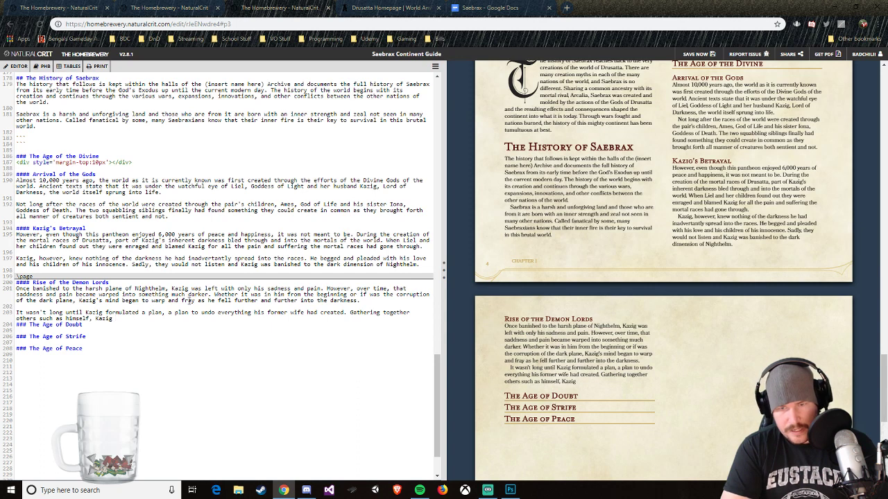
text(formed)
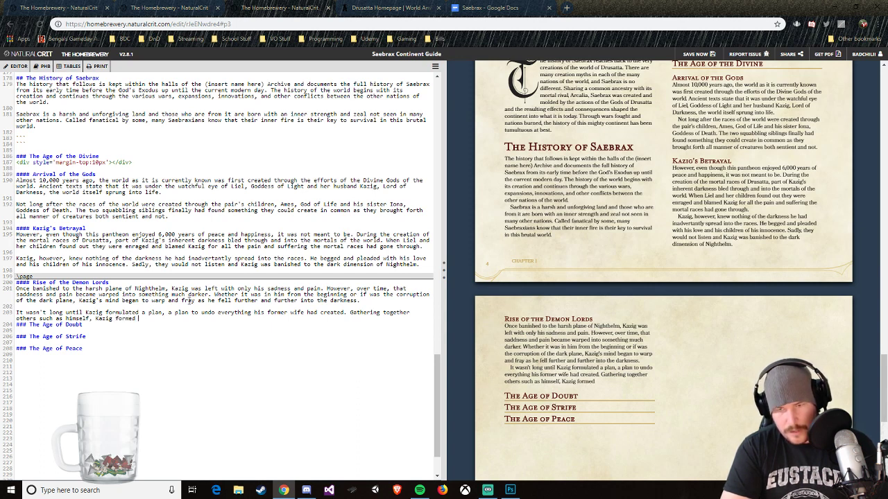
Step: Add the sentence "Gathering together others such as himself, Kazig took his place as the leader of the Demon Lords of Drusatta"
key(BackSpace)
key(BackSpace)
key(BackSpace)
key(BackSpace)
key(BackSpace)
key(BackSpace)
text(too)
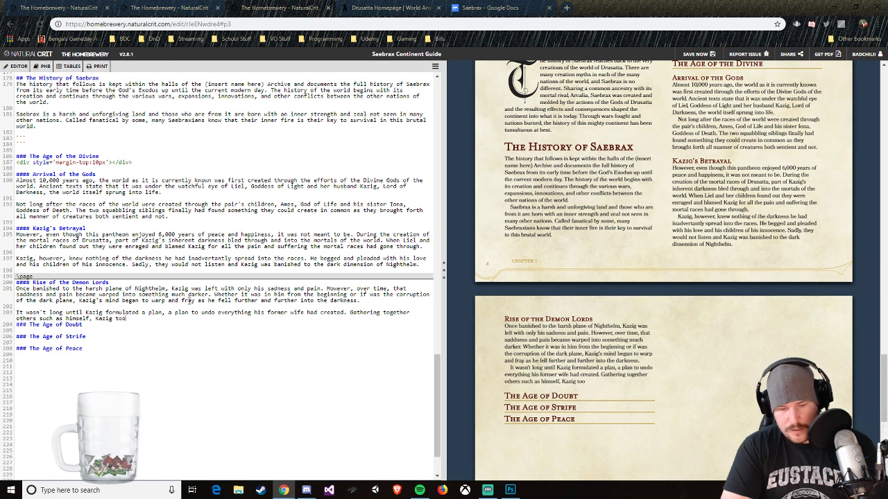
text(k him place as)
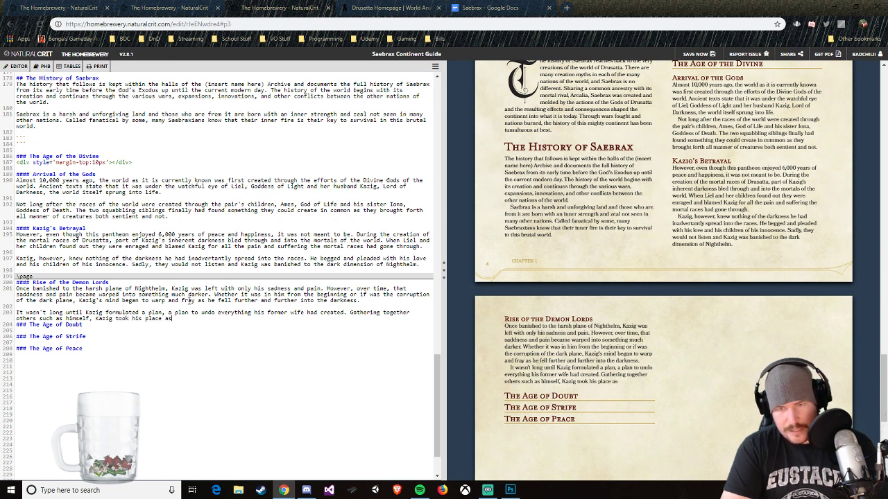
text( the Leader)
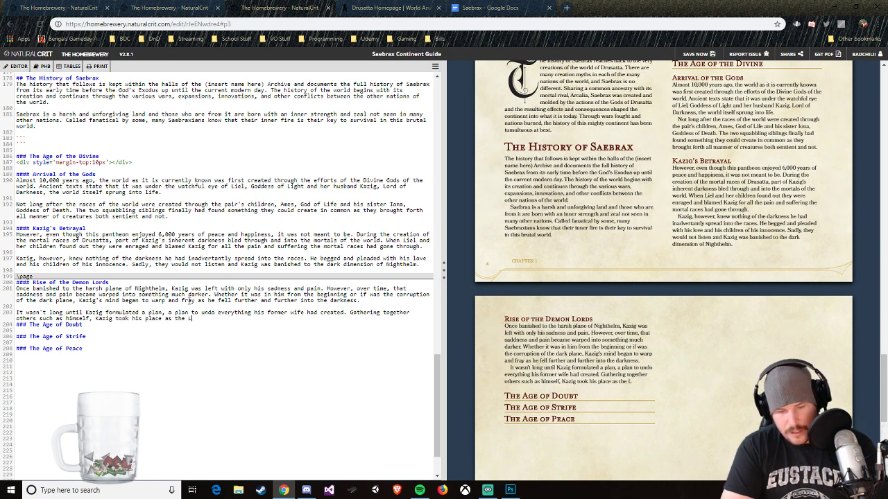
key(BackSpace)
key(BackSpace)
key(BackSpace)
key(BackSpace)
key(BackSpace)
key(BackSpace)
key(BackSpace)
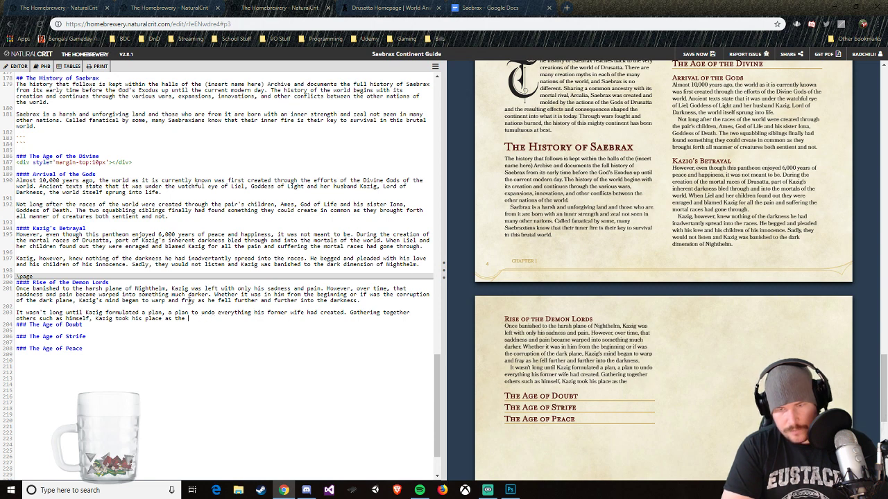
text(leader of the )
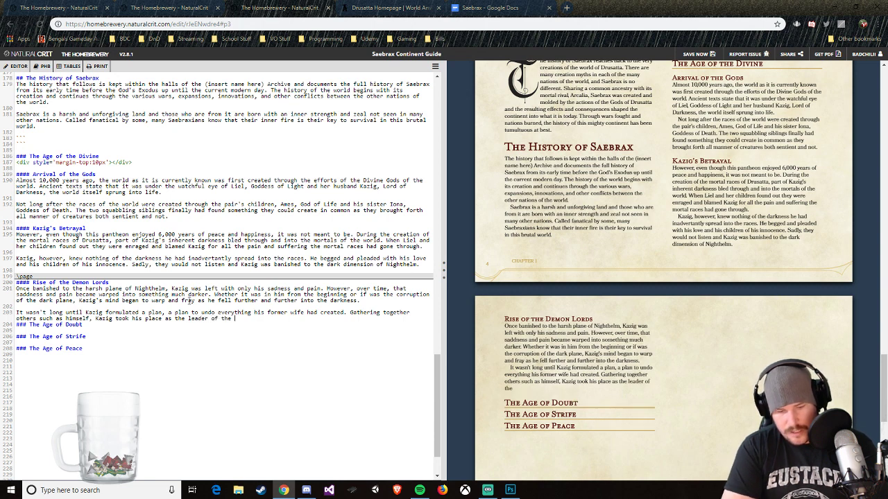
text(Demon Lords)
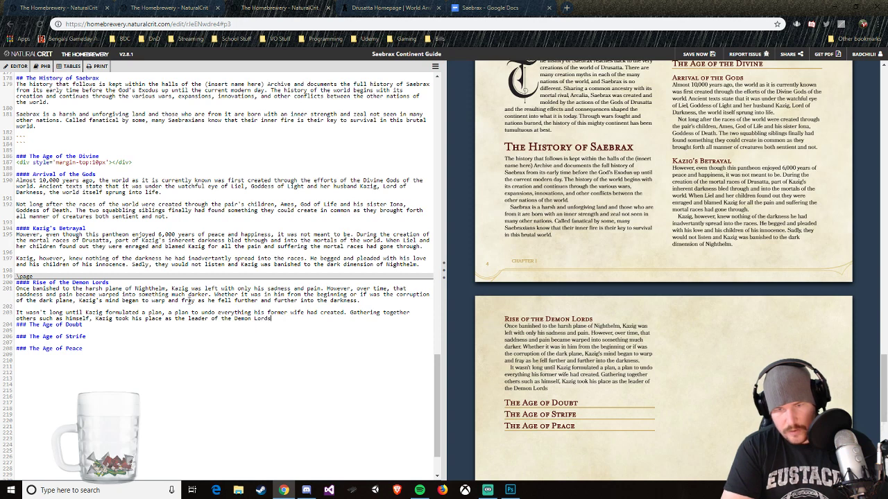
text( of Drusatta)
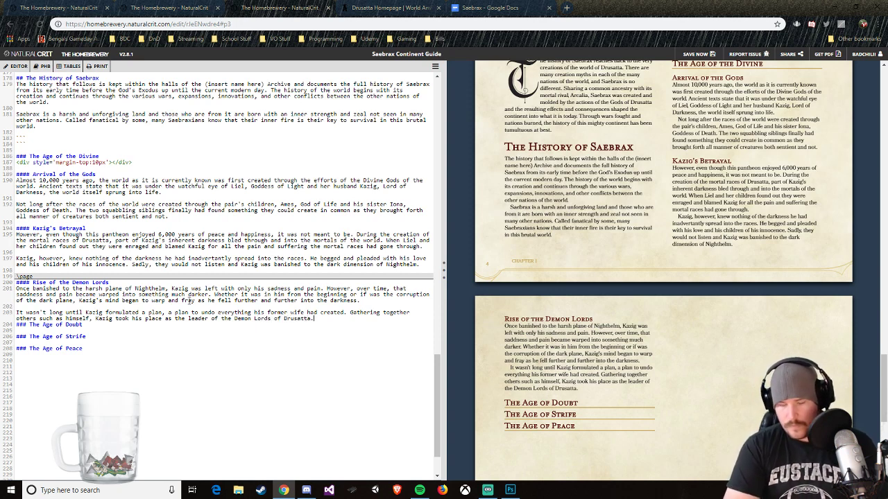
text(. Surrounded by)
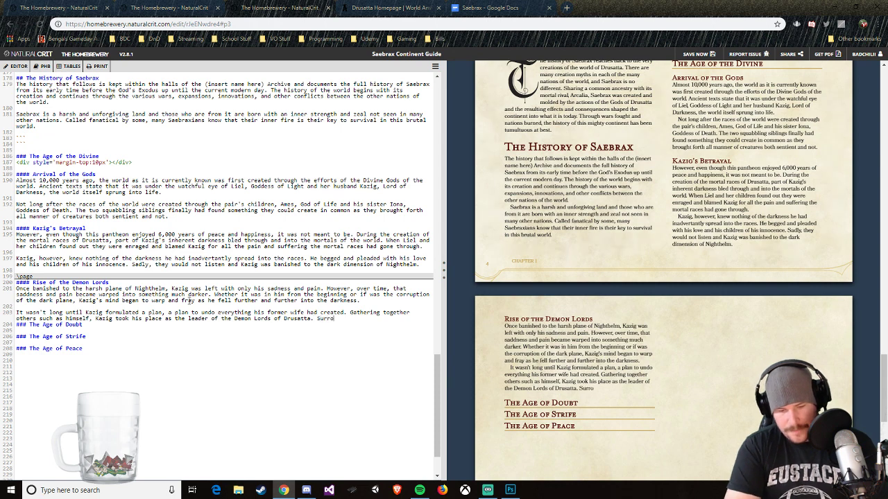
Step: Finish the paragraph with "Surrounded by these other manifestations of evil and chaos, Kazig was ready to launch his assult and watch the world burn."
key(BackSpace)
text(y)
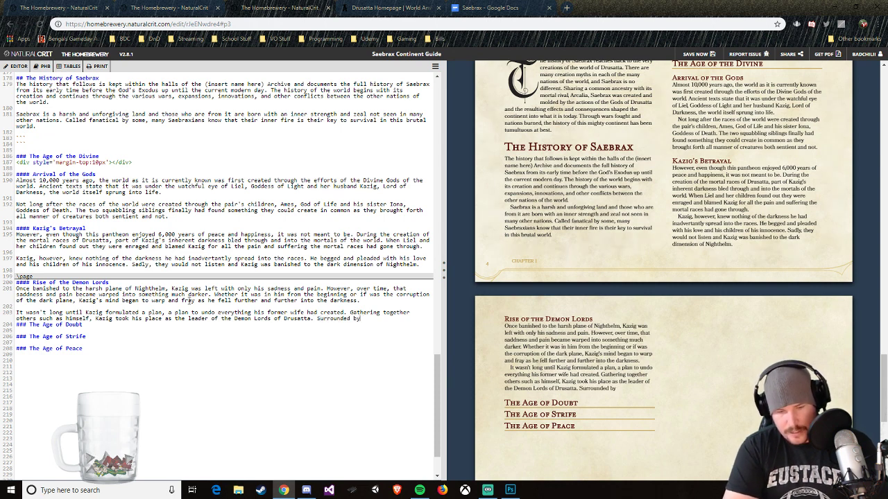
text( these other manif)
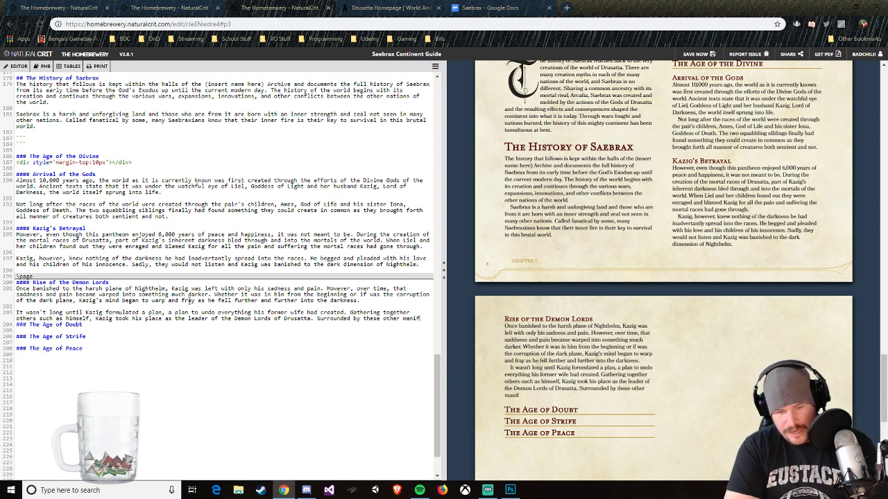
text(estations of )
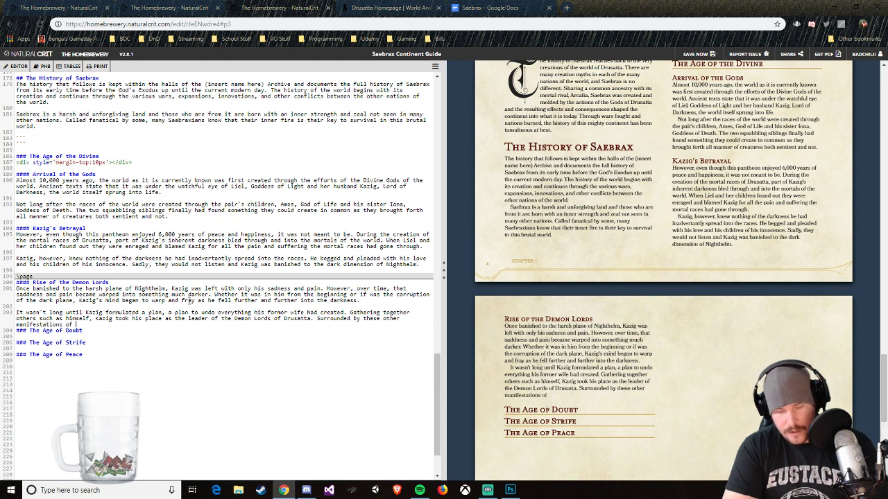
text(evil and choao)
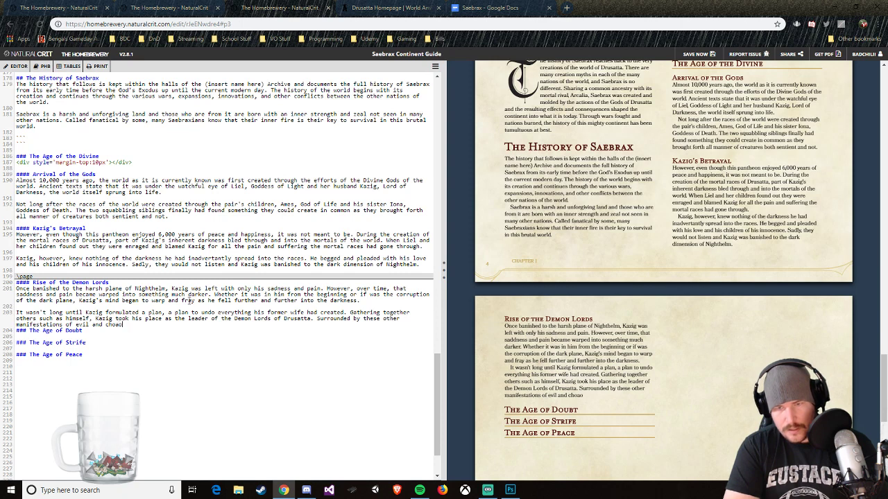
key(BackSpace)
key(BackSpace)
key(BackSpace)
text(aos, K)
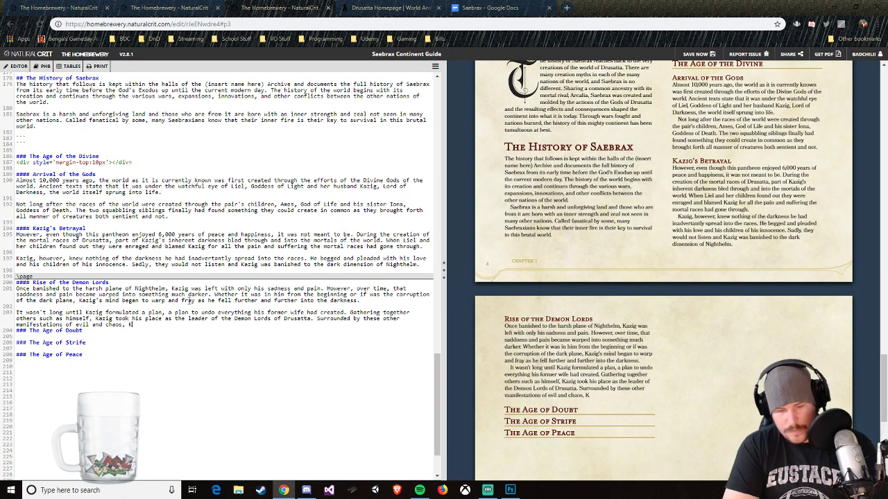
text(azig was ready to)
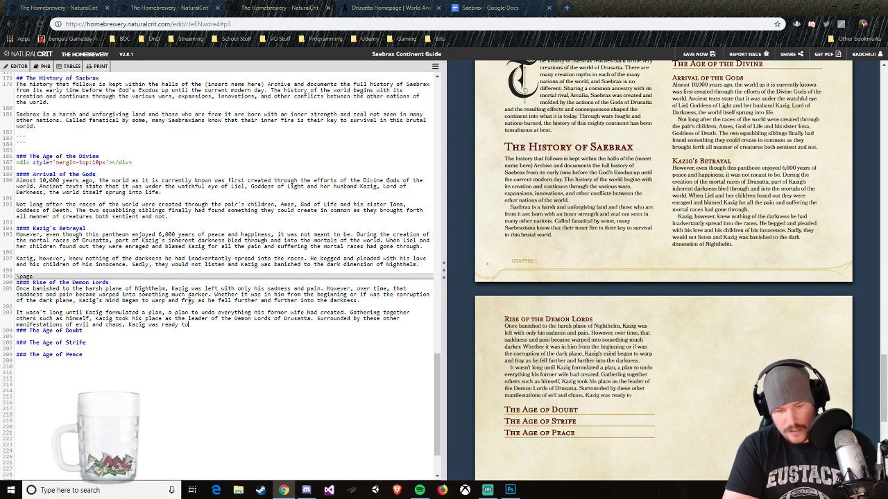
text( launch hi)
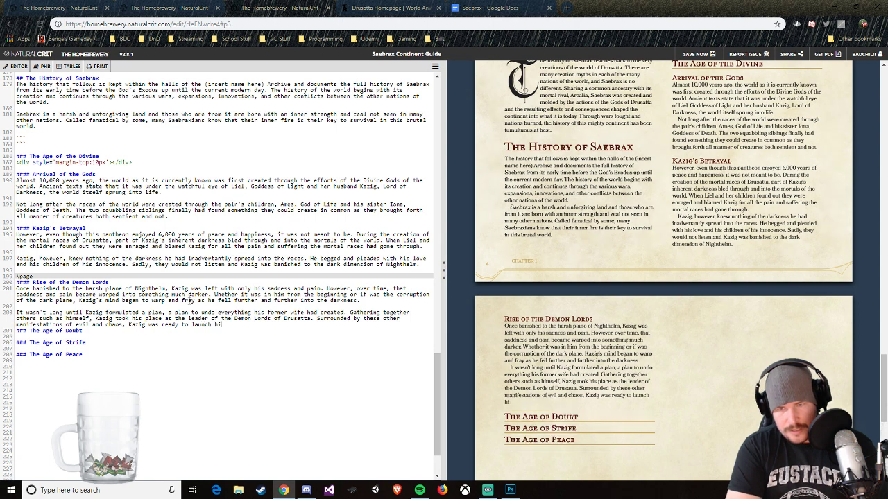
text(s assault and watch the)
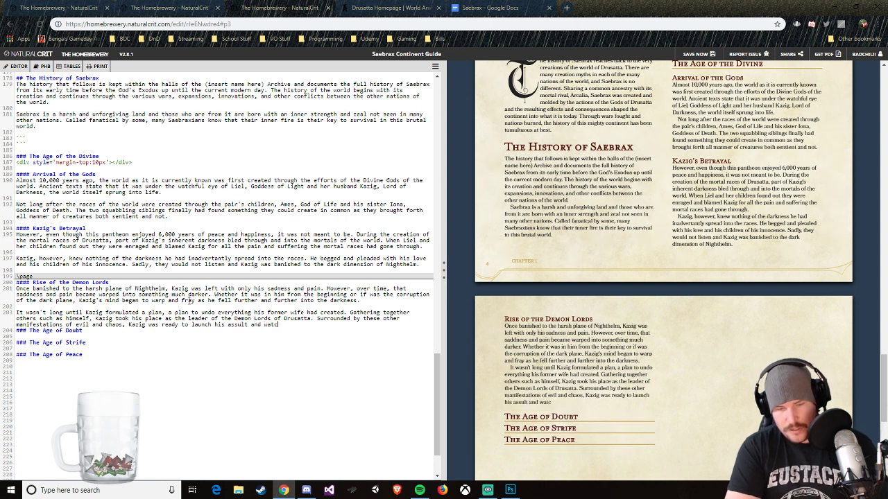
text( world burn.)
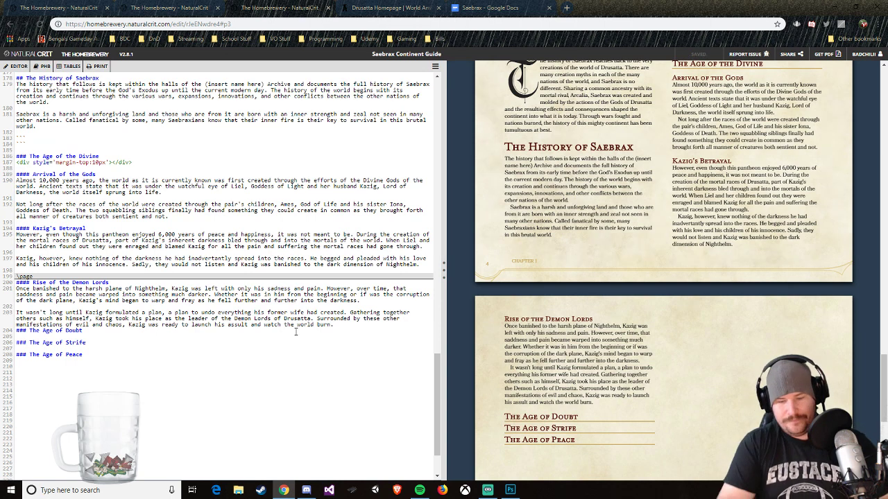
Step: Add the level-four heading "#### The Great Schism" between the finished paragraph and The Age of Doubt, with a blank line on each side
key(Return)
key(Return)
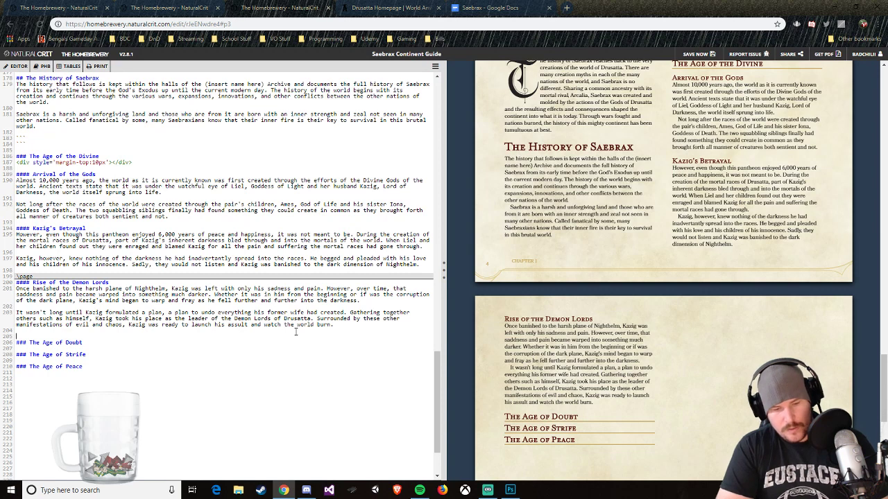
text(#### Th)
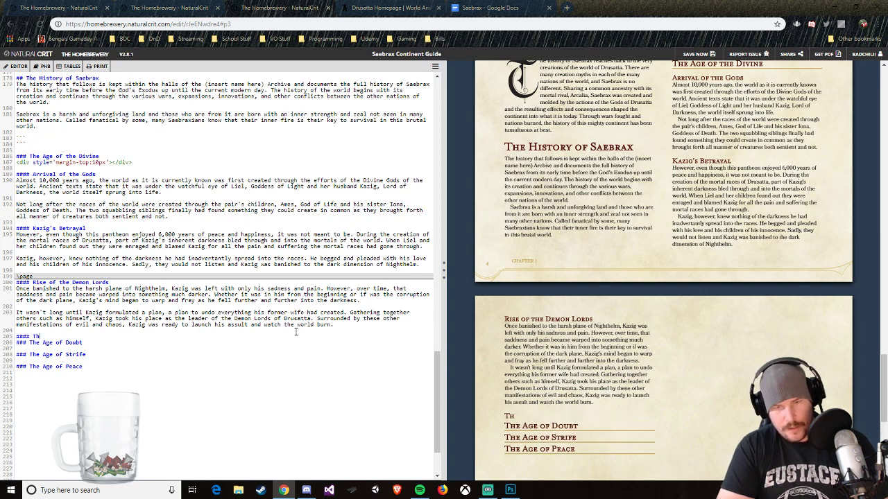
text(e Great Schism)
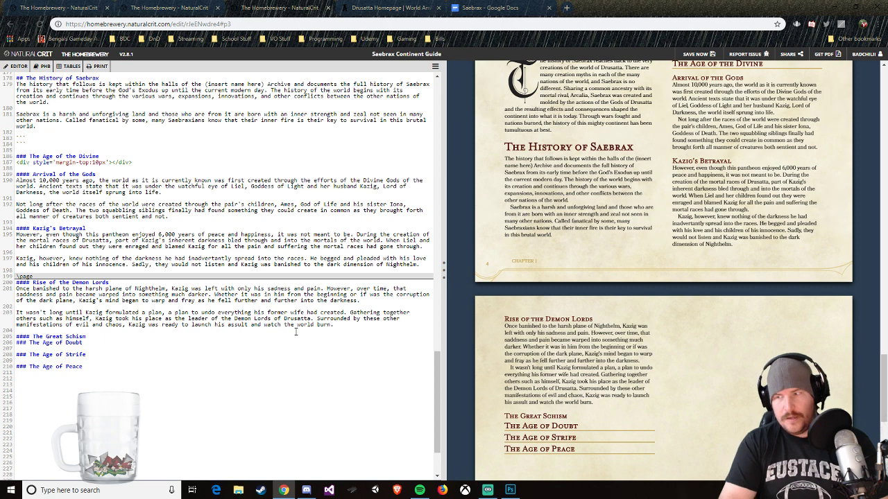
key(Return)
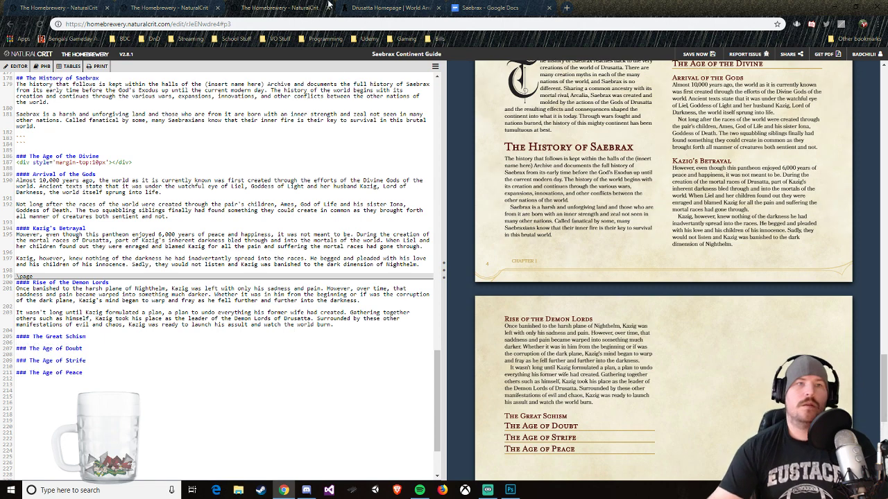
Step: Switch to the Saebrax outline in Google Docs and highlight the "Rise of DL" item in yellow
click(499, 8)
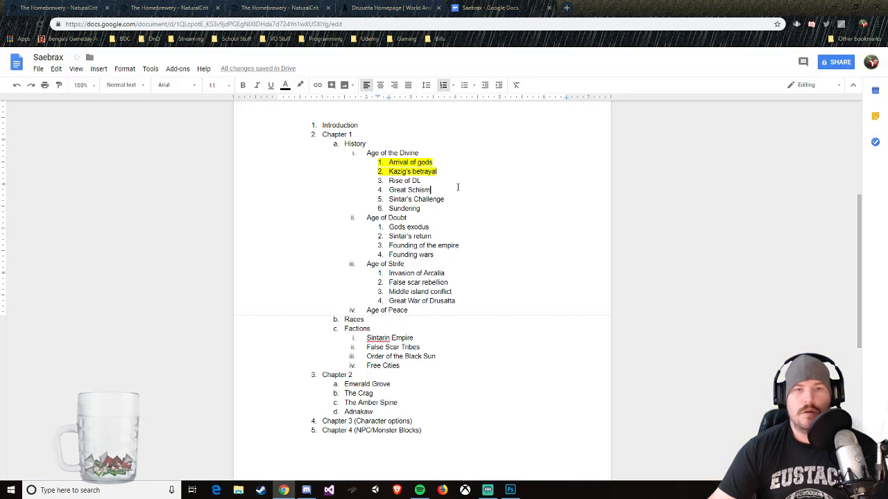
drag(420, 180, 387, 181)
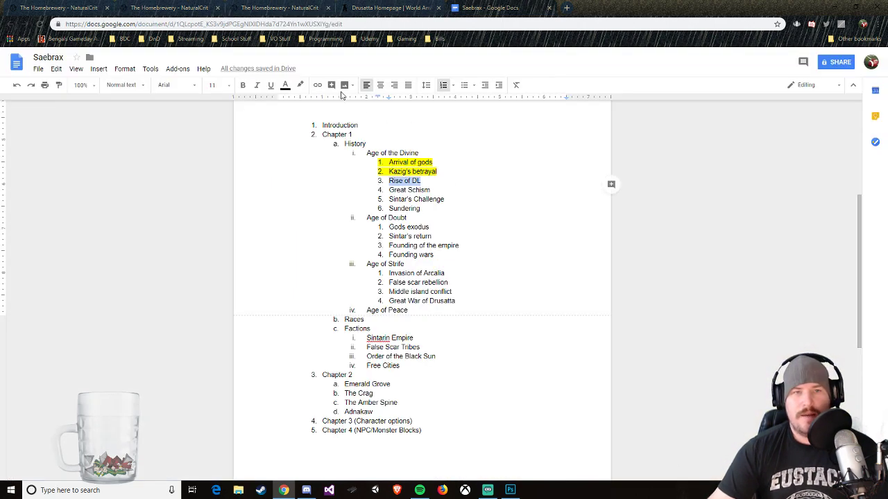
click(303, 87)
click(331, 126)
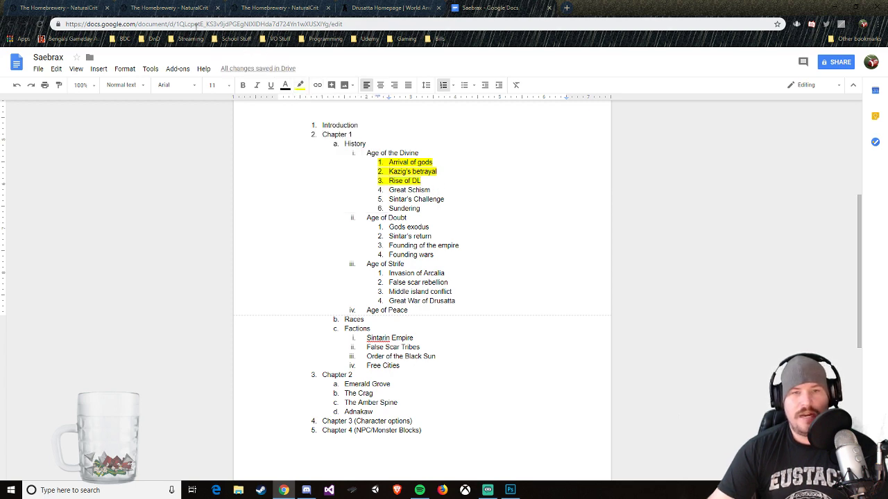
Step: Switch to the World Anvil Drusatta page and read the full account of Rise of the Demon Lords from the Worldwide Timeline
click(140, 9)
click(389, 8)
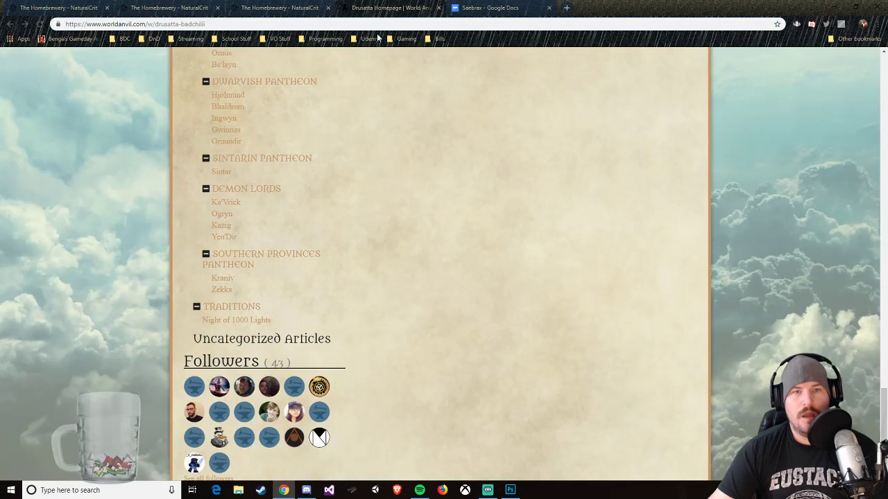
scroll(405, 166, up, 10)
scroll(294, 154, up, 9)
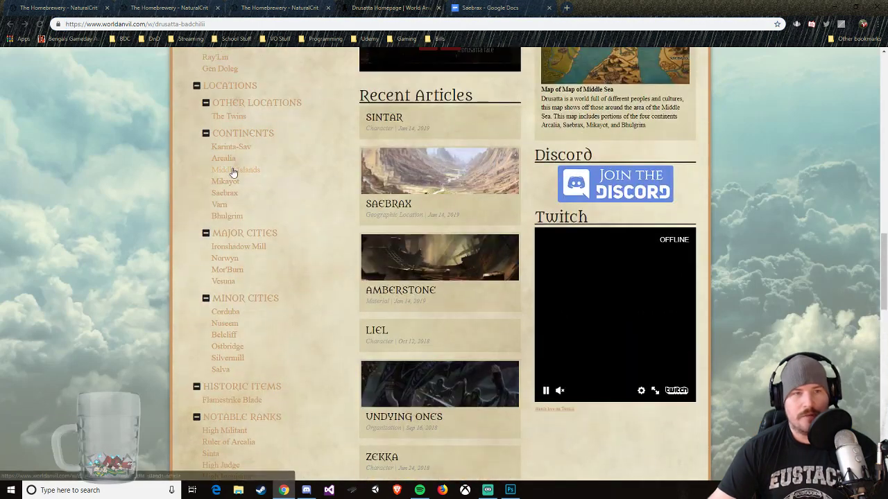
scroll(237, 149, up, 1)
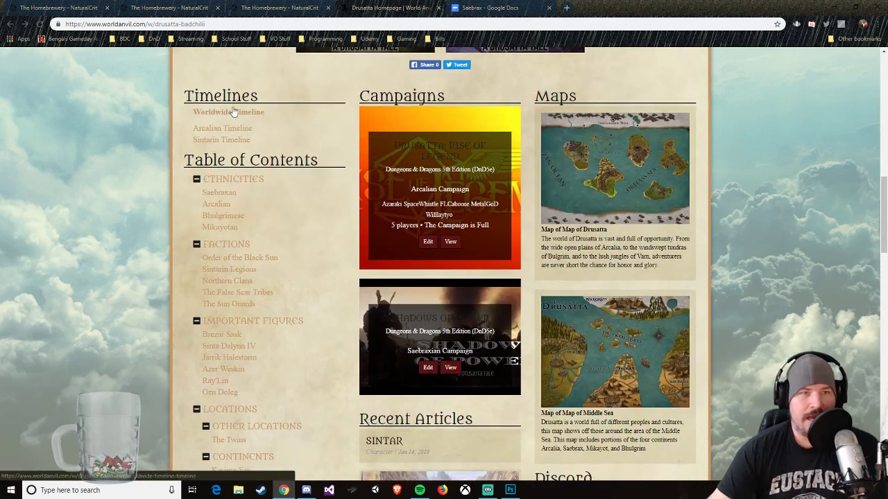
click(232, 113)
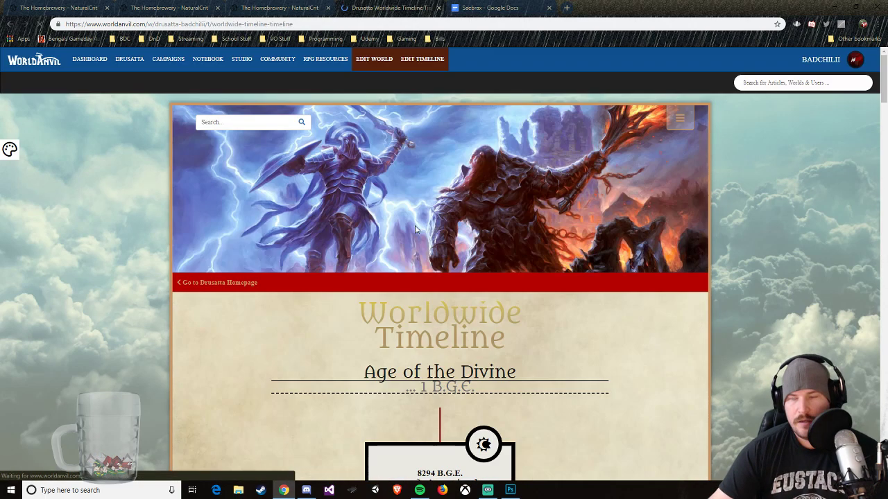
scroll(475, 264, down, 3)
scroll(497, 289, down, 7)
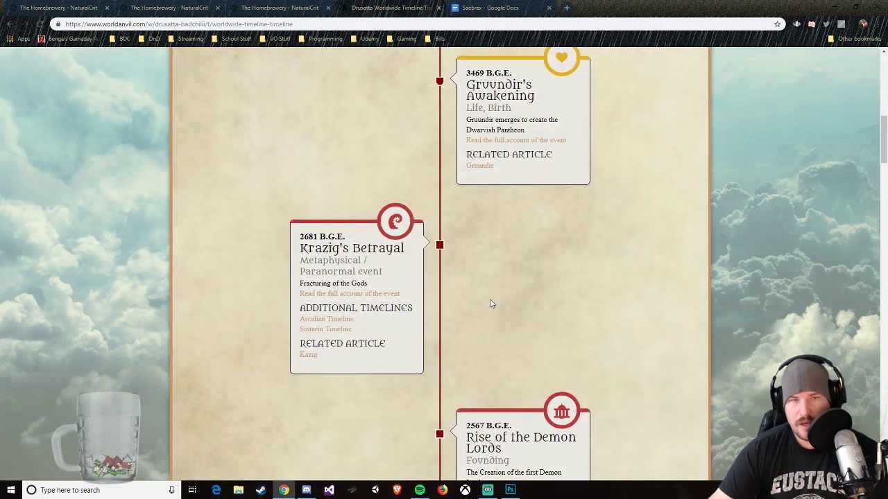
click(534, 309)
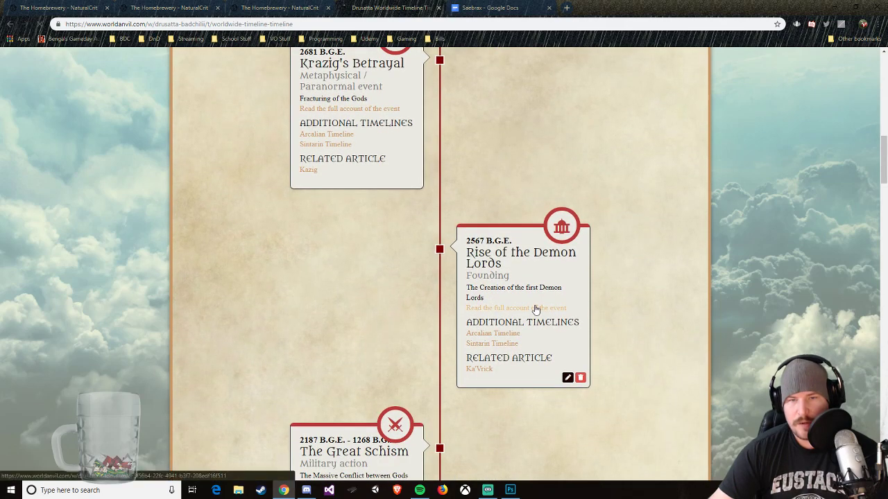
scroll(604, 279, down, 2)
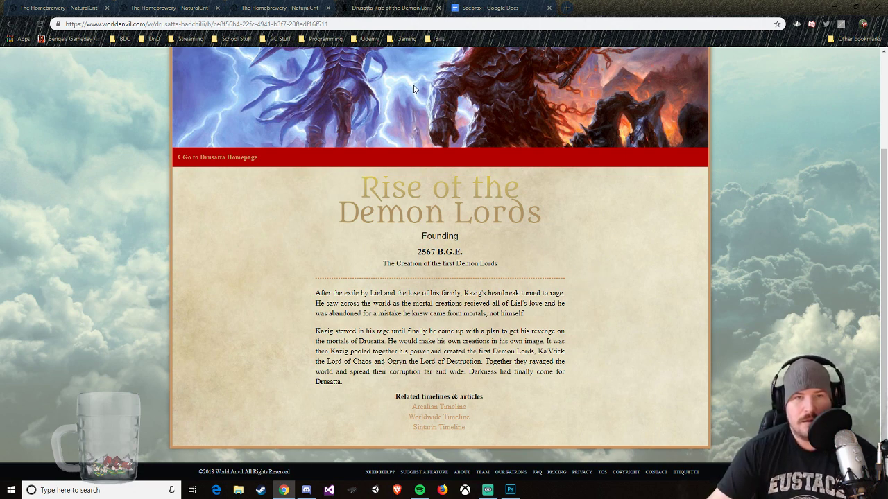
Step: Return to the Worldwide Timeline, open the full account of The Great Schism and copy all of its body paragraphs
key(alt+Left)
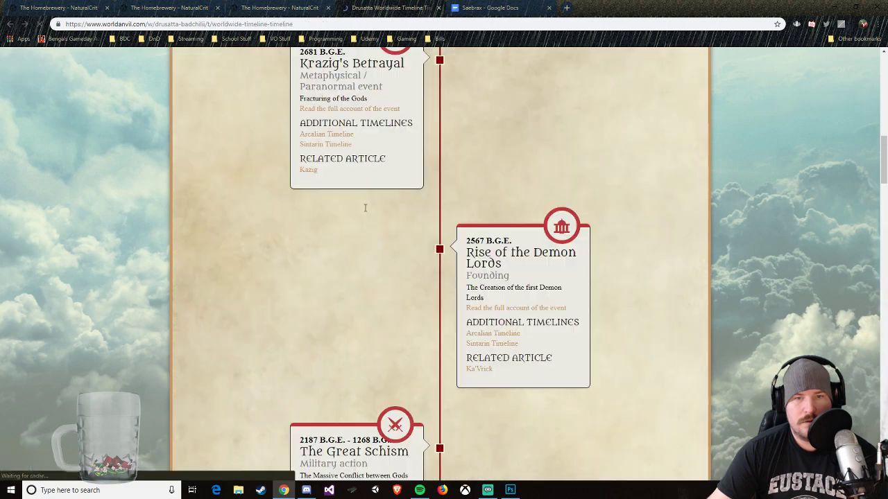
scroll(385, 328, down, 2)
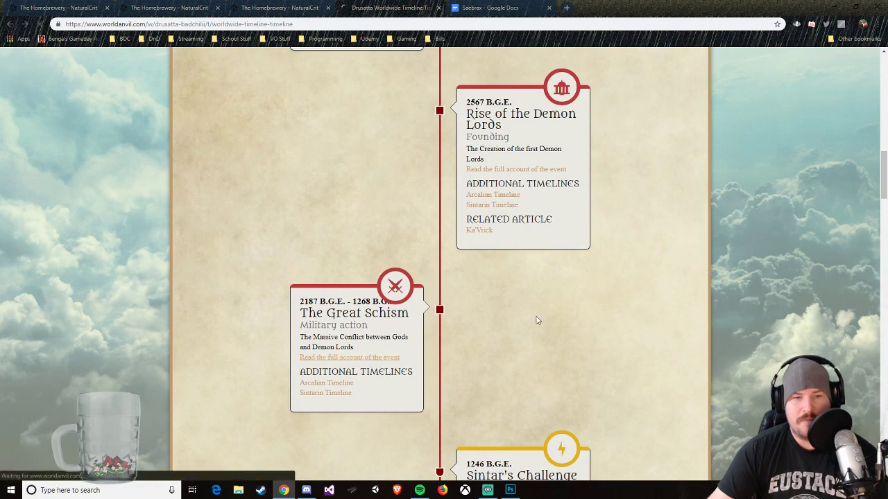
scroll(546, 310, down, 3)
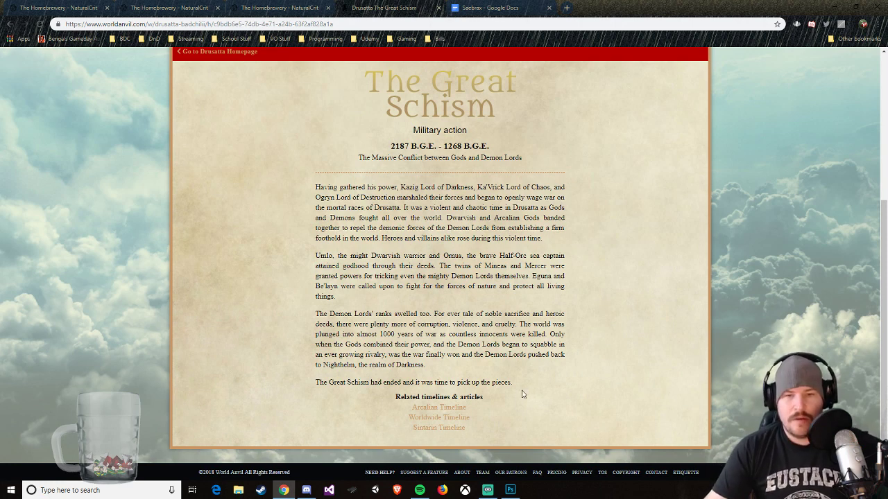
drag(514, 383, 316, 187)
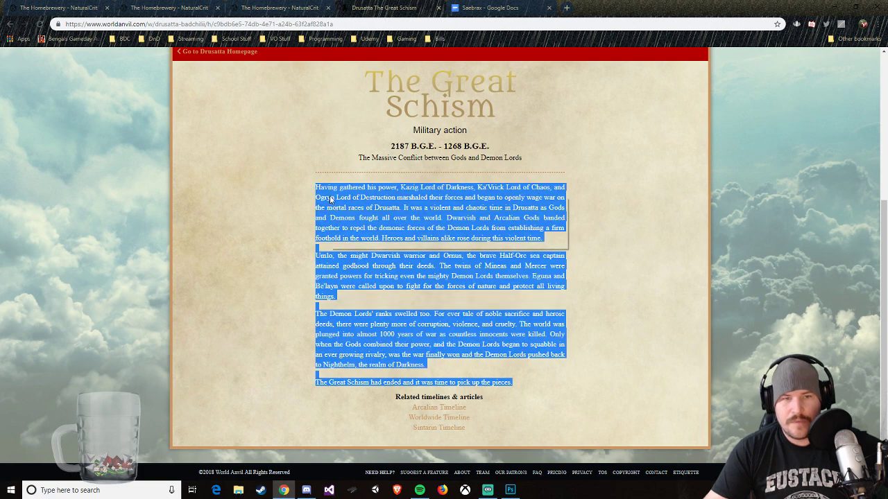
right_click(333, 198)
click(347, 205)
Step: Switch back to the Saebrax Continent Guide in The Homebrewery and paste the copied account under the Great Schism heading
click(237, 6)
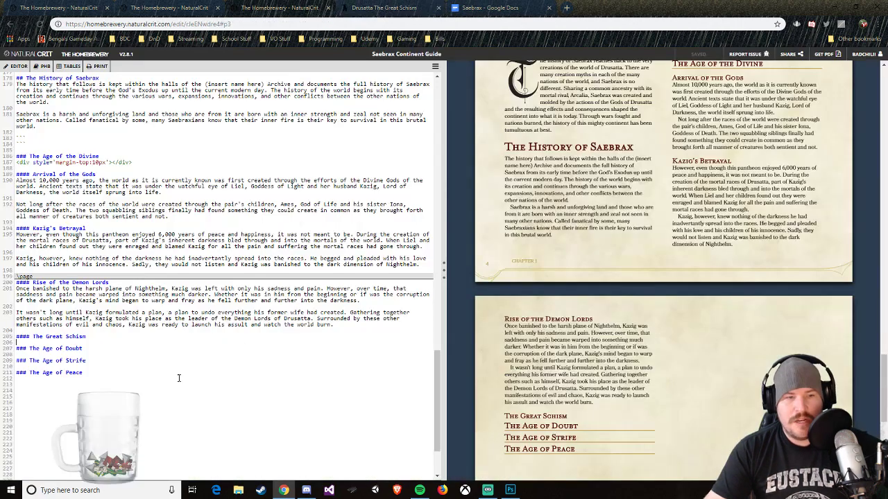
click(52, 342)
key(ctrl+v)
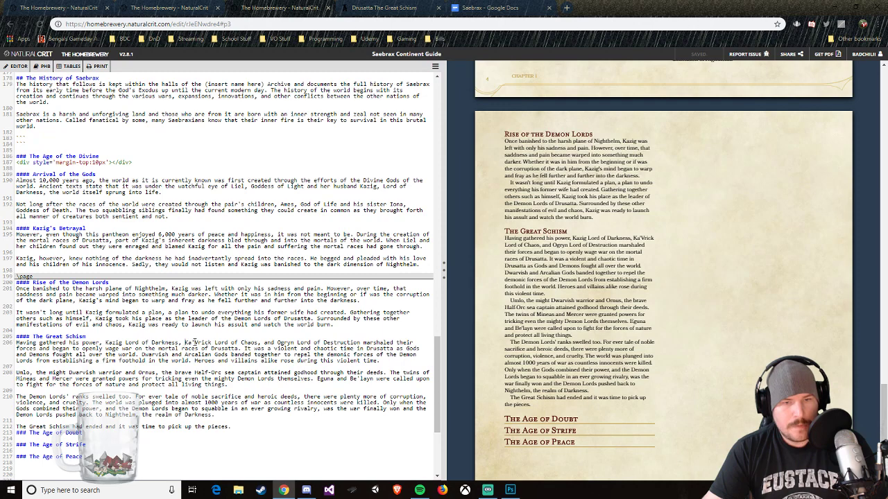
Step: In the first Great Schism sentence, replace "Ka'Vrick Lord of Chaos, and Ogryn Lord of Destruction" with "and the rest of his assembled Demon Lords"
drag(185, 343, 360, 340)
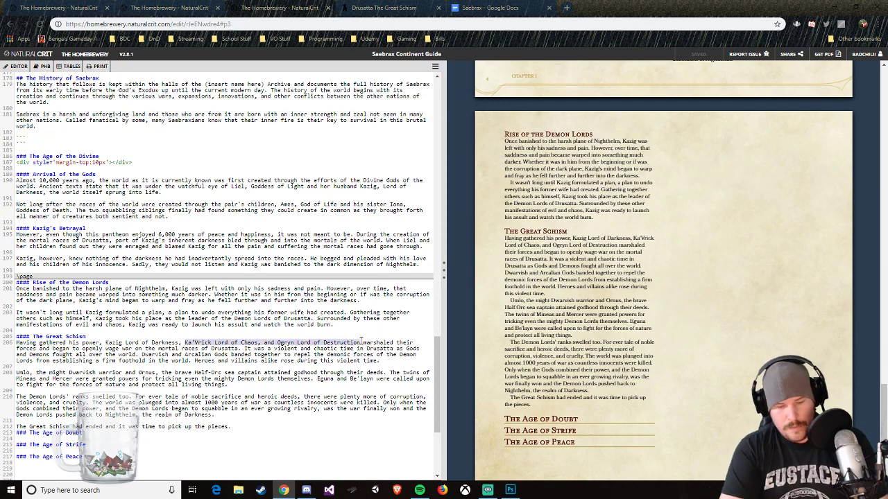
text(and the )
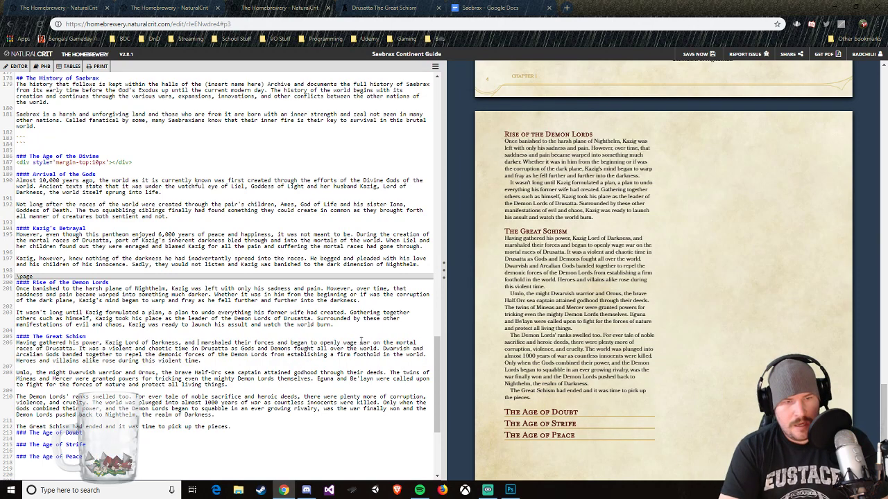
text(rest of his asse)
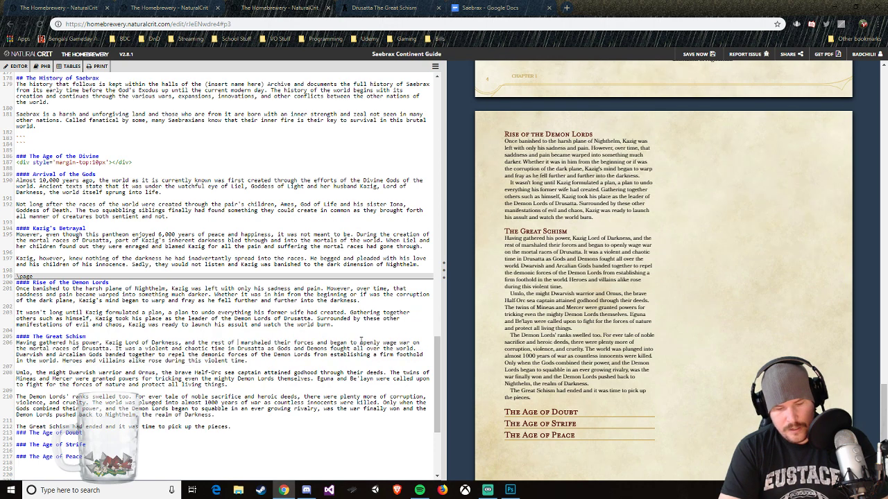
text(mbled De)
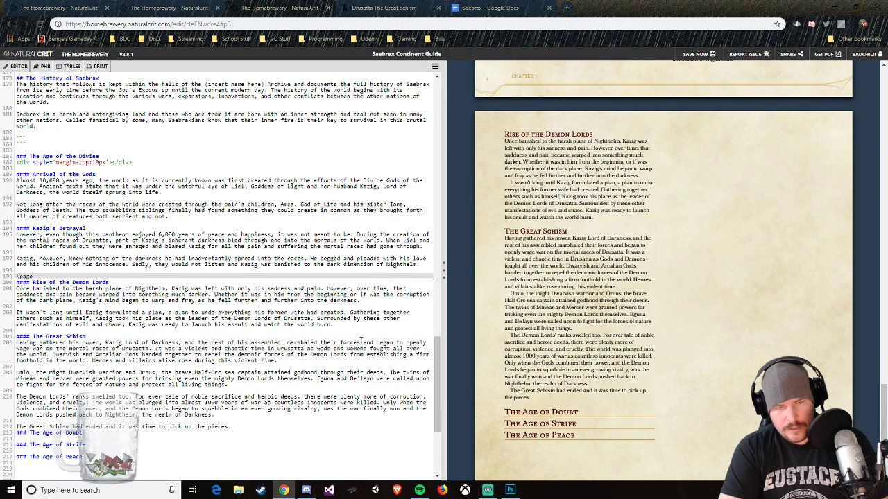
text(mon Lords)
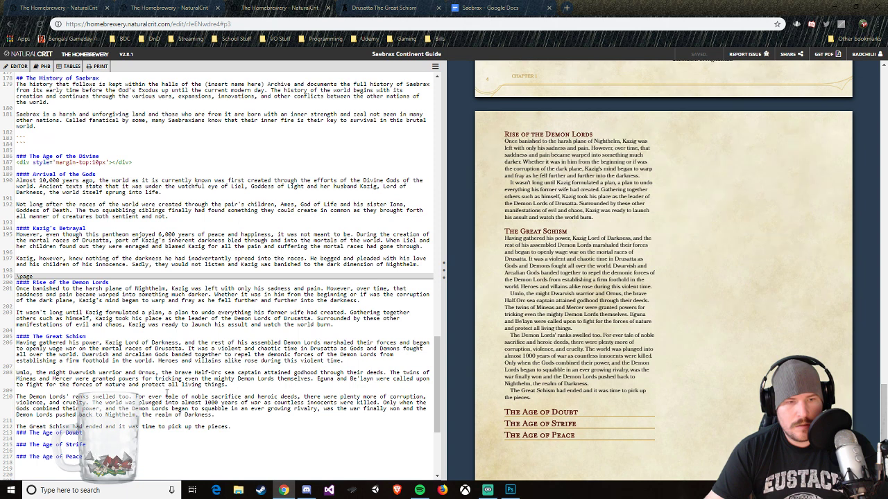
Step: Delete the Umlo paragraph and the sentence "The Demon Lords' ranks swelled too.", and begin the following paragraph with "During this terrible conflict,"
drag(17, 393, 15, 372)
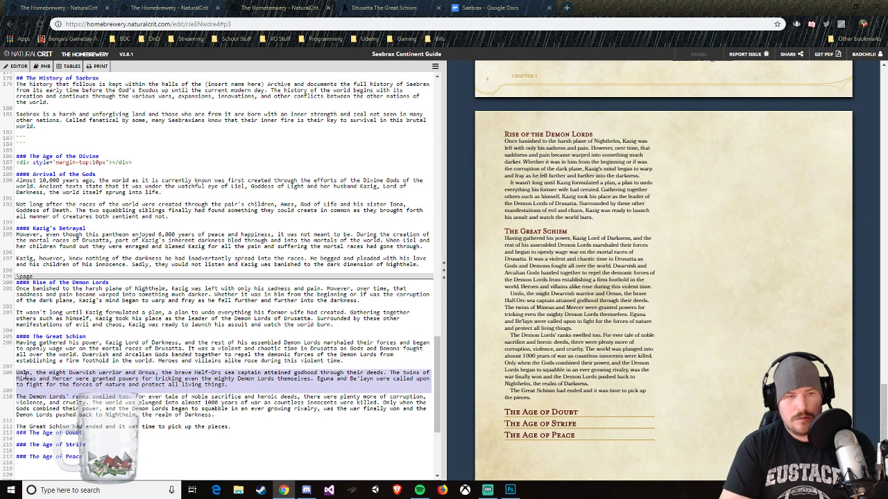
key(BackSpace)
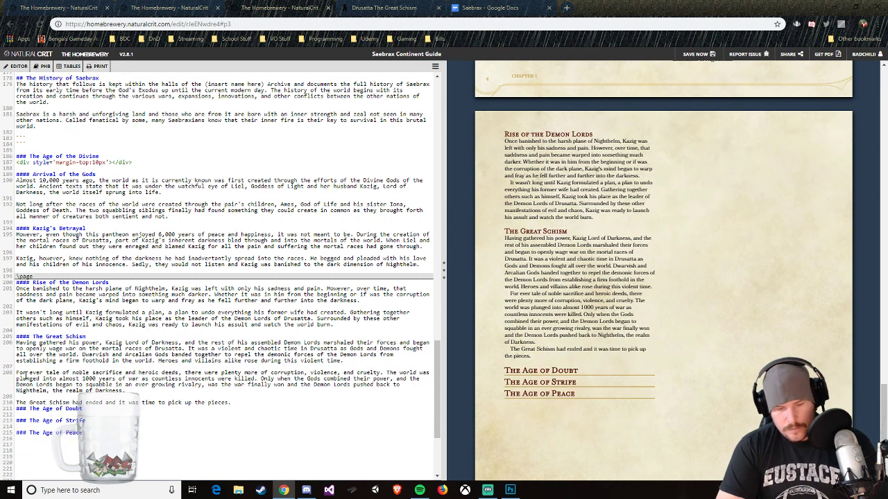
text(During this )
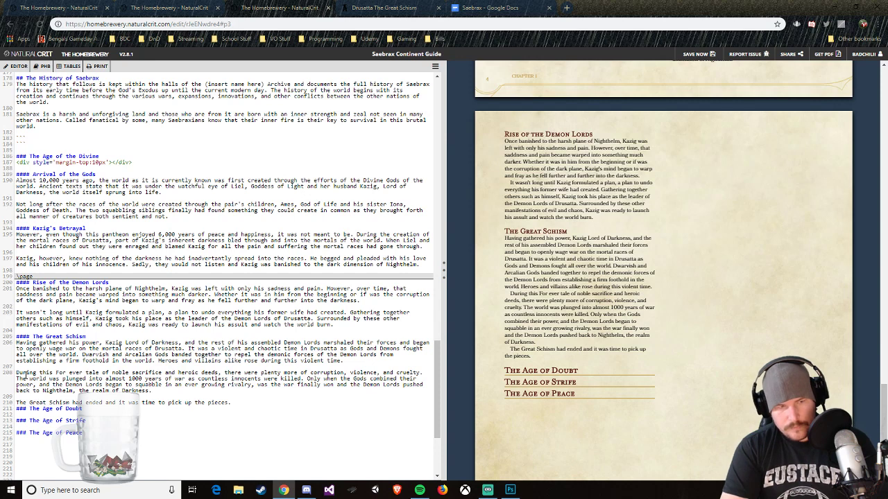
text(ter)
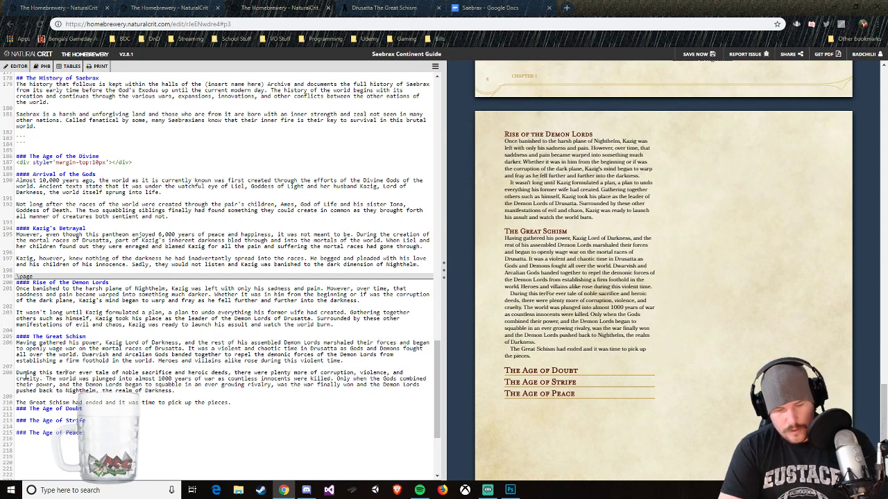
text(rible )
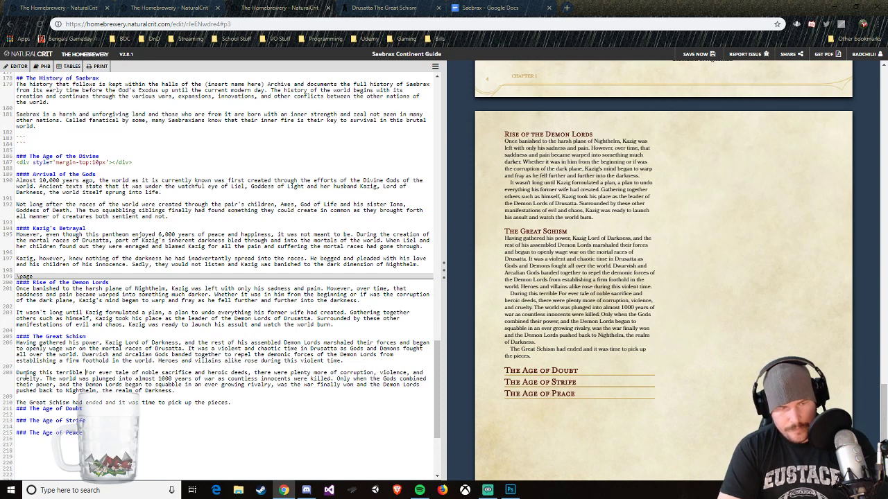
text(conflict, )
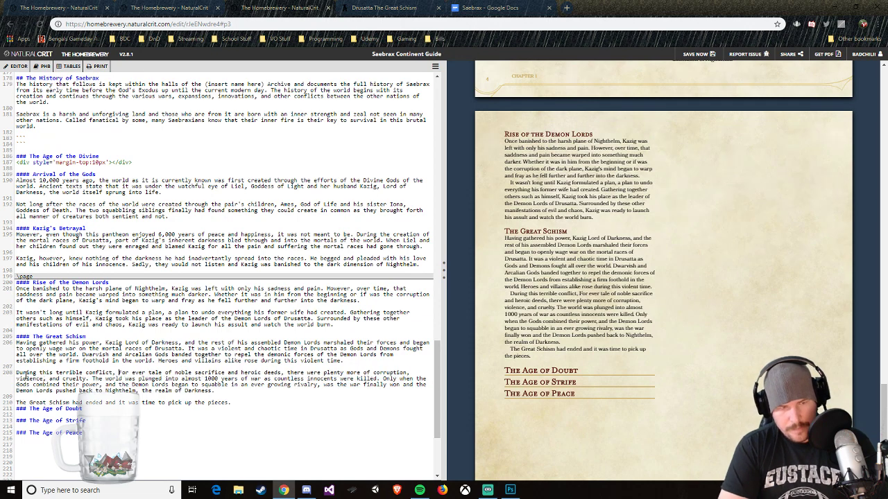
text(morta)
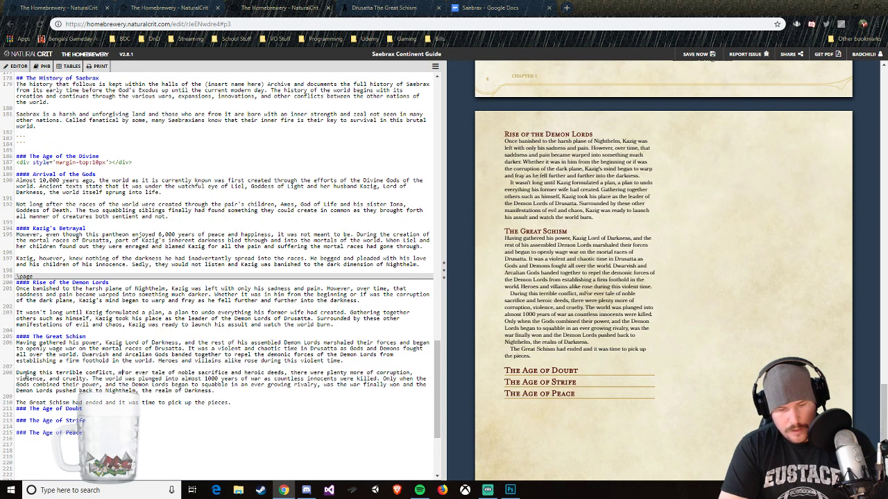
key(BackSpace)
key(BackSpace)
key(BackSpace)
key(BackSpace)
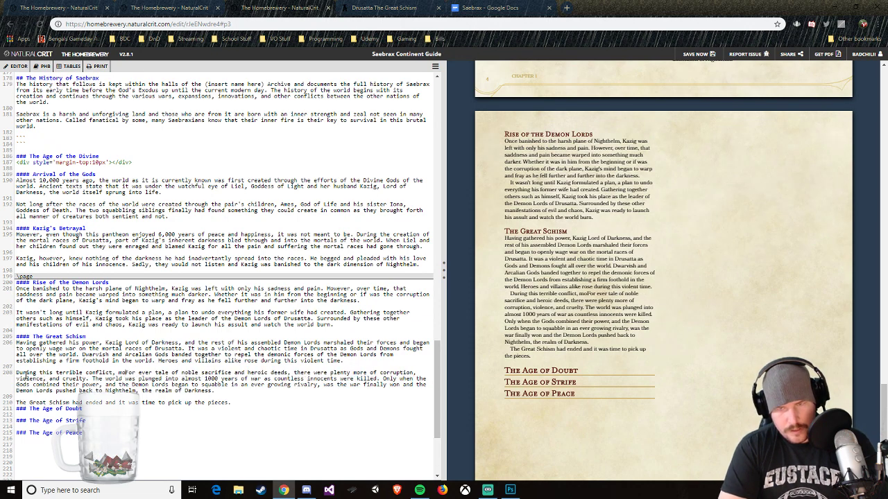
text(any )
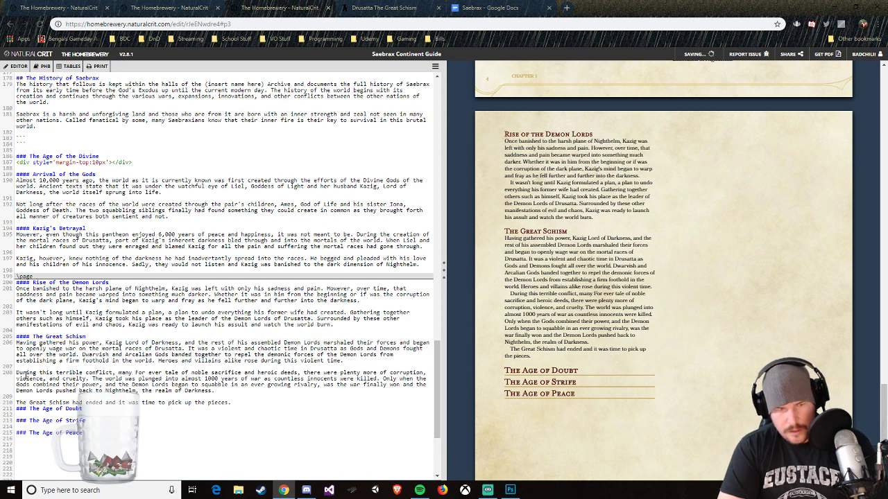
text(stories were t)
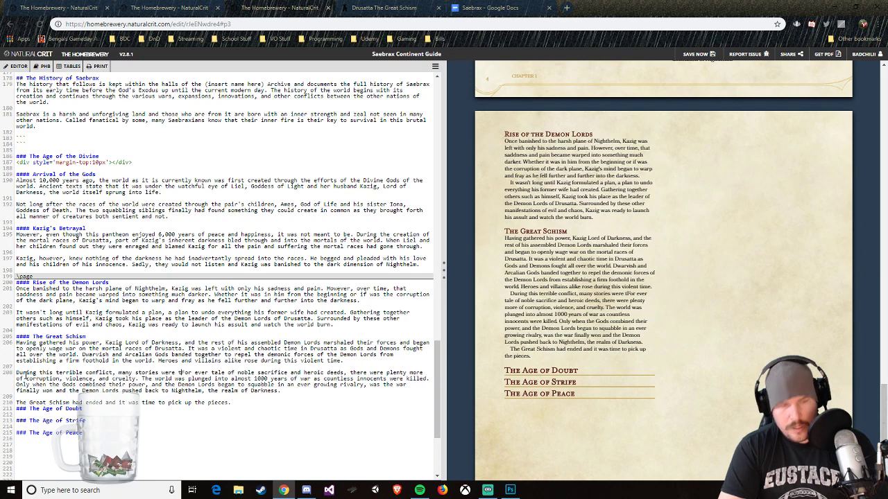
key(BackSpace)
key(BackSpace)
key(BackSpace)
key(BackSpace)
key(BackSpace)
key(BackSpace)
key(BackSpace)
key(BackSpace)
key(BackSpace)
key(BackSpace)
key(BackSpace)
key(BackSpace)
key(BackSpace)
key(BackSpace)
key(BackSpace)
key(BackSpace)
key(BackSpace)
key(BackSpace)
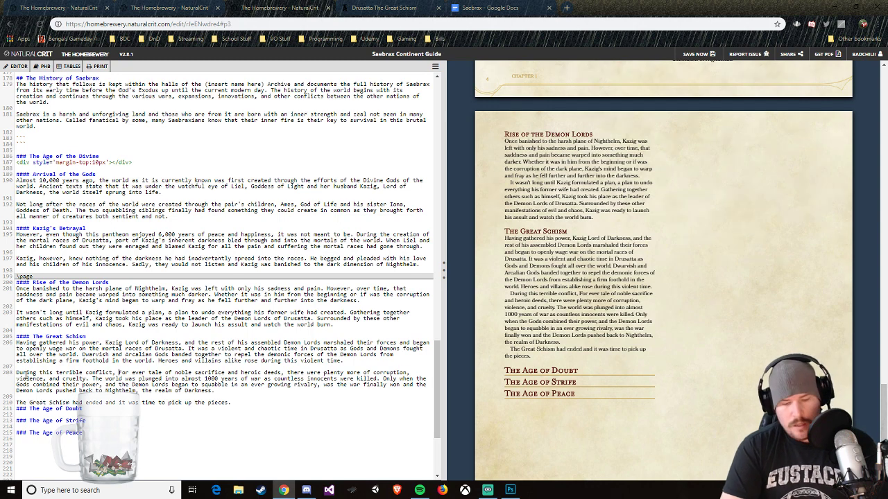
Step: After "During this terrible conflict," write "there have come stories of mortals attaining godhood through tier selfess actions and willing sacrifices."
text(this terrible conflict, there have come )
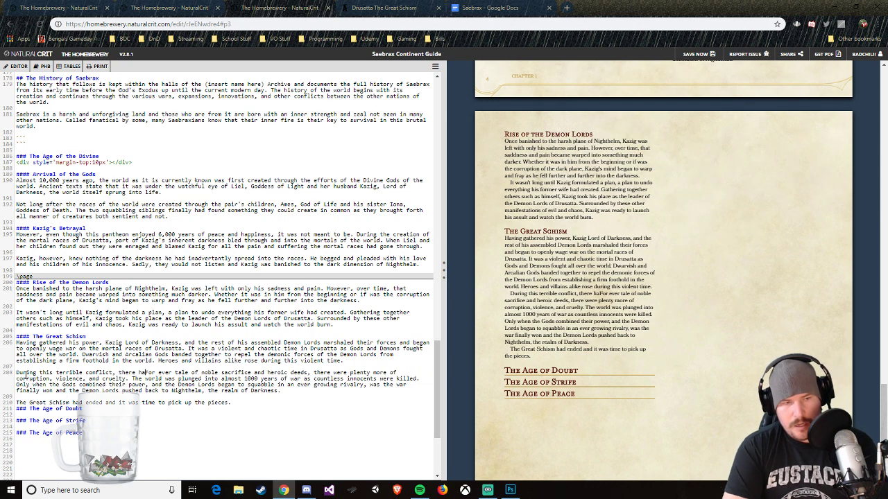
text(stories o)
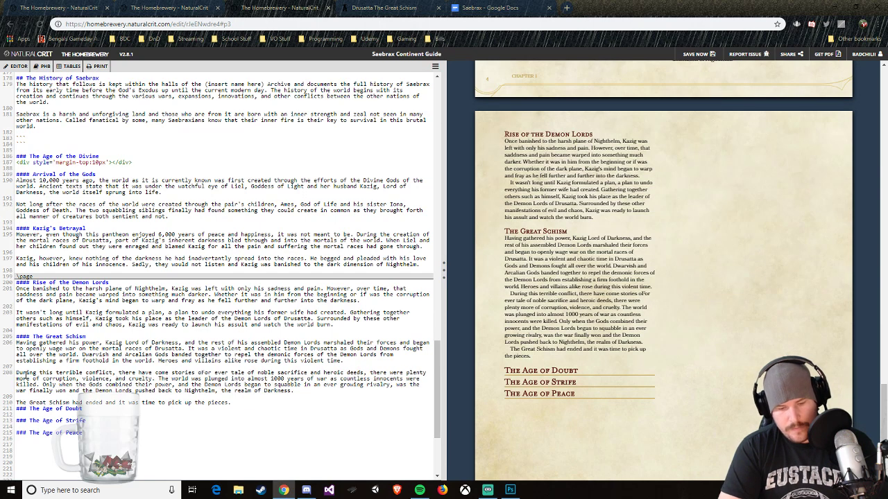
text(f mortals )
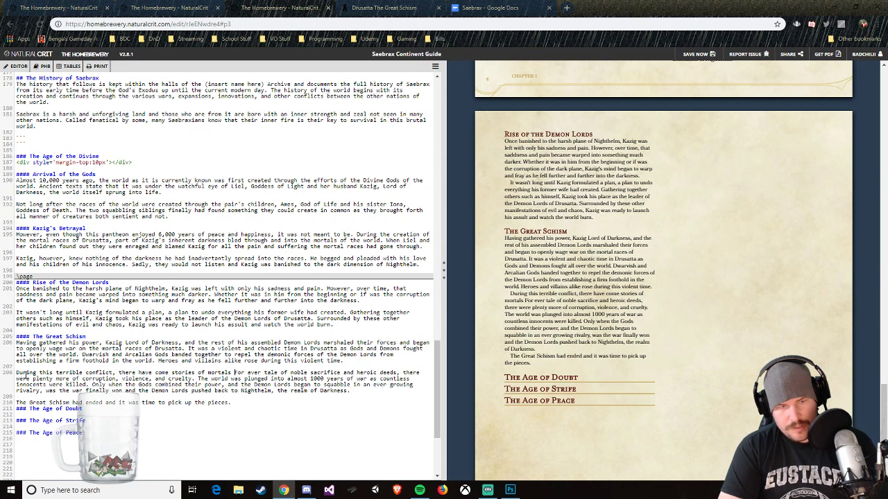
text(attaining g)
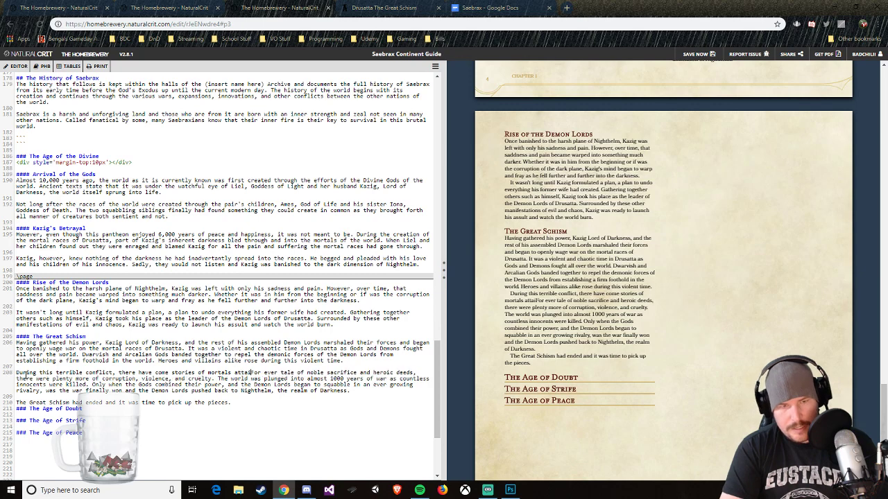
text(odhoo)
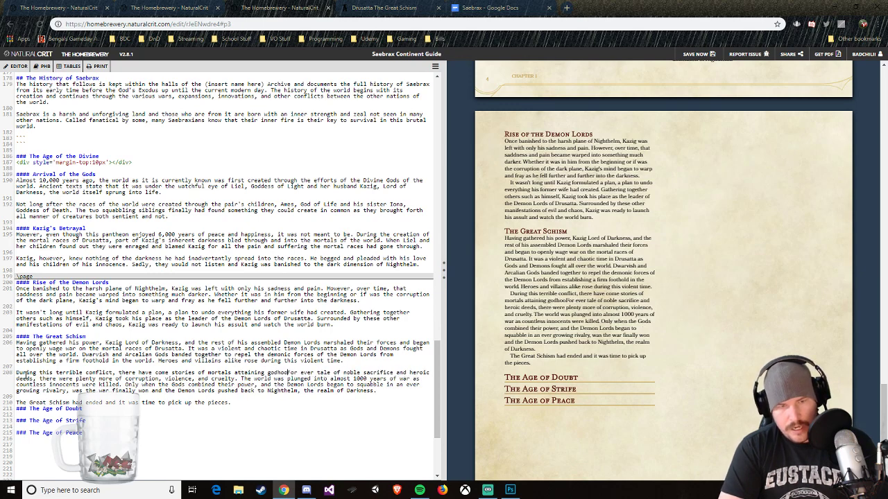
text(d through tier se)
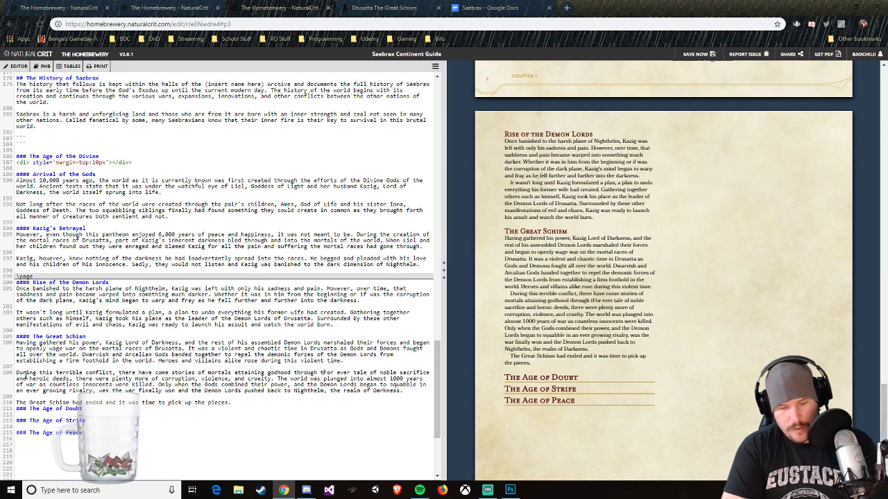
text(lfess action)
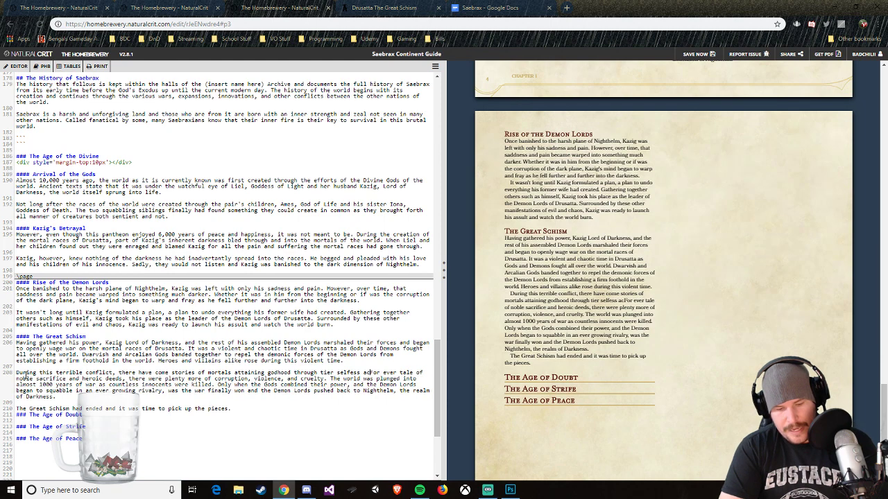
text(s and )
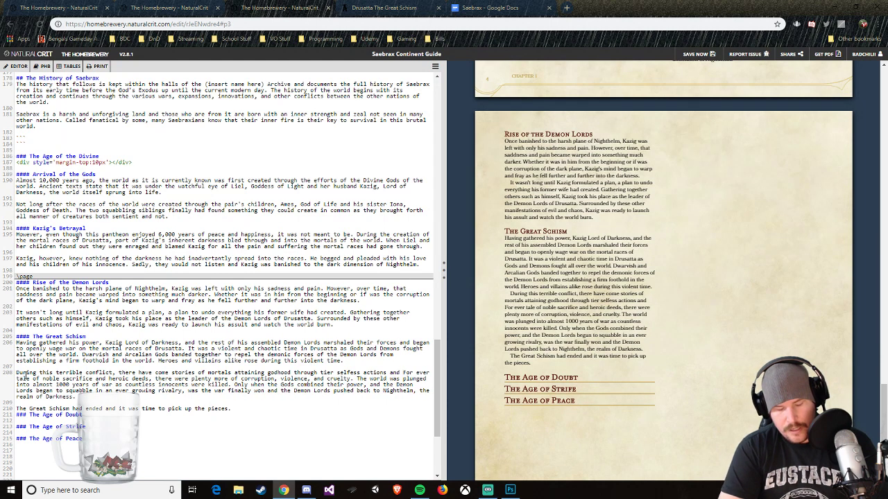
text(willing sacrif)
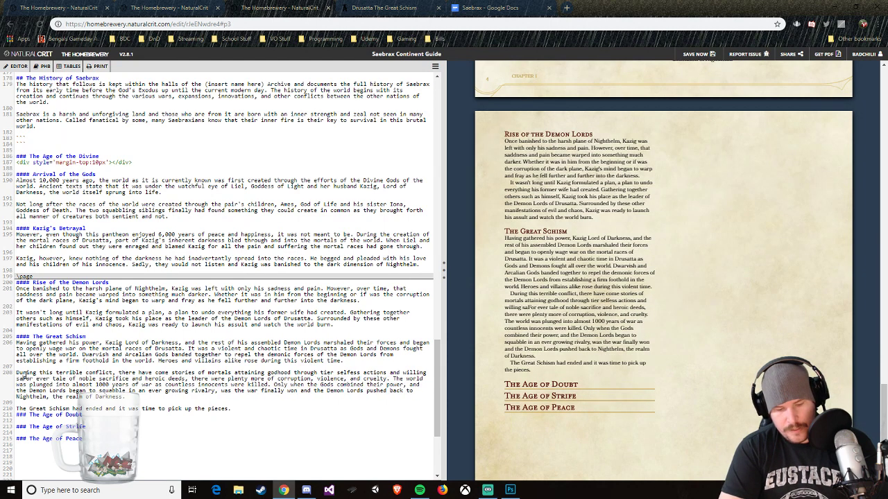
text(ices.)
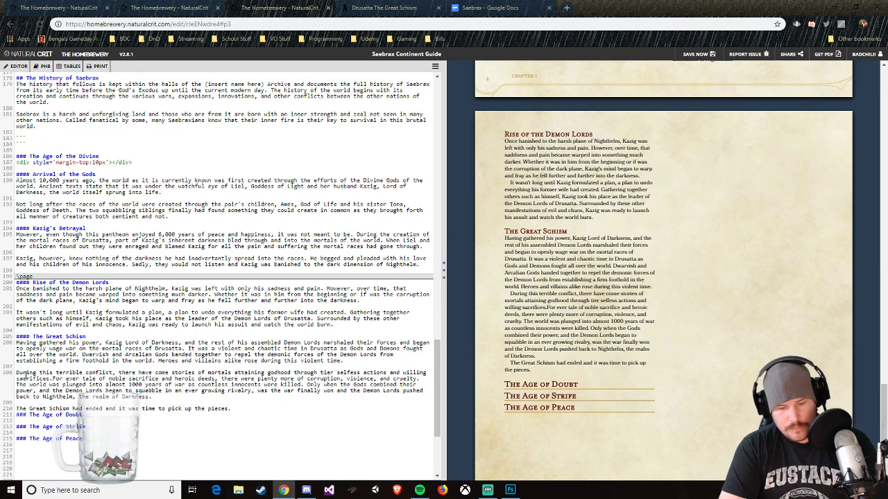
text( However,)
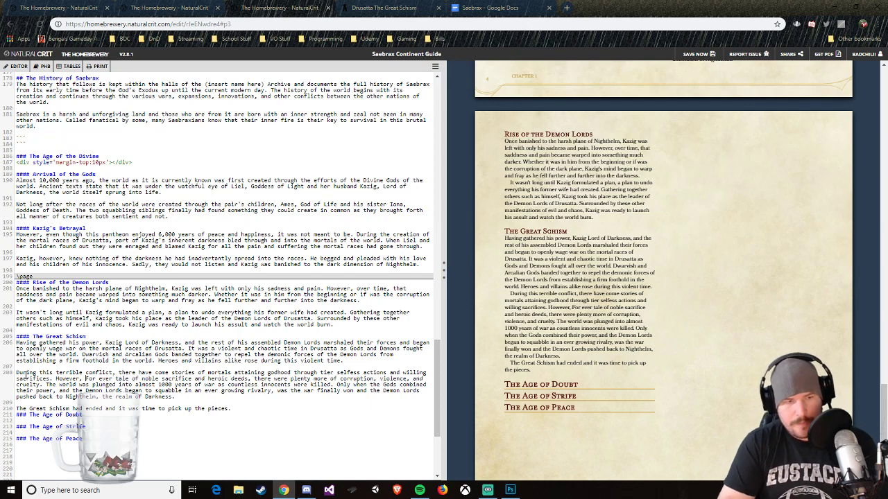
Step: Introduce the sentence "For ever tale of noble sacrifice" with "However," and make its "For" lowercase
key(Delete)
text(f)
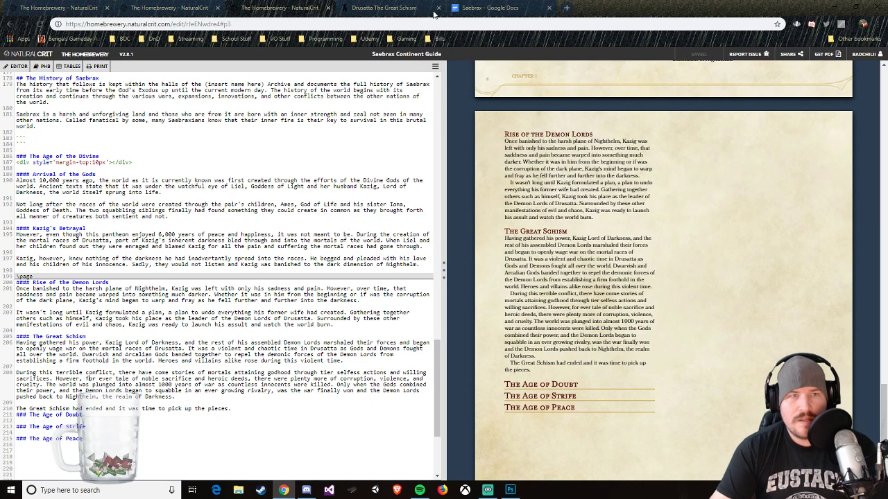
Step: Check the original Great Schism account in World Anvil, and return to the end of that section in The Homebrewery
click(373, 7)
click(324, 157)
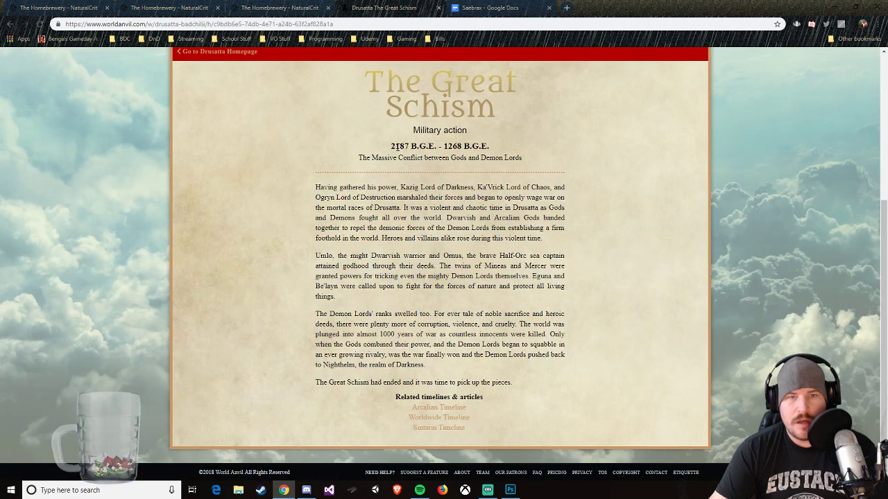
click(280, 8)
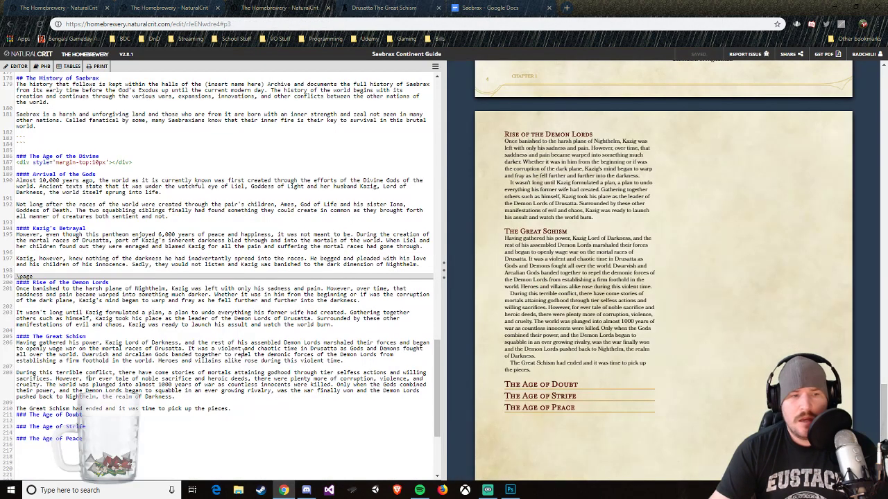
click(232, 408)
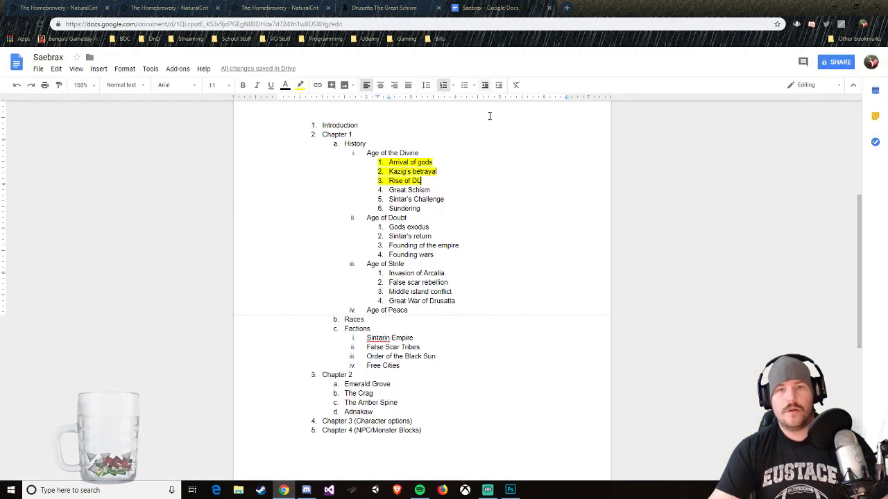
Step: Switch to the Saebrax outline in Google Docs, highlight "Great Schism" in yellow, and return to the guide in The Homebrewery
click(479, 7)
drag(436, 194, 387, 191)
right_click(399, 193)
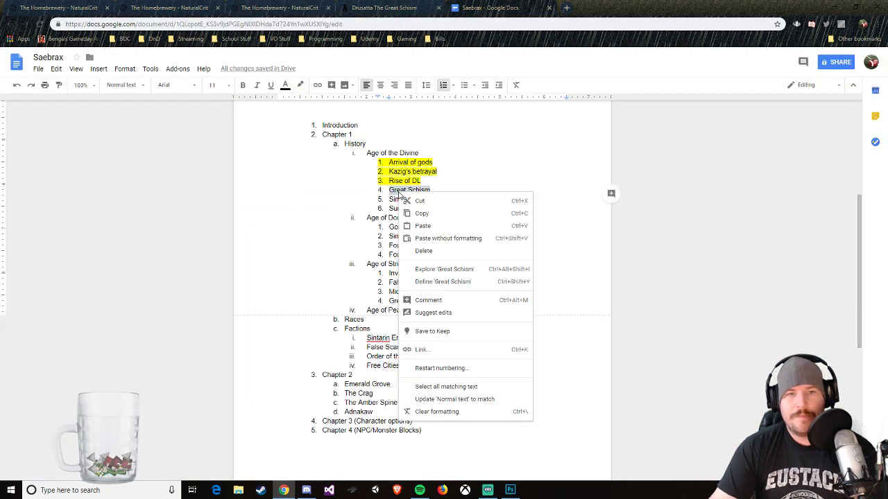
click(300, 85)
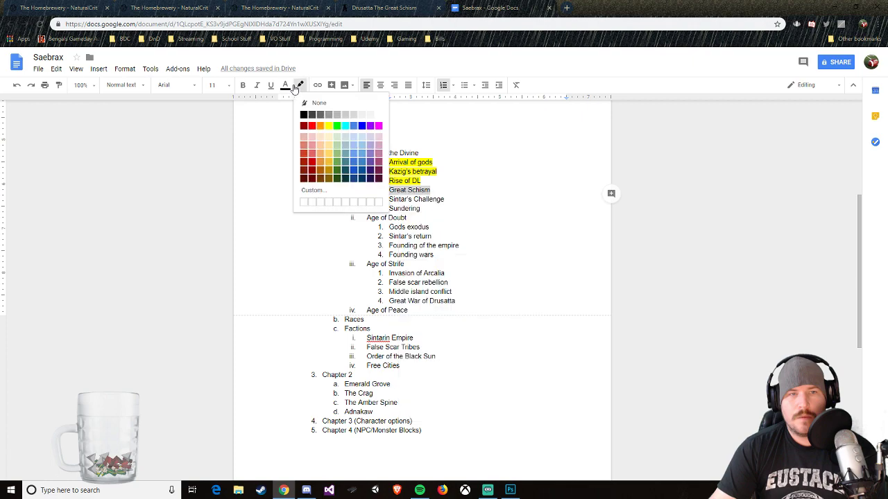
click(331, 126)
click(467, 152)
click(414, 13)
click(319, 10)
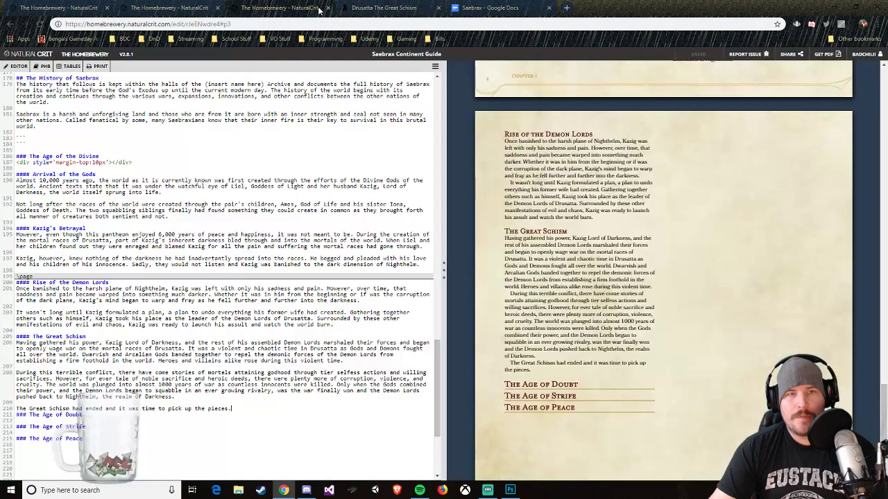
Step: Add the level-four heading "Sintar's Challenge" below the last Great Schism paragraph, before The Age of Doubt
scroll(590, 272, down, 2)
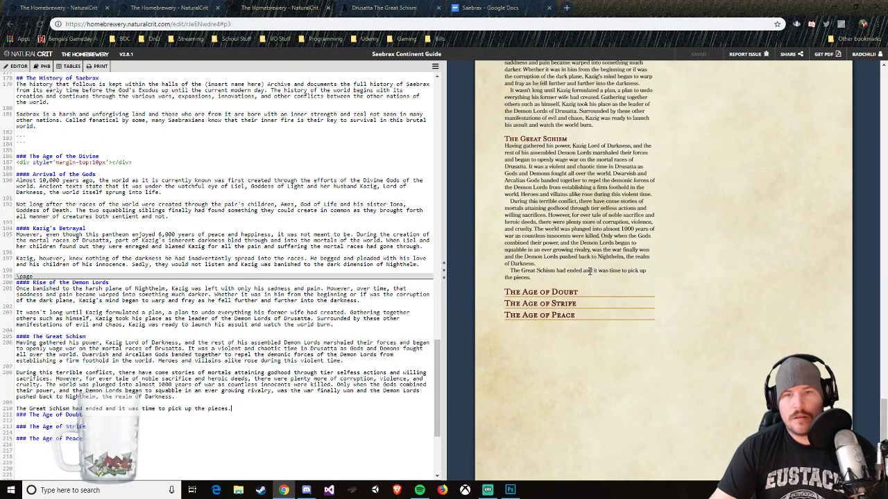
scroll(590, 271, up, 2)
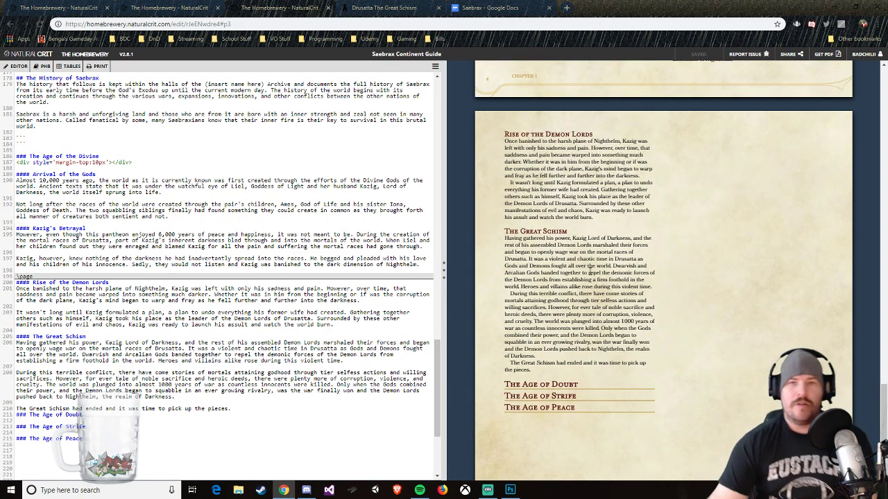
scroll(701, 266, down, 1)
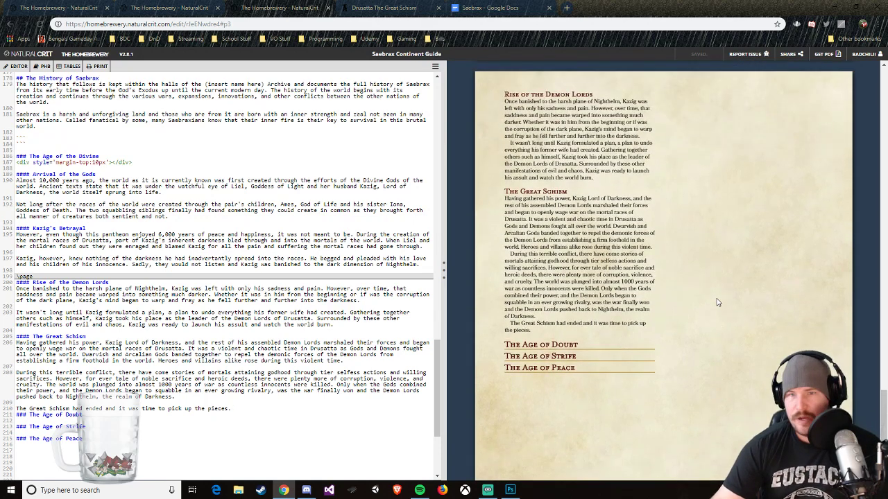
scroll(239, 397, down, 1)
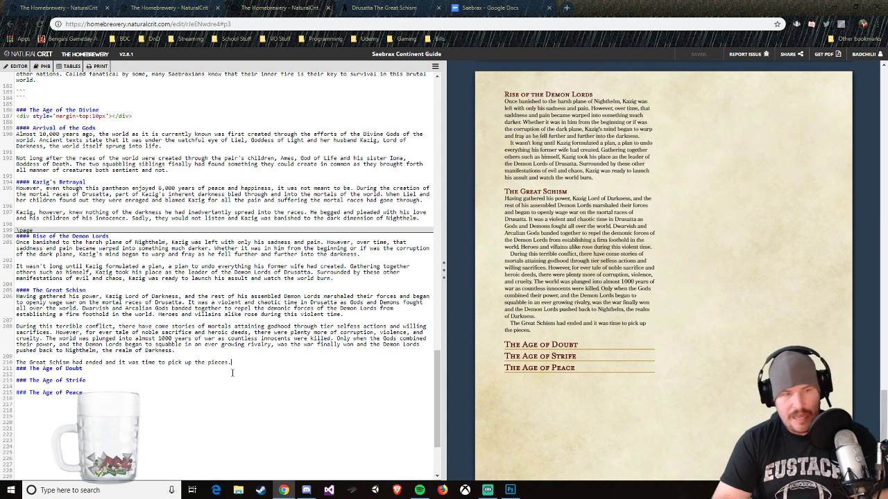
key(Return)
key(Return)
text(##)
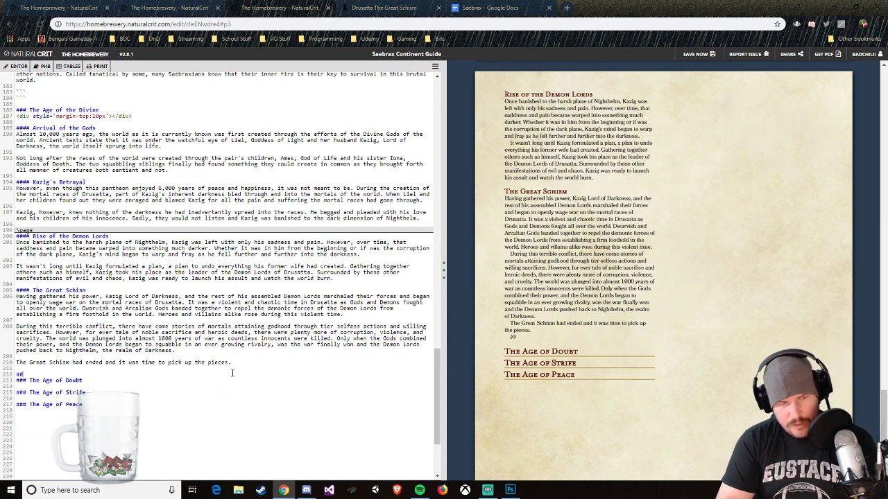
text(## Sint)
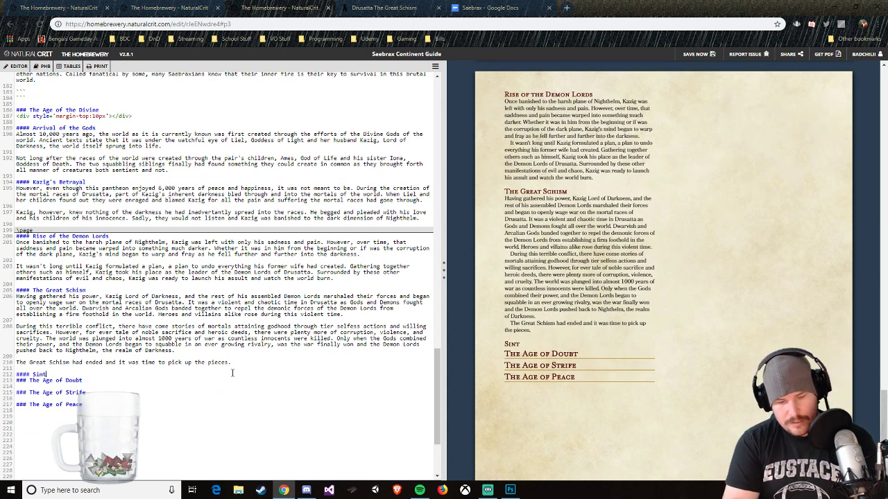
text(ar's Challenge)
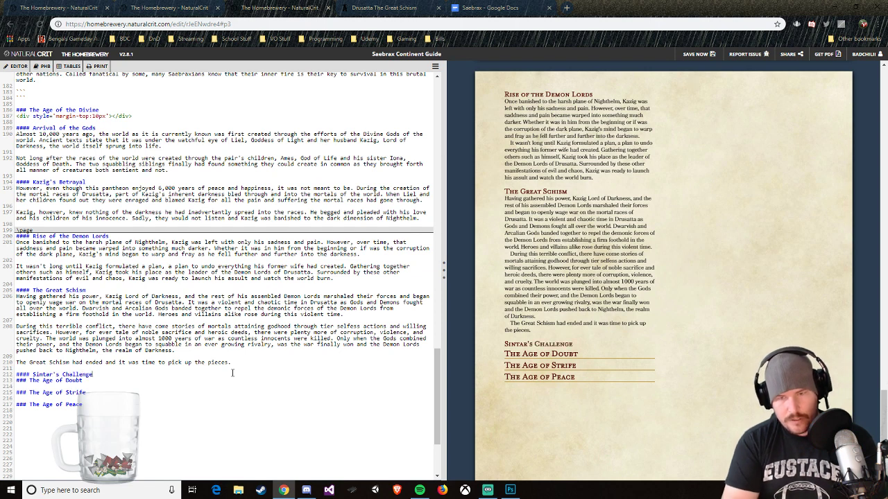
key(Return)
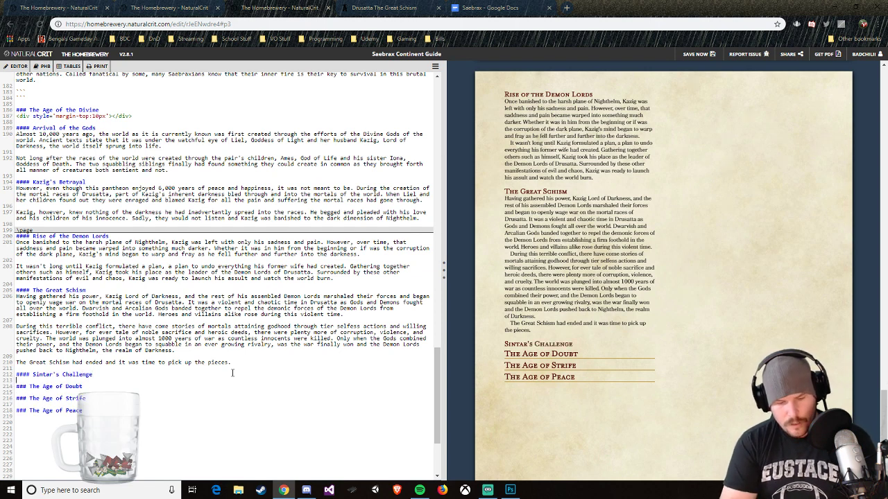
Step: Begin the Sintar's Challenge section with the sentence "On the continent of Arcalia, there was a mighty king."
text(On t)
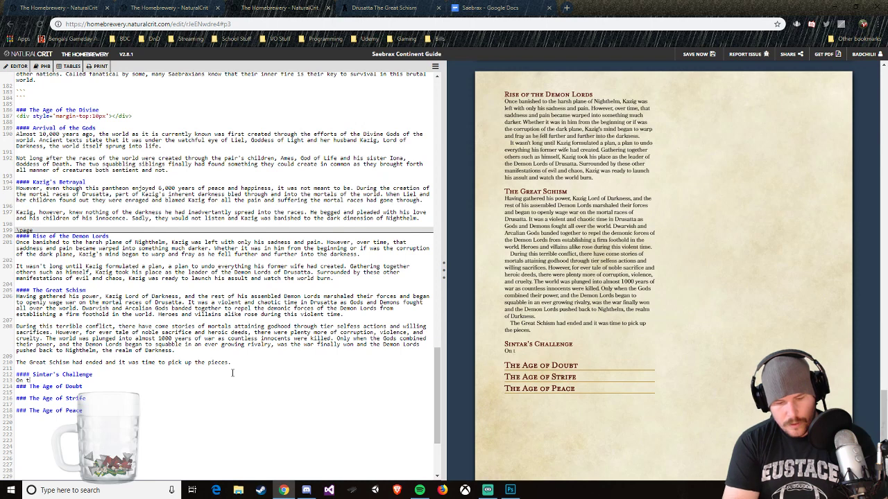
text(he continent of A)
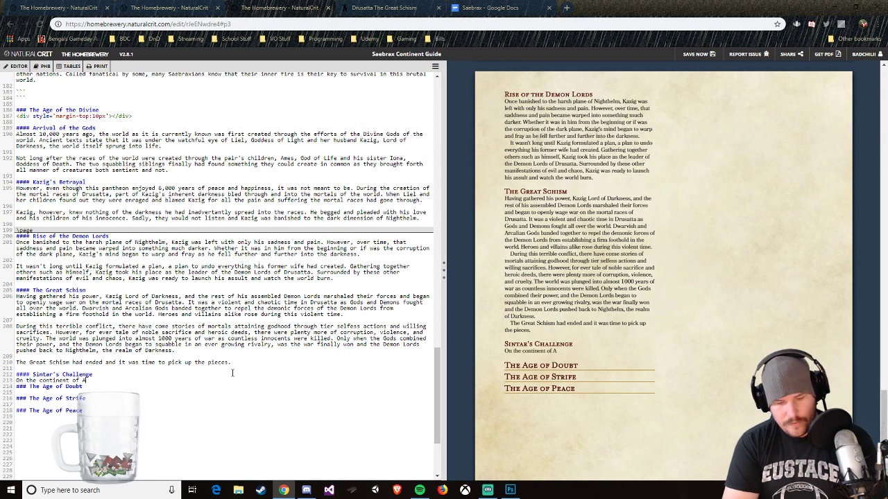
text(rcalia,)
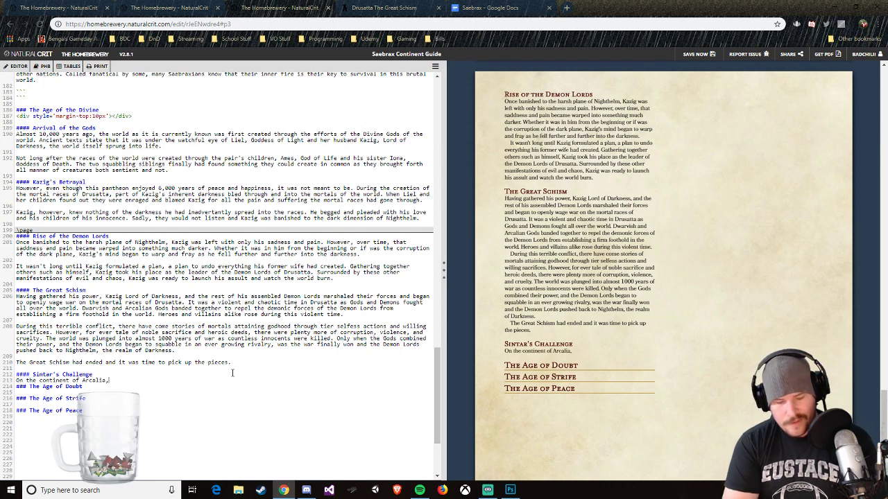
text( there was a)
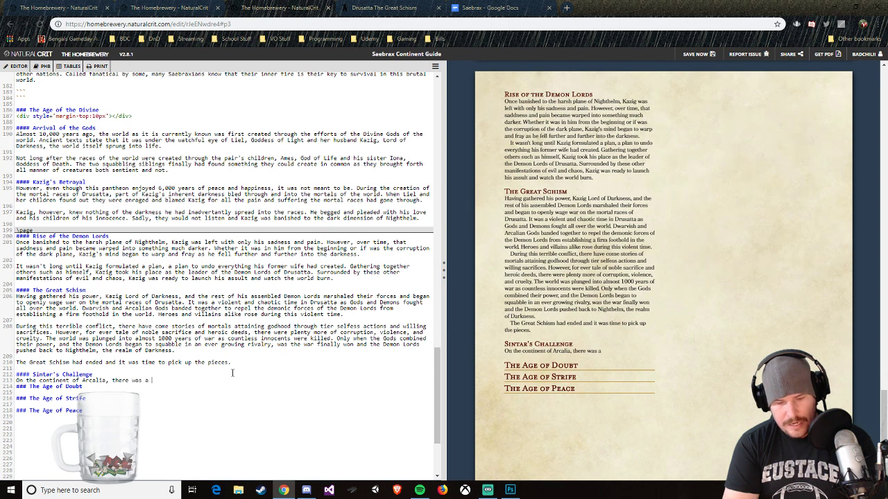
text( mighty king.)
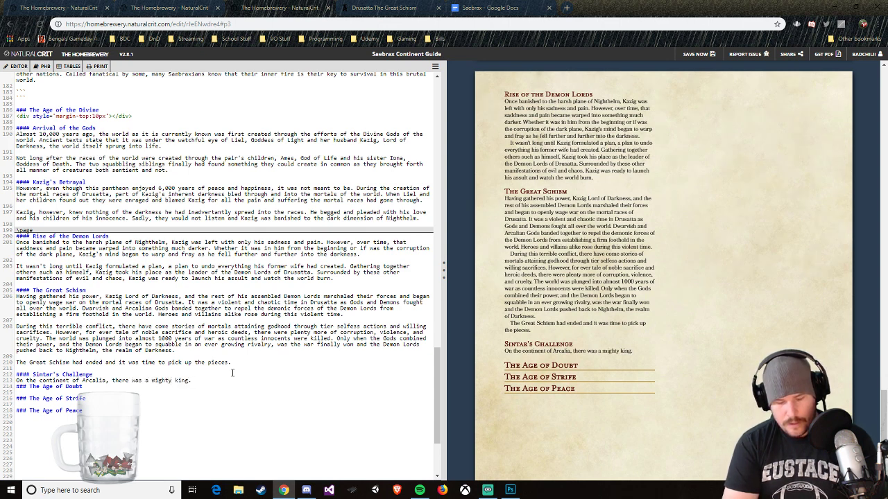
text( Th)
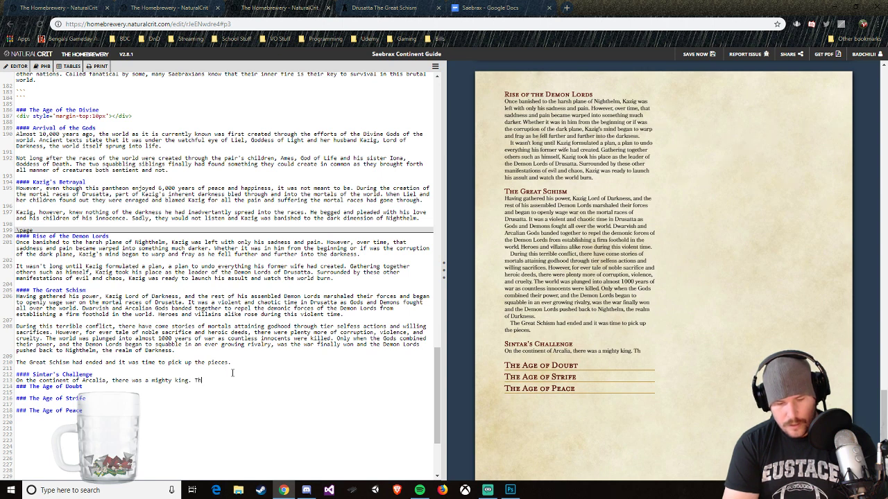
text(is king, would)
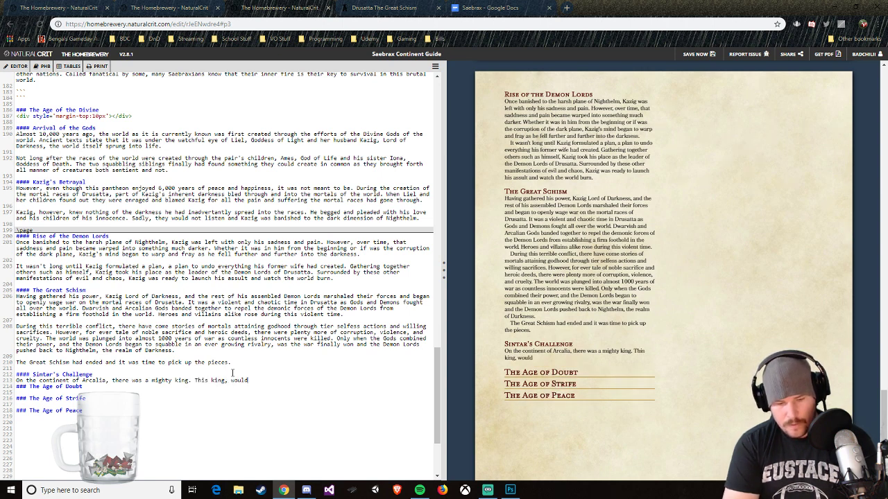
text( go on to shape th)
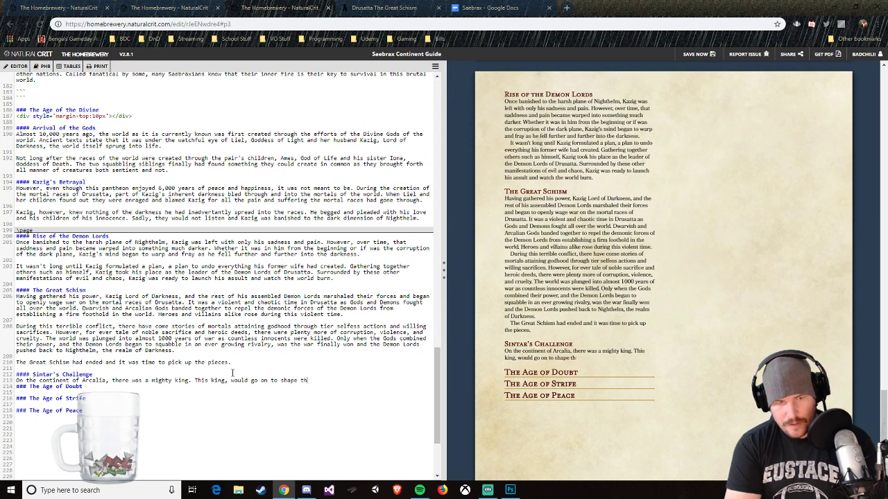
text(e history ofg )
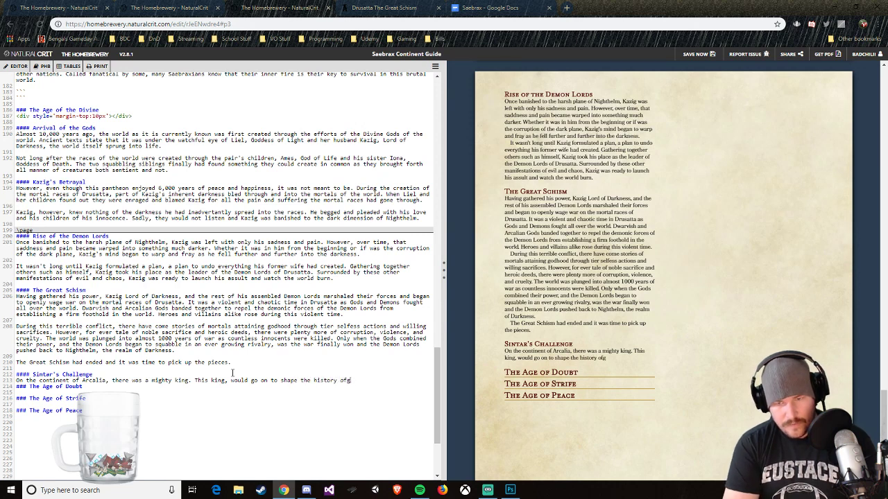
key(BackSpace)
key(BackSpace)
text( Saebrax)
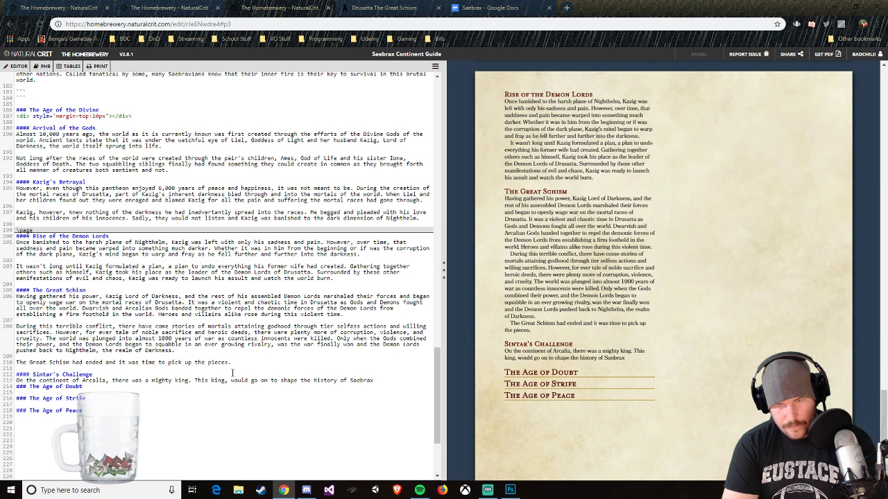
Step: Continue the paragraph with the sentence "This king, would go on to shape the very history of Saebrax."
key(BackSpace)
key(BackSpace)
key(BackSpace)
key(BackSpace)
key(BackSpace)
key(BackSpace)
key(BackSpace)
key(BackSpace)
key(BackSpace)
key(BackSpace)
key(BackSpace)
key(BackSpace)
key(BackSpace)
key(BackSpace)
key(BackSpace)
key(BackSpace)
key(BackSpace)
key(BackSpace)
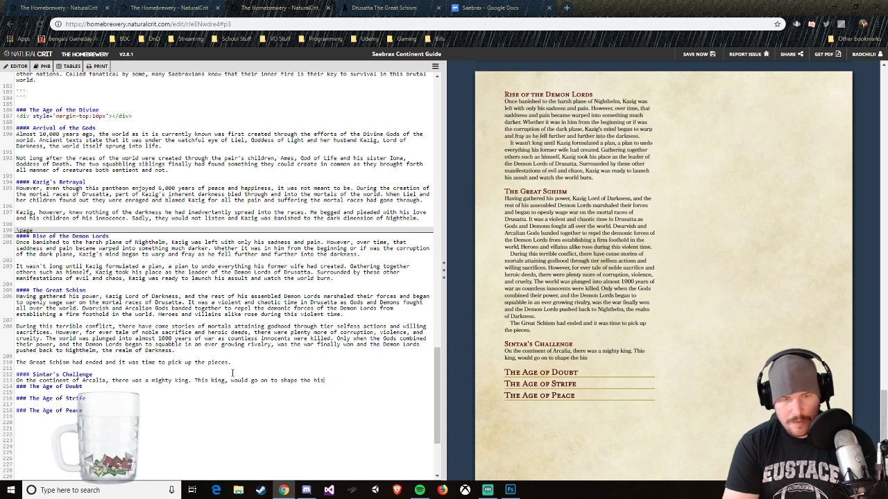
text(ery histo)
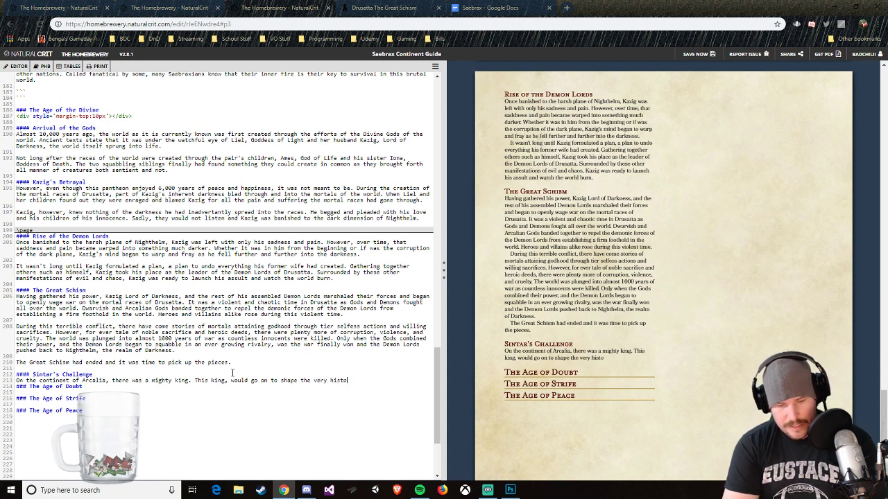
text(ry of Saebra)
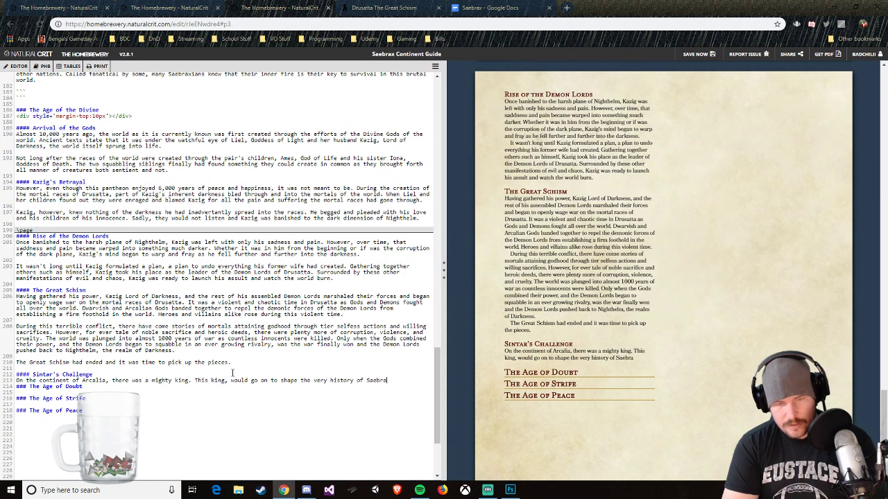
text(x. Sint)
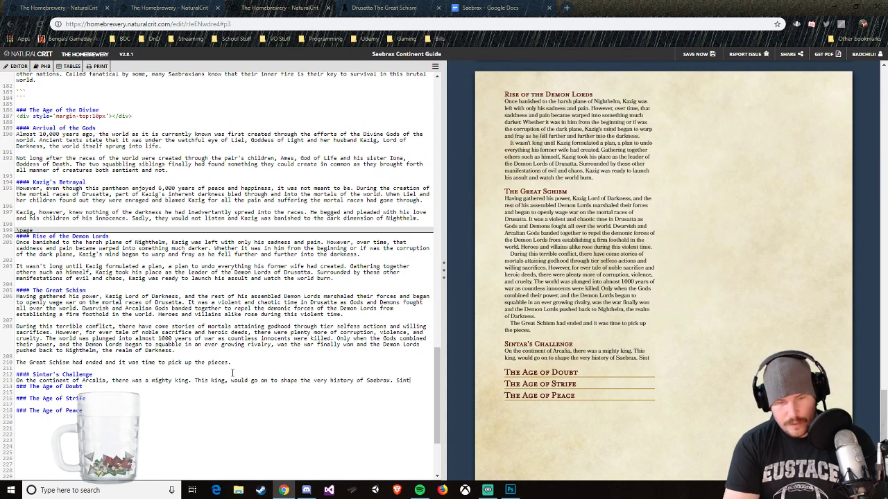
text(ar, )
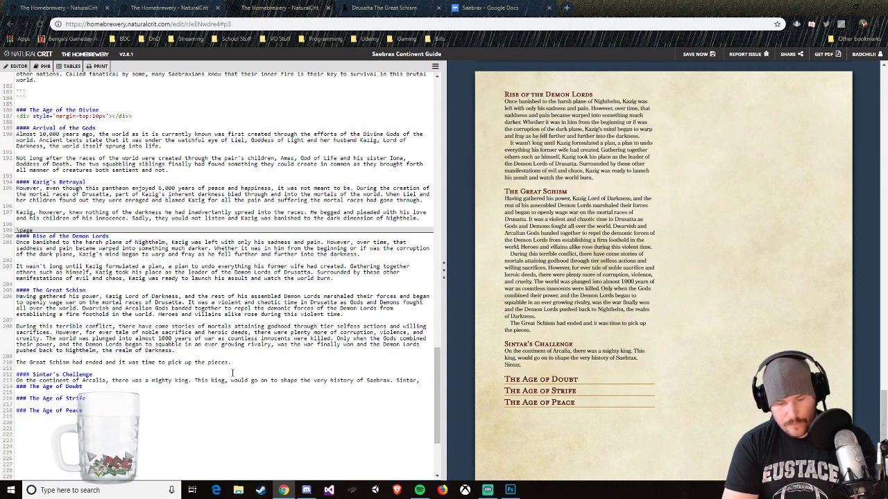
text(a king who)
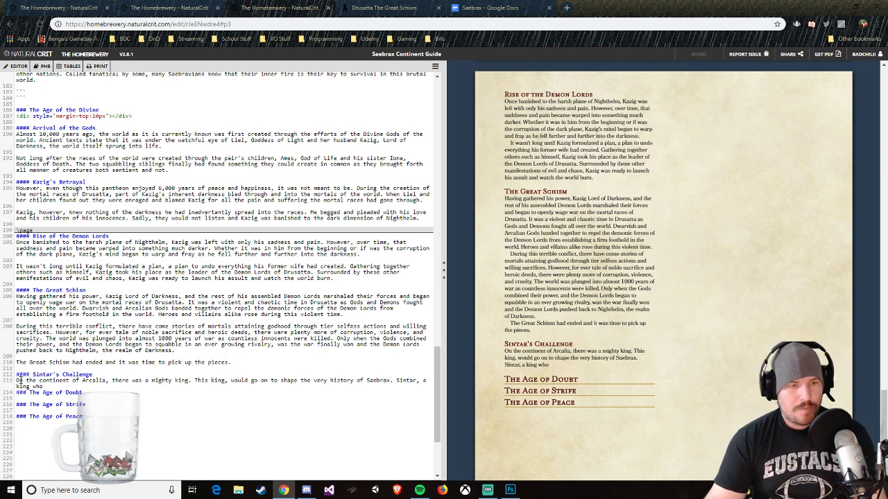
Step: Insert the word "Many" at the start of the paragraph, before "On the continent of Arcalia"
click(16, 381)
text(Many)
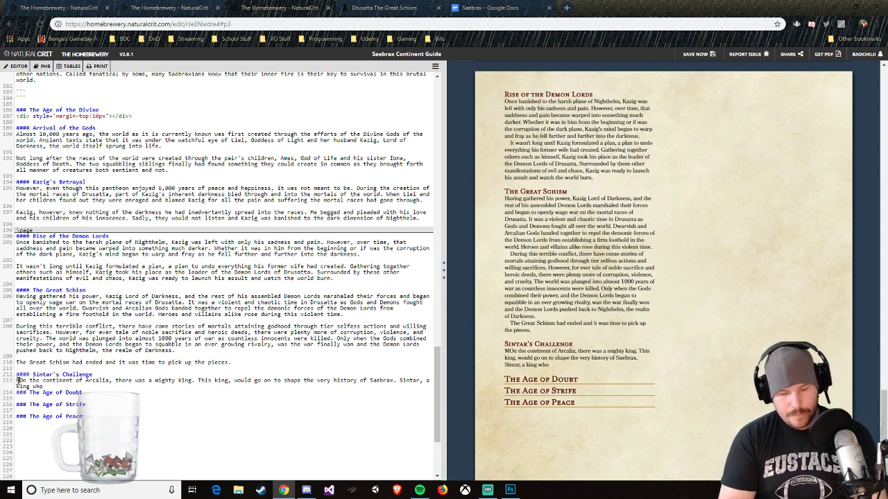
Step: Check the dates of The Great Schism and Sintar's Challenge in World Anvil's worldwide timeline, and return to the guide in The Homebrewery
click(410, 8)
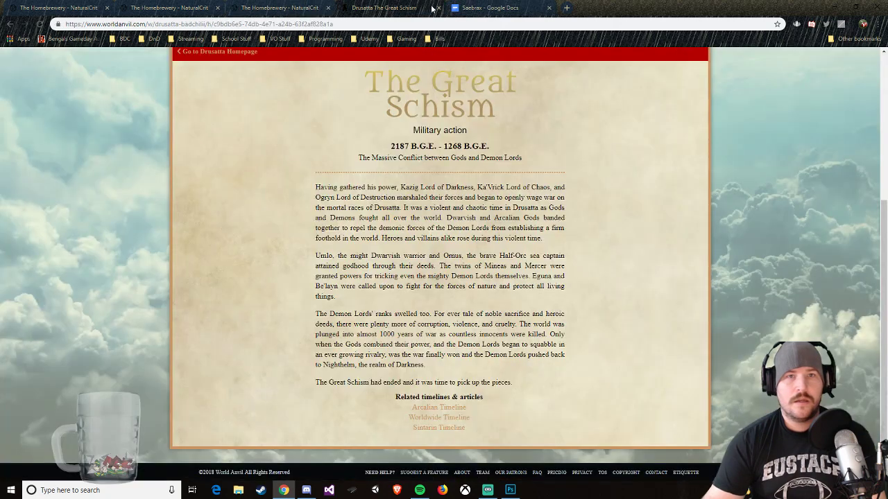
scroll(466, 98, up, 1)
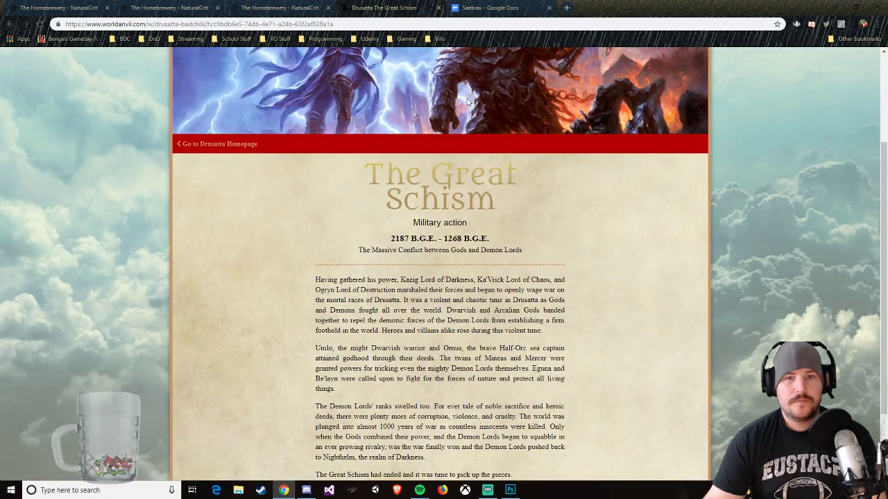
click(284, 7)
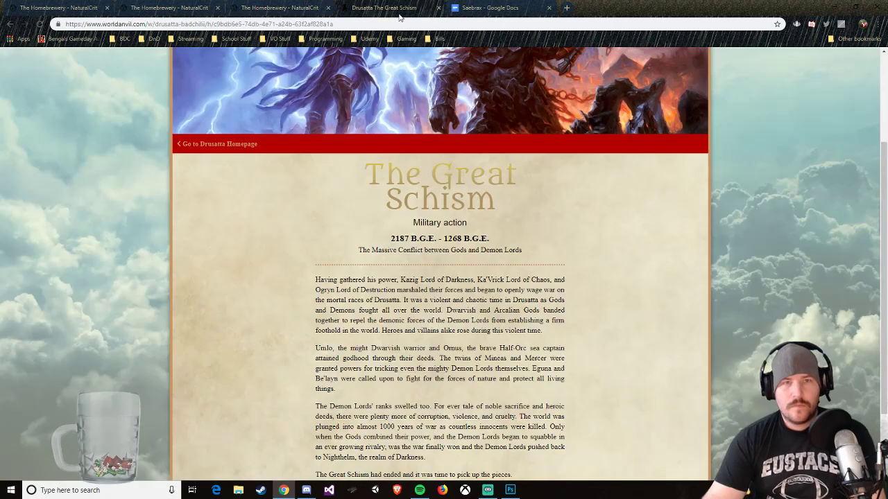
click(401, 10)
key(alt+Left)
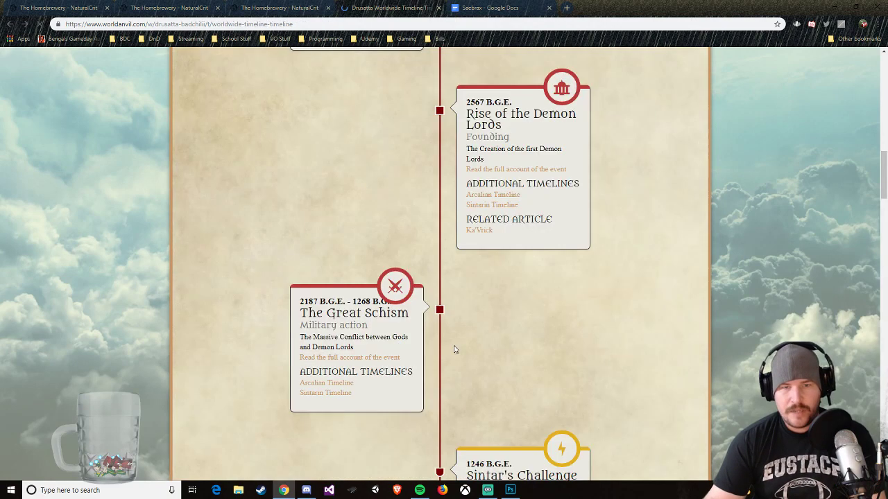
scroll(440, 323, down, 1)
scroll(366, 259, down, 1)
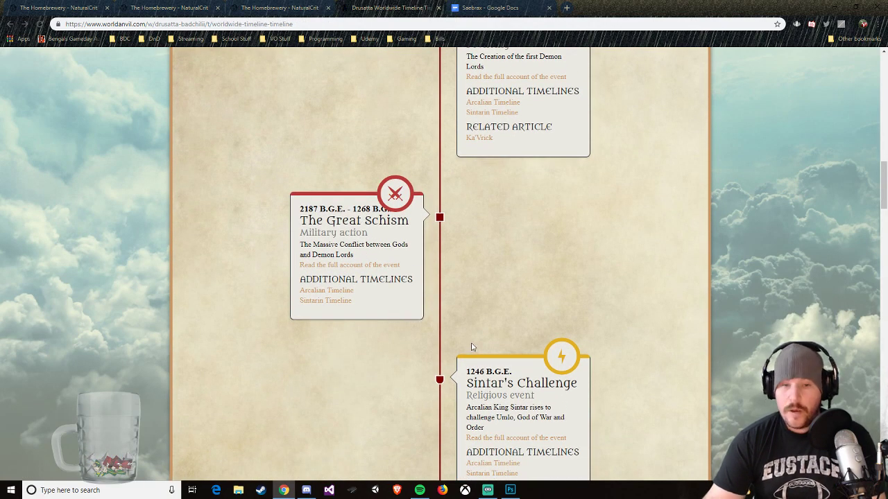
click(288, 7)
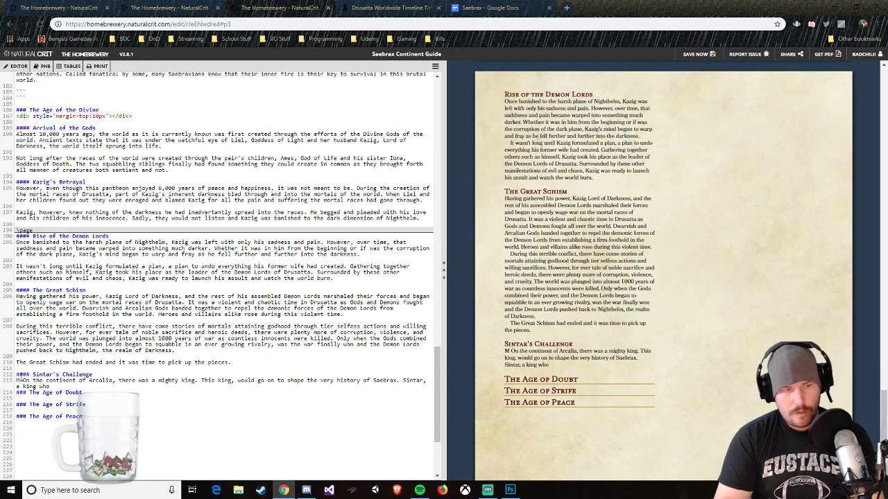
Step: Replace "Many" at the start of the Sintar's Challenge paragraph with "After the events of the Great Schism, there was a massive void in leadership in many societies."
key(BackSpace)
text(After the events of the )
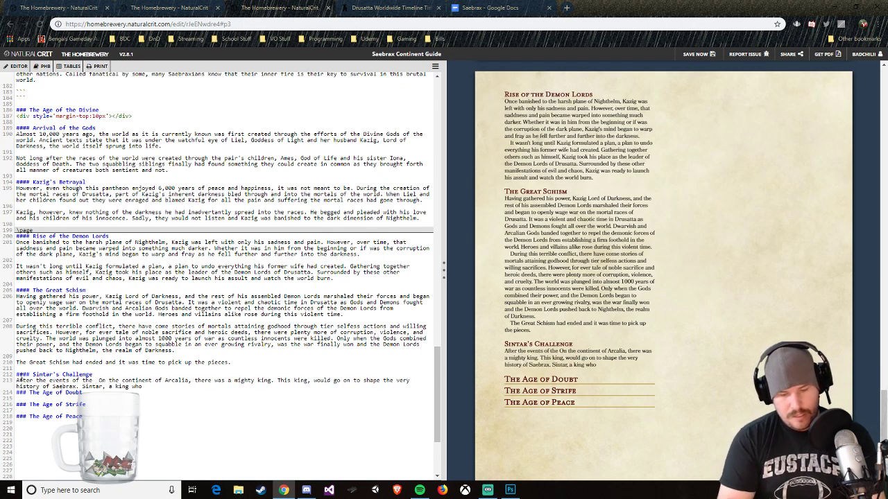
text(Great S)
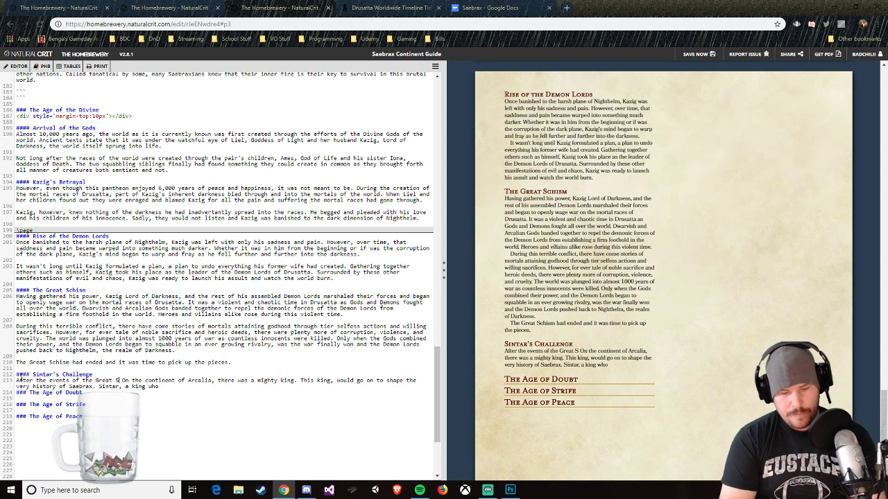
text(chism, there)
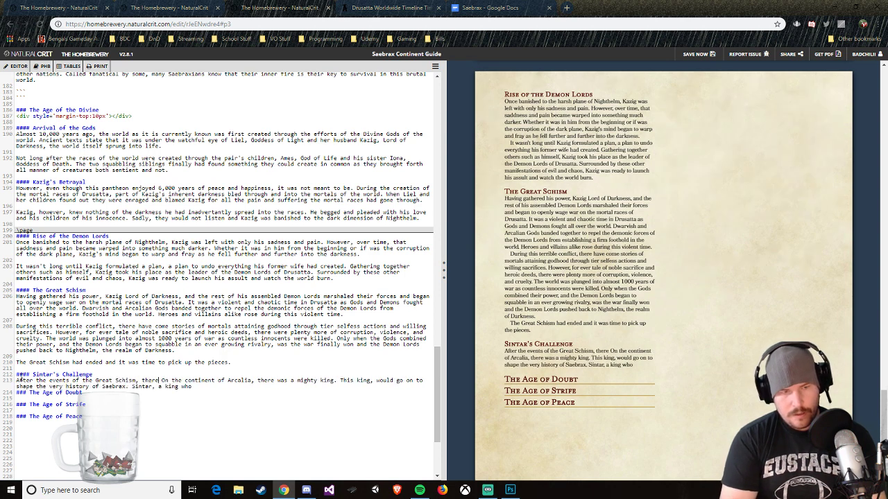
text( was a)
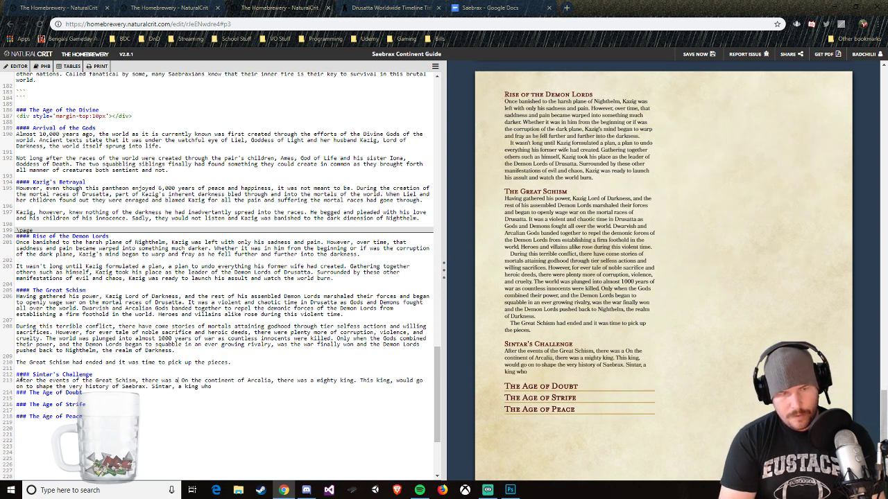
text( massive void in)
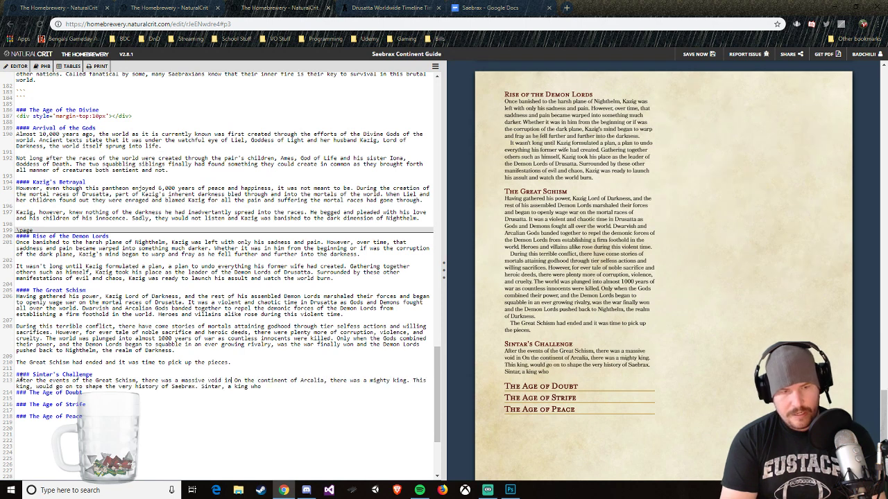
text( leadership)
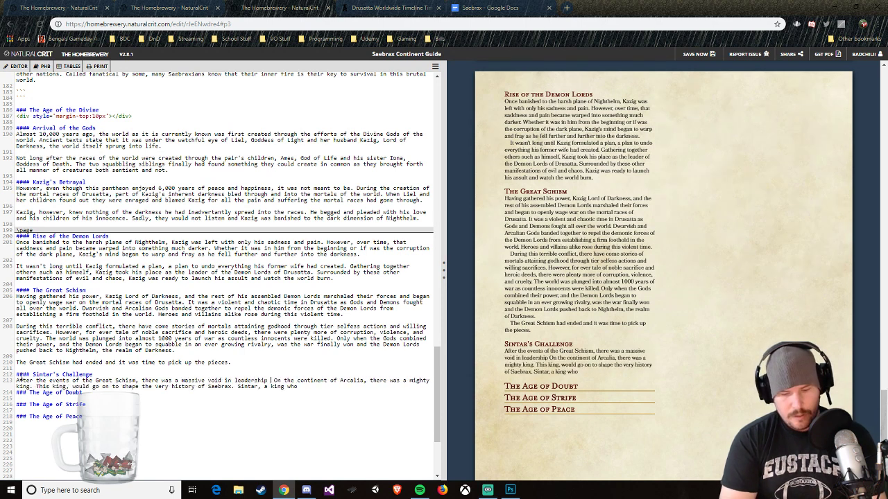
text( in many societ)
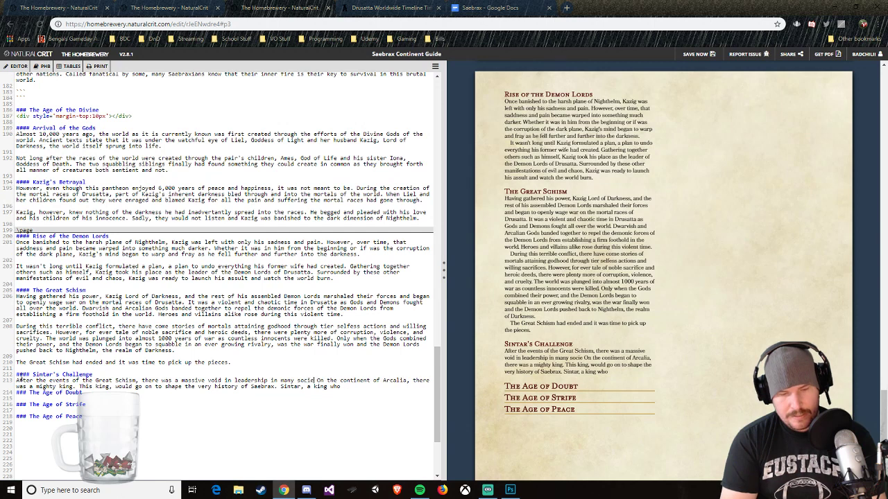
text(ies.)
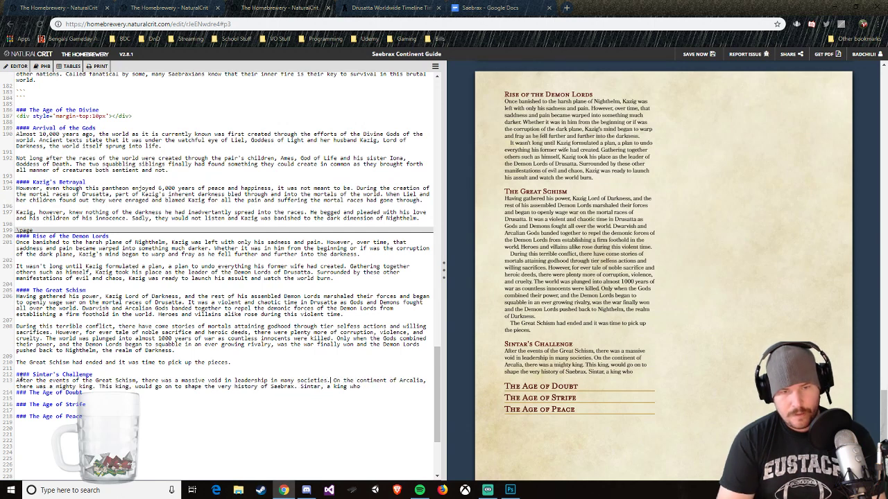
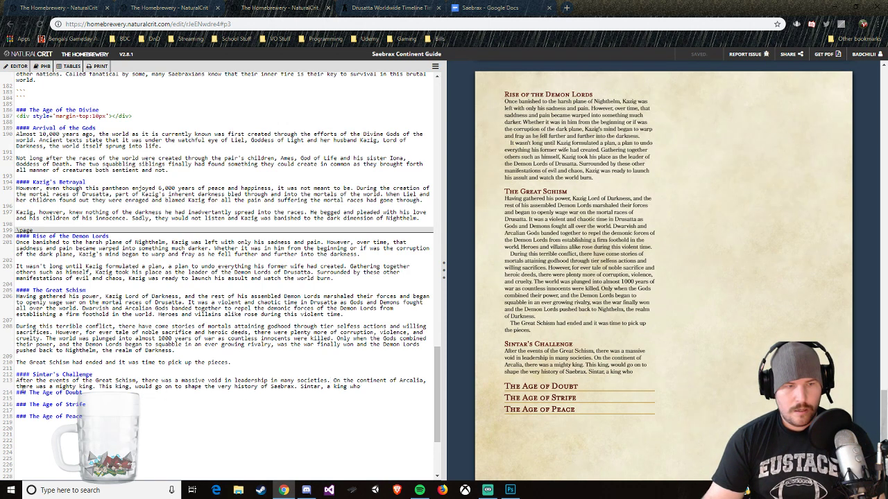
Step: Replace "there was a mighty king." in the Sintar's Challenge paragraph with "a mighty king rose up to take power and expand Arcalia's holdings across the world."
drag(17, 386, 94, 386)
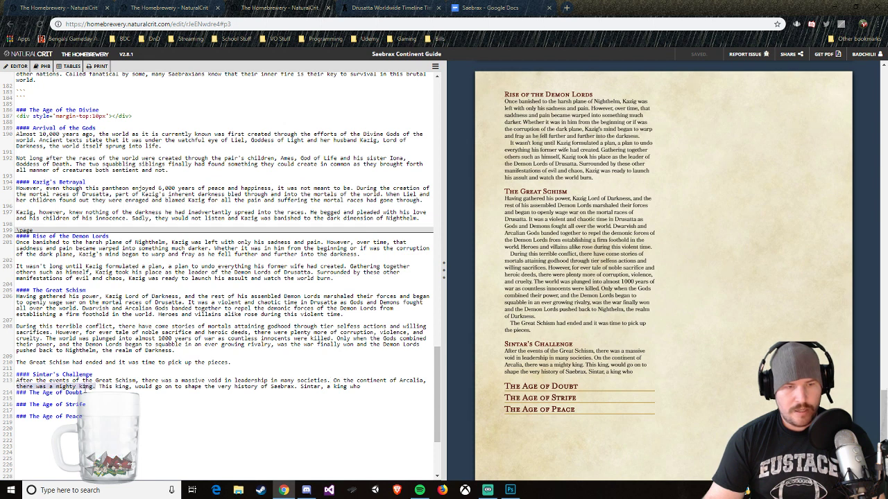
text(a mighty king)
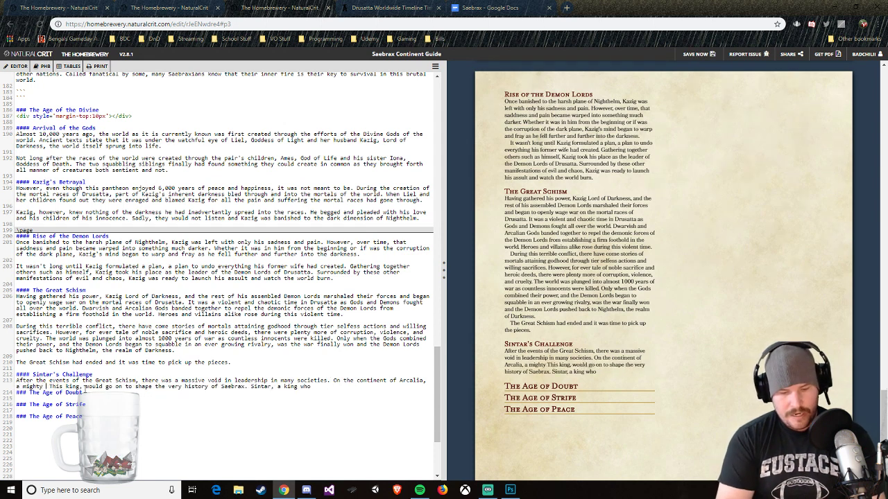
text( rose up to take p)
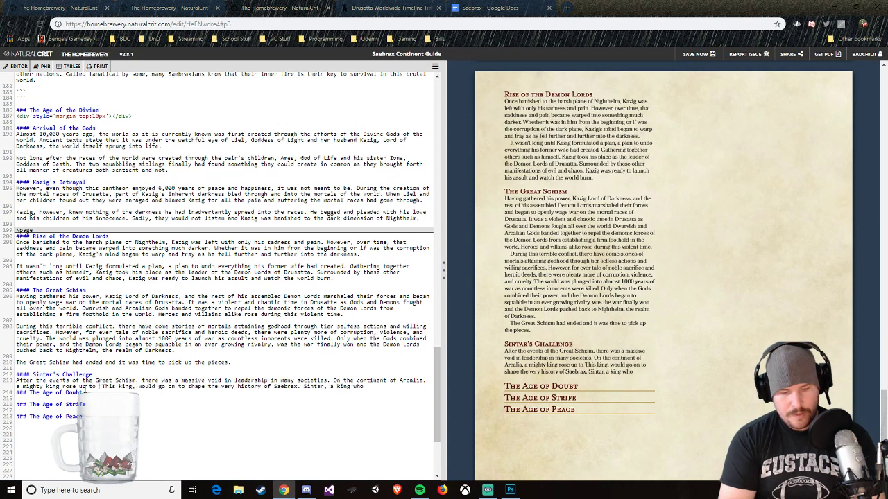
text(ower and expand)
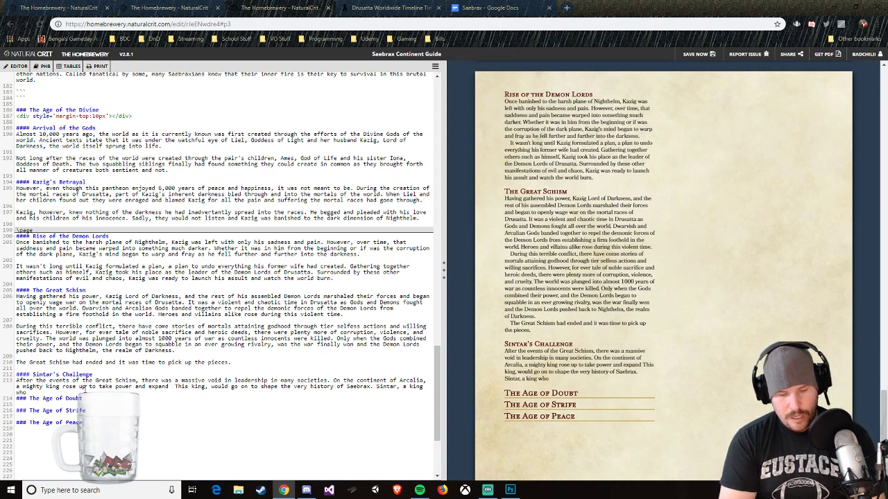
text( Arcalia;)
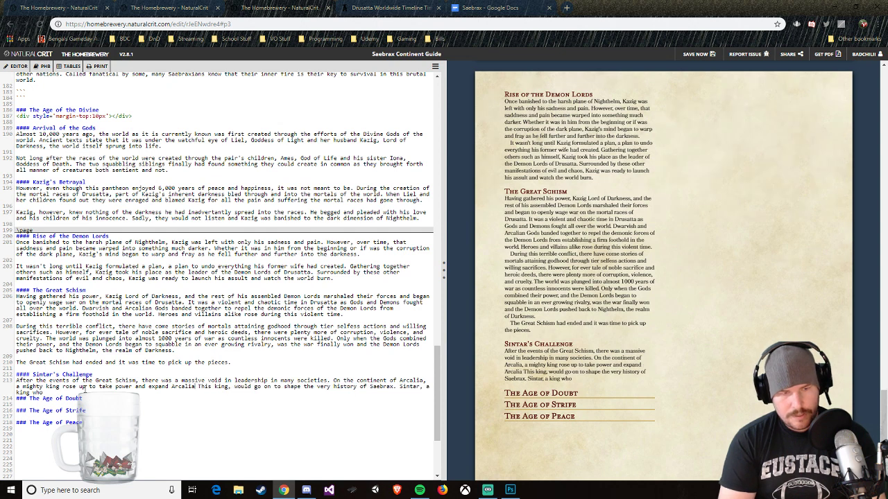
key(BackSpace)
text('s holdin)
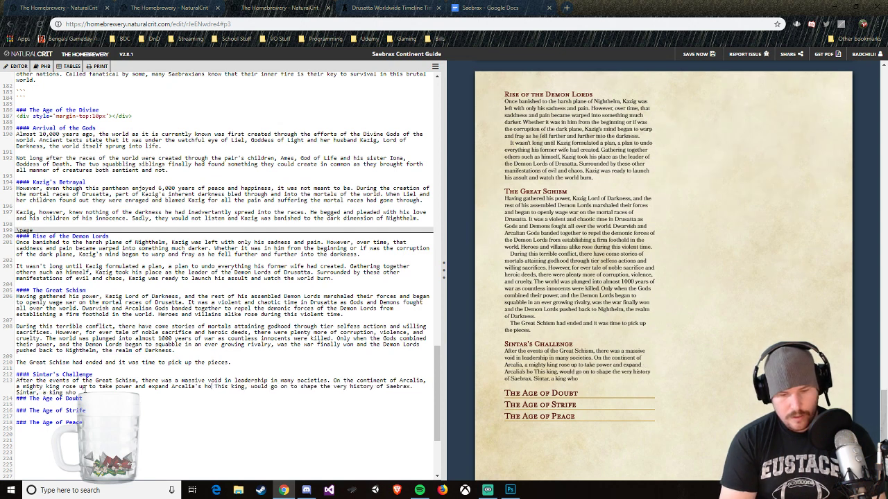
text(gs ac)
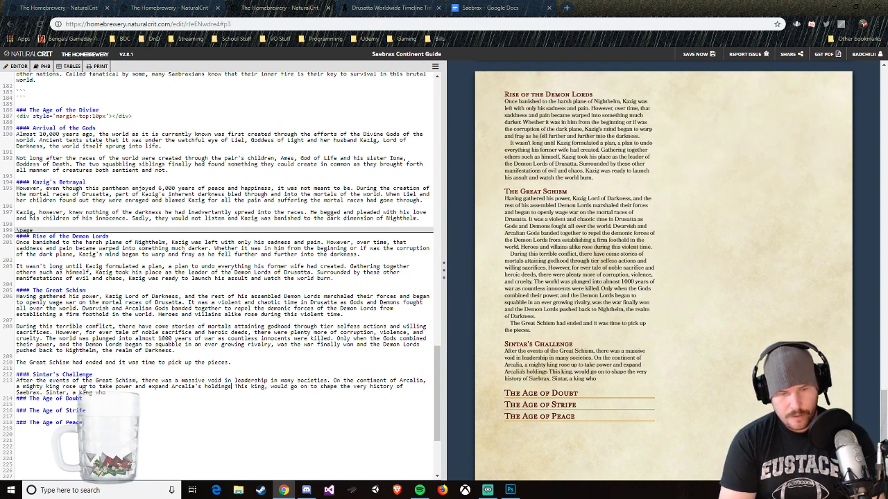
text(ross the world.)
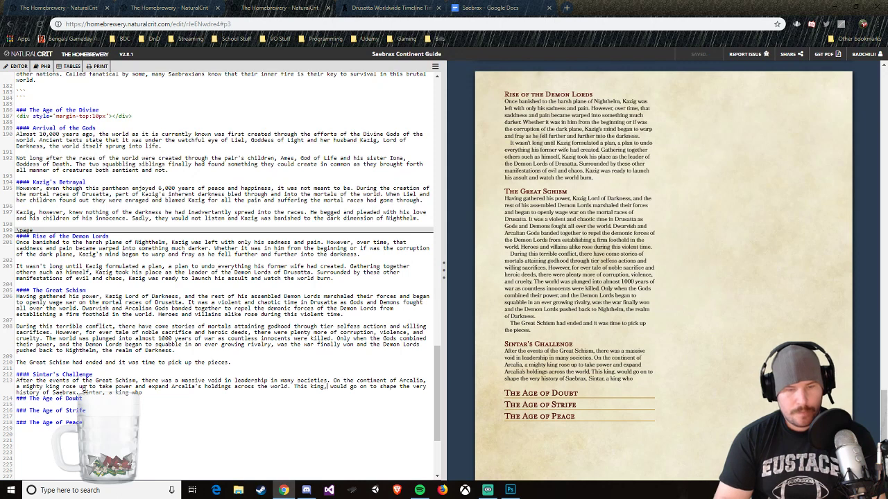
text( This king, Sintar,)
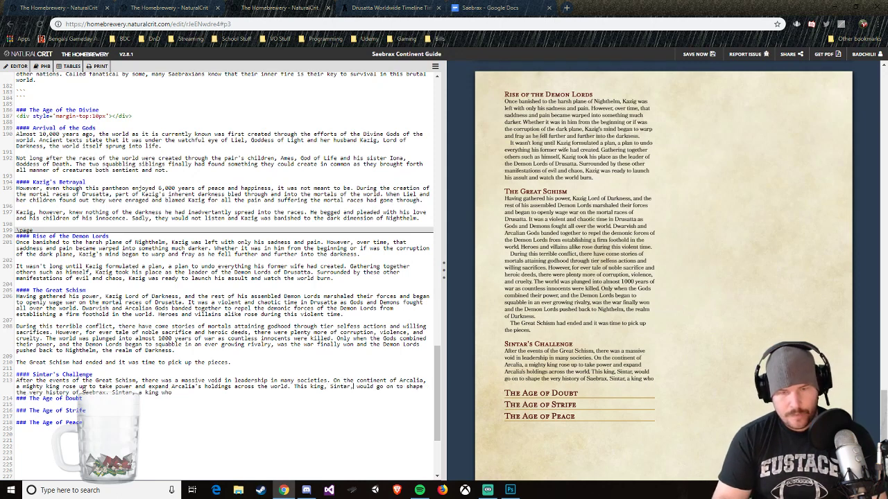
Step: Insert "Sintar," after "This king," and delete the unfinished "Sintar, a king who" from the end of the paragraph
key(BackSpace)
key(BackSpace)
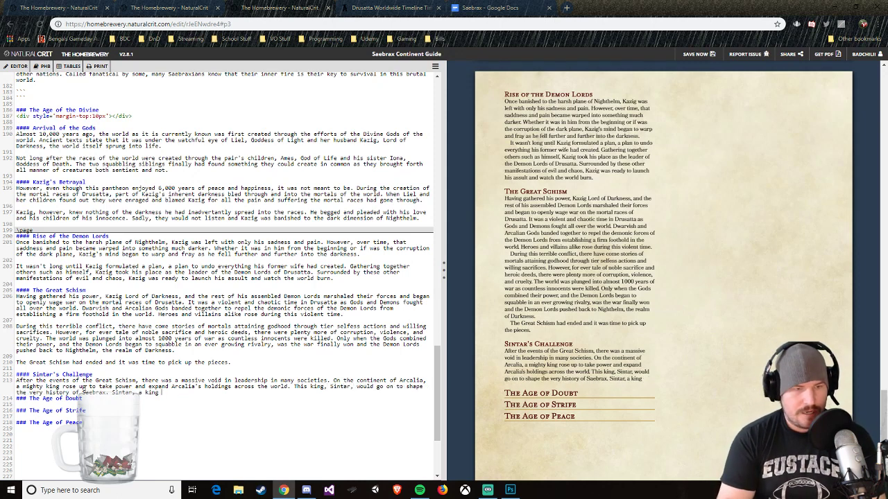
key(BackSpace)
key(BackSpace)
key(BackSpace)
key(BackSpace)
key(BackSpace)
key(BackSpace)
key(BackSpace)
key(BackSpace)
key(BackSpace)
key(BackSpace)
key(BackSpace)
key(BackSpace)
key(BackSpace)
key(BackSpace)
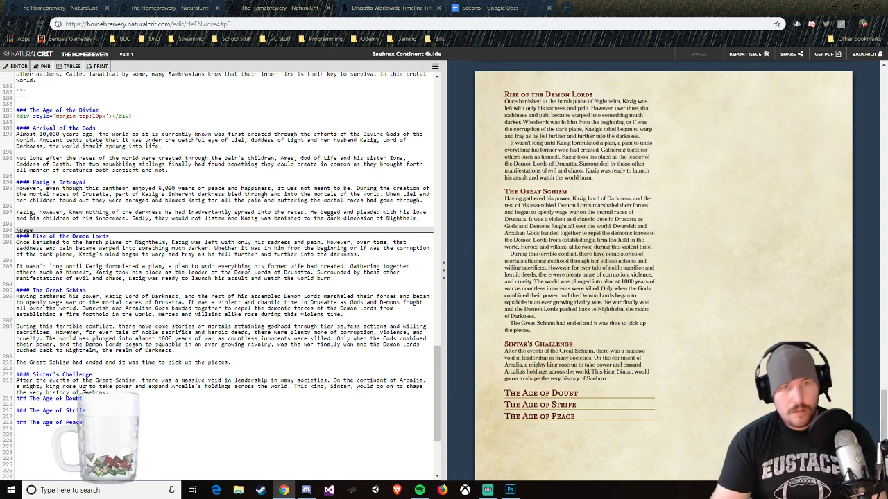
Step: Continue the Sintar's Challenge paragraph with "Only a few years passed after the end of the Schism and through his", capitalizing "Only"
text(o)
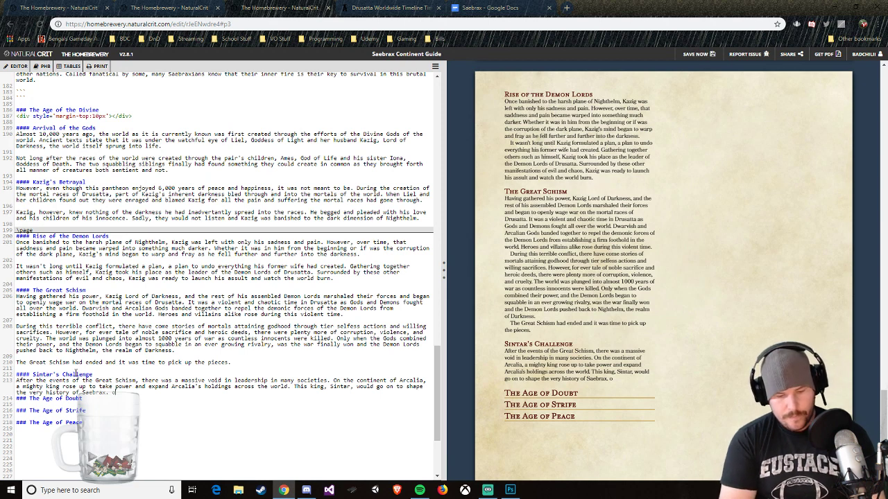
text(nly a few yea)
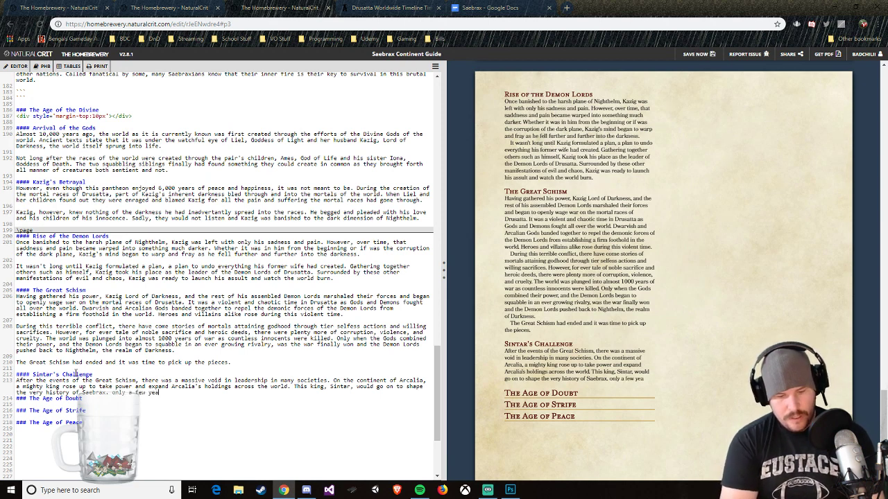
text(rs paased)
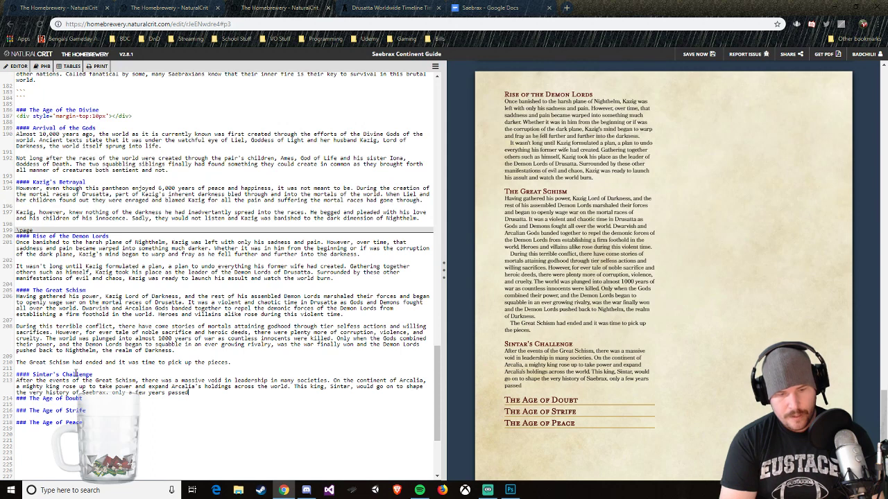
text( after the end of)
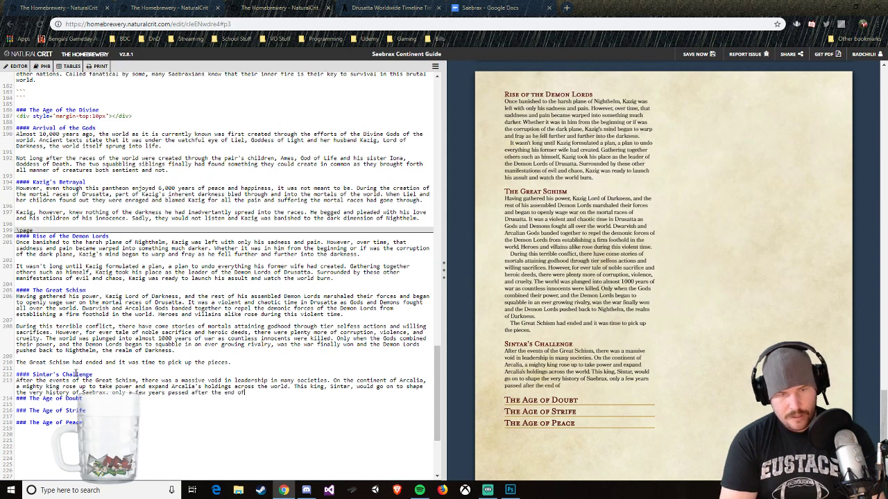
text( the Schism and )
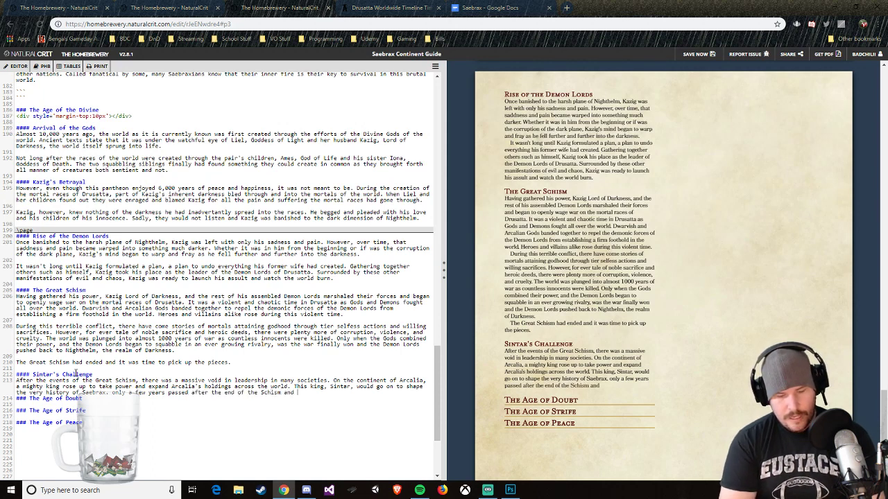
text(through his)
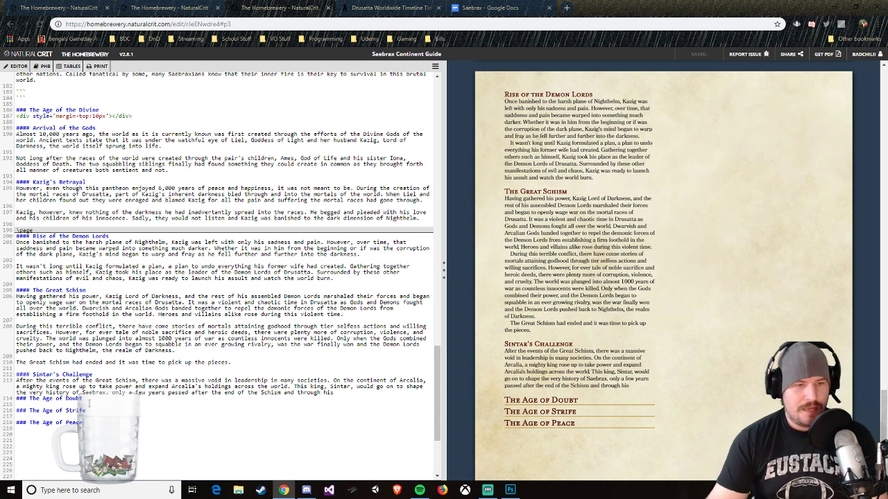
click(114, 393)
key(BackSpace)
text(Only a few years passed after the end )
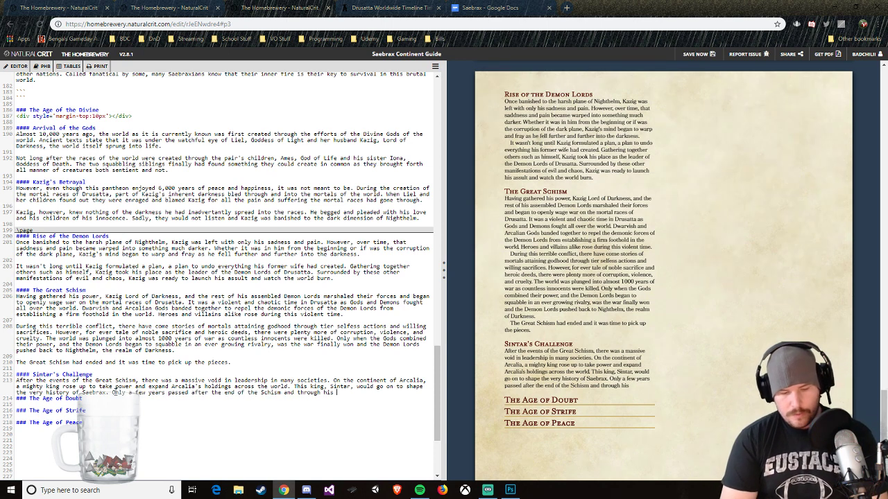
text(of the Schism and through his accomplishments)
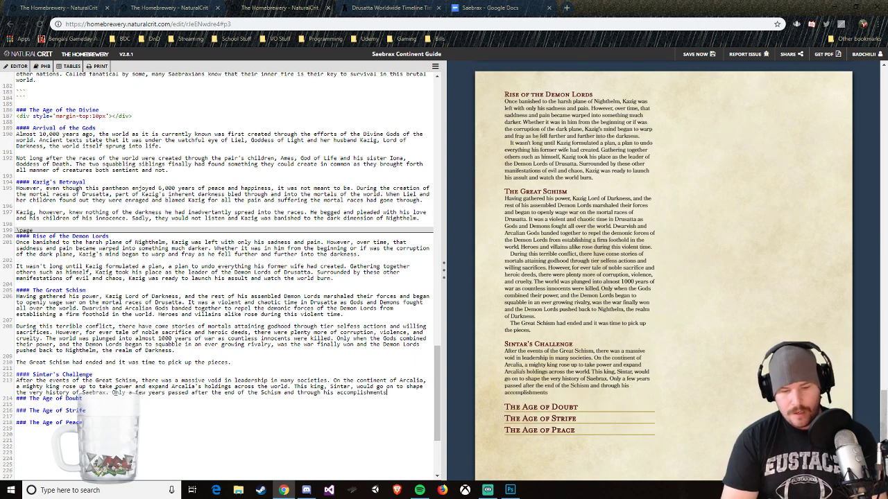
text(, Sintar had)
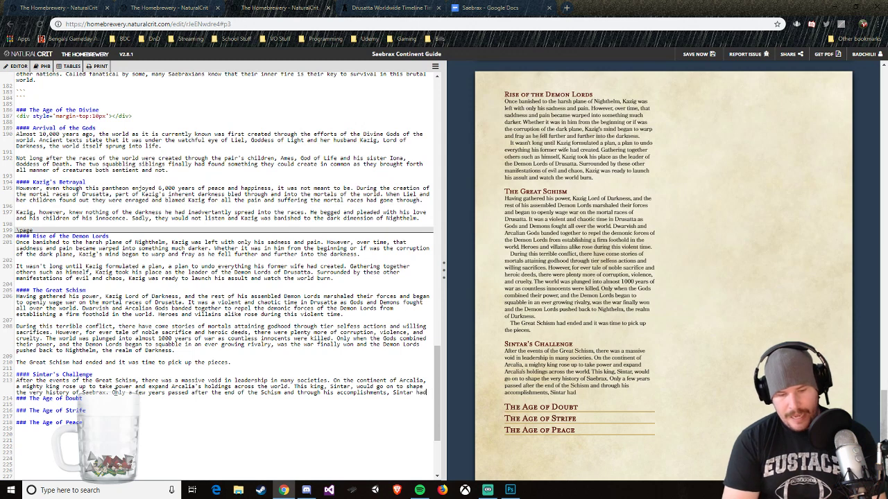
text( brougth b)
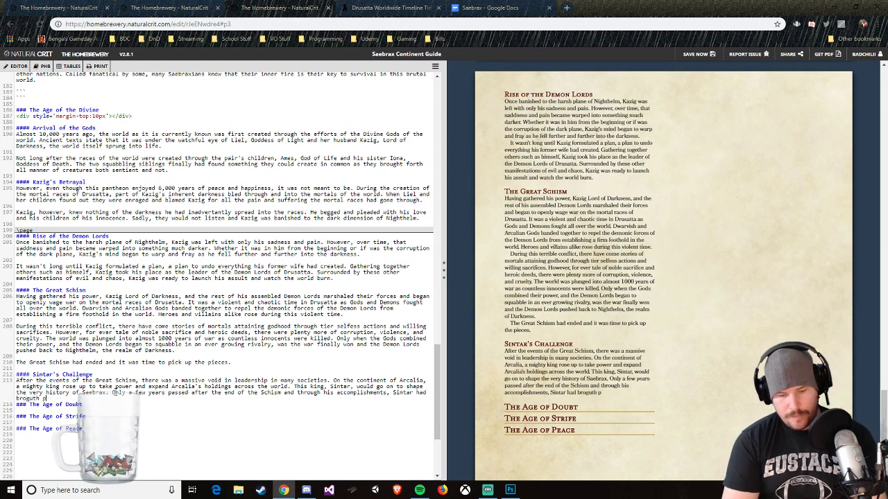
text(ack peace and s)
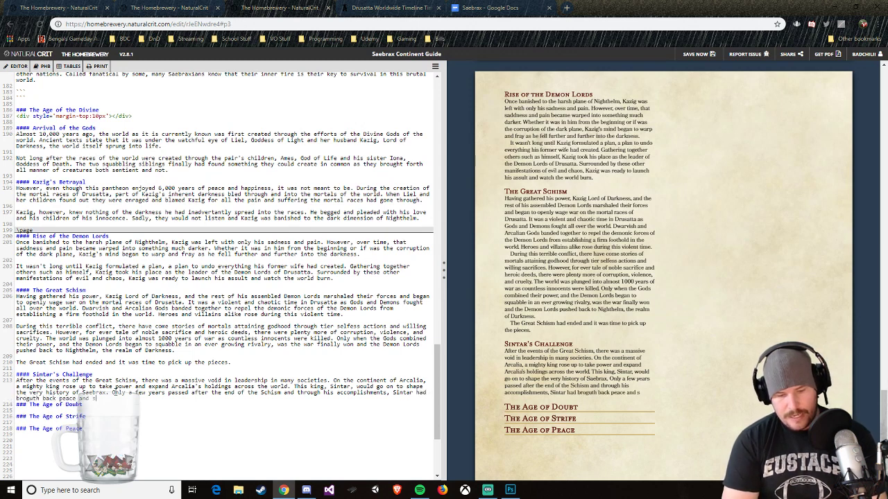
text(tability to the pwopl)
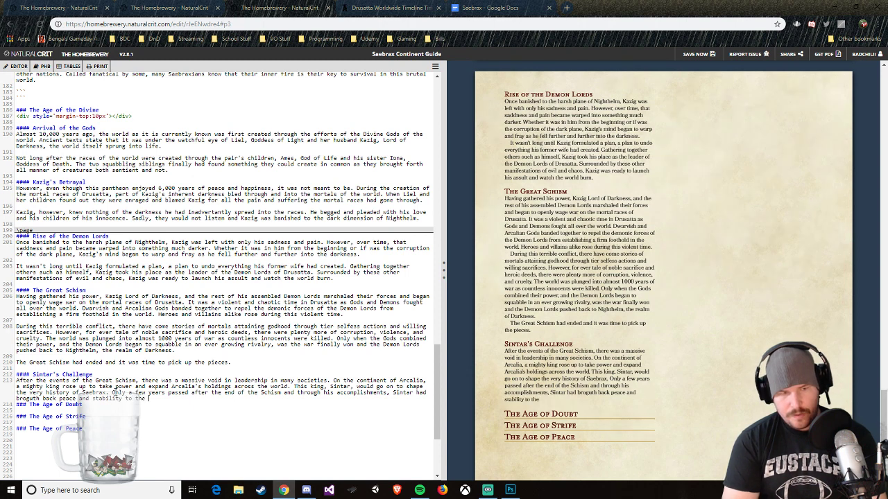
Step: Complete the sentence with "accomplishments, Sintar had broguth back peace and stability to the people he served."
key(BackSpace)
key(BackSpace)
text(eople h)
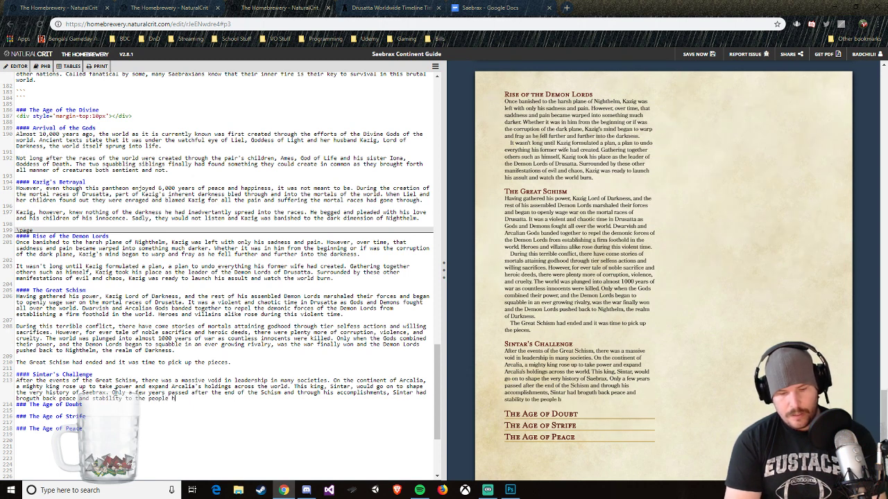
text(e served.)
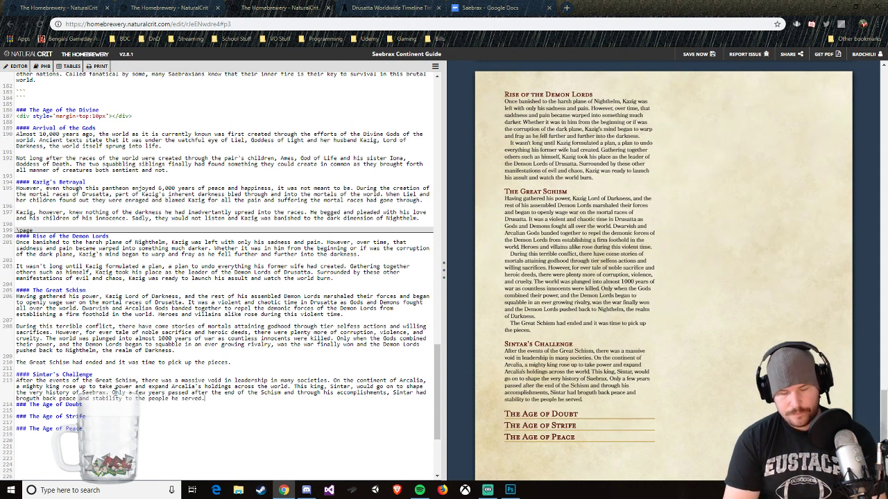
text( Sadly, )
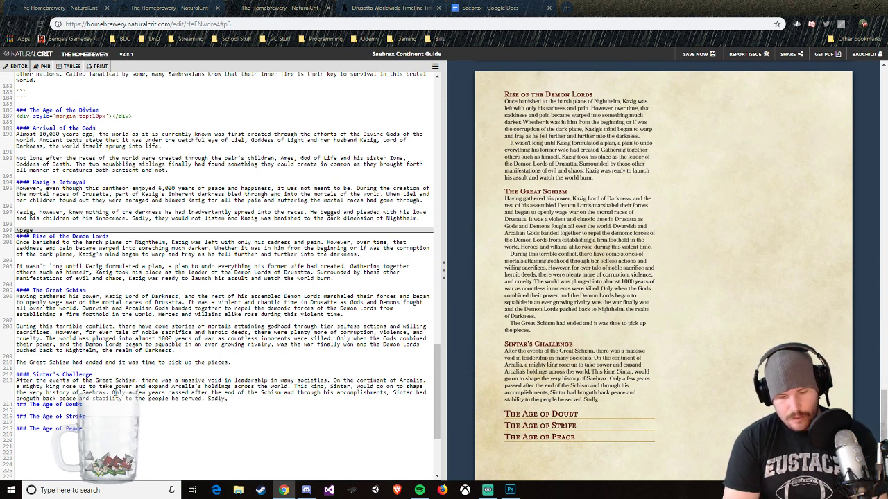
text(during this time of f)
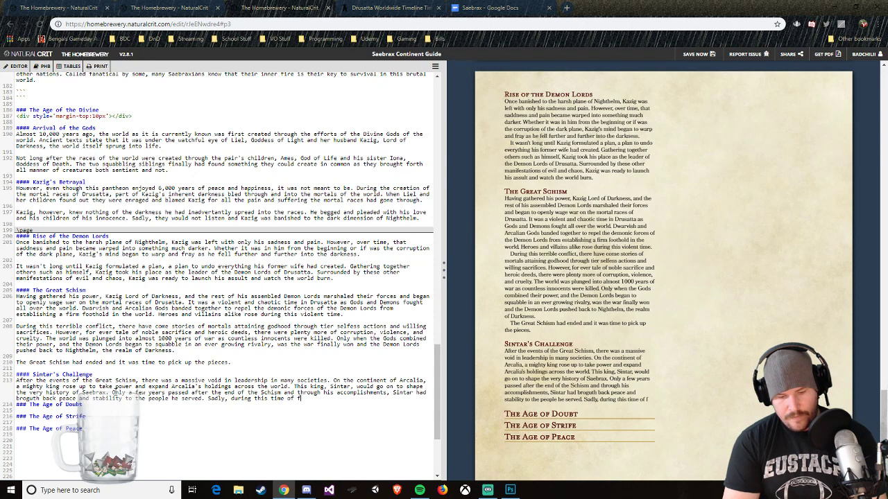
text(ighting the )
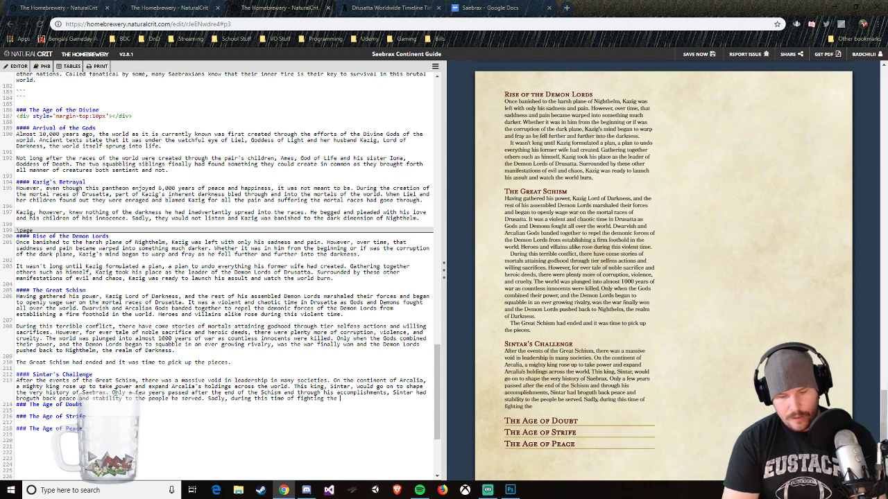
text(remnats of the )
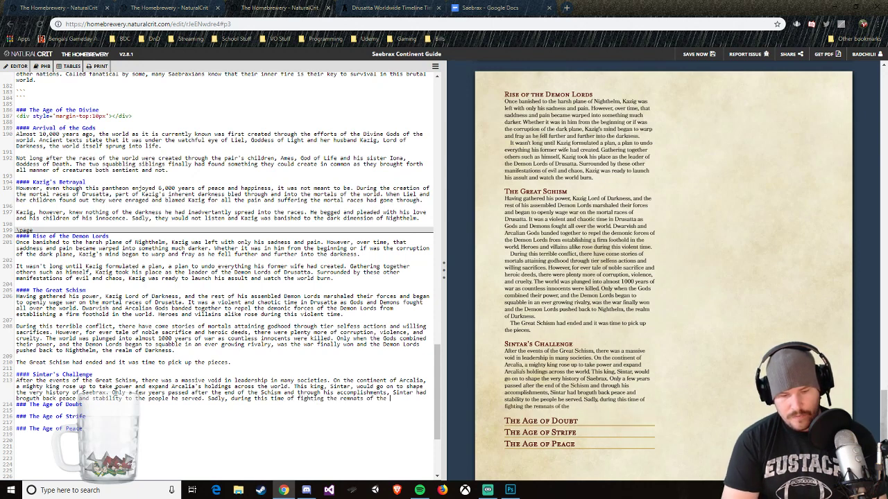
text(Demon Lord's)
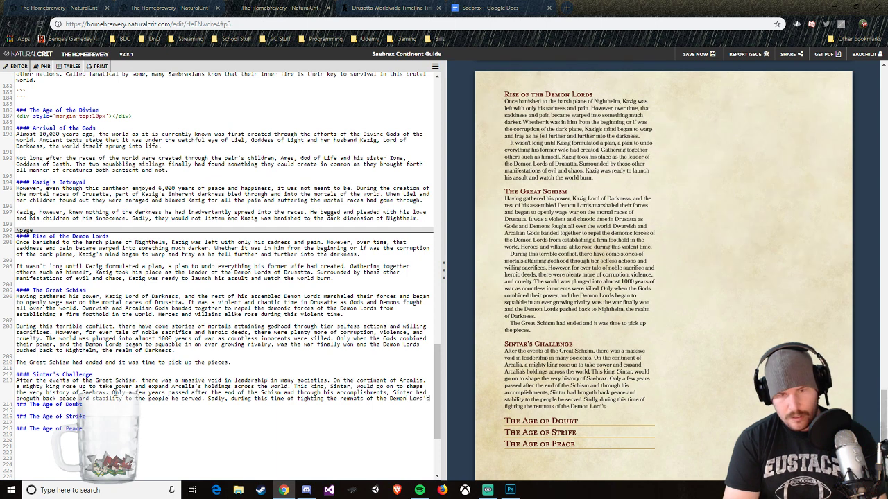
text( forces)
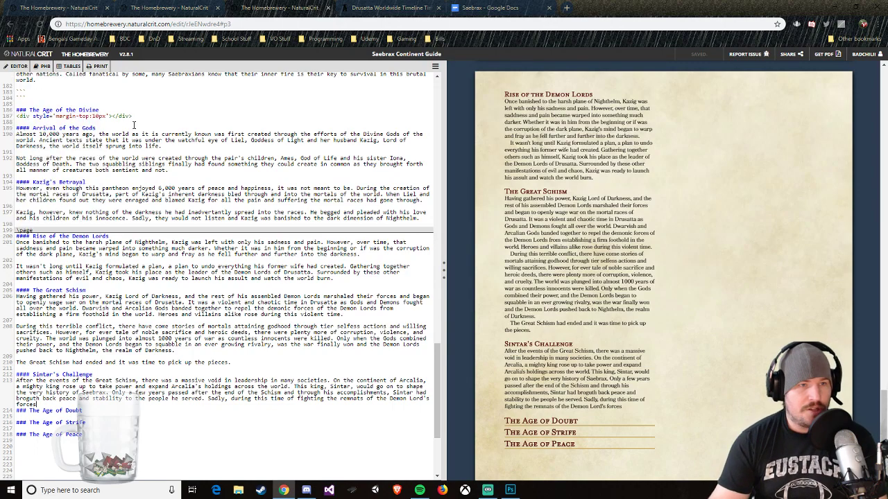
Step: Copy the guide text from "# Welcome to Saebrax" through "### The Age of Peace" and paste it below the outline in the Saebrax Google Docs document
scroll(125, 151, up, 3)
scroll(125, 150, up, 3)
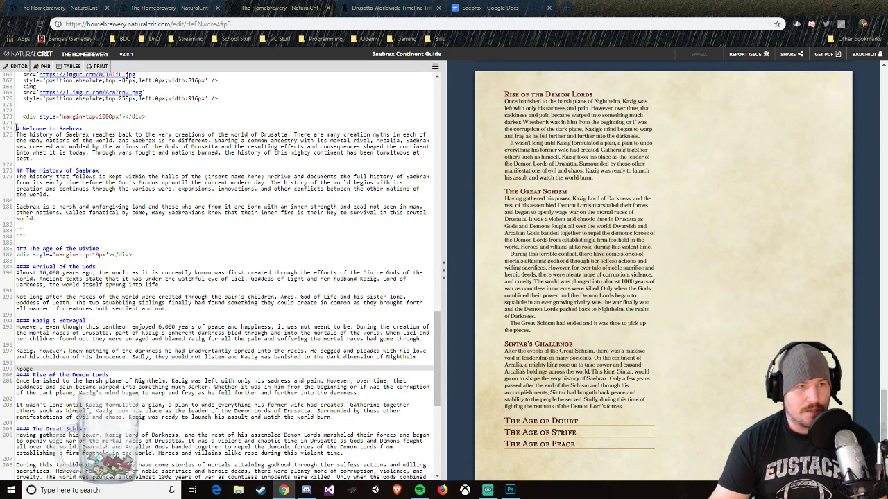
drag(19, 129, 169, 313)
right_click(172, 265)
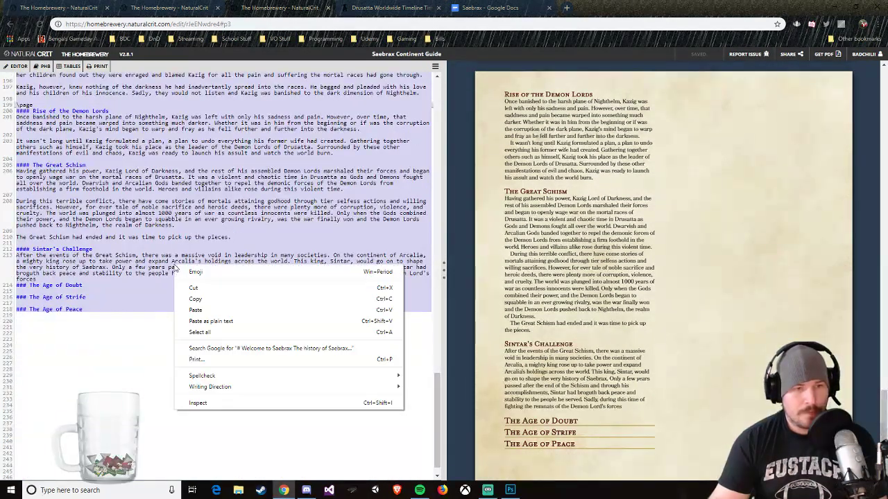
click(182, 300)
click(485, 8)
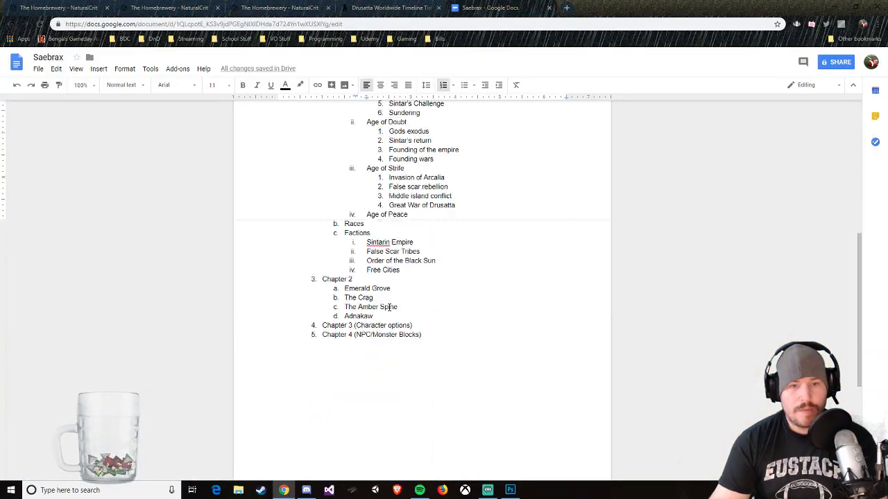
scroll(356, 255, down, 3)
click(356, 255)
key(ctrl+v)
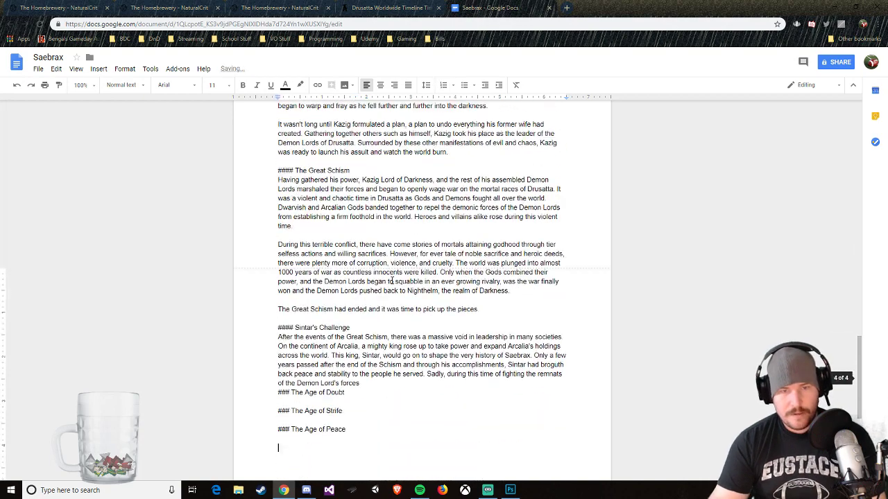
Step: Correct the misspelled "remnats", "broguth" and "selfess" to "remnants", "brought" and "selfless" using the suggested spellings
right_click(549, 374)
click(575, 142)
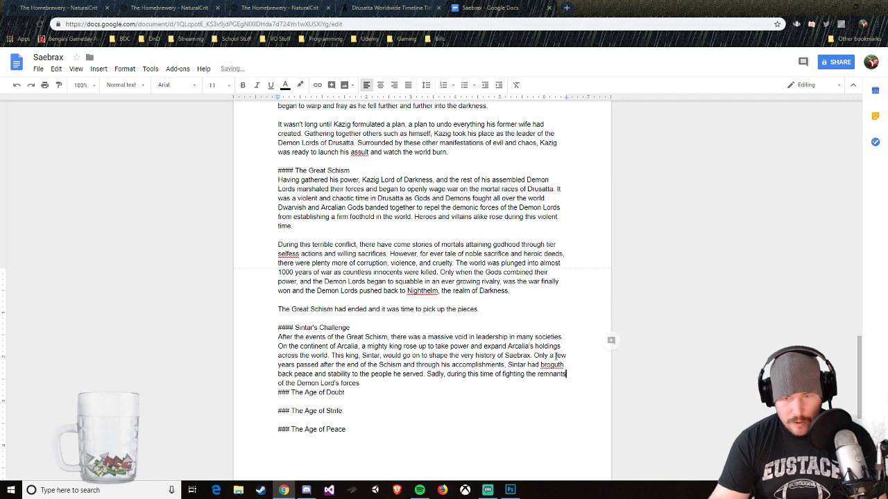
right_click(553, 366)
click(574, 135)
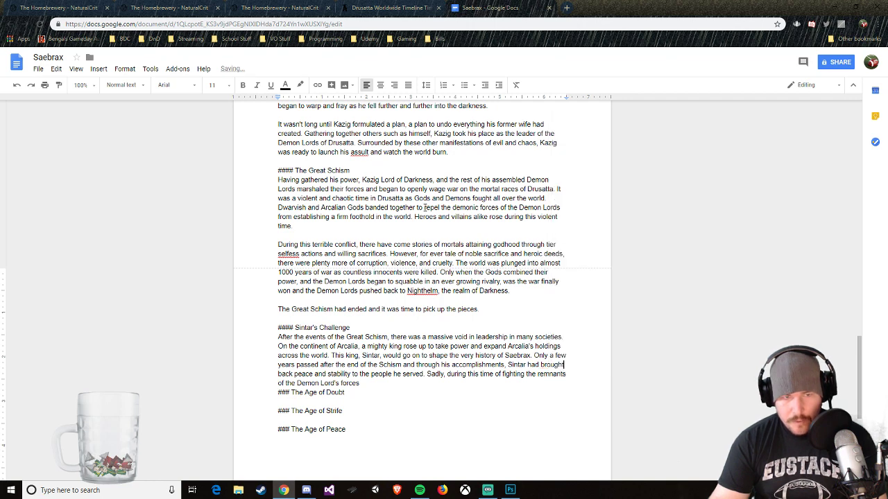
right_click(290, 254)
click(307, 250)
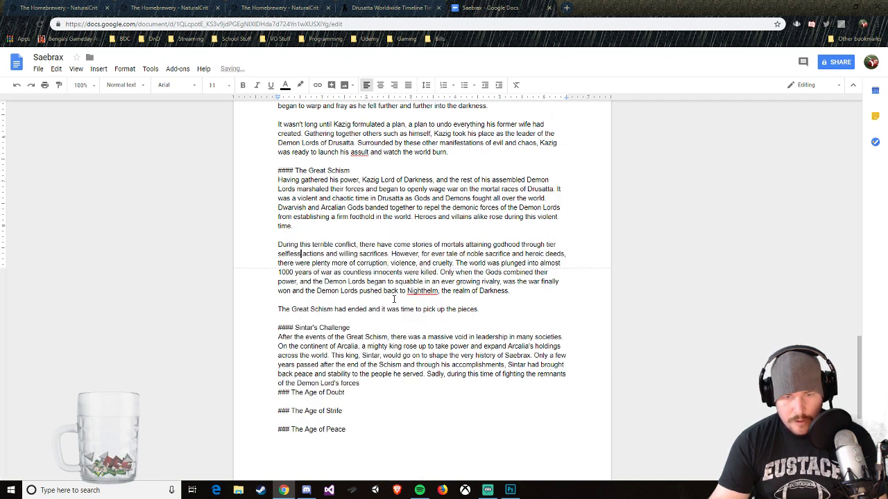
Step: Correct the misspelled words to "assault", "sadness" and "inadvertently" using the suggested spellings in the earlier sections
scroll(388, 291, up, 2)
right_click(359, 245)
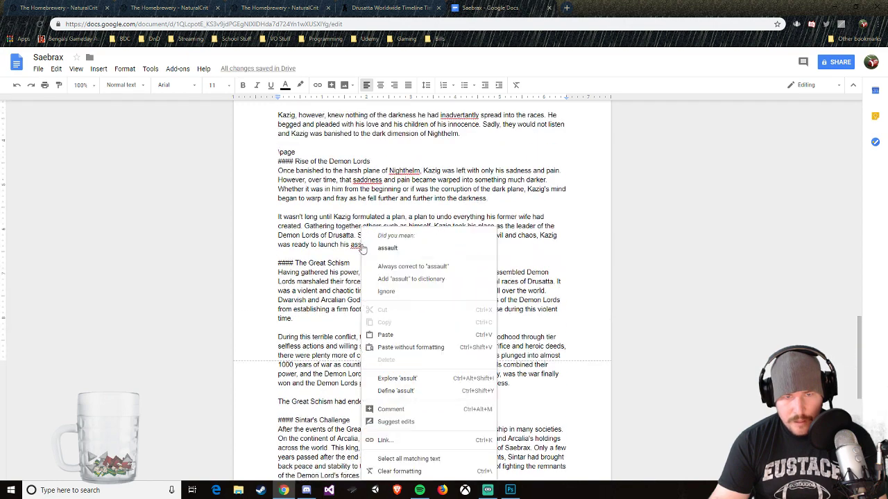
click(386, 247)
right_click(372, 180)
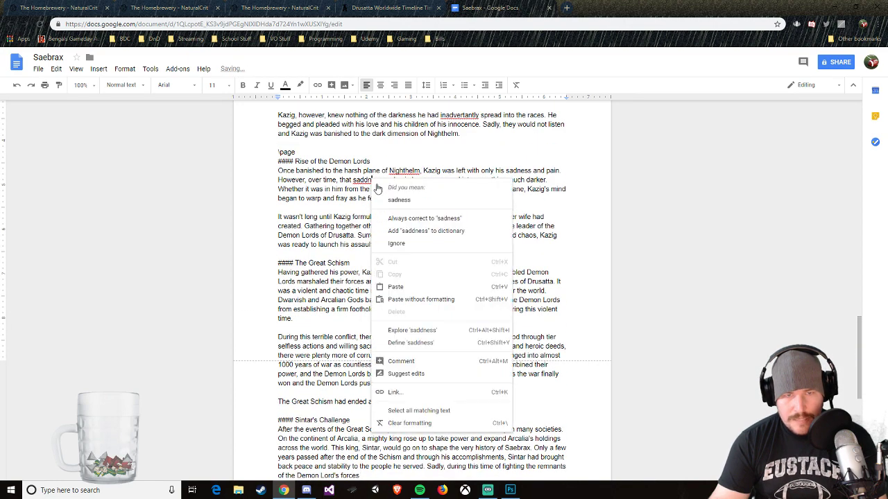
click(391, 201)
scroll(441, 170, up, 1)
right_click(459, 165)
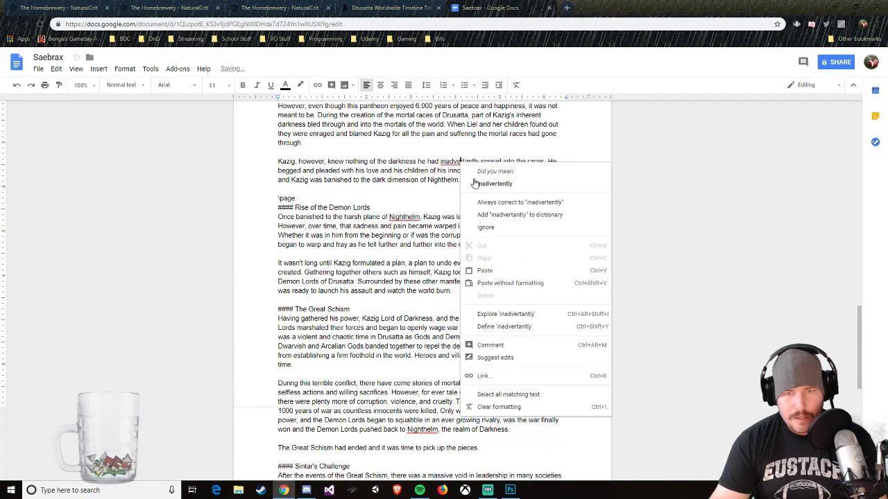
click(474, 184)
Step: Copy the corrected text from "# Welcome to Saebrax" through "### The Age of Peace" and paste it over the selected original in The Homebrewery
scroll(416, 213, up, 6)
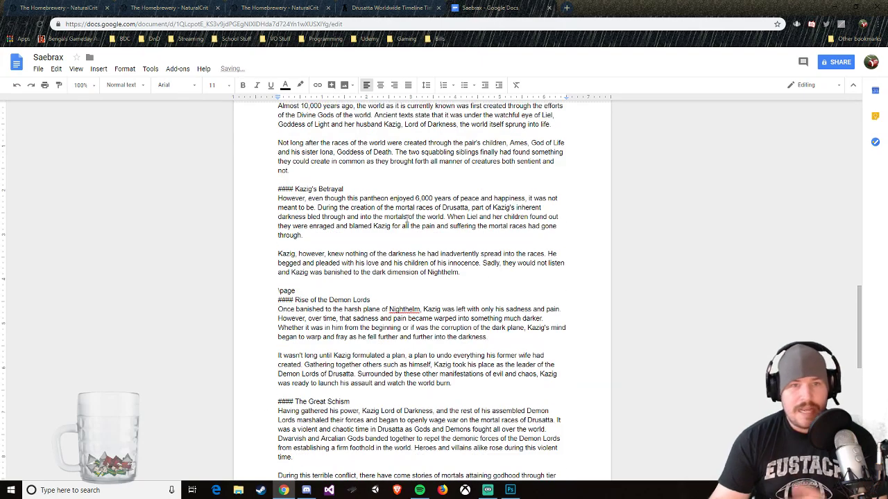
scroll(387, 232, up, 4)
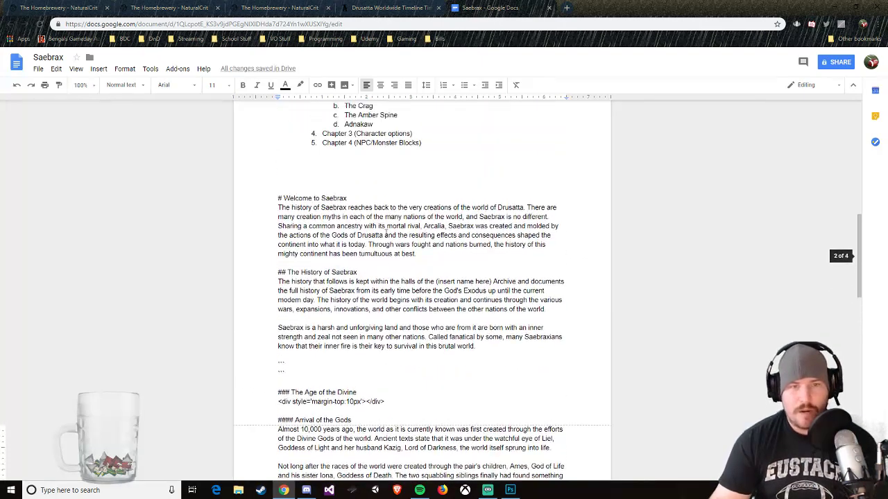
drag(278, 241, 369, 431)
right_click(366, 365)
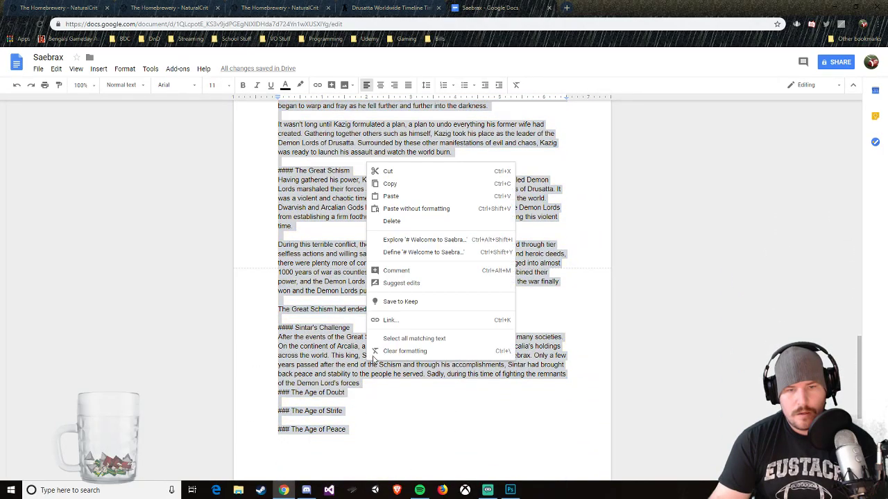
click(395, 183)
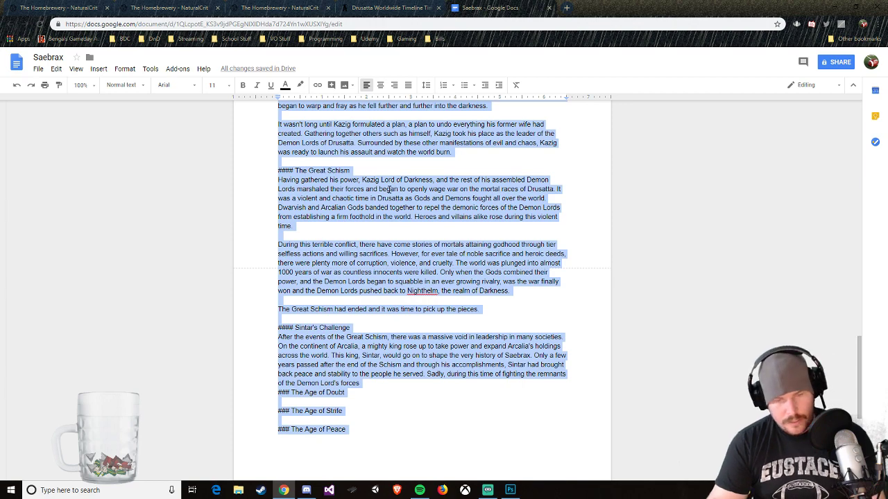
key(ctrl+x)
click(279, 8)
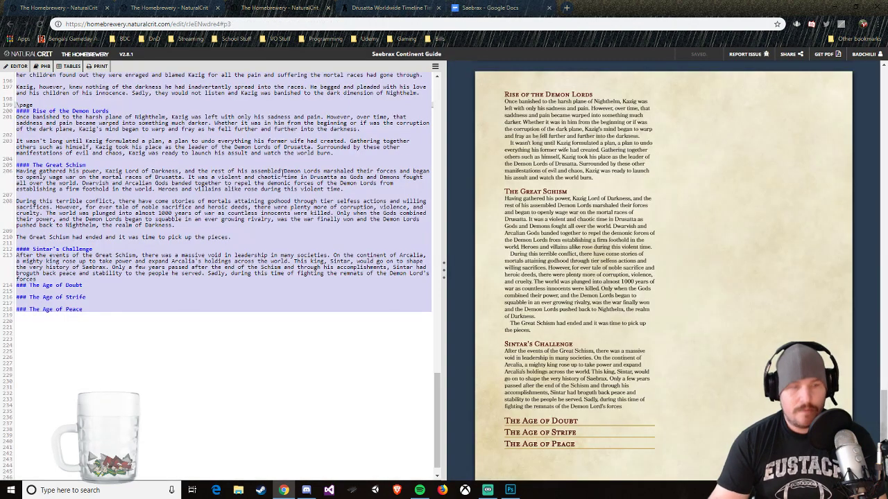
key(ctrl+v)
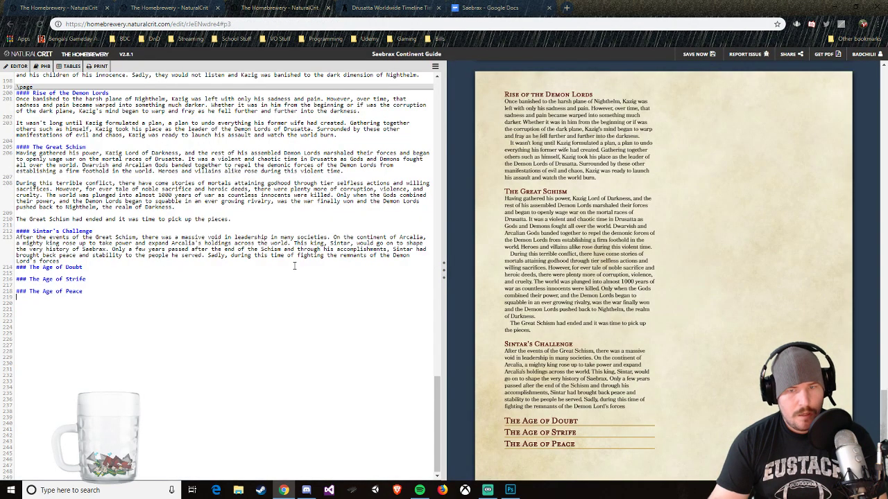
key(Return)
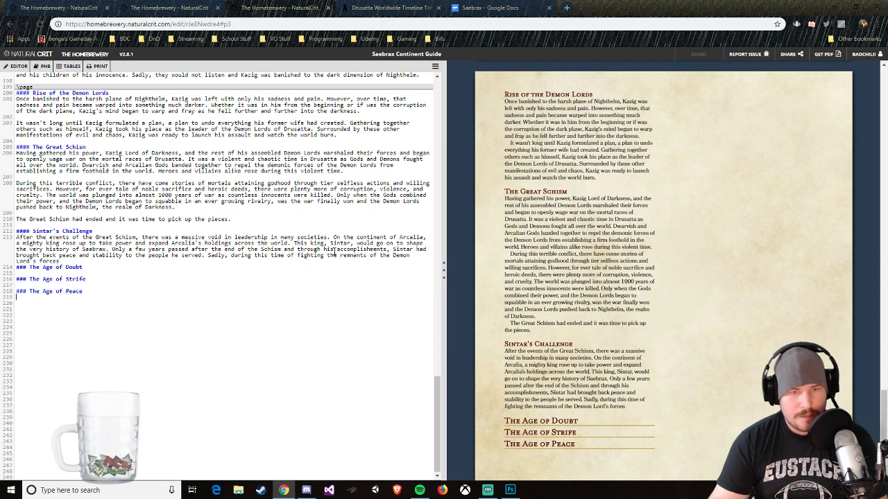
Step: Replace "accomplishments" with "crusades" in Sintar's Challenge and continue the last sentence with ", Sintar became bitter towards the Gods"
drag(336, 249, 385, 249)
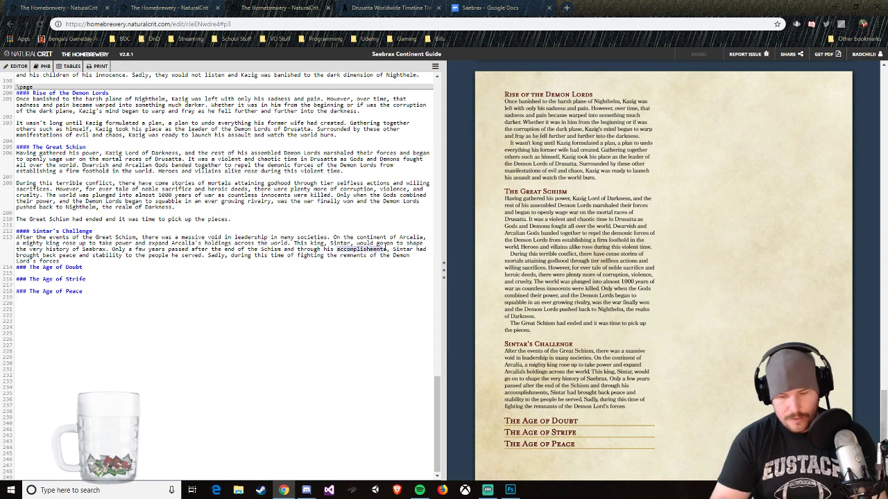
text(crusades)
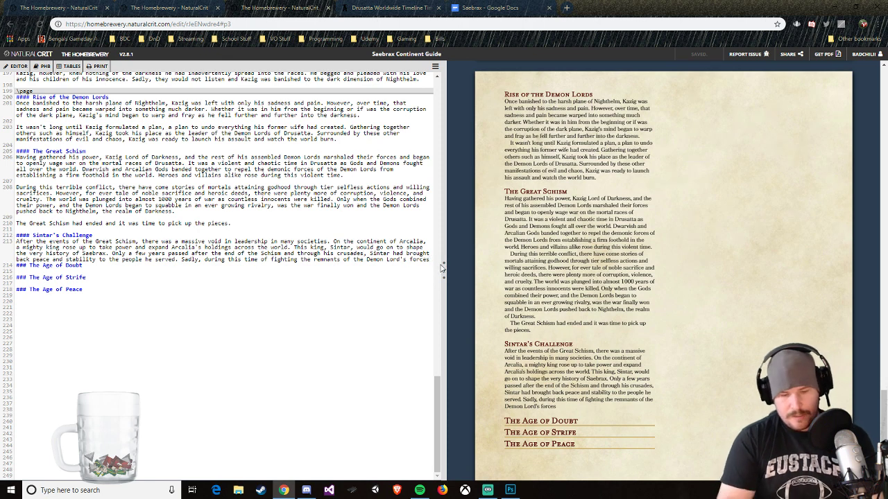
text(, Sintar beg)
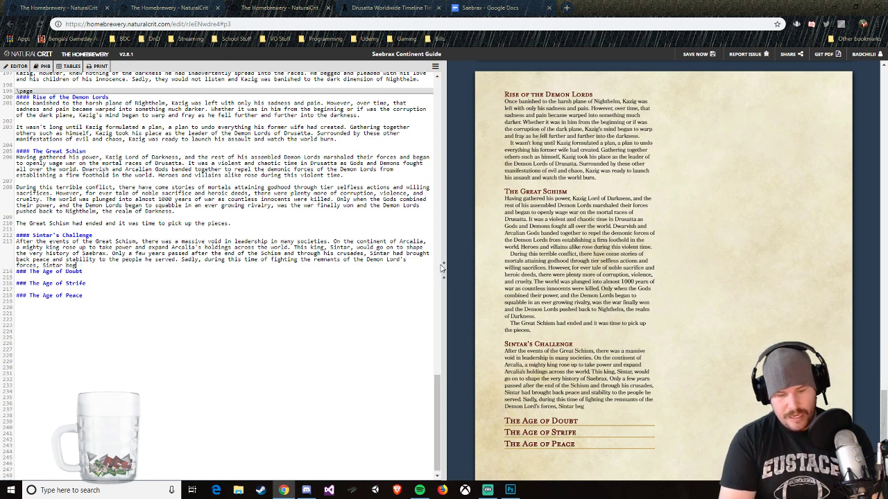
key(BackSpace)
text(cam)
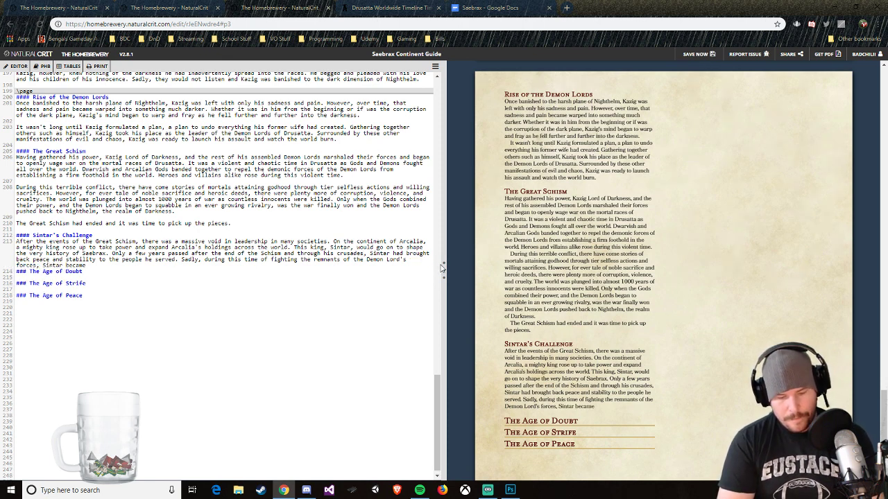
text(e )
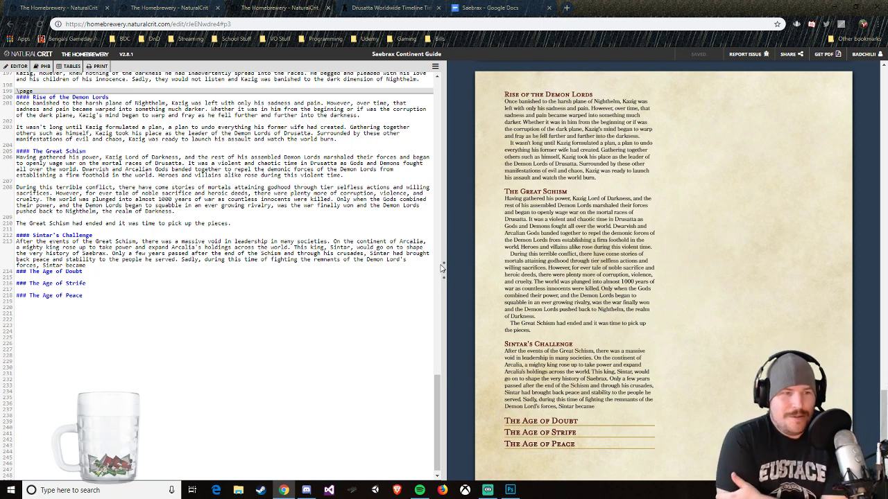
text(bi)
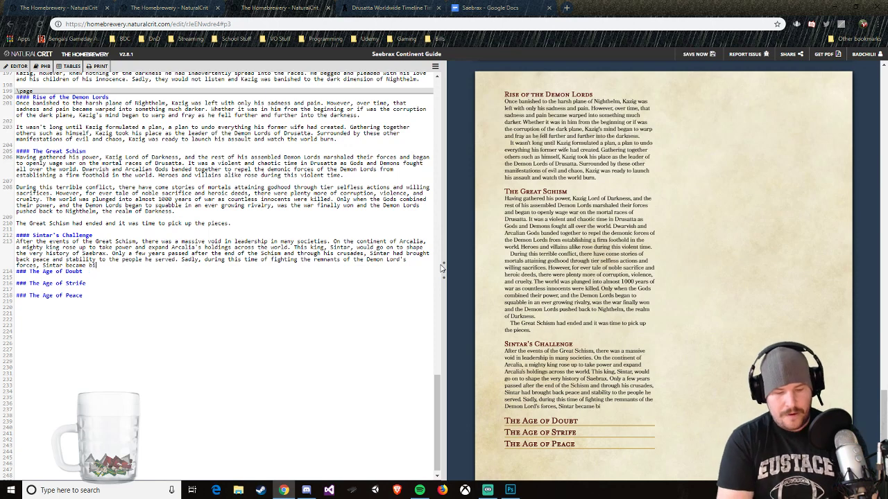
text(tter towards t)
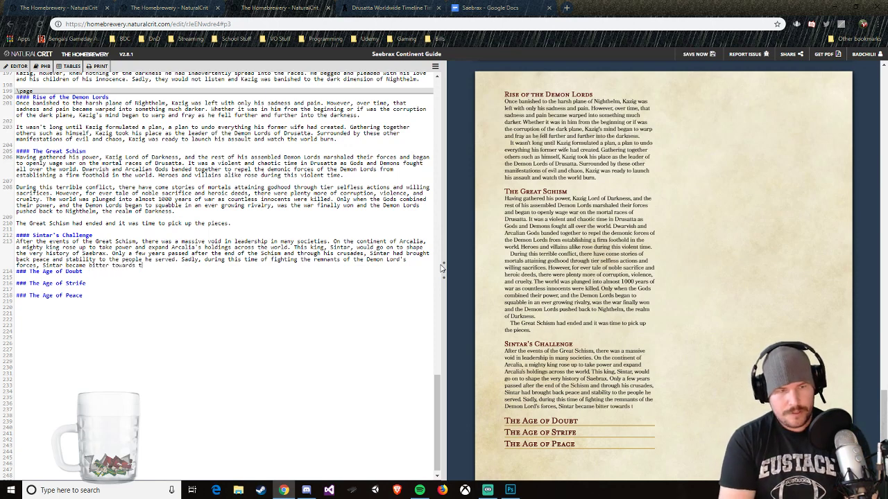
text(he Gods. H)
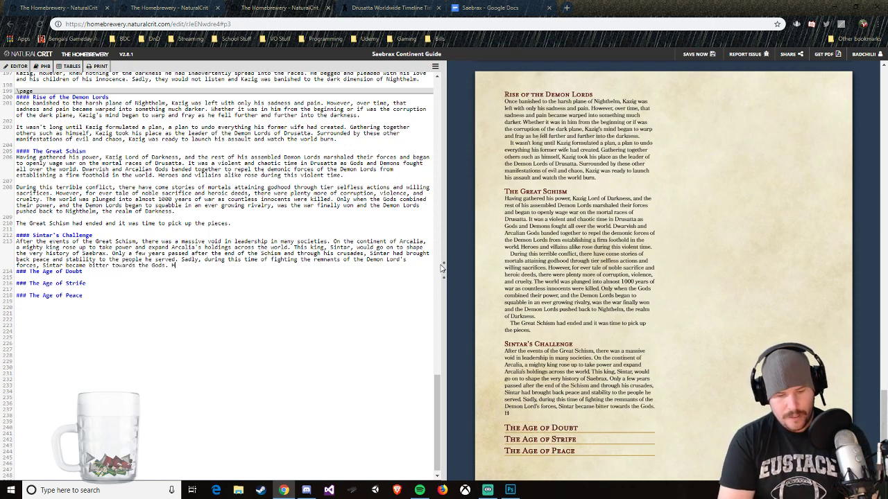
text(e blamed them fo)
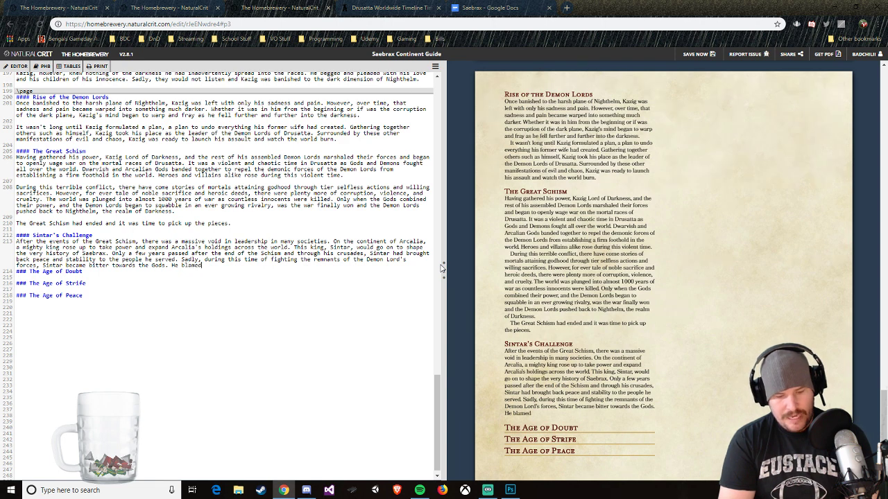
Step: End the sentence and add "He blamed them for all the sufferring the mortal races had endured" to the paragraph
text(l the suffereing)
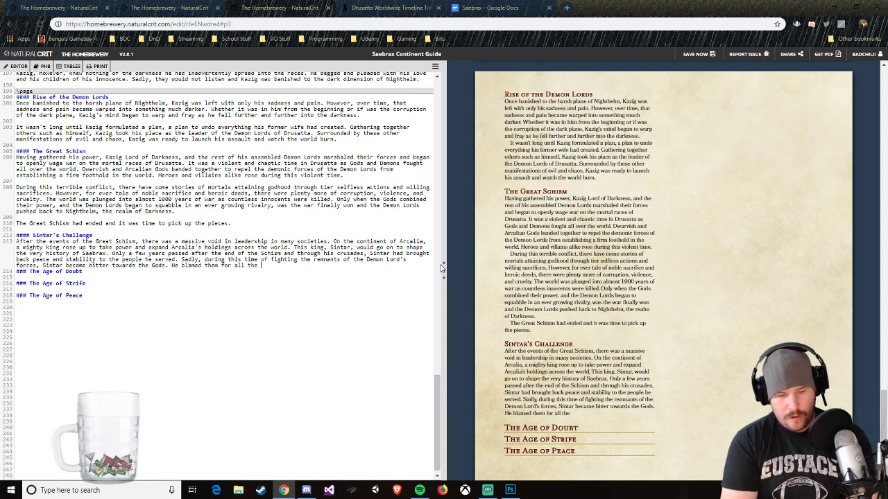
key(BackSpace)
key(BackSpace)
key(BackSpace)
key(BackSpace)
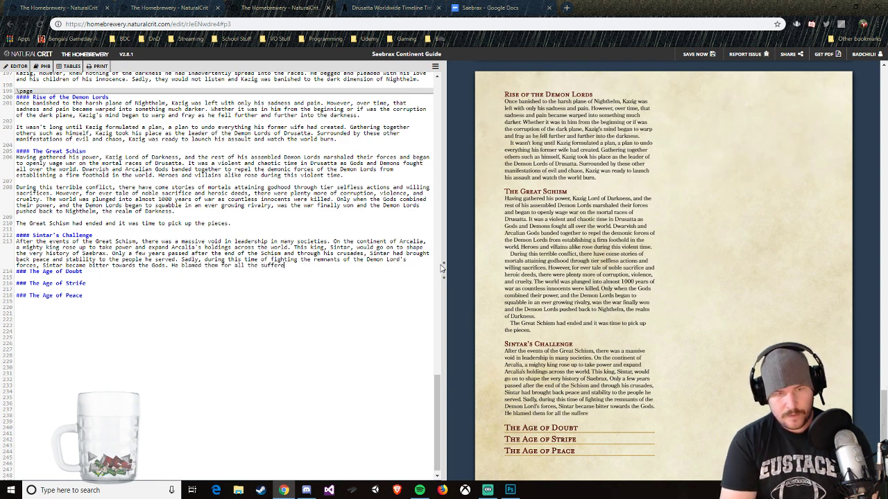
text(ring the mortal races had)
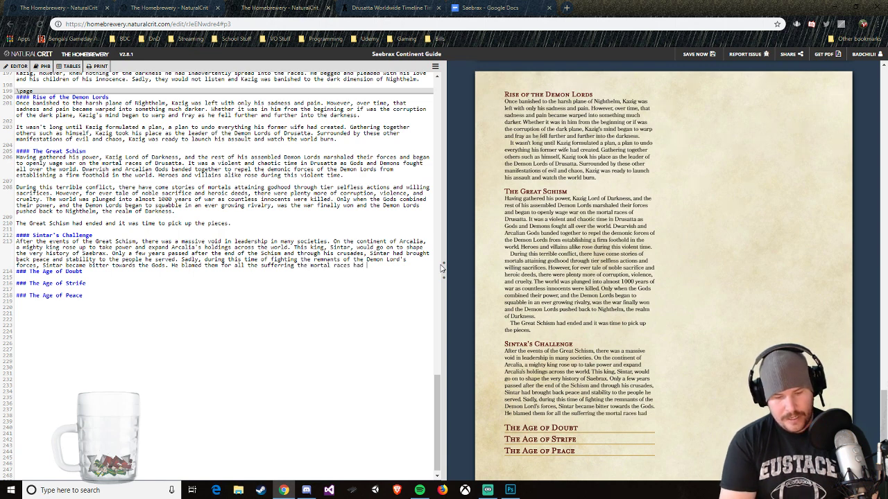
text( endures)
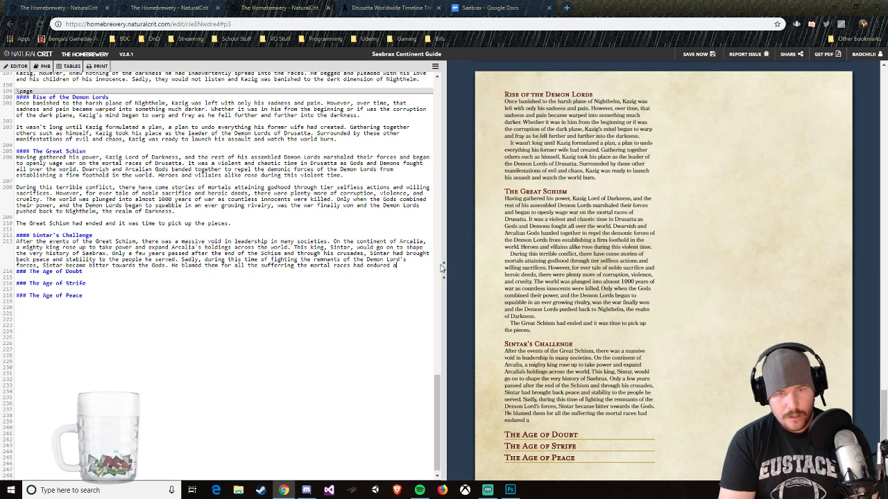
text( and claime)
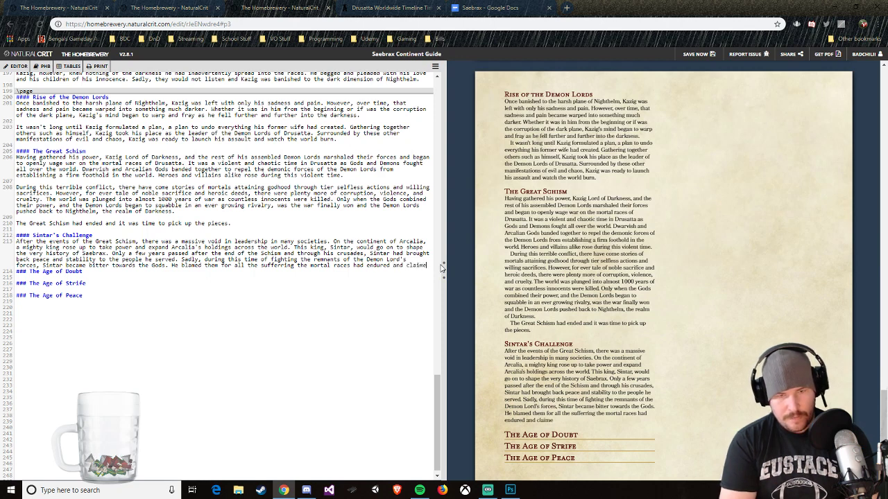
text(d that he a)
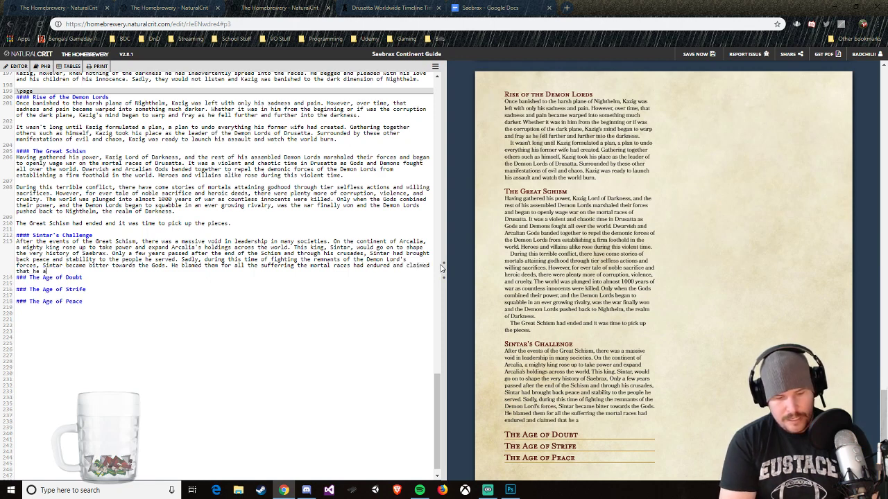
text(nd his people sho)
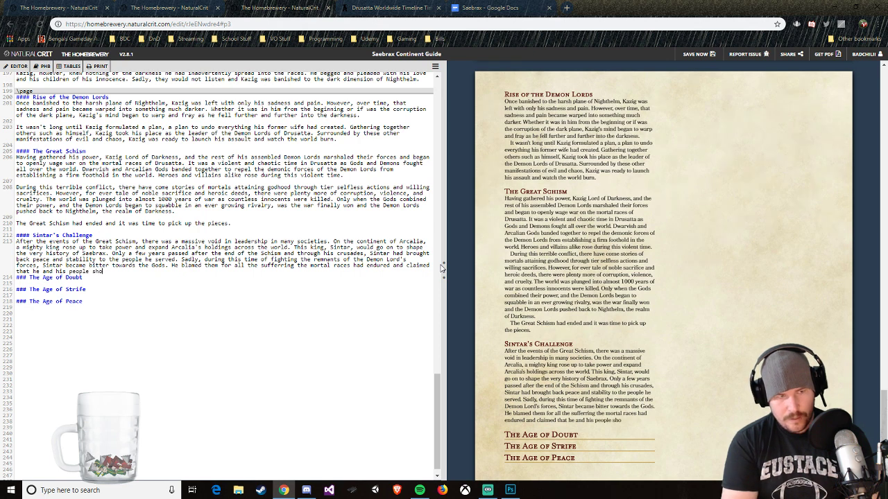
text(uld inherit the)
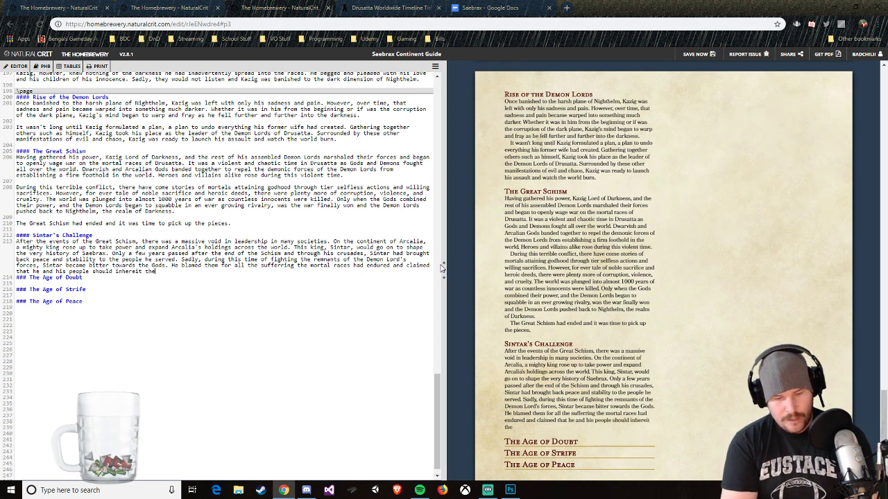
text( divine power)
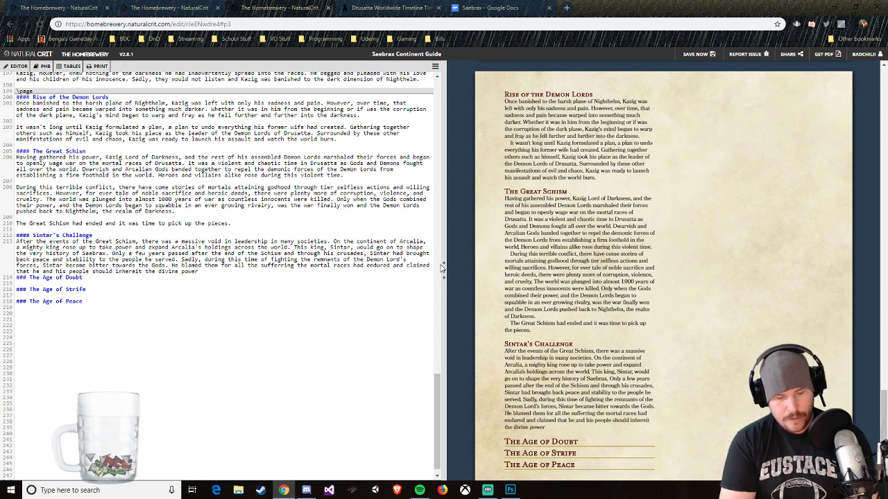
text( of the )
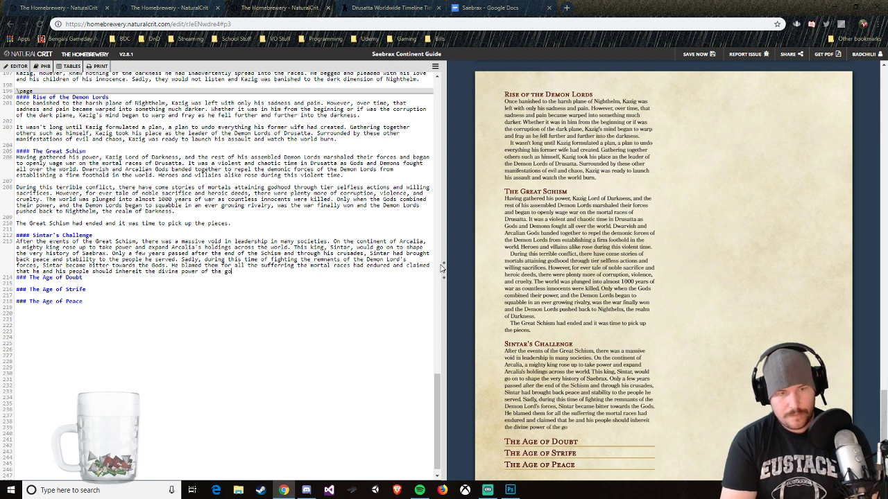
text(Gods)
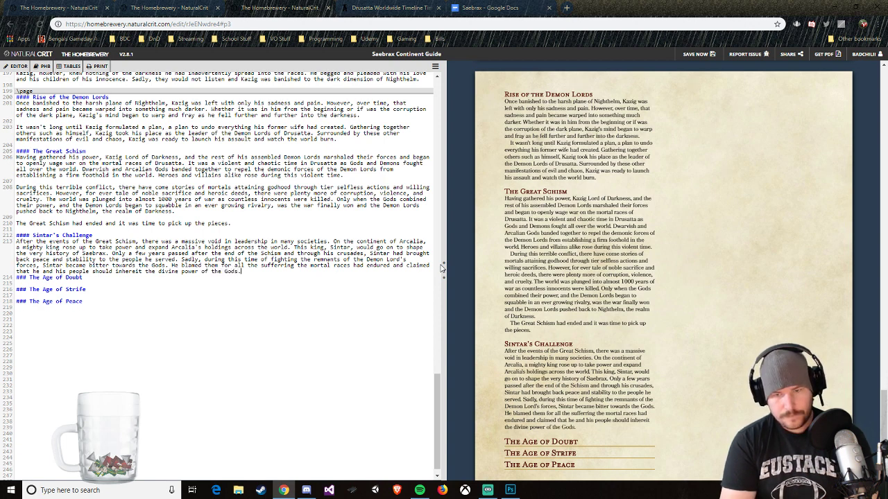
text(.)
Step: Start a new paragraph at the end of Sintar's Challenge with "It was then he challenges the god, Umlo"
key(Return)
key(Return)
text(It )
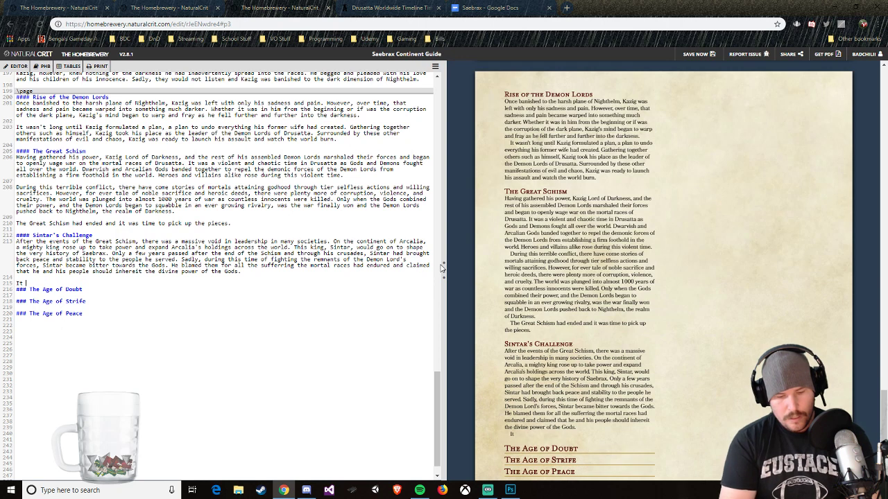
text(was then he cha)
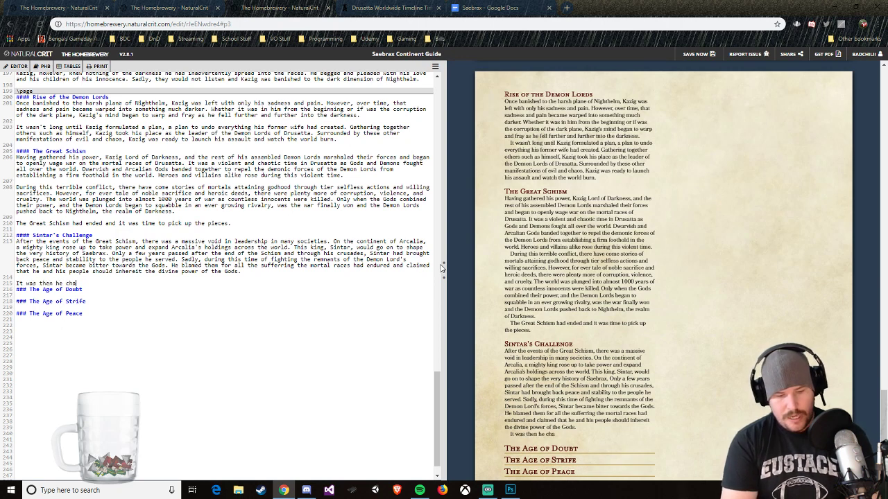
text(llenges the G)
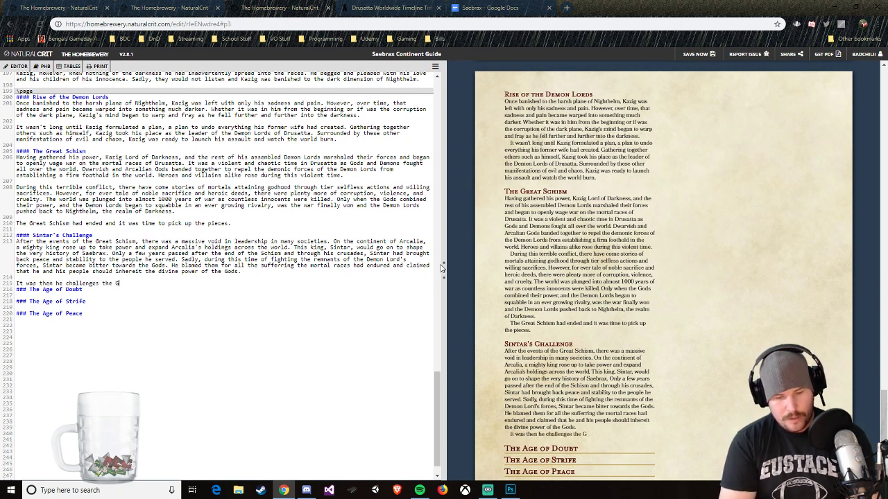
key(BackSpace)
text(god, )
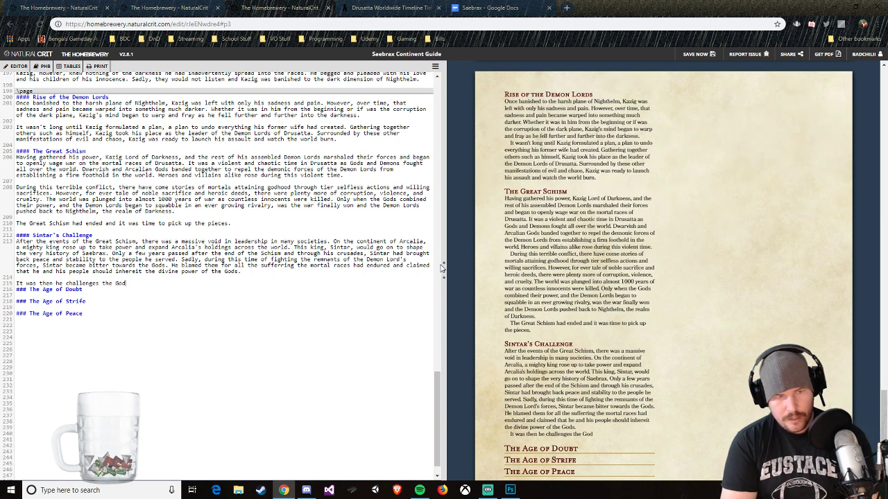
text(Umlo)
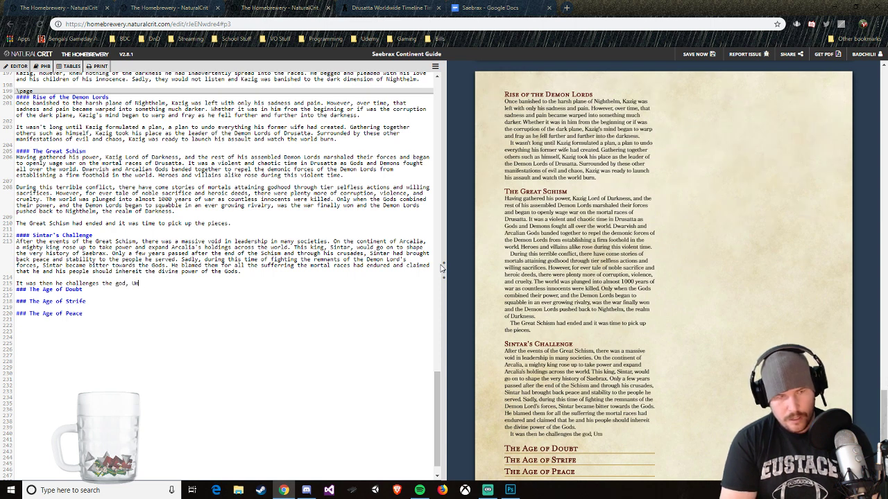
Step: Reword the new paragraph's opening to "It was then he challenged Umlo, God of"
key(BackSpace)
key(BackSpace)
key(BackSpace)
key(BackSpace)
key(BackSpace)
key(BackSpace)
key(BackSpace)
key(BackSpace)
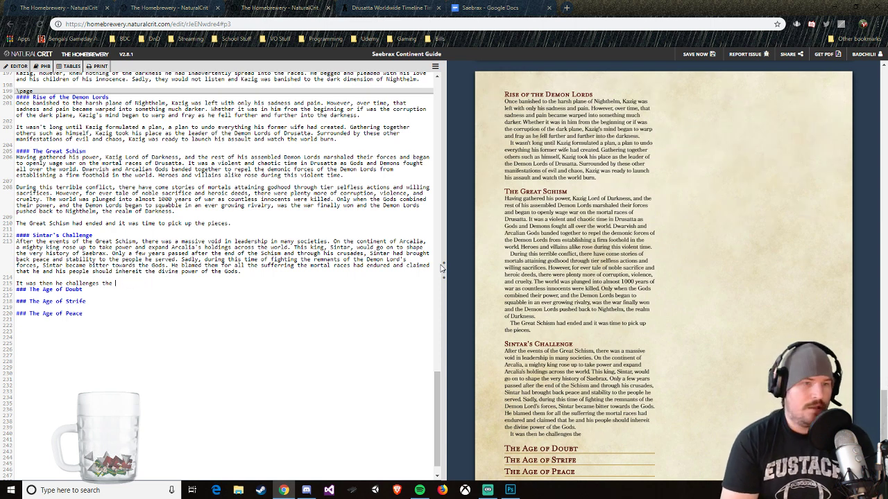
key(BackSpace)
key(BackSpace)
key(BackSpace)
key(BackSpace)
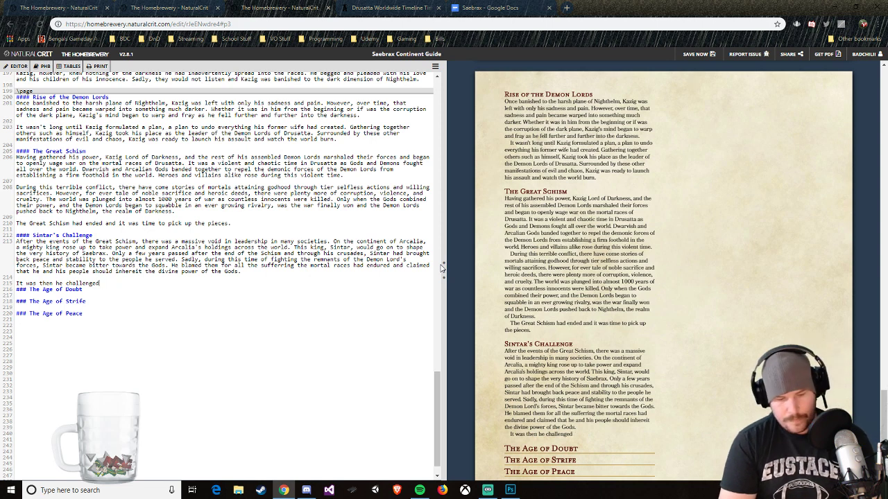
text(d Umlo)
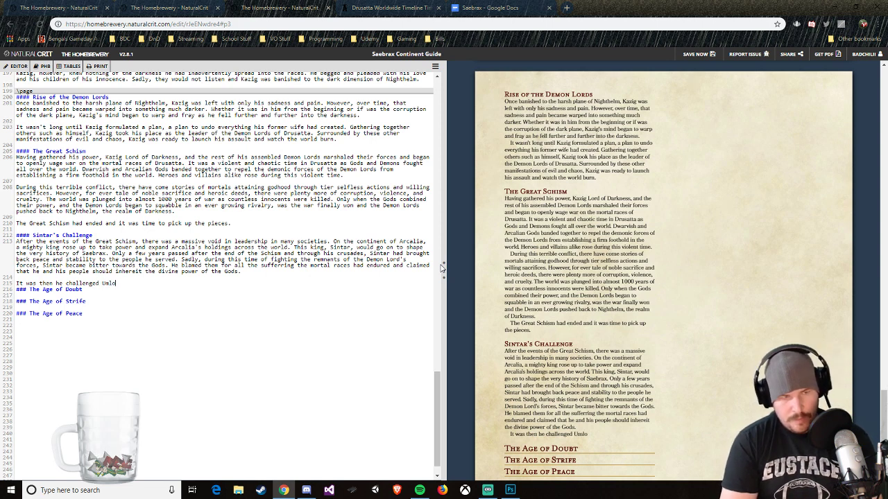
text(, God of L)
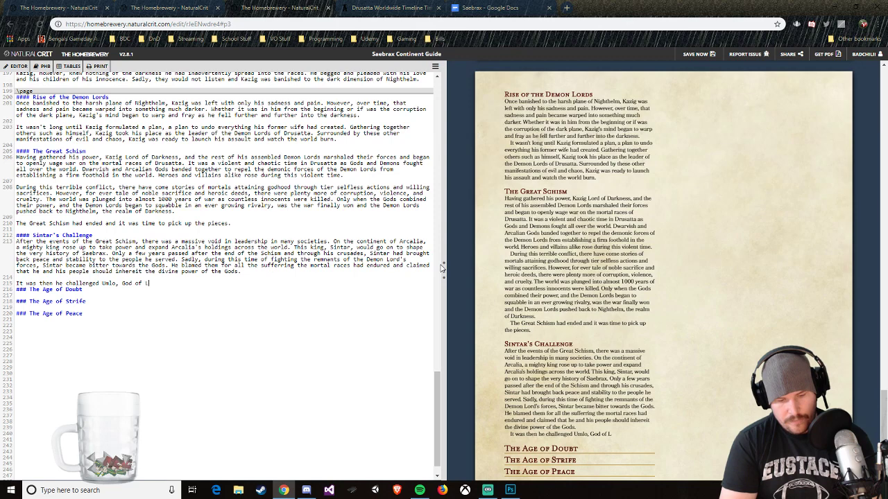
Step: Check Umlo's title in the Sintar's Challenge entry of the World Anvil timeline and complete it in The Homebrewery as "God of War and Order"
click(383, 7)
scroll(471, 374, down, 1)
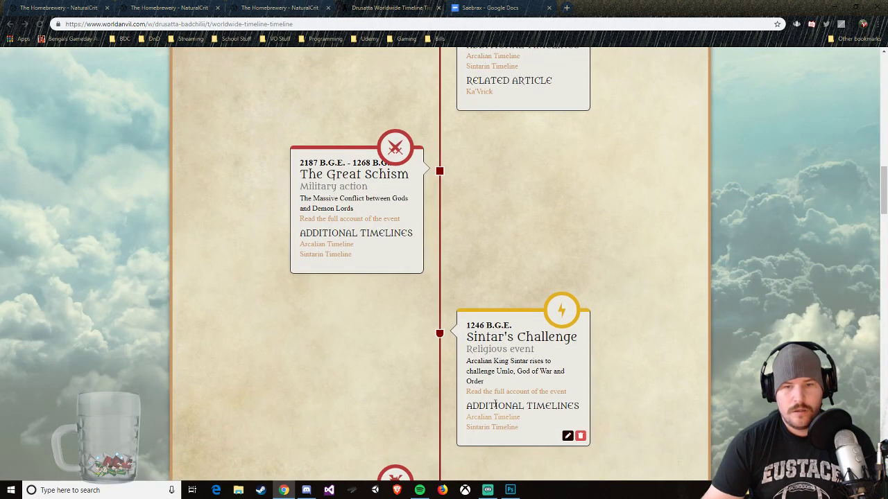
click(279, 7)
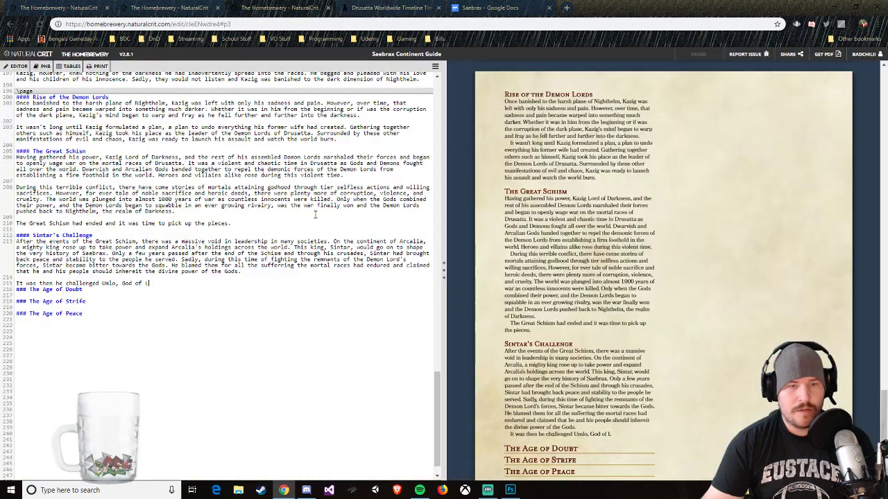
key(BackSpace)
text(War)
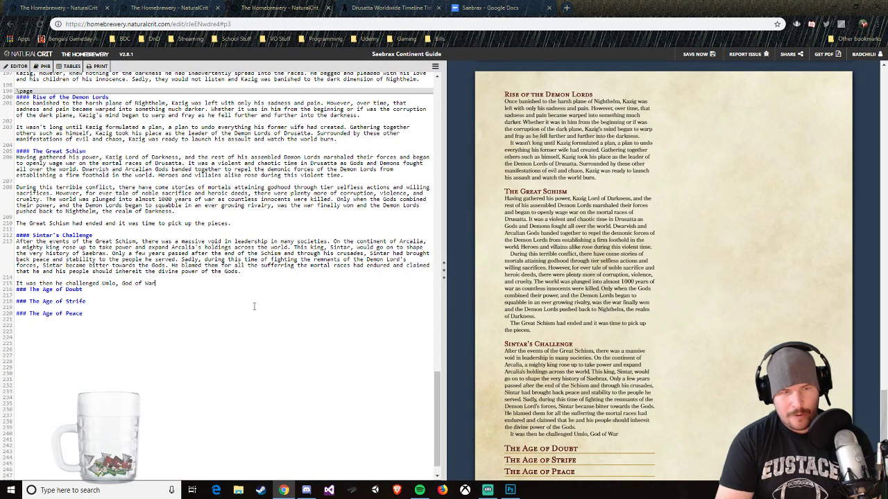
text( and Order)
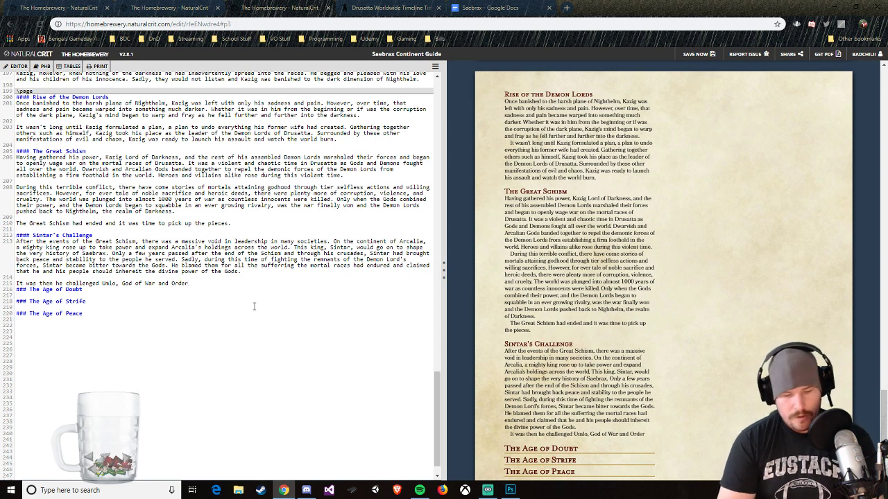
text(, to si)
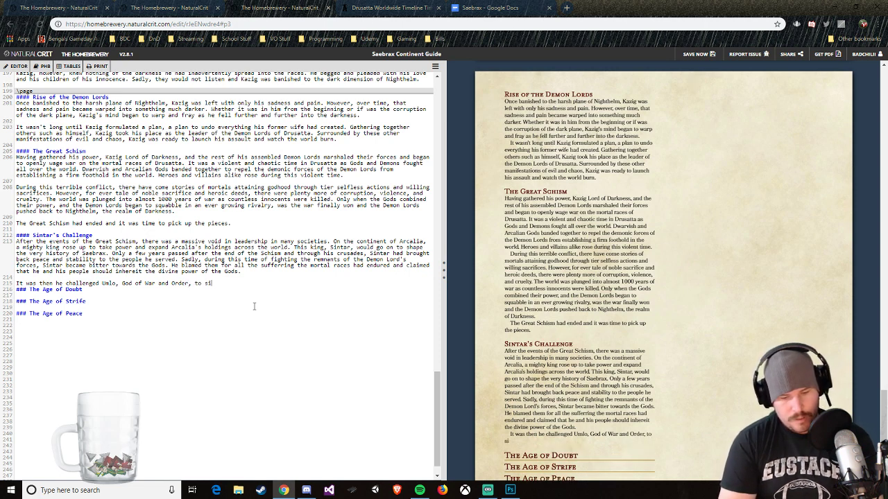
text(ngle combat)
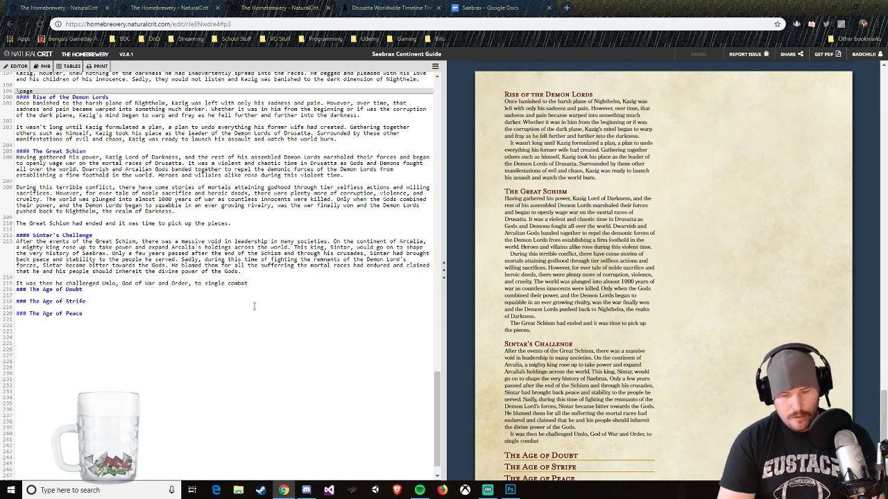
Step: Finish the sentence about Umlo with ", to single combat."
text(.)
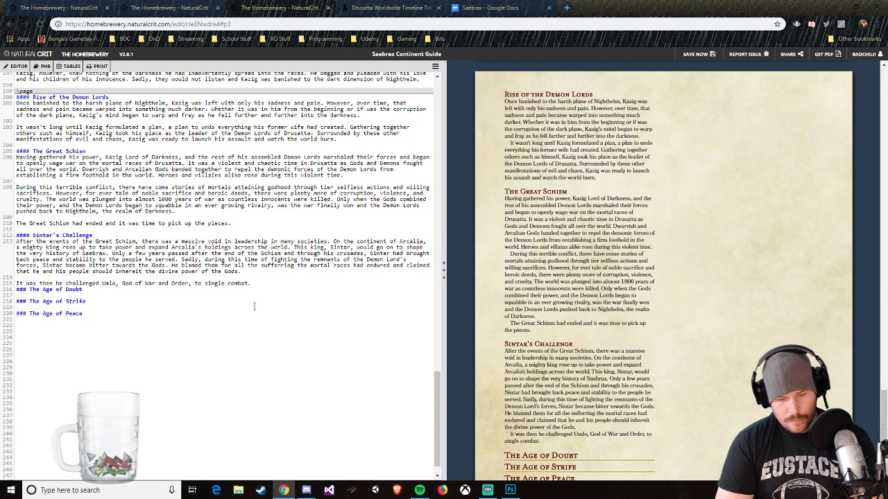
Step: Add "Sintar demanded that Umlo give over the divine power" to the second paragraph of Sintar's Challenge
text(int)
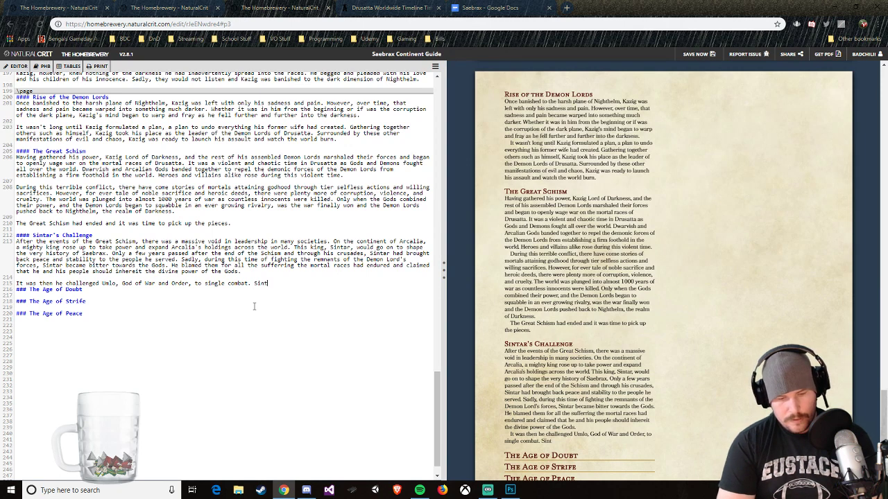
text(ar demanded that )
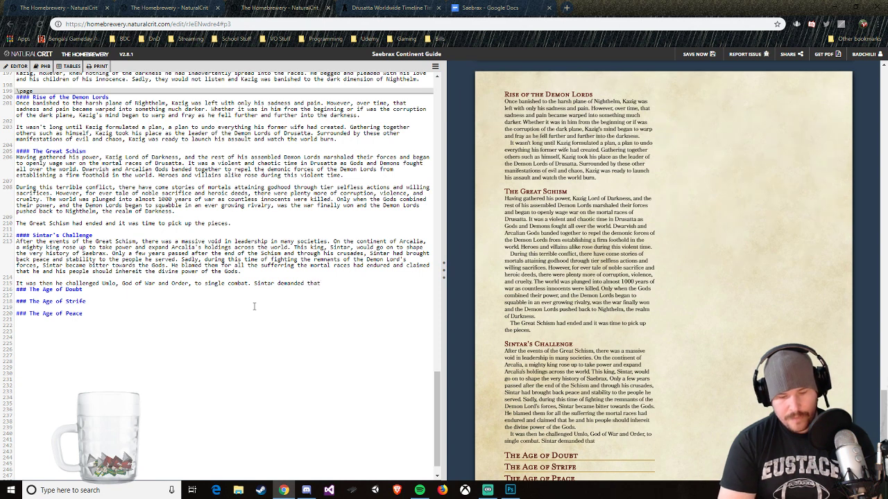
text(Umlo give him)
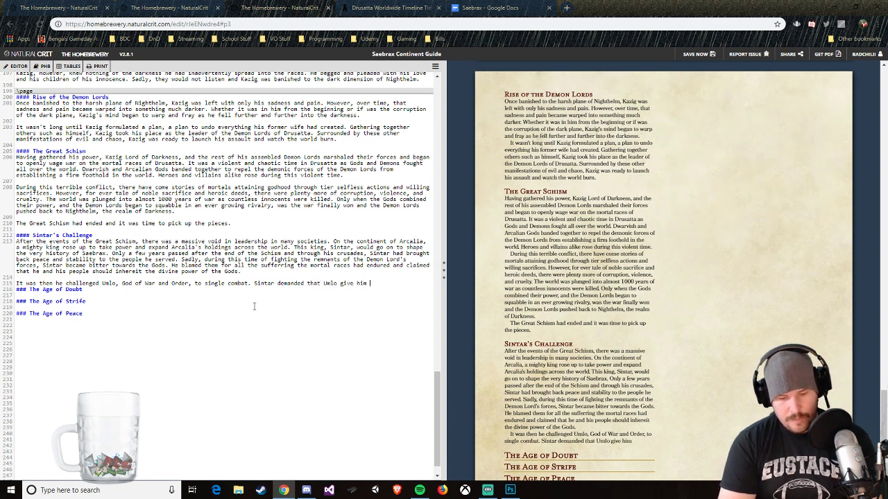
key(BackSpace)
key(BackSpace)
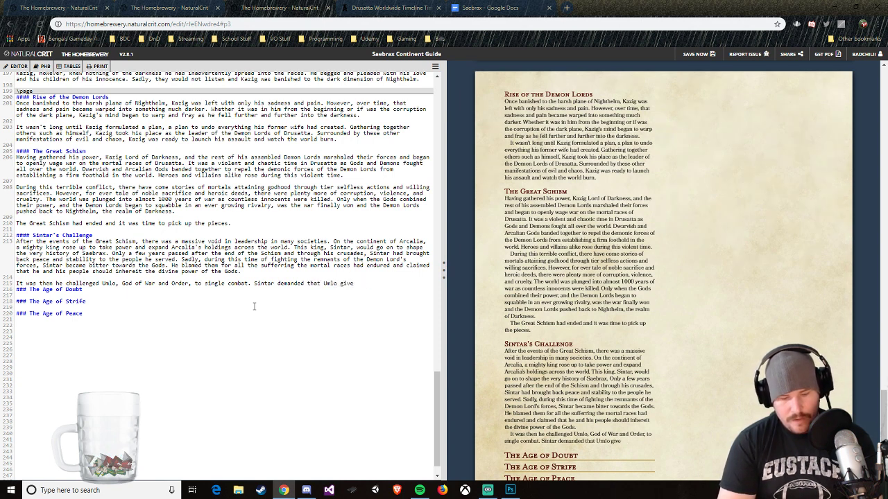
text(over the d)
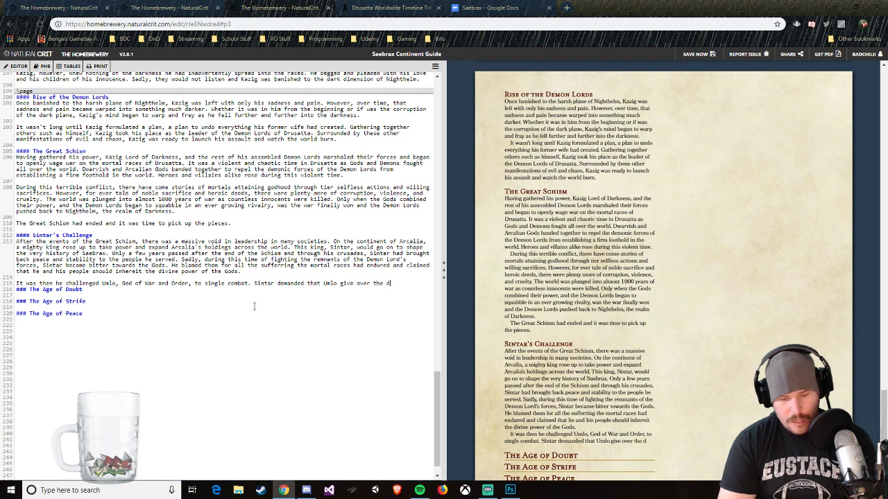
text(ivine power )
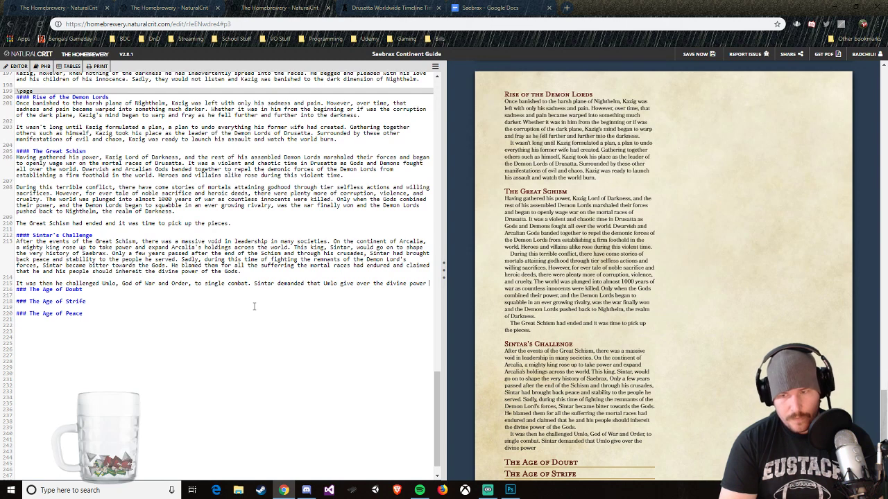
text(if)
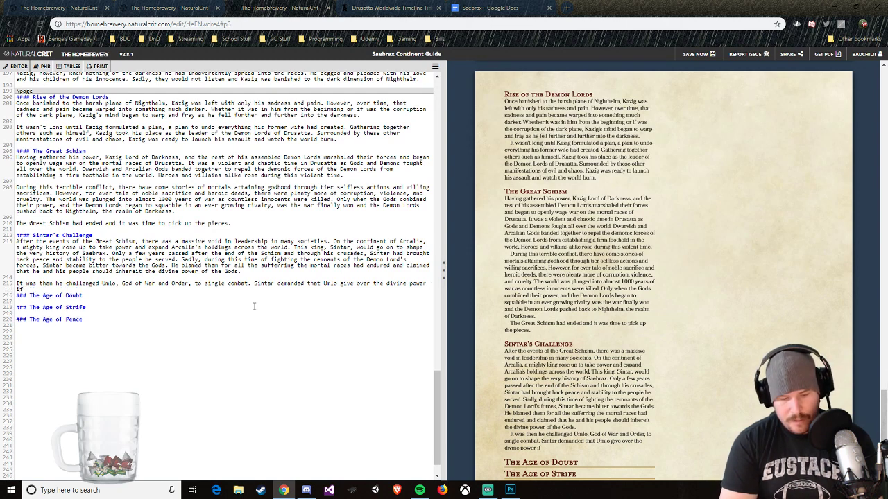
text( he won t)
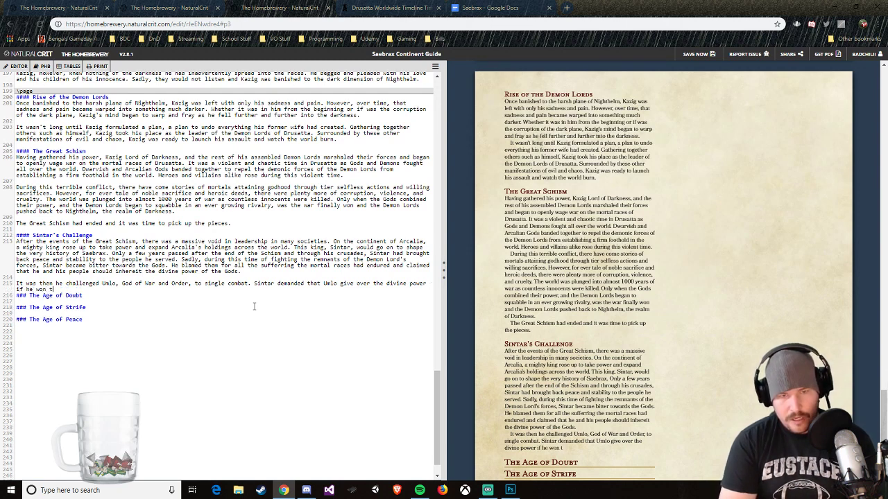
Step: Continue the sentence about Sintar's demand with "if Sintar could defeat him in a duel"
key(BackSpace)
key(BackSpace)
text(Sintar c)
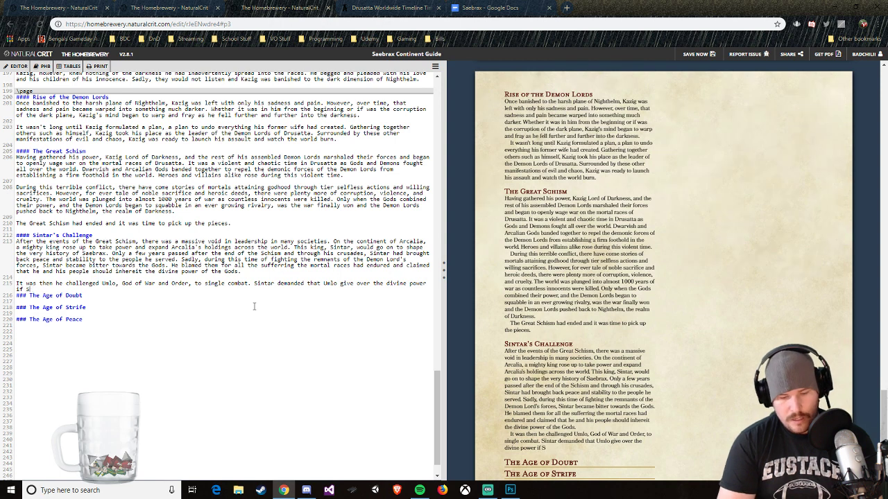
text(ould )
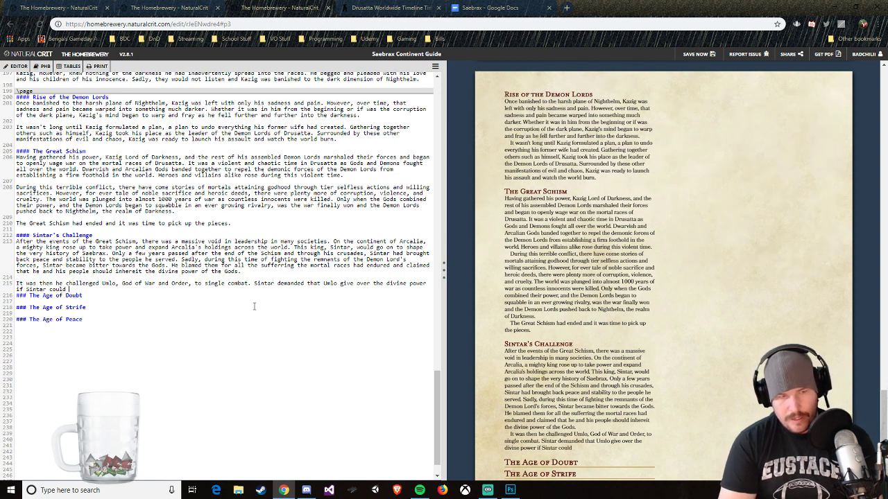
text(defeat him in)
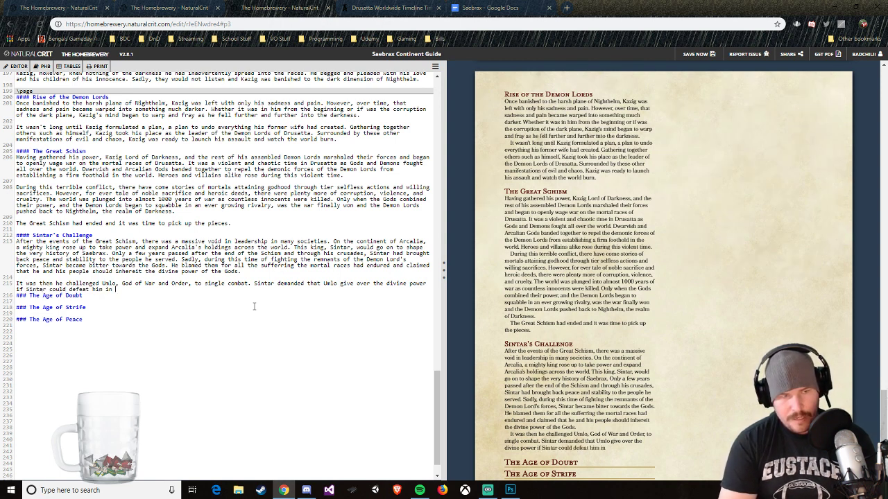
text( a duel)
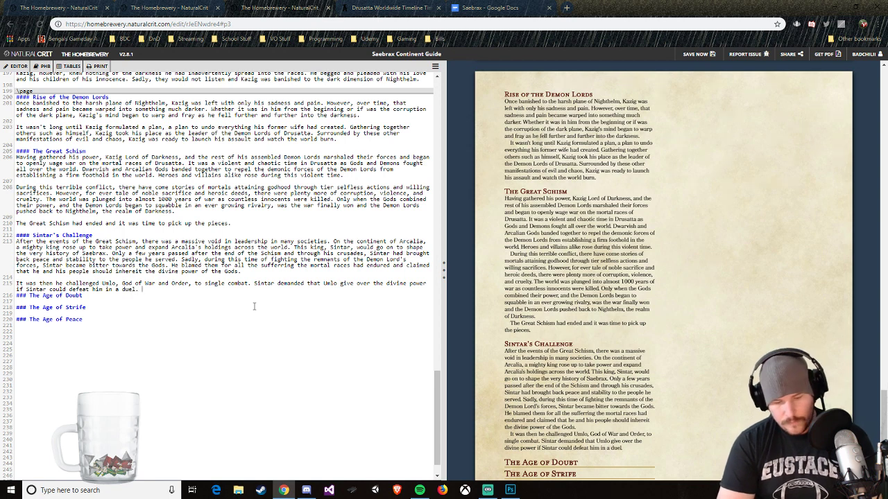
text(. Umlo a)
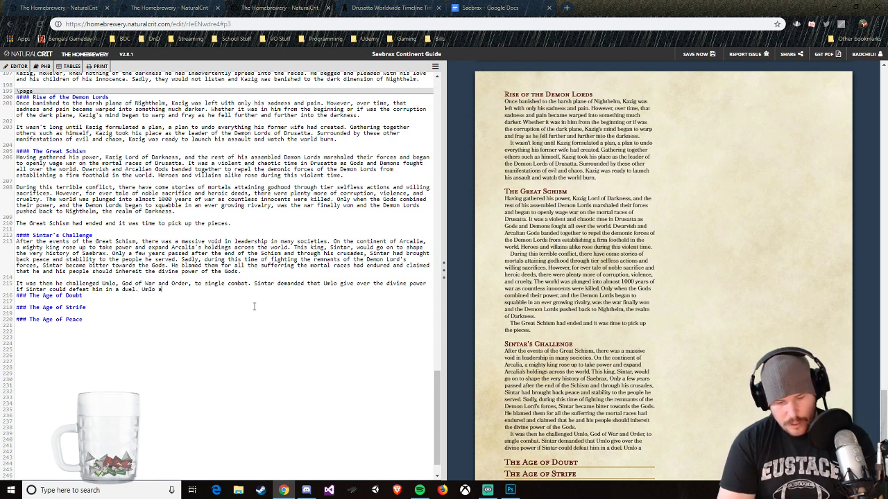
text(ccepted if only to show)
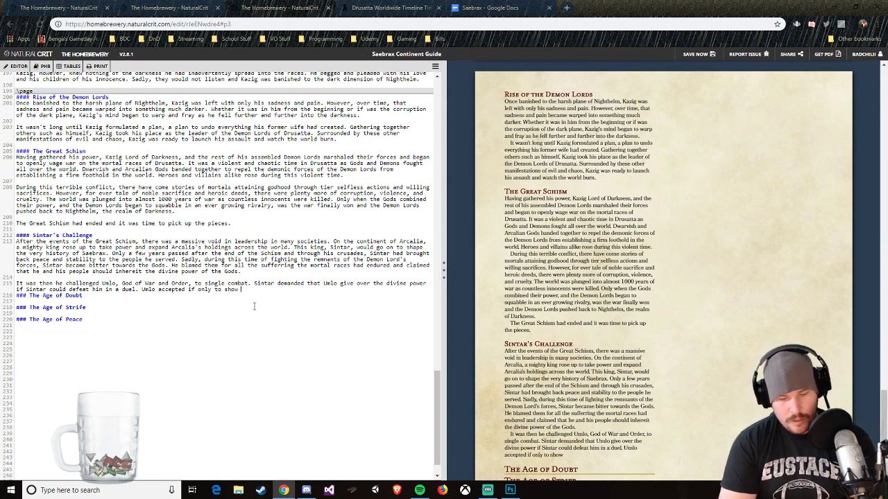
text( some)
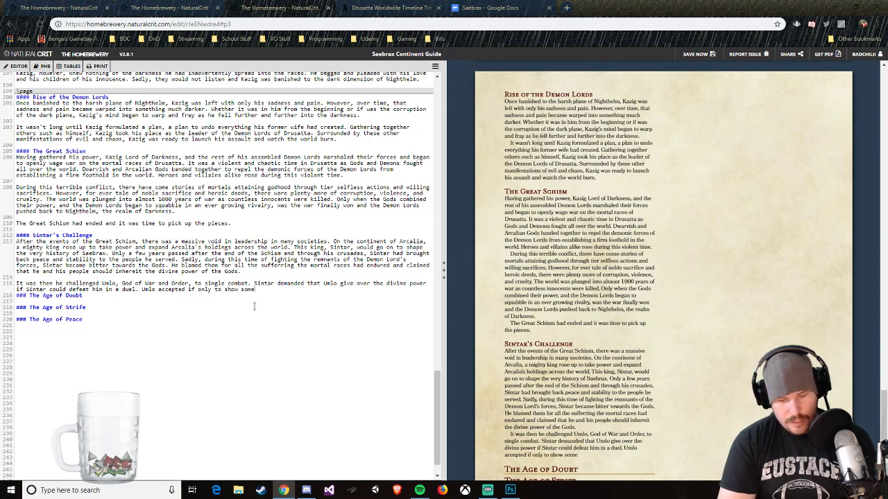
text( humility to t)
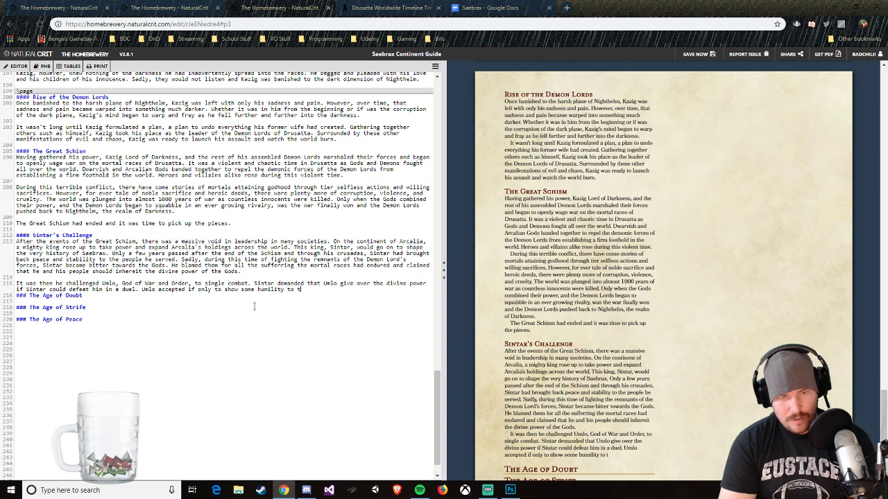
text(he upstart )
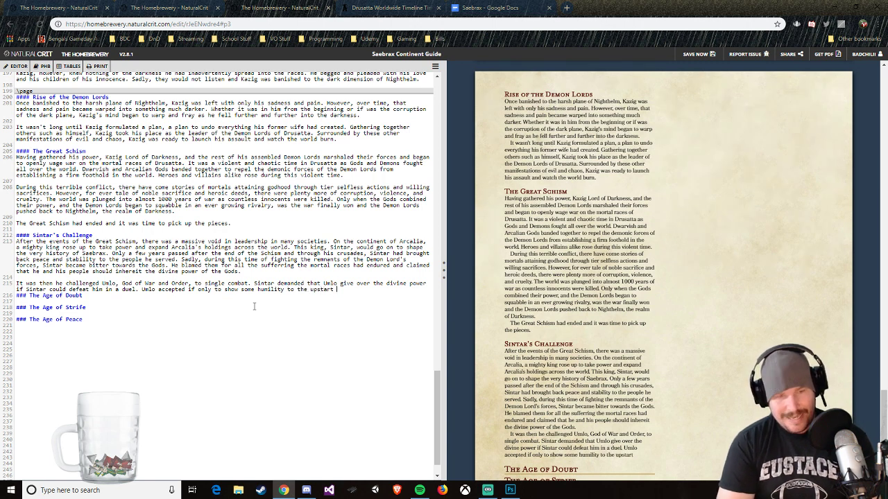
text(king.)
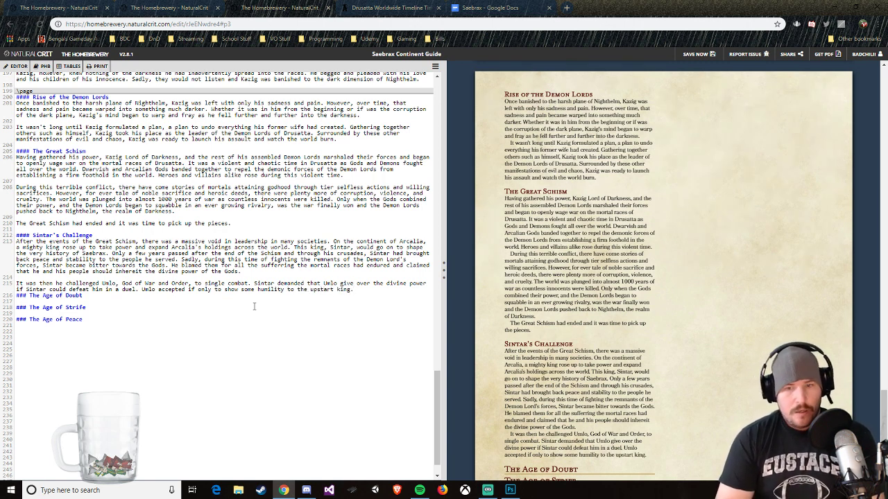
Step: Start a third paragraph under Sintar's Challenge with "The battle raged for"
key(Return)
key(Return)
text(The)
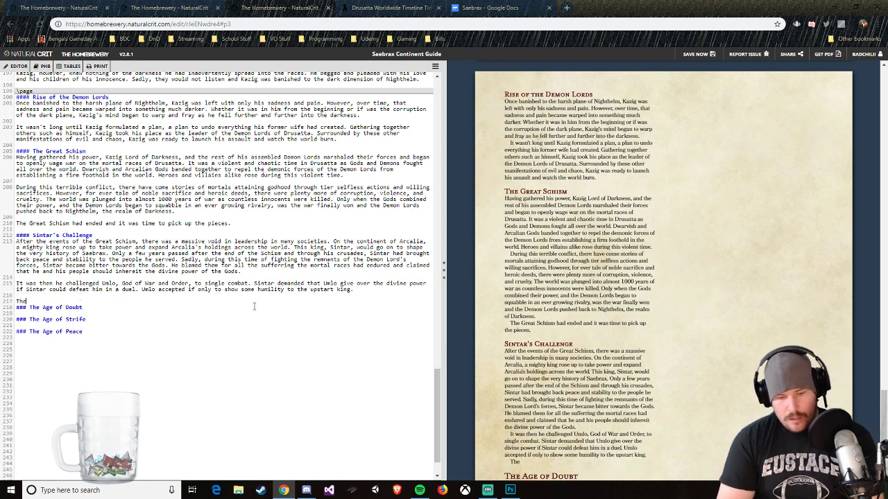
text( battle raged for)
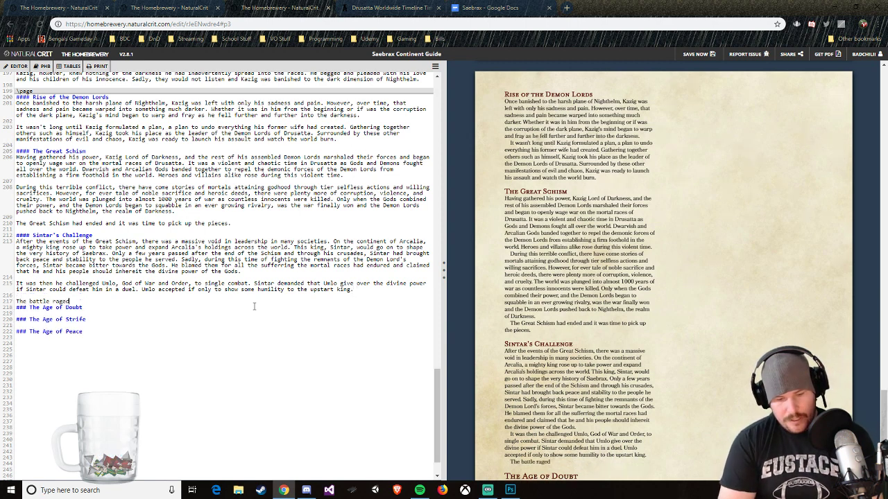
Step: Check the full account of Sintar's Challenge from the World Anvil timeline, returning to the continent guide after reading it
click(403, 8)
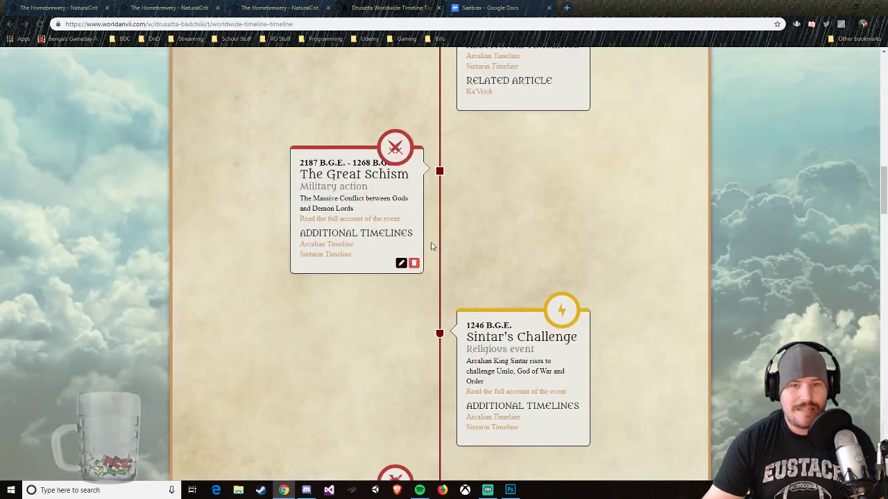
click(507, 397)
scroll(539, 409, down, 1)
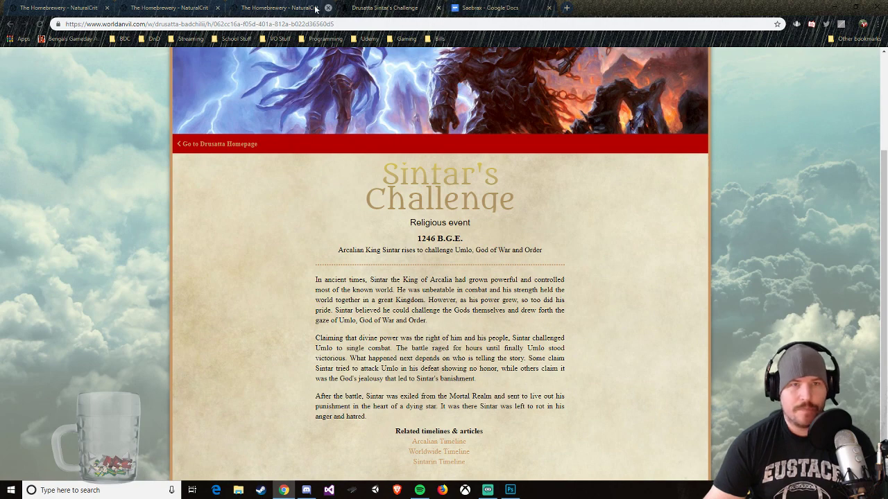
click(291, 8)
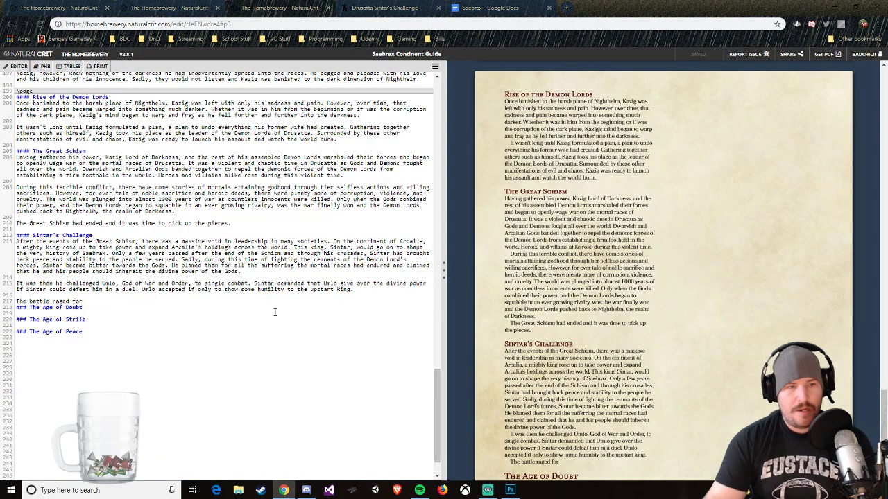
Step: Complete the battle sentence with "hours until Sintar was brought to his knees, showing the God's true power."
text(hours until)
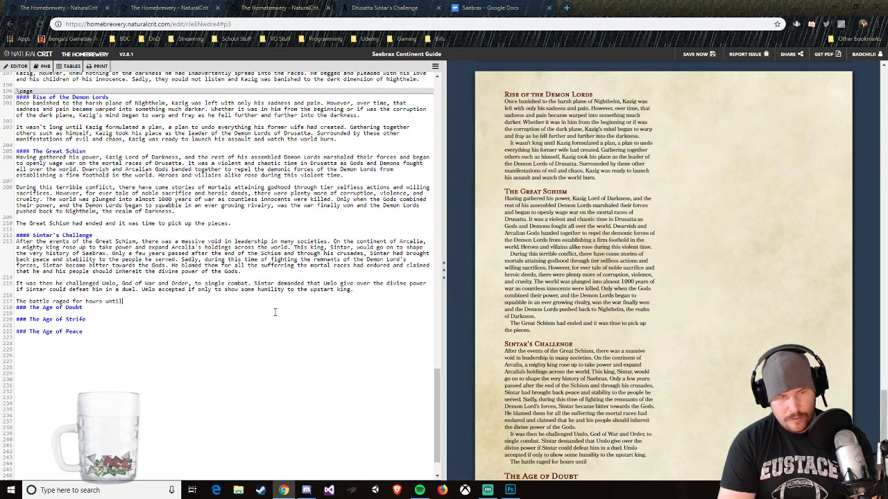
text( Sintar was)
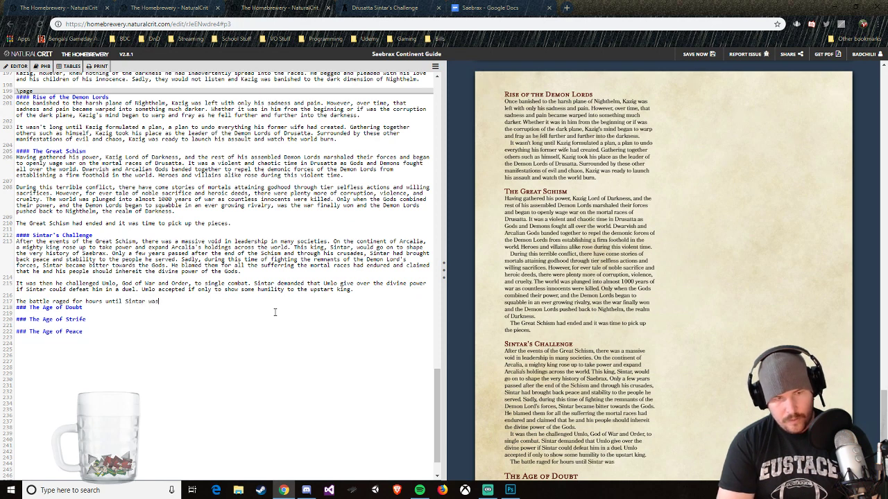
text( broug)
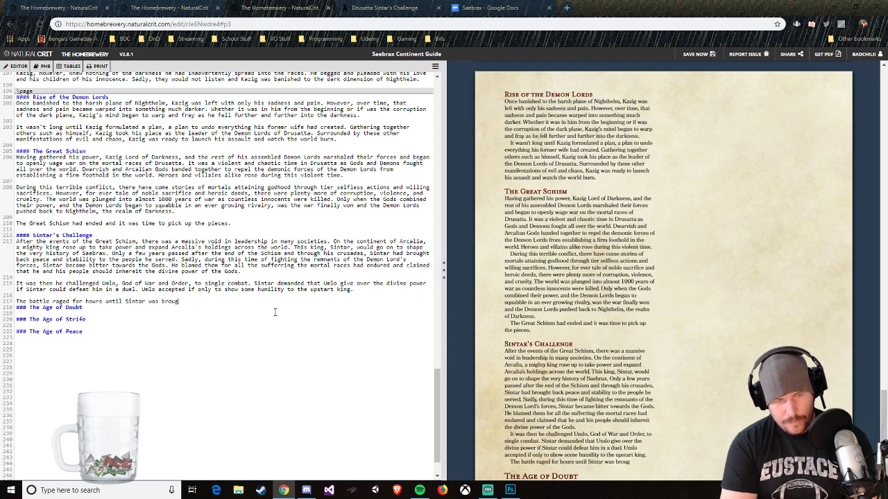
text(ht to his knee)
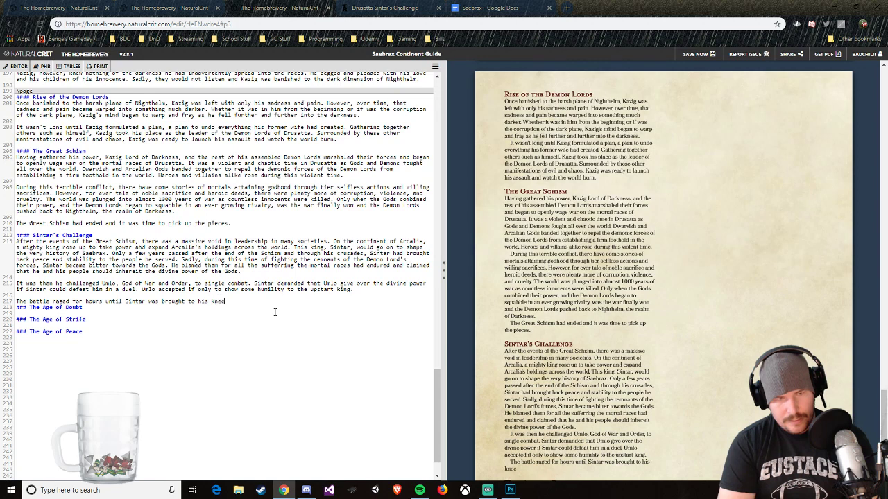
text(s, showing t)
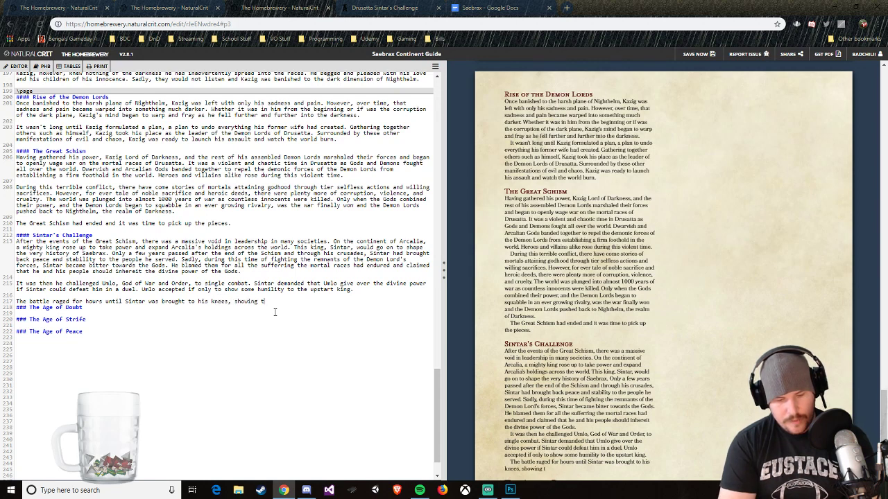
text(he god)
key(BackSpace)
key(BackSpace)
key(BackSpace)
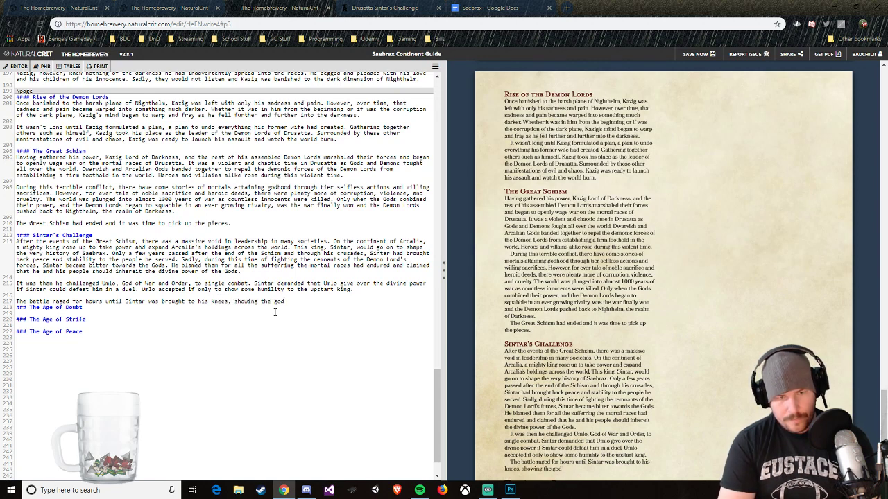
text(Go)
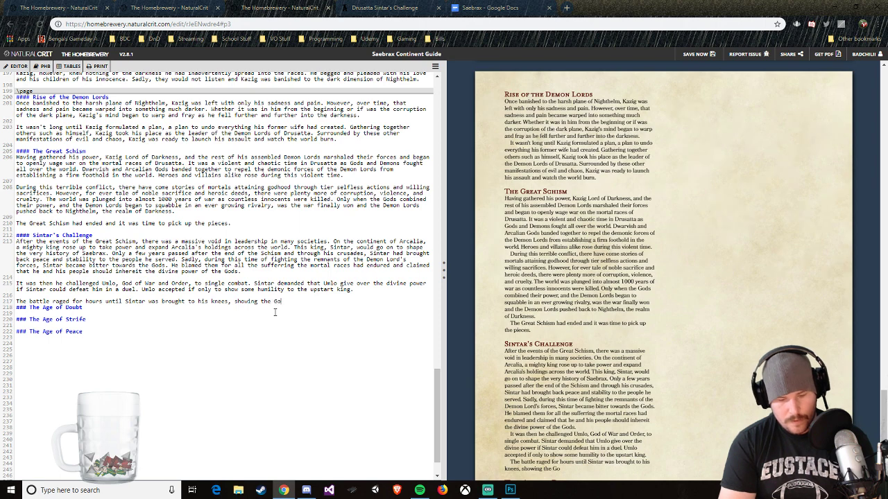
text(d's true power. ###)
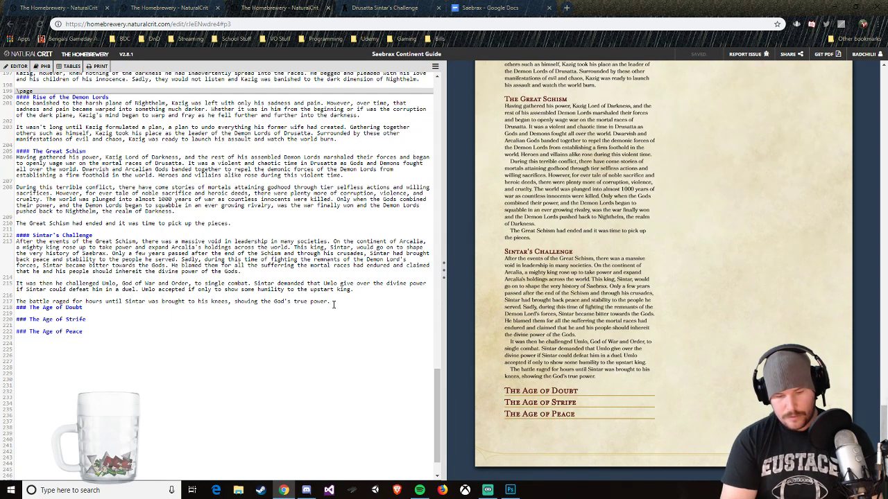
text( The Age of Doubt In his def)
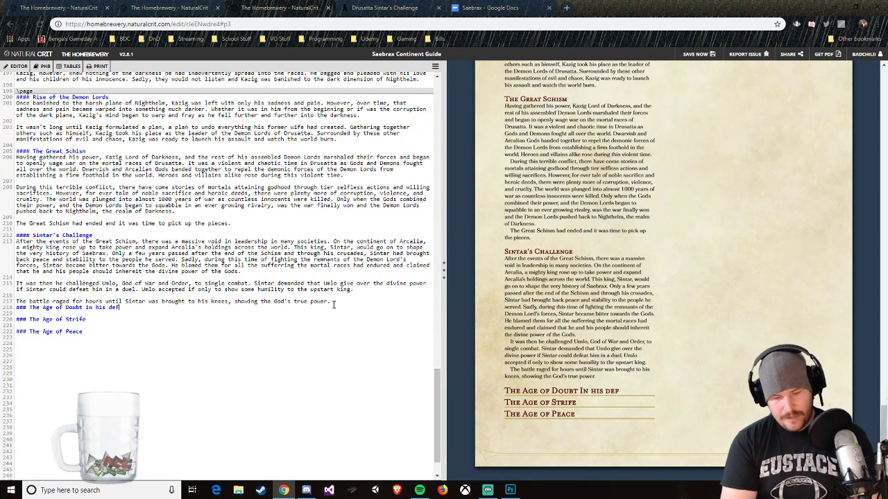
text(eat,)
key(BackSpace)
key(BackSpace)
key(BackSpace)
key(BackSpace)
key(BackSpace)
key(BackSpace)
key(BackSpace)
key(BackSpace)
key(BackSpace)
key(BackSpace)
key(BackSpace)
key(BackSpace)
key(BackSpace)
key(BackSpace)
key(BackSpace)
key(BackSpace)
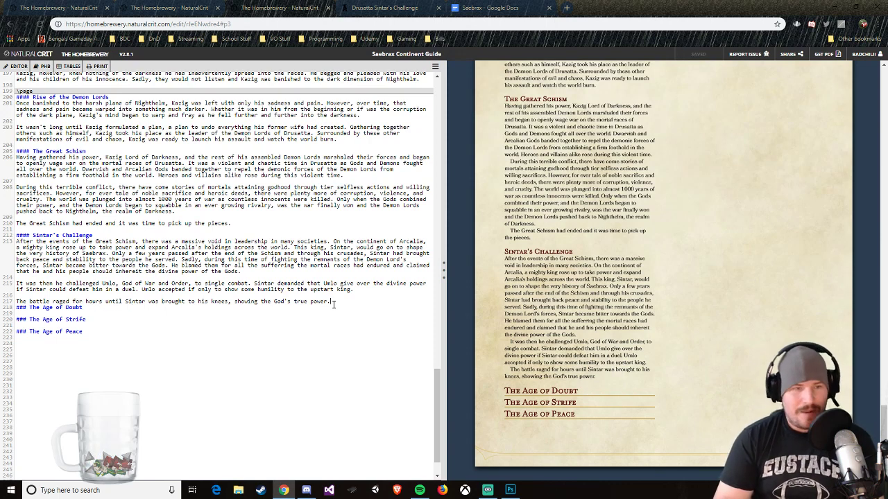
Step: Separate the Age of Doubt heading with a blank line and add "In his defeat, Sintar attempted to kill the God when his back was turned."
key(Return)
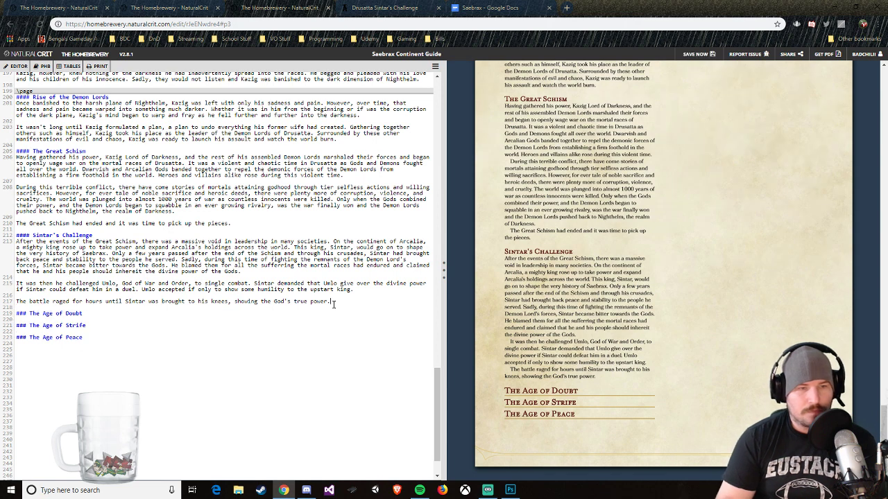
text(In his )
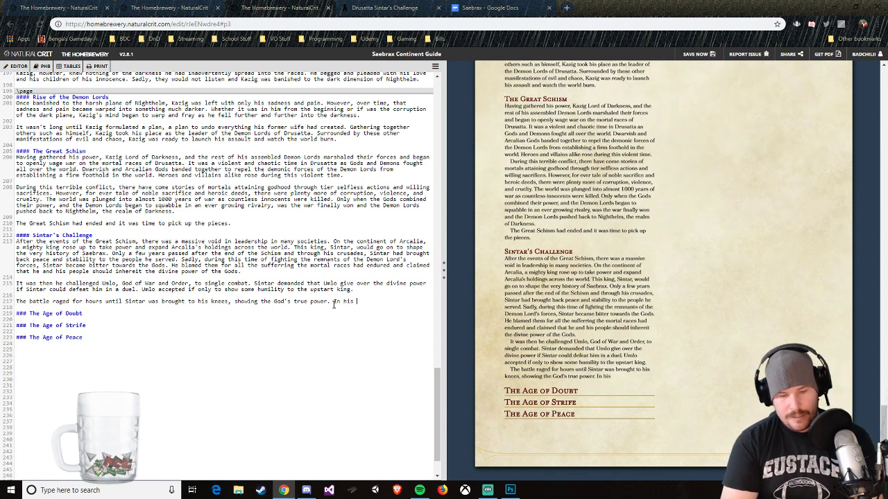
text(defeat)
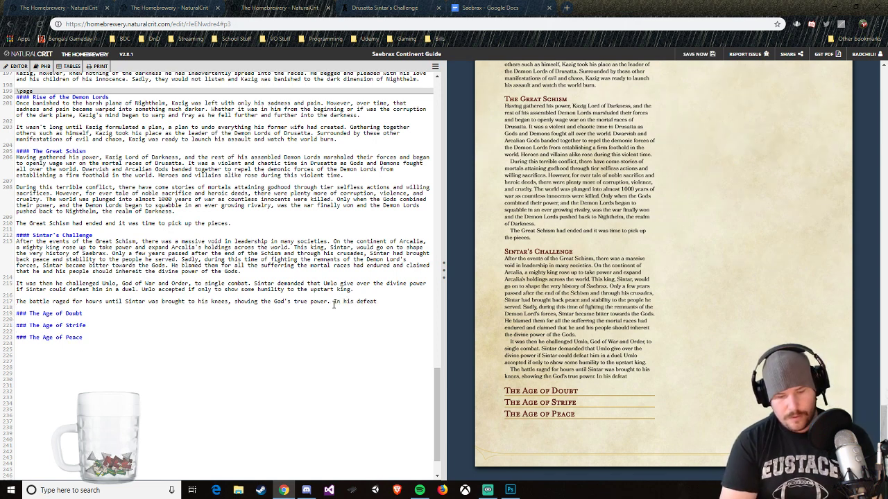
text(, Sintar)
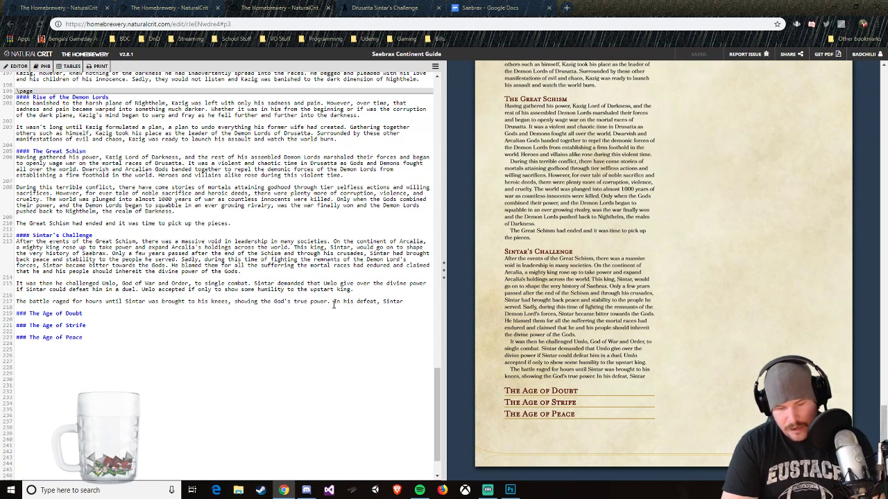
text(attempte)
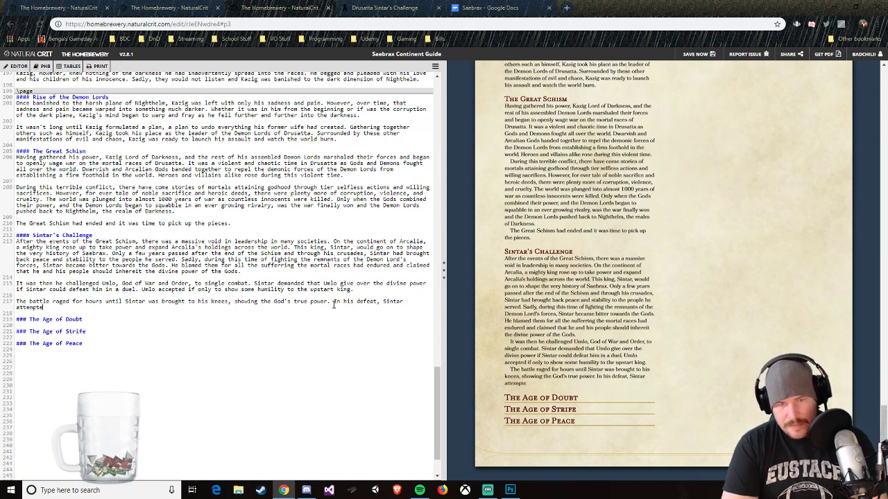
text(d to kill )
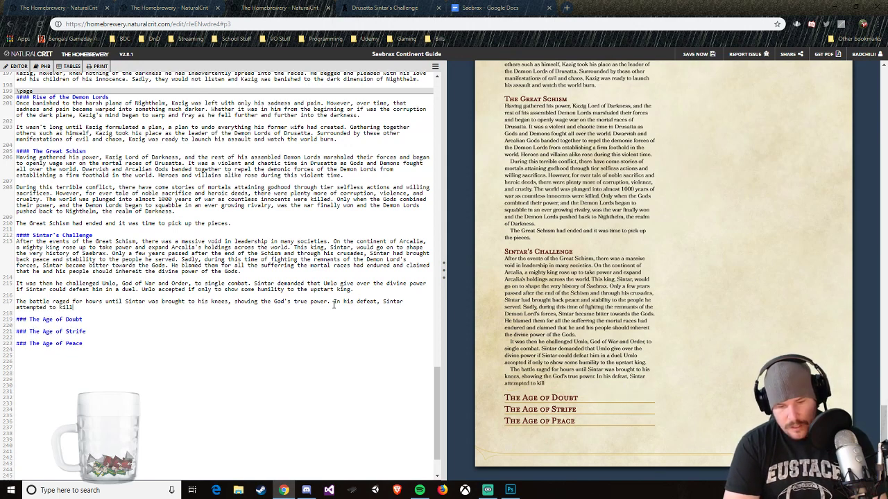
text(the God when)
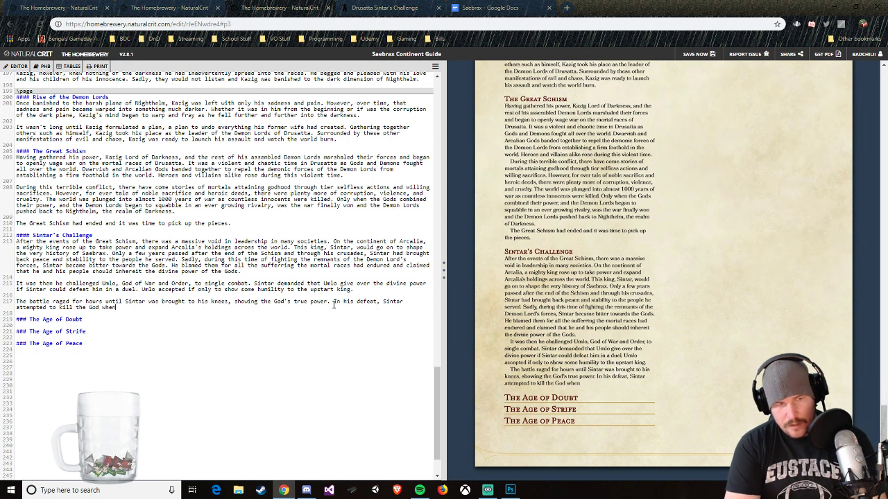
text( hes back was turned.)
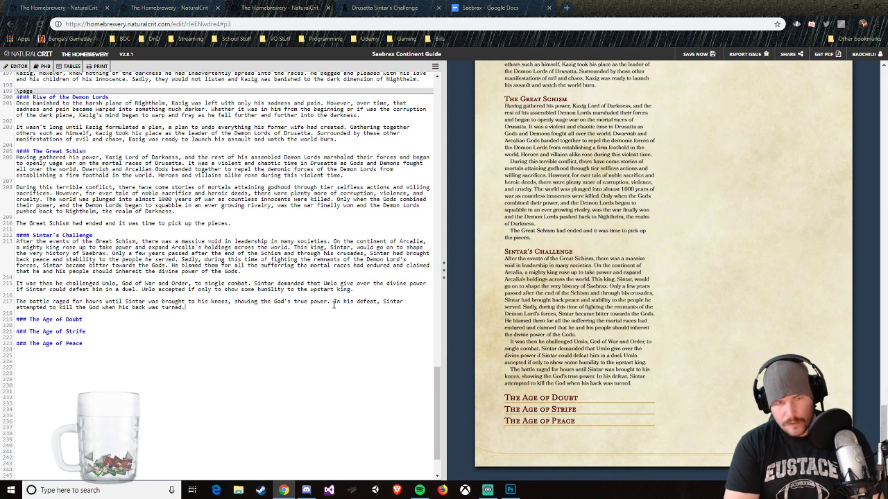
Step: Extend the third paragraph with "Showing his true rage and treachery, Sintar was banished from the mortal realm into"
text(Showing)
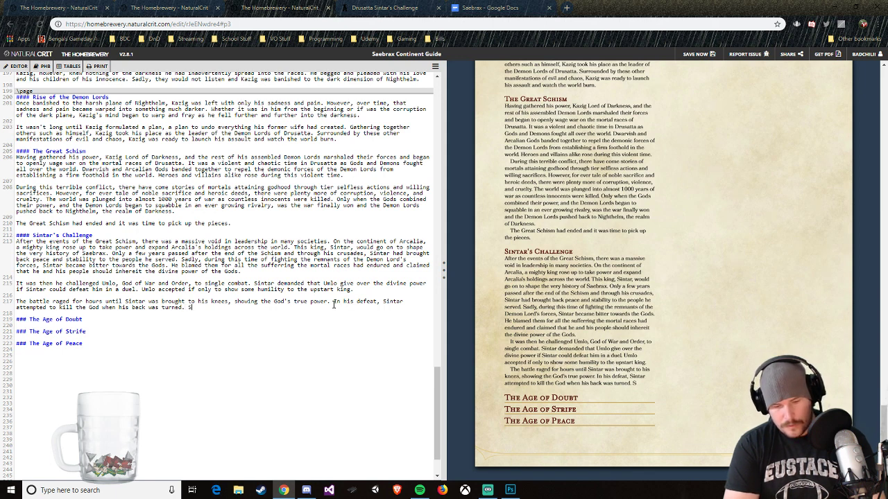
text( his true rage and)
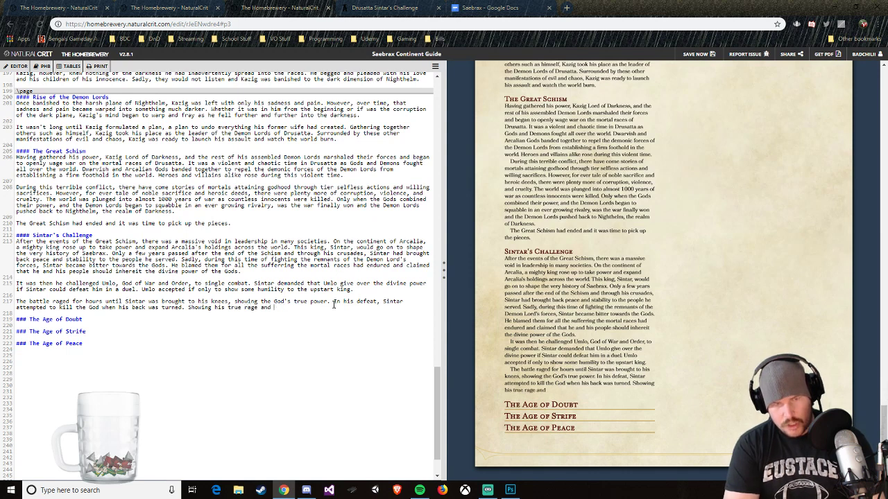
text( tre)
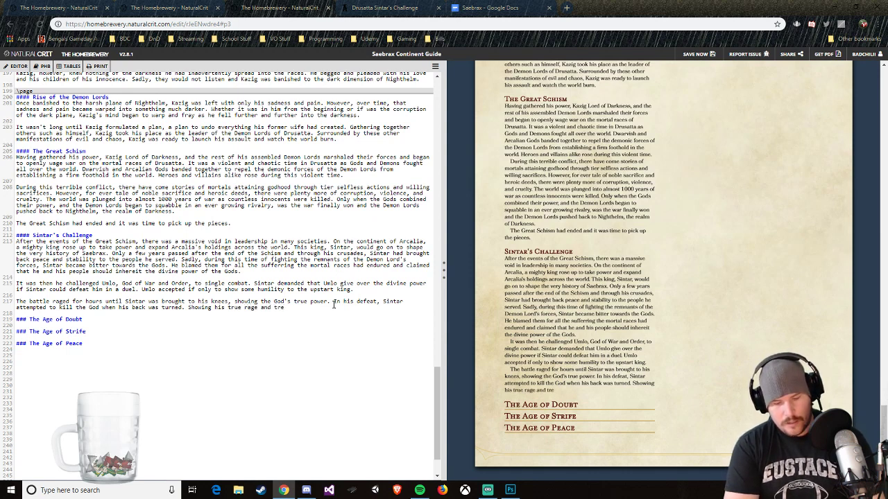
text(achery)
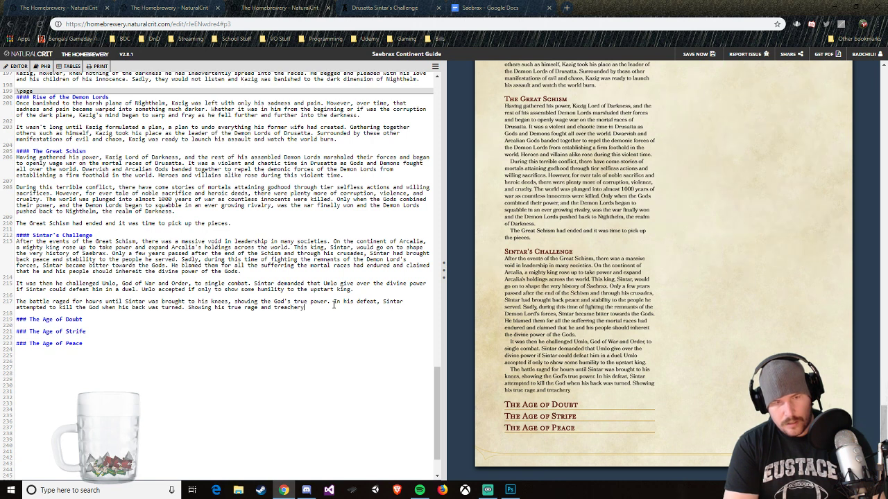
text(, Sintar)
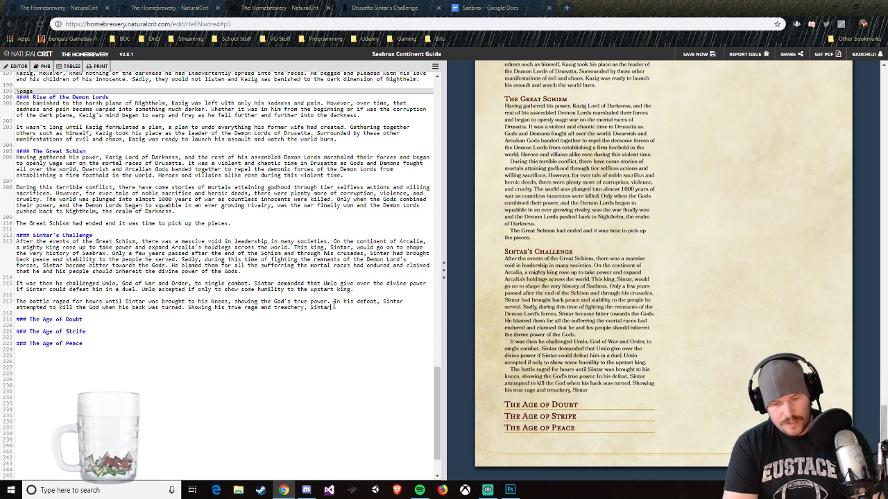
text( was banished fro)
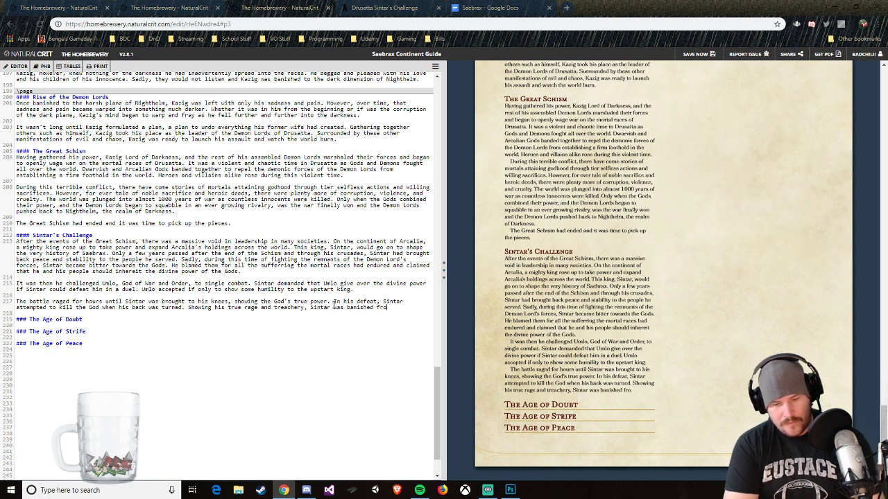
text(m the mort)
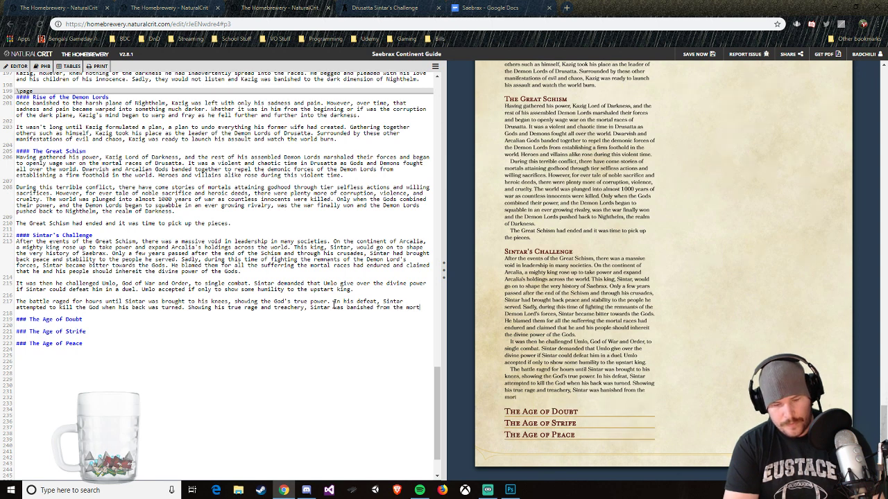
text(al realm into the heart of t)
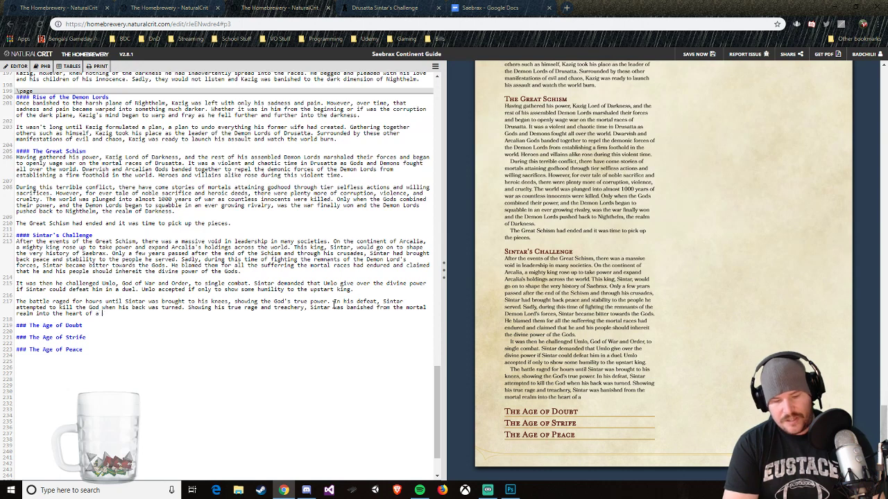
text( dygin start)
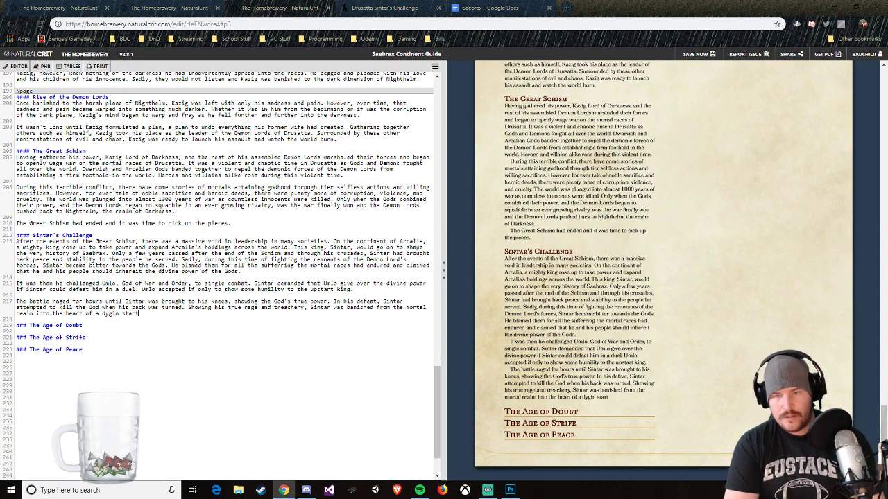
Step: Continue the banishment sentence in Sintar's Challenge with "the heart of a dying star"
key(BackSpace)
key(BackSpace)
key(BackSpace)
key(BackSpace)
key(BackSpace)
key(BackSpace)
key(BackSpace)
key(BackSpace)
key(BackSpace)
text(ing)
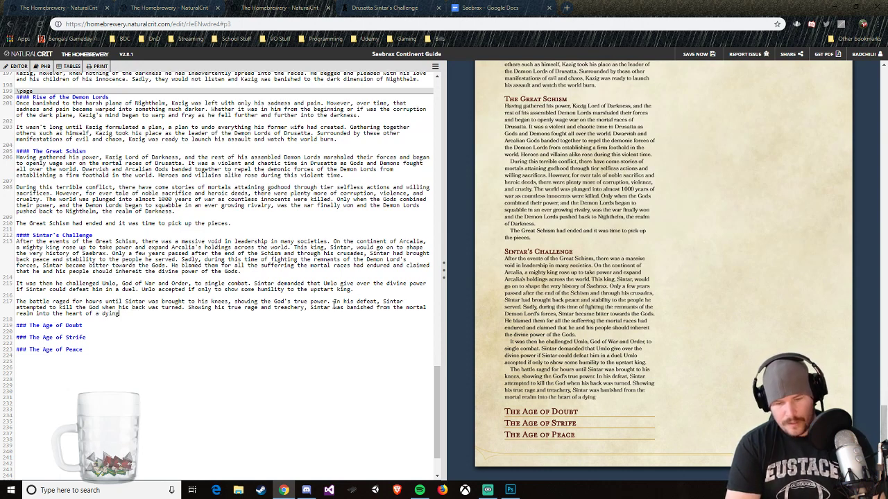
text( star)
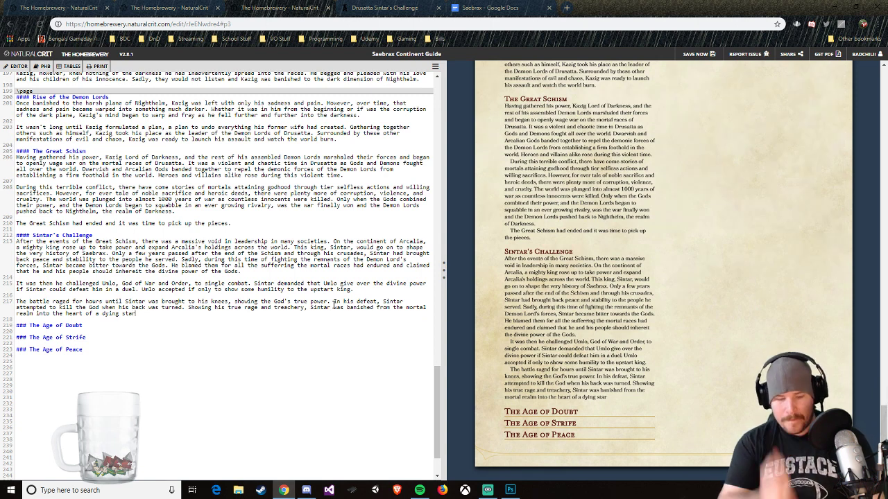
text( where he would re)
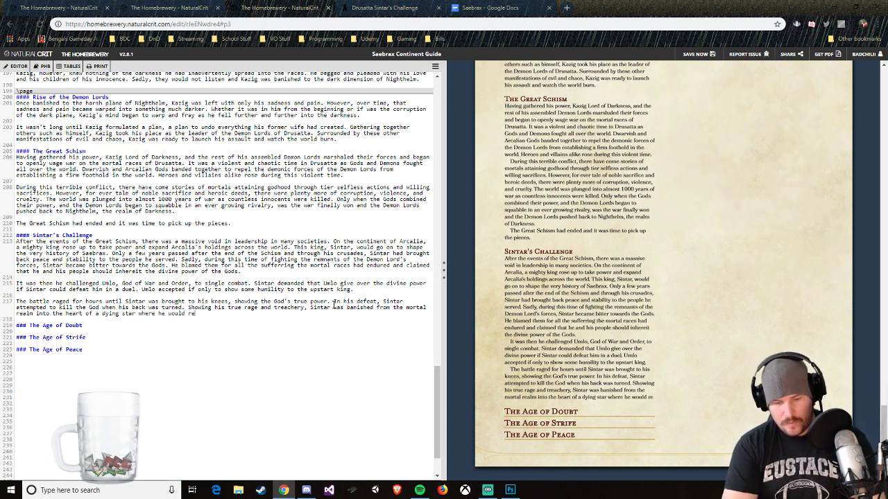
Step: Extend the dying star sentence with "where he was supposed to remain until"
key(BackSpace)
key(BackSpace)
key(BackSpace)
key(BackSpace)
key(BackSpace)
key(BackSpace)
key(BackSpace)
key(BackSpace)
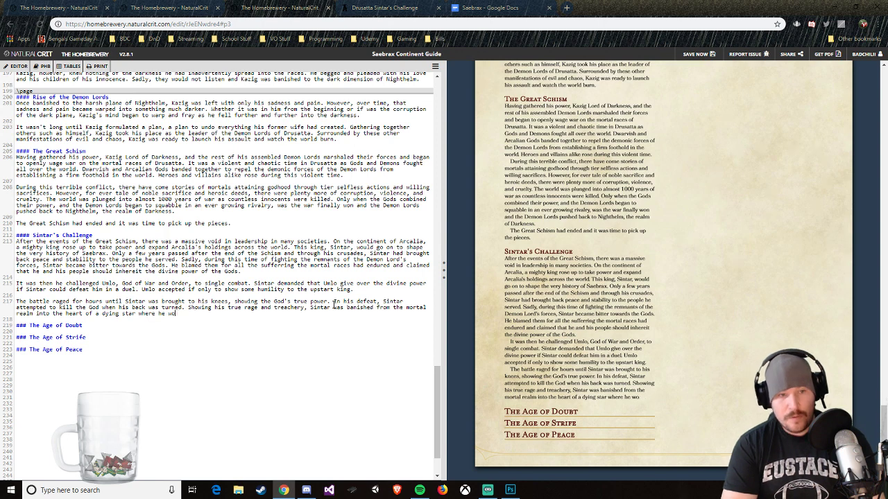
text(was supp)
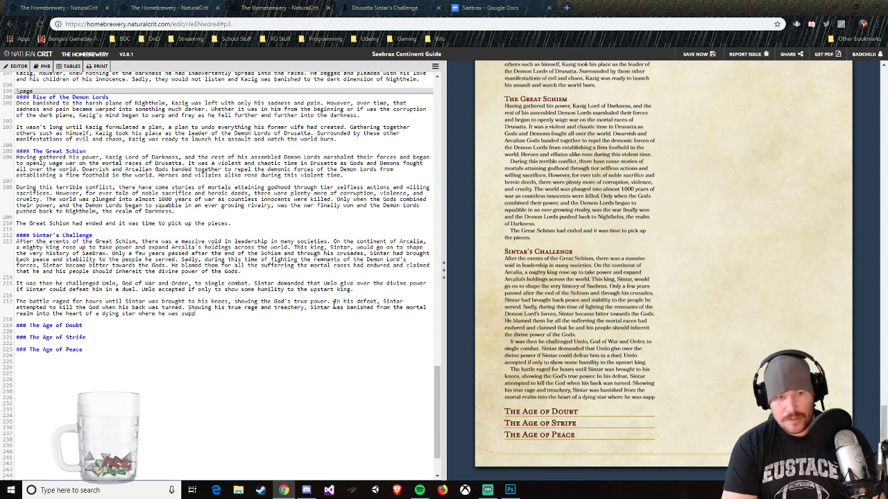
text(osed tor reamin)
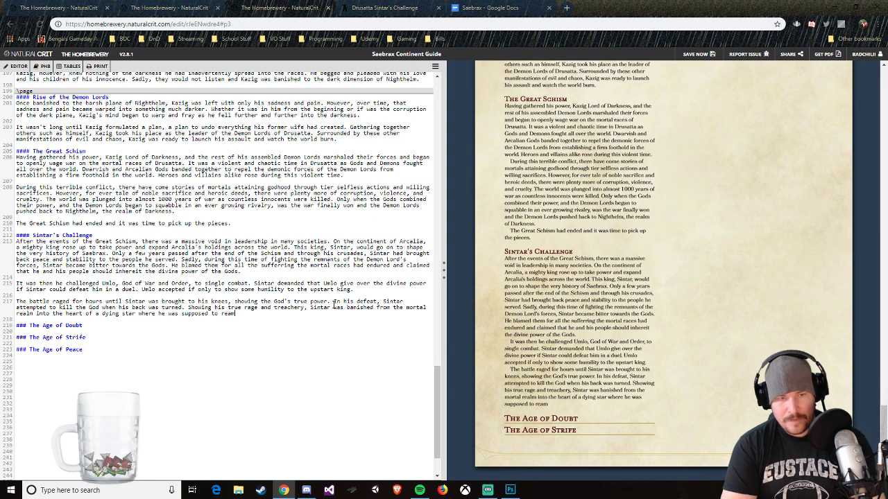
key(BackSpace)
key(BackSpace)
key(BackSpace)
text(mai)
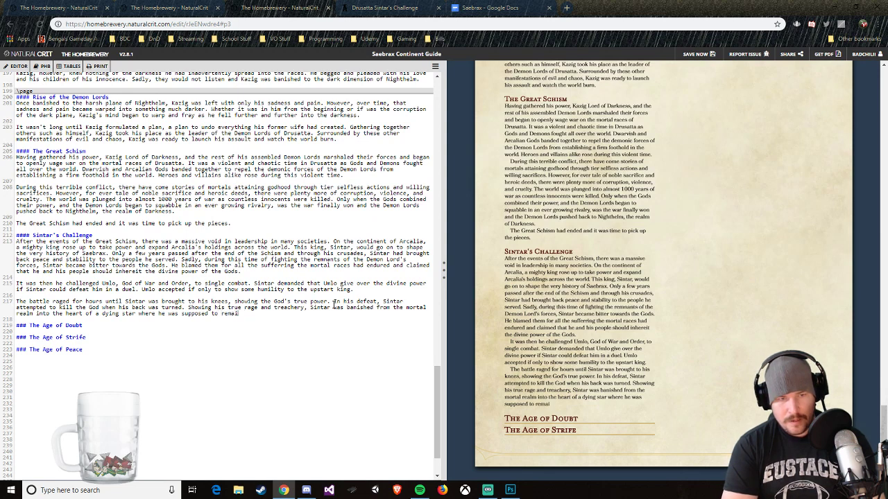
text(n until)
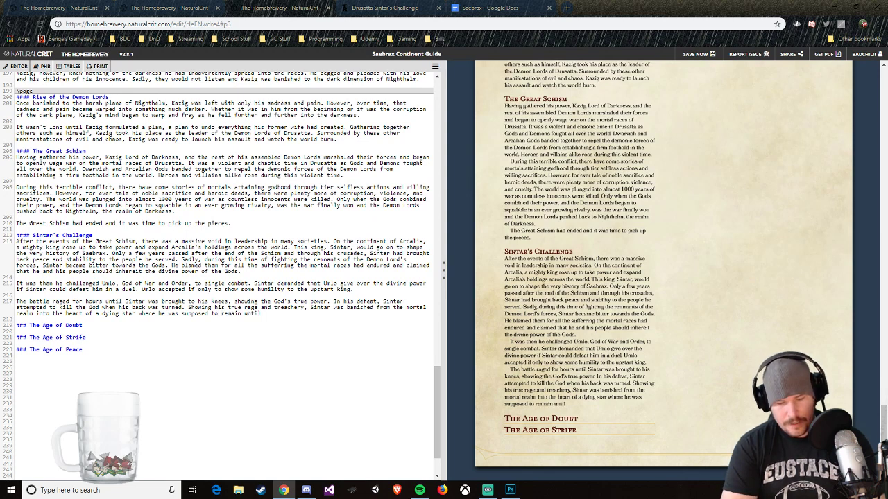
text( the )
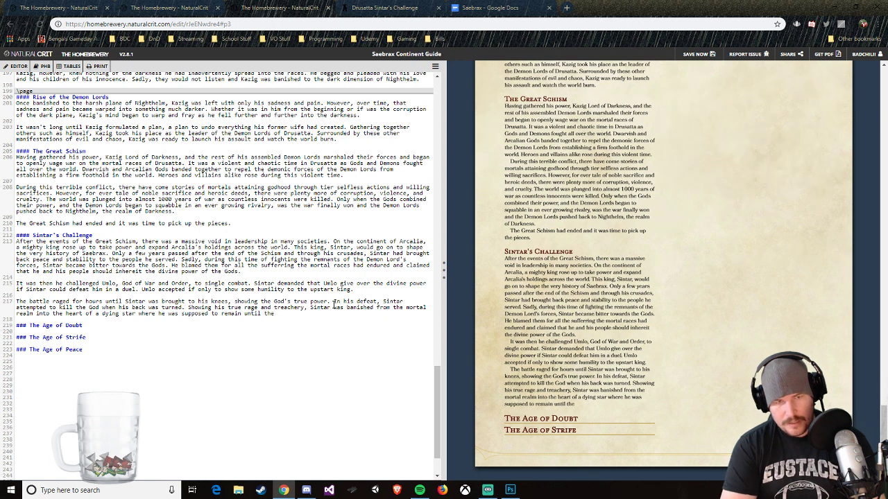
text(Go)
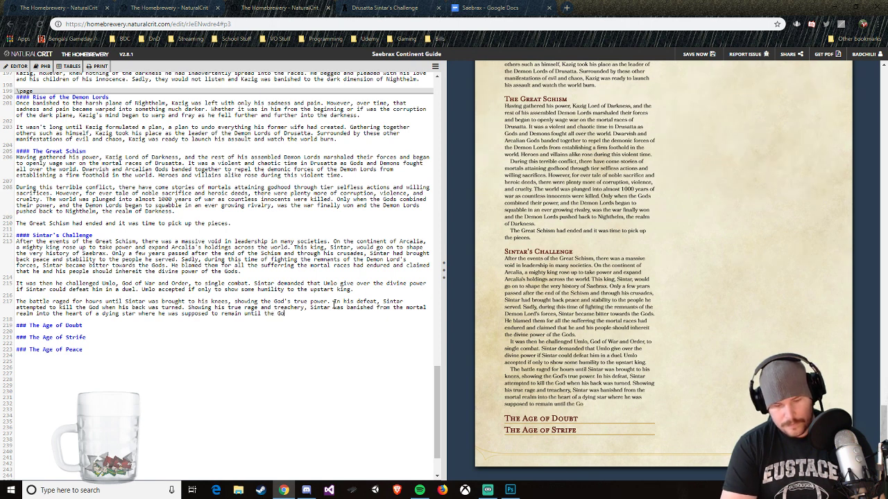
text(d's deemed him)
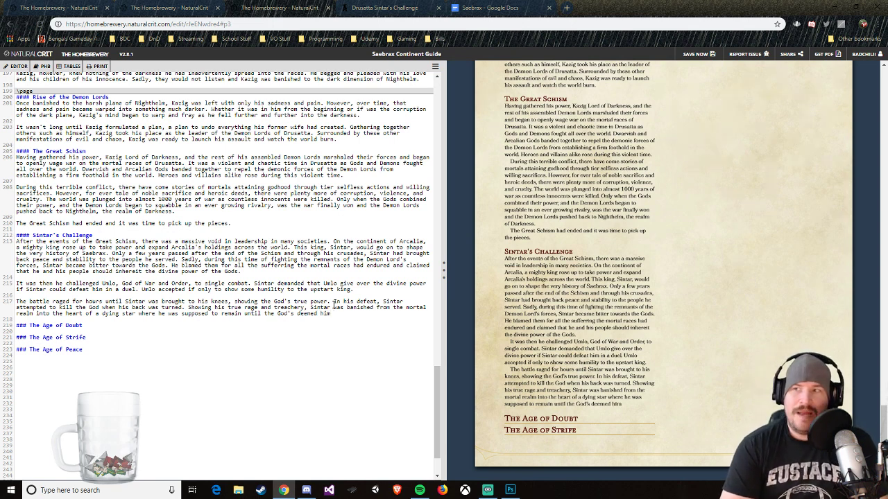
text( repe)
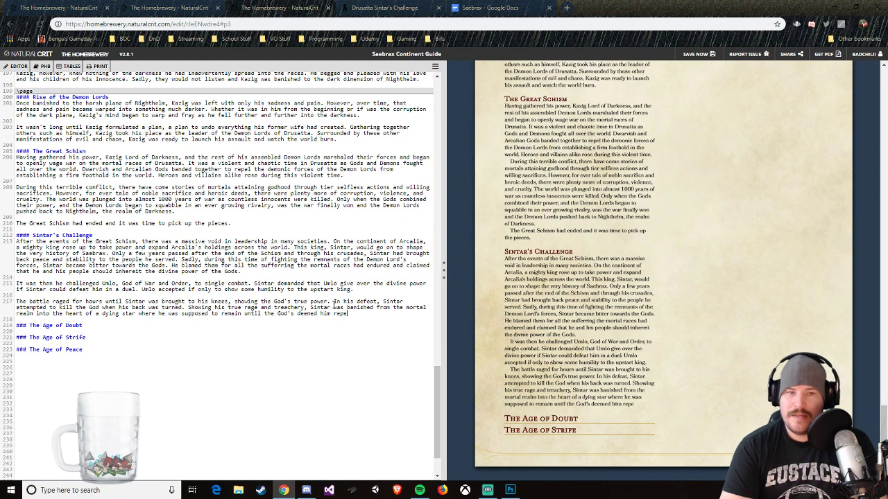
text(ntant.)
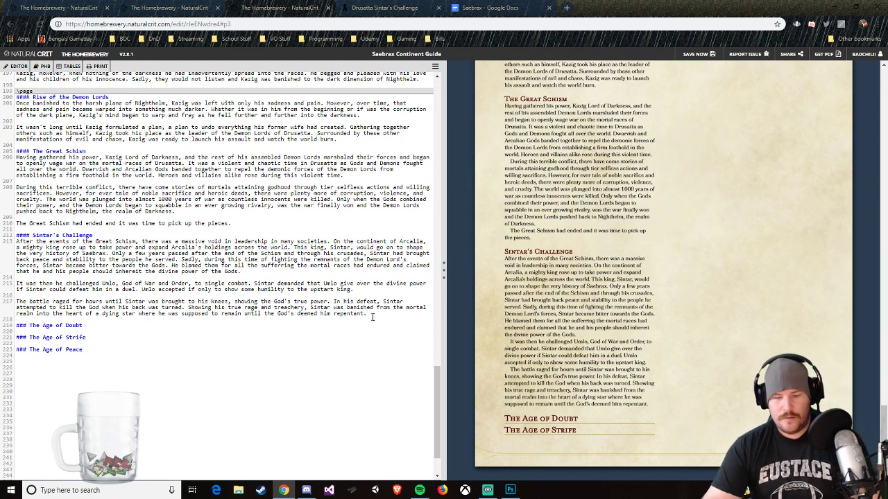
Step: Insert a column break of two ``` lines between the Sintar's Challenge text and the Age of Doubt heading
key(Return)
key(Return)
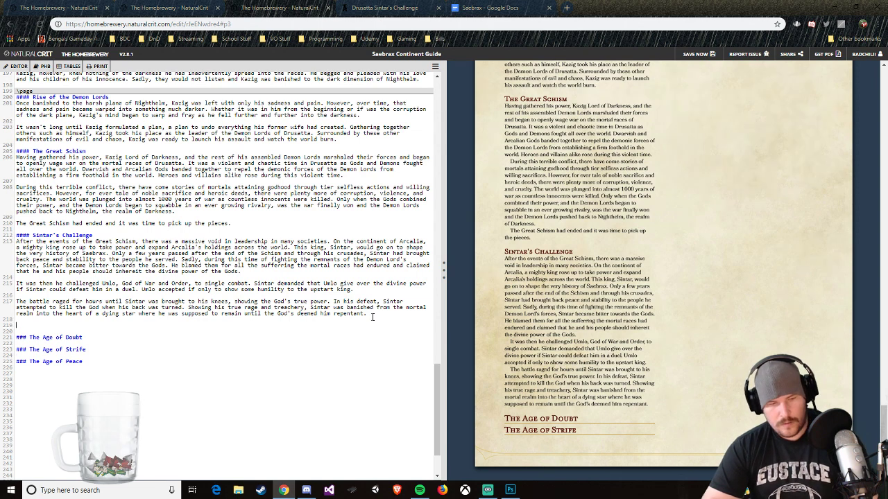
text(```)
key(Return)
text(```)
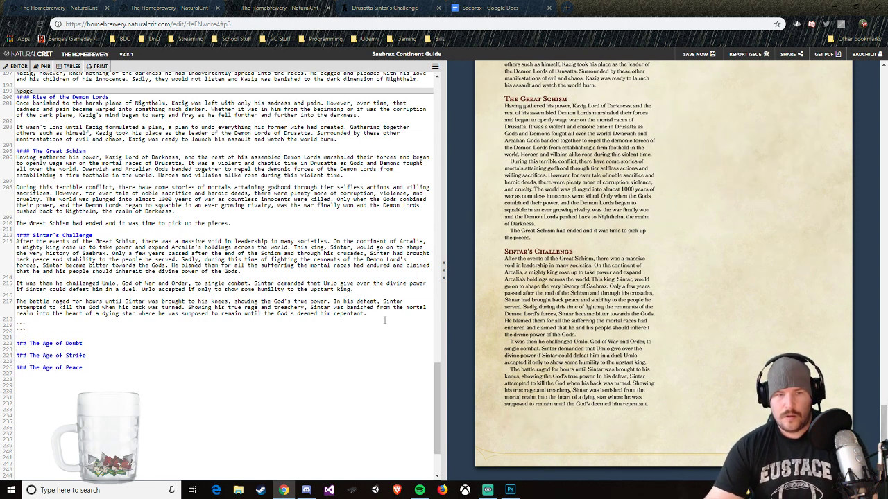
Step: Copy the three Sintar's Challenge paragraphs into the Saebrax Google Docs document, below the outline
drag(384, 320, 17, 241)
right_click(52, 252)
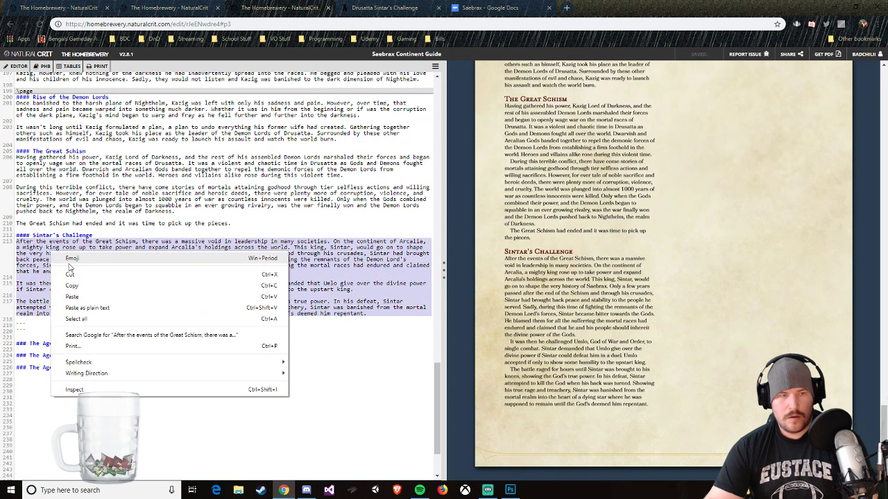
click(78, 286)
click(492, 7)
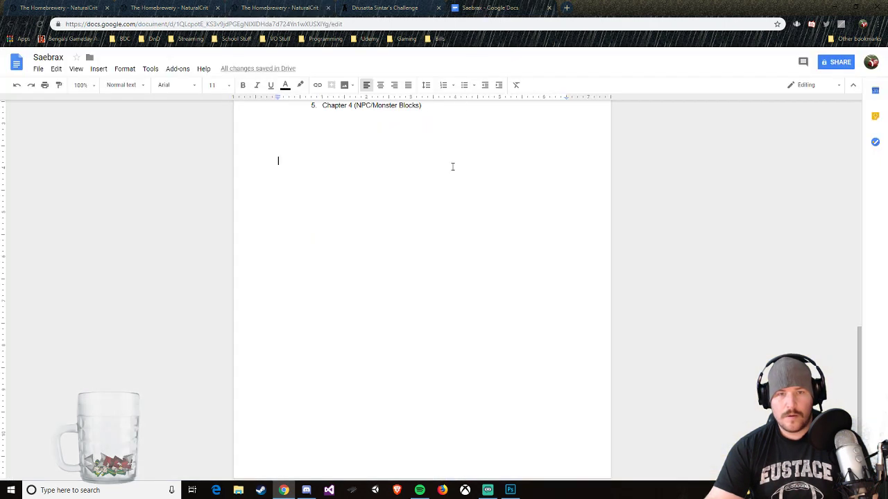
click(347, 251)
key(ctrl+v)
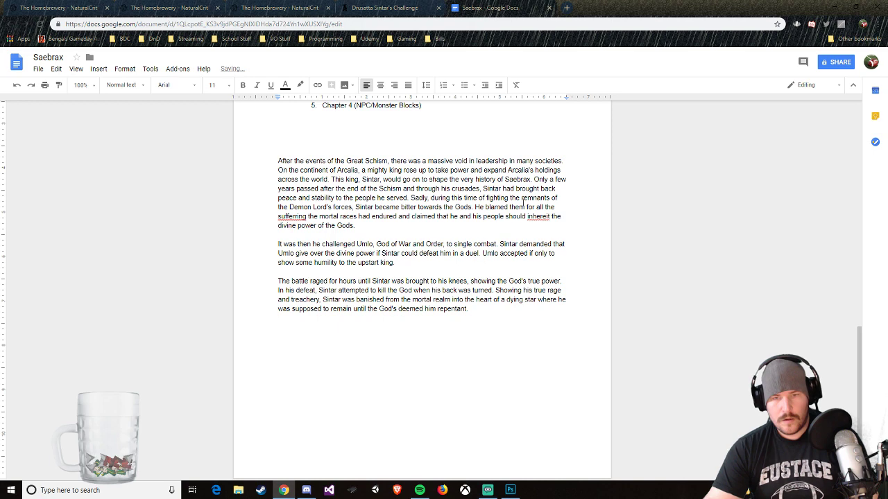
Step: Correct the two misspelled words in the pasted text to "inherit" and "suffering"
right_click(531, 216)
click(536, 216)
right_click(538, 215)
click(544, 233)
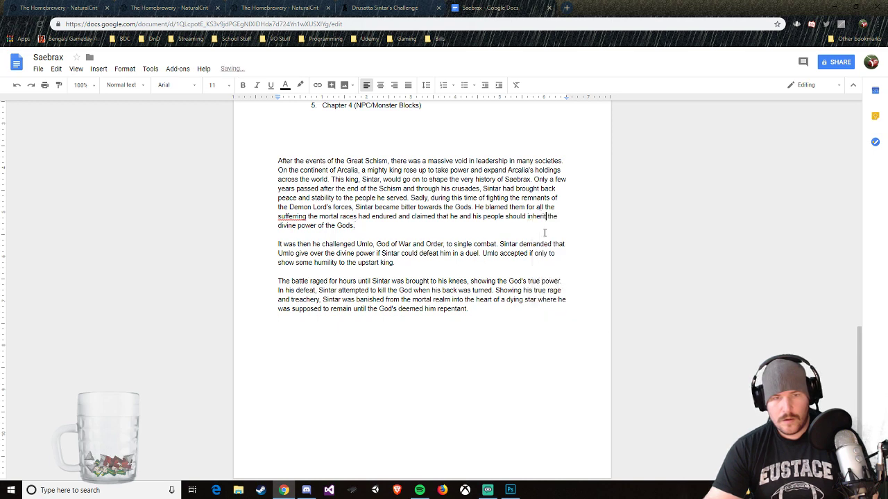
right_click(297, 220)
click(317, 237)
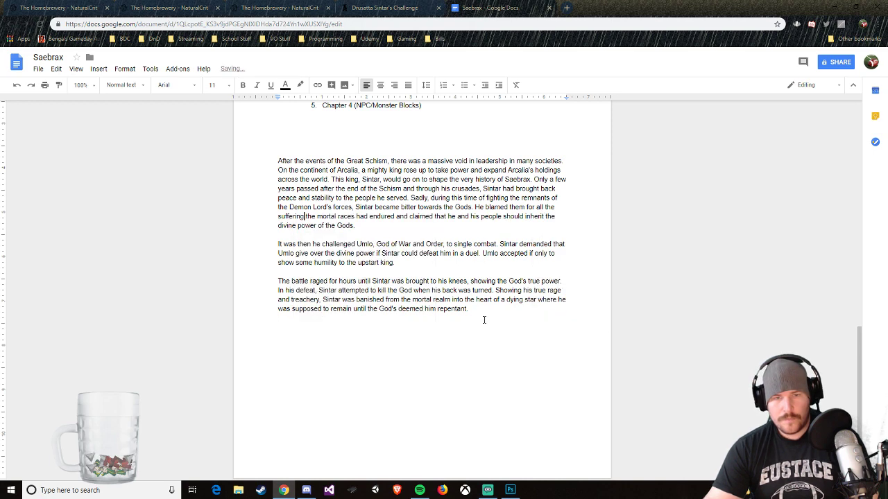
Step: Cut the corrected paragraphs from Google Docs and paste them over the Sintar's Challenge text in the Homebrewery guide
click(484, 319)
drag(460, 315, 276, 160)
right_click(342, 186)
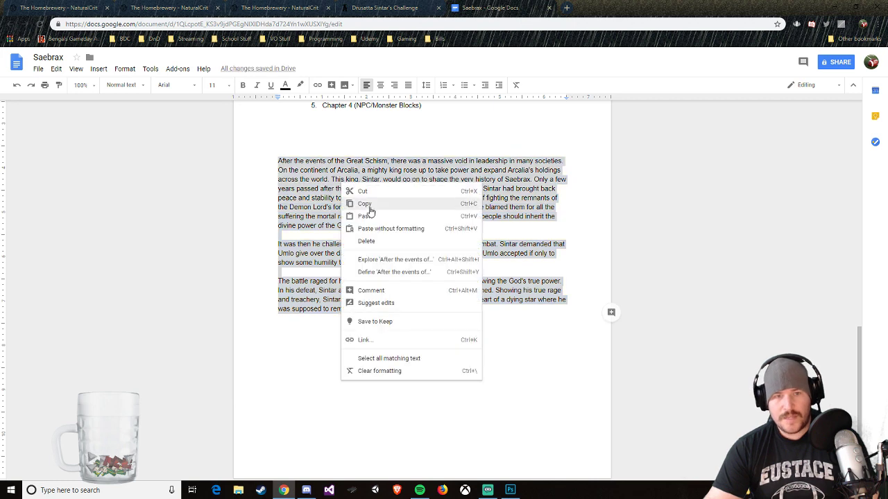
click(374, 192)
click(277, 8)
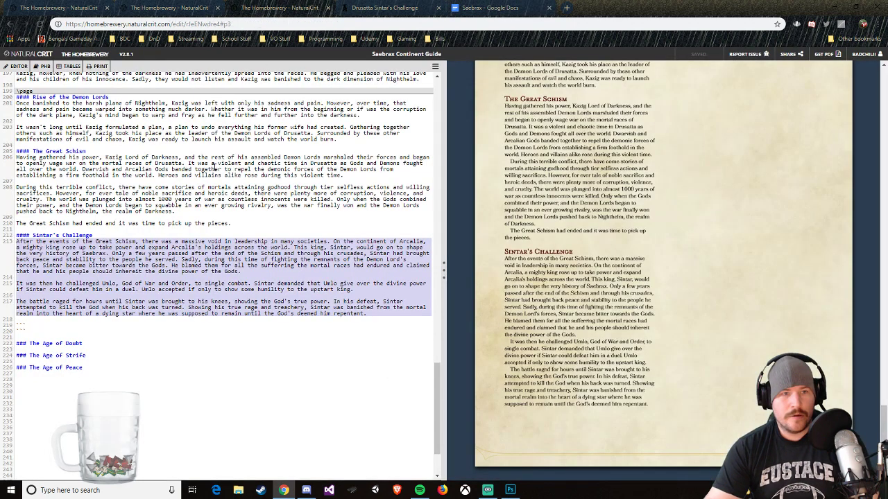
key(ctrl+v)
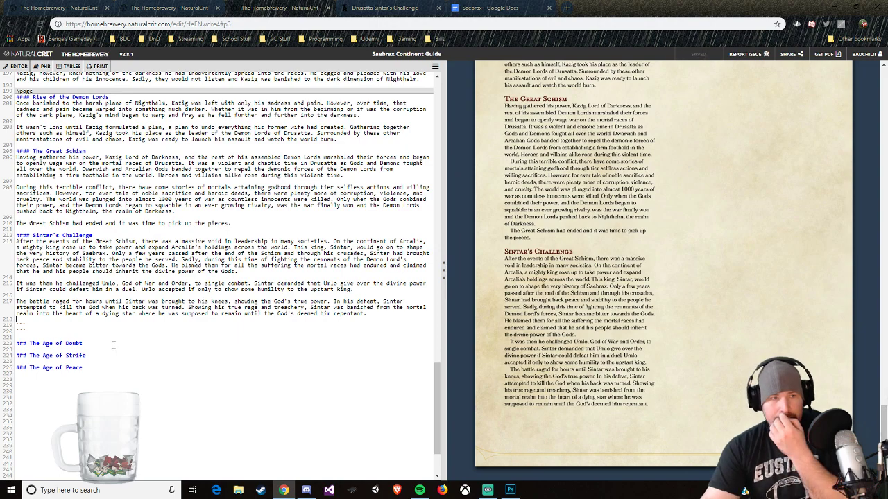
Step: Highlight the Sintar's Challenge entry in yellow in the Google Docs outline
scroll(113, 344, up, 3)
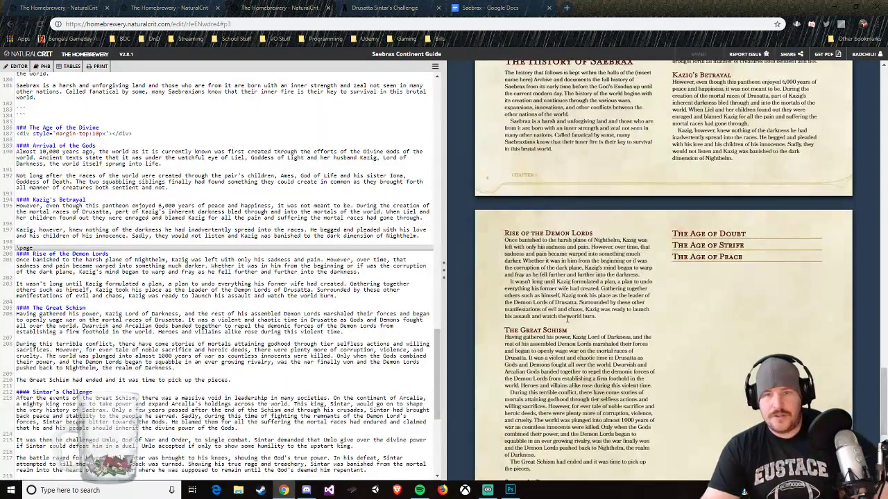
click(468, 8)
scroll(451, 125, up, 5)
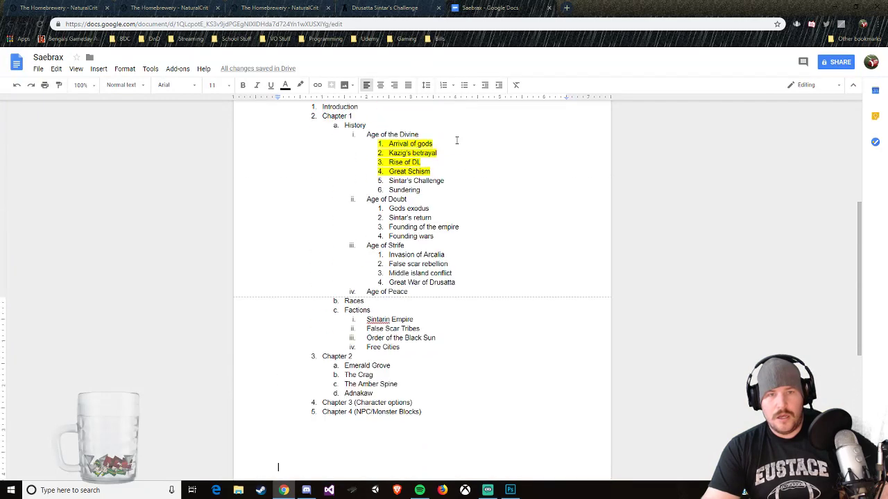
drag(445, 199, 389, 198)
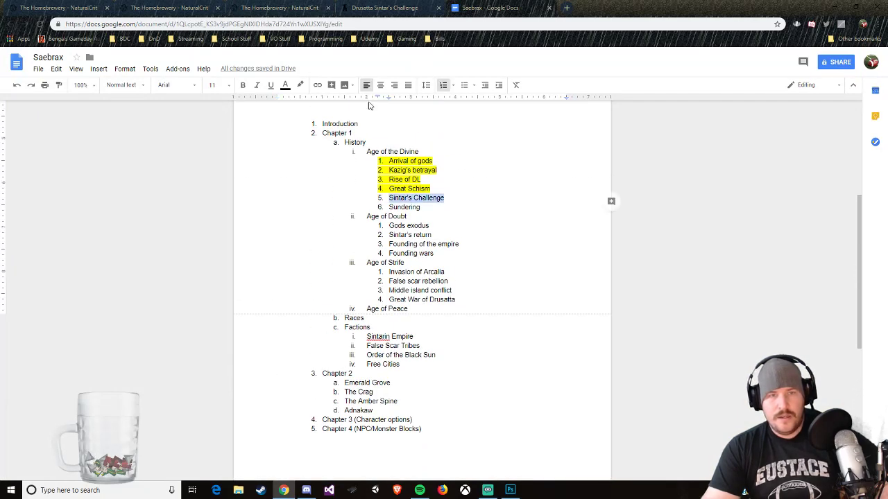
click(300, 85)
click(328, 126)
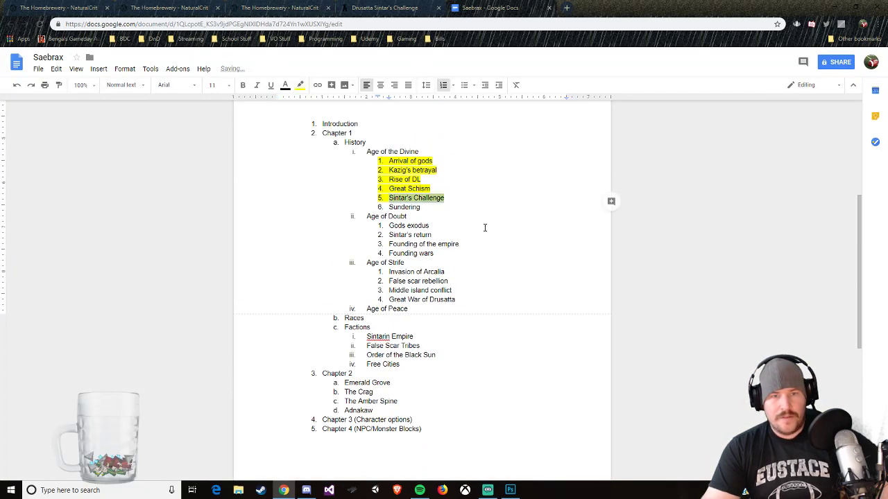
click(430, 226)
Step: Return to the Homebrewery guide and replace "repentant" with "penitent" at the end of Sintar's Challenge
click(387, 8)
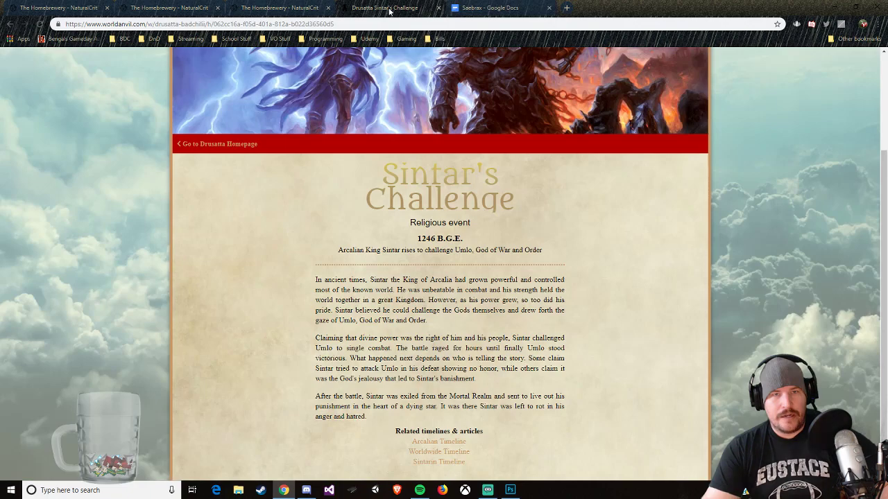
click(281, 8)
scroll(303, 345, down, 3)
scroll(304, 344, down, 3)
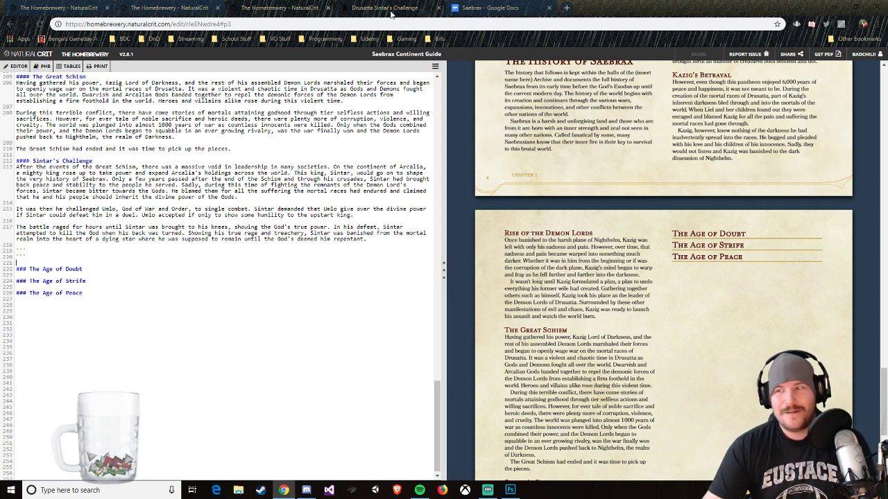
drag(334, 241, 363, 242)
text(p)
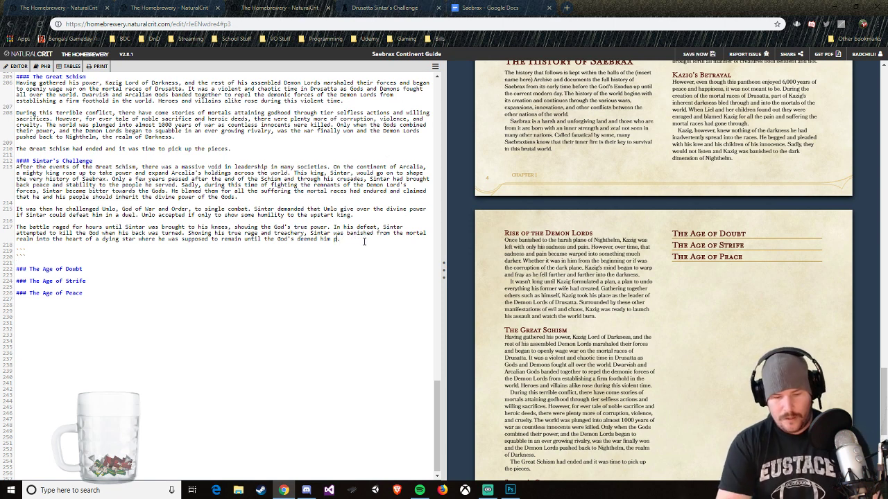
text(enitent.)
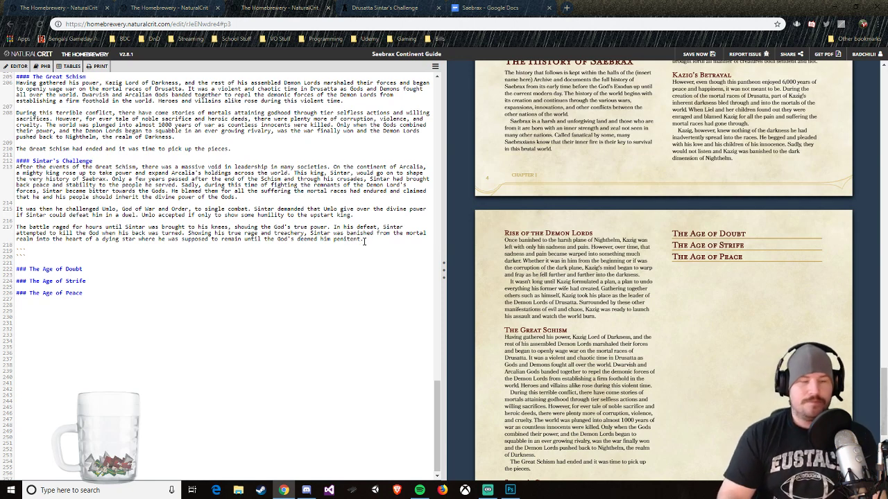
Step: Add a level-four heading "The Sundering" above The Age of Doubt, followed by a new line
key(Down)
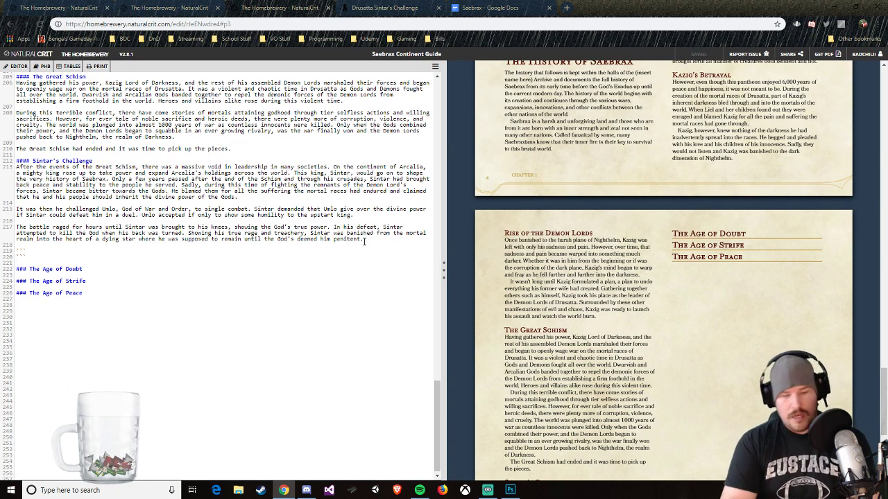
text(####)
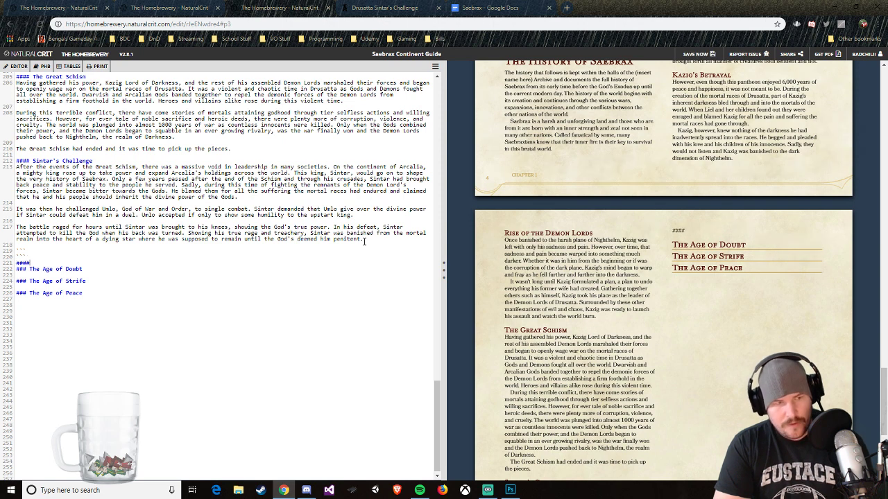
text( The Sundering)
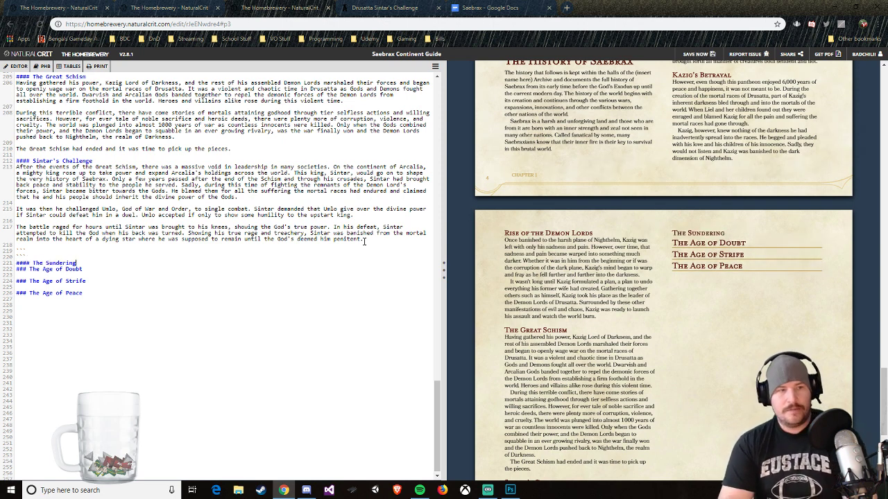
key(Return)
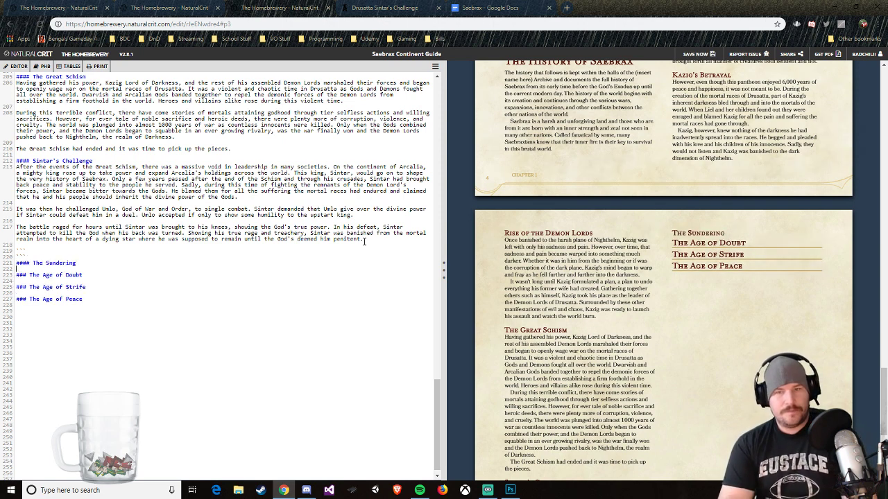
Step: Switch to World Anvil and open the full account of The Sundering from the worldwide timeline
click(388, 8)
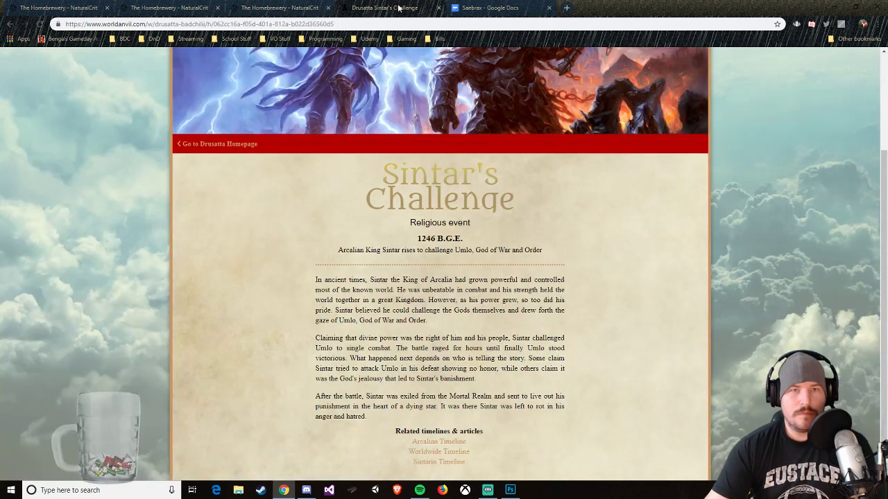
scroll(506, 321, down, 1)
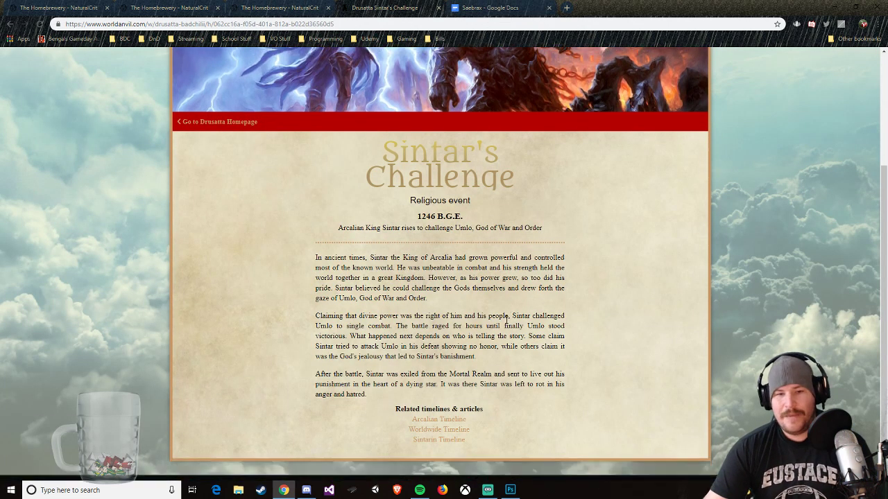
click(278, 8)
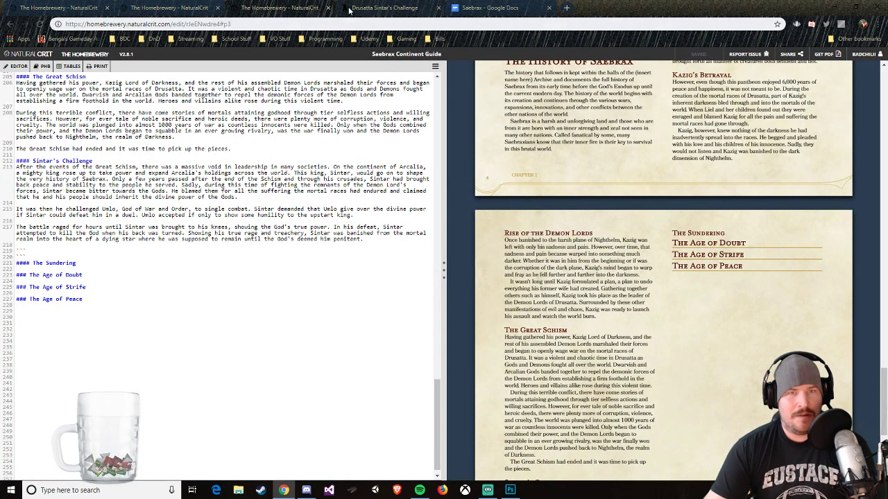
click(388, 8)
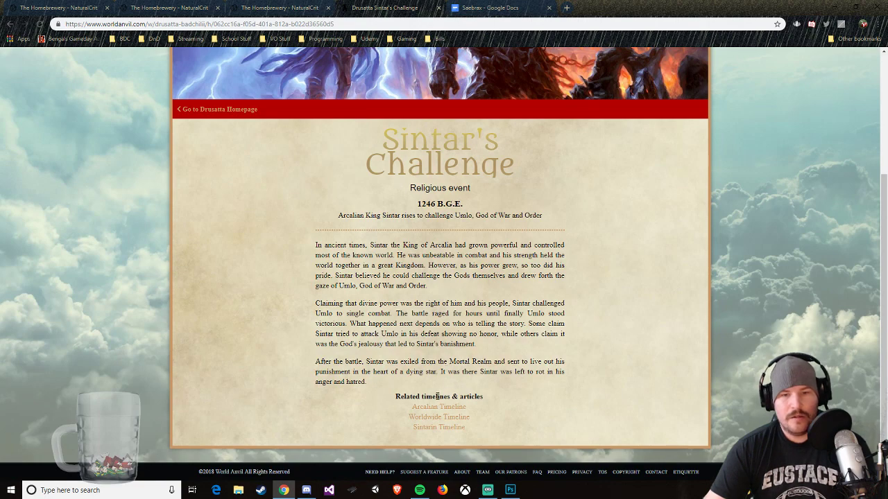
key(alt+Left)
scroll(469, 371, down, 2)
scroll(399, 378, up, 2)
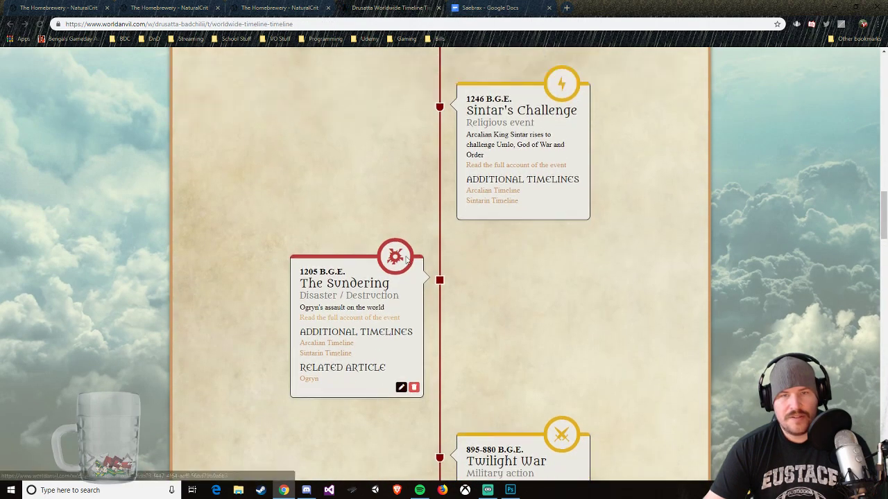
scroll(389, 340, down, 2)
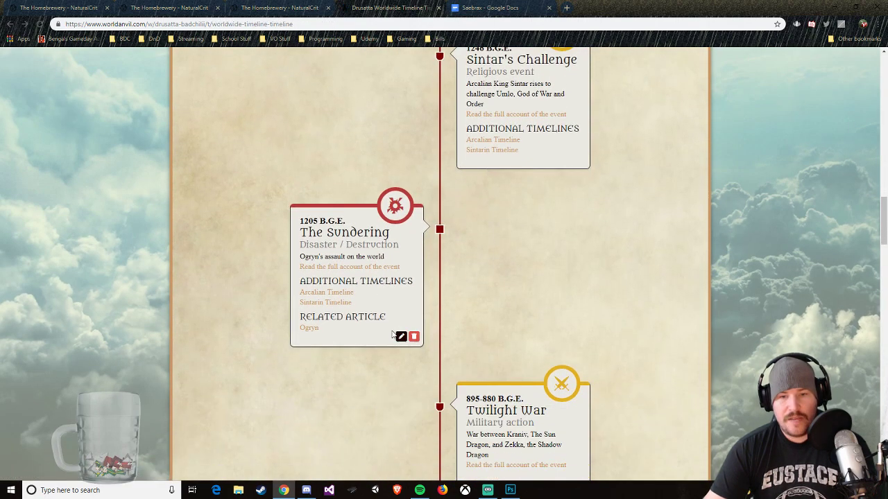
scroll(426, 187, down, 3)
scroll(465, 160, up, 3)
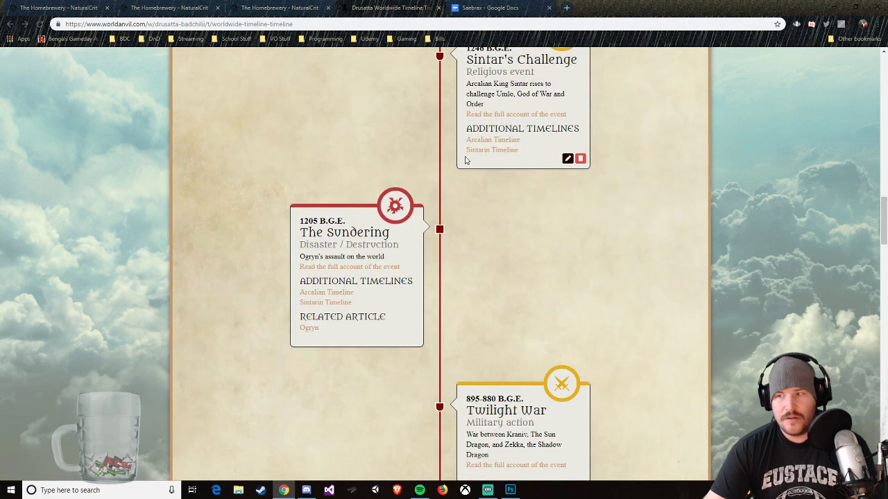
click(389, 269)
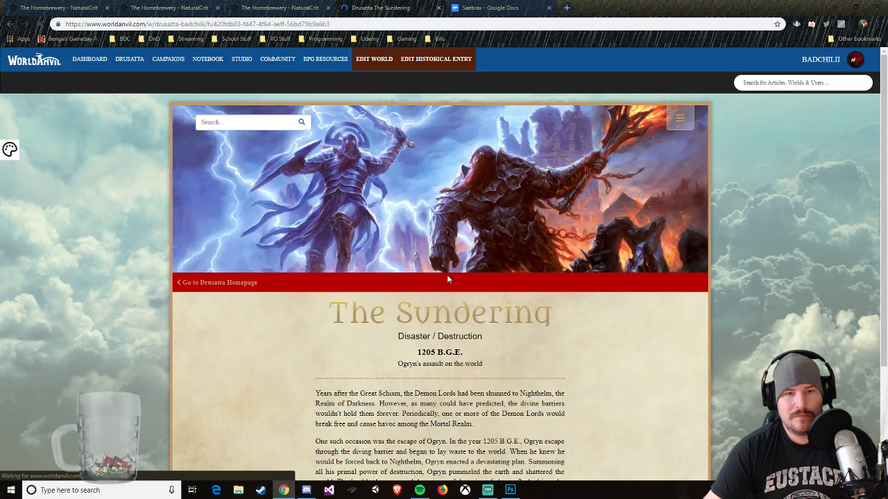
scroll(590, 367, down, 2)
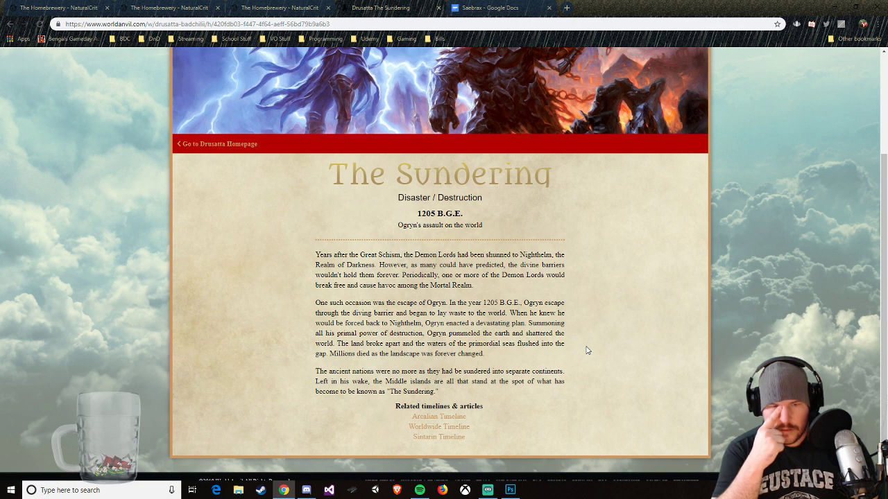
Step: Copy the three paragraphs of The Sundering article and paste them under The Sundering heading in the Homebrewery guide
drag(451, 395, 314, 253)
right_click(323, 262)
click(350, 266)
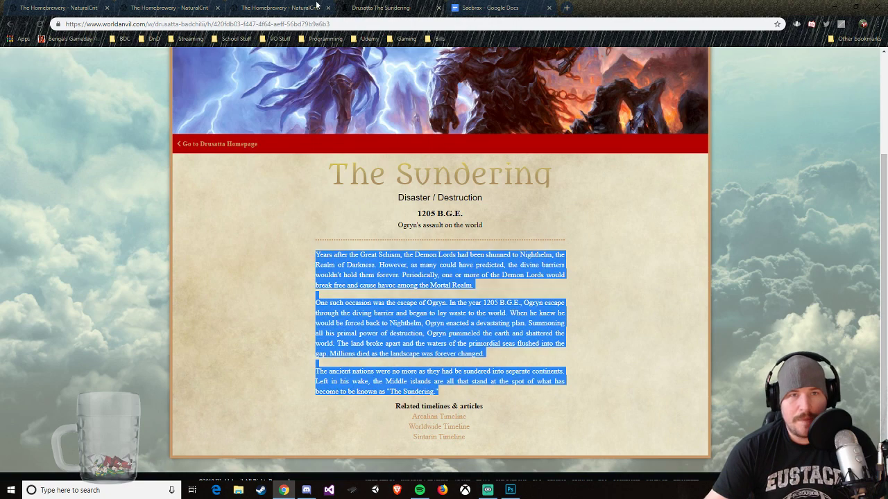
click(316, 5)
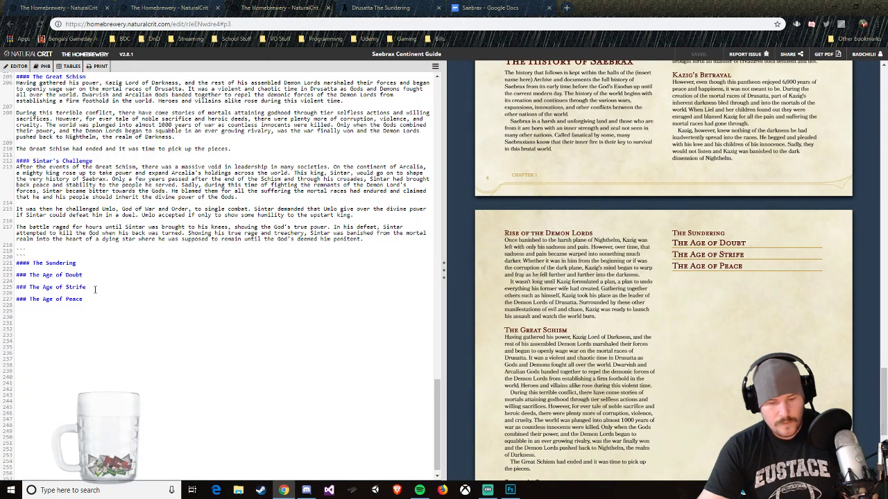
key(ctrl+v)
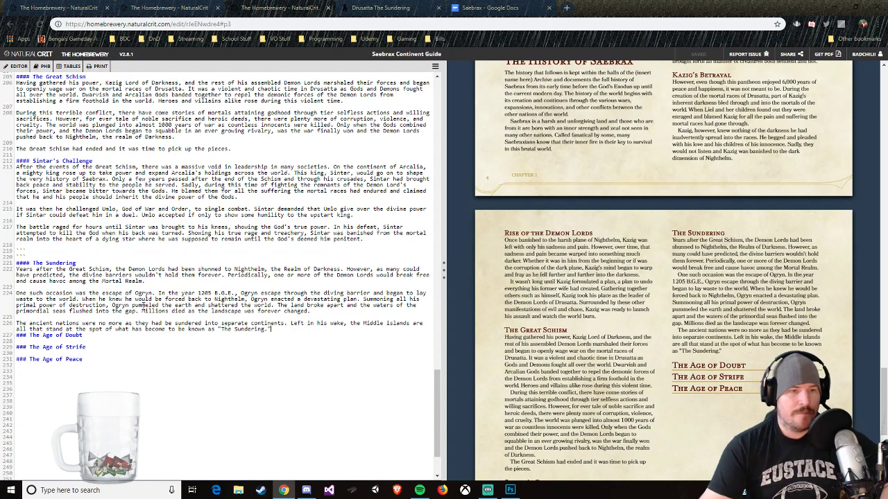
Step: Change "Mortal" to lowercase "mortal" in the first paragraph of The Sundering
click(104, 280)
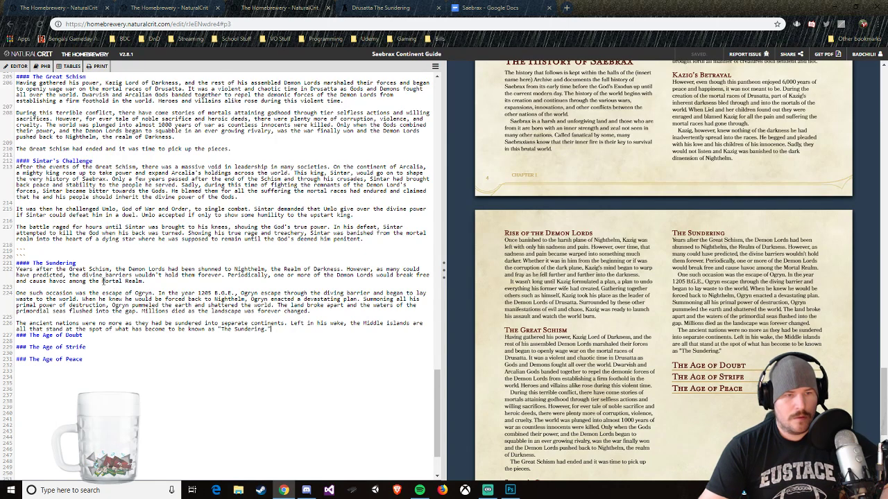
key(BackSpace)
text(m)
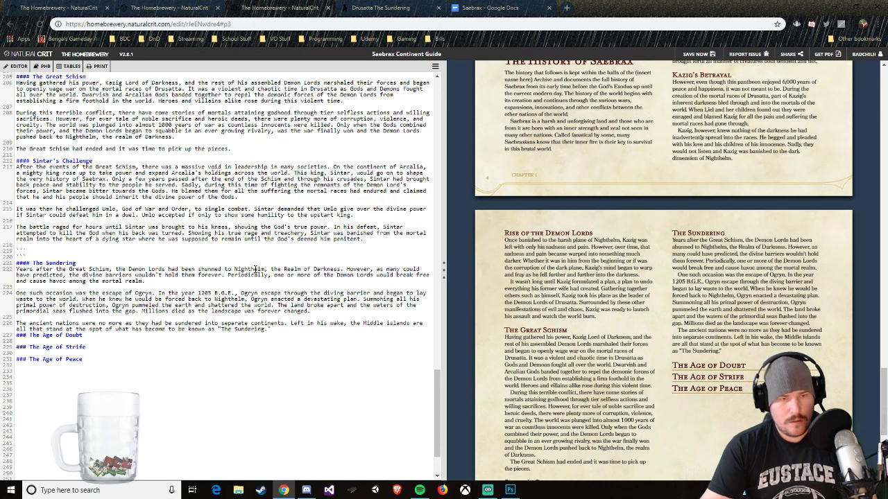
drag(264, 271, 341, 270)
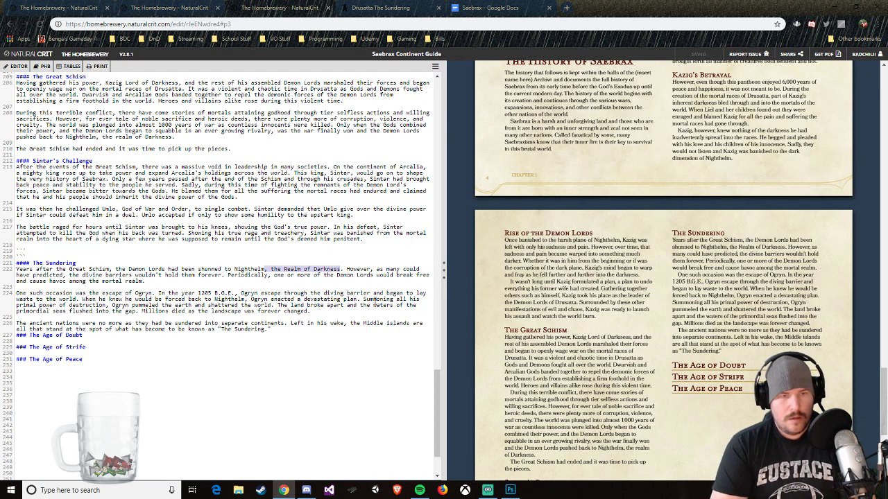
click(340, 269)
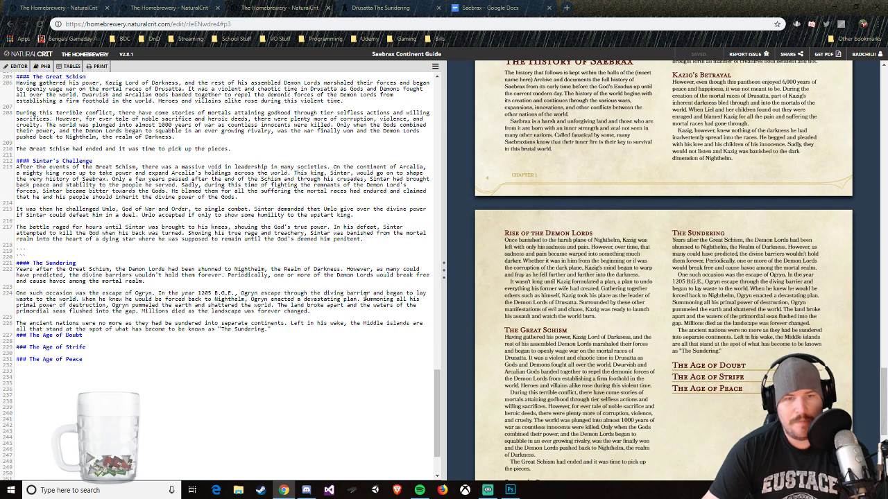
Step: Return to the World Anvil worldwide timeline and open The Sundering entry for editing
click(371, 9)
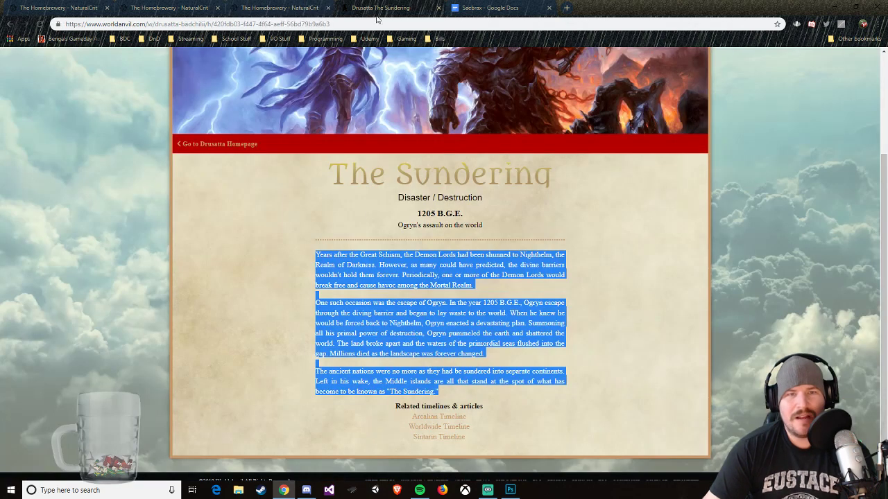
key(alt+Left)
mouse_move(384, 222)
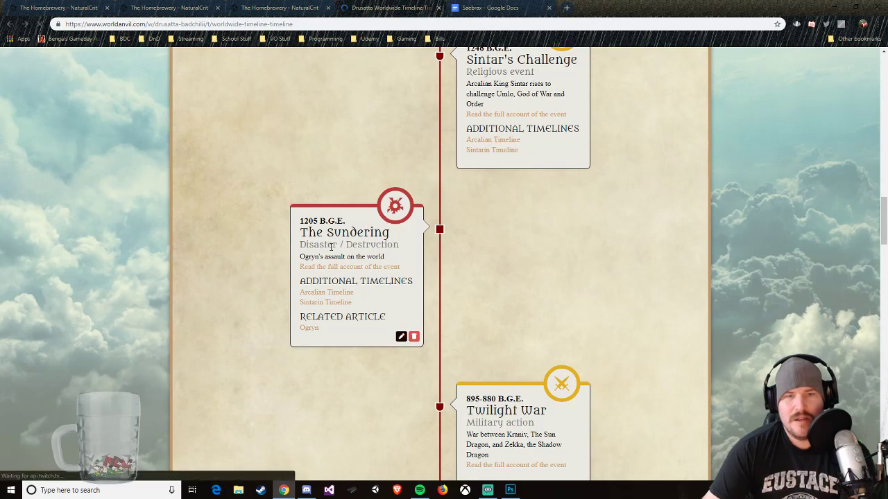
scroll(310, 226, up, 3)
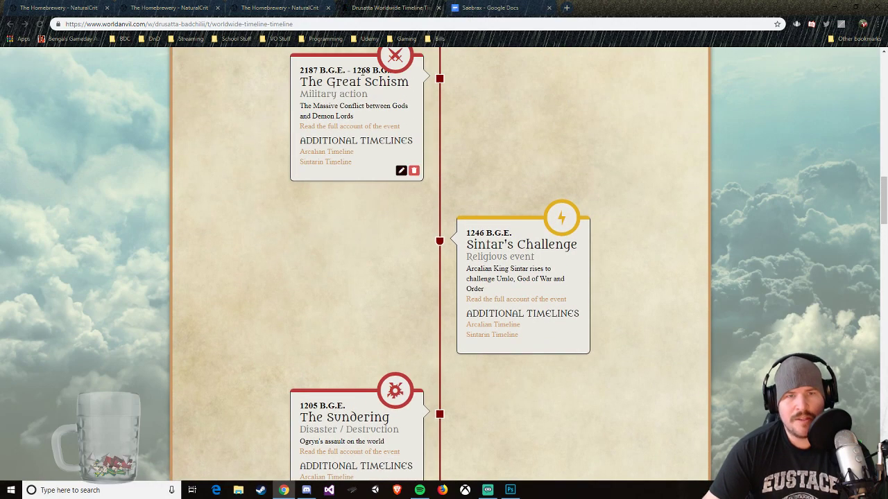
scroll(396, 218, down, 3)
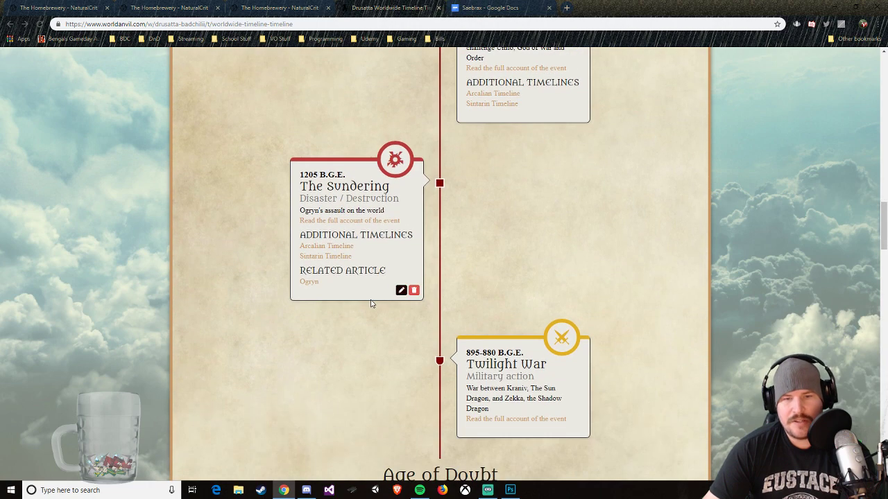
click(401, 289)
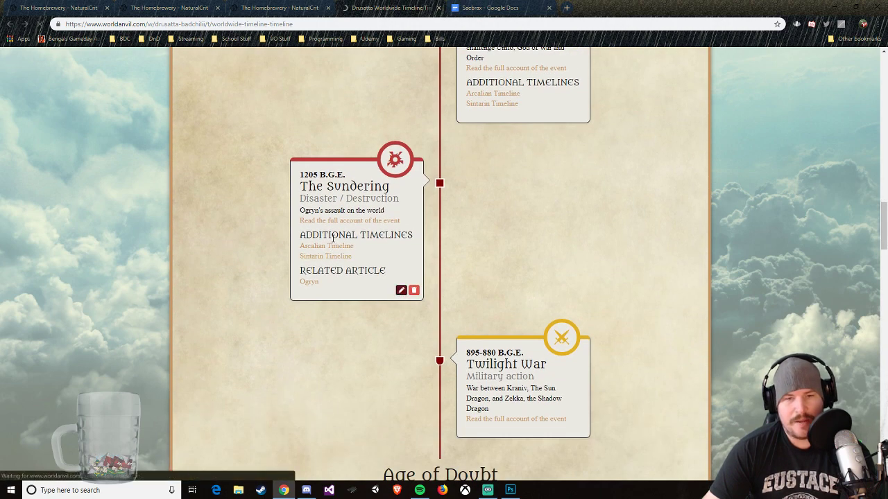
Step: Set the starting year of The Sundering entry to -905
scroll(141, 355, down, 2)
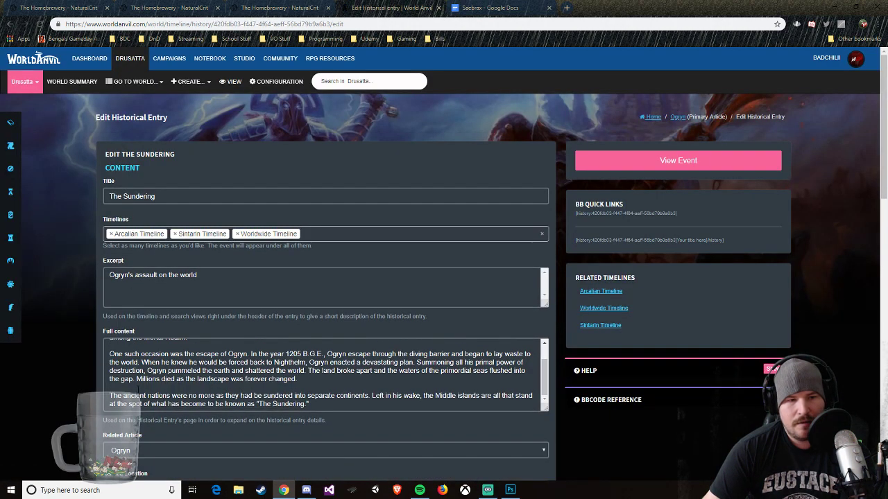
scroll(123, 412, down, 3)
click(124, 422)
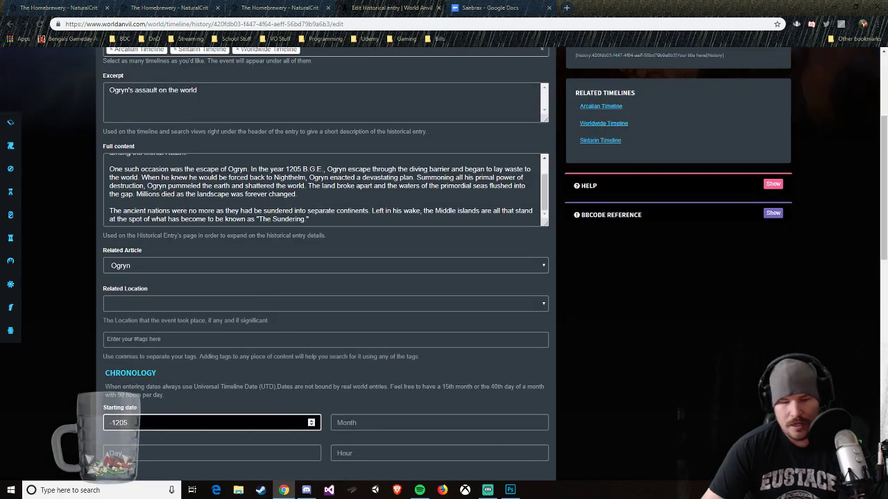
key(BackSpace)
text(0)
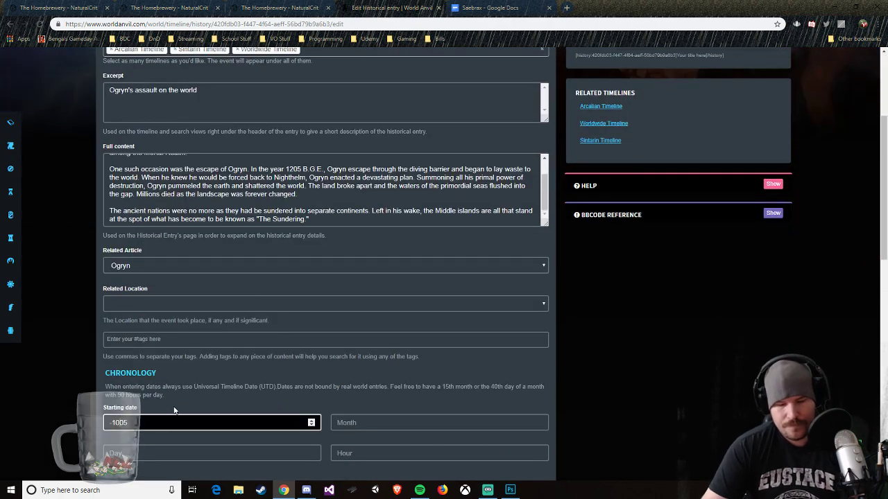
key(BackSpace)
key(BackSpace)
key(BackSpace)
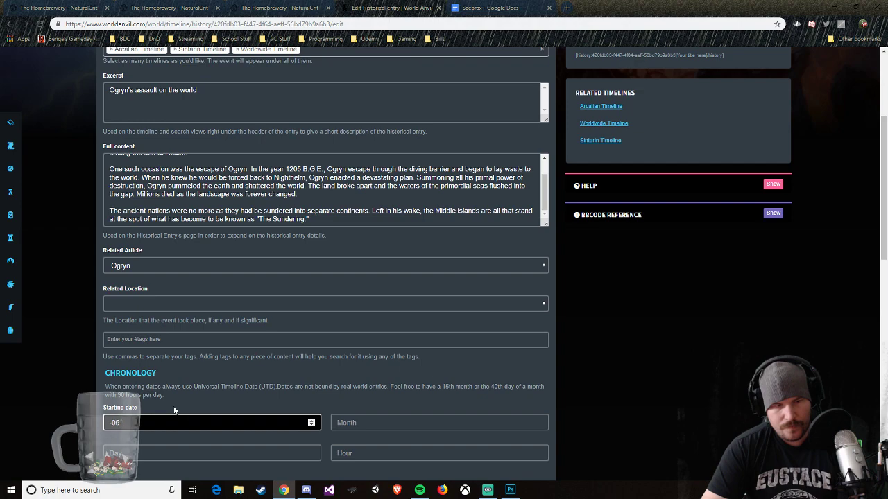
text(-9)
scroll(322, 413, down, 9)
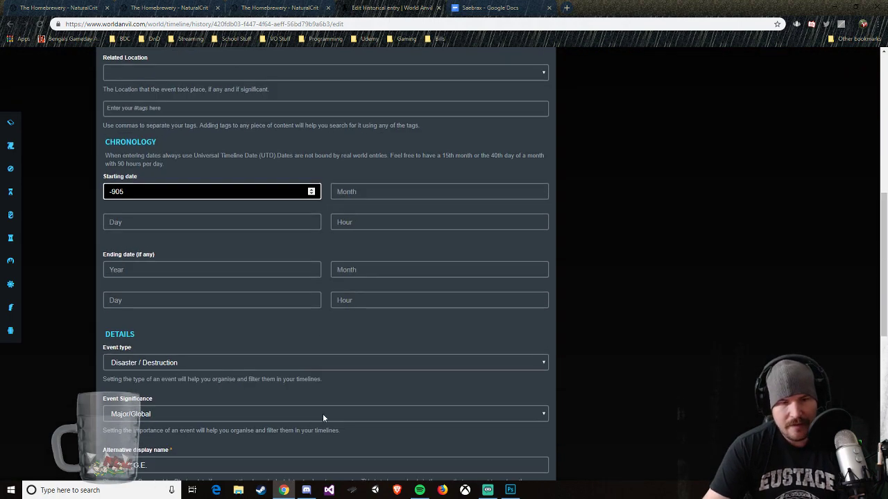
Step: Set the entry's alternative display name to "905 B.G.E." and save the changes
click(118, 280)
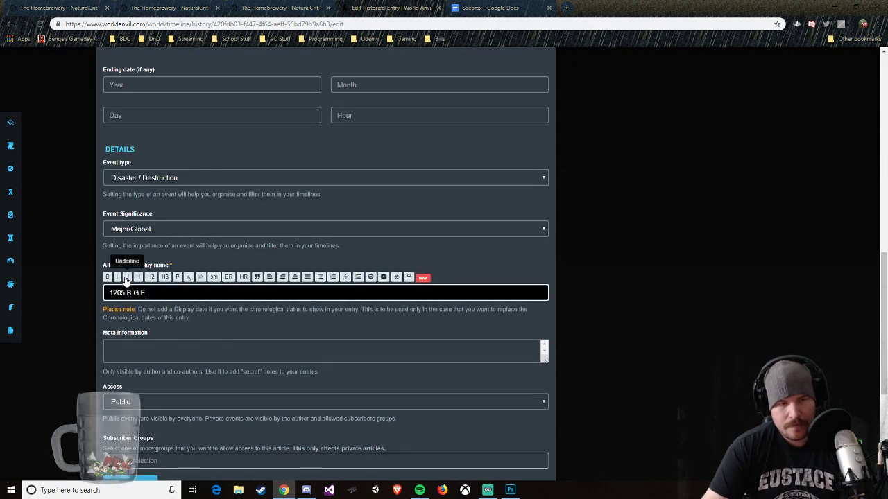
key(BackSpace)
key(BackSpace)
text(9)
scroll(334, 368, down, 2)
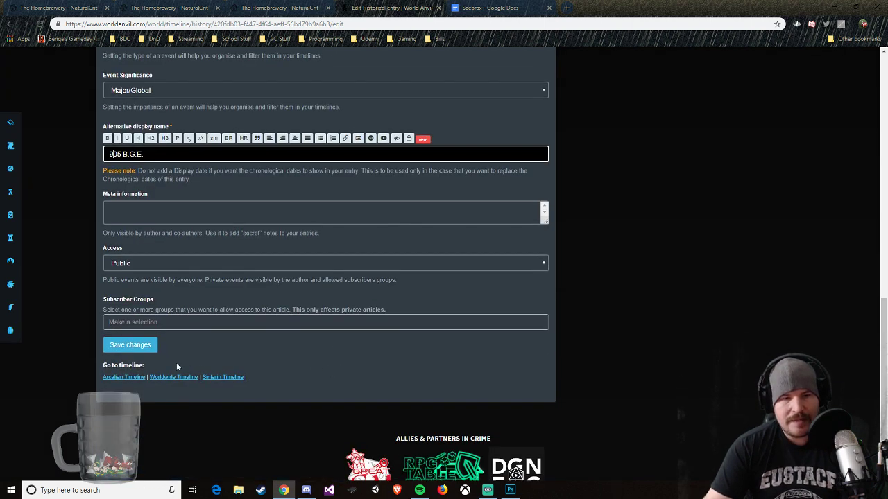
click(130, 345)
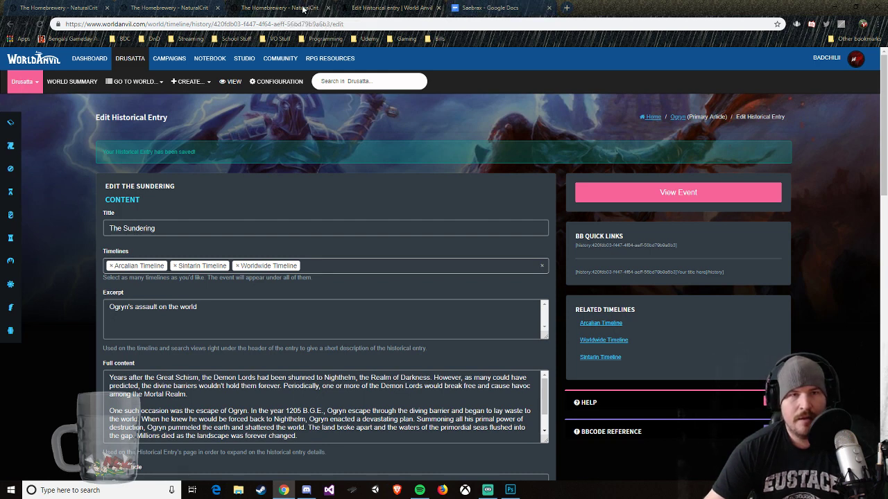
Step: Switch to the Saebrax outline in Google Docs and review its Chapter 1 history entries
click(467, 10)
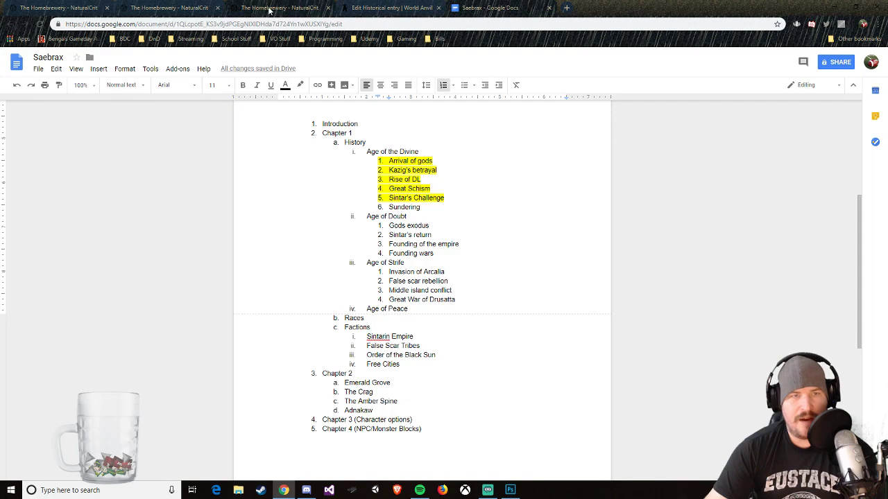
click(167, 8)
click(494, 9)
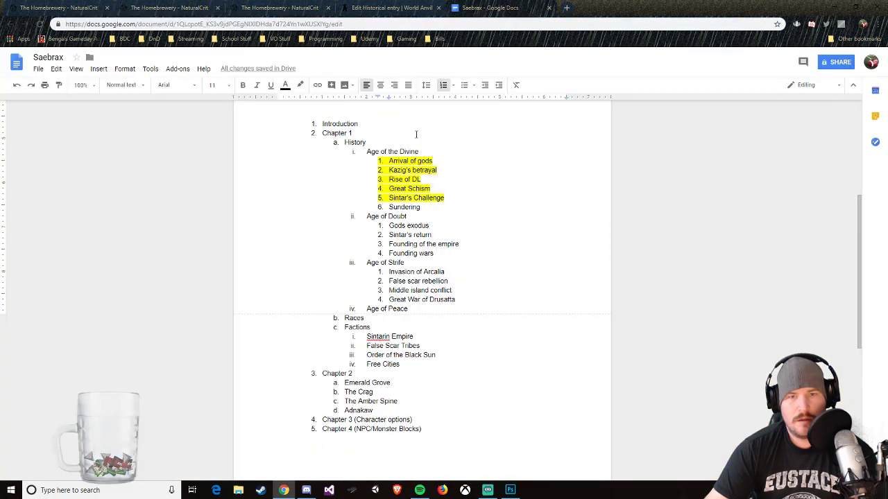
Step: Switch to World Anvil, view The Sundering event, and check its placement on the Worldwide Timeline
click(284, 8)
click(388, 8)
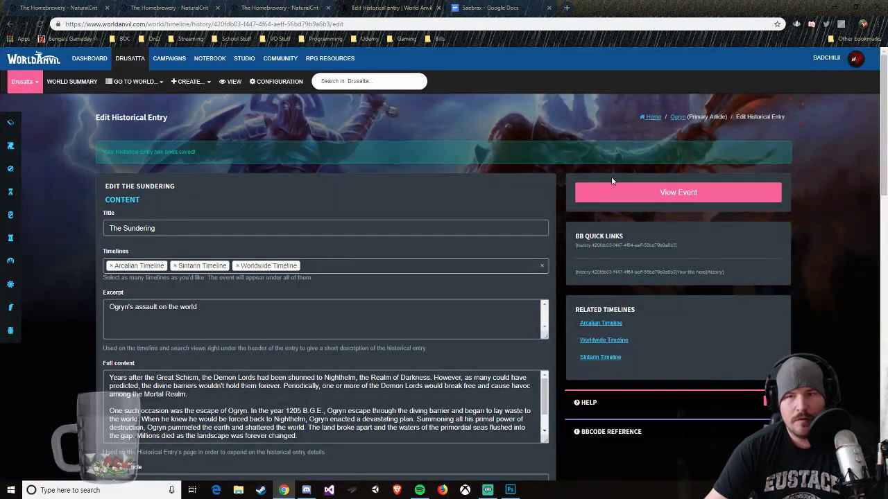
click(613, 187)
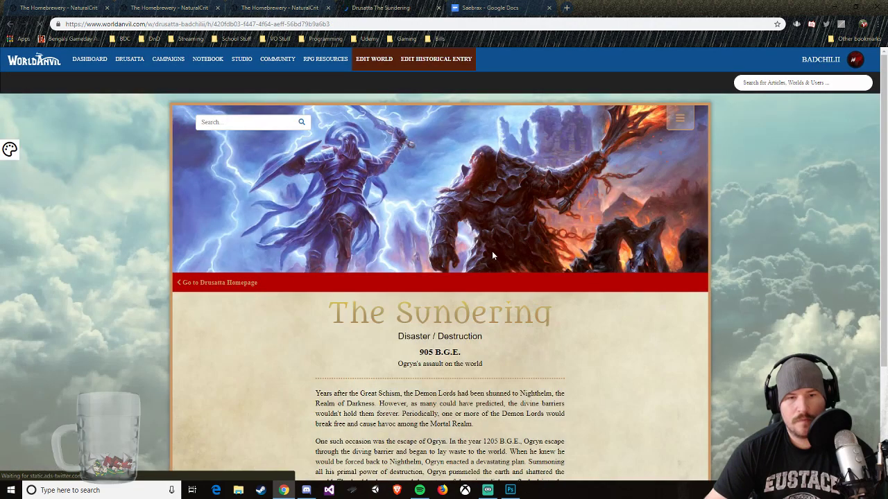
scroll(492, 253, down, 3)
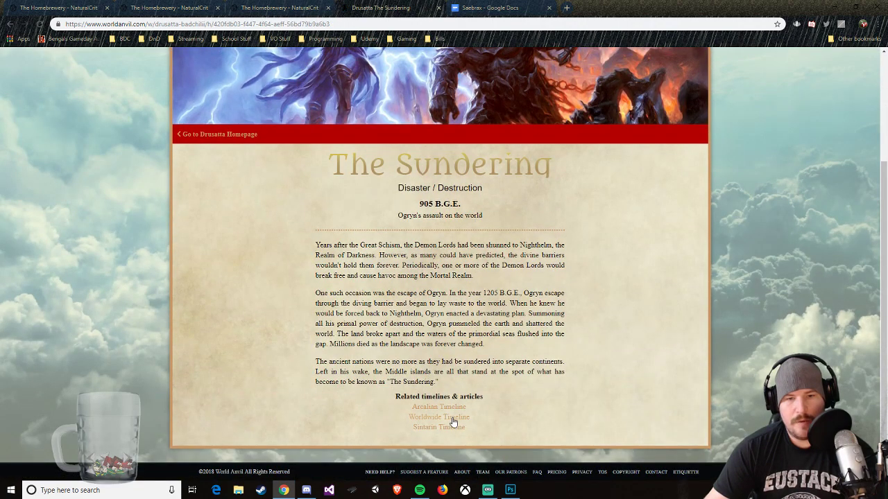
click(452, 421)
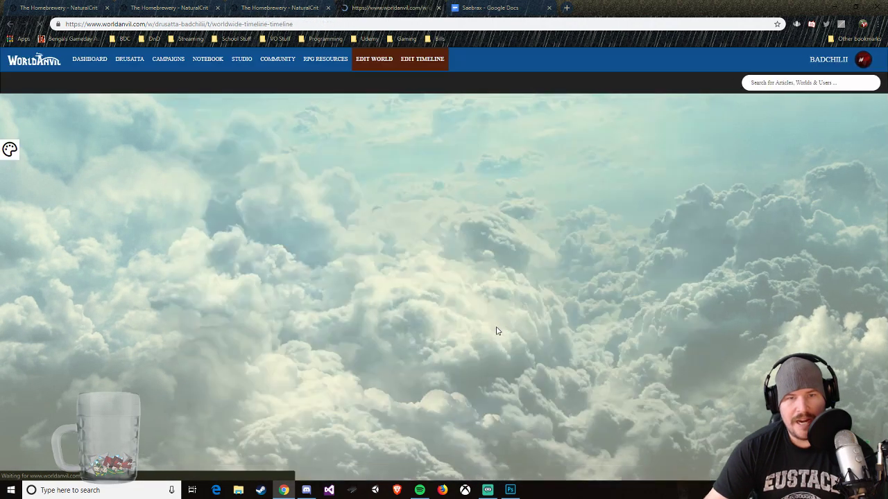
scroll(500, 333, down, 13)
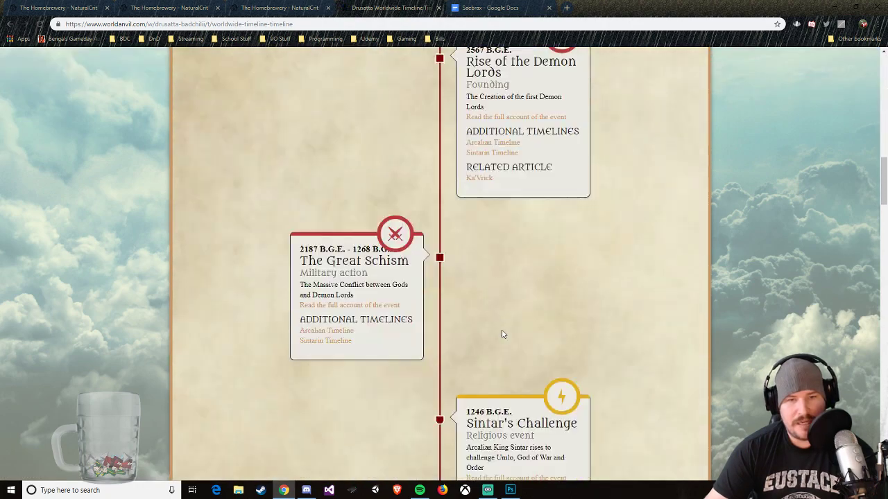
scroll(503, 334, down, 4)
scroll(501, 331, down, 3)
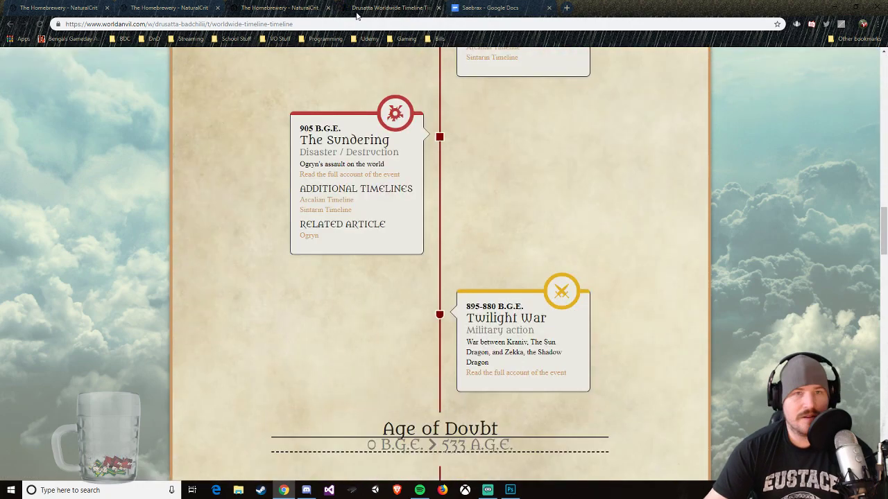
Step: Return to the Saebrax Continent Guide in The Homebrewery and change the year in The Sundering text to 905 B.G.E
click(312, 14)
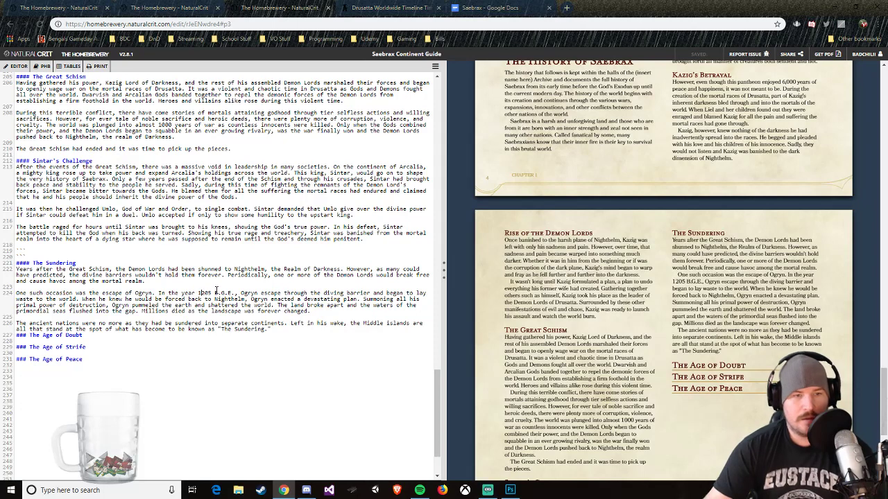
key(BackSpace)
key(BackSpace)
text(9)
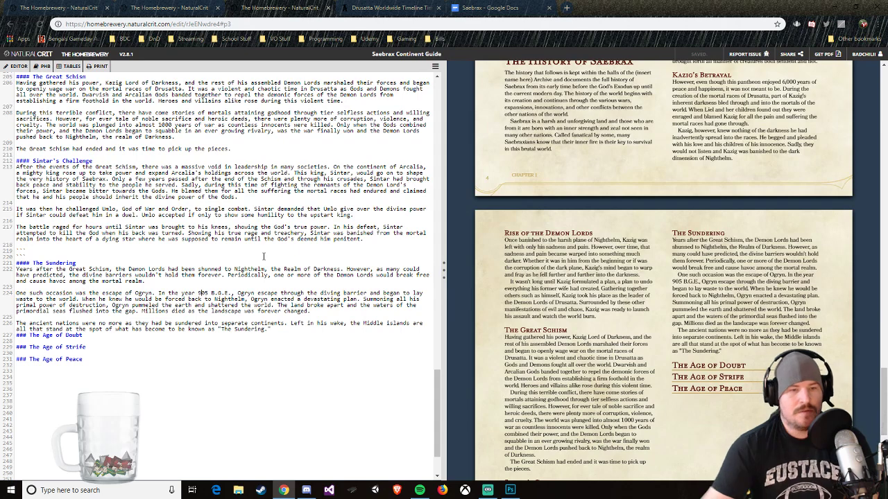
Step: Append "It was during this event that the contient of Saebrax was fully formed." to The Sundering's last paragraph
click(281, 330)
text(It was )
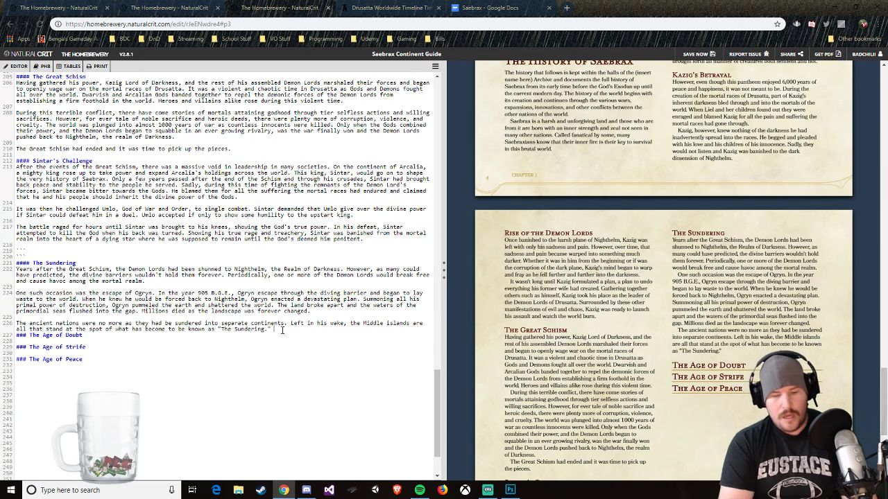
text(during thi)
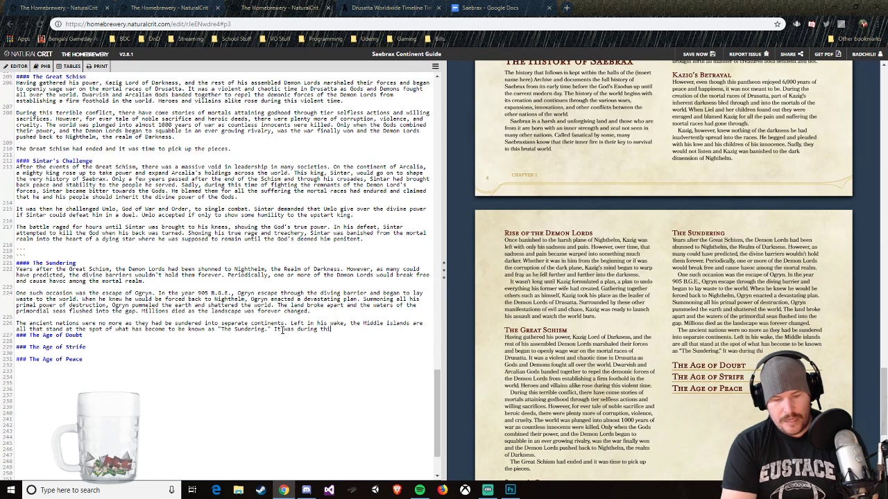
text(s event that th)
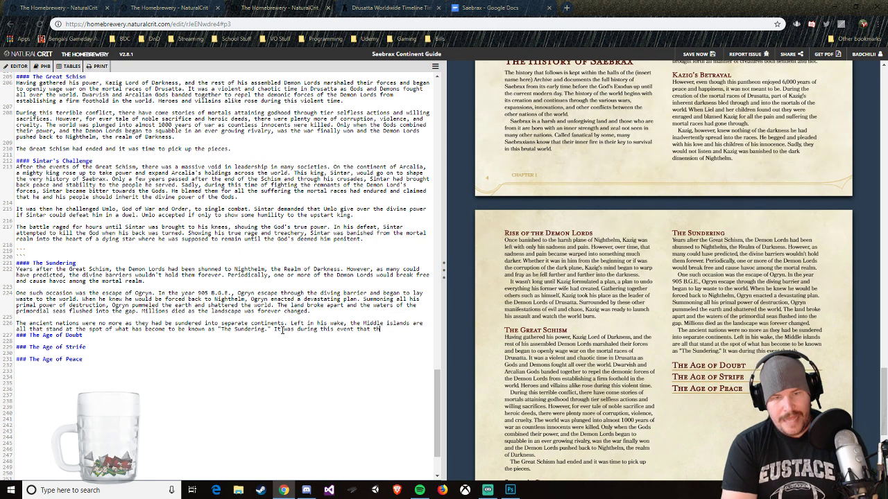
text(e content of Saebr)
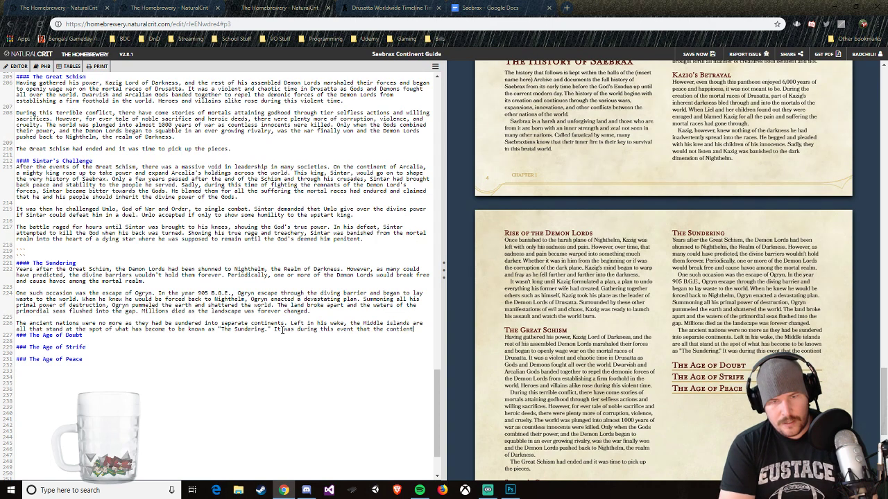
text(ax)
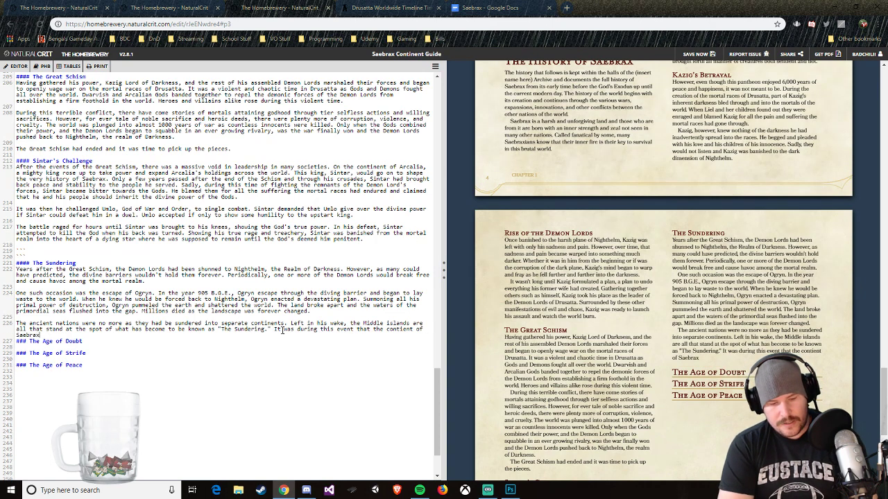
text( was fully formed.)
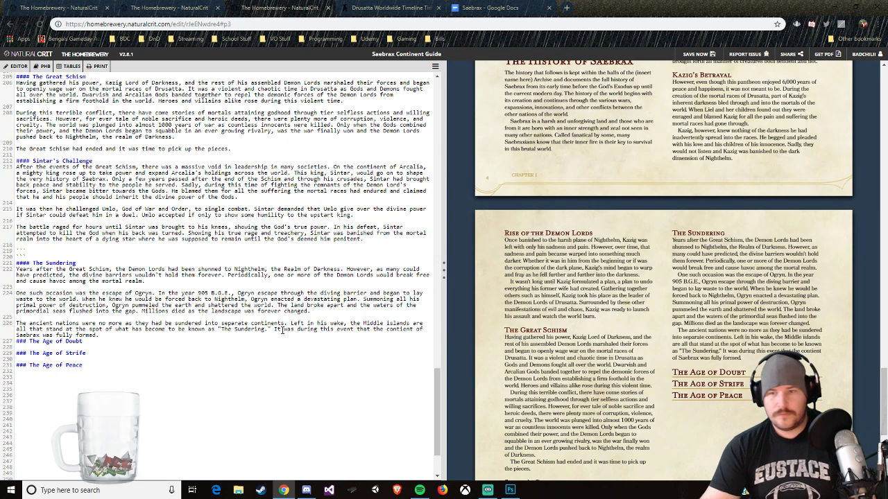
Step: Review the Chapter 1 source and its previewed pages, from Welcome to Saebrax through the Age of Peace heading
scroll(360, 324, up, 10)
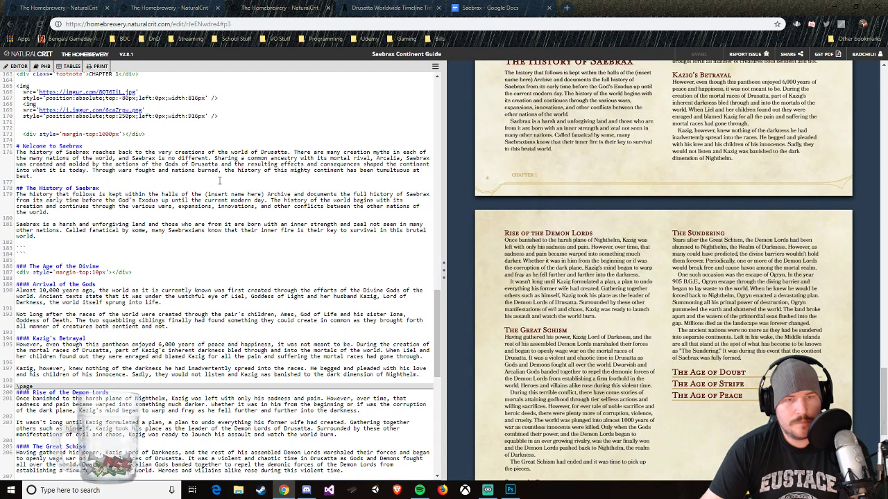
scroll(351, 189, down, 5)
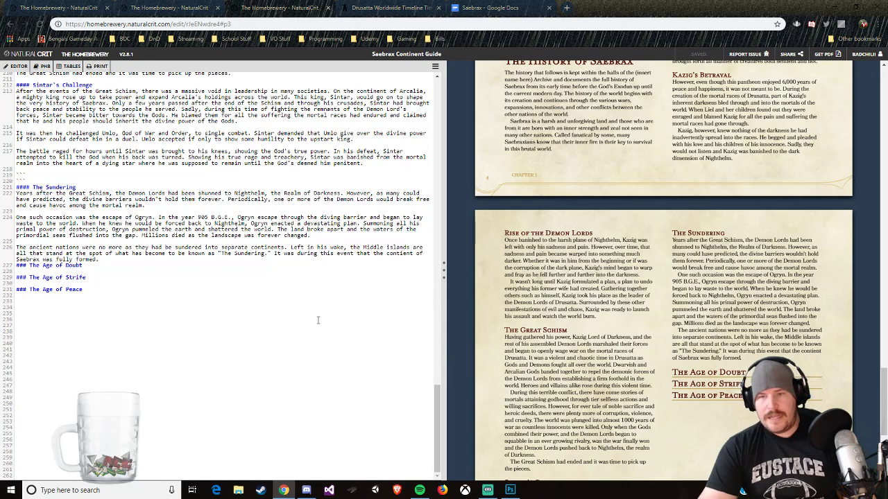
scroll(605, 380, down, 1)
scroll(605, 380, down, 2)
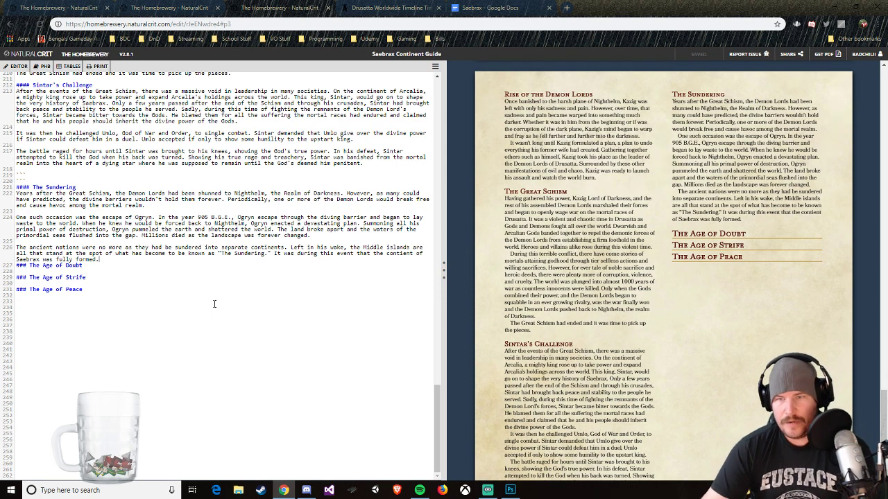
scroll(545, 309, up, 2)
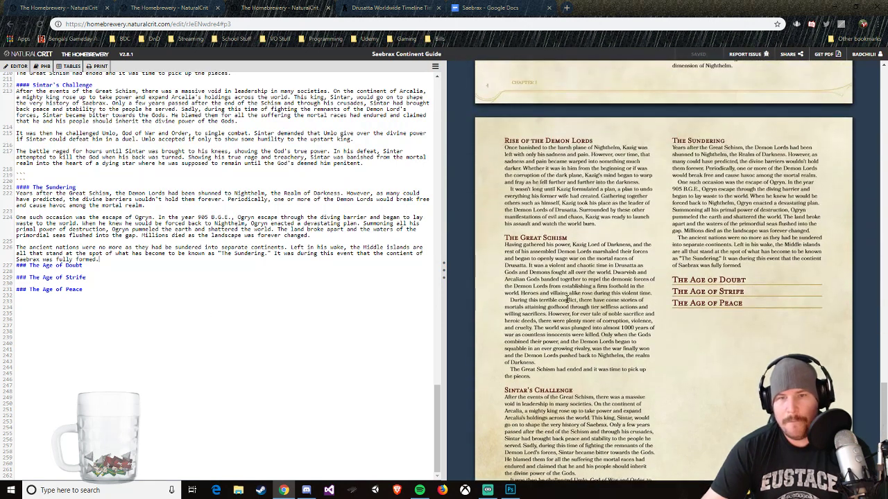
scroll(654, 285, up, 6)
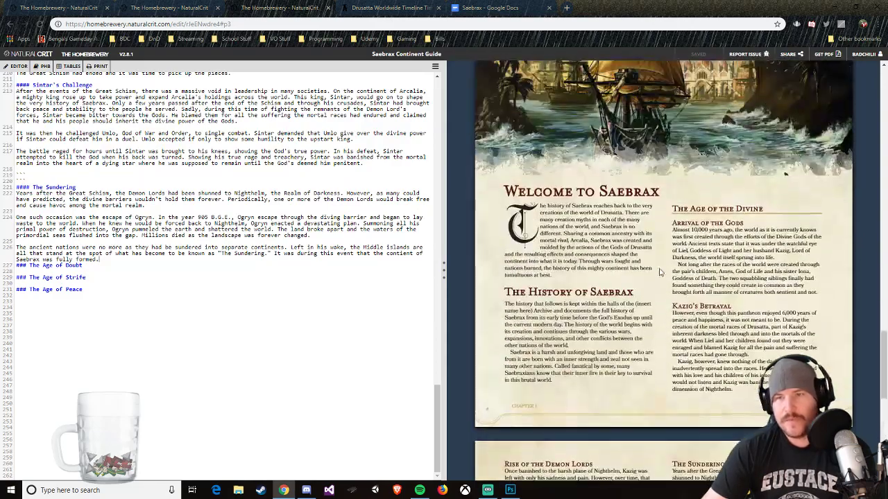
scroll(645, 287, down, 9)
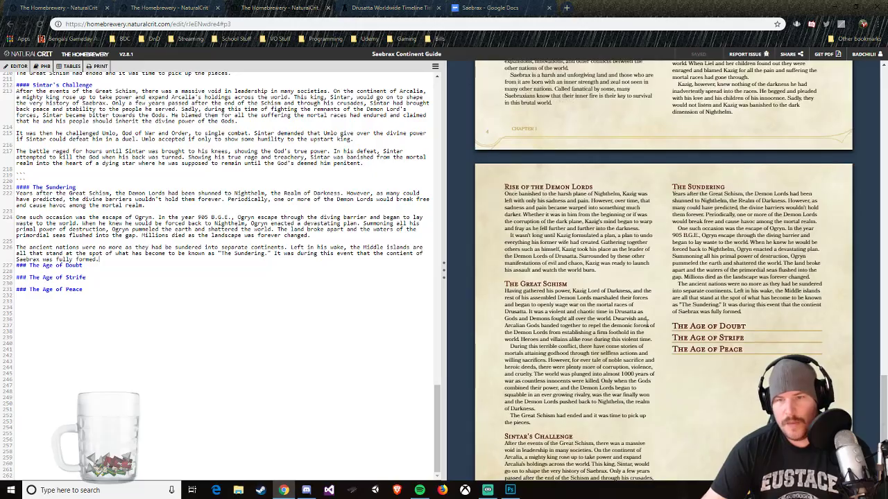
scroll(750, 367, down, 3)
Step: Copy Chapter 1's pageNumber and footnote lines to the page starting with Rise of the Demon Lords, above that heading, and set page number 5
scroll(144, 240, up, 5)
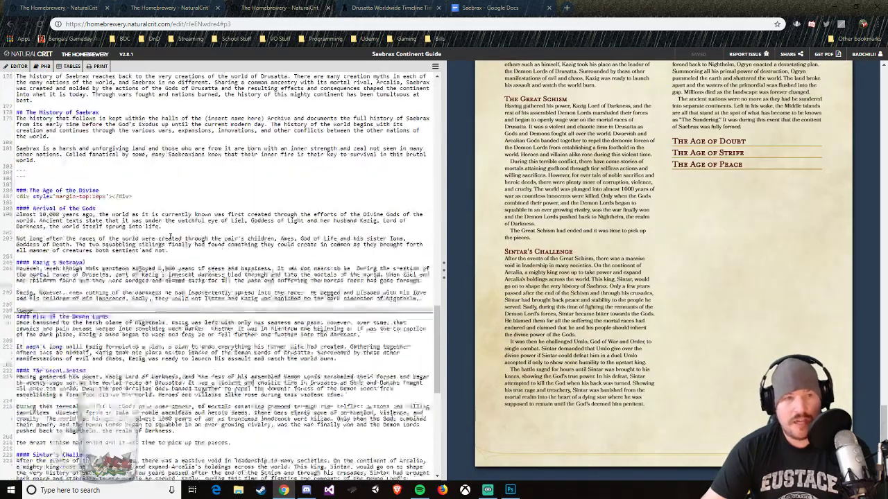
scroll(125, 239, up, 6)
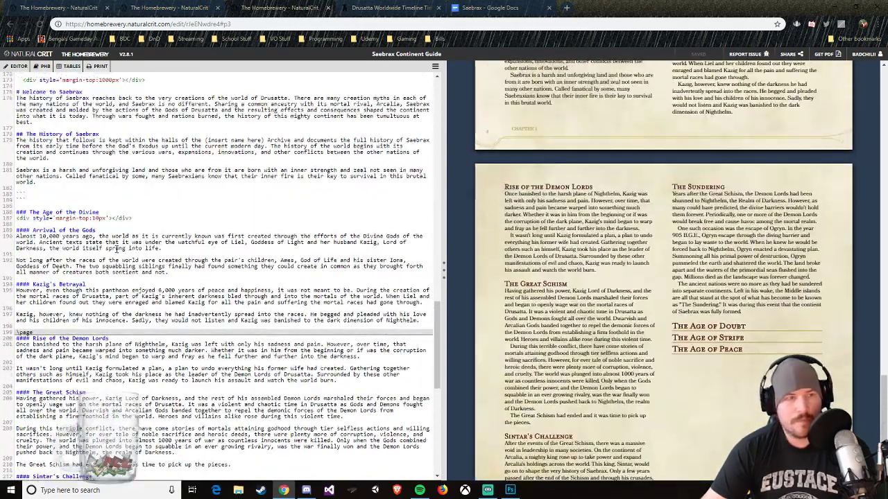
drag(140, 231, 67, 230)
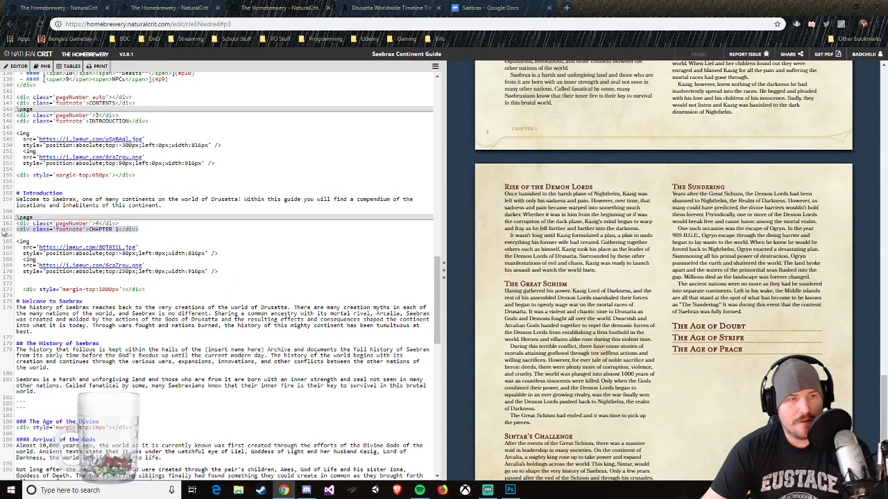
drag(3, 233, 7, 226)
right_click(27, 228)
click(47, 262)
scroll(91, 276, down, 2)
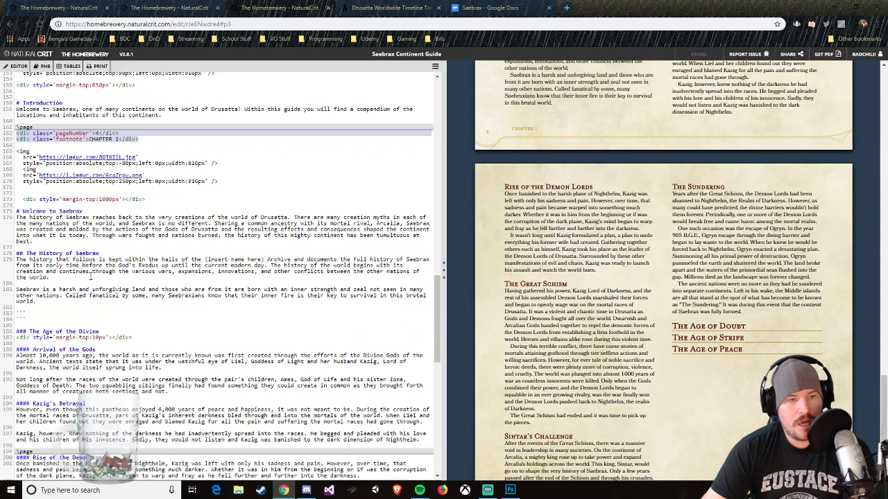
scroll(91, 276, down, 4)
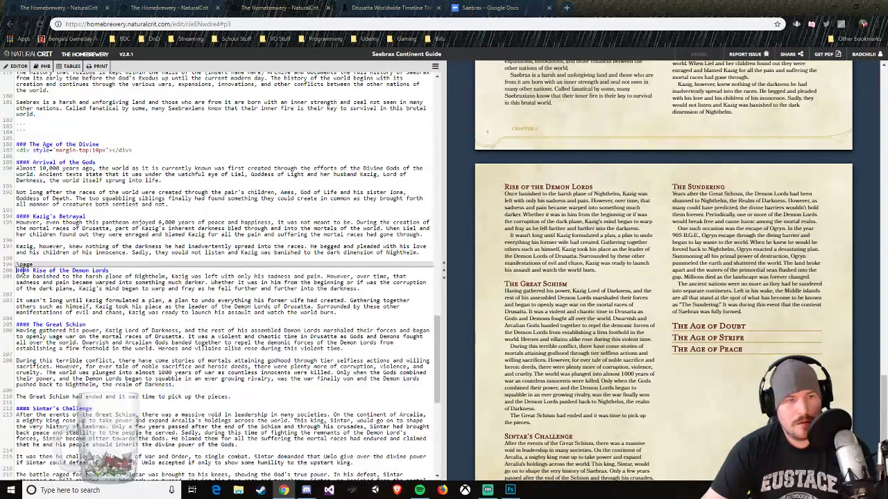
key(ctrl+v)
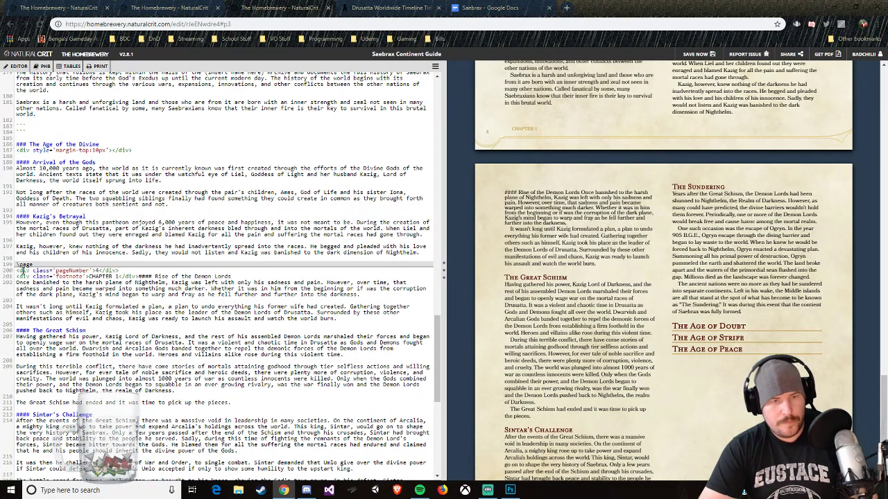
key(Return)
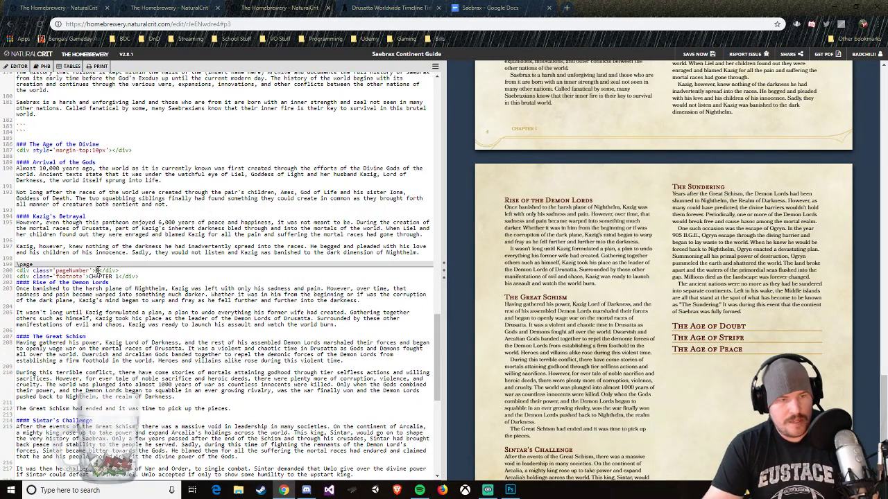
Step: Set the displayed page number of the Age of Doubt entry in the table of contents to 5
scroll(135, 265, up, 19)
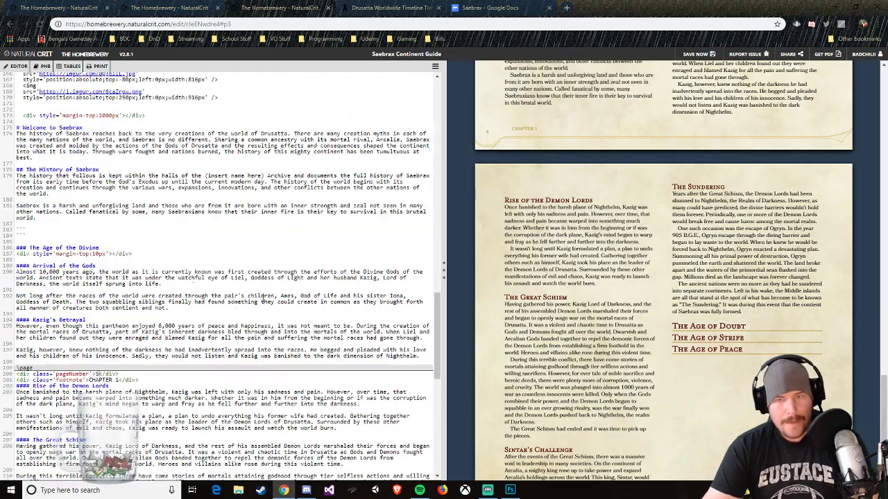
scroll(249, 267, down, 3)
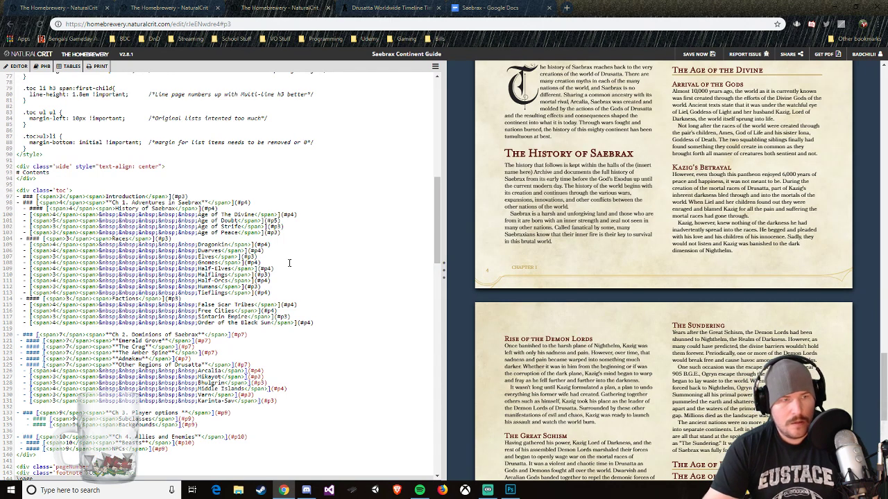
scroll(319, 278, down, 3)
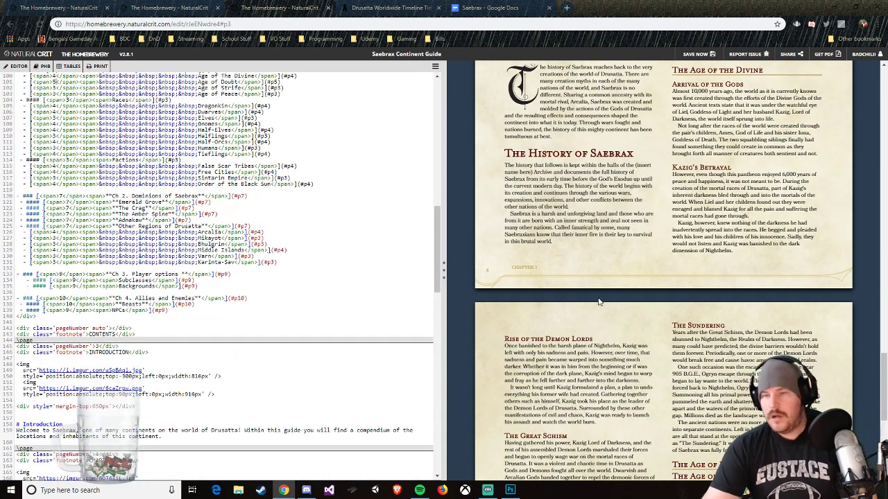
Step: Check the previewed pages and test the table of contents links, including the Introduction and Age of Doubt entries
scroll(521, 285, down, 4)
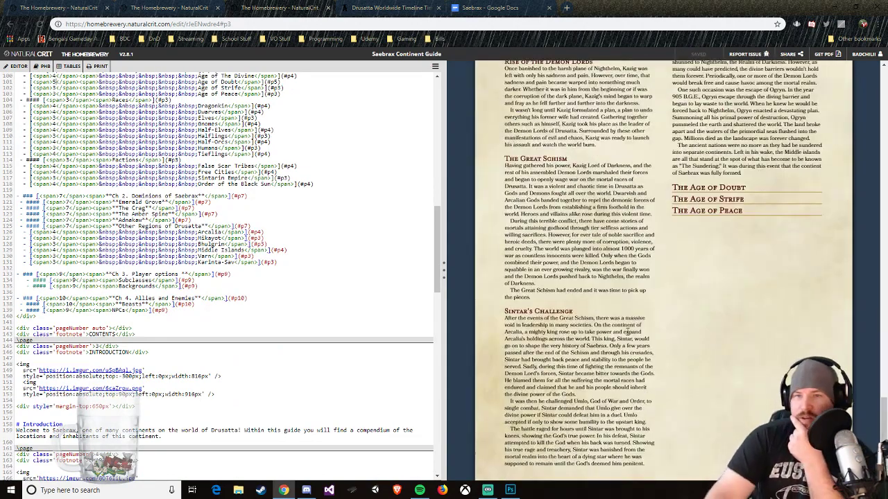
scroll(628, 329, up, 17)
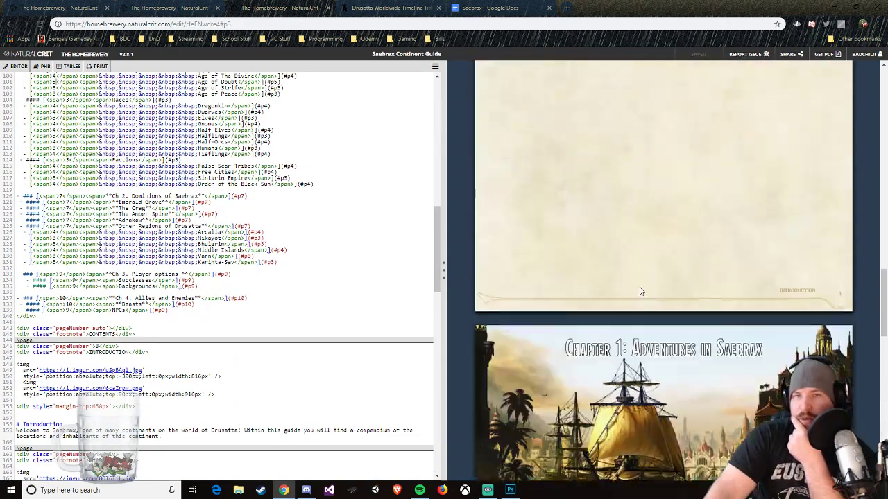
scroll(640, 291, up, 3)
scroll(632, 313, up, 8)
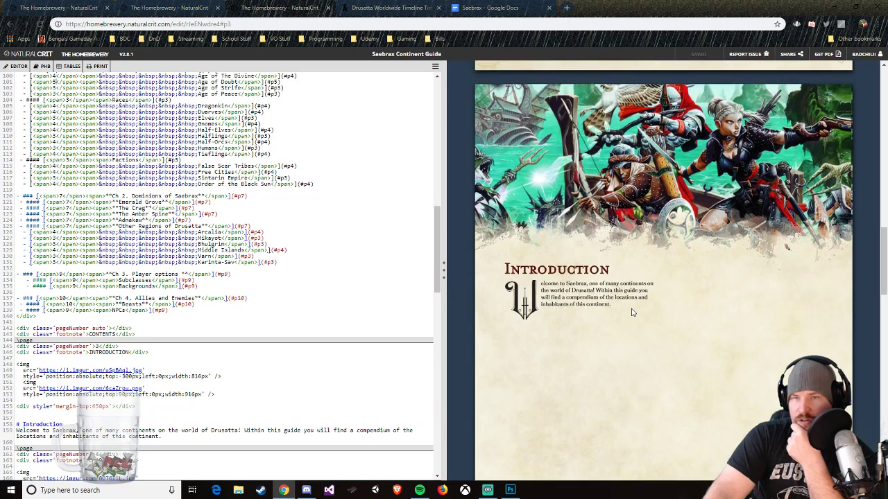
scroll(631, 312, up, 4)
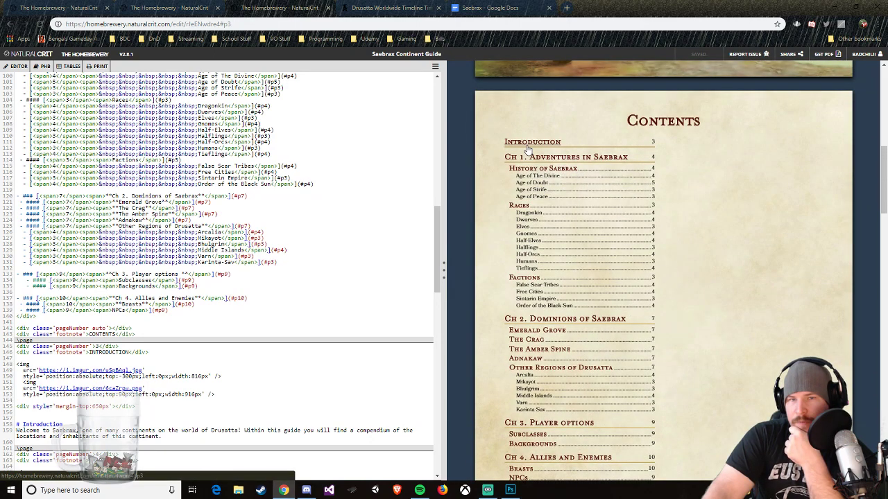
click(527, 146)
scroll(564, 222, up, 12)
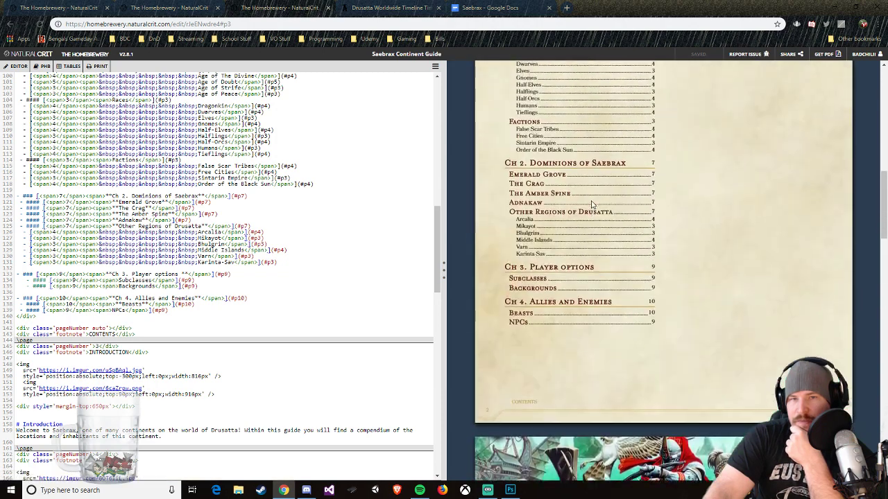
click(564, 225)
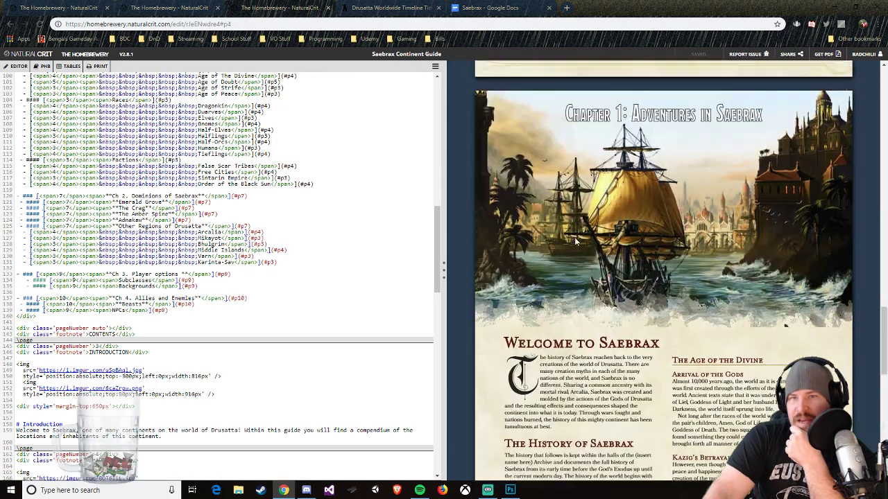
scroll(532, 198, up, 8)
scroll(532, 199, up, 8)
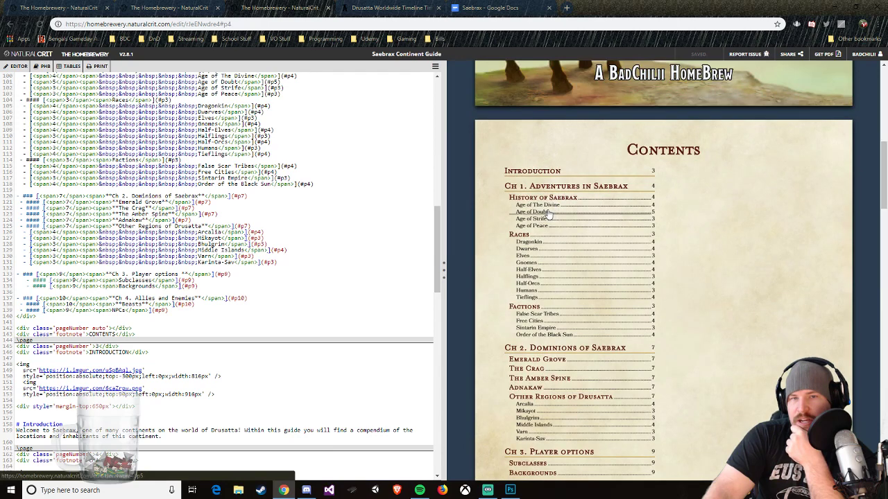
click(550, 211)
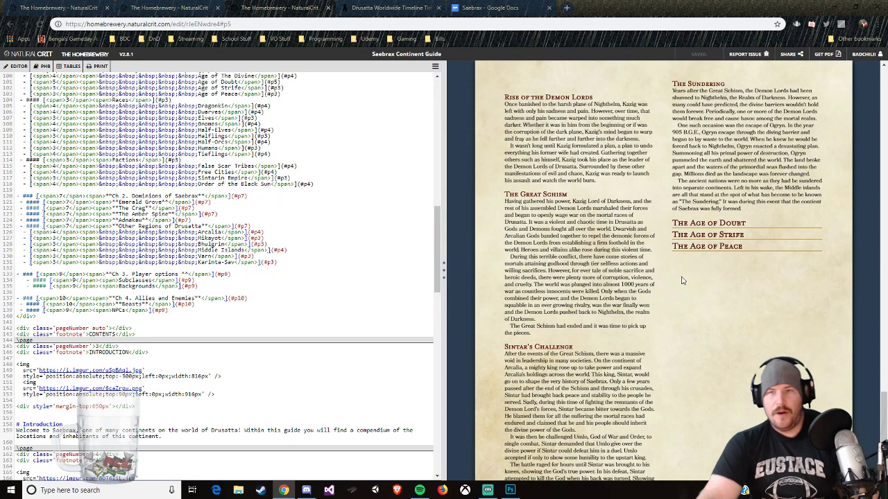